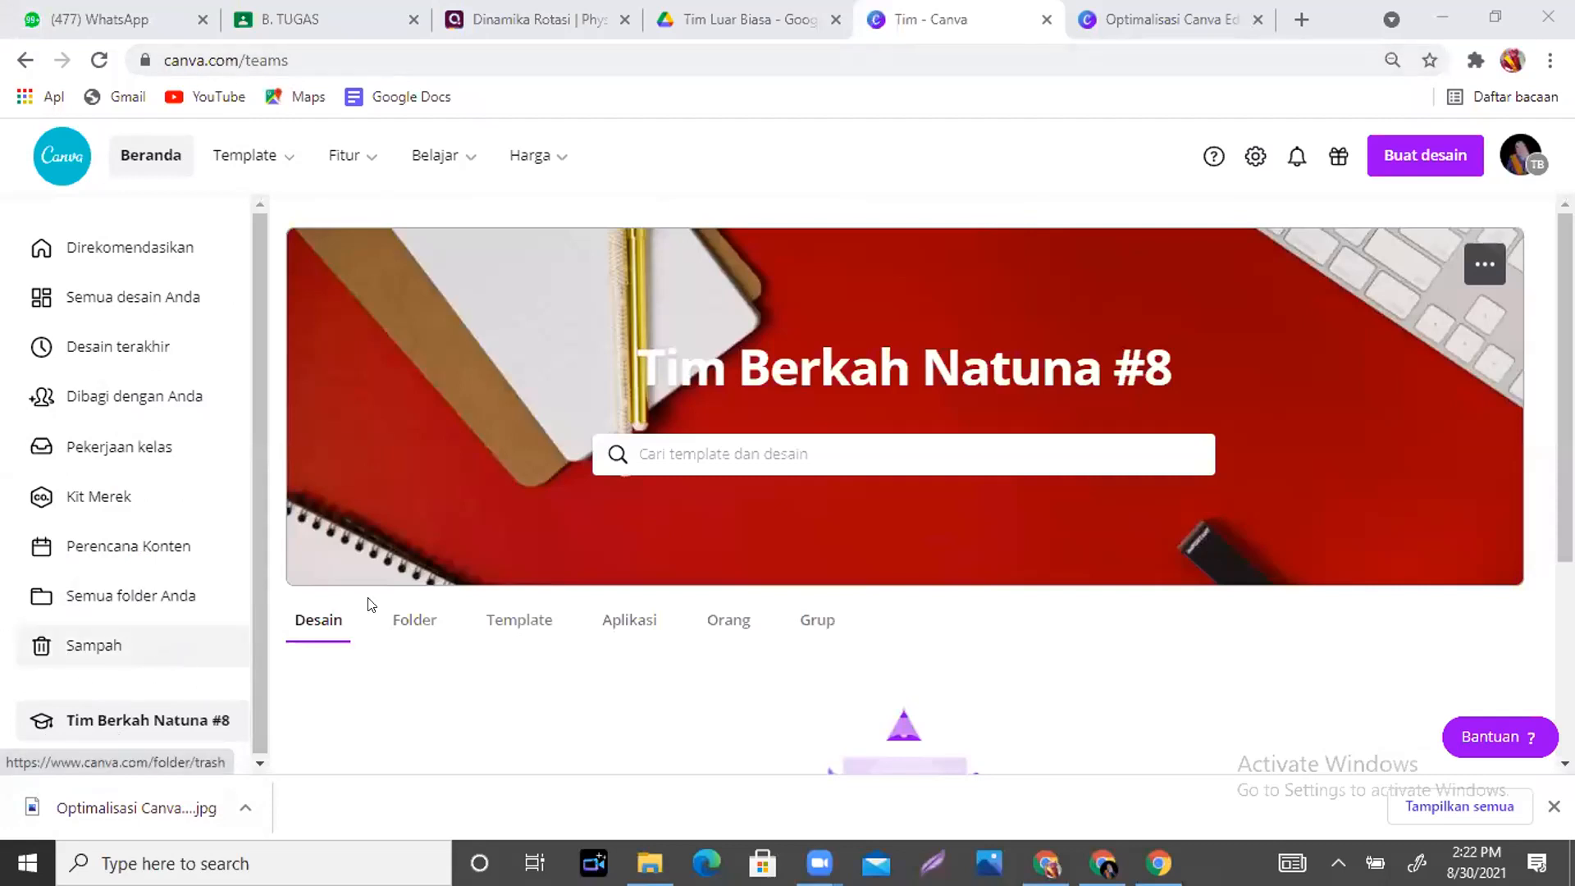
- Dismiss the downloads bar and switch the account to the personal team
click(1553, 806)
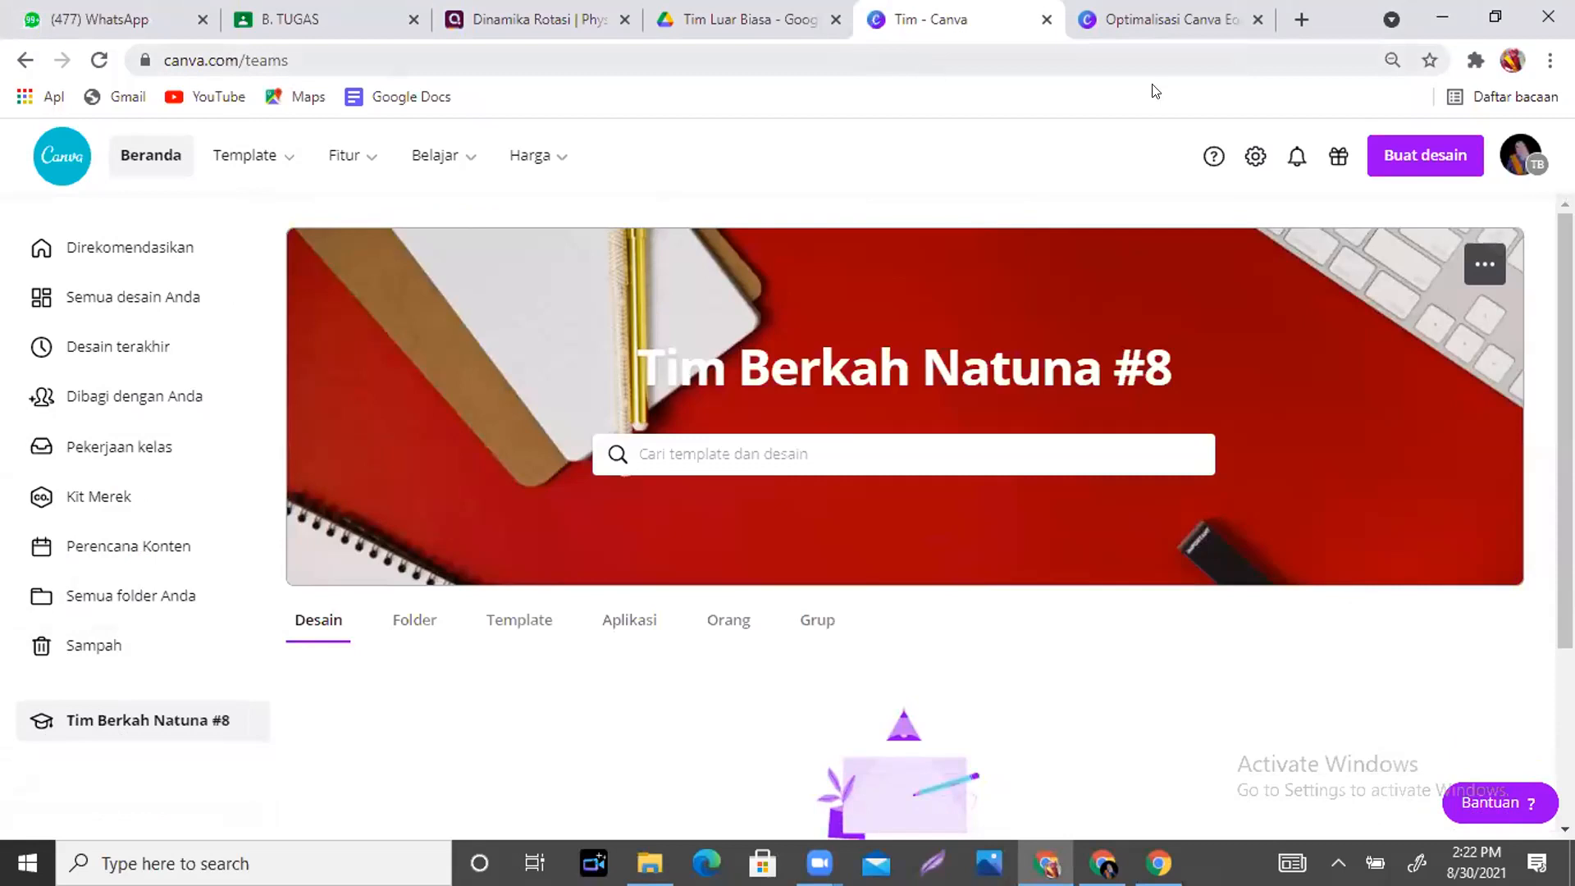
click(1516, 163)
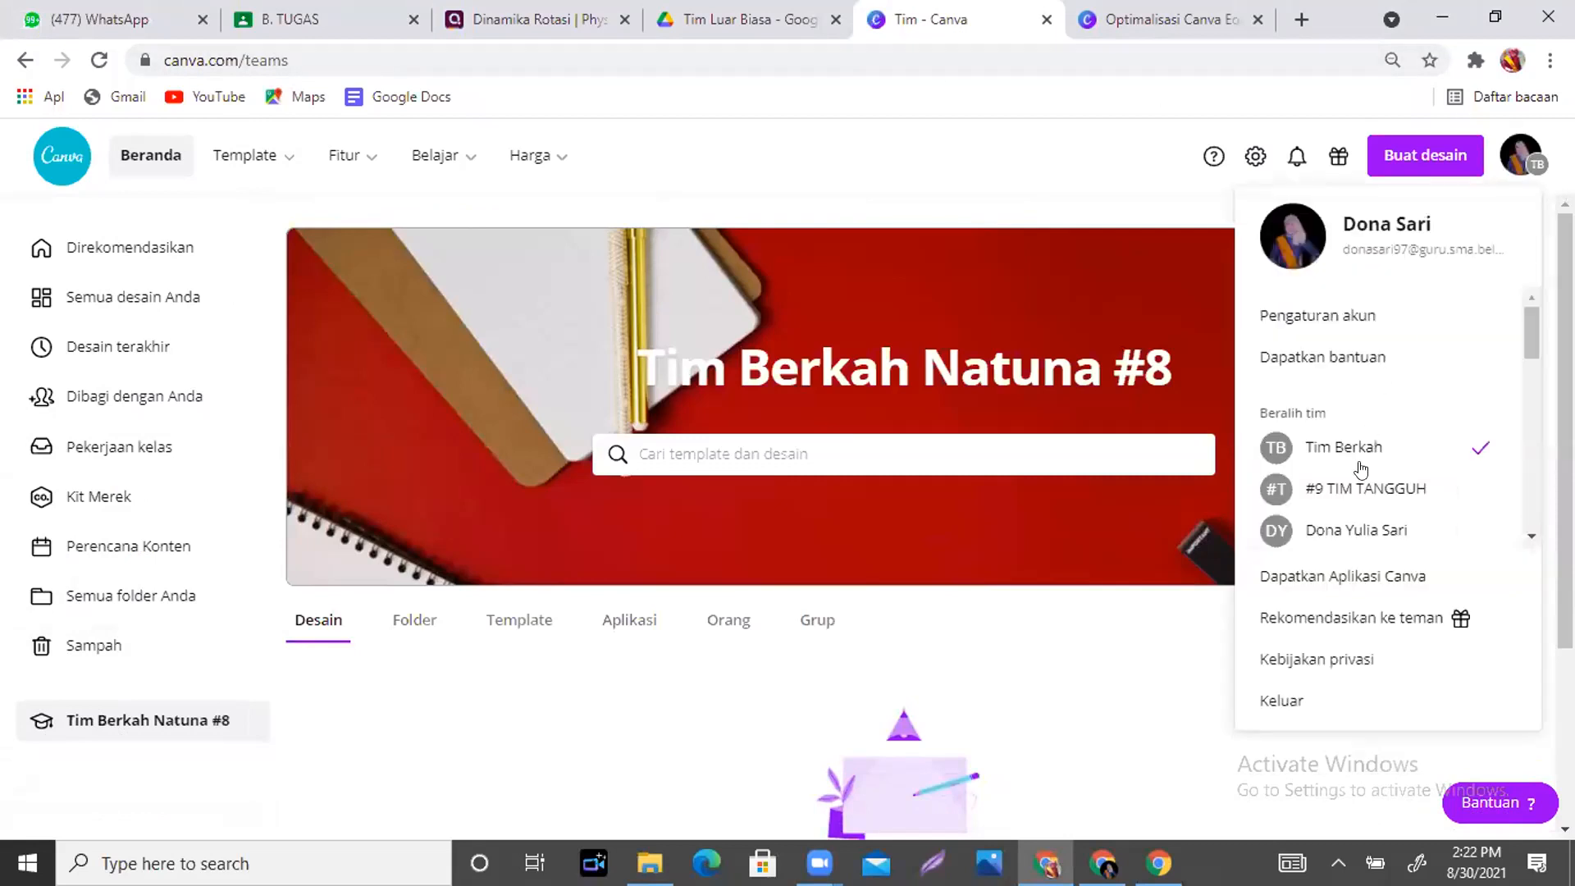
click(1385, 532)
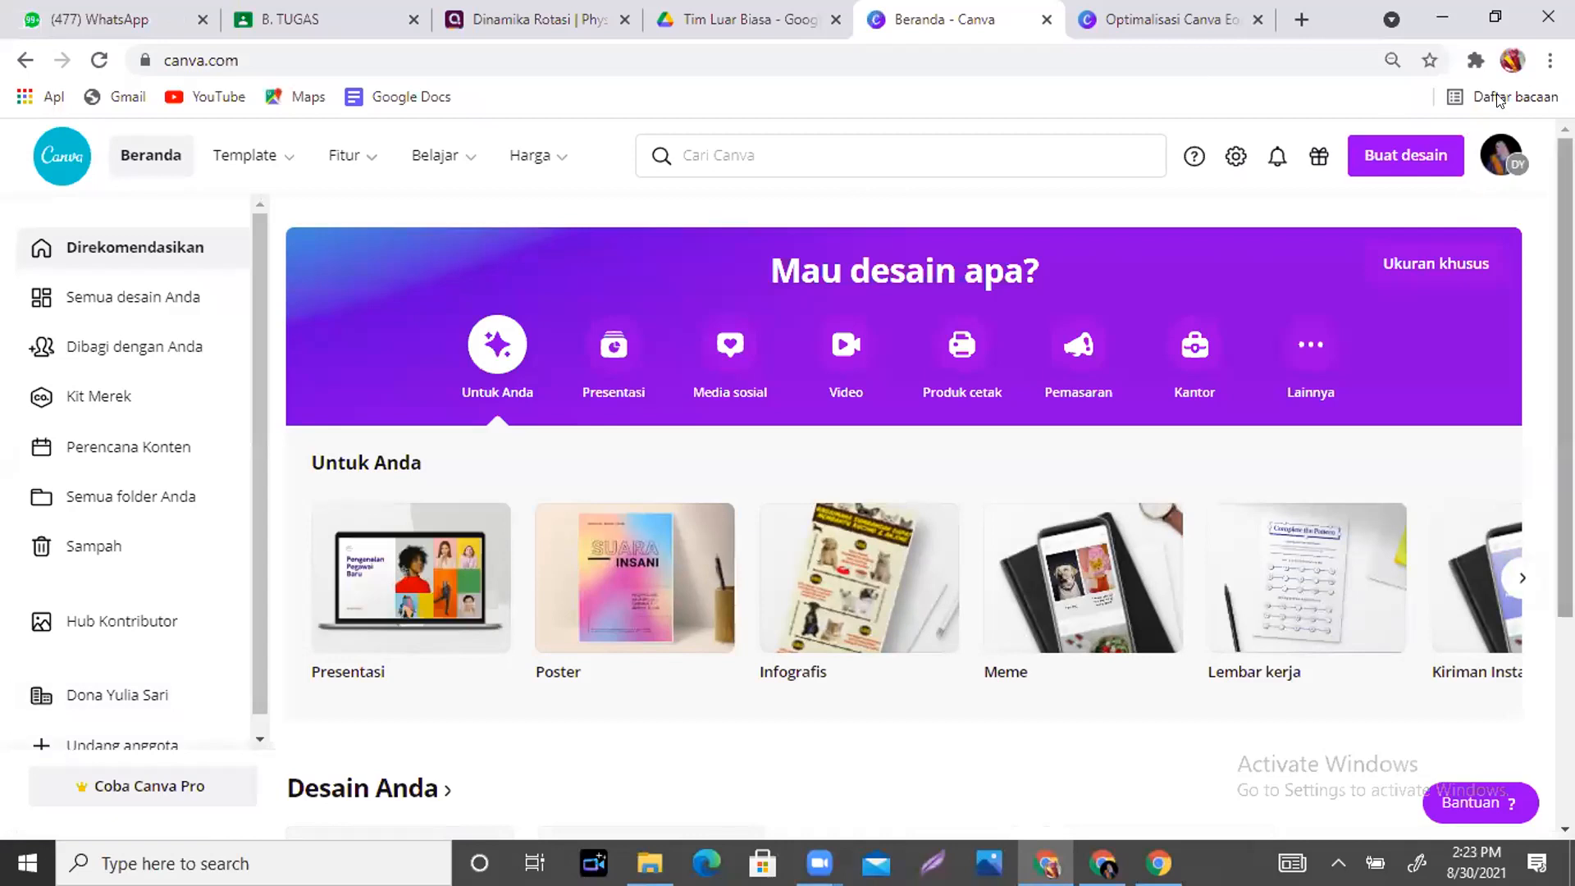
- Switch the account back to the Tim Berkah Natuna #8 team
click(1503, 163)
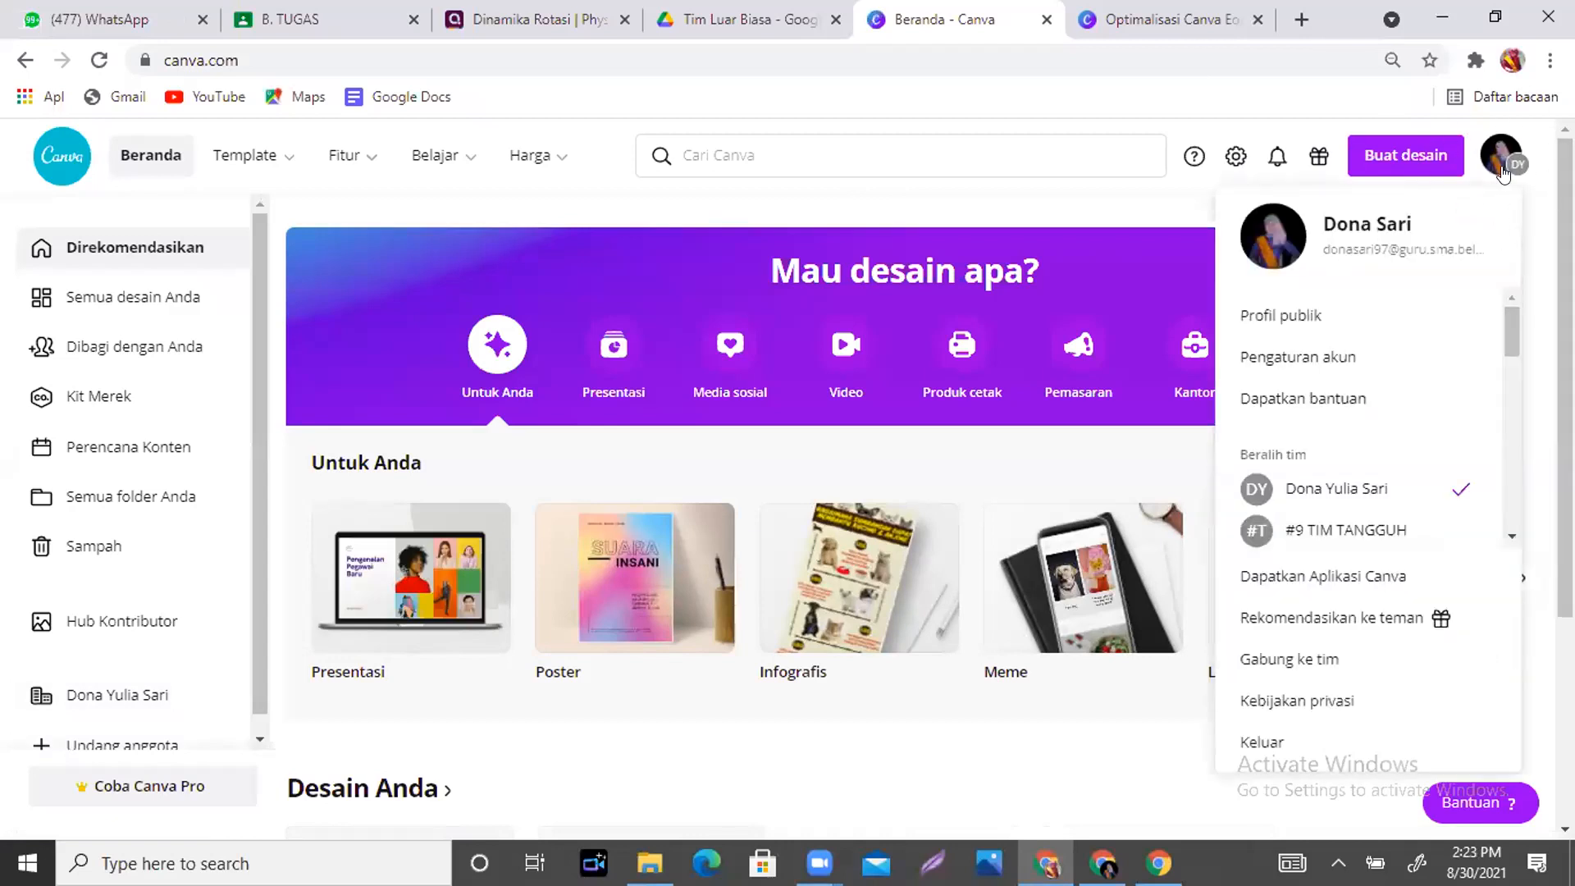
drag(1503, 326, 1504, 338)
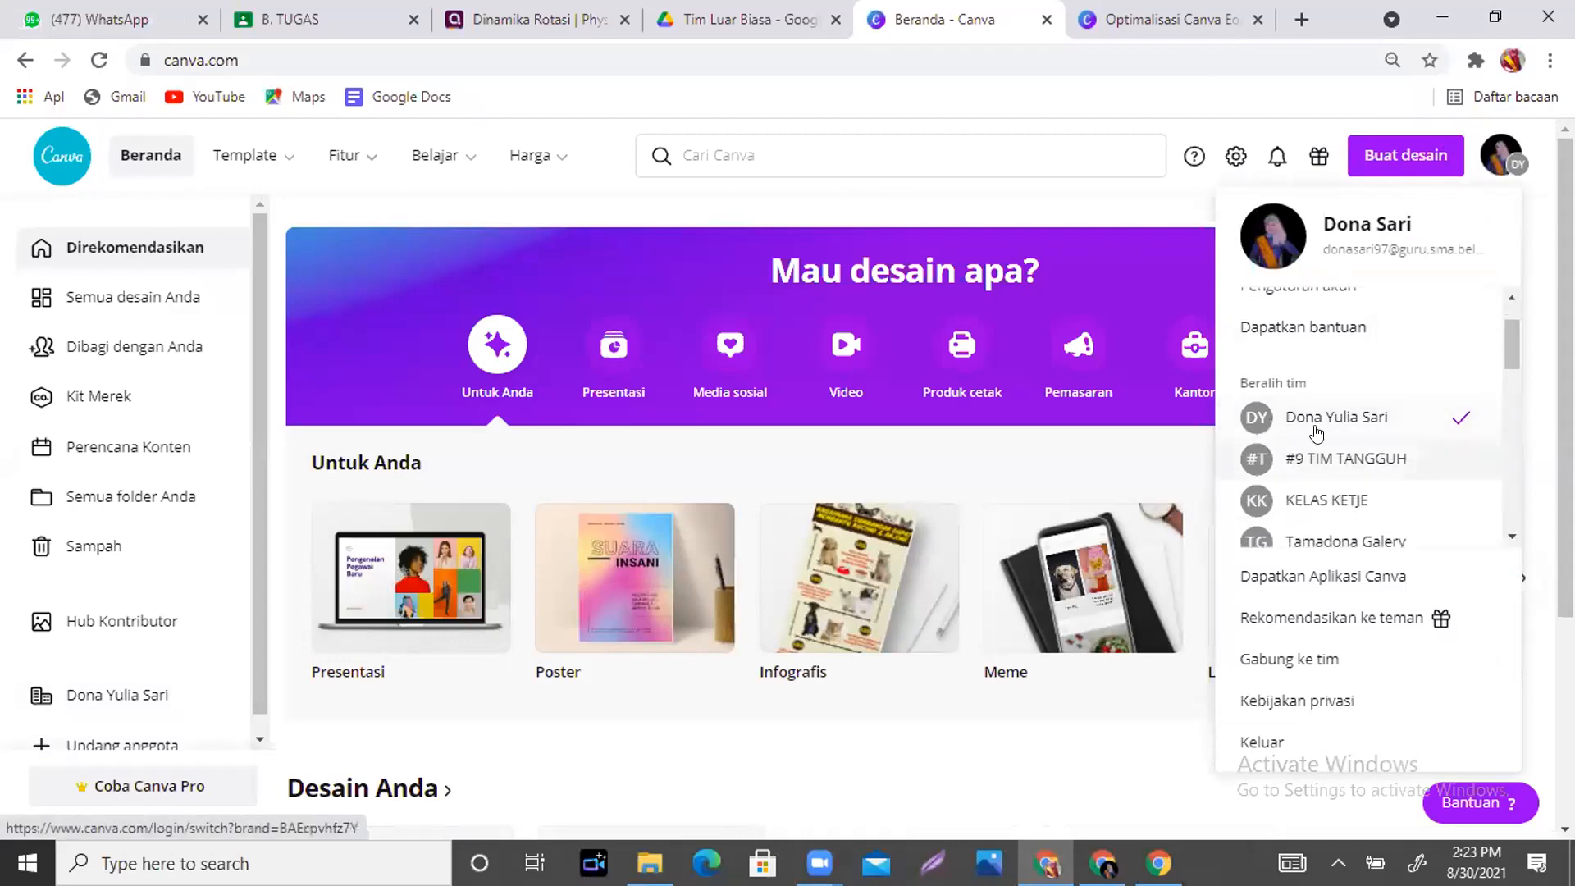
drag(1504, 334, 1510, 392)
click(1376, 365)
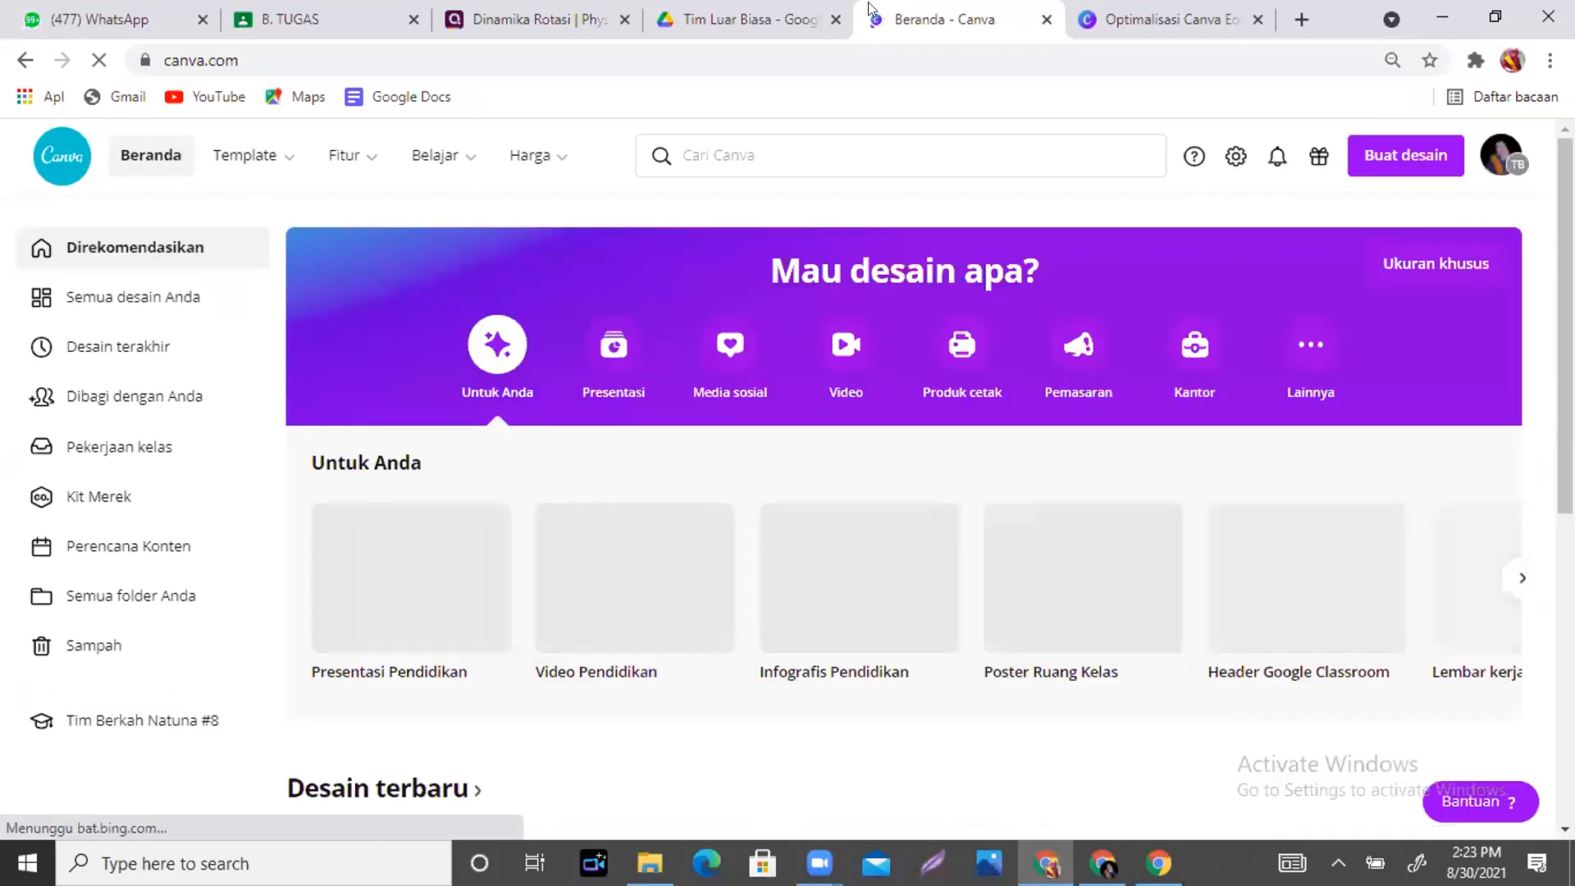
- Load screenmirrorapp.com in a new Chrome tab to mirror the phone's screen
click(1300, 15)
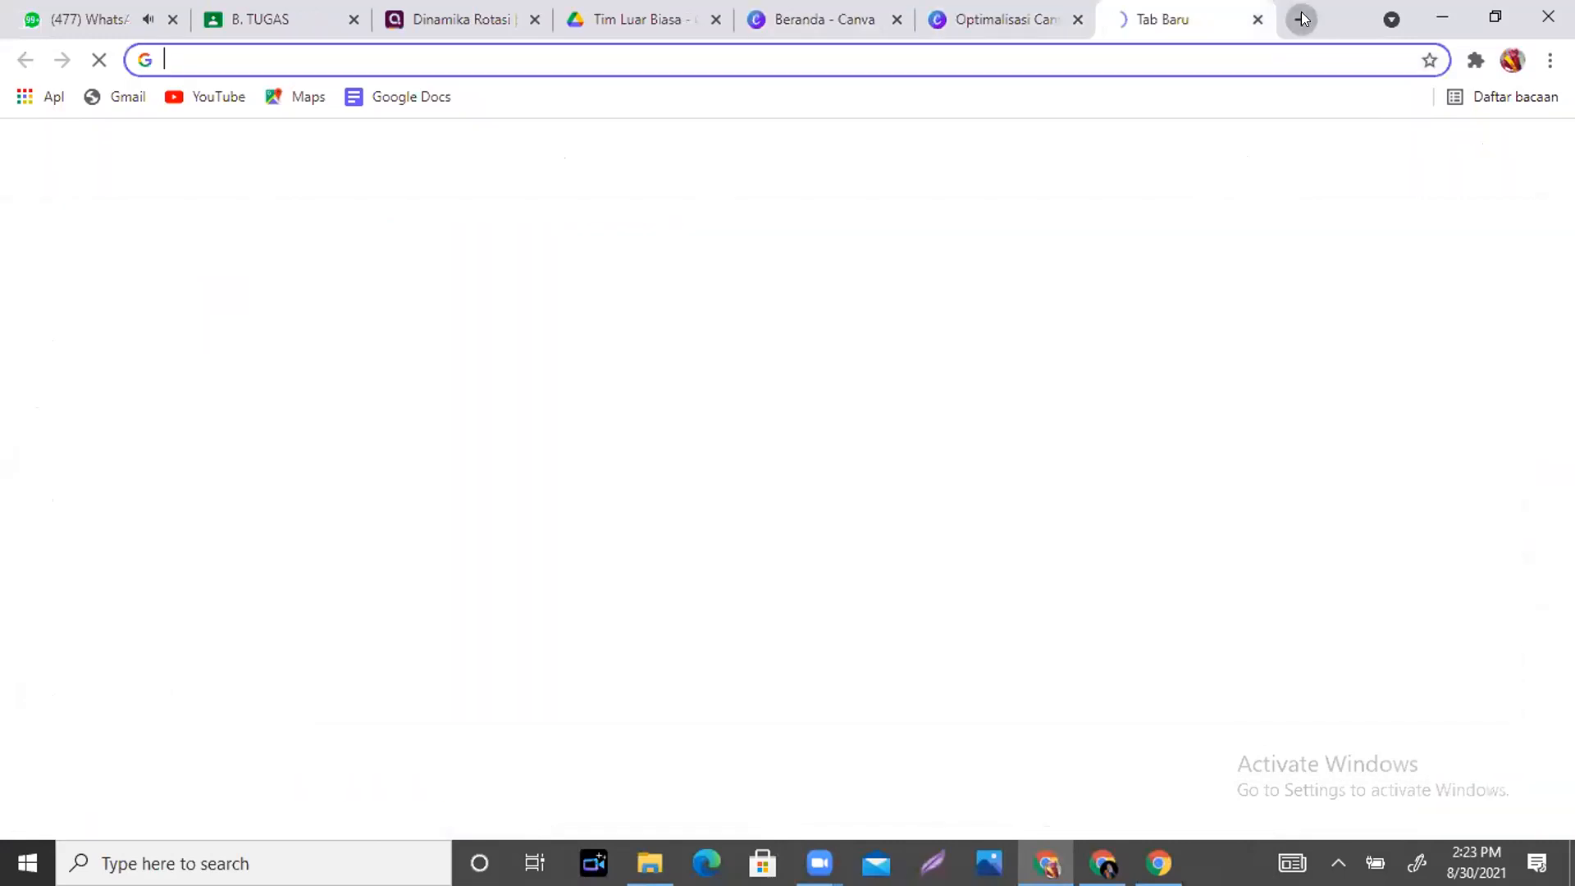
text(screenmirrorapp.com)
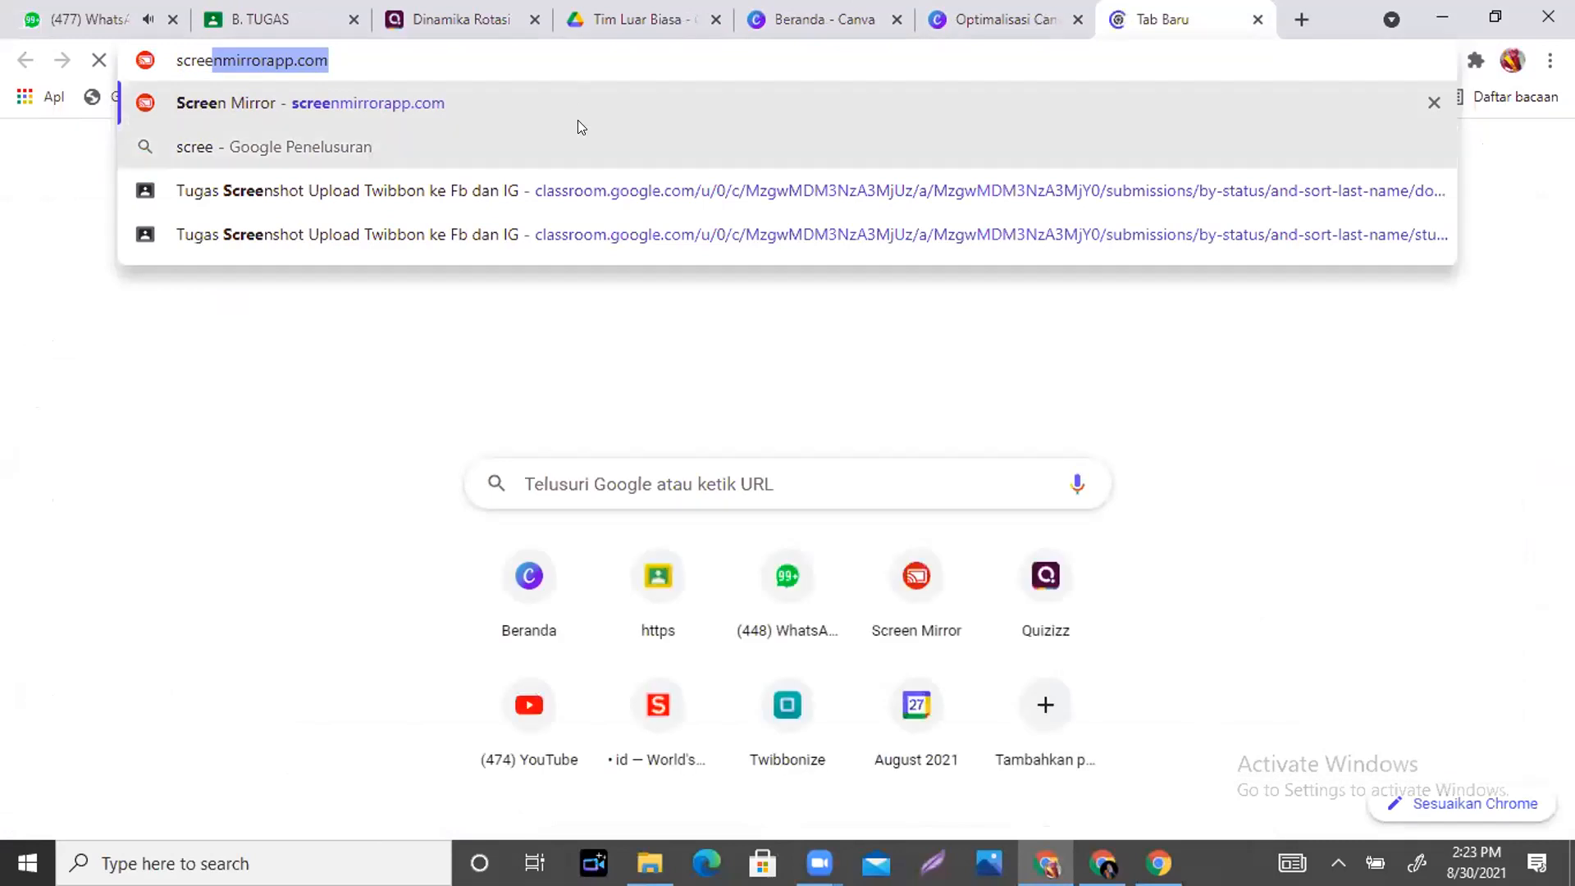
key(Return)
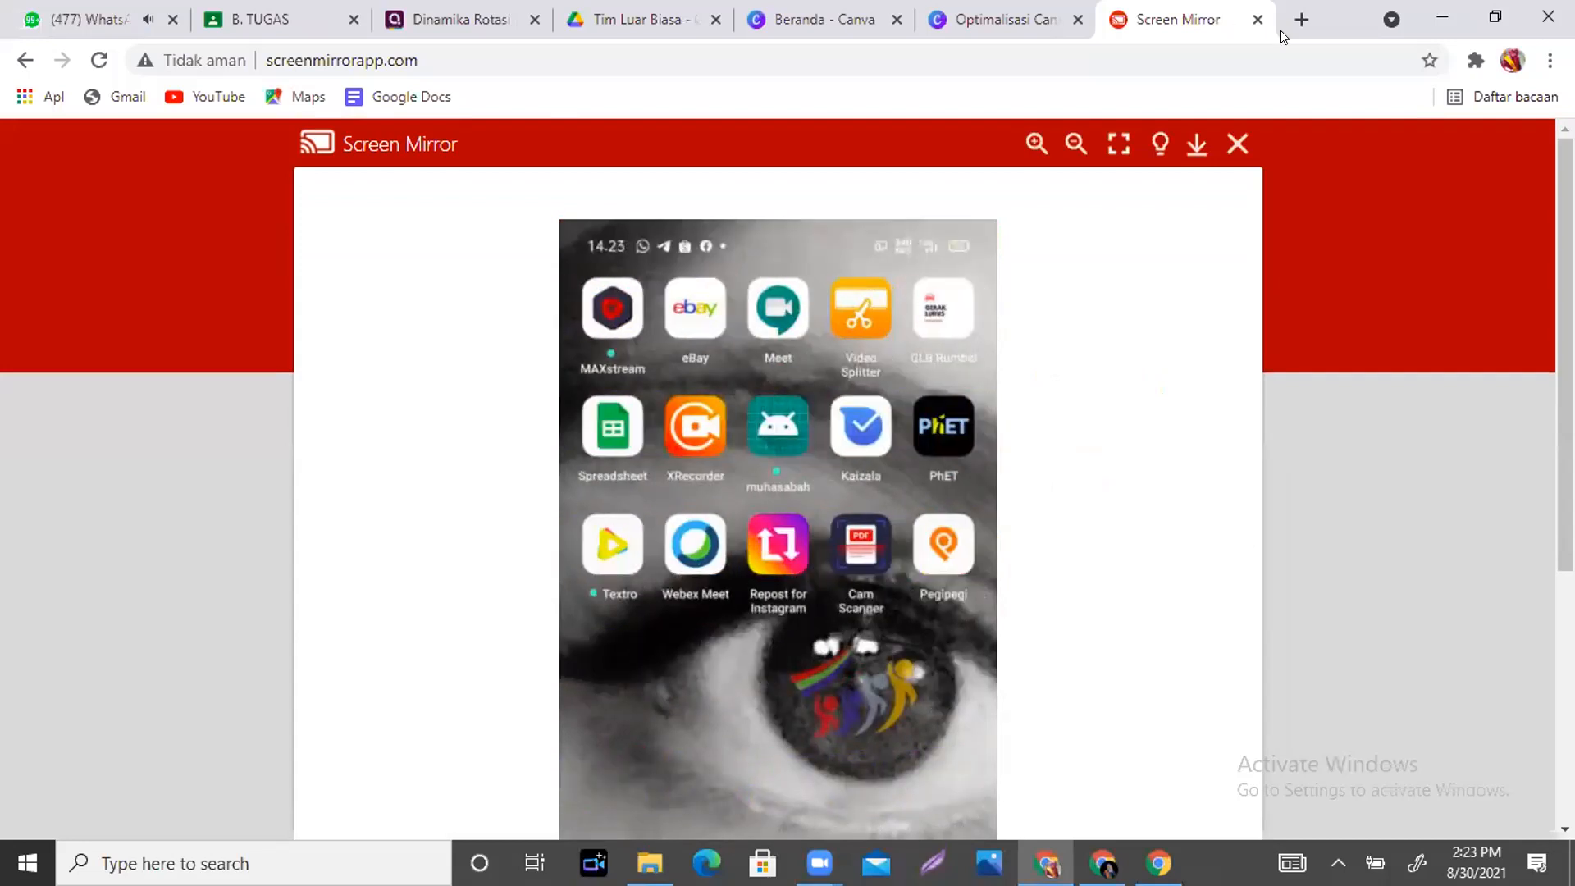
- Scroll the Screen Mirror page until the phone's Canva home page is in view
scroll(778, 479, down, 2)
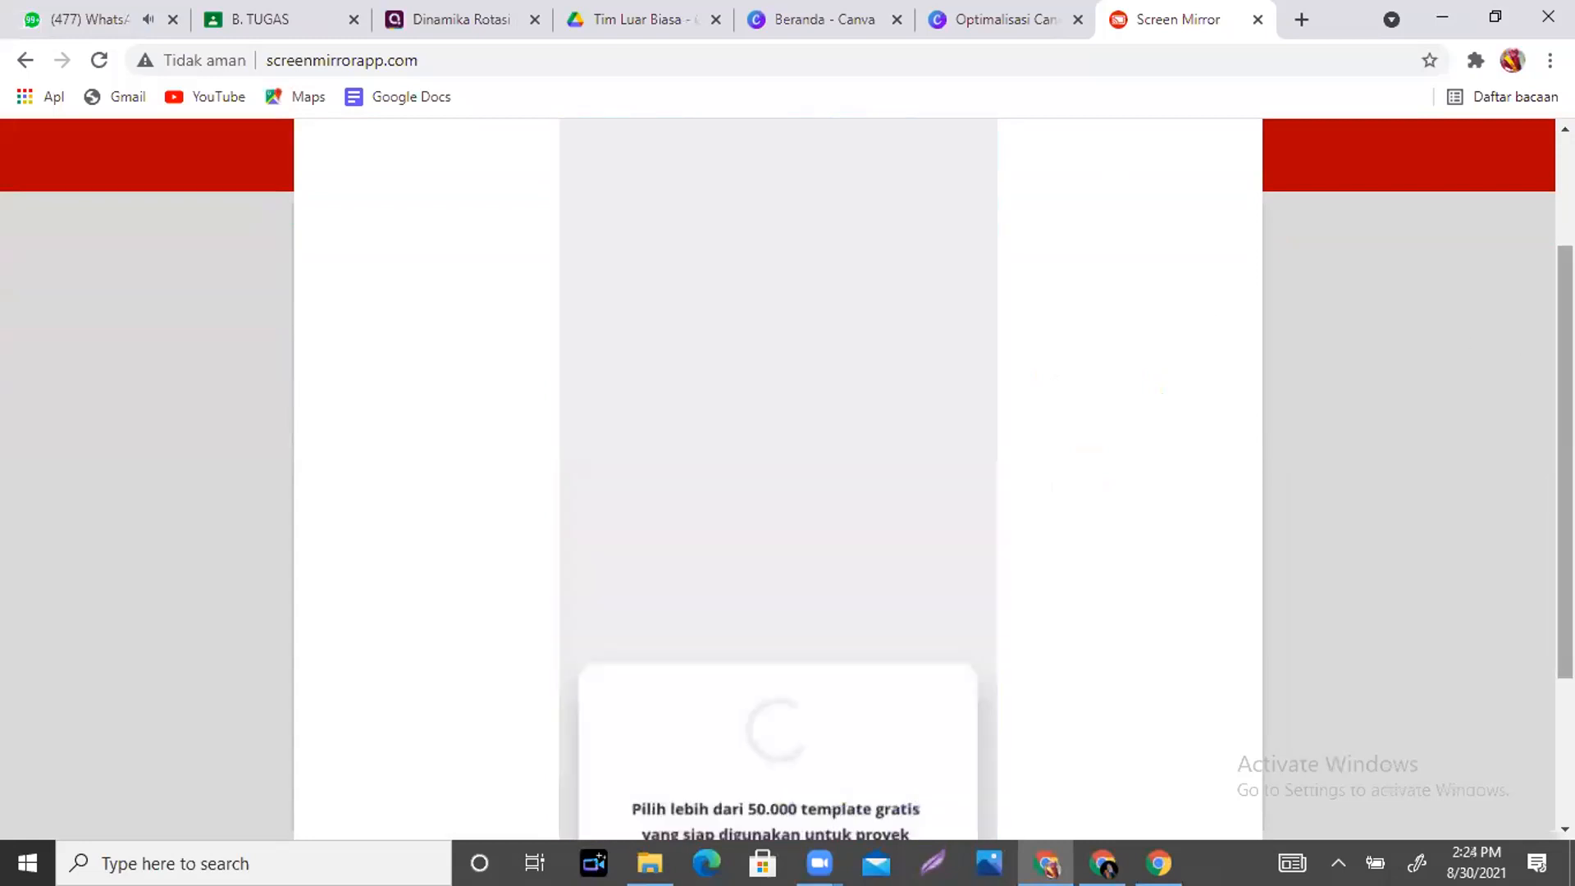
scroll(777, 475, down, 1)
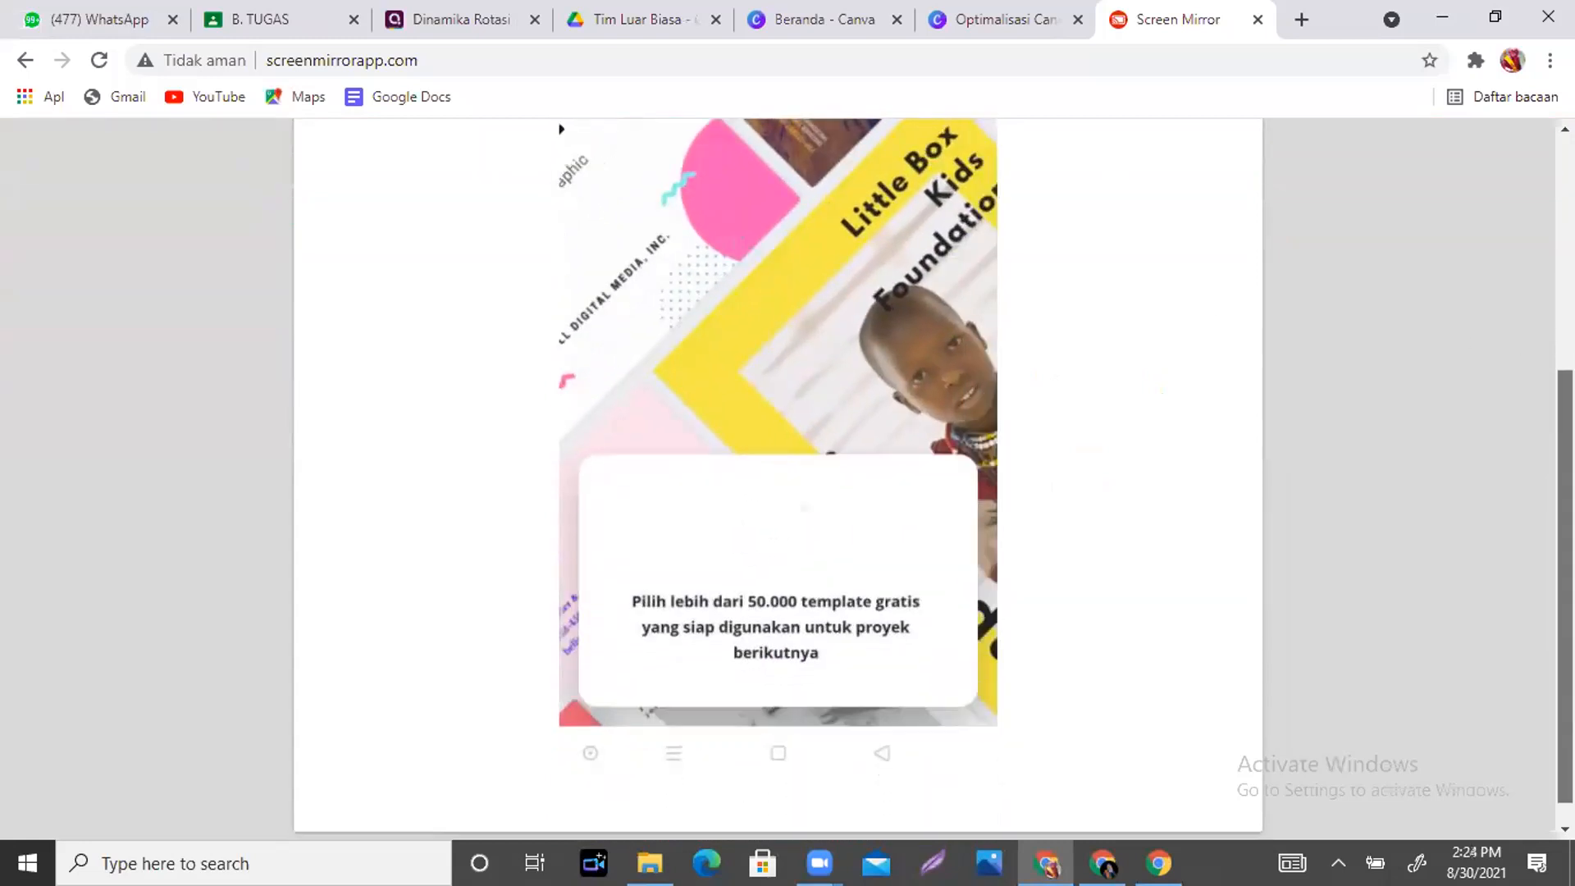
scroll(777, 476, up, 3)
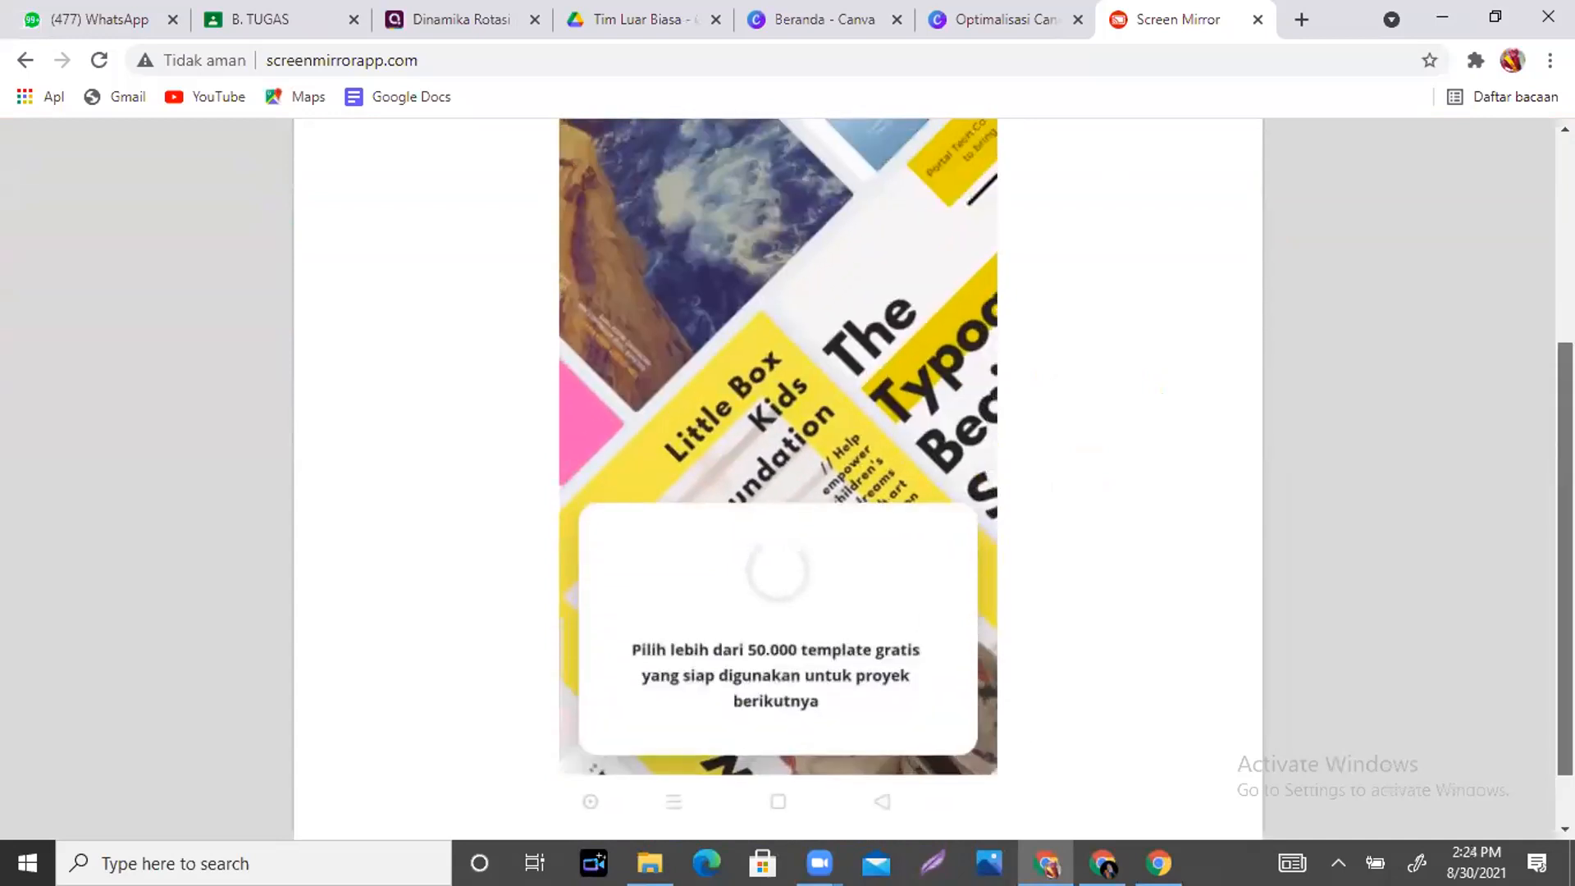
scroll(777, 475, up, 2)
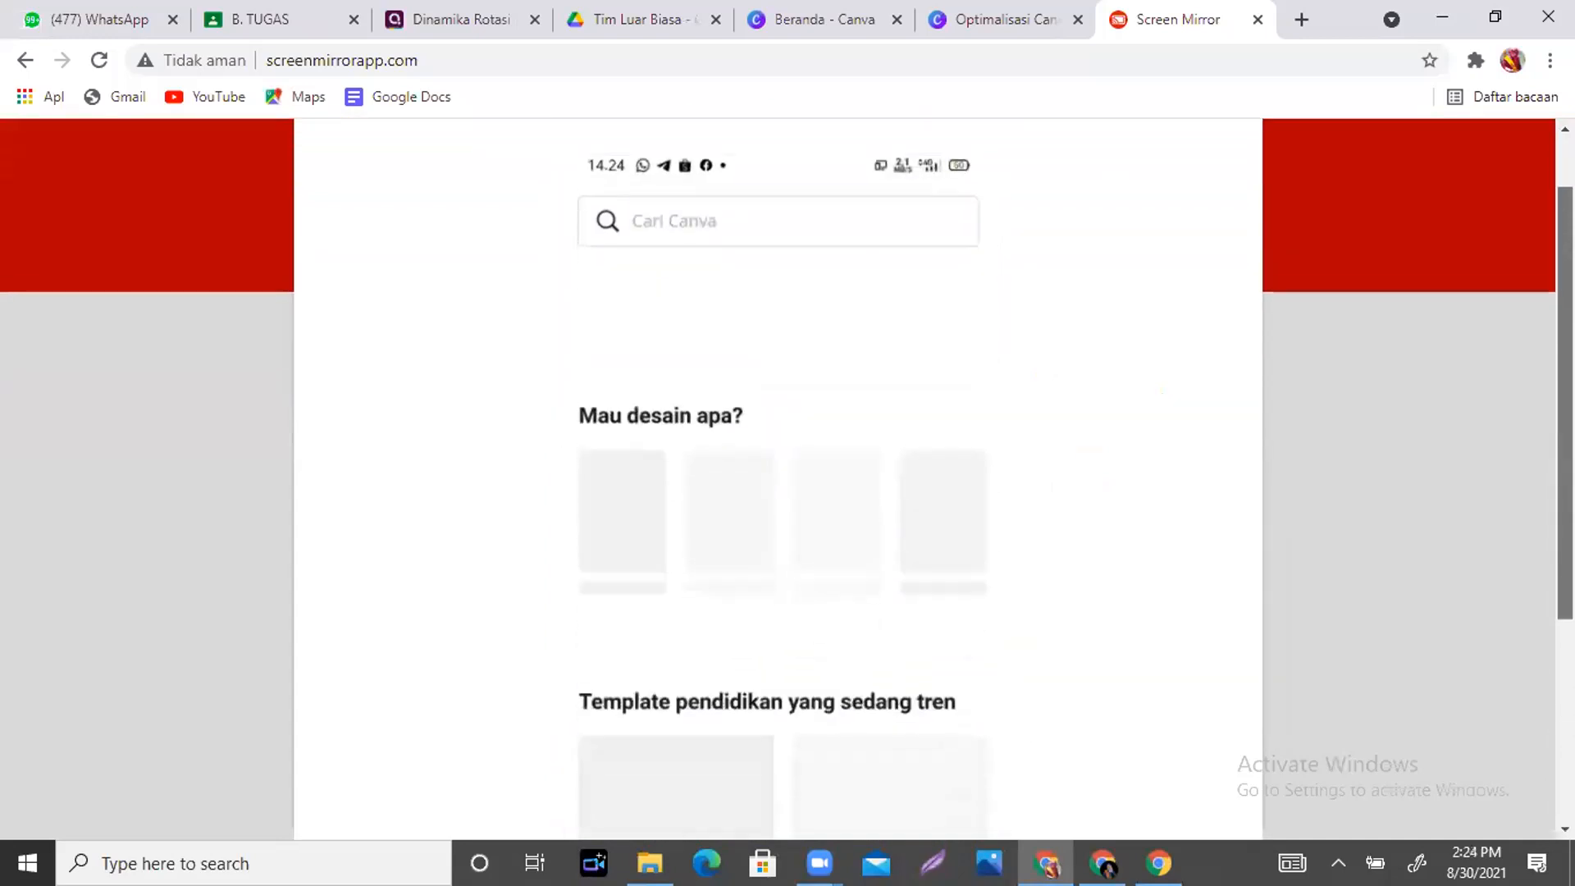
scroll(777, 476, down, 3)
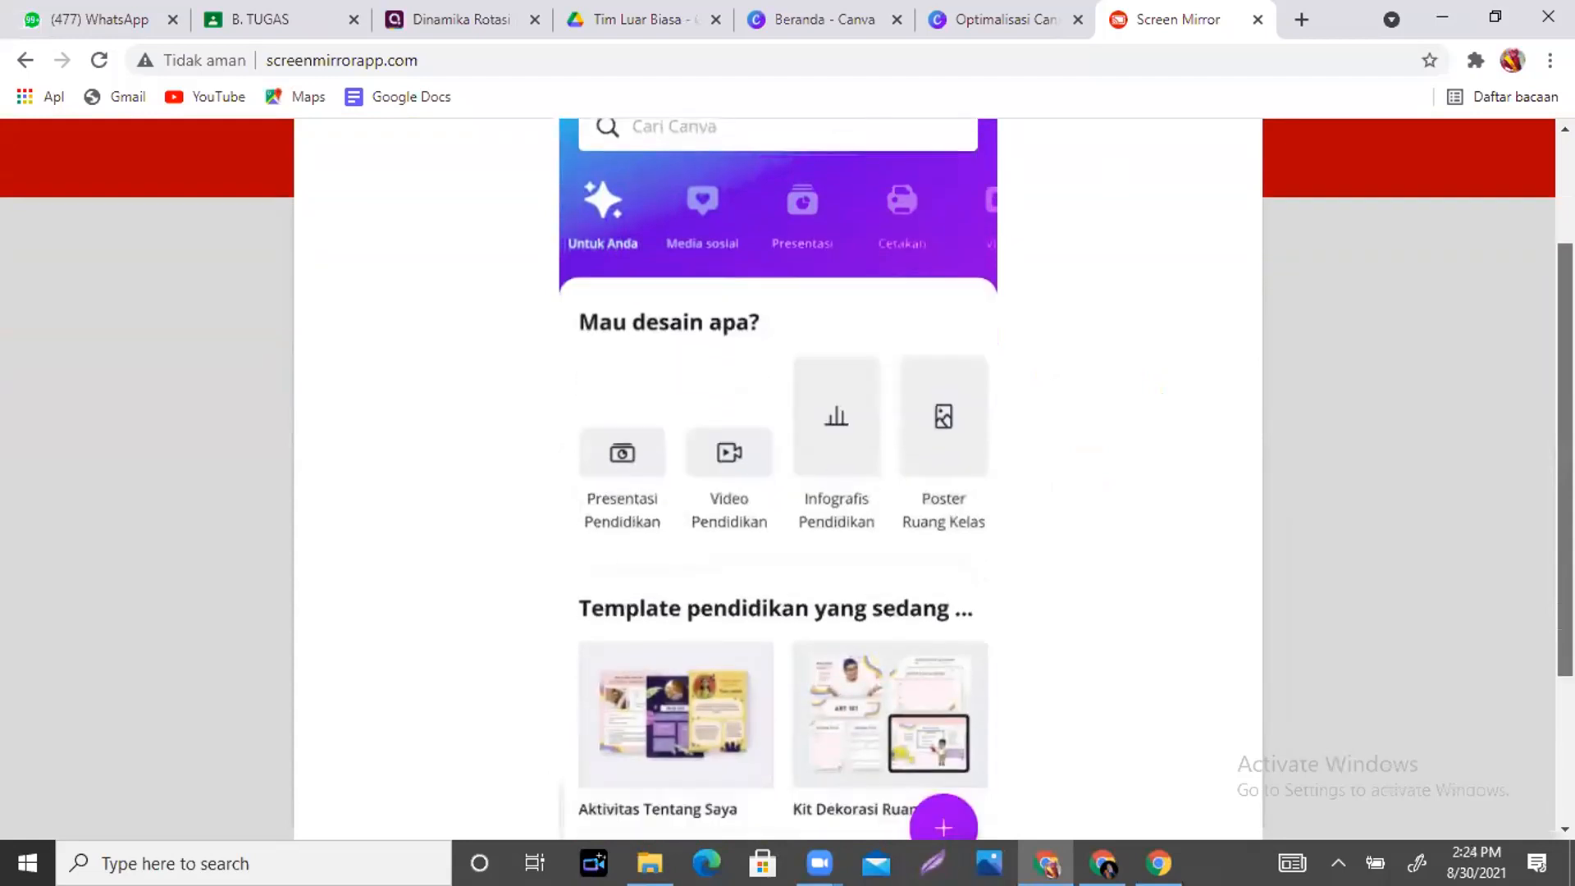
scroll(777, 475, down, 1)
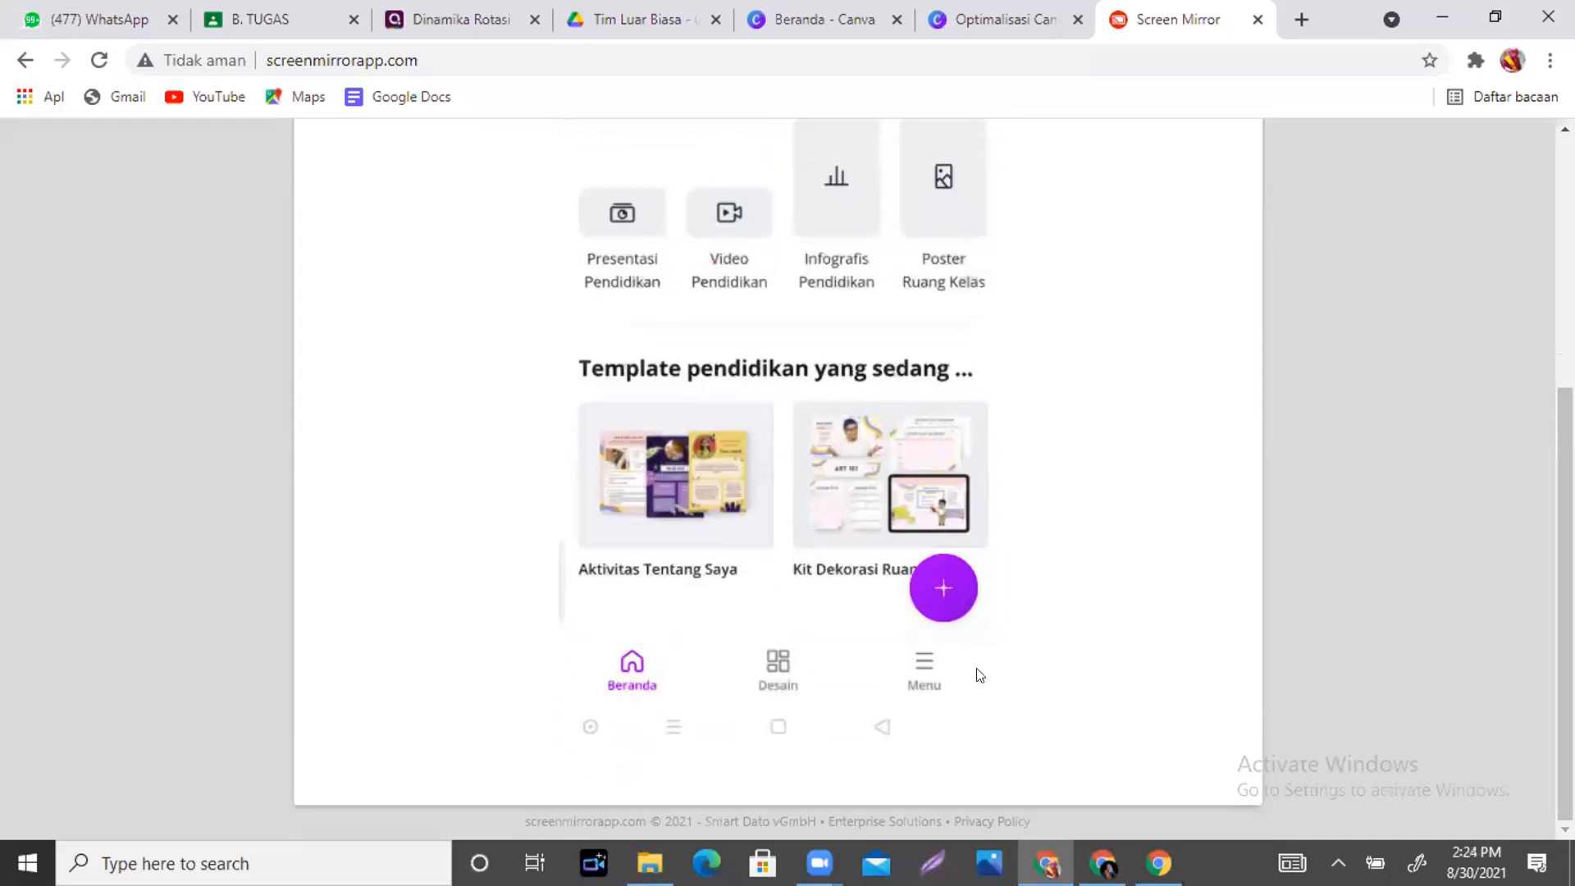
- In the mirrored Canva app's Menu, switch from Tim Istimewa Natuna 7 to another team
click(916, 656)
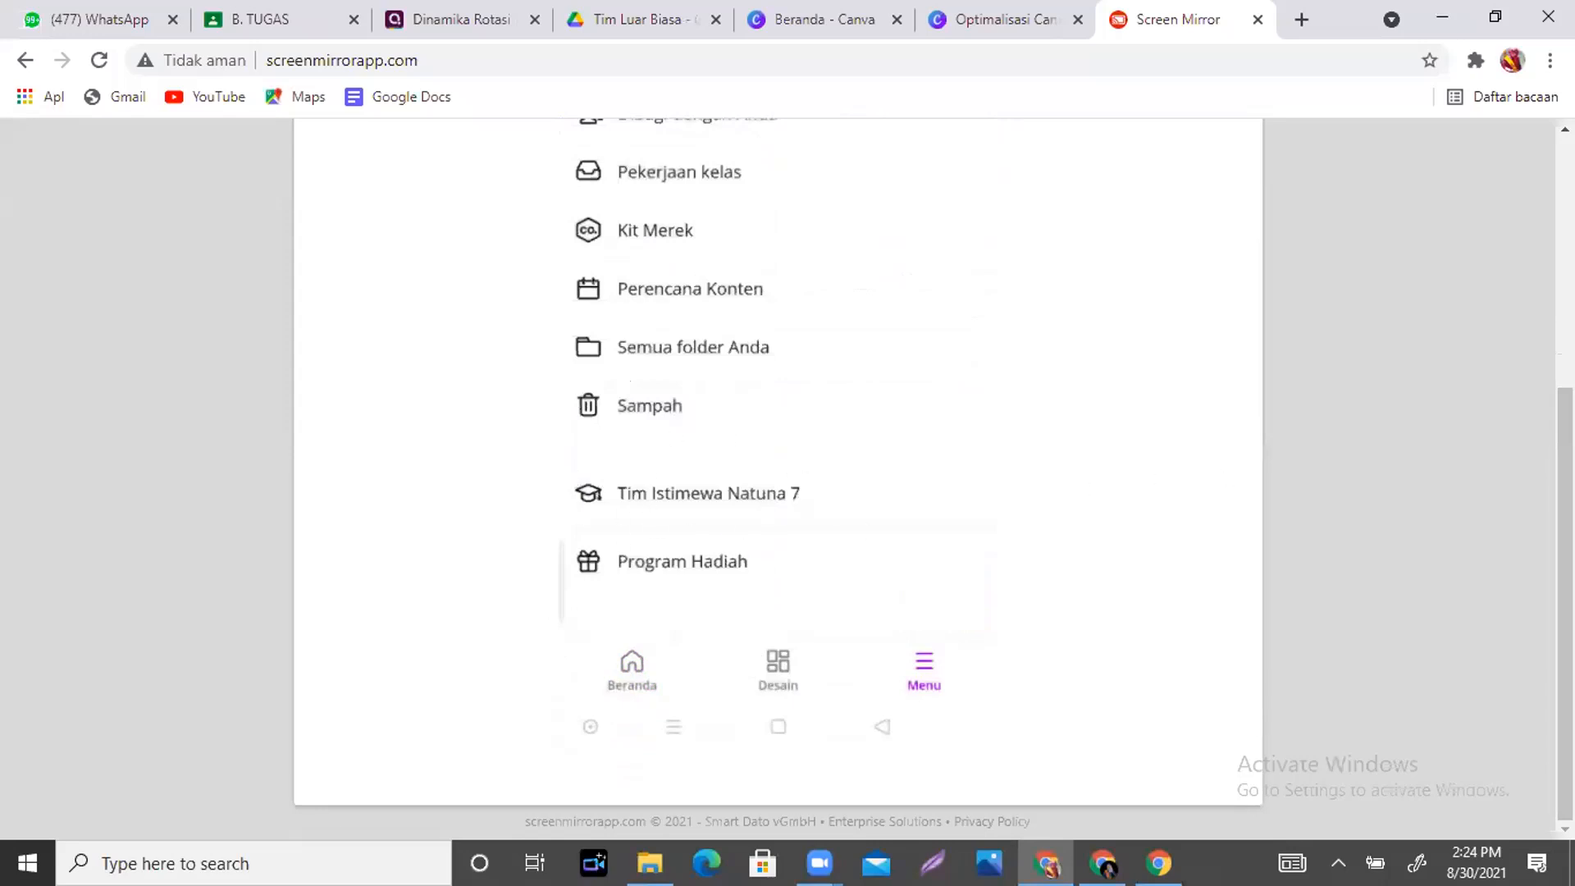
scroll(1565, 492, up, 5)
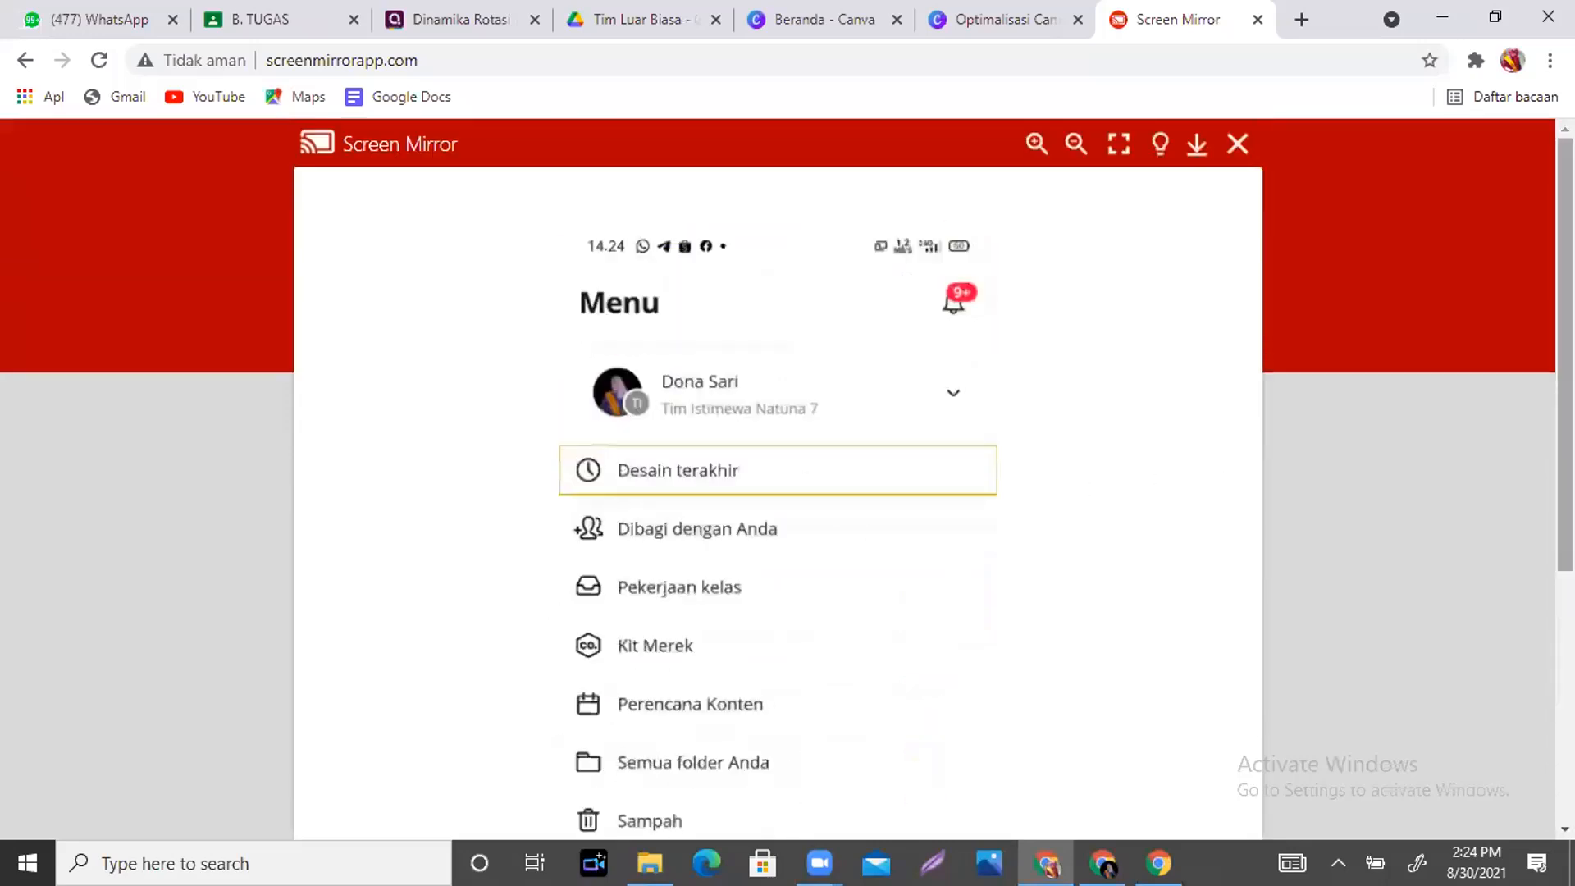
click(967, 392)
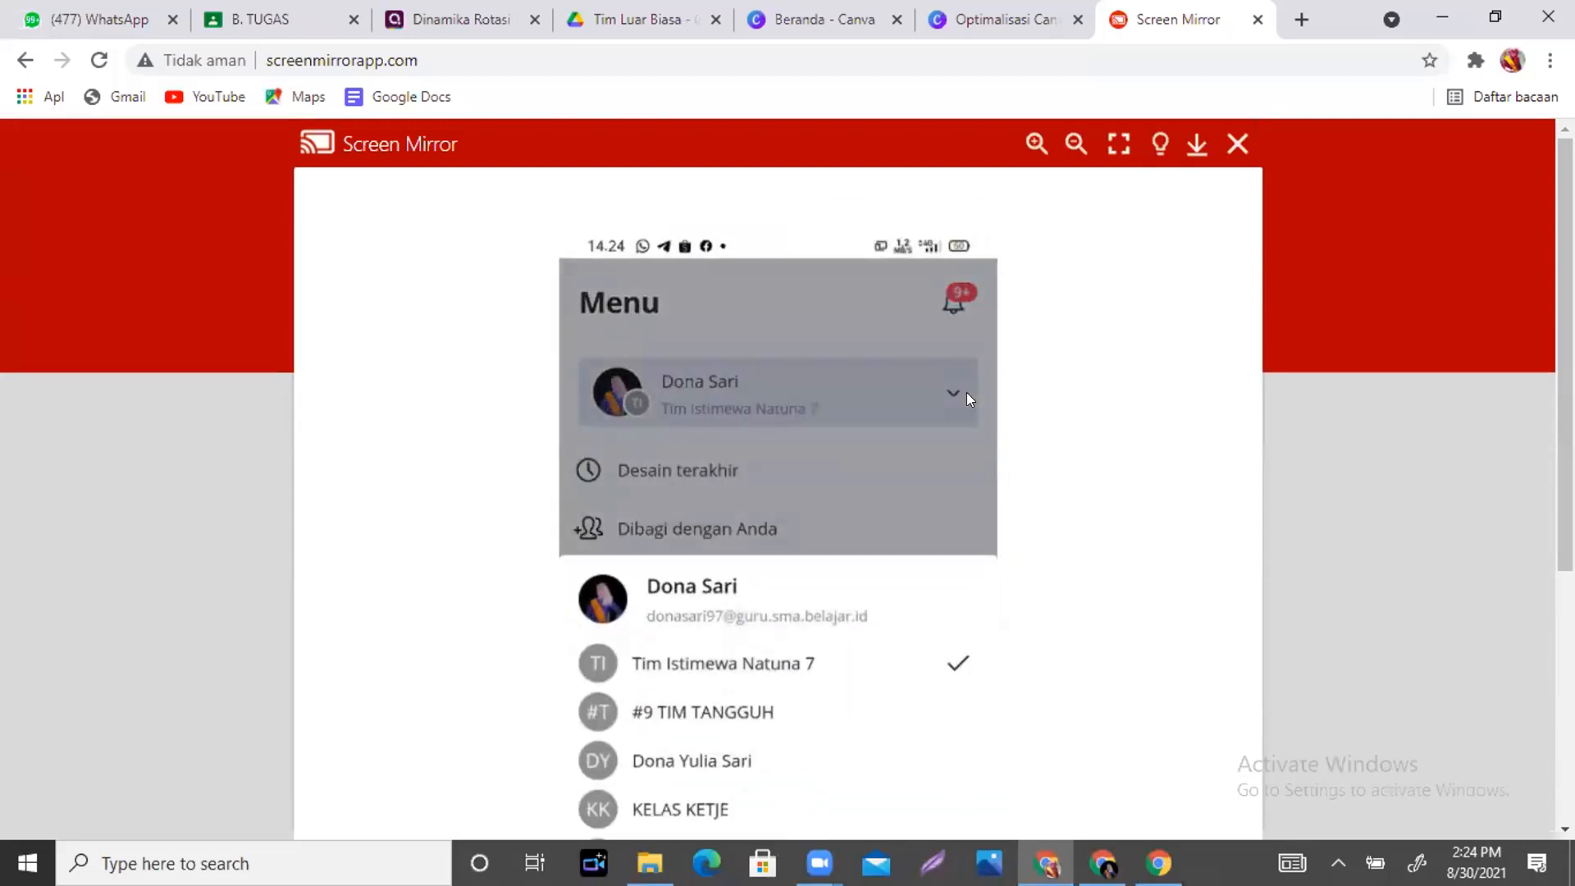
drag(1564, 393, 1564, 489)
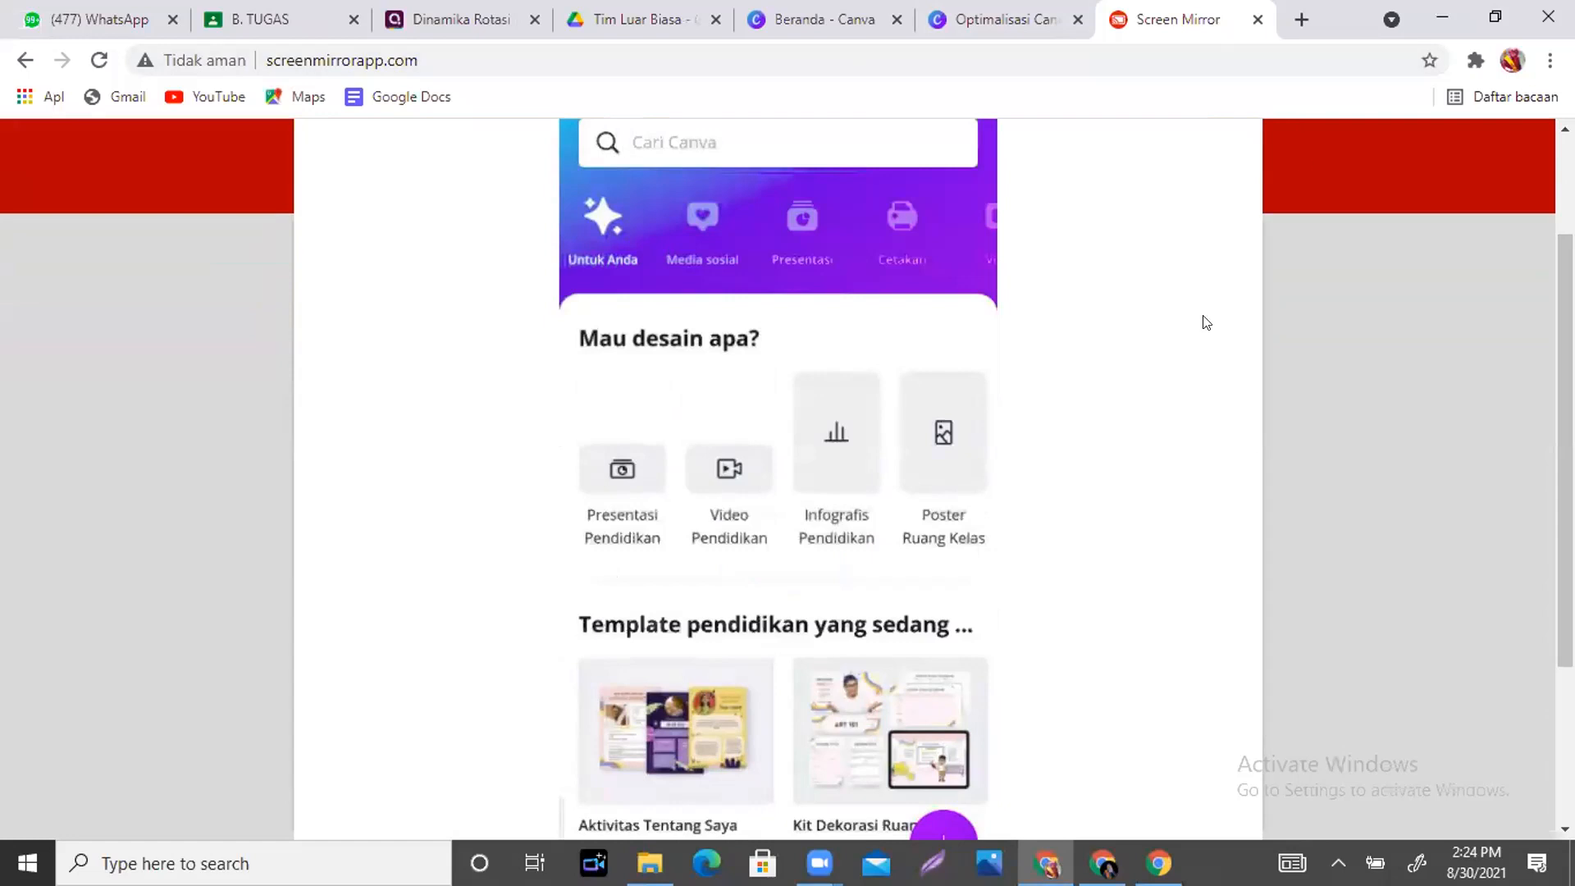
drag(1564, 345, 1564, 308)
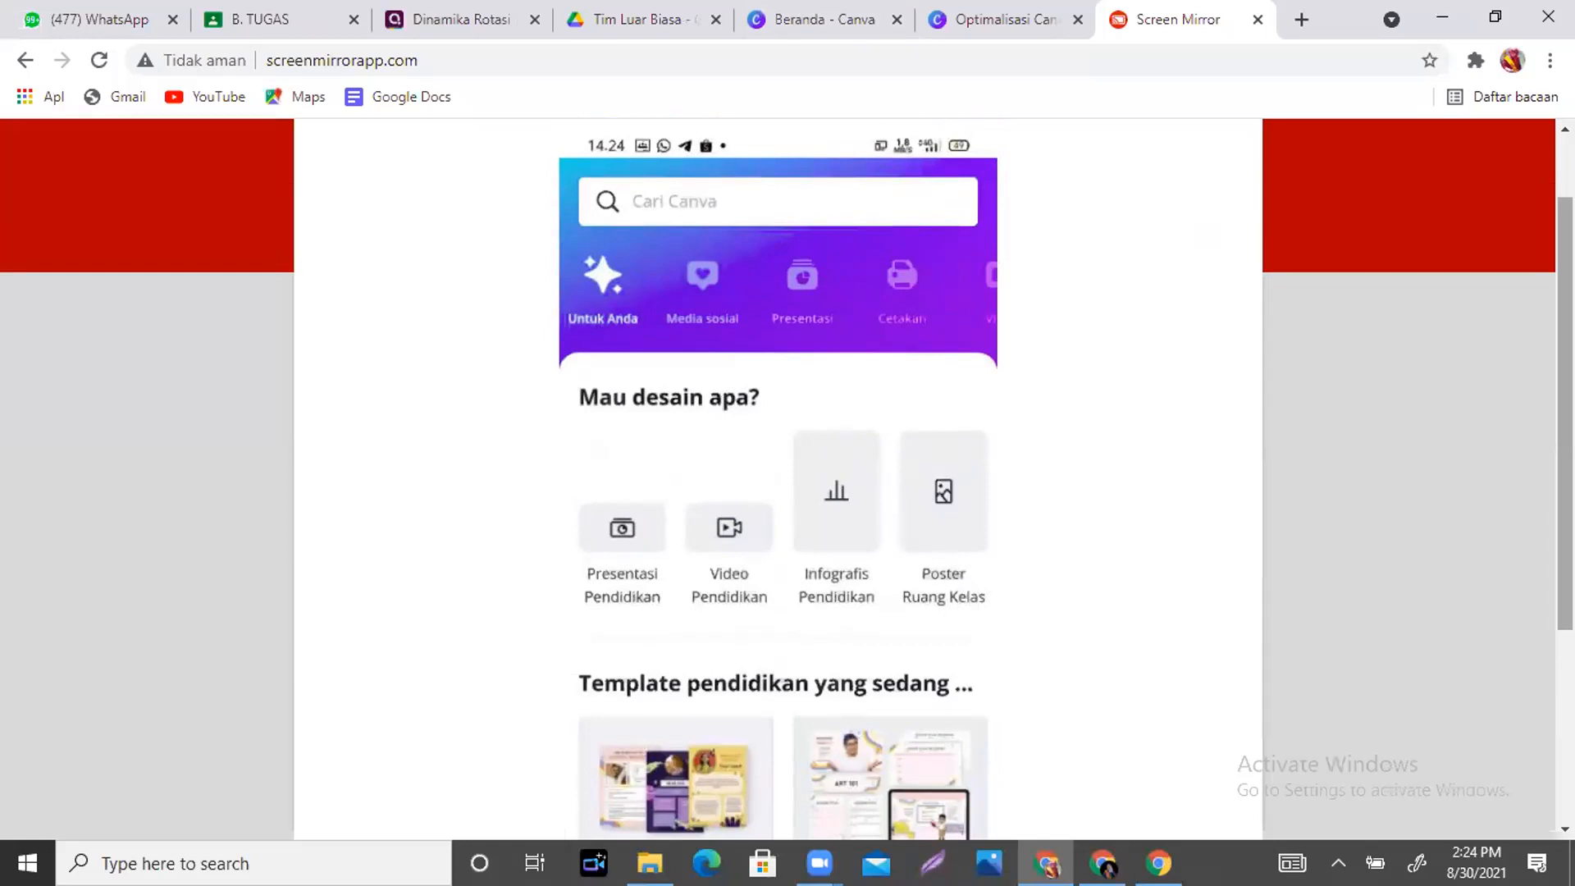
- Confirm the phone app lists Tim Berkah Natuna #8, then return to the Beranda - Canva tab
drag(1564, 413, 1564, 355)
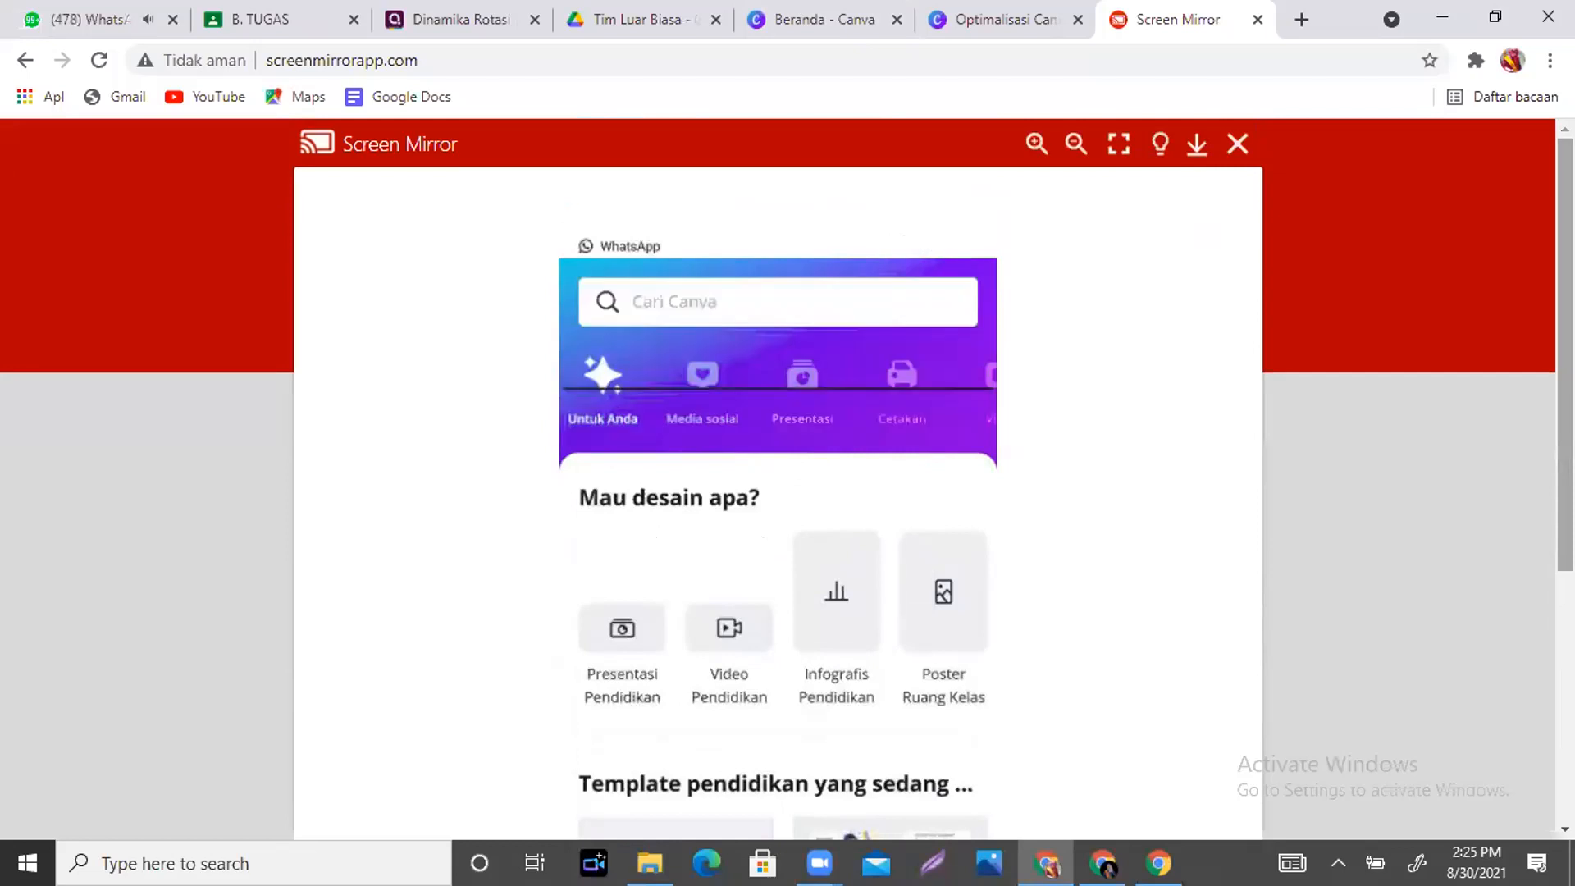
drag(1564, 354, 1564, 605)
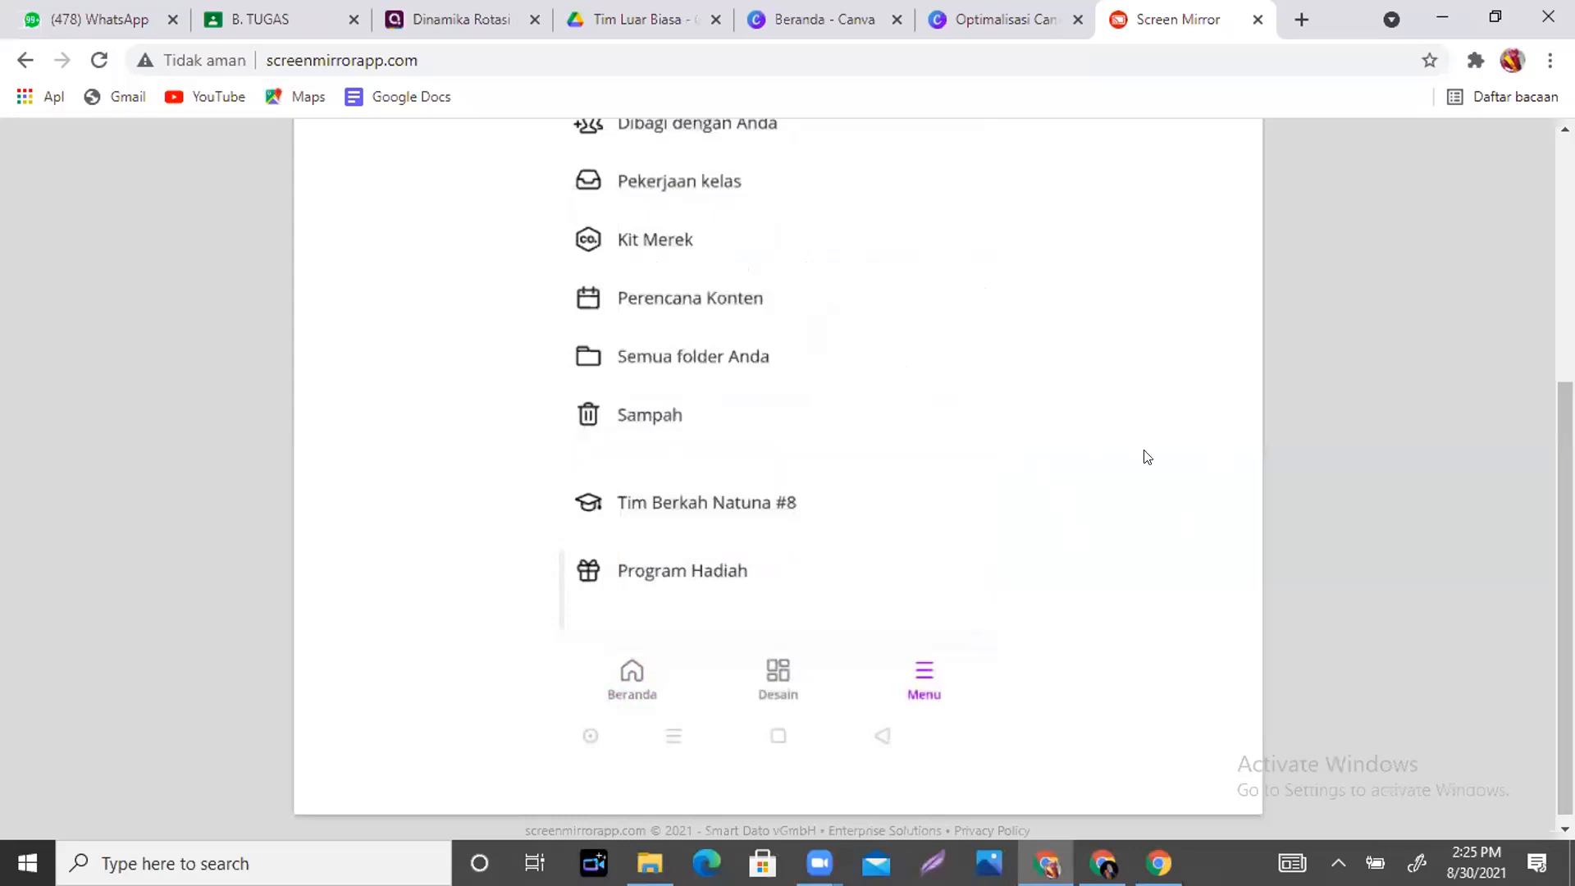
click(822, 17)
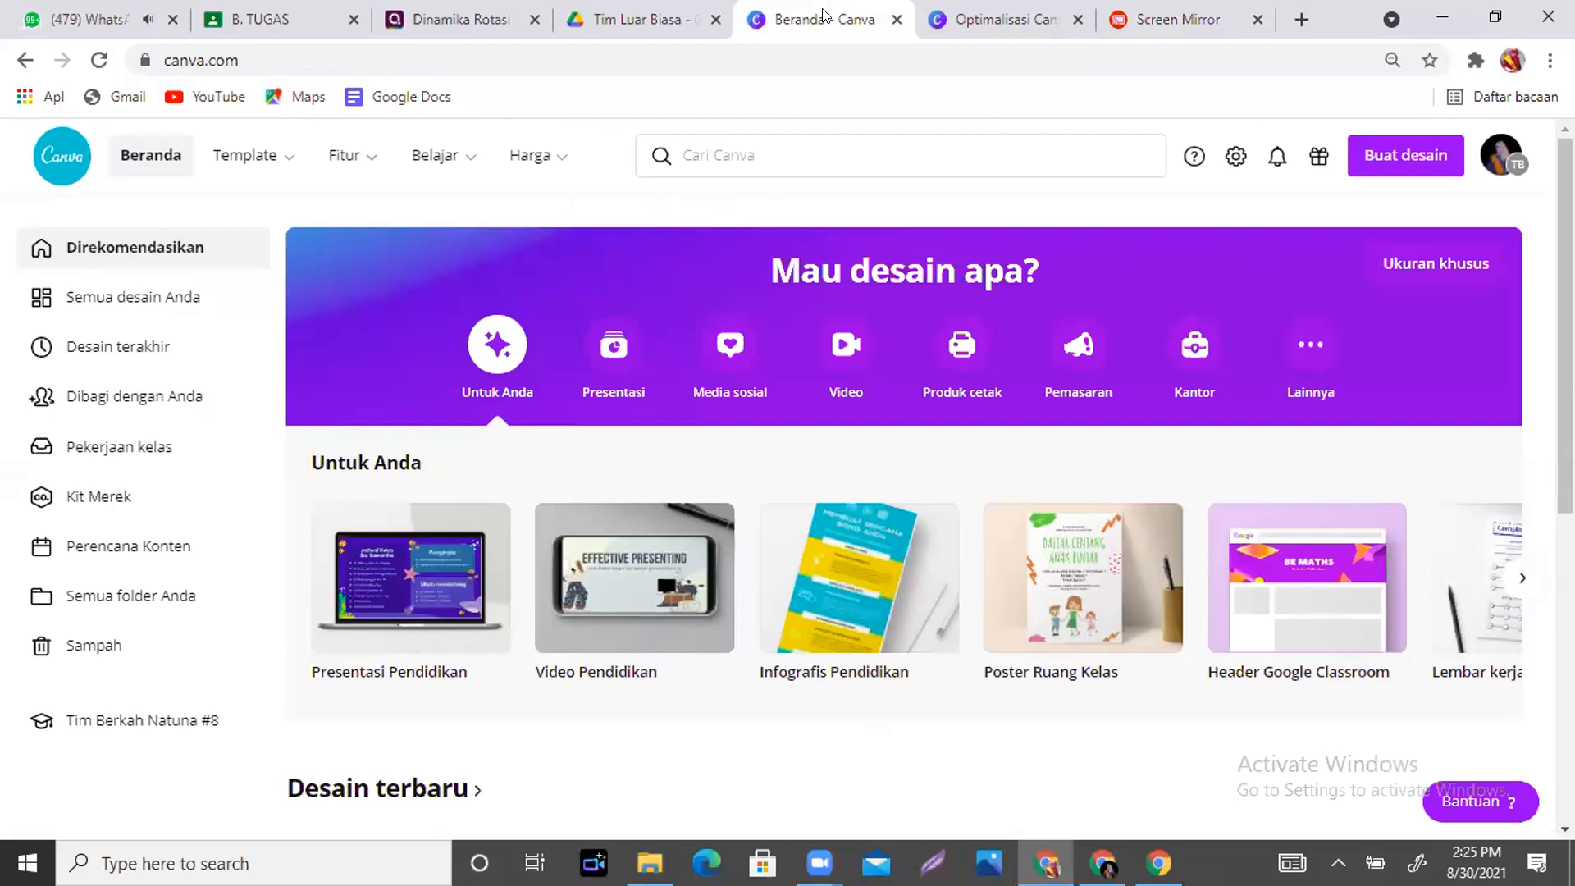
- Page the Untuk Anda carousel to its last design types, such as Proposal and Kartu Resep
mouse_move(1567, 246)
mouse_down()
mouse_move(1567, 264)
mouse_move(1567, 246)
mouse_up()
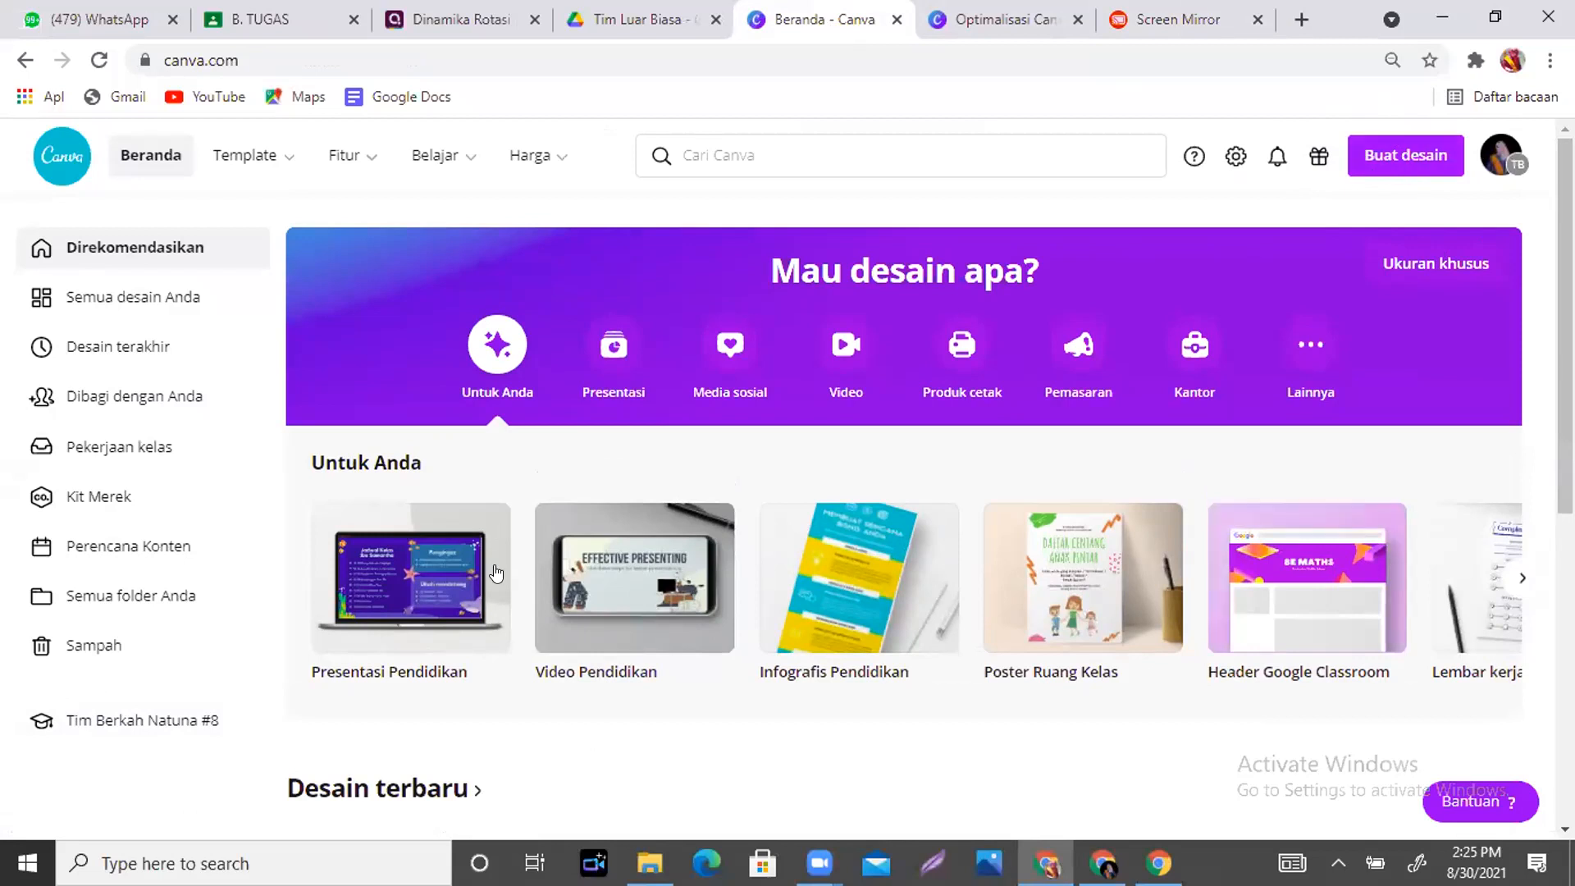
mouse_move(488, 566)
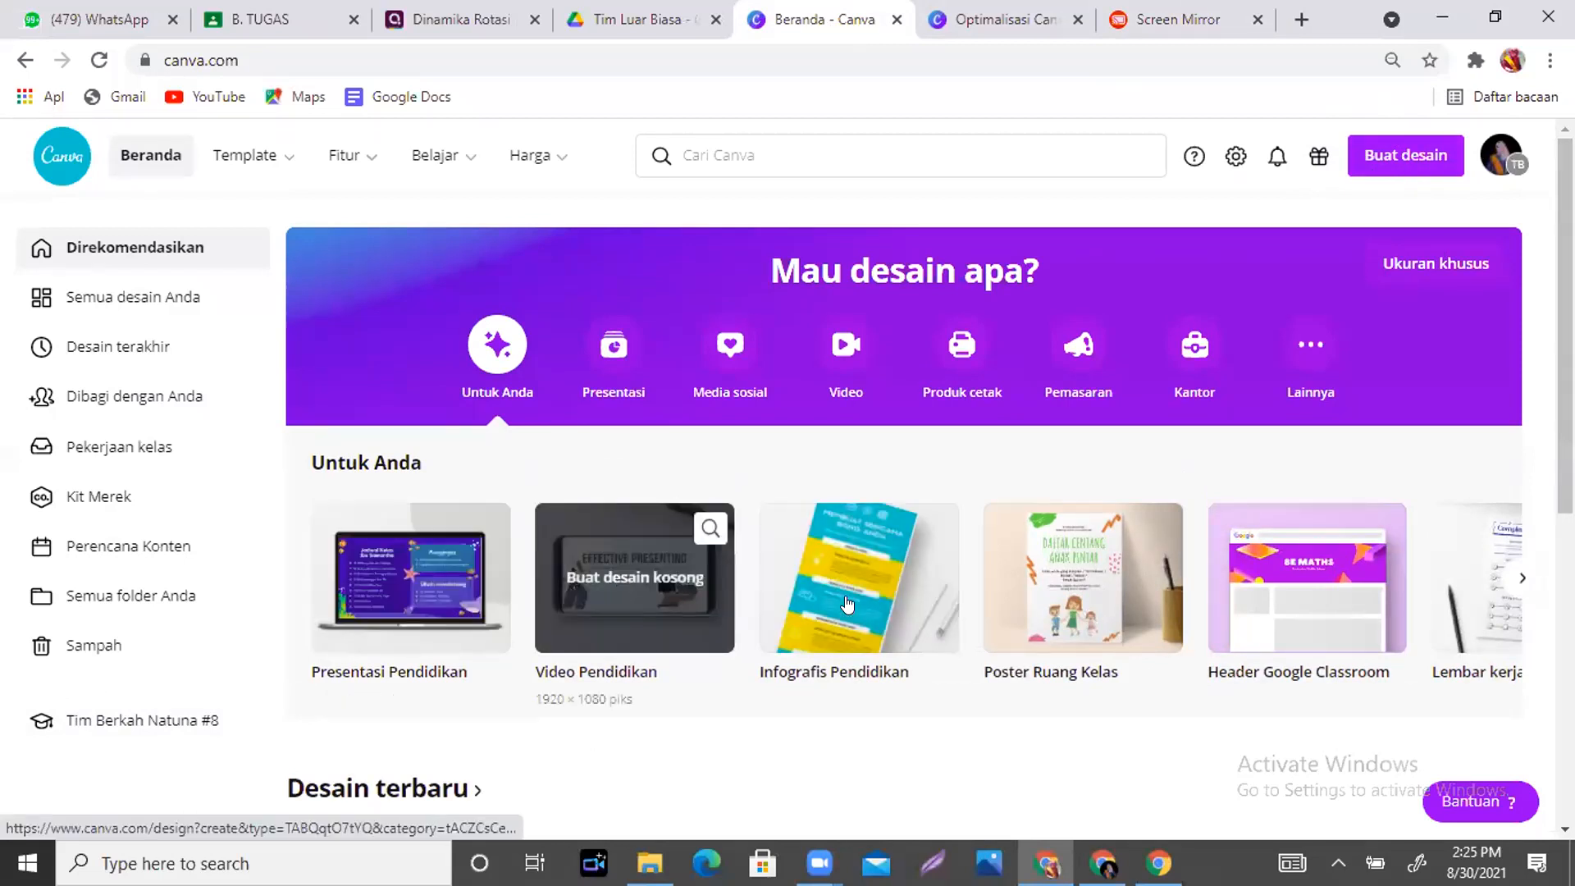
mouse_move(1352, 603)
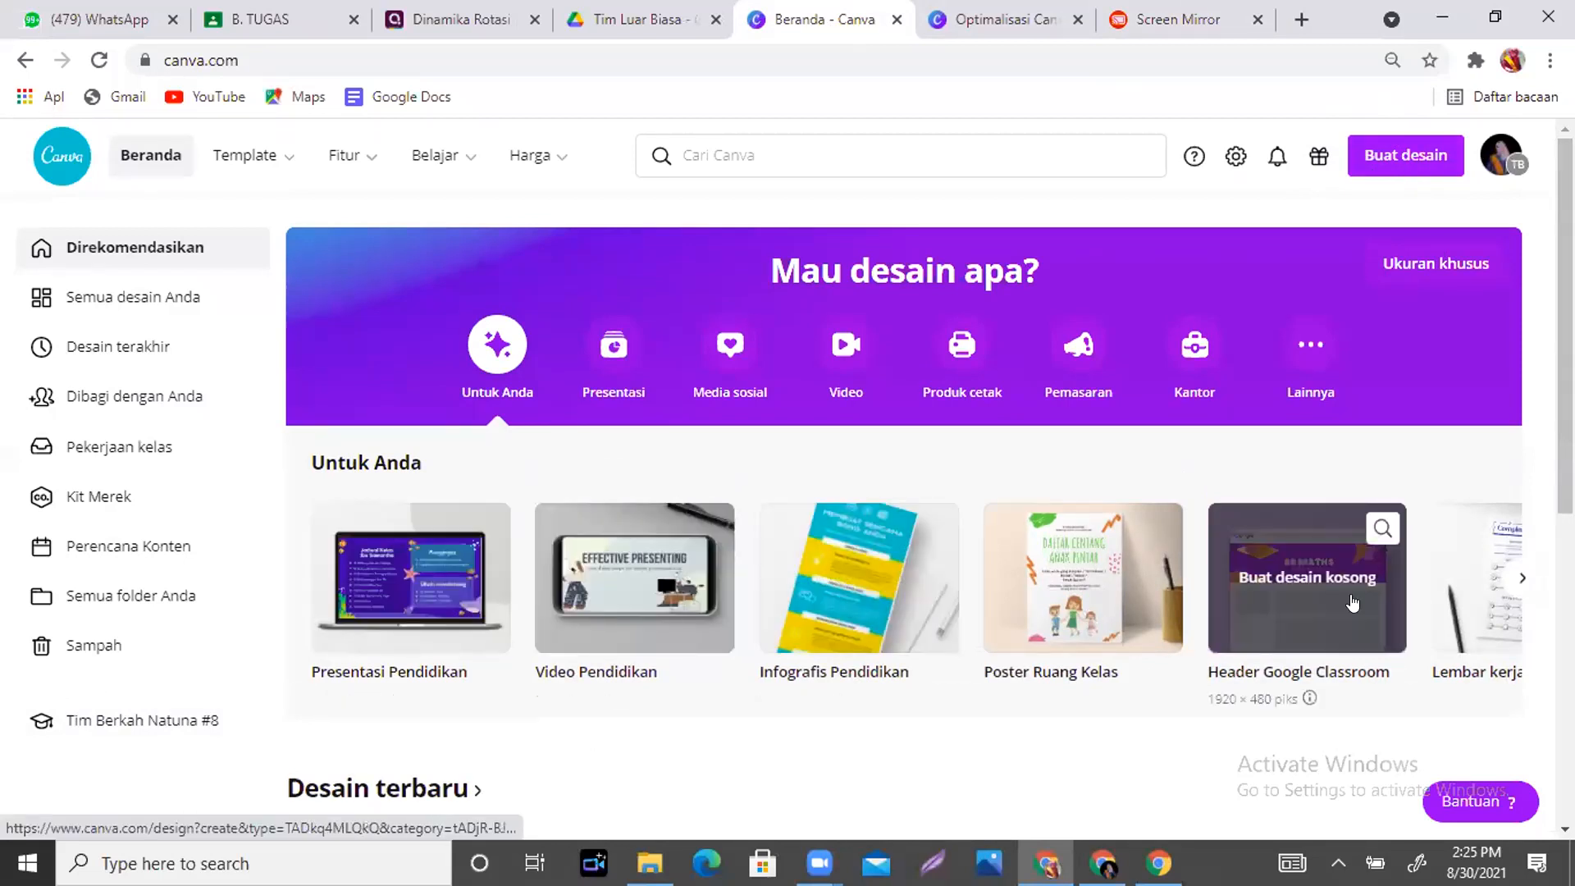
click(1521, 579)
click(1522, 579)
click(1522, 579)
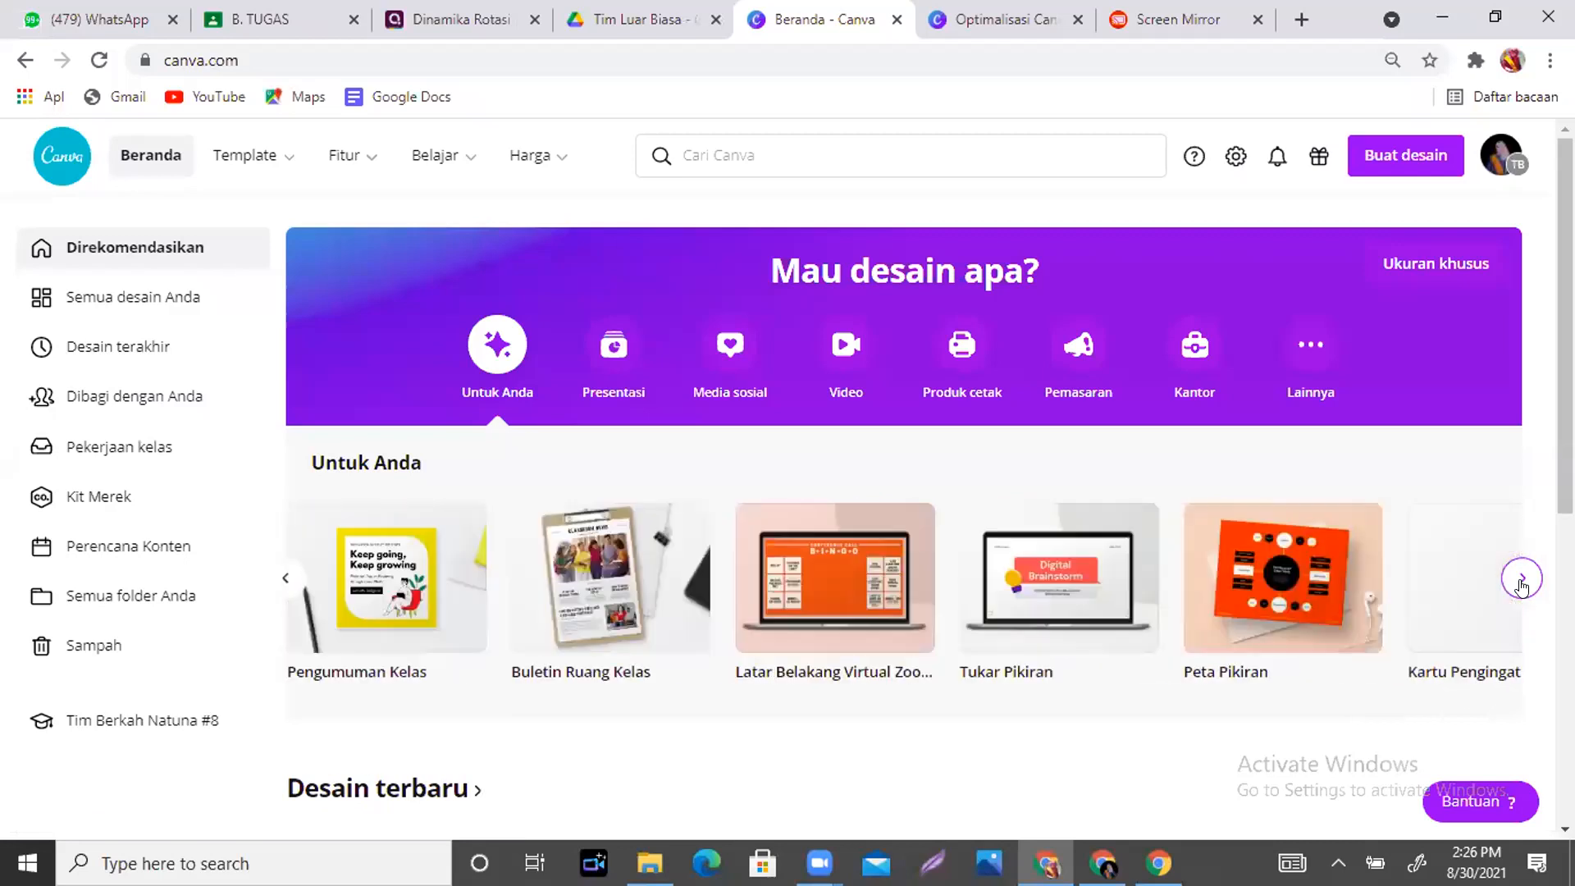
click(1521, 579)
click(1521, 579)
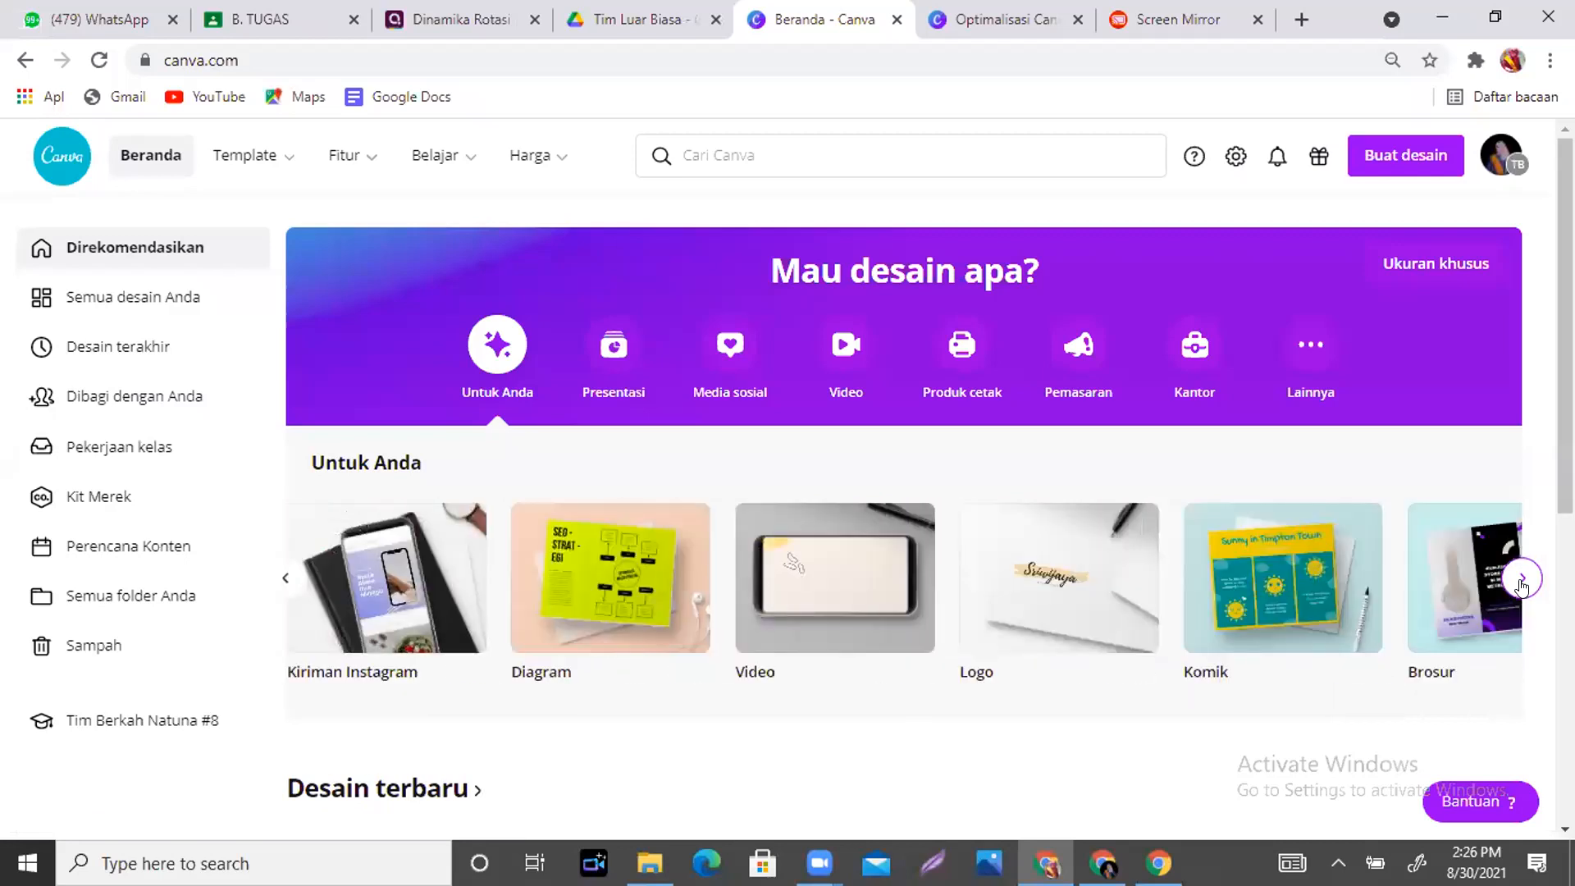
click(1521, 579)
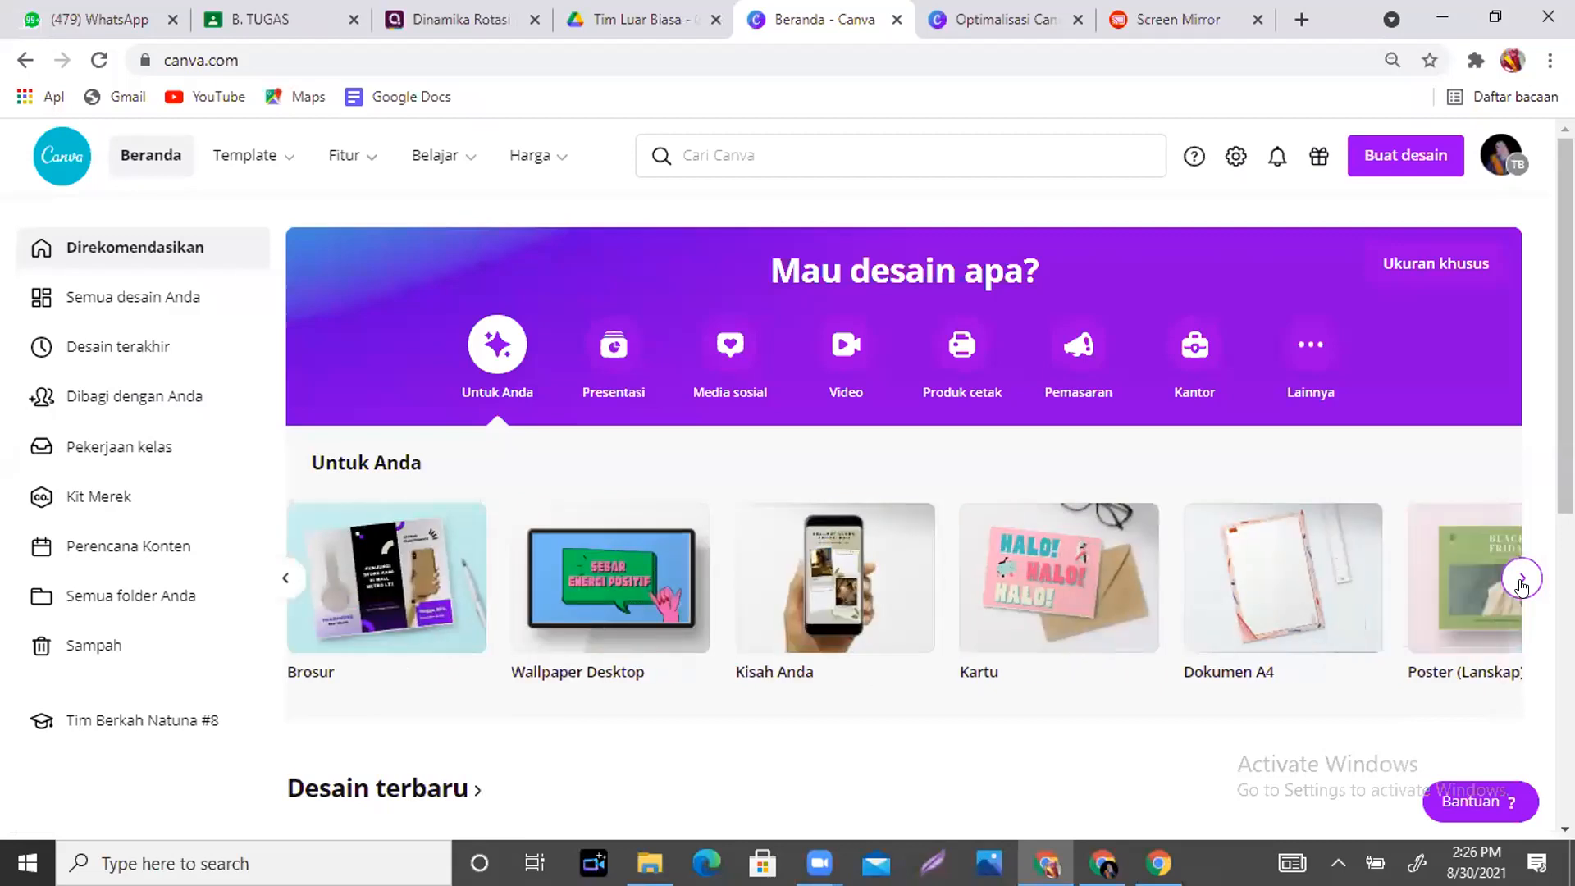
click(1521, 581)
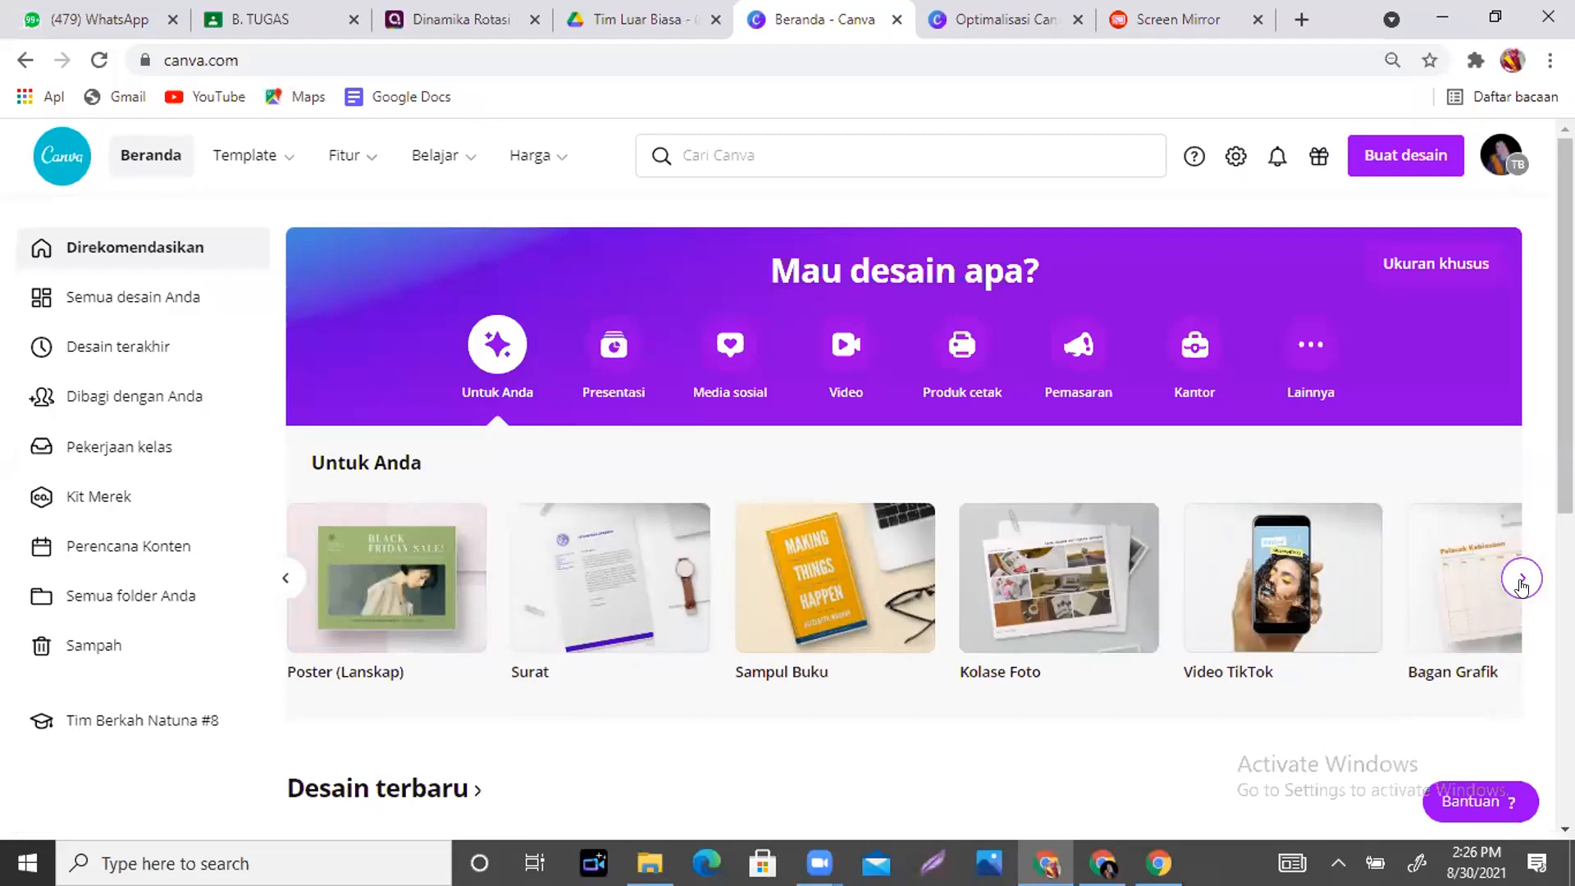
click(1521, 579)
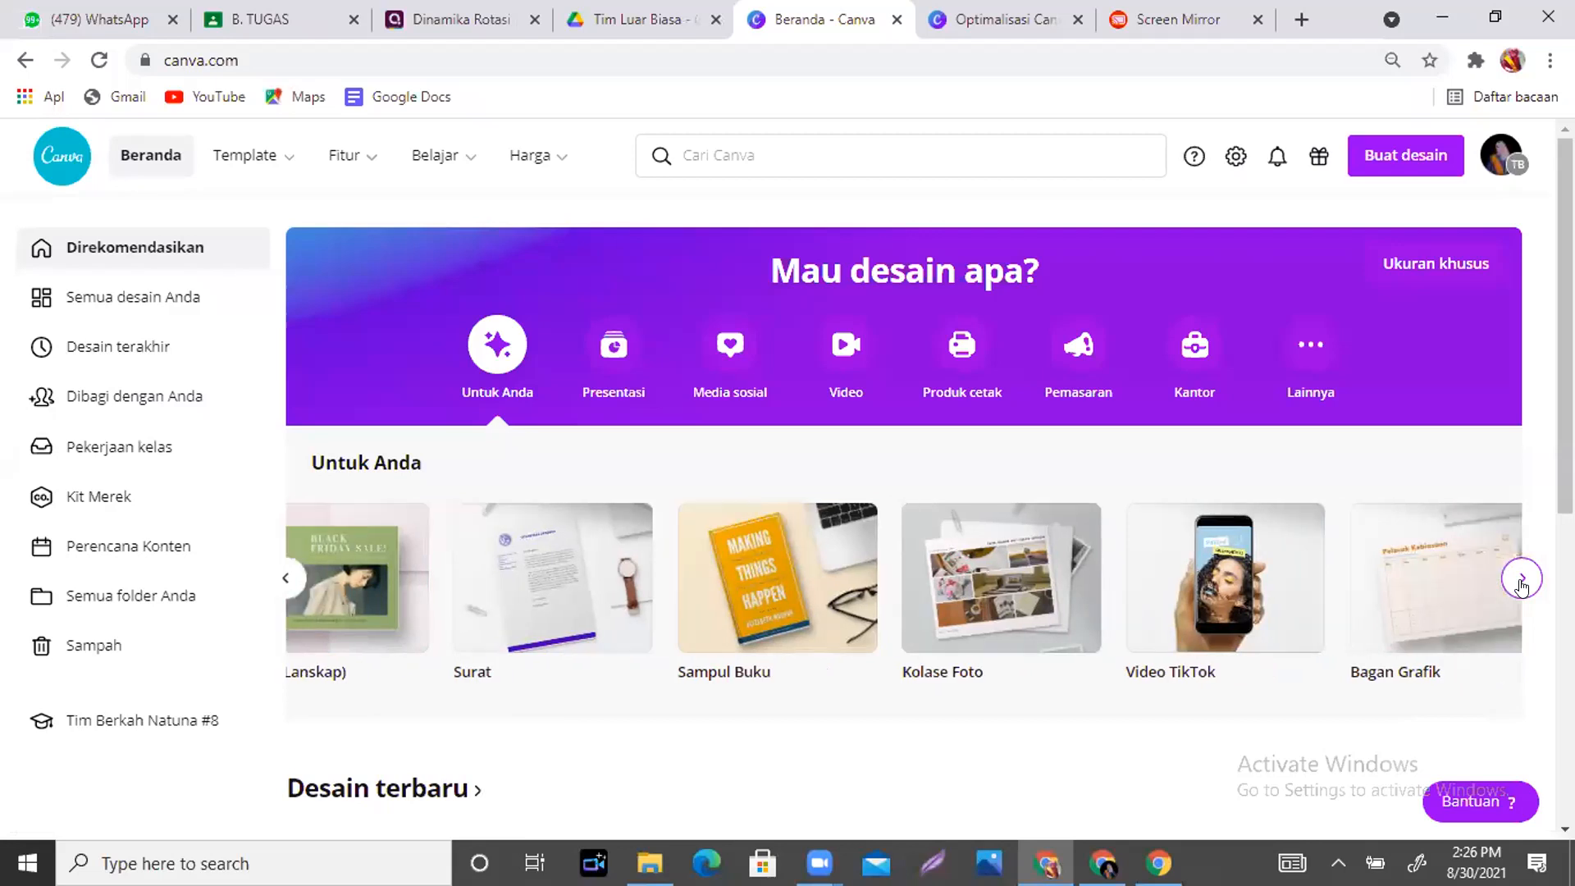
click(1521, 579)
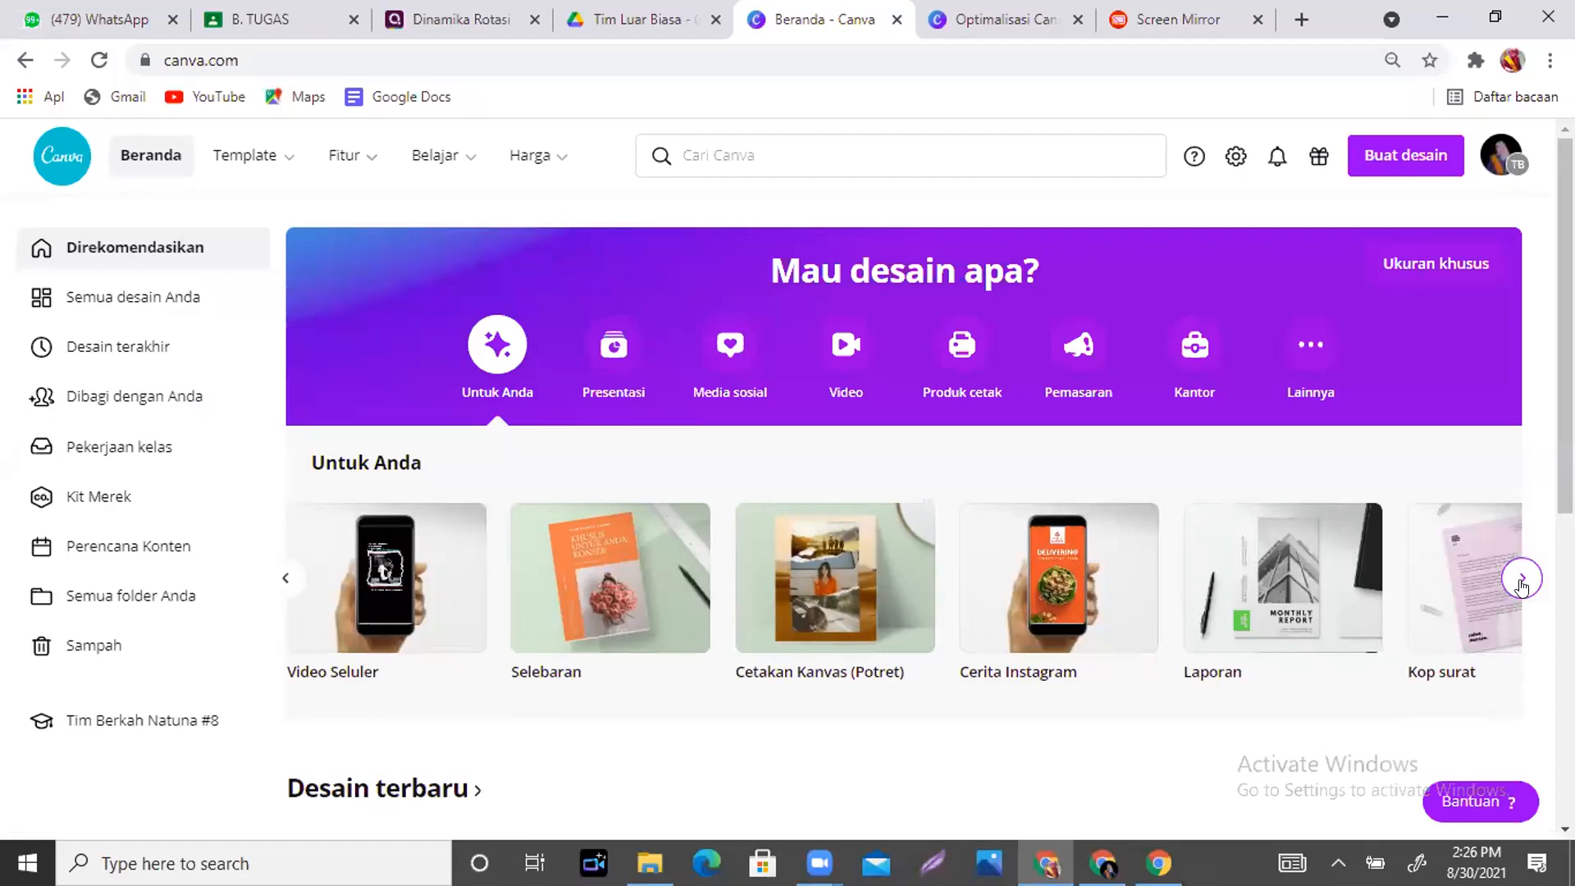
click(1521, 579)
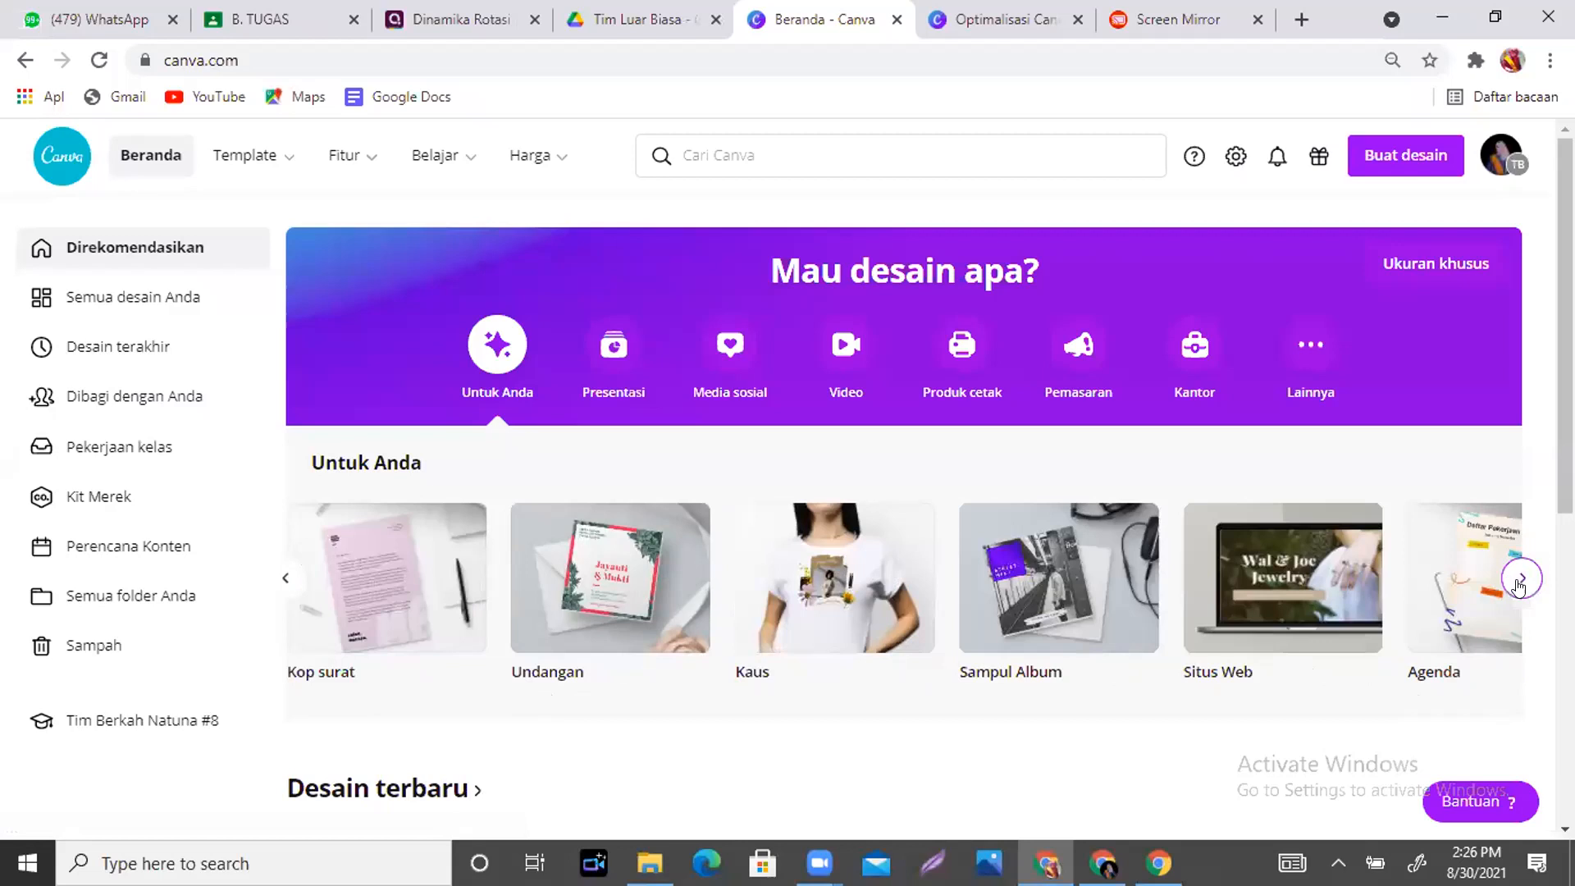
click(1519, 584)
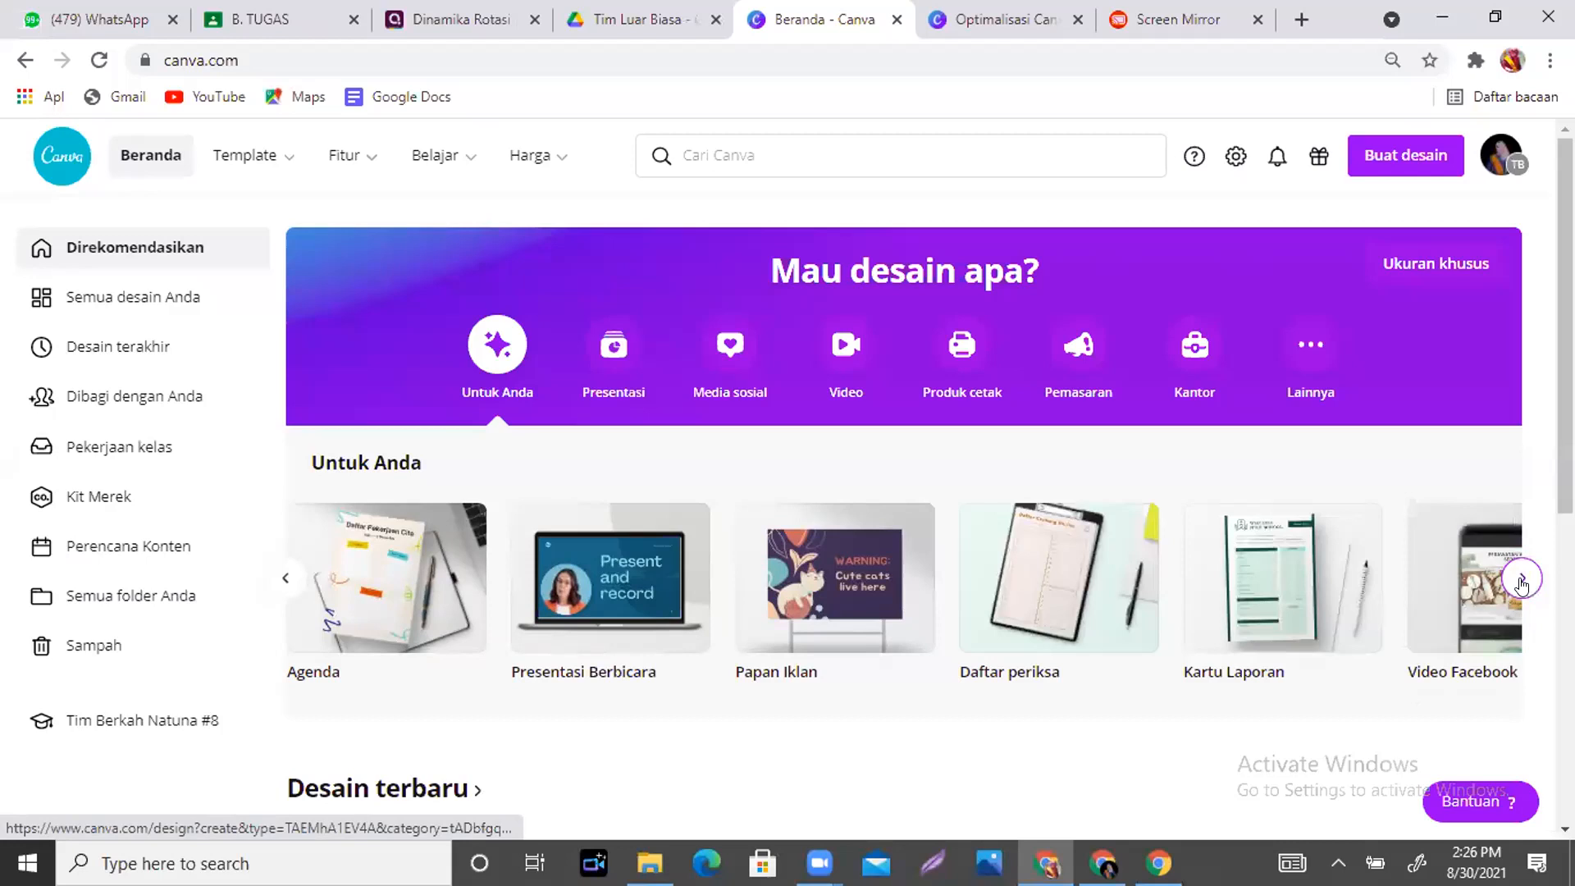
click(1521, 580)
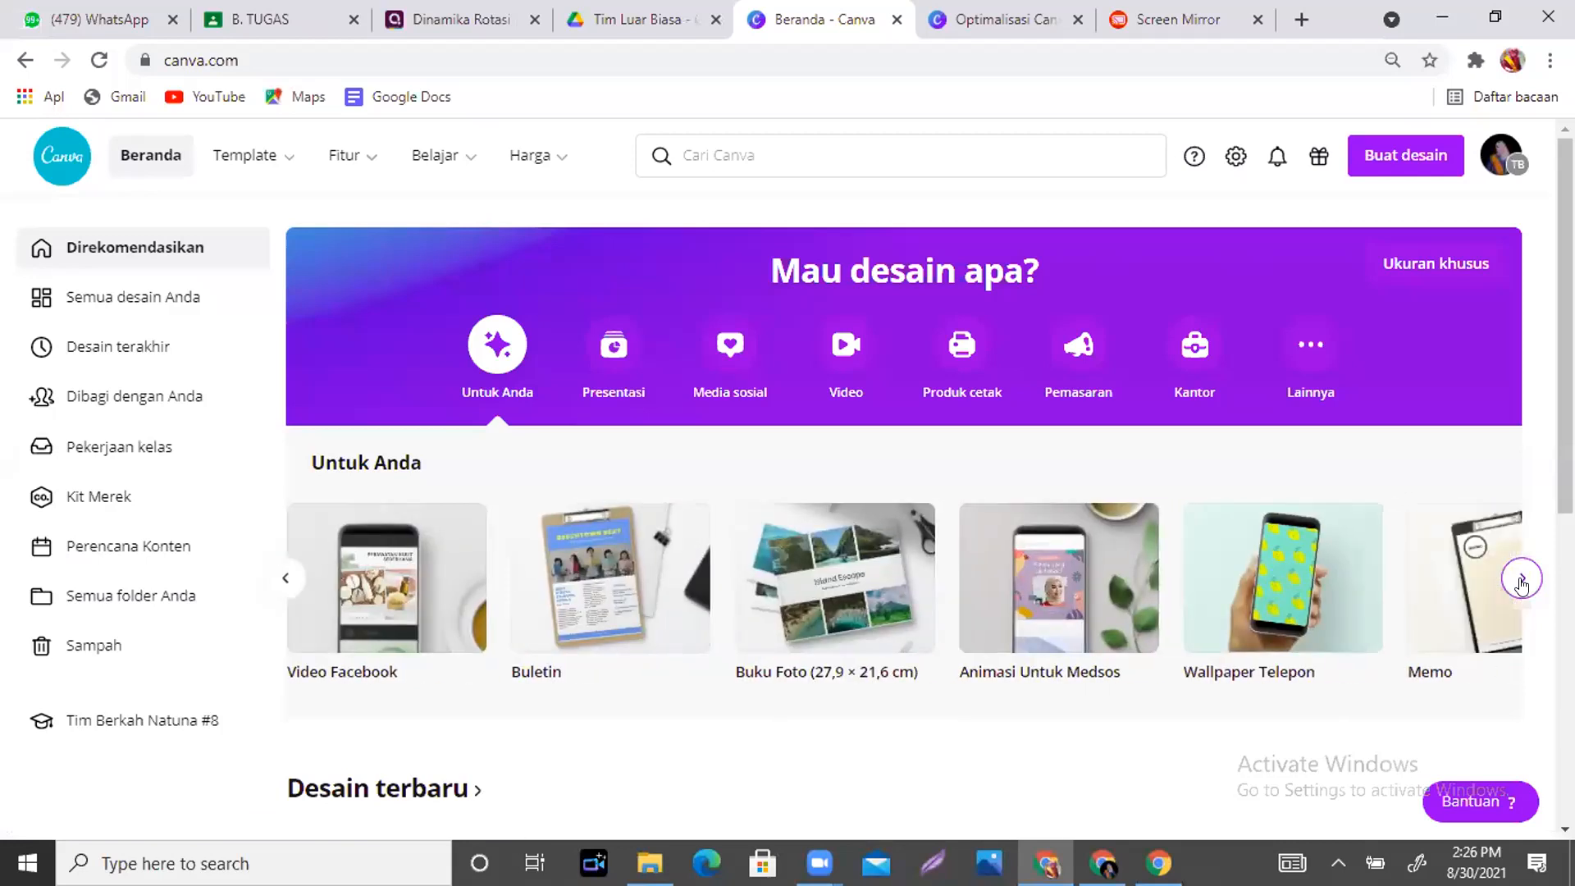
click(1522, 581)
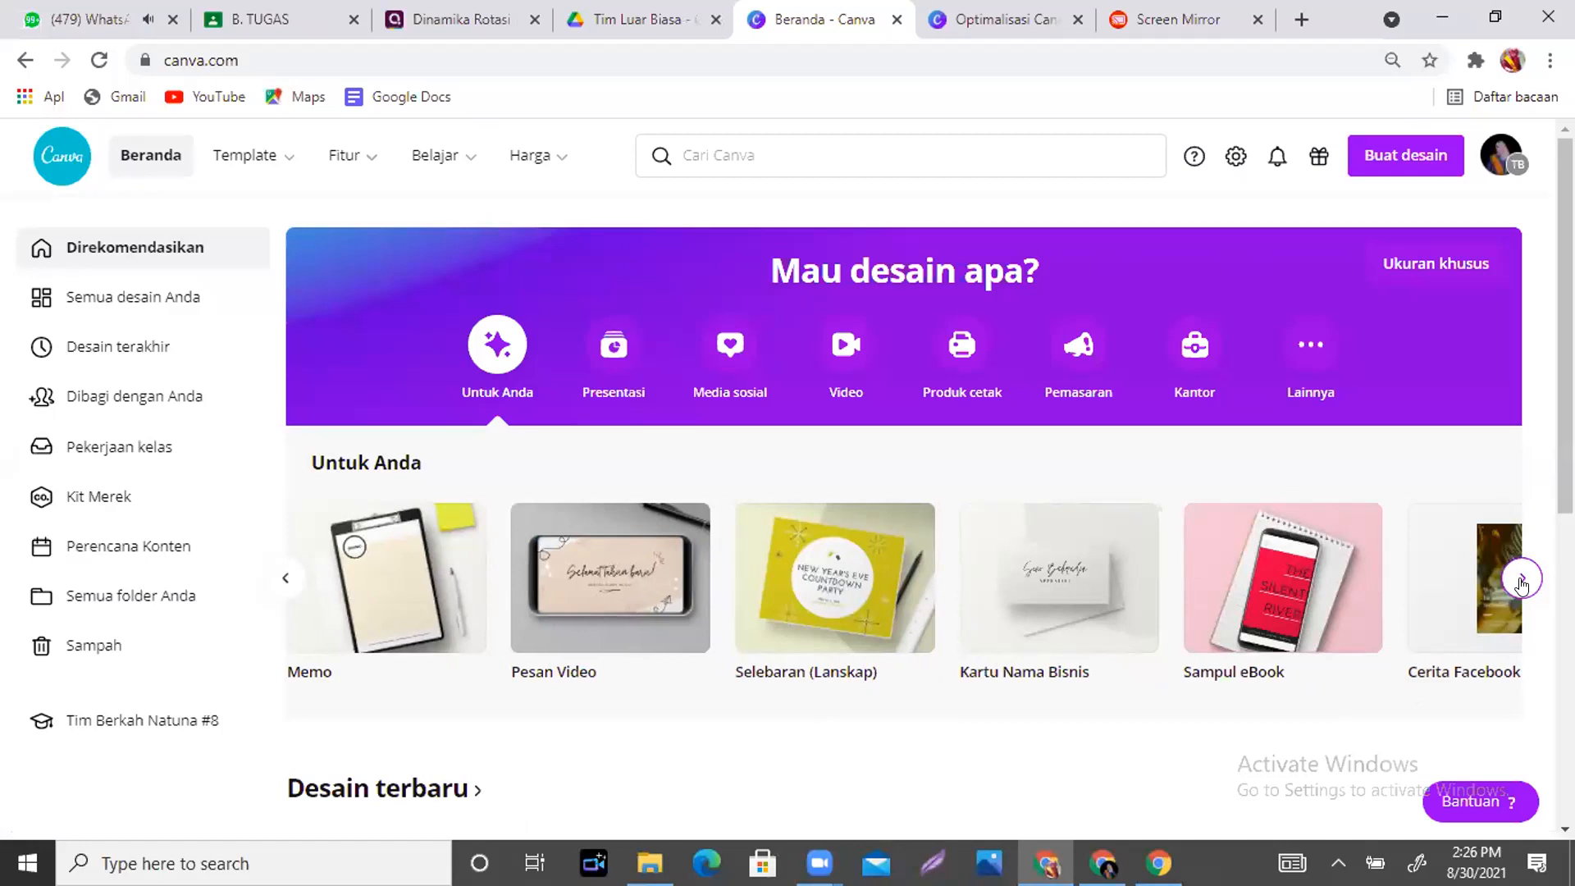
click(1521, 581)
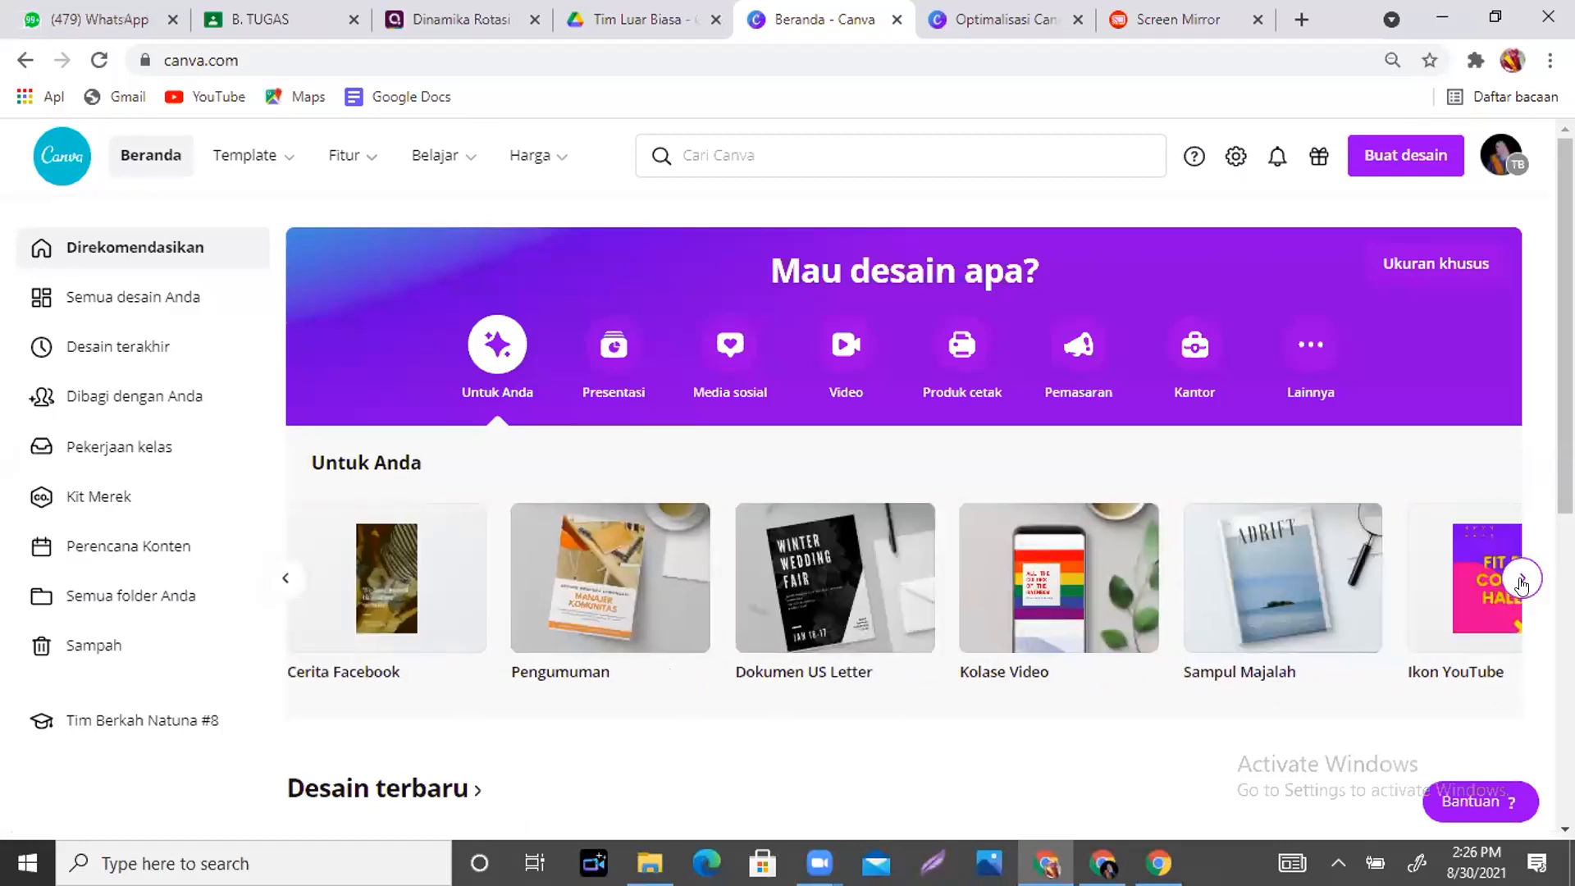
click(1521, 580)
click(1521, 581)
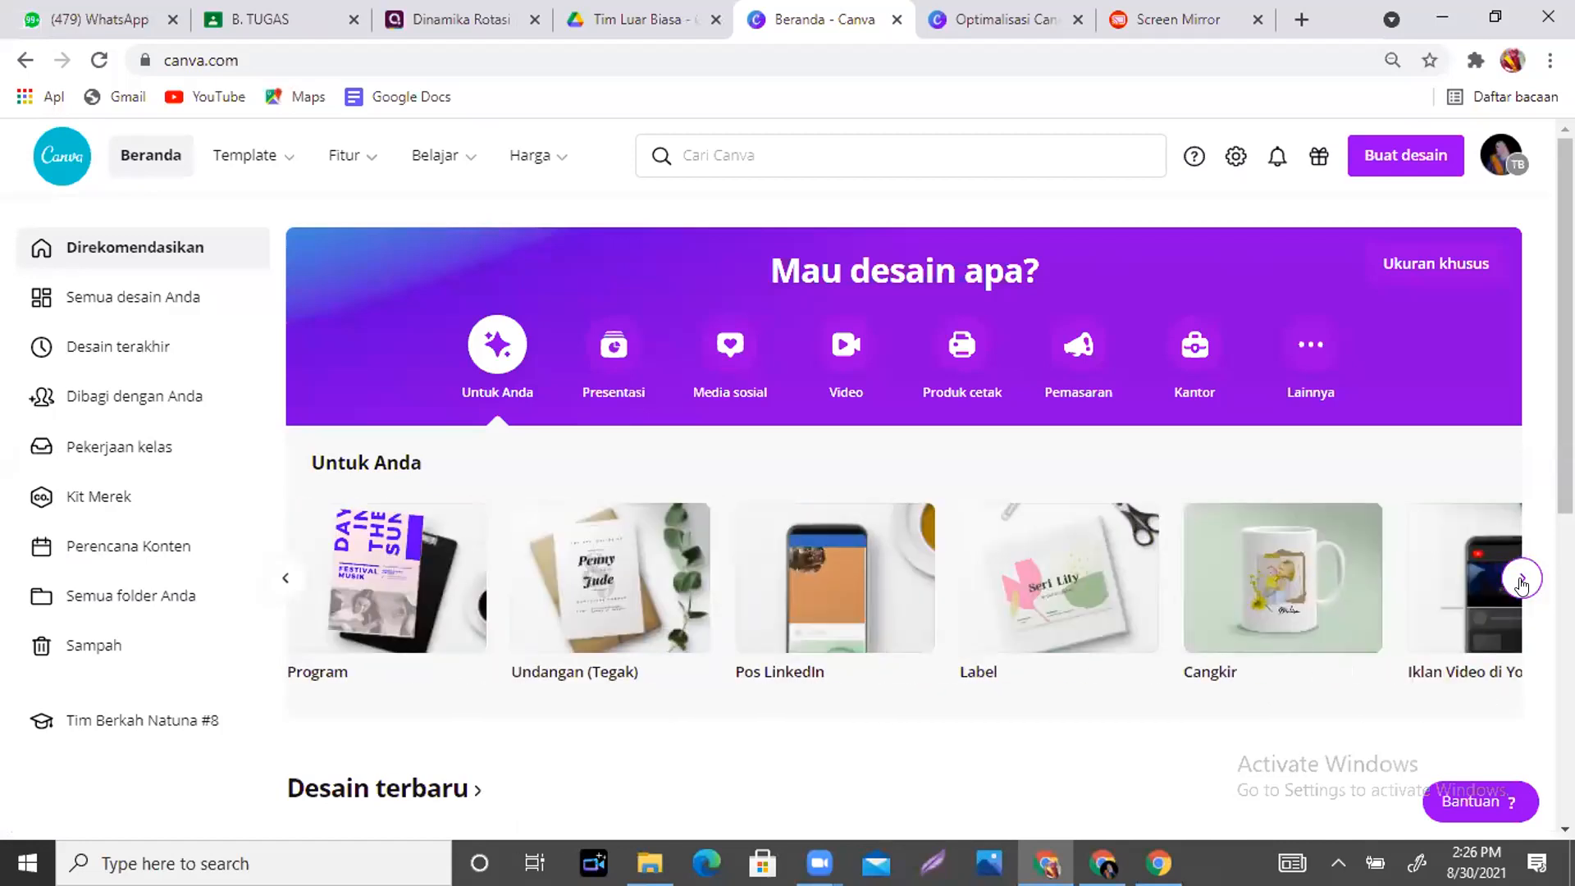
click(1521, 581)
click(1521, 580)
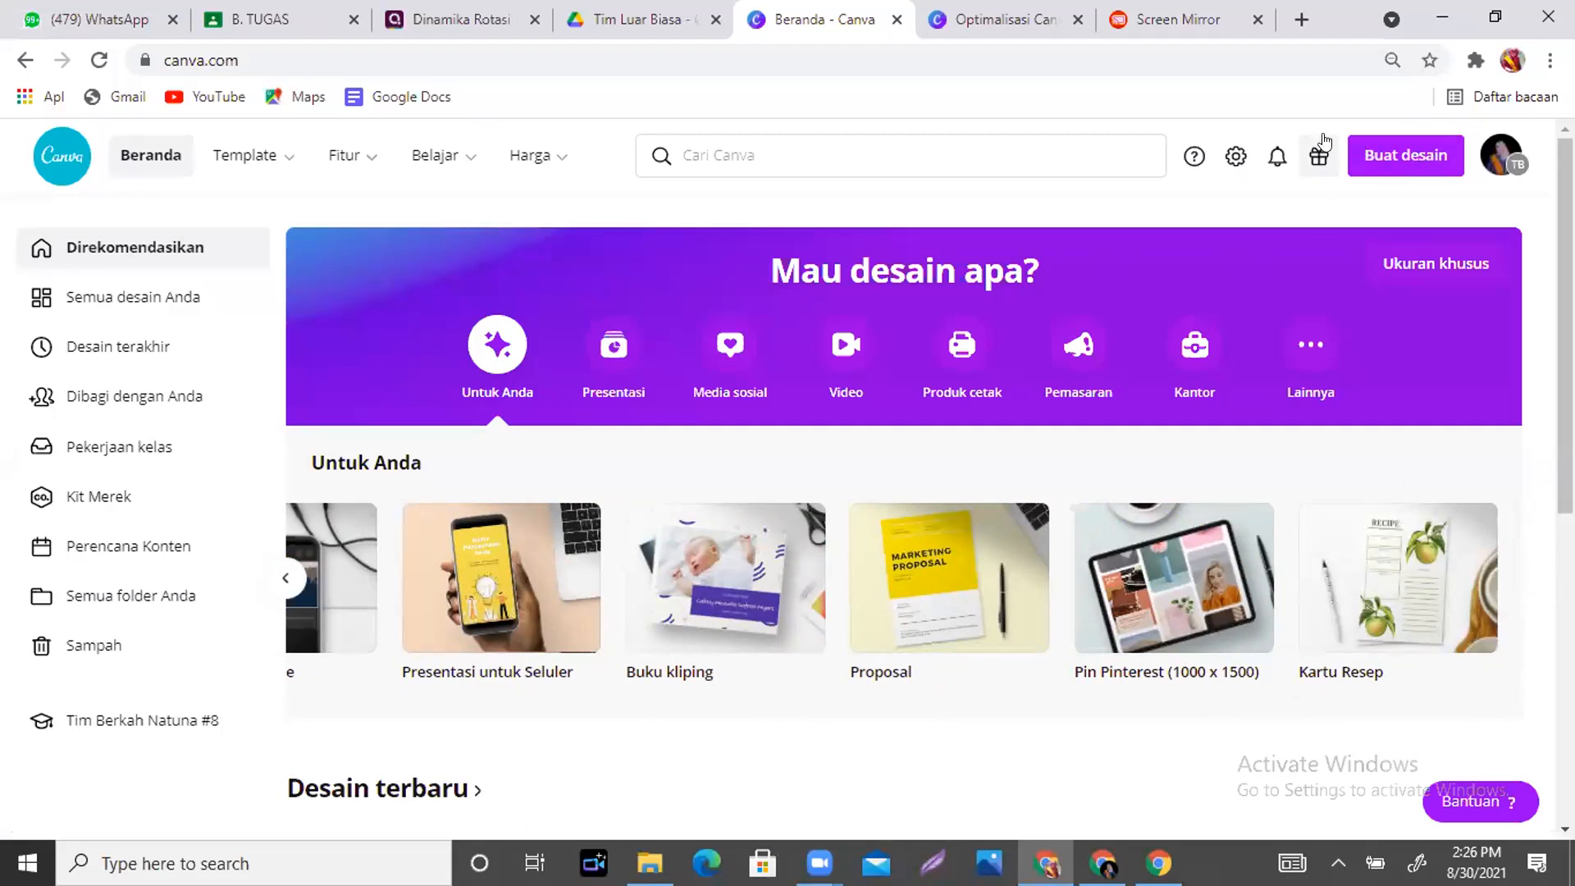
- Create a blank A4 Daftar Riwayat Hidup design via a 'daftar' search, then return to Beranda
click(1408, 157)
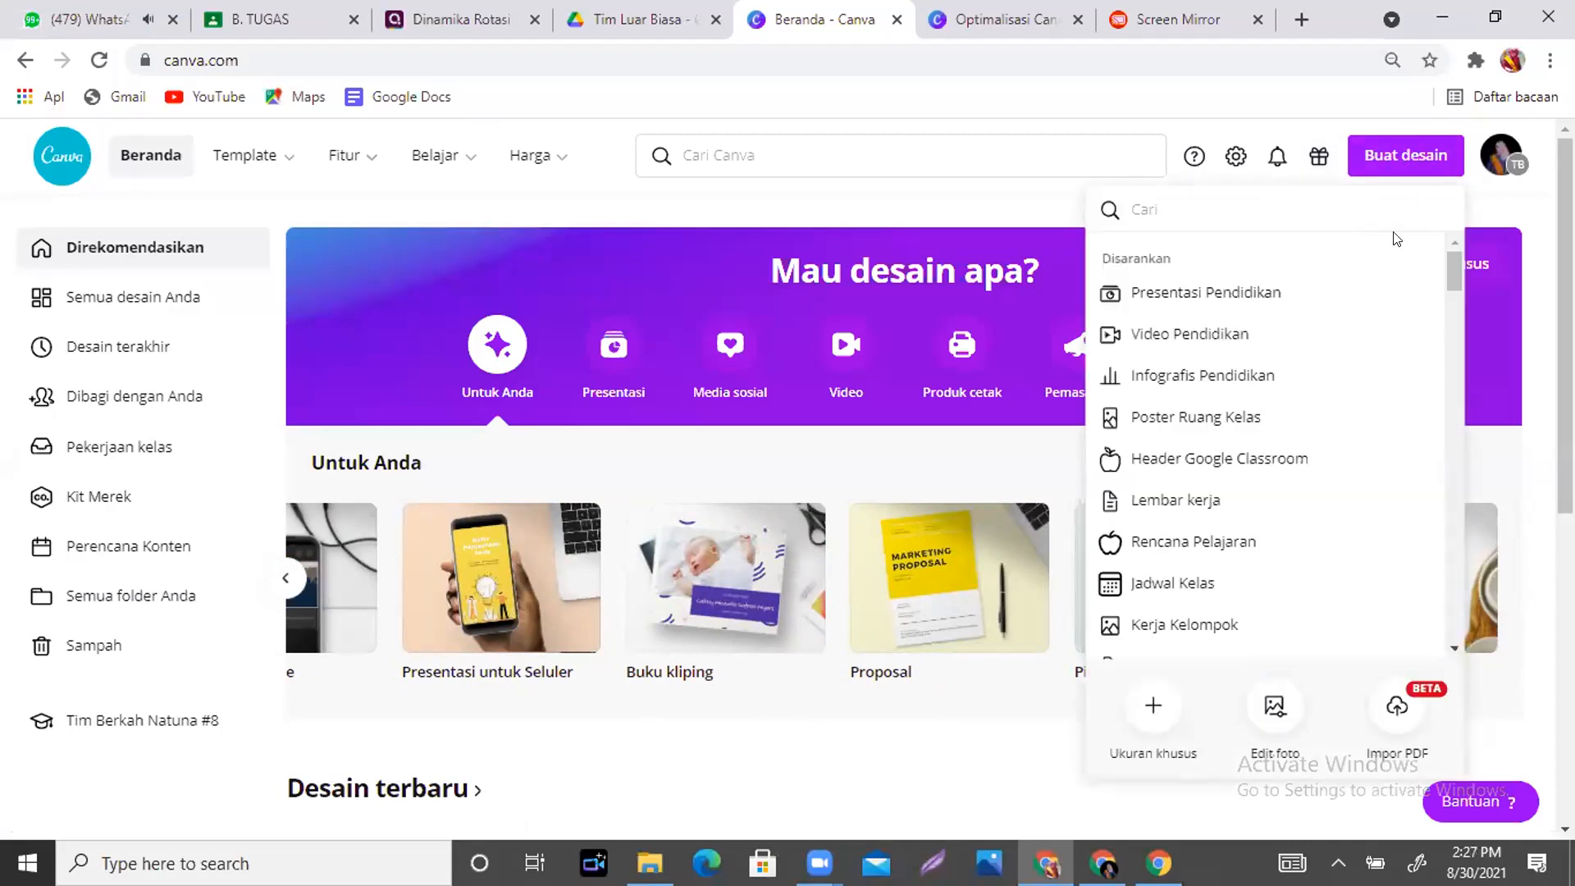
drag(1456, 264, 1453, 215)
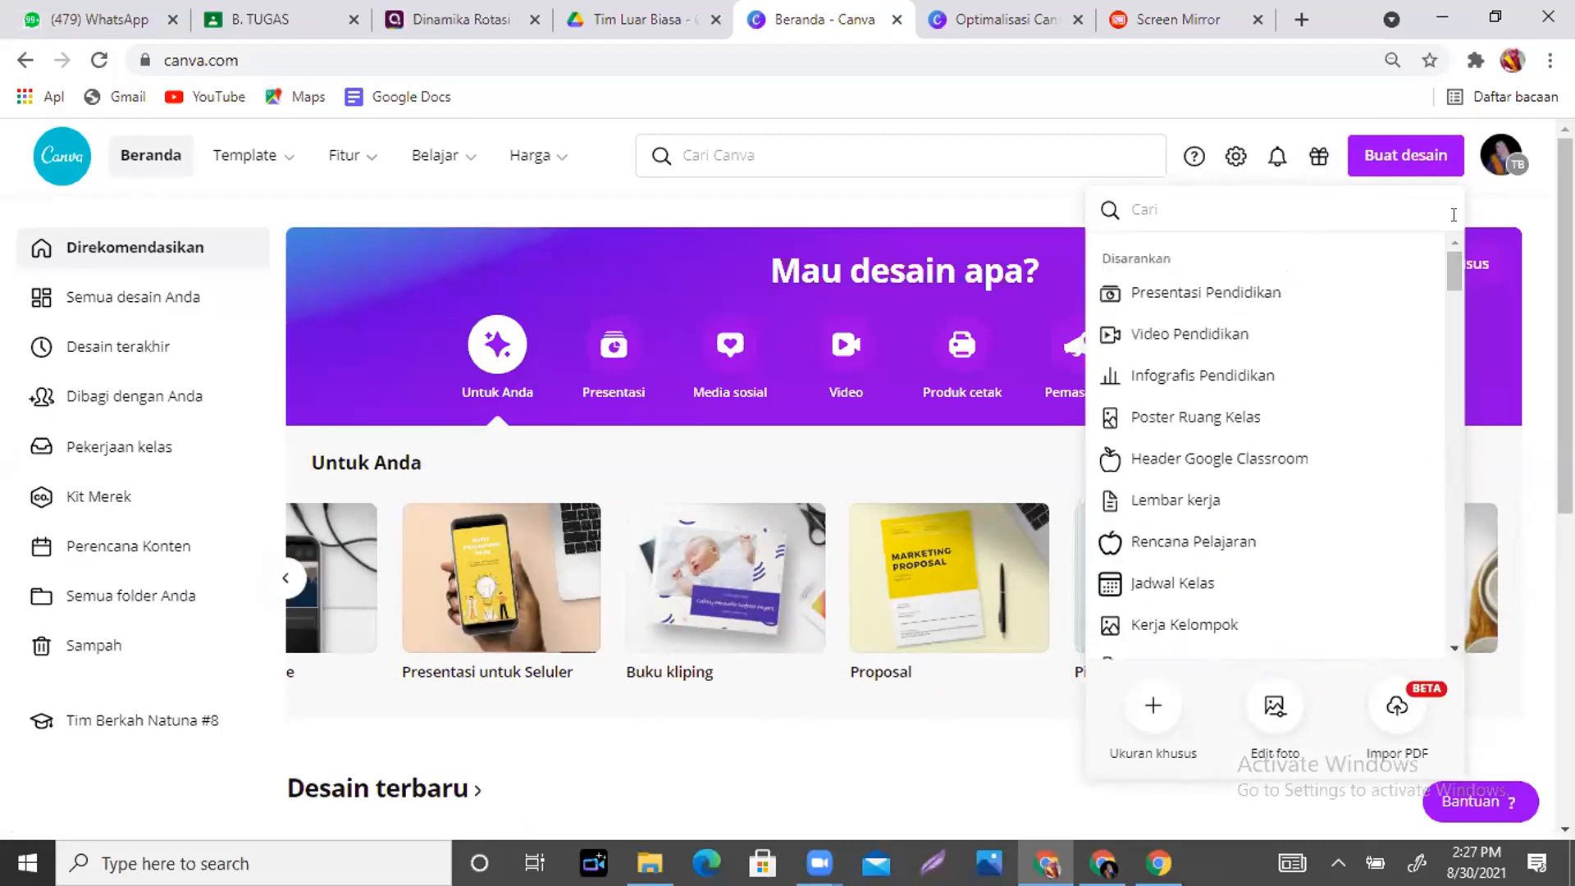
click(1236, 203)
text(daf)
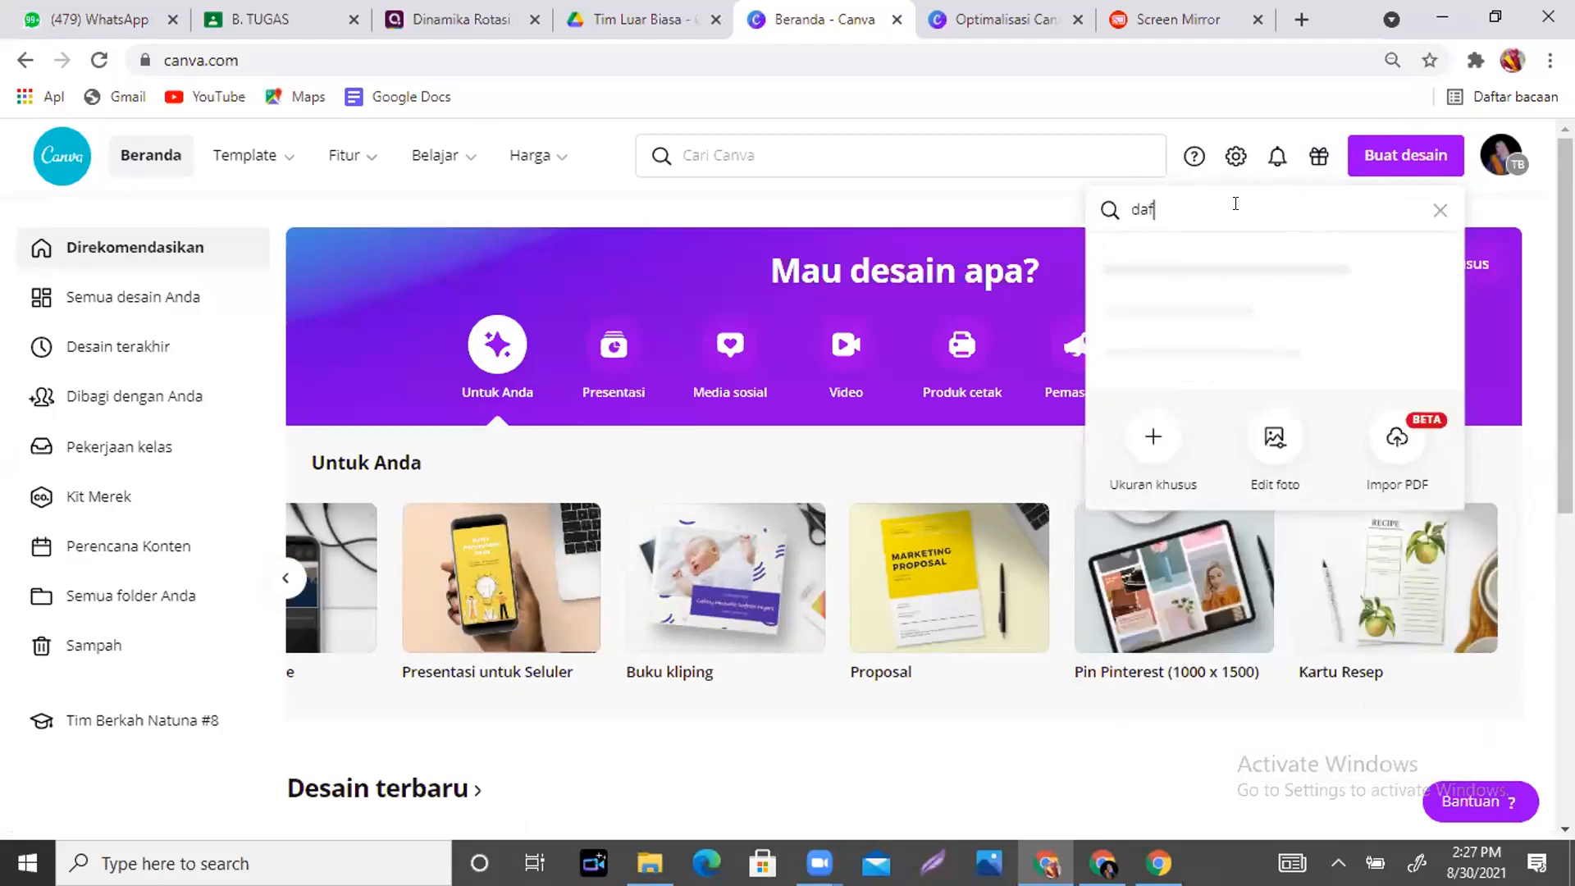
text(tar)
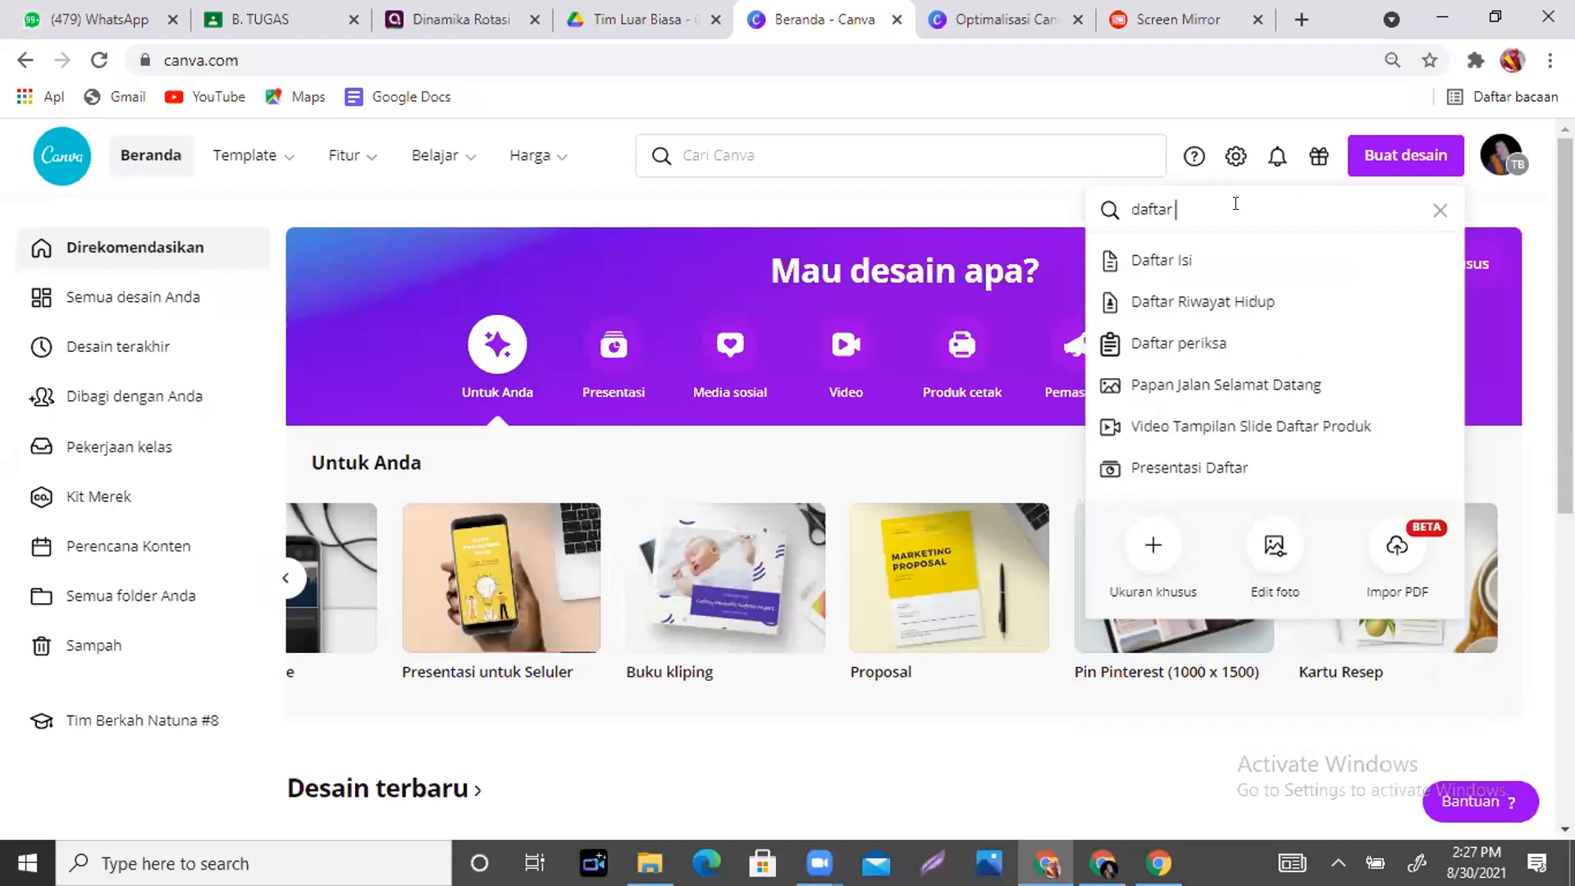
click(1228, 306)
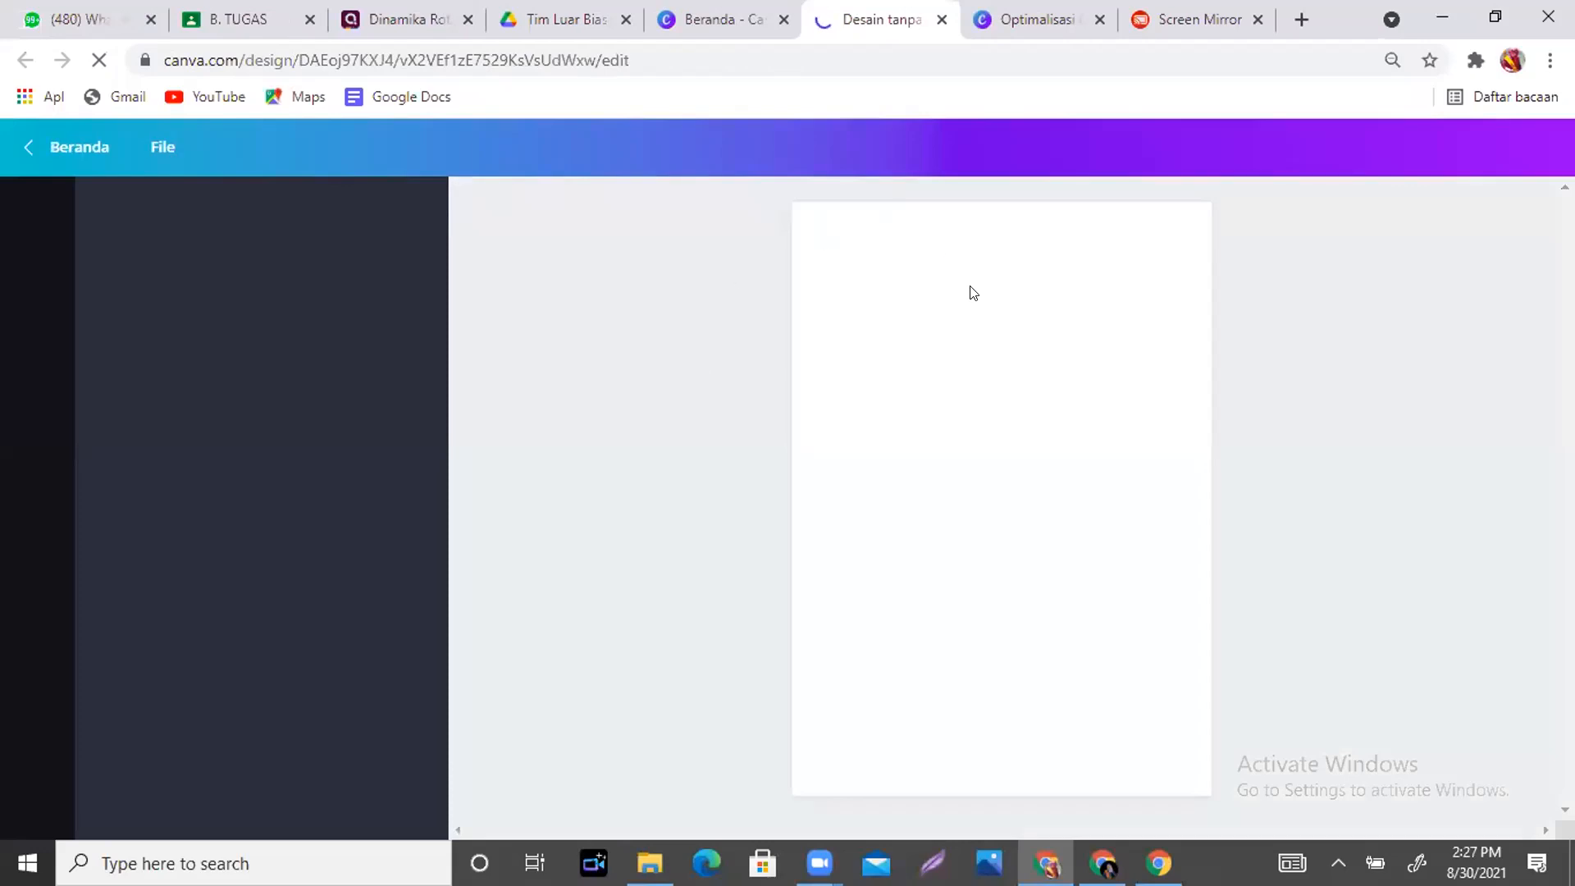
click(712, 16)
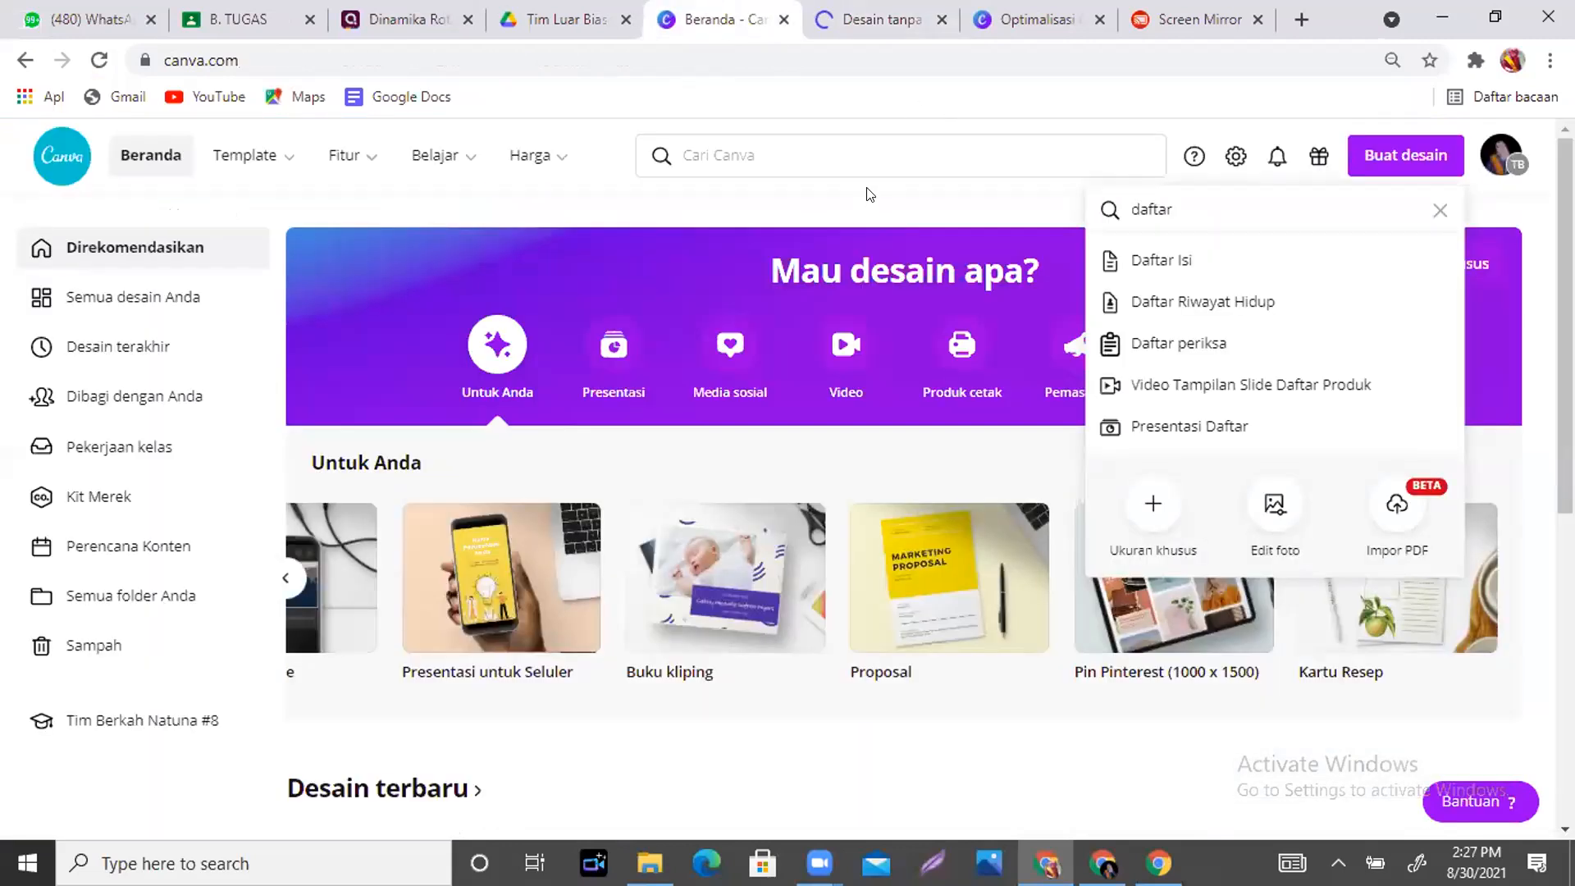
- In account settings, keep the language set to Bahasa Indonesia (Indonesia)
click(870, 197)
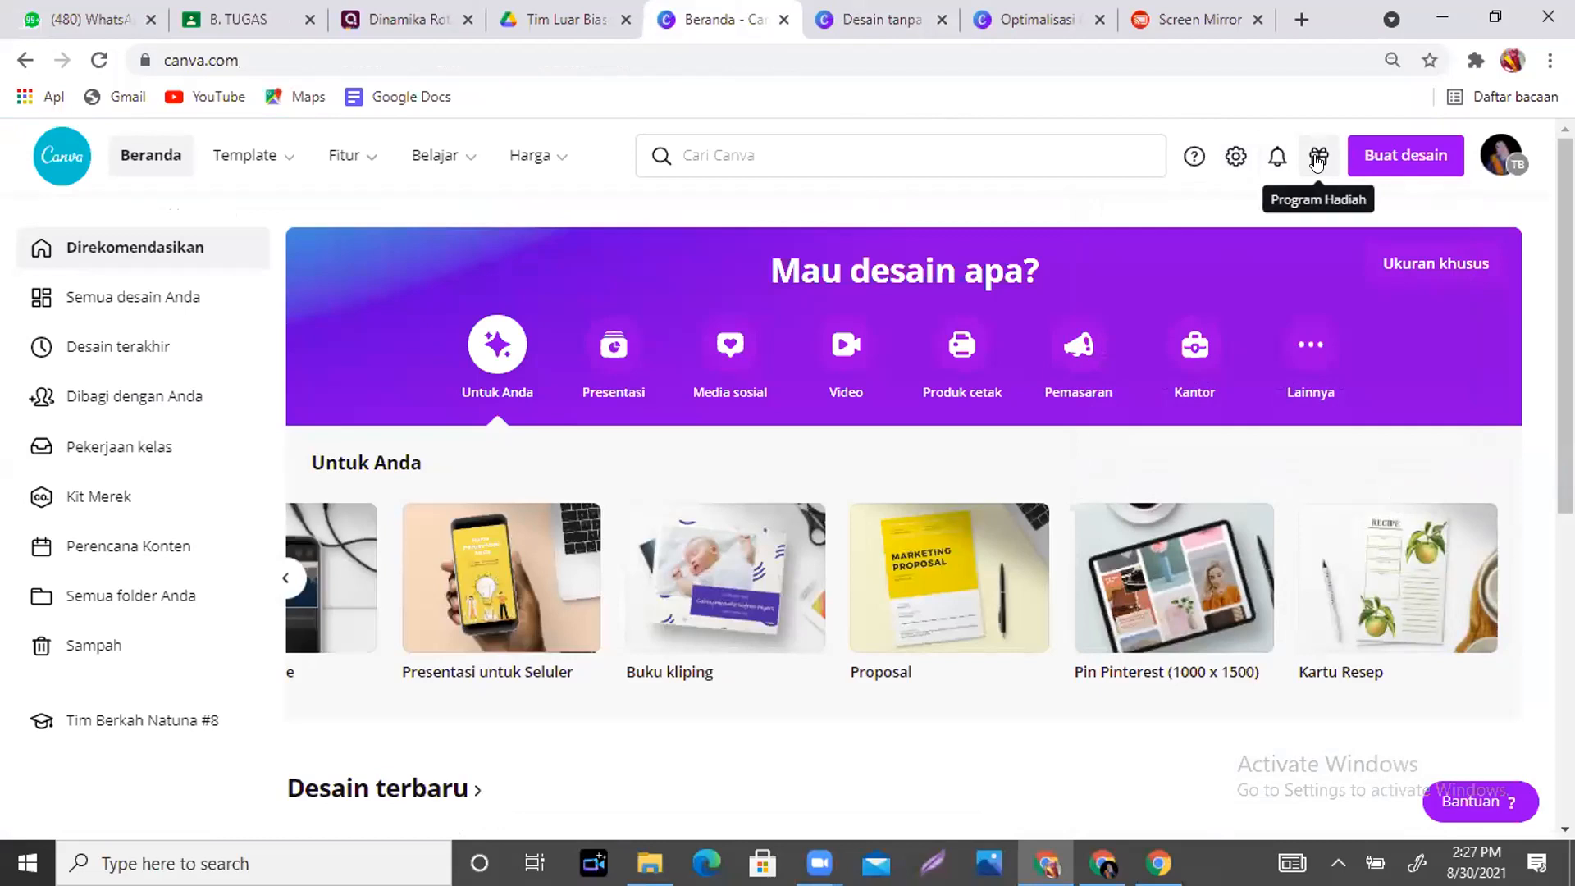
click(1233, 158)
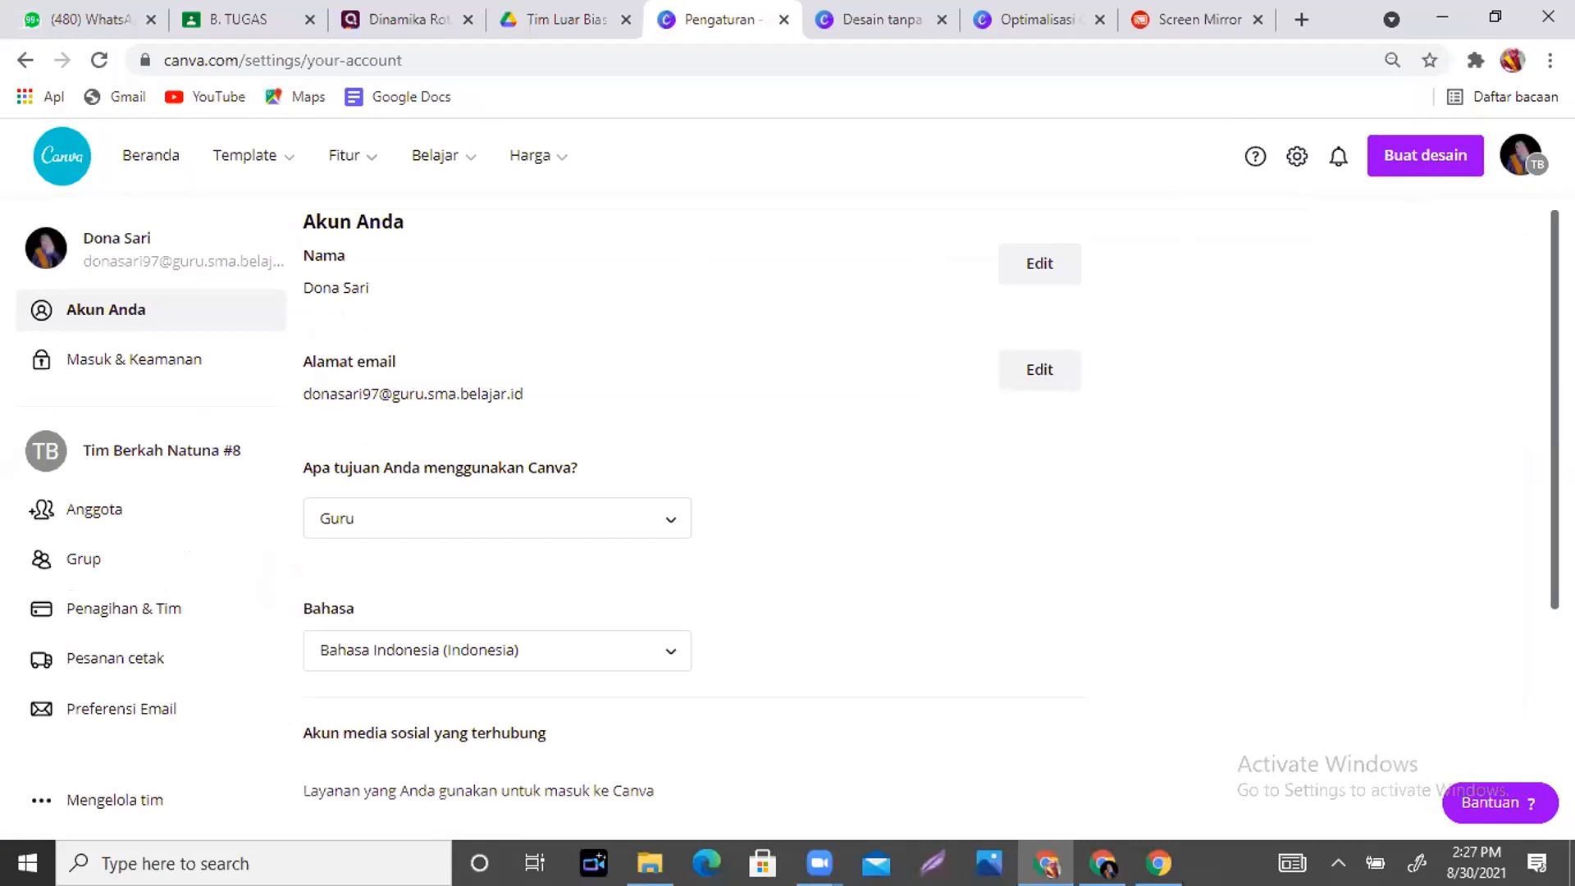
scroll(587, 255, down, 3)
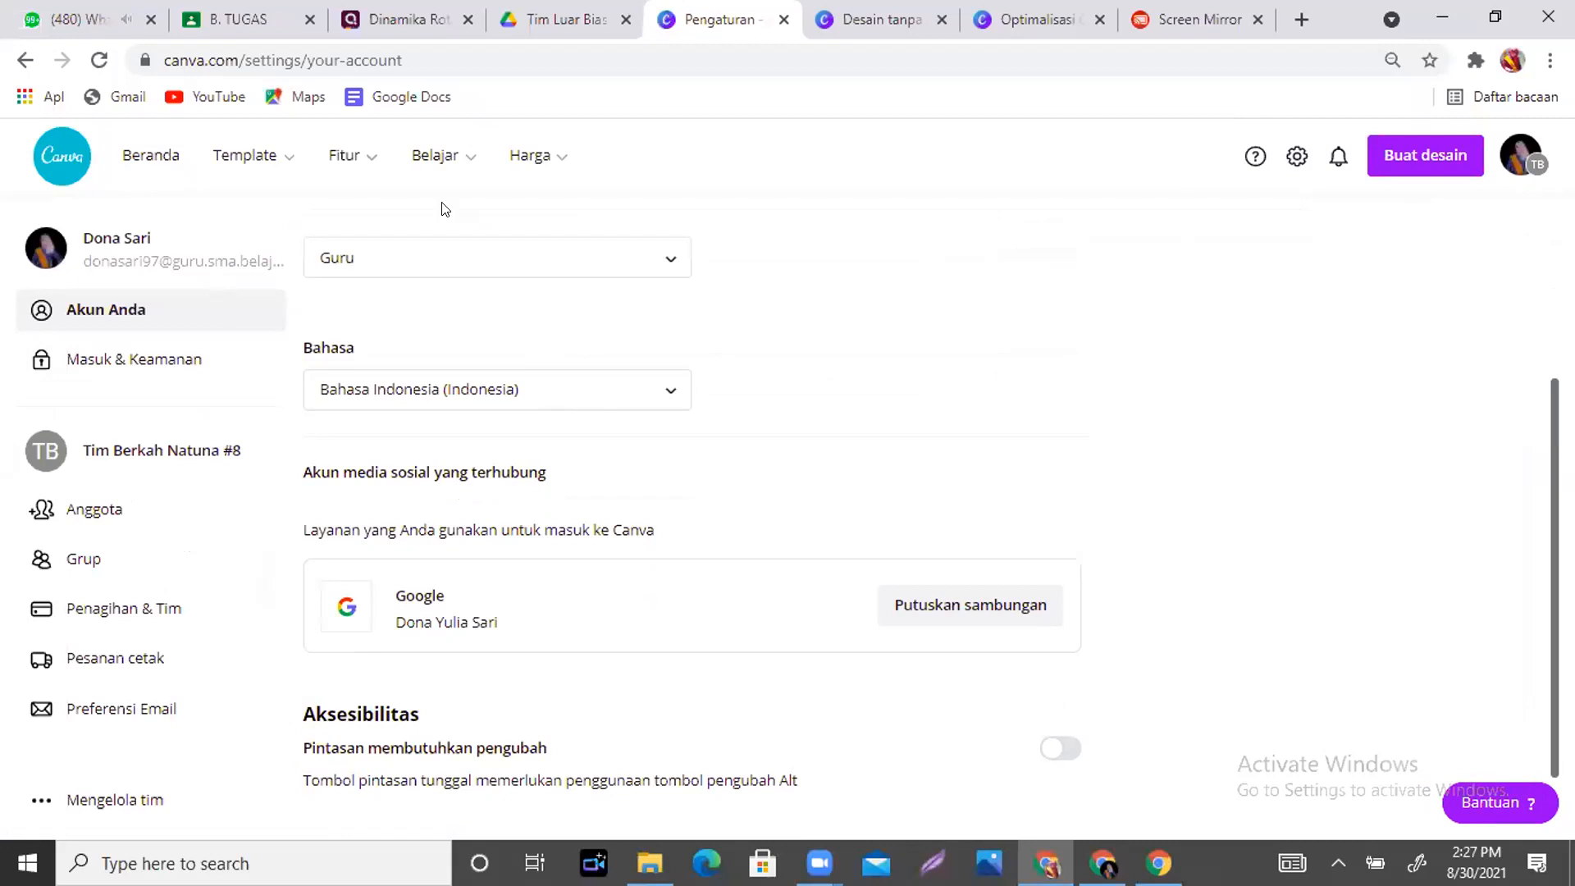
click(660, 383)
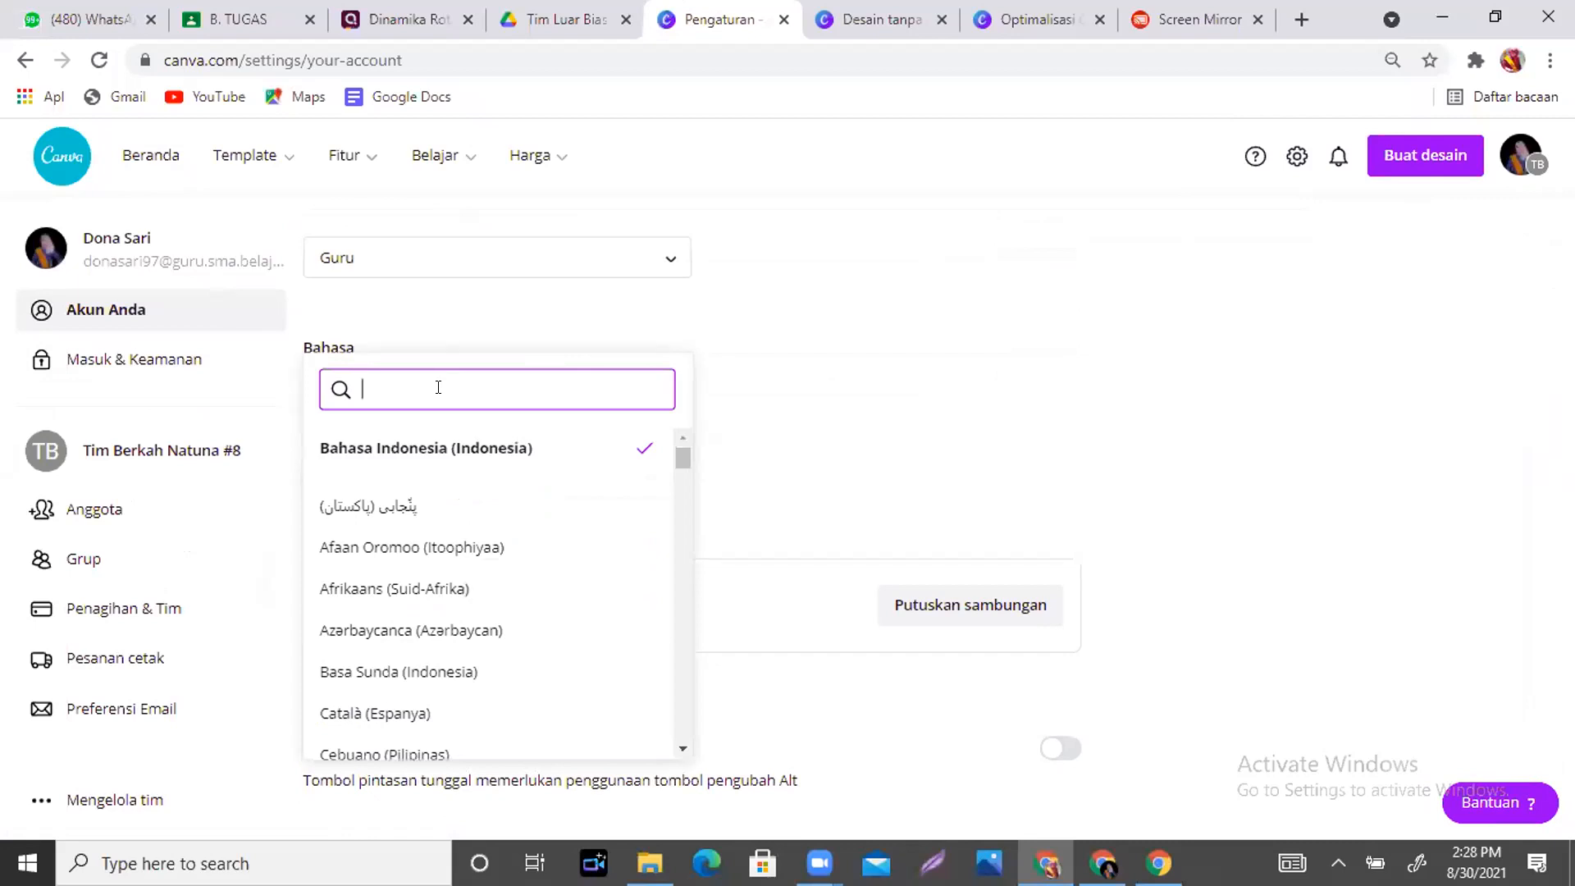
mouse_move(674, 451)
mouse_down()
mouse_move(683, 528)
mouse_move(684, 430)
mouse_up()
scroll(684, 474, down, 2)
drag(682, 471, 684, 362)
click(448, 458)
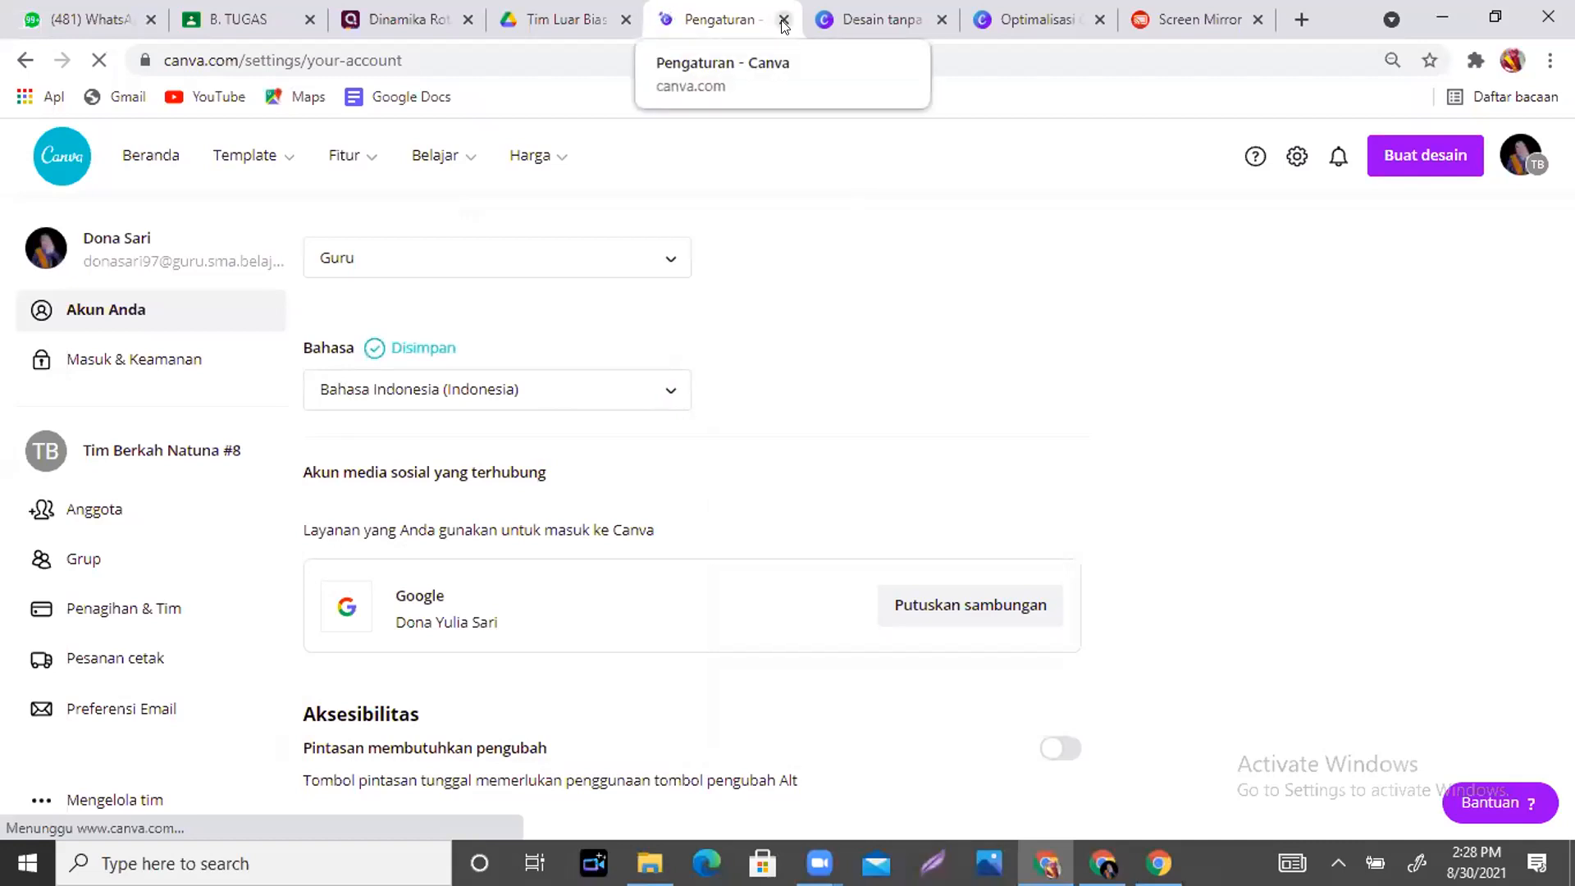
- Return to the blank A4 design, zoom to 46%, and browse the resume templates
click(866, 23)
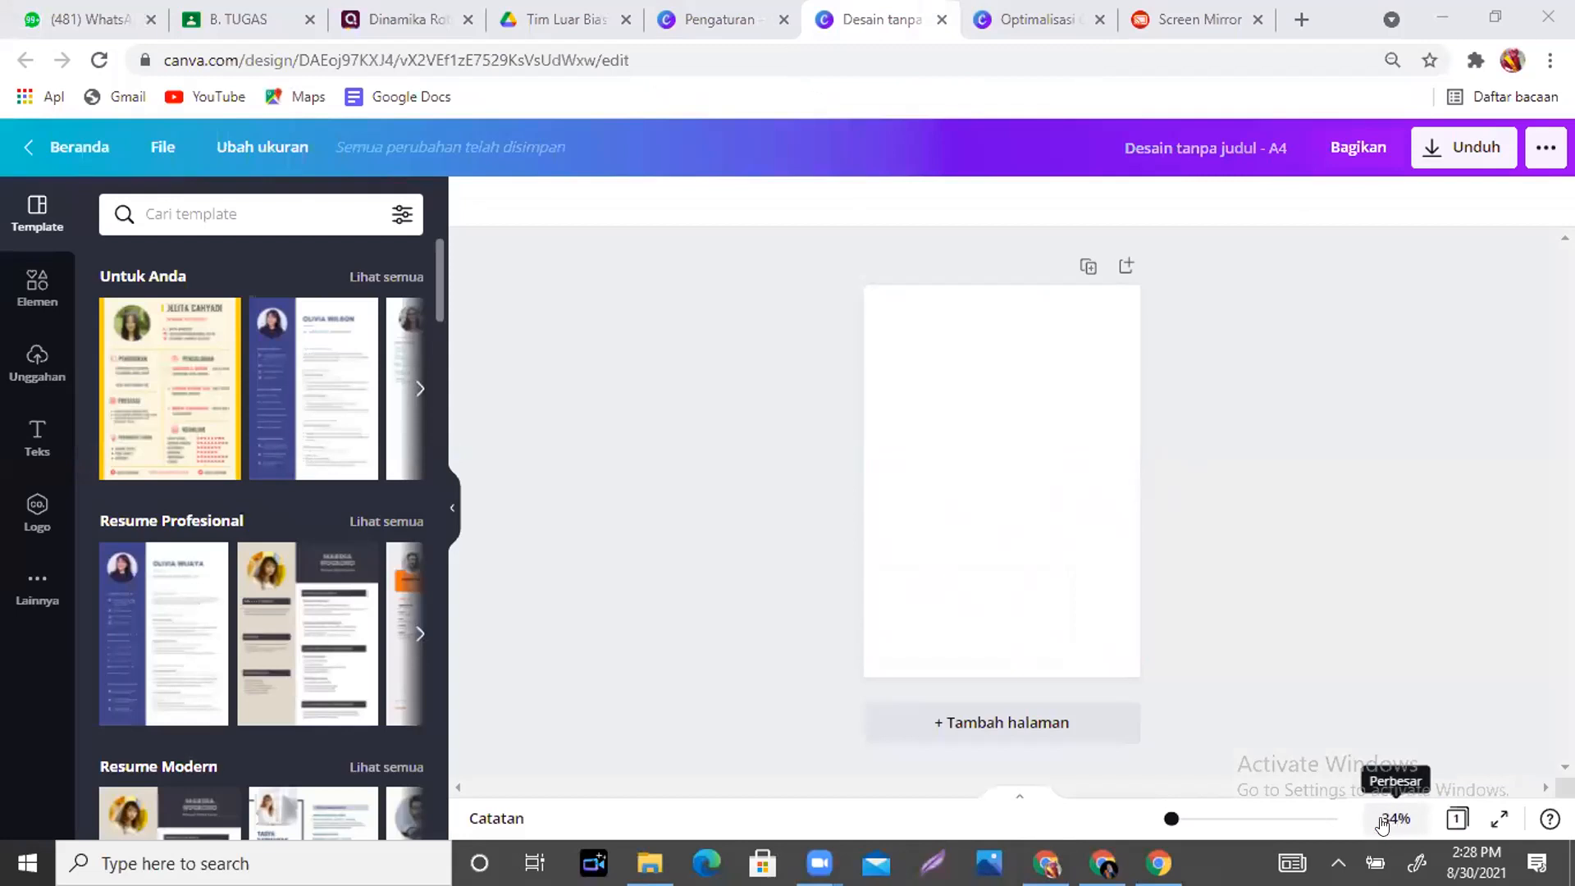
drag(1170, 823, 1175, 827)
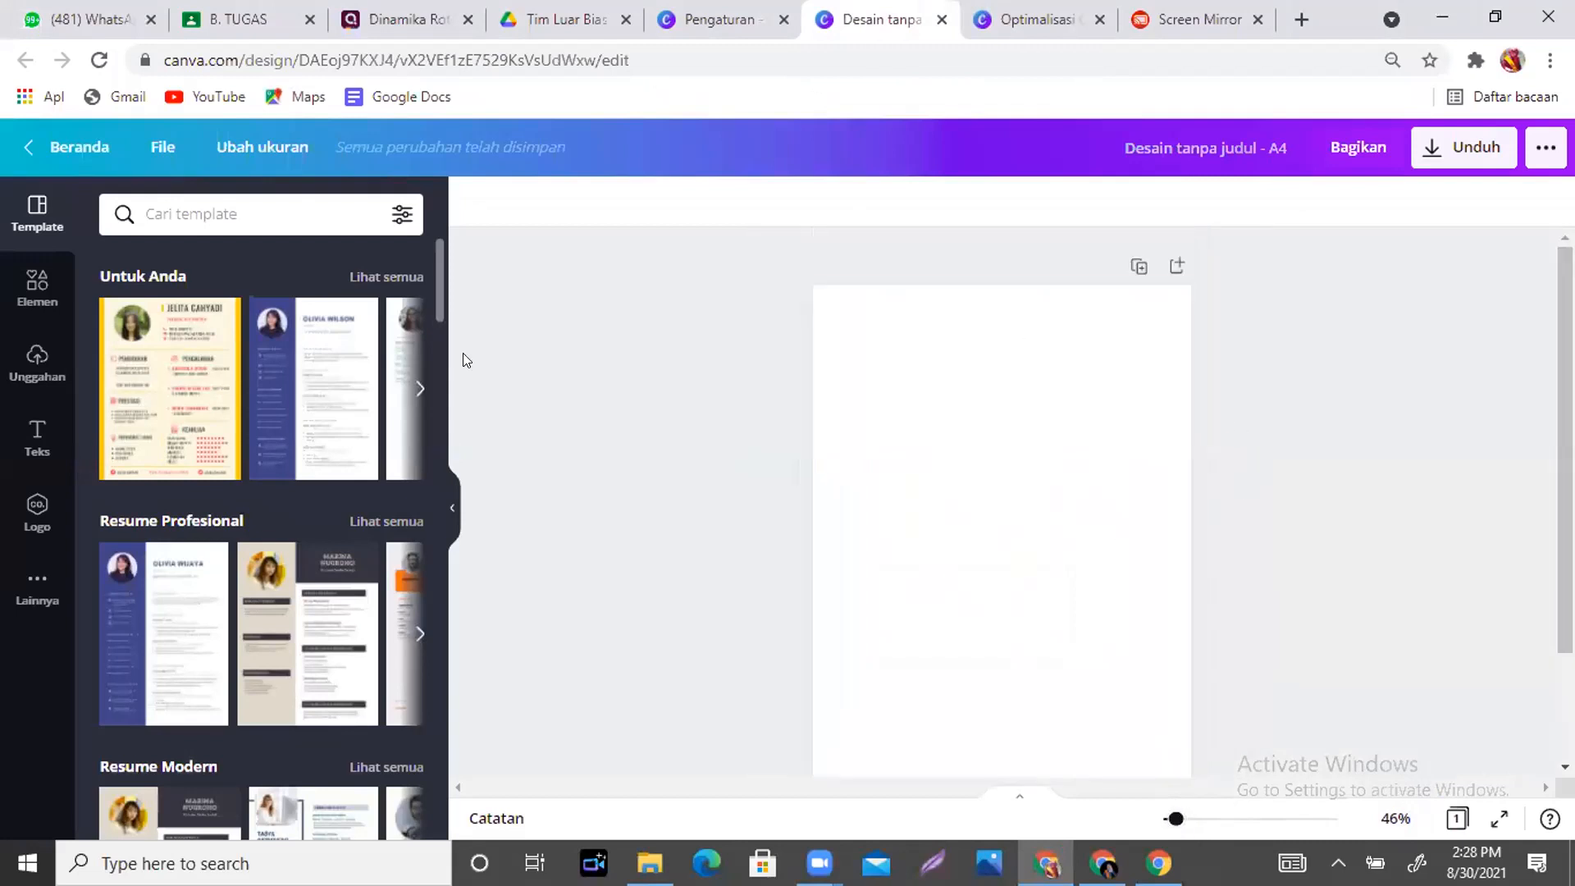
drag(431, 276, 447, 567)
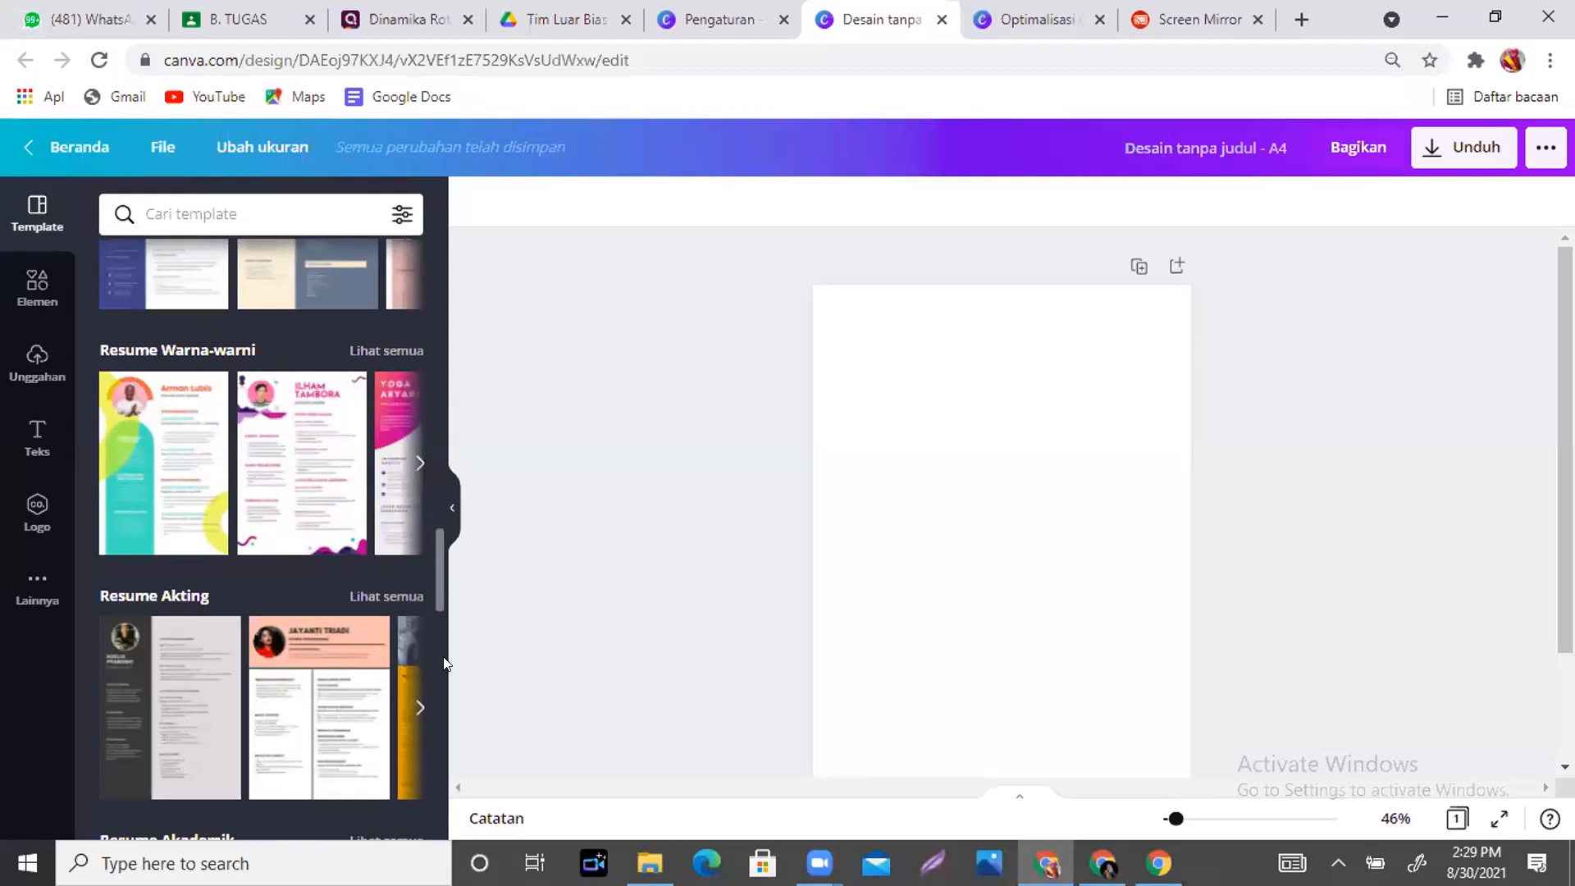
drag(436, 479, 449, 693)
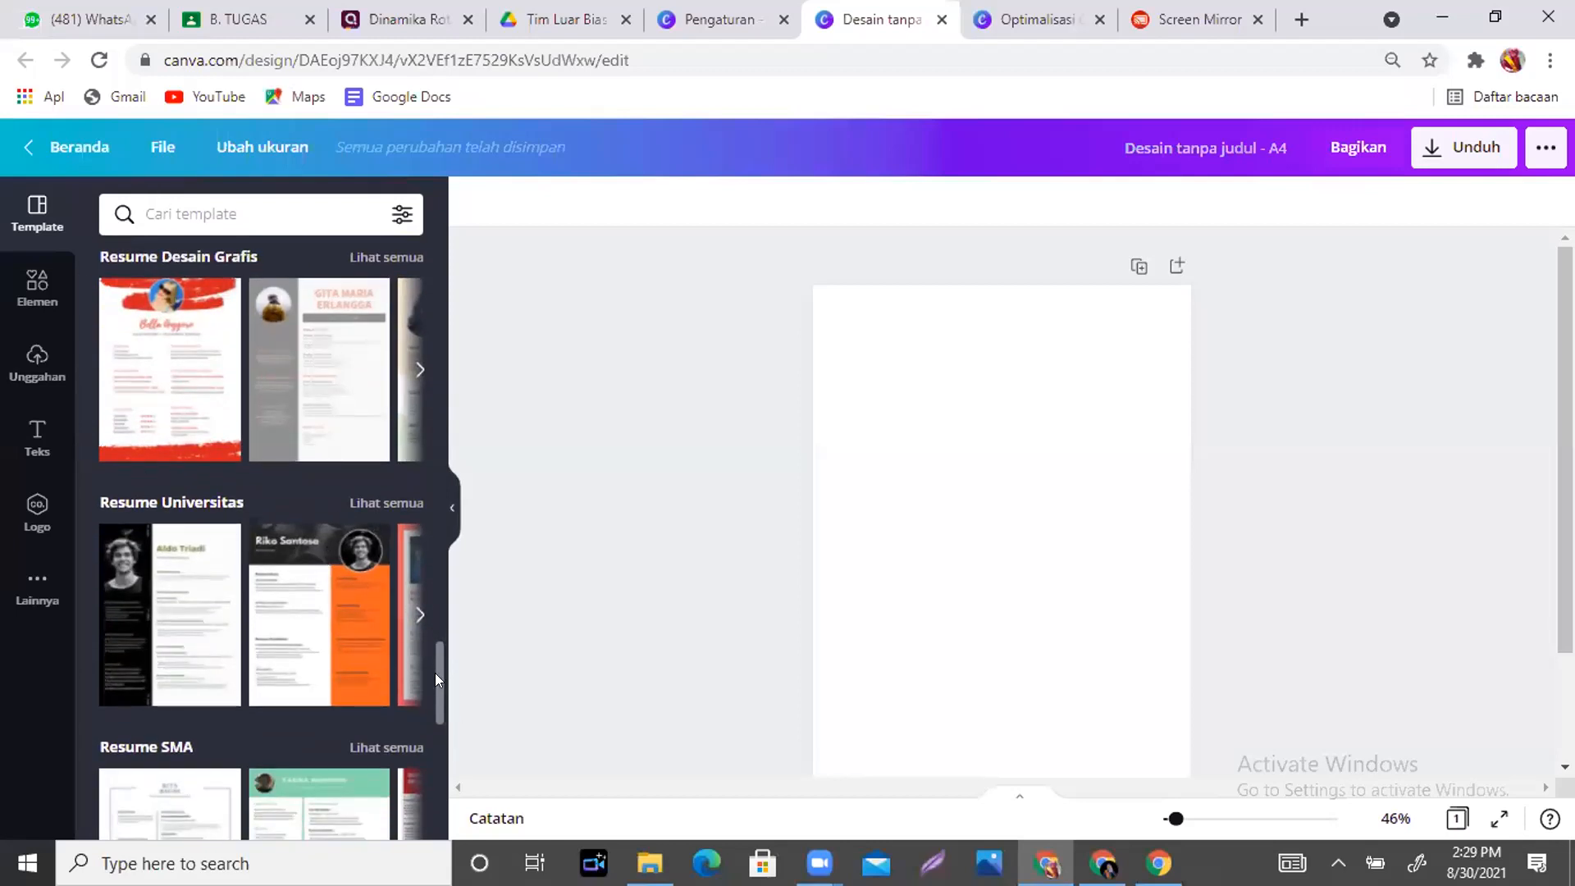
drag(433, 651, 443, 830)
drag(433, 693, 442, 821)
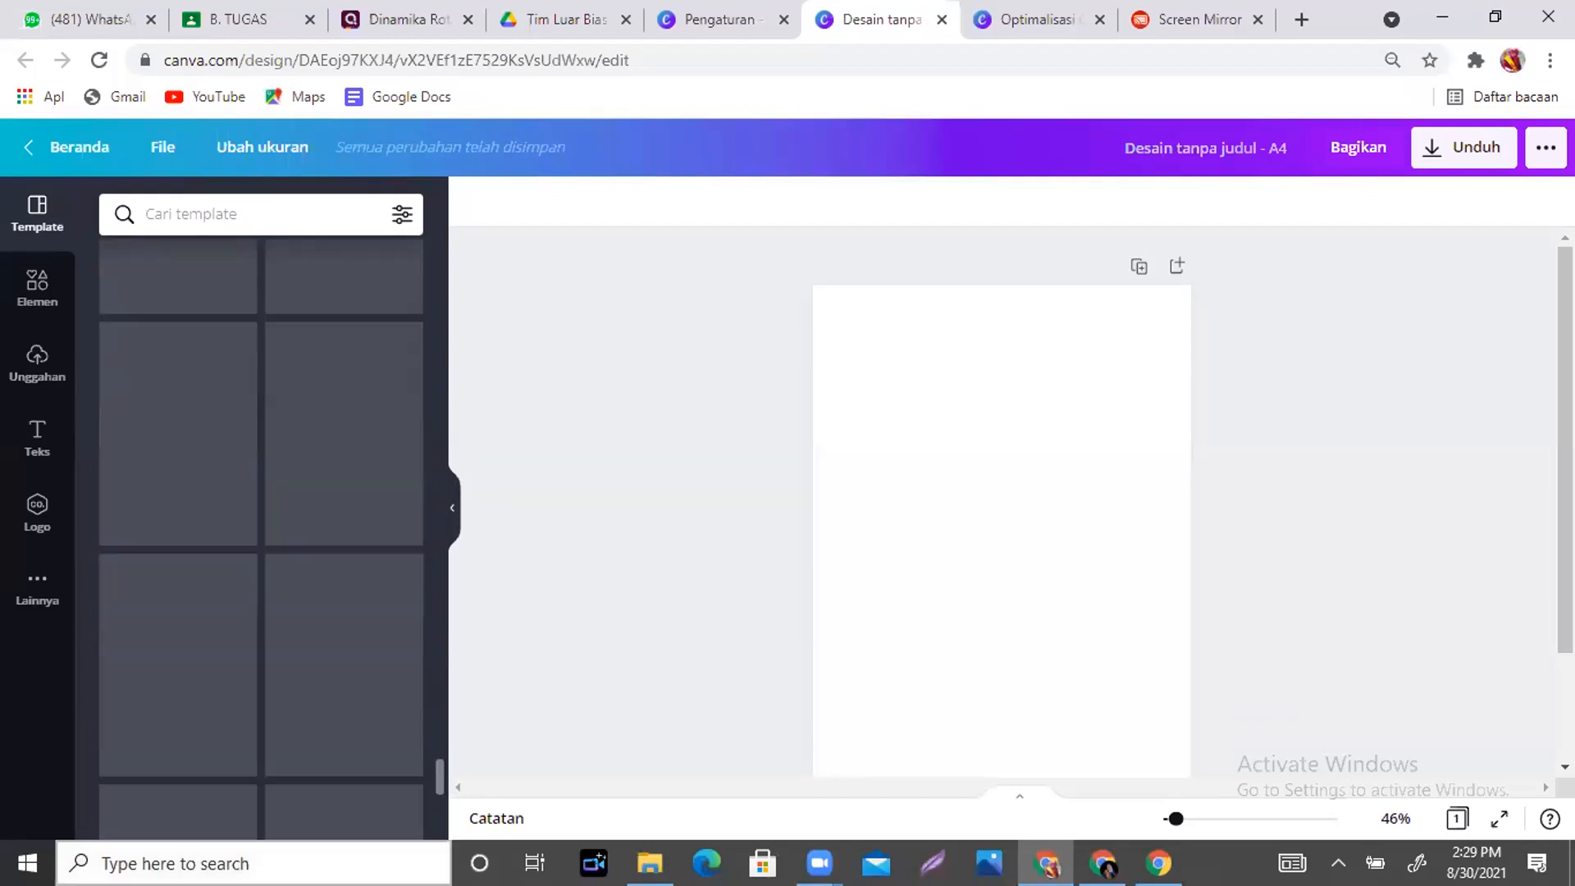
drag(431, 764, 443, 841)
drag(434, 759, 437, 774)
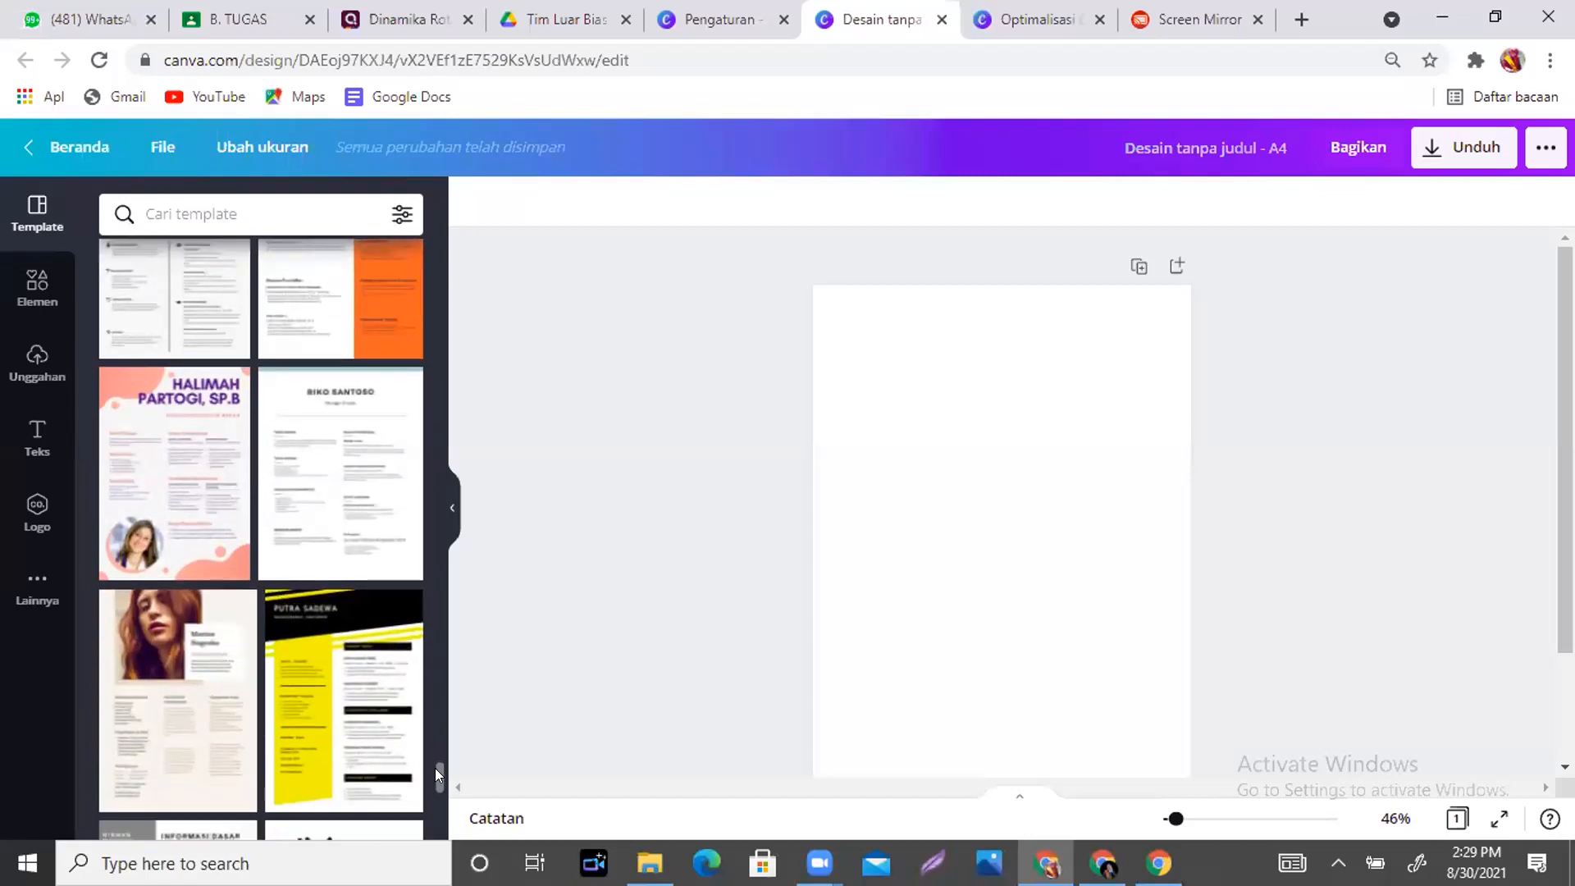
drag(437, 774, 437, 786)
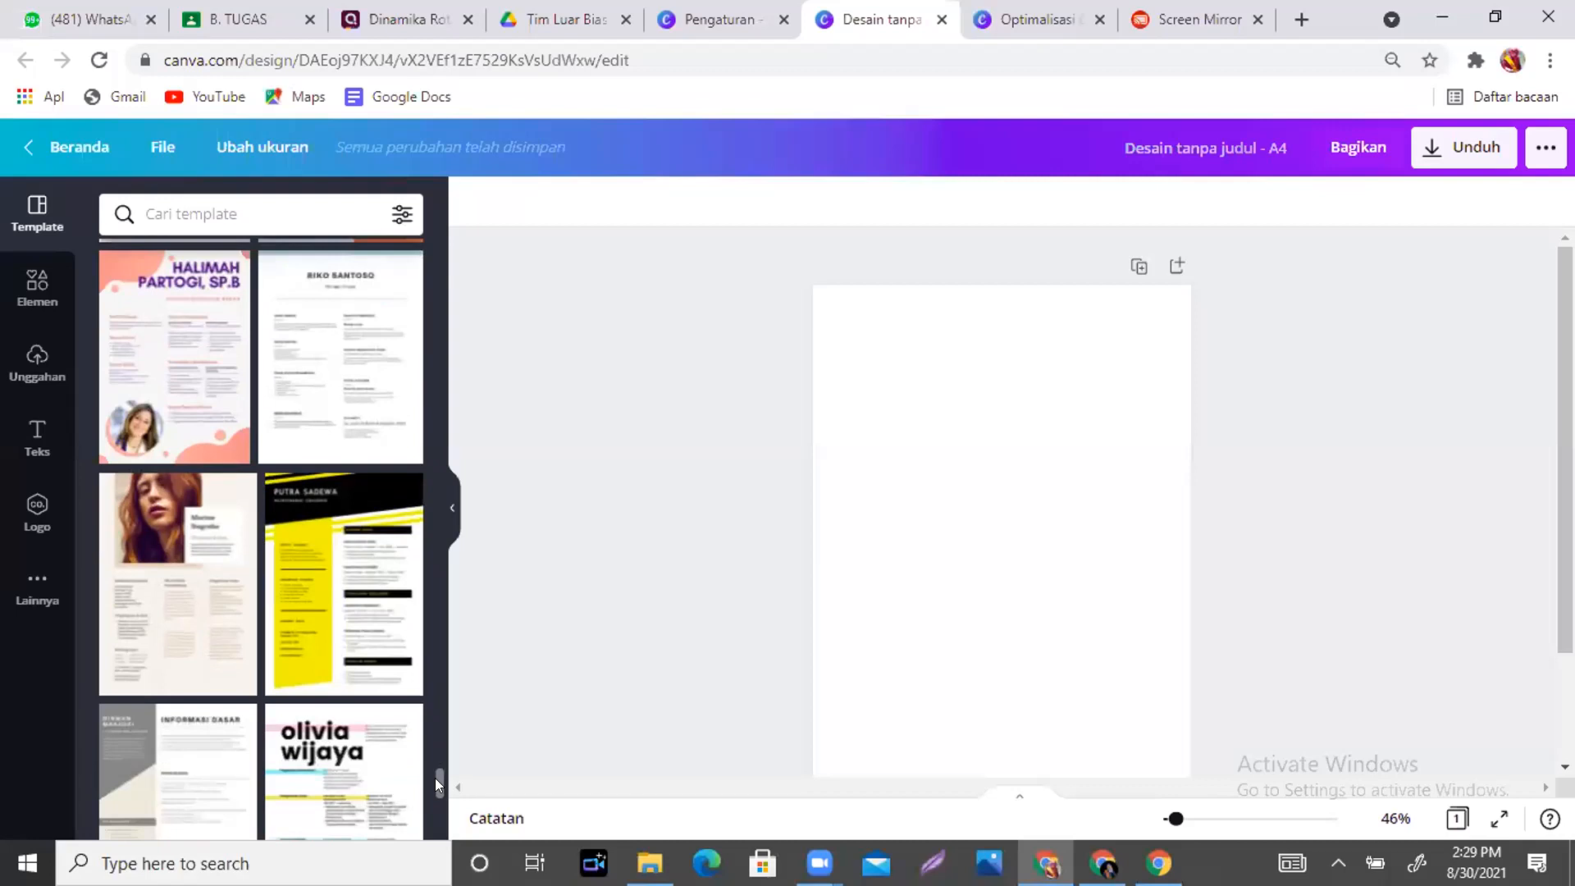
- Apply the pink 'Dokter Spesialis Bedah' resume template and zoom in to inspect it
click(141, 350)
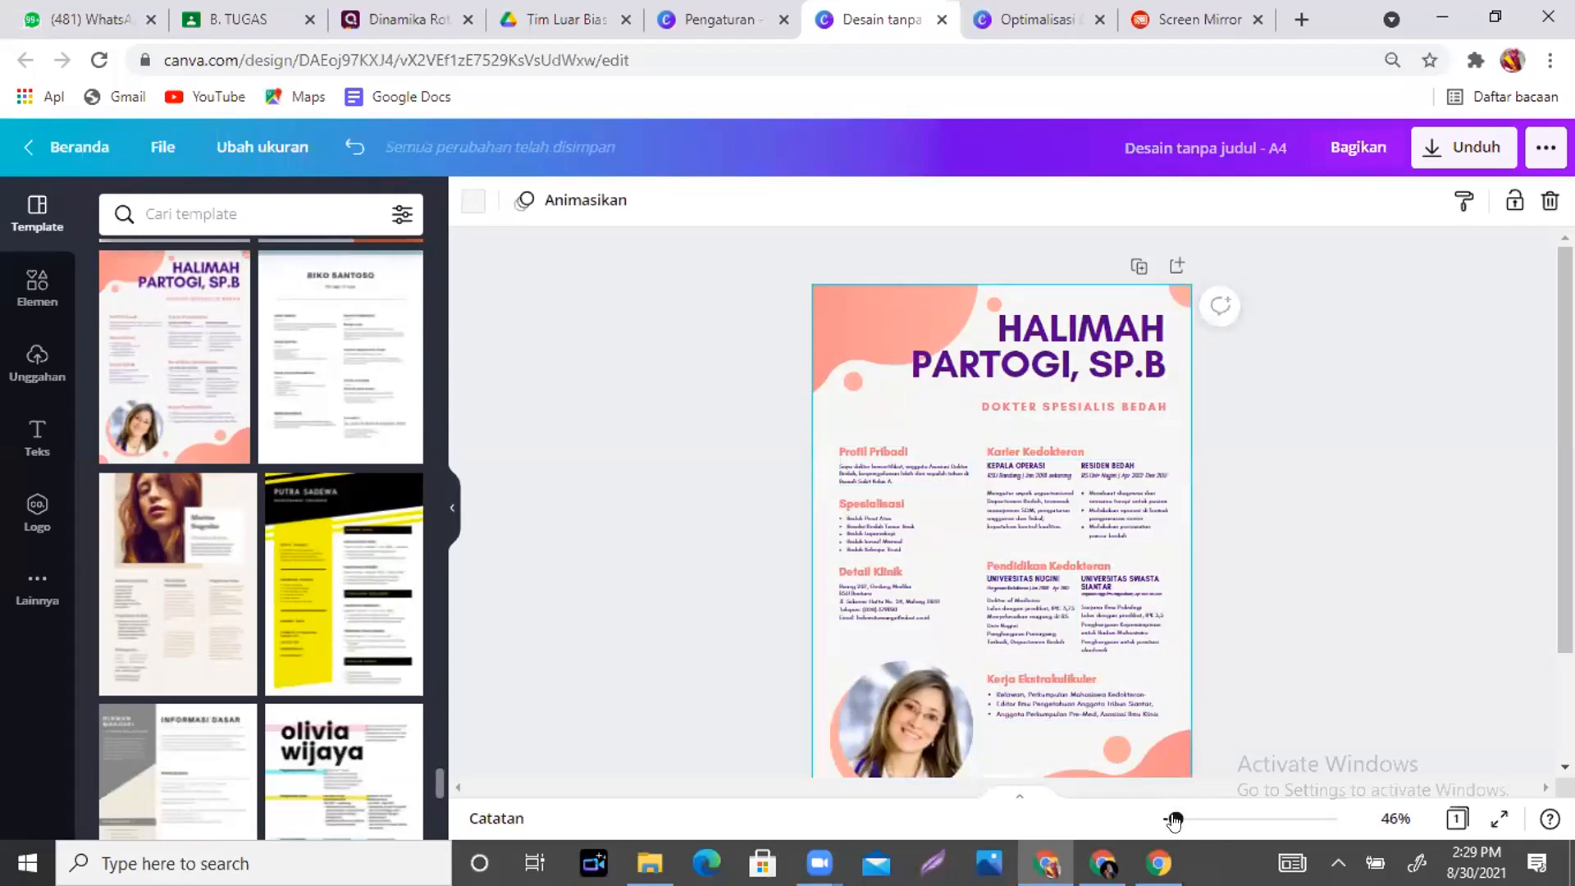
drag(1174, 820, 1183, 820)
drag(1563, 492, 1563, 457)
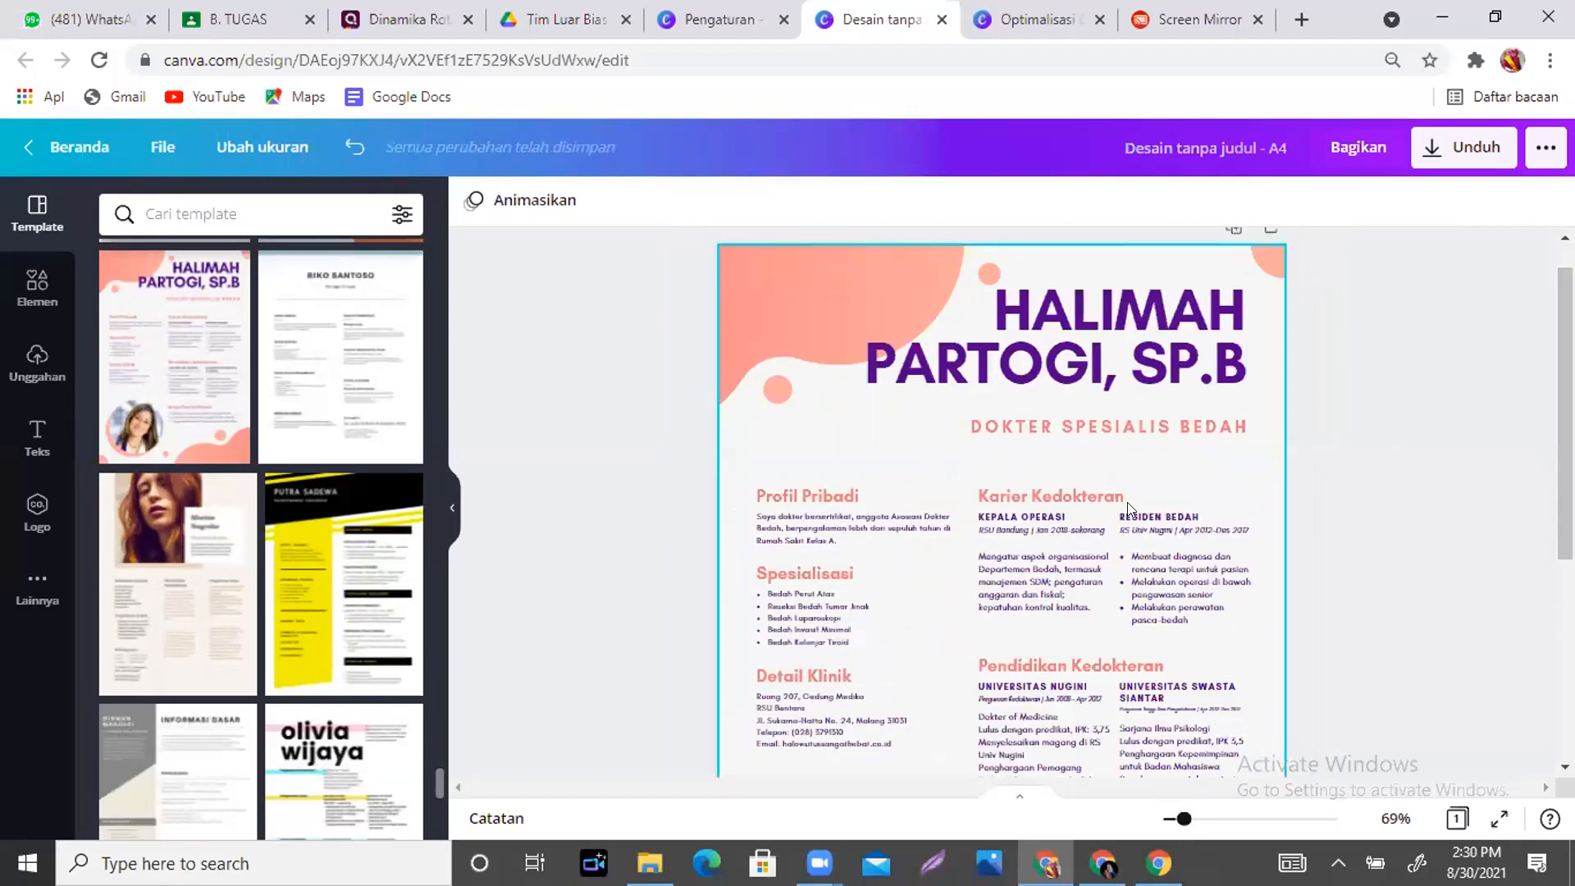
mouse_move(1563, 457)
mouse_down()
mouse_move(1564, 608)
mouse_move(1563, 446)
mouse_up()
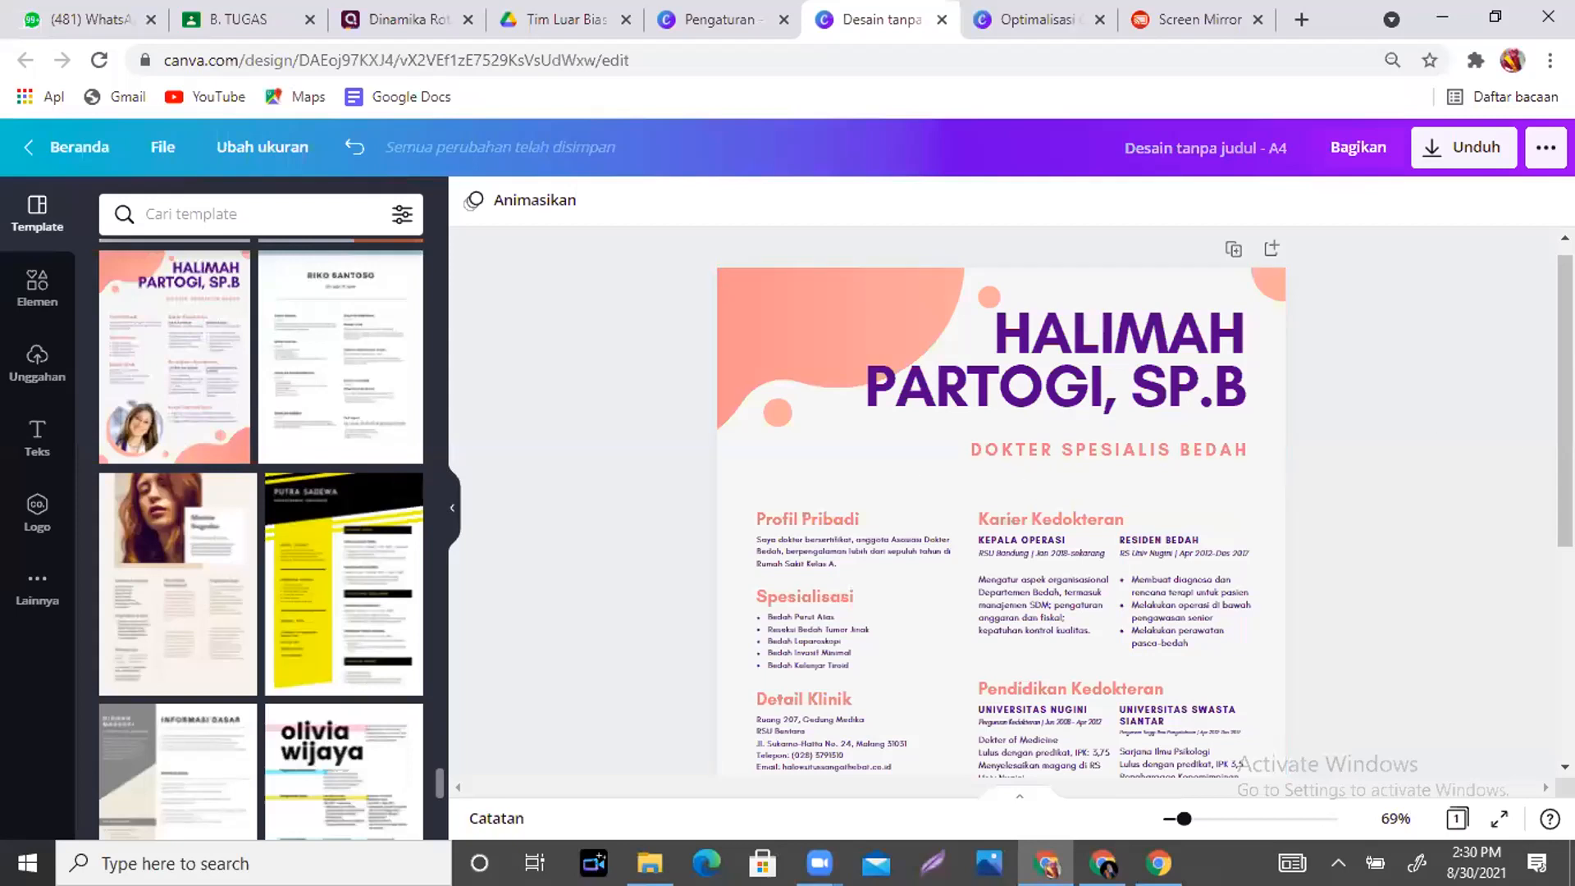
drag(1563, 387, 1564, 467)
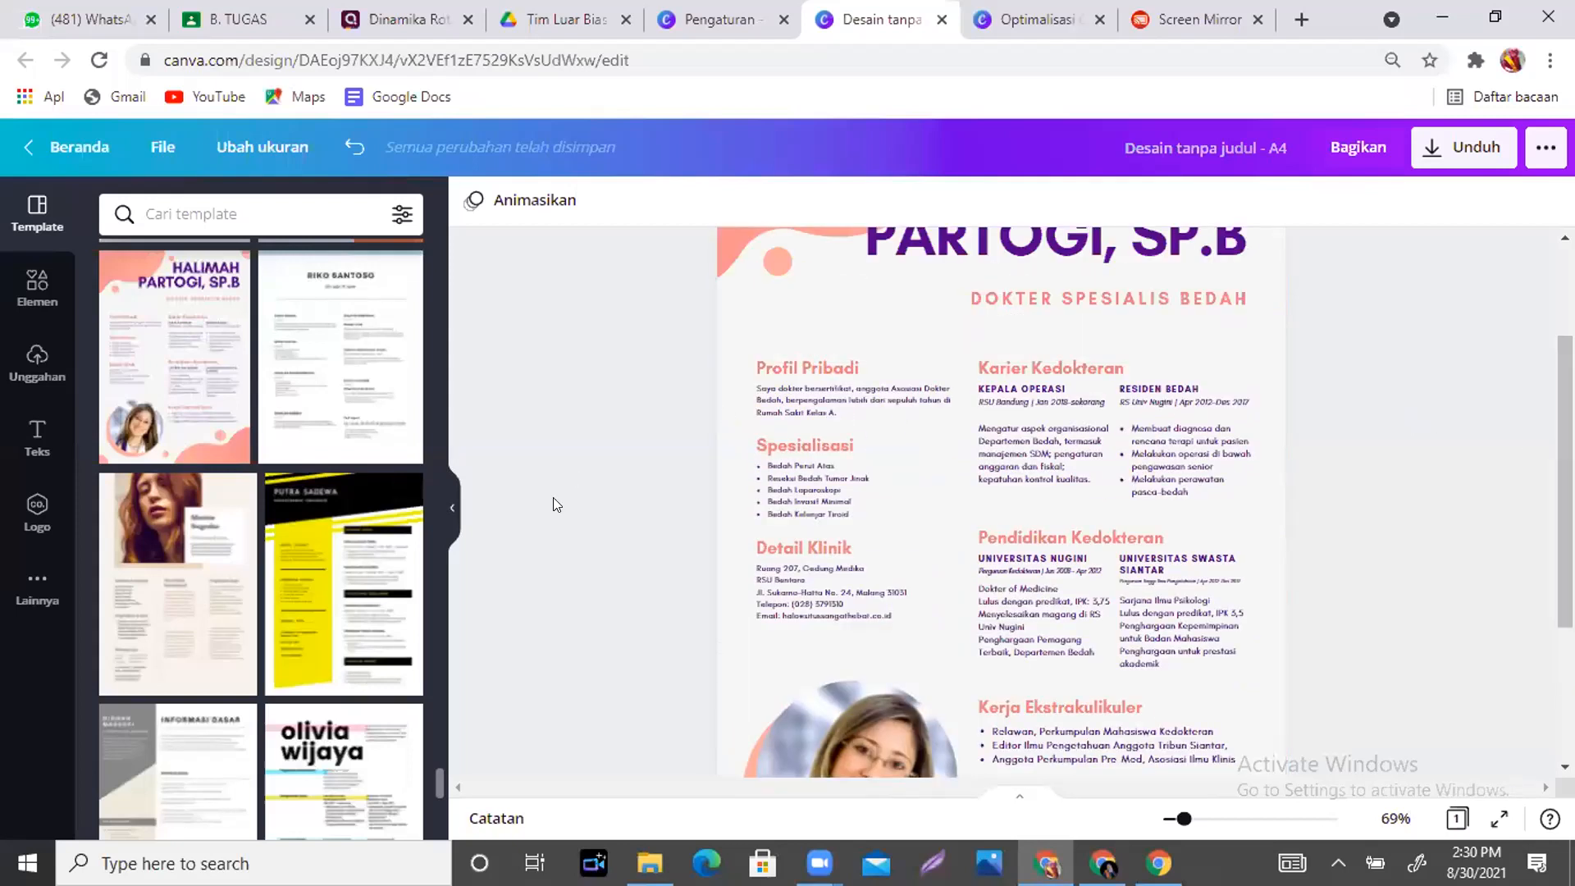
drag(435, 775, 435, 836)
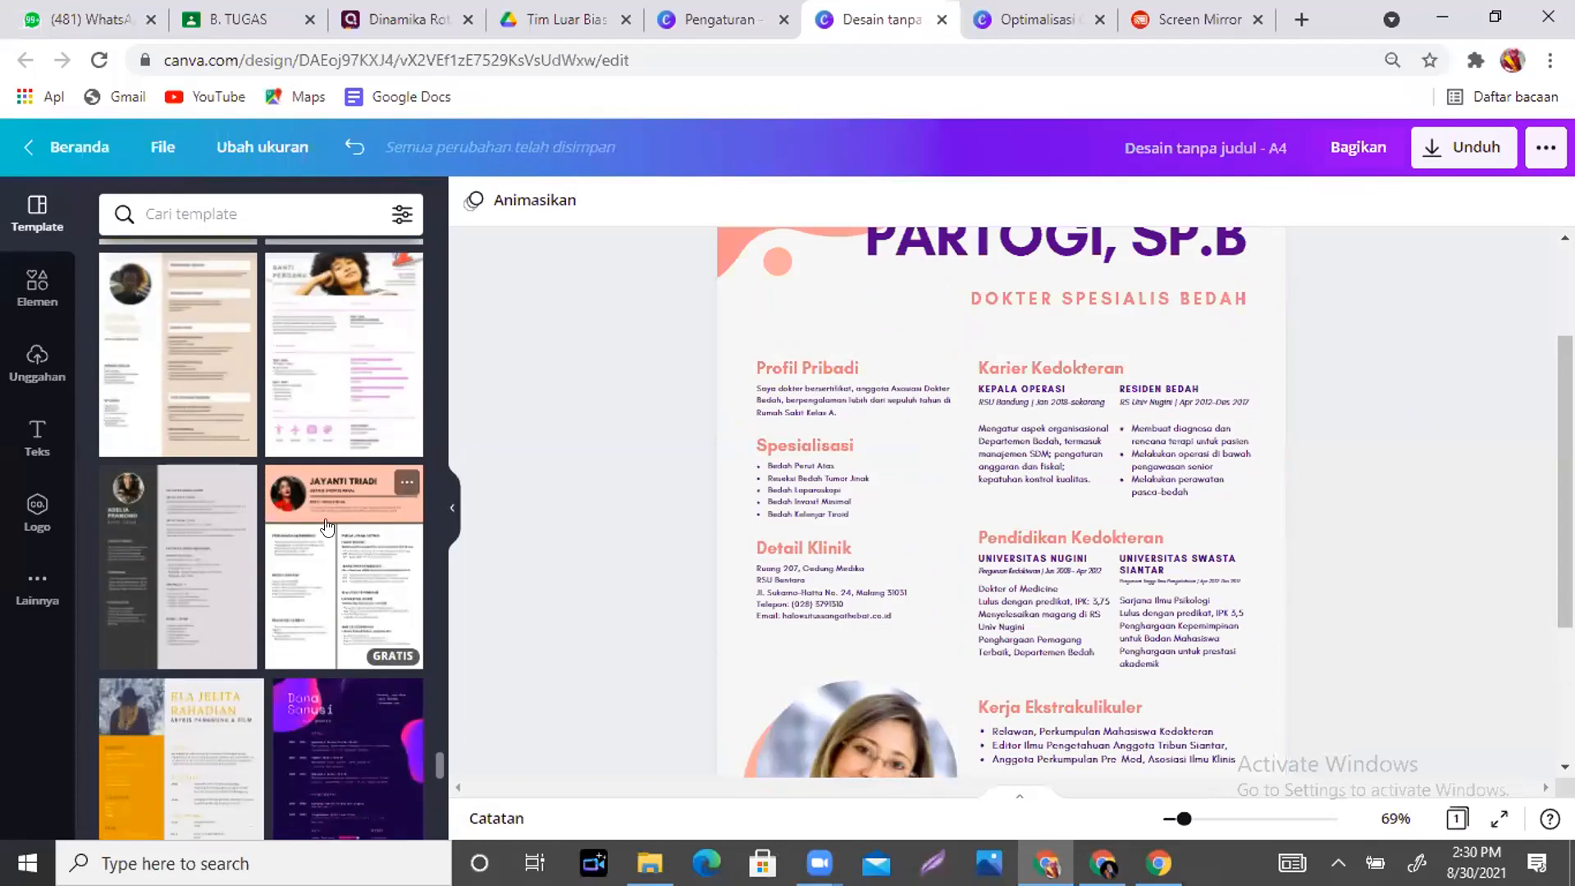
- Apply the peach actress resume template and look over the new page
click(327, 526)
click(981, 343)
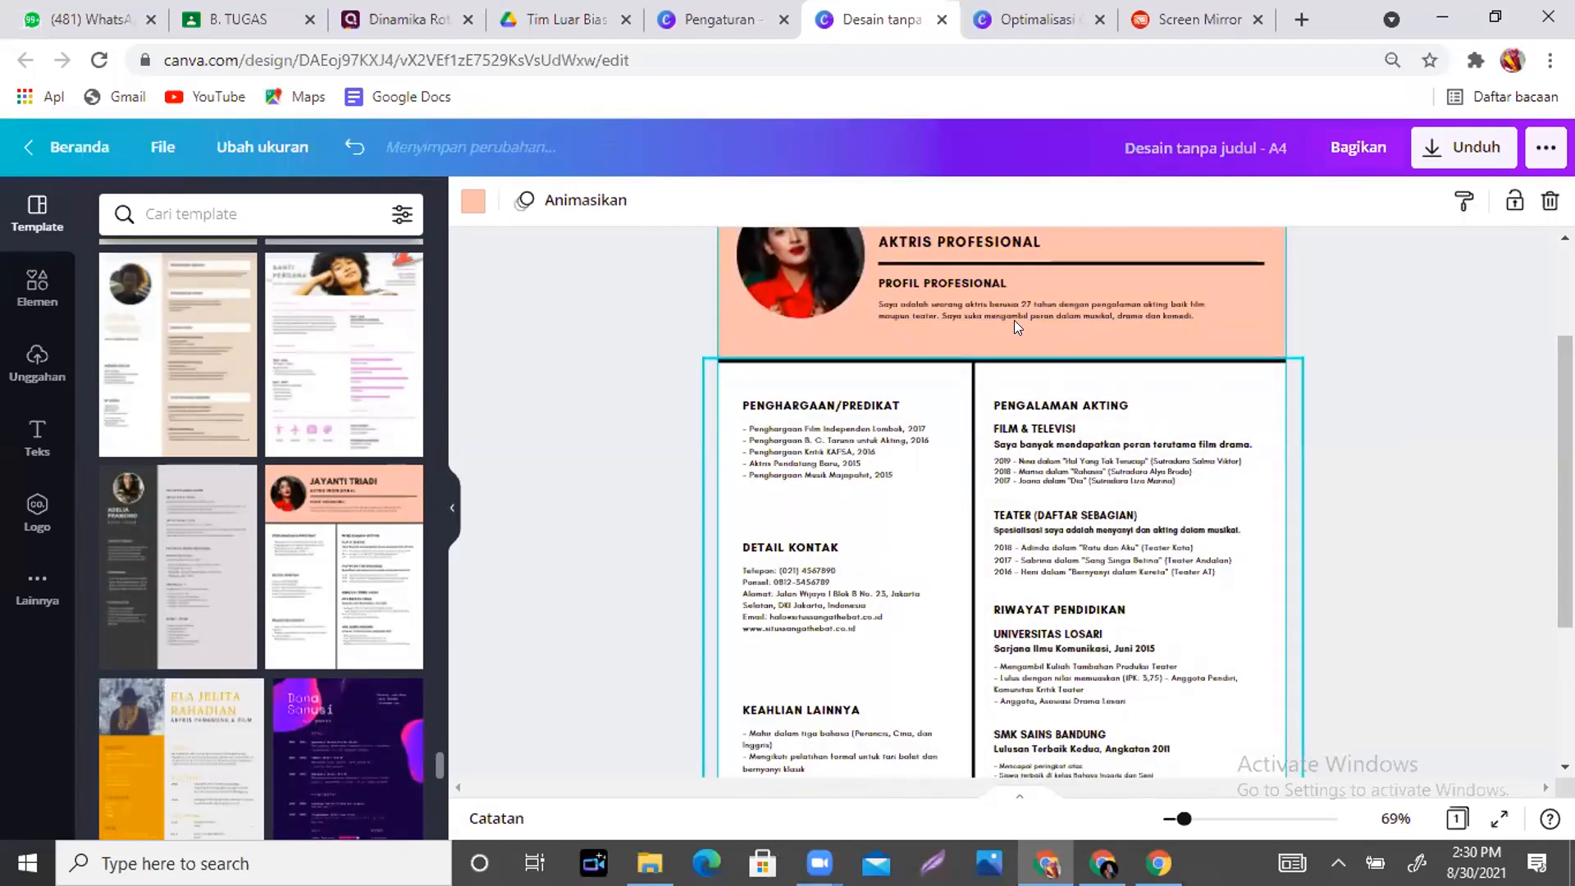
scroll(1518, 466, up, 2)
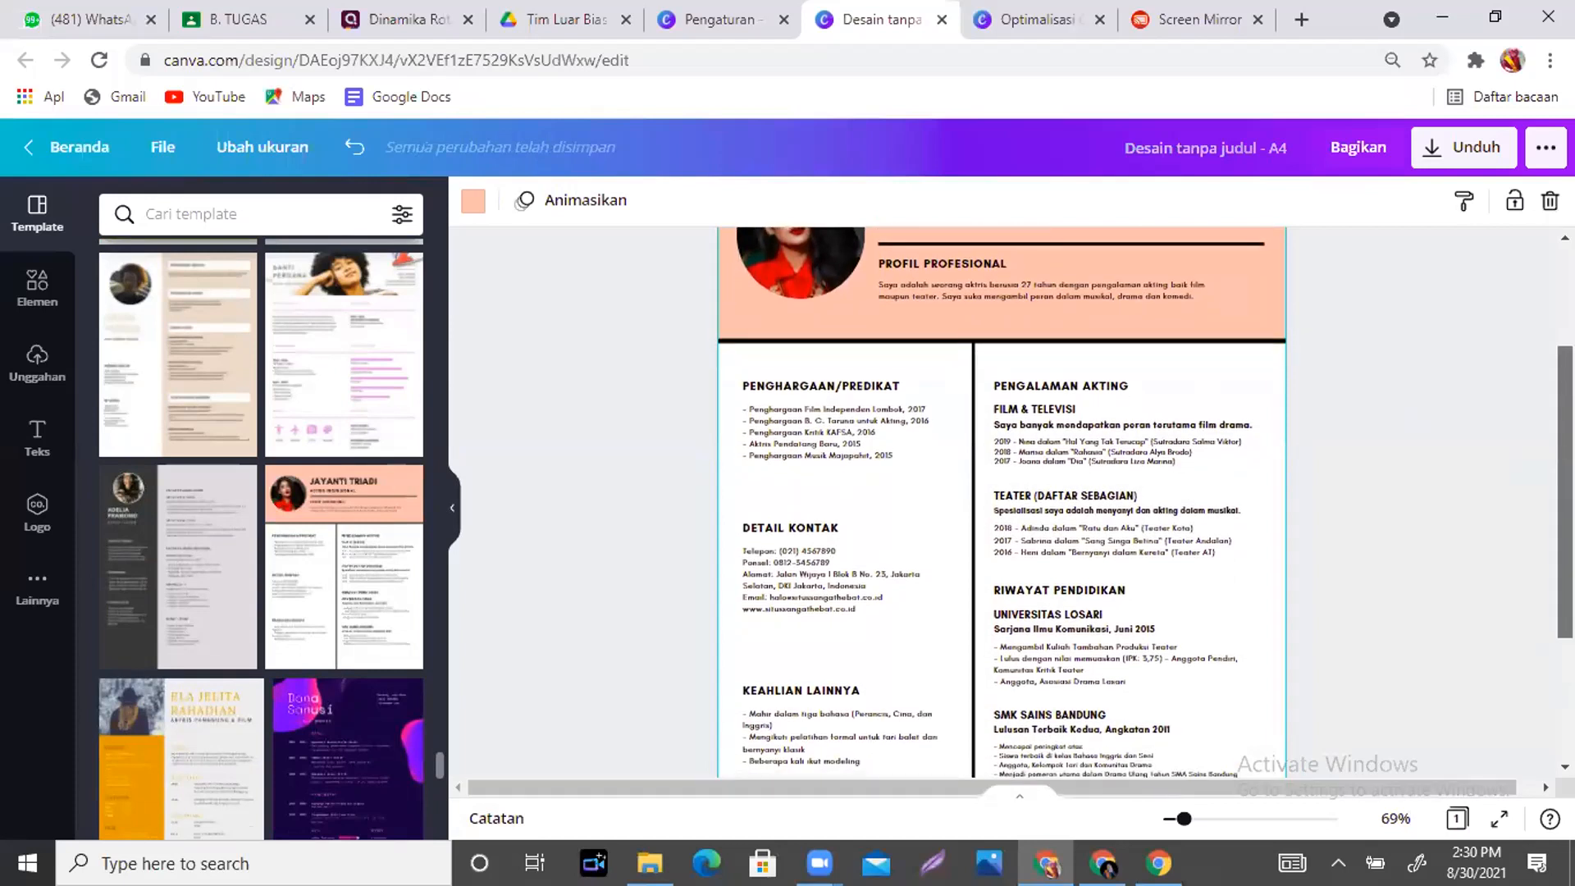
scroll(1000, 501, down, 5)
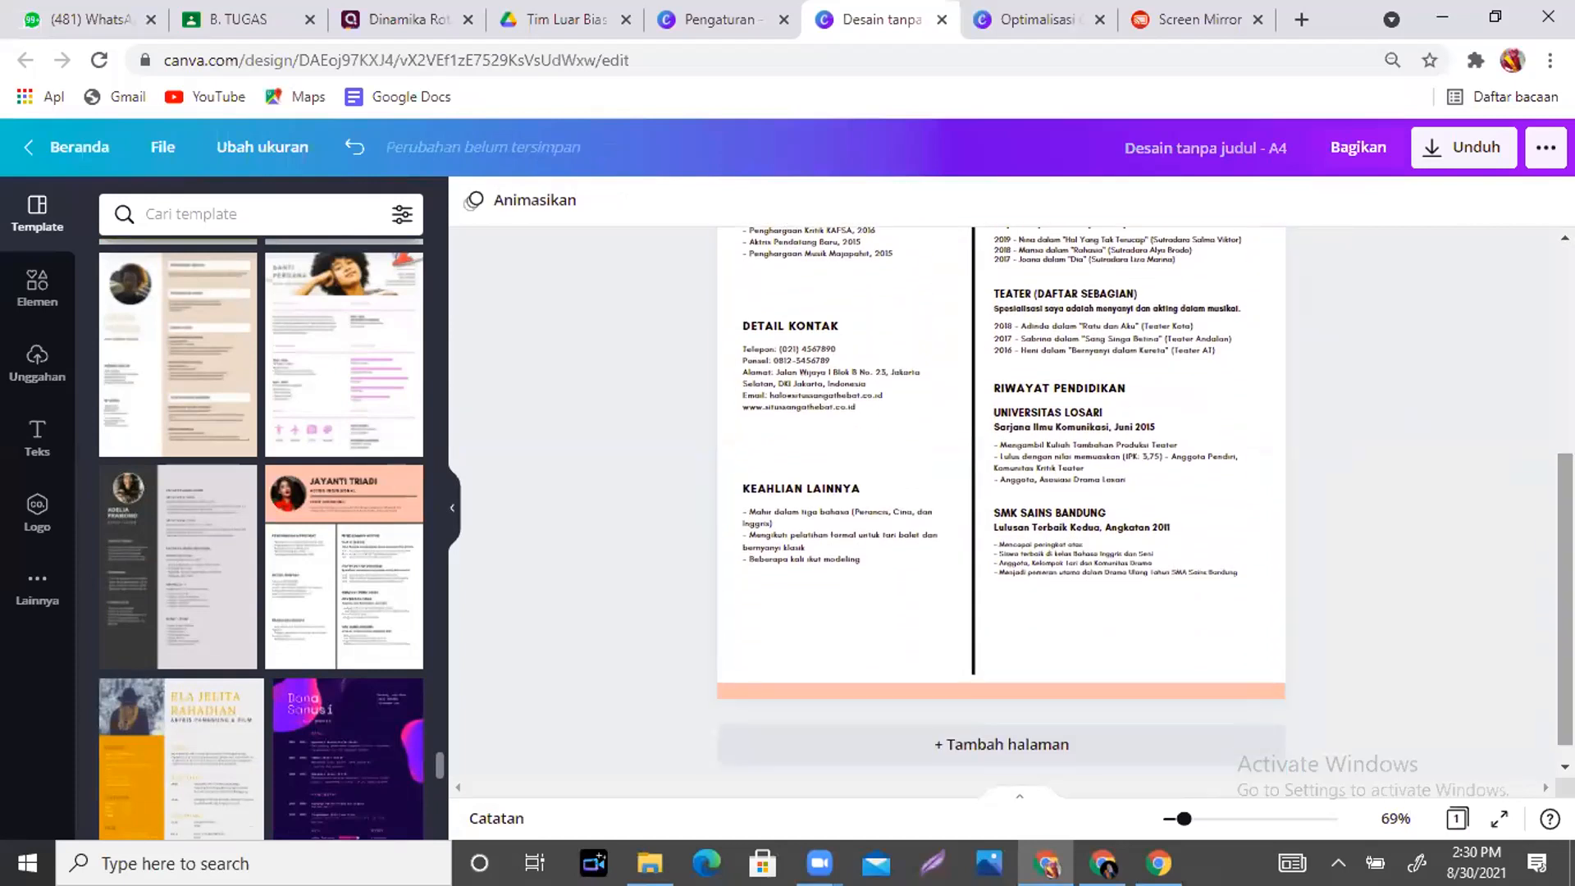
drag(433, 759, 444, 843)
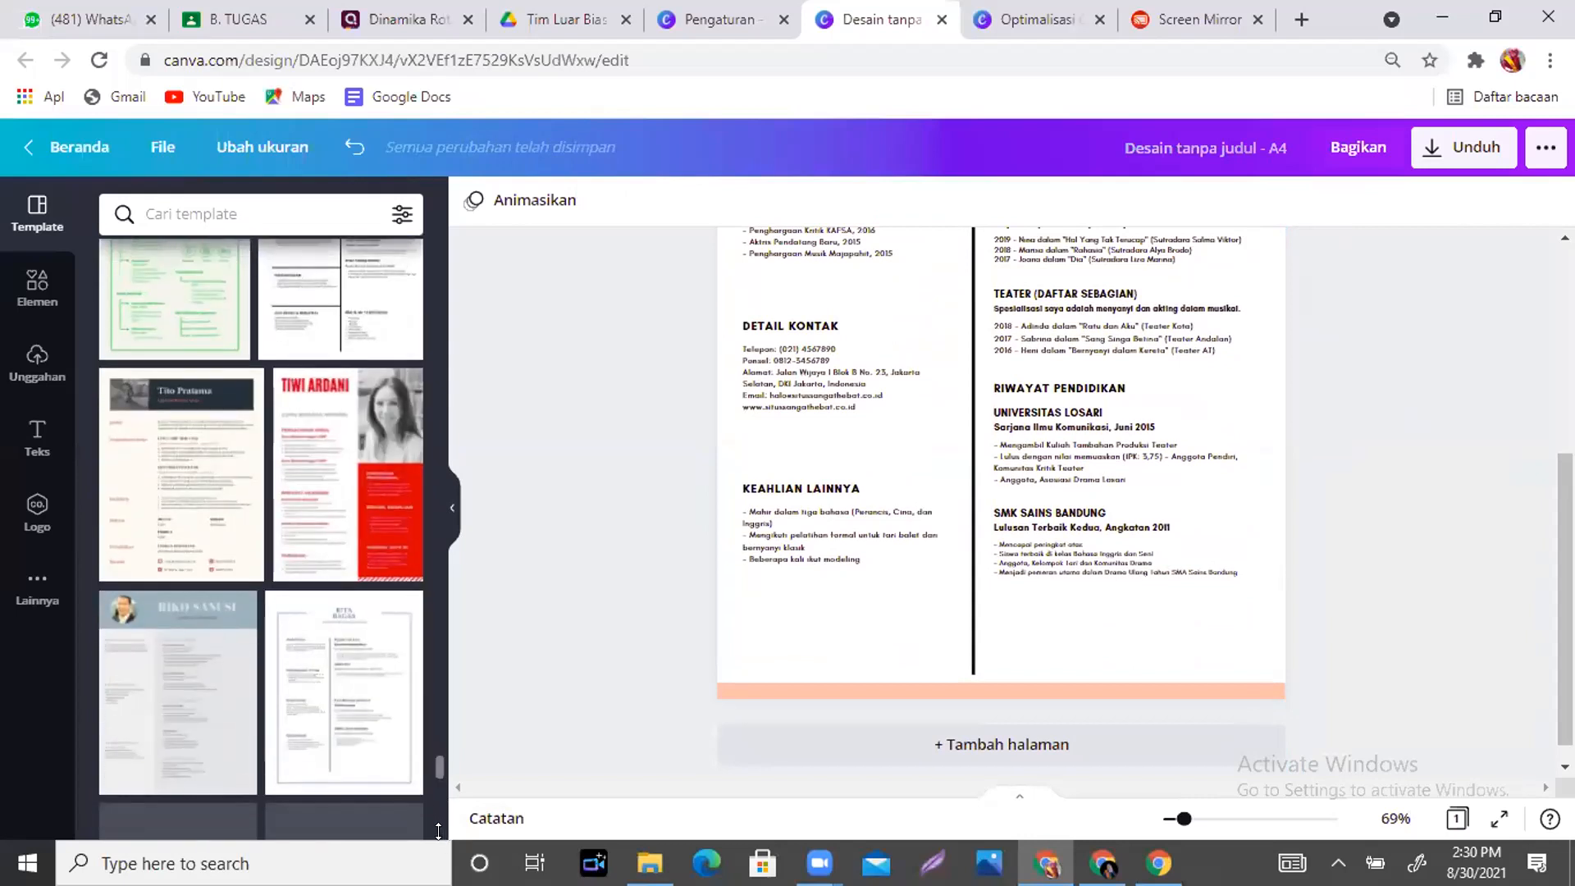
drag(432, 761, 435, 824)
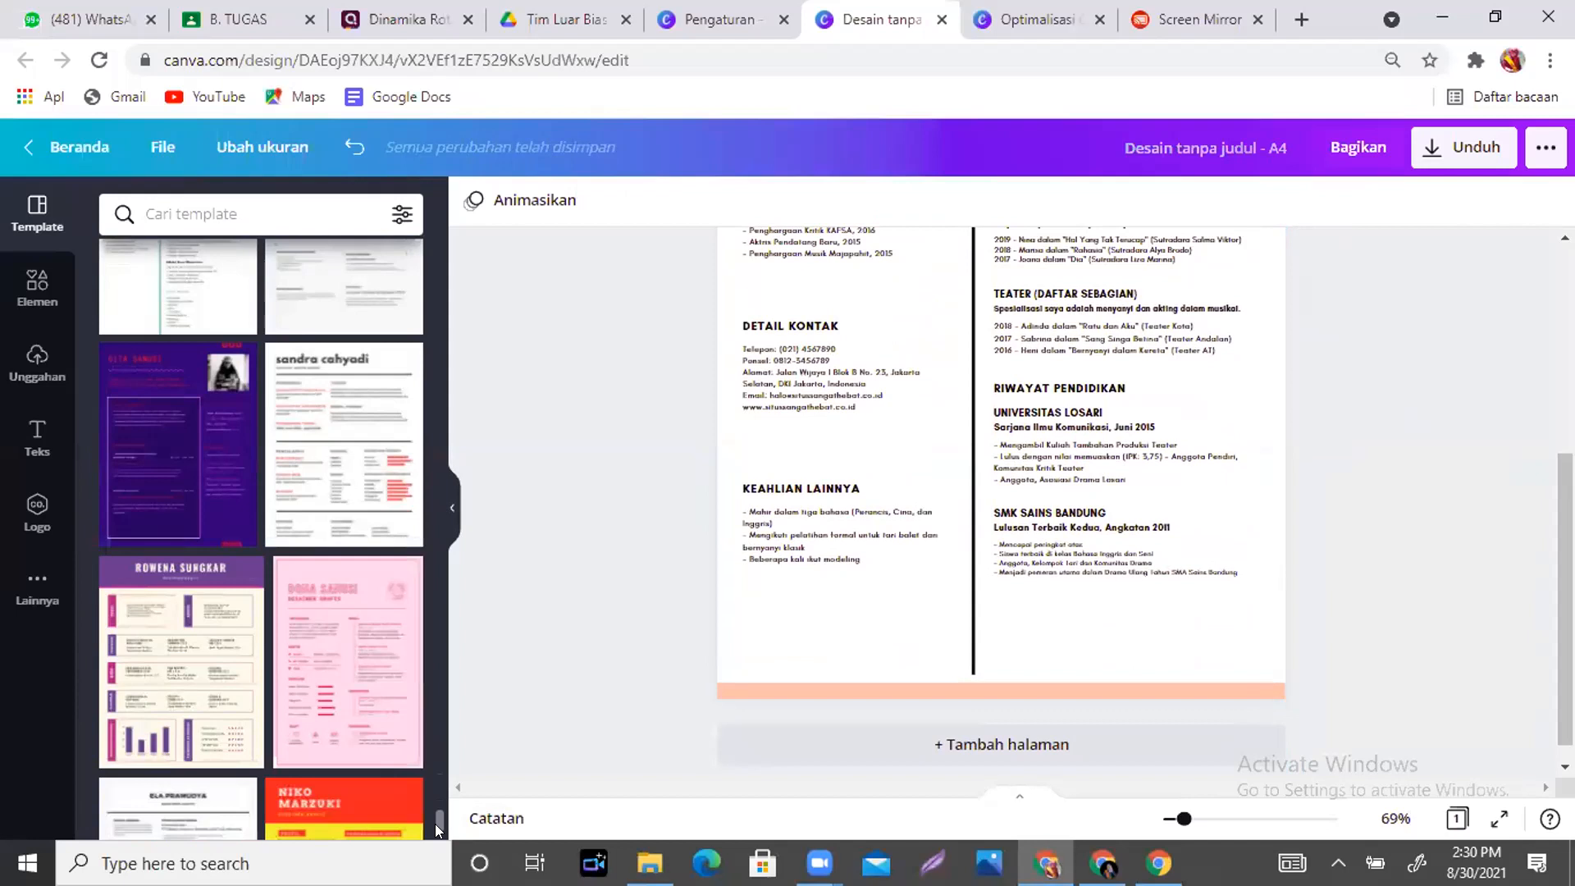
- Keep browsing the template list while adjusting the computer's volume controls
scroll(434, 823, down, 5)
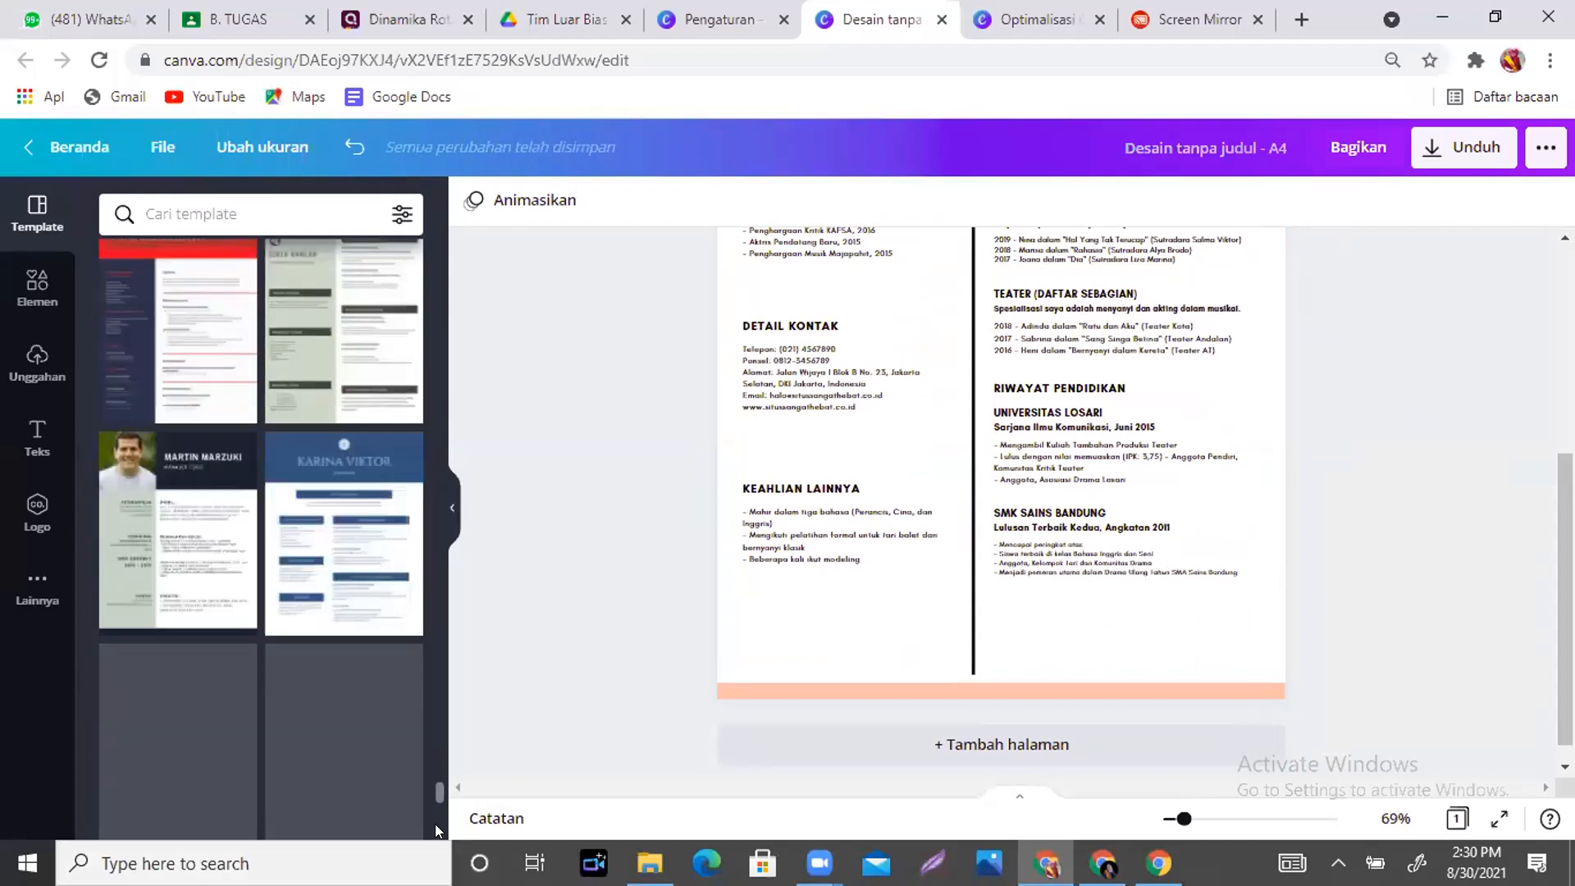
scroll(435, 801, down, 5)
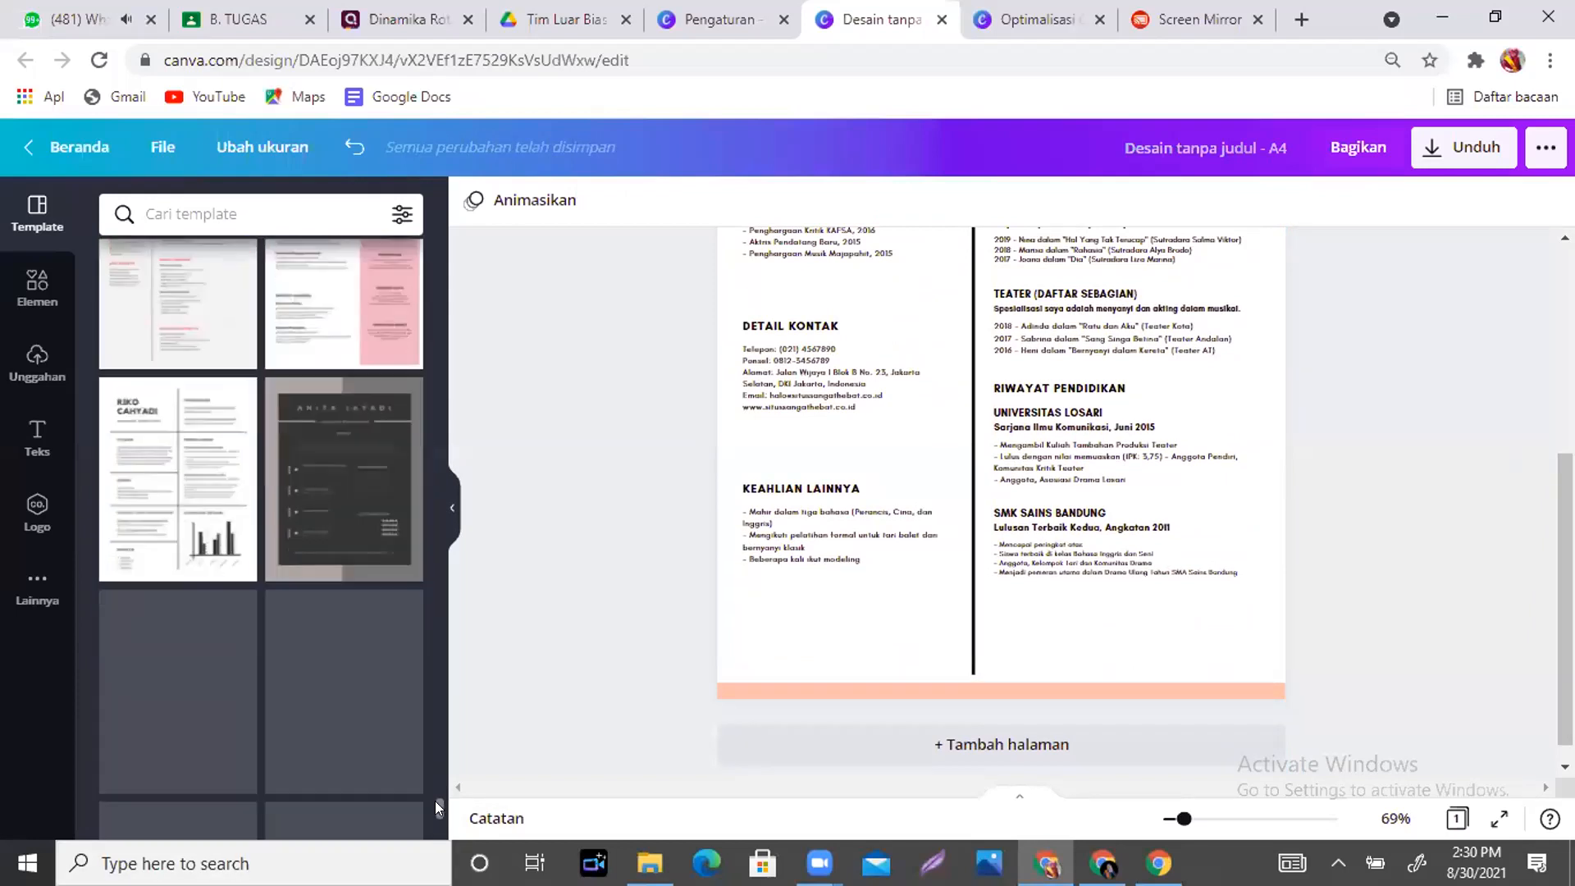
drag(435, 800, 434, 817)
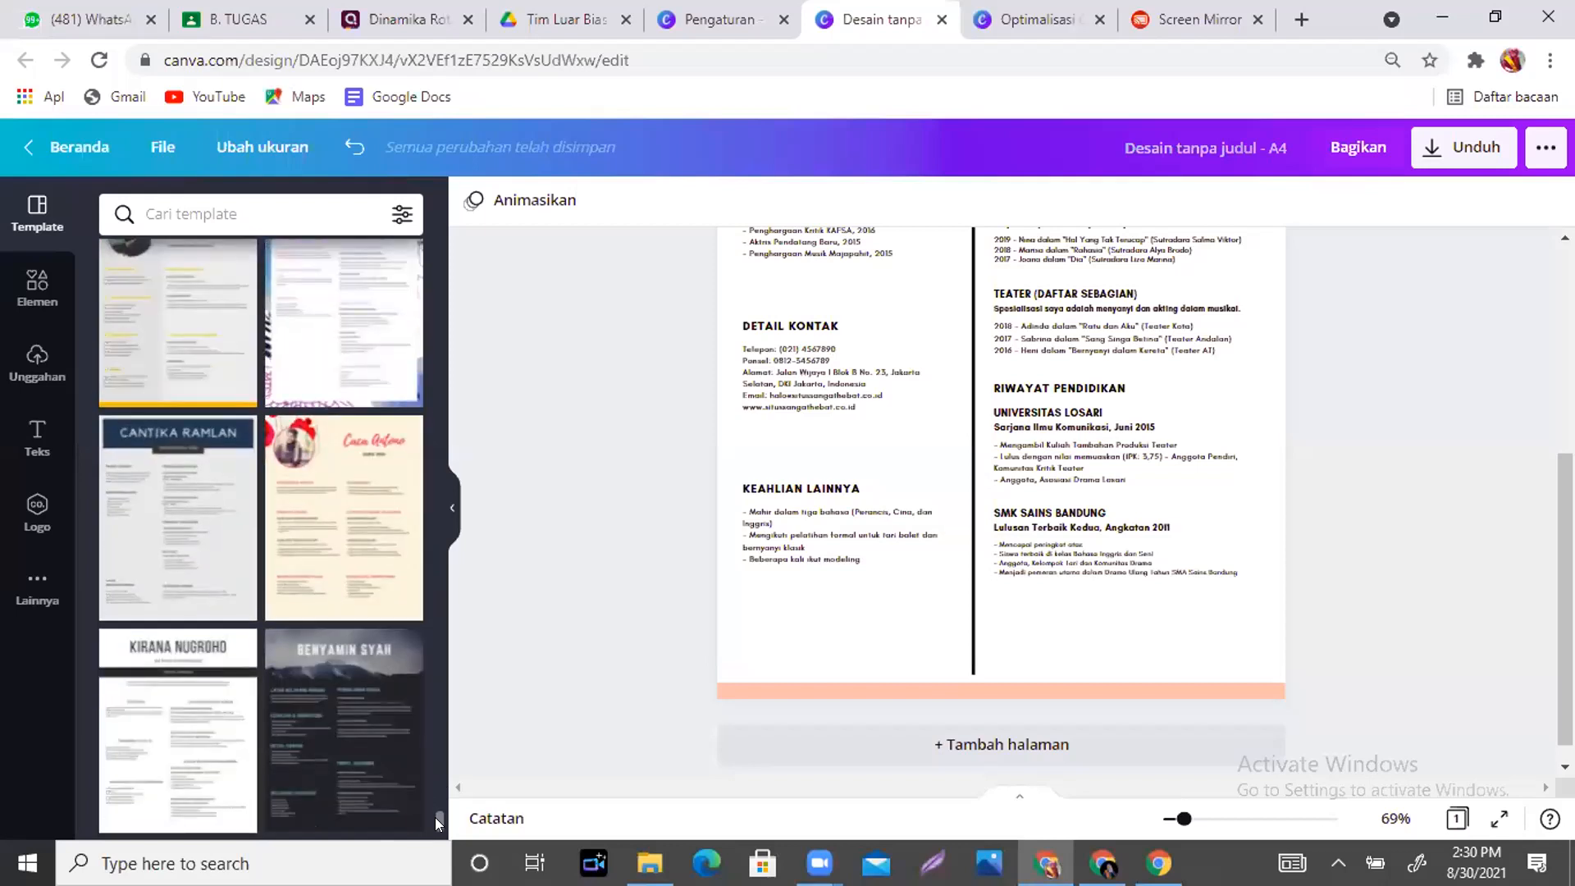
click(1337, 862)
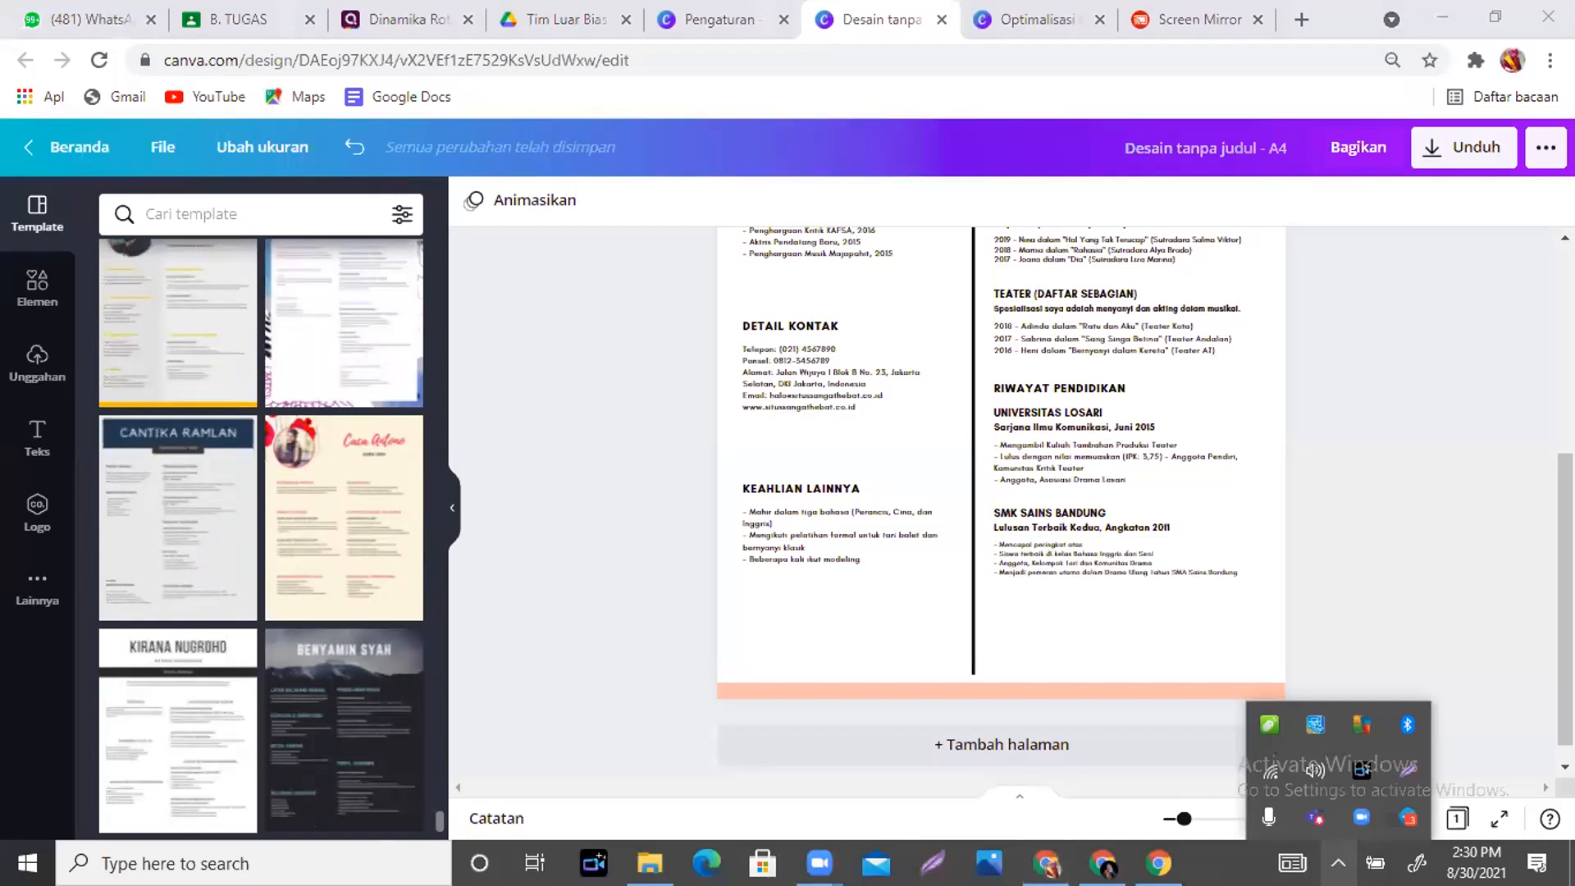
click(1315, 771)
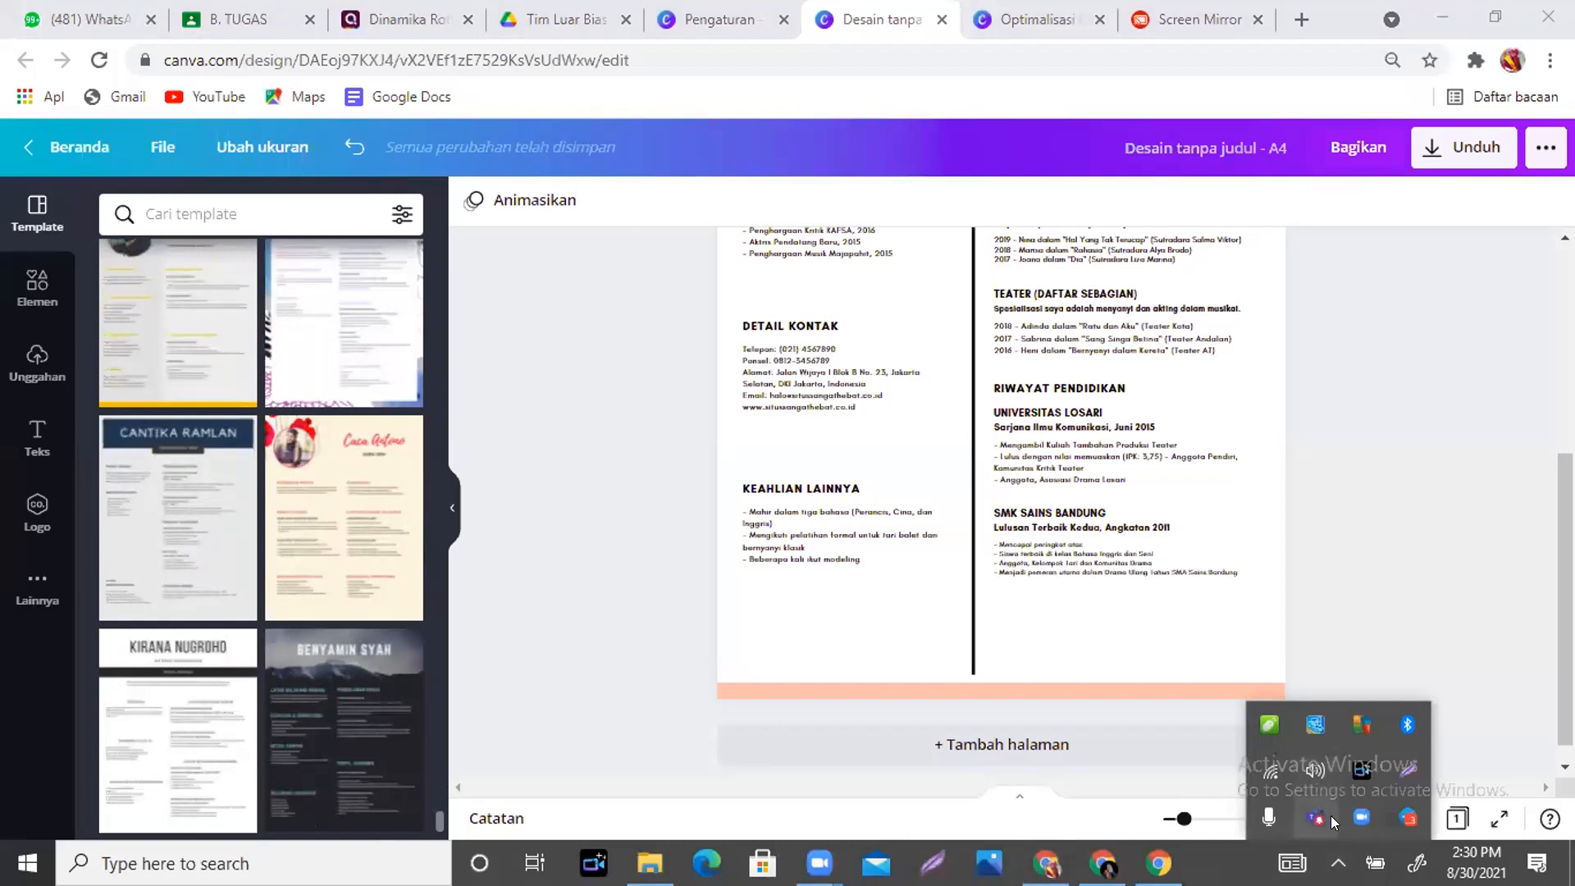
click(1495, 579)
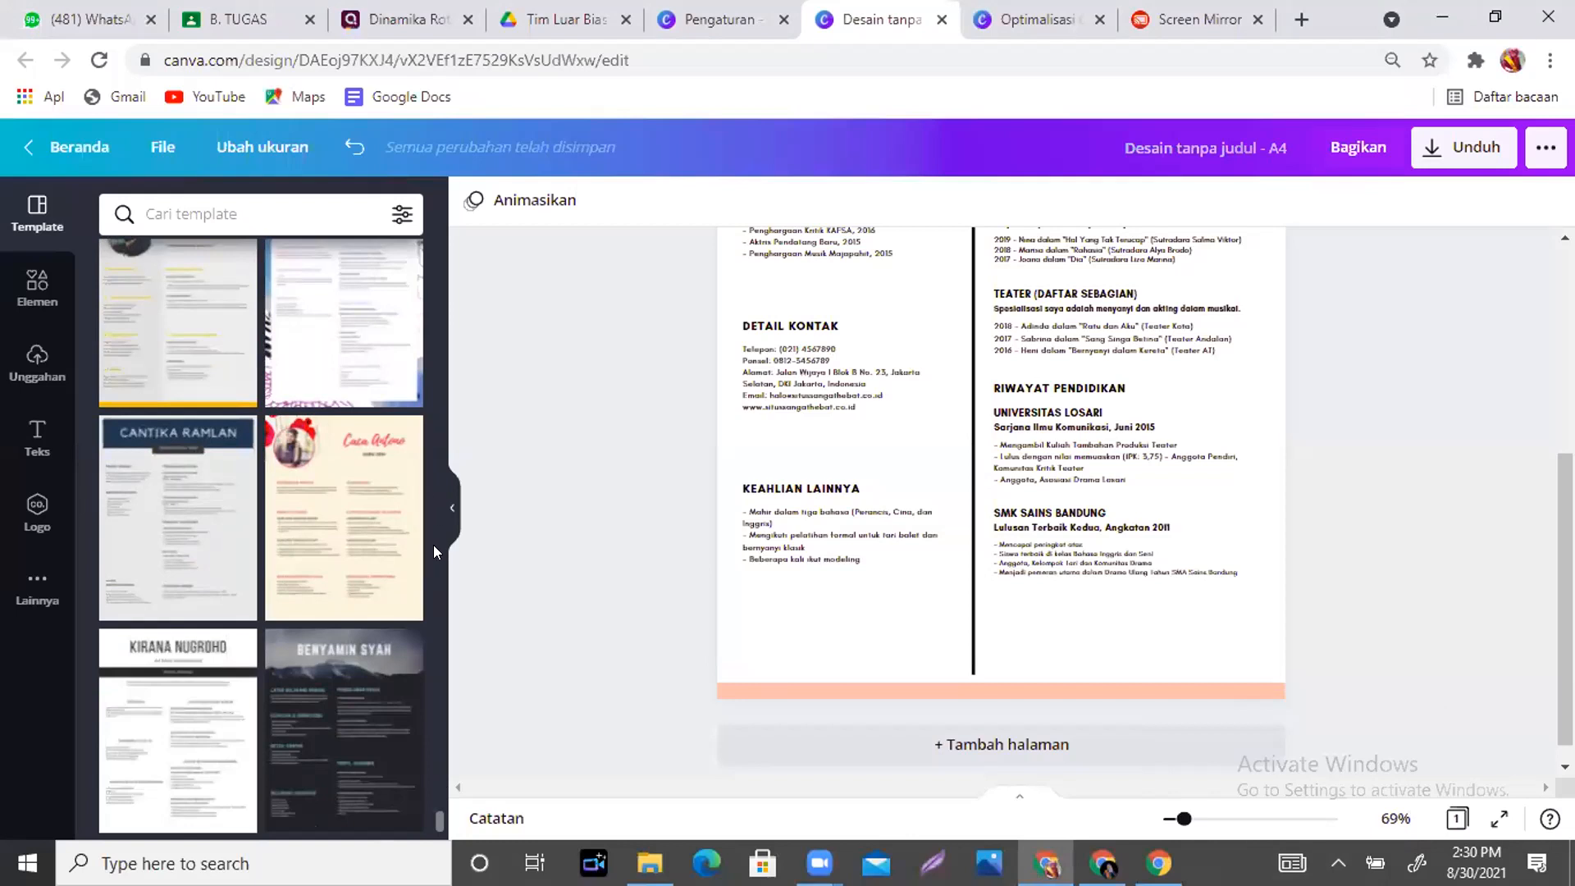
mouse_move(435, 812)
mouse_down()
mouse_move(435, 856)
mouse_move(439, 805)
mouse_move(439, 841)
mouse_up()
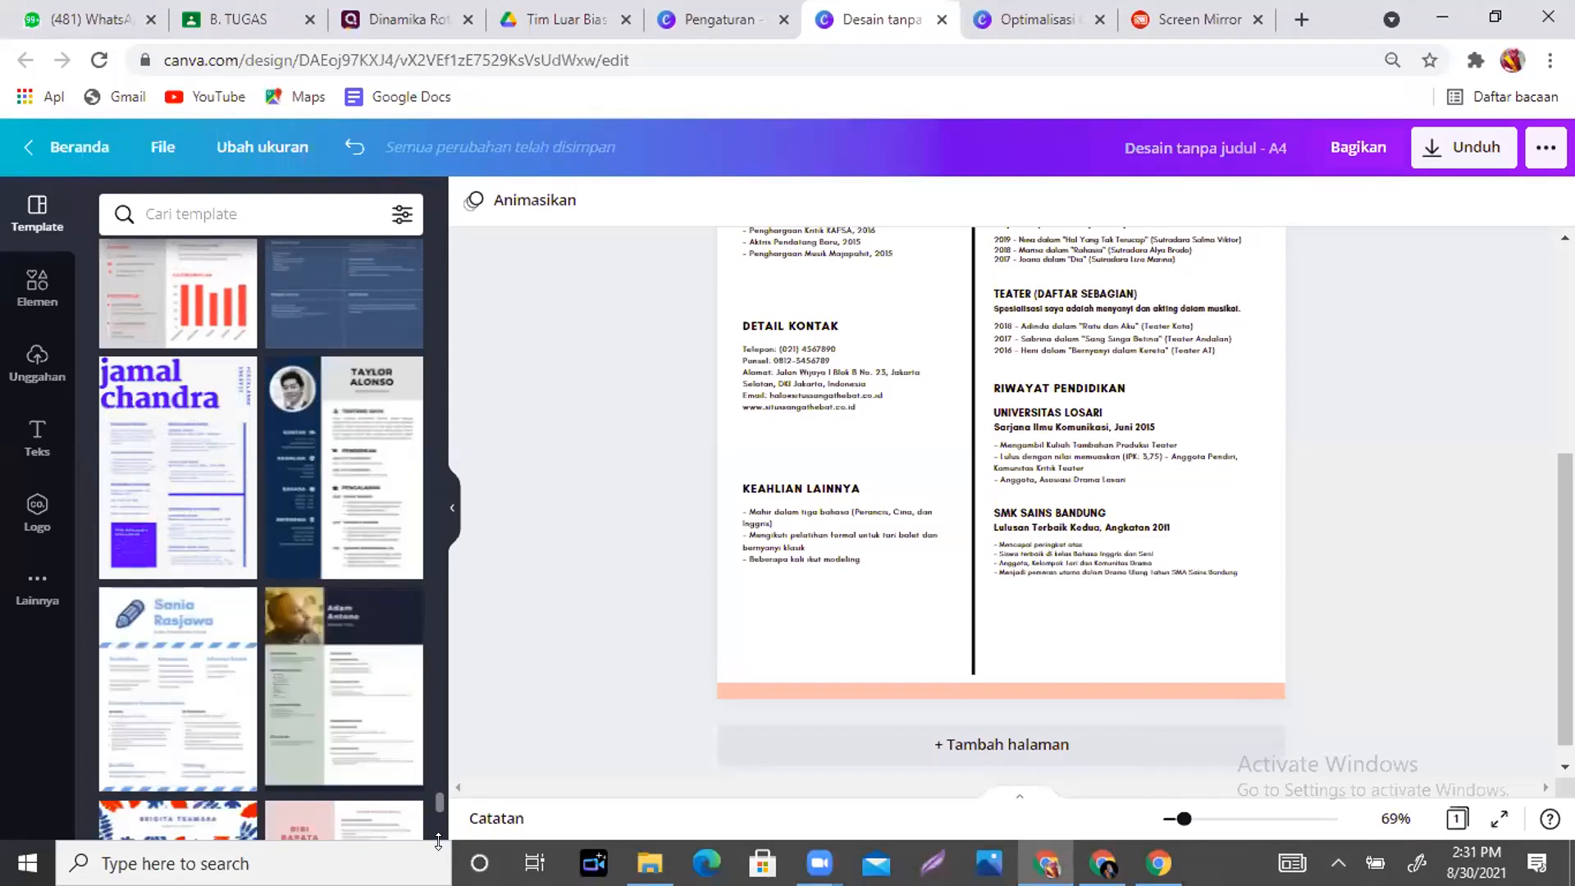
- Apply the dark-header store manager resume template and zoom in on the page
click(326, 657)
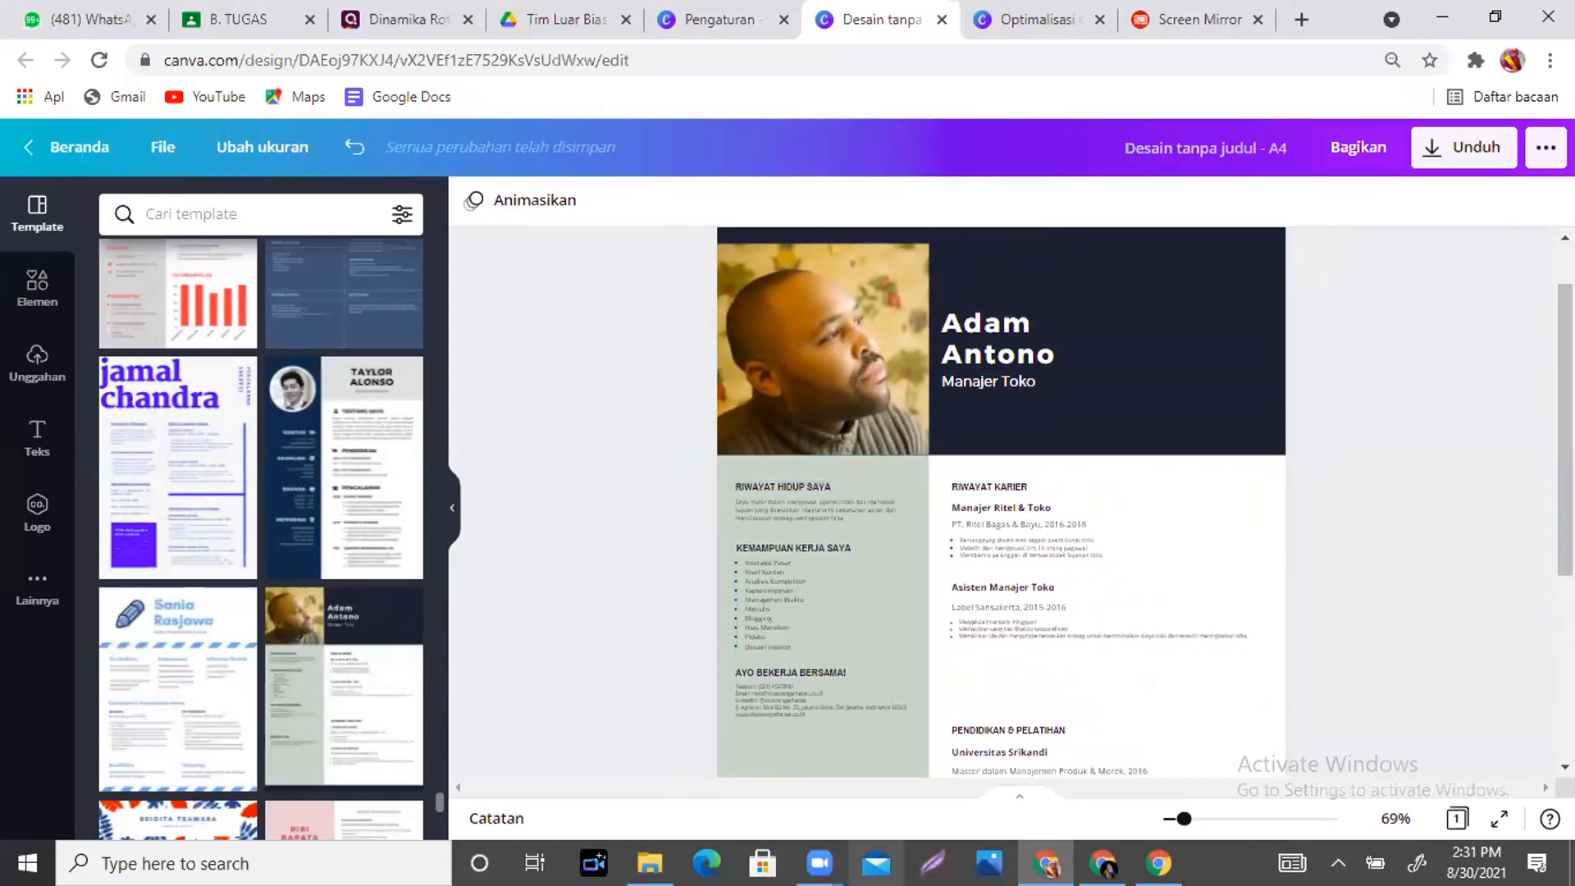
drag(1186, 819, 1191, 820)
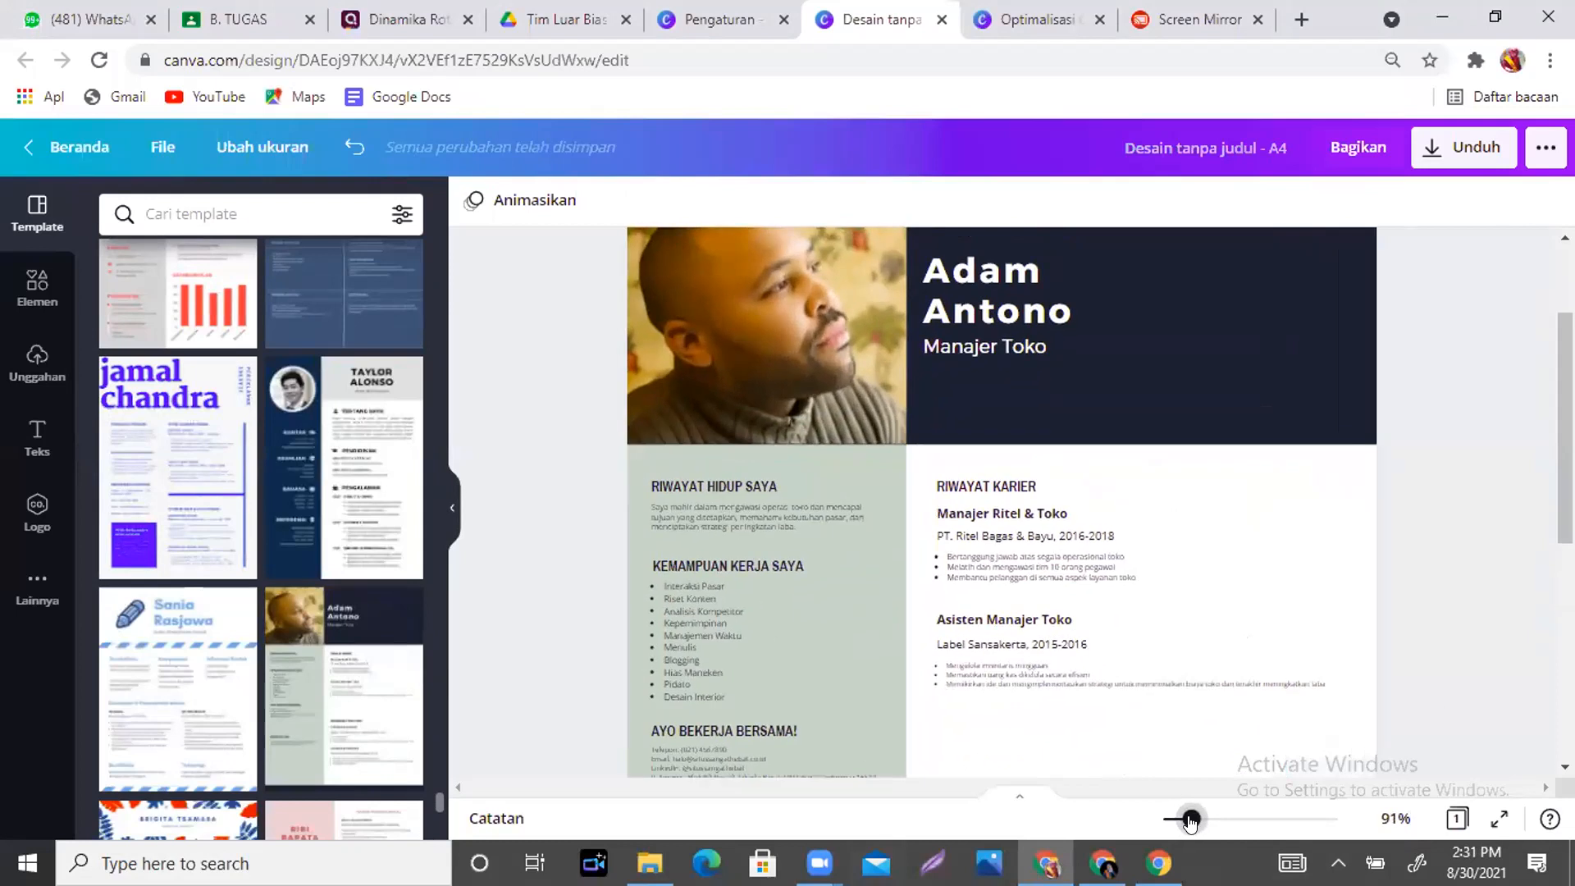
scroll(796, 500, up, 2)
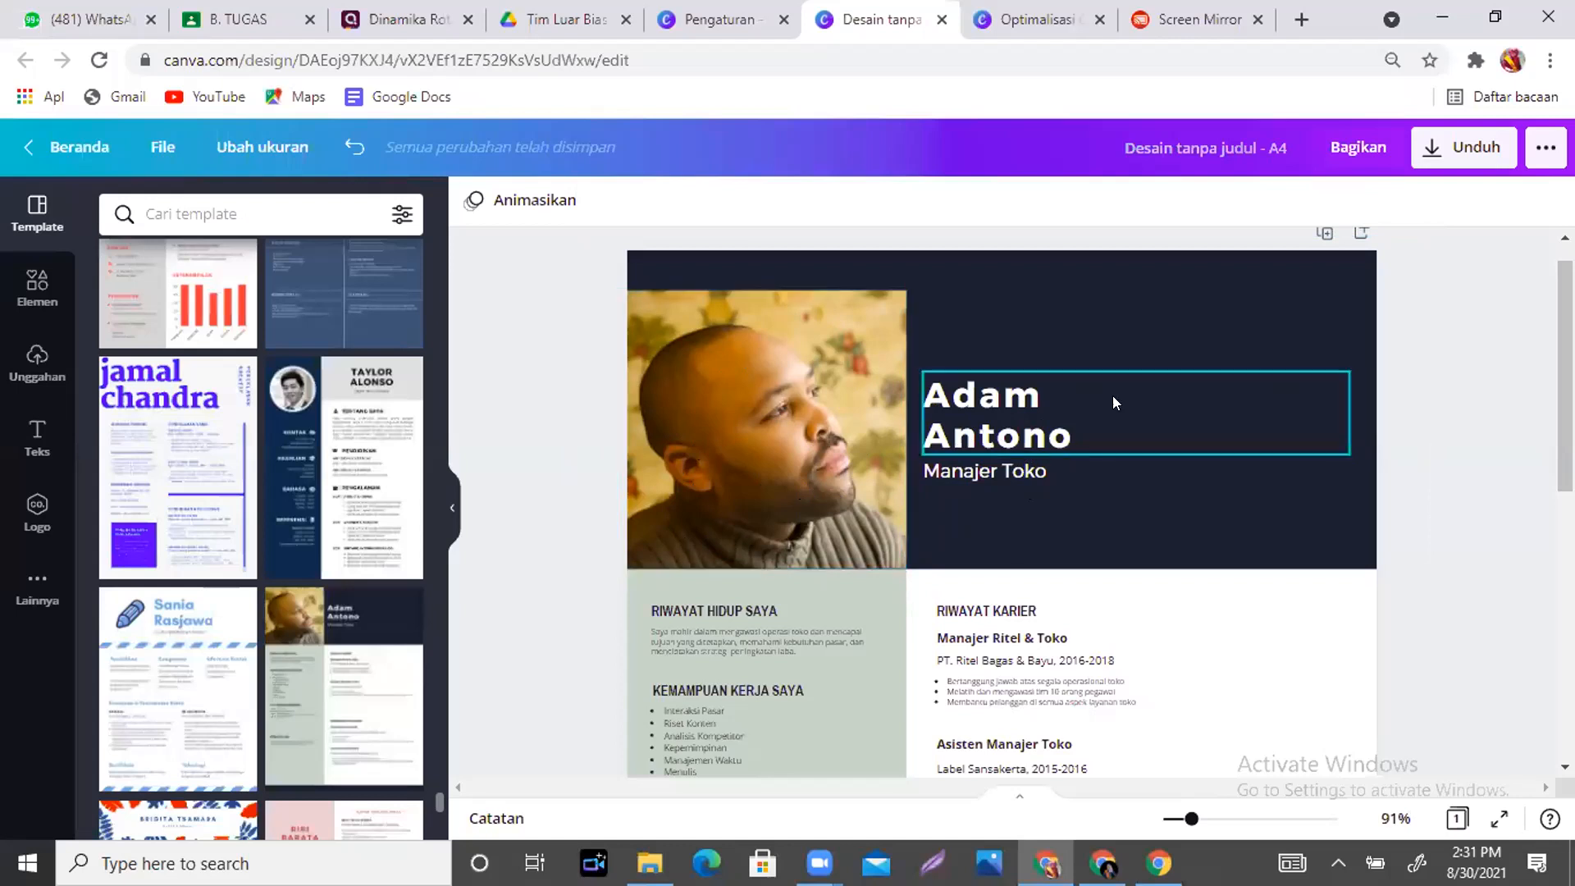
- Delete the sample portrait photo from the dark header
click(832, 381)
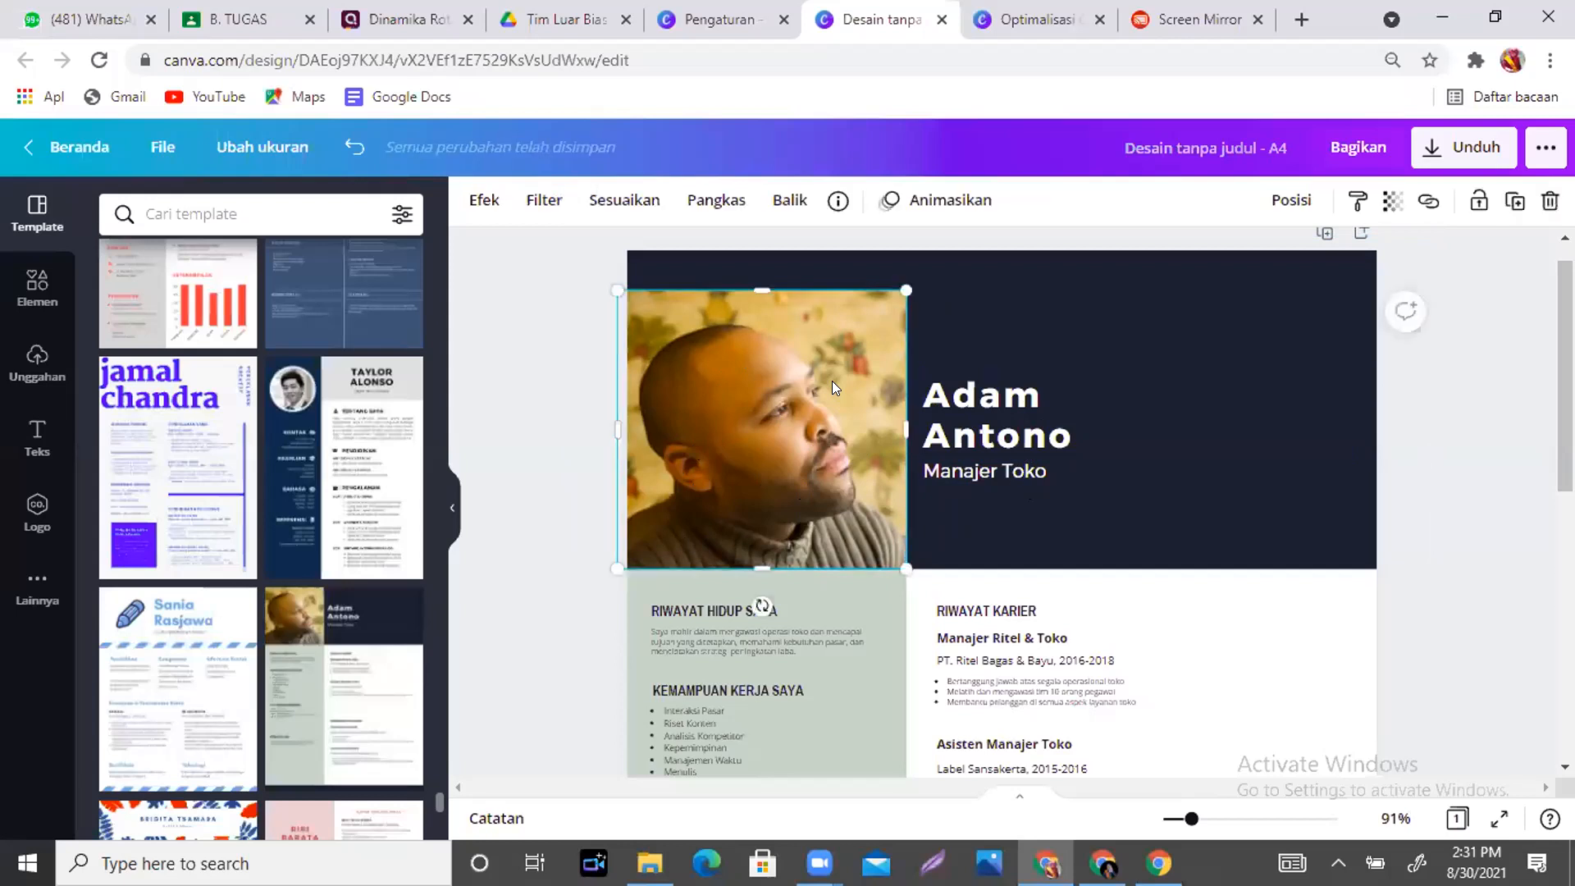
click(1062, 351)
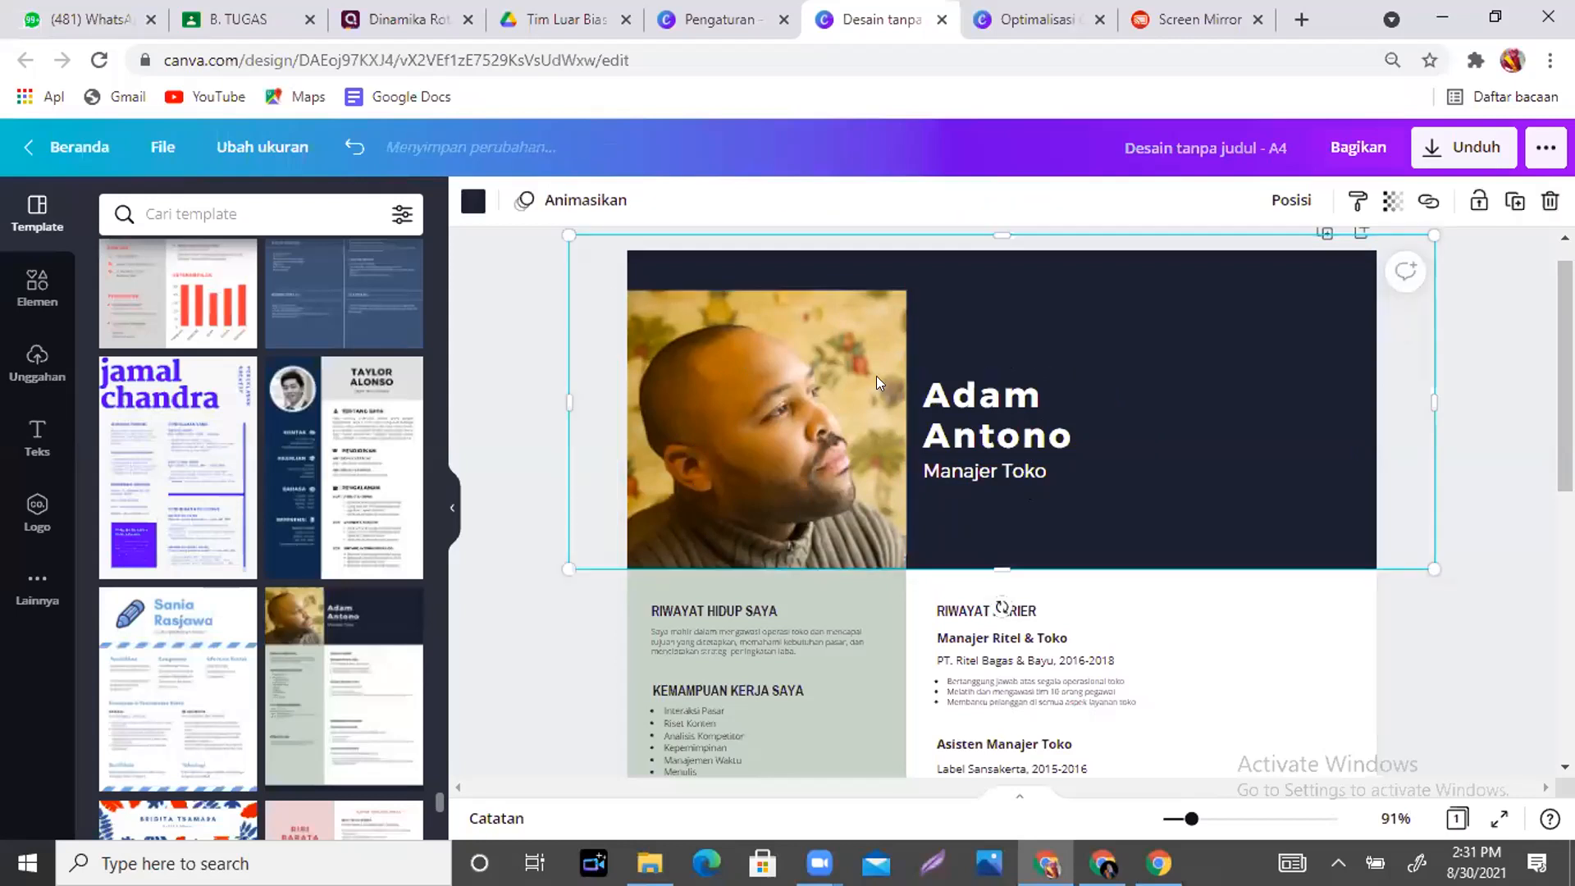
click(856, 388)
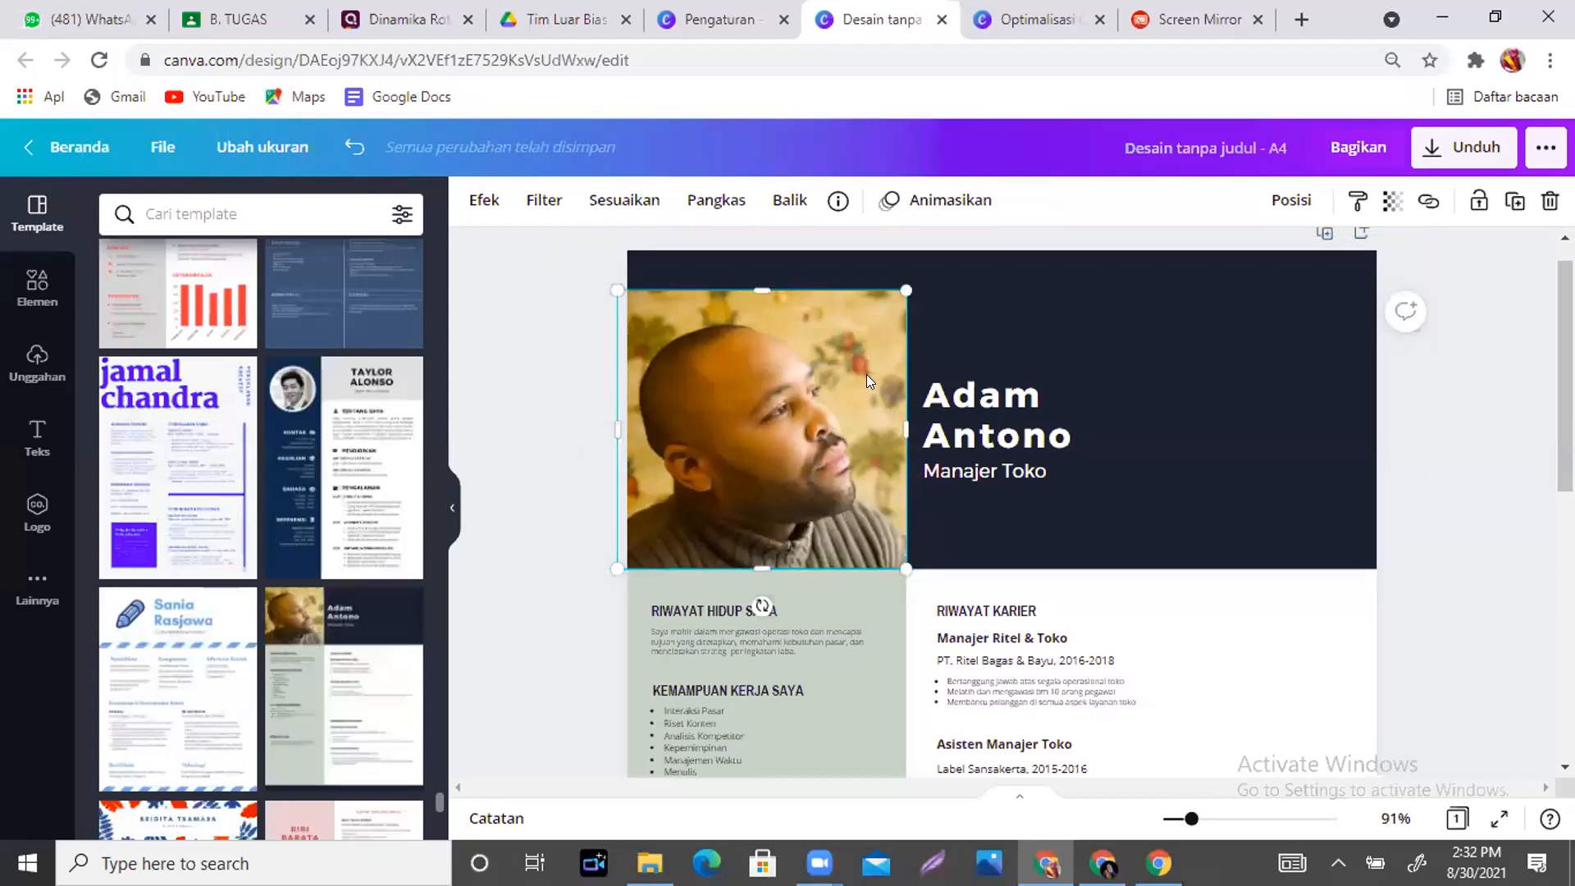
key(Delete)
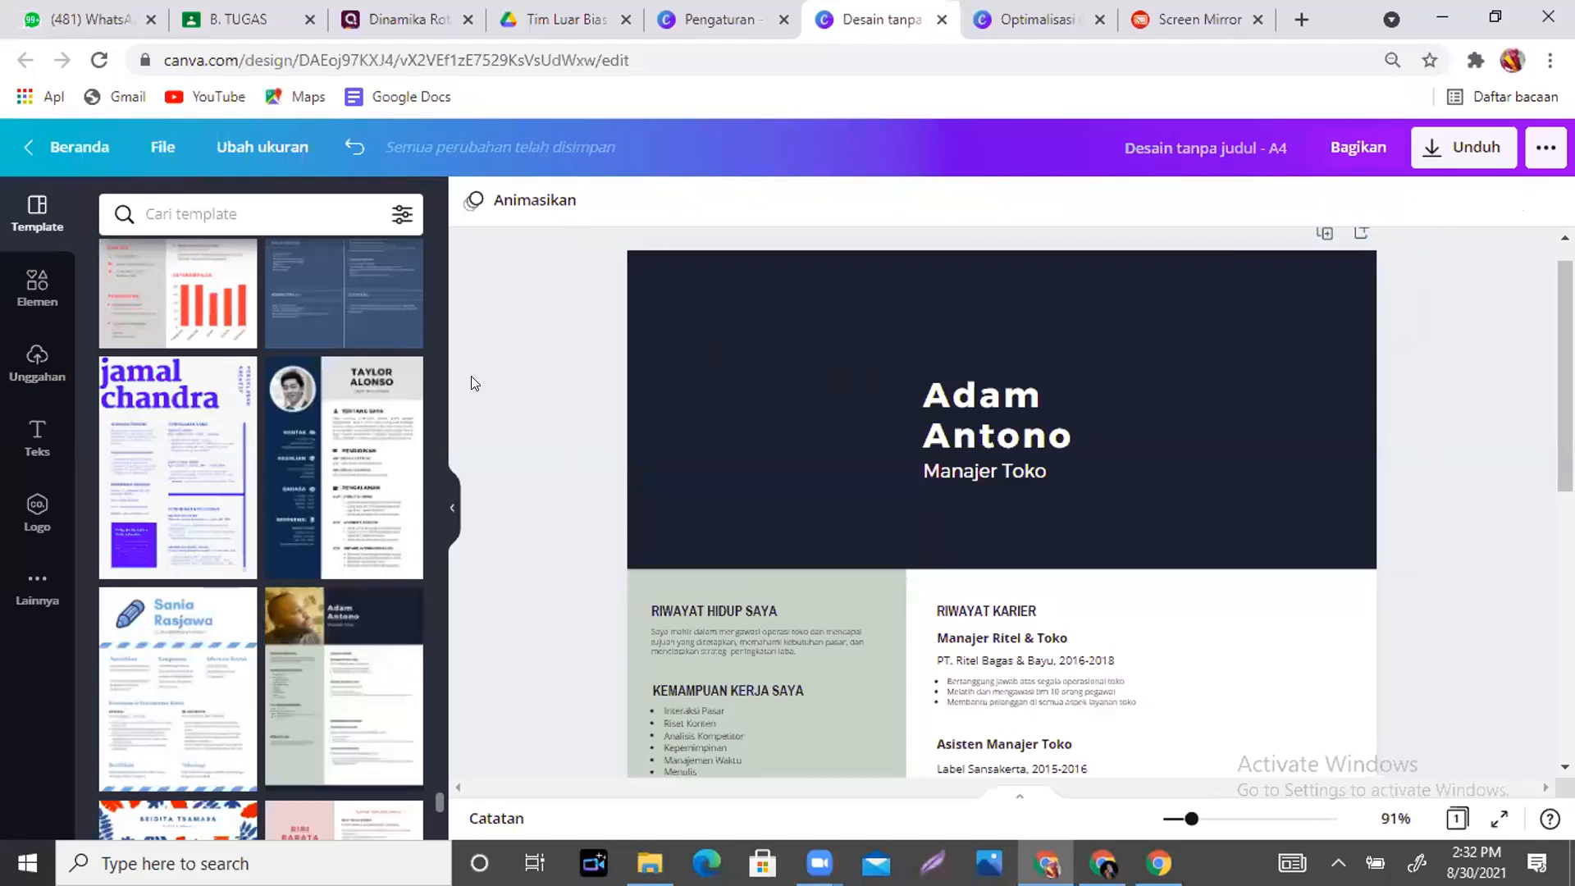
click(32, 289)
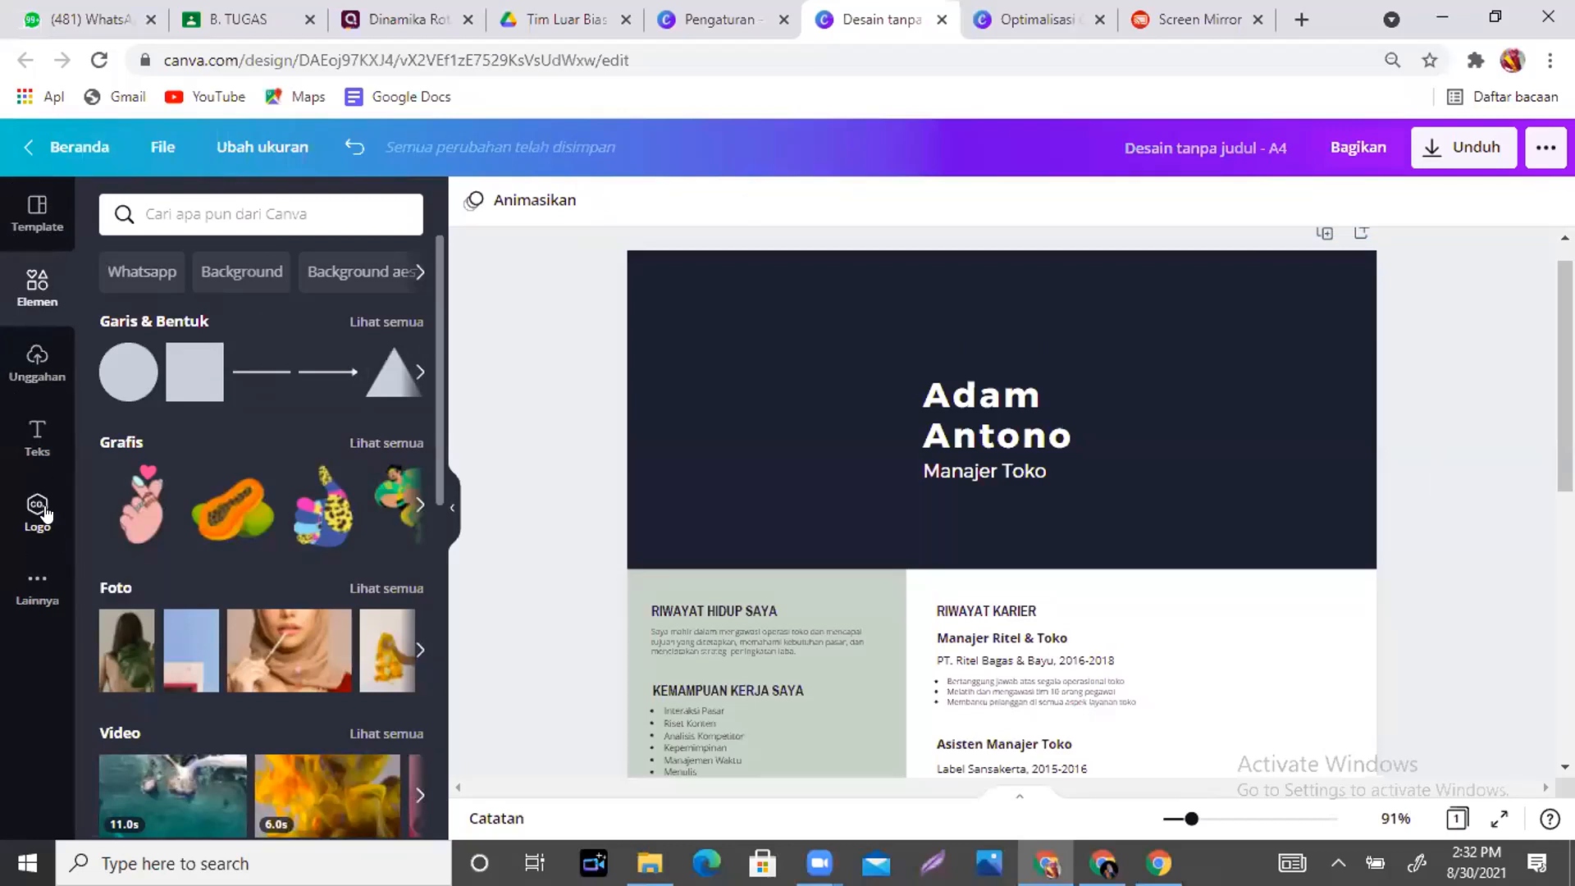
- Upload 'WhatsApp Image 2021-08-18 at 11.54.14 (1)' from Downloads to the Uploads panel
click(25, 377)
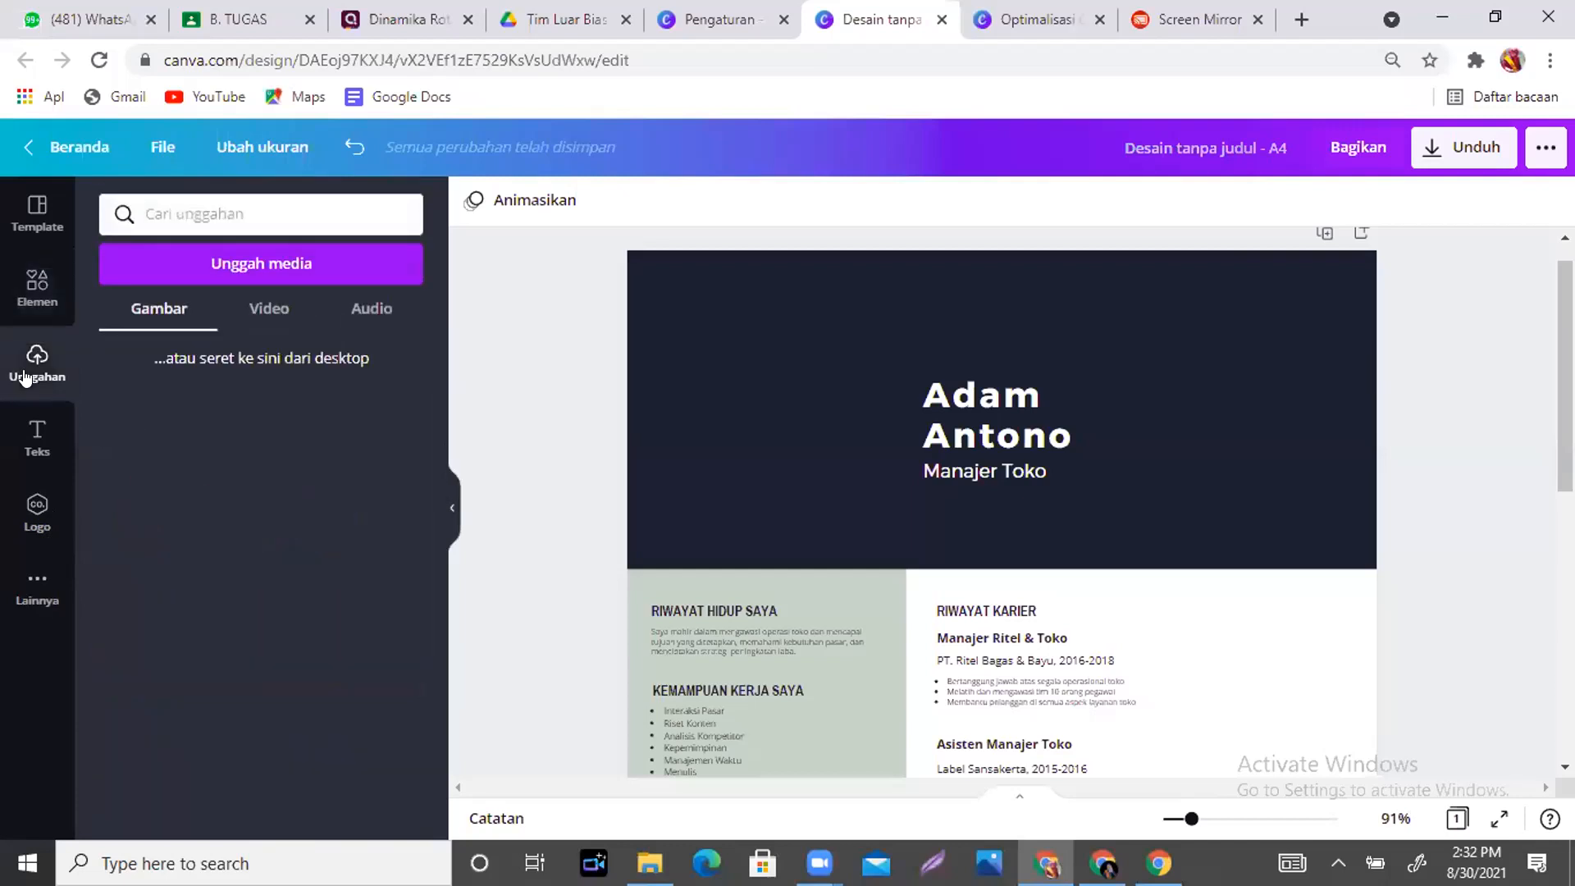
click(258, 266)
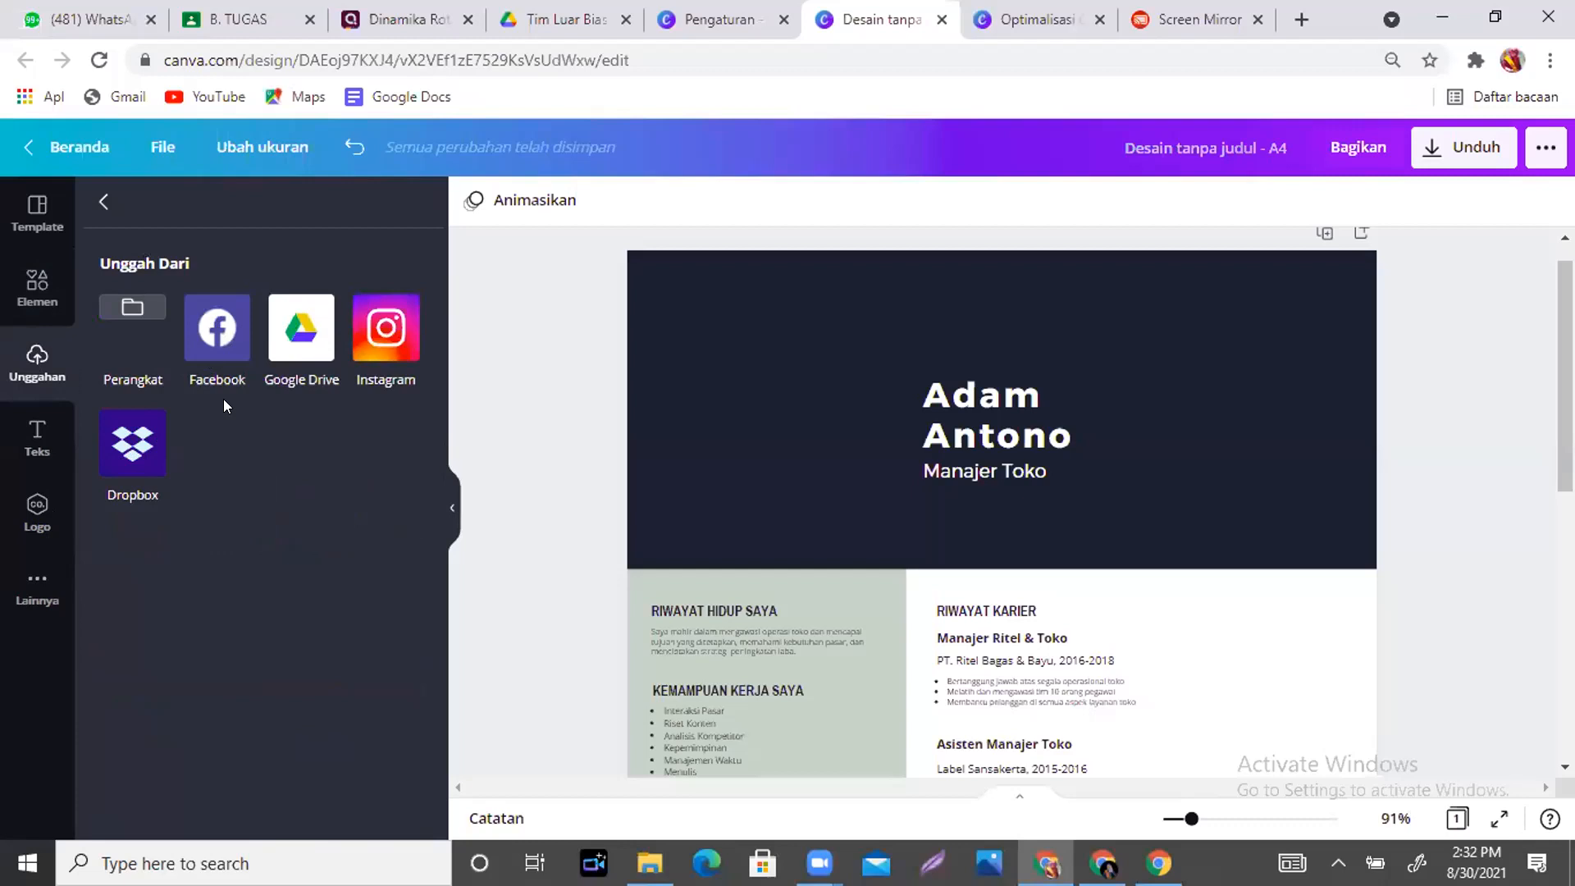
click(126, 312)
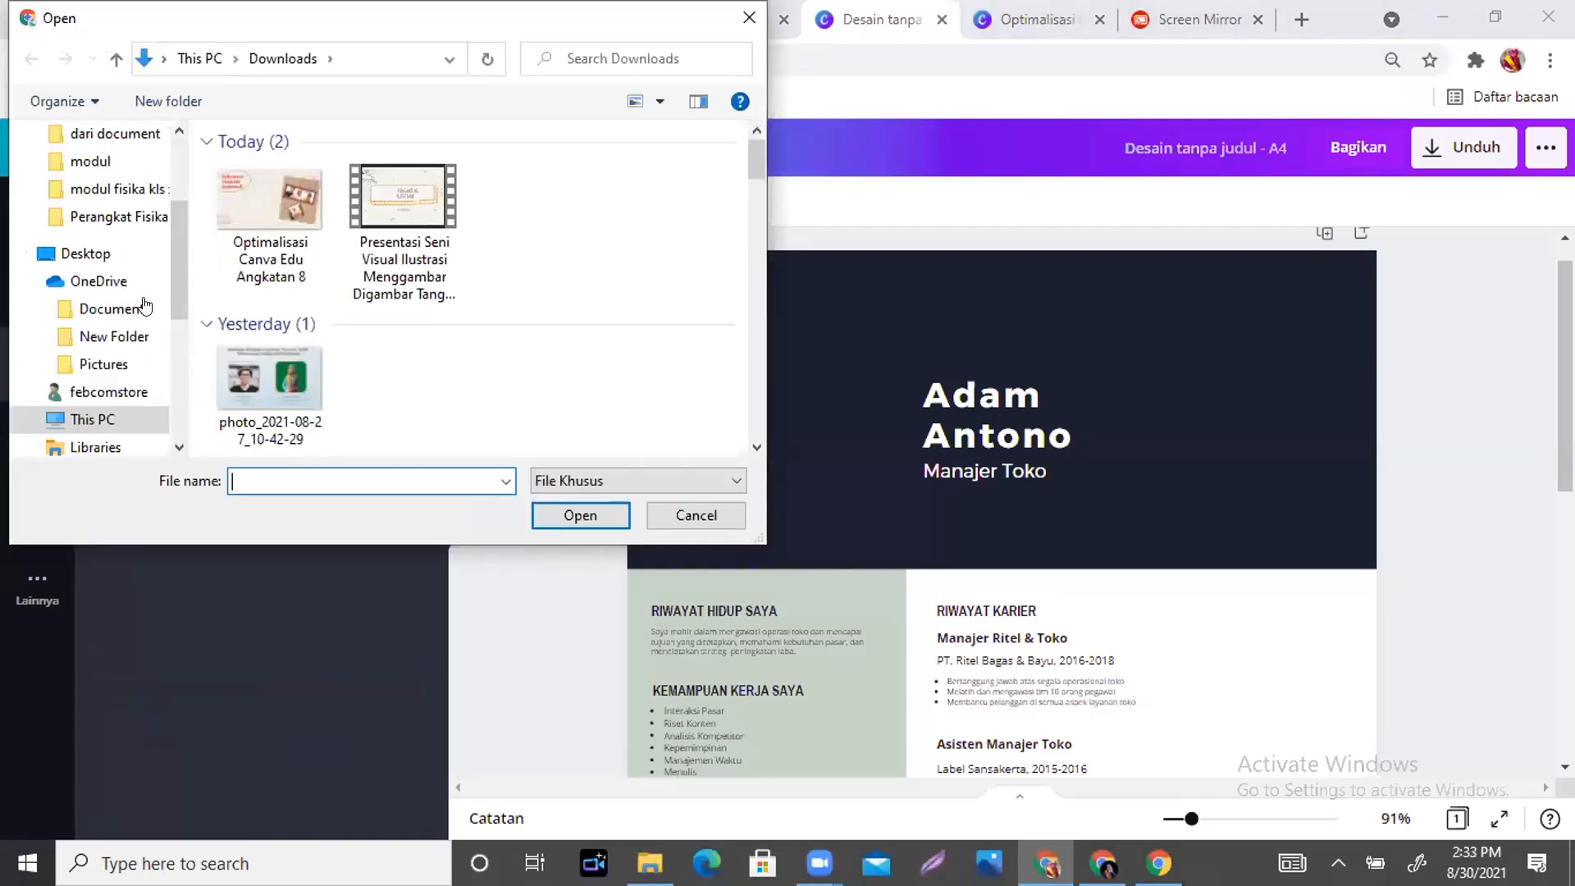
click(819, 270)
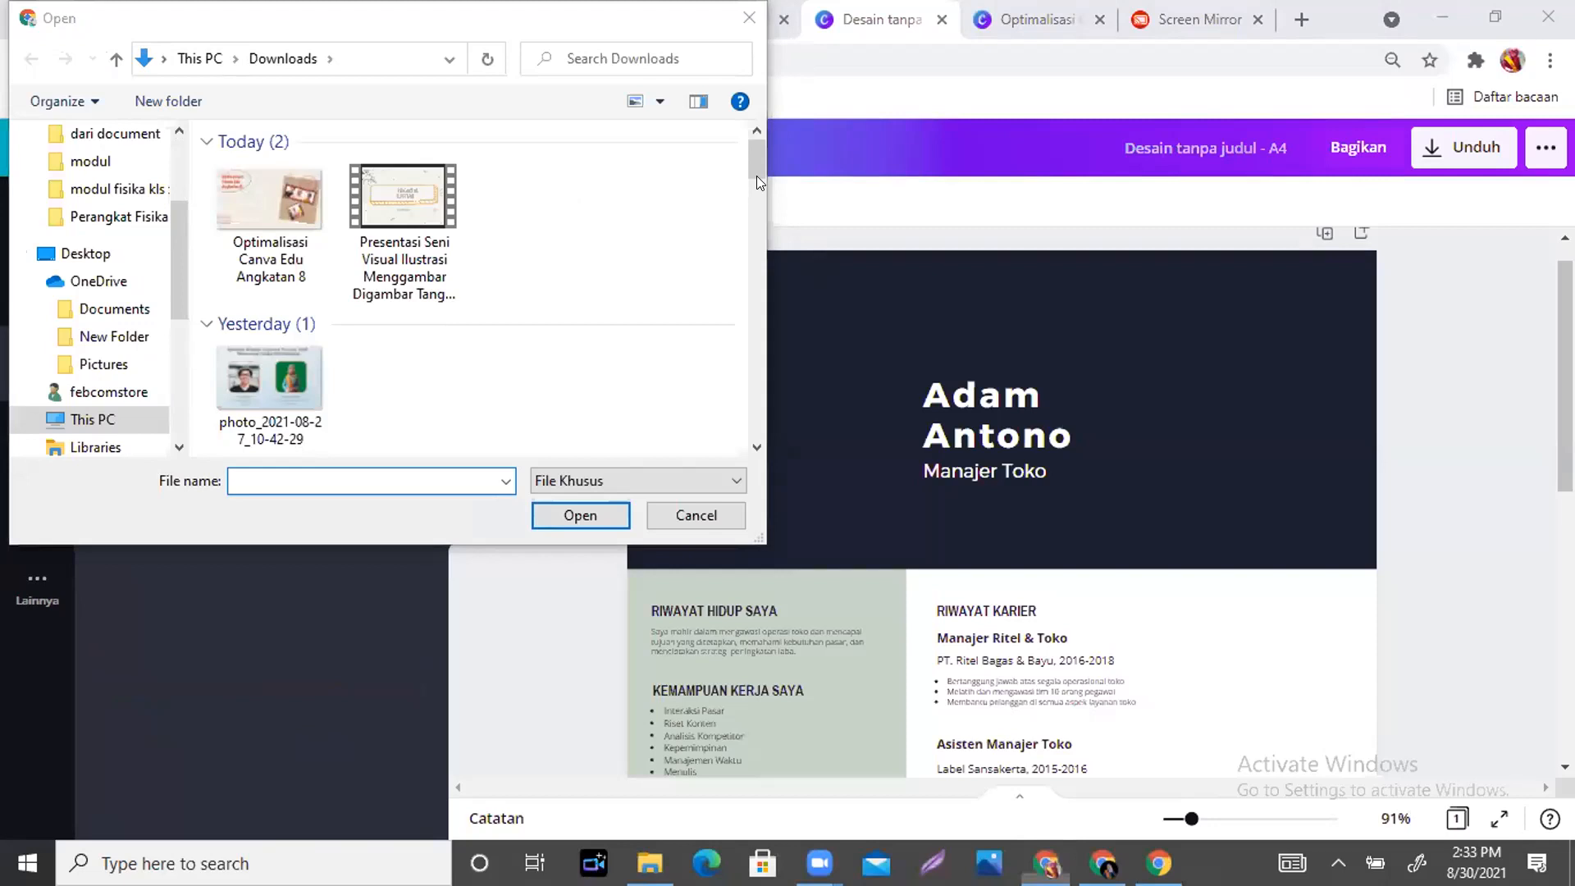
click(746, 131)
drag(754, 154, 758, 338)
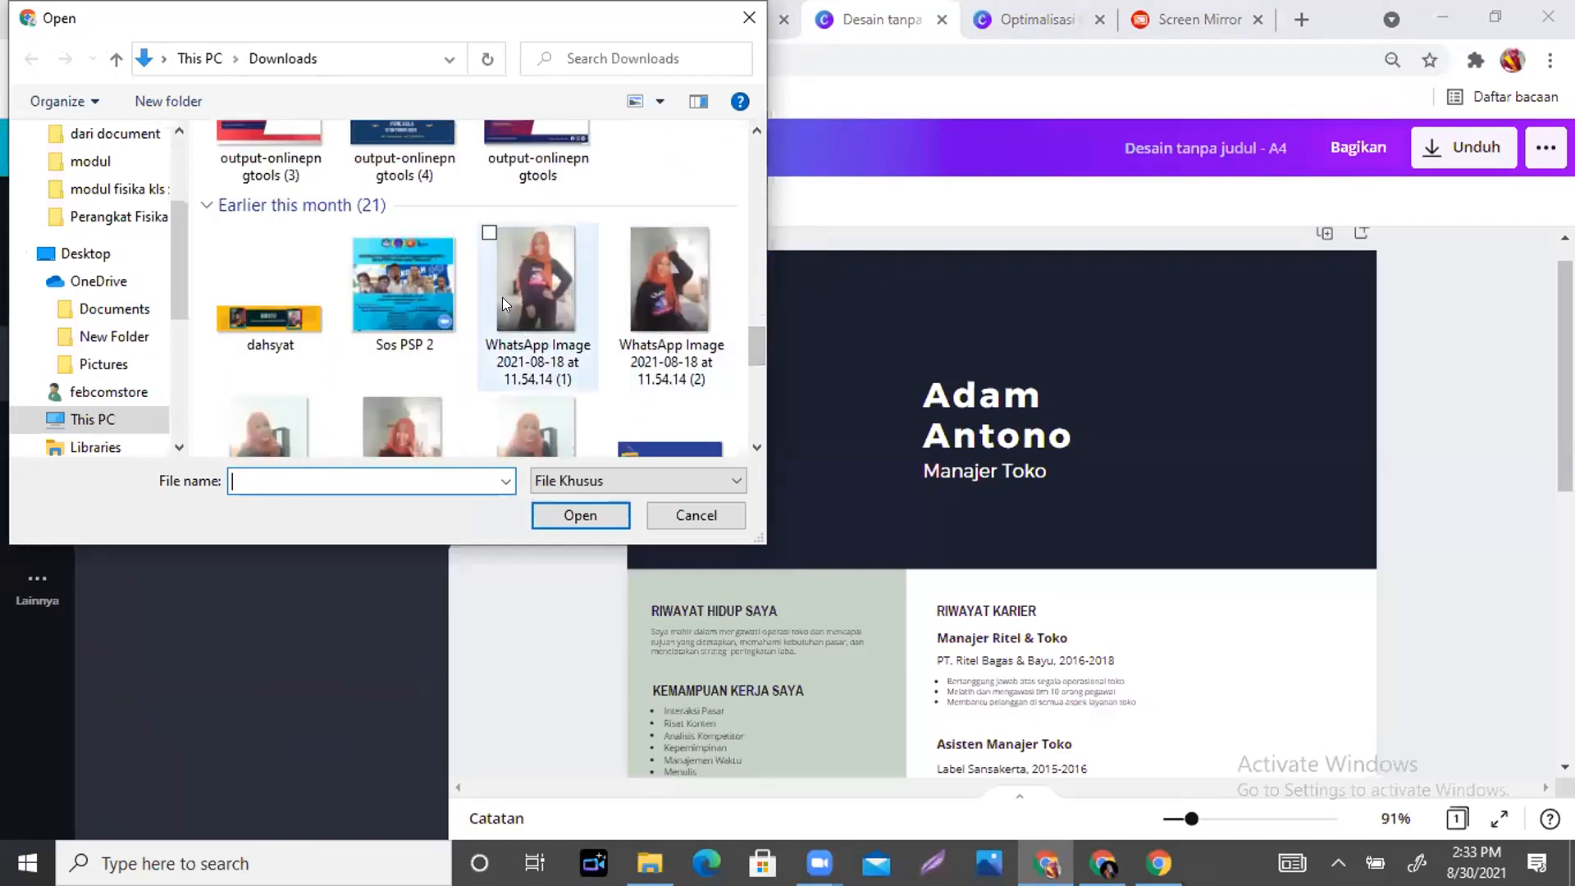
click(536, 289)
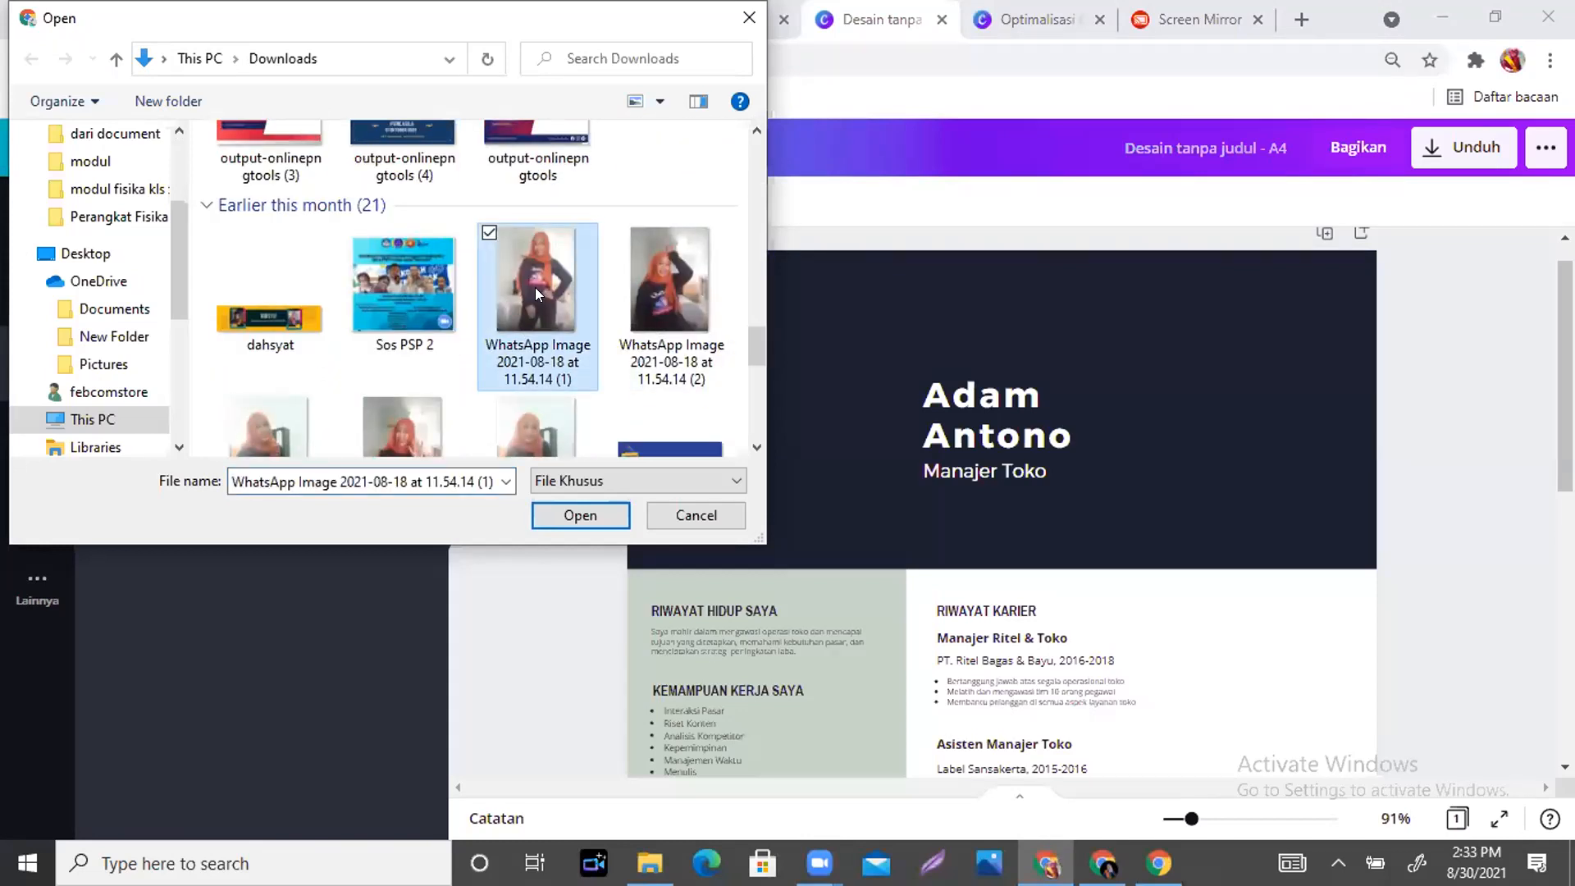
click(561, 521)
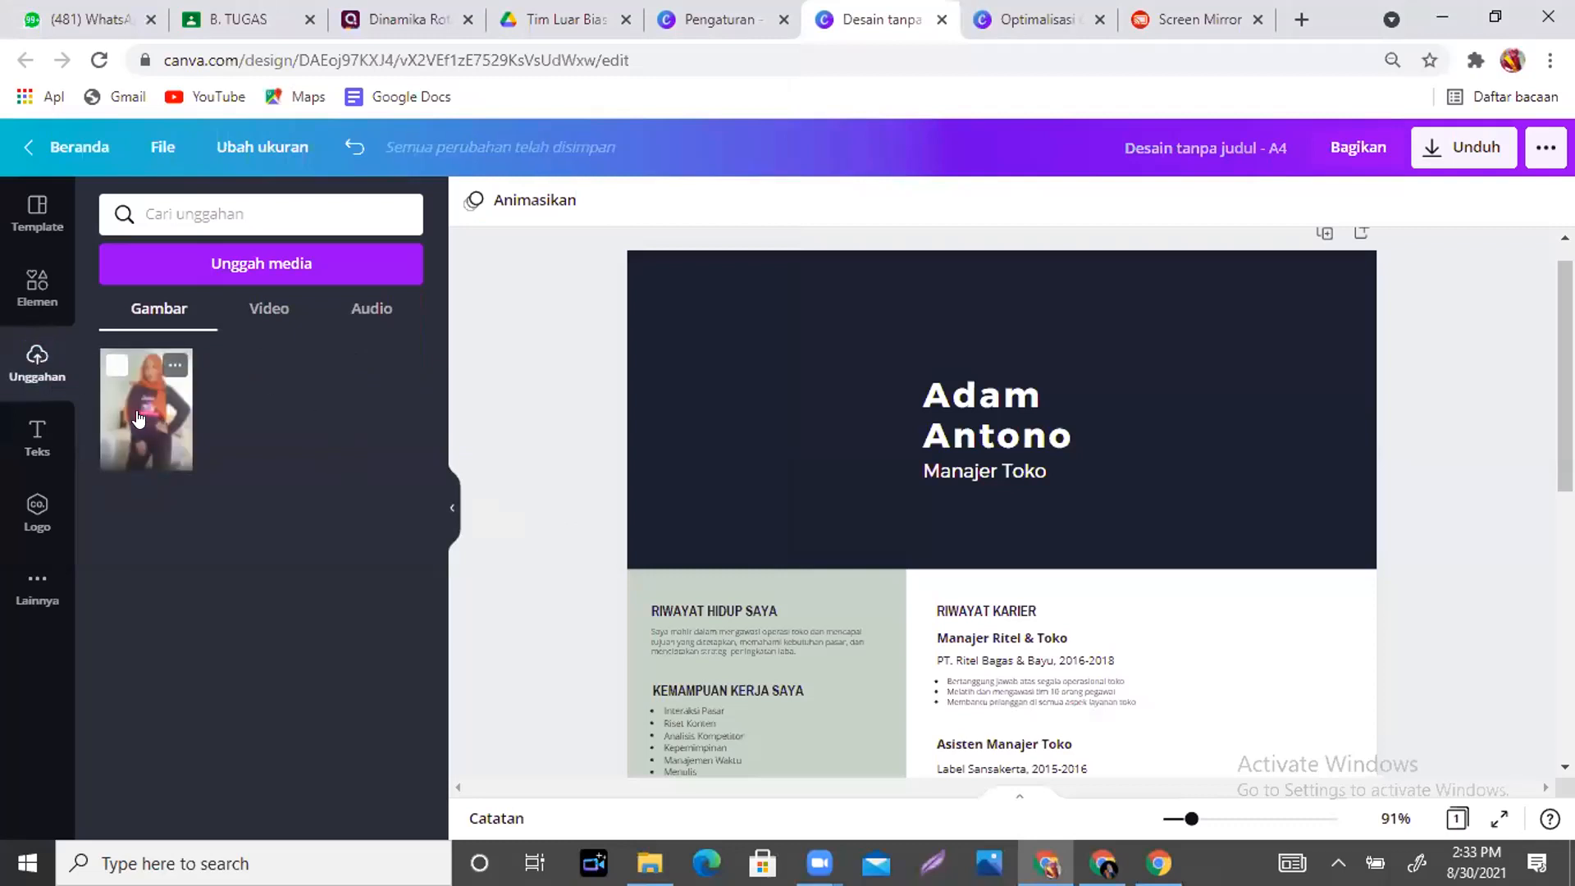
- Add the uploaded photo and size it to fill the header's left side, flush with the bottom
click(138, 419)
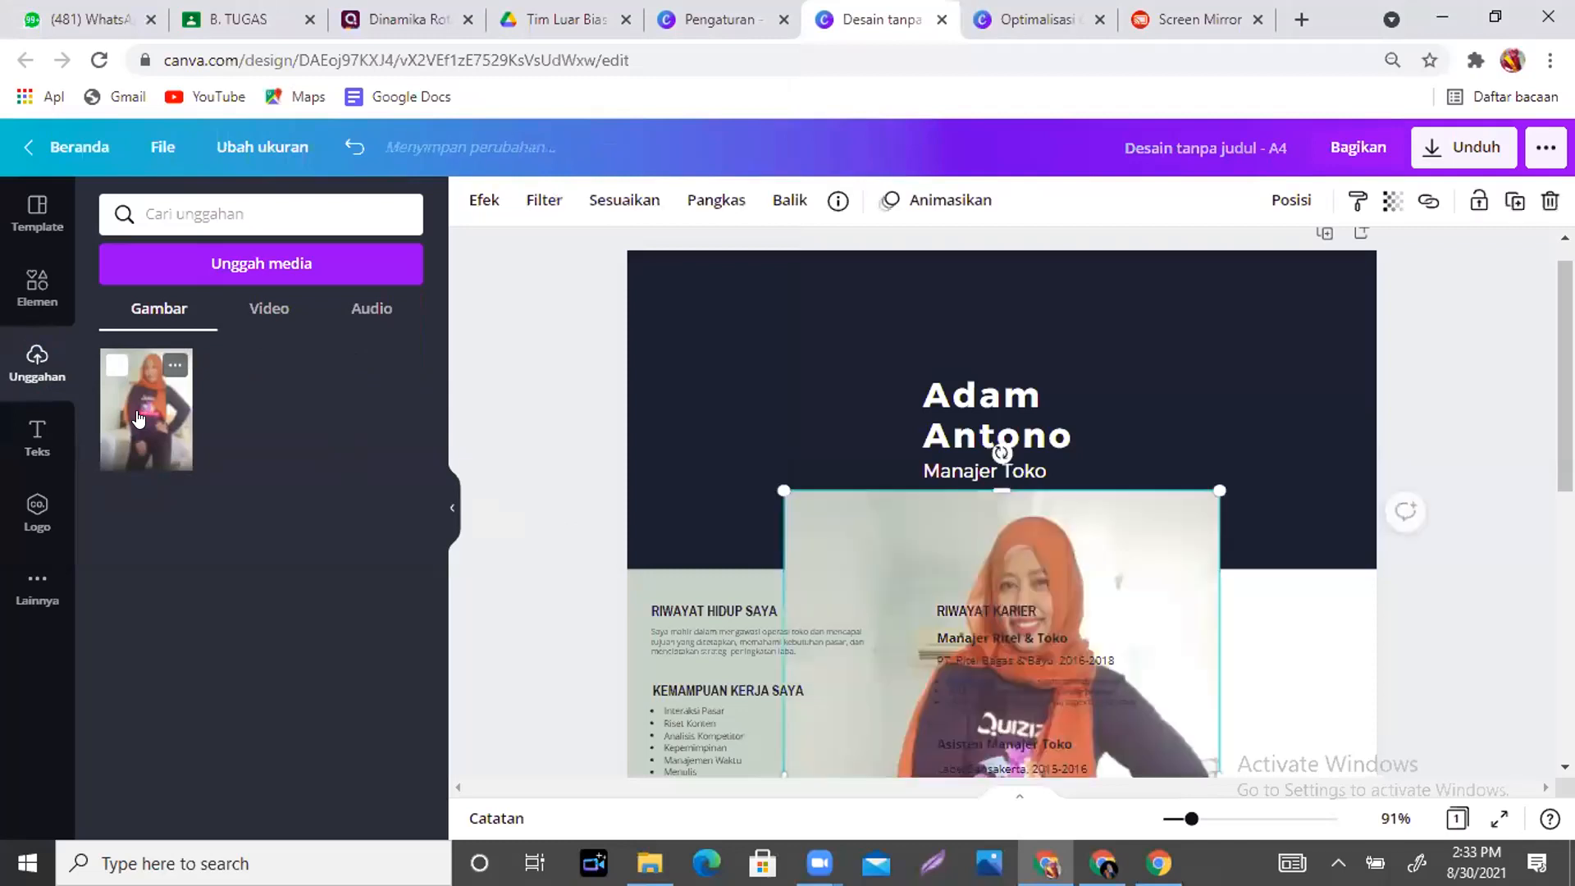
drag(948, 557, 838, 315)
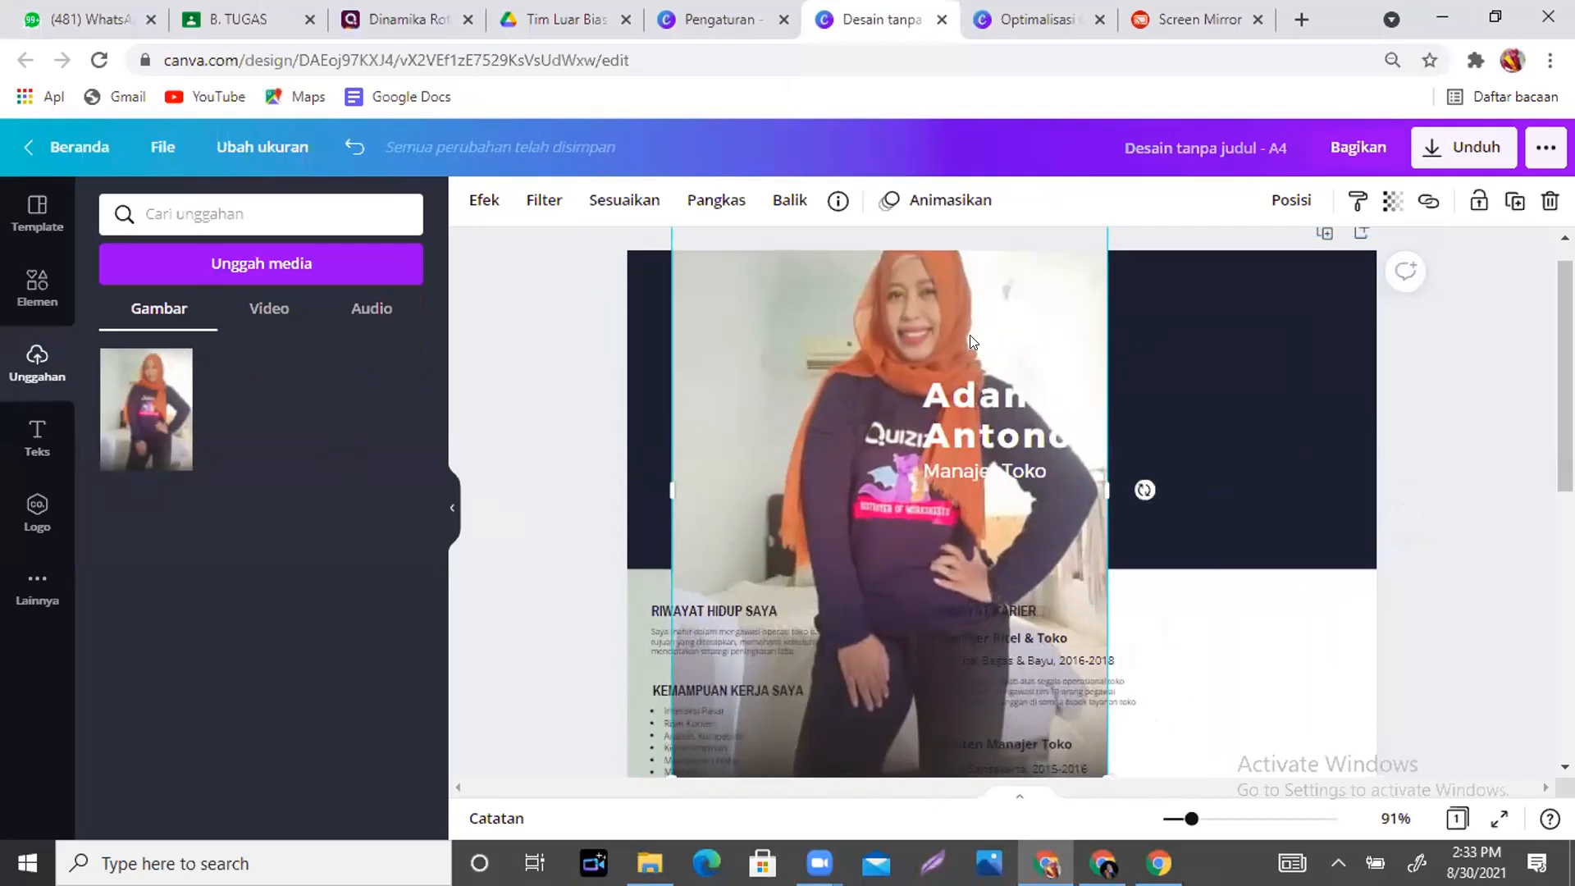
drag(970, 335, 1041, 325)
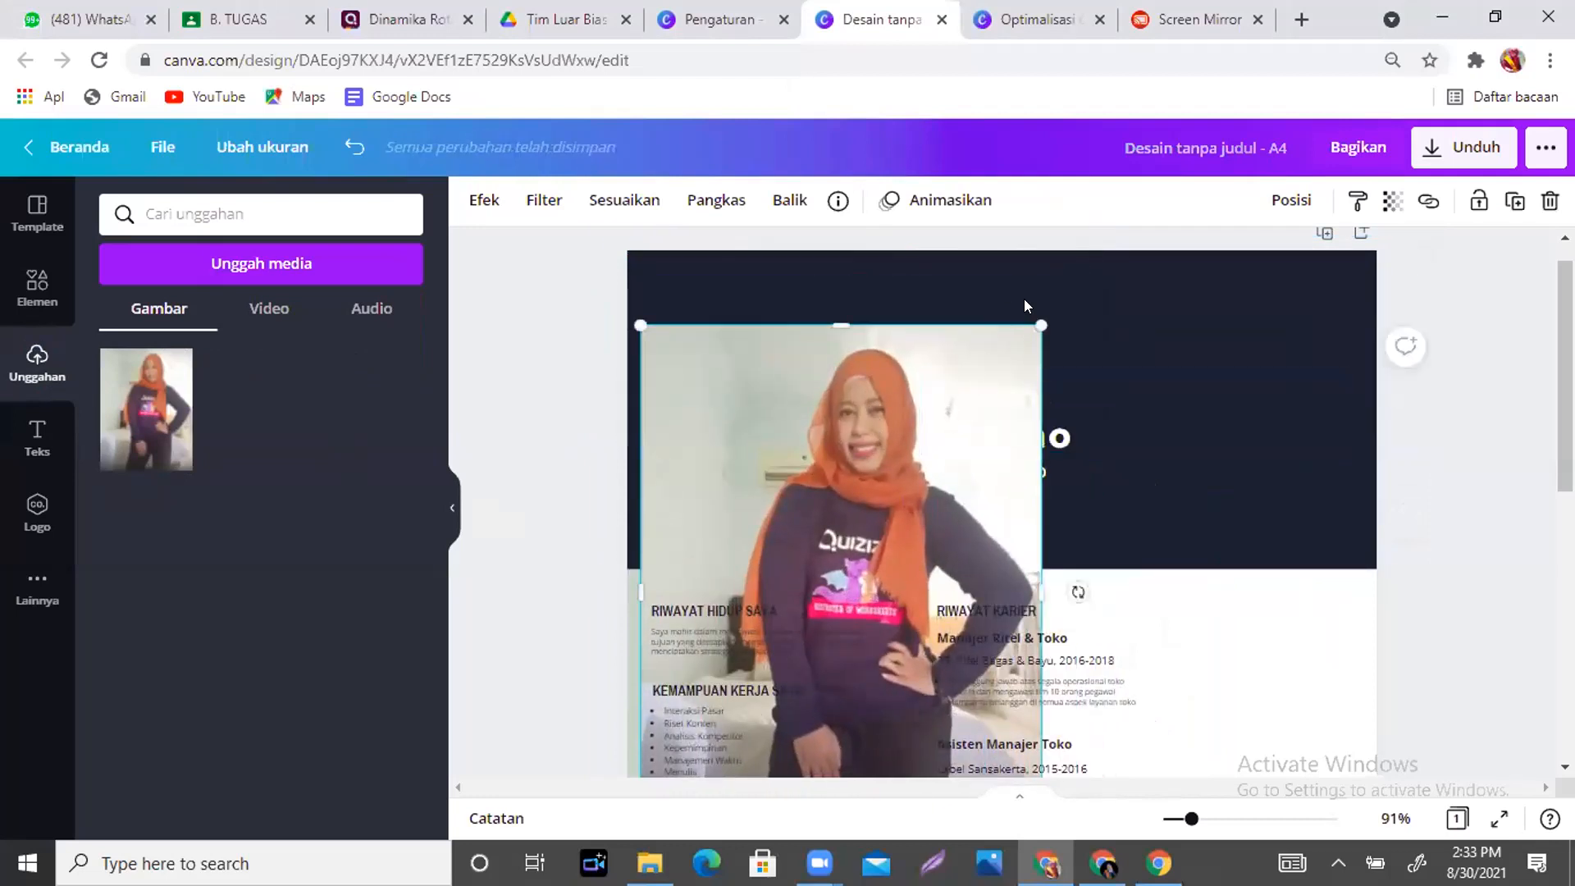
drag(1031, 322, 795, 304)
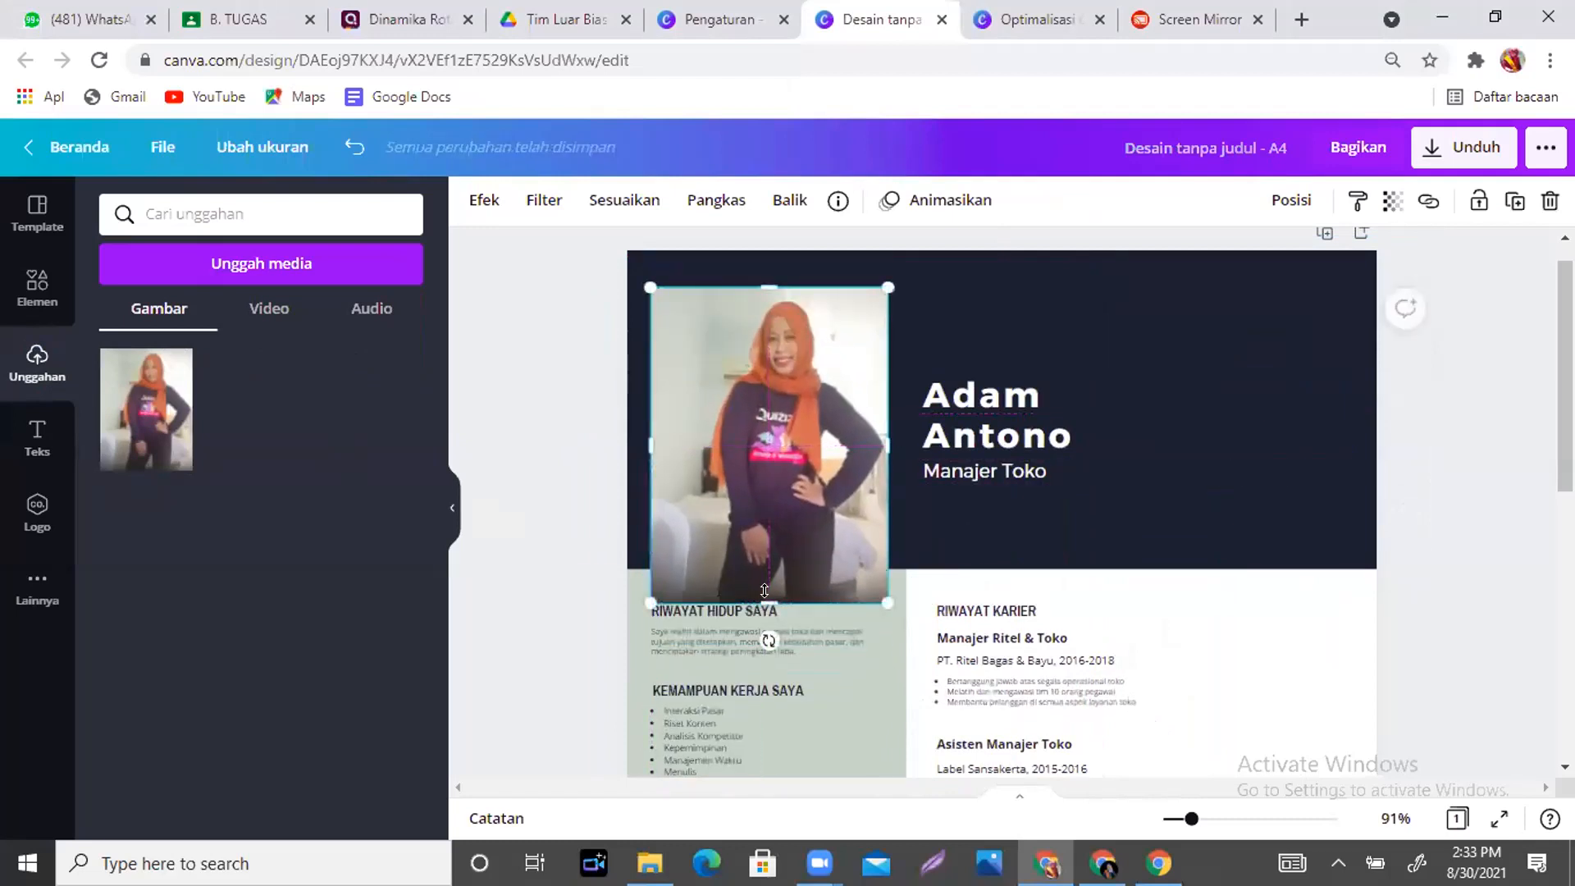
drag(765, 537, 761, 543)
drag(758, 466, 749, 491)
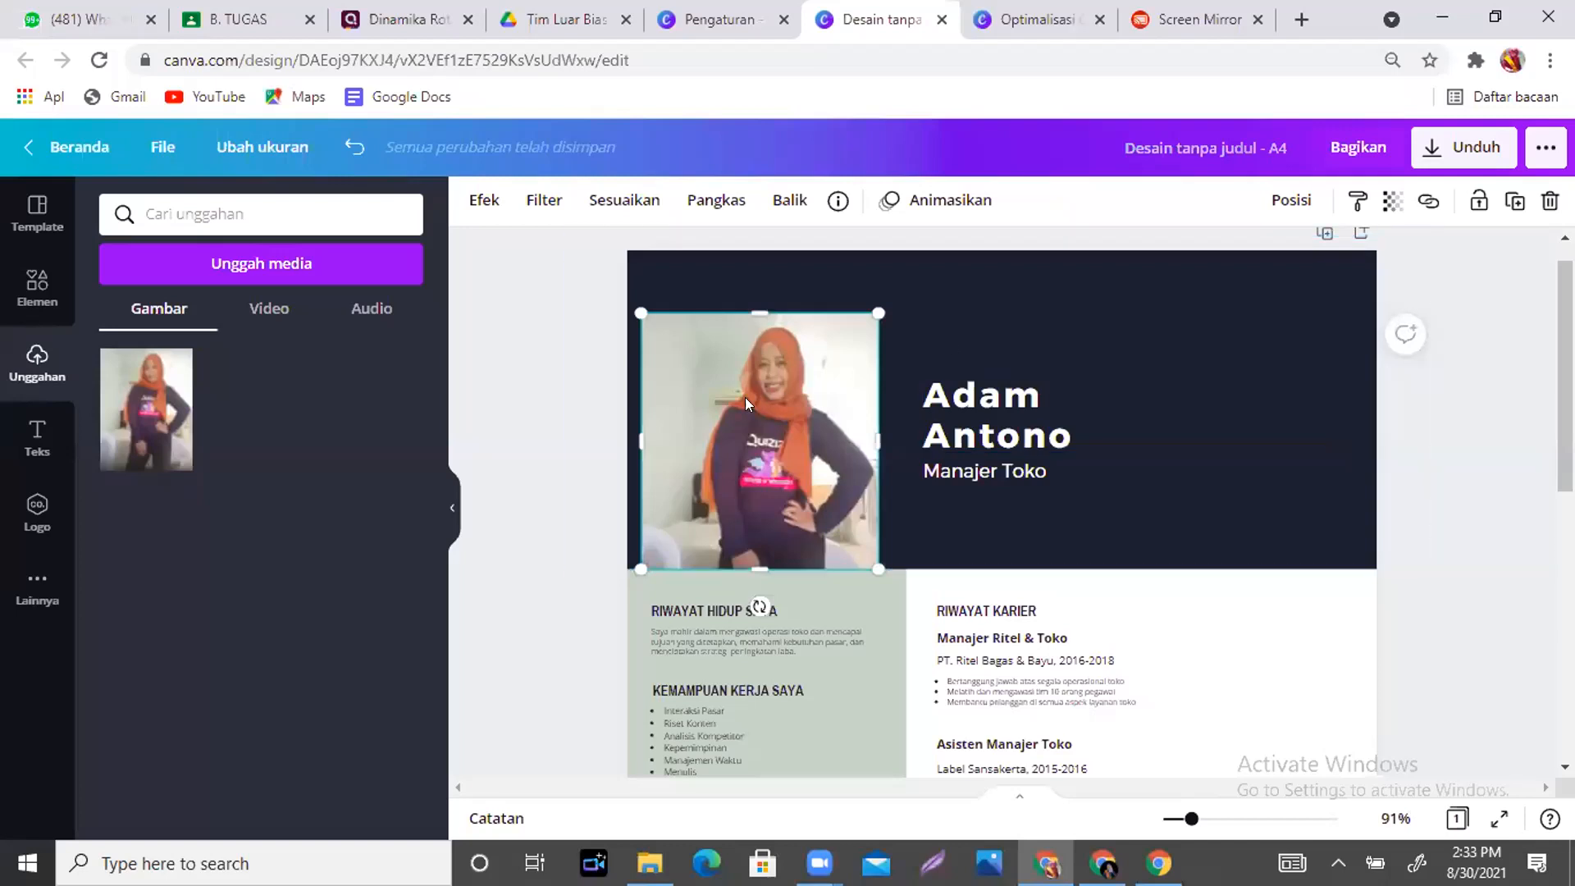
- Move the sample name beside the photo with the Manajer Toko title under it
drag(1015, 359, 996, 331)
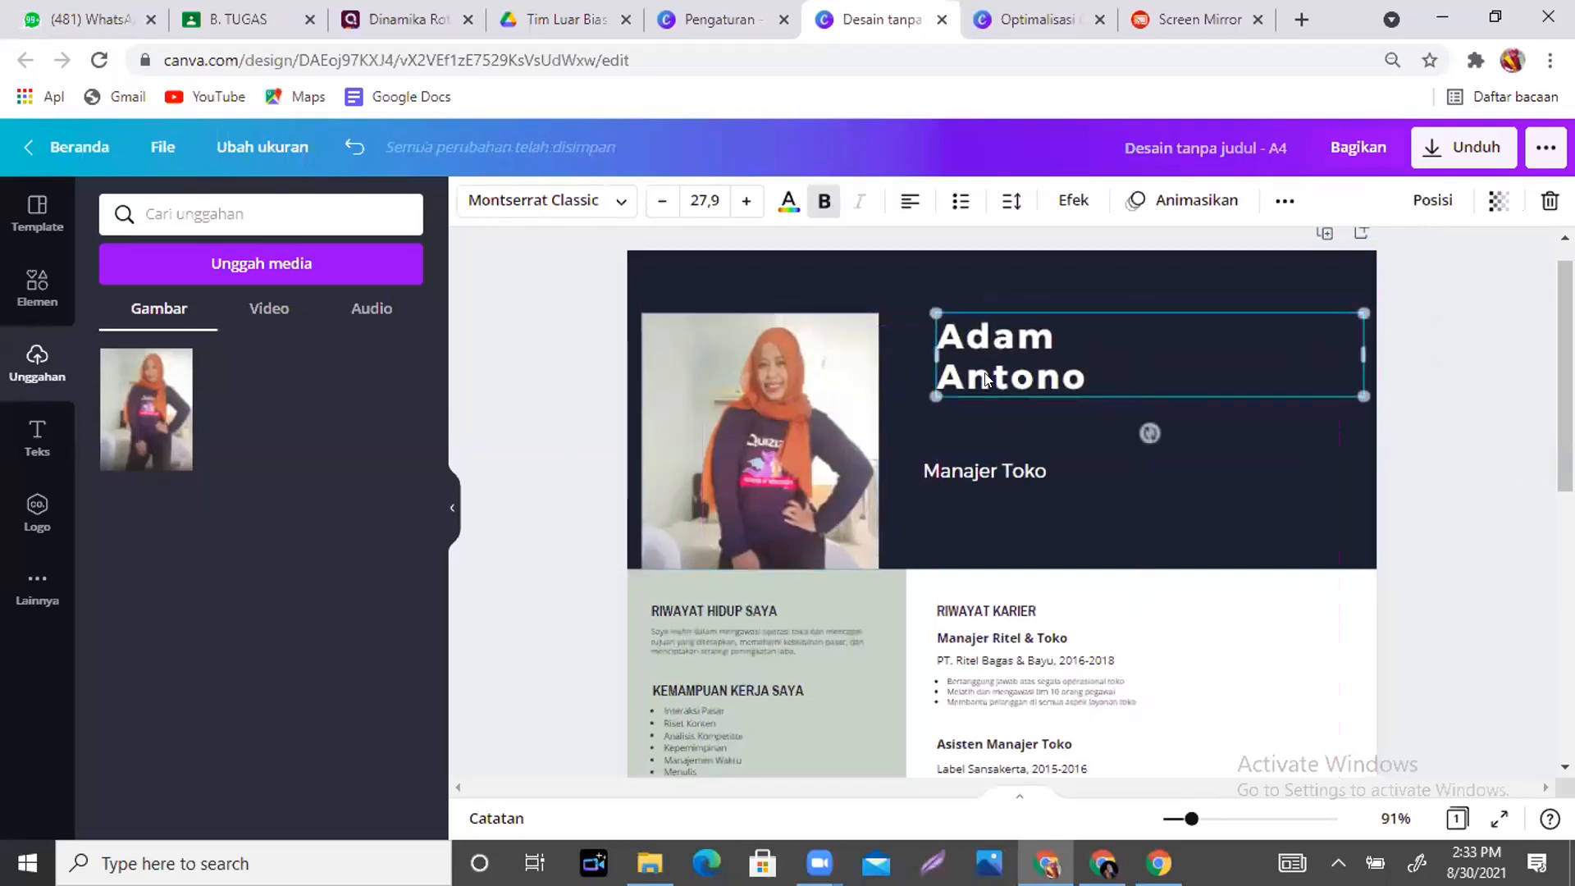
click(988, 457)
drag(988, 458, 1006, 416)
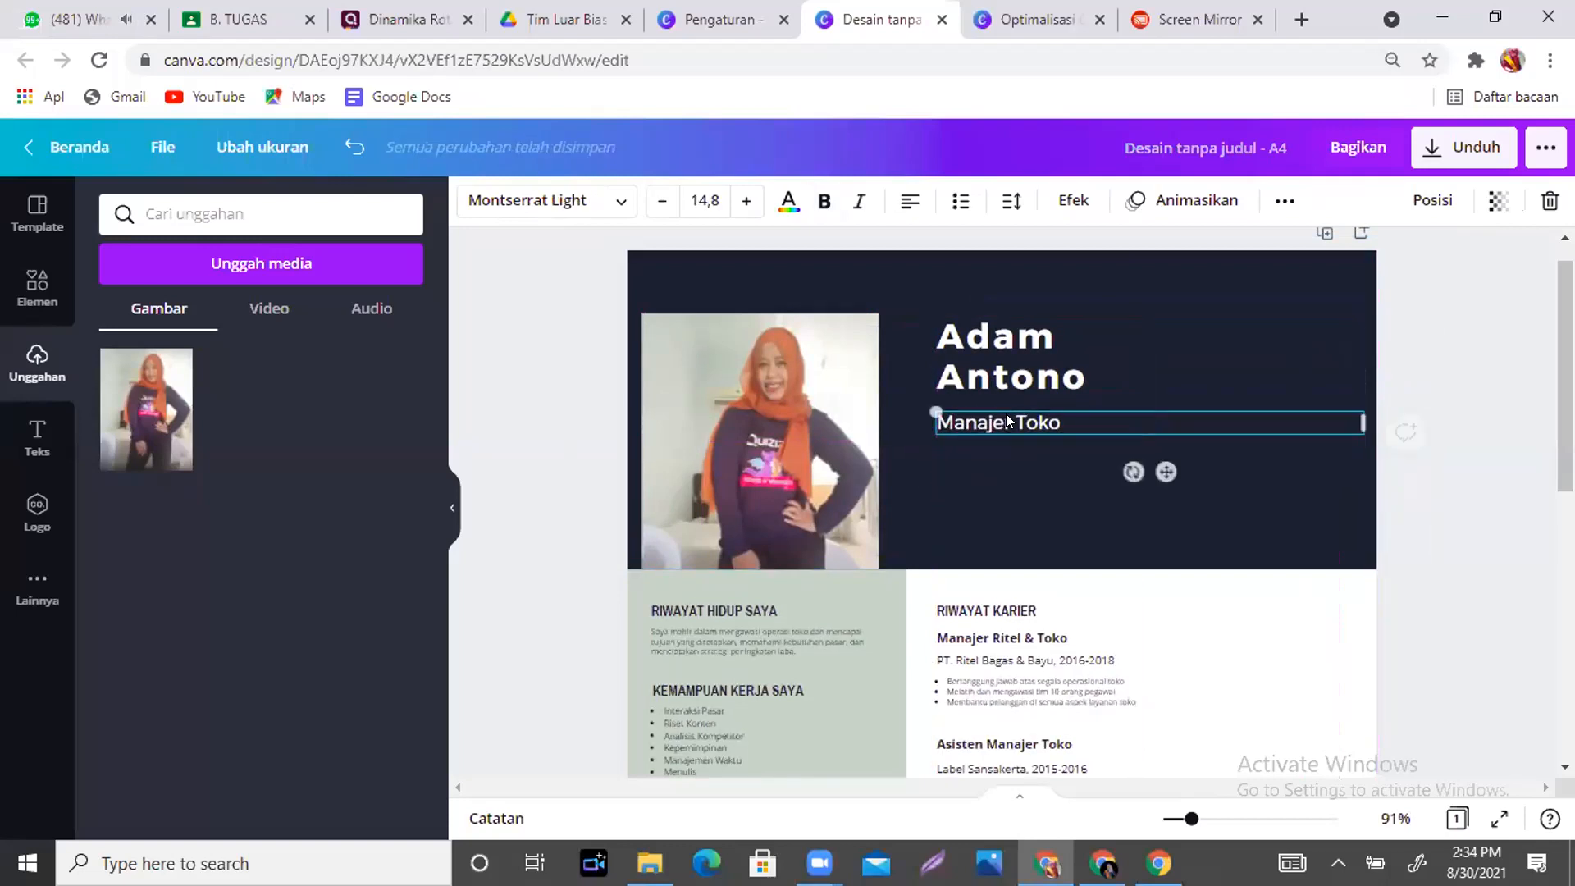
click(816, 364)
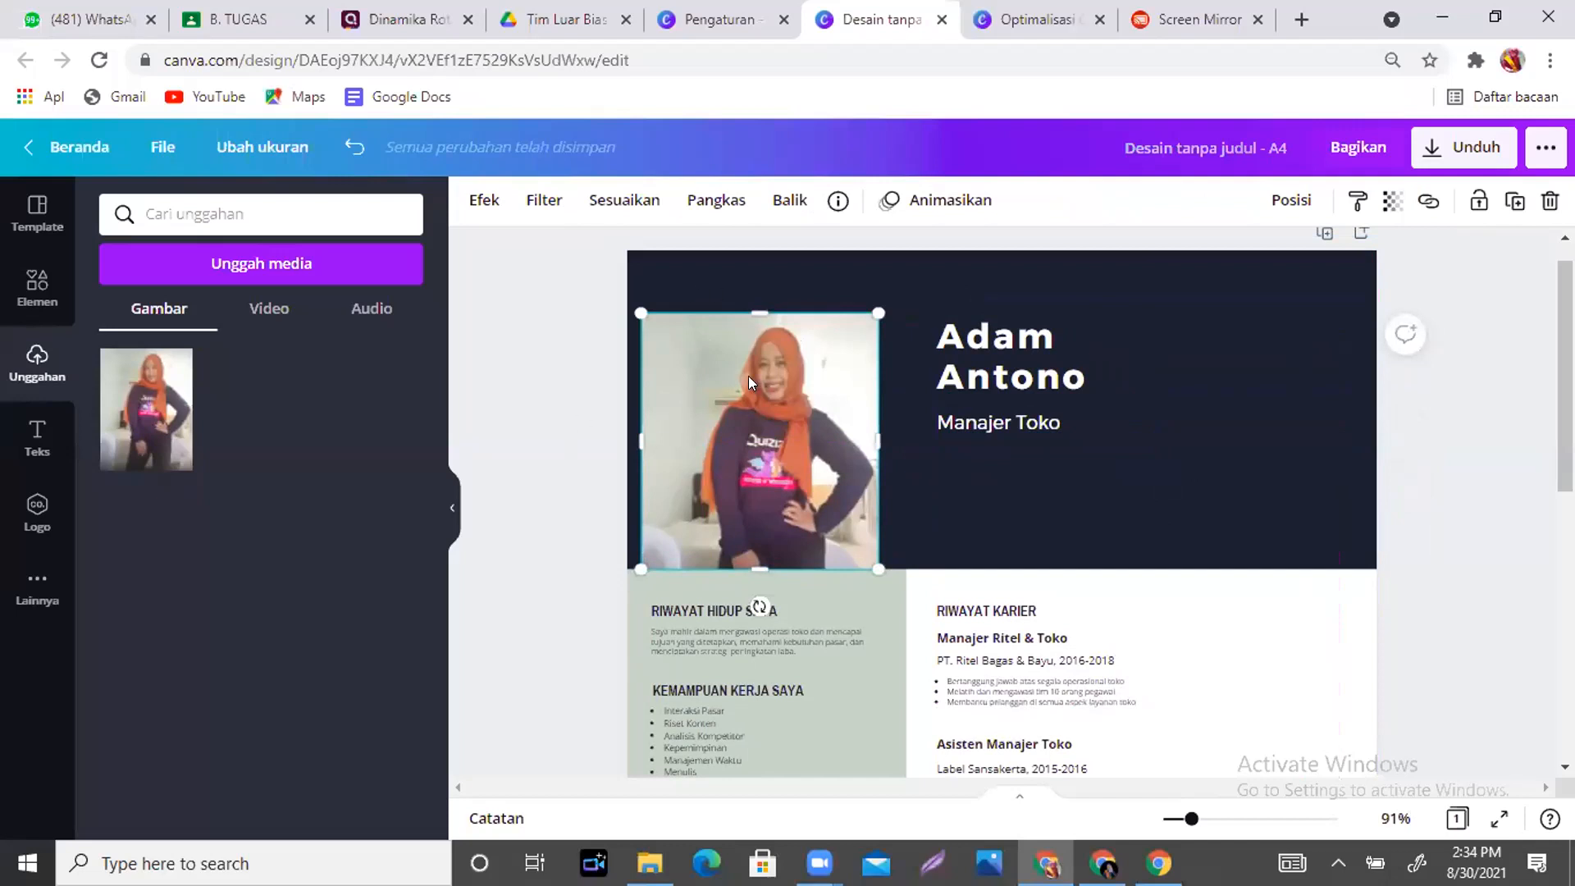
- Remove the photo's background with Penghapus Latar Belakang, then enlarge it and move it left
click(477, 211)
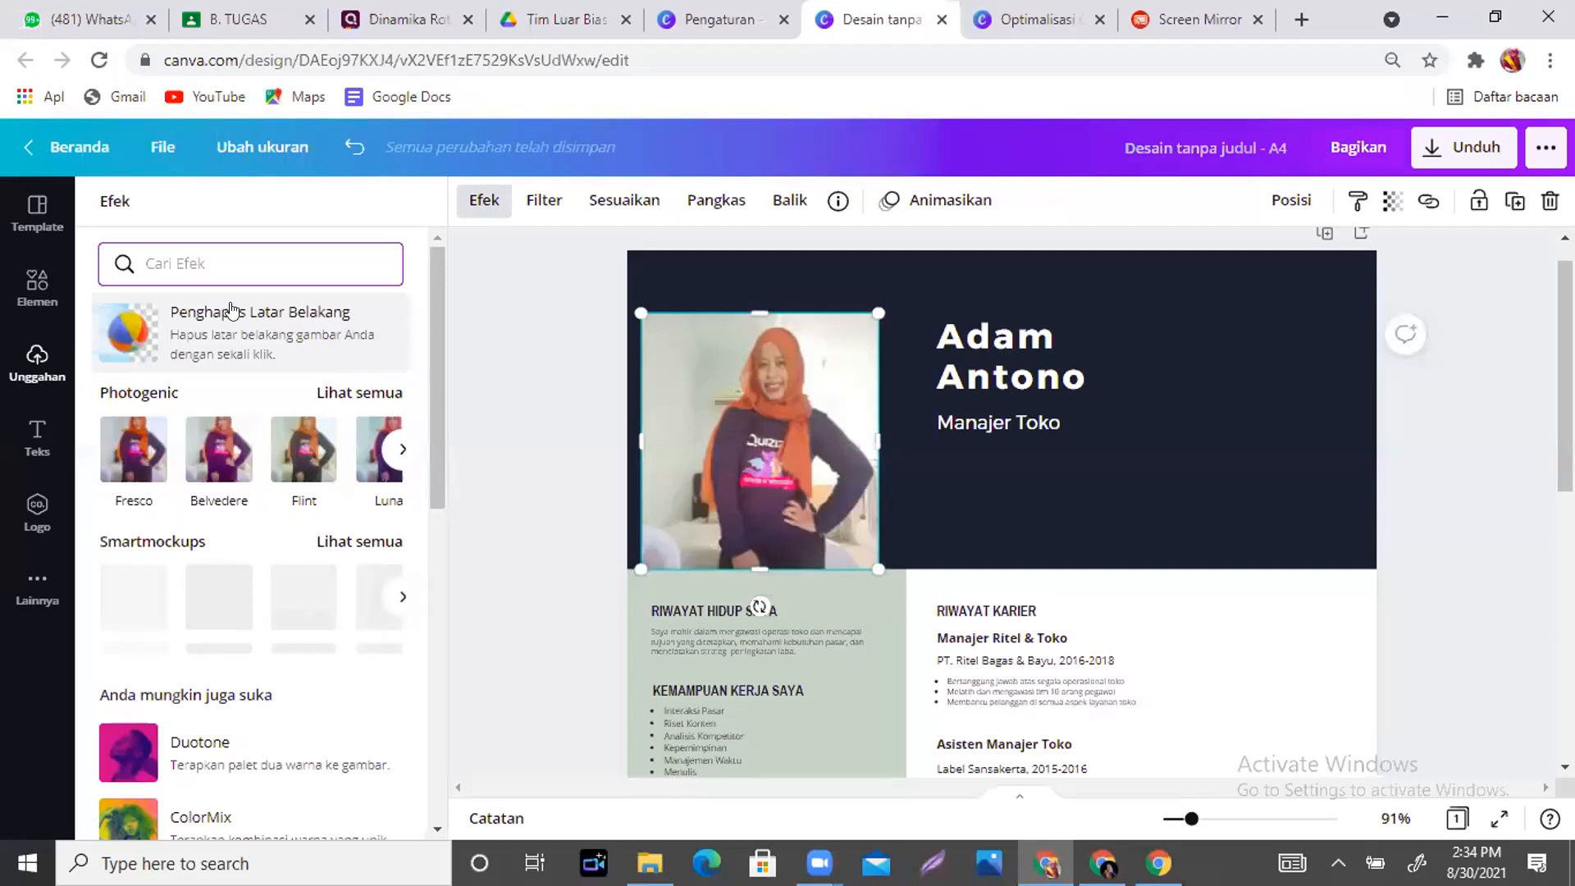
click(259, 344)
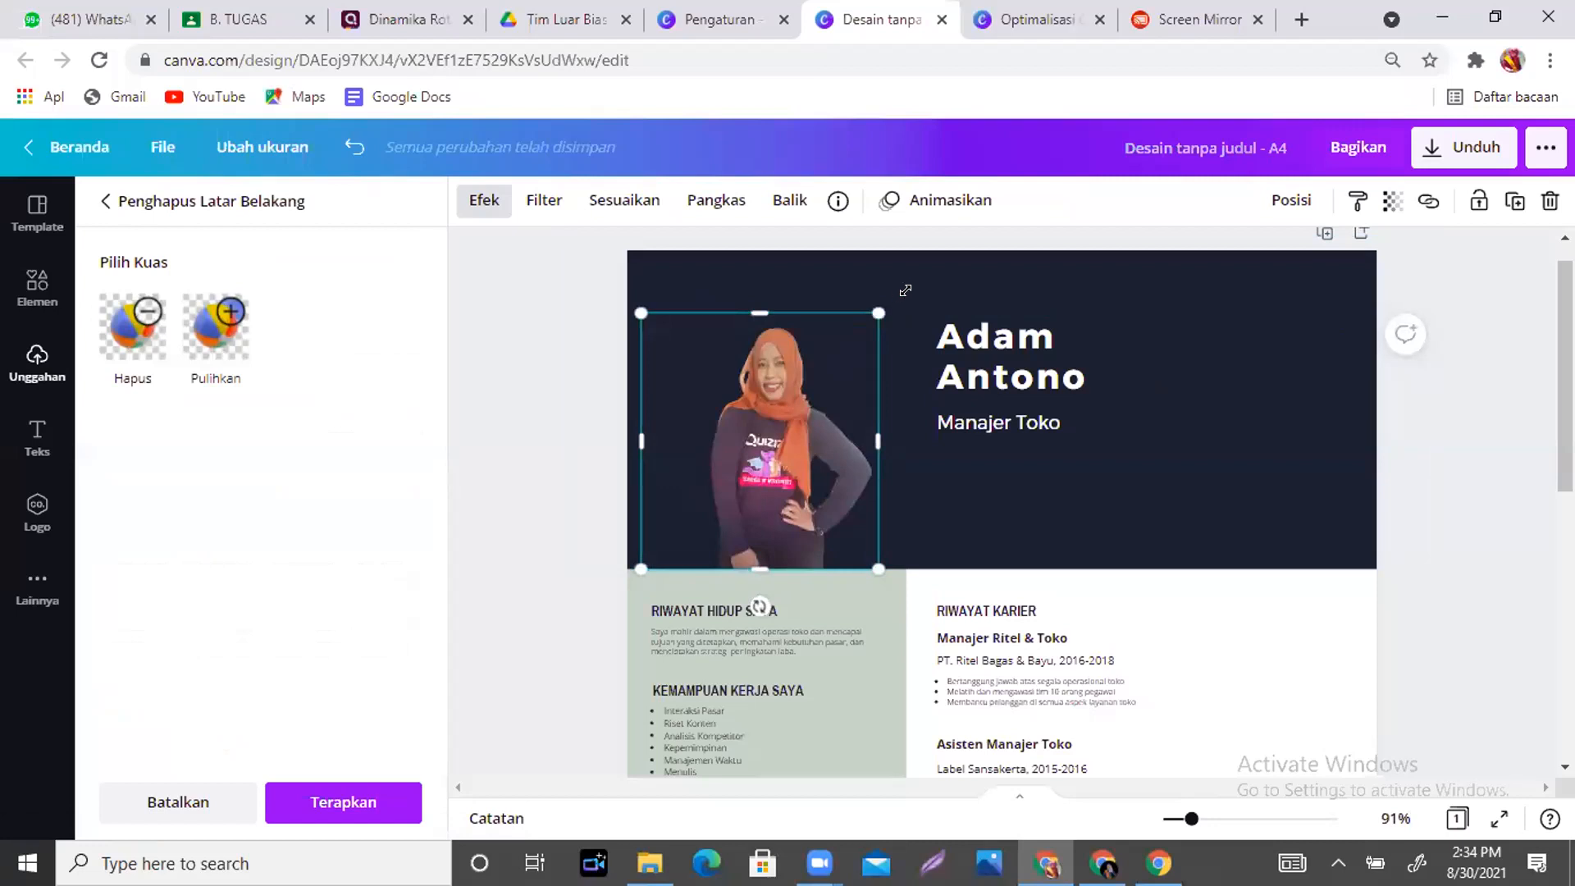
drag(878, 313, 906, 282)
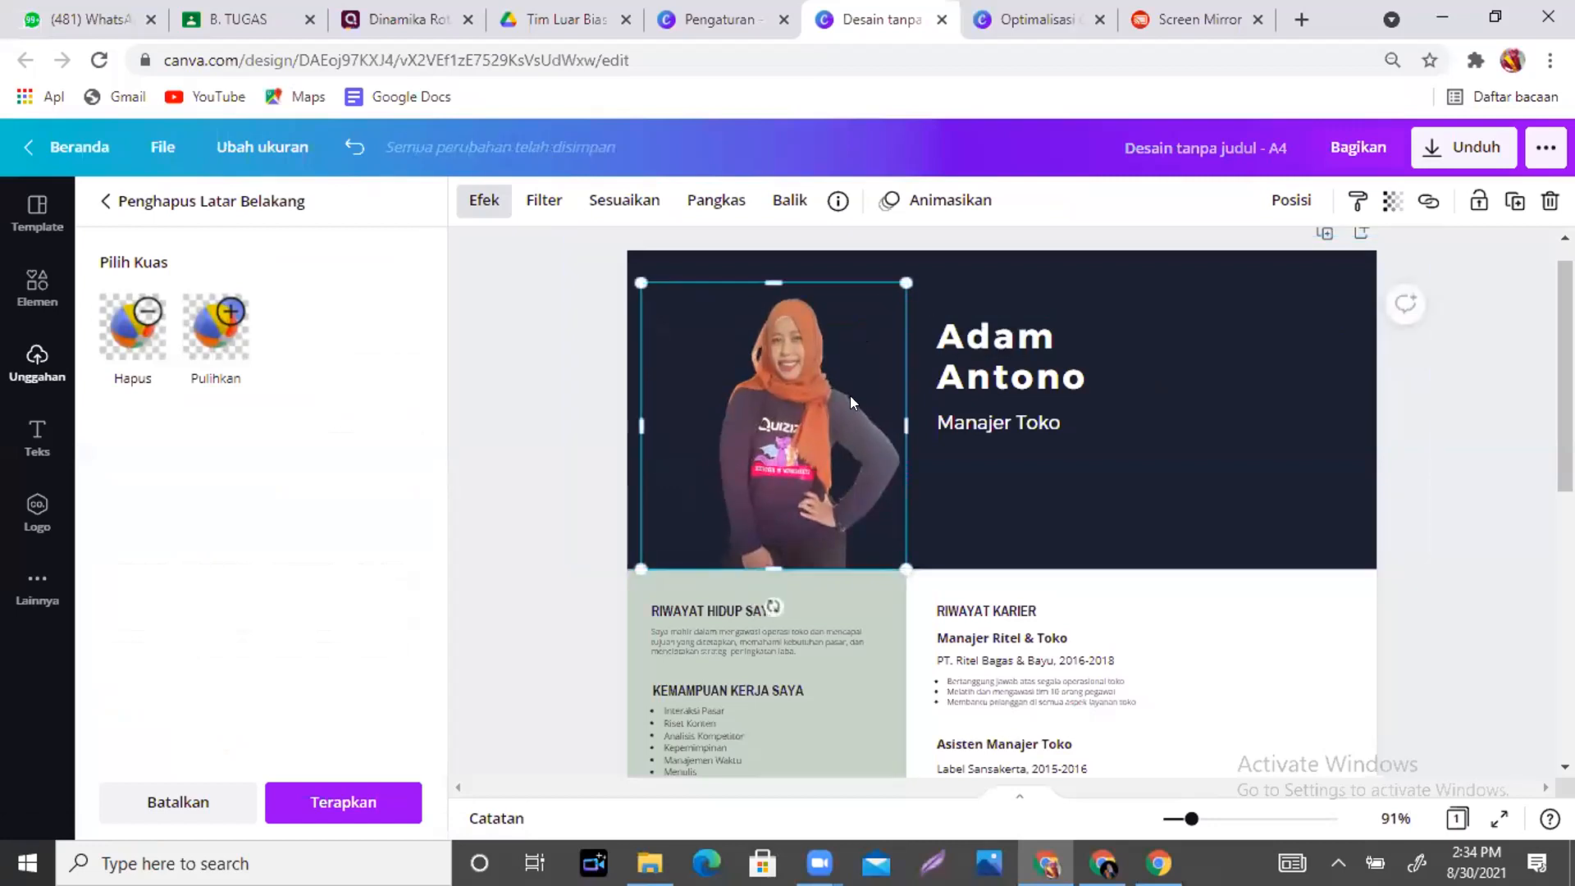
mouse_move(818, 396)
mouse_down()
mouse_move(785, 397)
mouse_move(797, 403)
mouse_up()
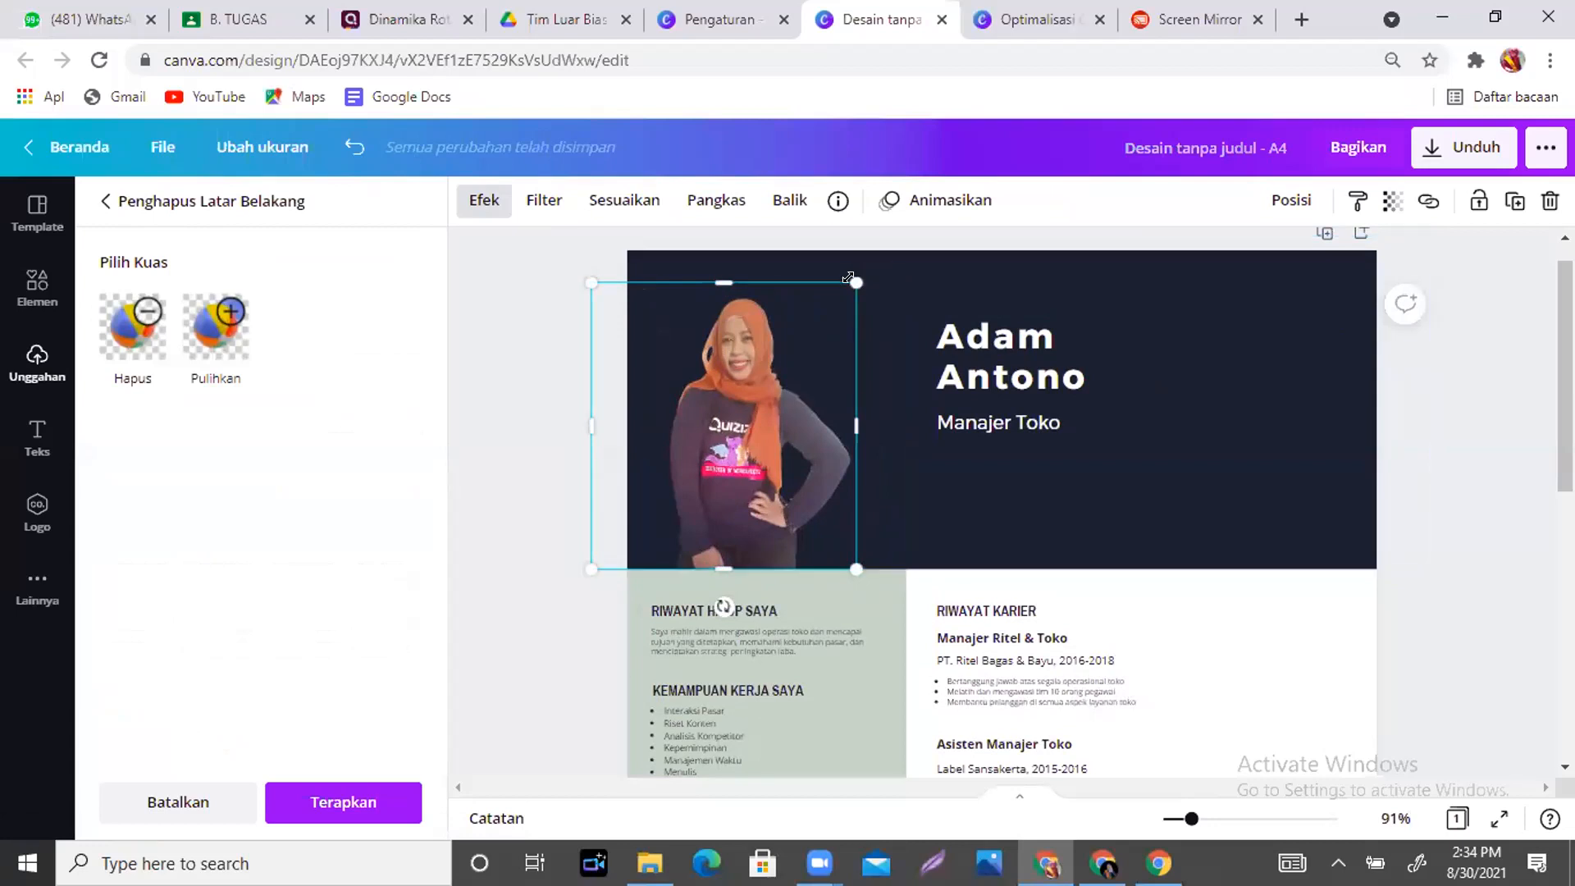
drag(857, 275, 887, 250)
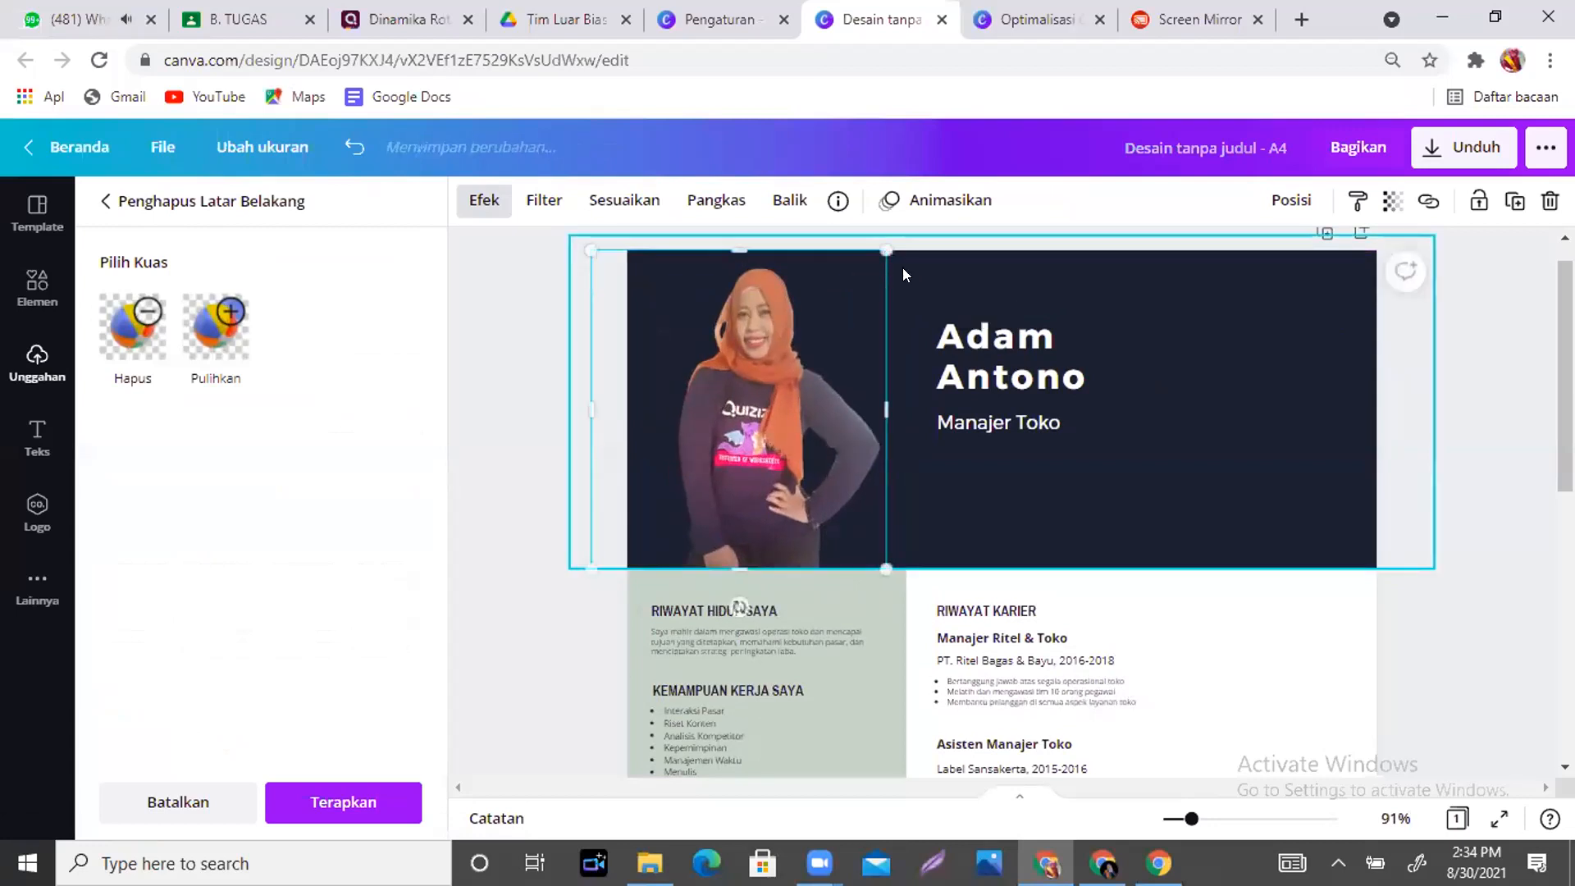
- Shift the sample name and Manajer Toko title right and shrink the photo slightly
click(1215, 408)
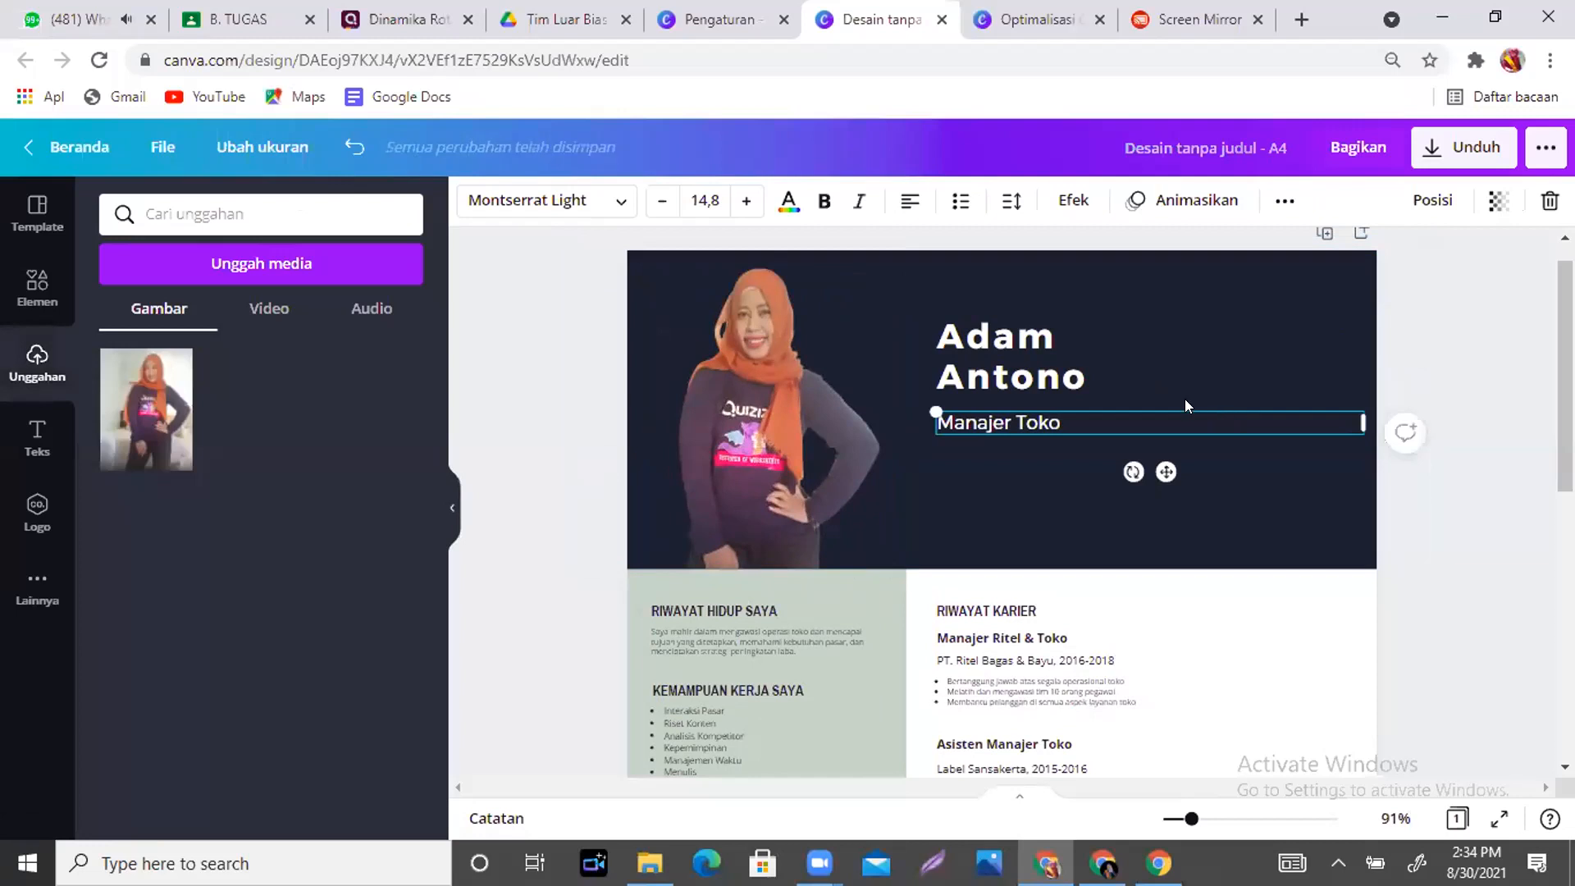
drag(1057, 349, 1176, 338)
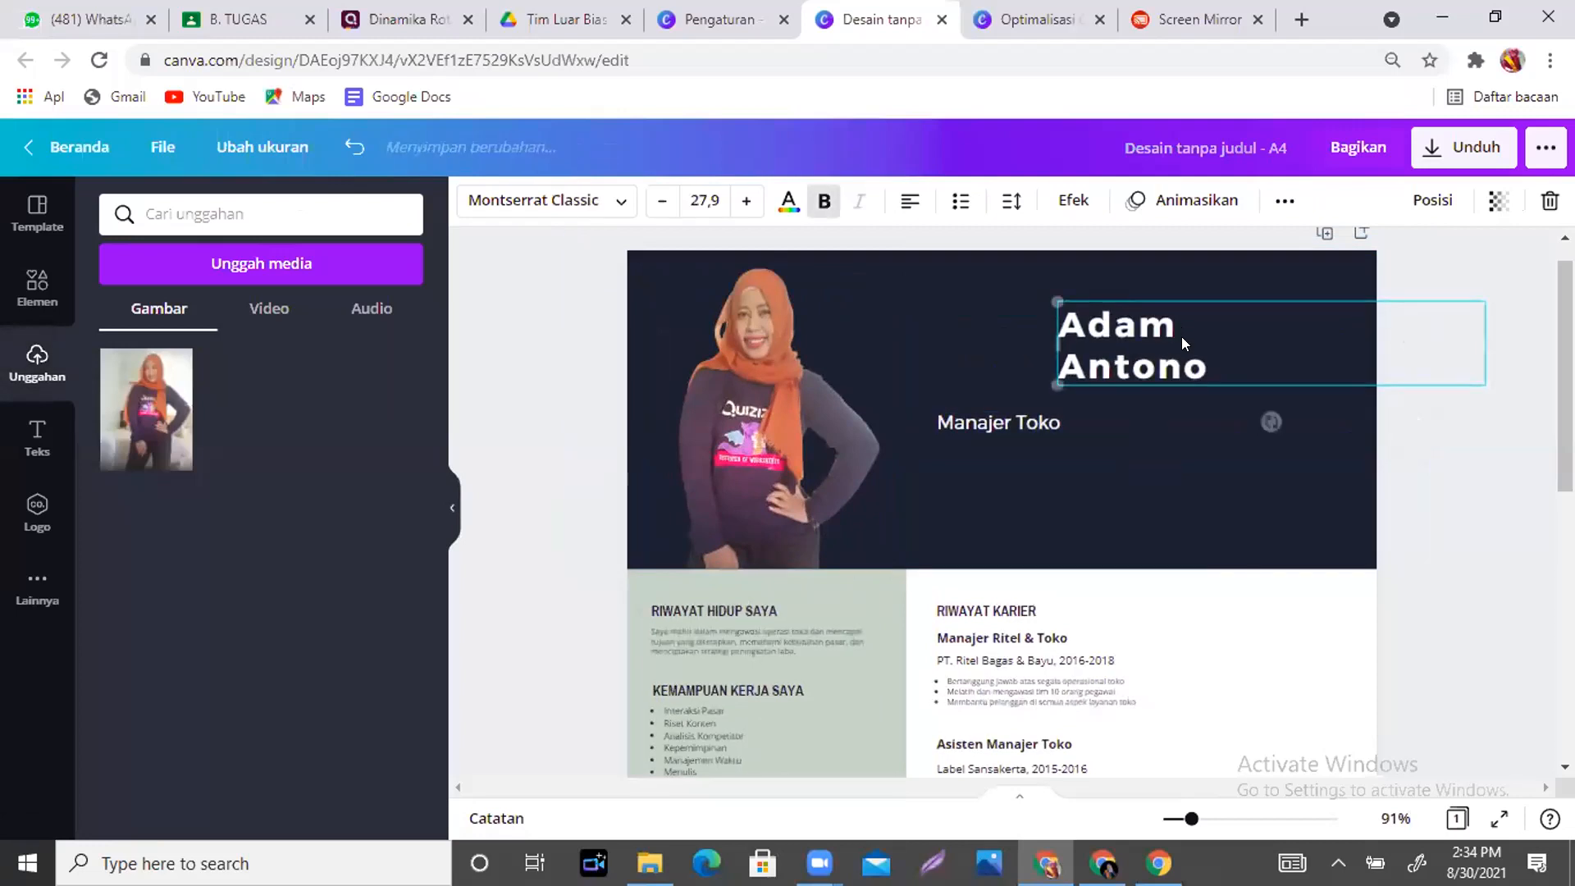
drag(1003, 422, 1120, 414)
click(833, 416)
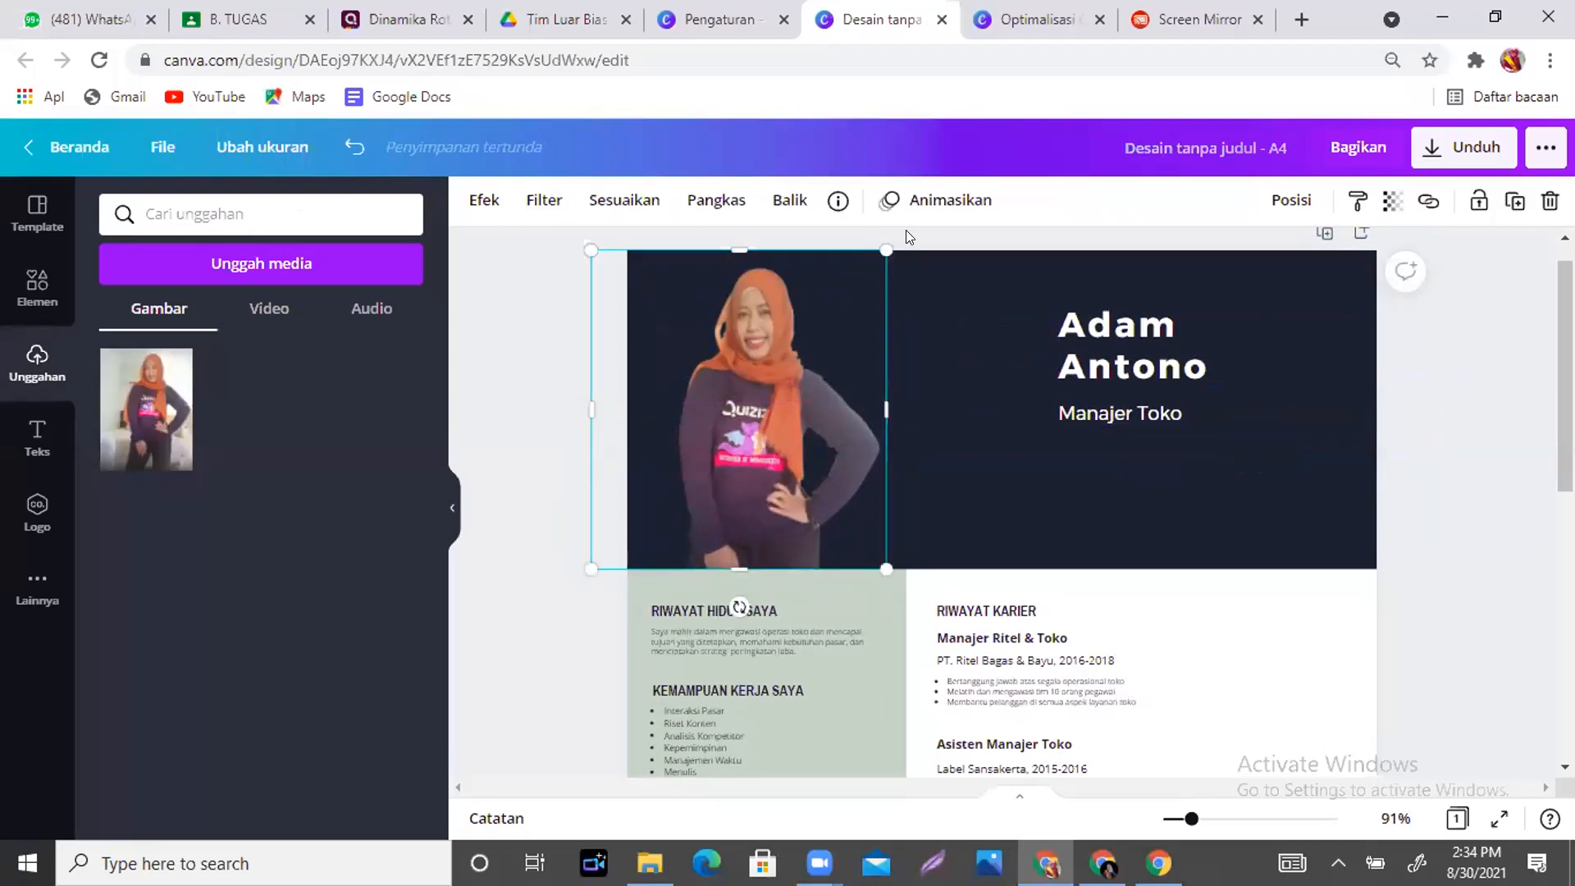
drag(882, 242, 826, 292)
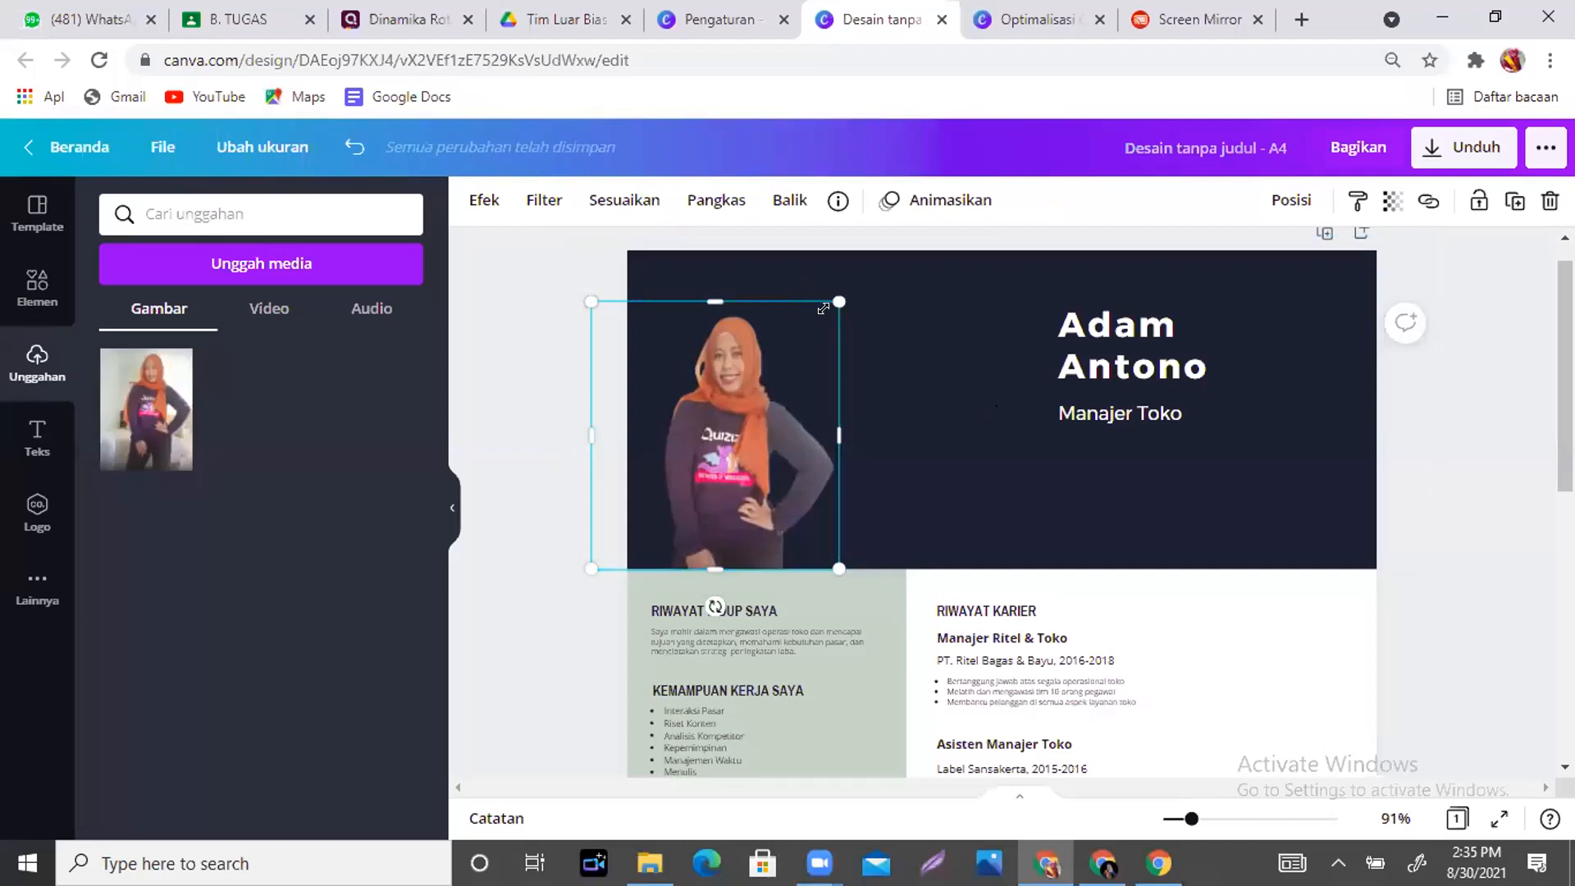
- Upload the certificate image from the computer and shrink the header photo slightly
click(987, 405)
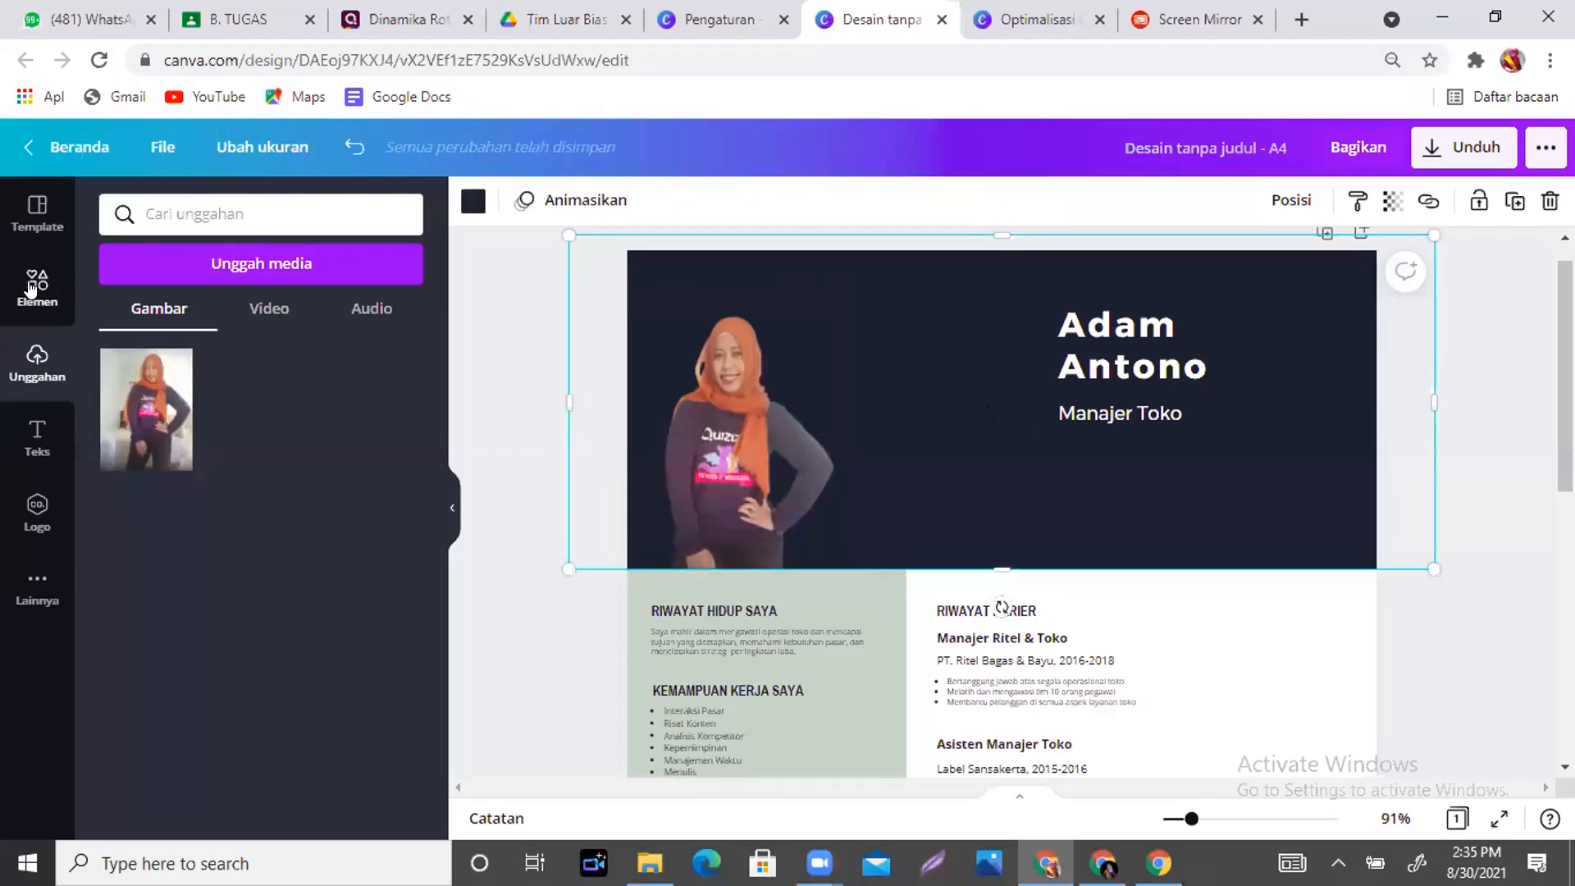
click(242, 261)
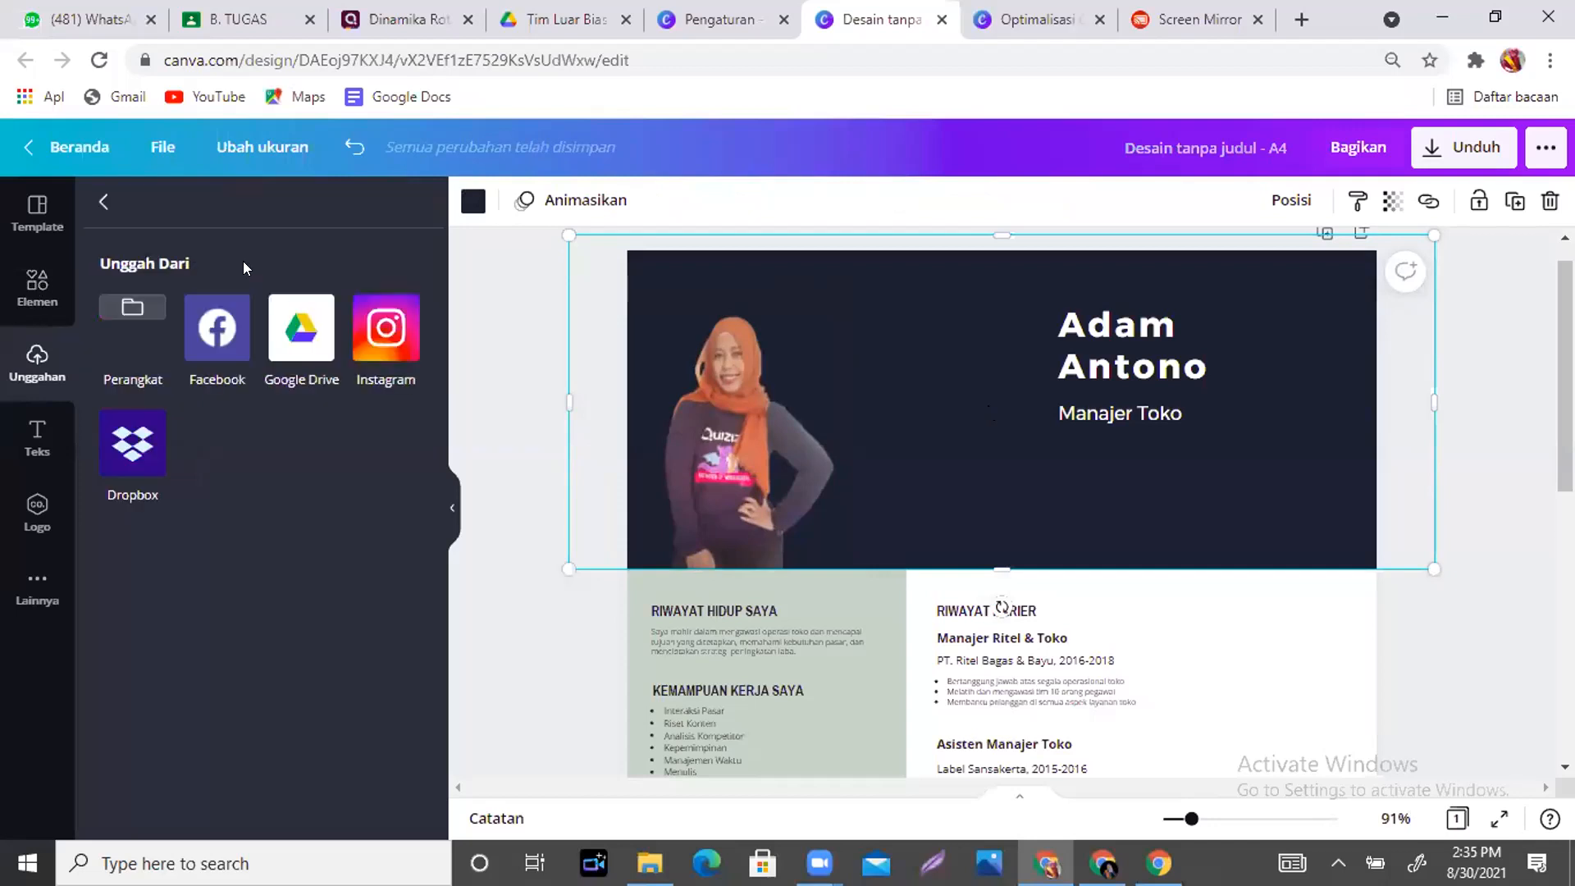
click(133, 307)
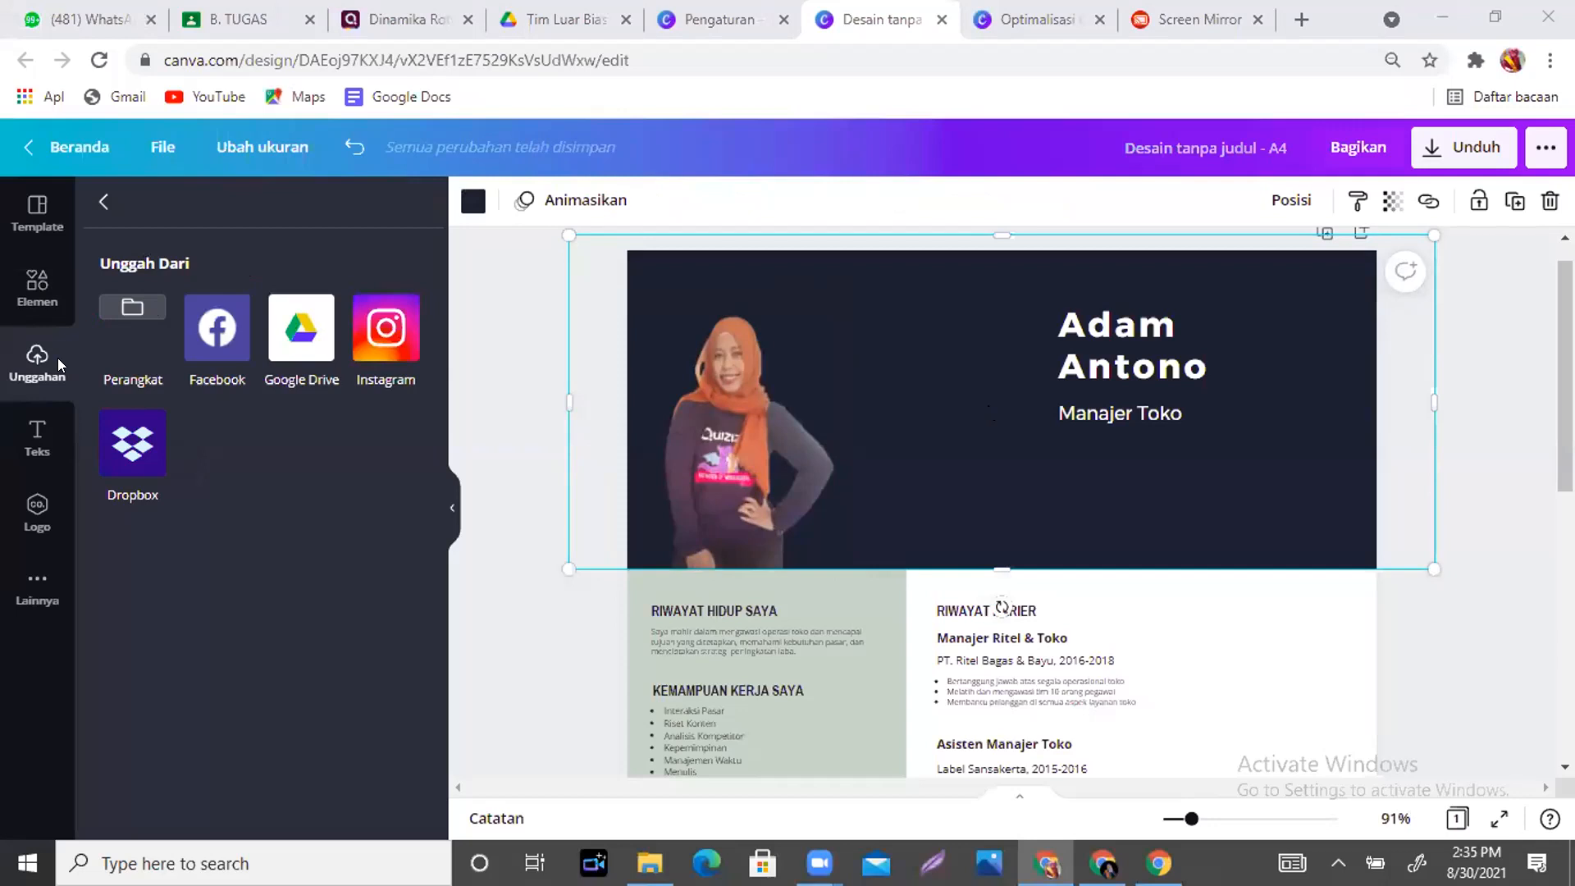
drag(756, 139, 758, 301)
scroll(758, 301, down, 5)
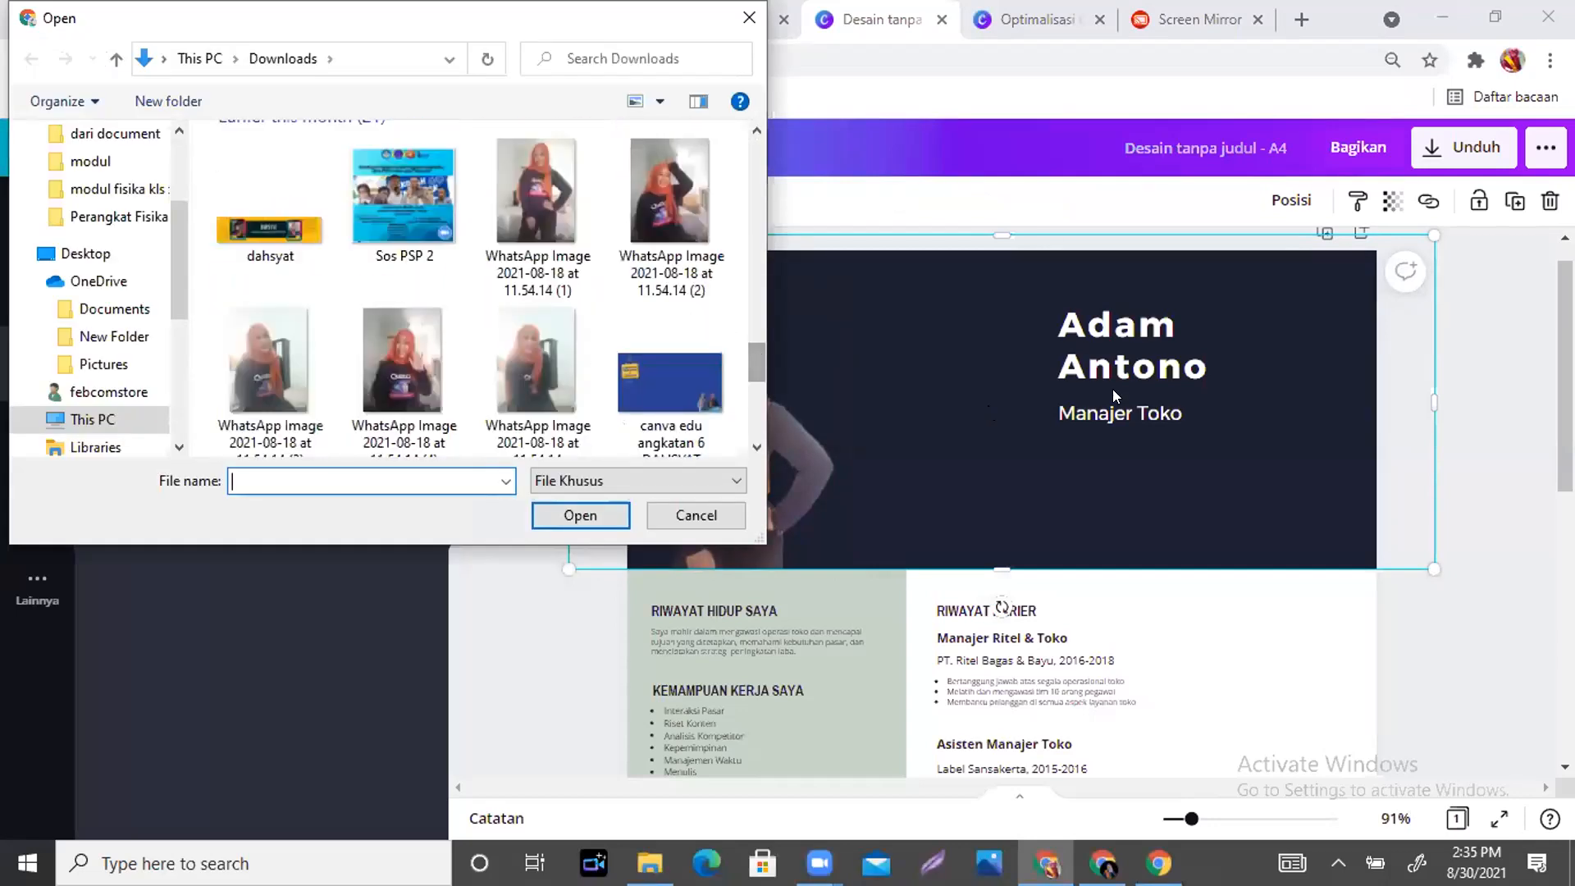
scroll(754, 351, down, 5)
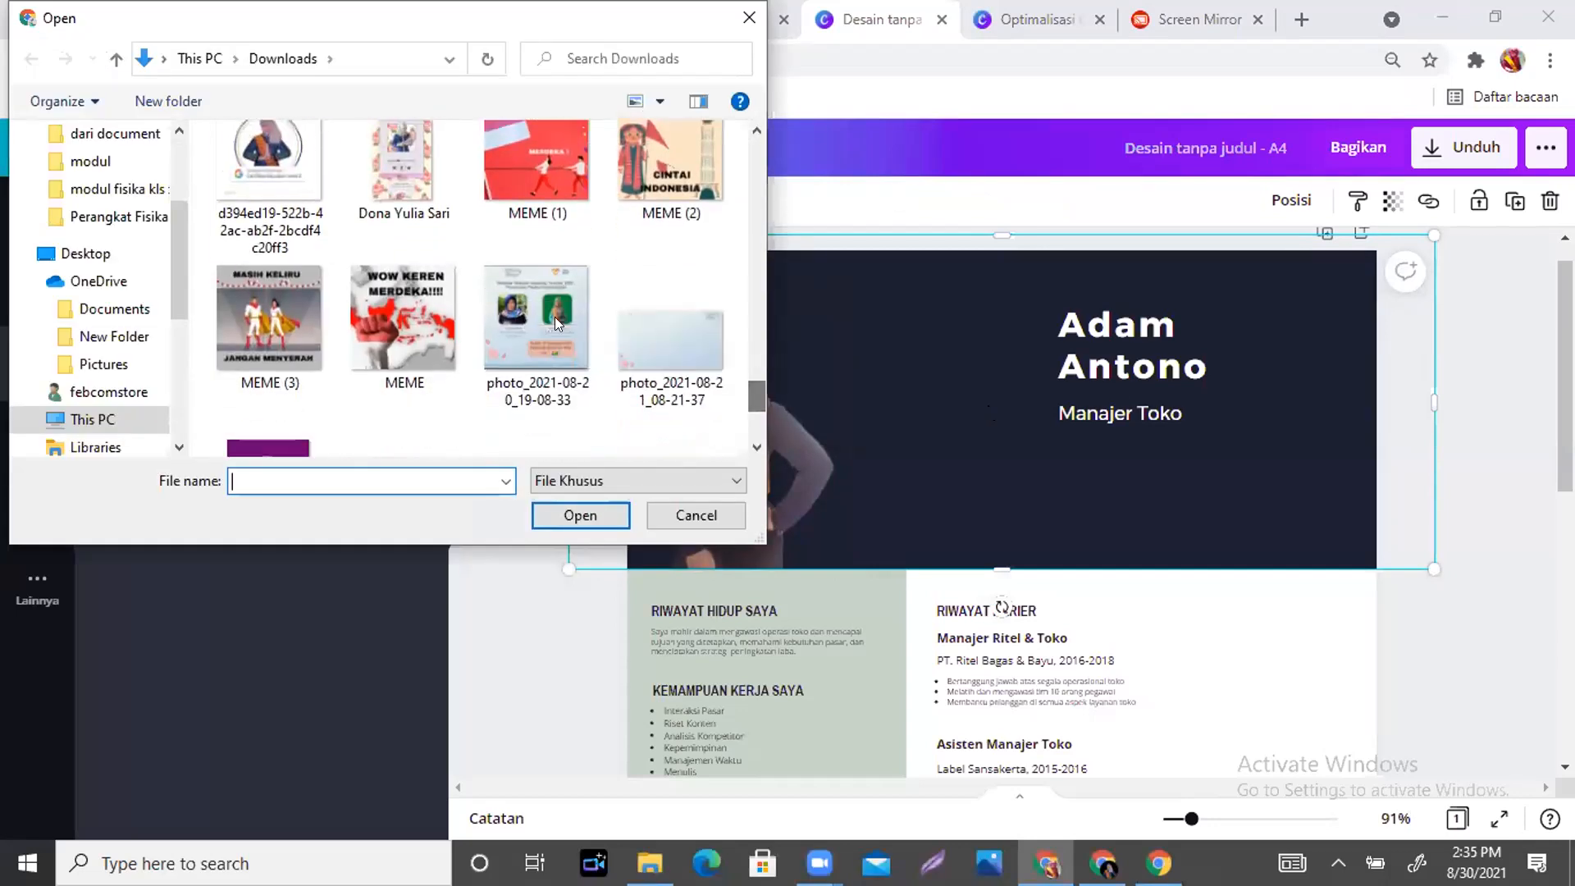
click(245, 159)
click(583, 527)
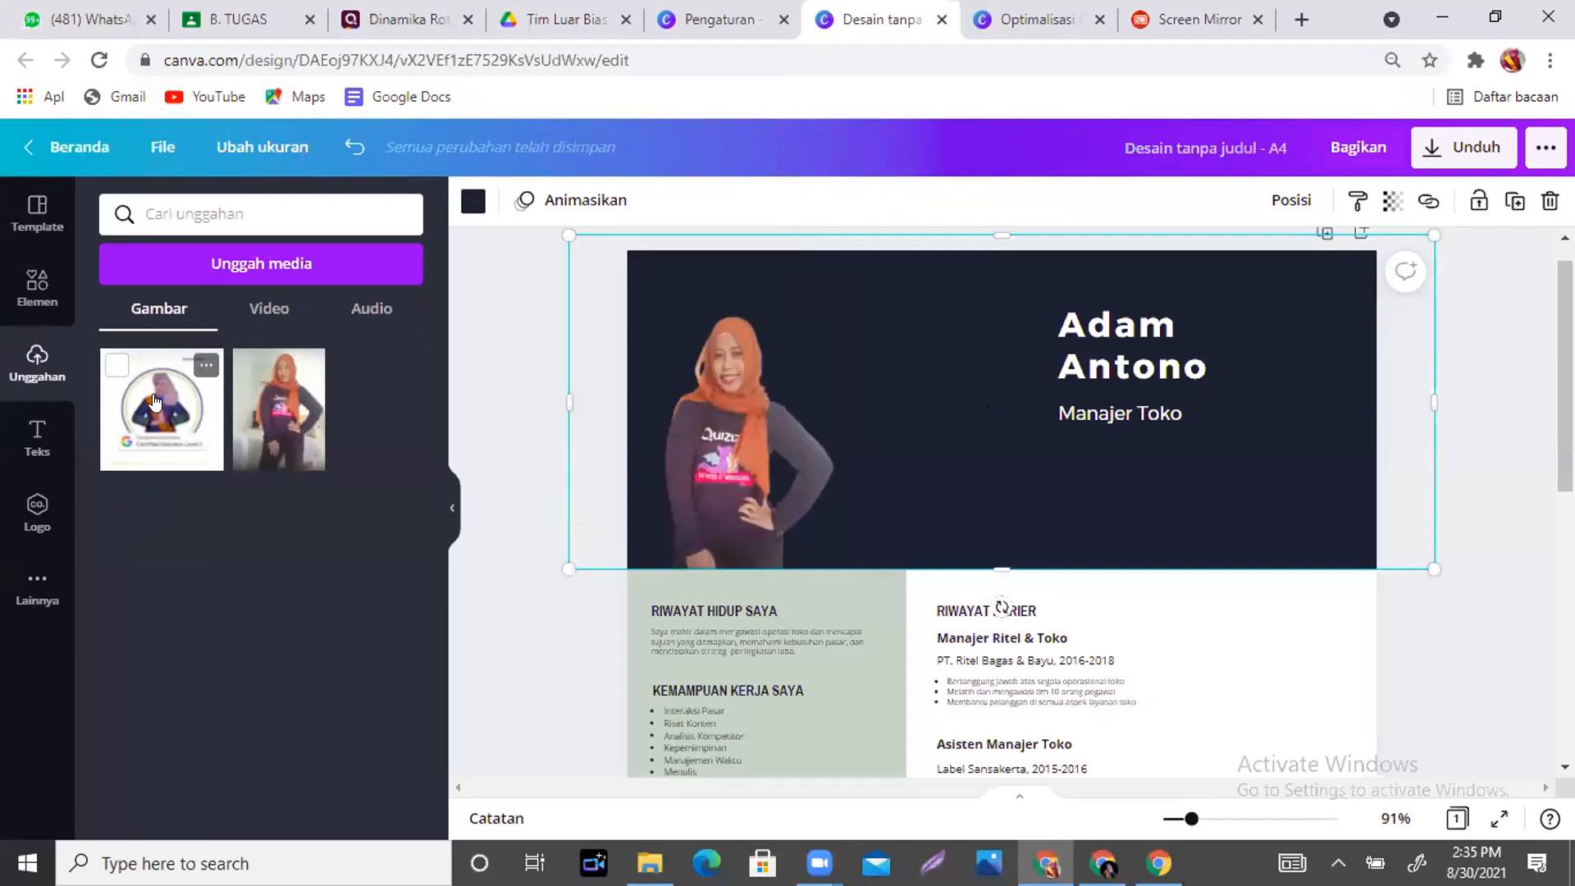
click(720, 390)
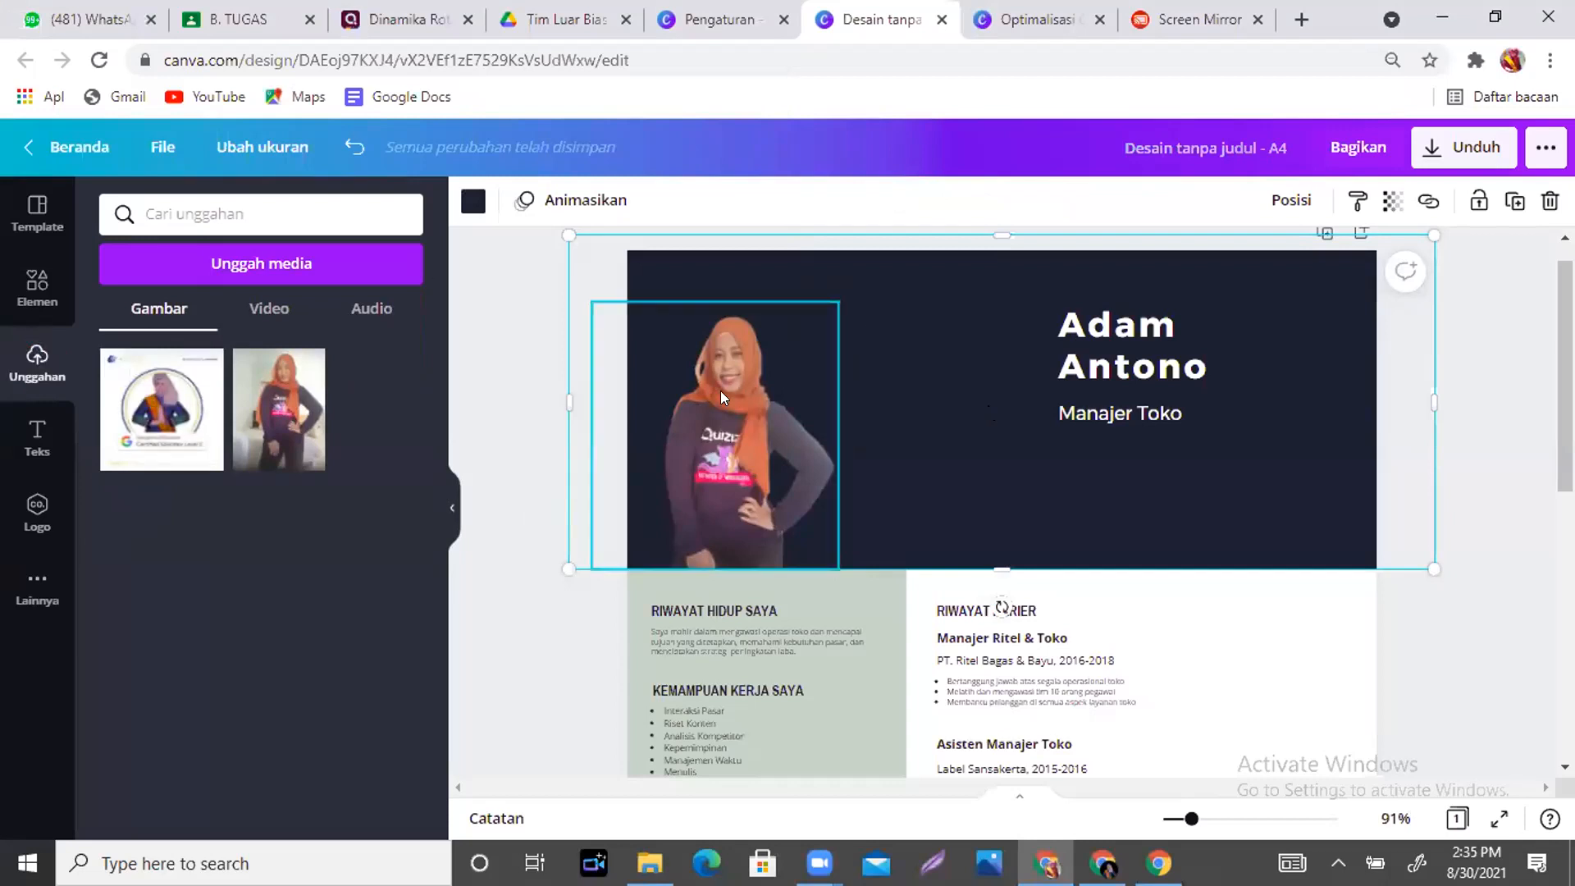
drag(811, 332, 817, 328)
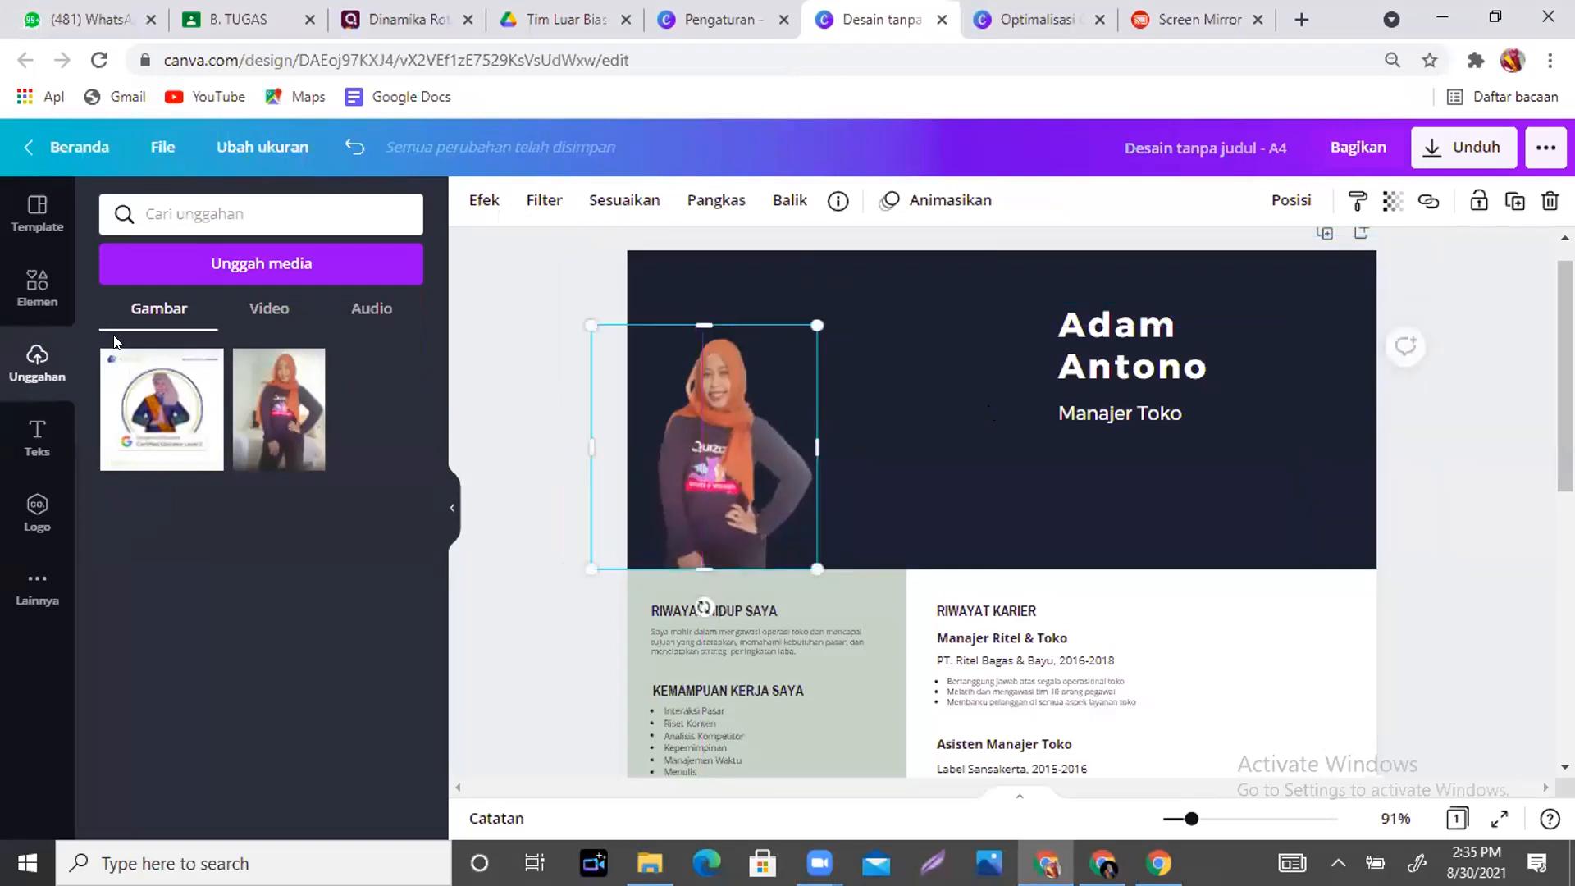
- Search the elements for 'Bingkai' and add the book-shaped frame to the page
click(35, 304)
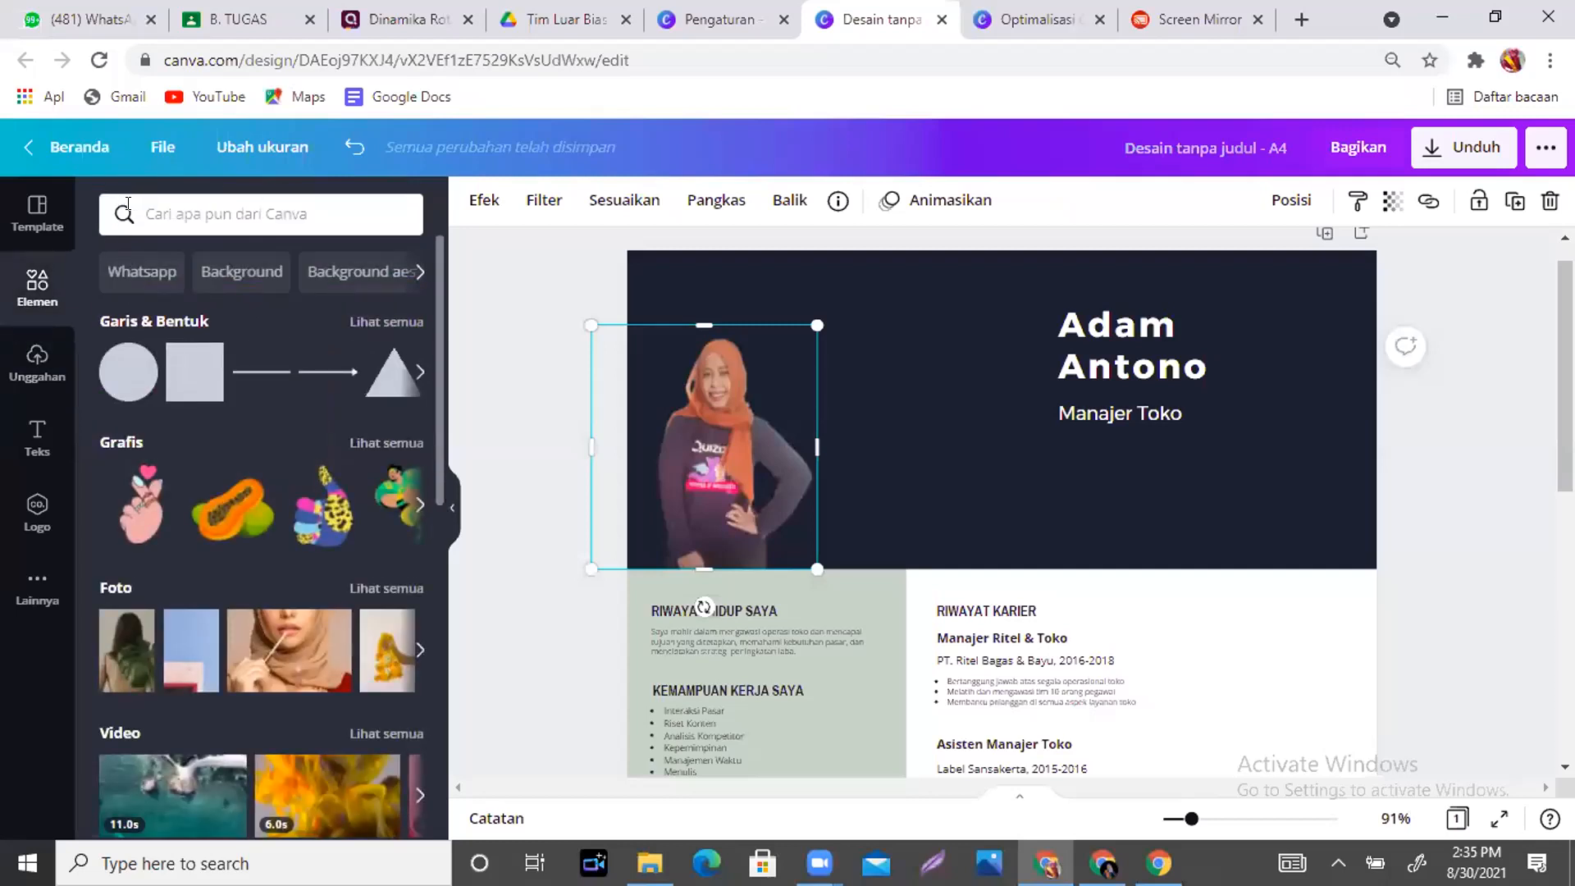
click(182, 210)
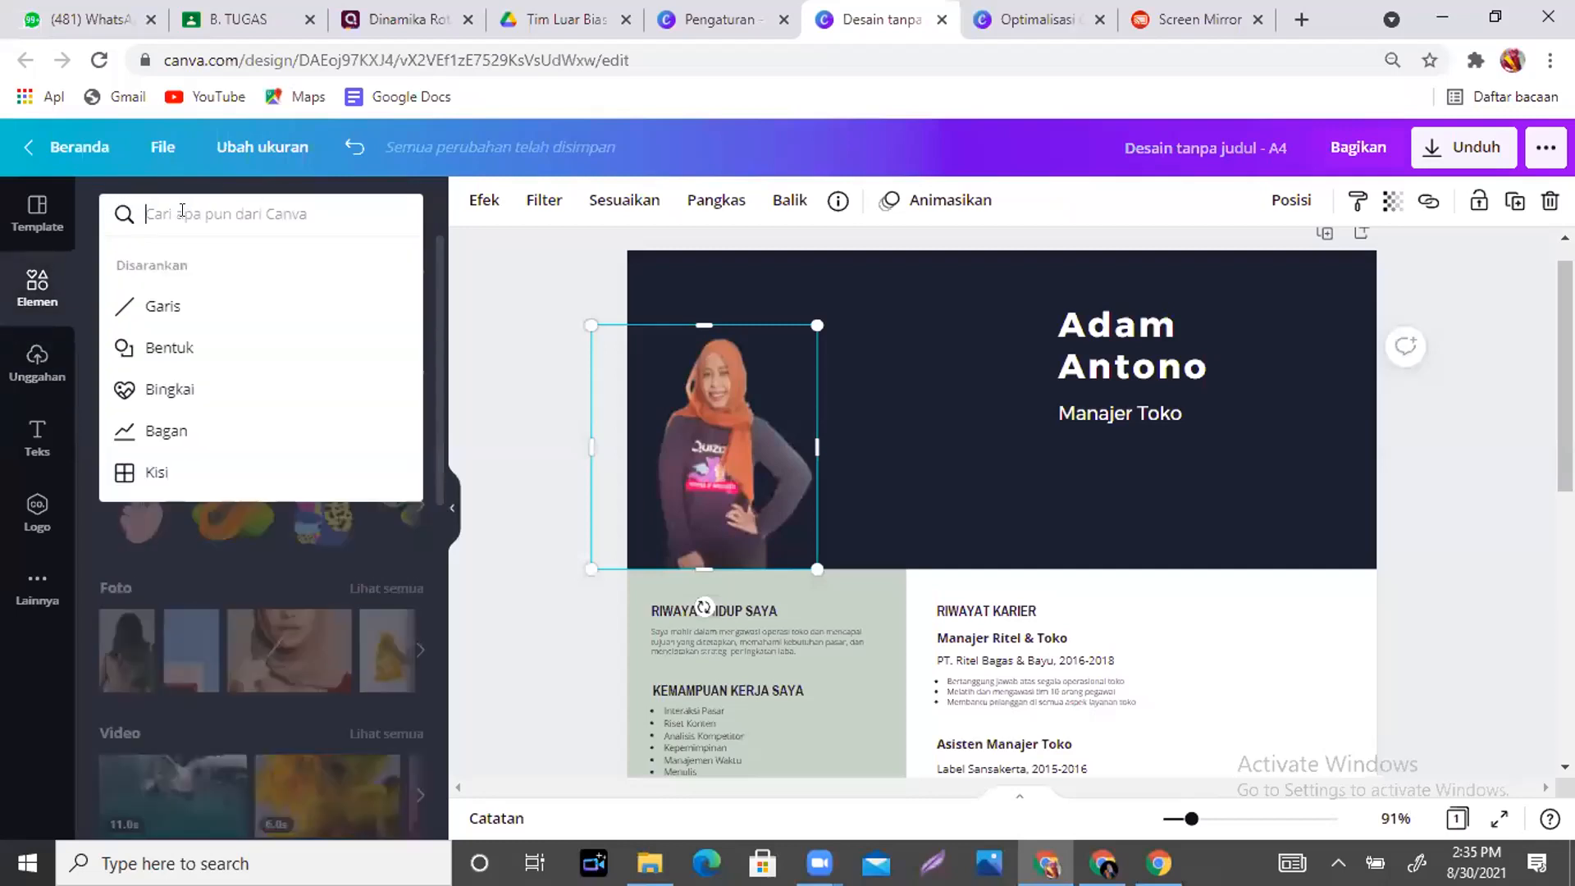
click(174, 393)
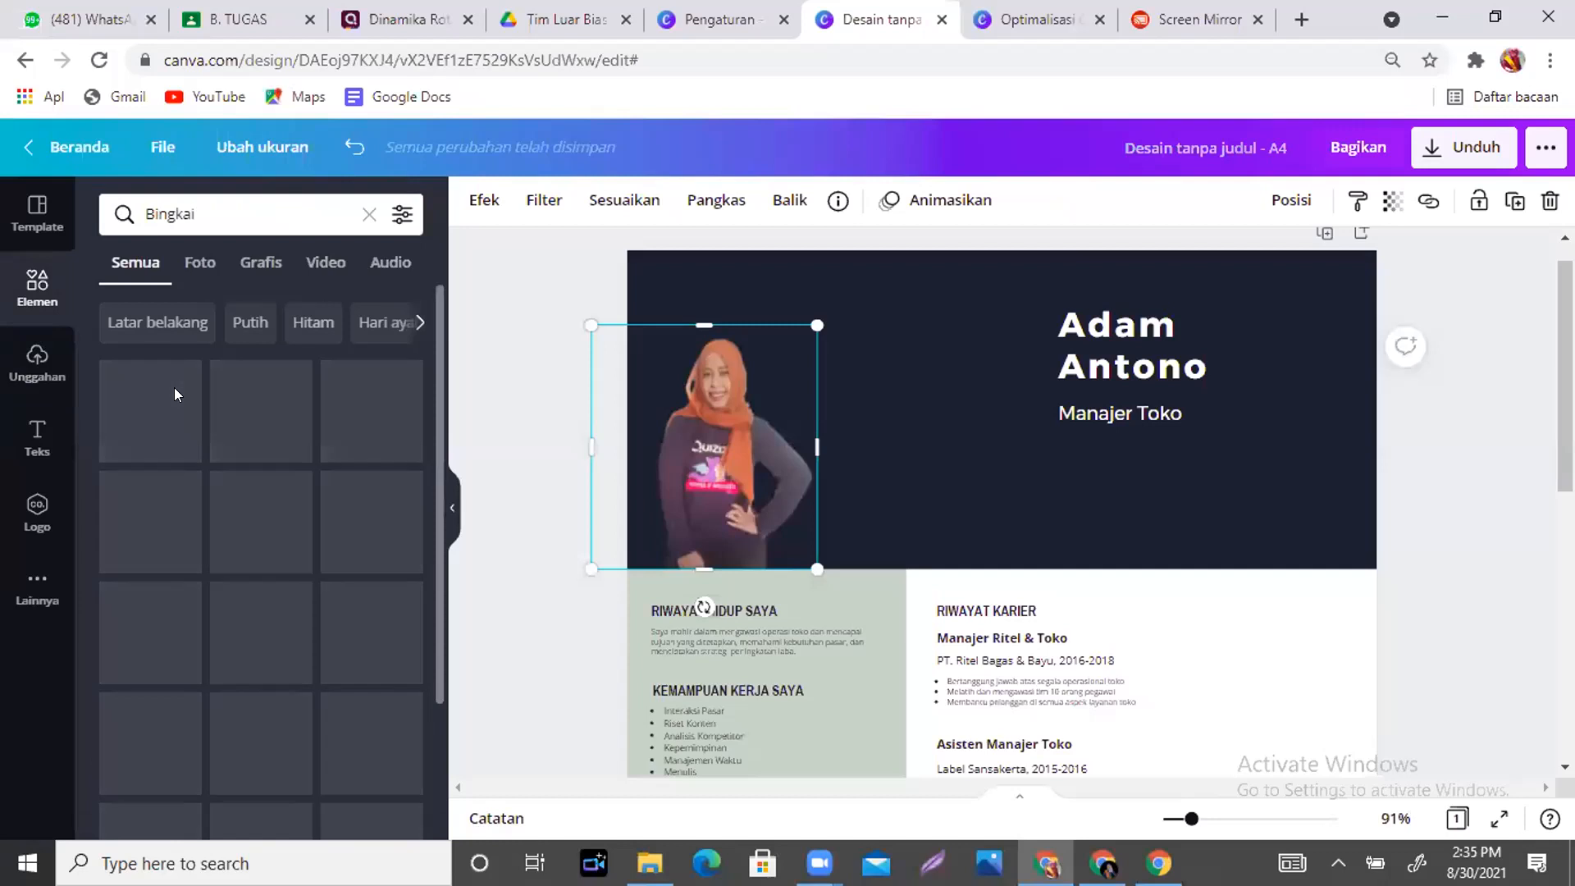
drag(433, 300, 435, 543)
scroll(434, 543, down, 2)
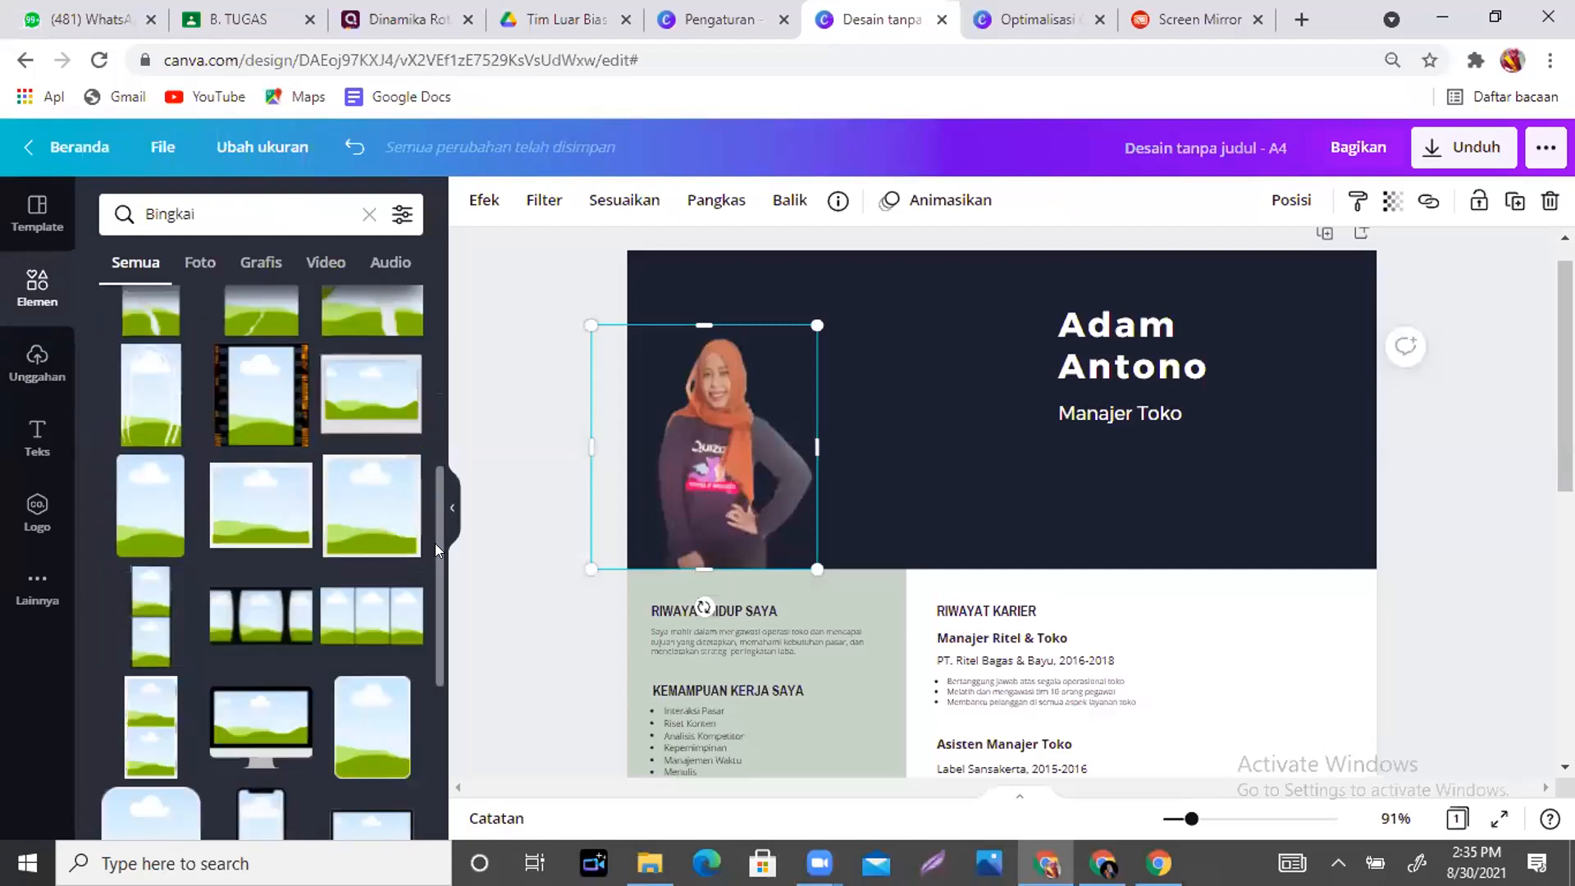
drag(433, 471, 445, 615)
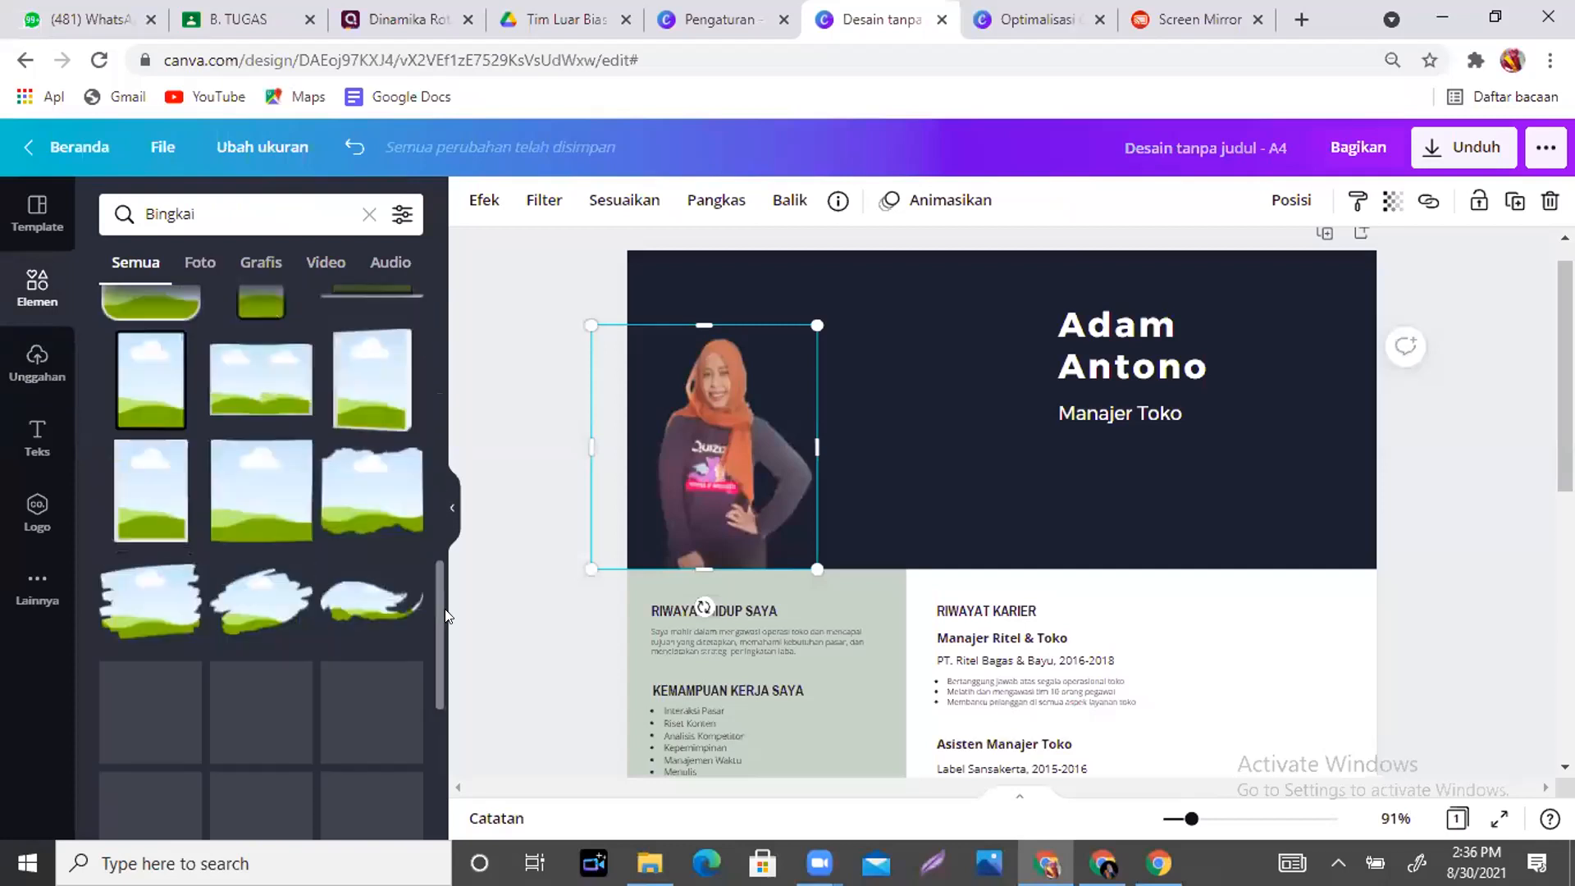
mouse_move(355, 372)
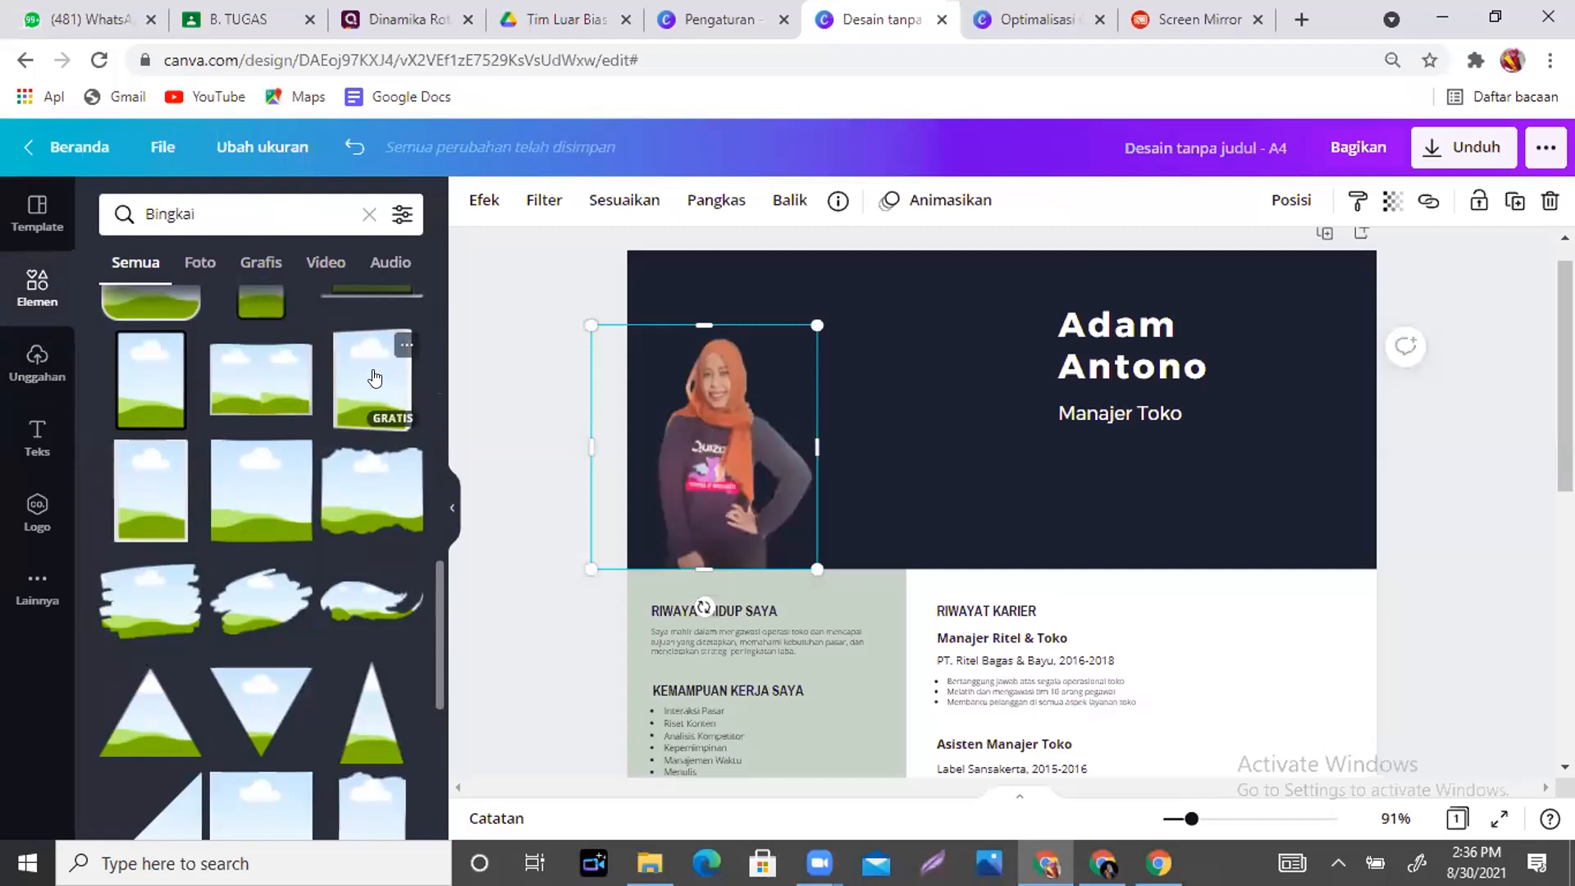
click(375, 377)
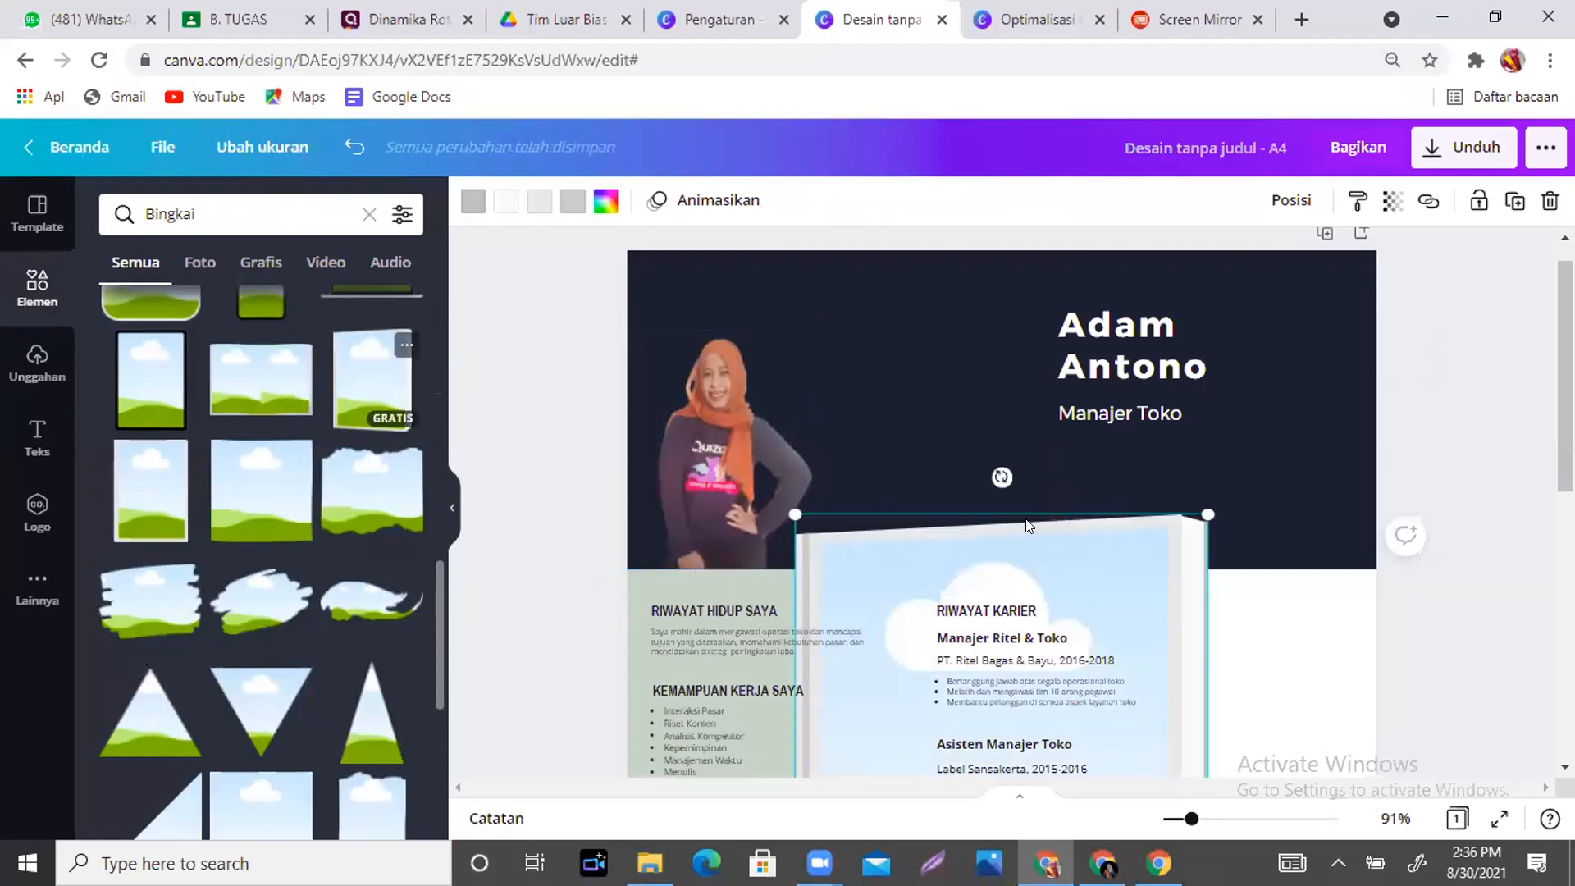
- Shrink the frame and place it in the header between the photo and the name
drag(1026, 374, 1055, 84)
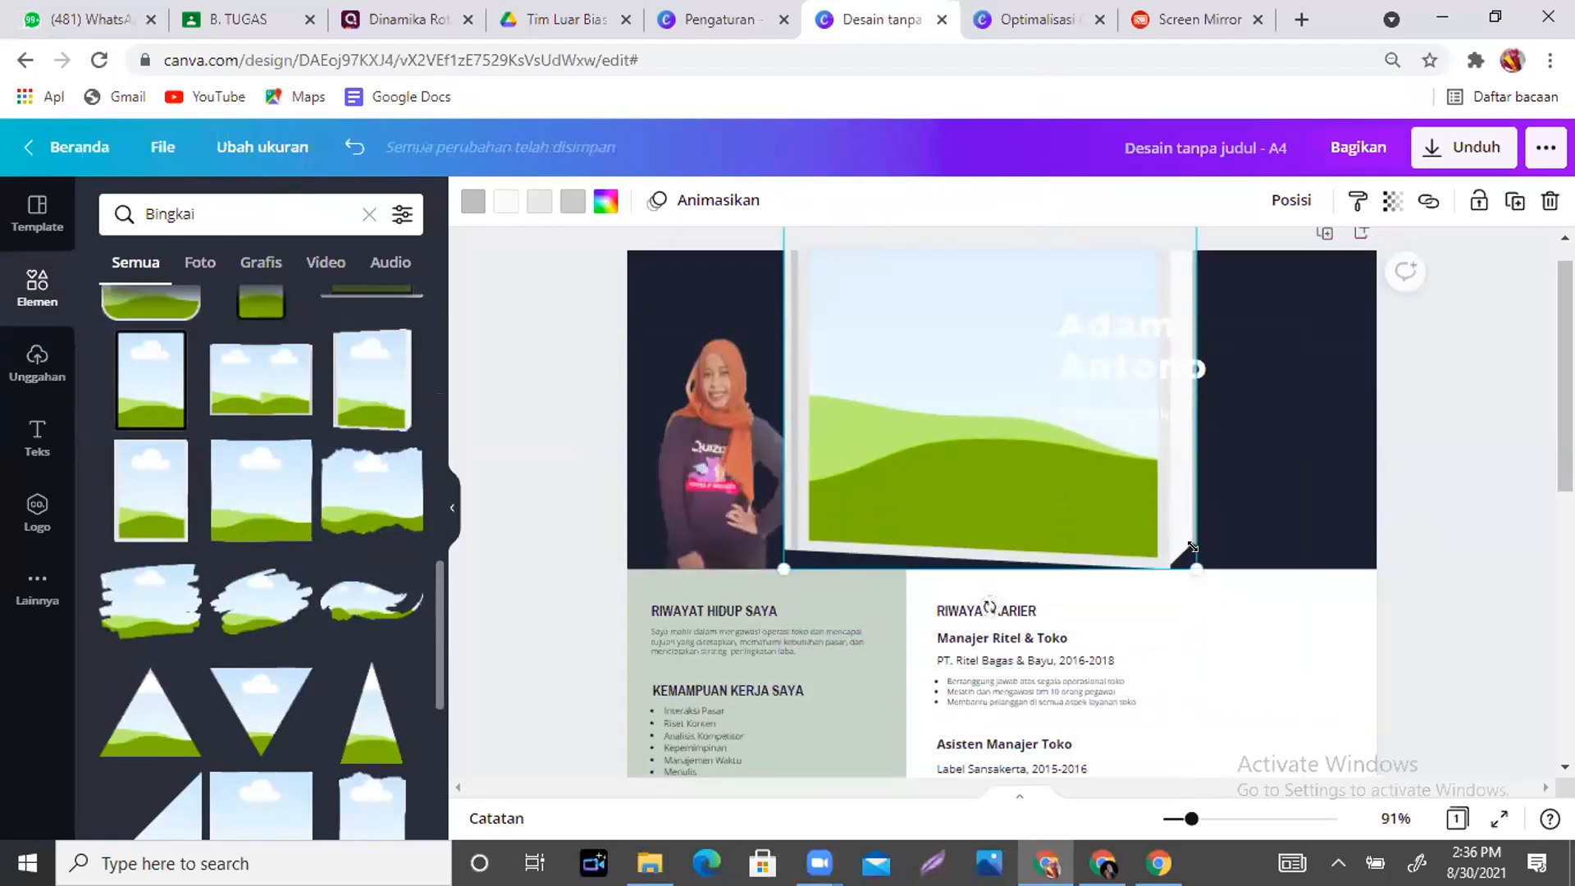
drag(1029, 440, 980, 290)
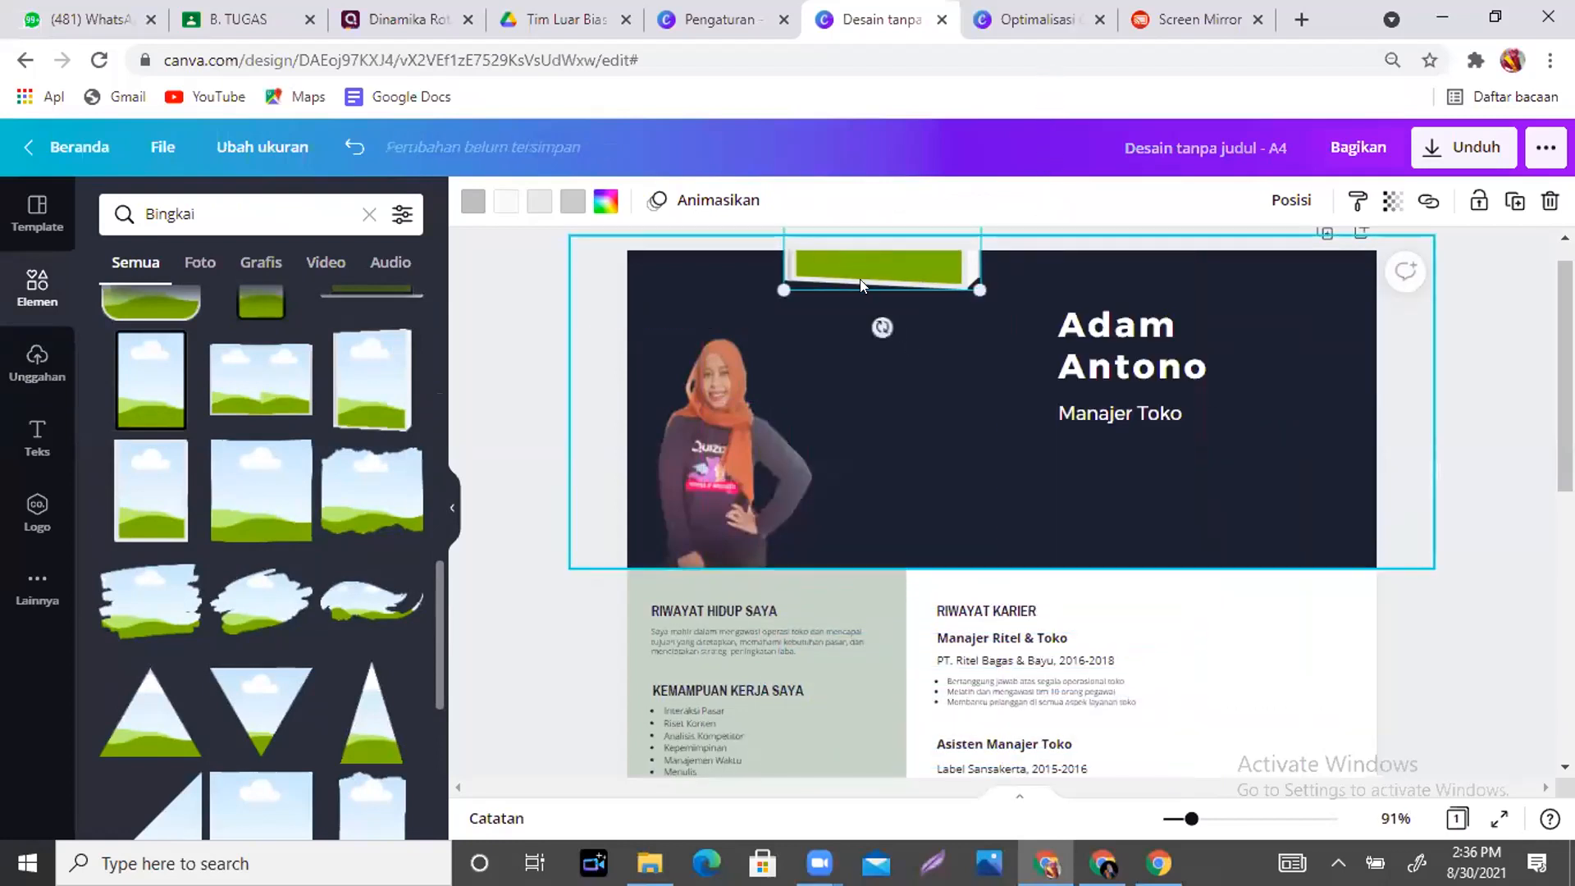
drag(895, 405, 906, 503)
drag(1006, 506, 912, 472)
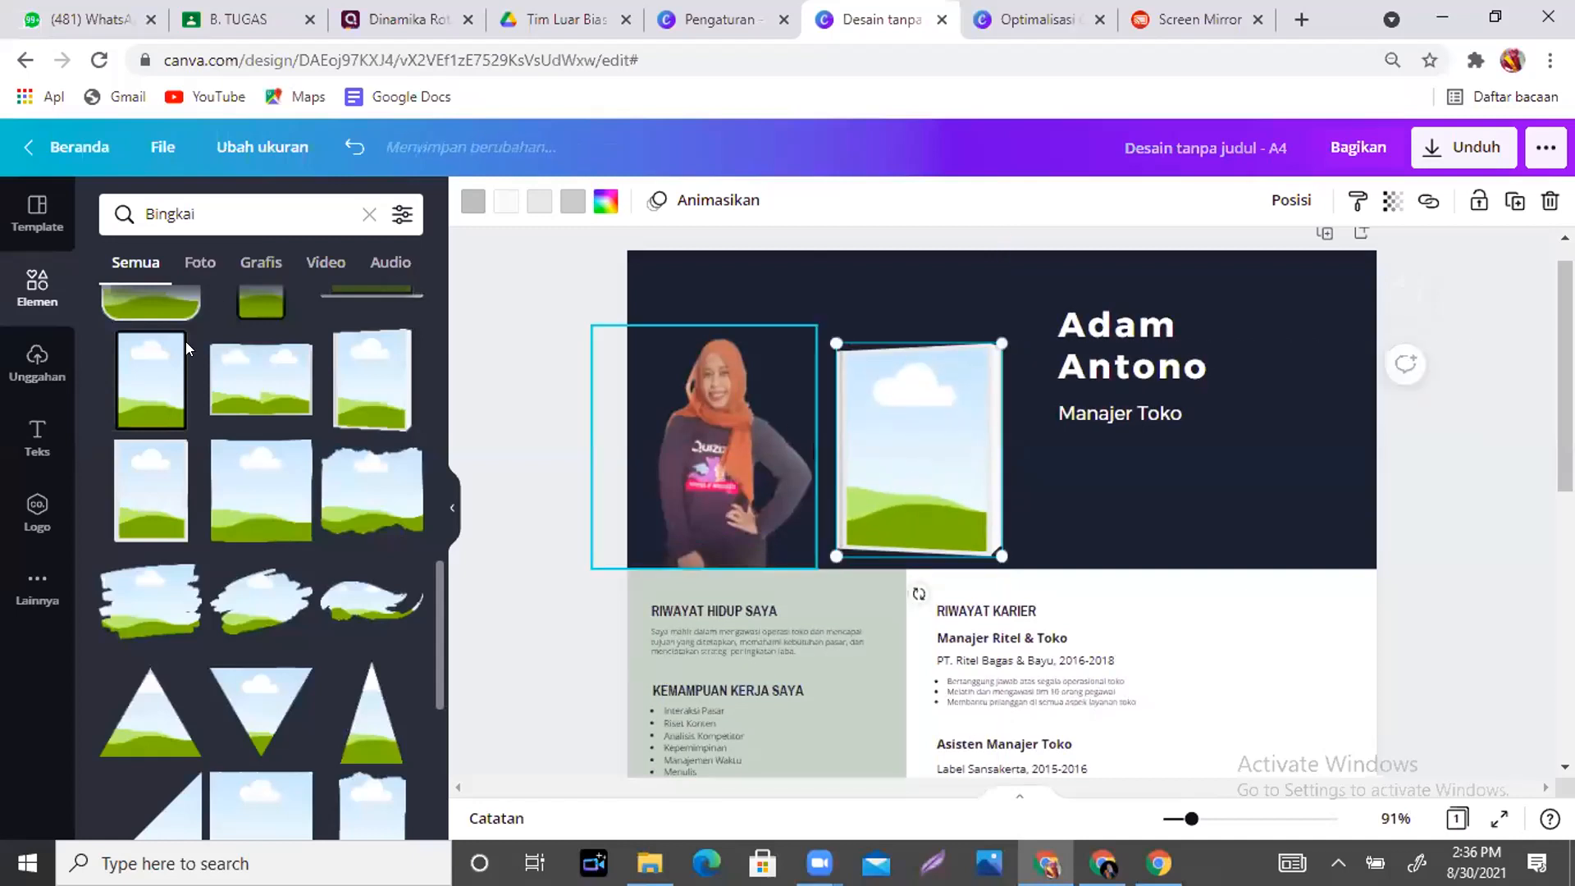
- Drop the uploaded certificate image into the header frame
click(18, 366)
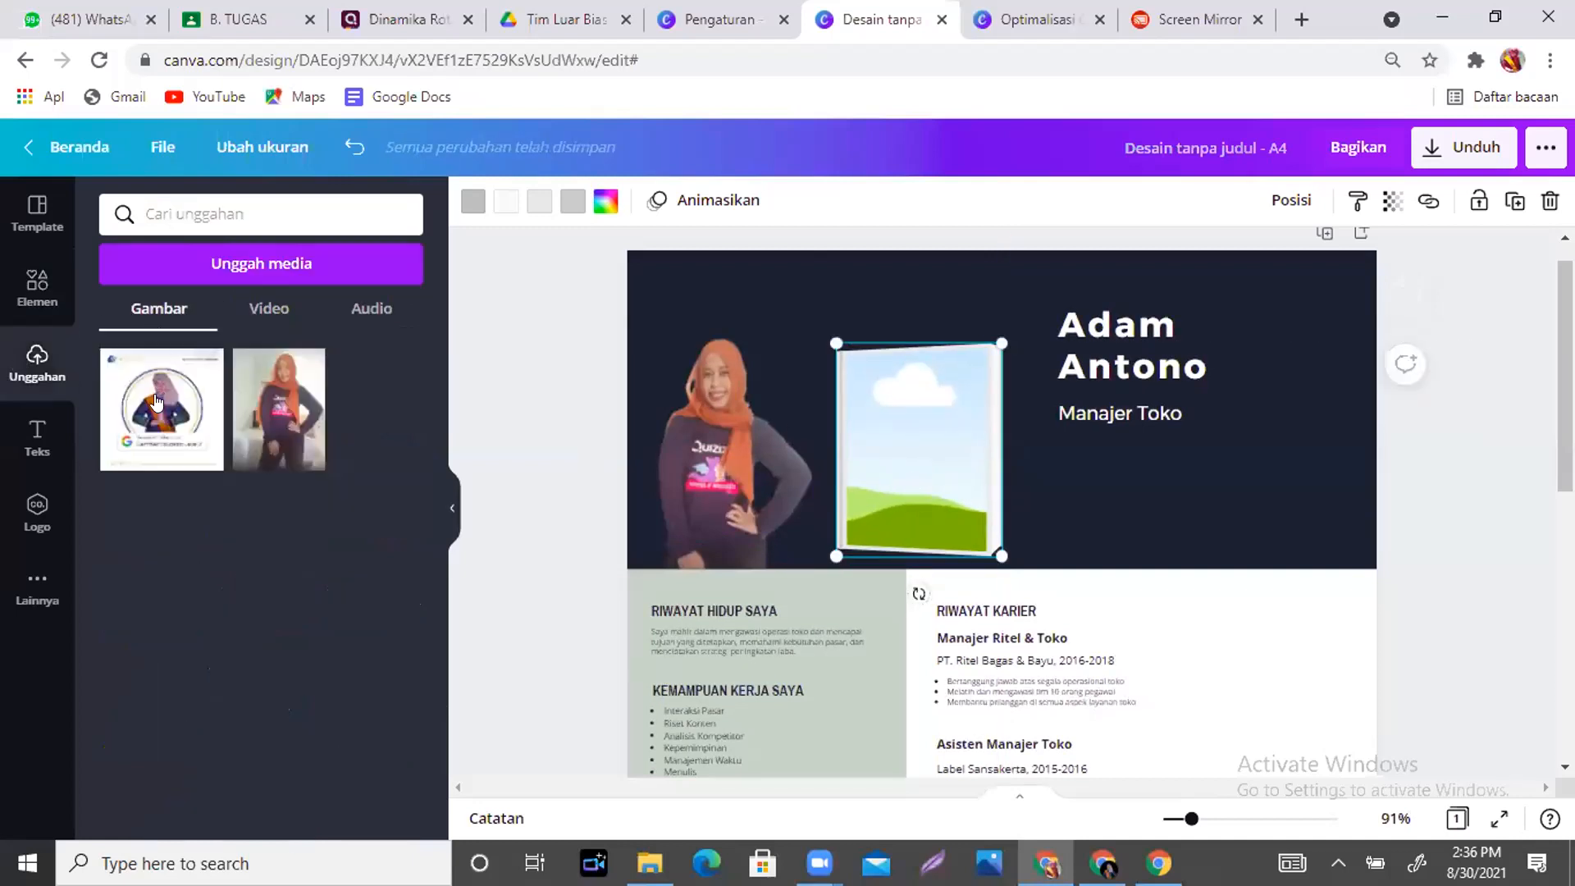
click(146, 402)
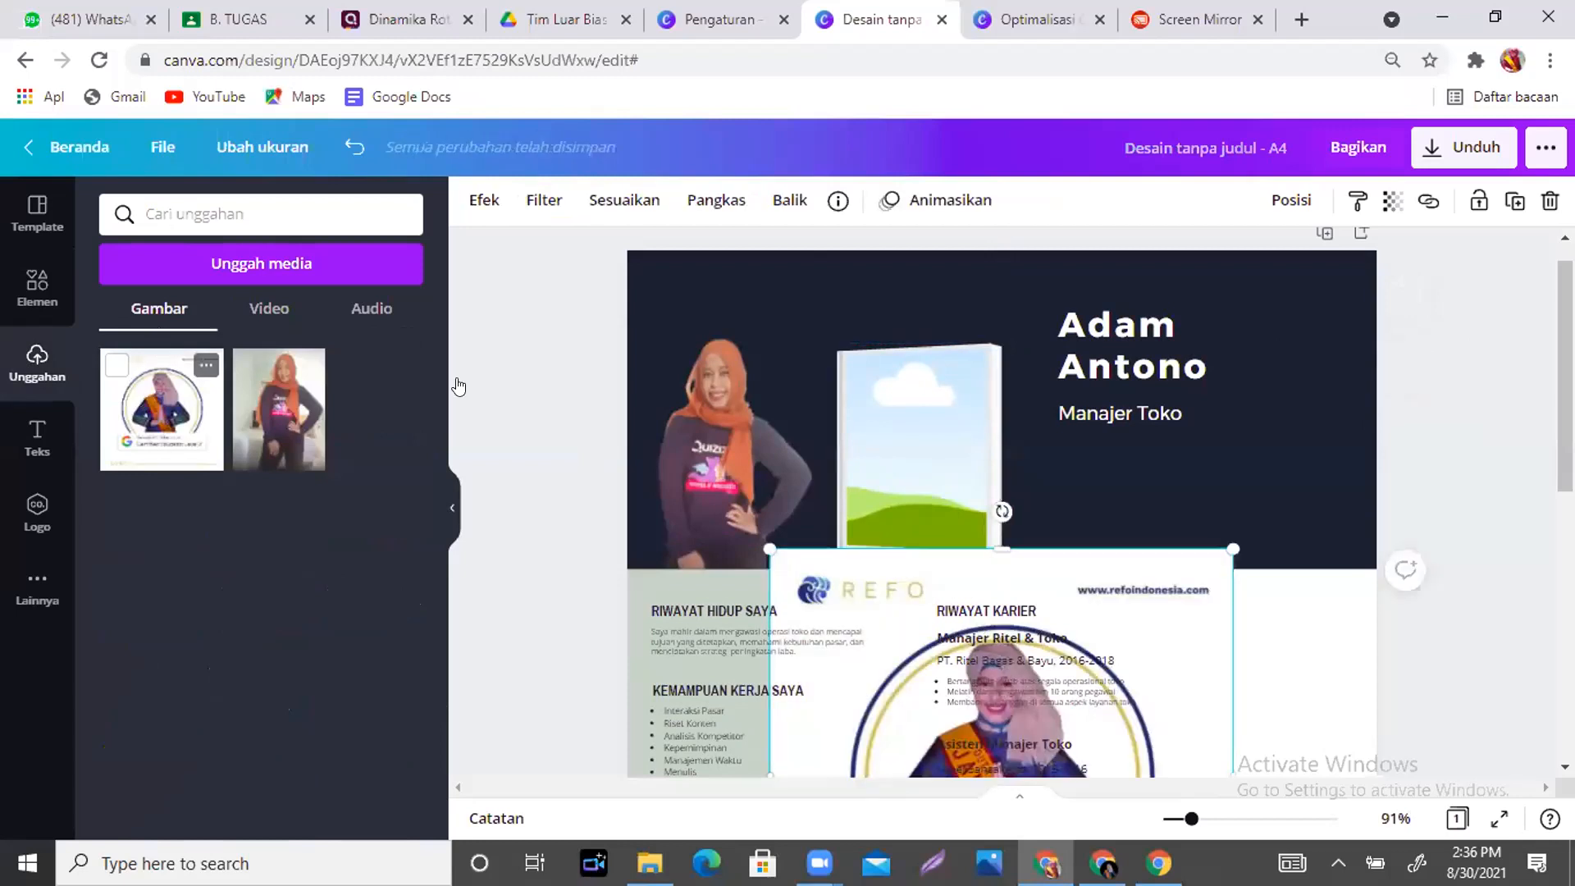
drag(1039, 585, 976, 458)
- Enlarge the framed certificate slightly and nudge it a little left
click(1278, 428)
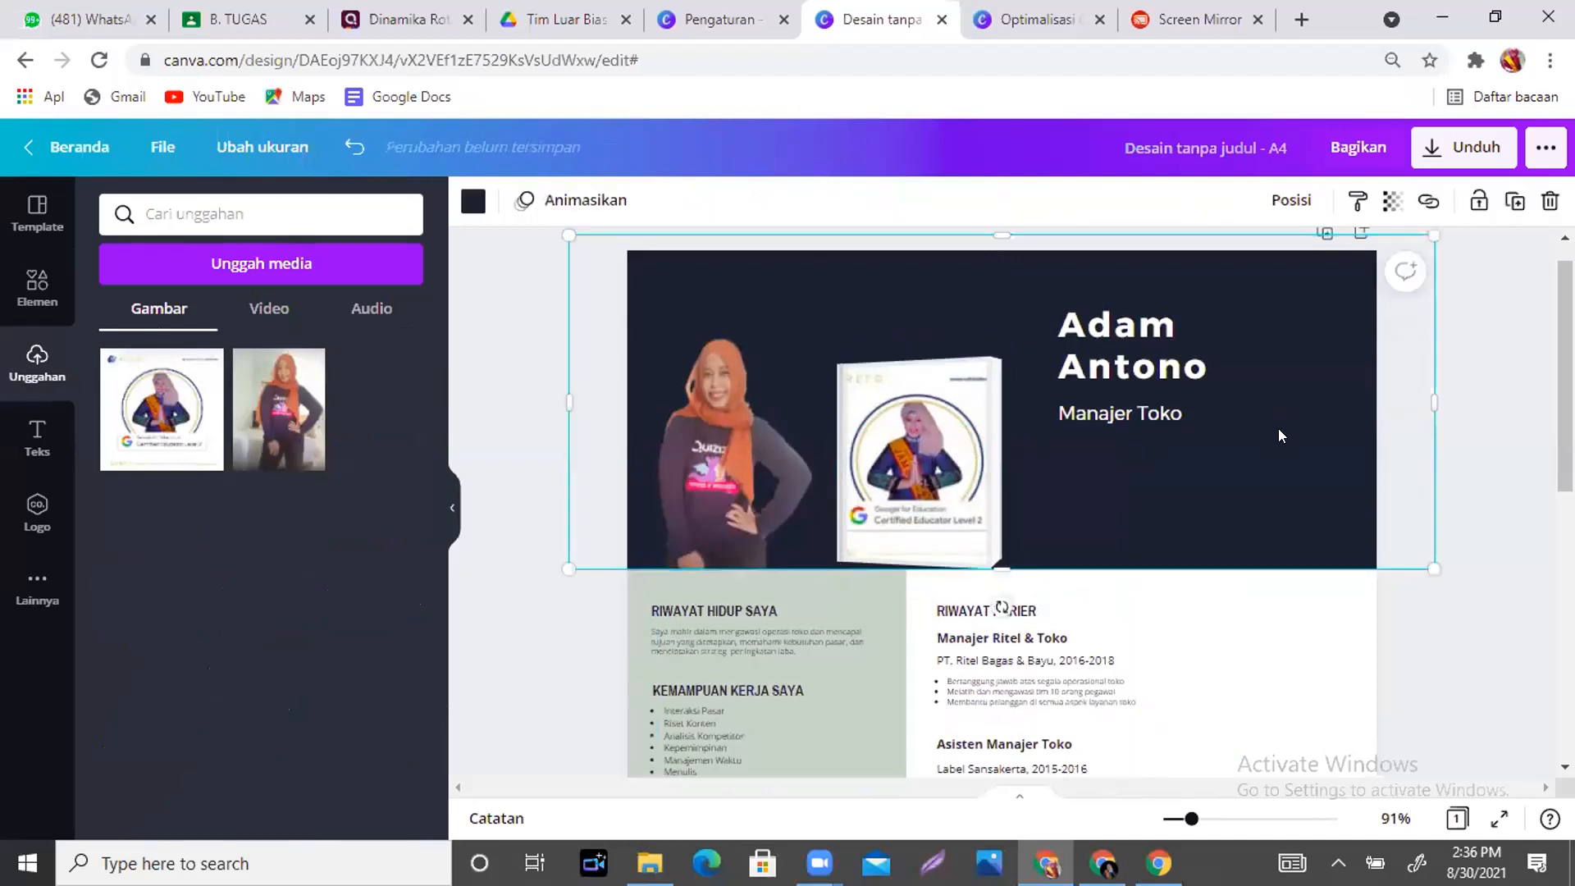
click(988, 381)
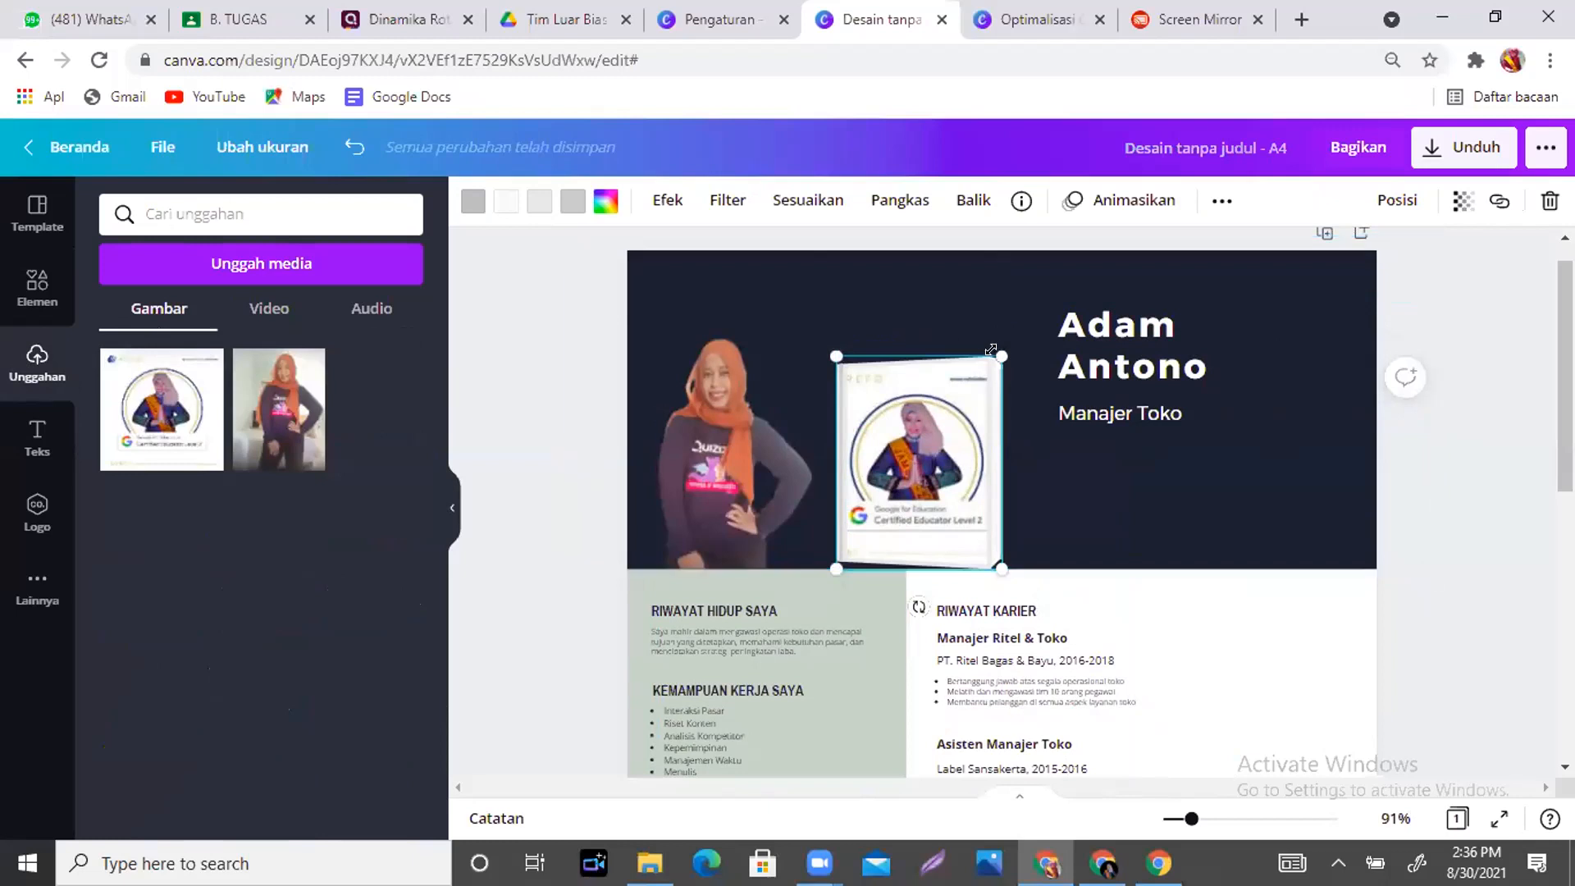
drag(1012, 343, 1023, 330)
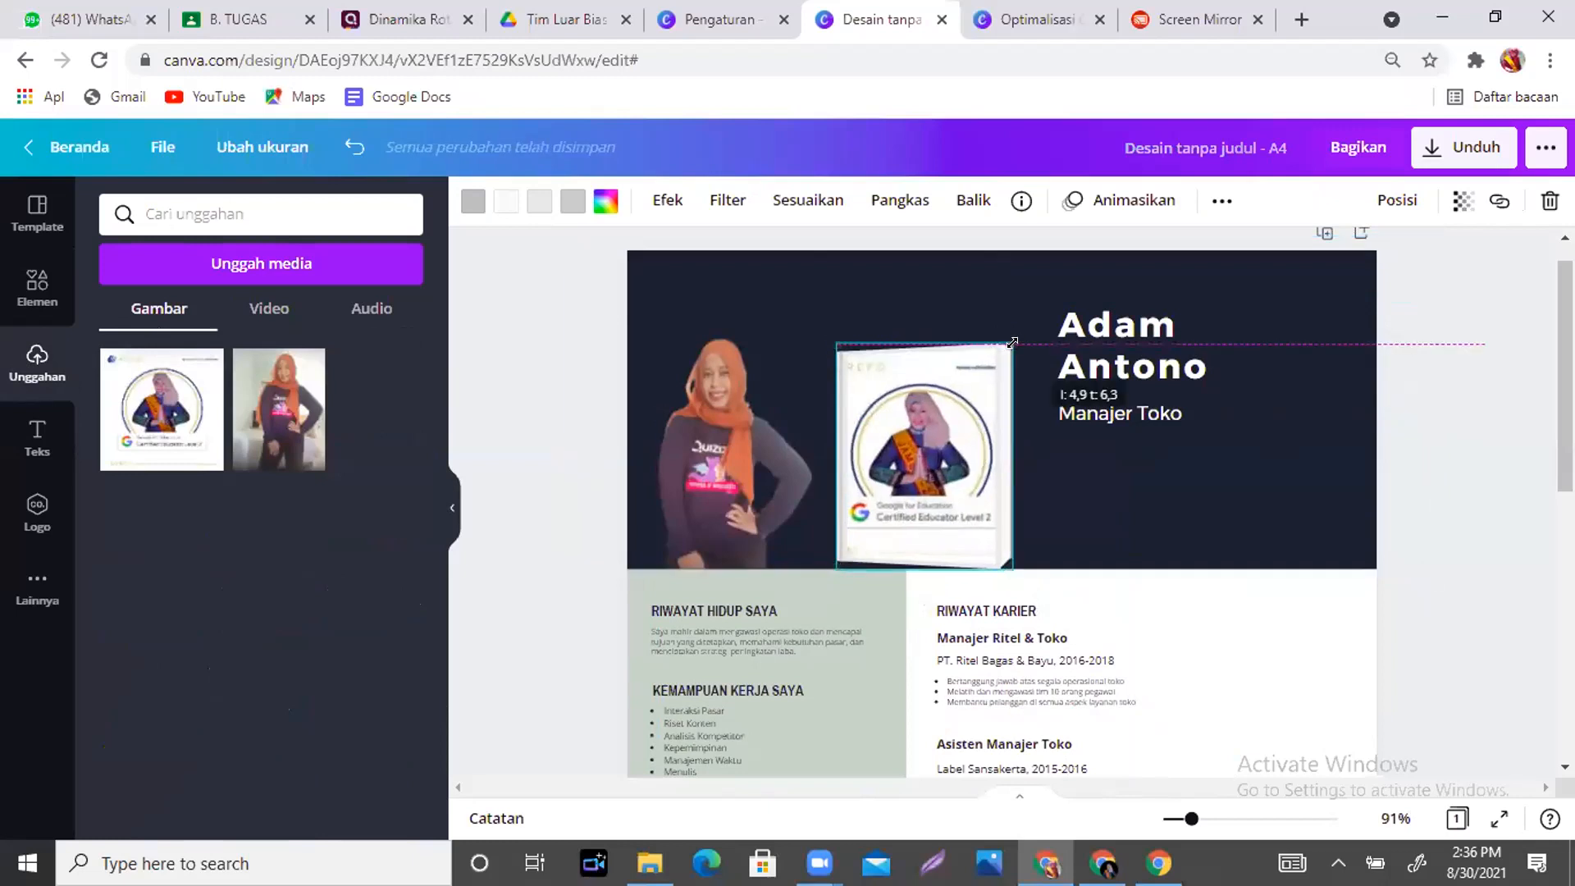
click(1245, 451)
mouse_move(931, 524)
mouse_down()
mouse_move(913, 524)
mouse_move(930, 525)
mouse_up()
click(1113, 514)
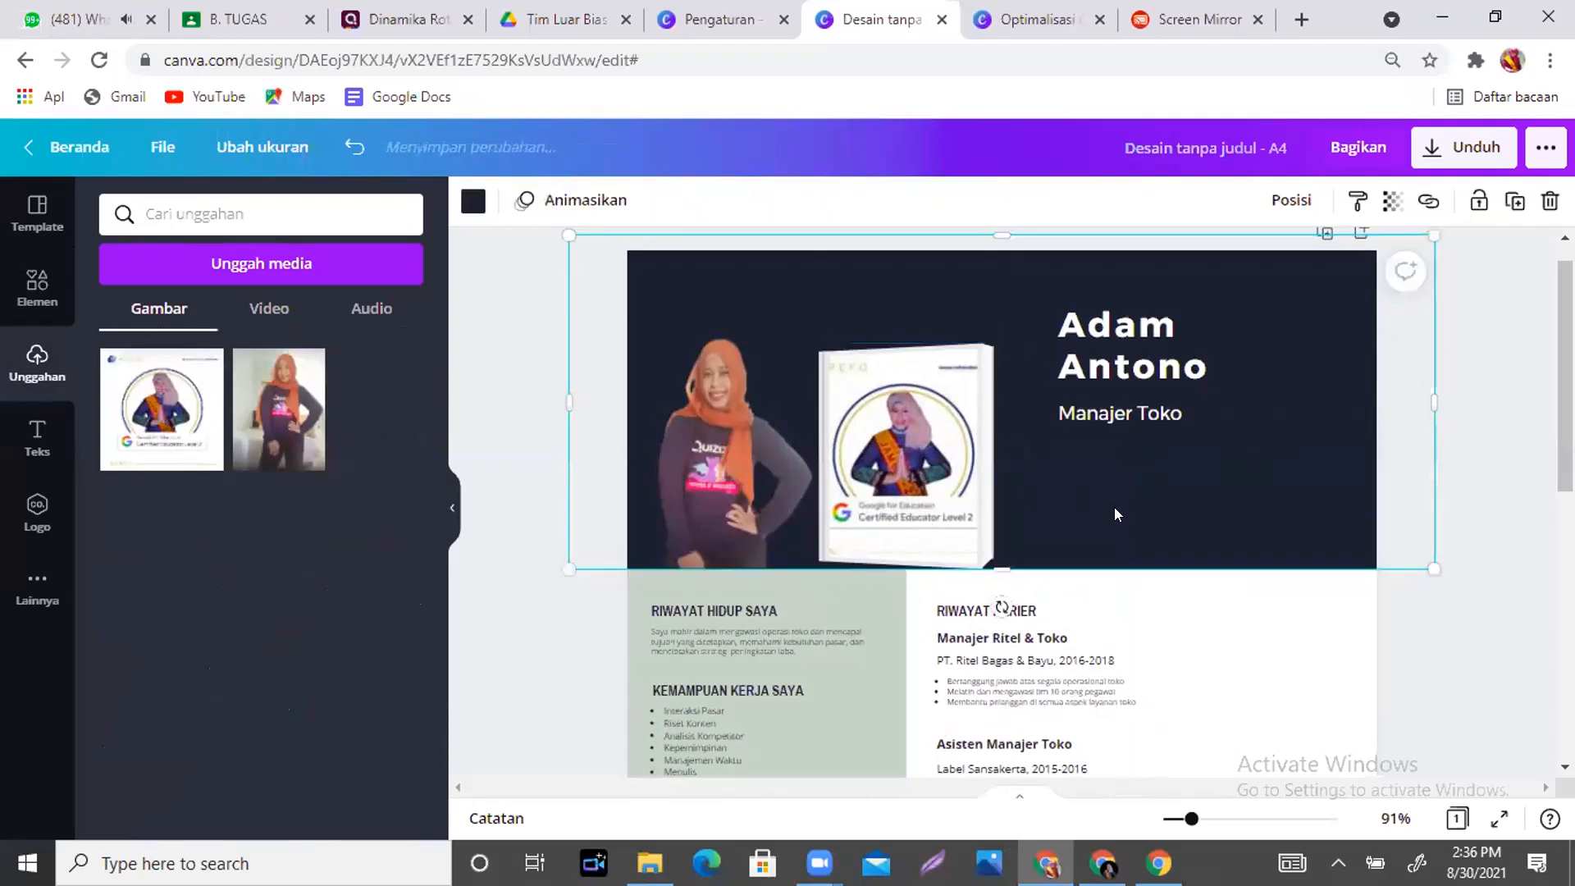
click(970, 350)
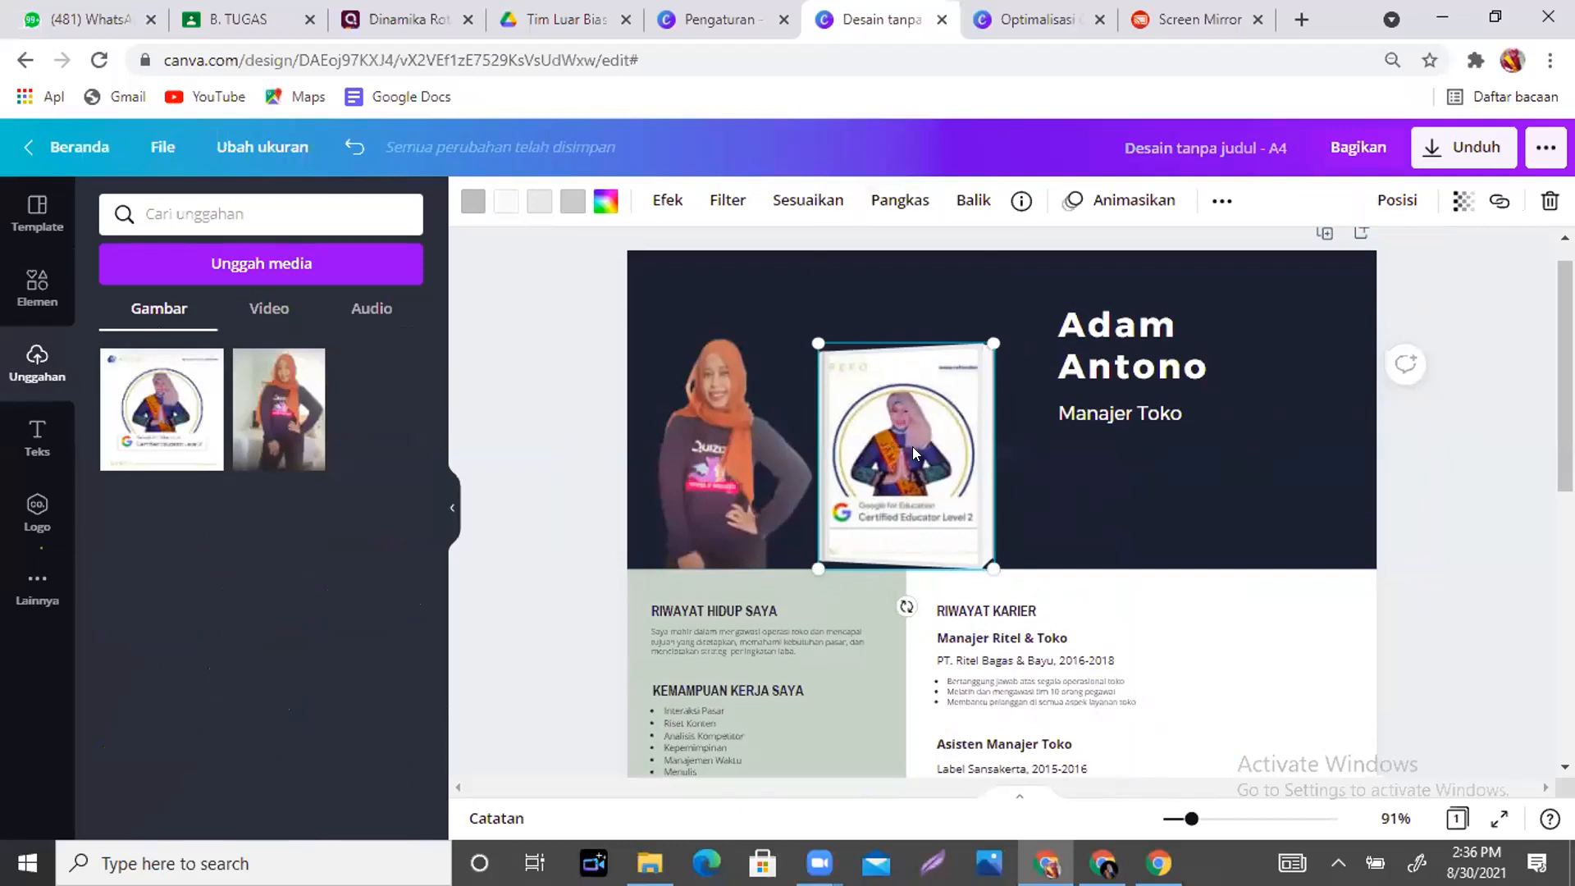
click(900, 200)
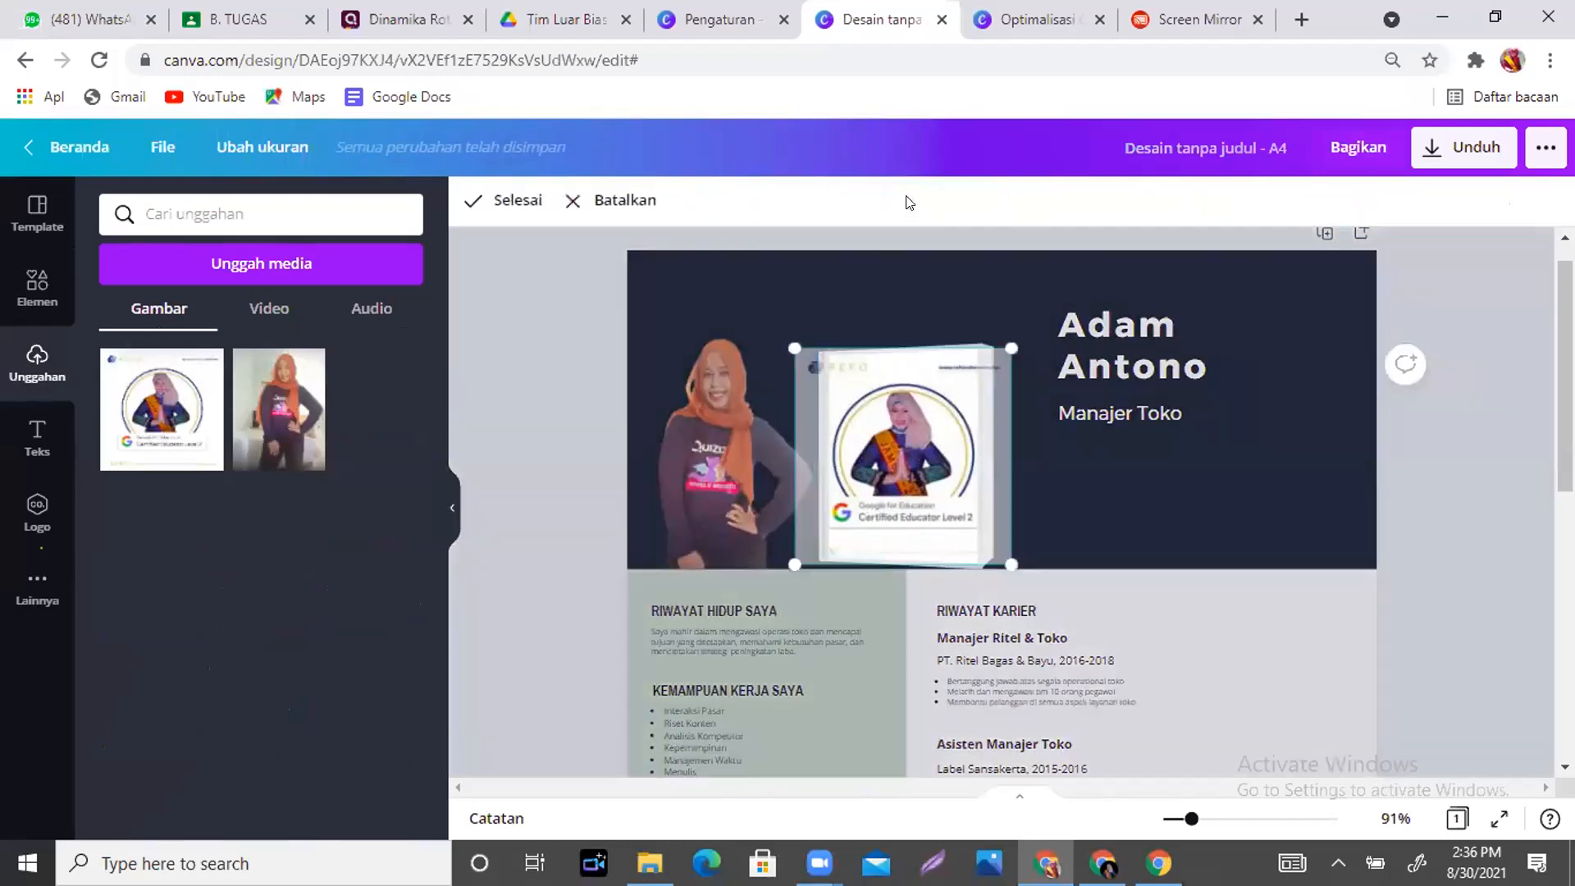
- Enlarge and shift the certificate image inside the frame so its central portrait fills it, then apply the crop
drag(1011, 348, 1186, 247)
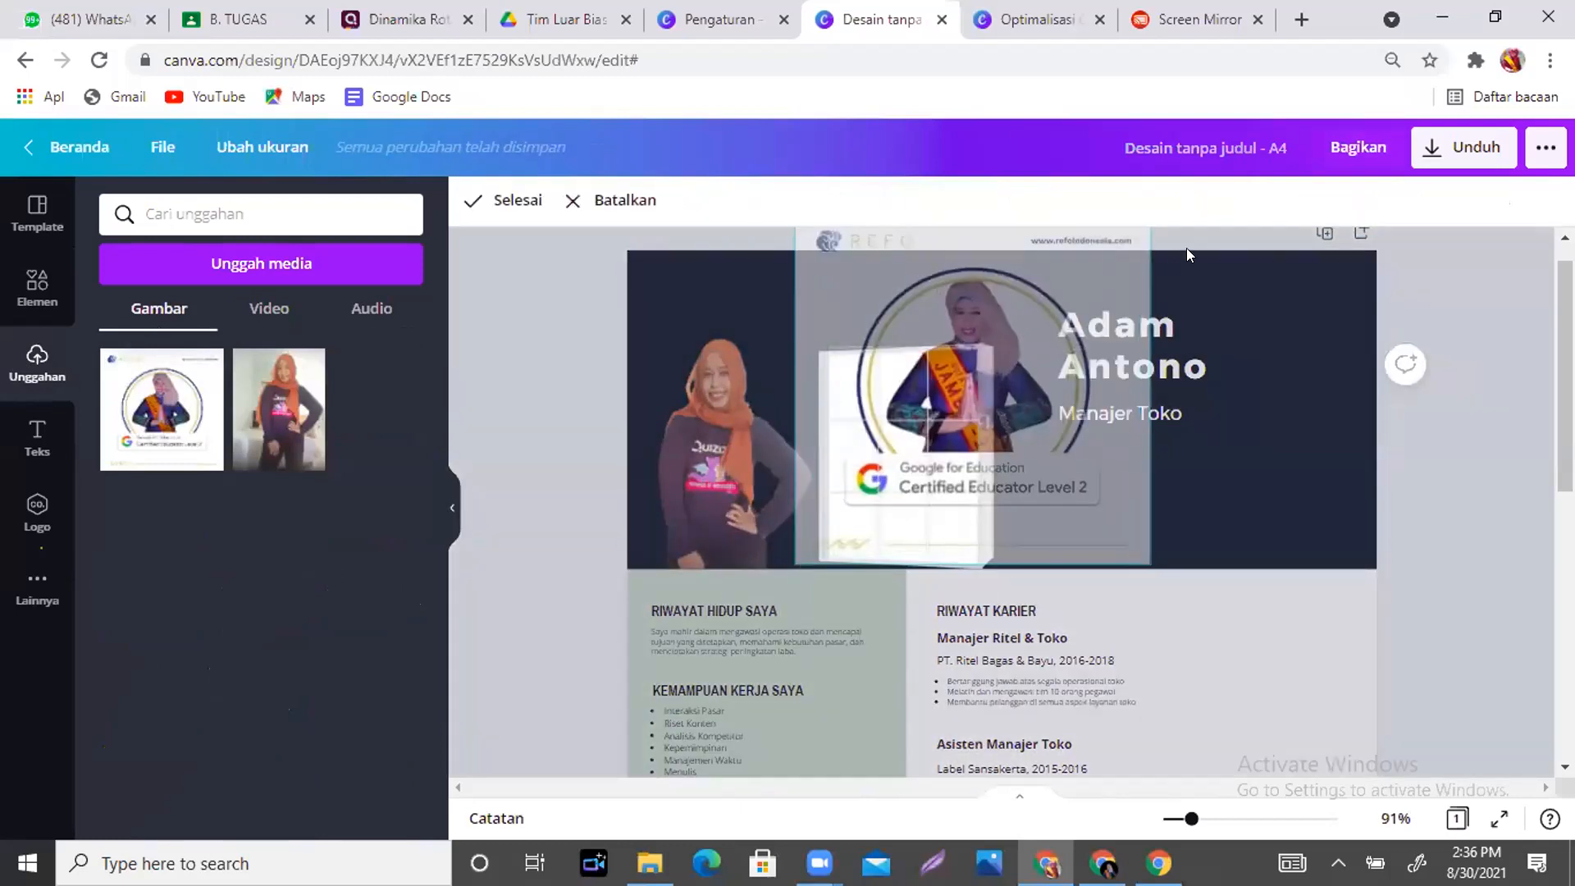
drag(942, 443, 841, 573)
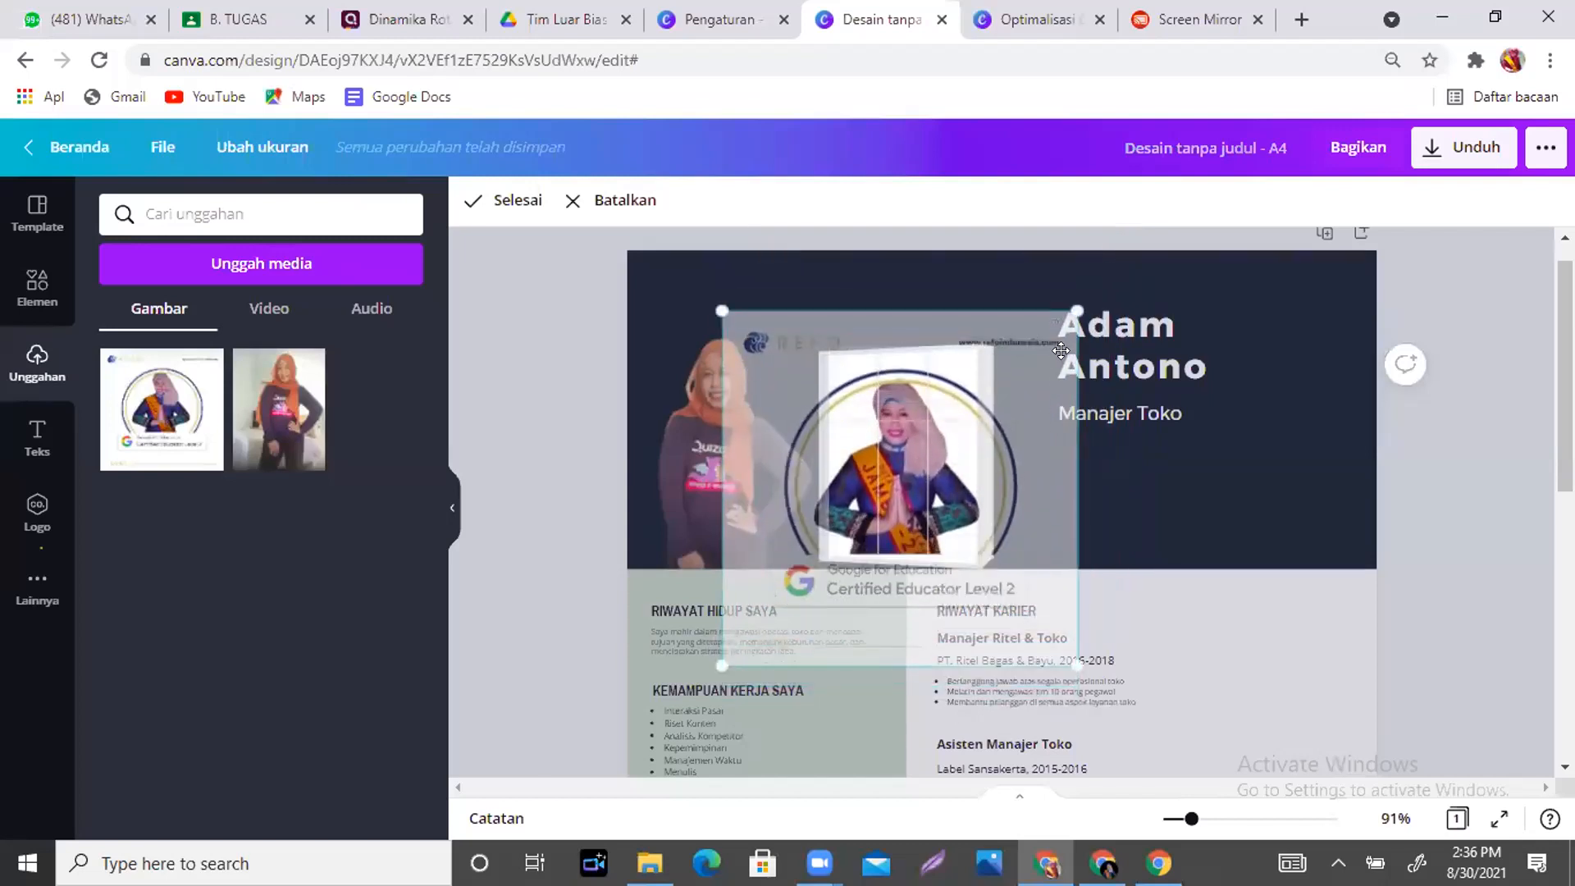
drag(1069, 293, 1093, 270)
drag(937, 473, 929, 474)
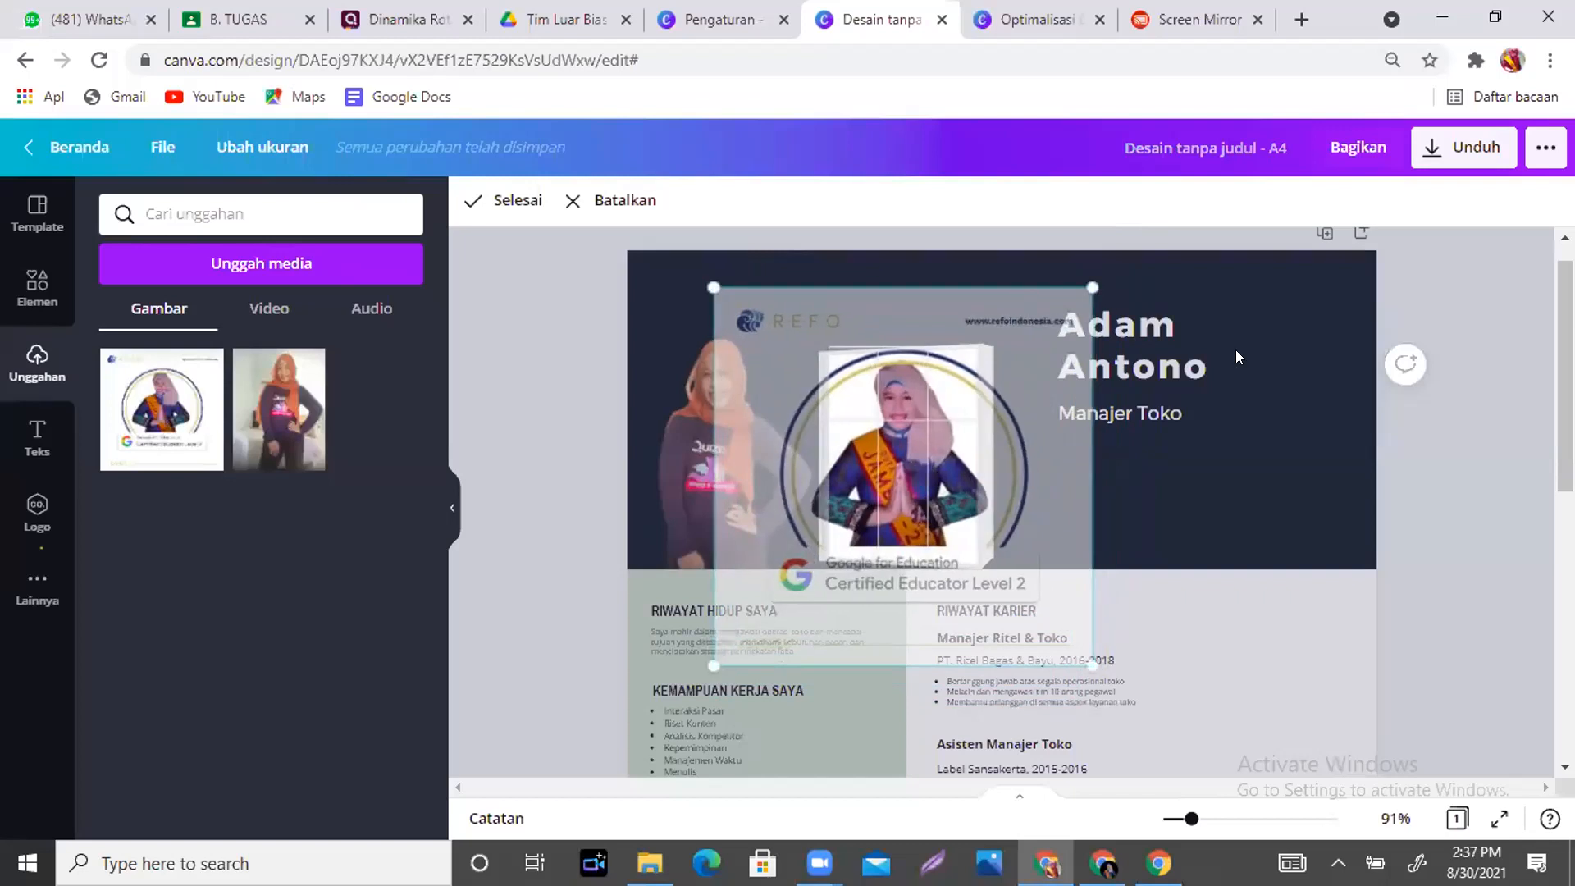
click(1284, 446)
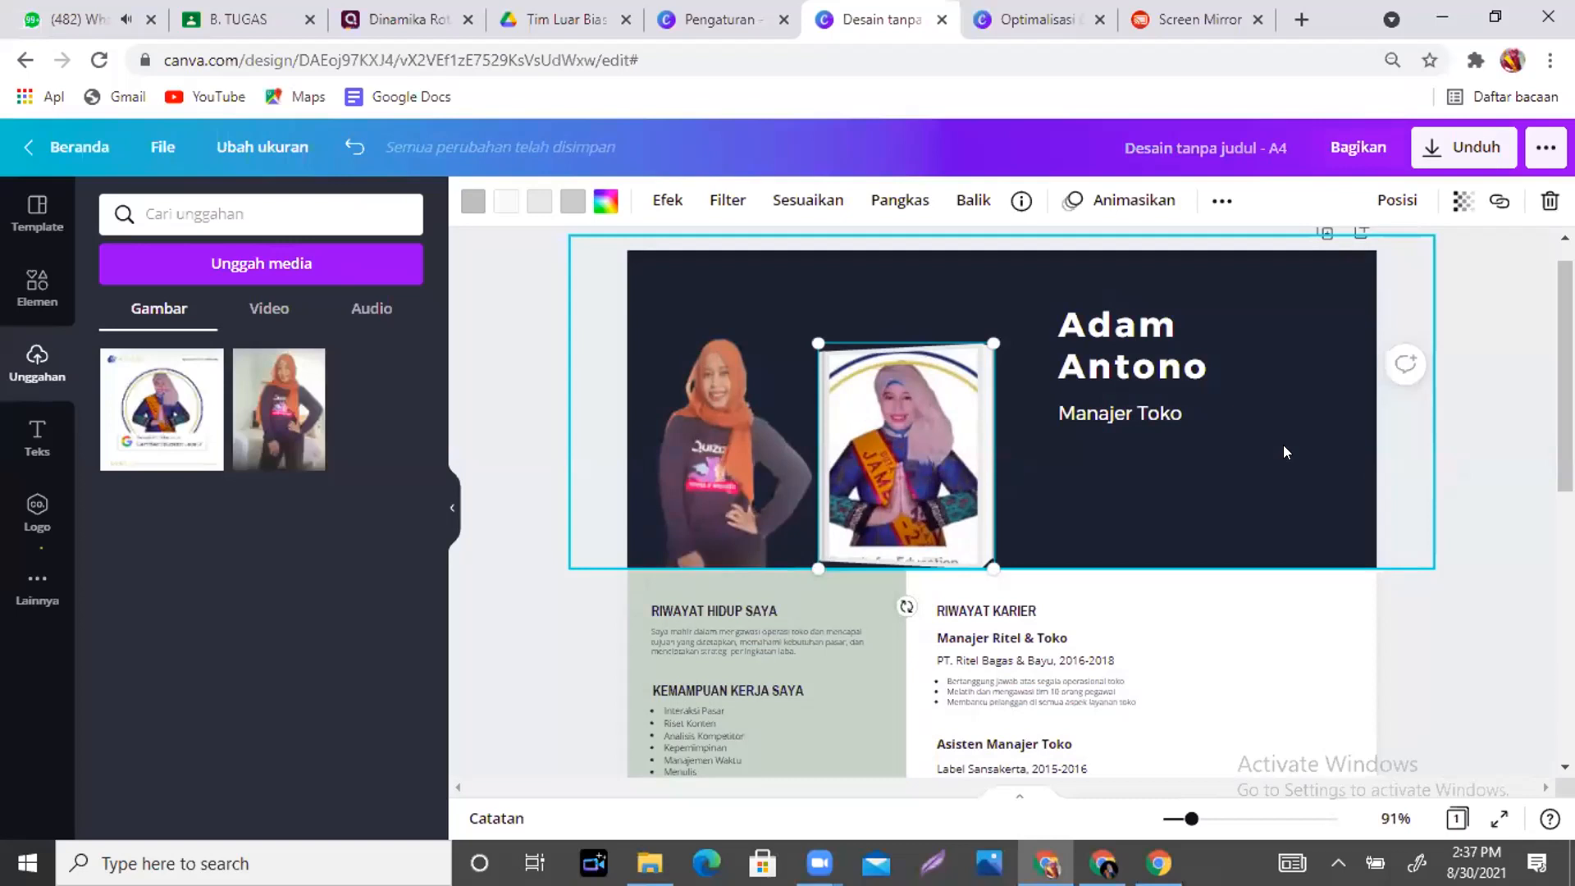
- Move the Manajer Toko subtitle and the sample name lower in the header
drag(1114, 415, 1115, 477)
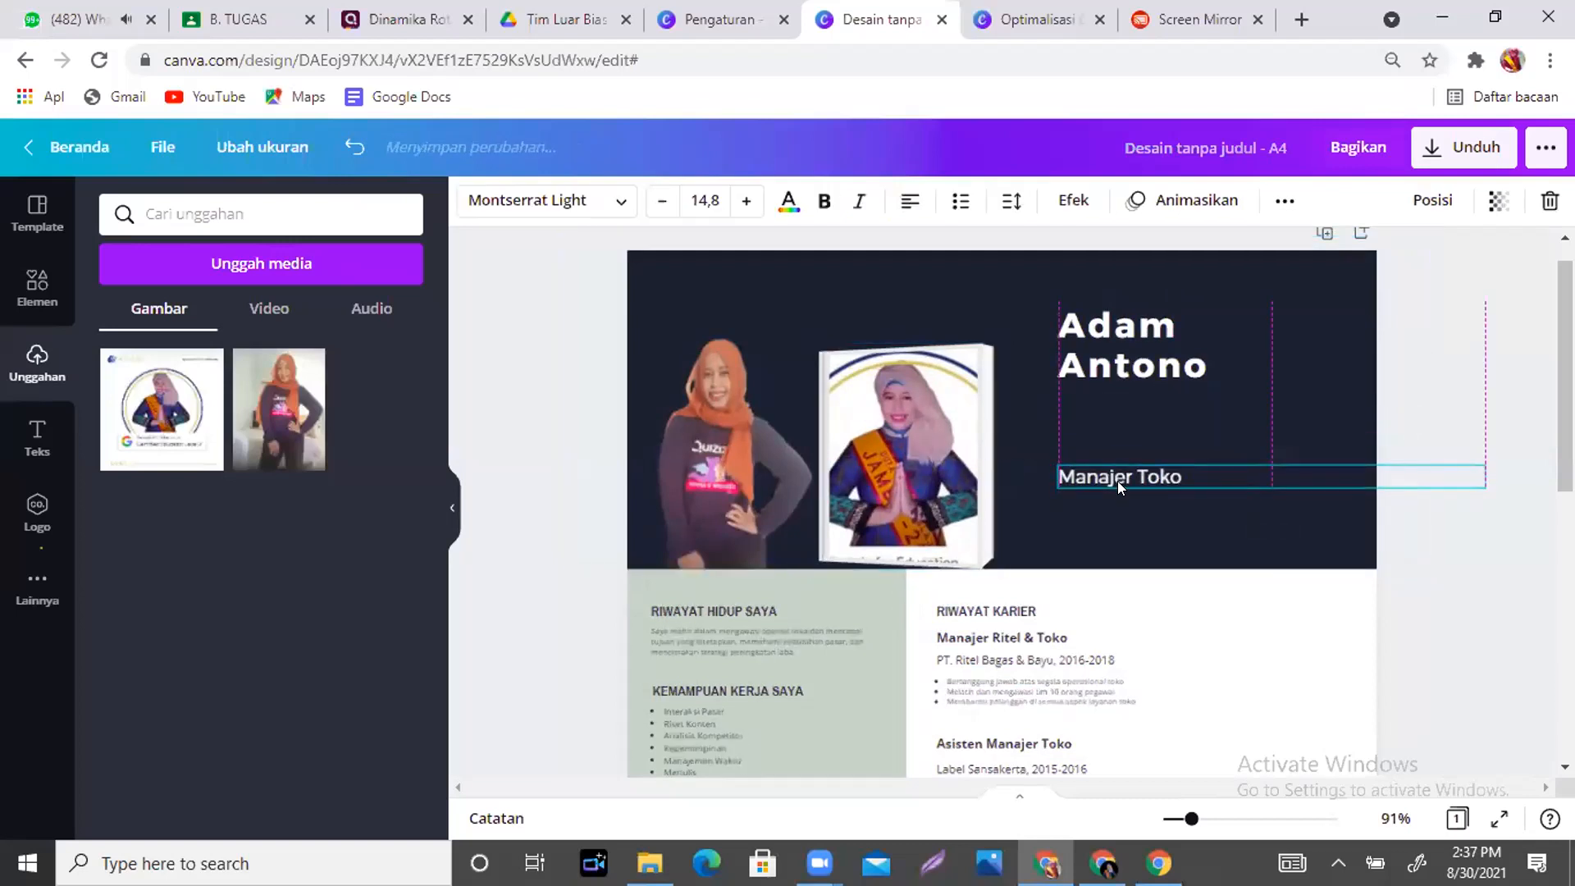
click(1101, 359)
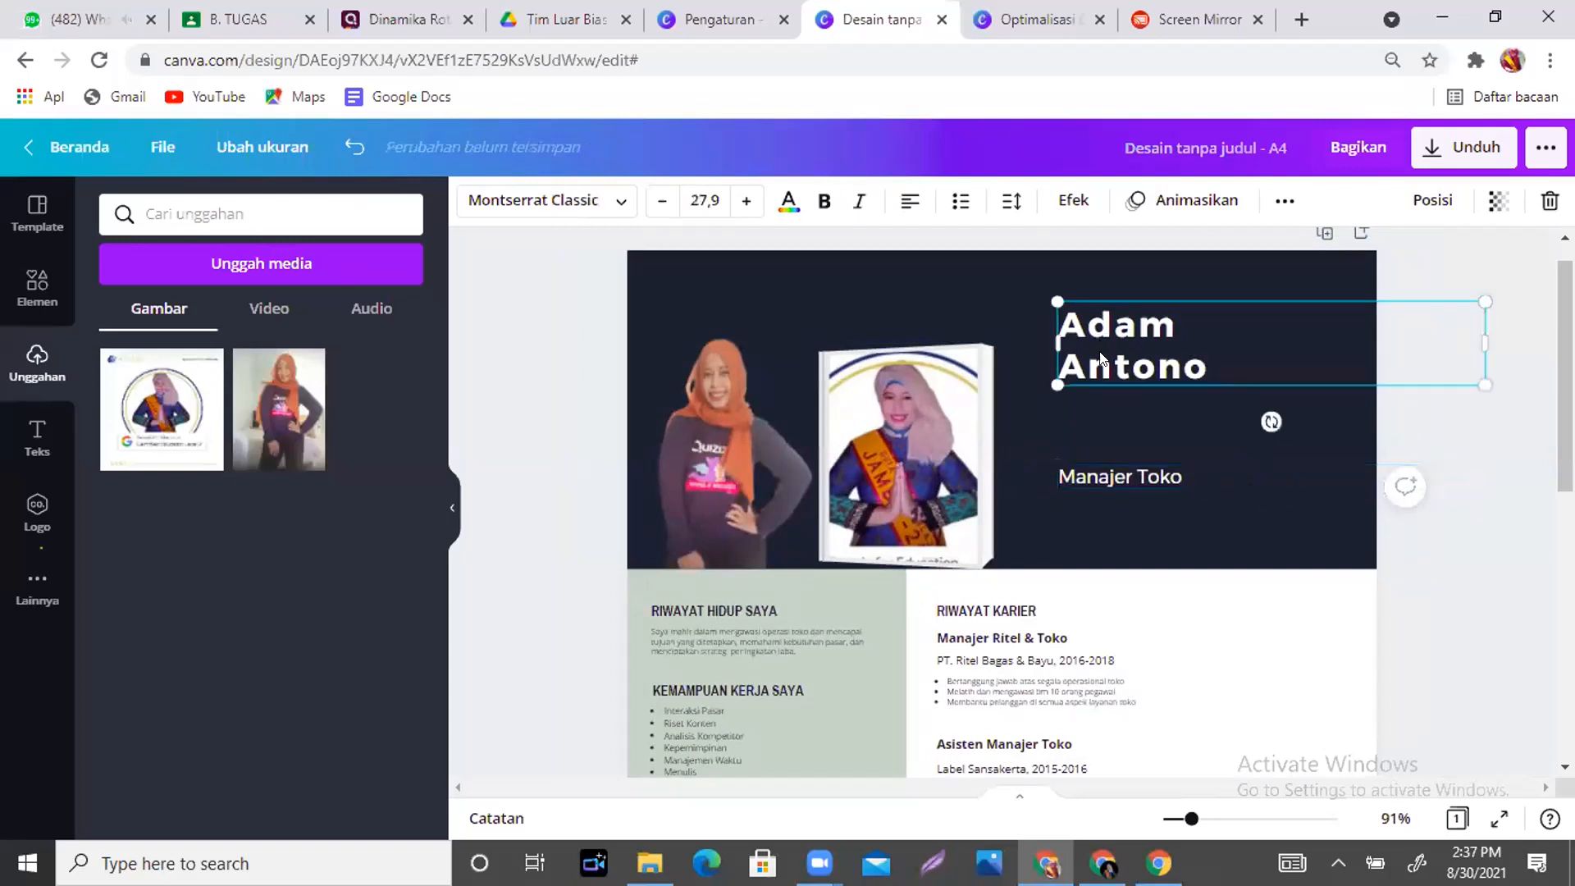
drag(1100, 354, 1106, 380)
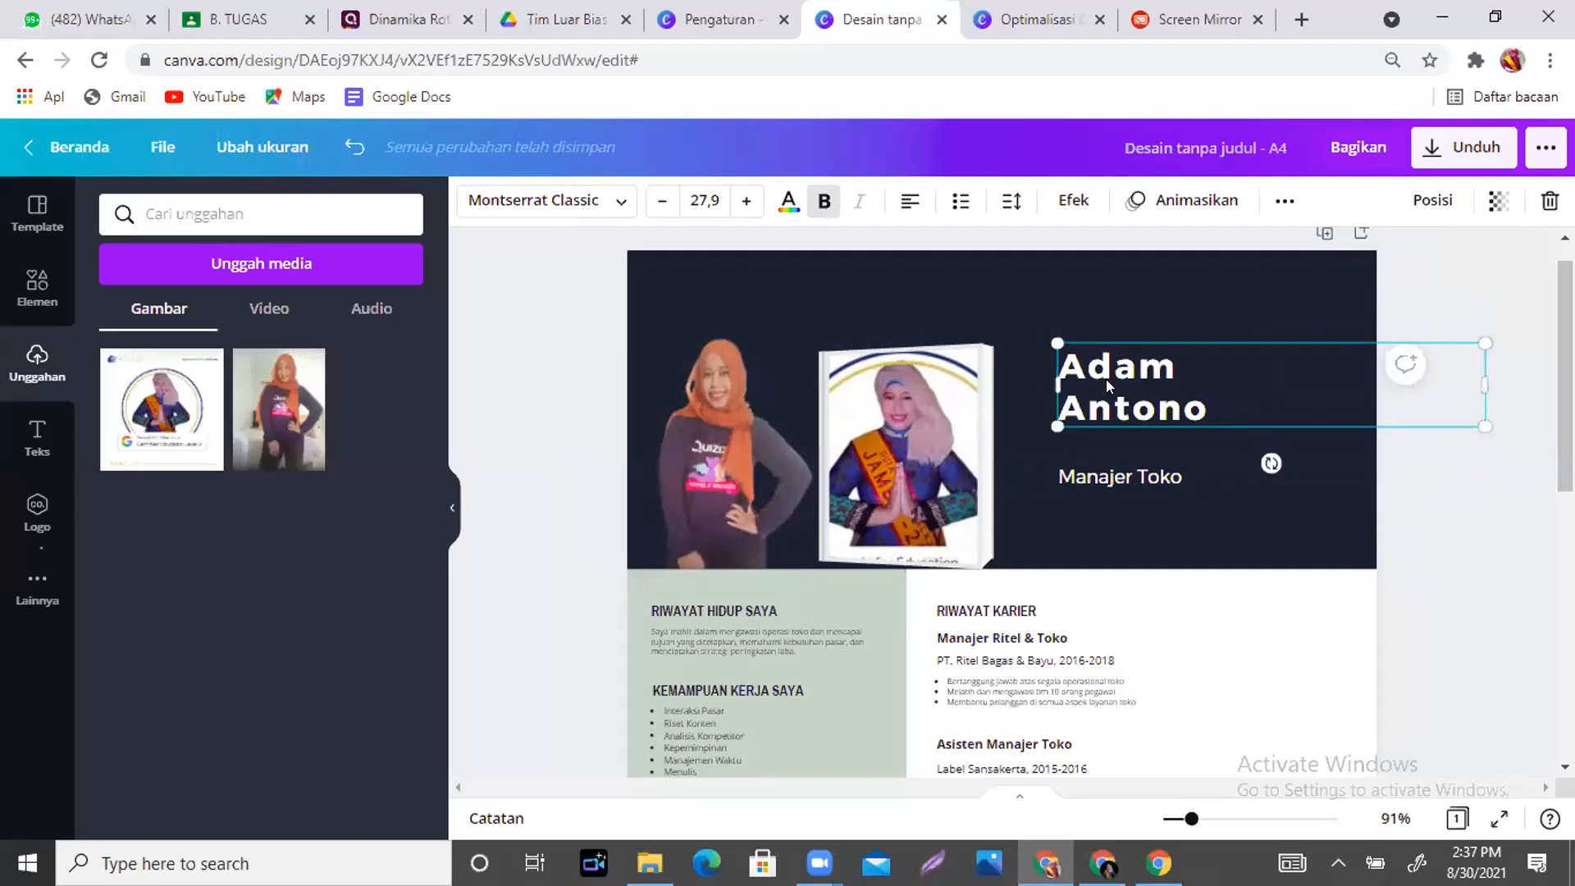
- Replace the sample name with the owner's full name, shrink it to 22,7, and move it left
double_click(1215, 410)
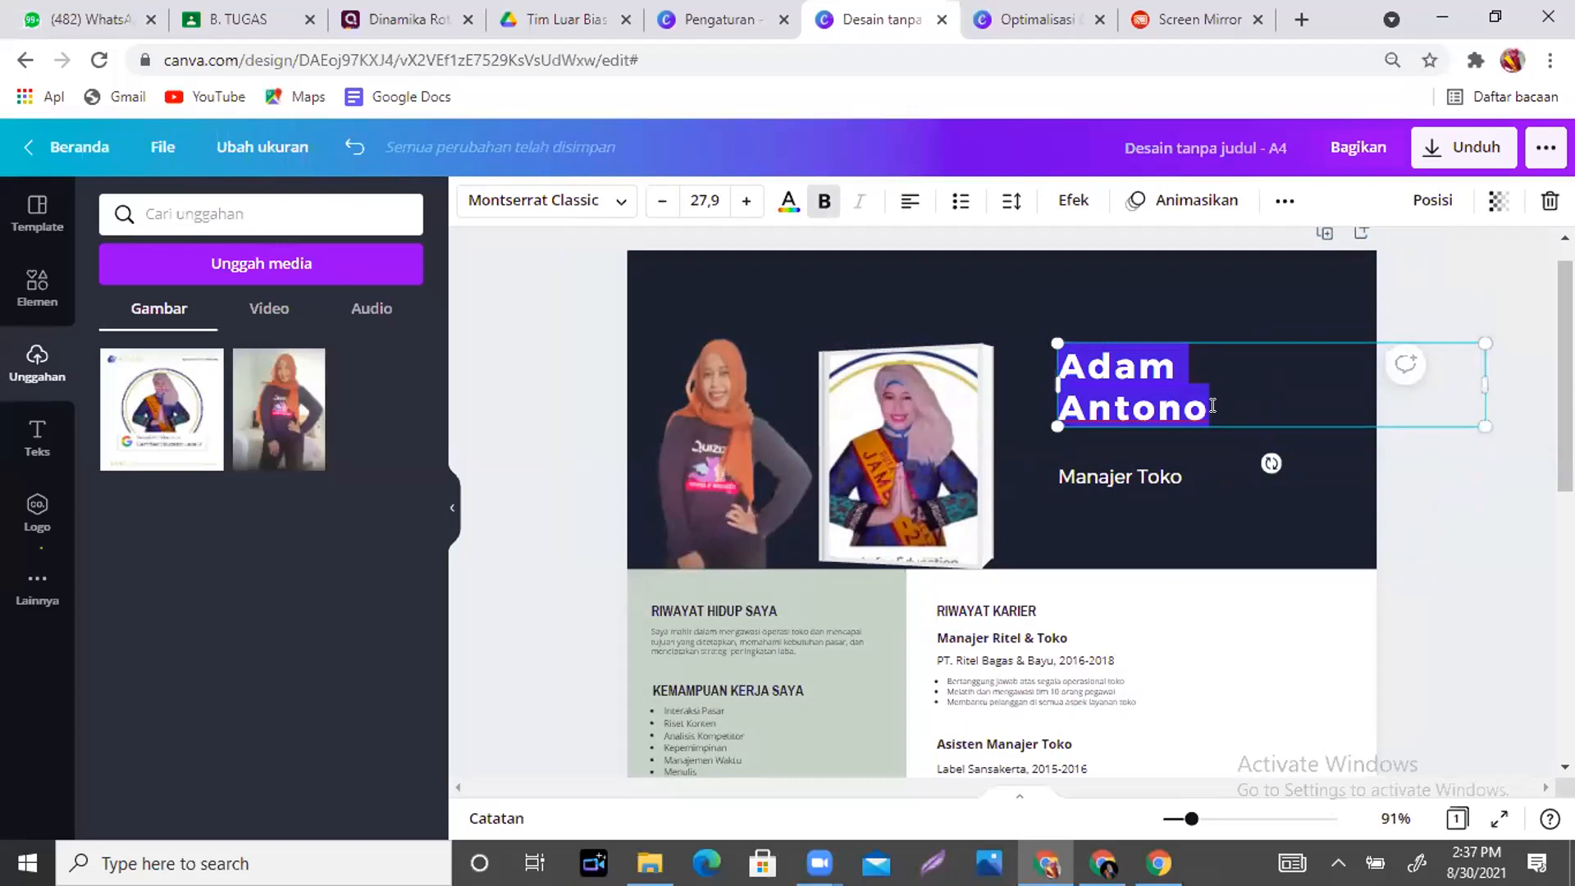
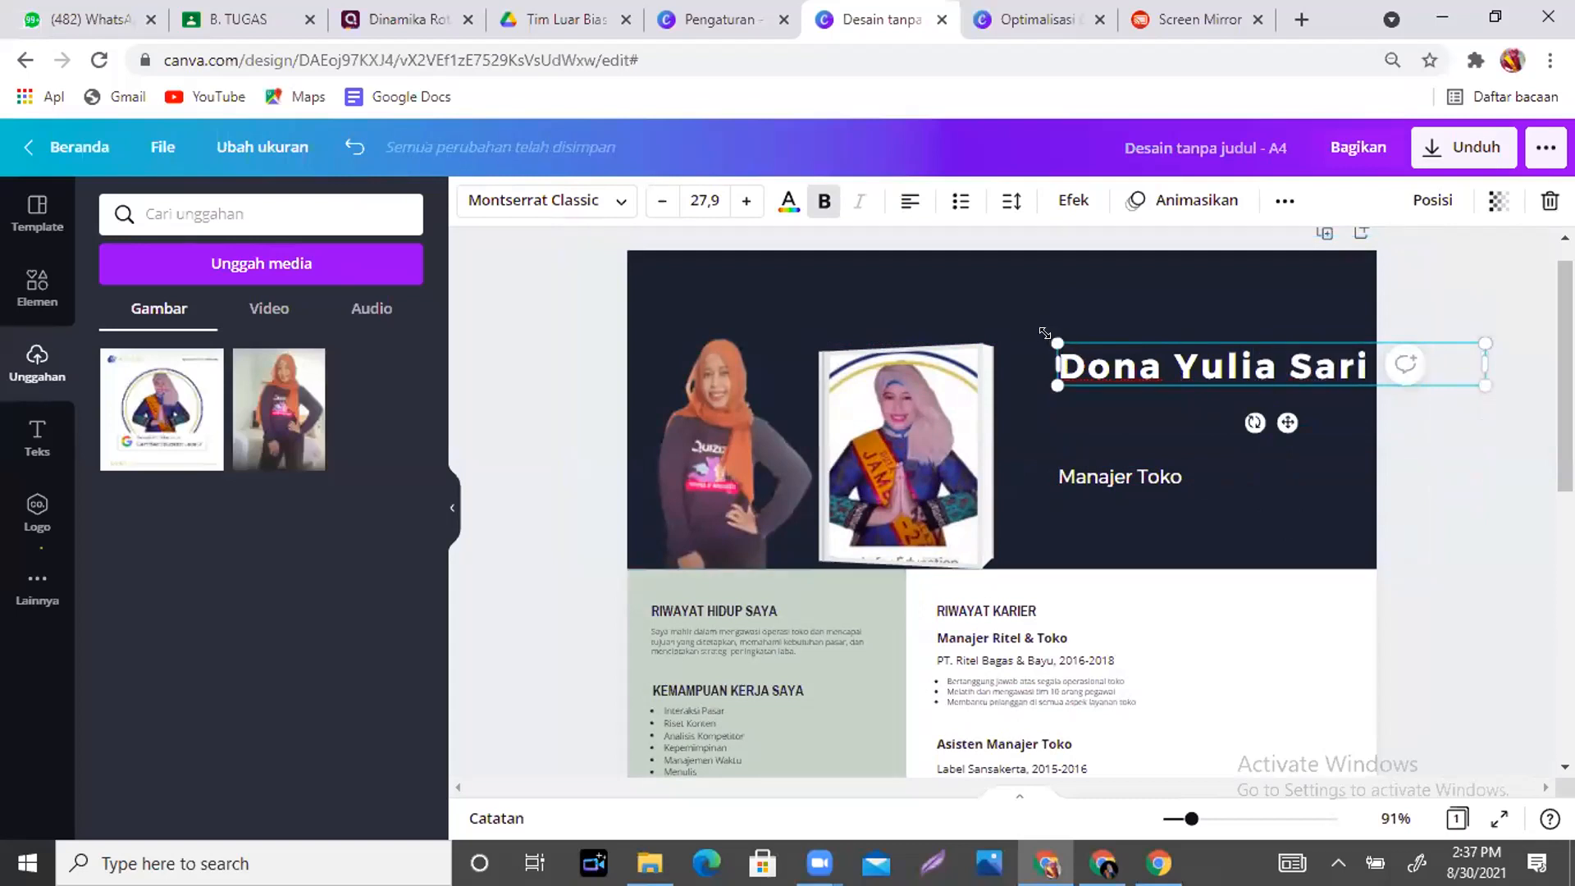
drag(1090, 351, 1168, 359)
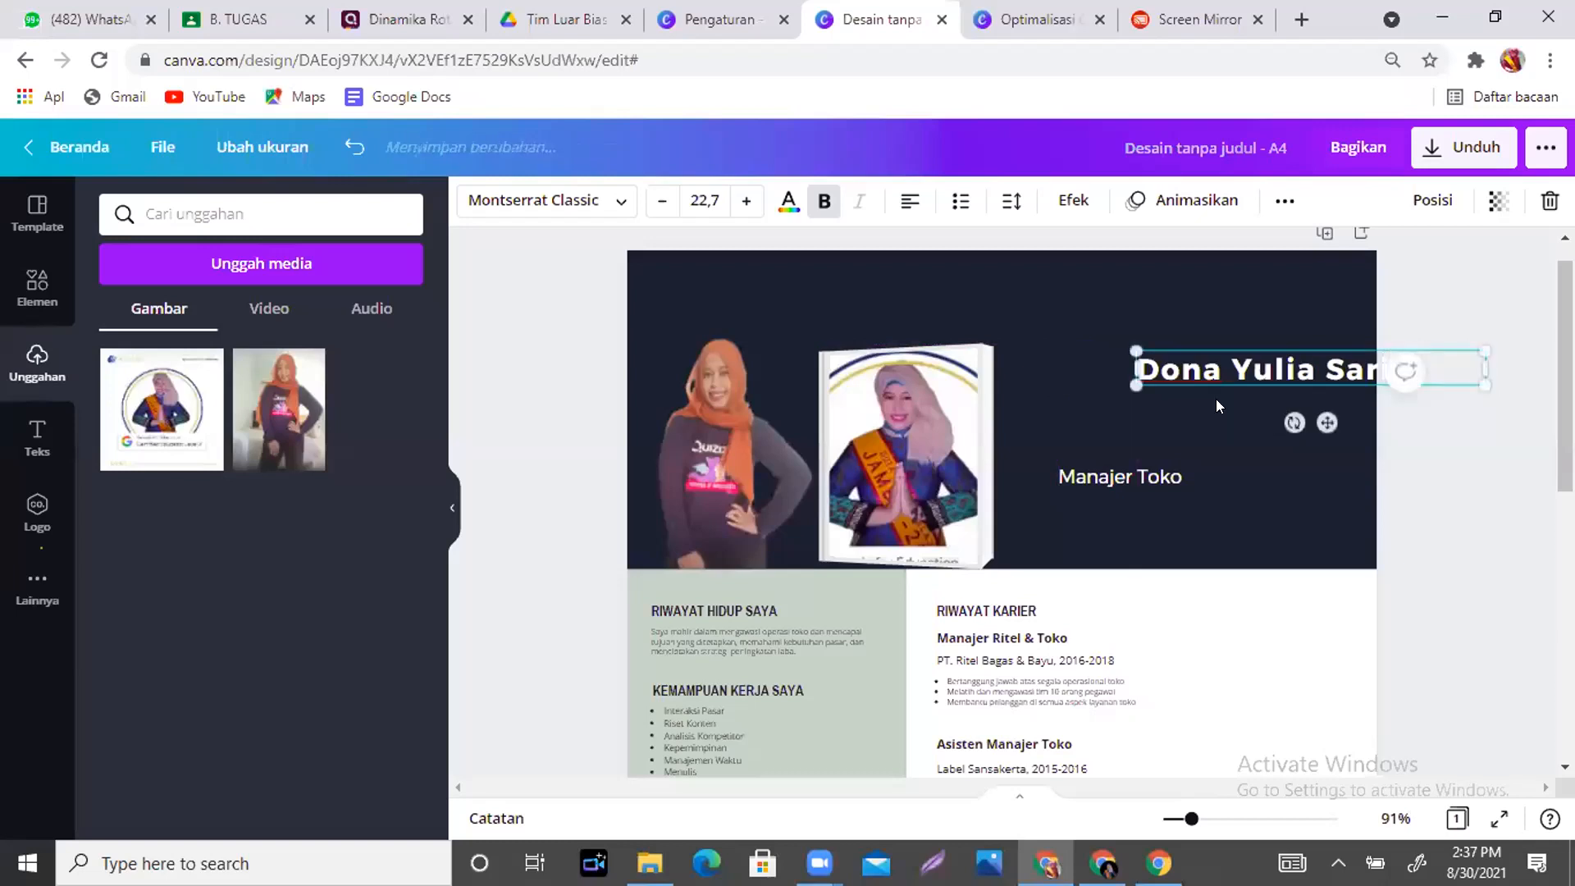
drag(1326, 421, 1229, 415)
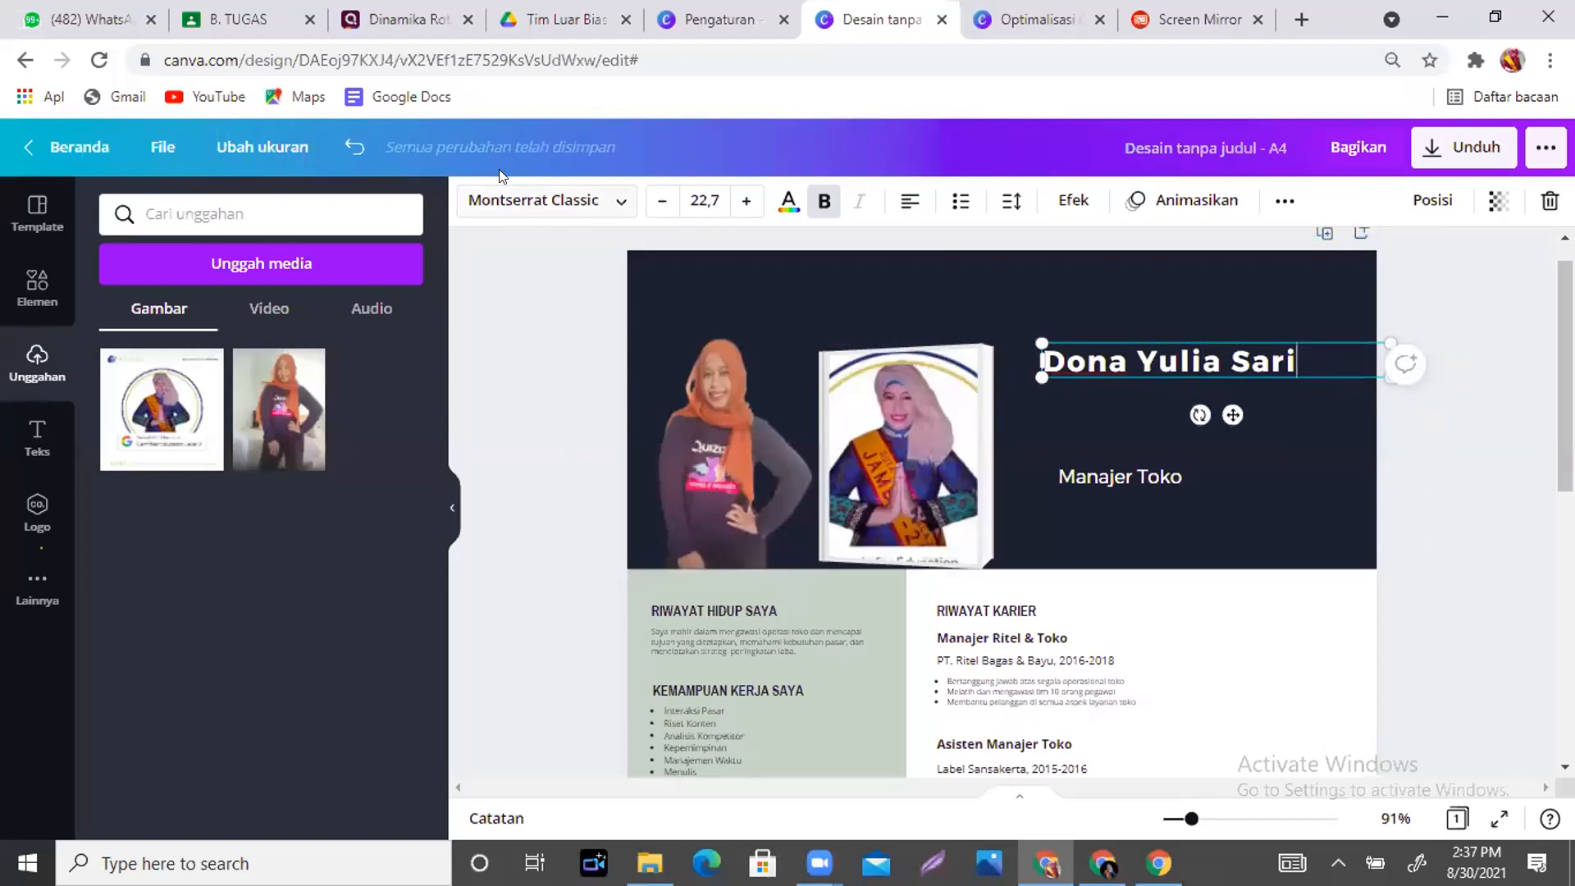
- Try Articulat, then set the name heading to the Intro Rust font so it shows in capitals
click(617, 203)
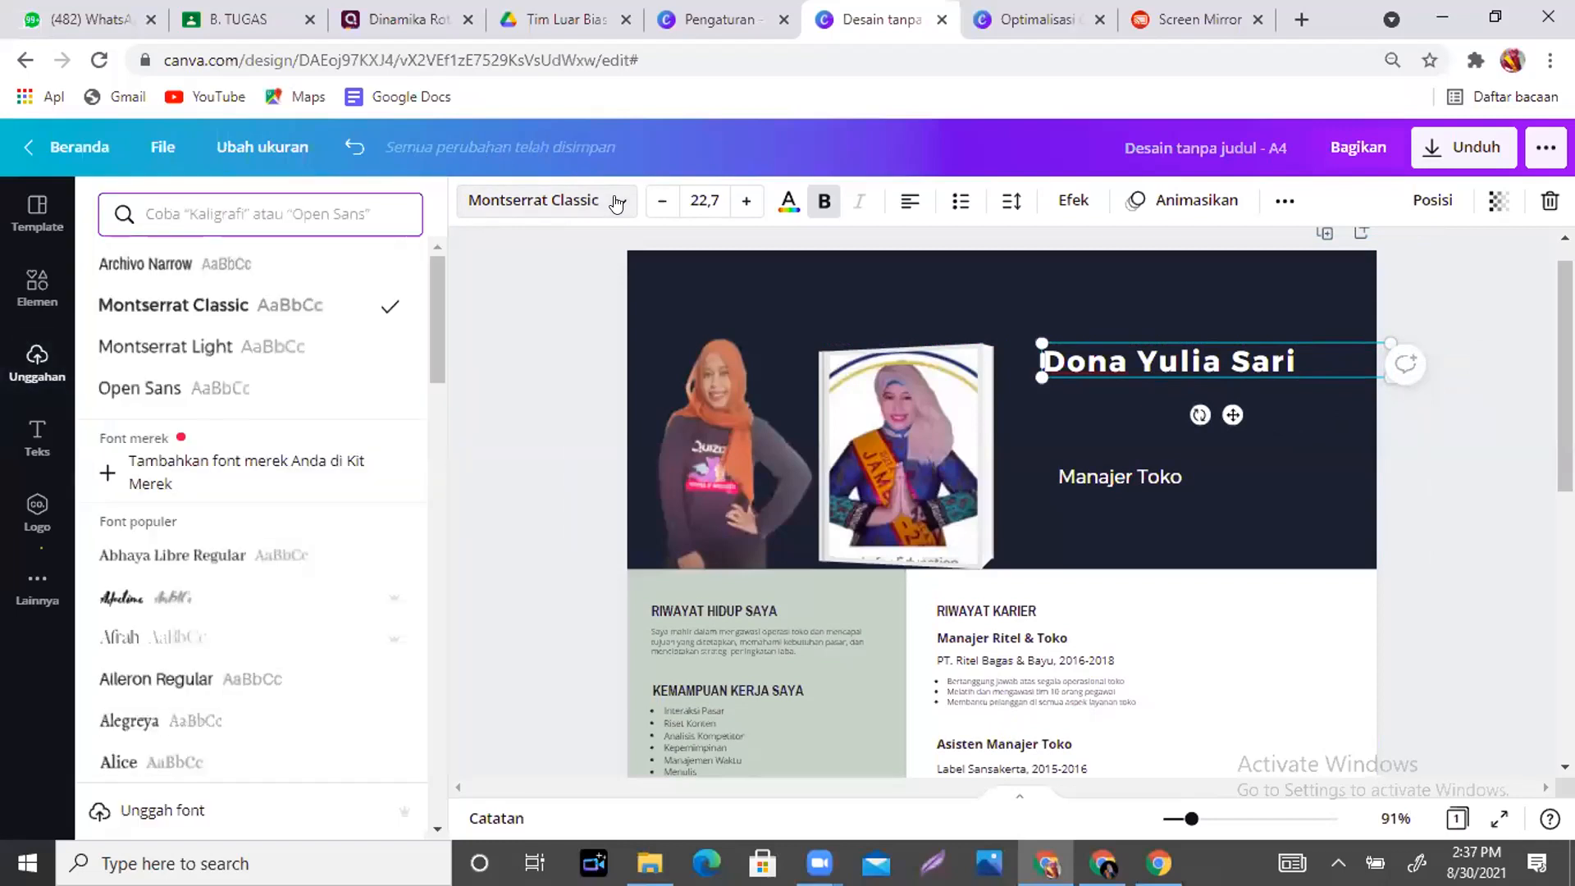
click(429, 271)
drag(428, 313, 431, 425)
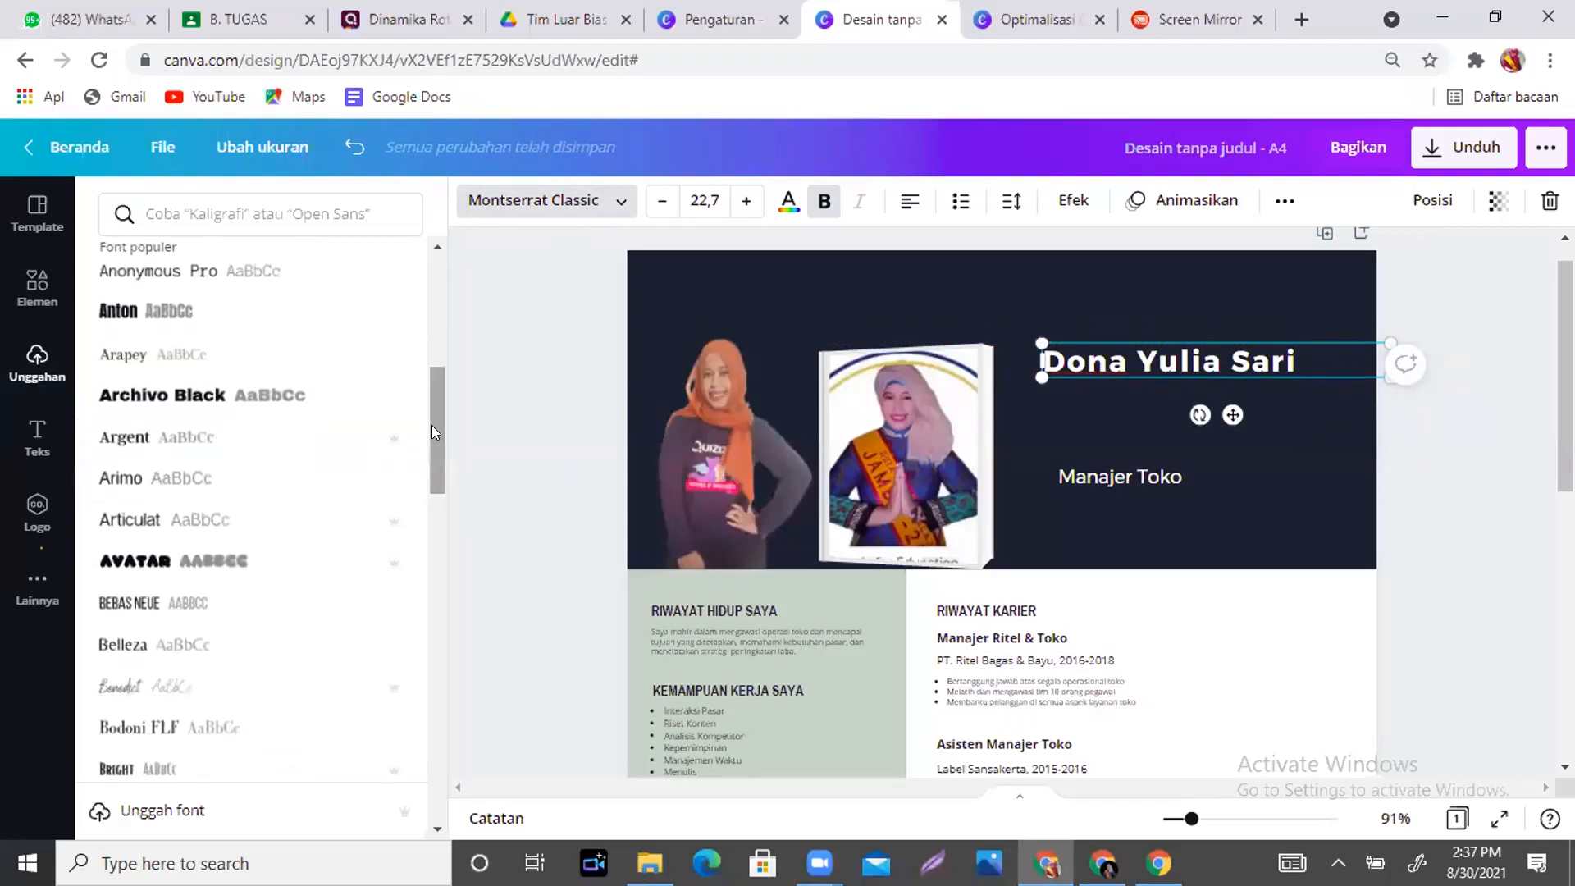
click(251, 534)
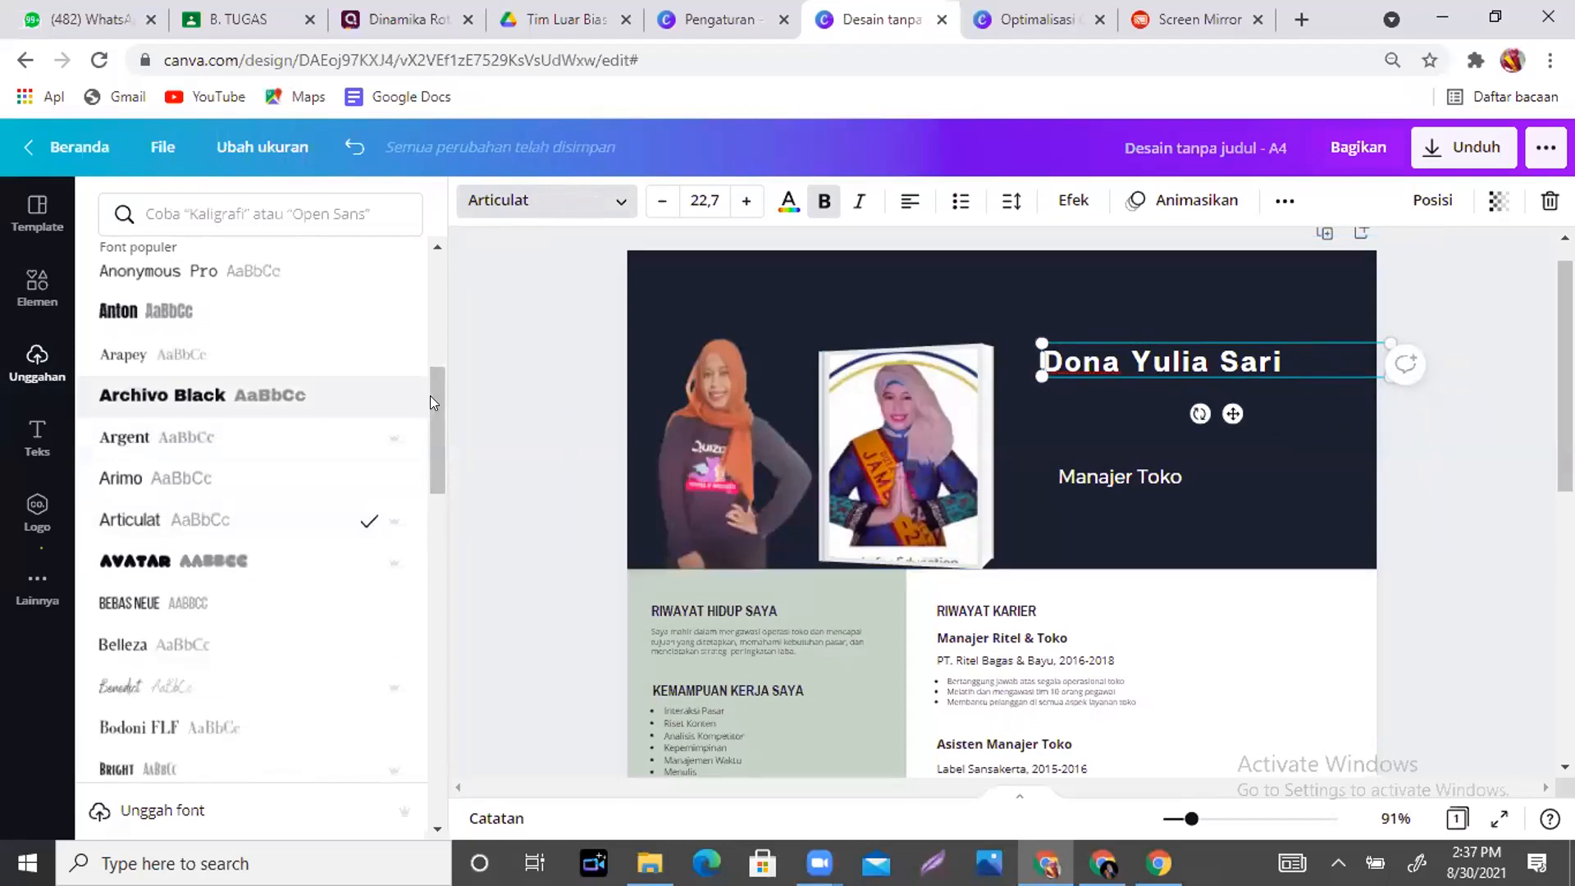
drag(434, 395, 435, 447)
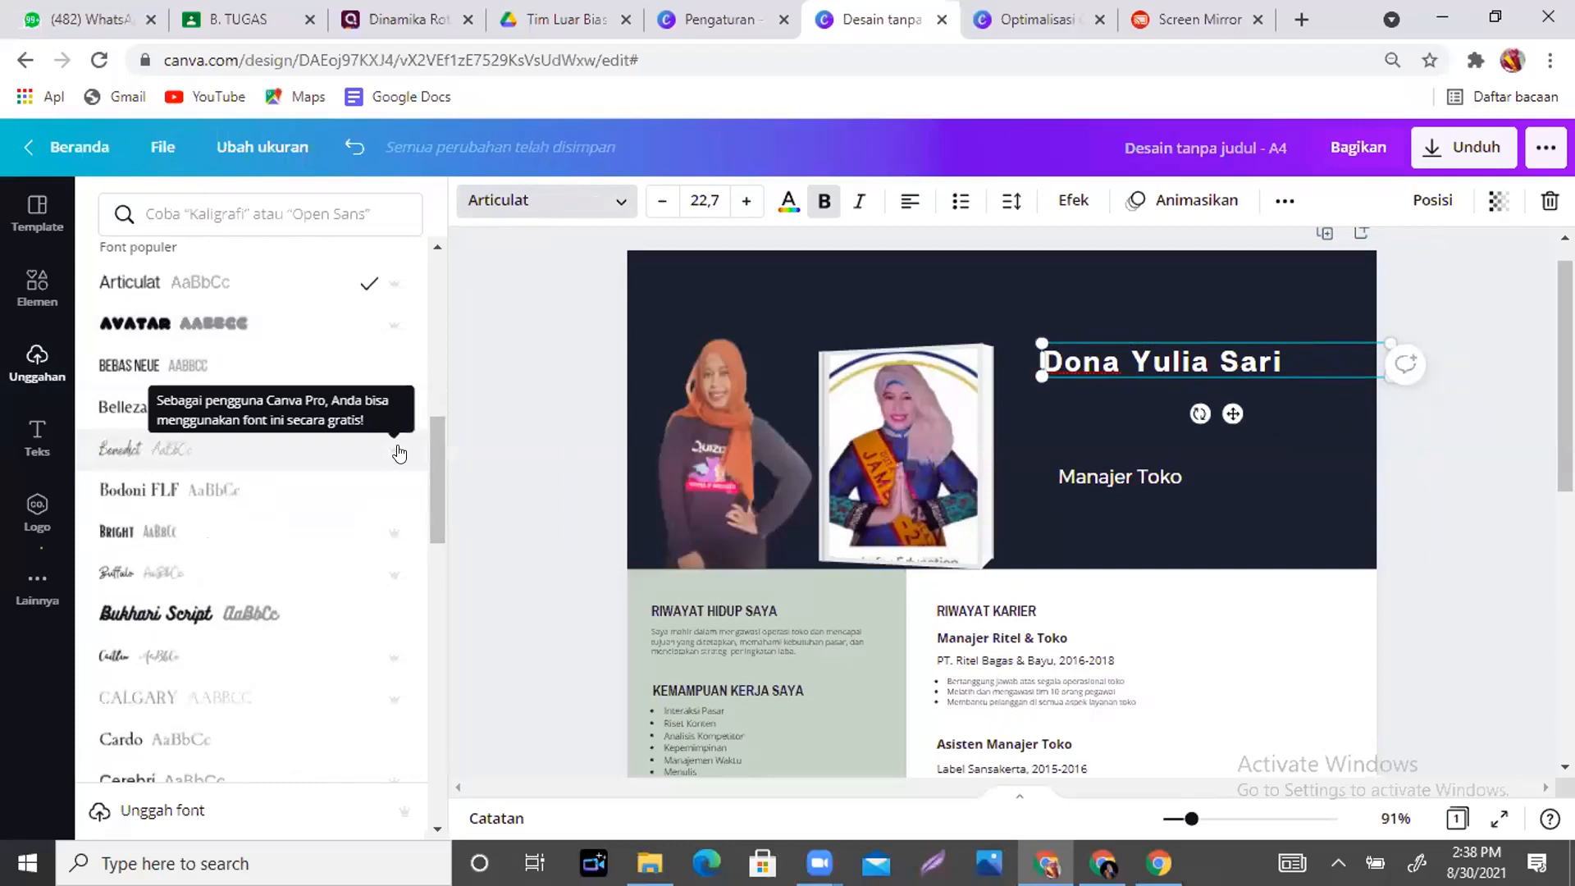
drag(432, 461, 443, 574)
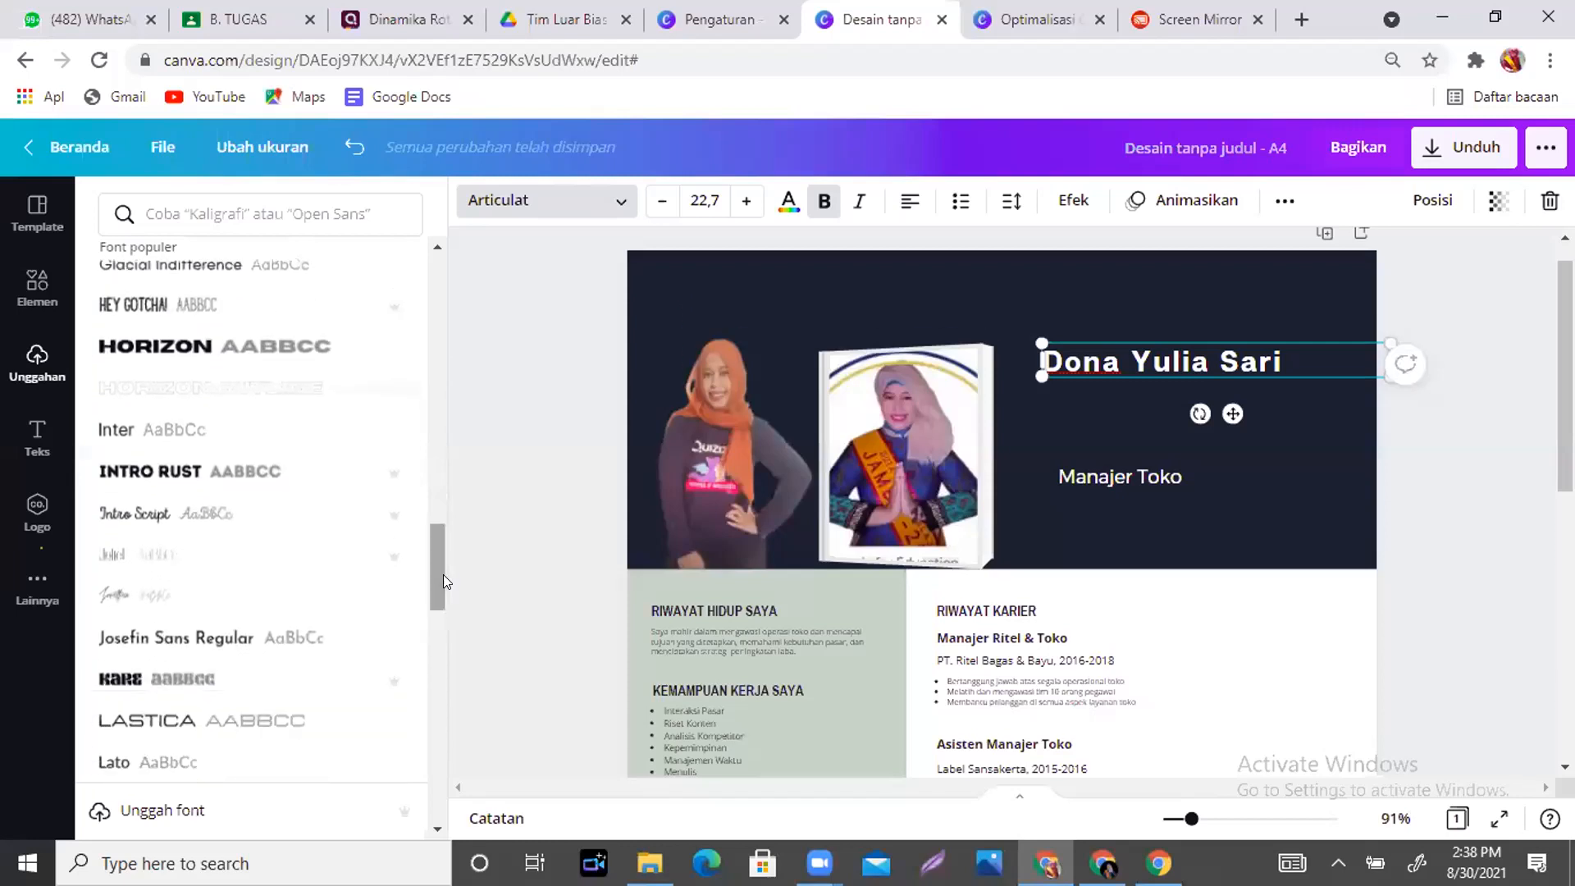
click(329, 471)
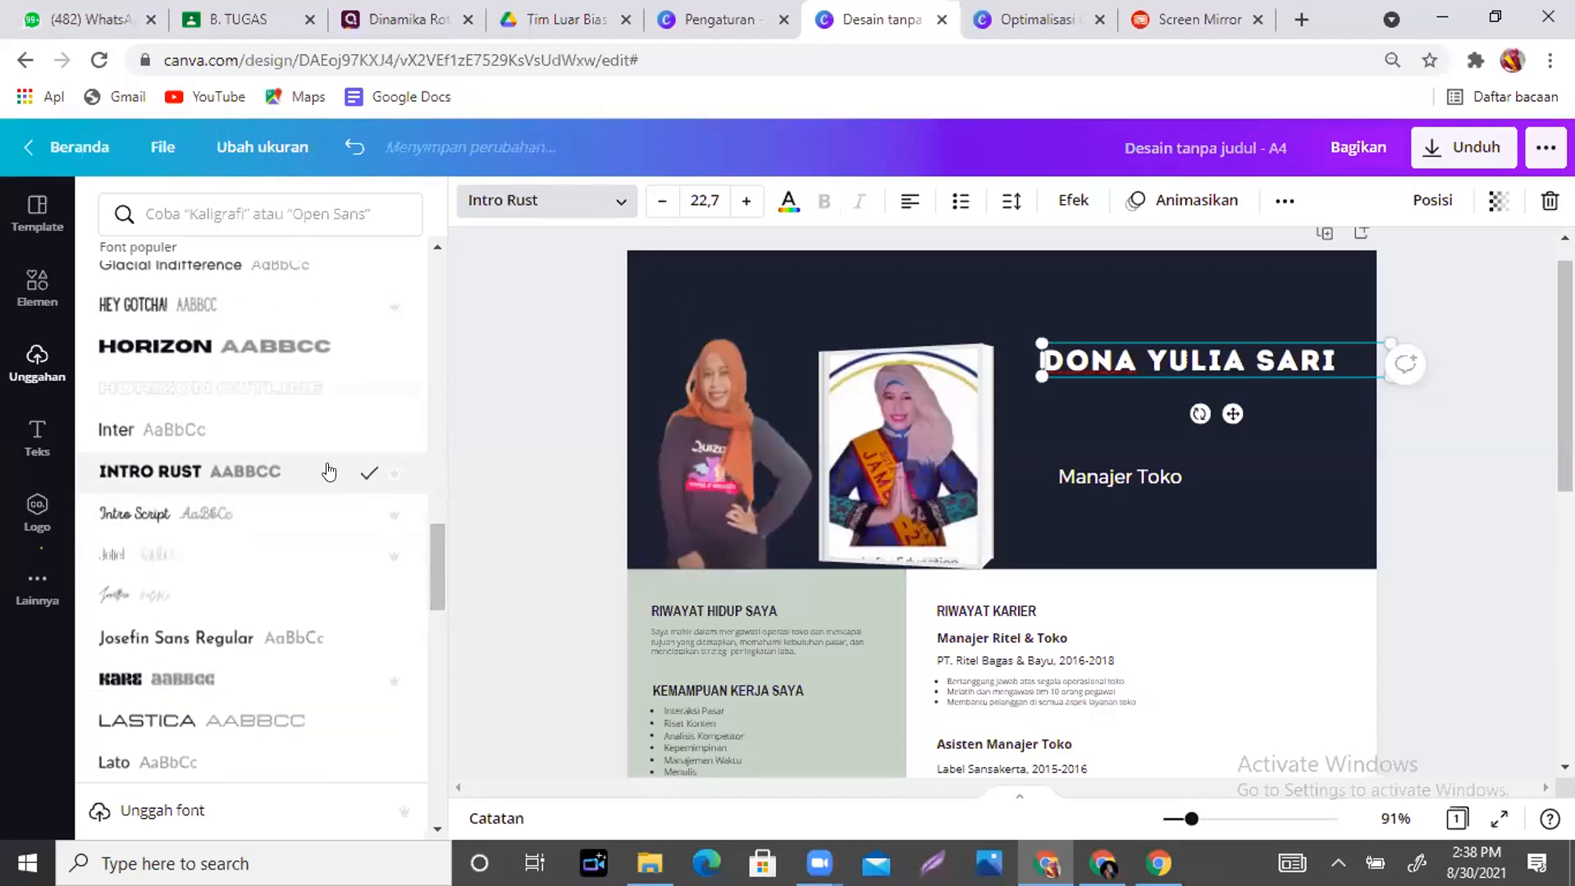
click(1224, 510)
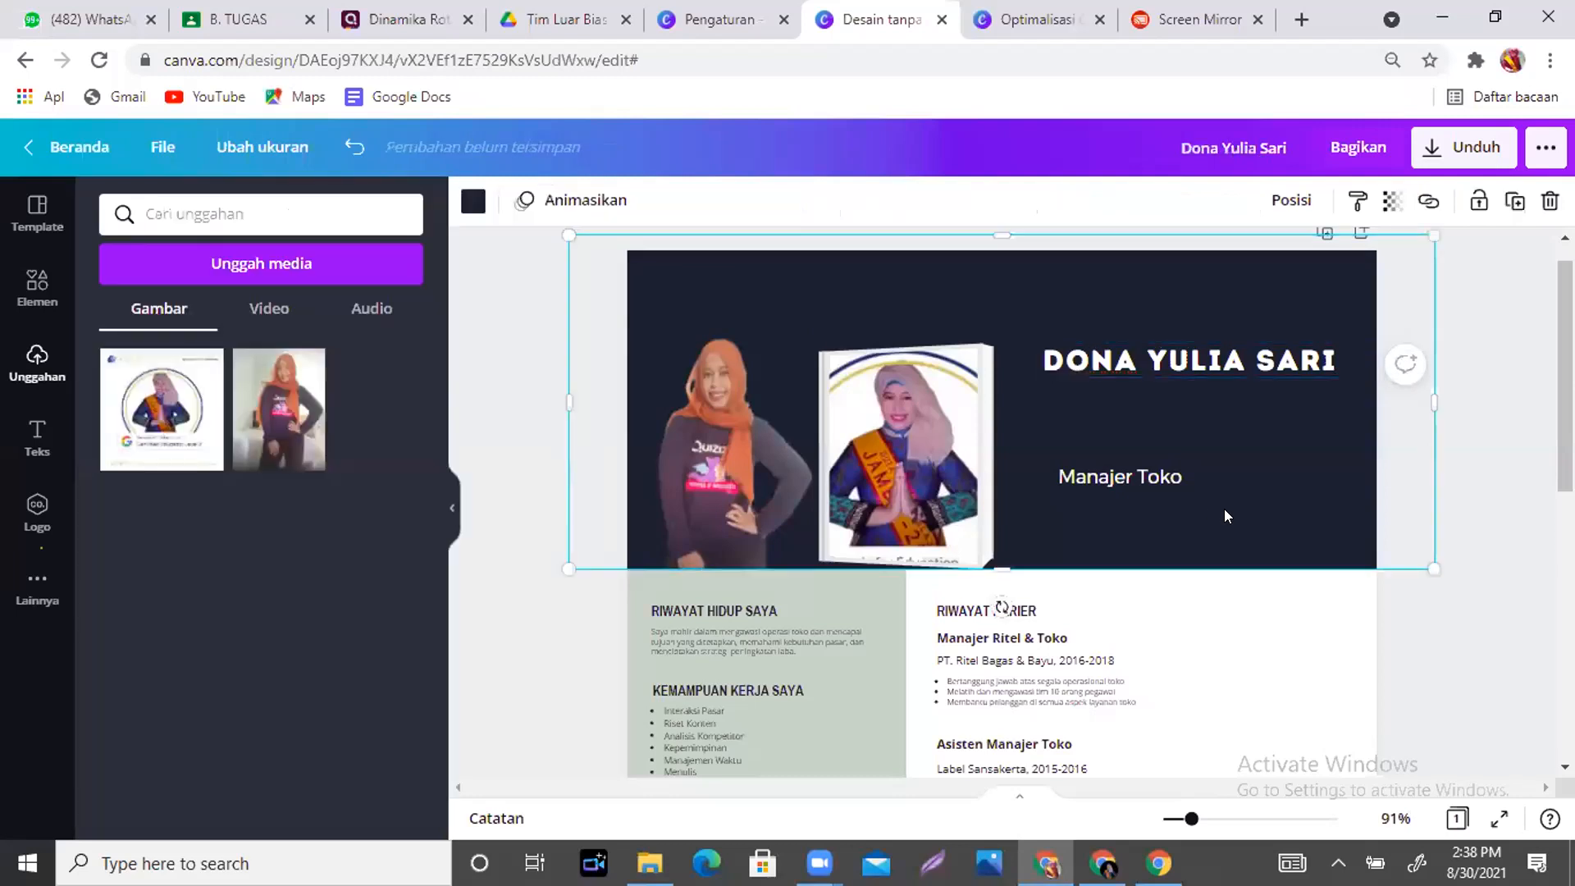
- Replace the Manajer Toko job title with 'Duta Rumah Belajar'
click(1149, 477)
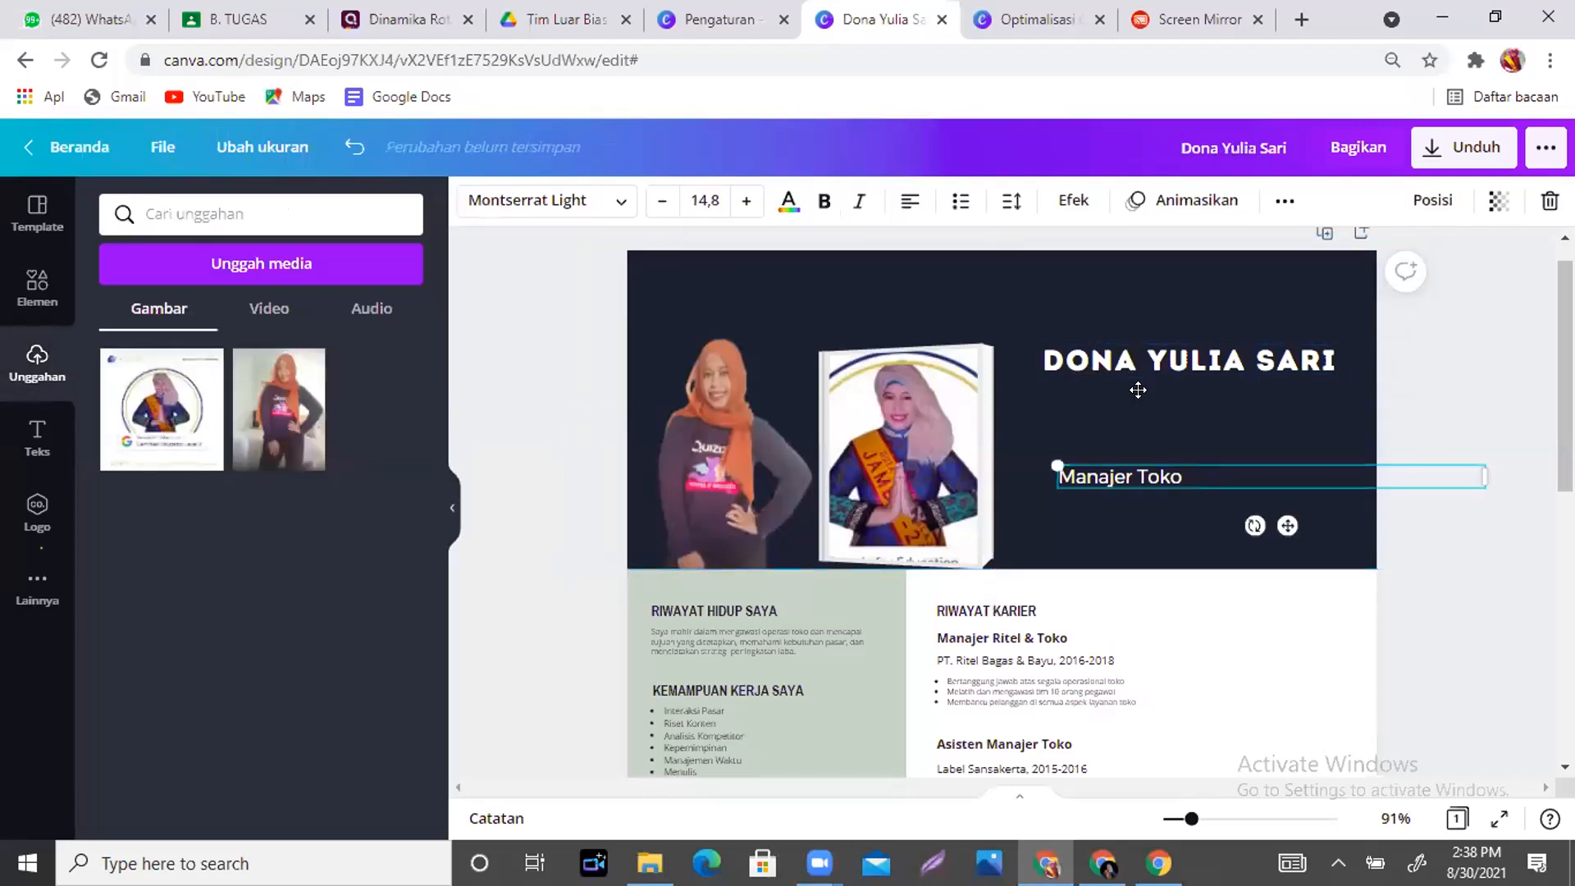
drag(1134, 476, 1134, 402)
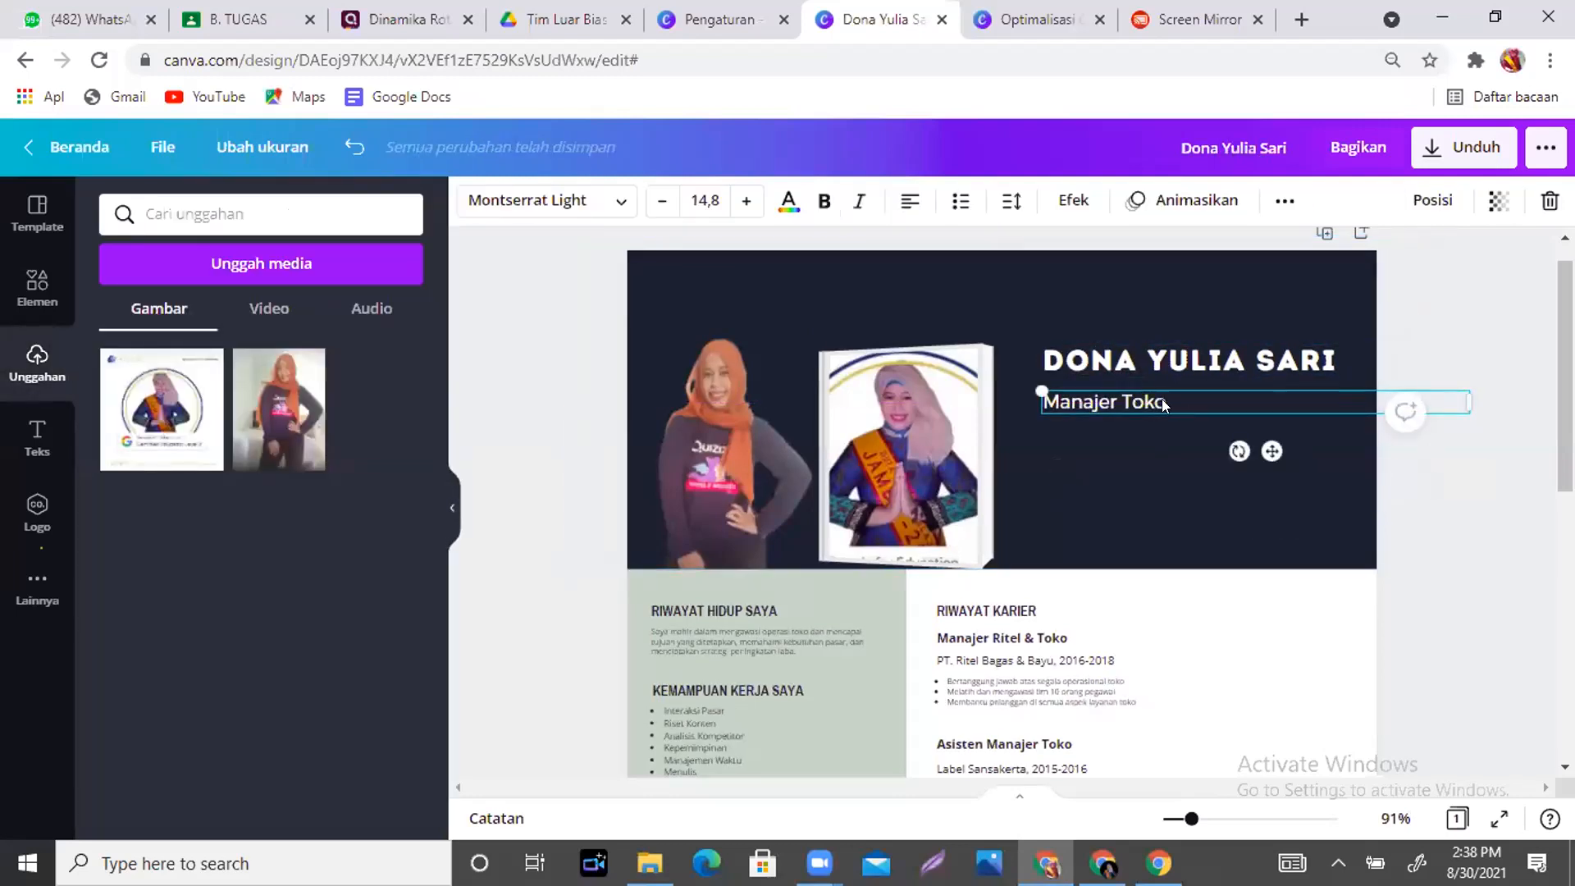
double_click(1189, 404)
text(D)
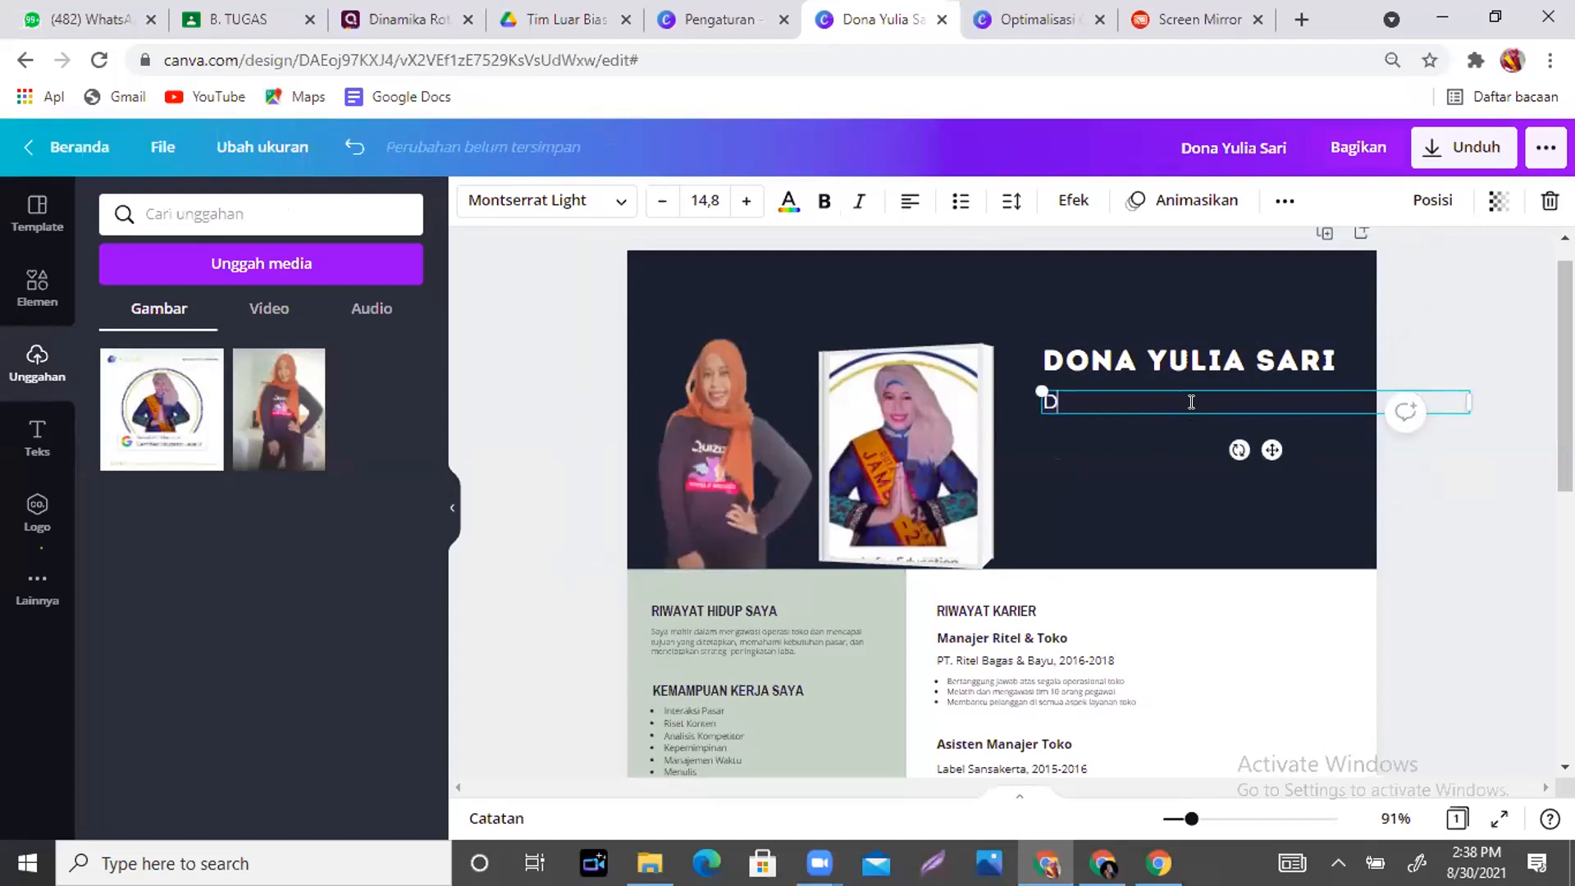
text(uta Ruma)
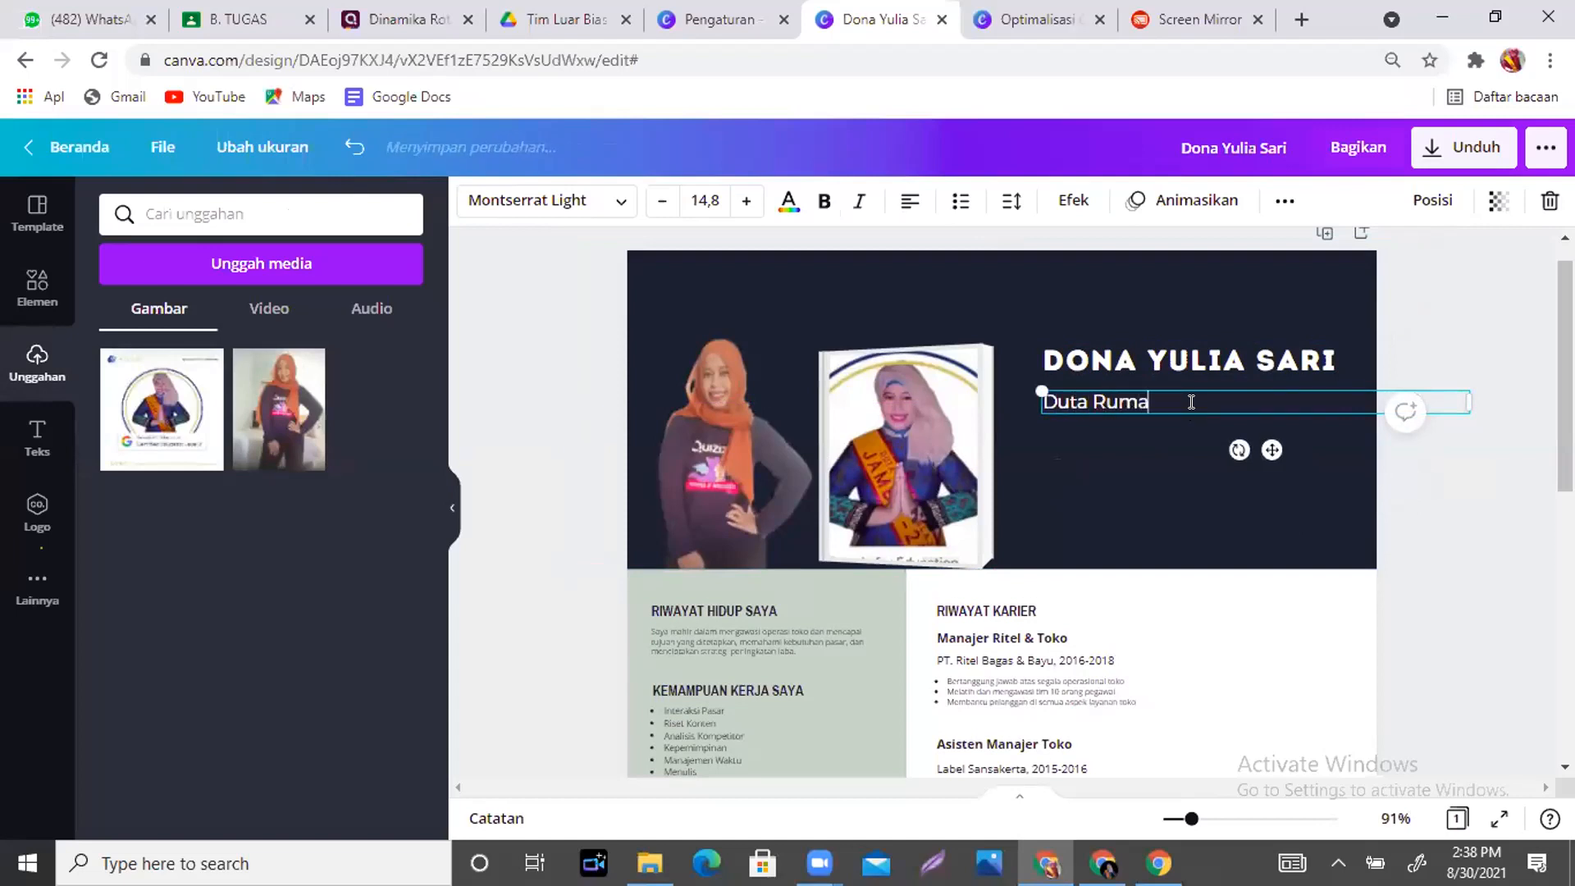
text(h Belajar)
click(1514, 558)
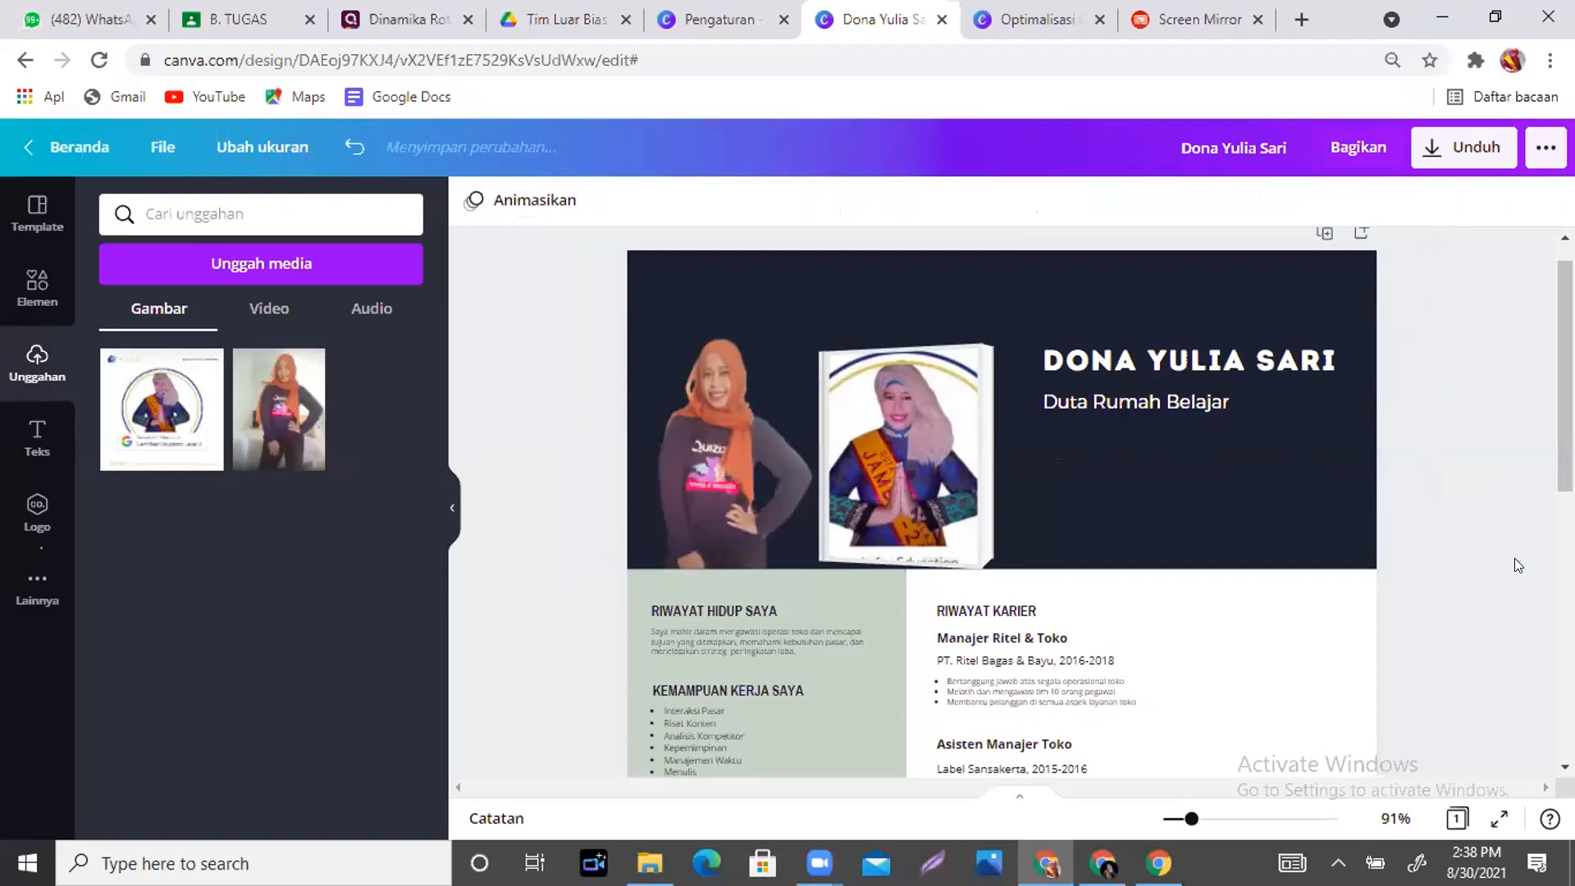
- Move the Duta Rumah Belajar title and the name heading lower in the dark header
drag(1124, 406, 1124, 510)
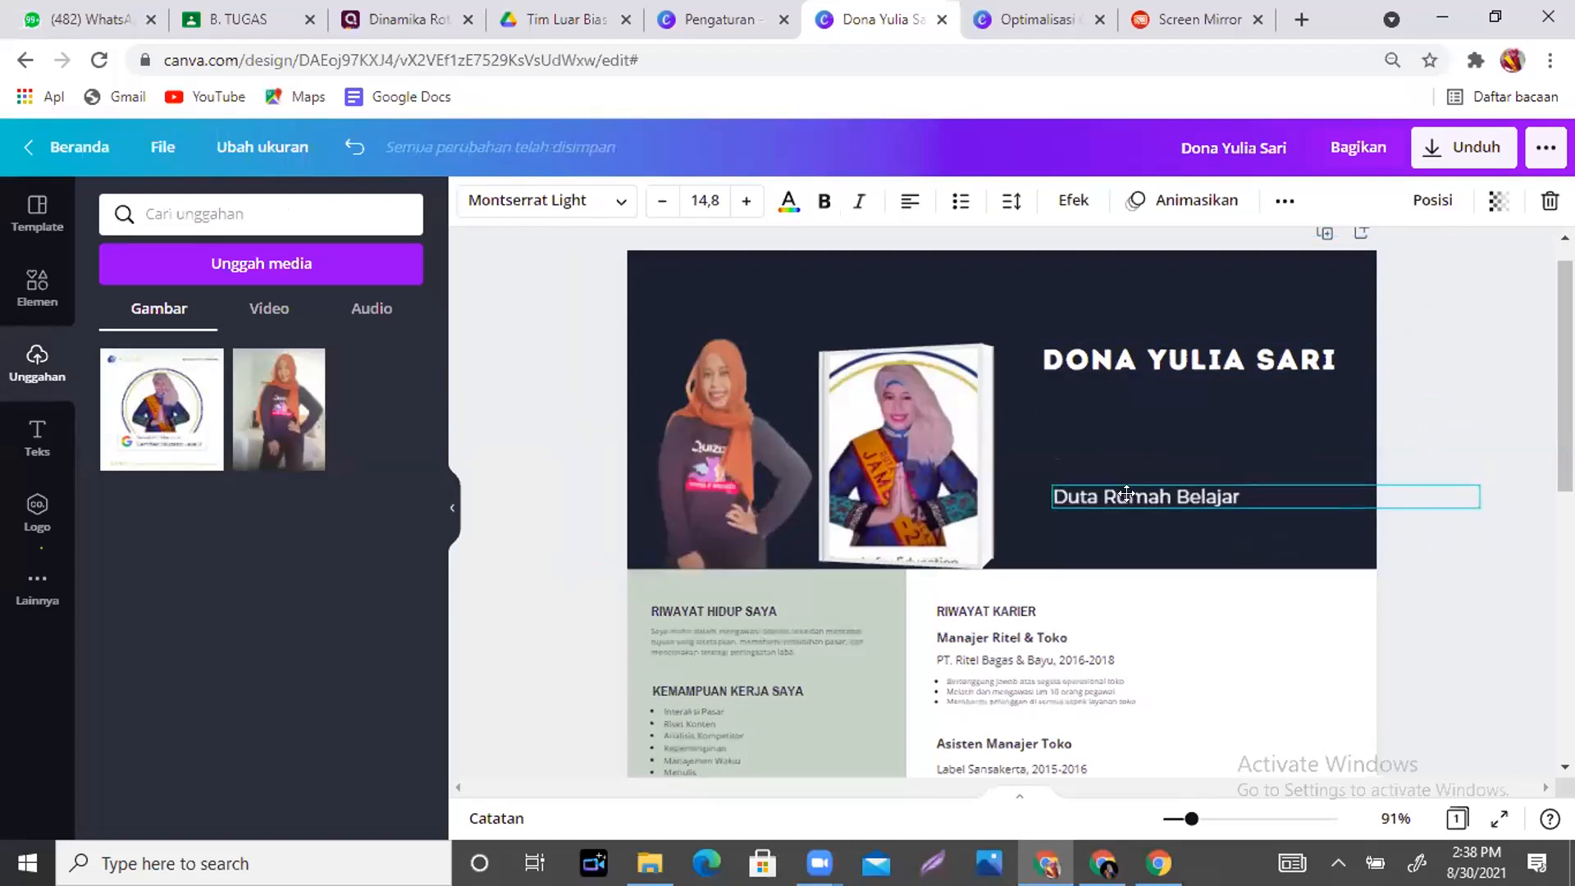
drag(1132, 363, 1134, 439)
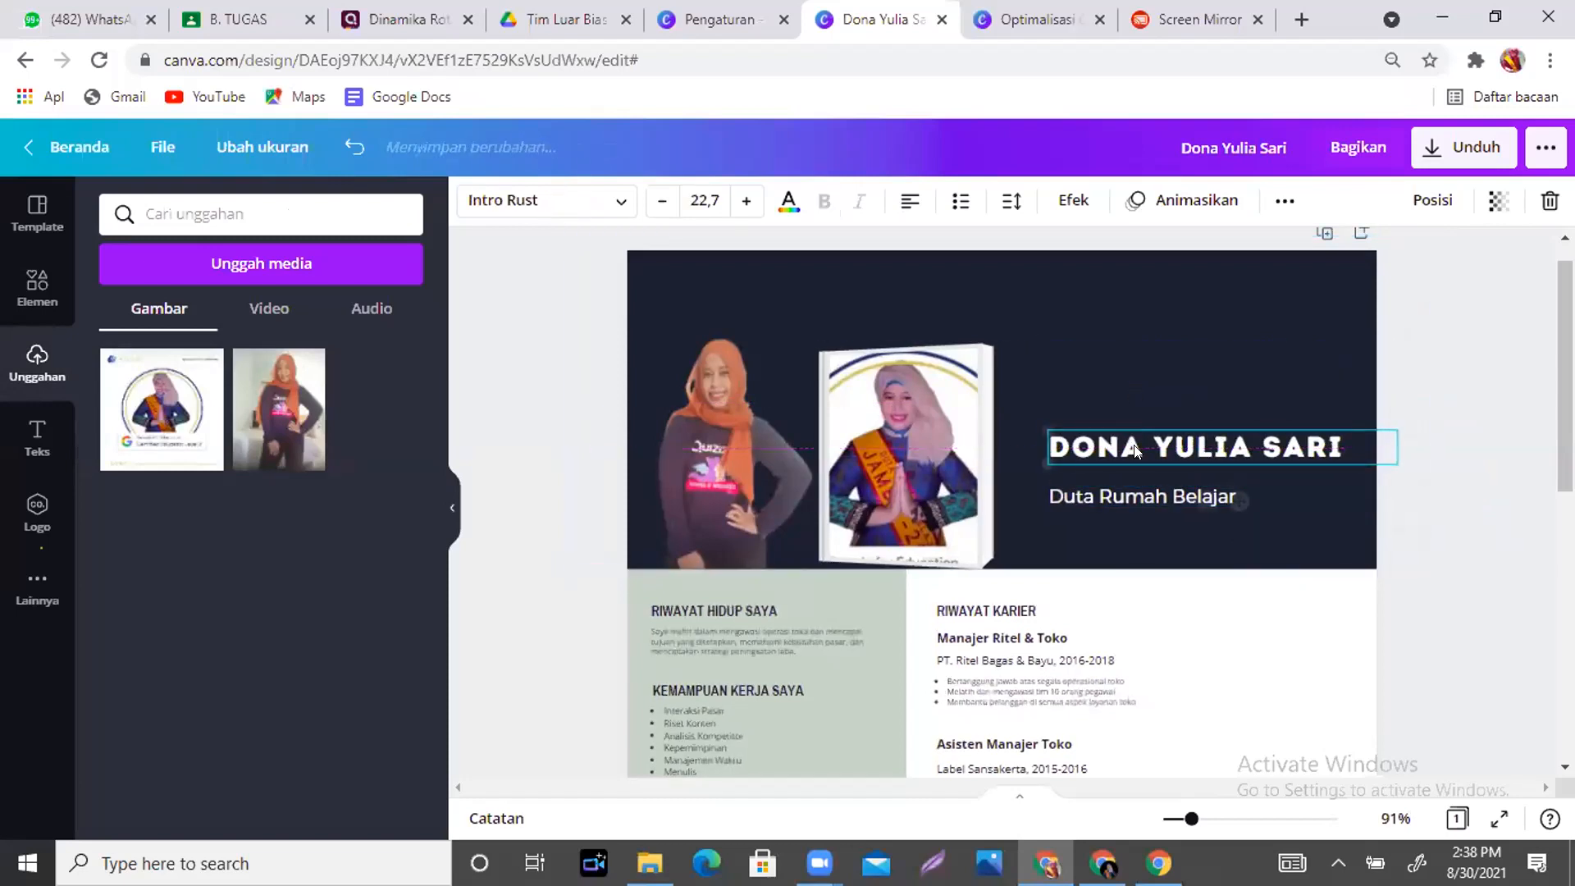
scroll(1202, 498, down, 2)
key(Escape)
scroll(1001, 500, down, 1)
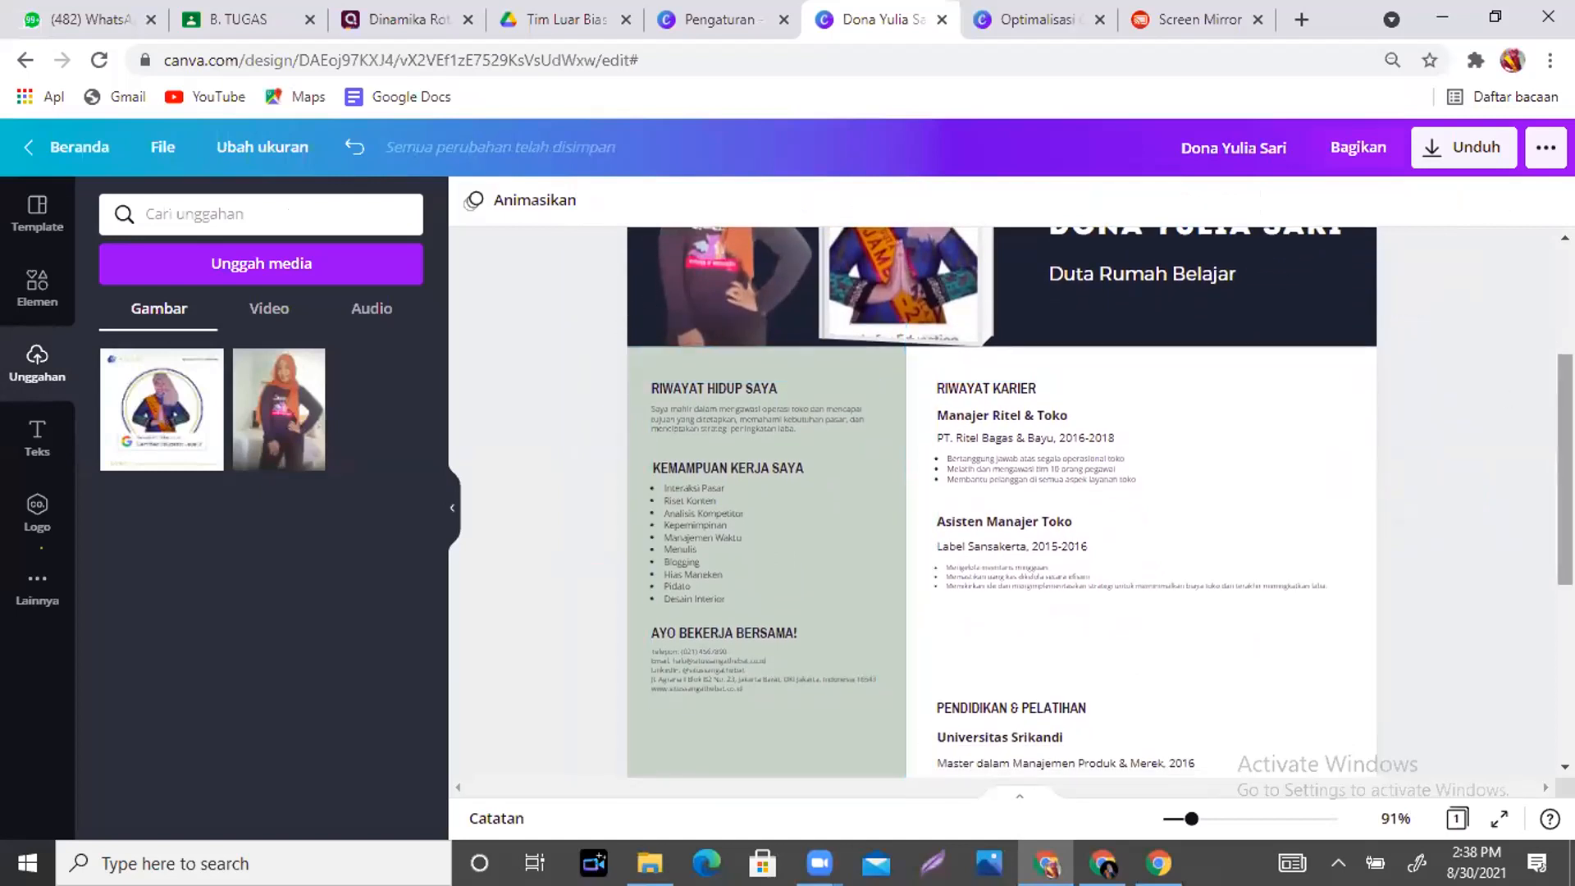
- Inspect the left-column text group, skills list, Riwayat Karier and Kegiatan Lain elements
scroll(742, 342, down, 1)
click(781, 343)
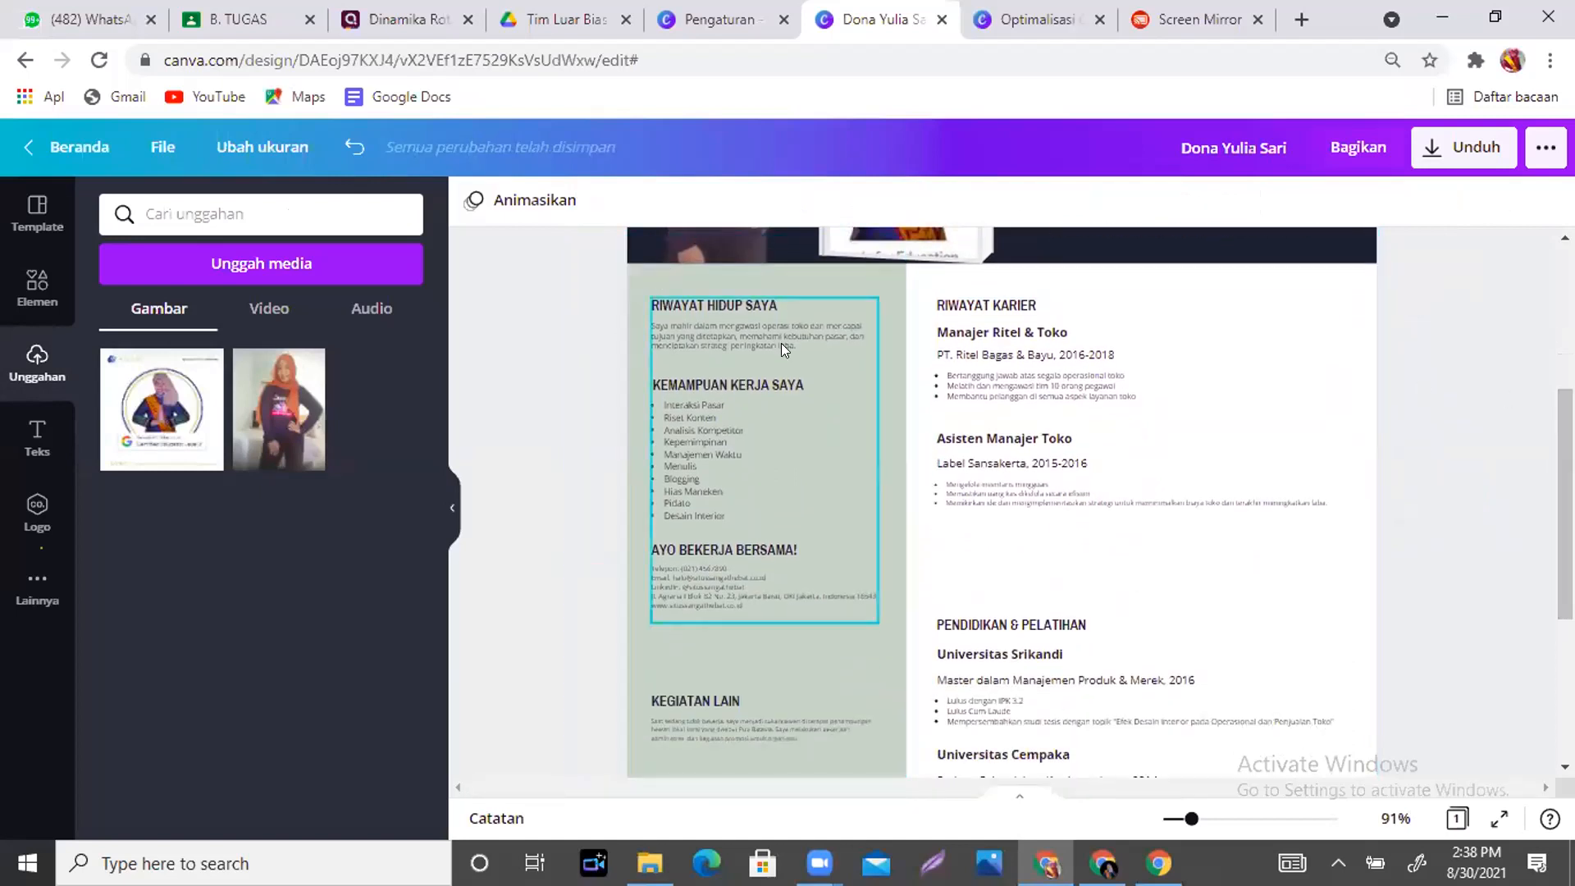
click(744, 443)
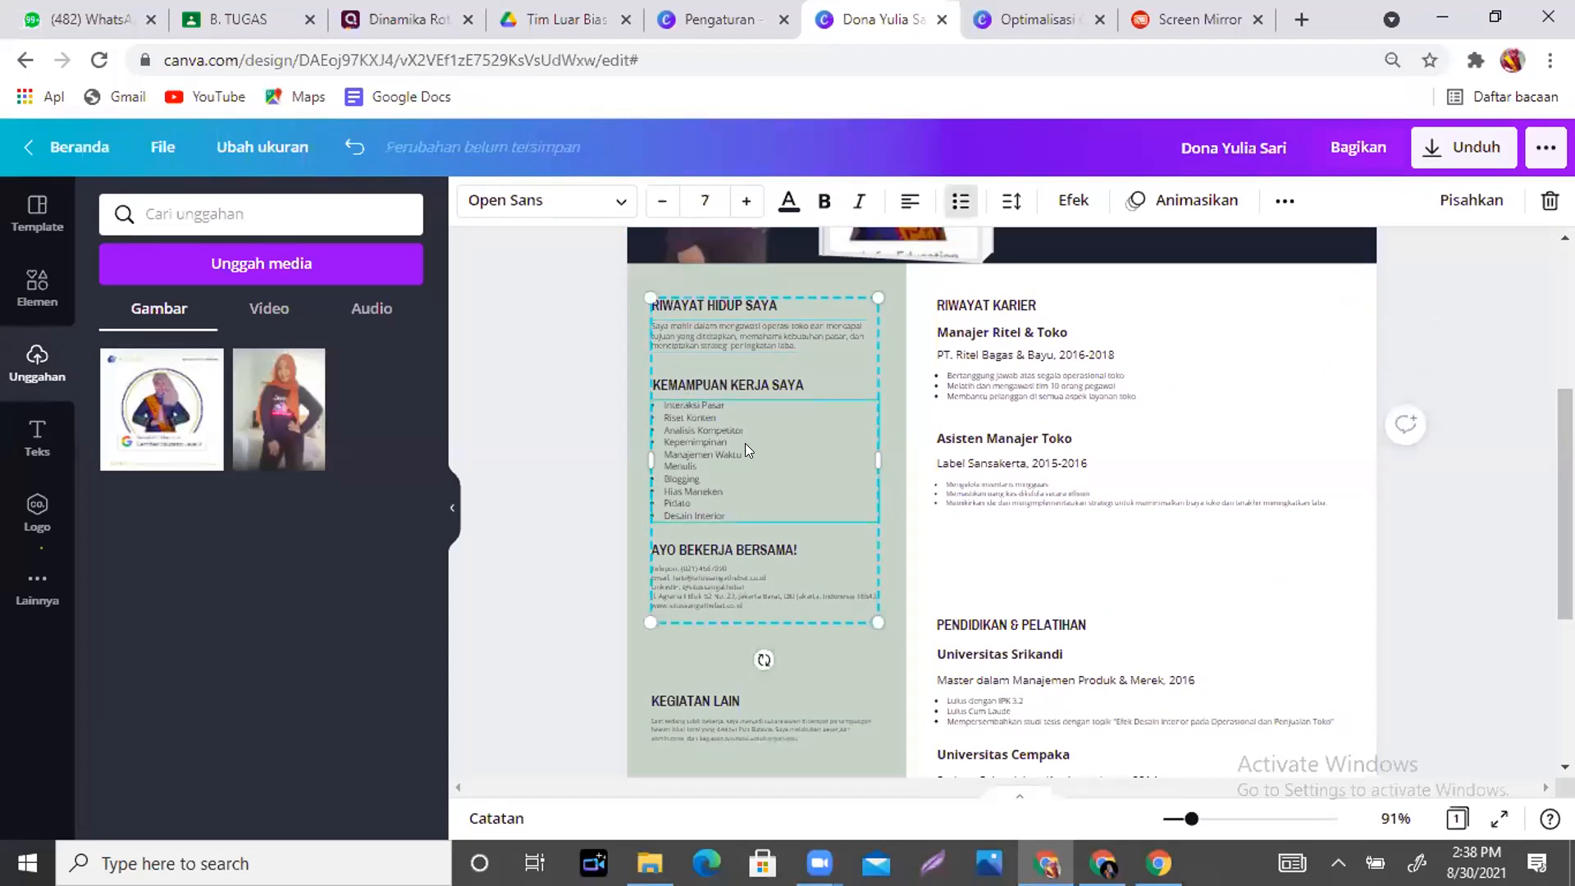
click(1027, 310)
drag(1563, 451, 1564, 582)
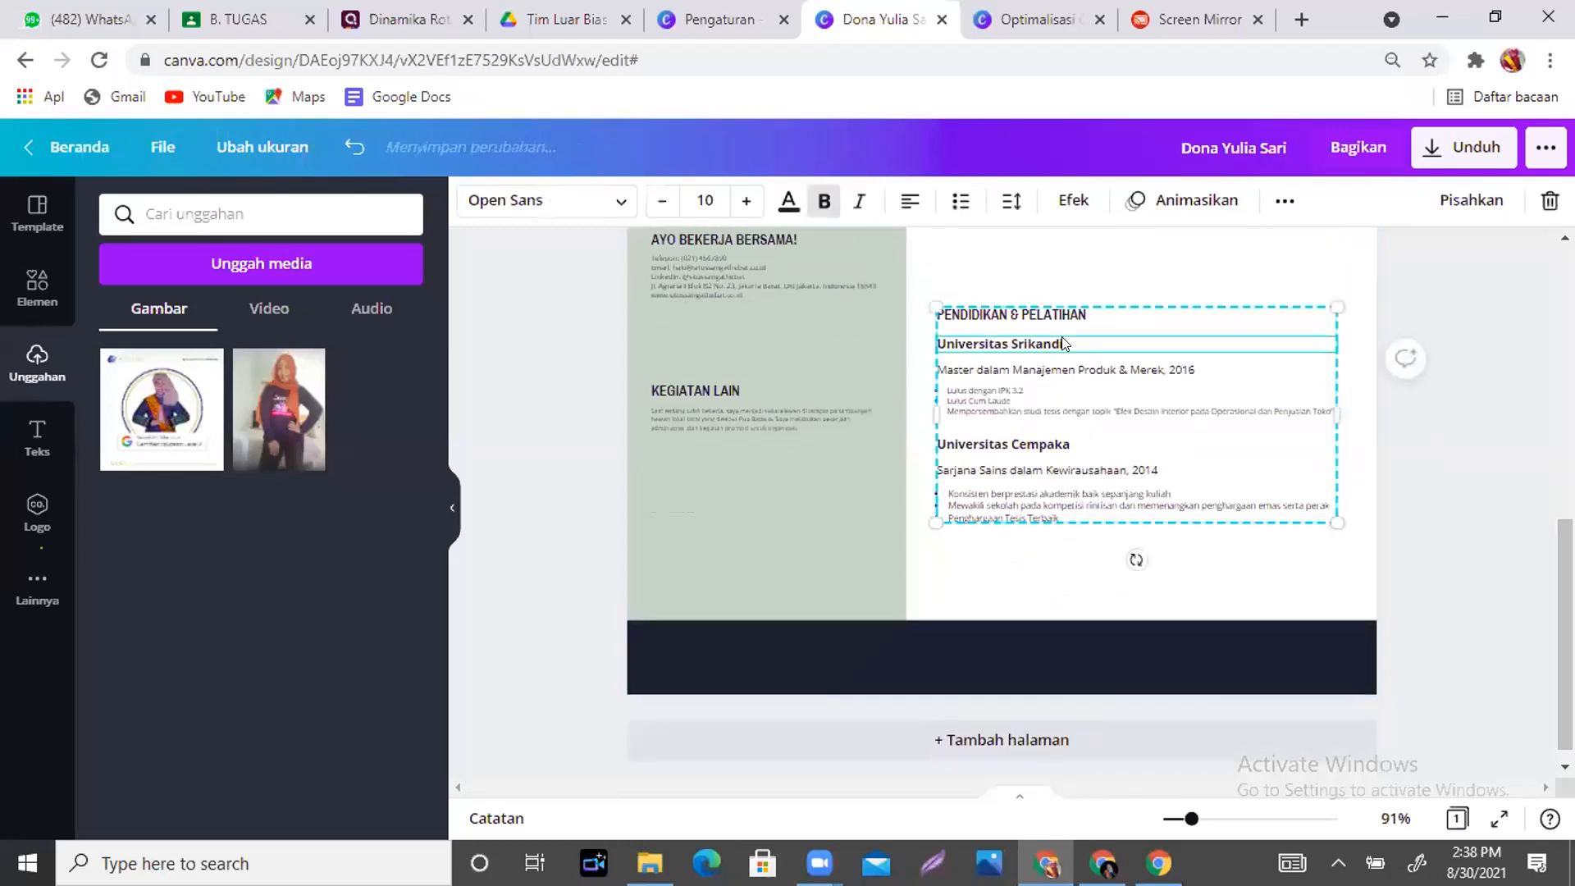
click(759, 425)
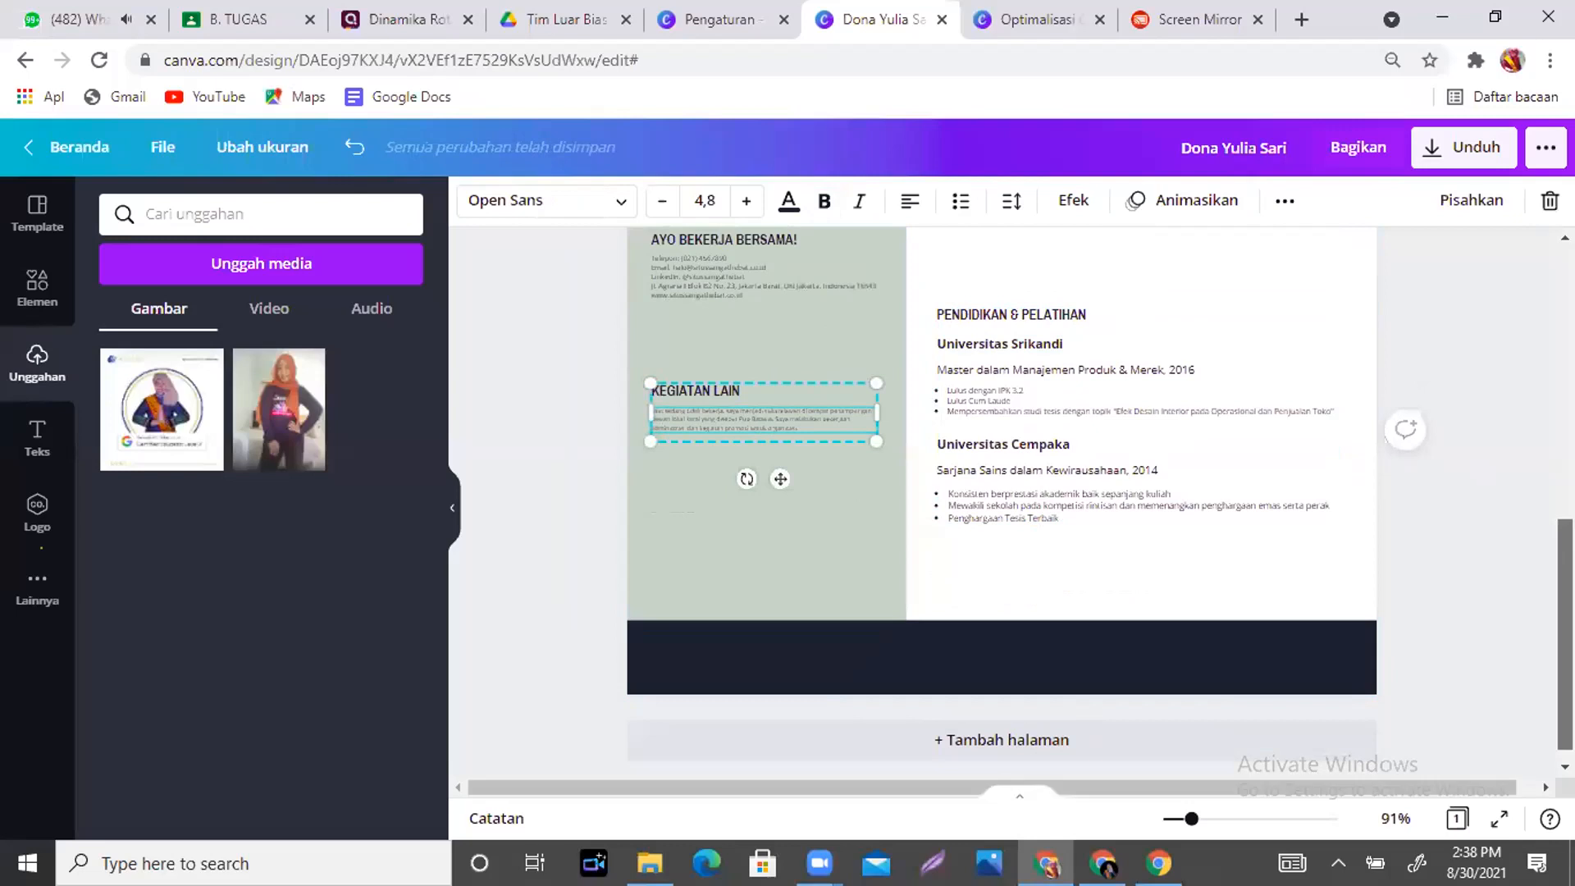
scroll(1001, 502, up, 7)
scroll(690, 334, down, 3)
click(690, 335)
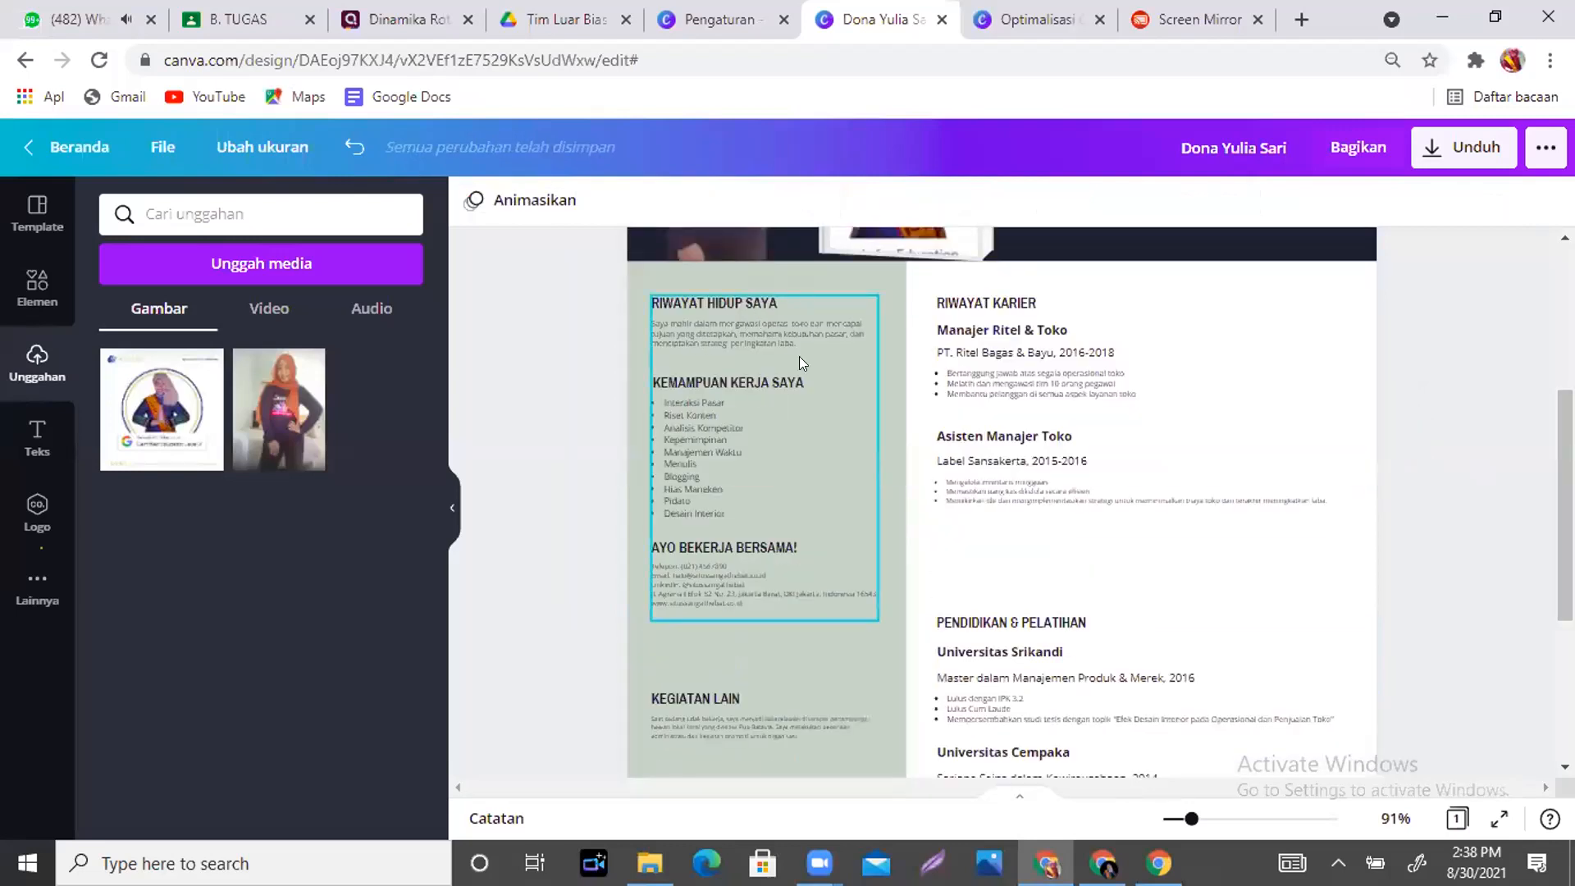
- Ungroup the left-column texts and select the profile paragraph under RIWAYAT HIDUP SAYA
click(794, 335)
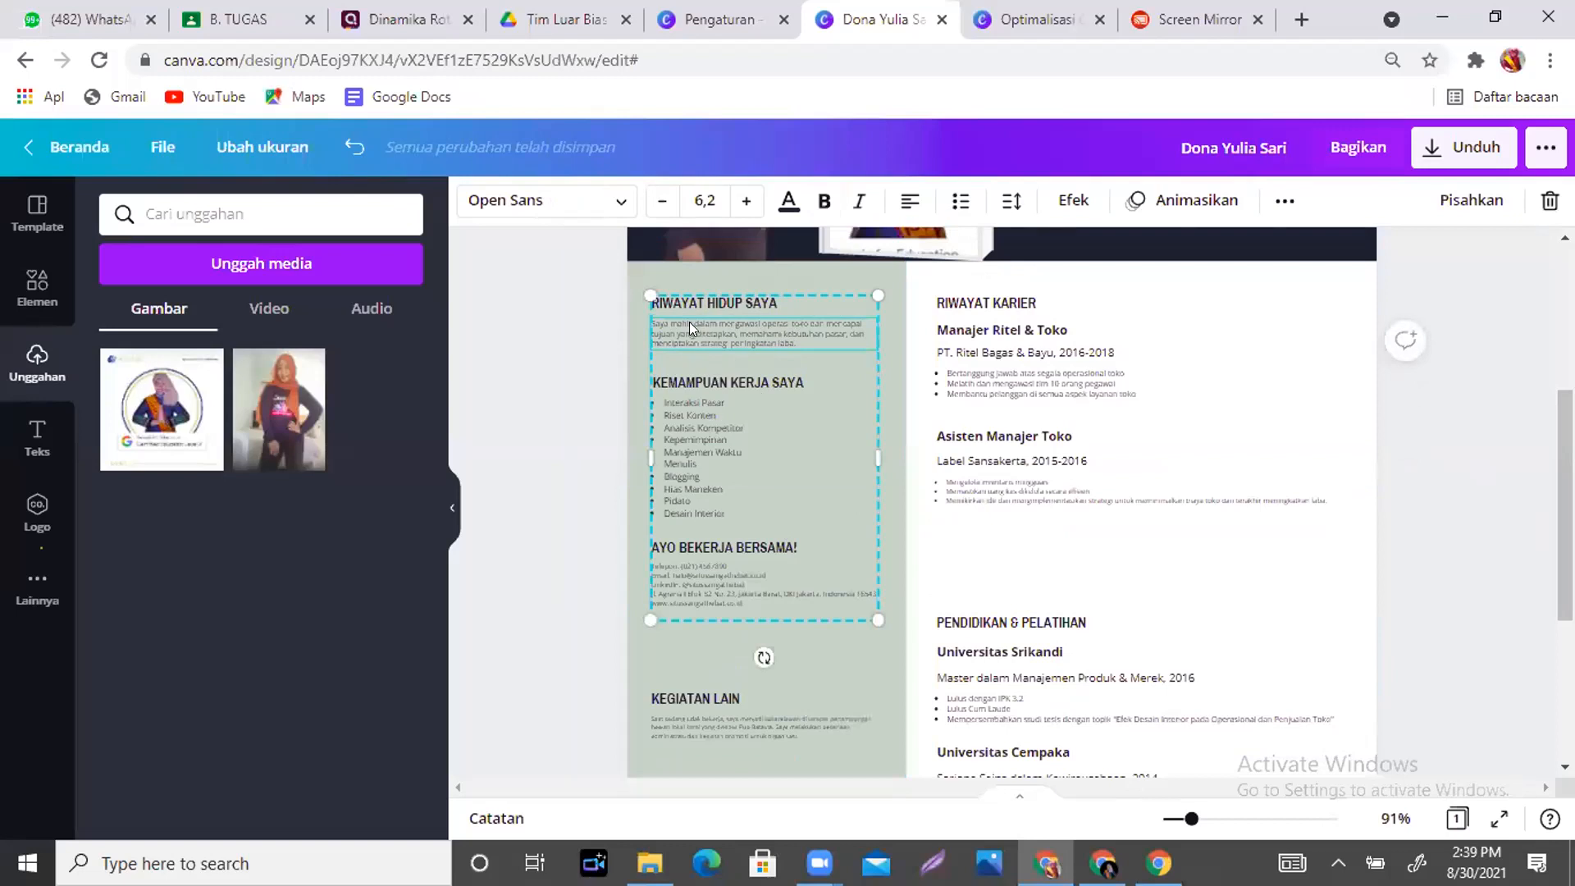
click(1450, 205)
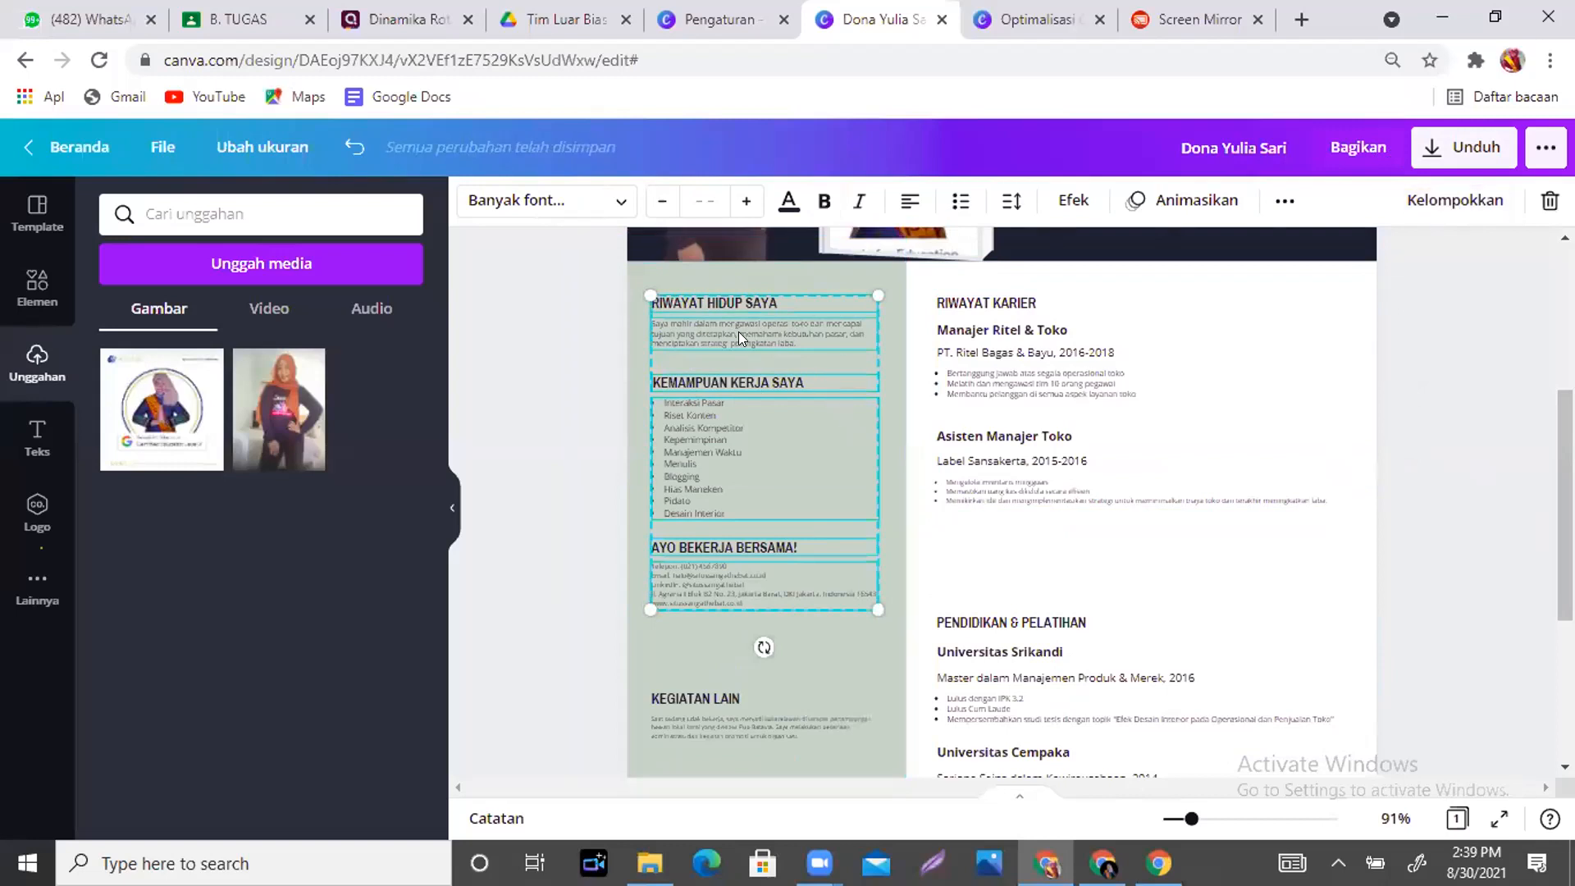
click(945, 383)
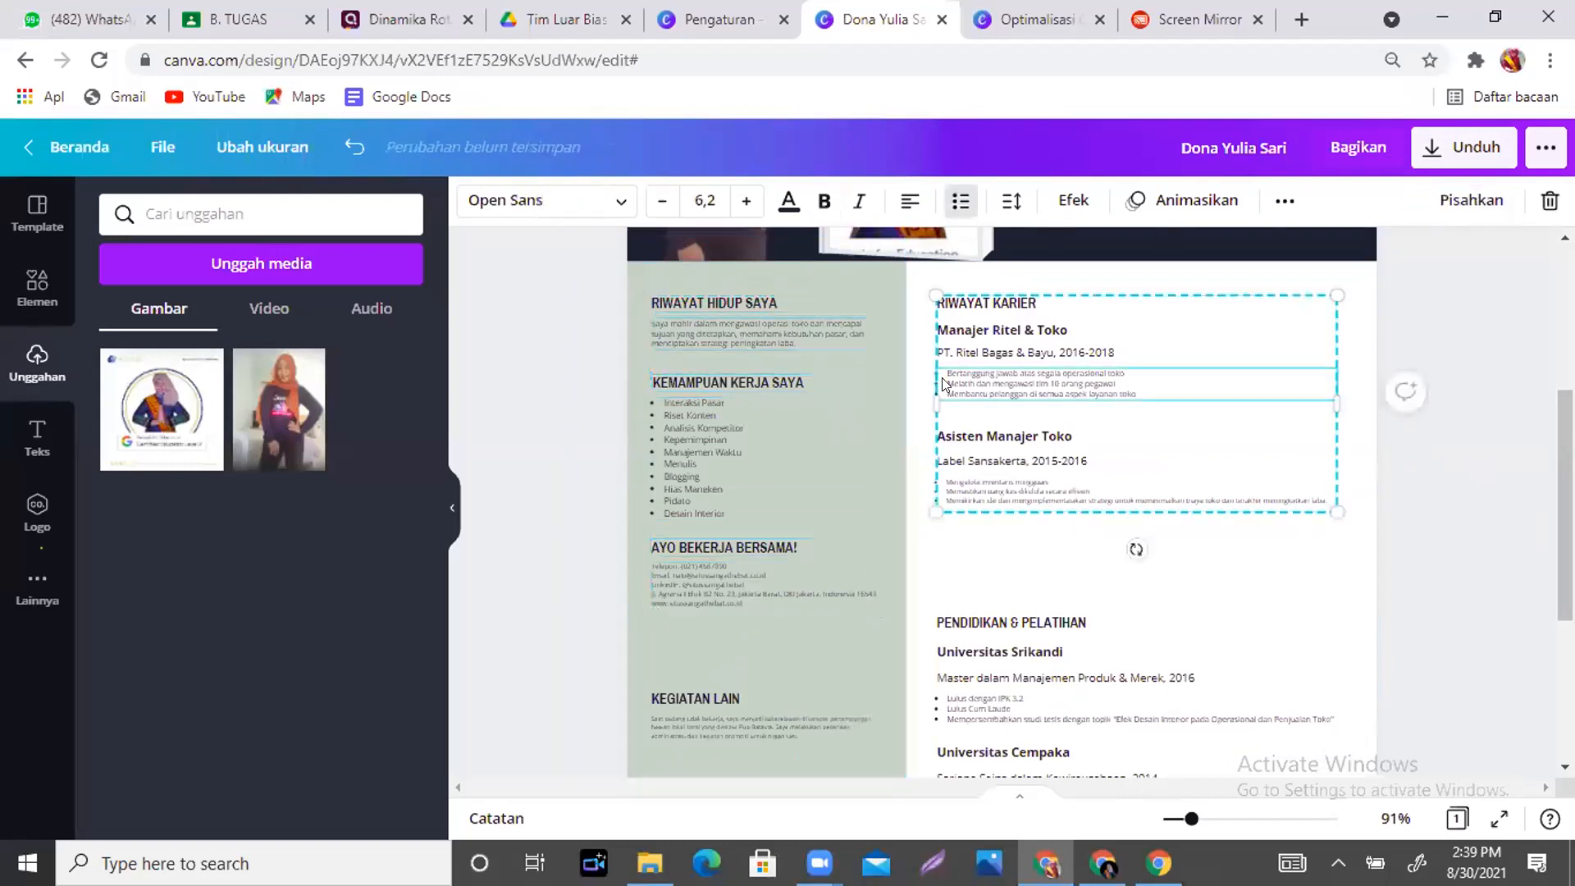
click(727, 321)
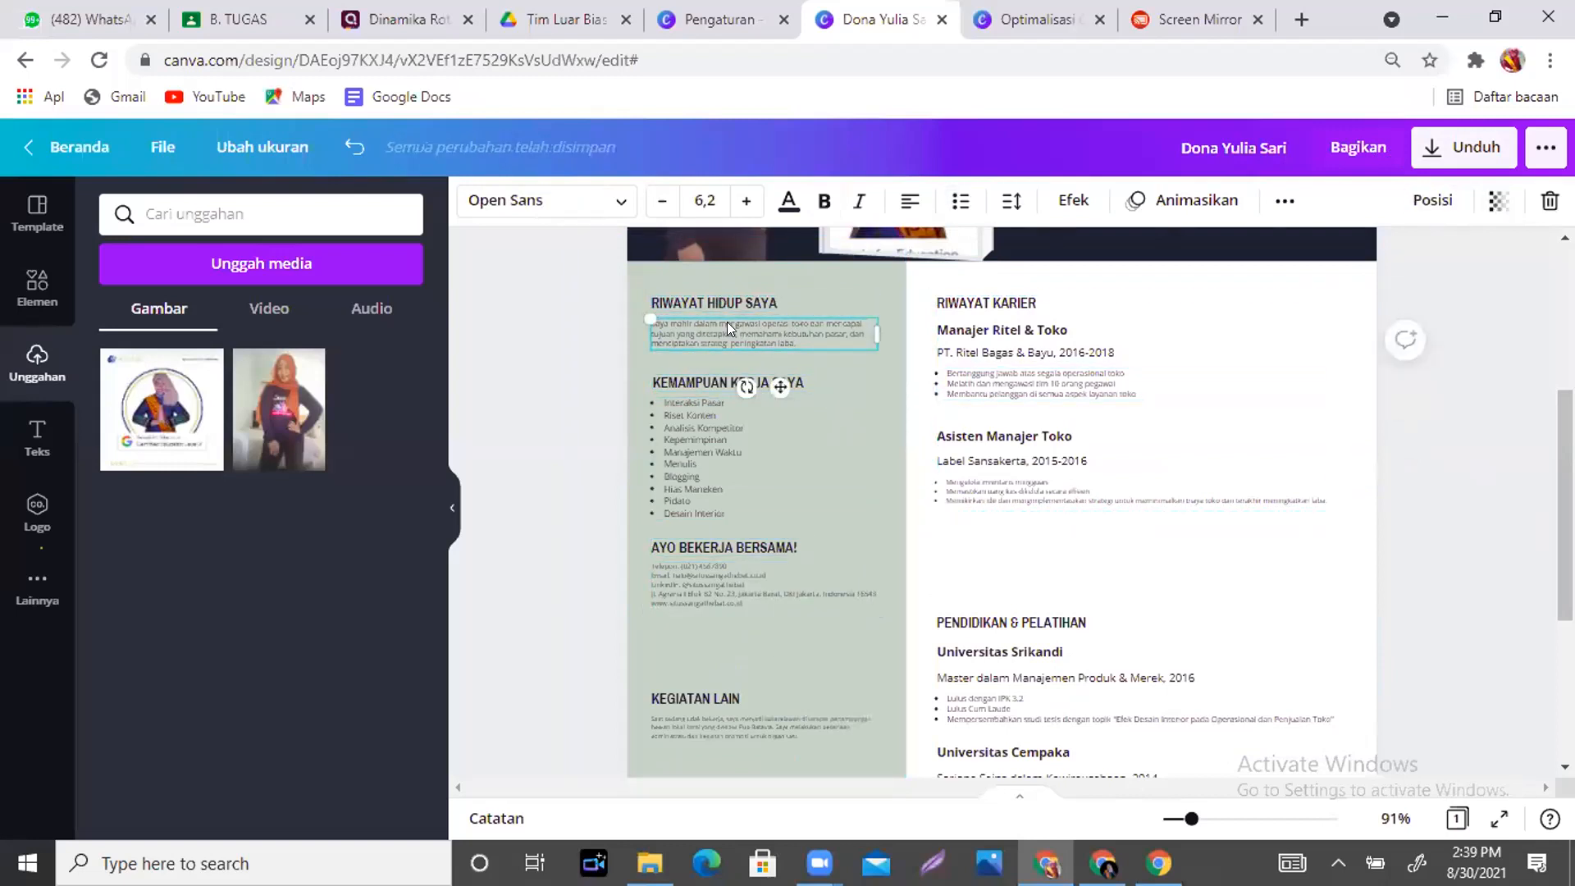
- Replace the paragraph with a profile: physics teacher at SMAN 3 Tanjung Jabung Timur, Duta Rumah Belajar in Provinsi Jambi
double_click(804, 338)
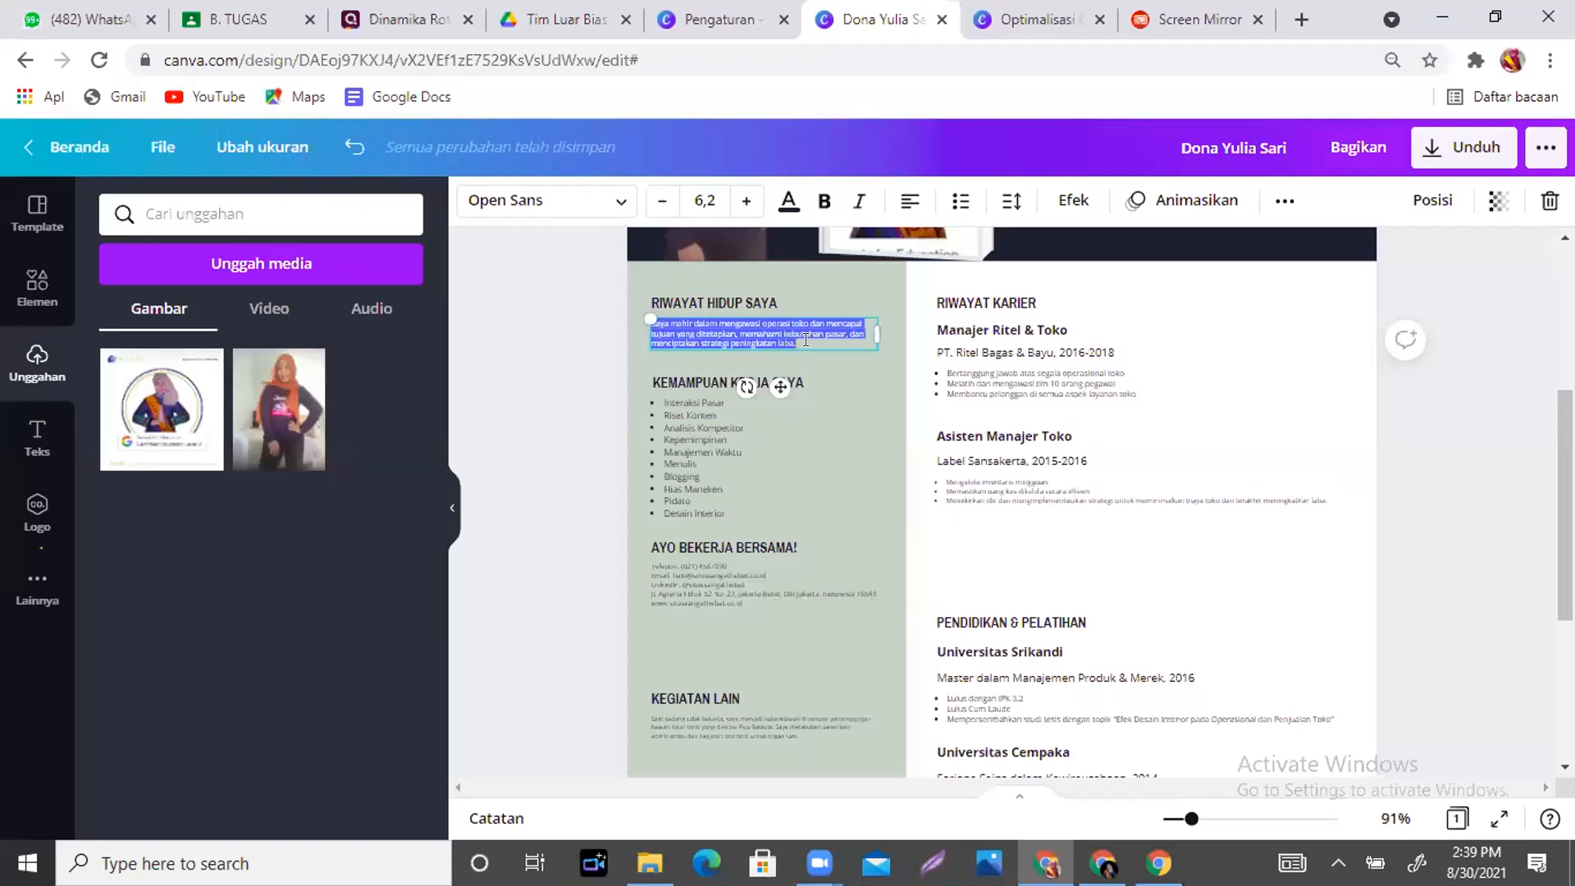
text(Saya)
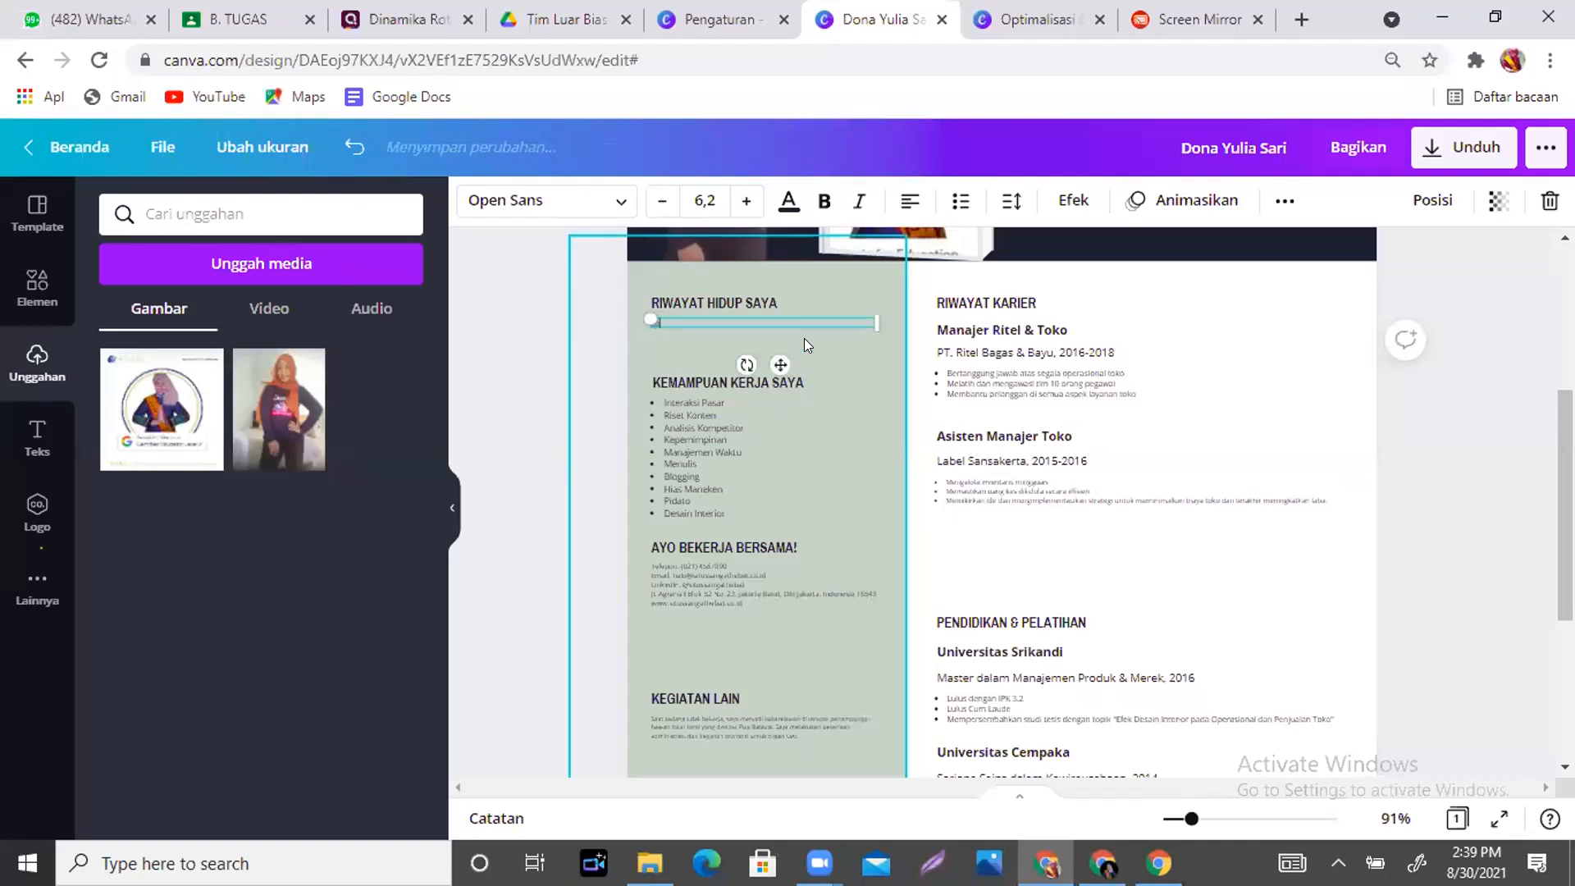
text( adalah guru Fisika di SMAN 3 T)
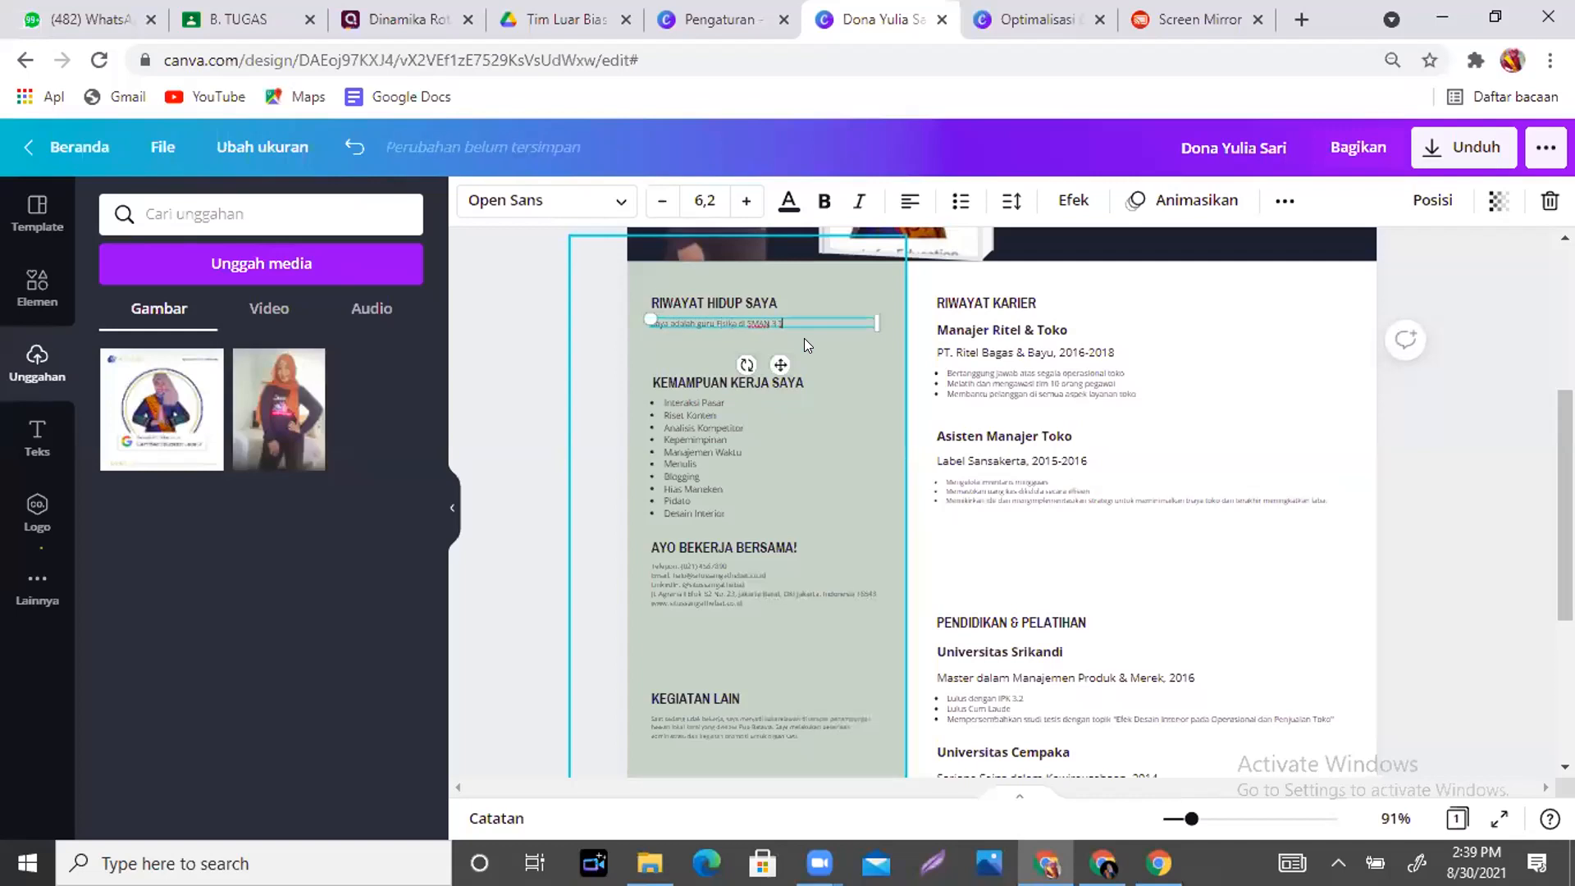
text(anjang)
text( Jabung T)
text(imur. S)
text(elam)
text( guru)
text( saya)
text( juga)
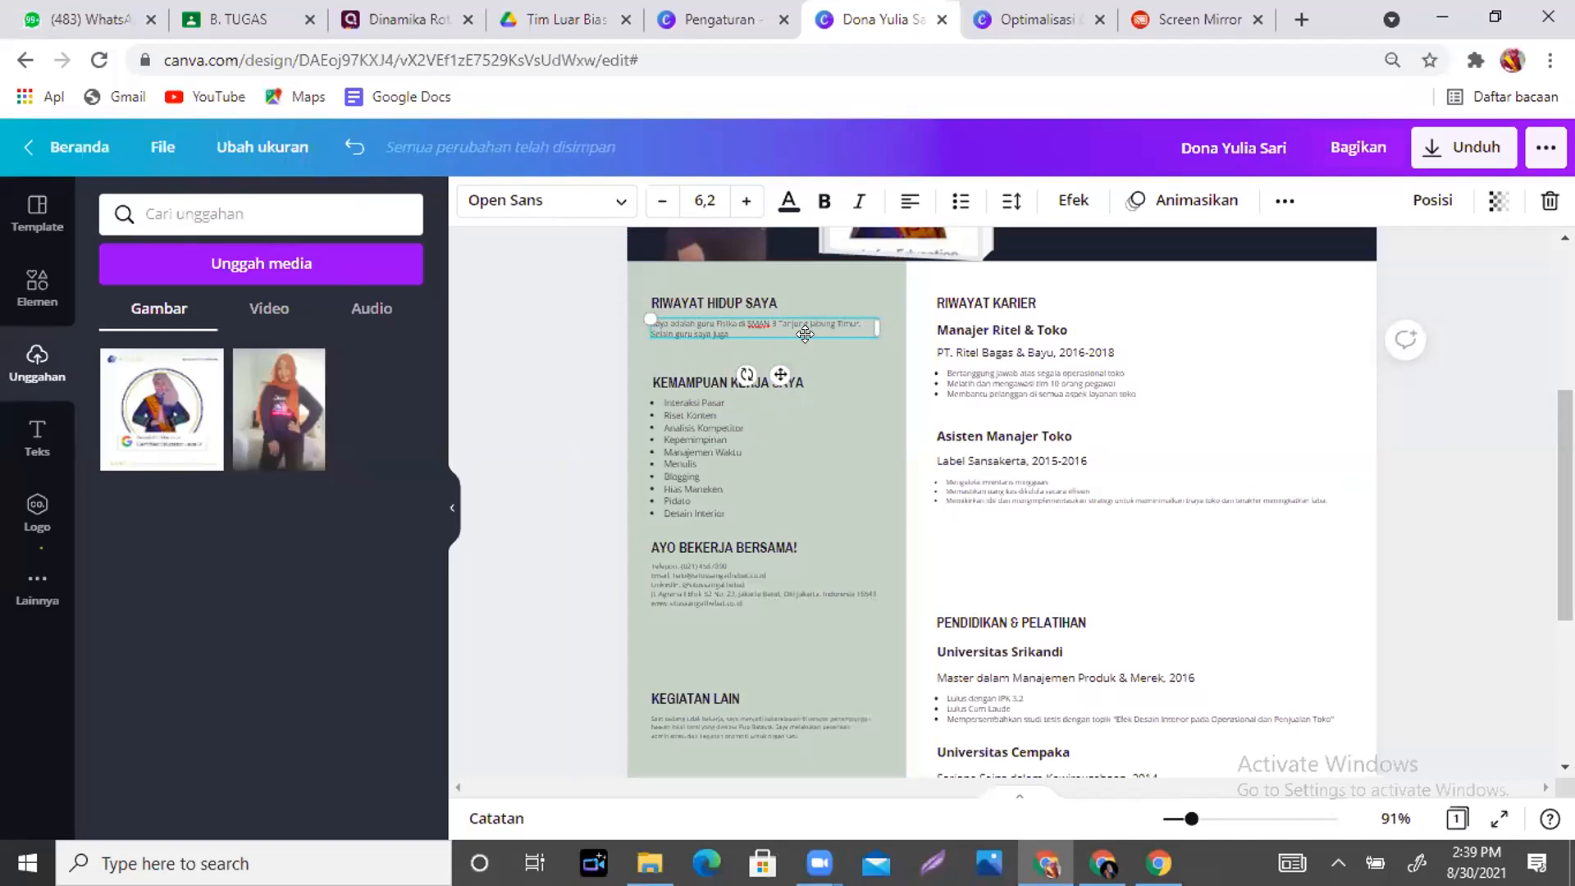
text( menjadi Du)
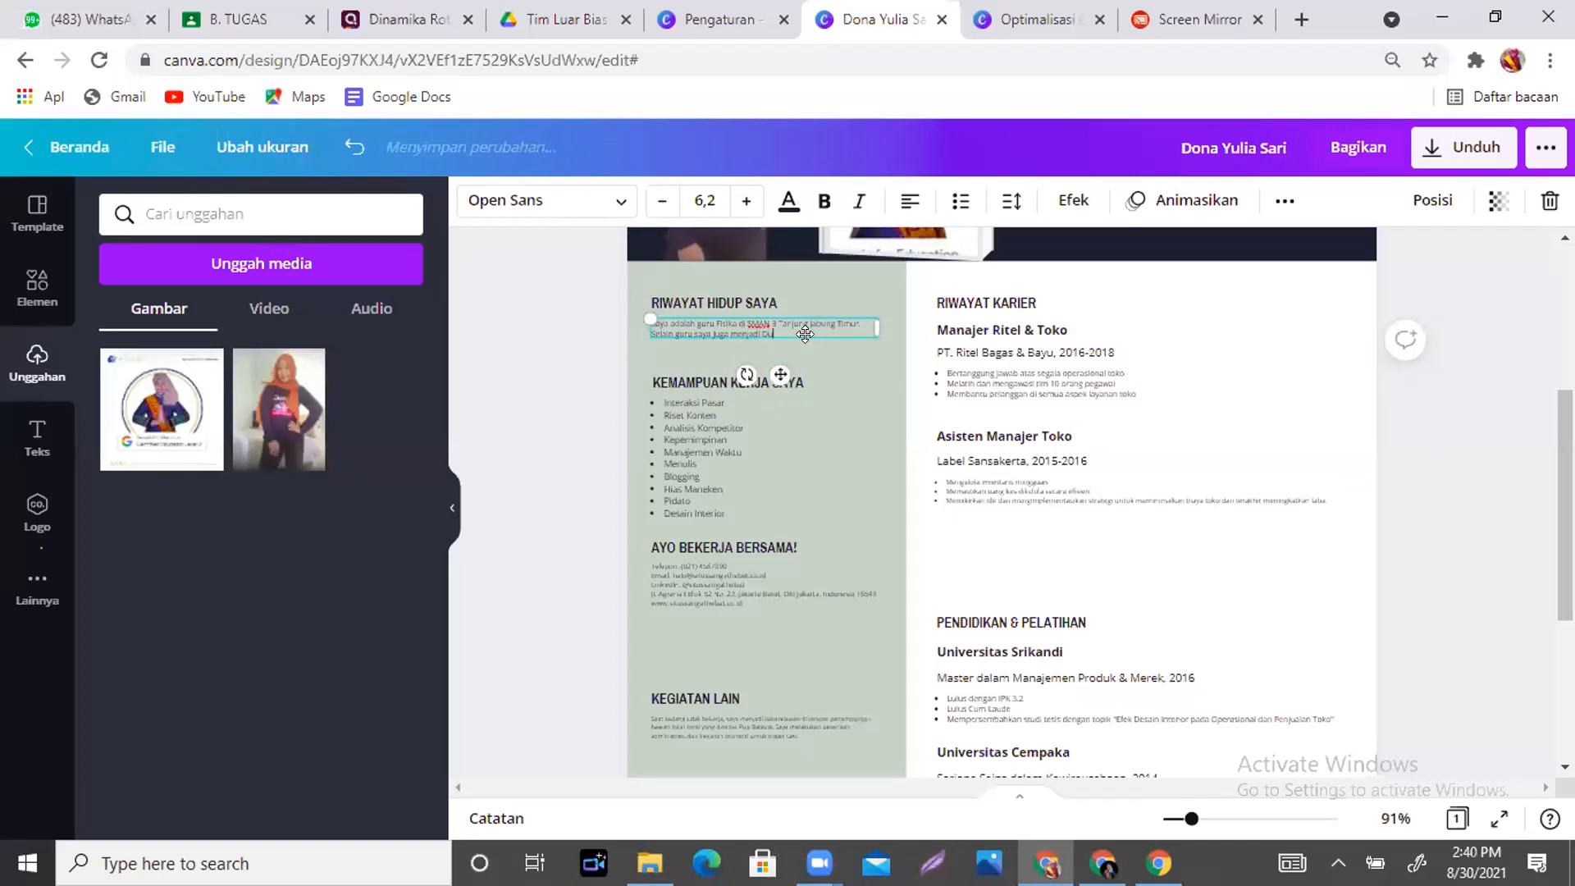
text(ta gumah Belajar di B)
key(BackSpace)
text(Provinsi Jam)
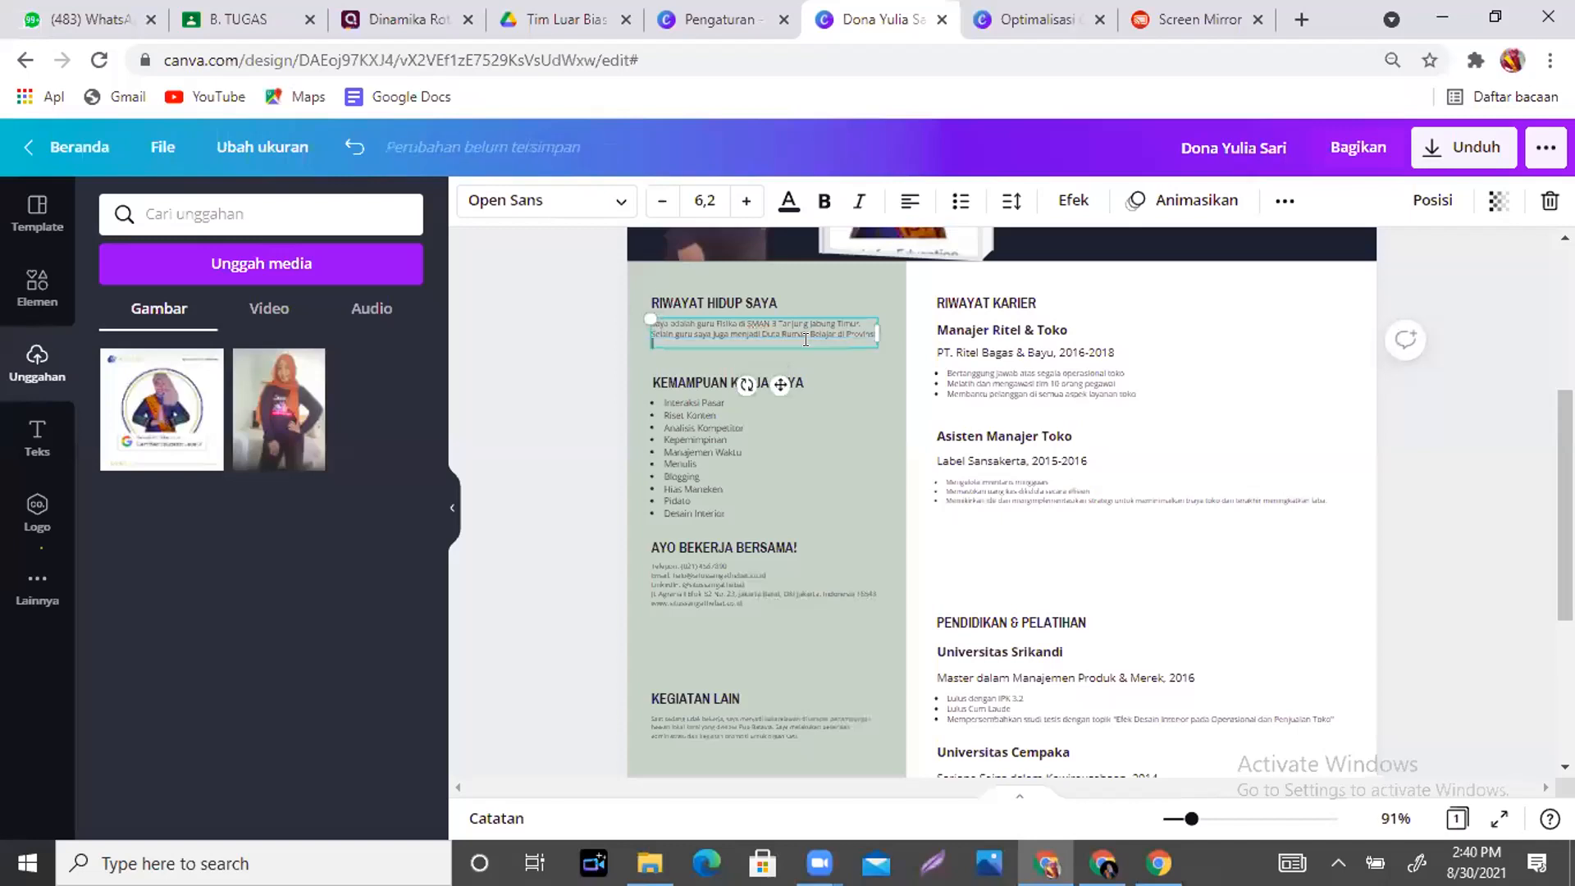
text(bi)
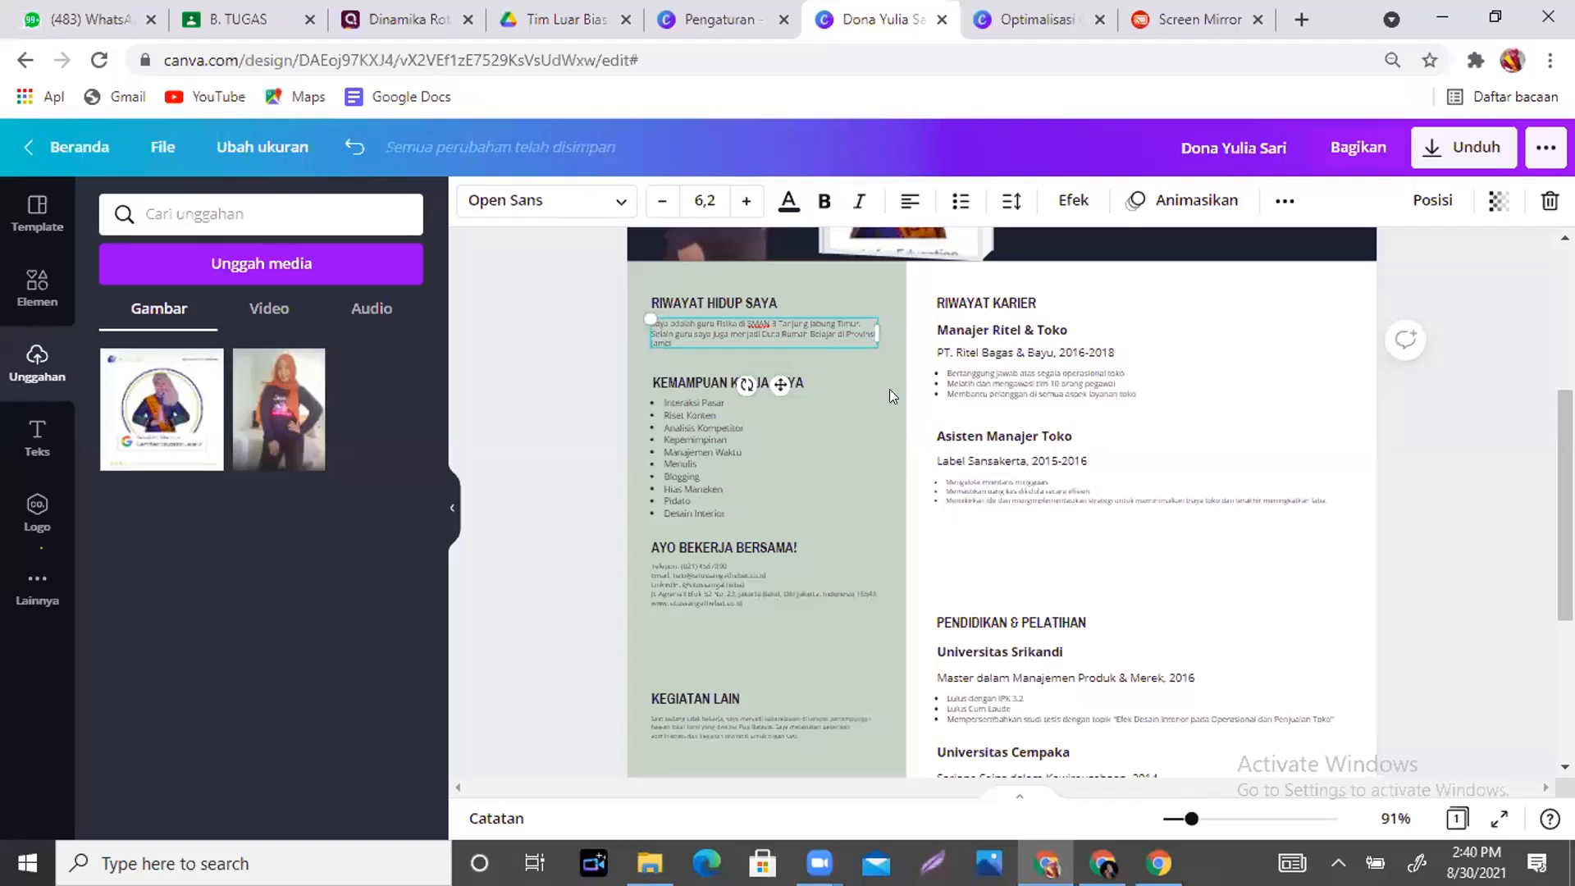
- Set the profile paragraph's font size to 8,2 and check the skills list below it
click(874, 443)
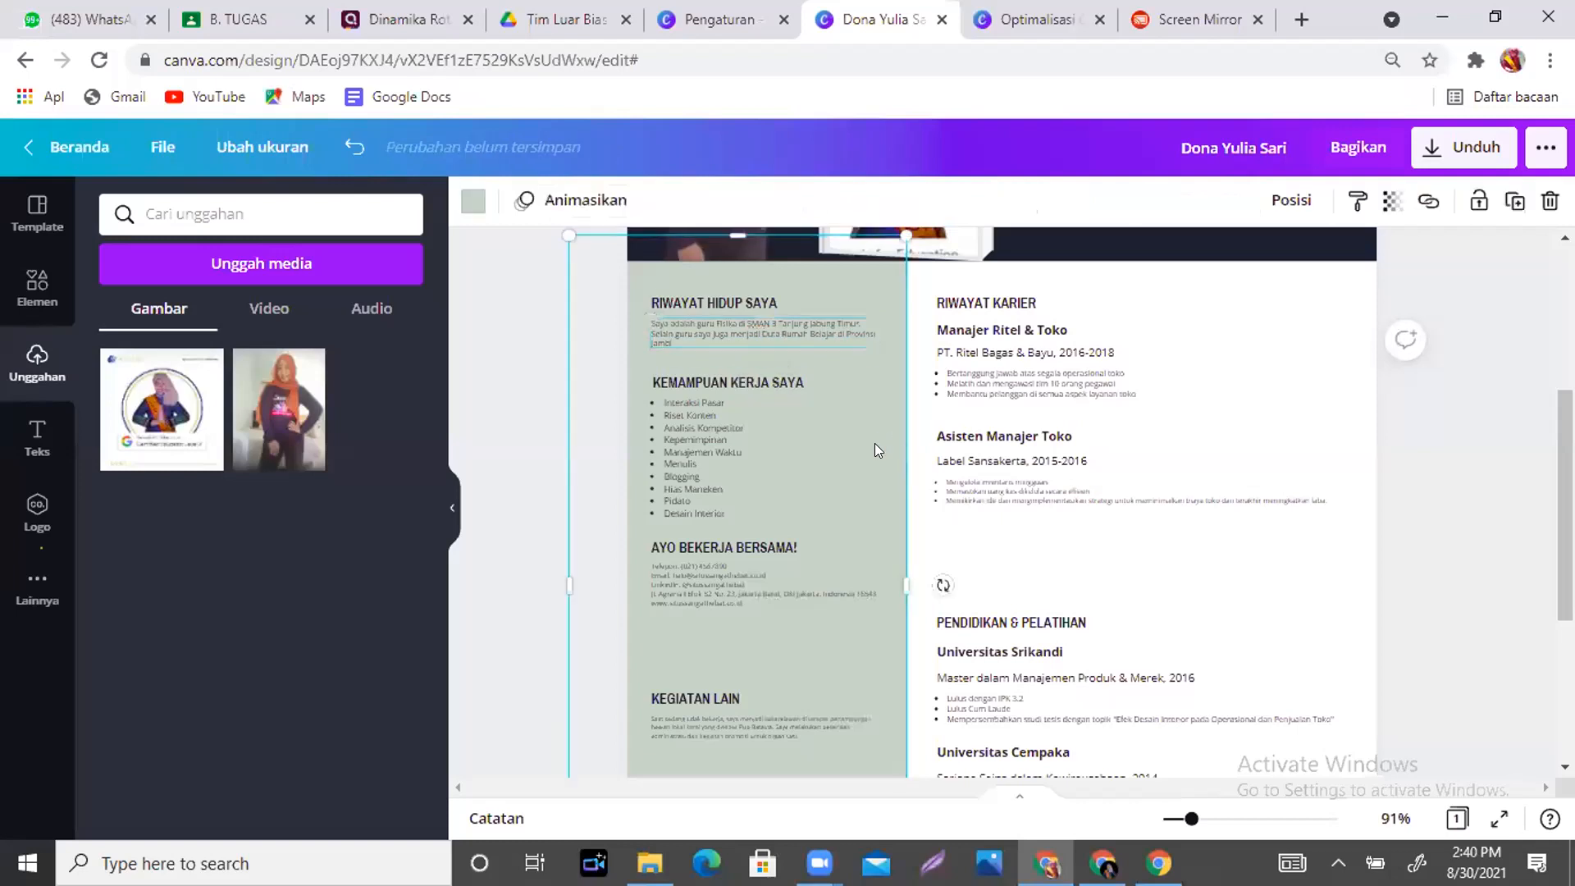
click(797, 331)
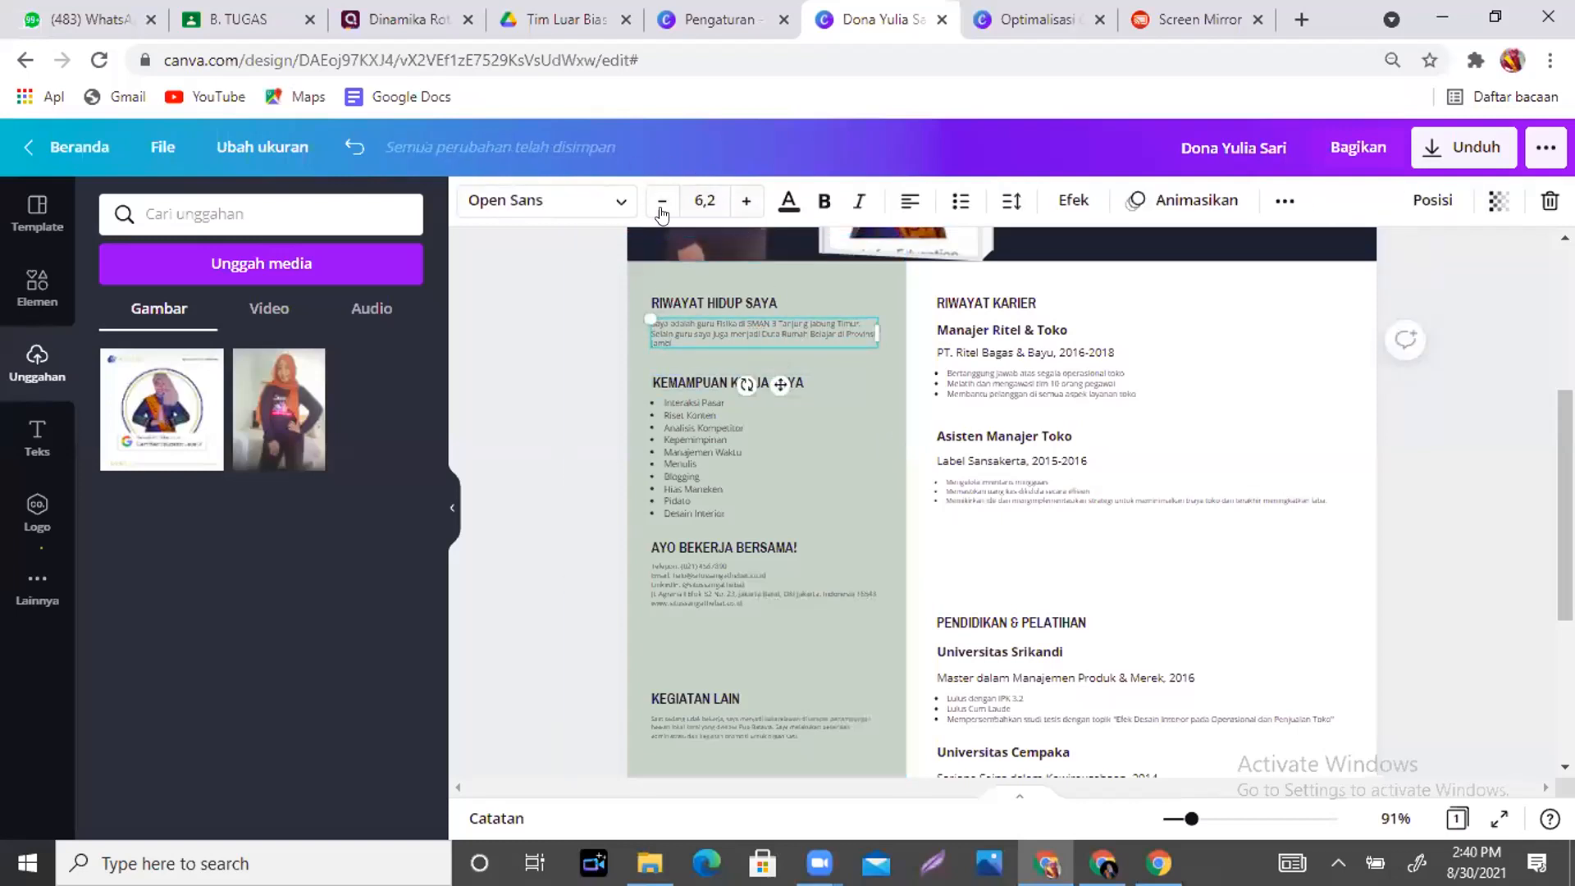
click(746, 201)
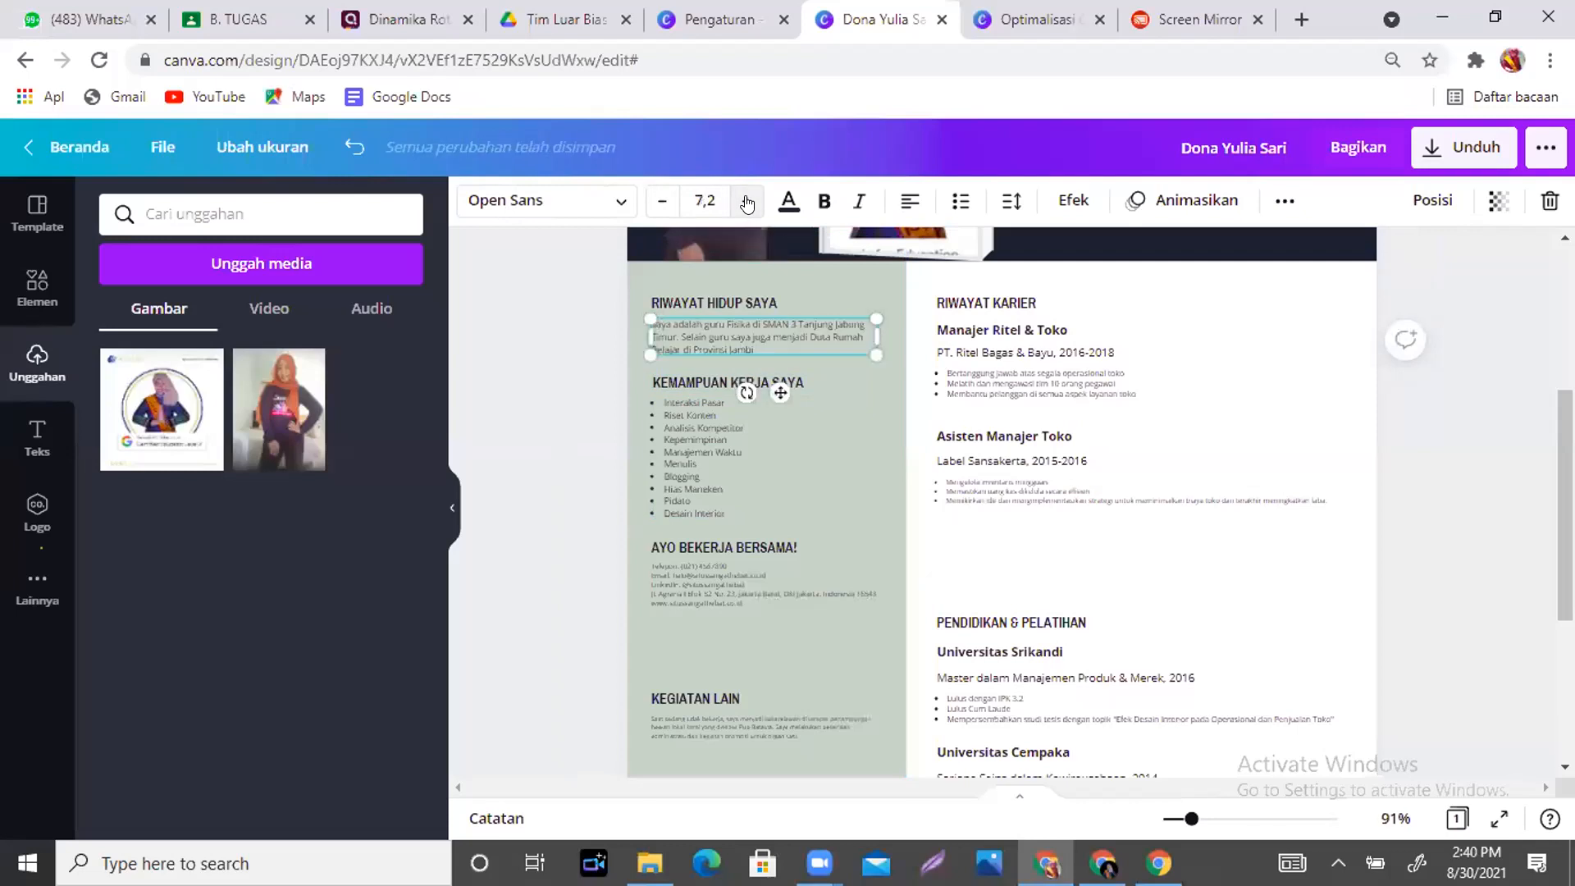
click(746, 202)
click(746, 202)
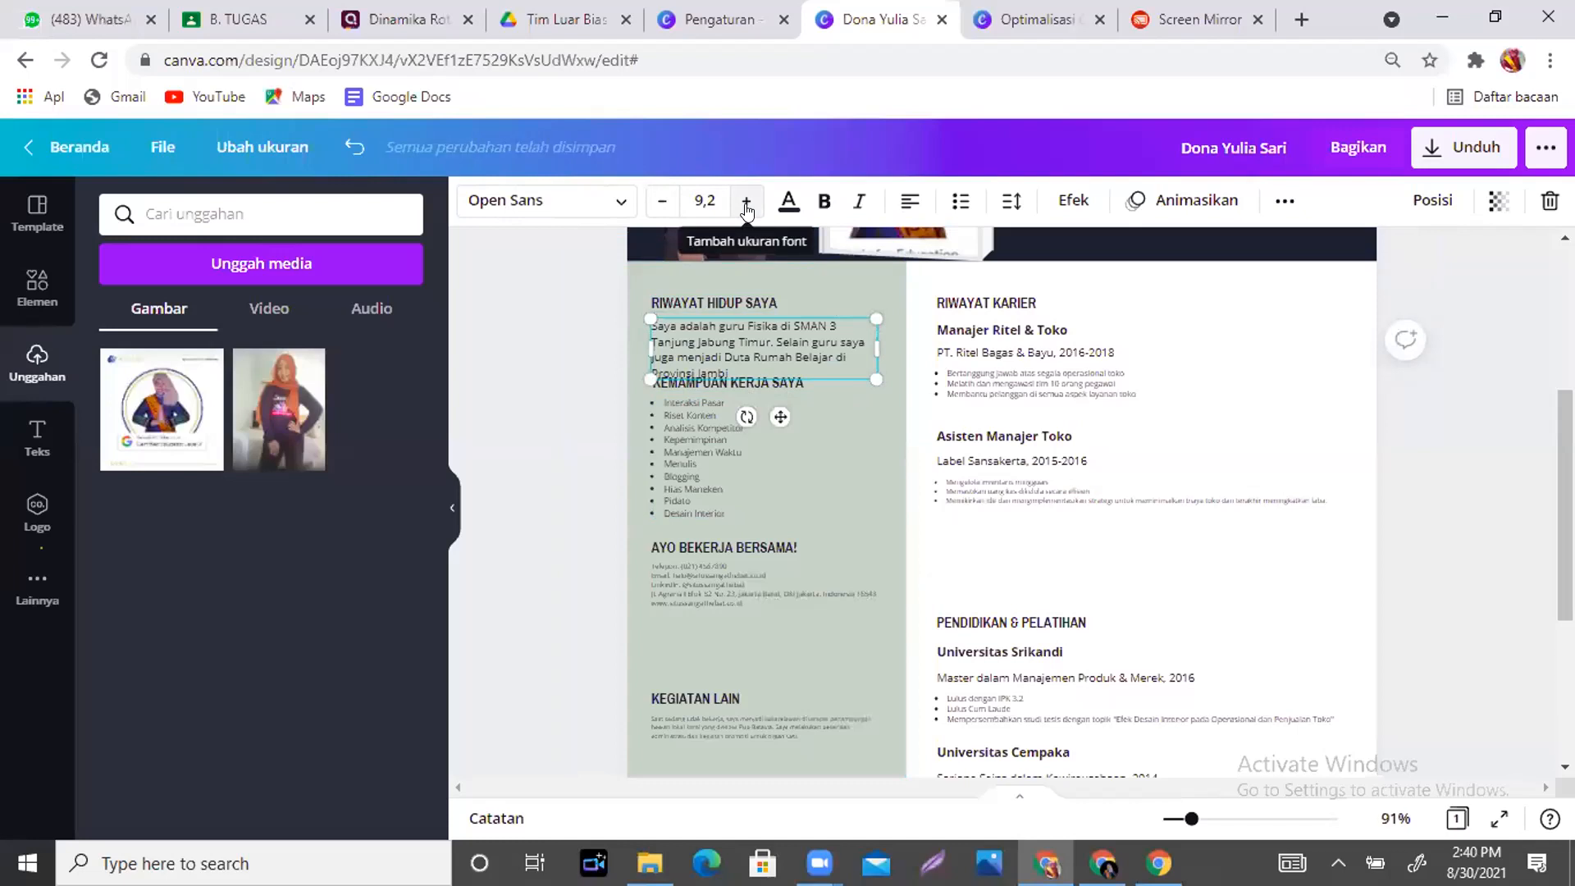
click(657, 212)
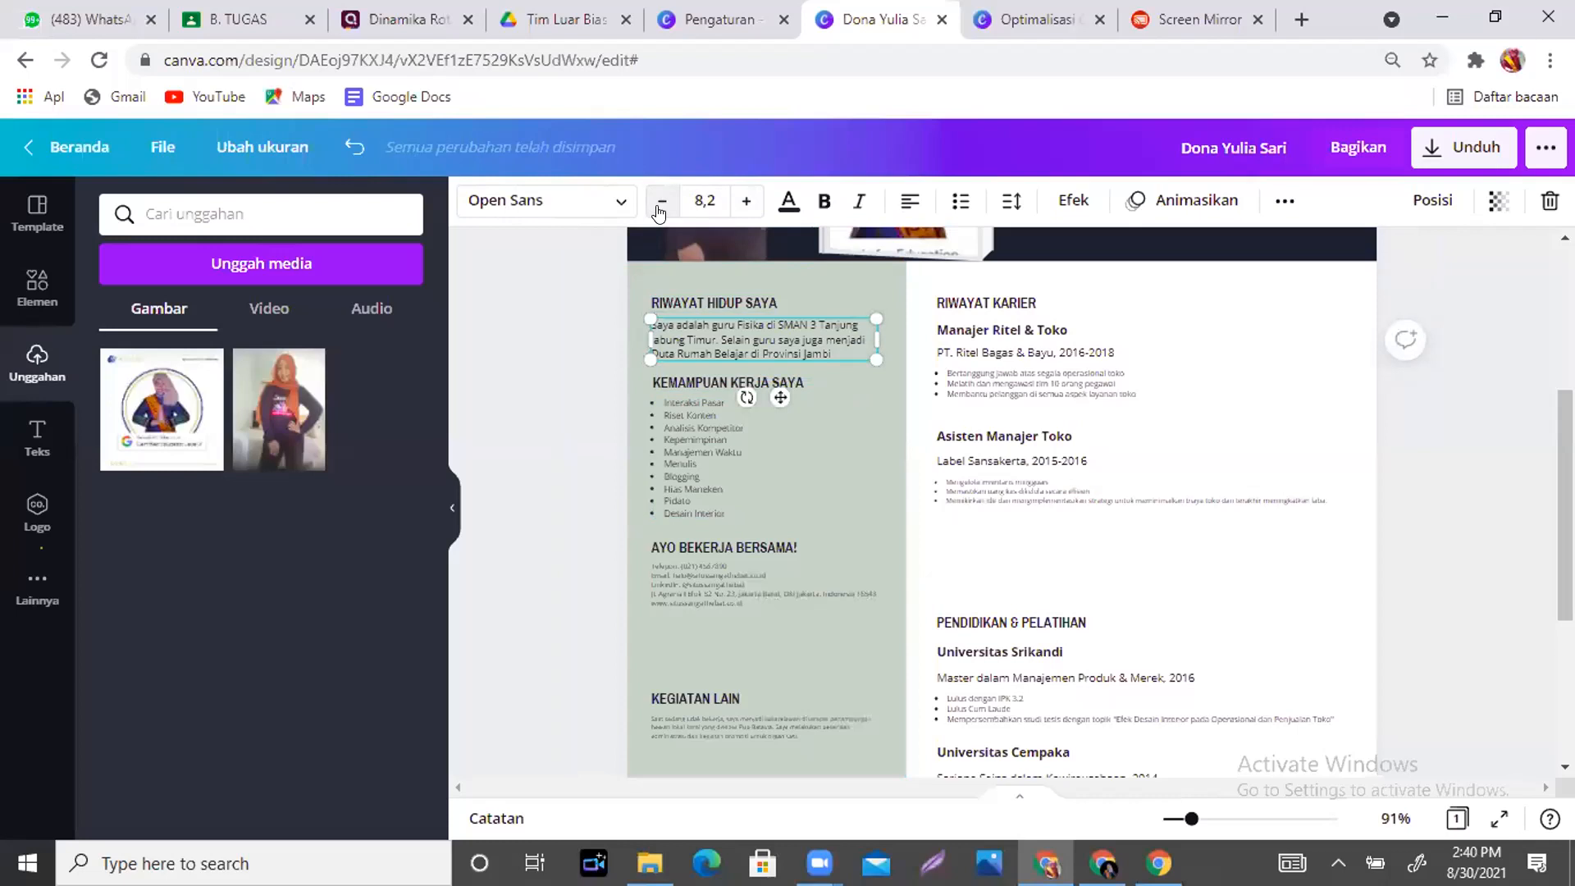
click(877, 467)
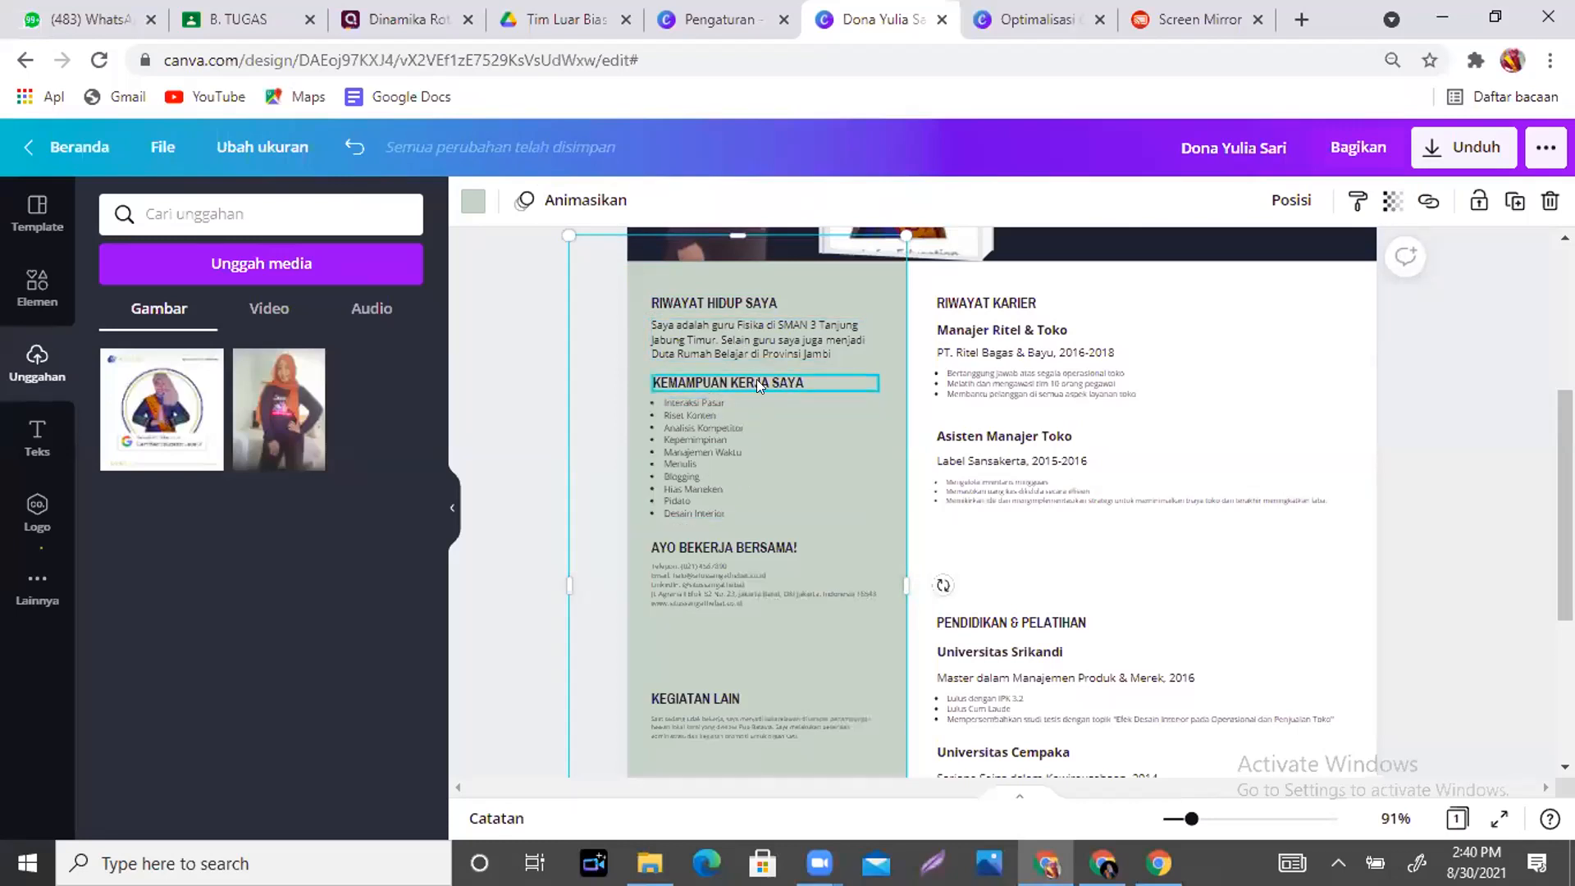
click(726, 473)
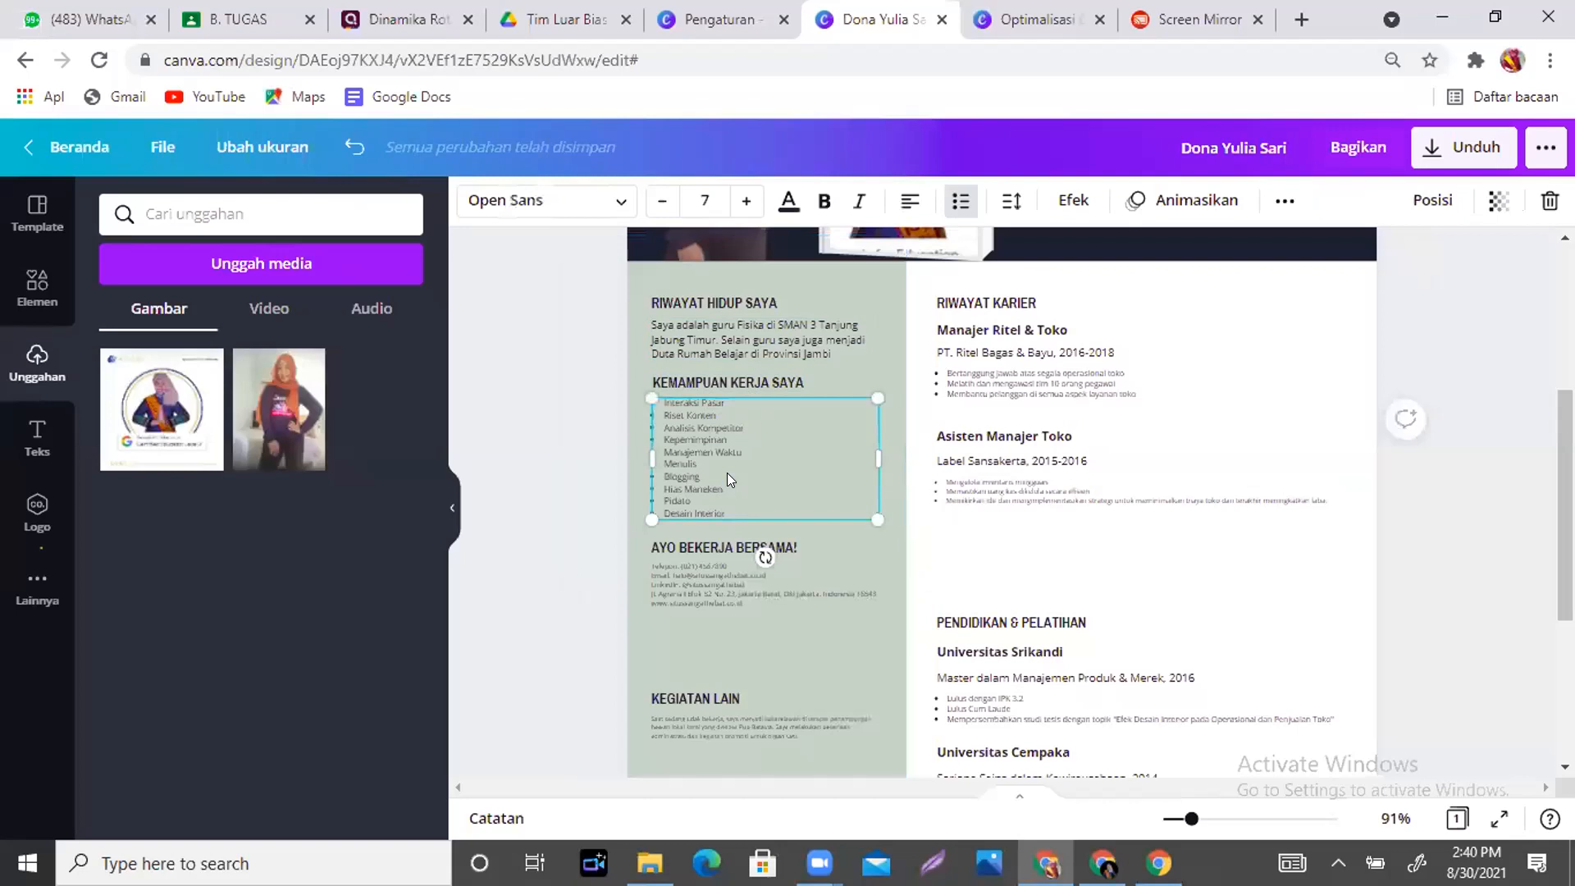
scroll(726, 473, down, 4)
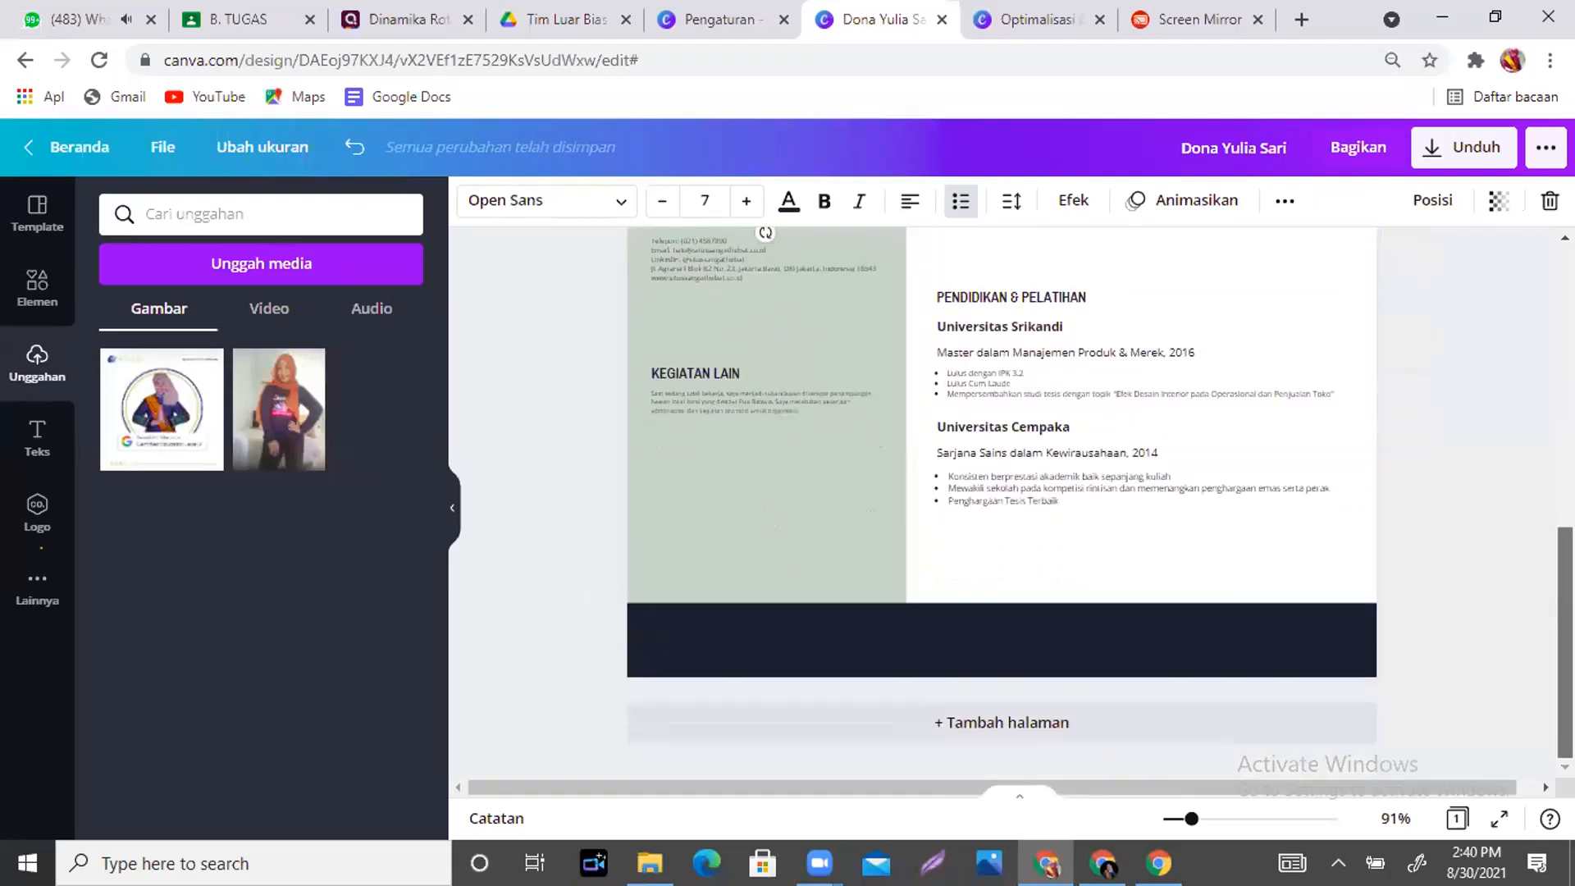
scroll(763, 410, up, 7)
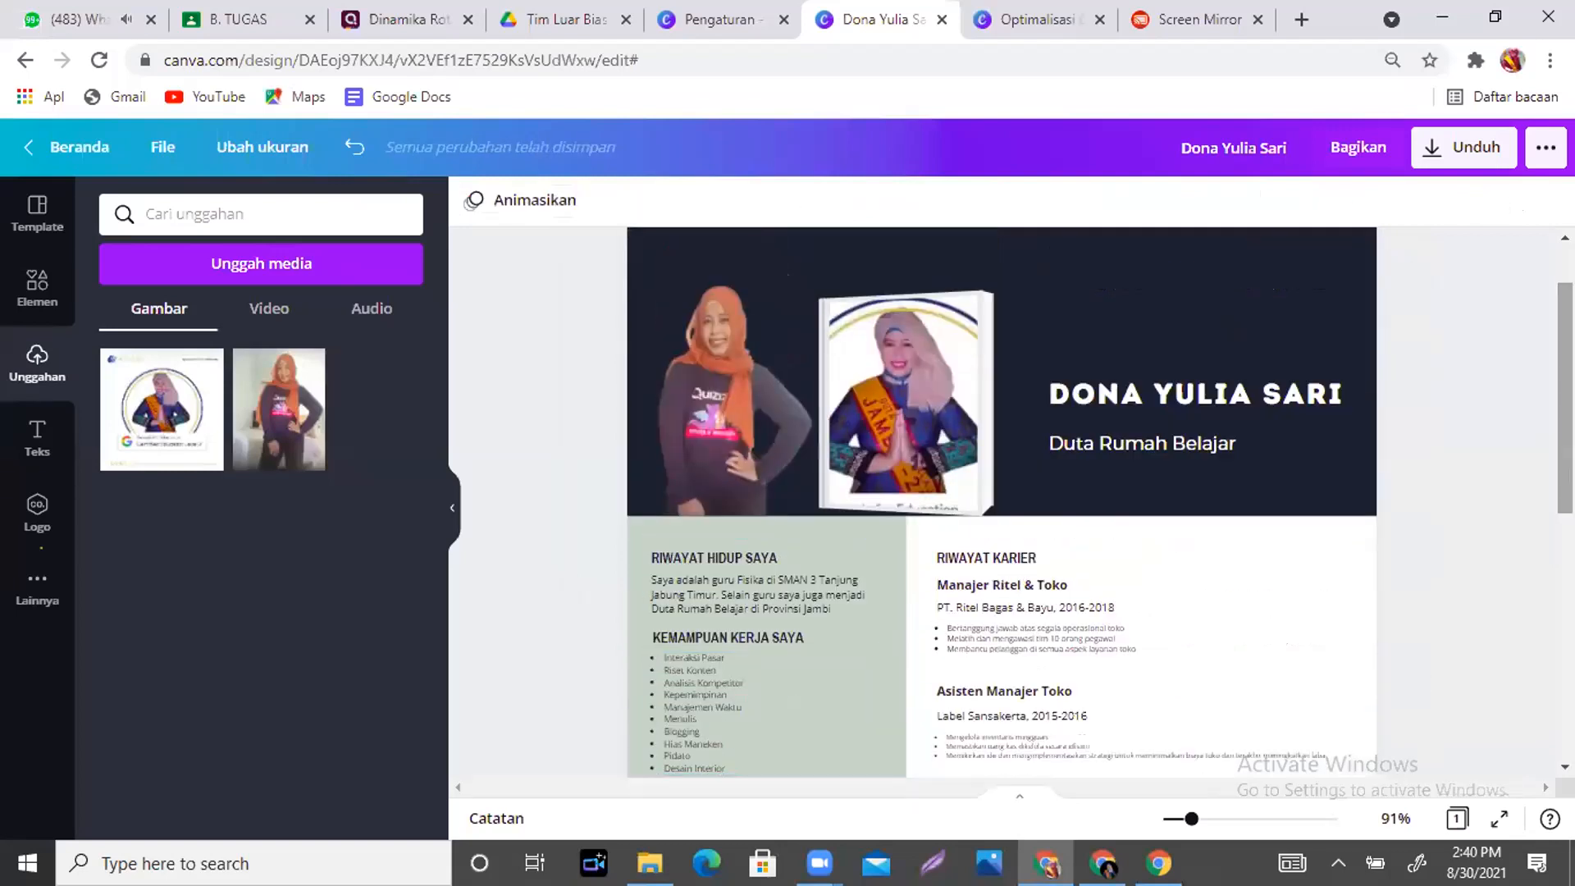
- Download the resume via Unduh with the file type changed from PNG to JPG
click(1468, 156)
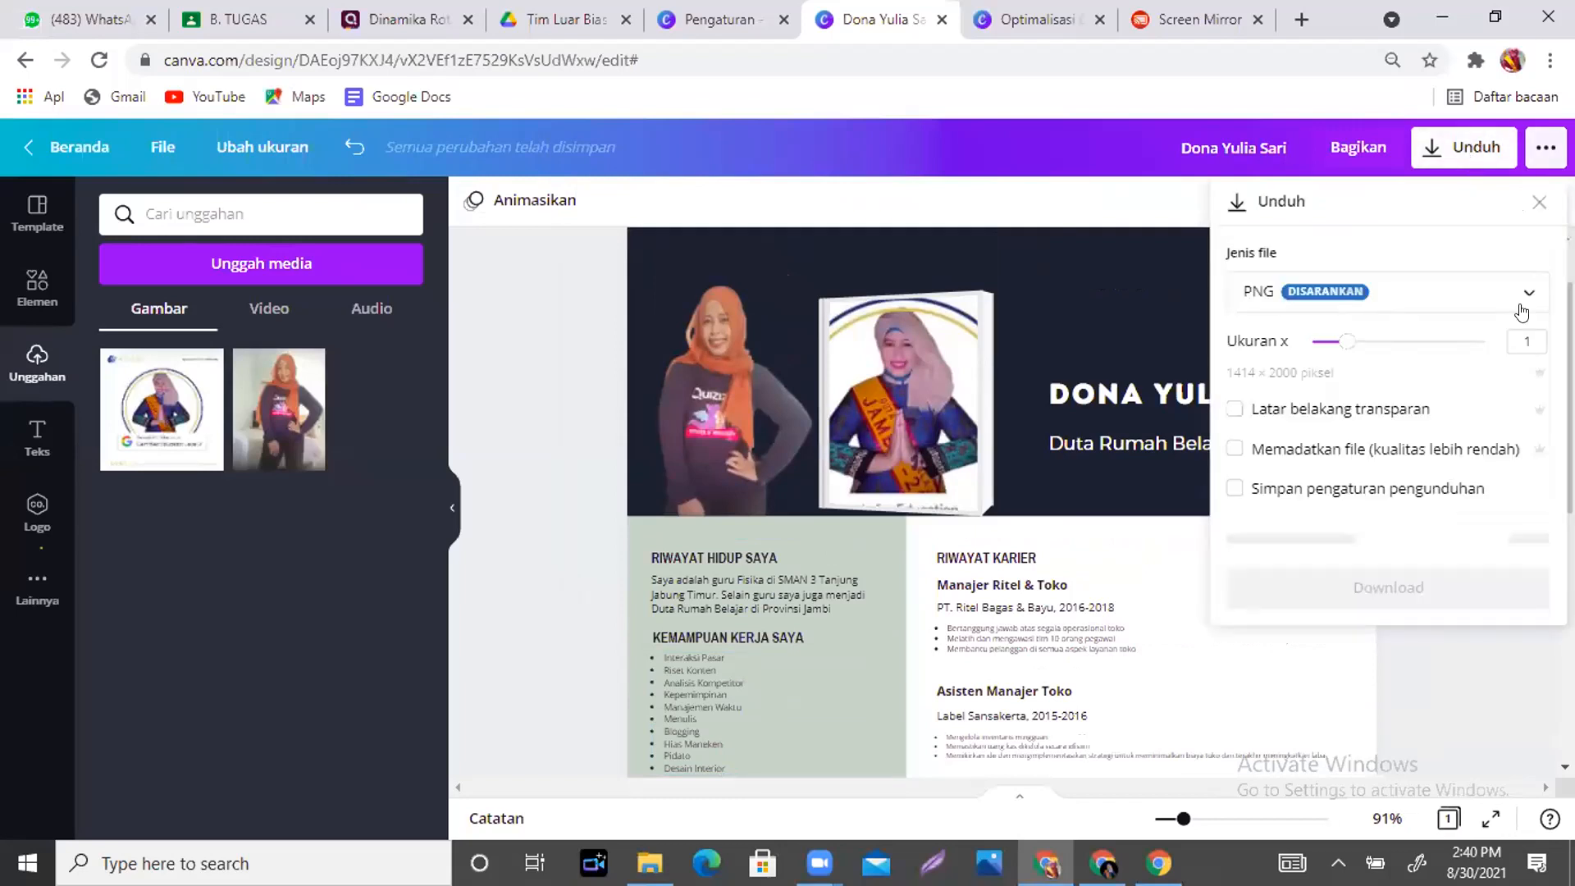
click(1512, 295)
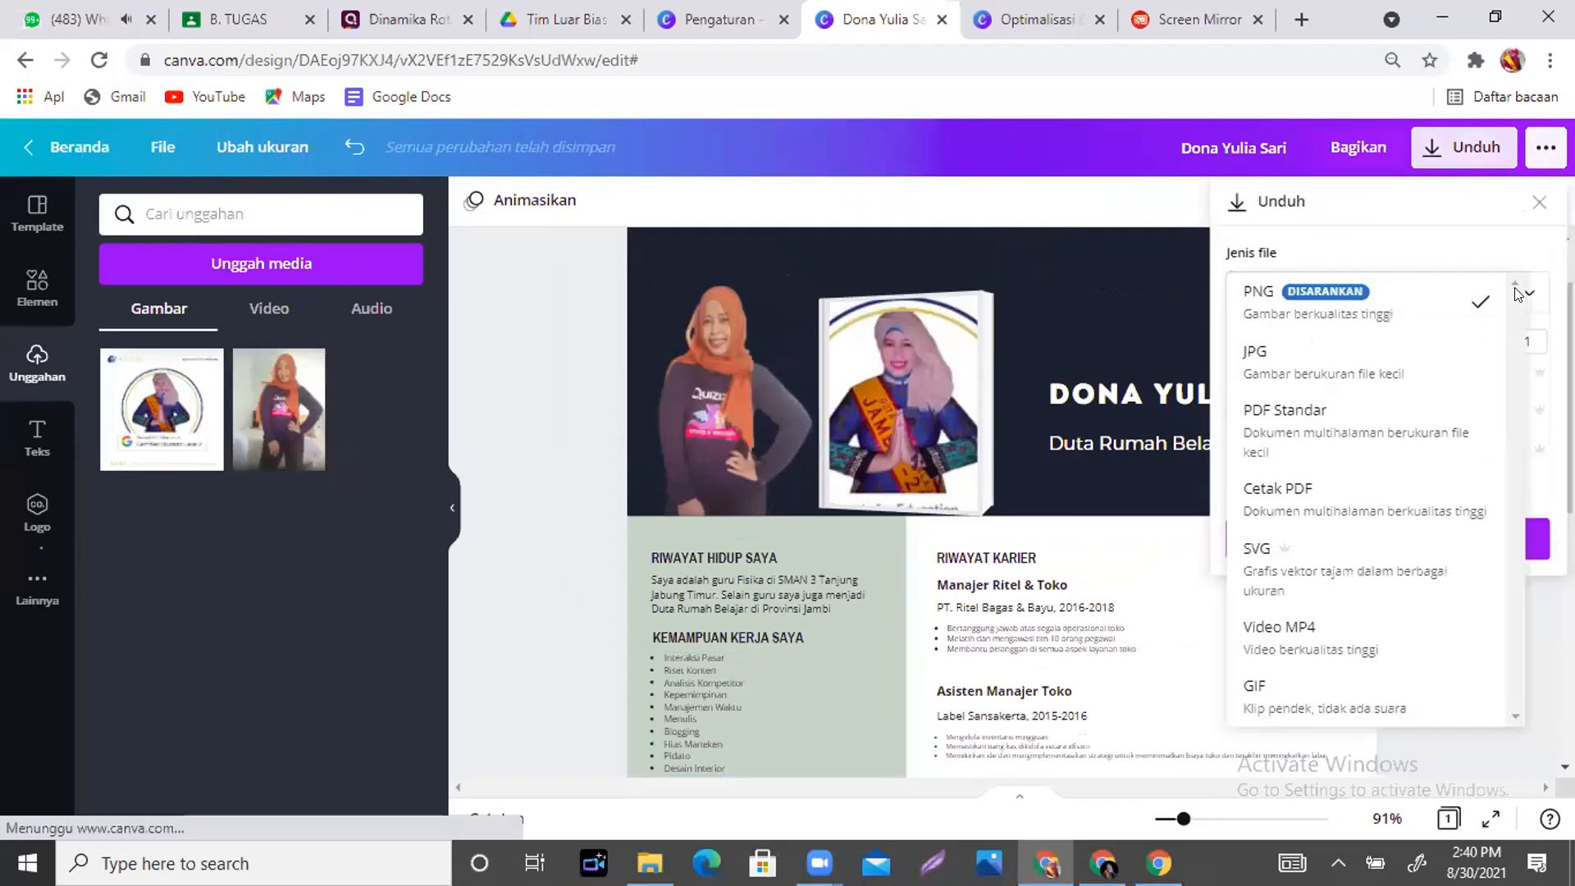
click(1328, 362)
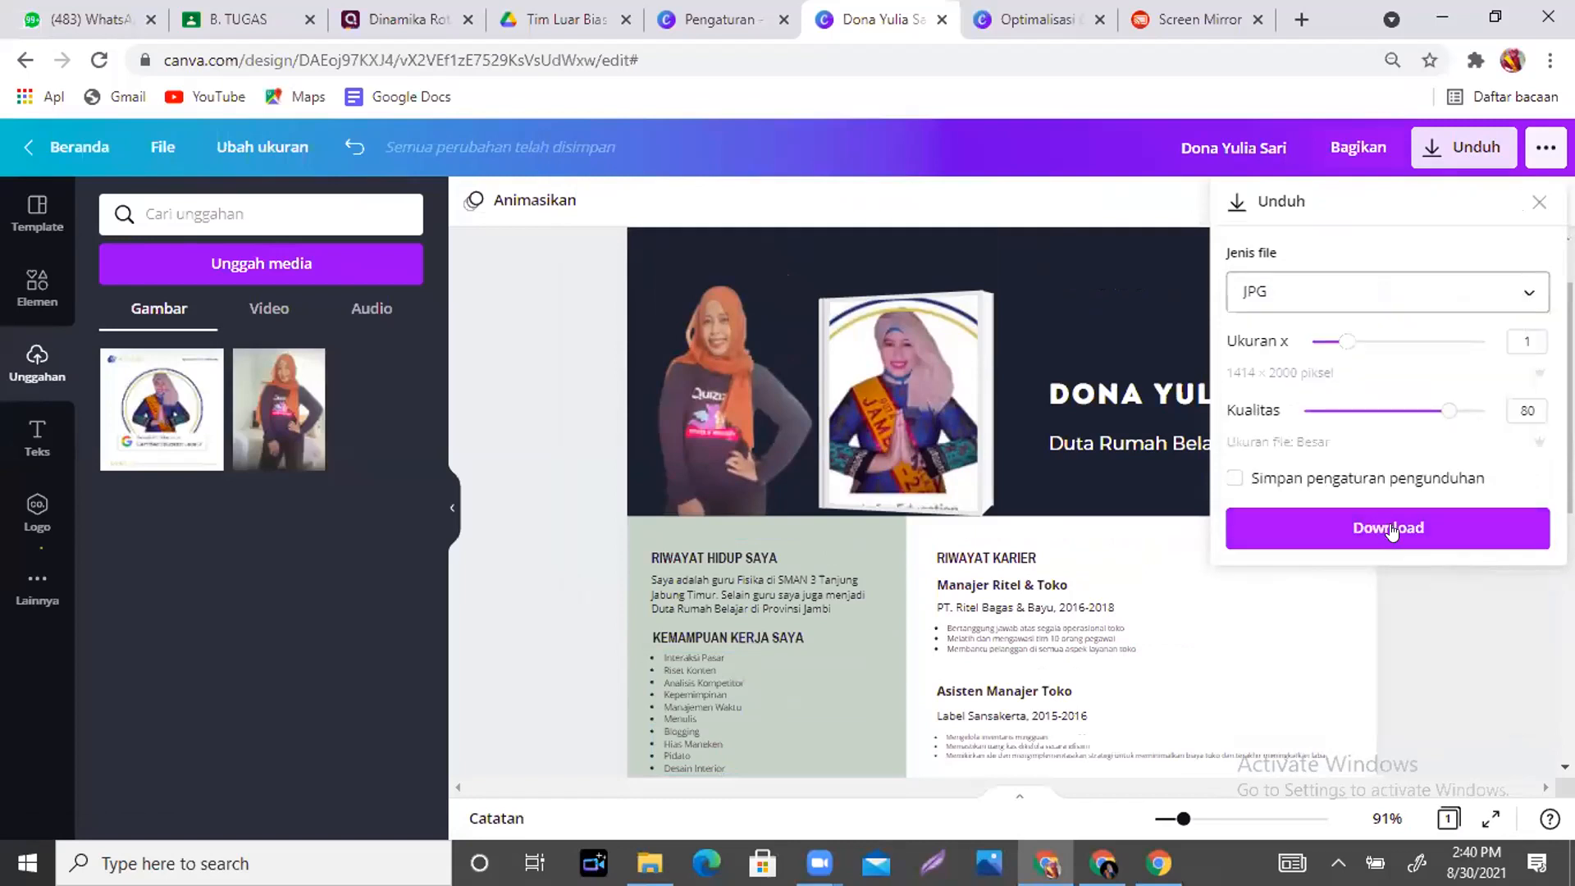
click(1074, 208)
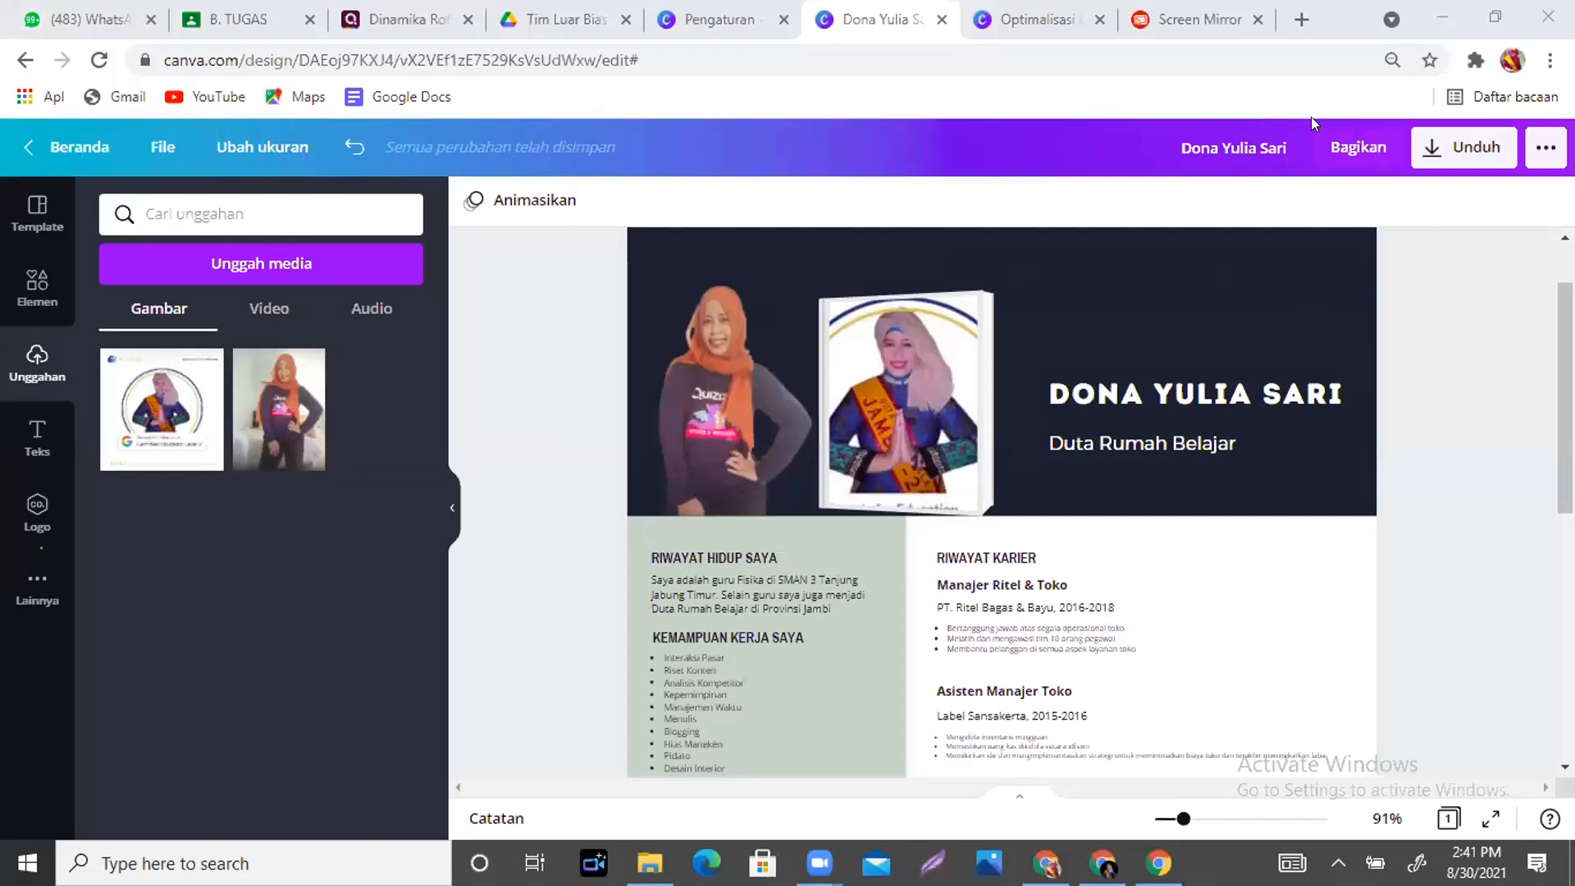
click(1345, 156)
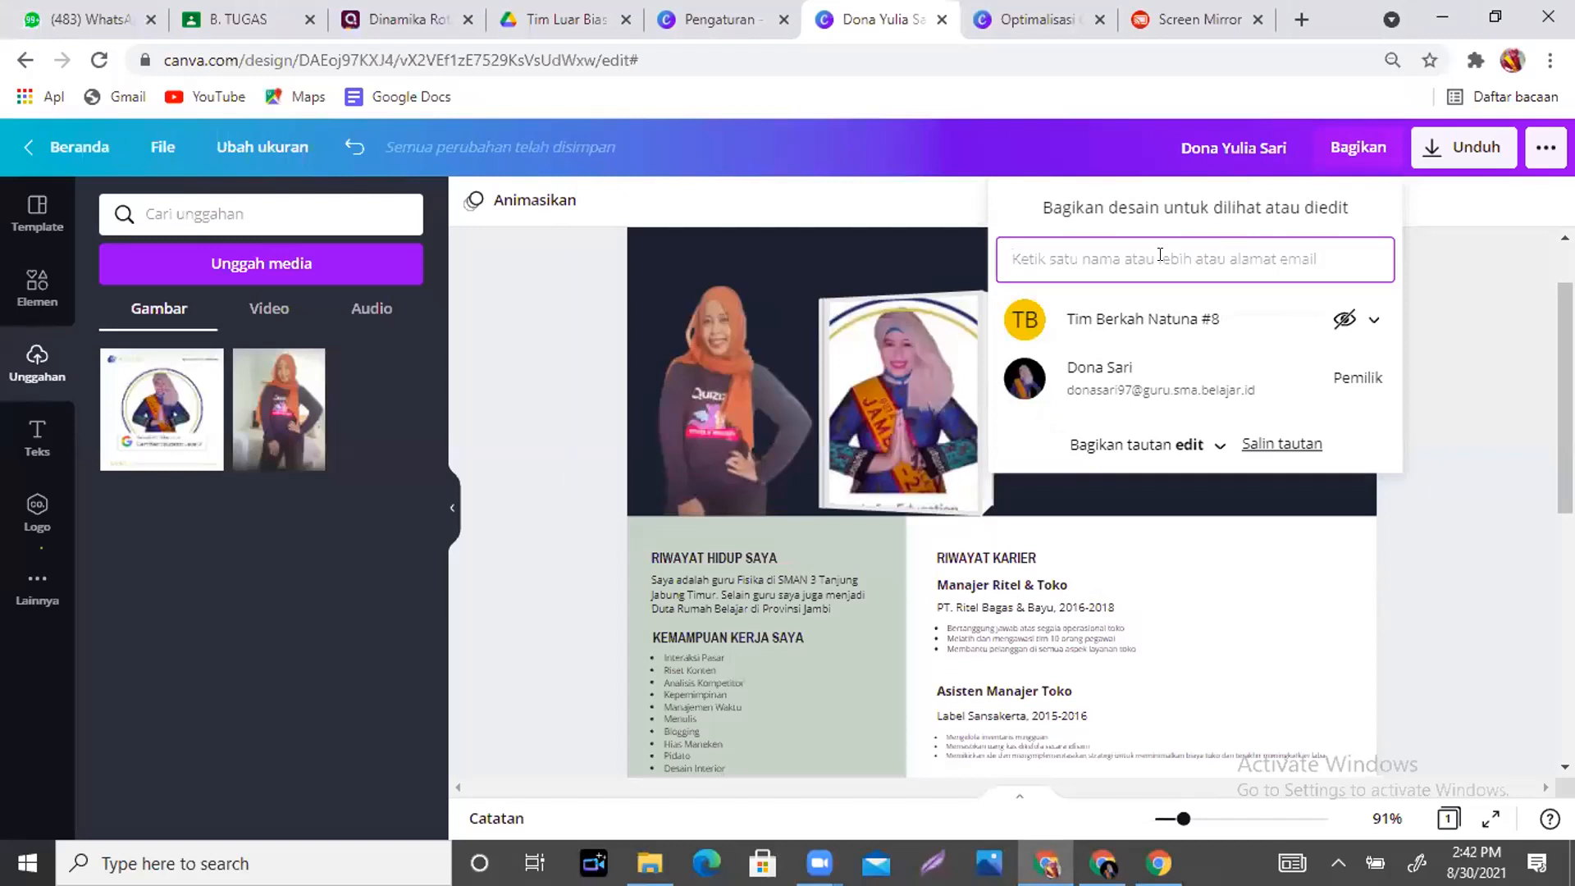
click(1423, 320)
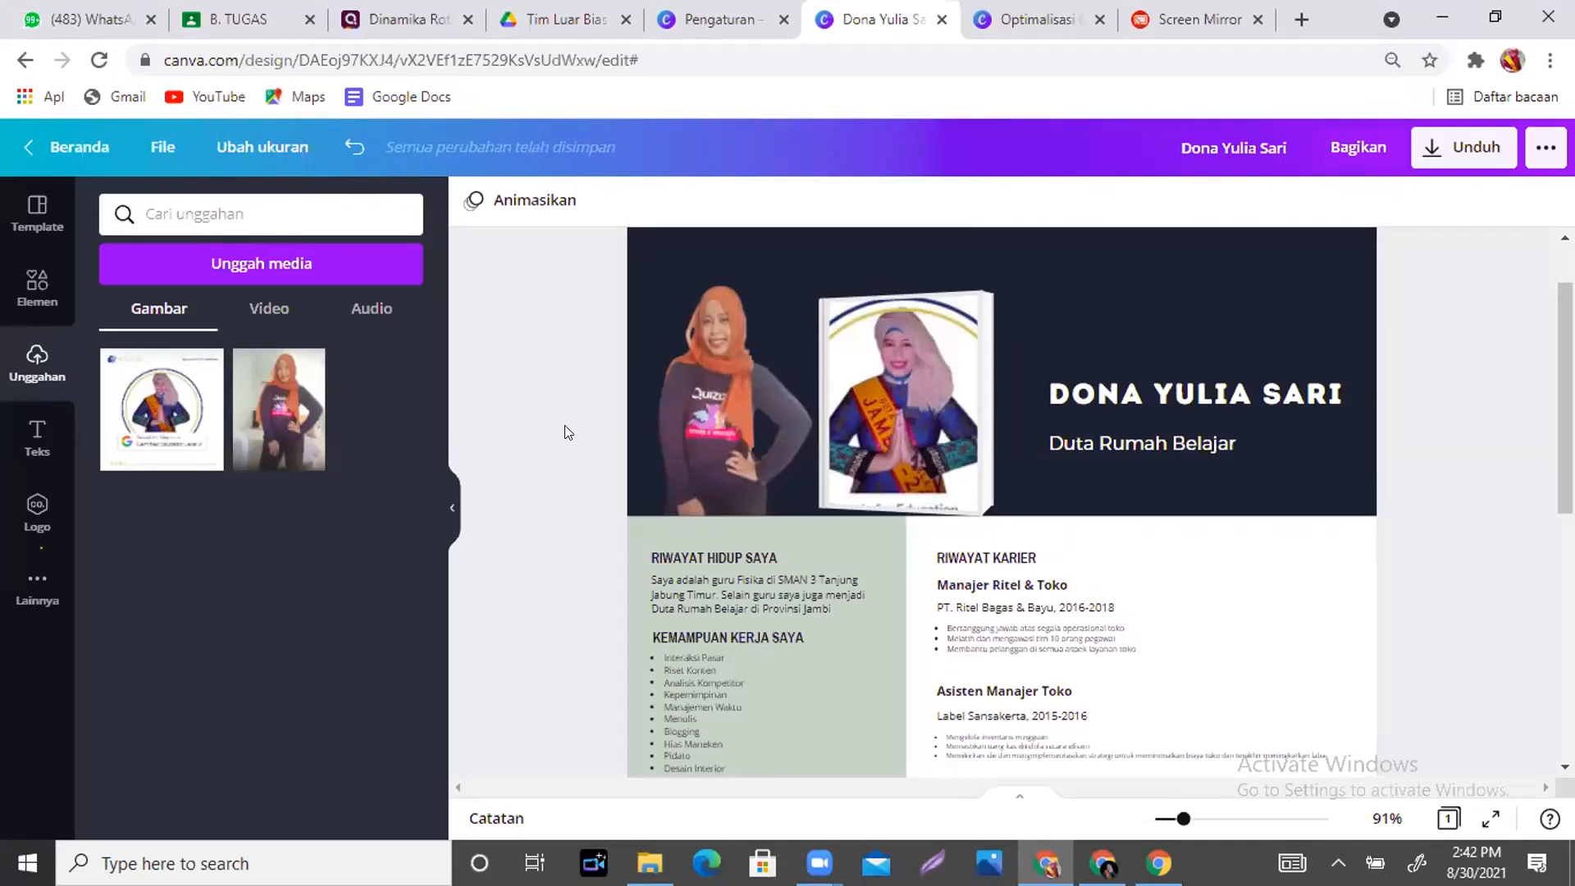
click(1531, 160)
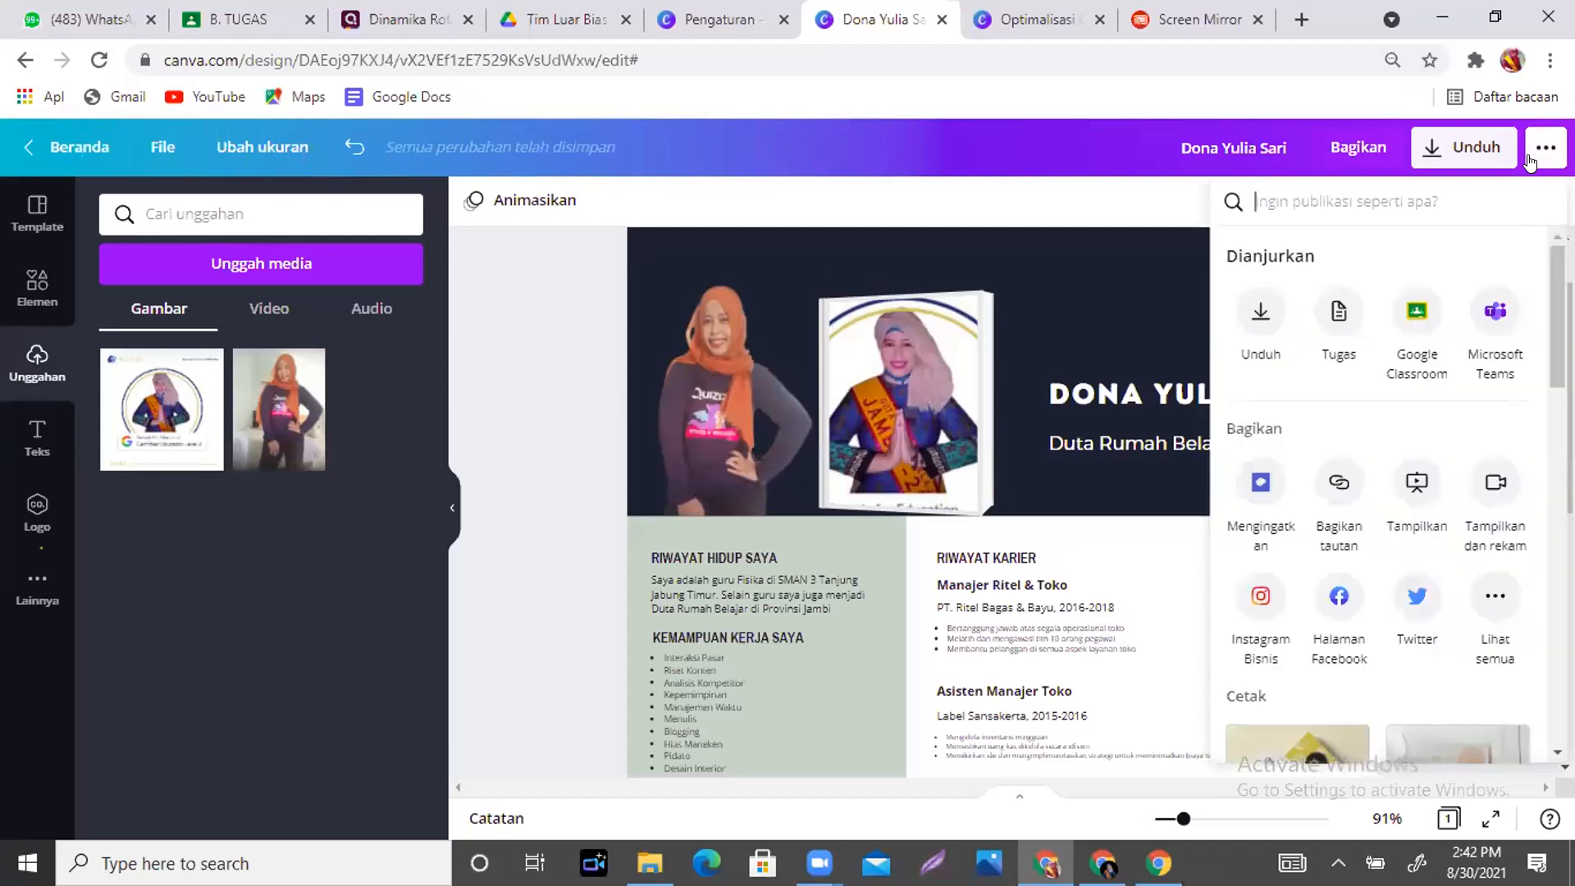
click(1082, 209)
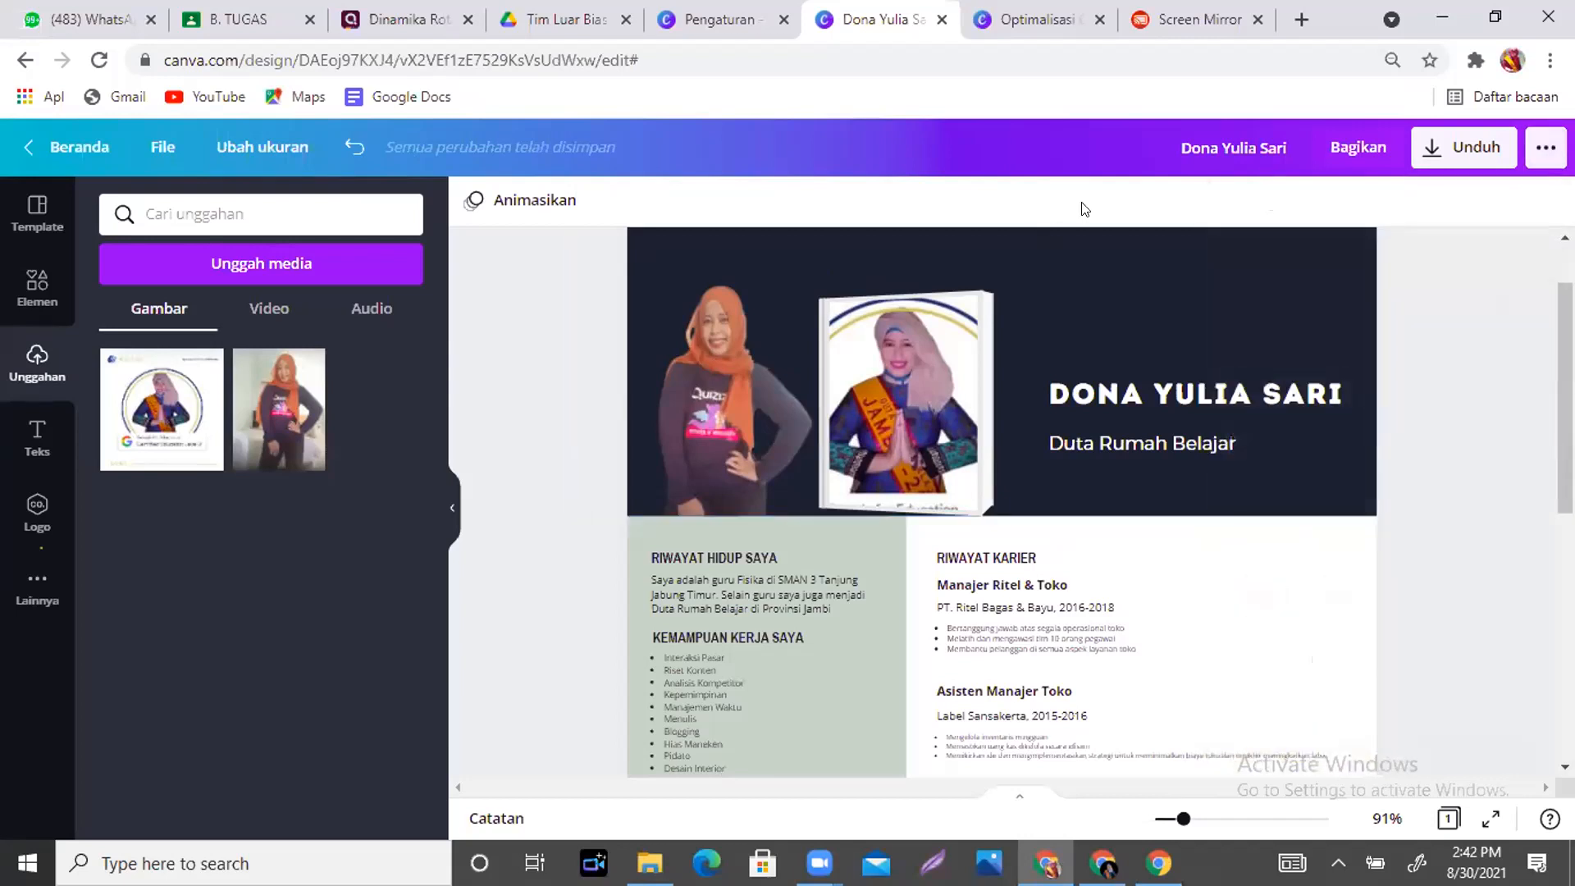
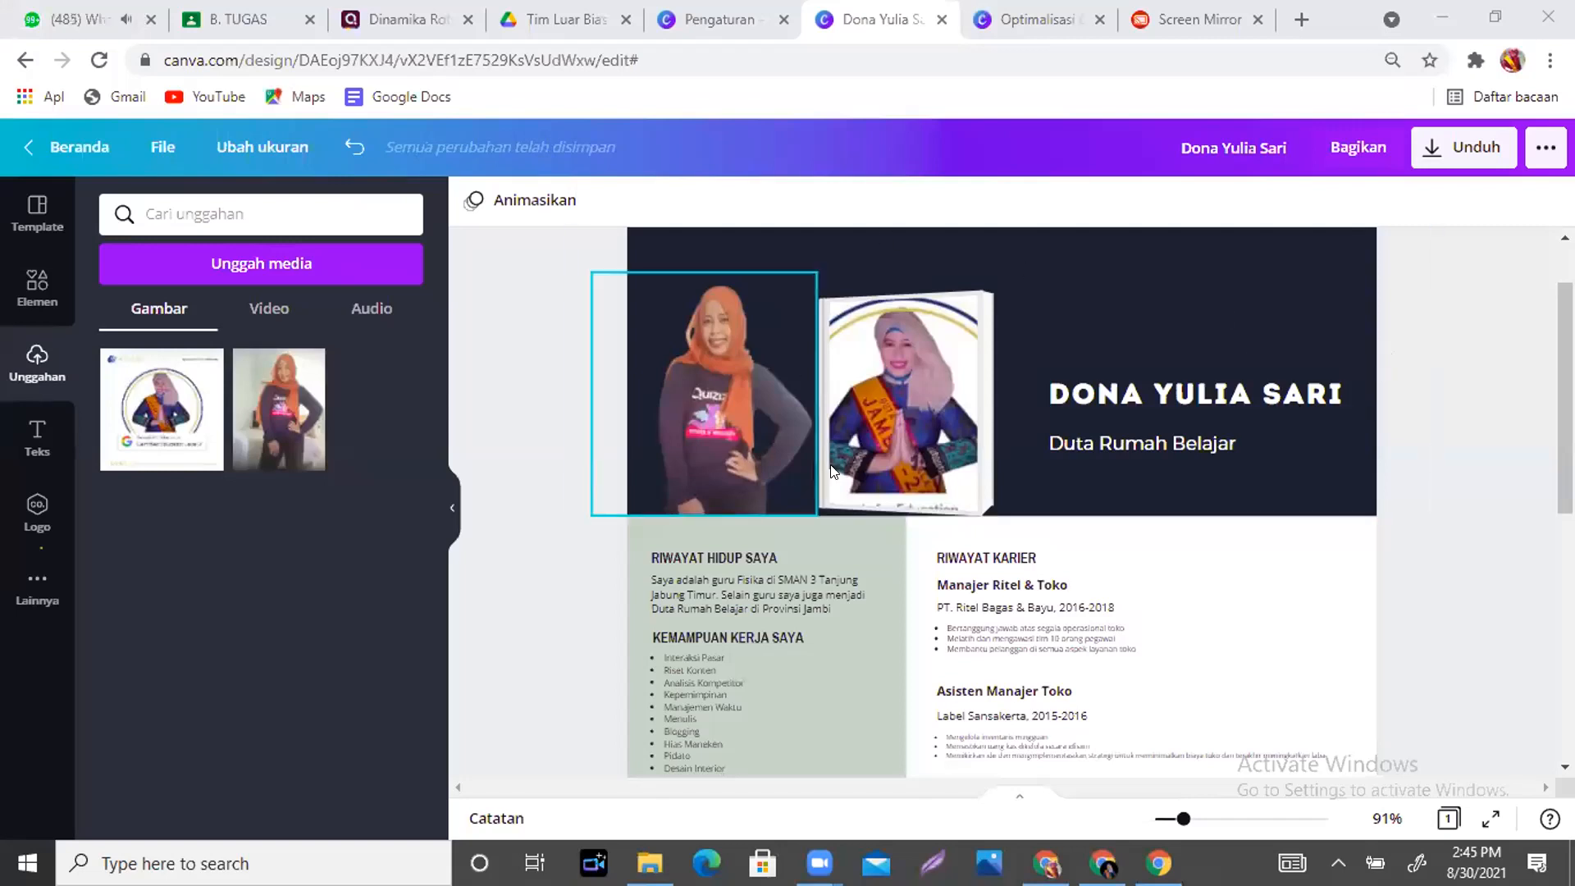
- Delete the old photo at the header's left and add the uploaded portrait to the page
click(760, 409)
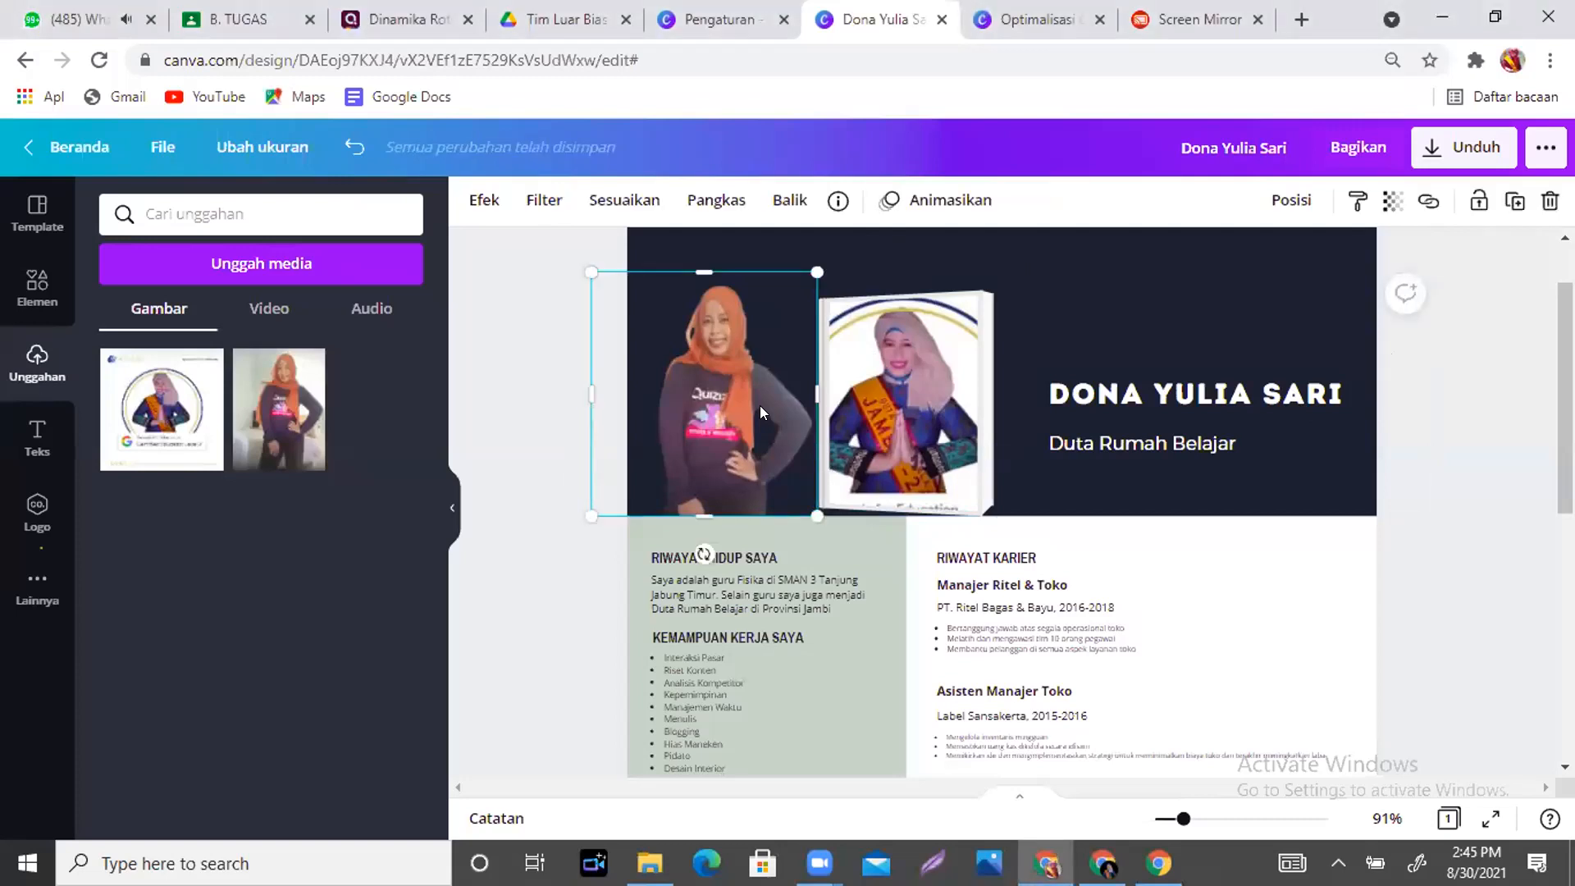
key(Delete)
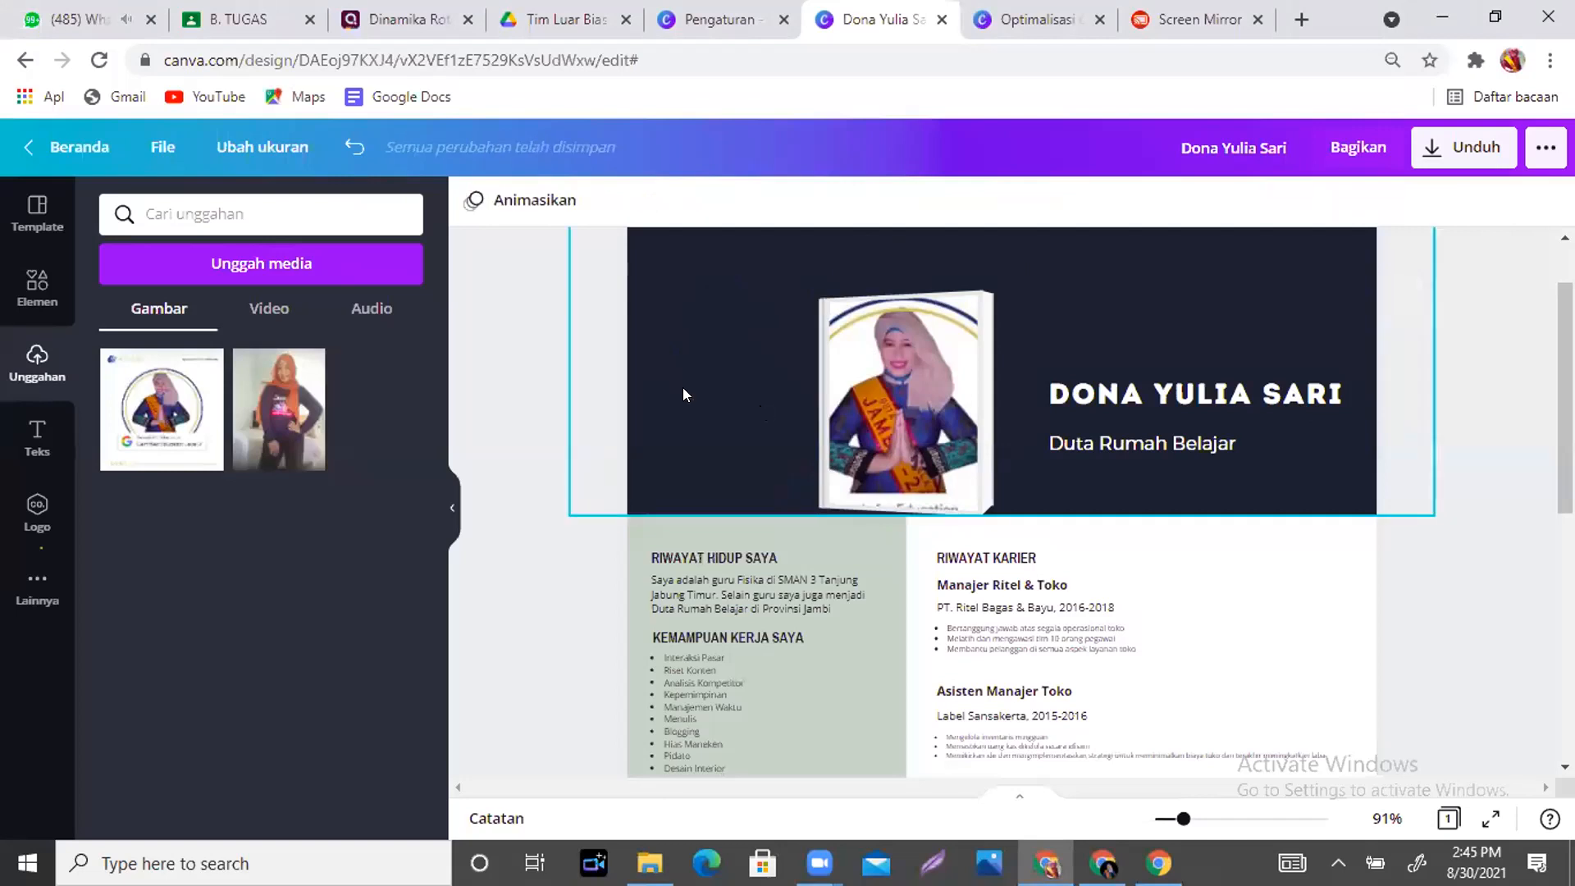
click(284, 422)
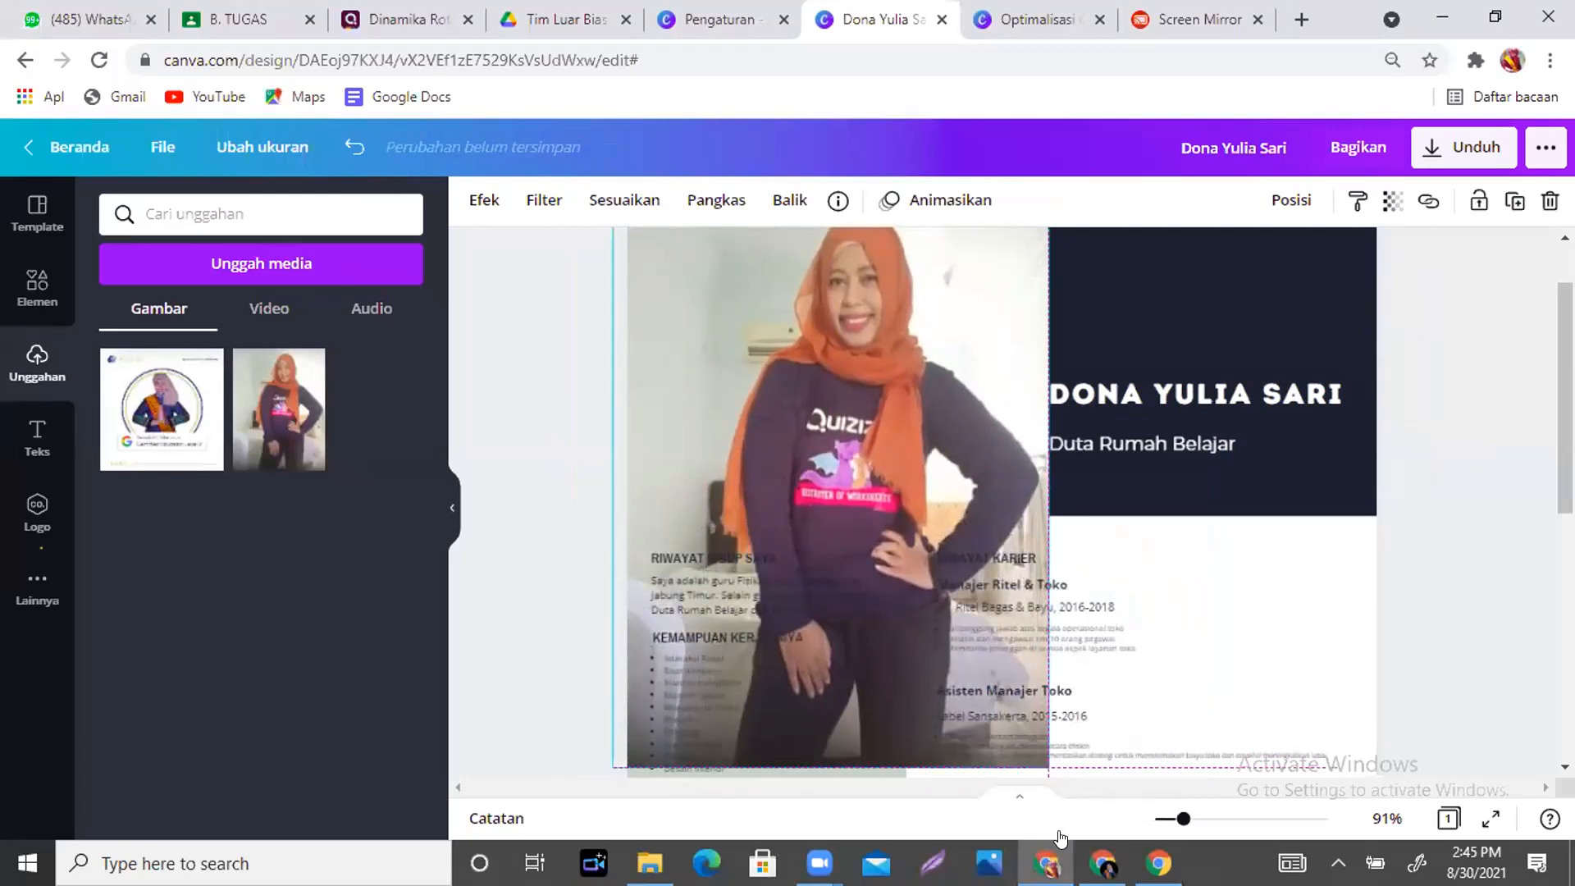
- Shrink the portrait and place it in the dark header right beside the framed photo
drag(1040, 755, 771, 393)
drag(685, 321, 696, 424)
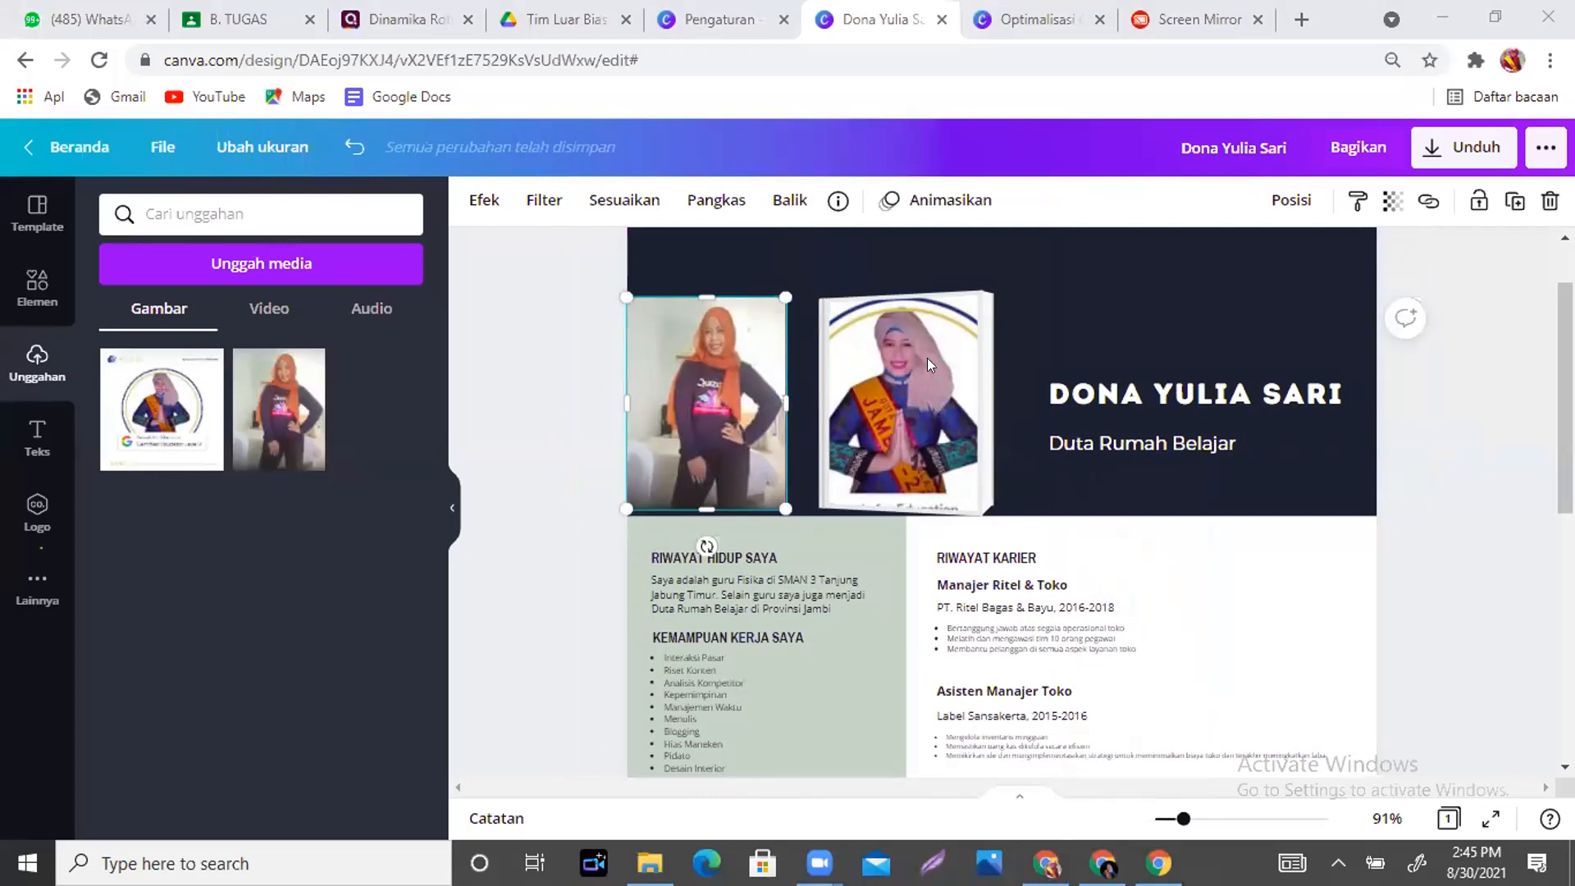
drag(757, 393, 756, 397)
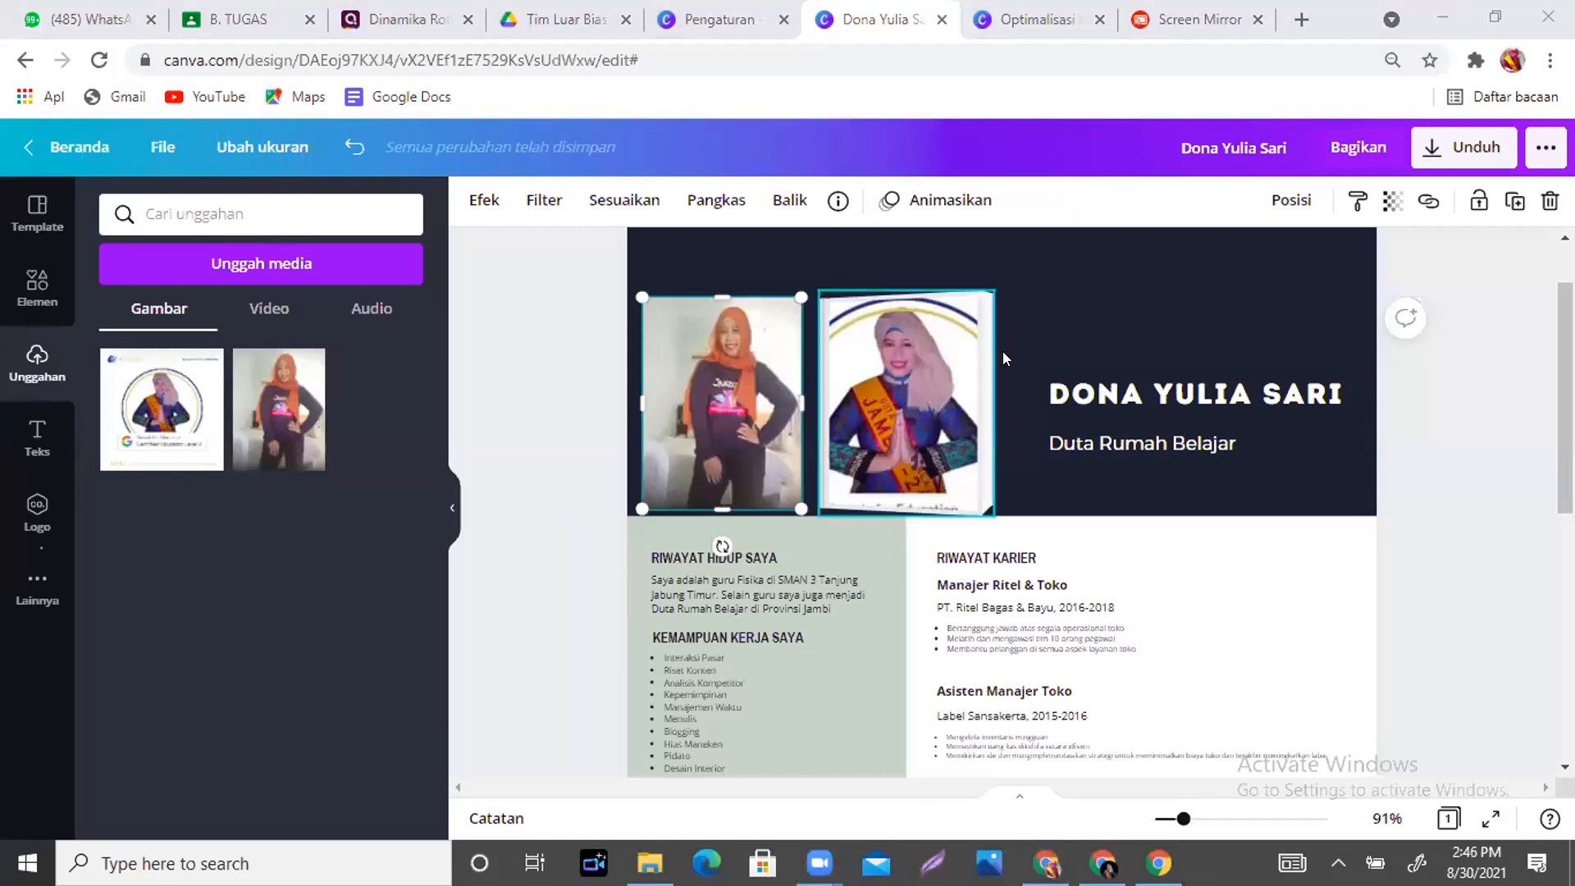
click(799, 266)
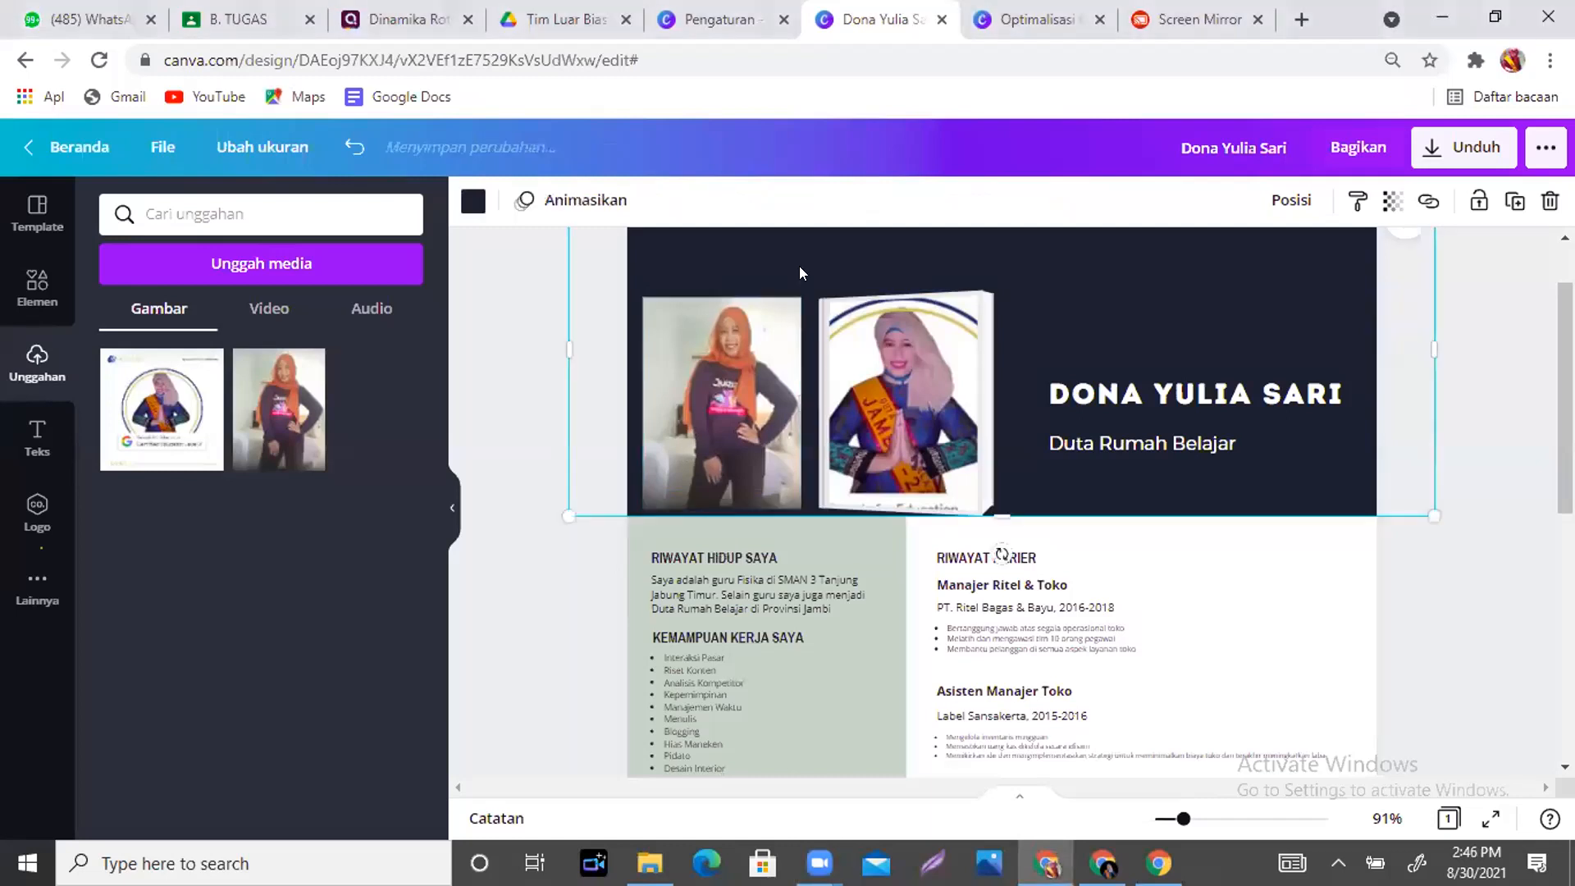
click(755, 387)
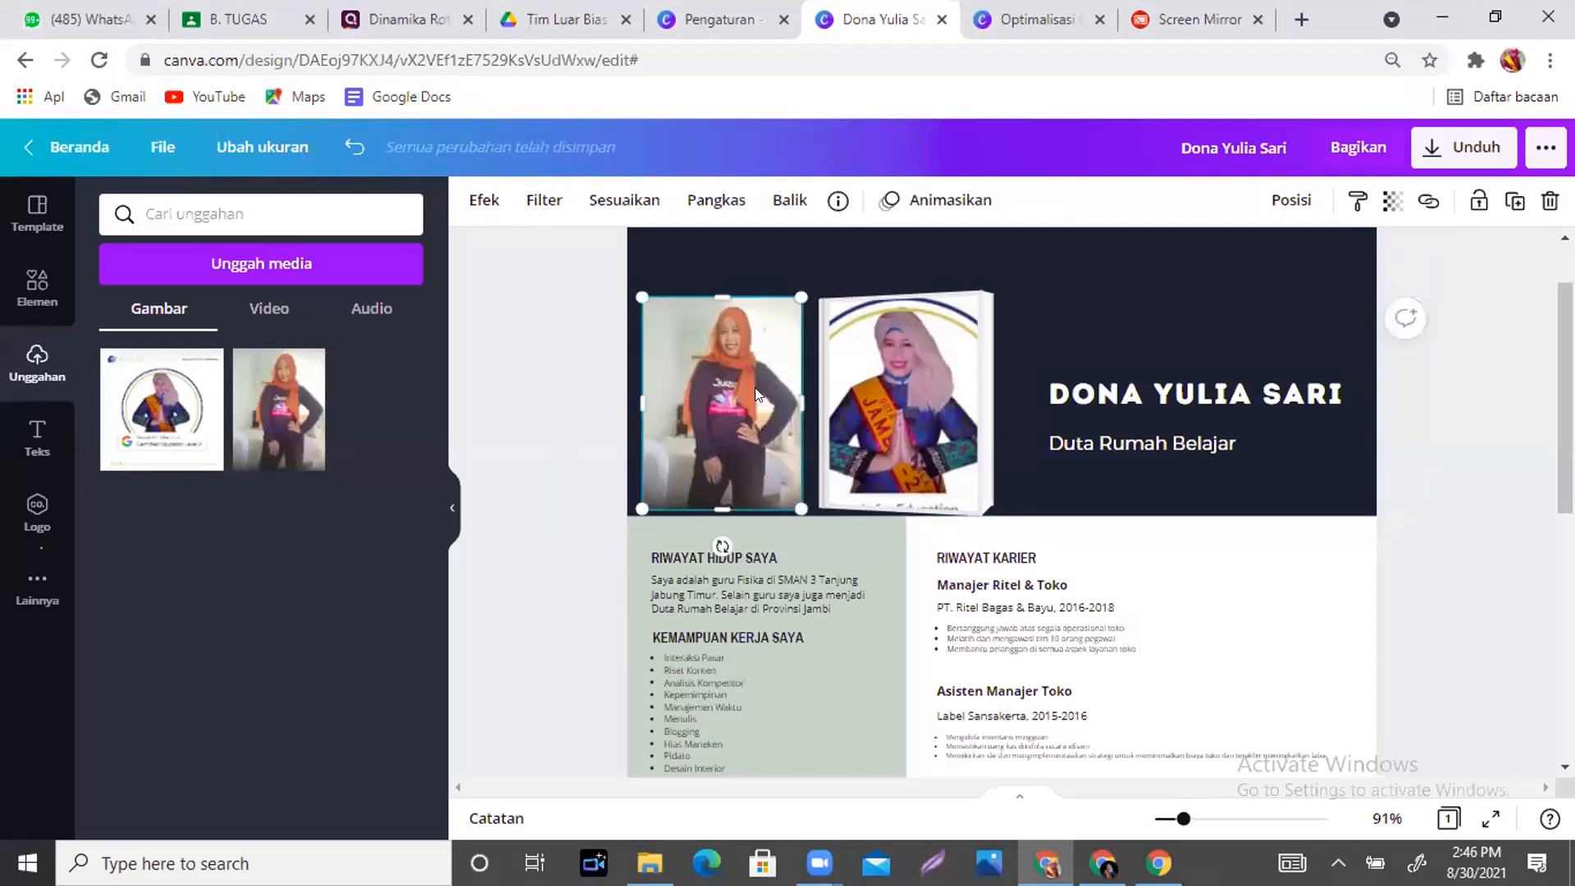
- Apply Efek > Penghapus Latar Belakang to the small header portrait to cut out its backdrop
click(472, 207)
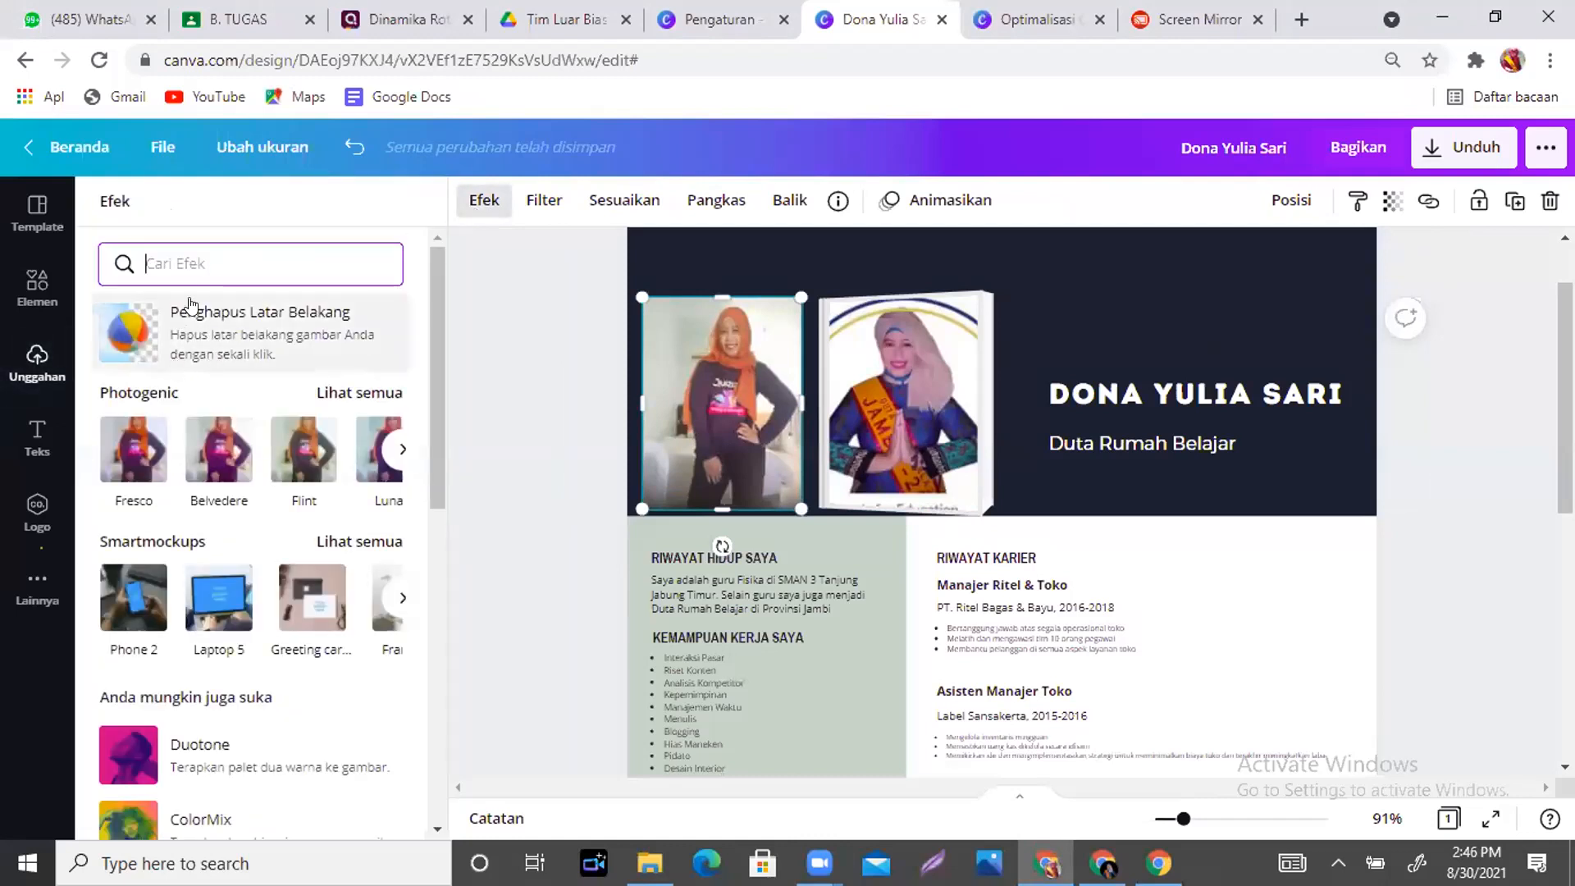
click(249, 330)
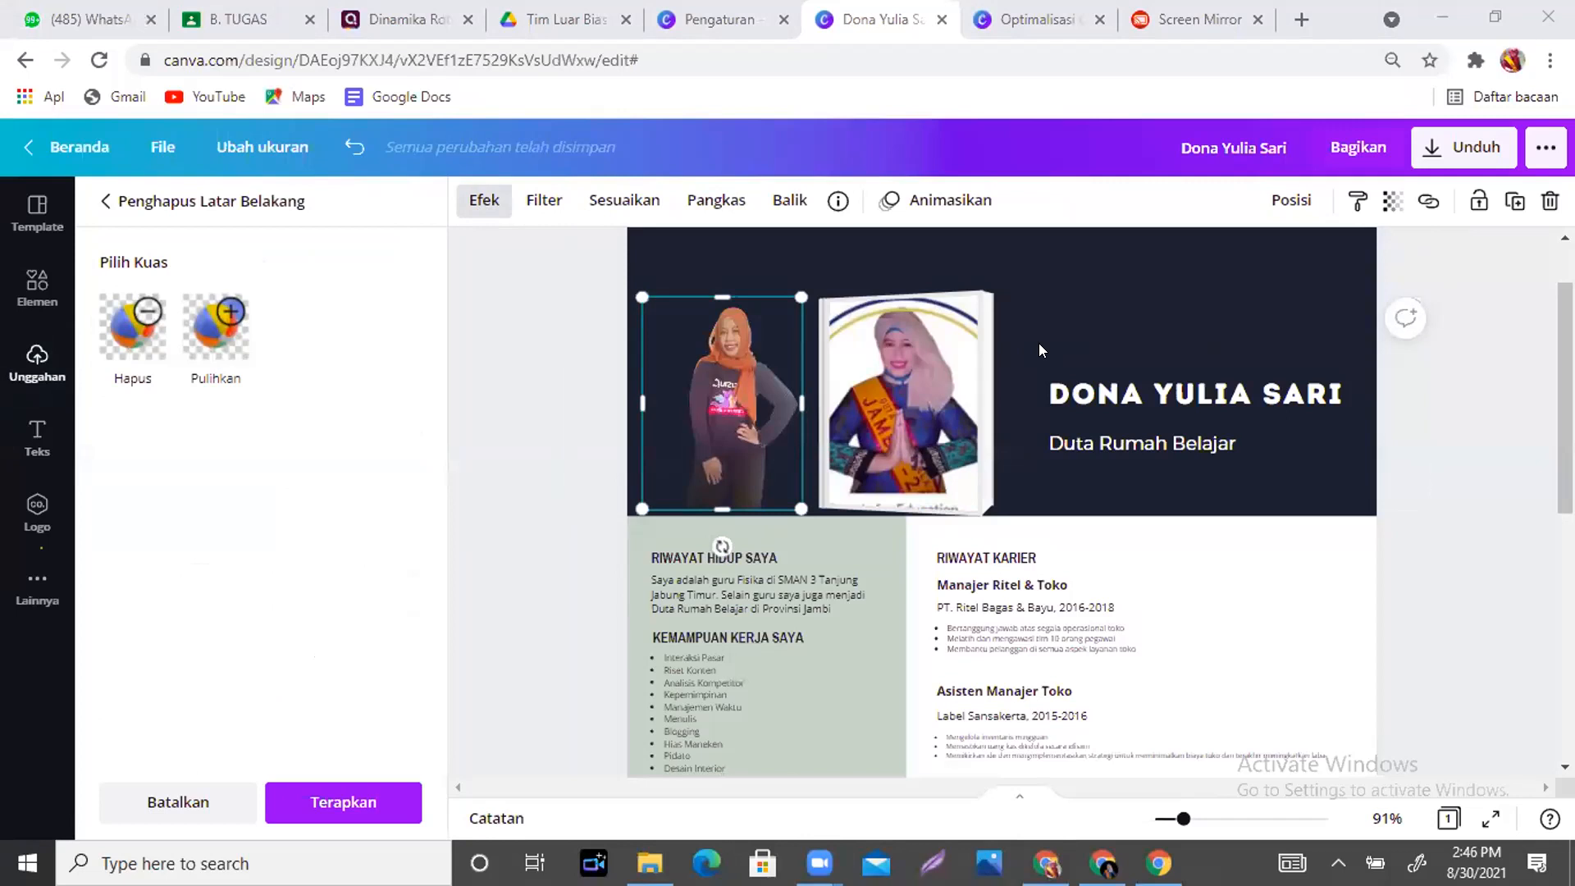
mouse_move(1157, 863)
- On the B. TUGAS tab, open the Google Master Trainer class from the class list
click(214, 13)
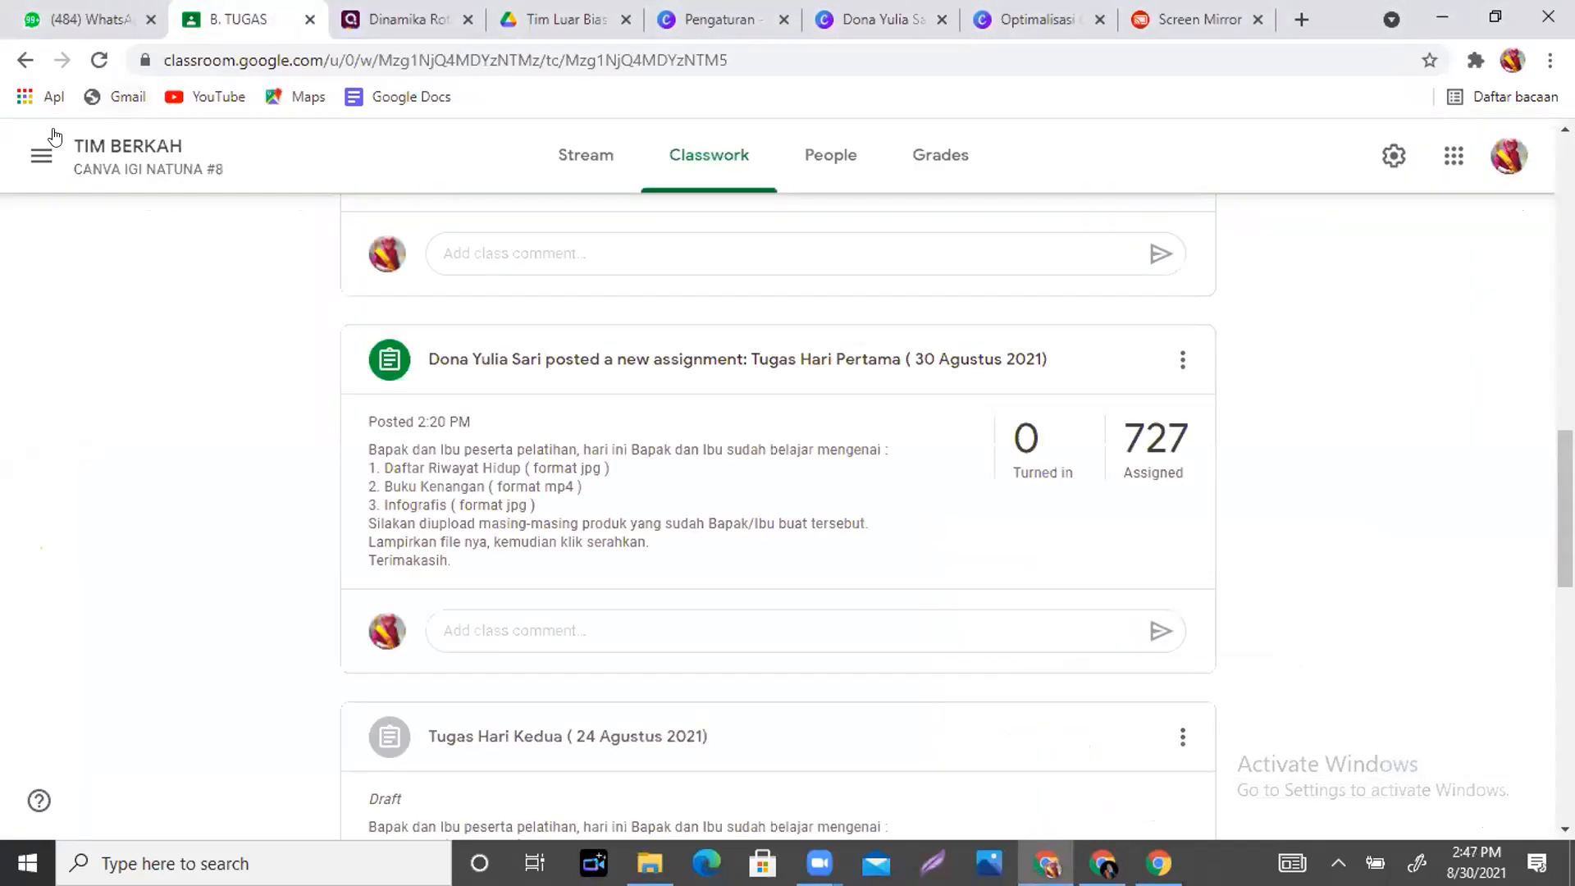
click(42, 158)
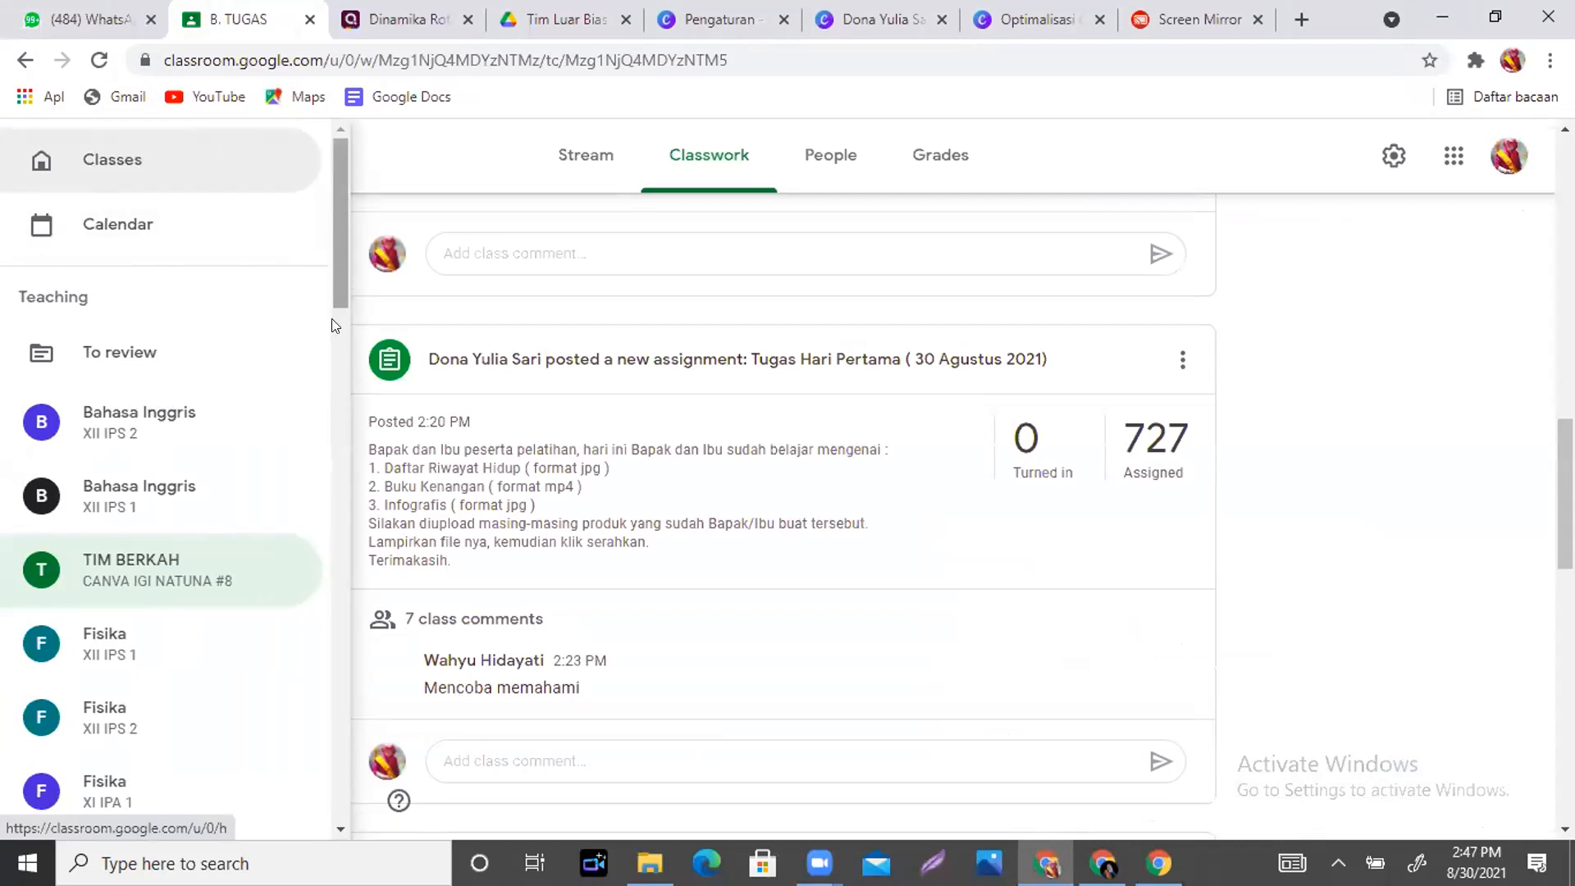
scroll(336, 262, down, 1)
drag(337, 262, 326, 550)
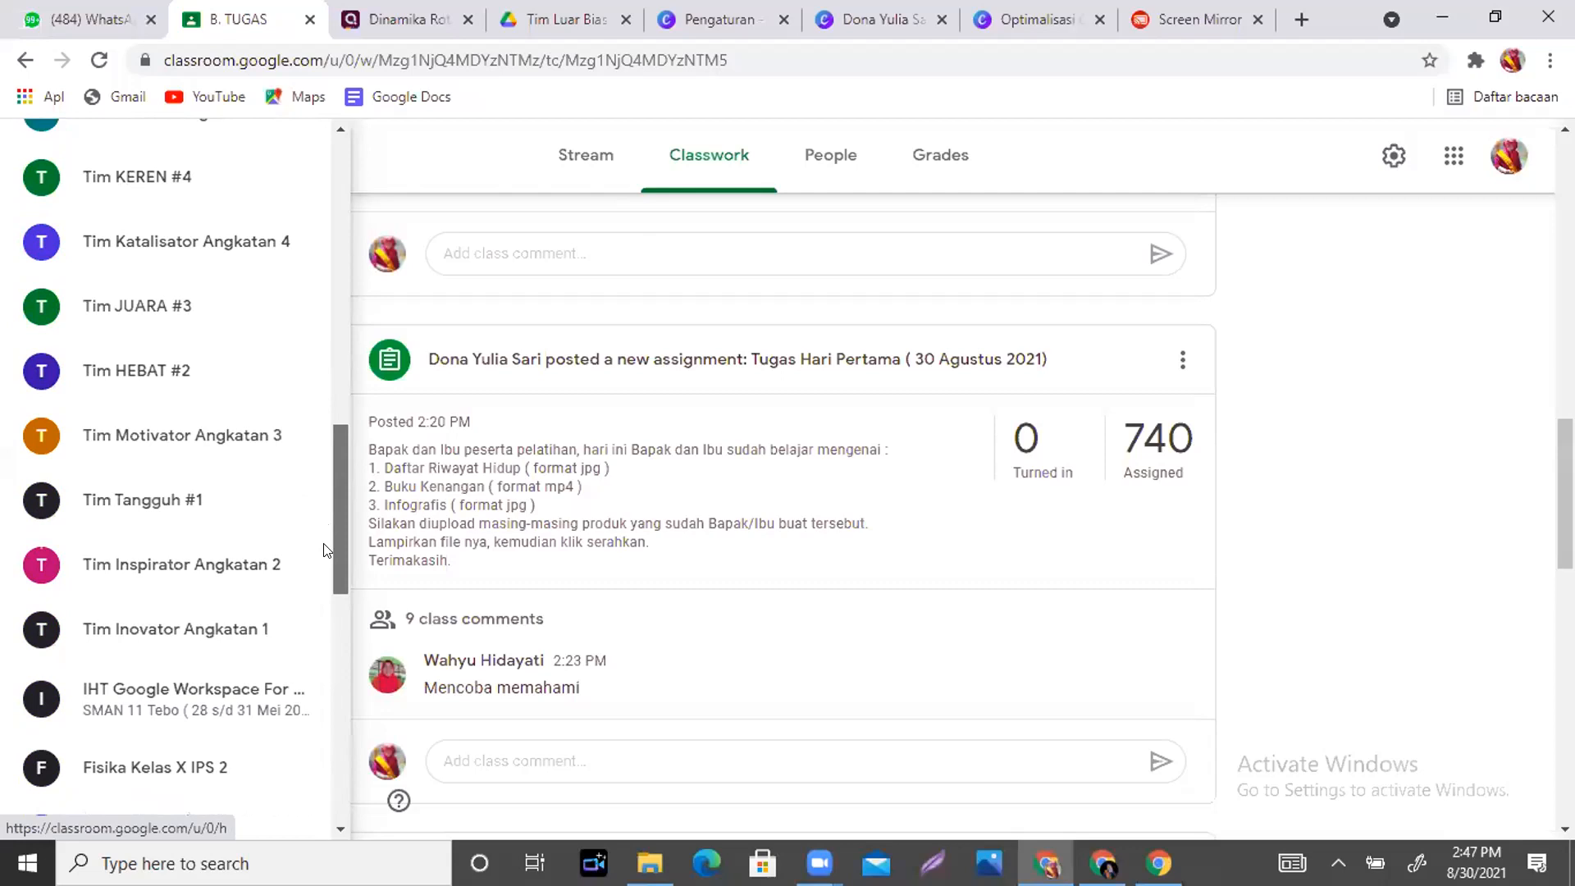
scroll(326, 553, down, 2)
scroll(326, 525, up, 4)
drag(340, 533, 340, 783)
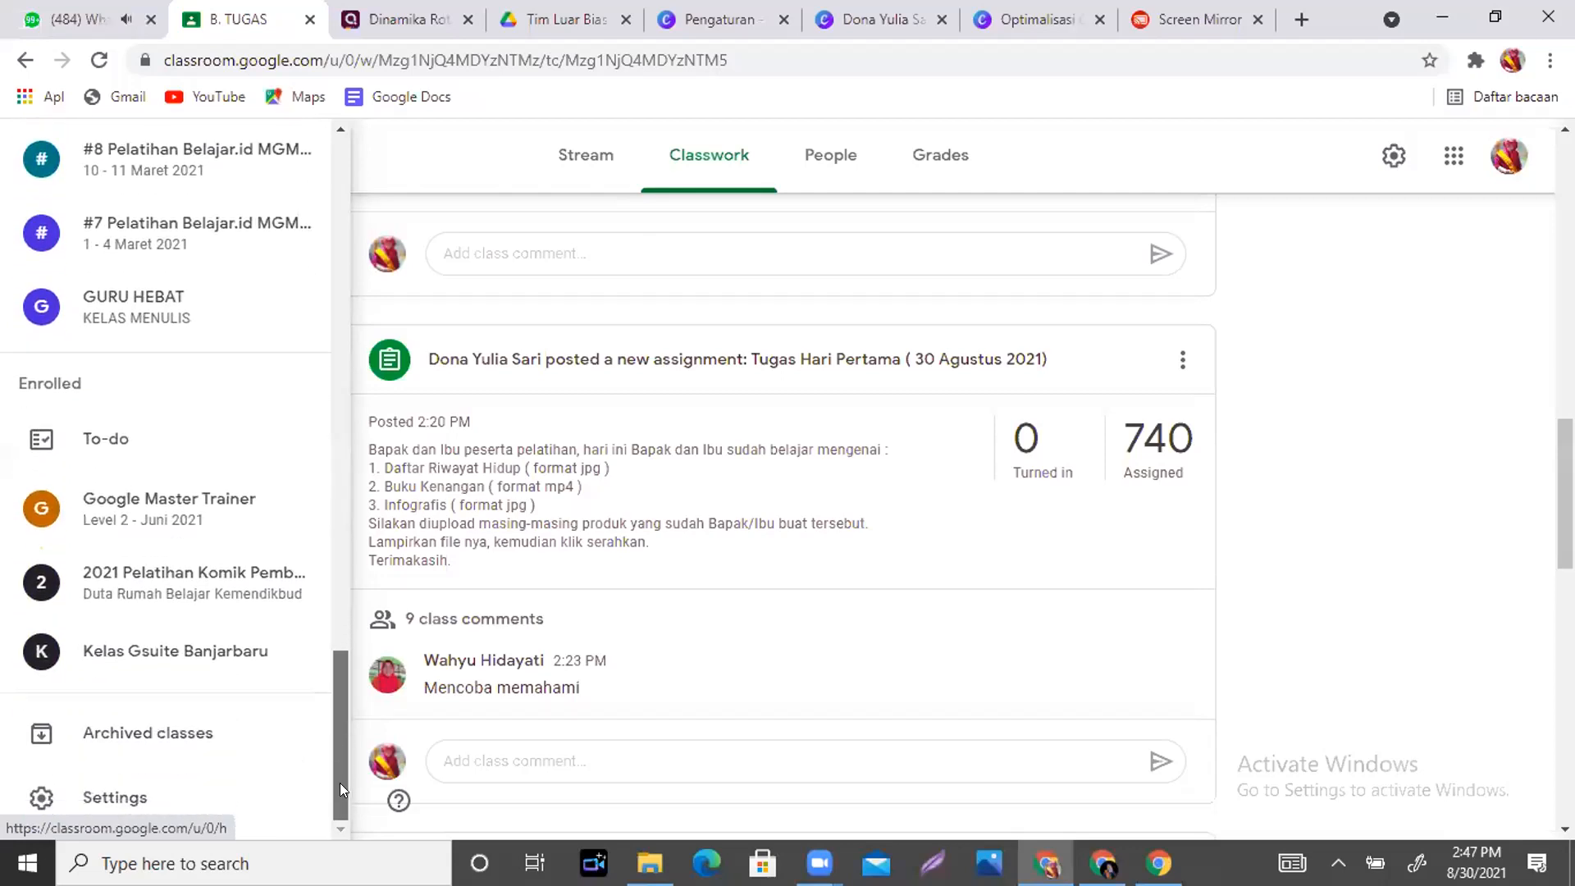
click(145, 509)
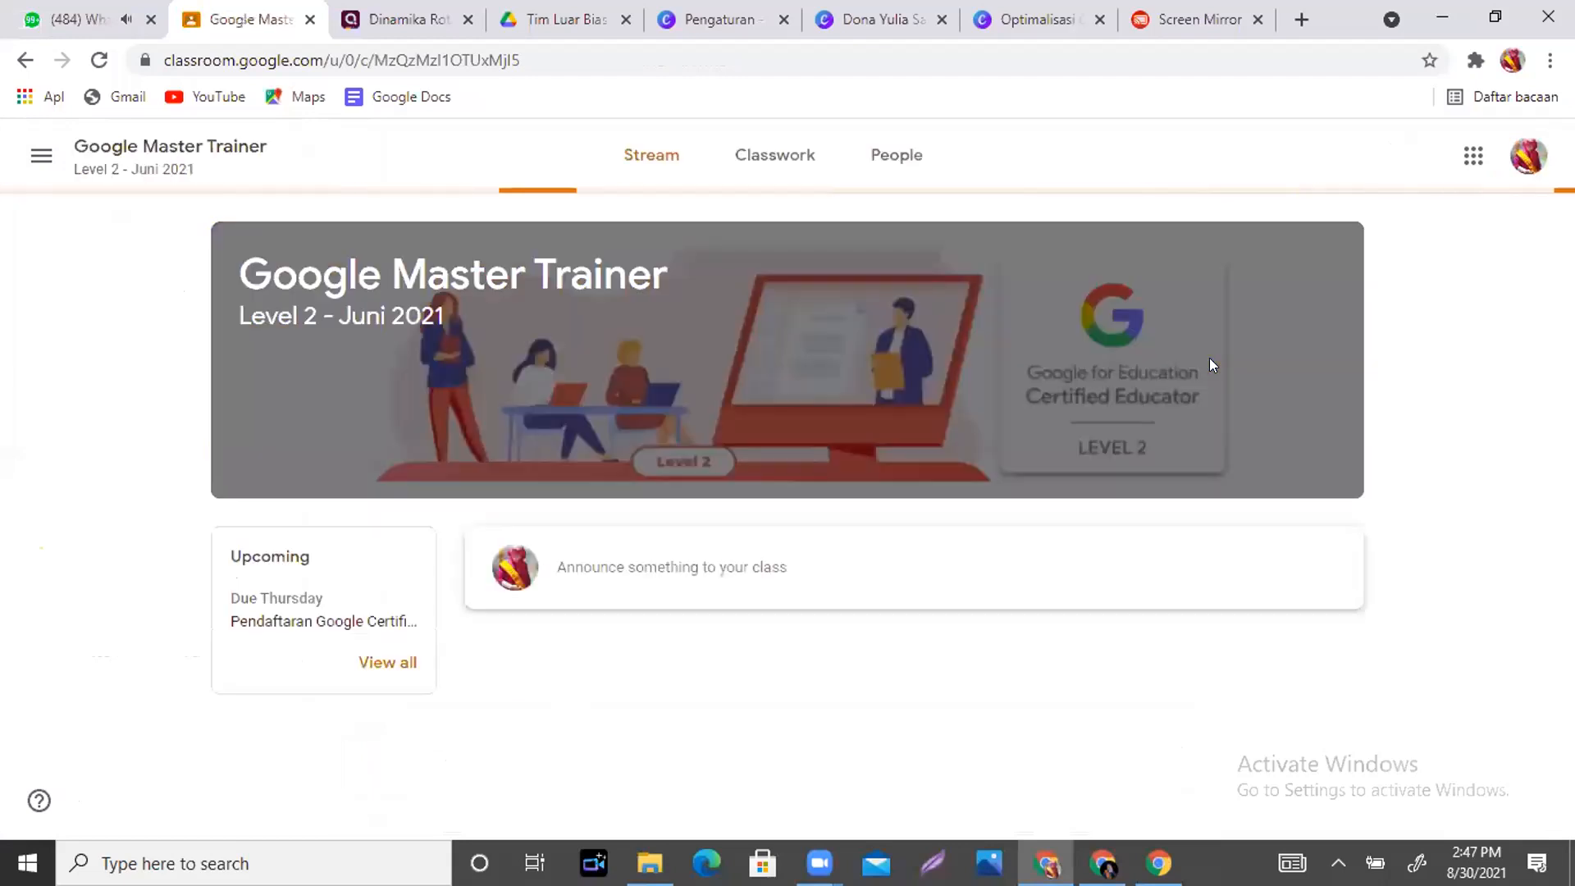
- Show the class's Classwork and expand the Minggu 2 photo-upload assignment
click(767, 164)
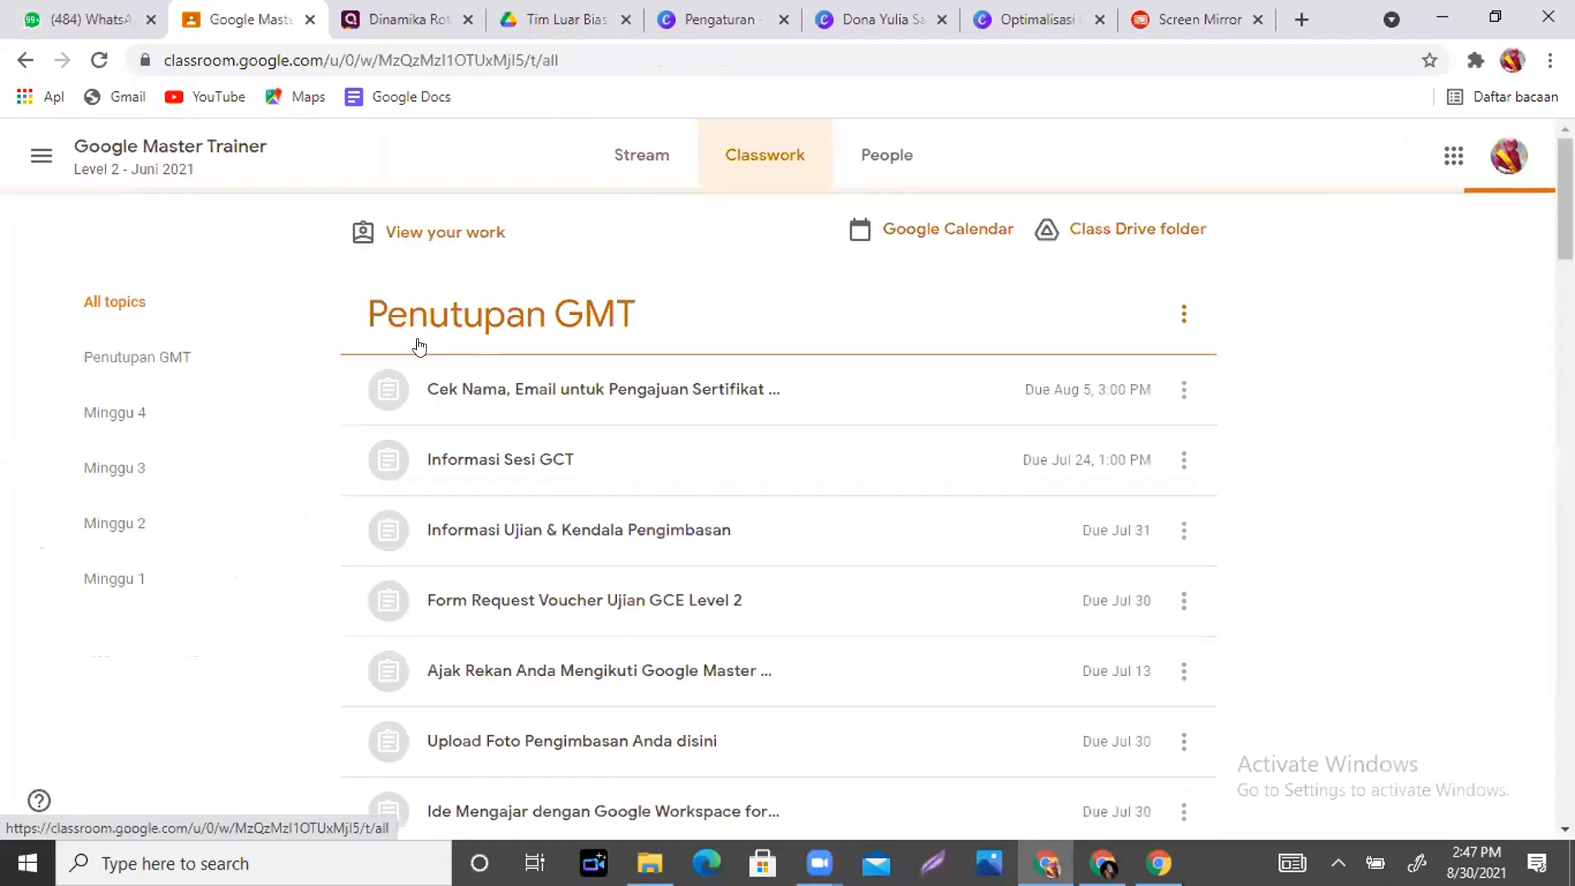
drag(1563, 156, 1564, 575)
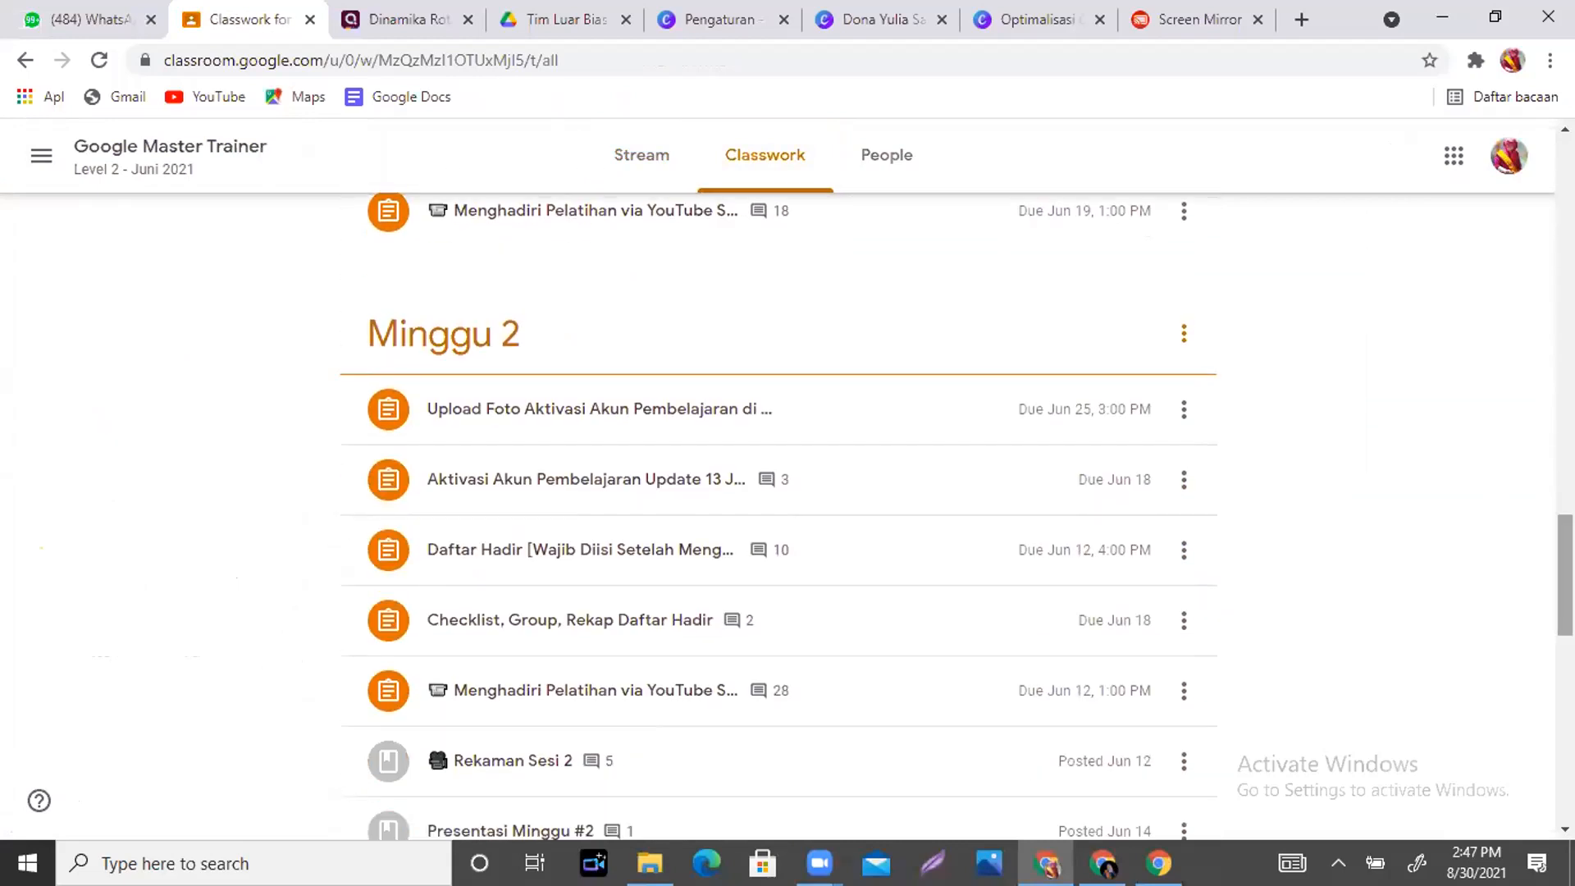
click(497, 414)
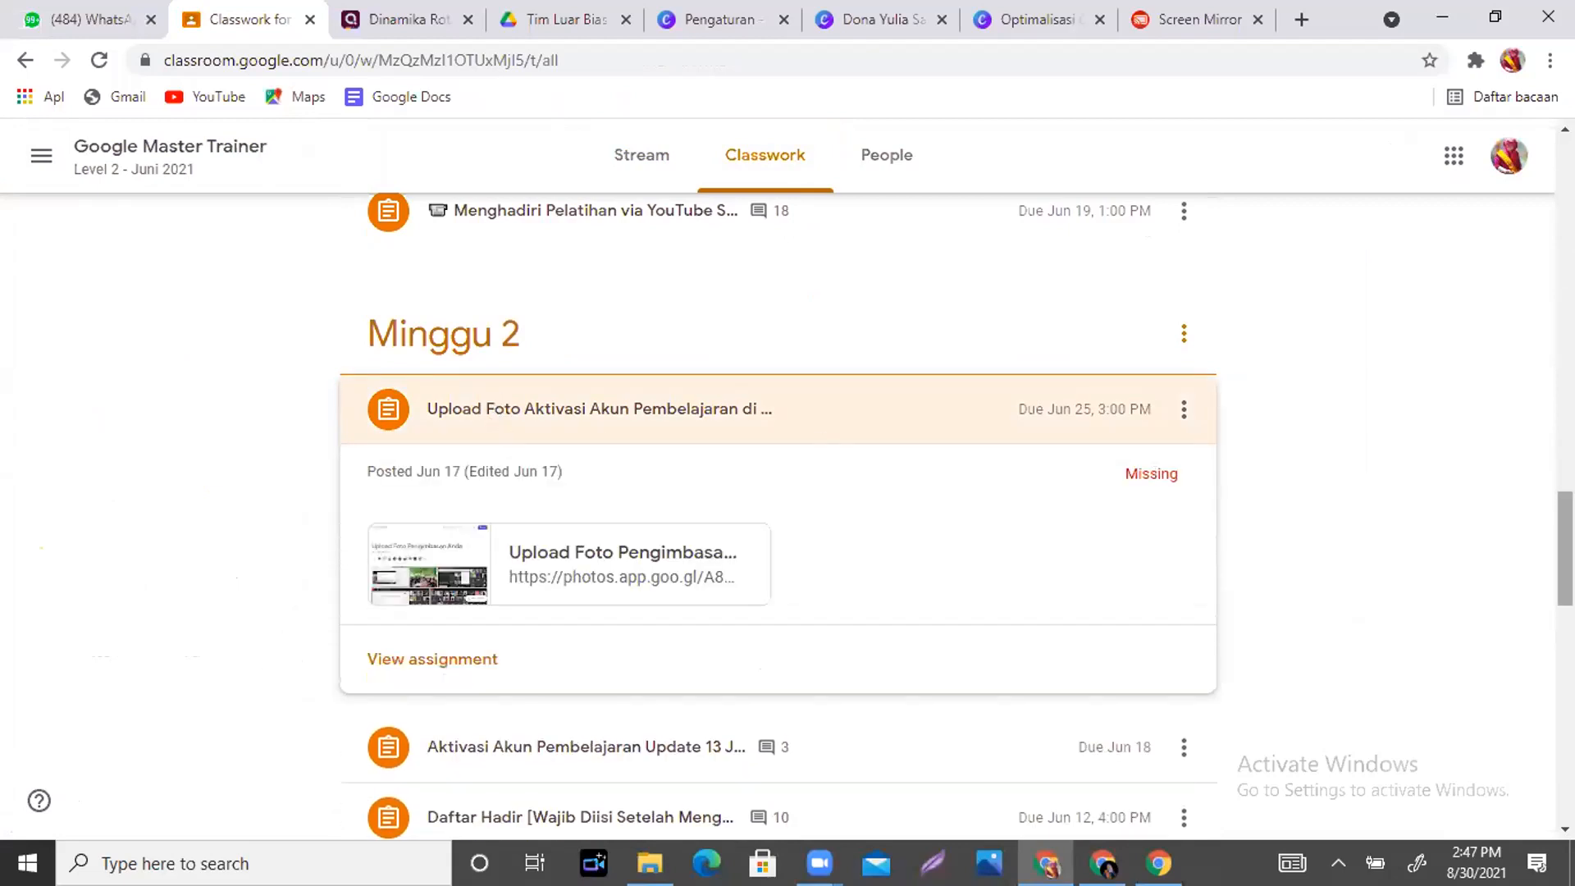
scroll(635, 368, down, 3)
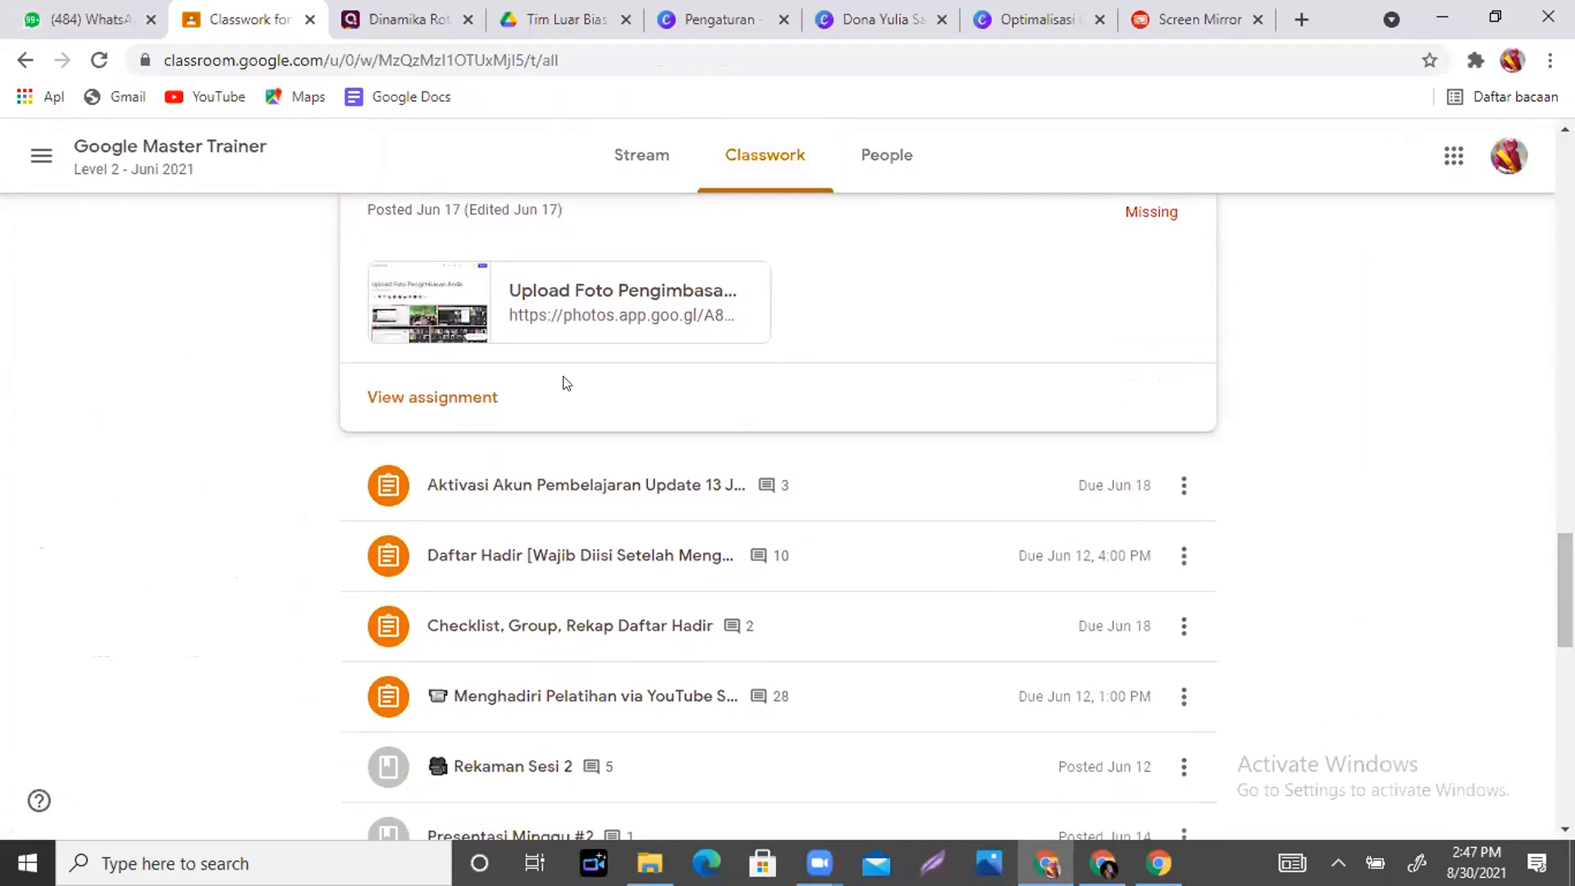
- Open the Upload Foto Aktivasi assignment page, close the File attach dialog, and open the class list
click(403, 402)
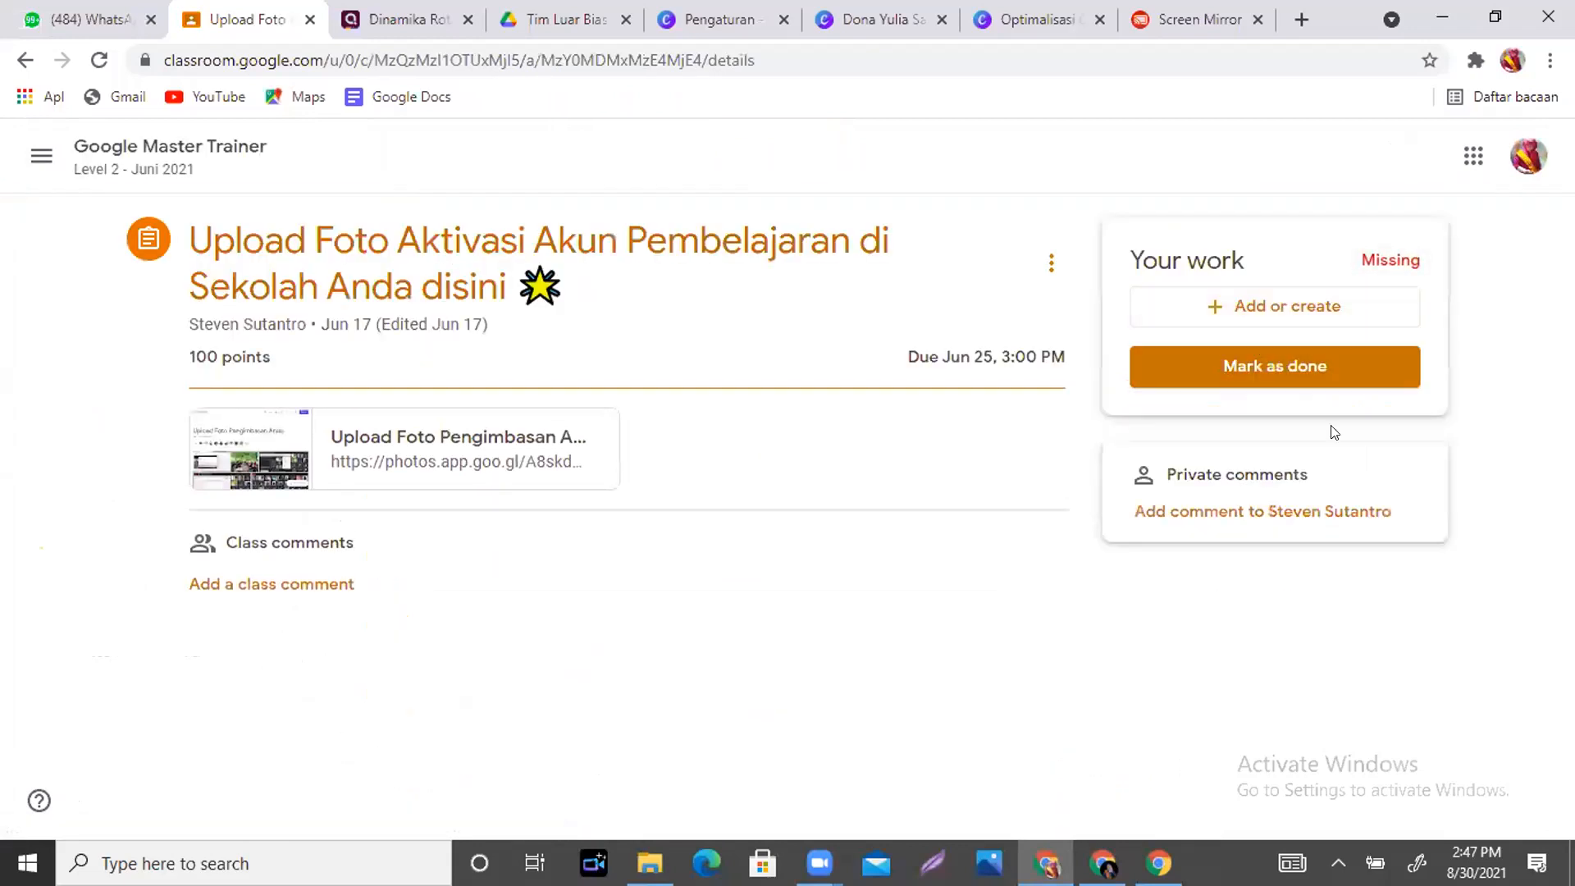
click(1223, 307)
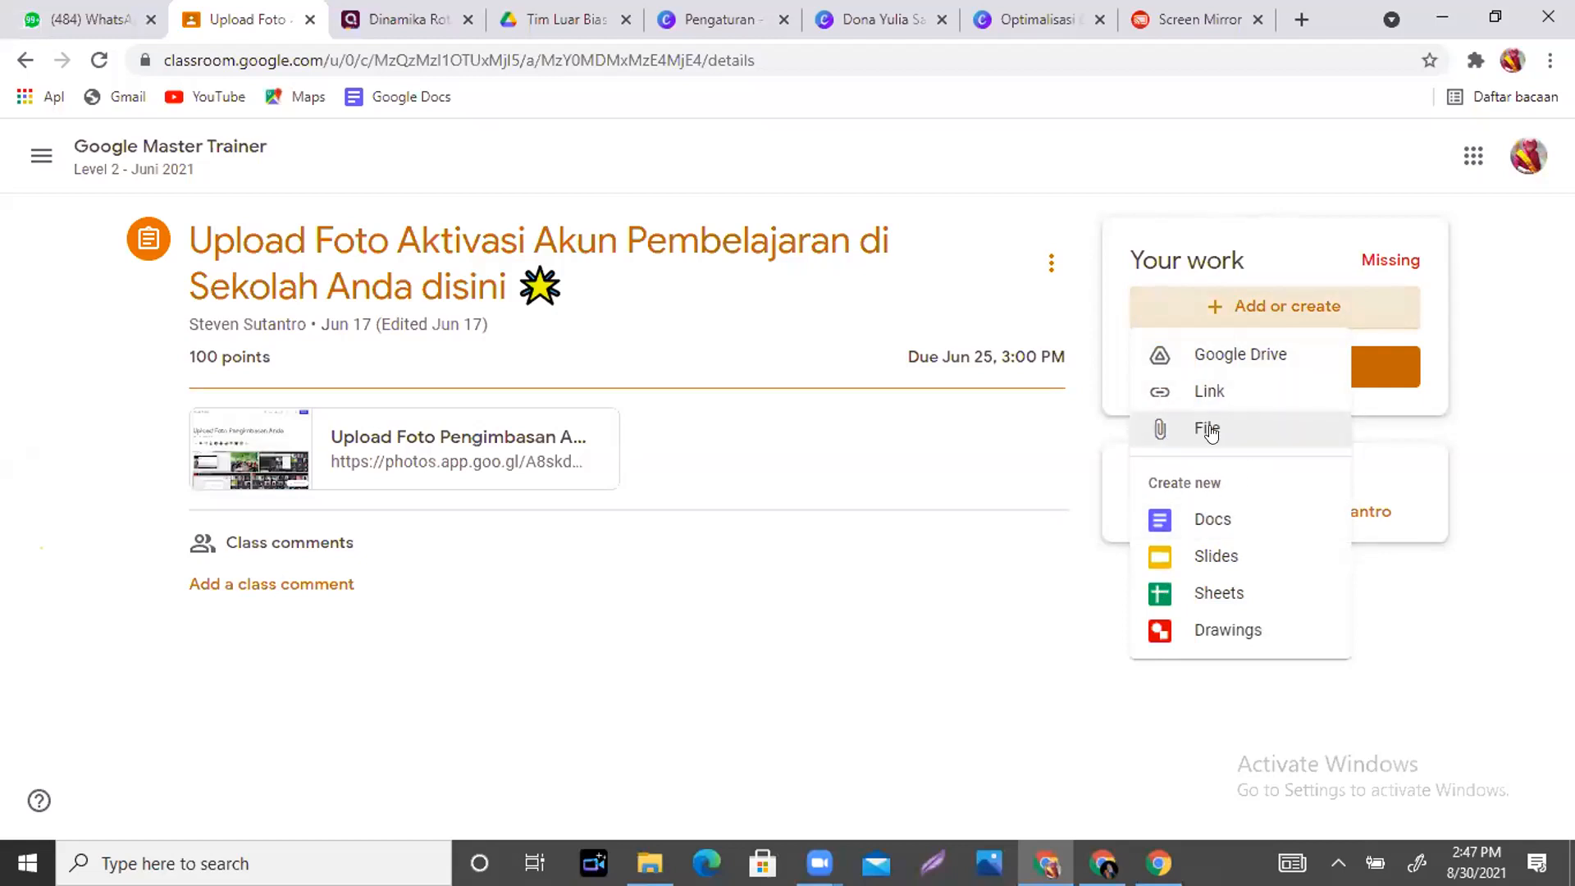
click(1210, 431)
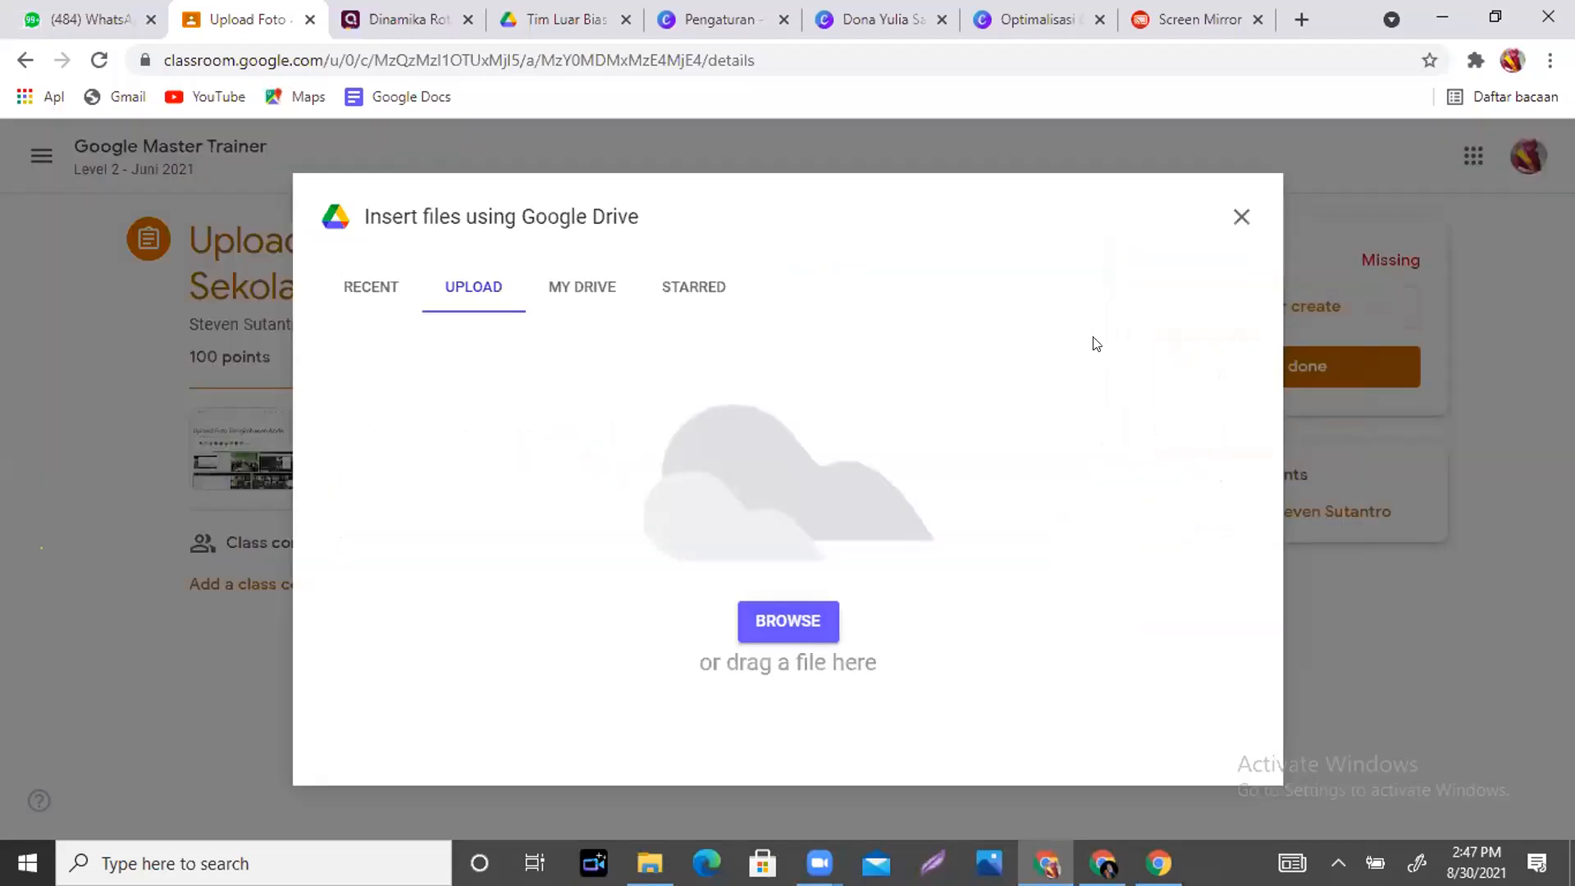
click(1236, 217)
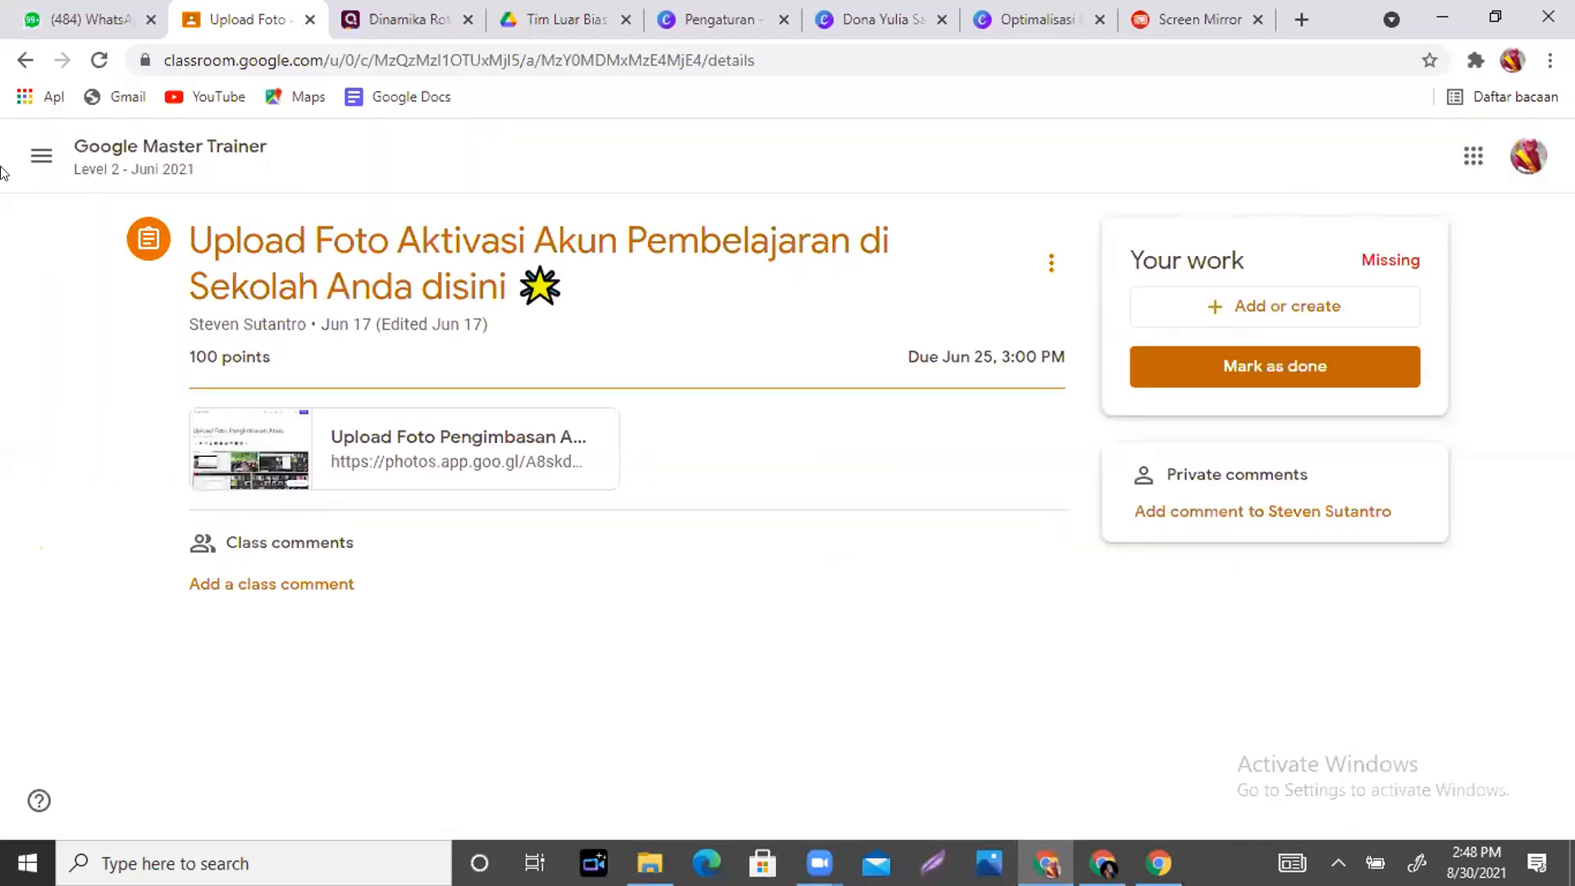
click(39, 156)
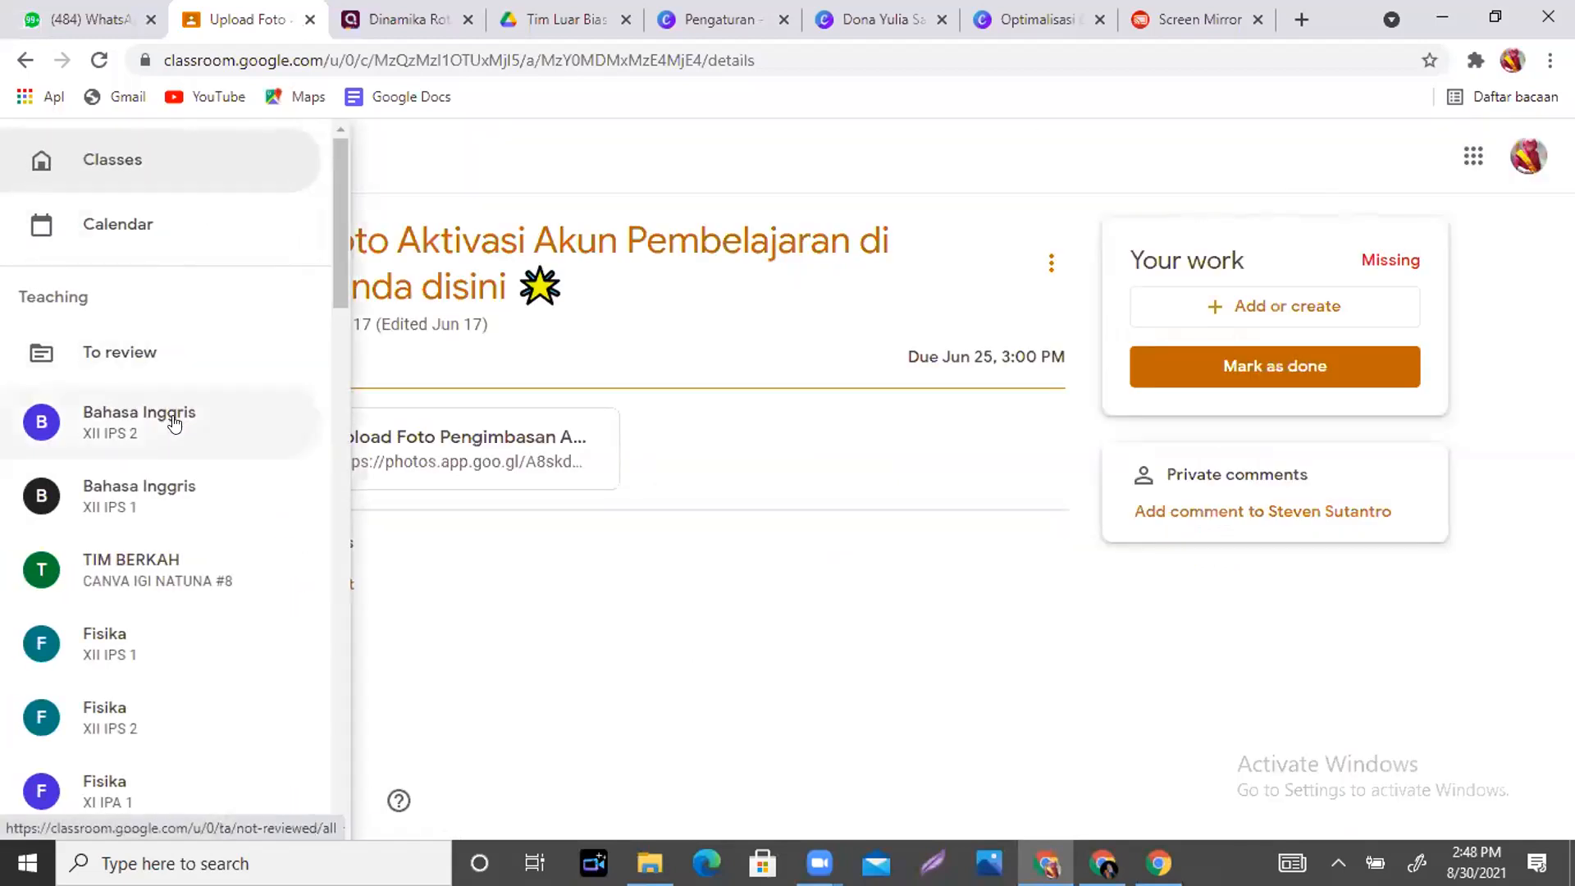
- Open the TIM BERKAH – CANVA IGI NATUNA #8 class Stream
click(162, 573)
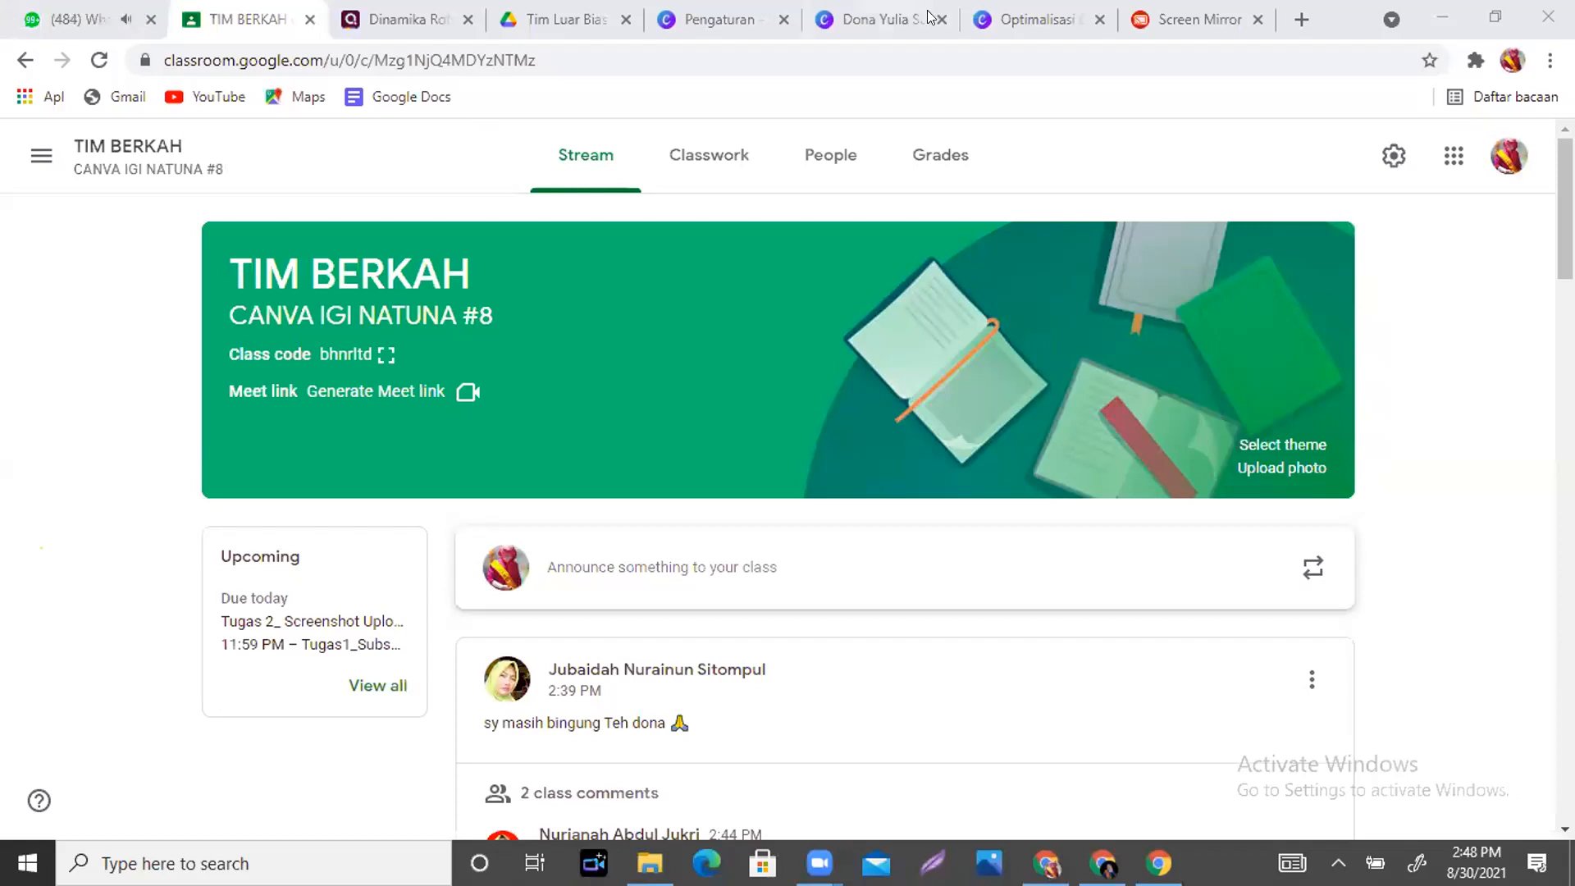
- Back in the Canva résumé, apply the background removal and keep the cut-out standing portrait
click(886, 16)
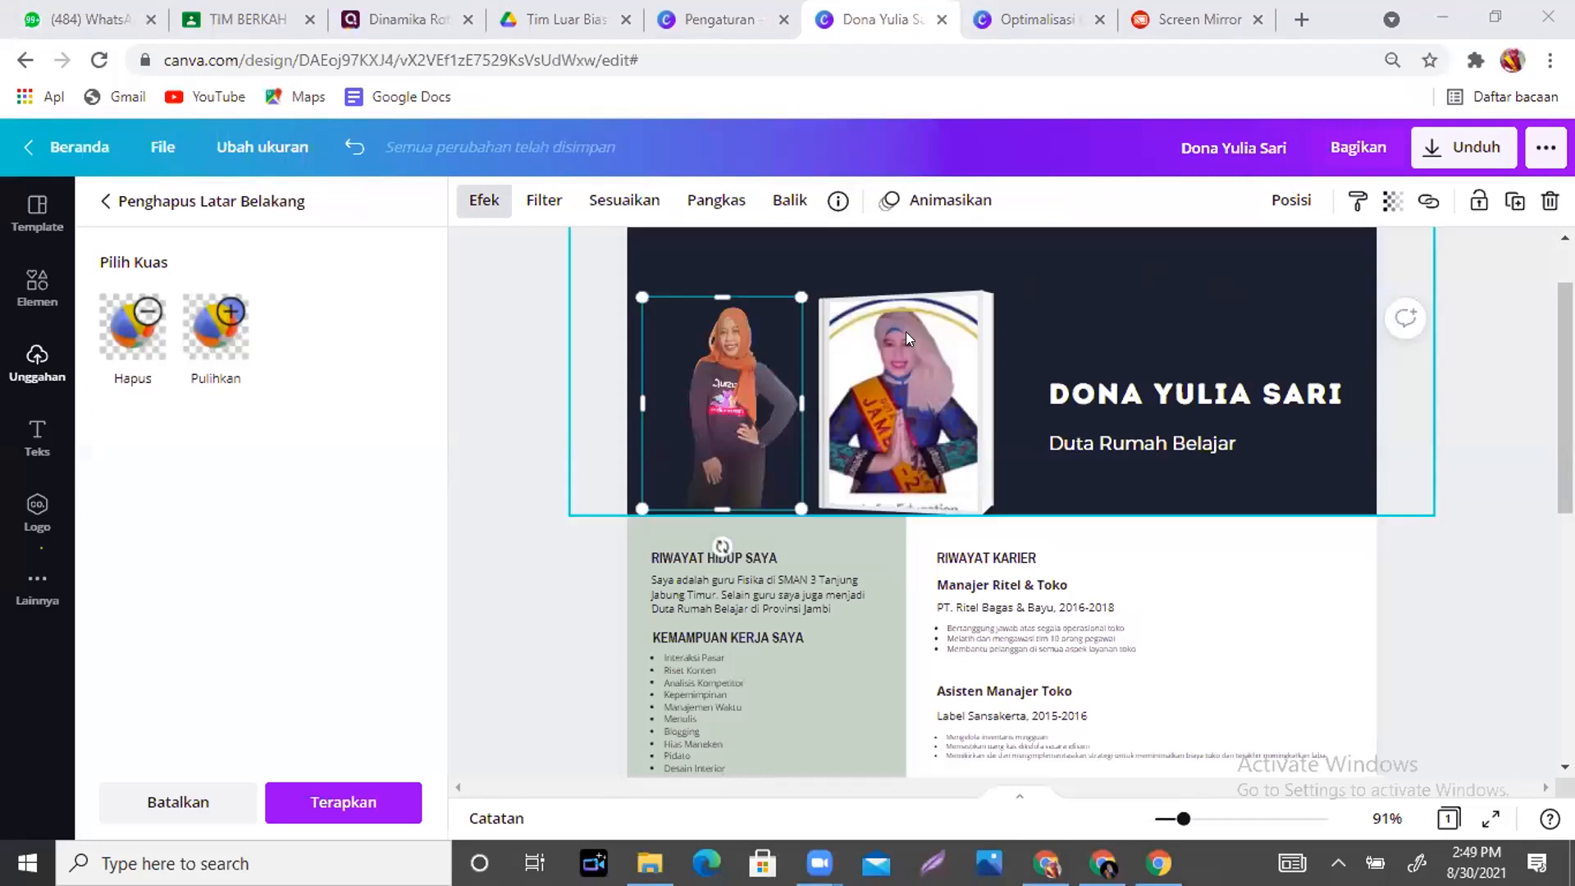
click(1282, 306)
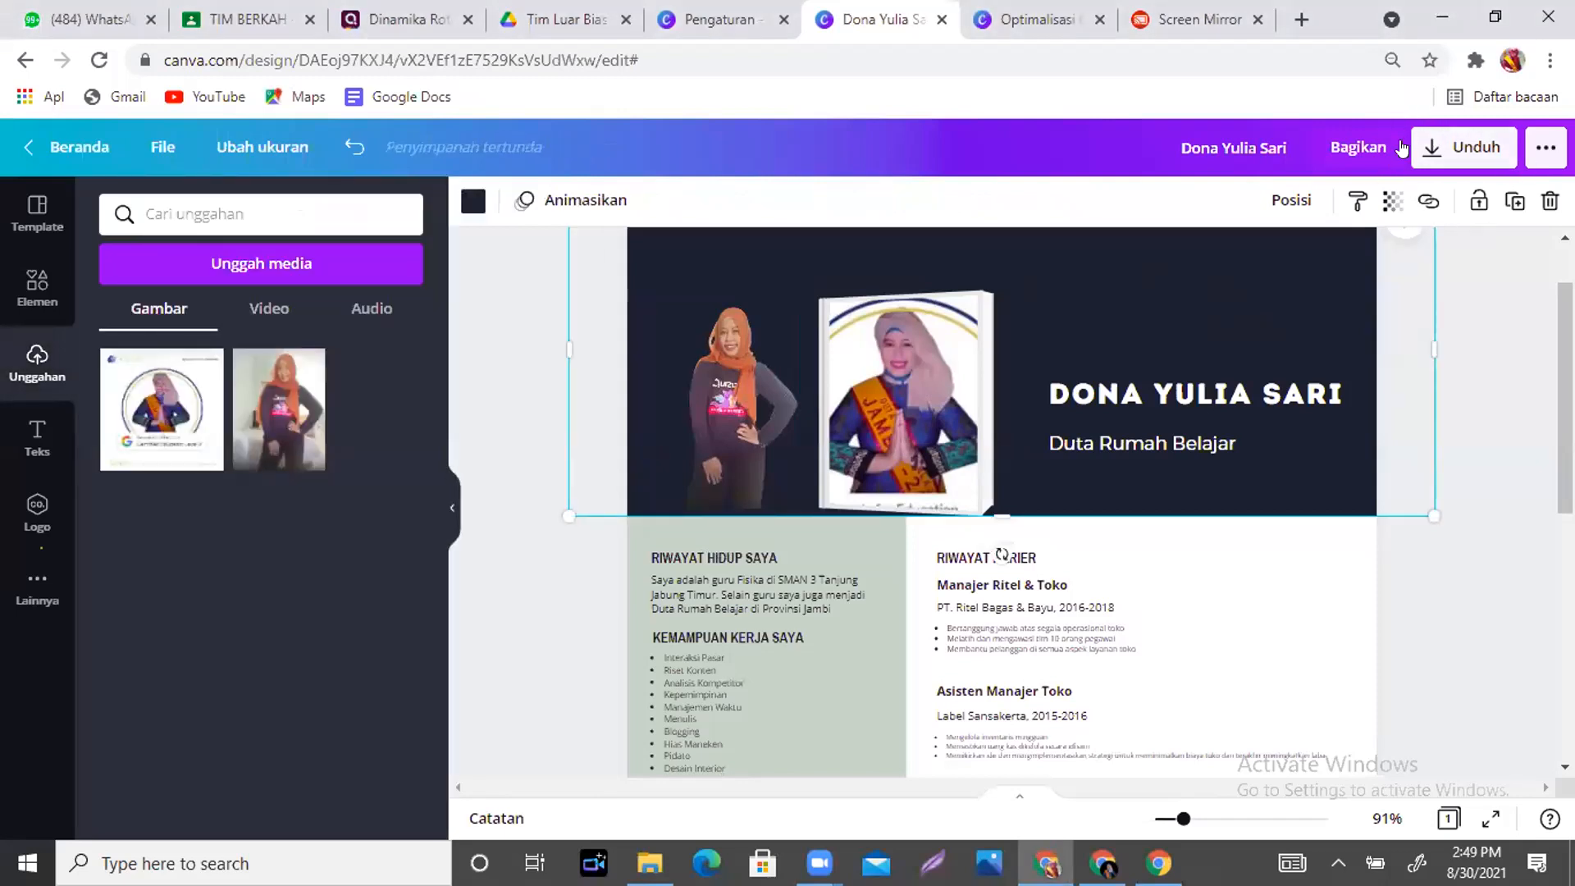
- Choose JPG in the Unduh Jenis file list (1414 × 2000, quality 80), then go to Screen Mirror
click(1453, 154)
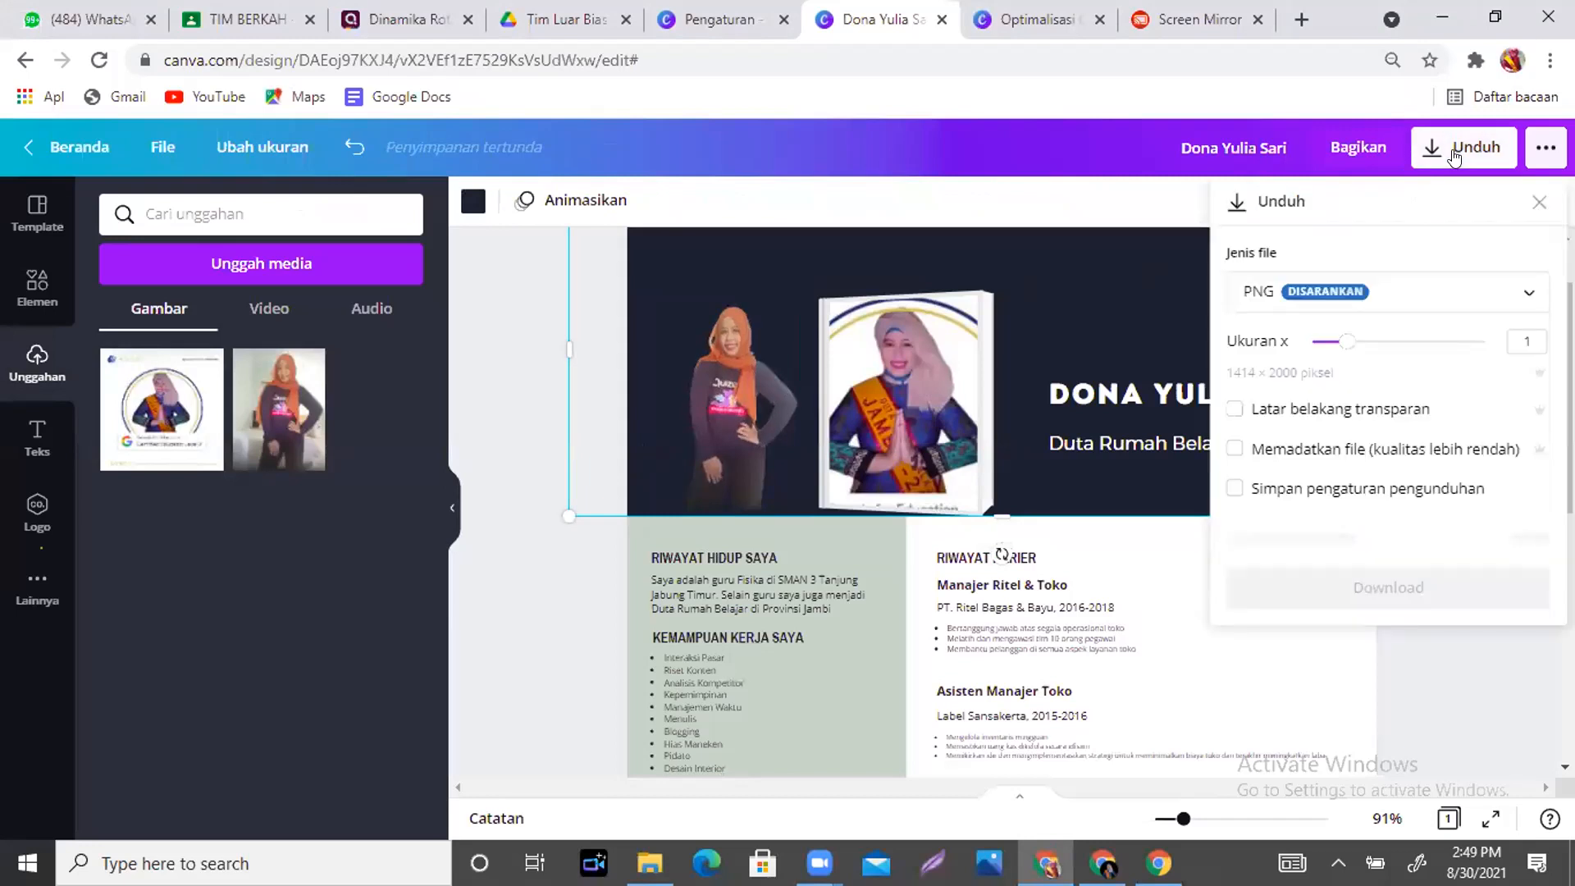
click(1434, 284)
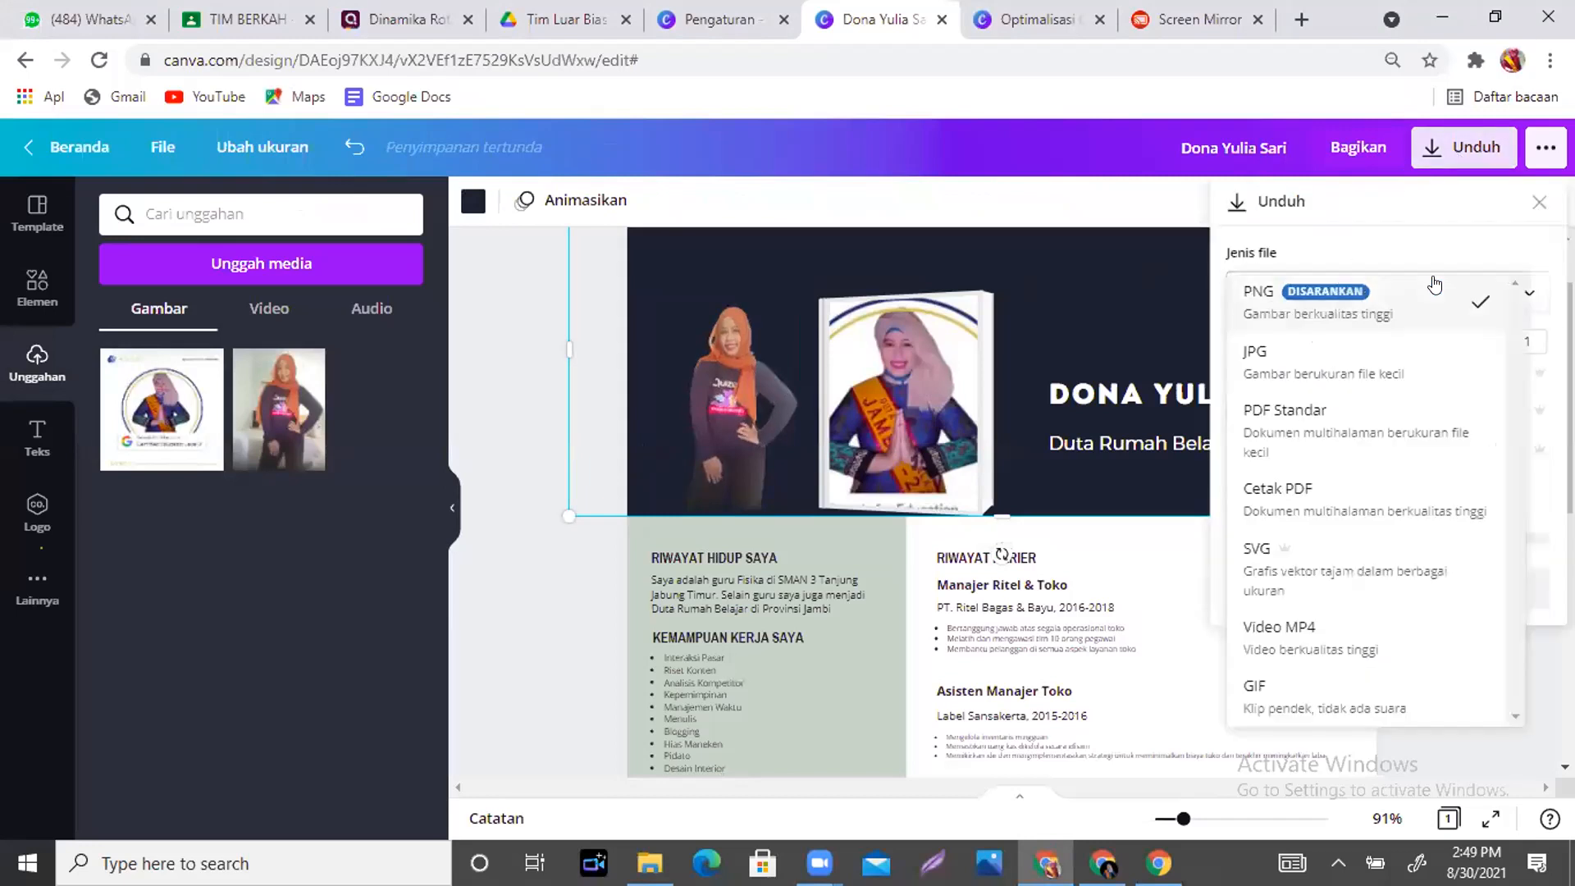
click(1336, 363)
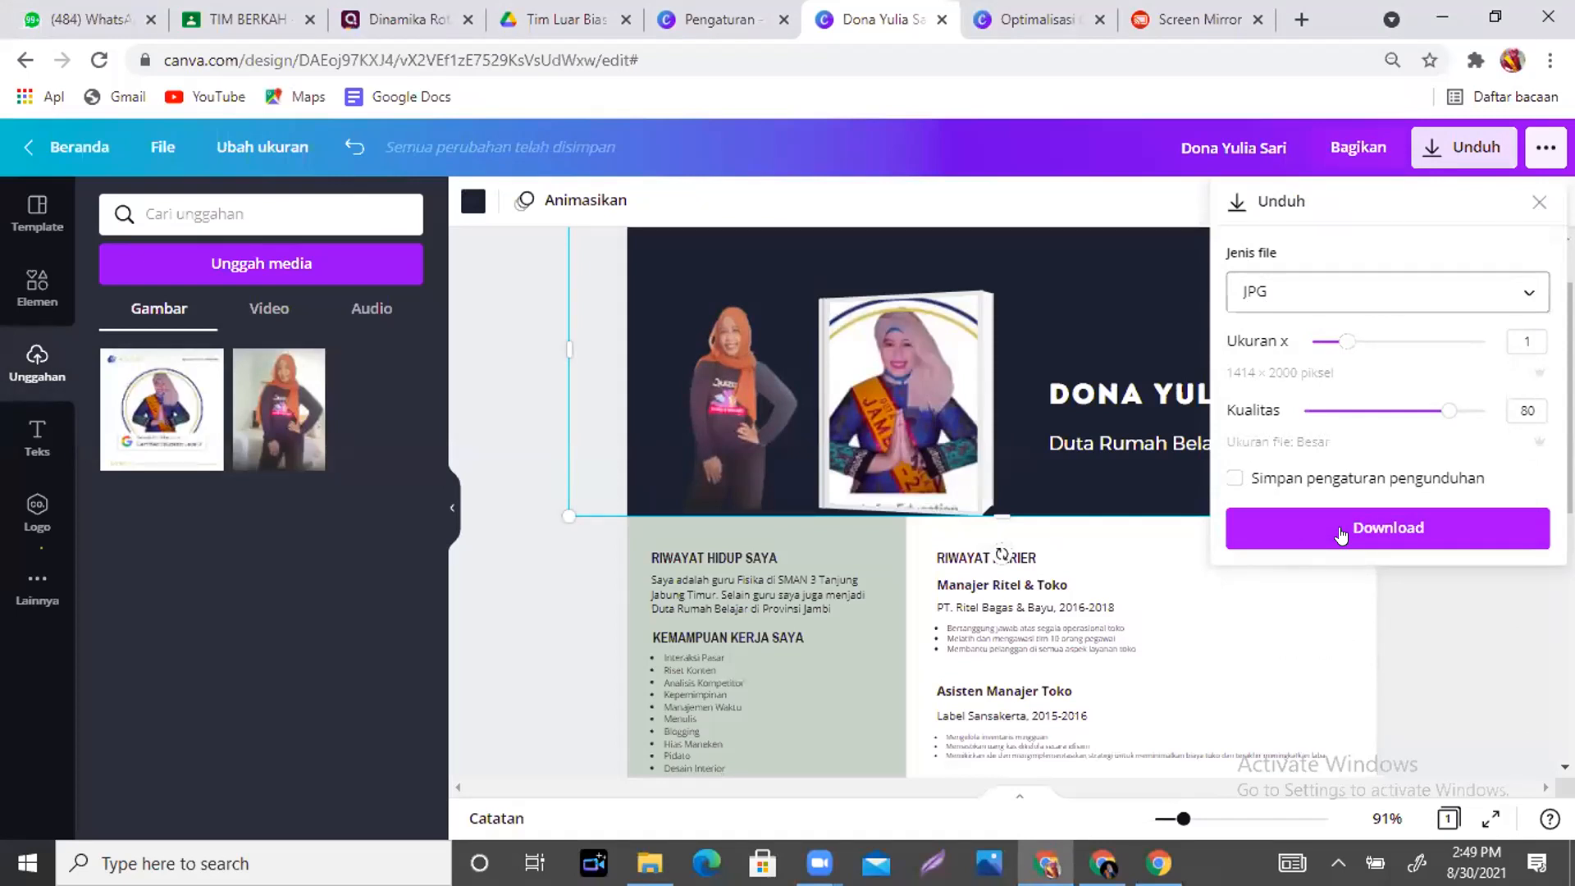
click(1190, 12)
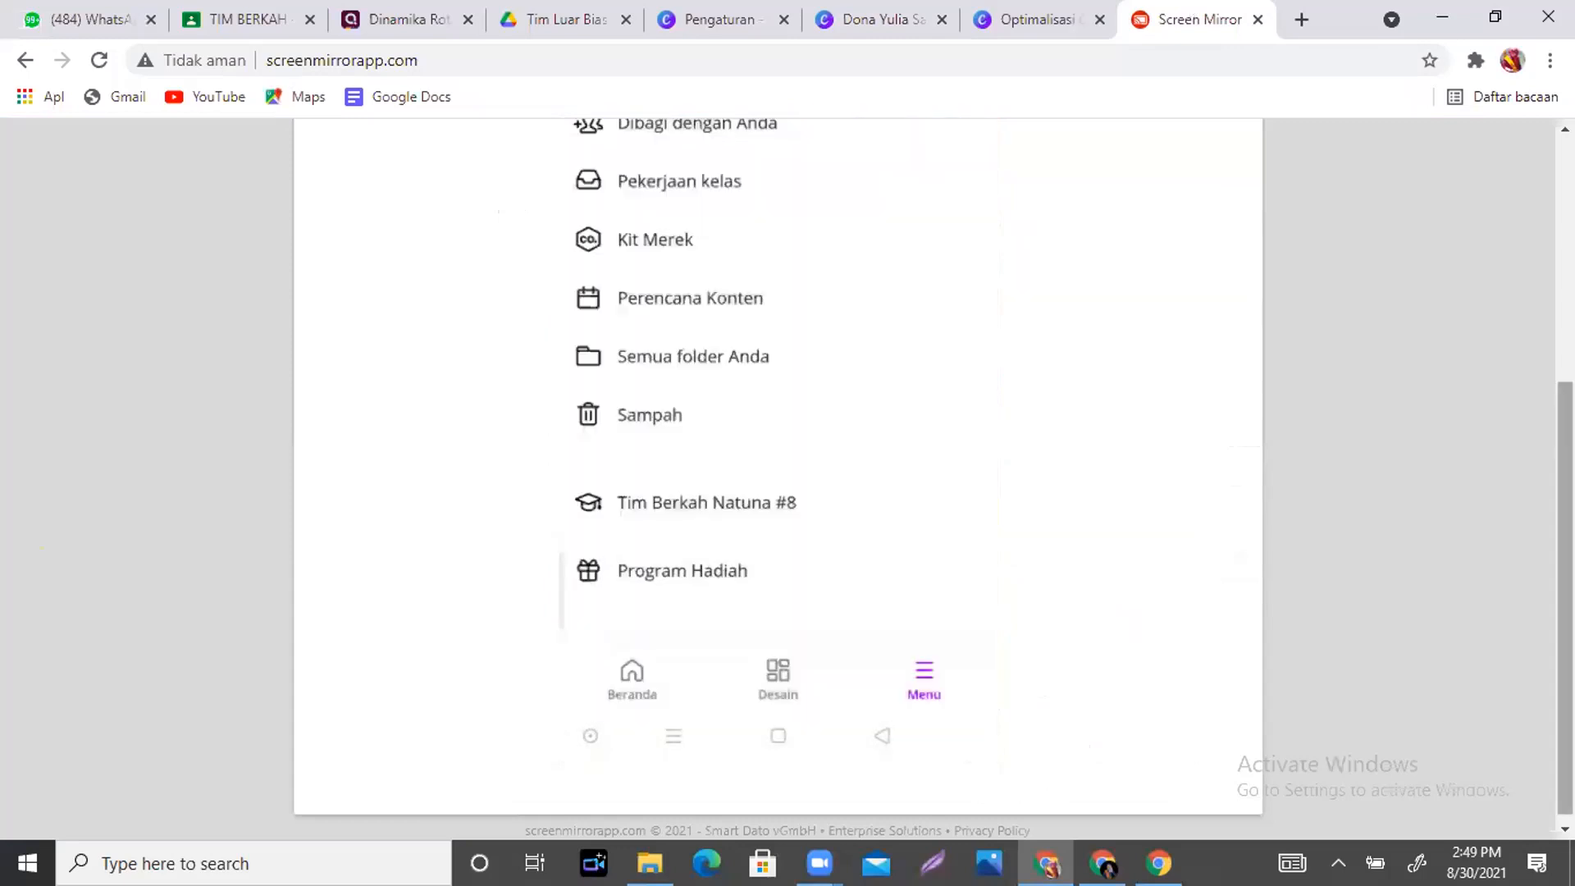
- Scroll the Screen Mirror page while the phone's Canva app opens the A4 résumé design
drag(1564, 410, 1564, 417)
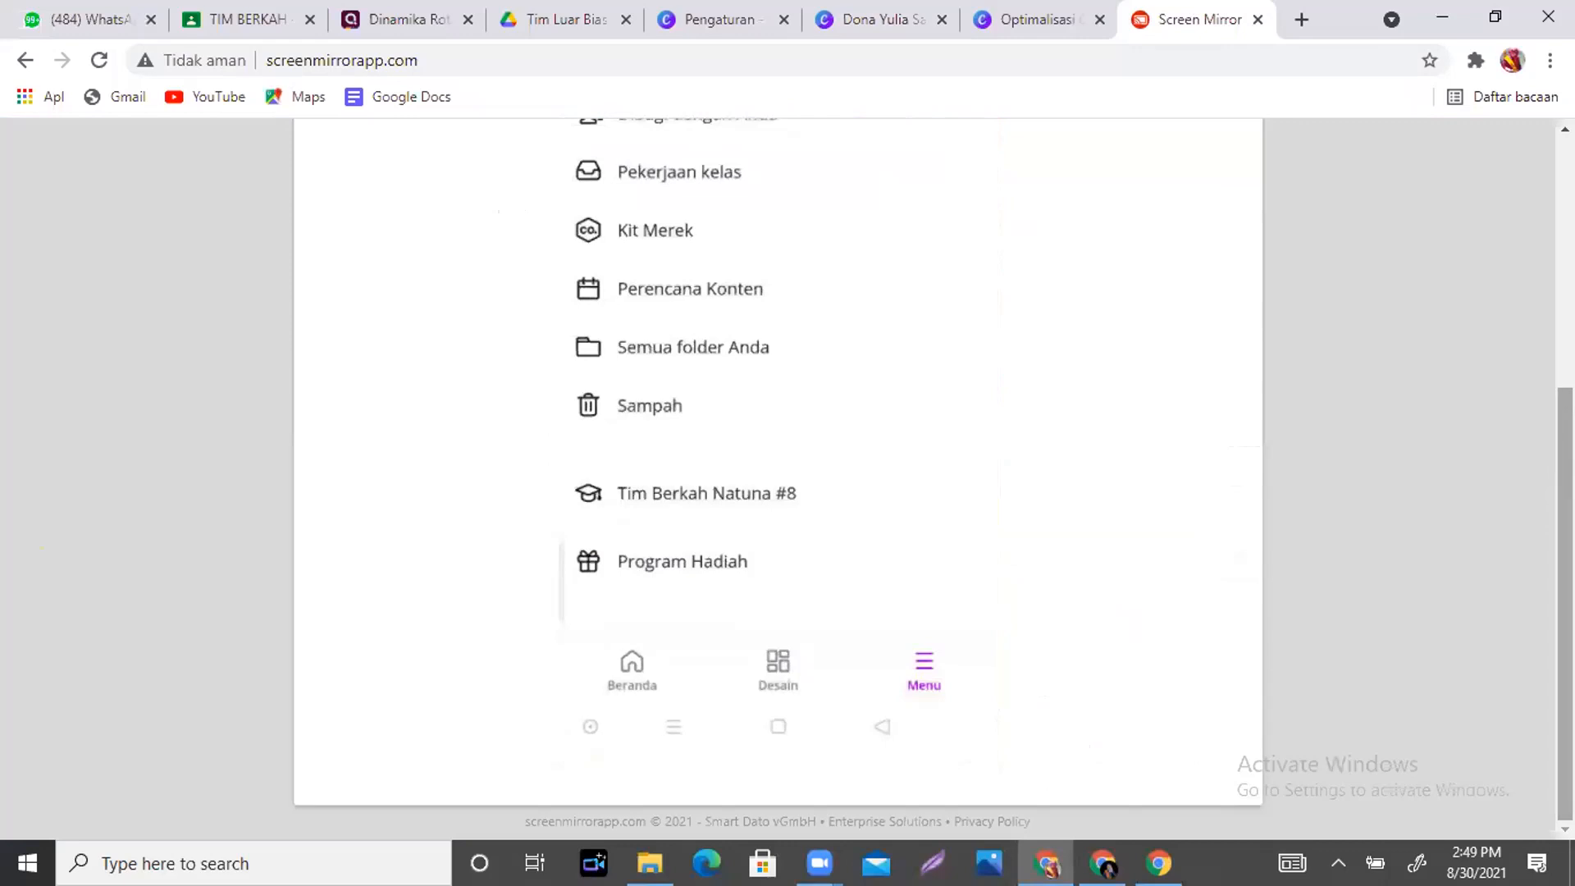
drag(1564, 454, 1564, 197)
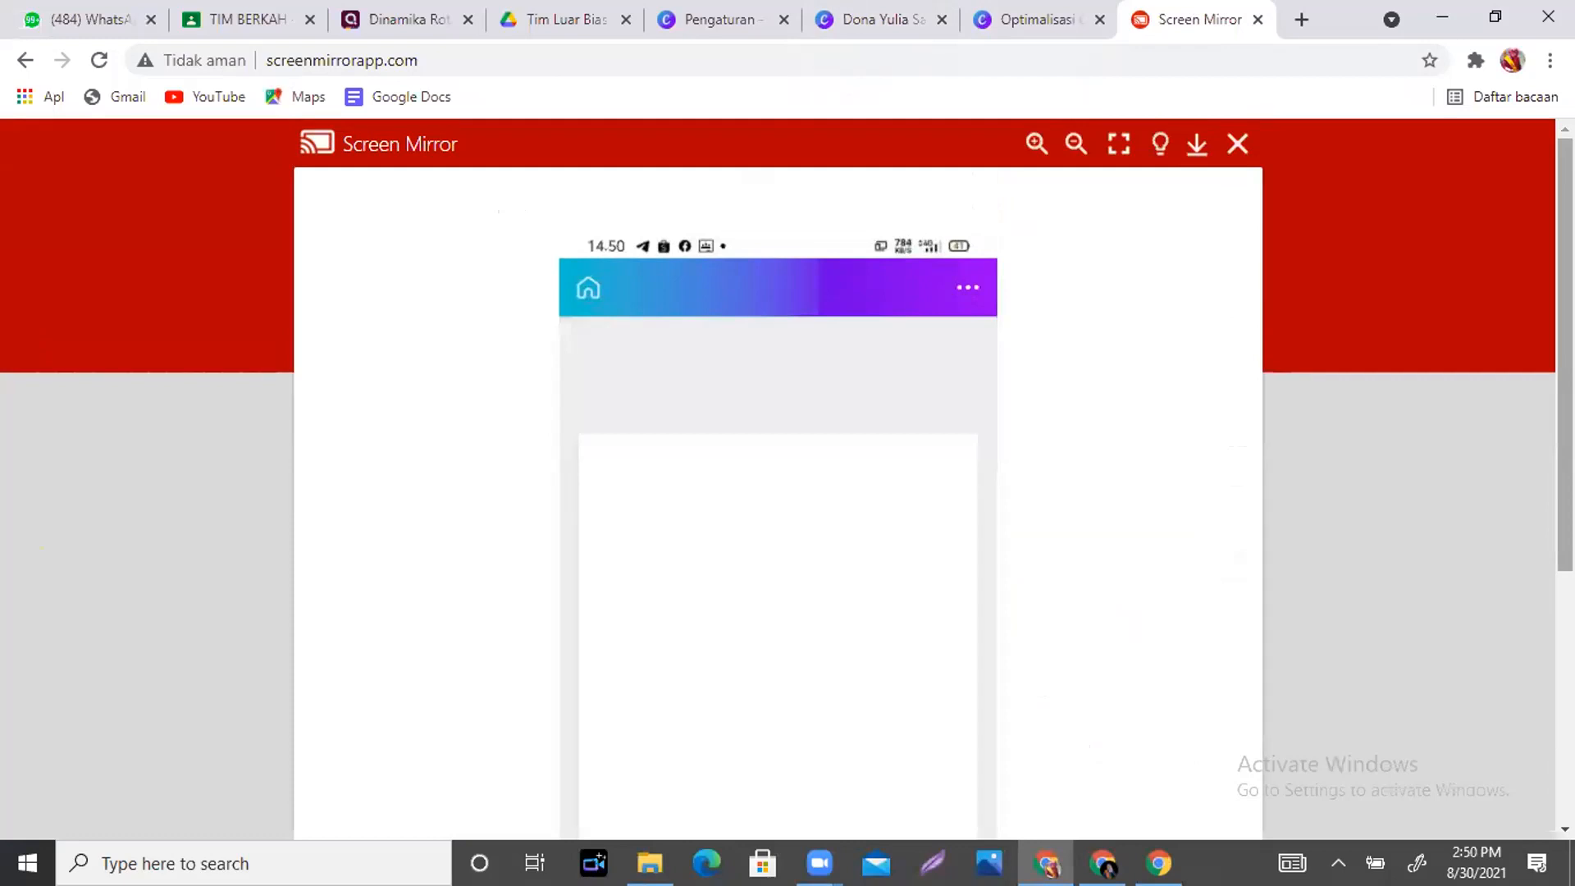
scroll(778, 476, down, 3)
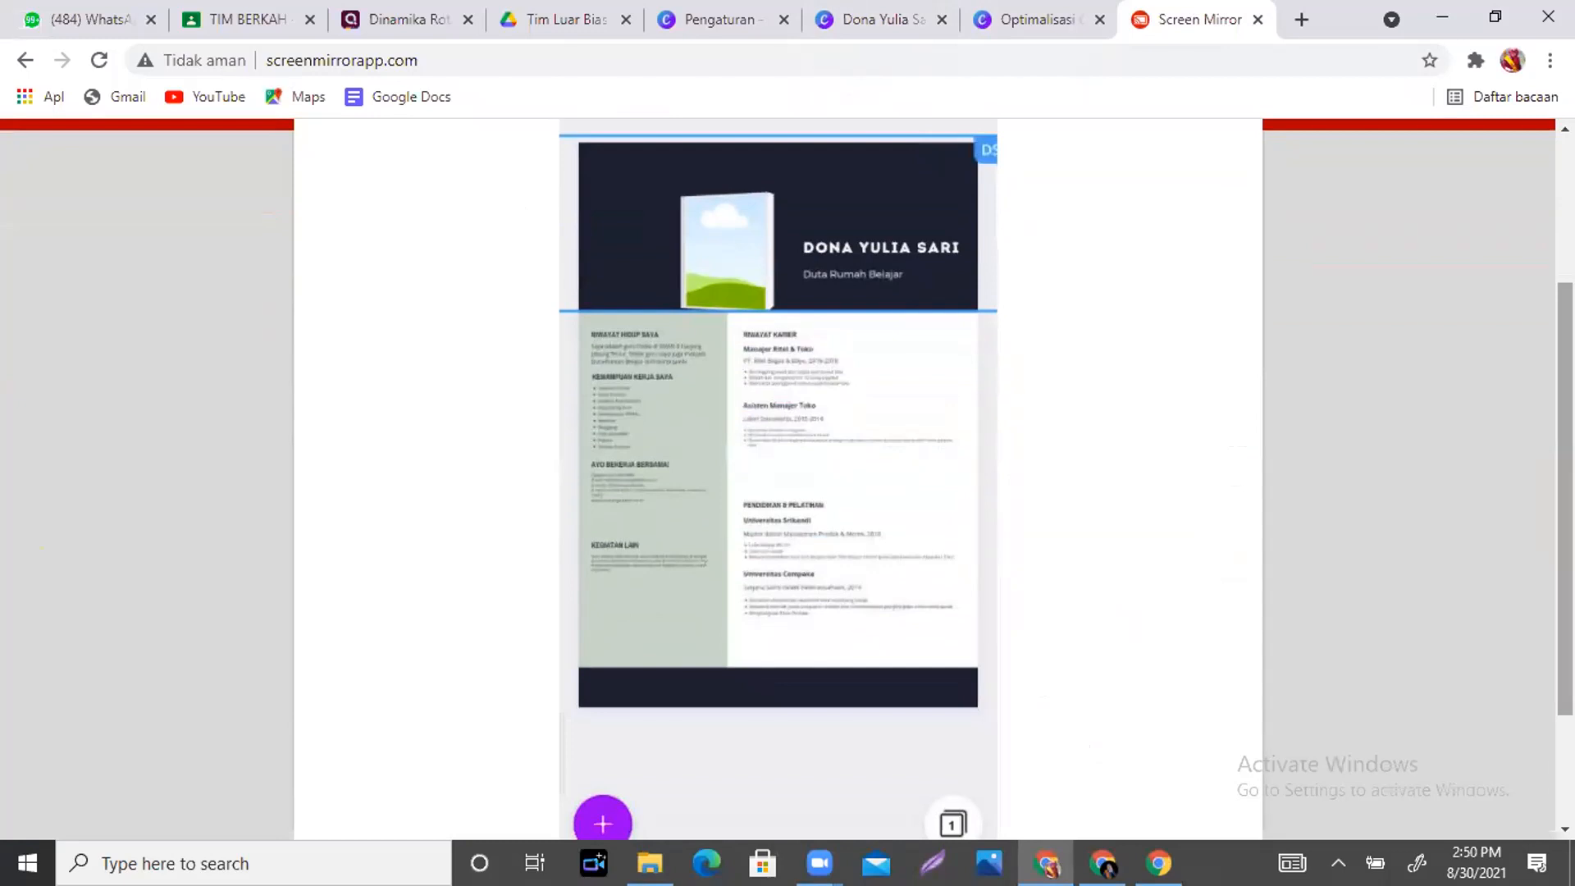
scroll(777, 476, down, 2)
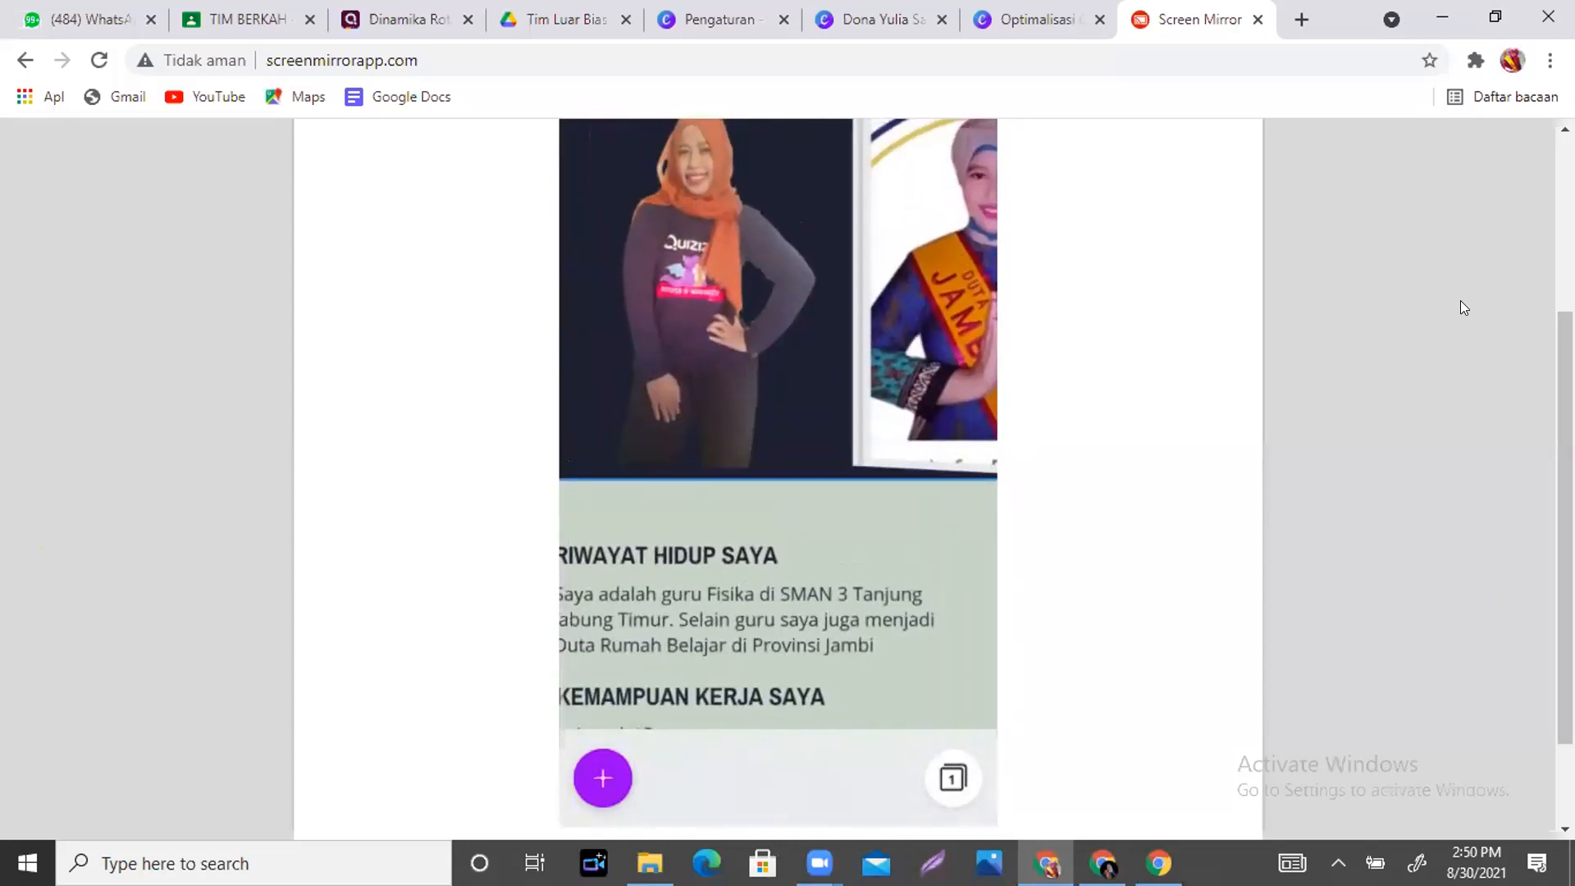
drag(1564, 344, 1564, 420)
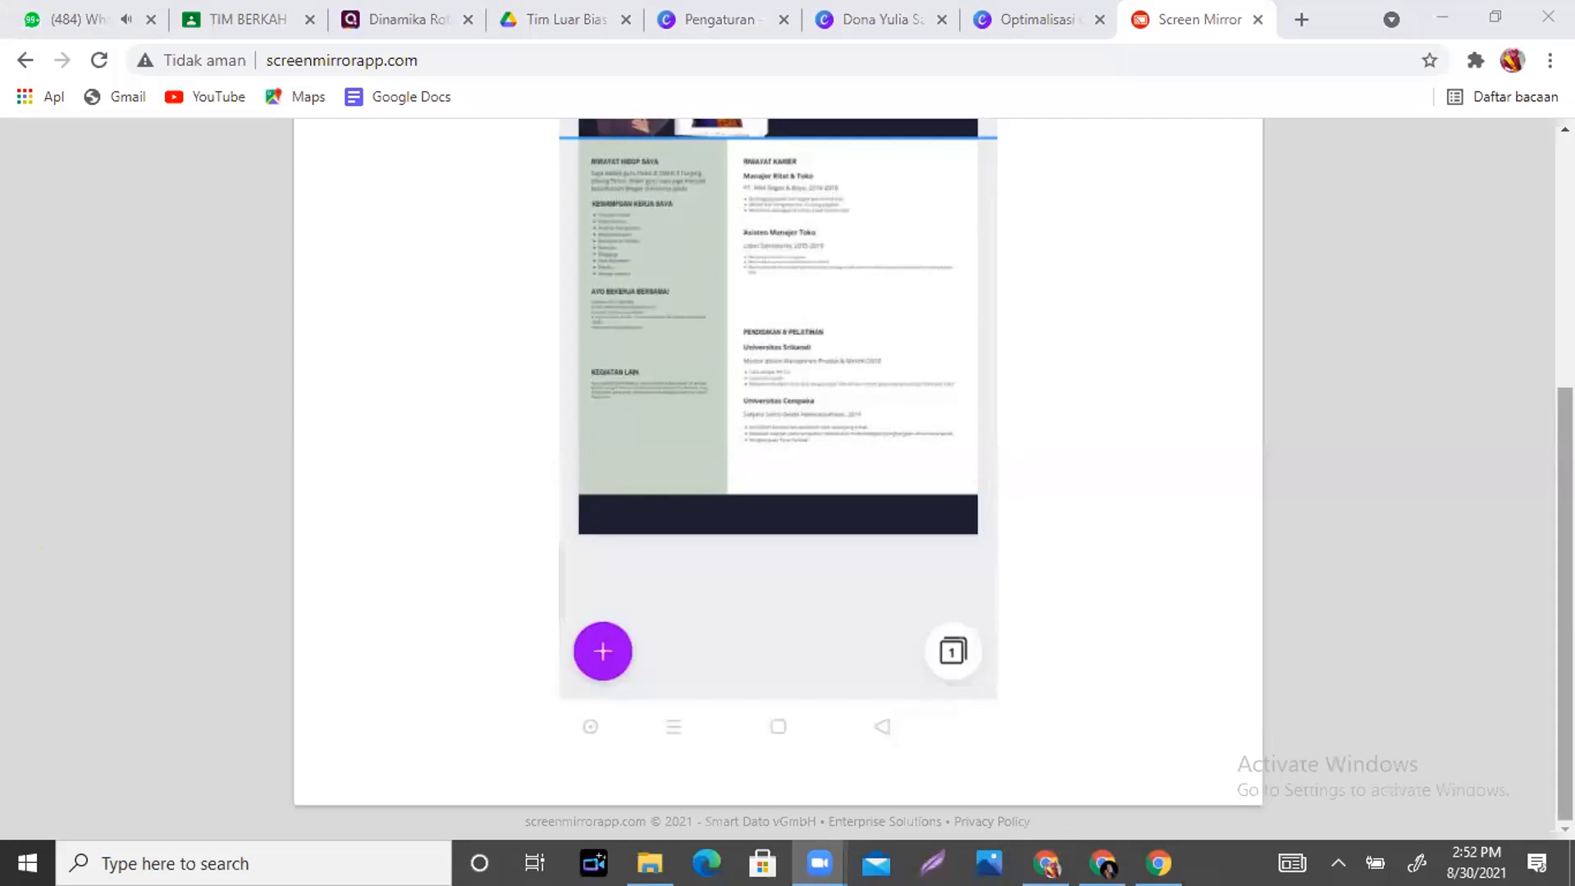
drag(1564, 603, 1564, 525)
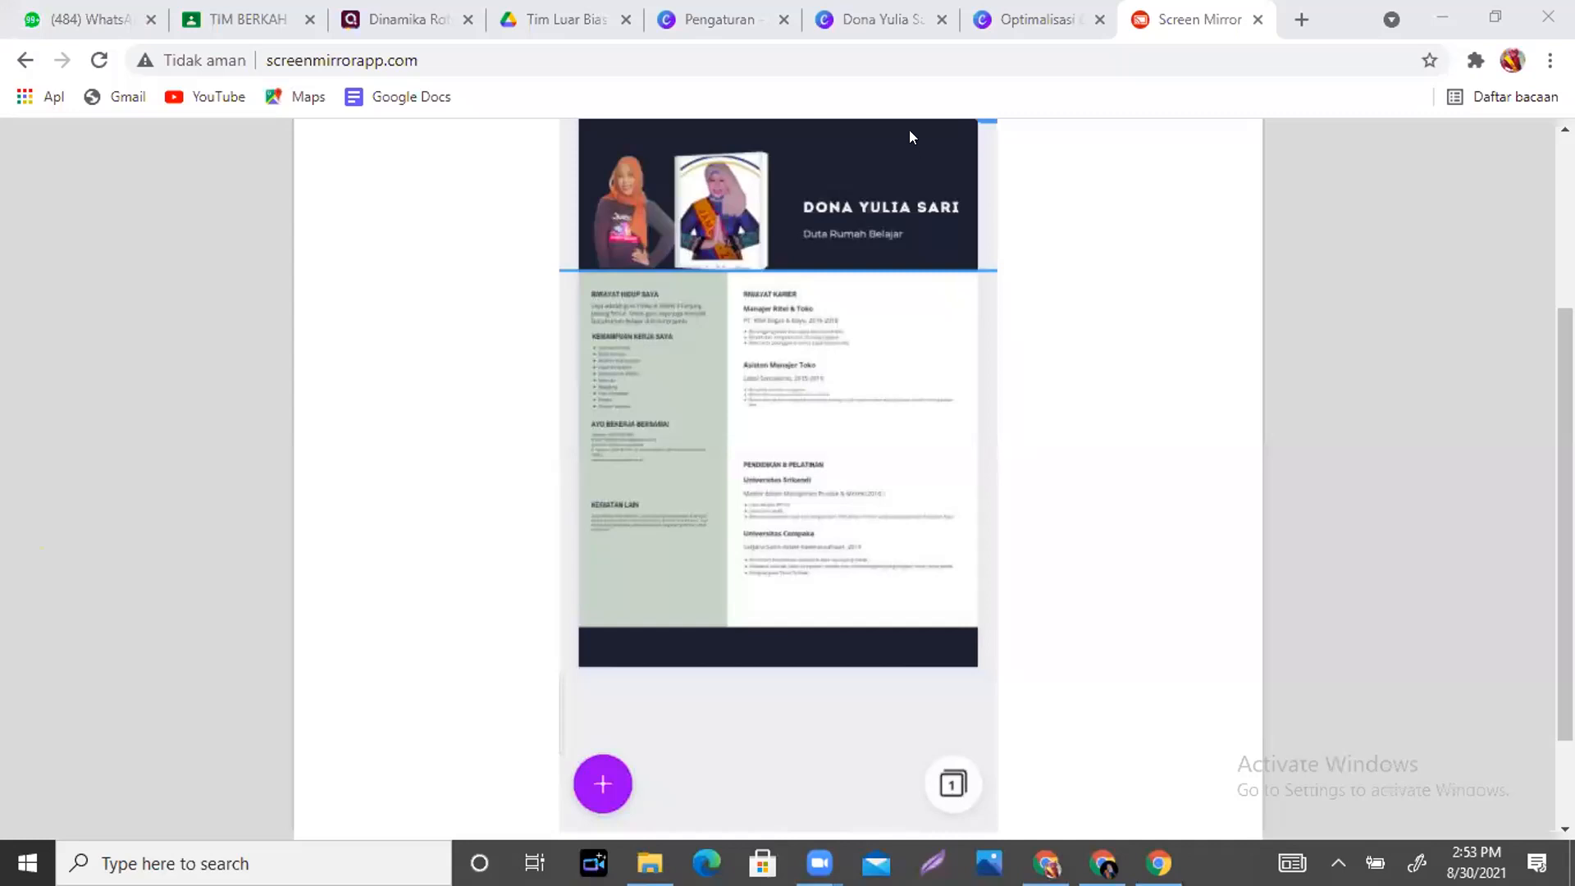
click(908, 154)
- Undo the last photo edit in the mirrored phone résumé and return to Canva's browser editor
scroll(1565, 419, up, 1)
scroll(1565, 419, up, 1)
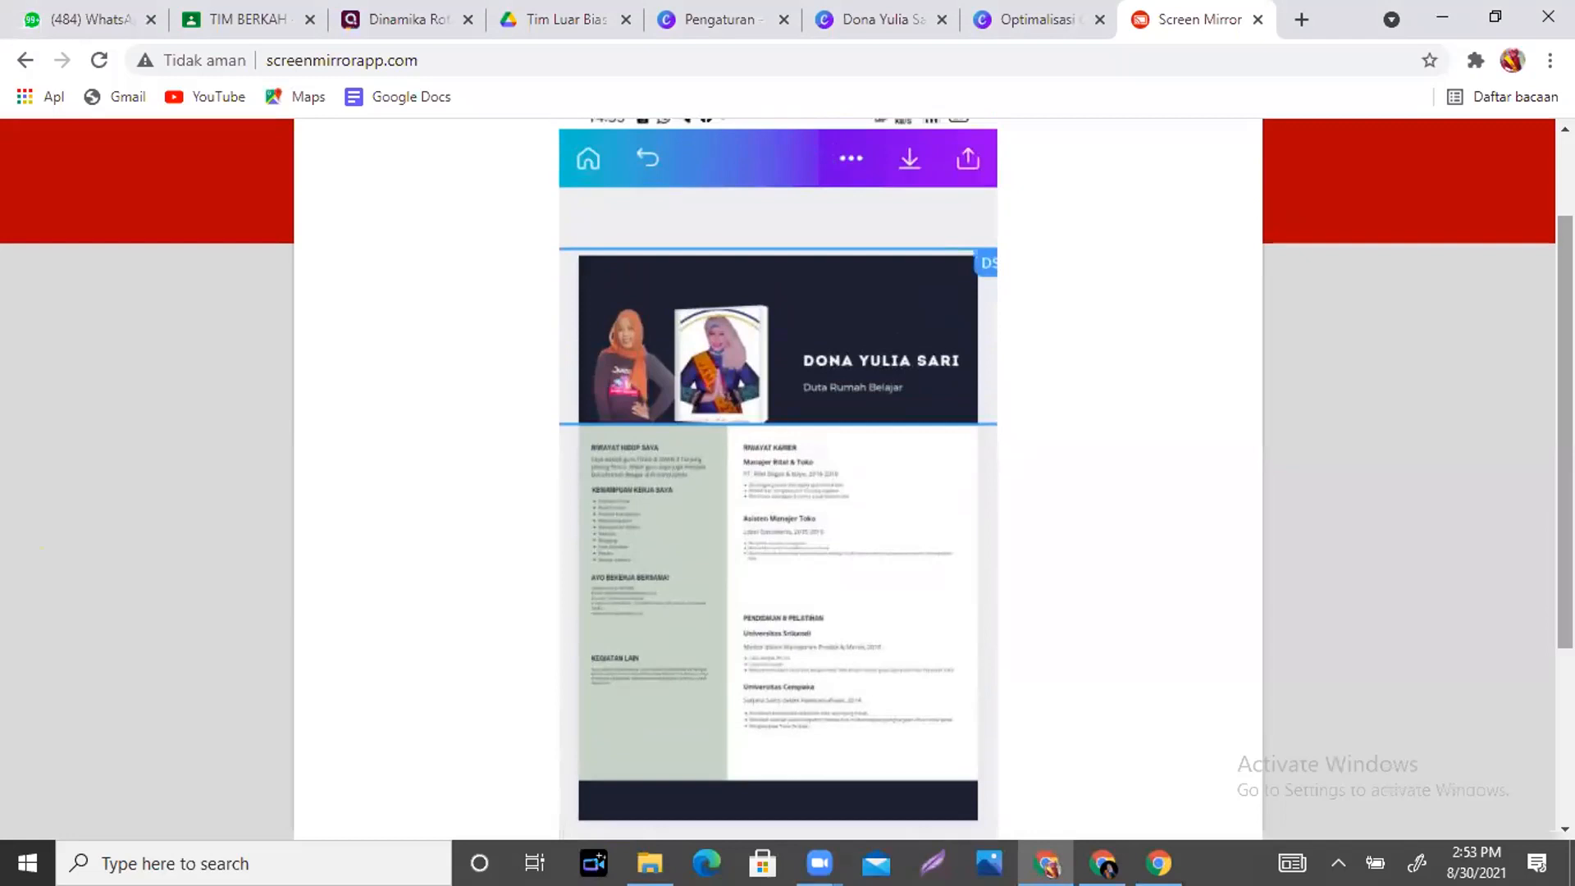
click(648, 156)
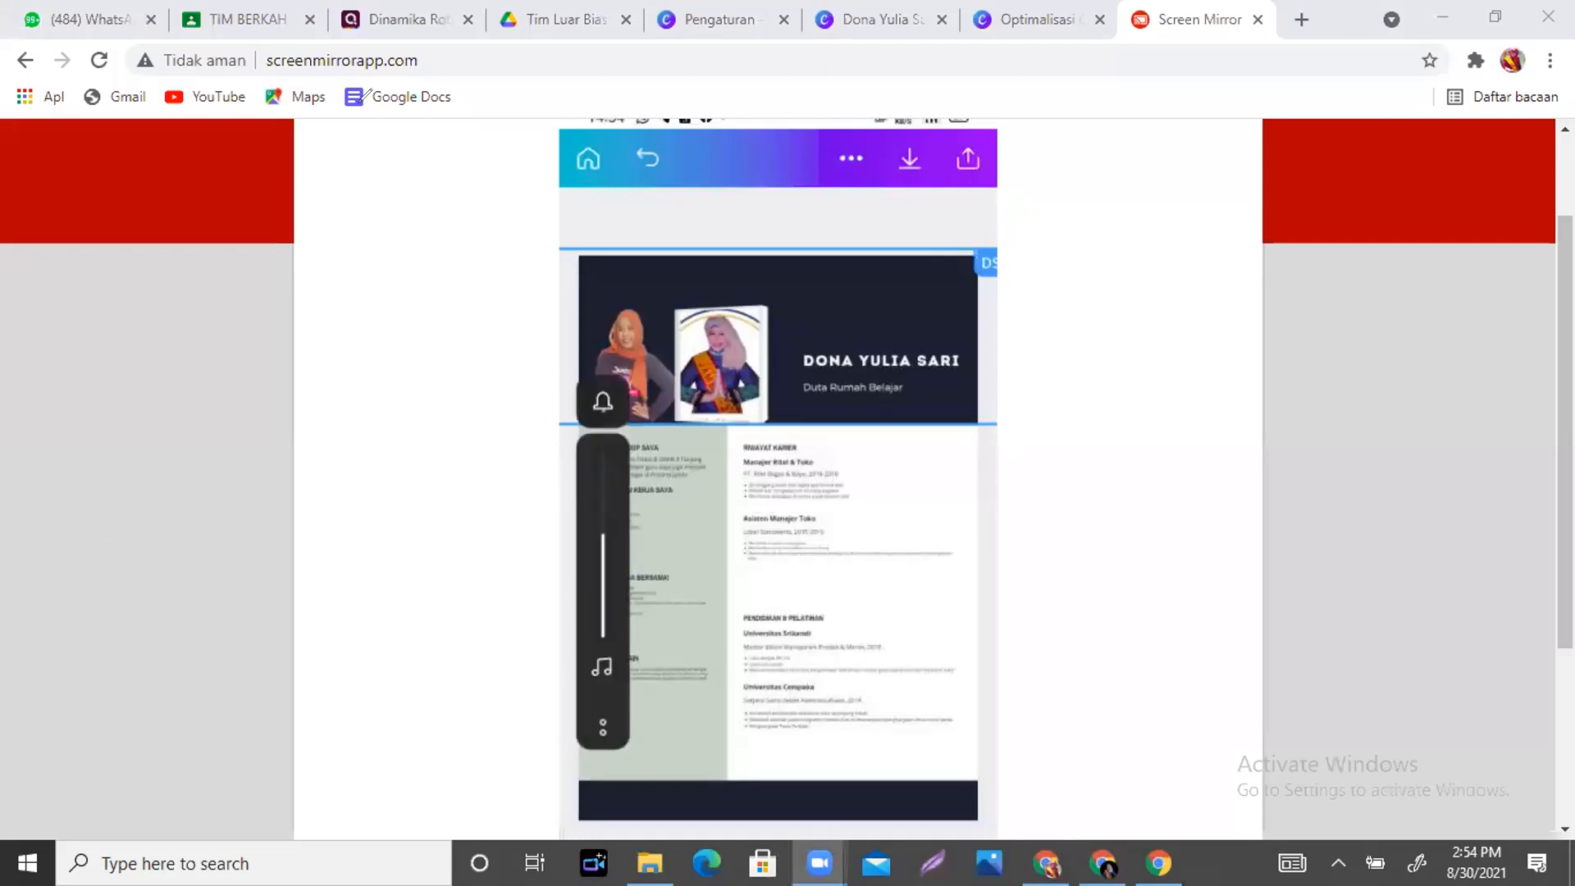
click(1132, 263)
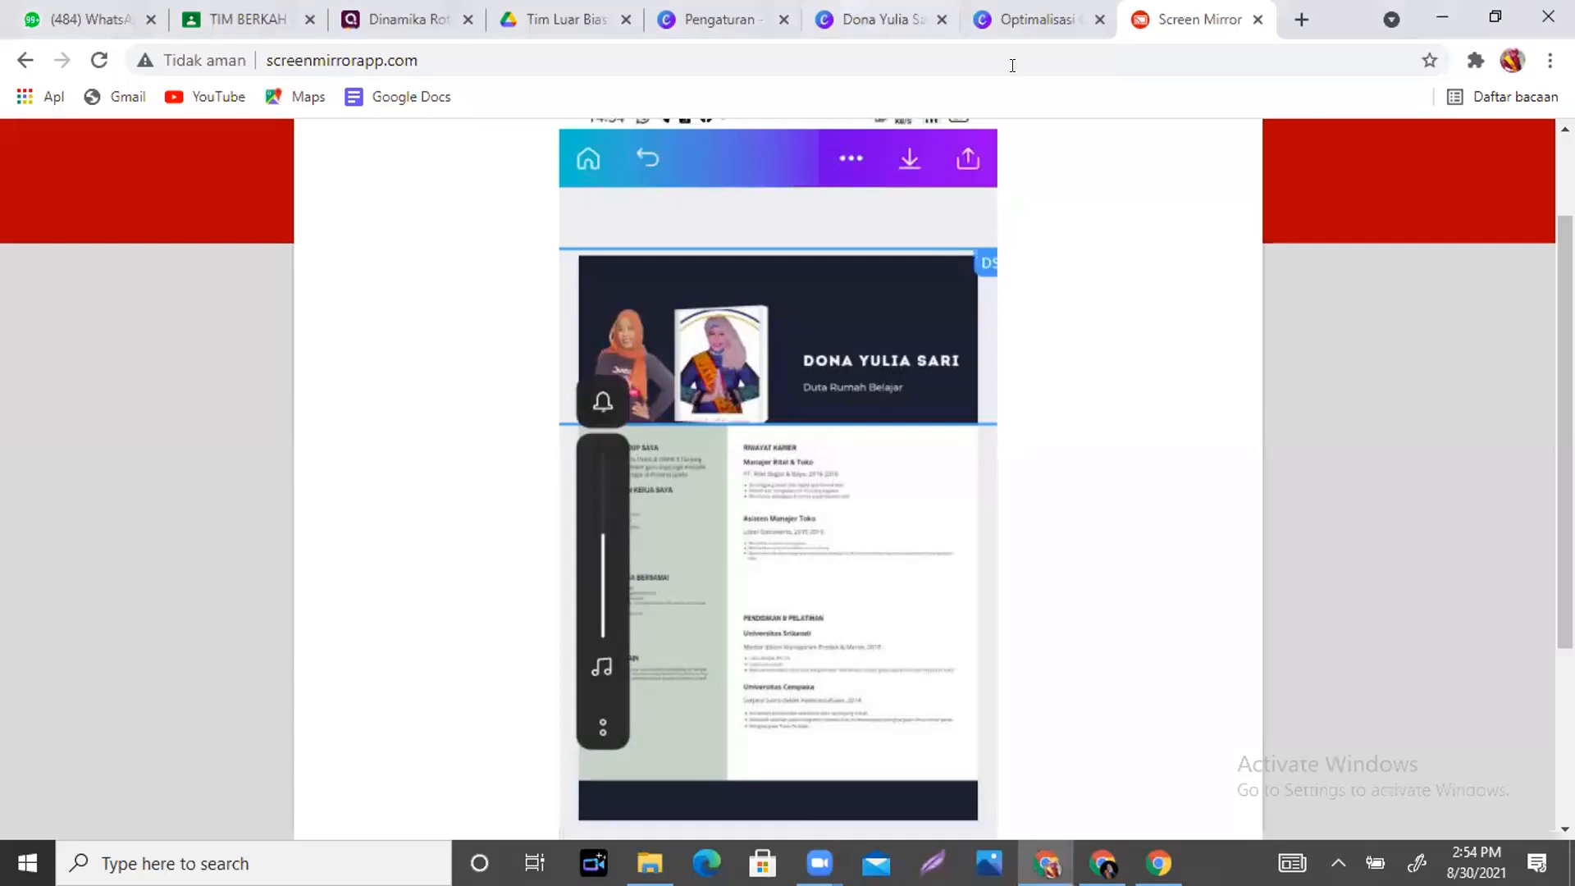
click(861, 10)
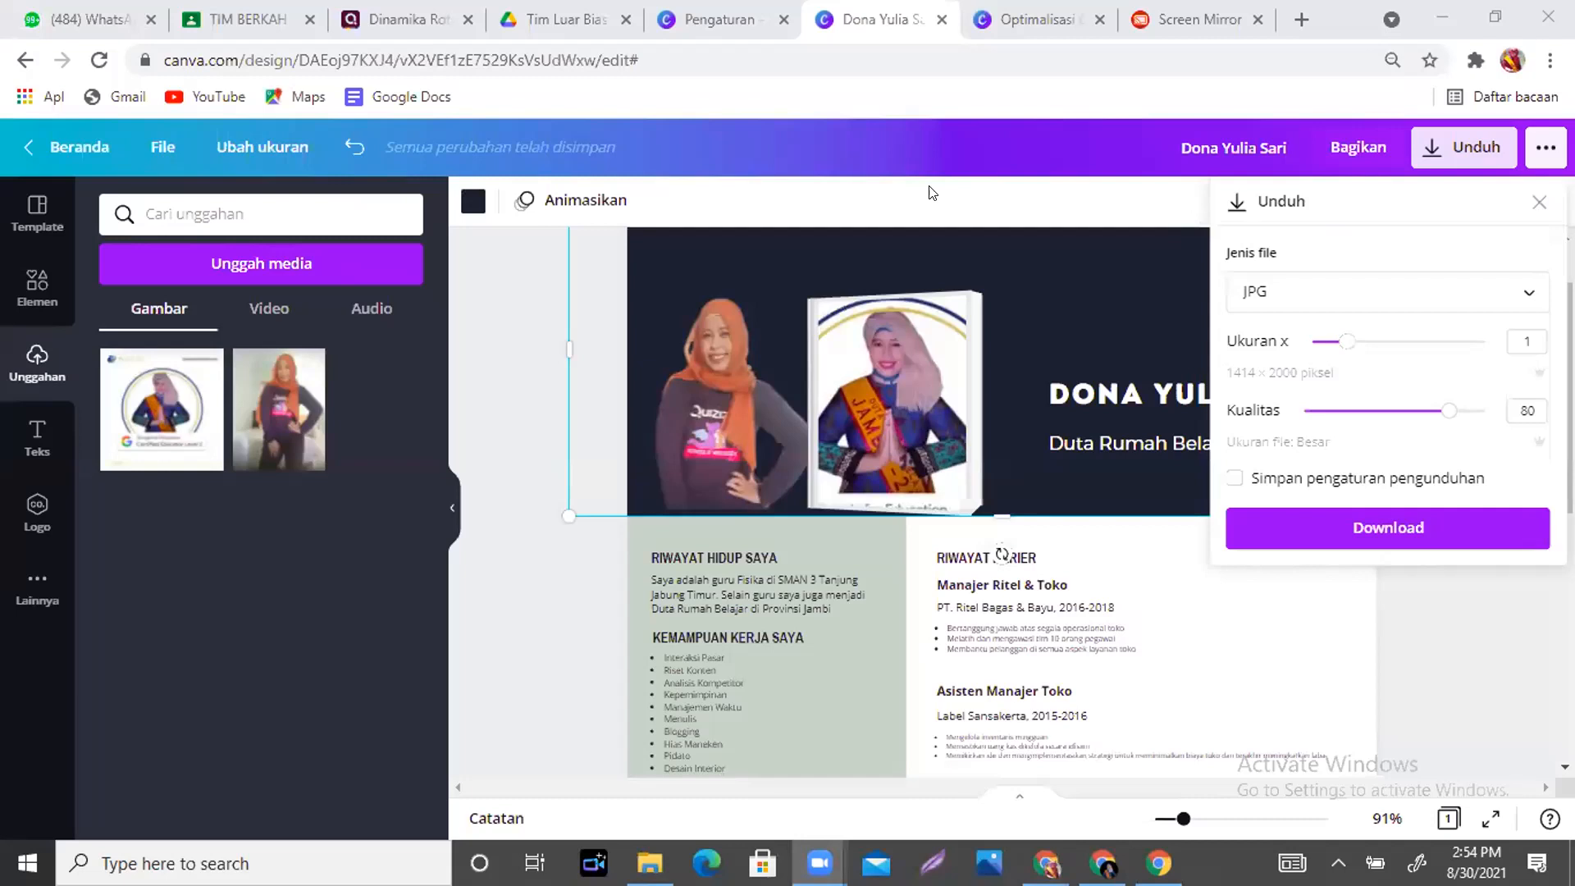
- Close the Unduh panel and ungroup the RIWAYAT KARIER block with Pisahkan
click(1537, 203)
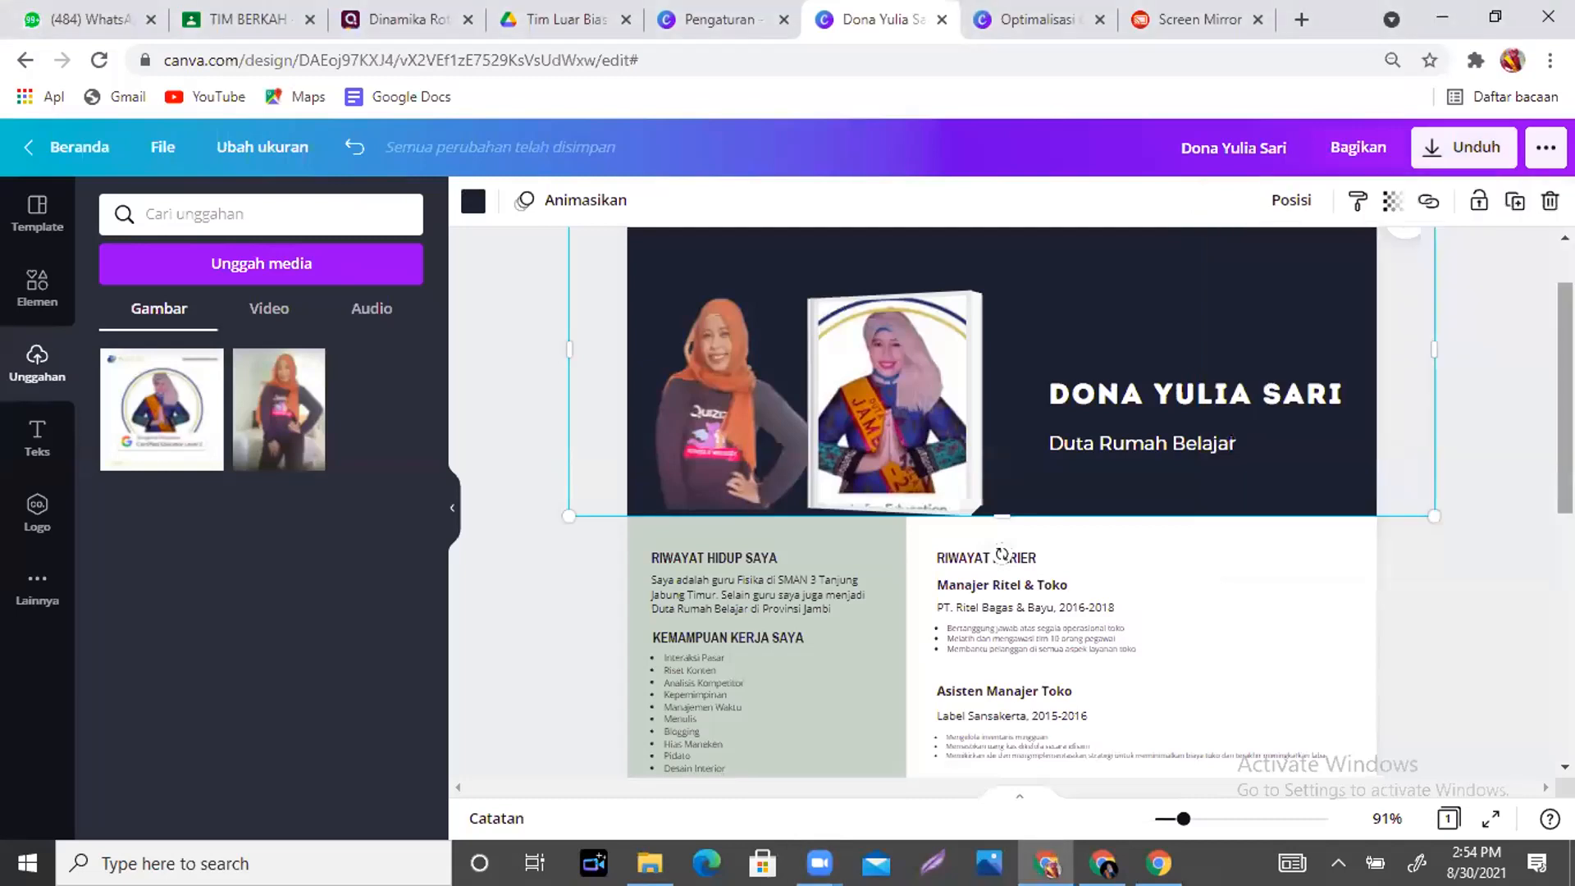
scroll(1003, 555, down, 3)
click(1091, 305)
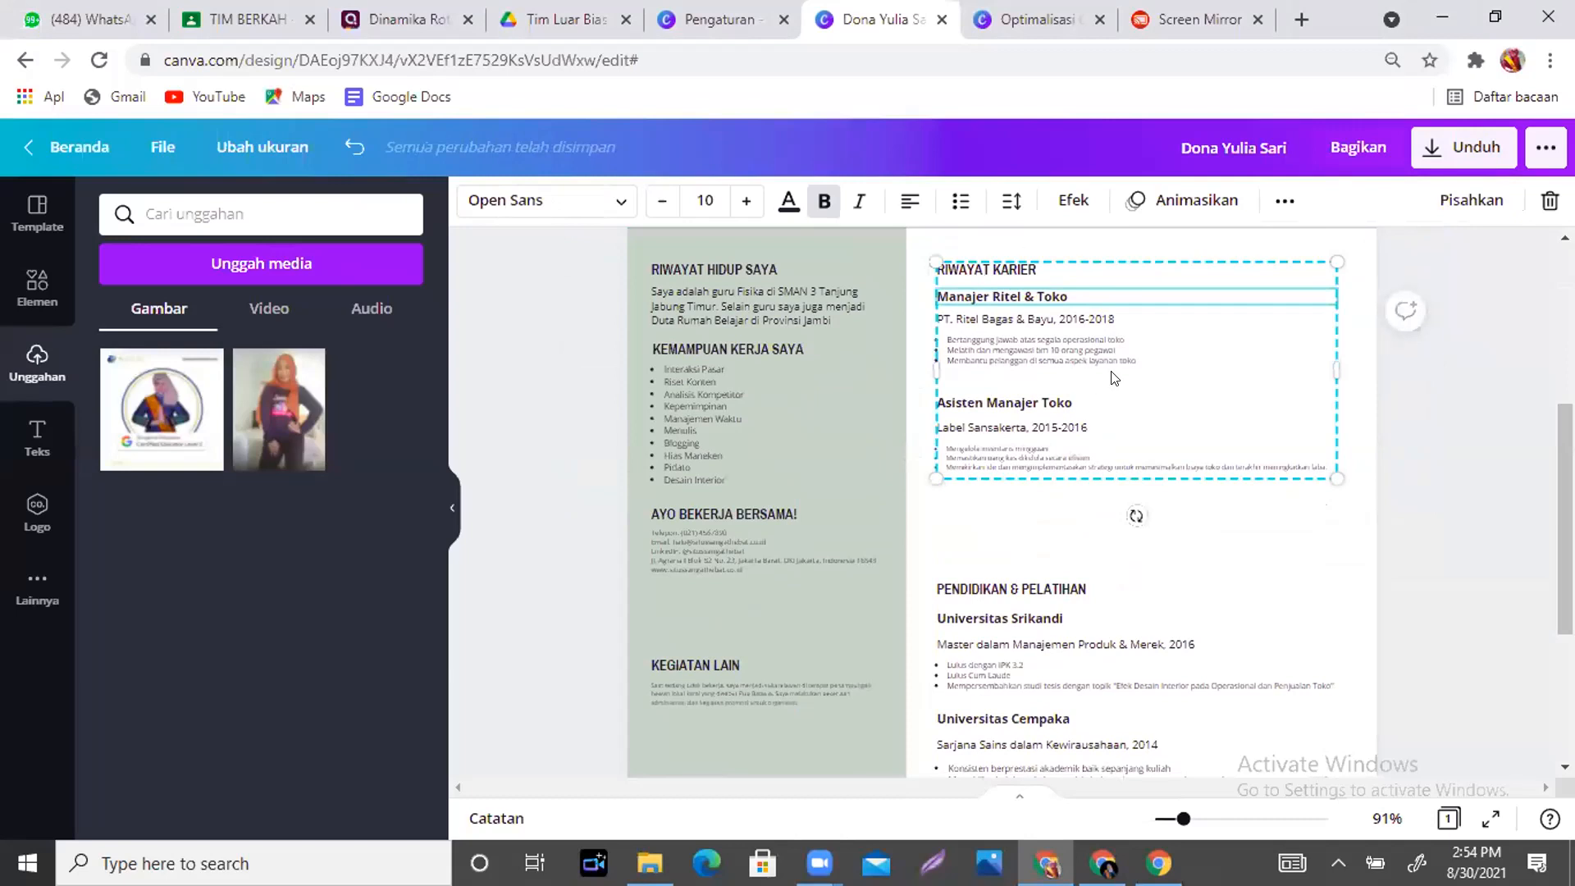
click(1171, 492)
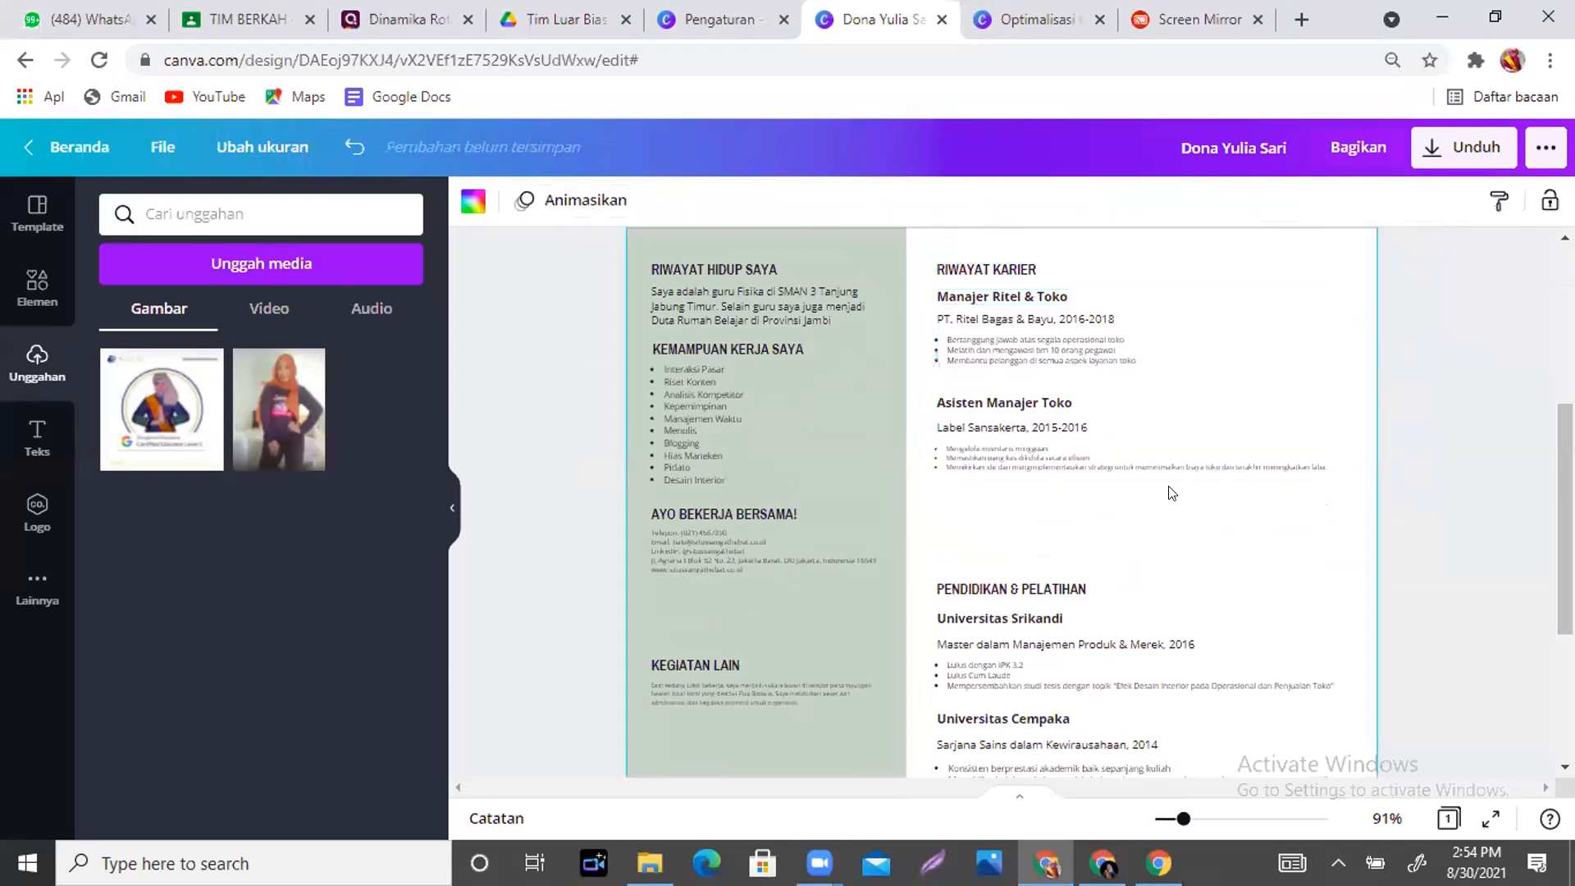
click(1043, 355)
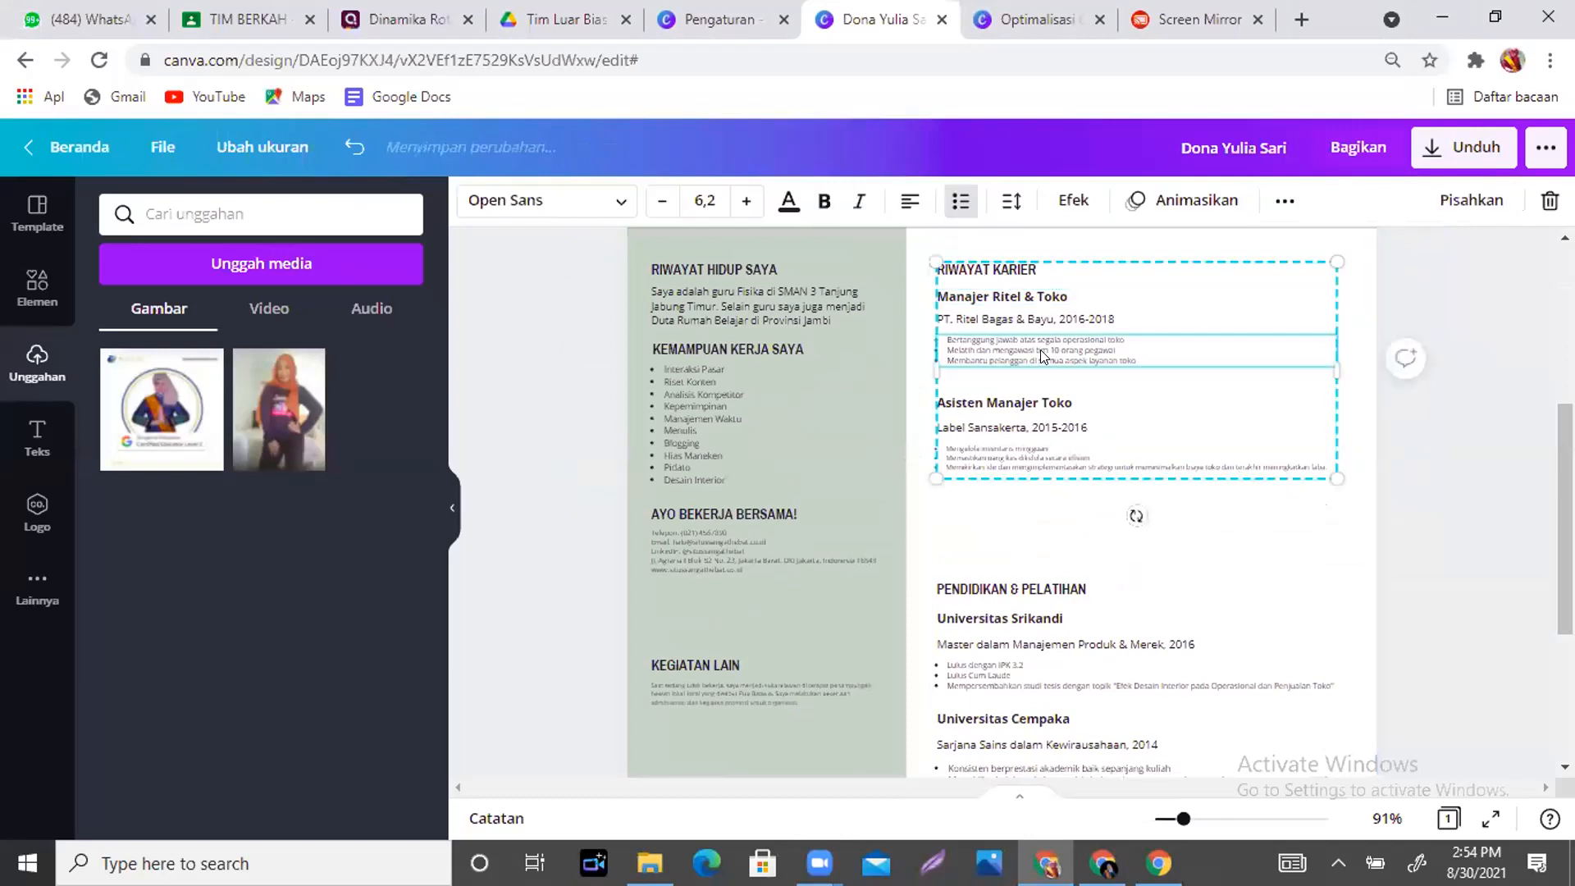
click(1447, 211)
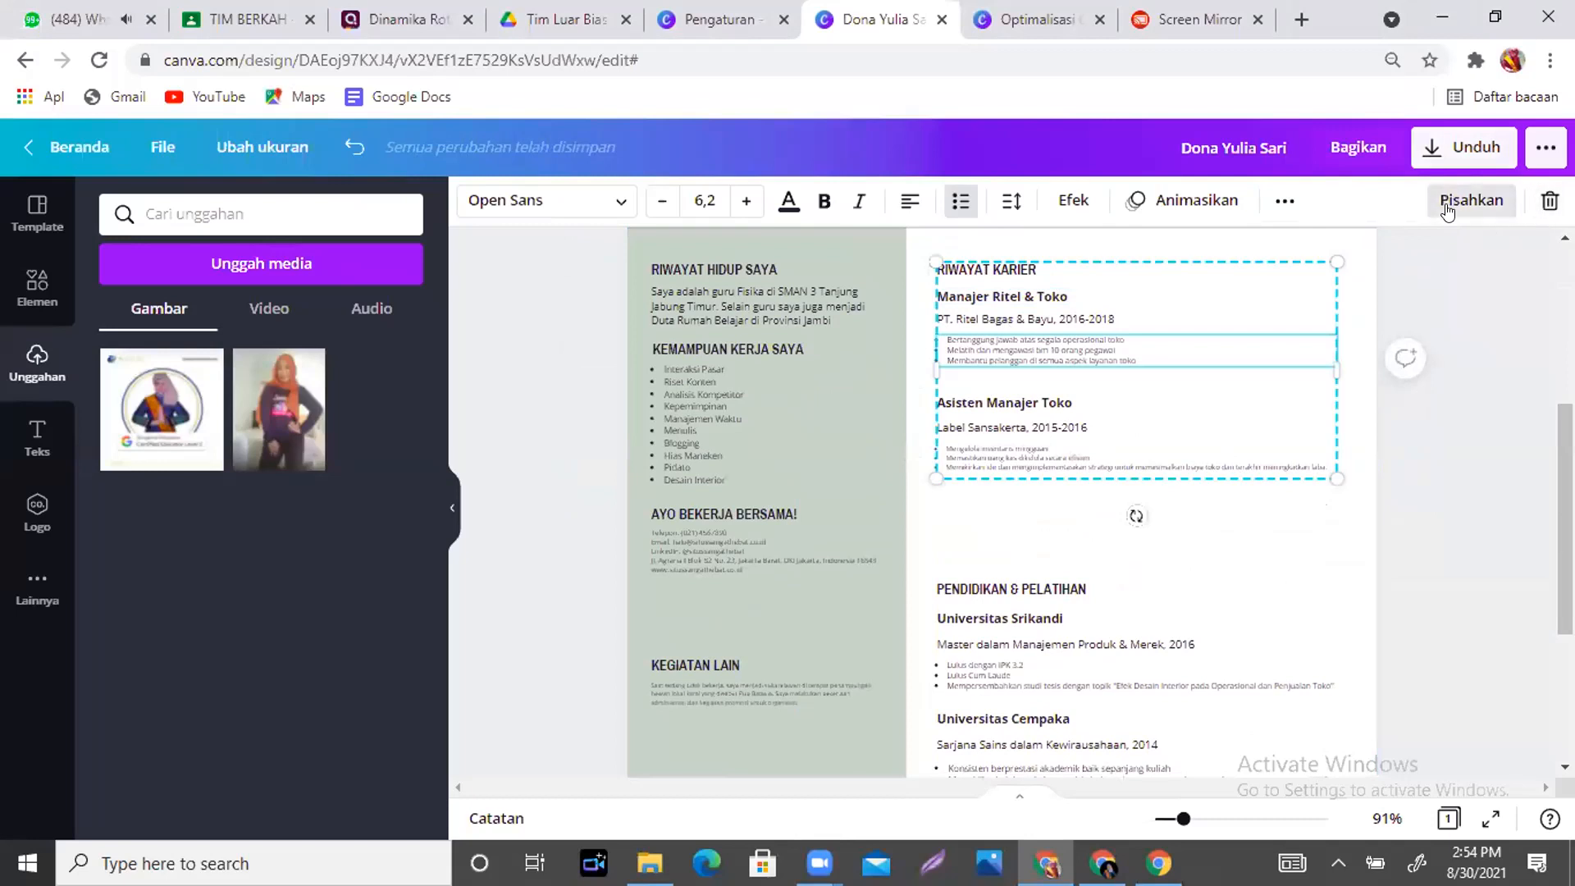
- Select the RIWAYAT HIDUP SAYA heading, intro paragraph and KEMAMPUAN KERJA SAYA heading together
click(1220, 544)
click(1042, 355)
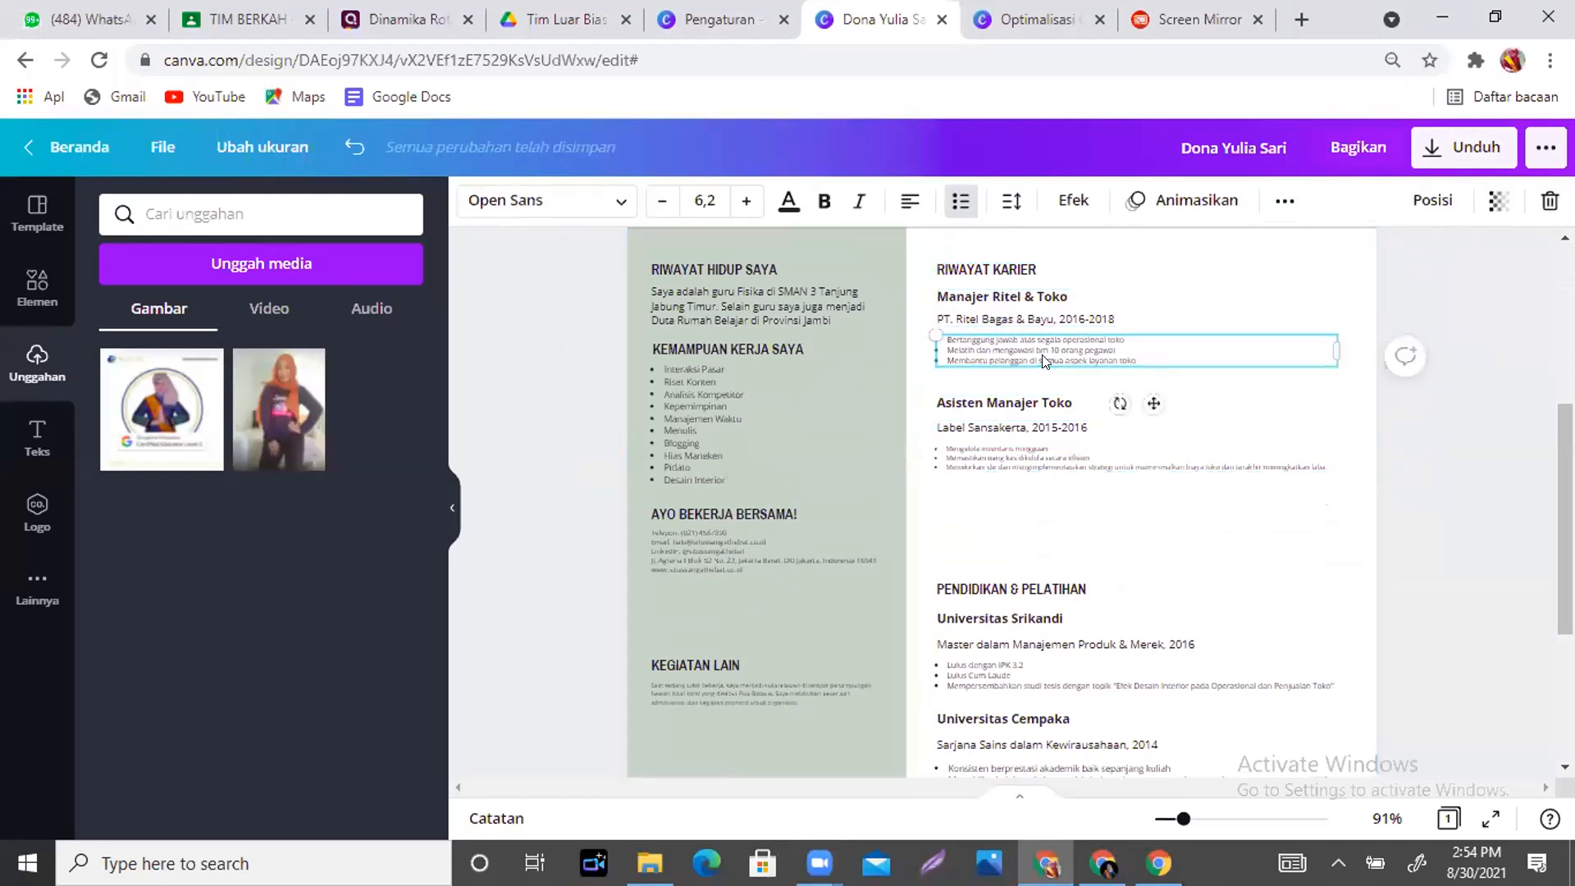
click(1236, 504)
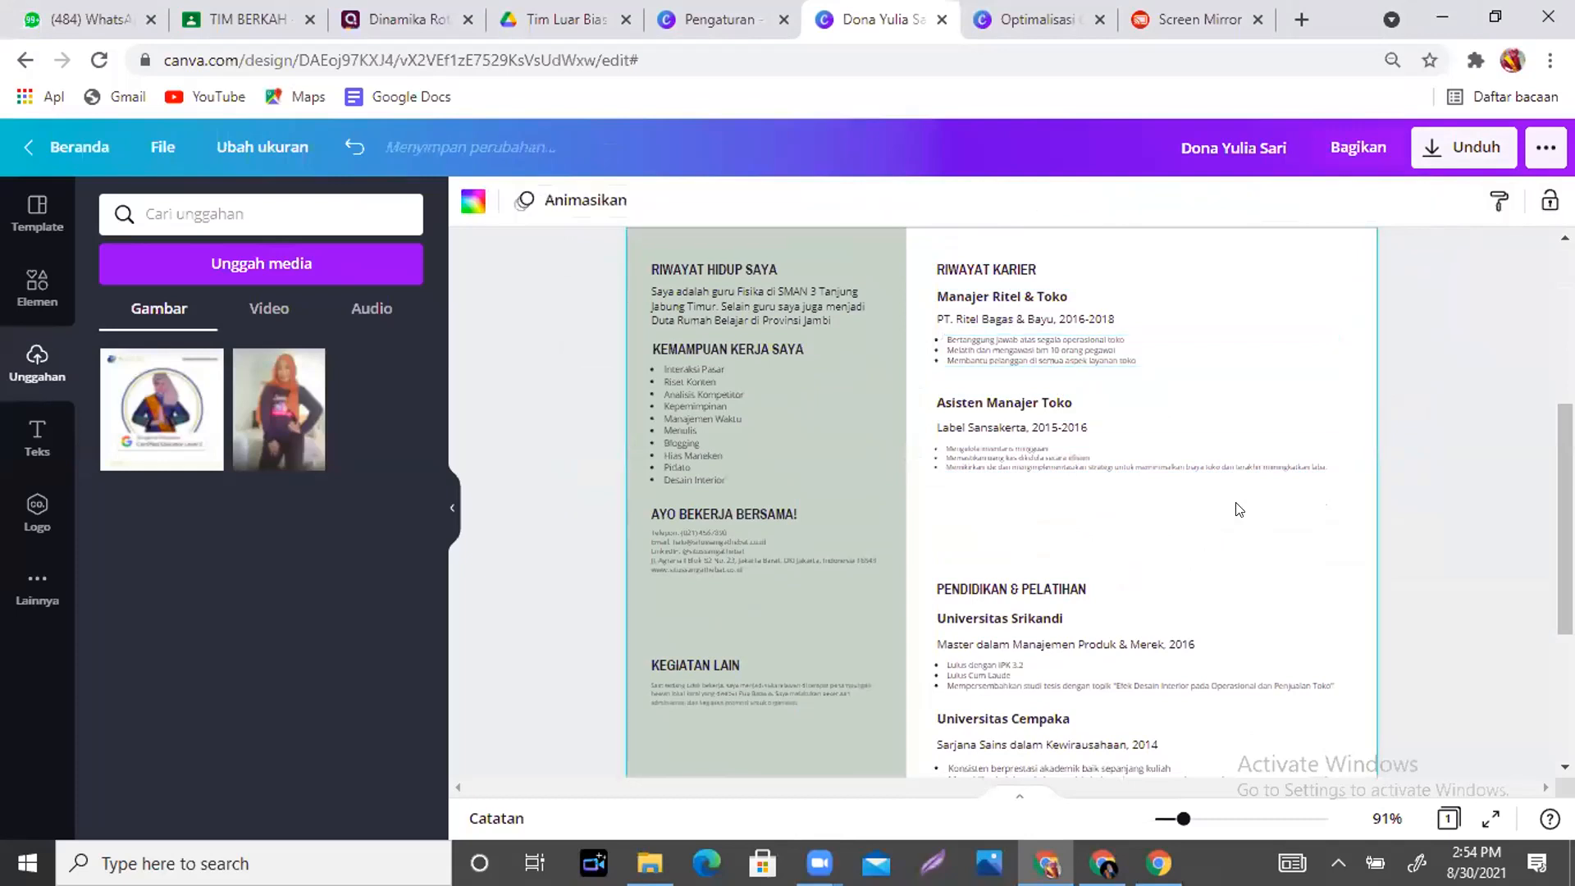
click(761, 269)
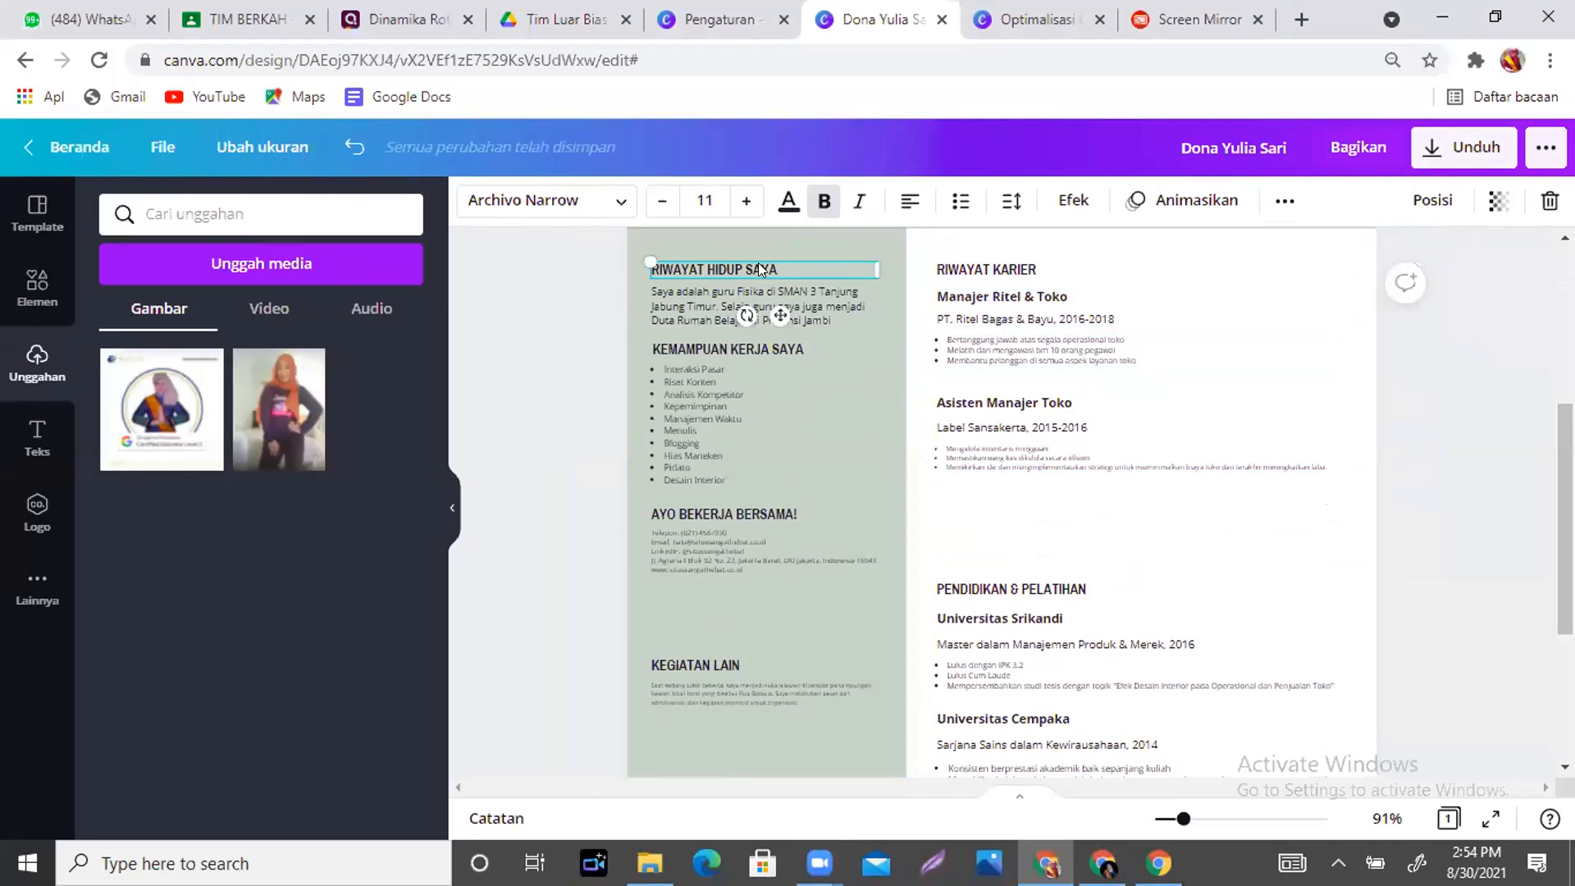
shift+click(812, 309)
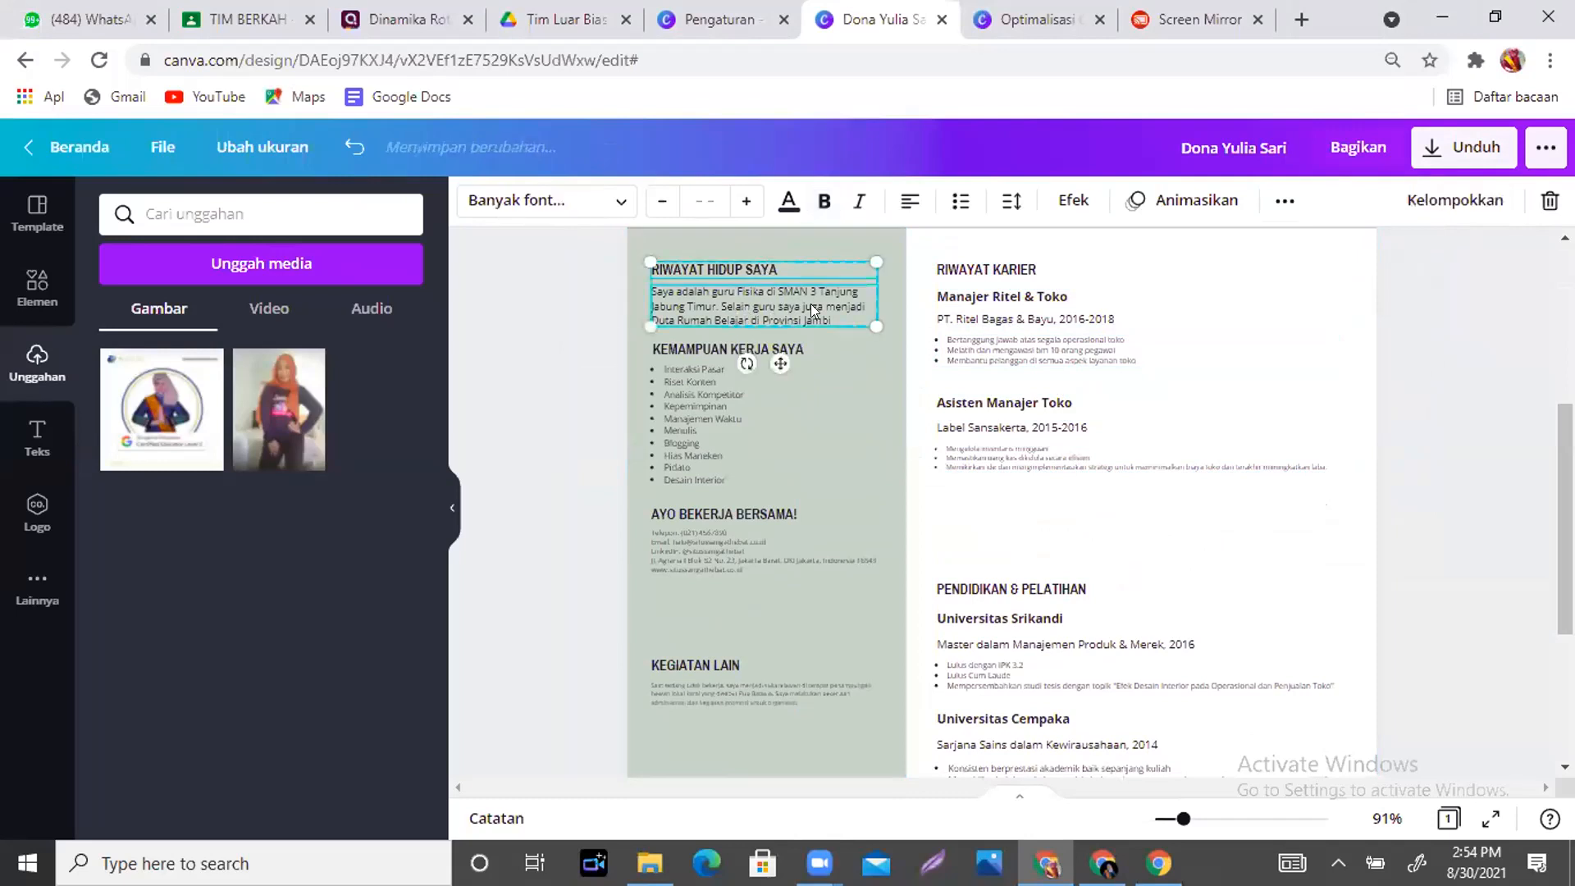
shift+click(692, 343)
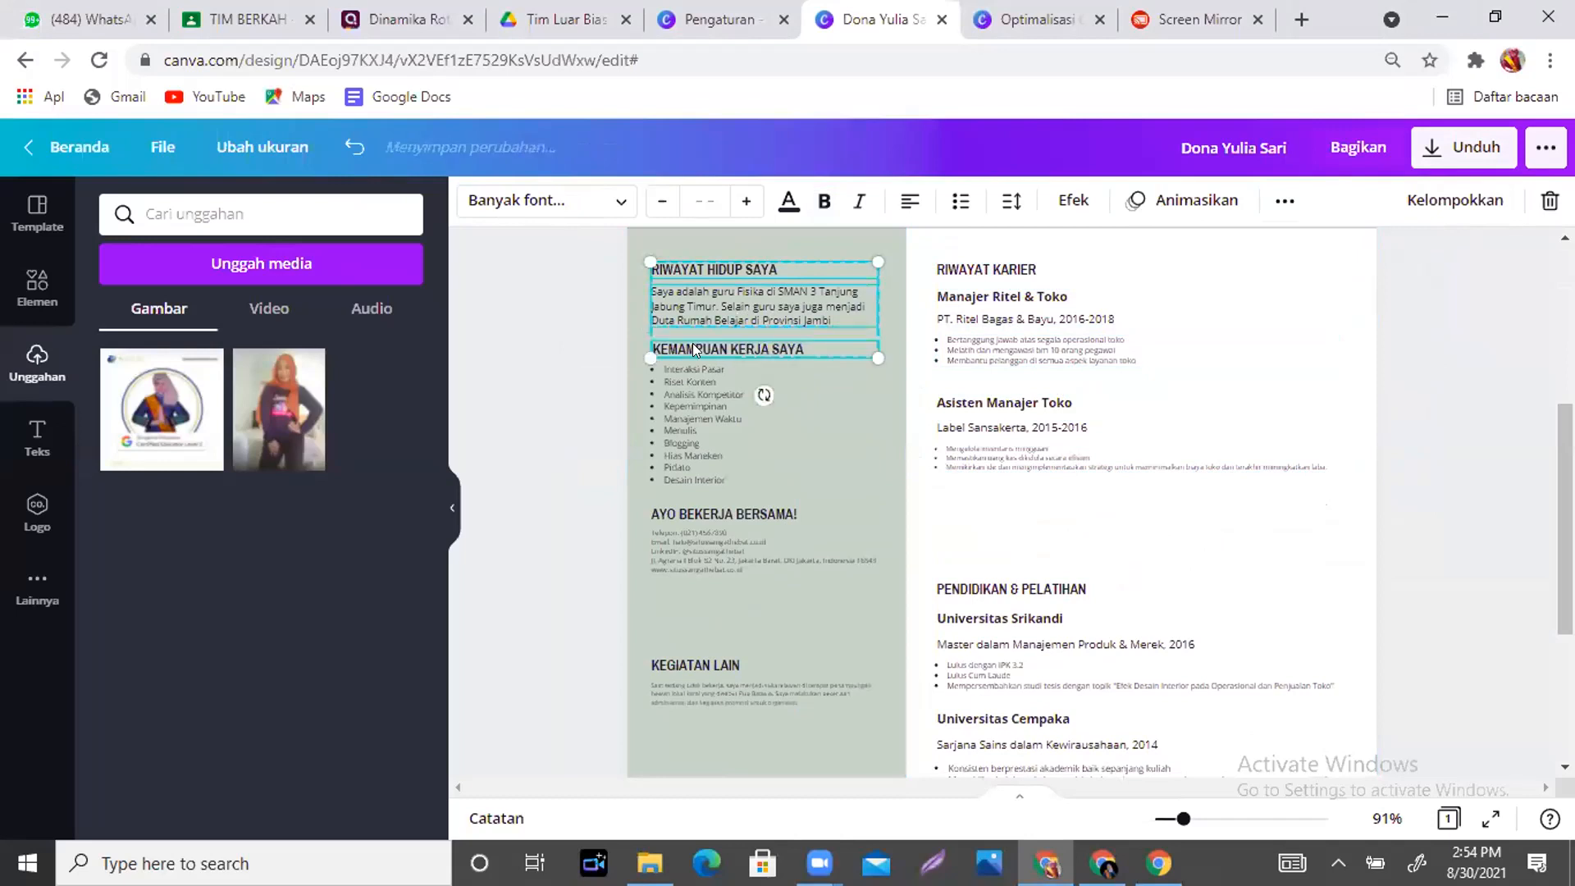
- Group the left-column headings, paragraph and skills list, then nudge the group slightly upward
shift+click(687, 399)
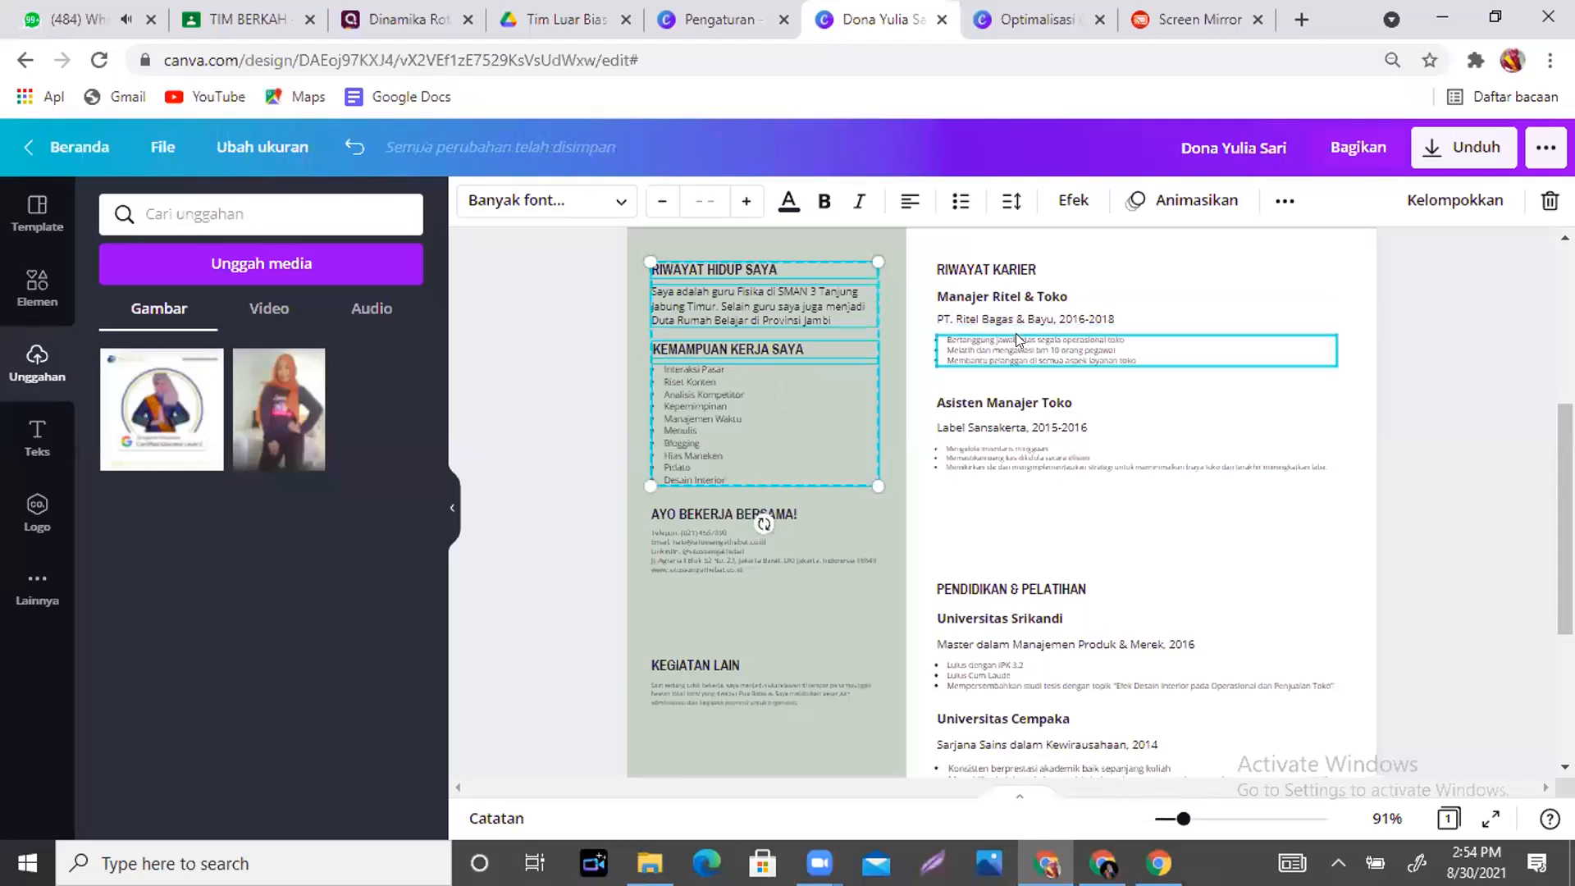
click(1453, 201)
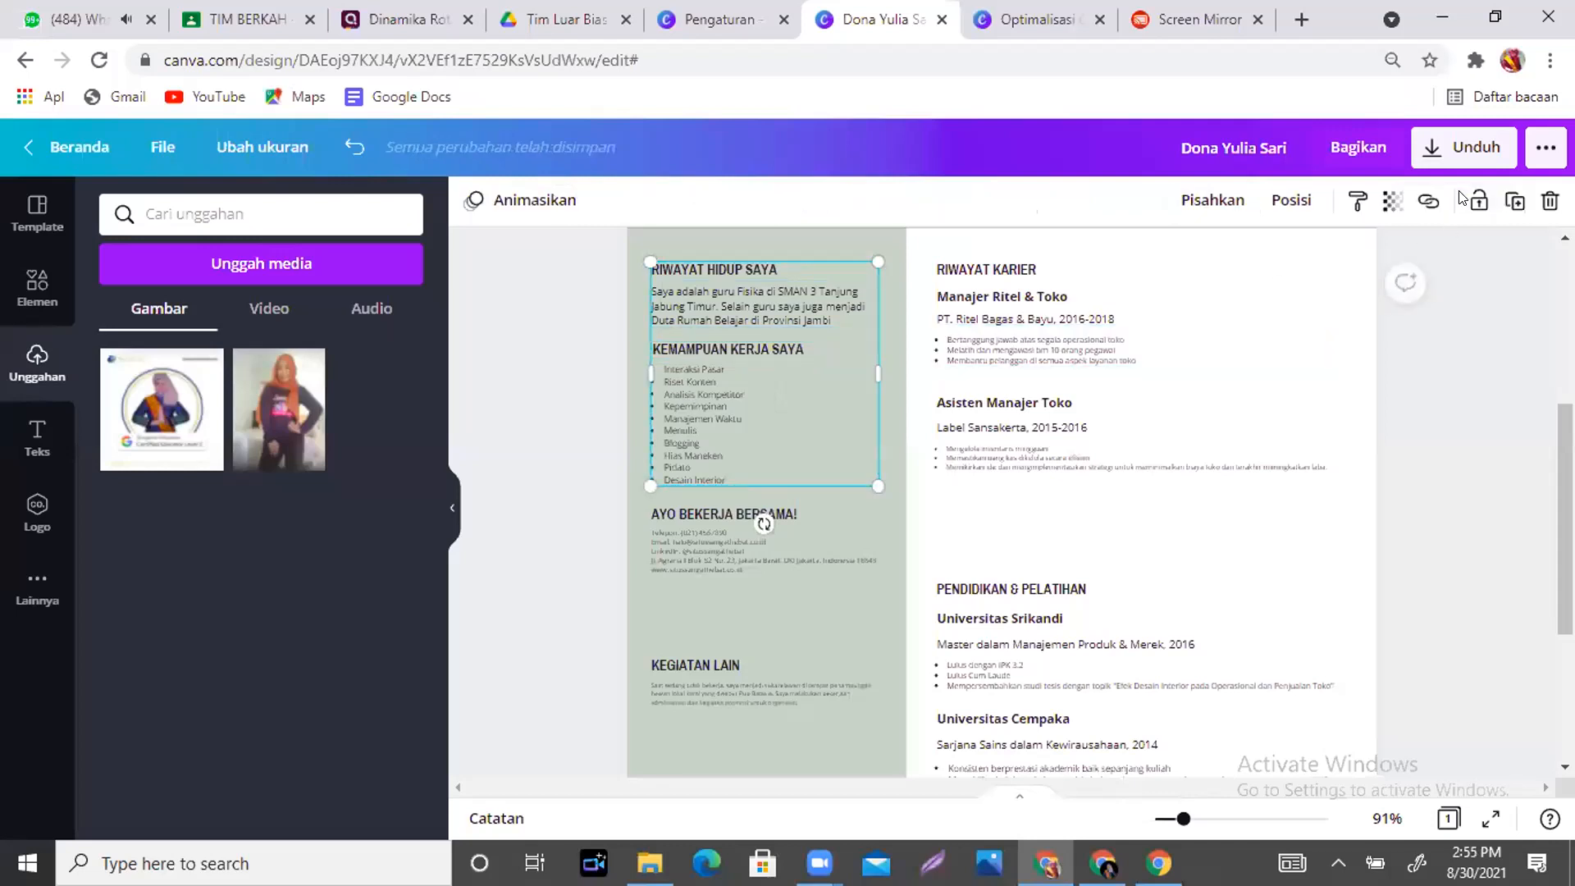
click(830, 451)
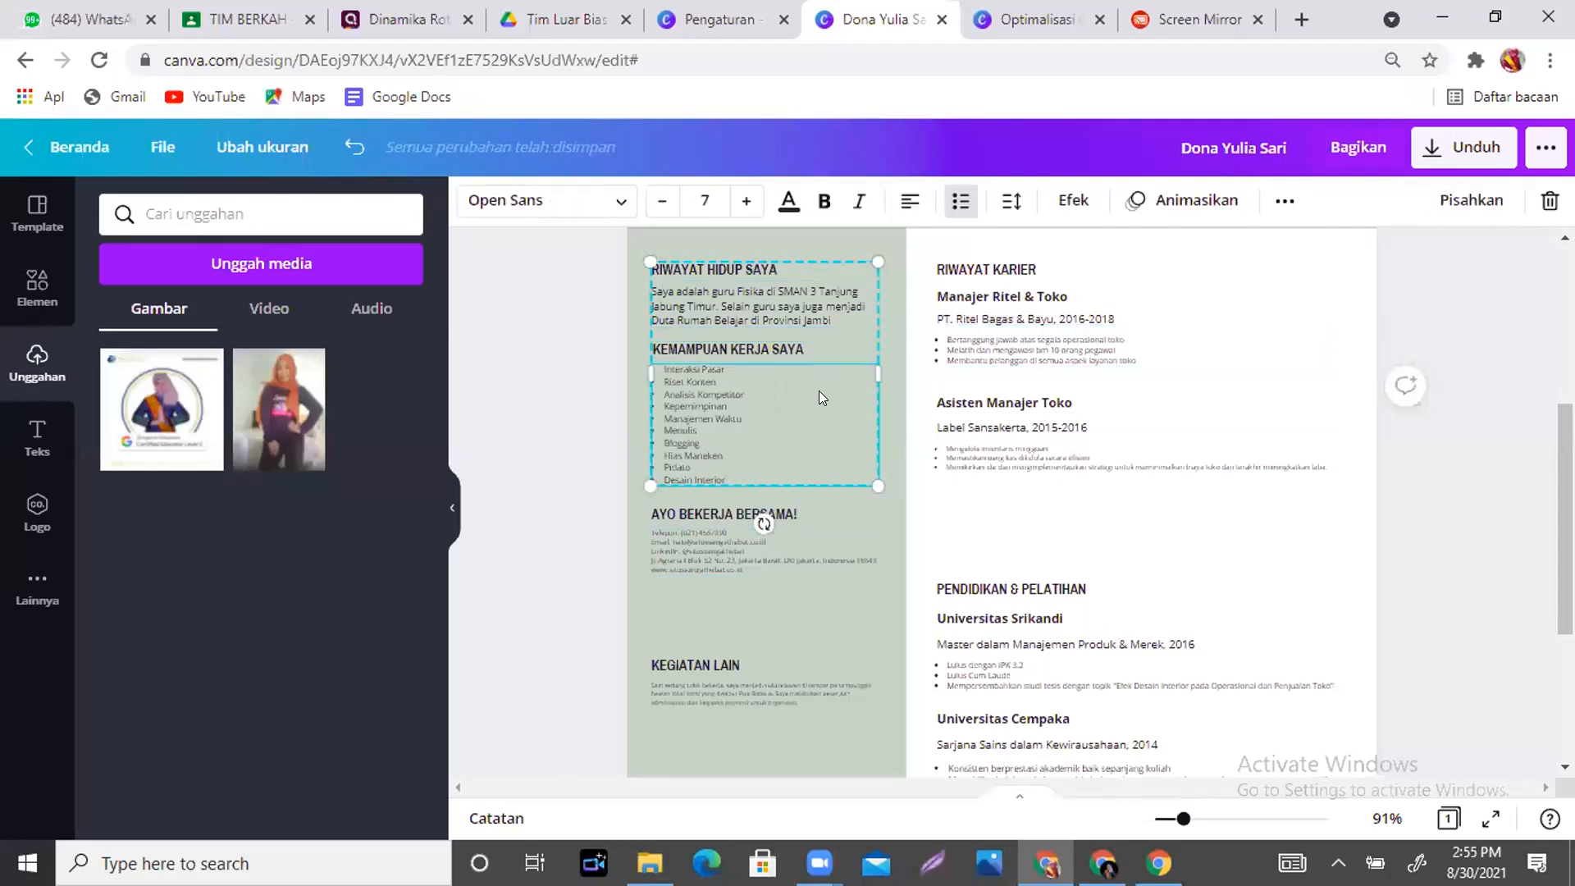
drag(794, 434, 820, 356)
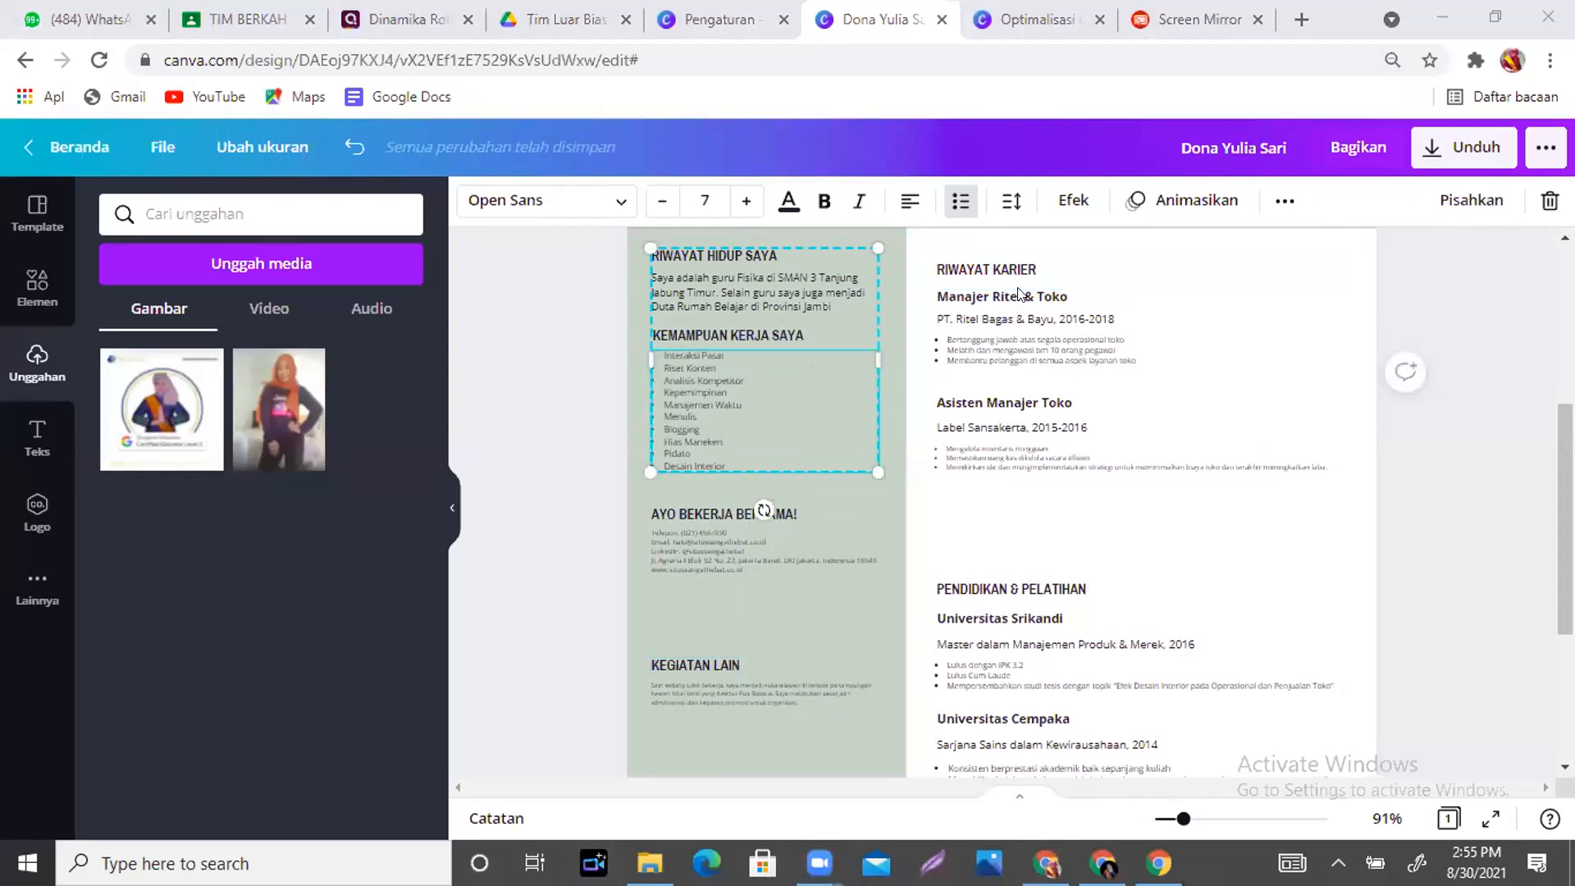
click(1203, 403)
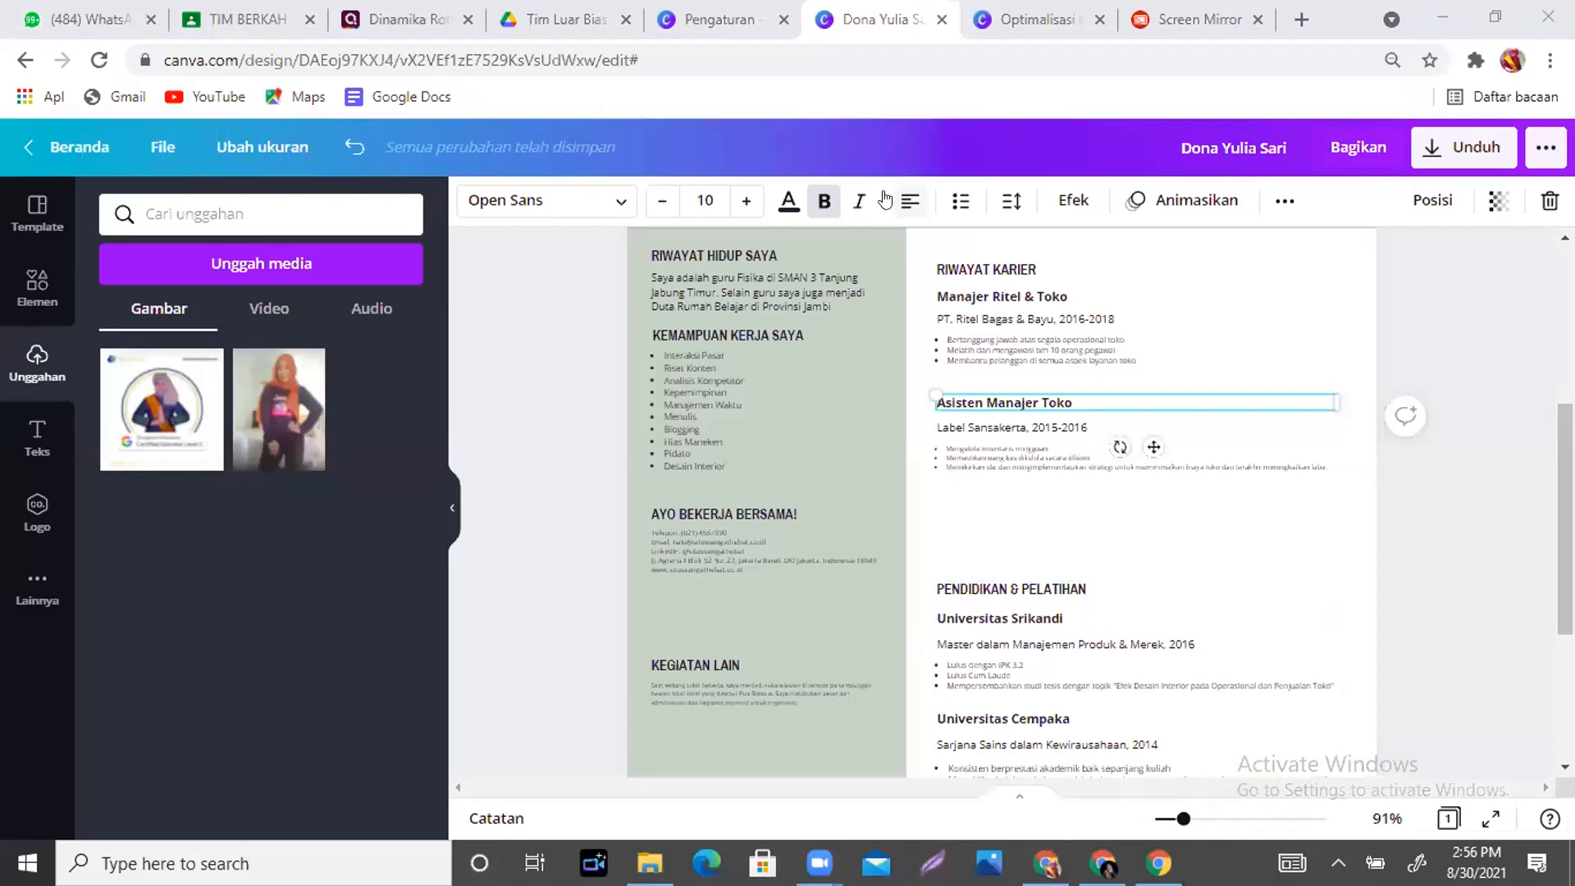
- Switch to the TIM BERKAH – CANVA IGI NATUNA #8 Google Classroom browser tab
click(233, 18)
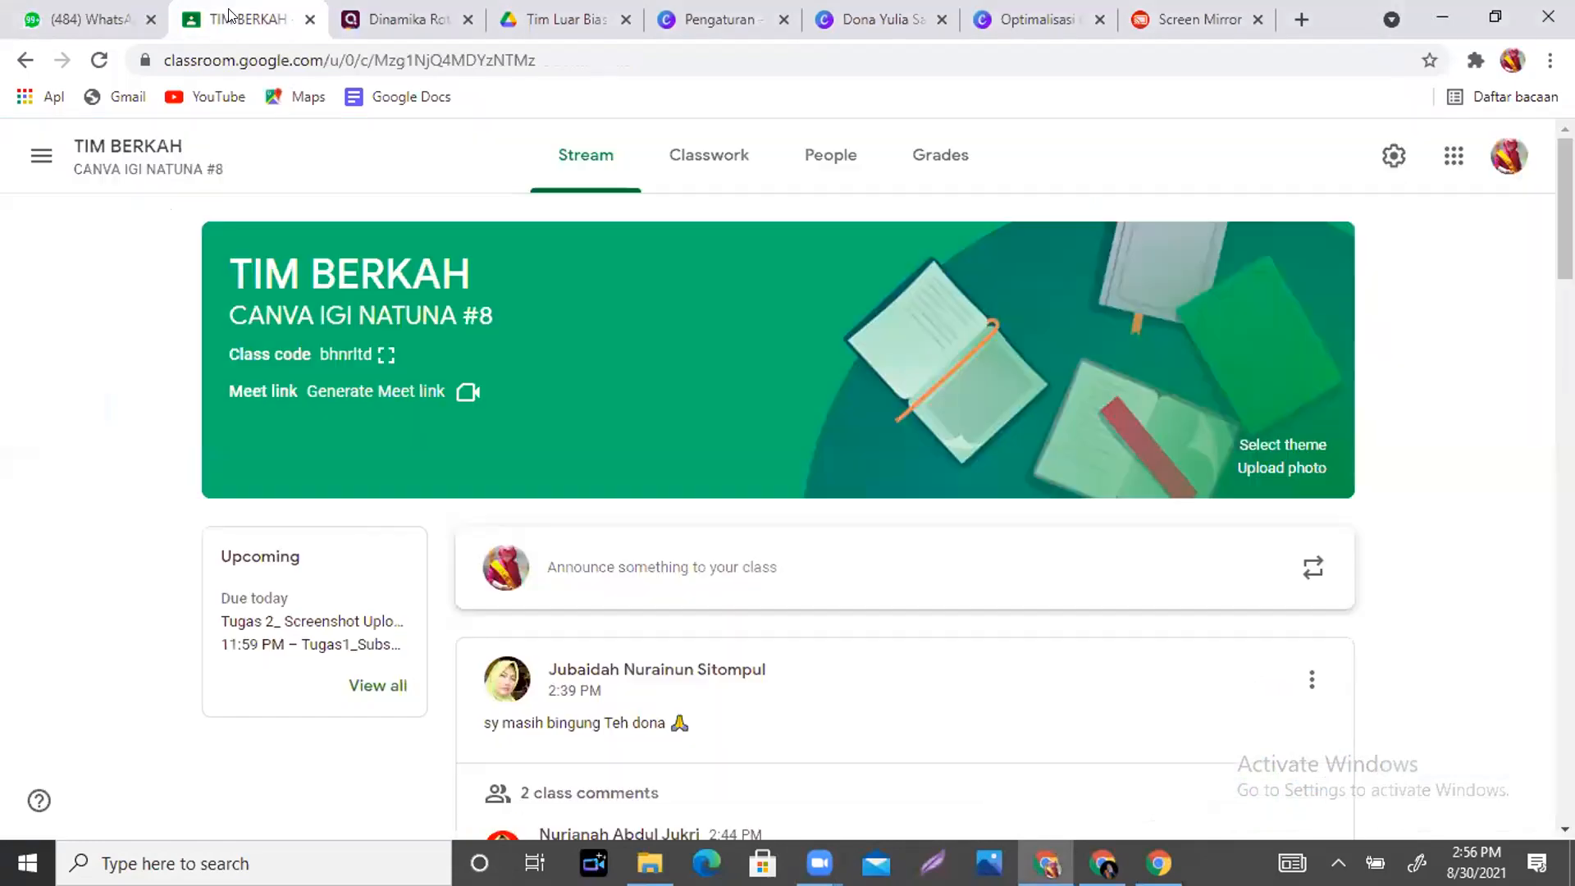
- Open Classwork and expand the Tugas1_Subscribe Channel Trainer and Tugas Hari Pertama assignments
click(689, 155)
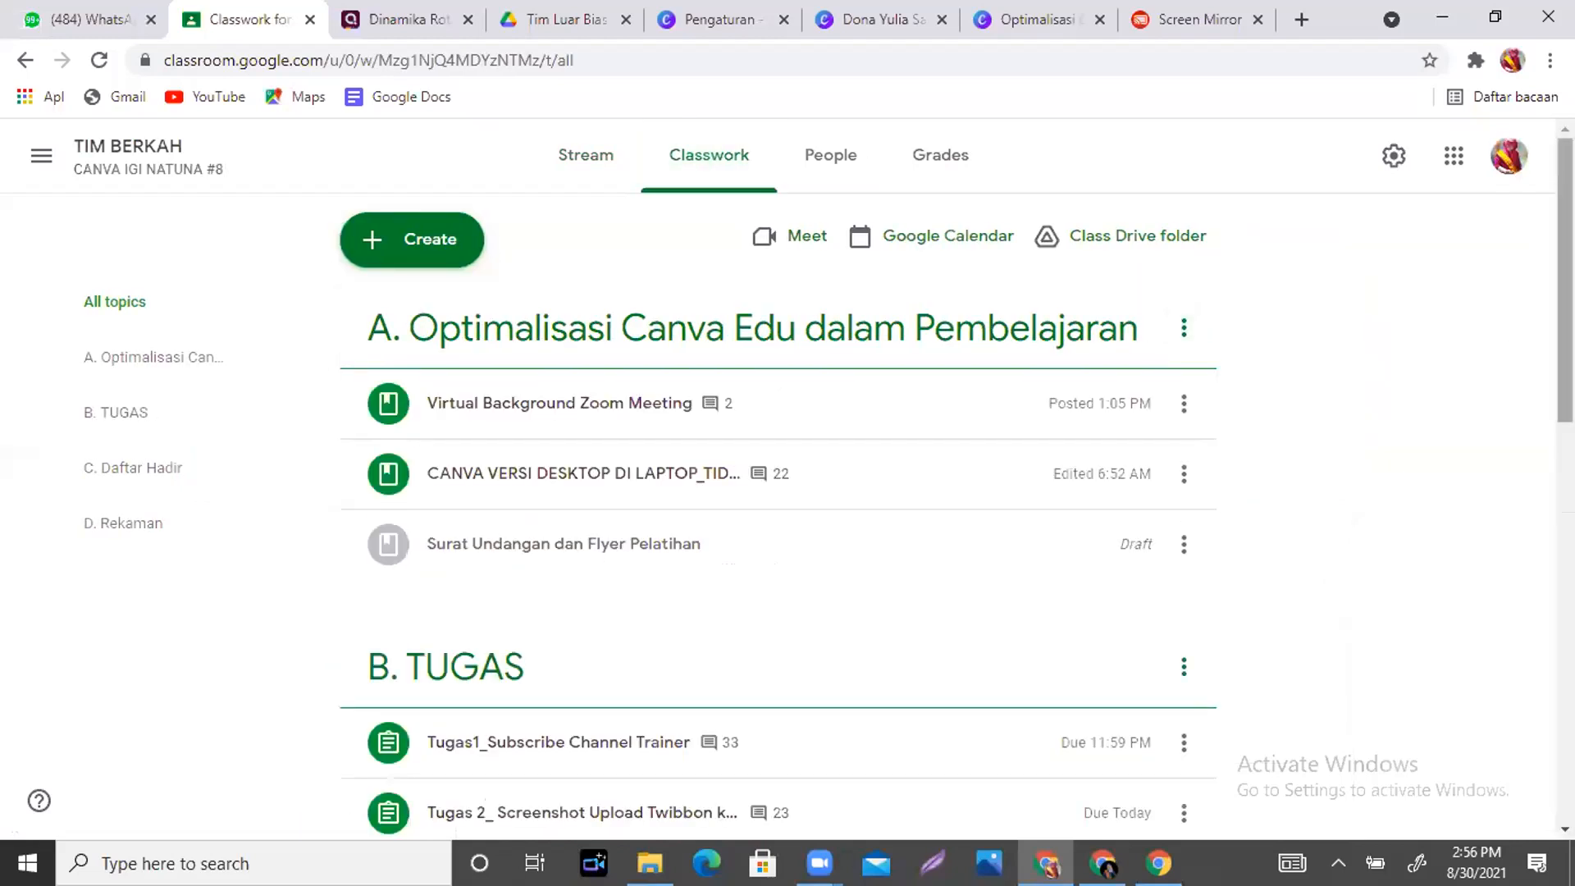
scroll(779, 492, down, 4)
click(577, 418)
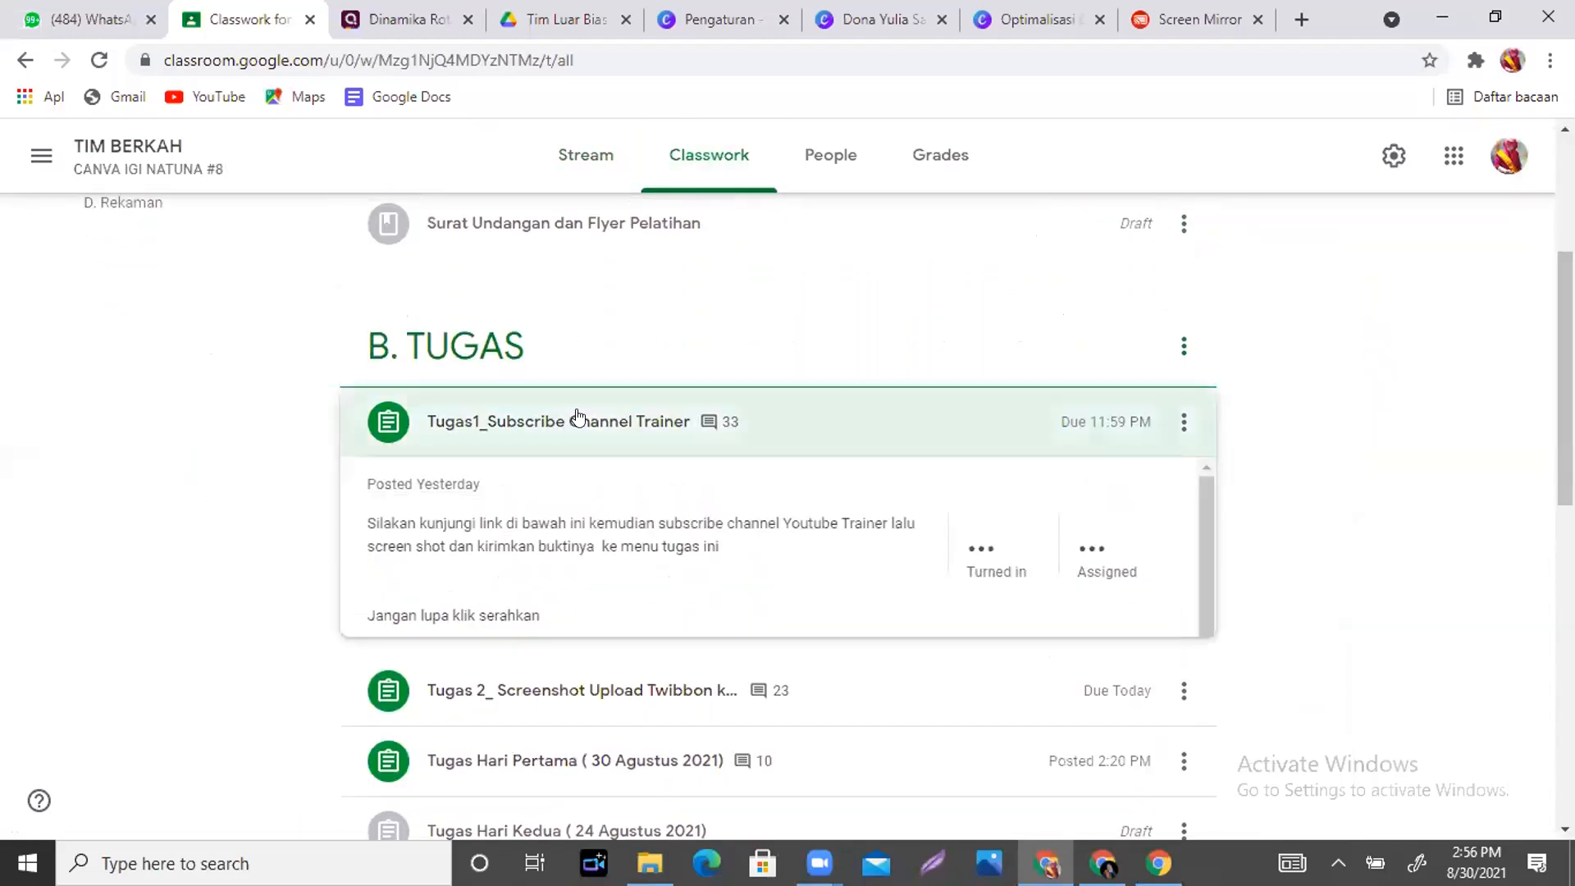
scroll(1565, 410, down, 7)
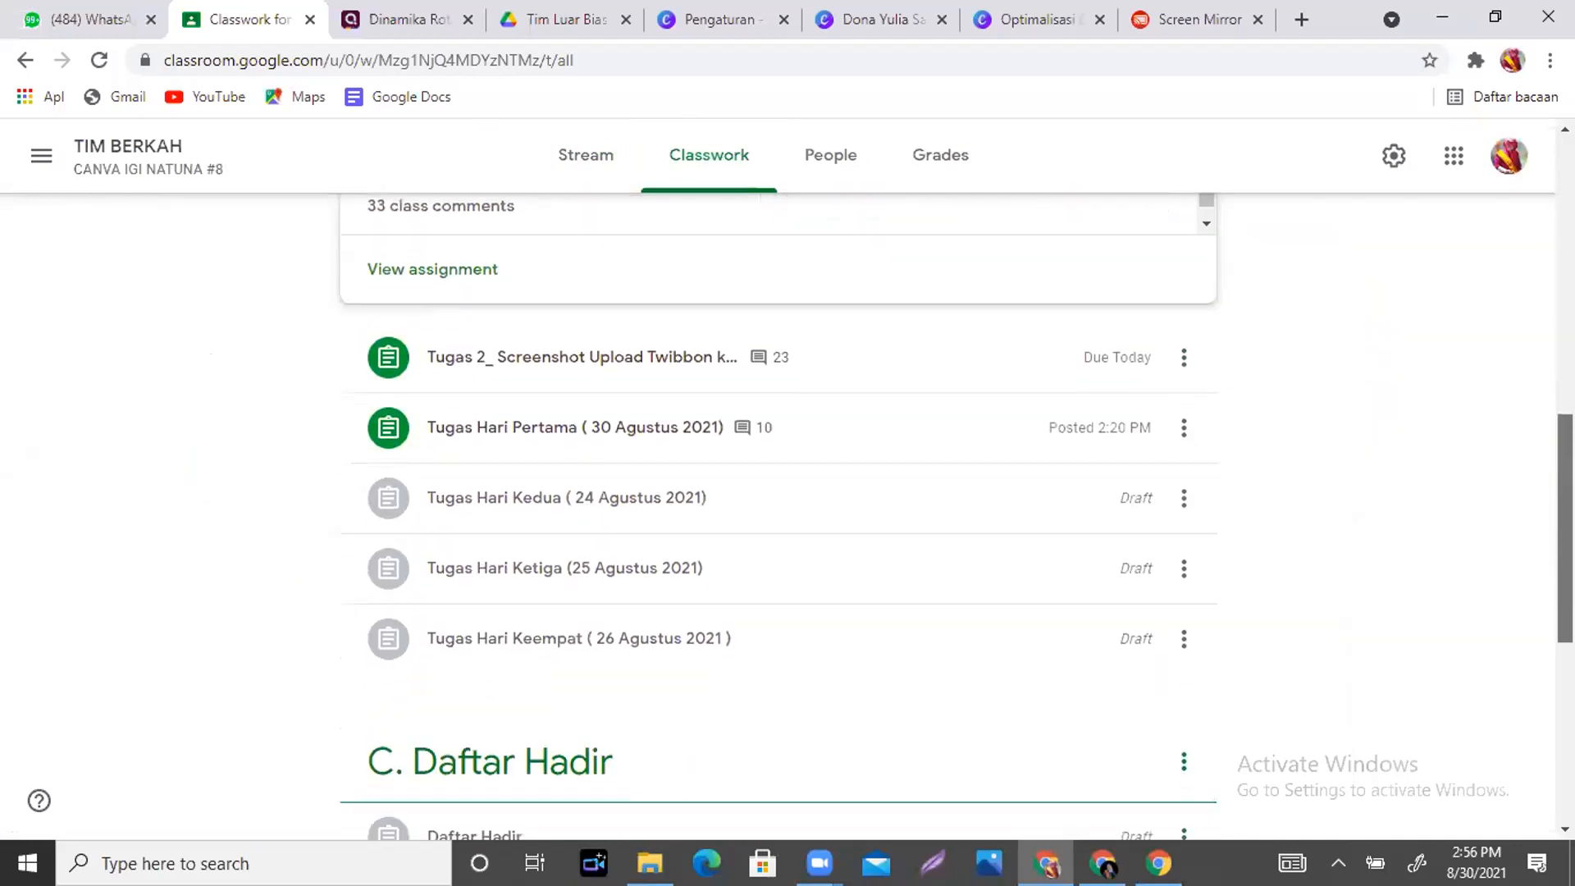
click(657, 428)
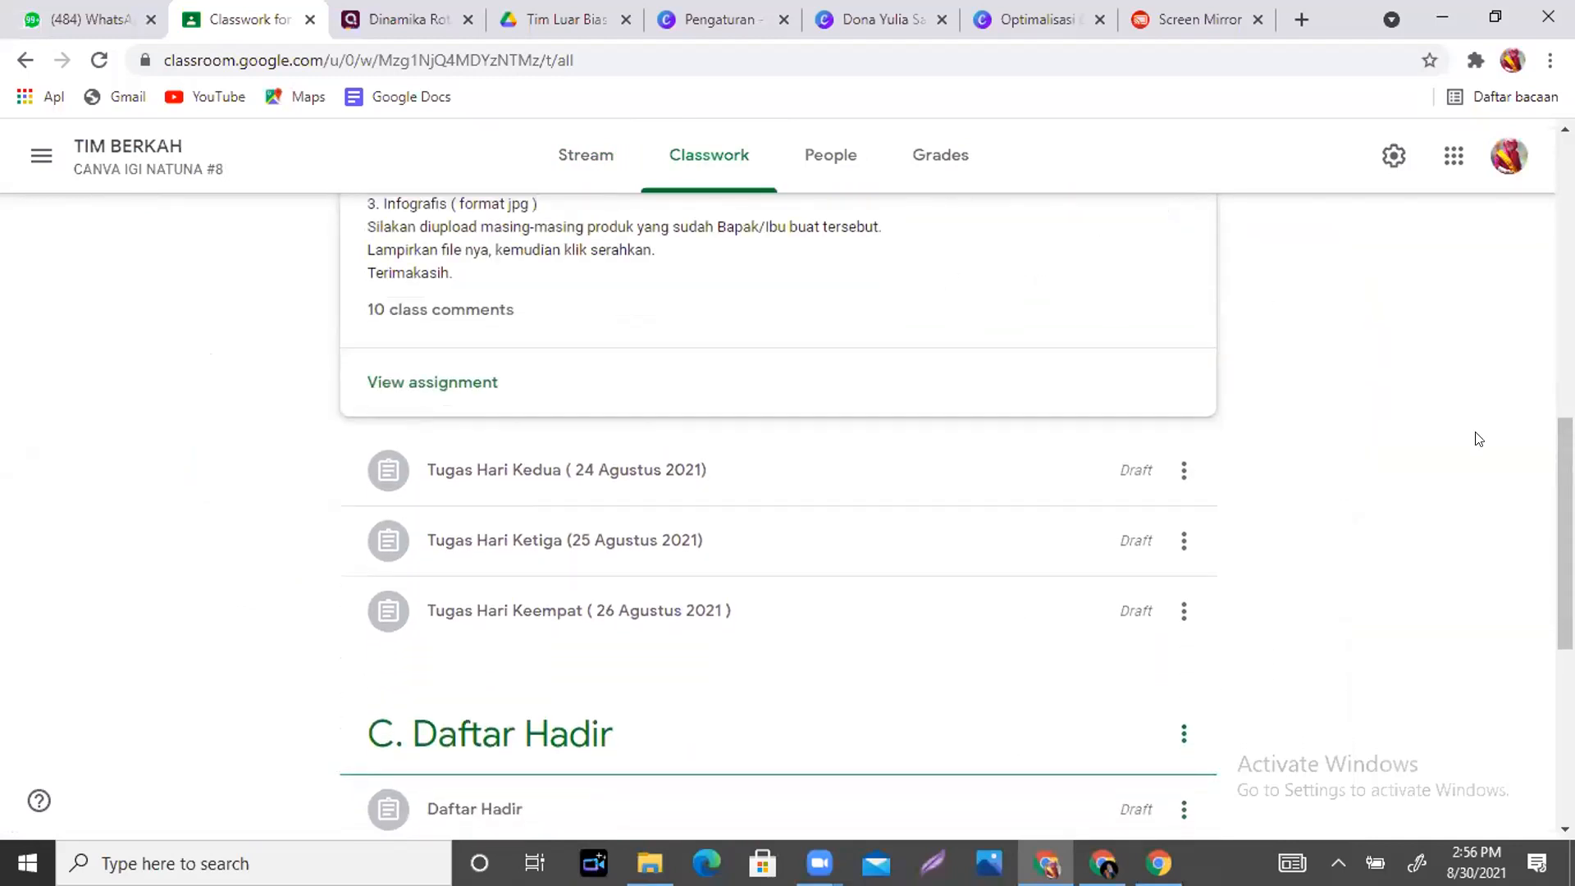
scroll(1565, 492, up, 2)
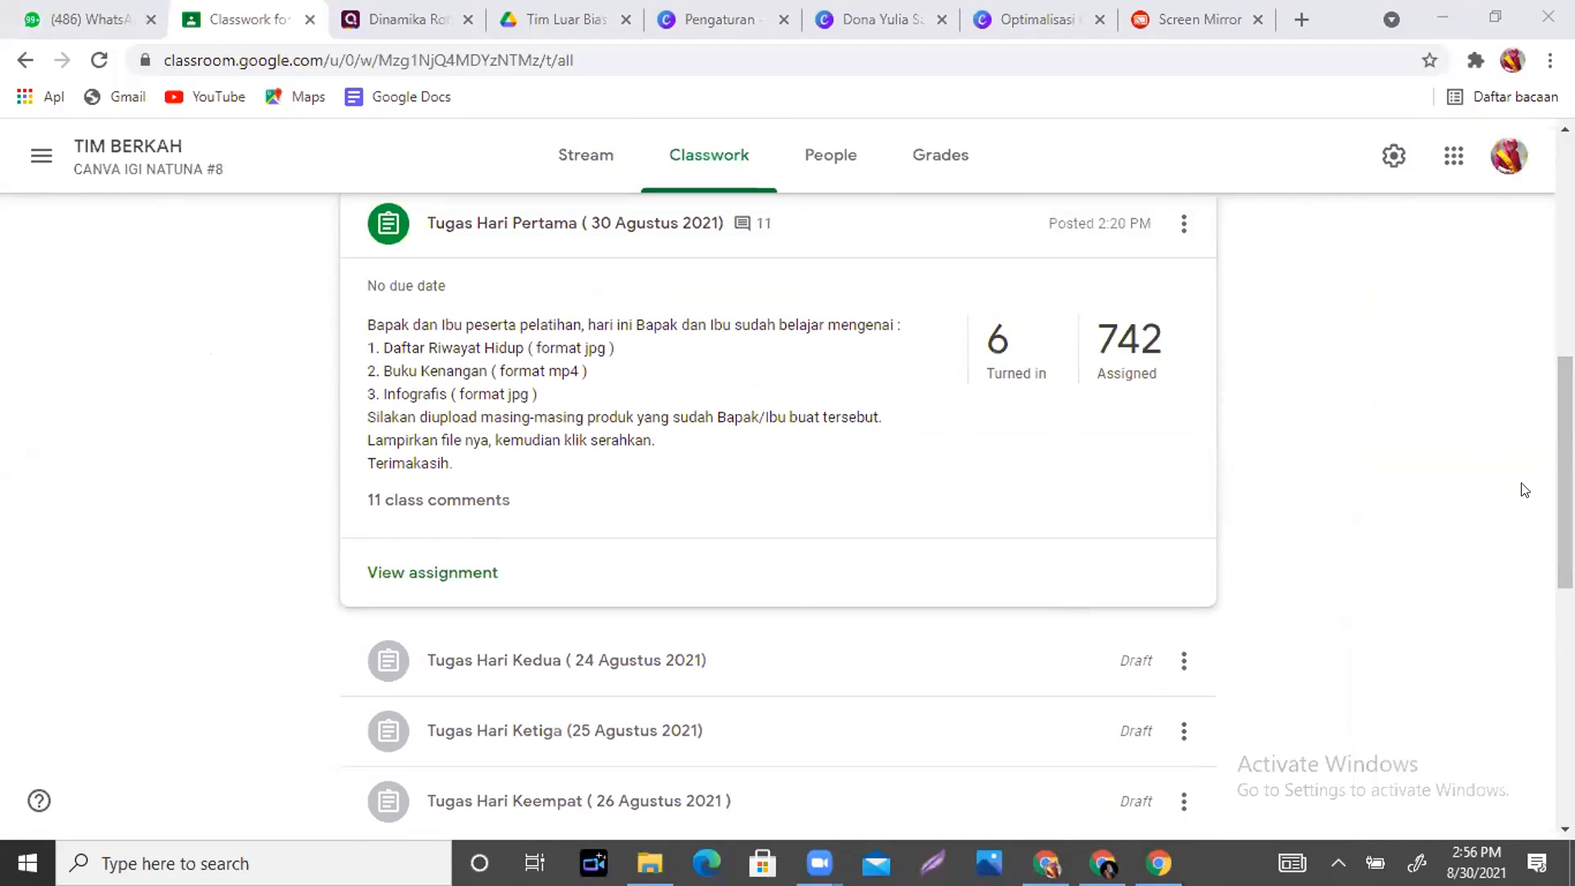
drag(1564, 484, 1564, 406)
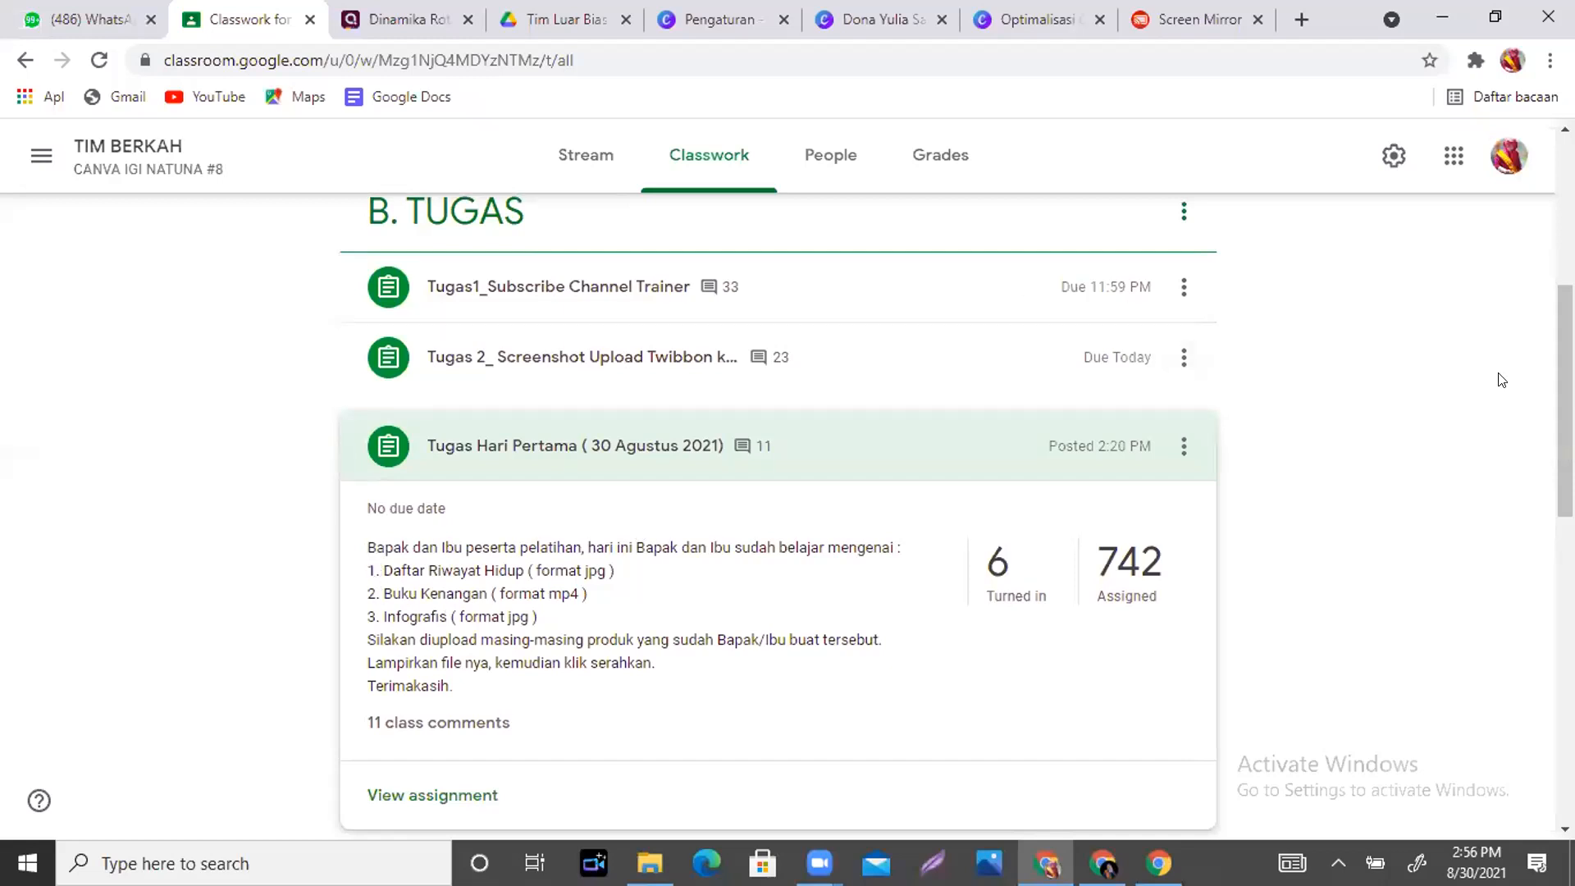
- Glance at the Screen Mirror and Canva résumé tabs, then return to Classwork
click(1203, 18)
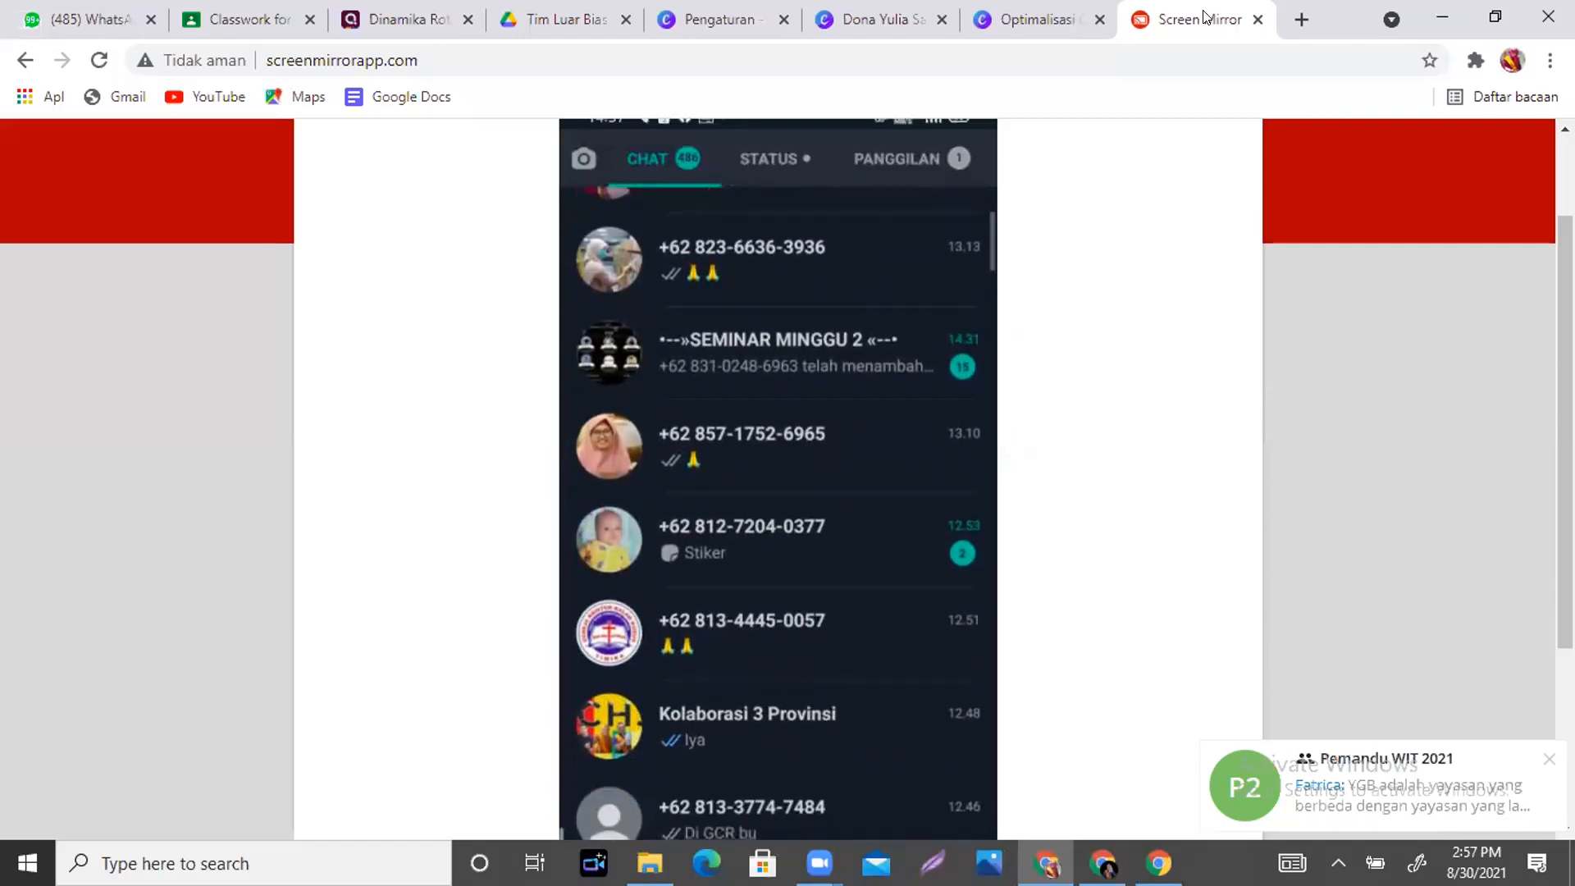
click(884, 18)
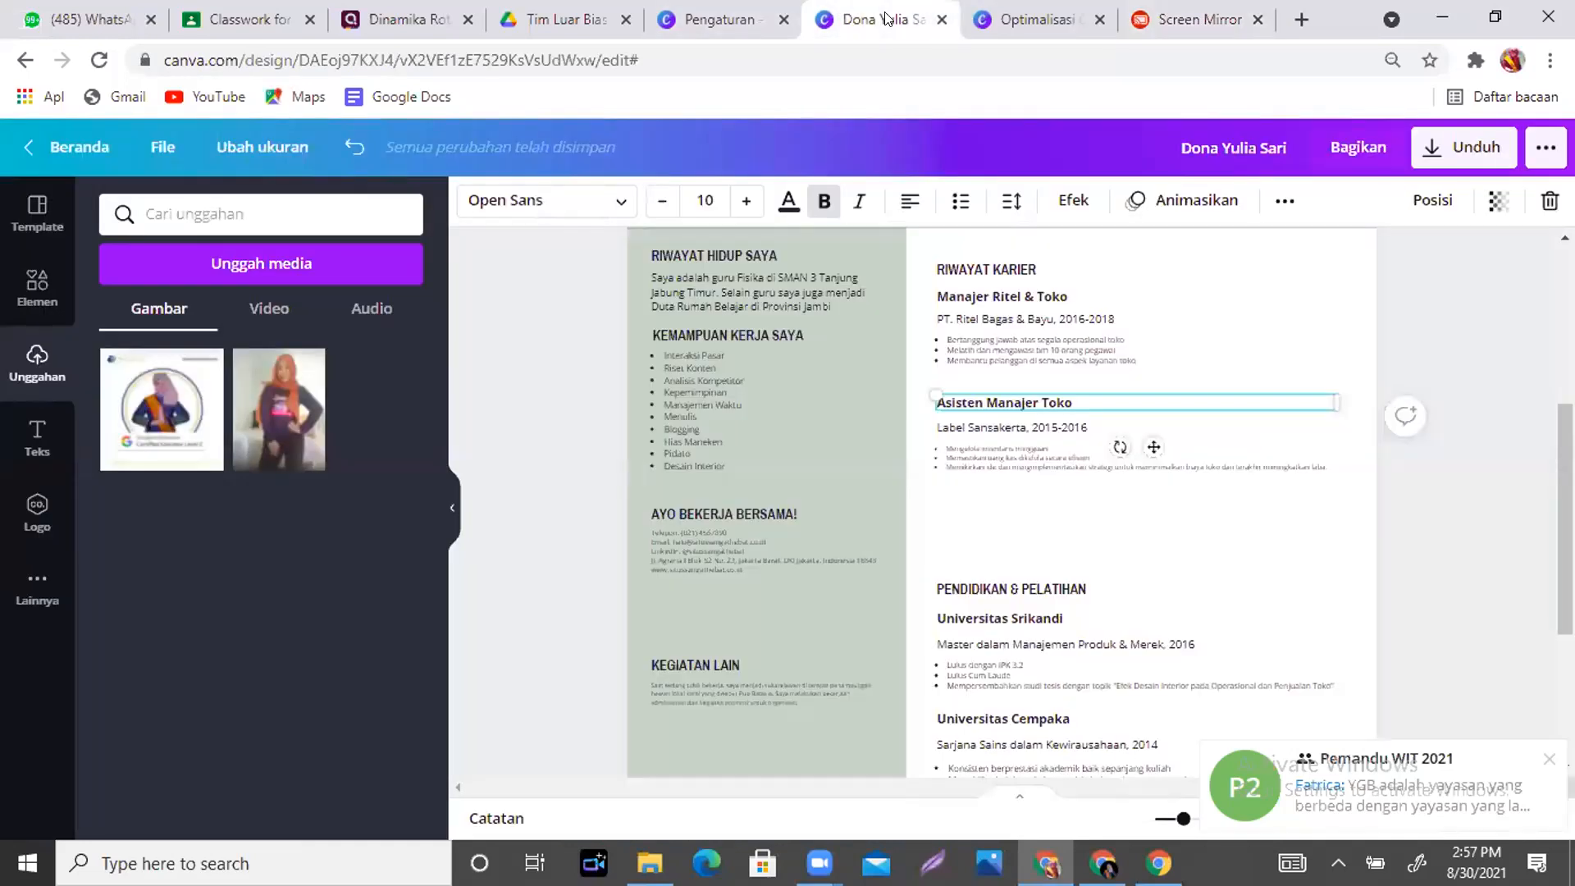
click(244, 11)
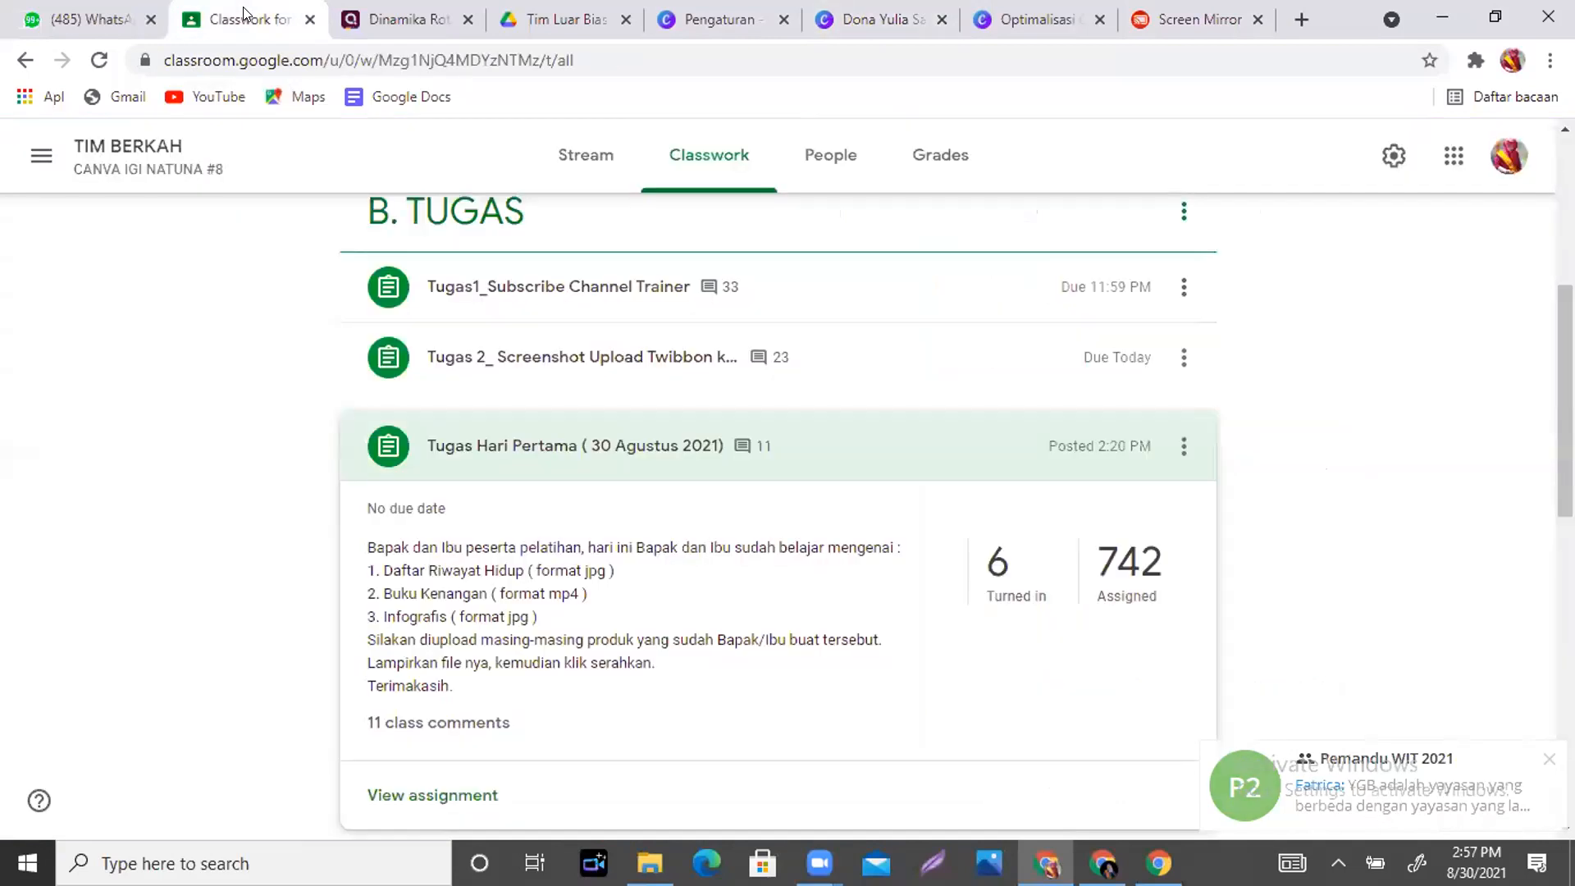
- Read the latest posts on the TIM BERKAH Stream, then return to the Canva résumé
click(123, 145)
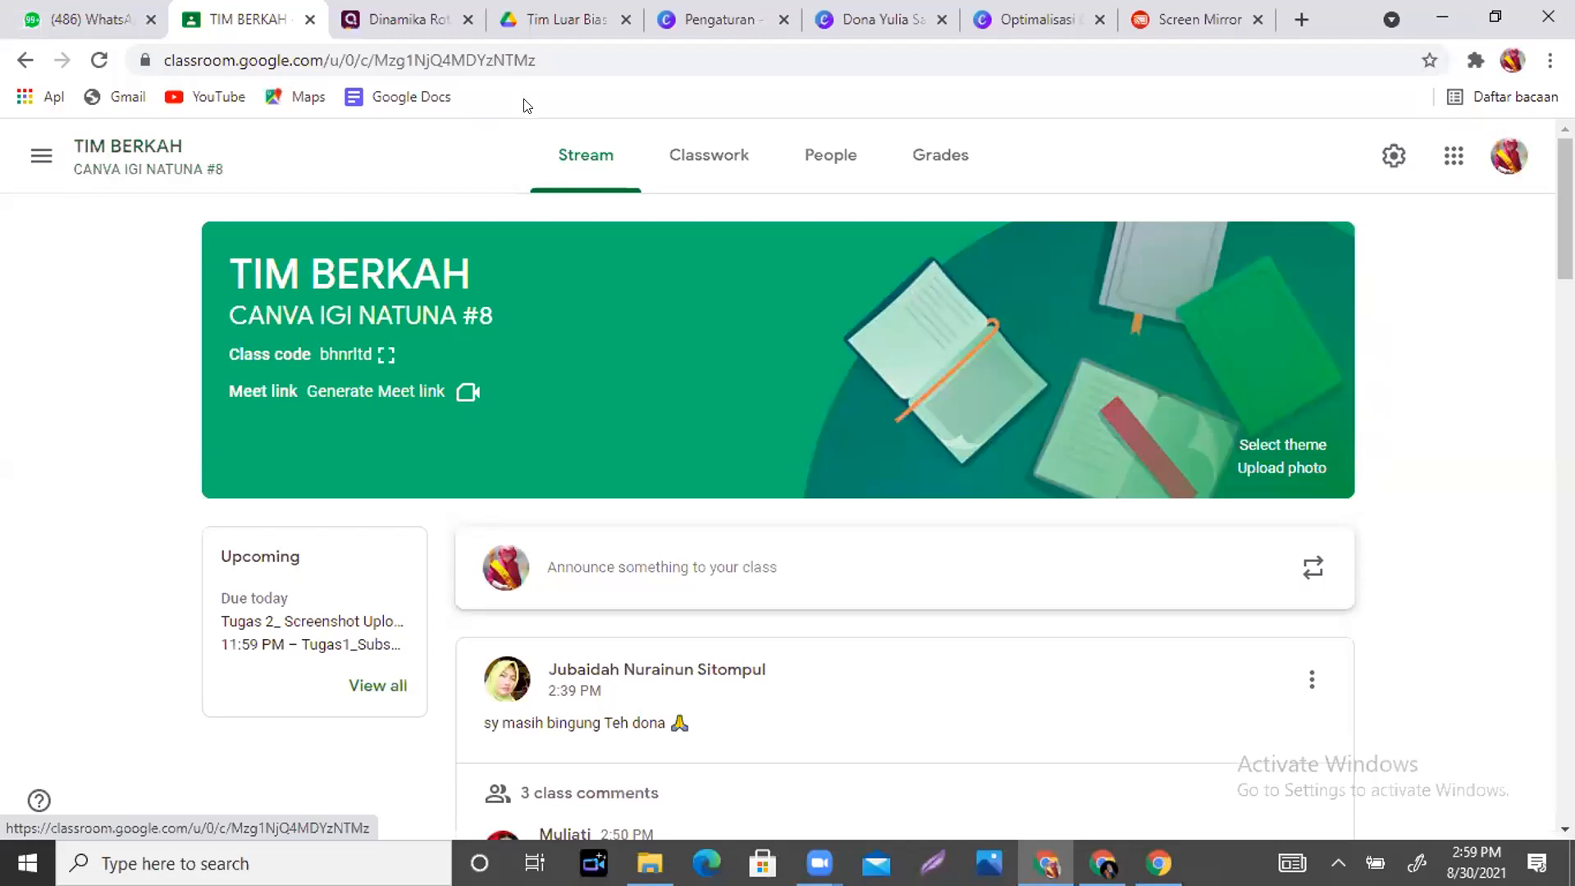
scroll(1219, 229, down, 5)
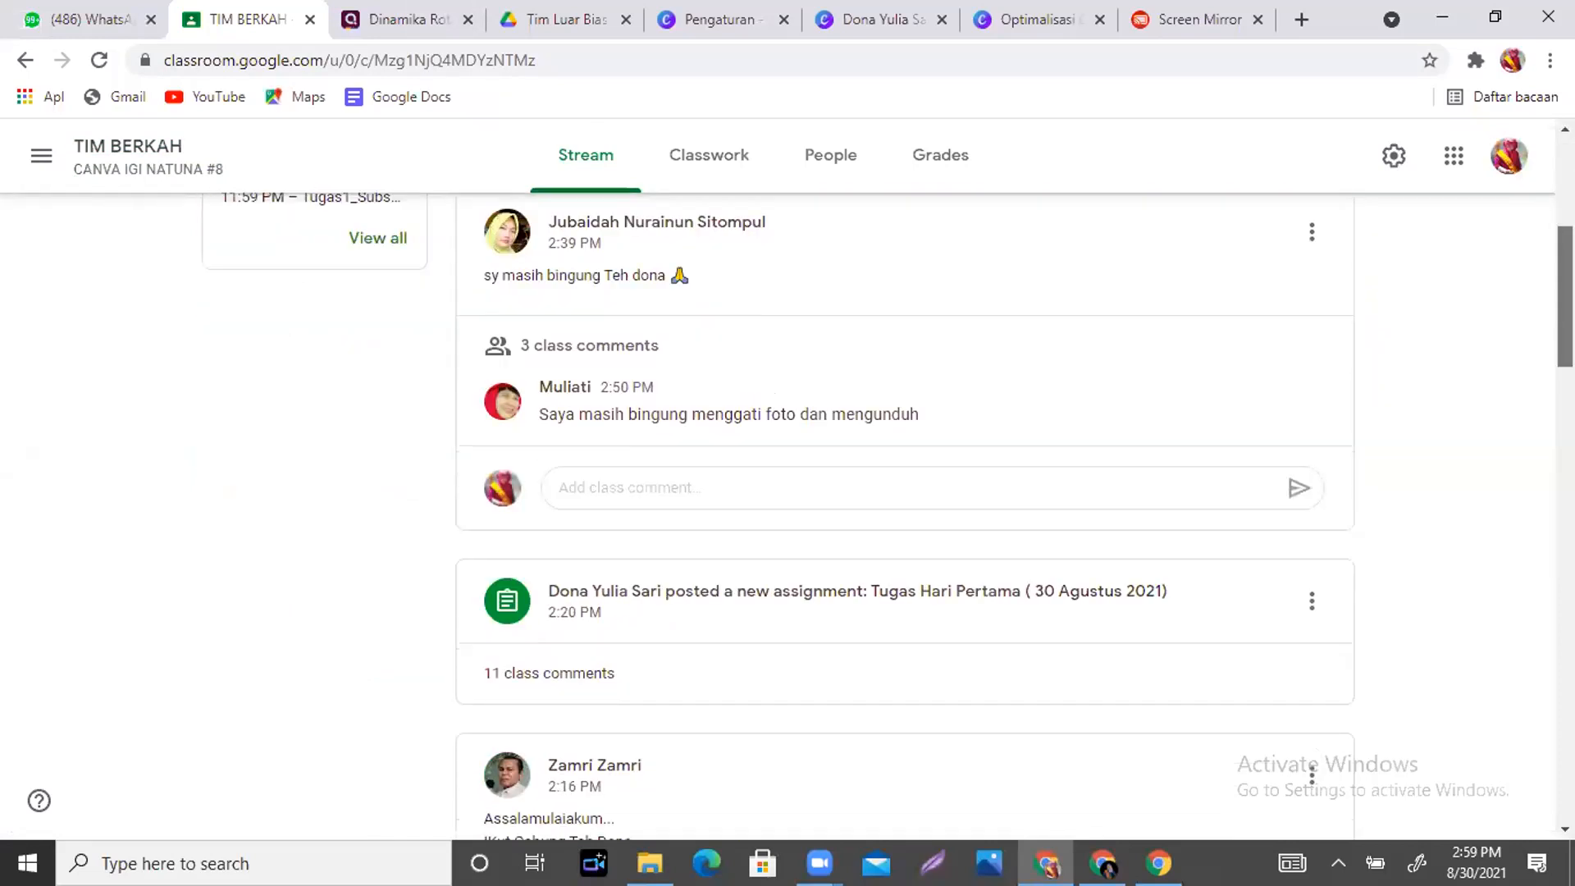
scroll(888, 517, up, 1)
drag(1564, 287, 1564, 209)
click(873, 14)
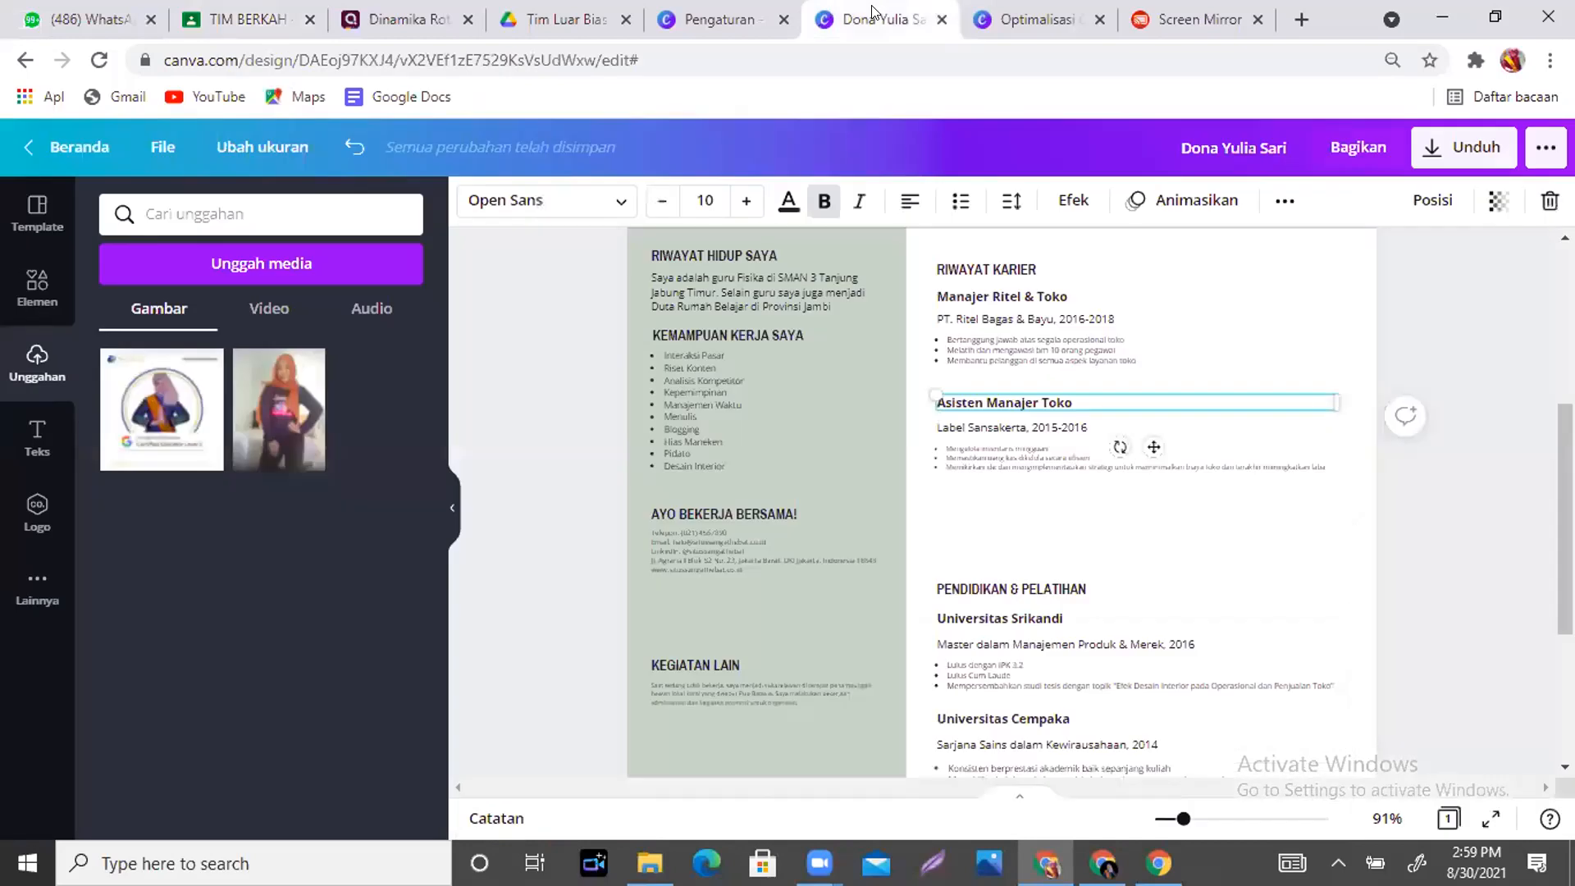
- Go from the Canva account settings tab to the Beranda home page
click(760, 25)
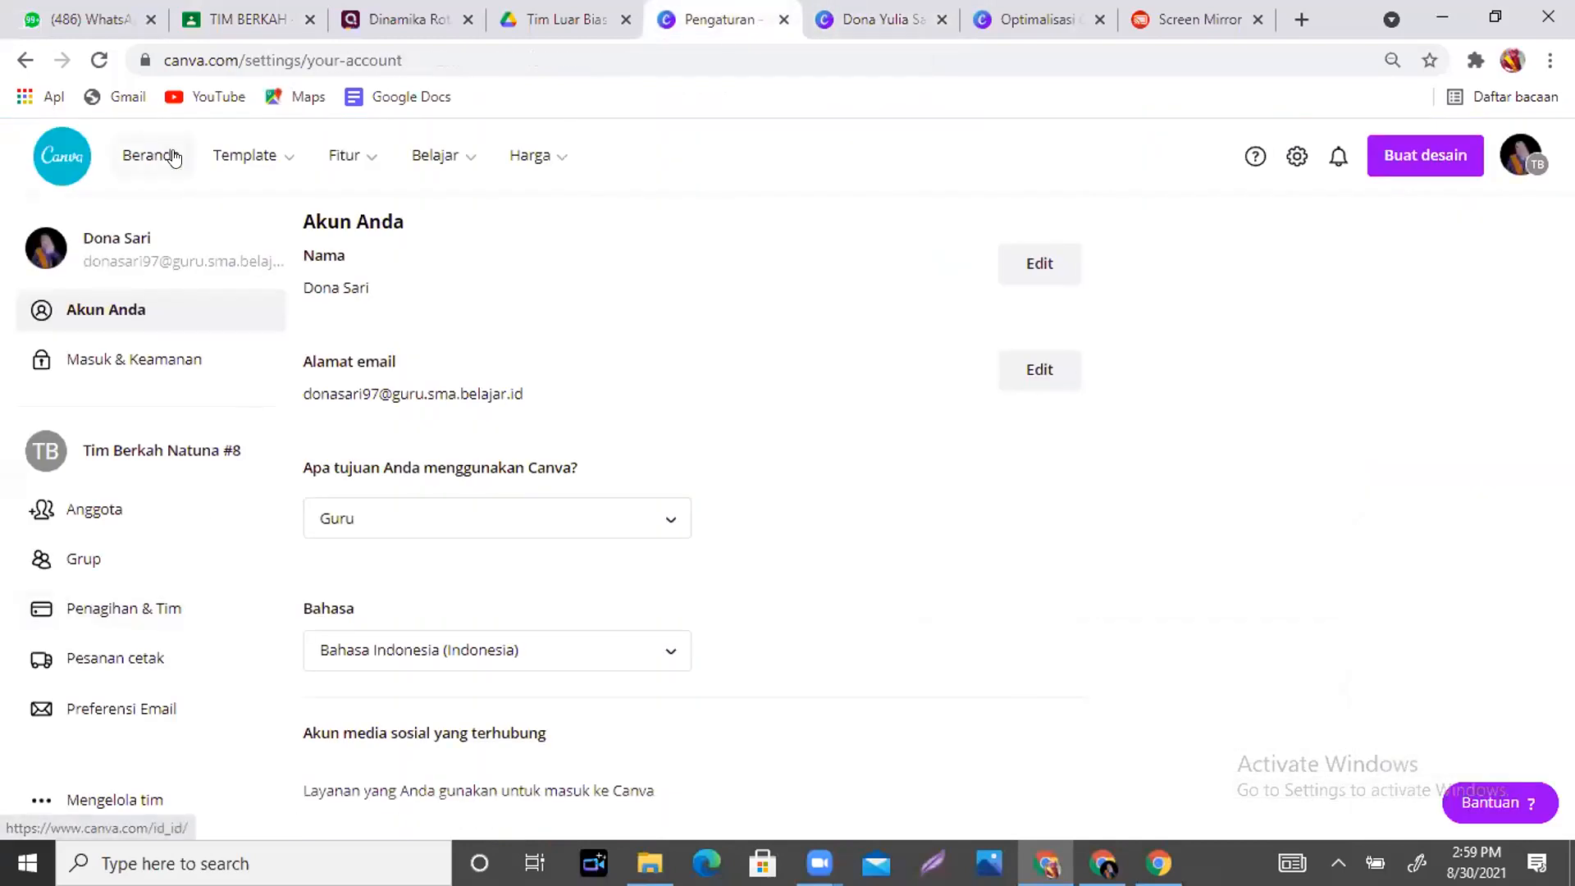
click(174, 158)
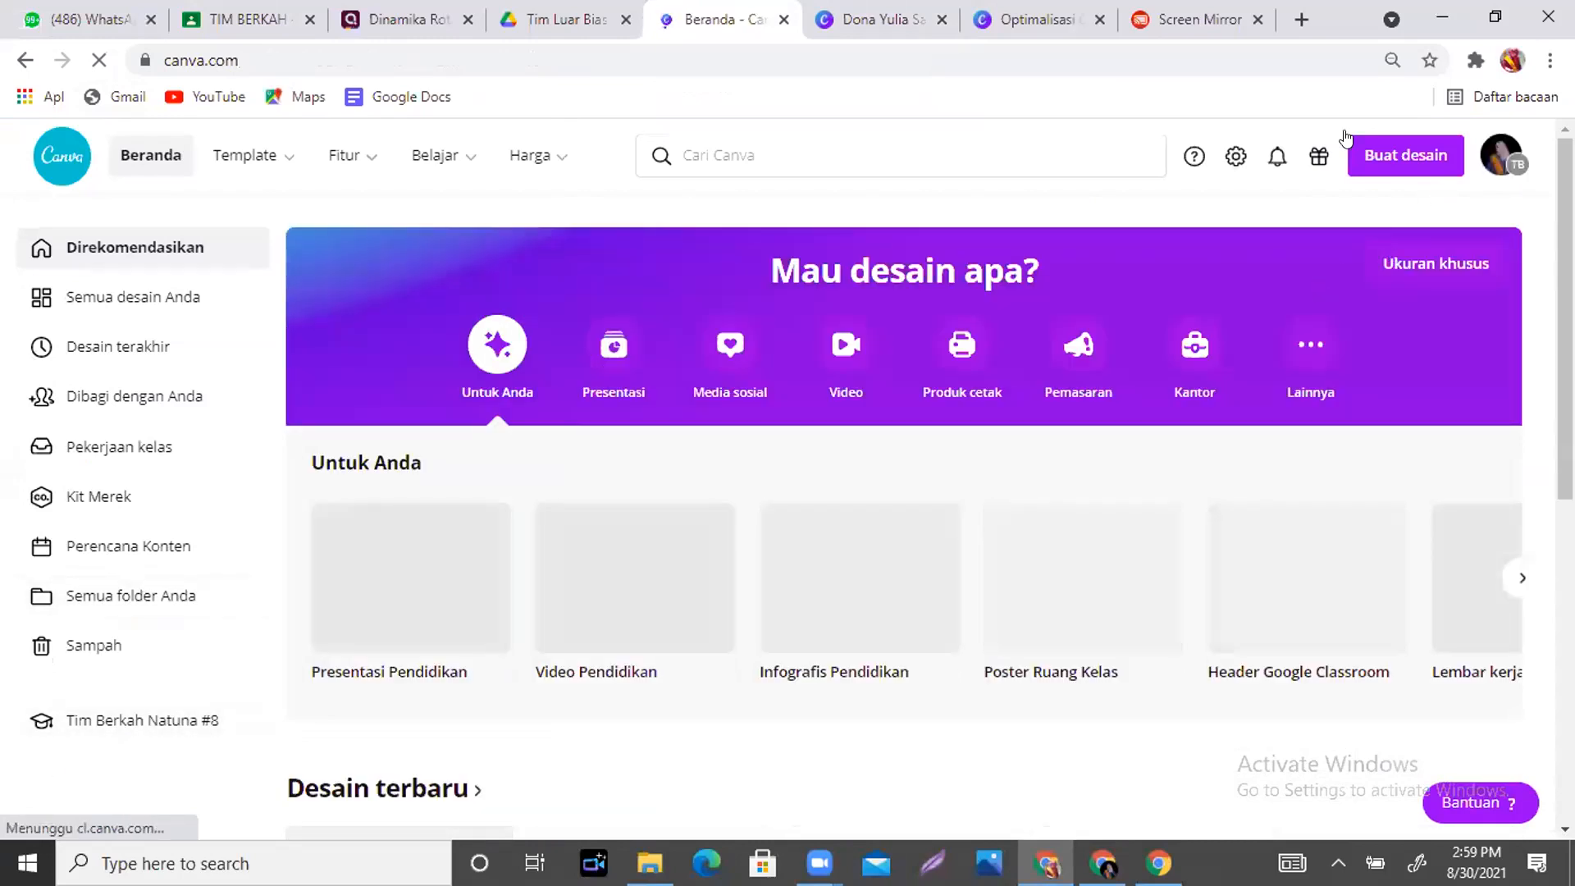
- Search 'buku tahunan' under Buat desain and start a Buku tahunan sekolah A4 design
click(1416, 160)
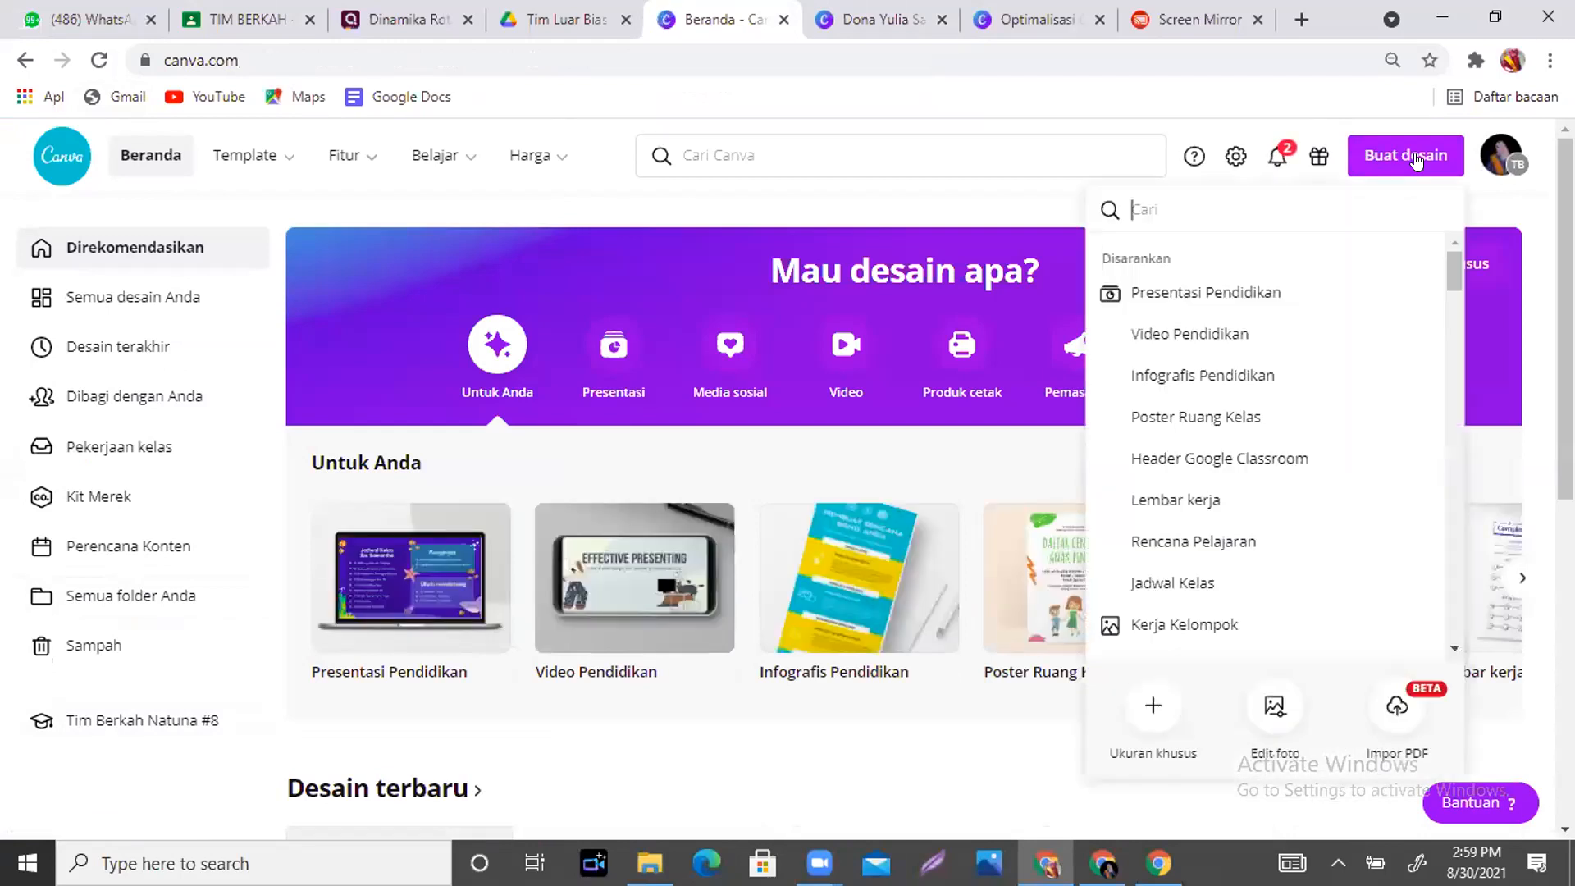
mouse_move(1445, 264)
mouse_down()
mouse_move(1446, 297)
mouse_move(1446, 248)
mouse_up()
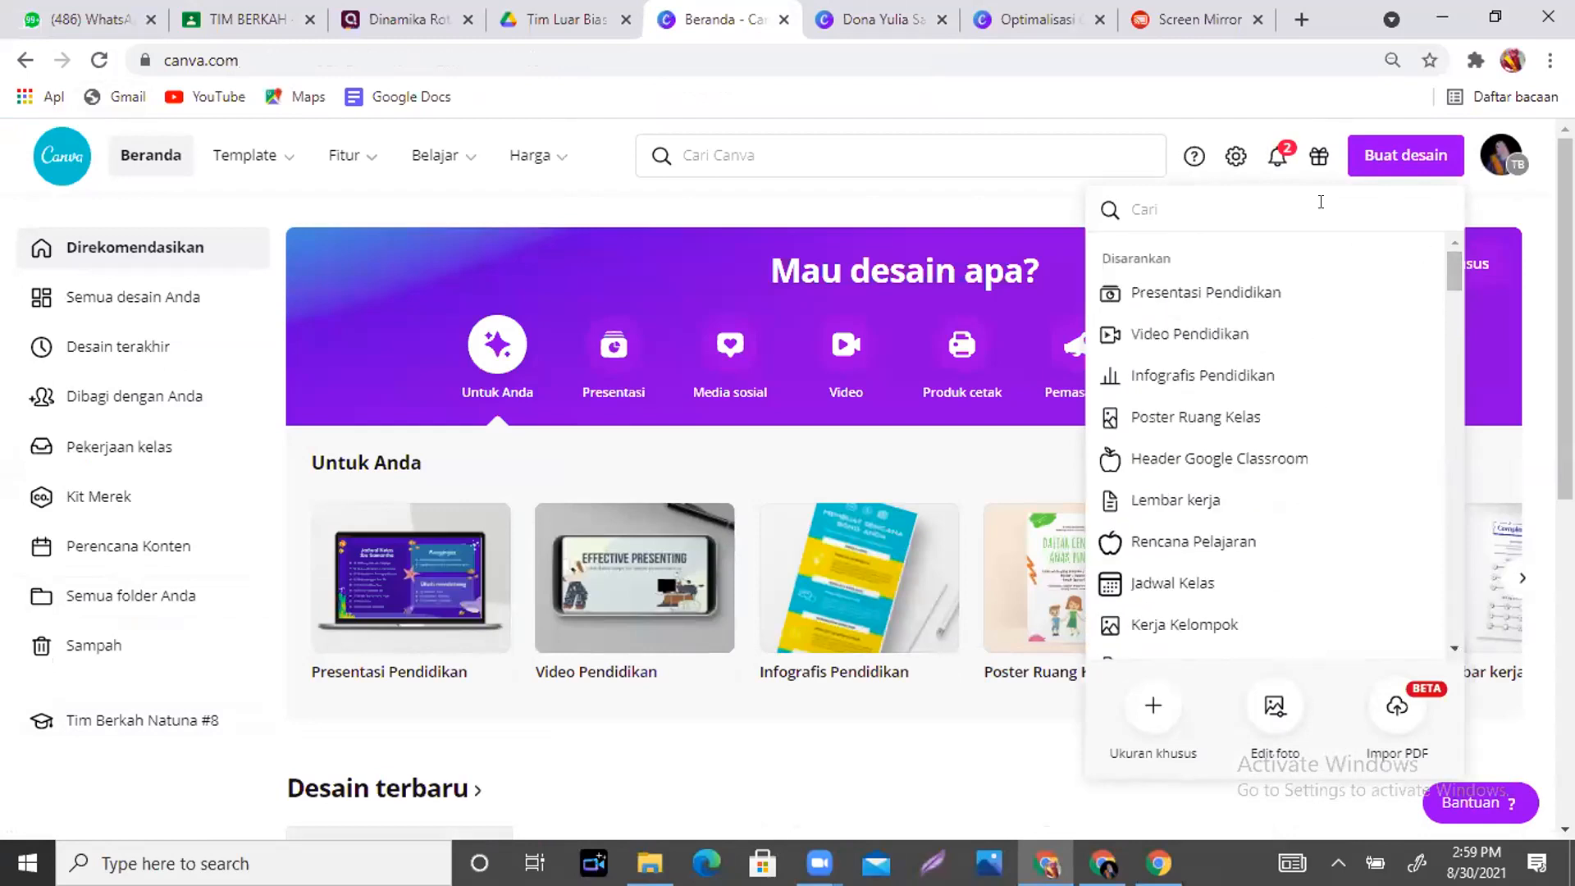
text(buku )
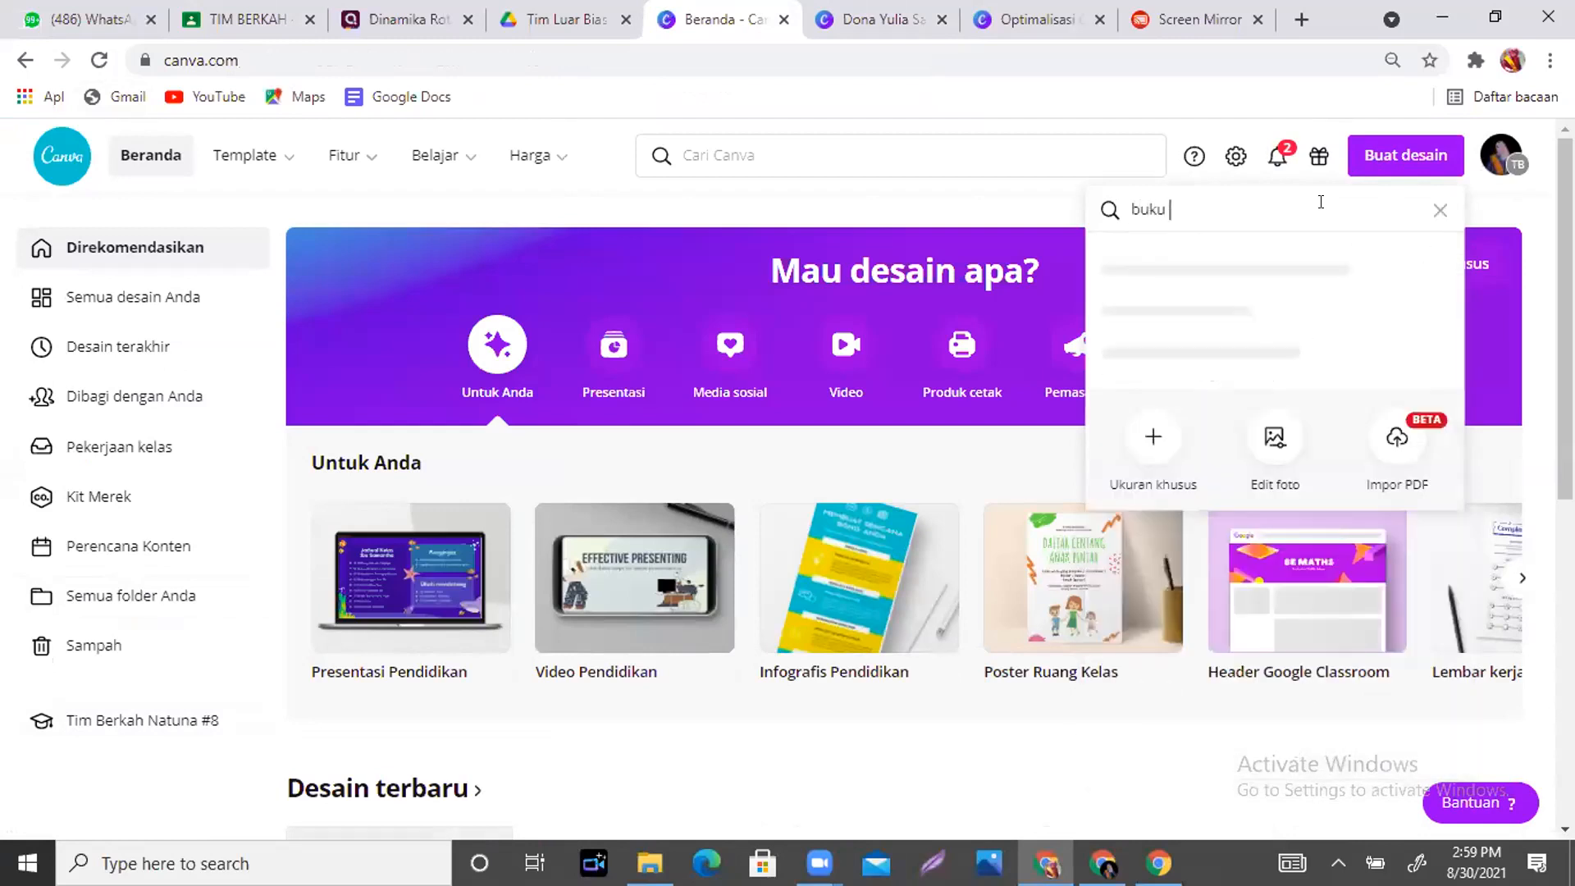
text(tahunan)
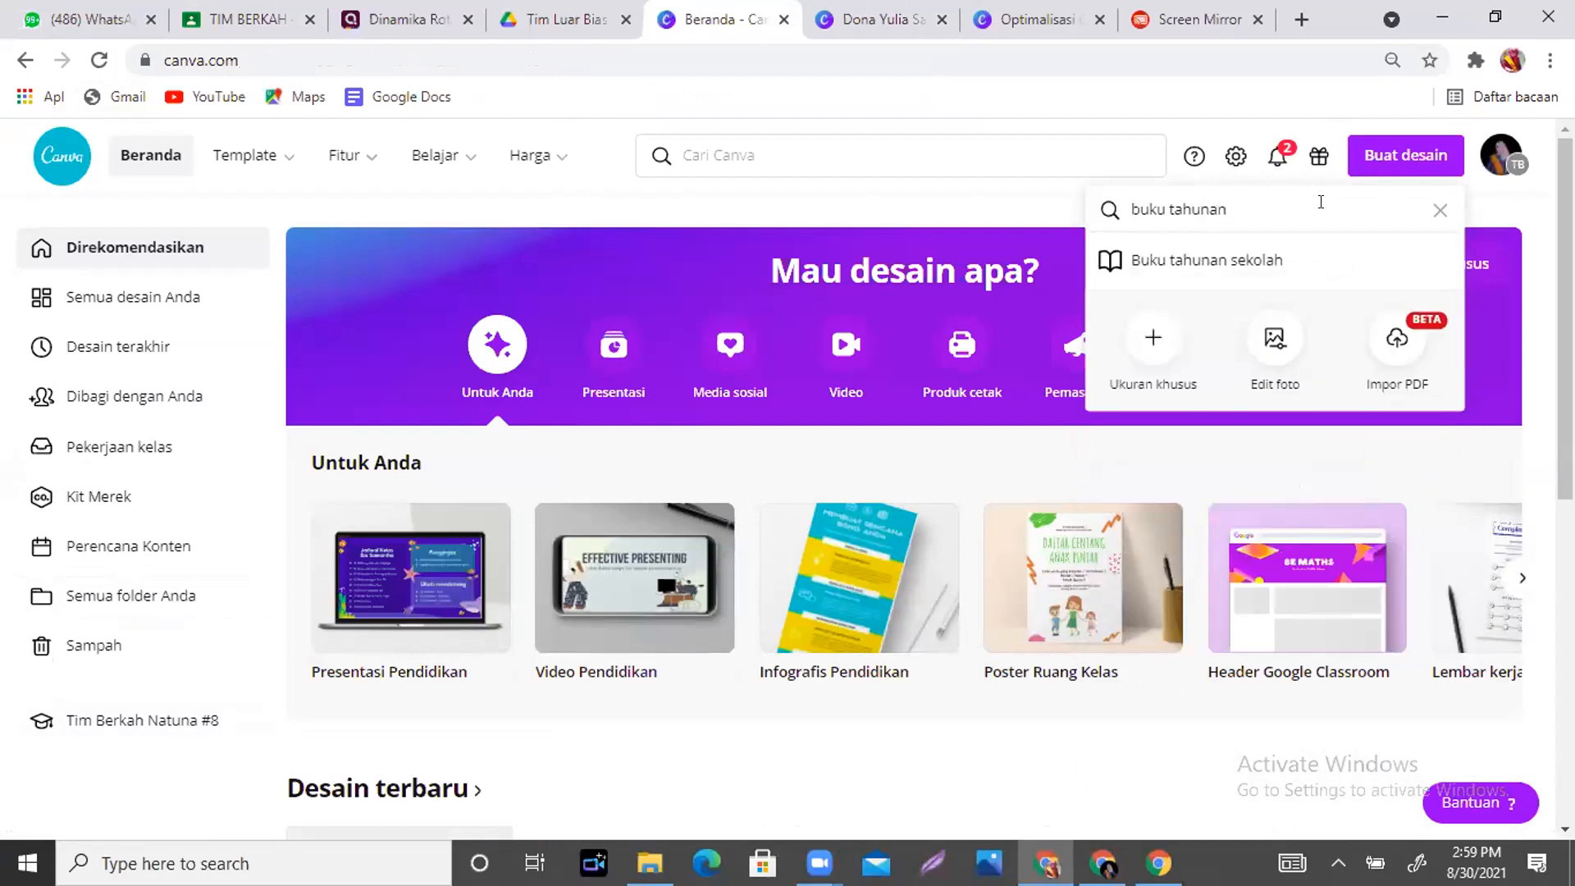
click(1225, 261)
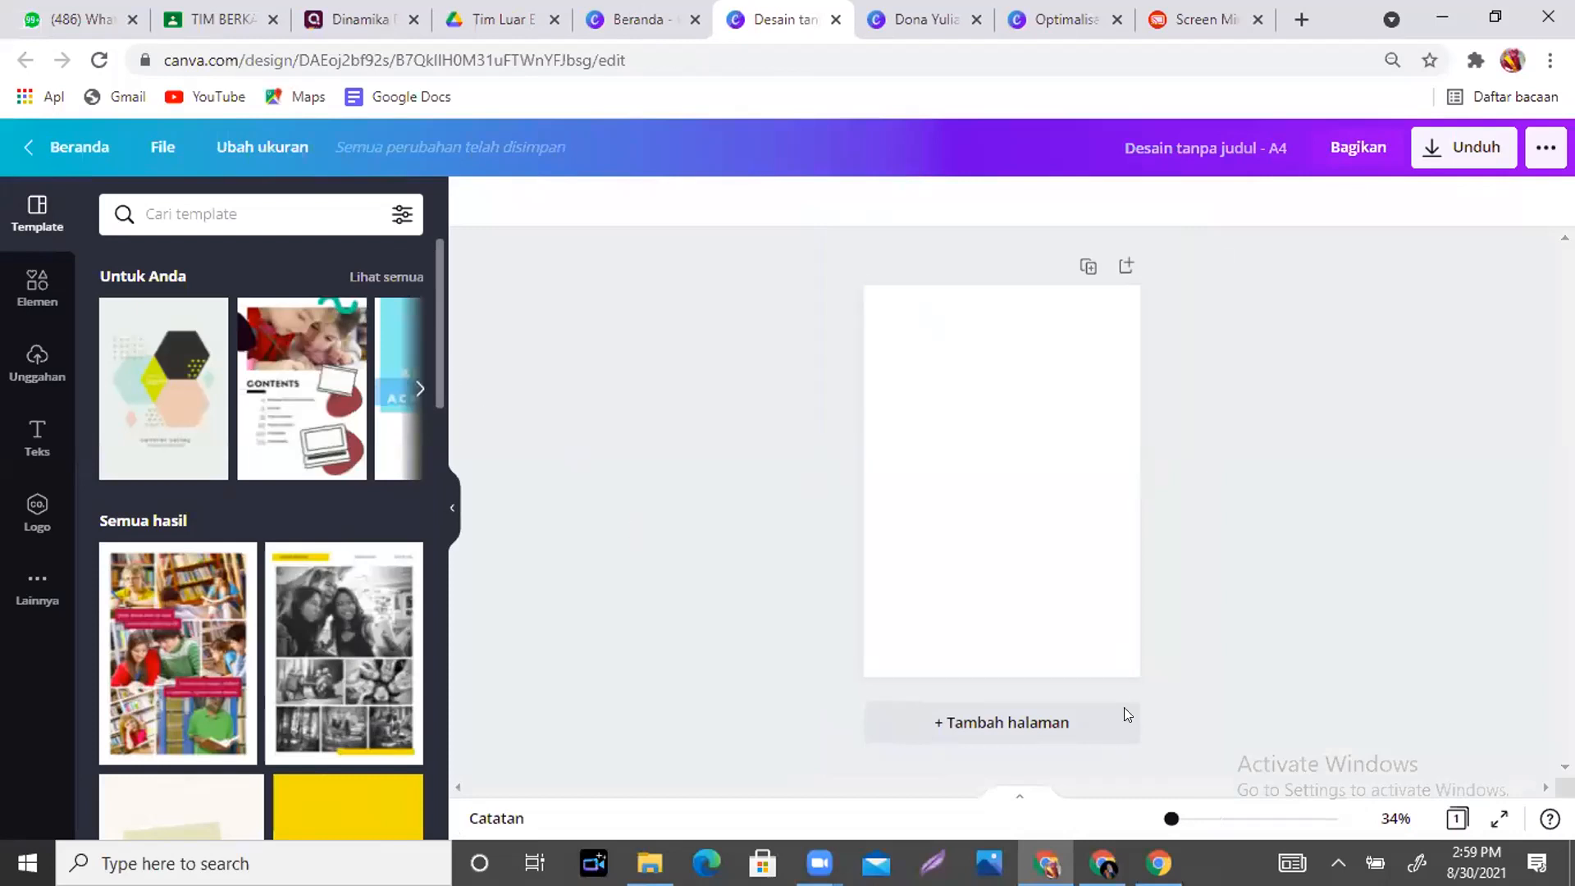
- Apply all 9 pages of the yellow 2017 Yellow and Blue Speckle Yearbook template
drag(1171, 819, 1175, 819)
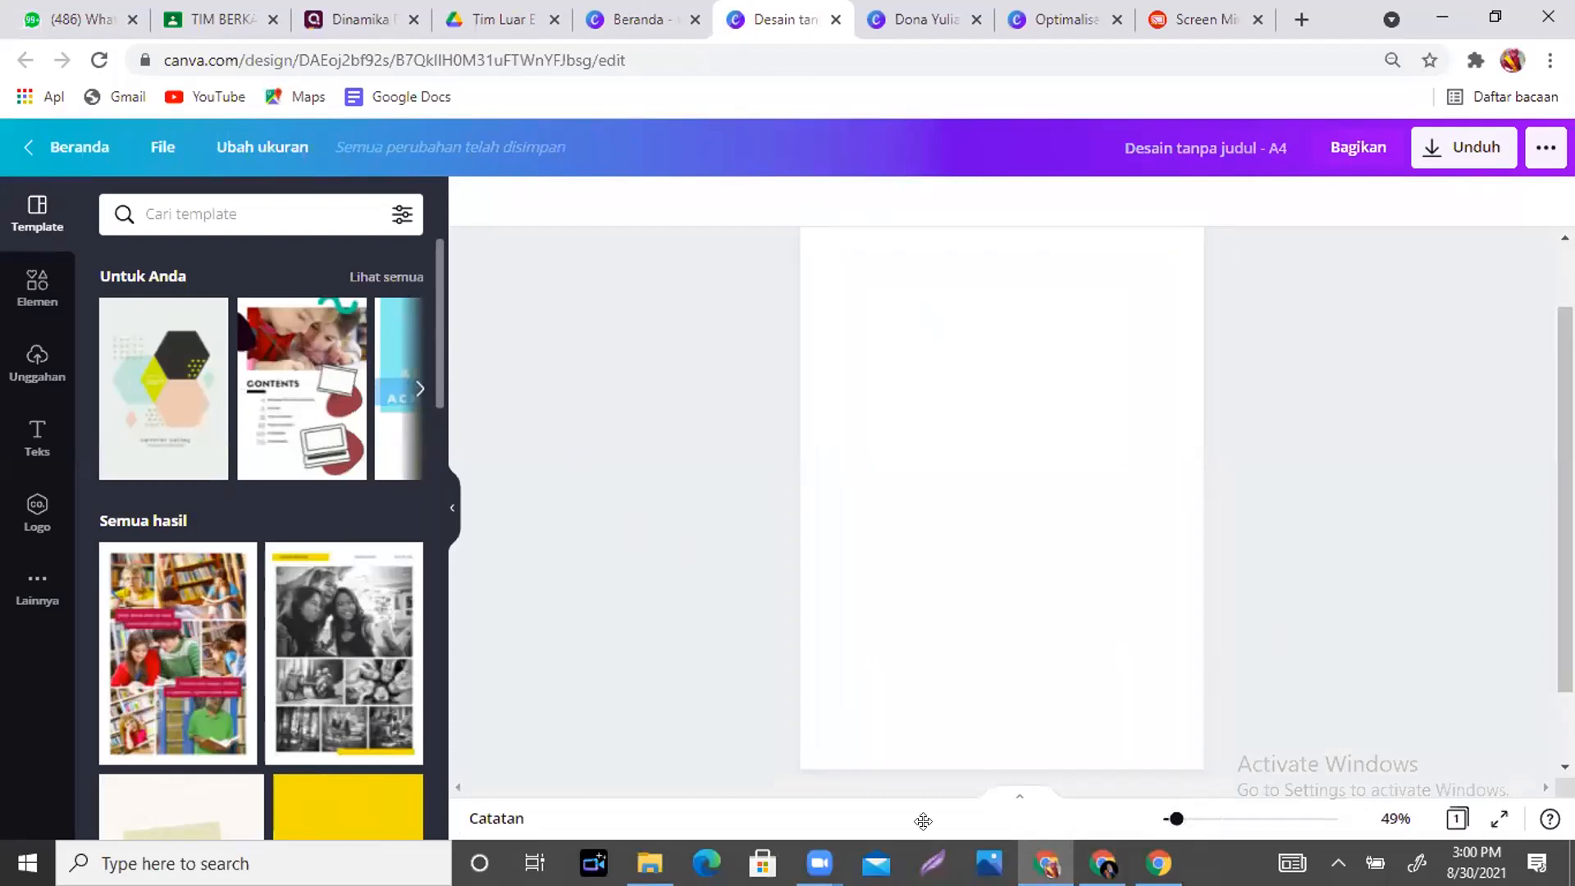
drag(433, 306, 434, 371)
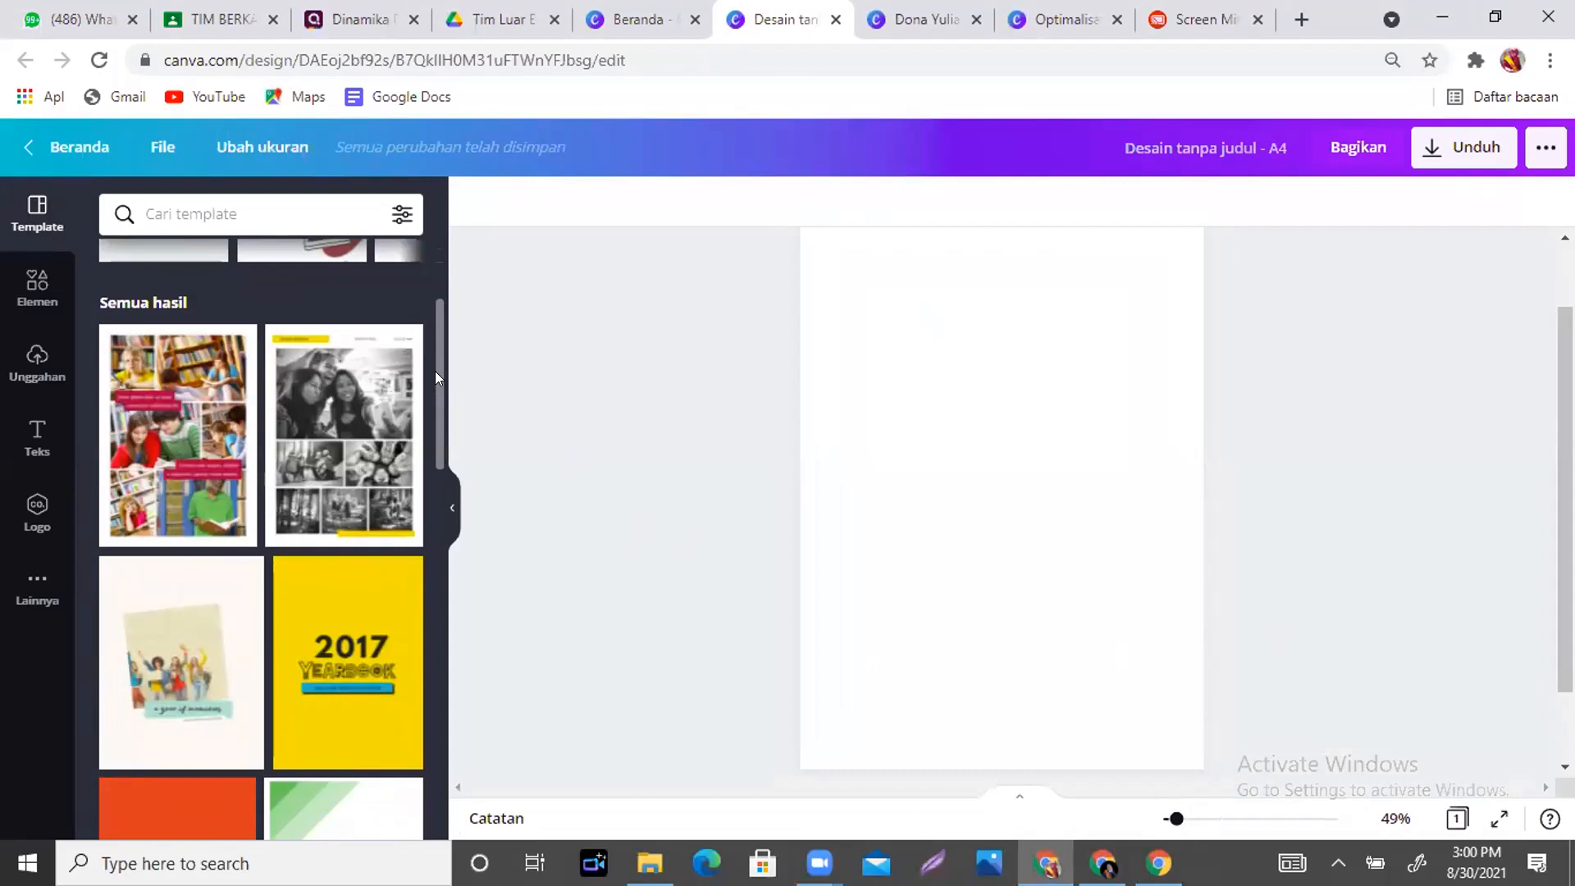
drag(435, 370, 435, 432)
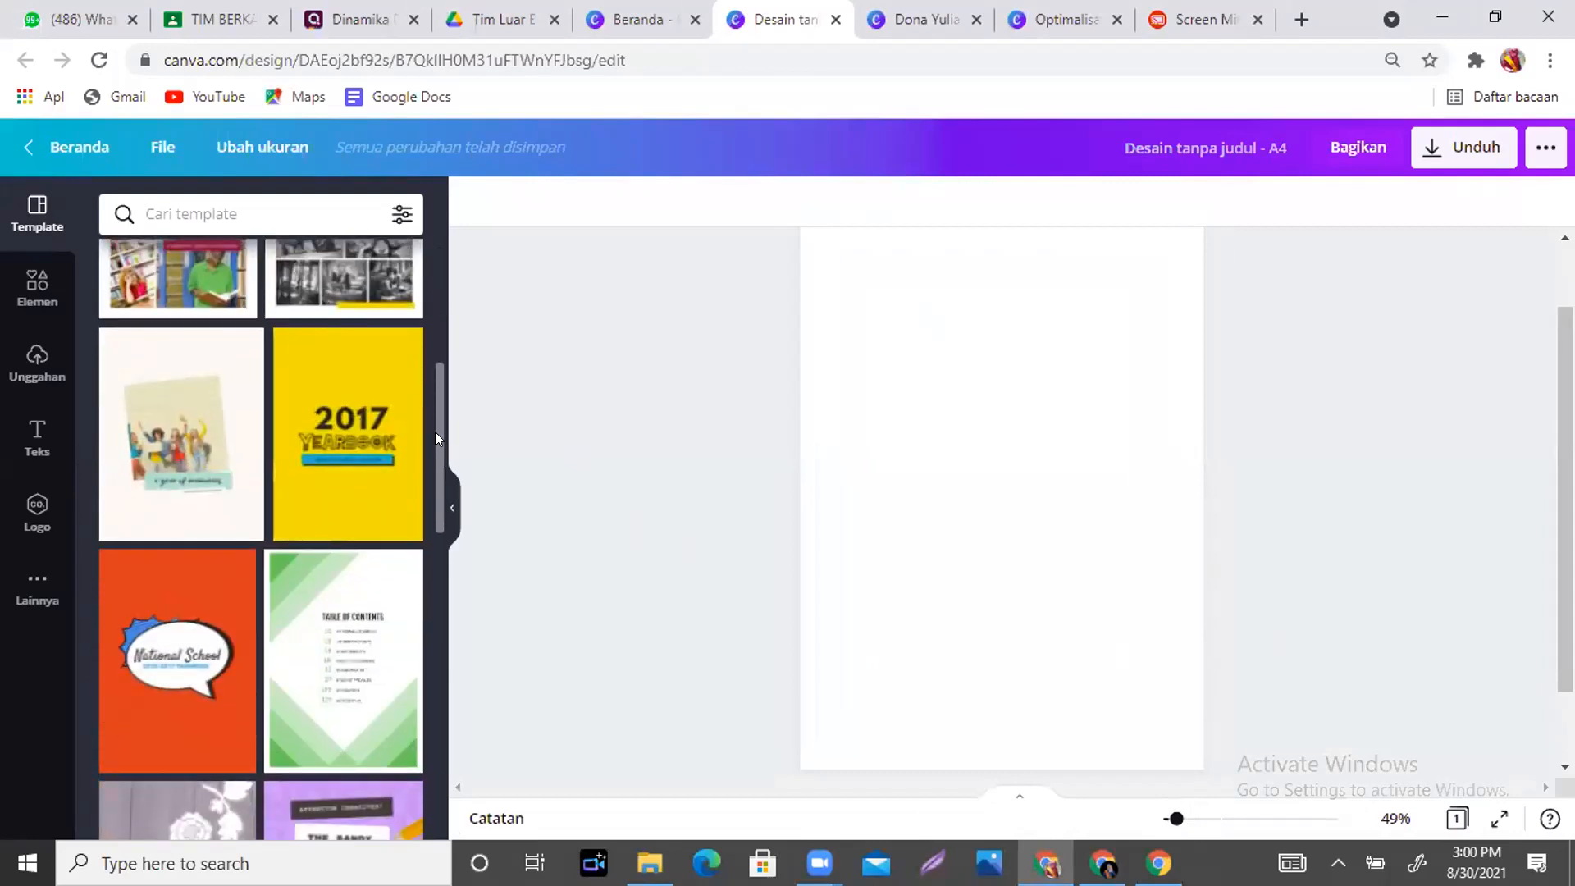
mouse_move(326, 417)
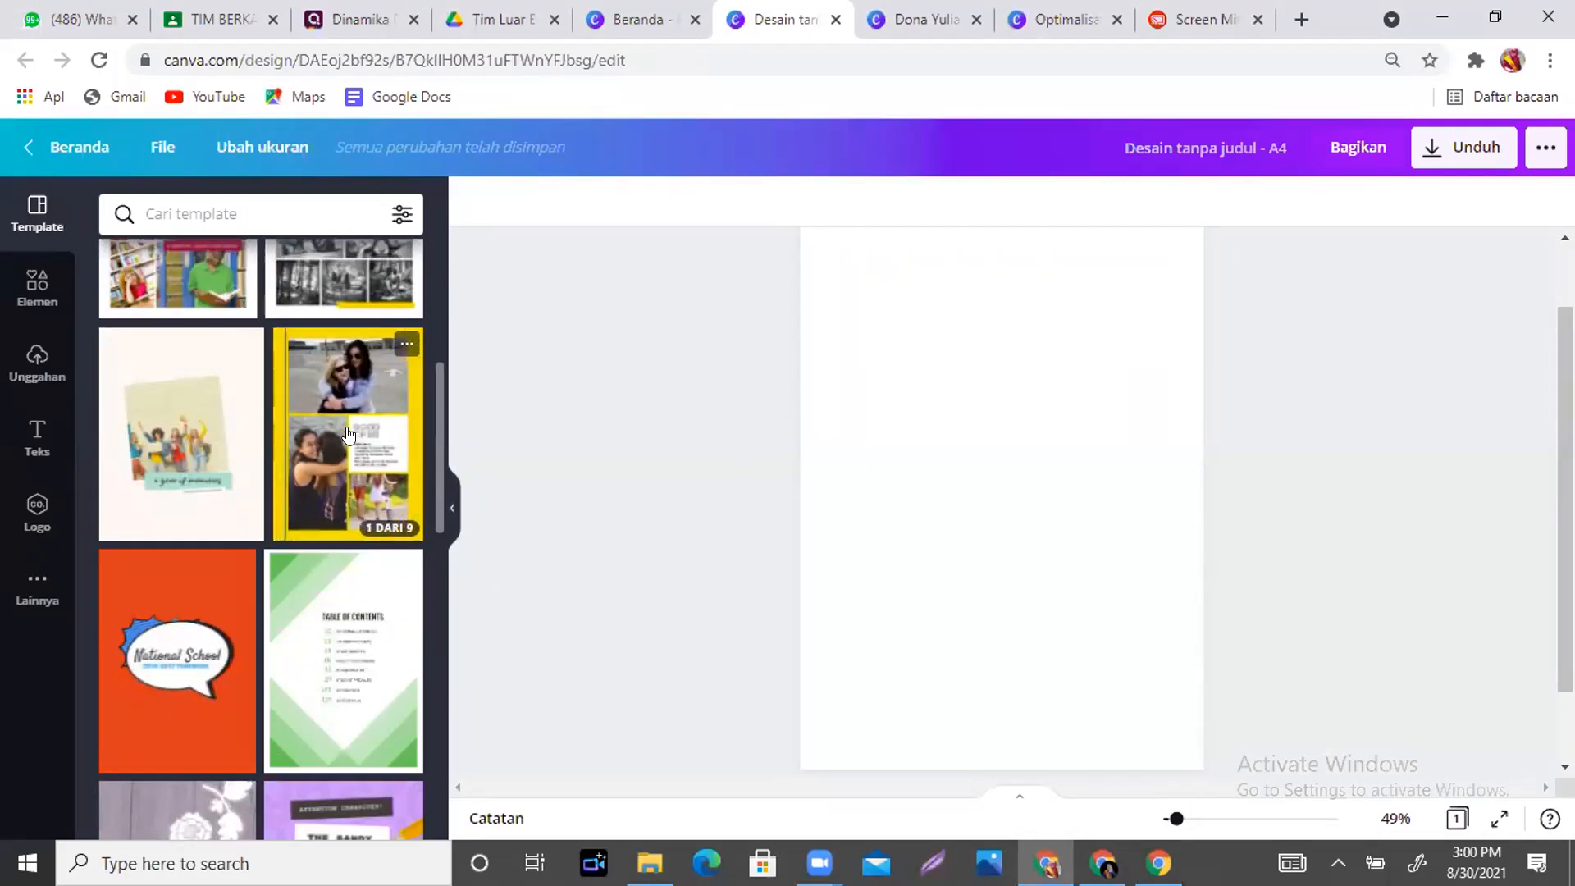
click(348, 435)
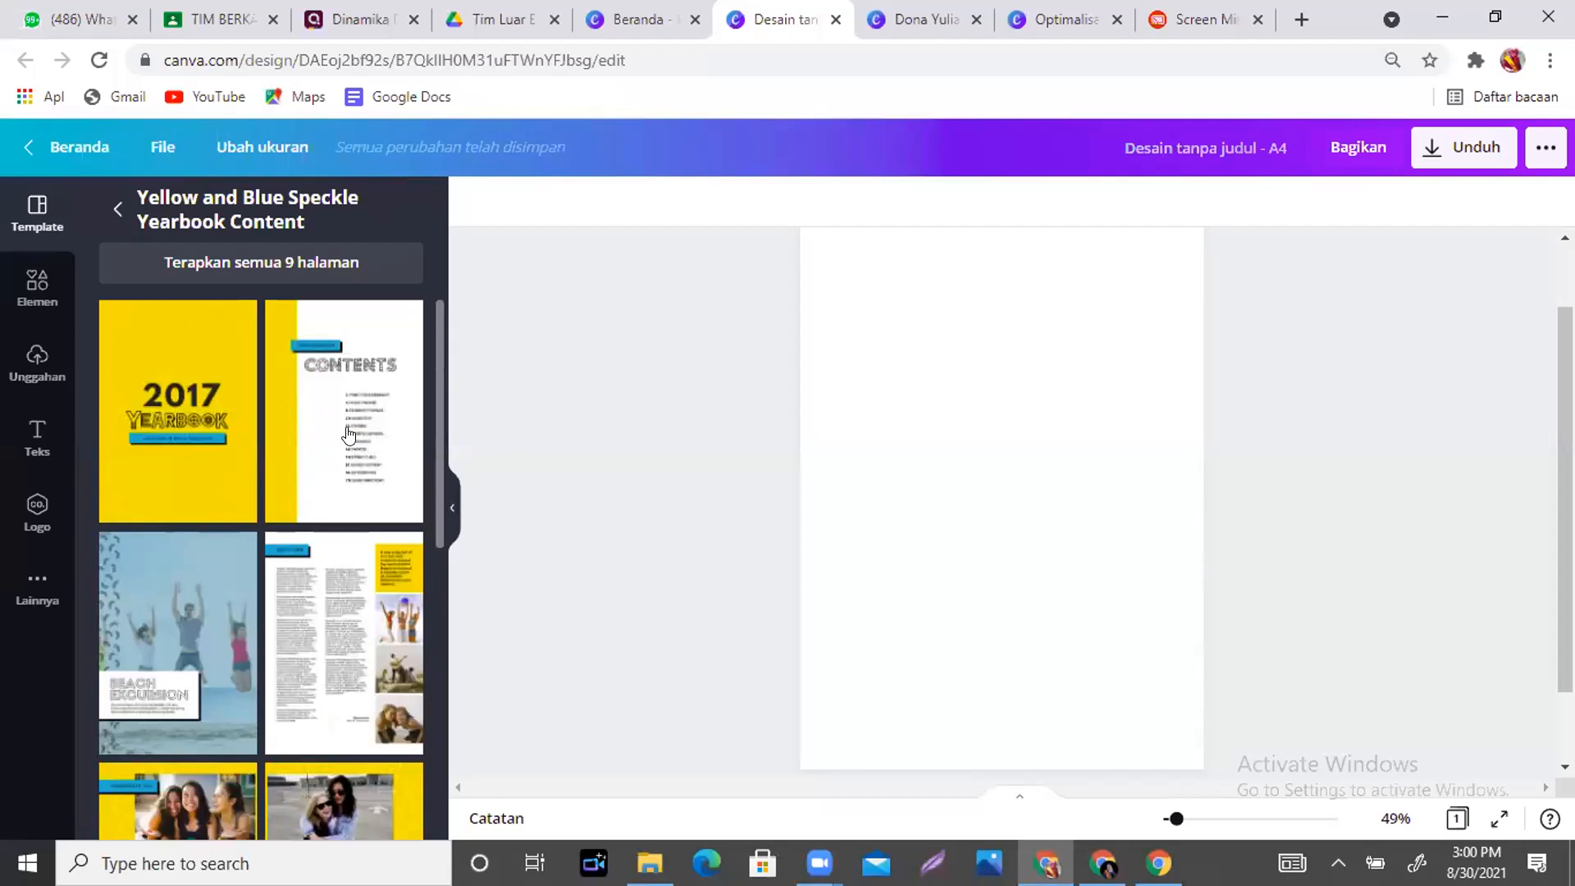
click(229, 264)
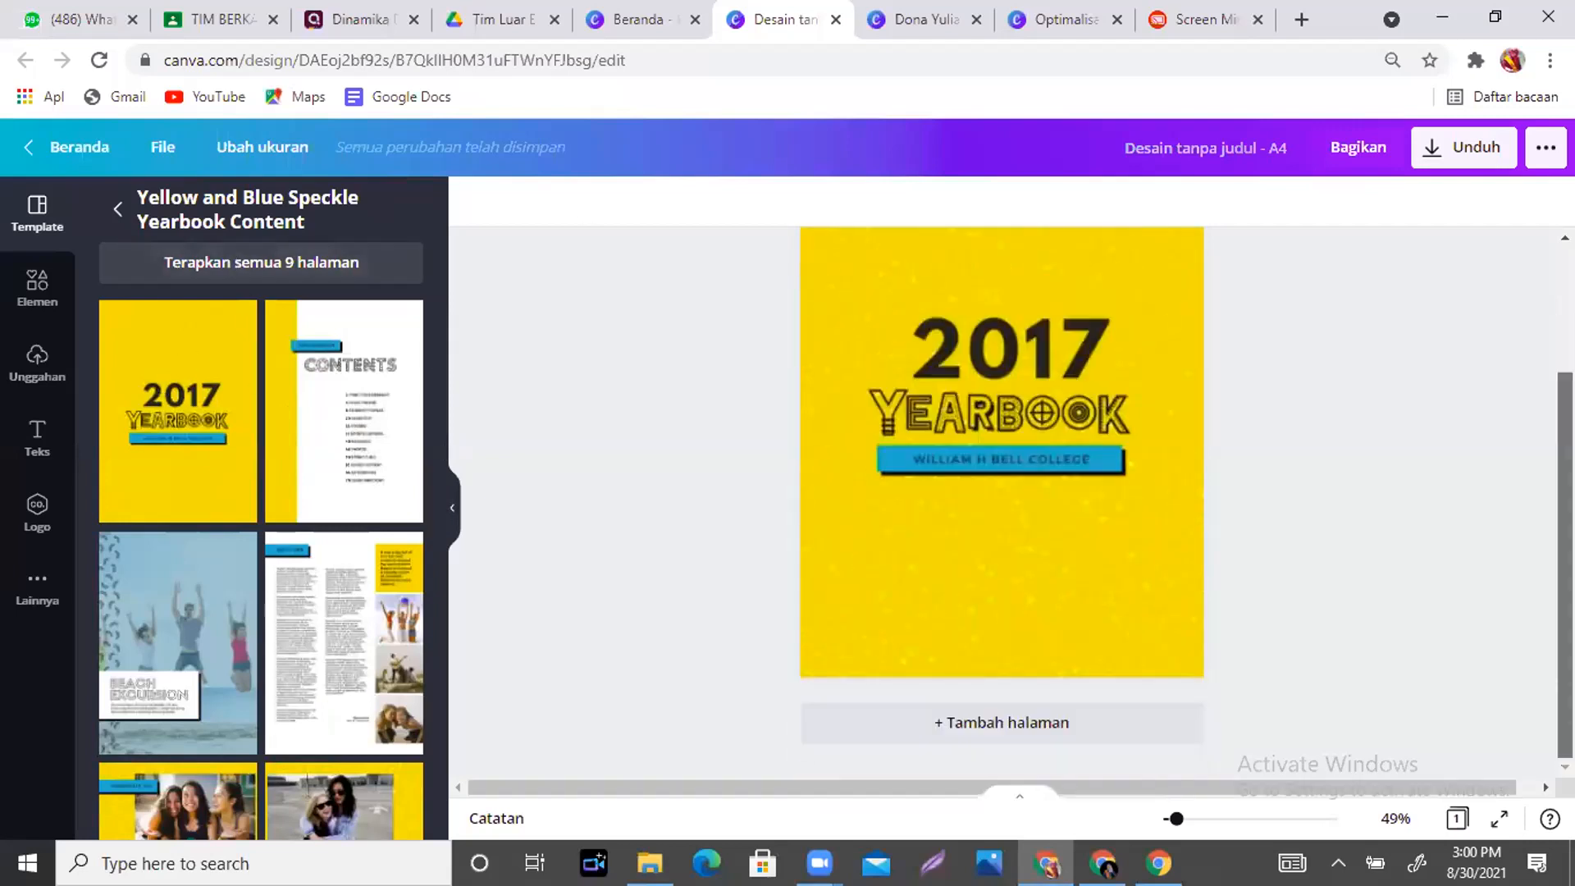
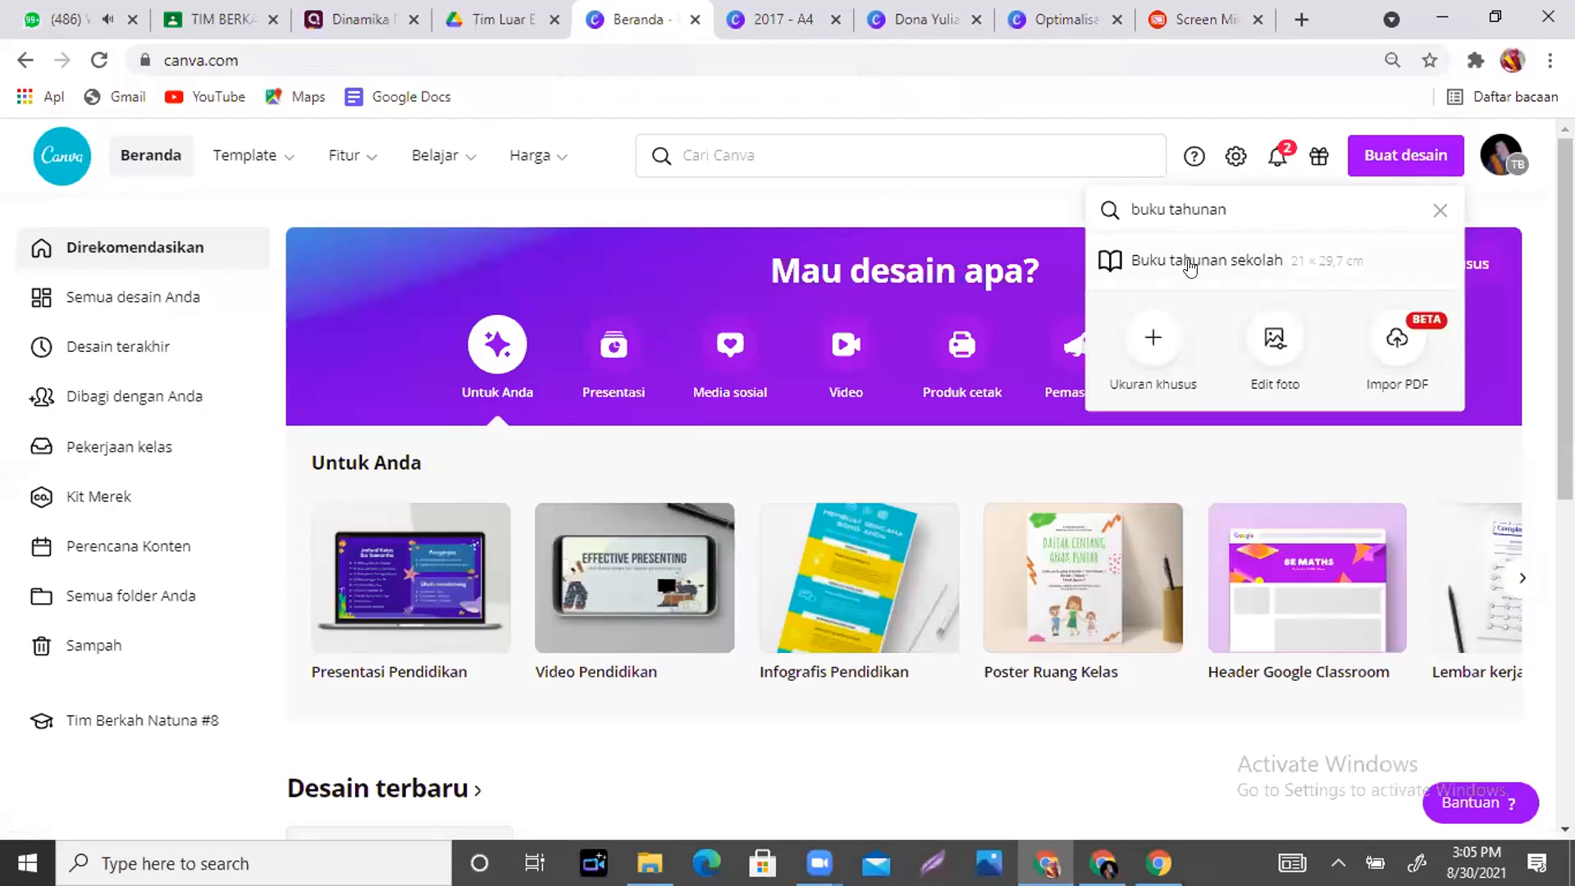
- Start a blank Buku tahunan sekolah design, then go back to the 2017 yearbook and scroll its pages
click(1218, 262)
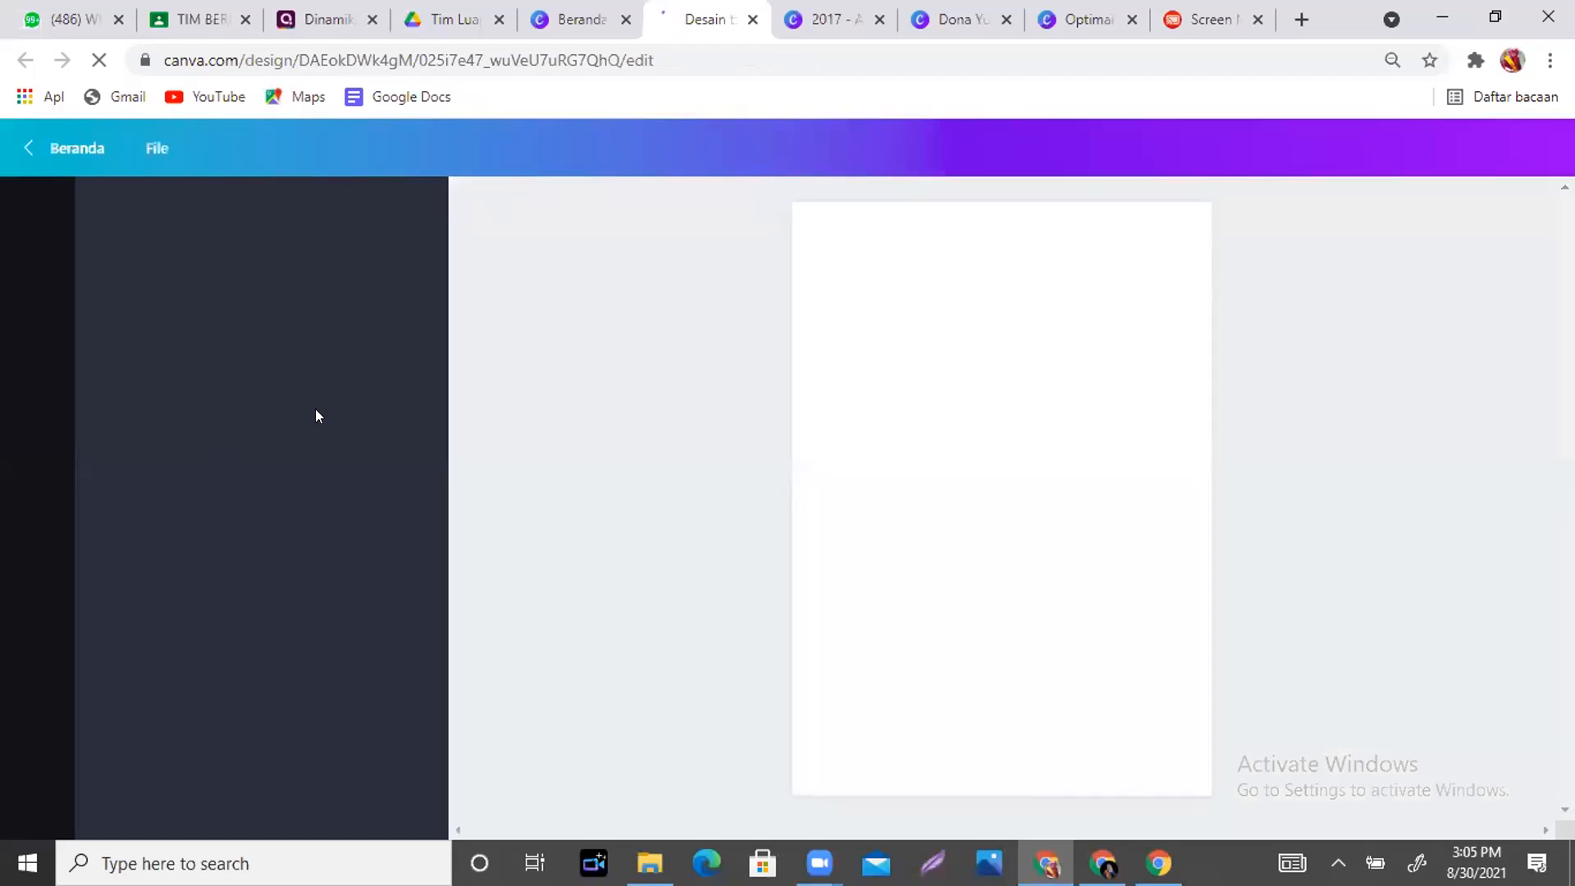
click(828, 19)
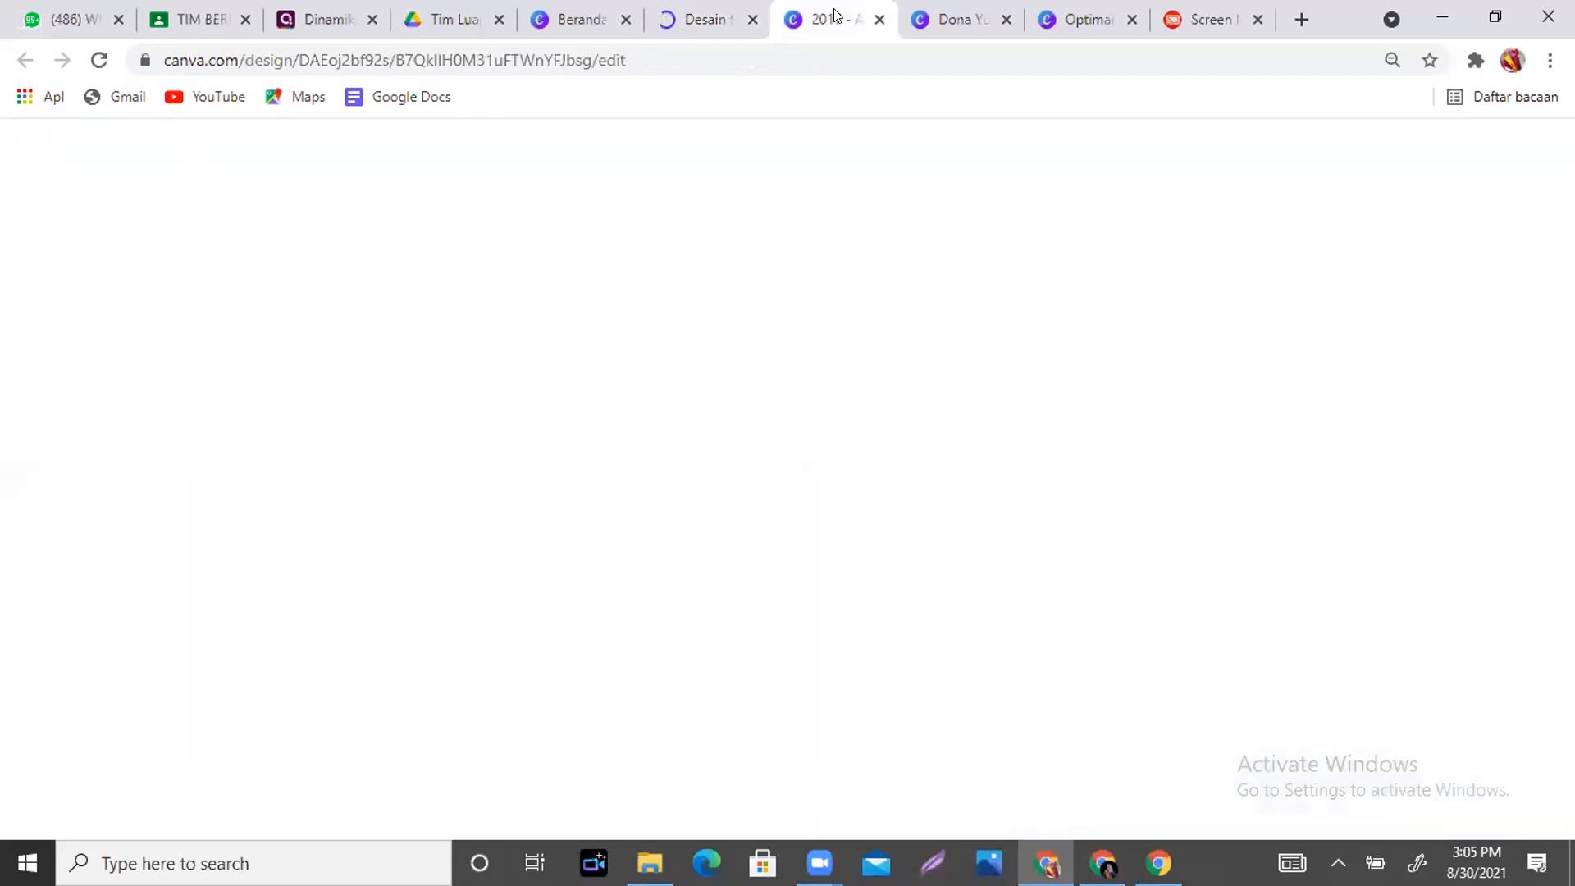
drag(1564, 558, 1564, 328)
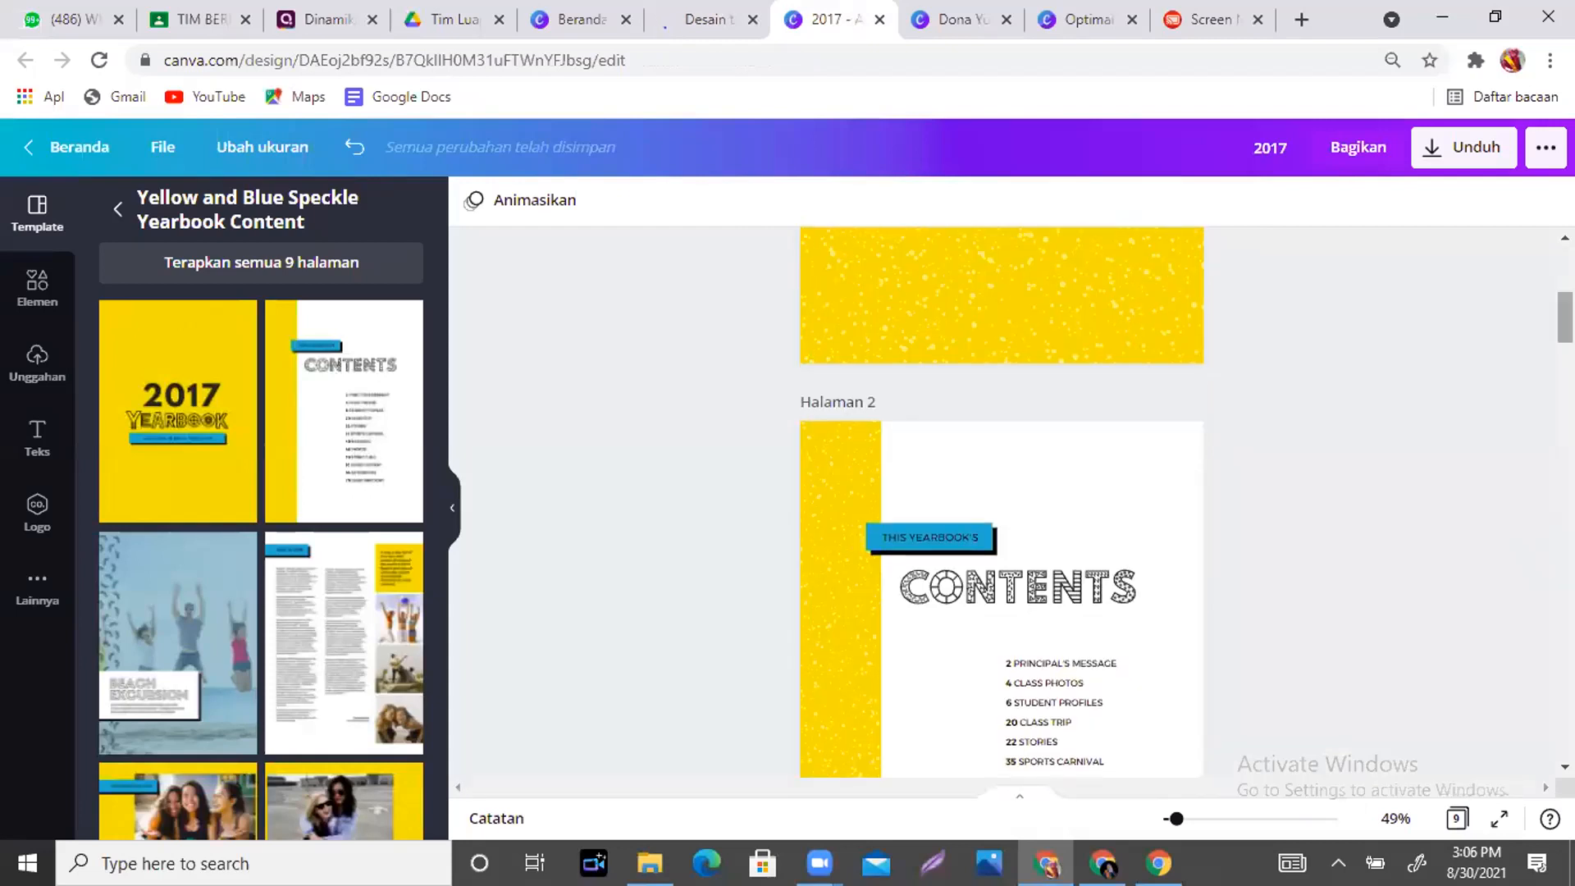
- Scroll down to page 4 and bring up the Lainnya collection of extra content and apps
drag(1564, 324, 1564, 454)
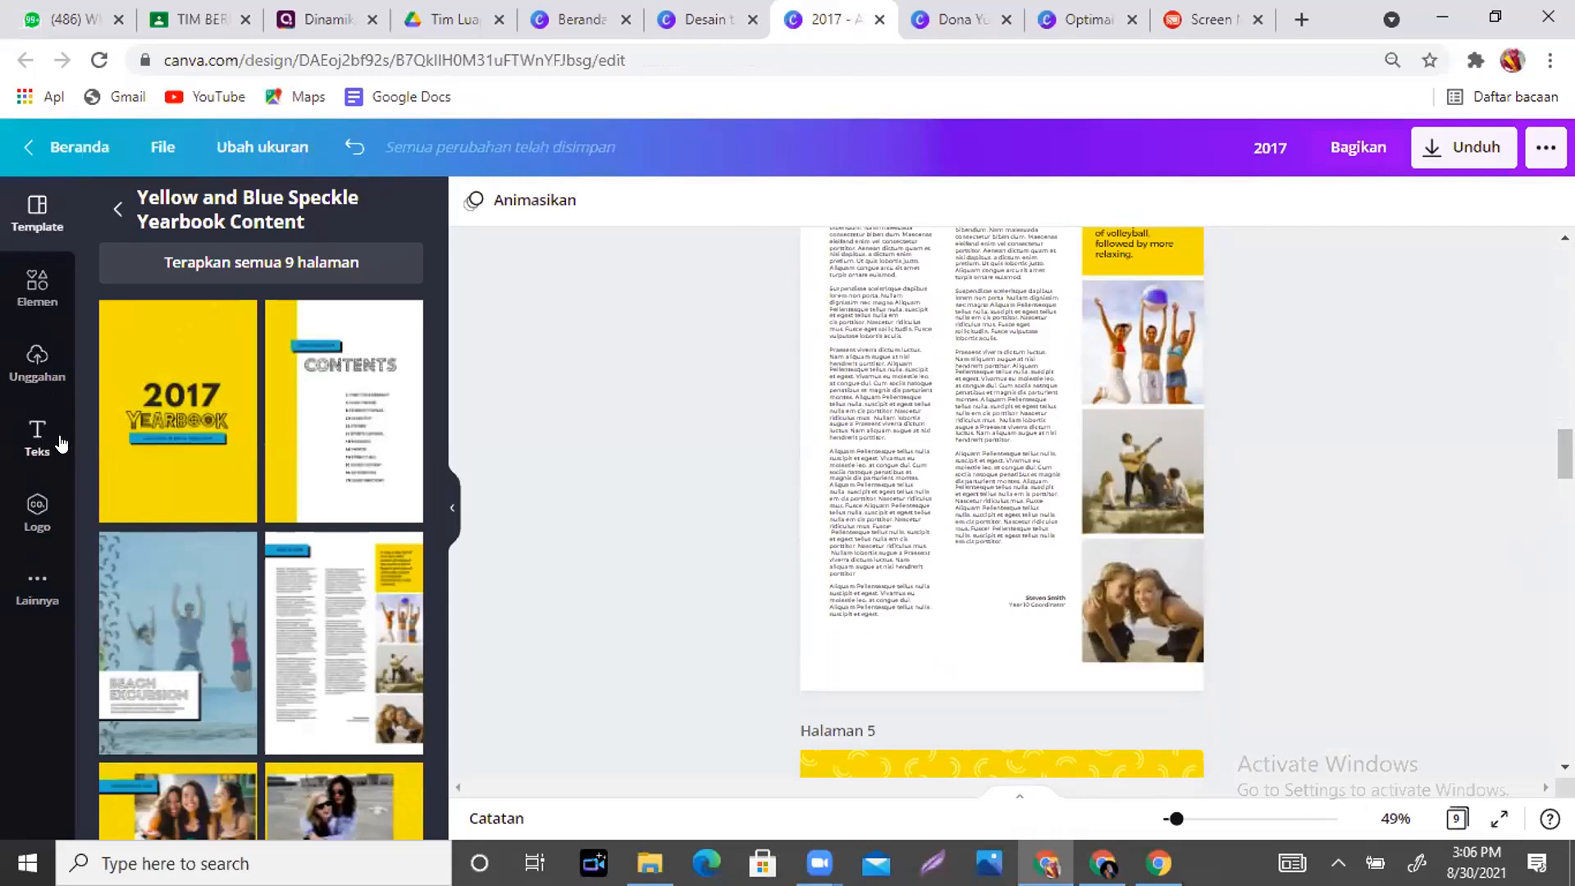
click(33, 583)
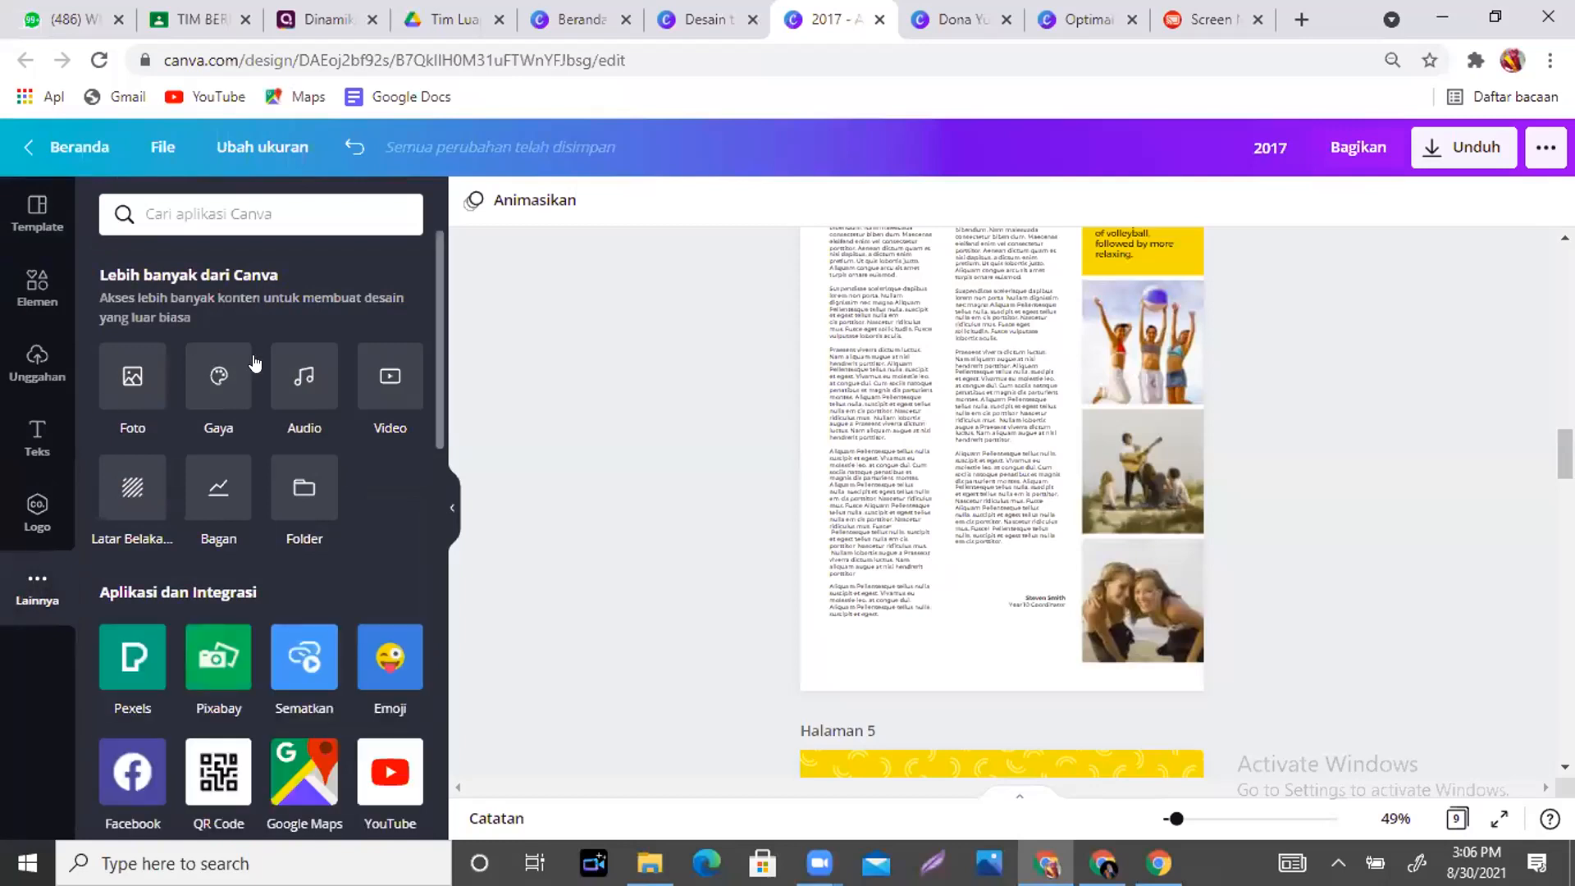
- Add the Vokal track 'I'm Giving In To You' from the Audio library as background music
click(292, 378)
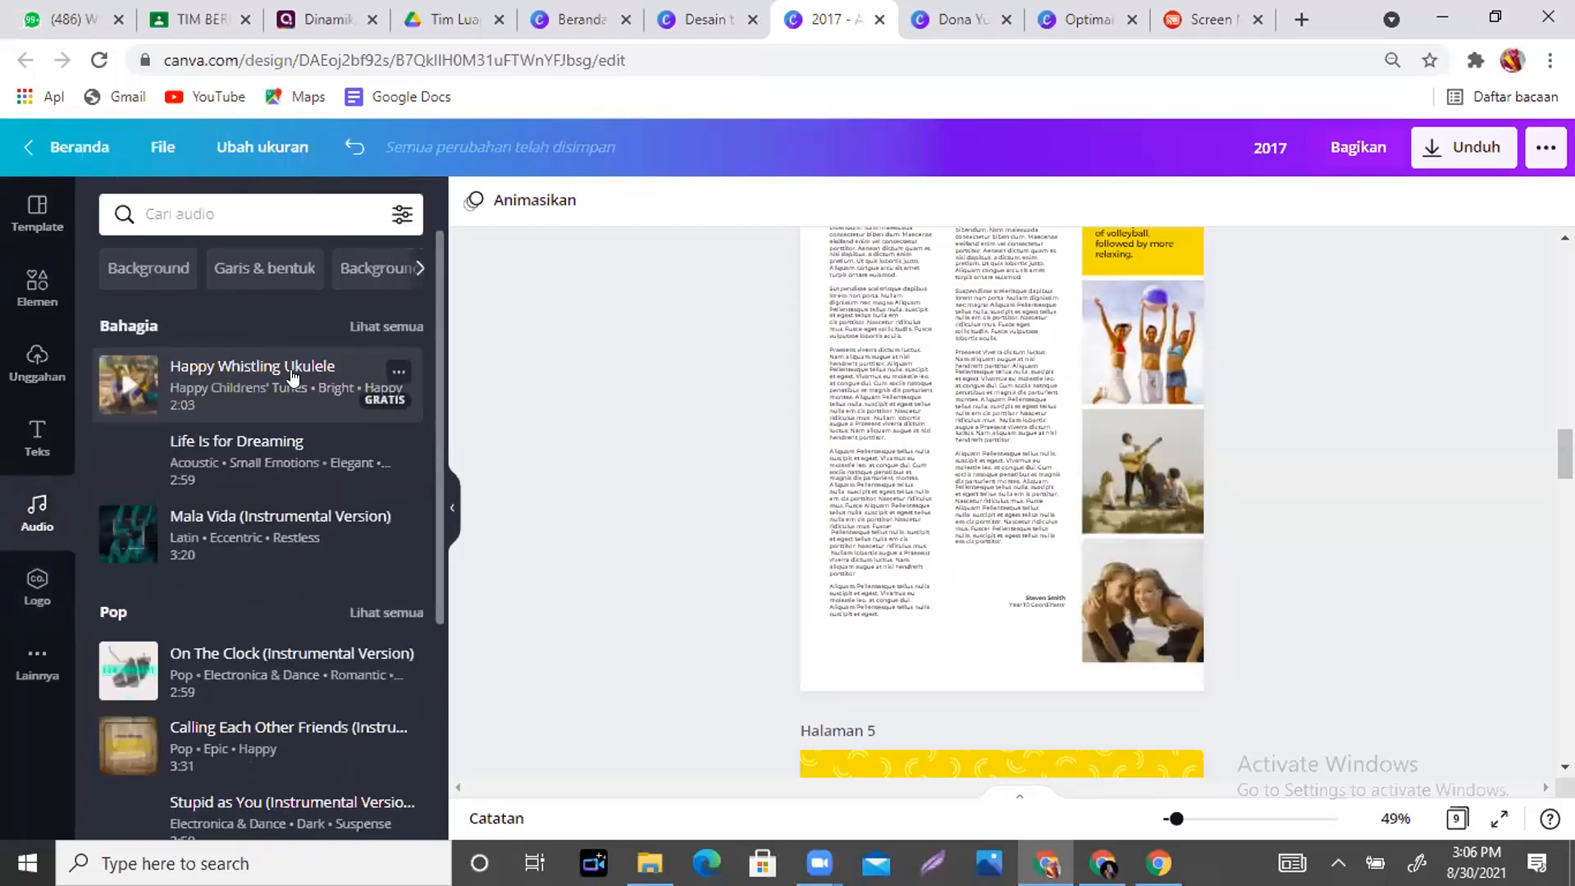
scroll(431, 378, down, 5)
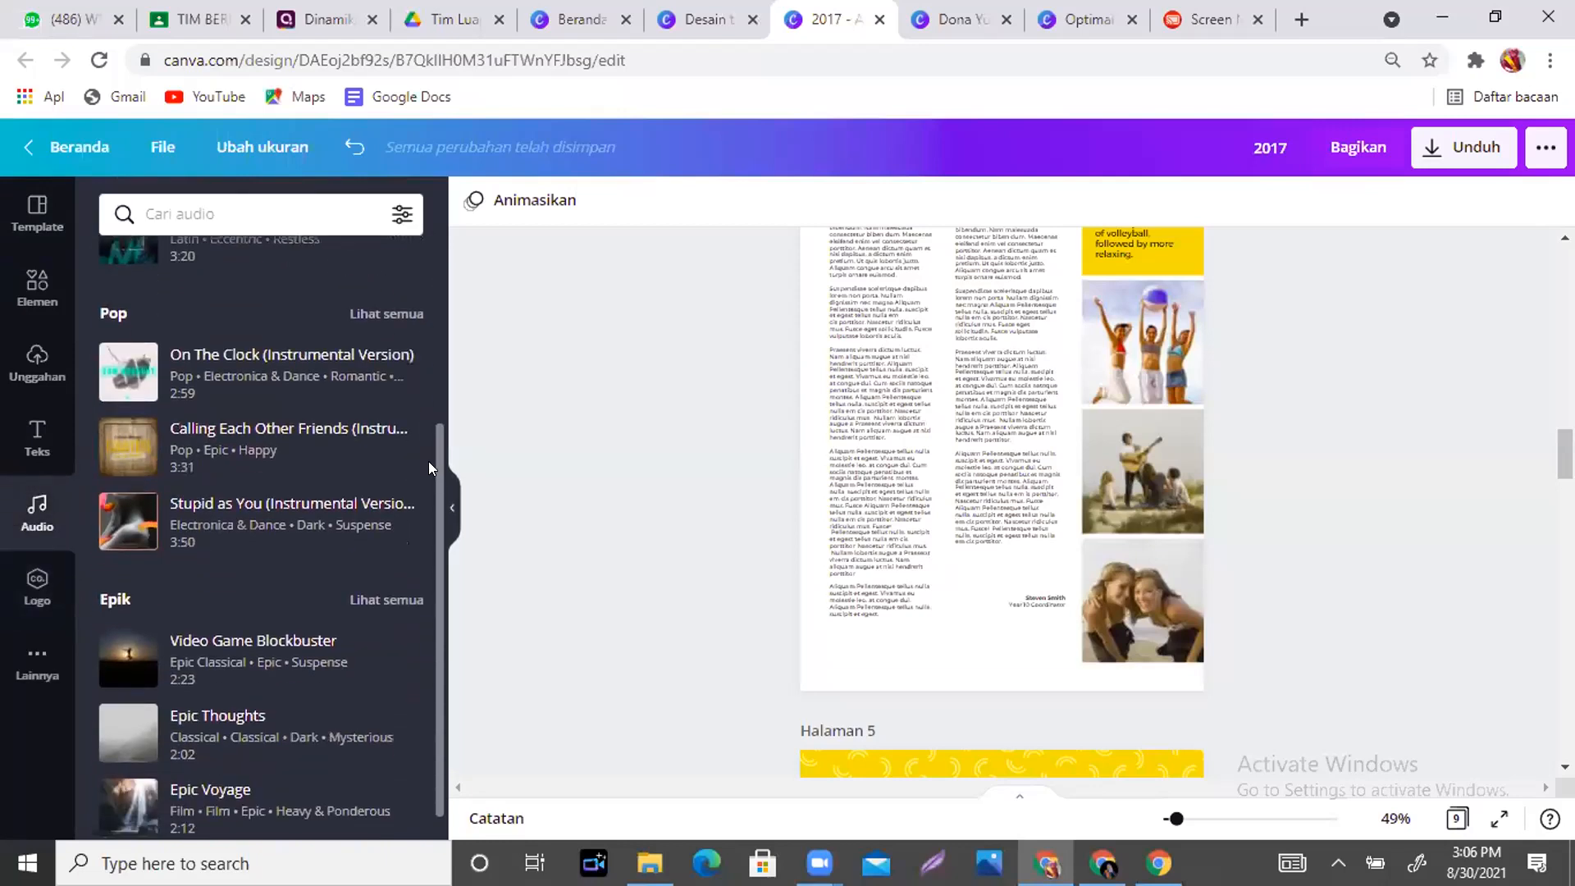
scroll(429, 694, down, 8)
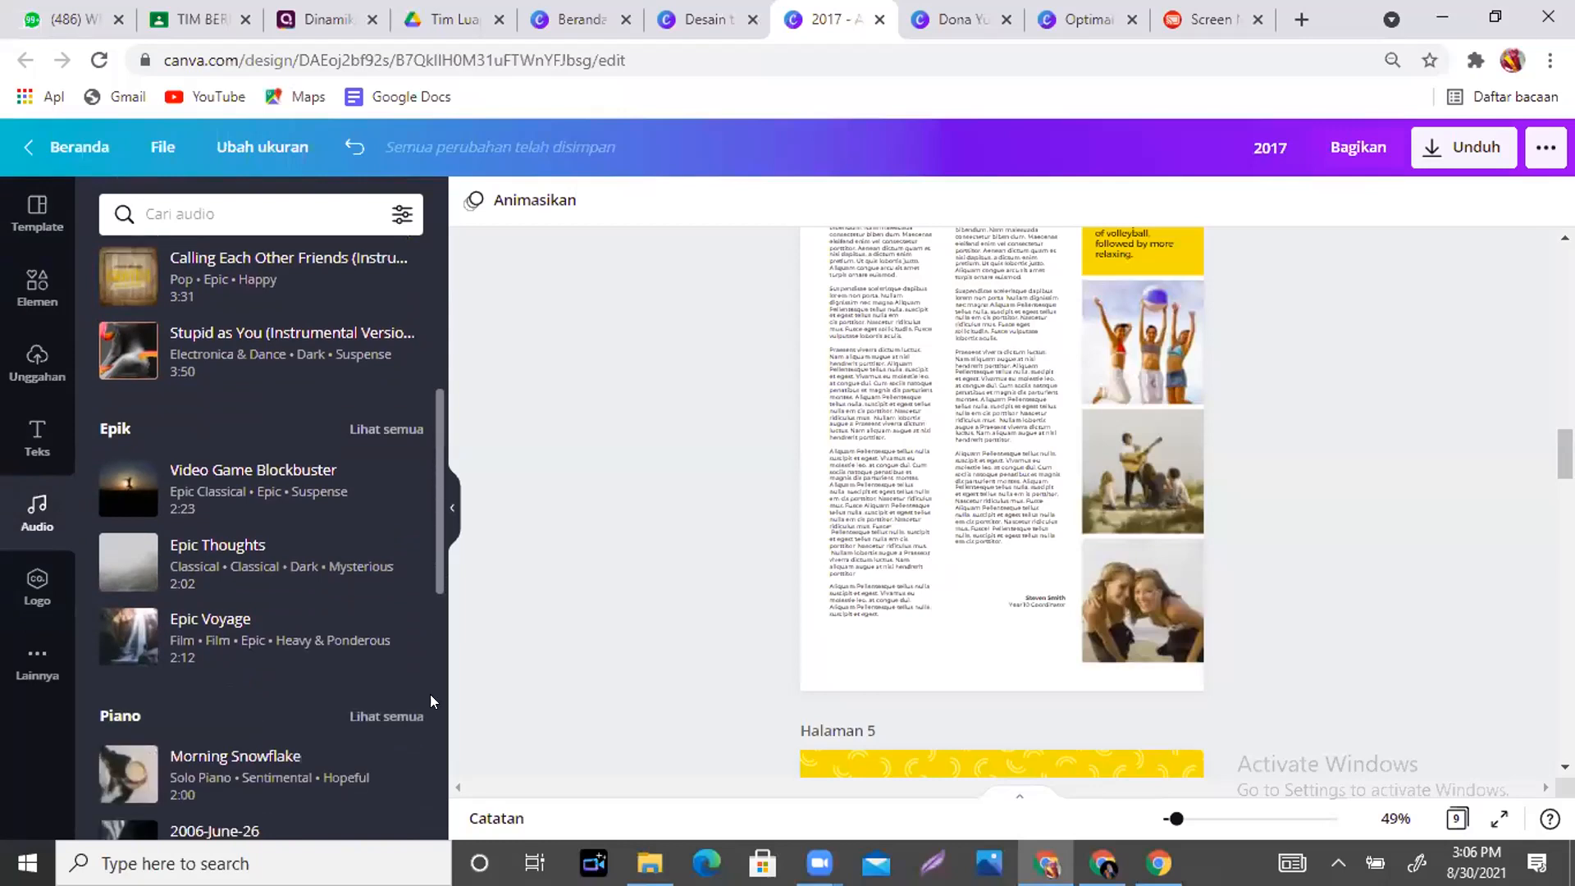
drag(433, 546, 433, 615)
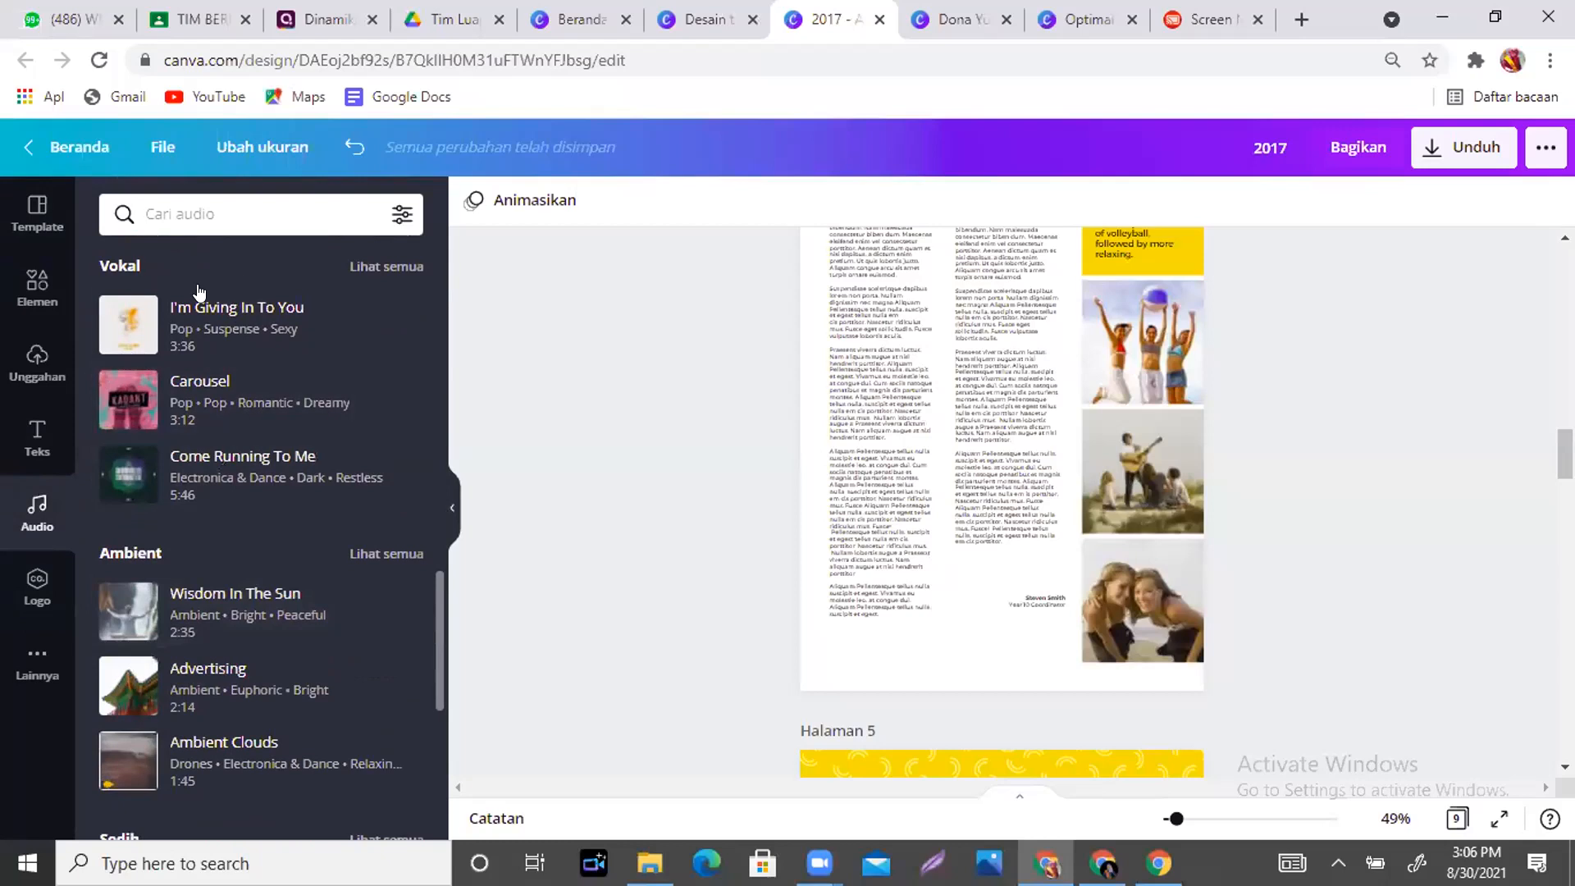
click(247, 315)
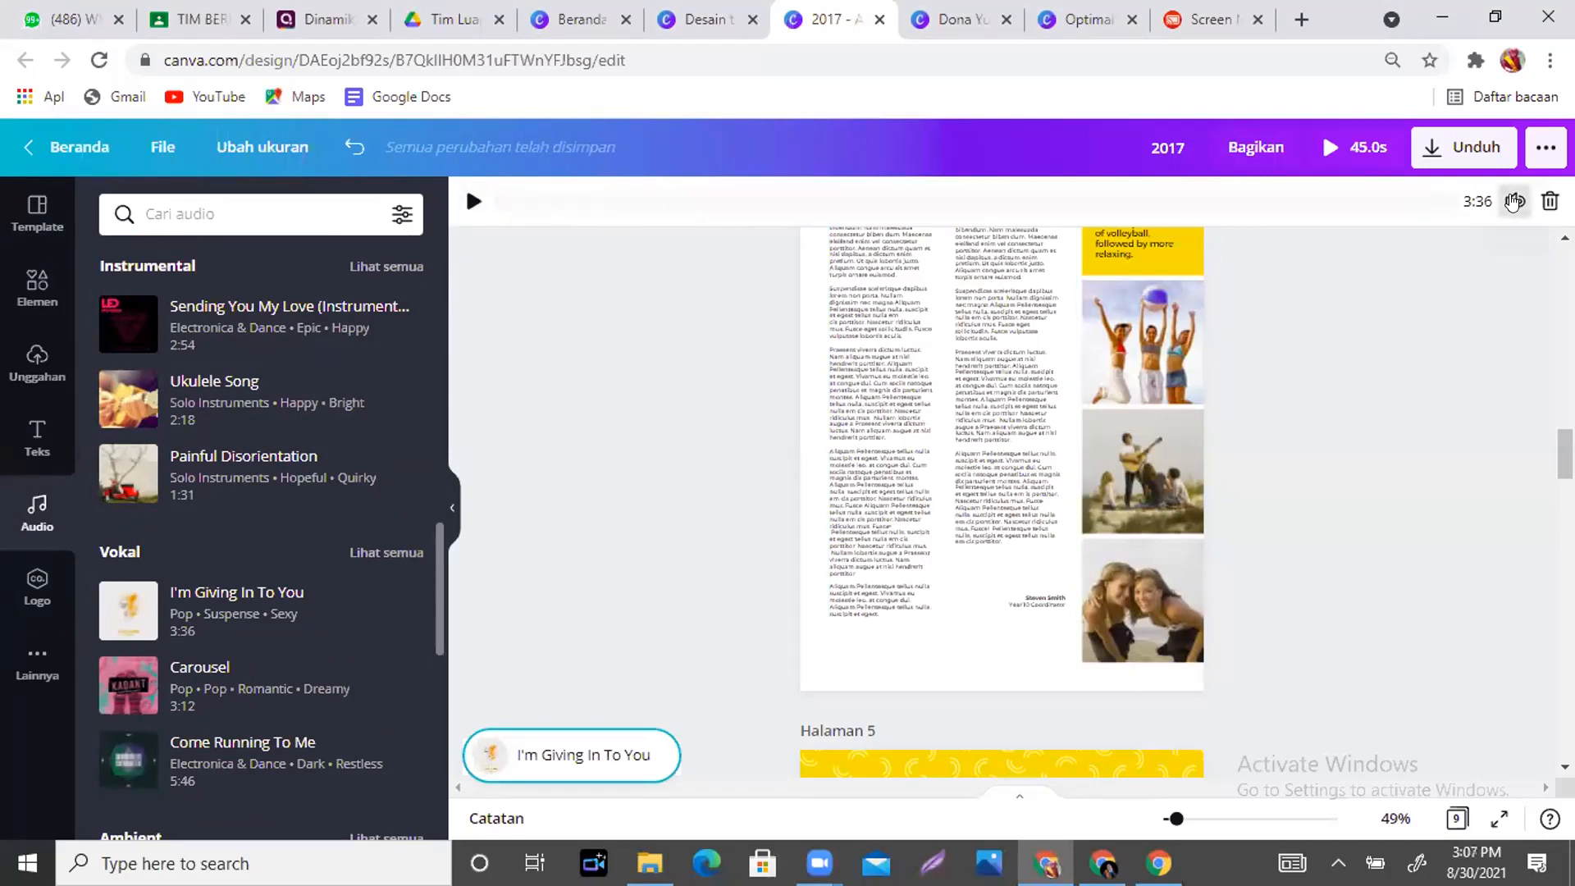
- Preview the track at volume 100 after toggling mute, pause it, and return to page 1
click(1513, 201)
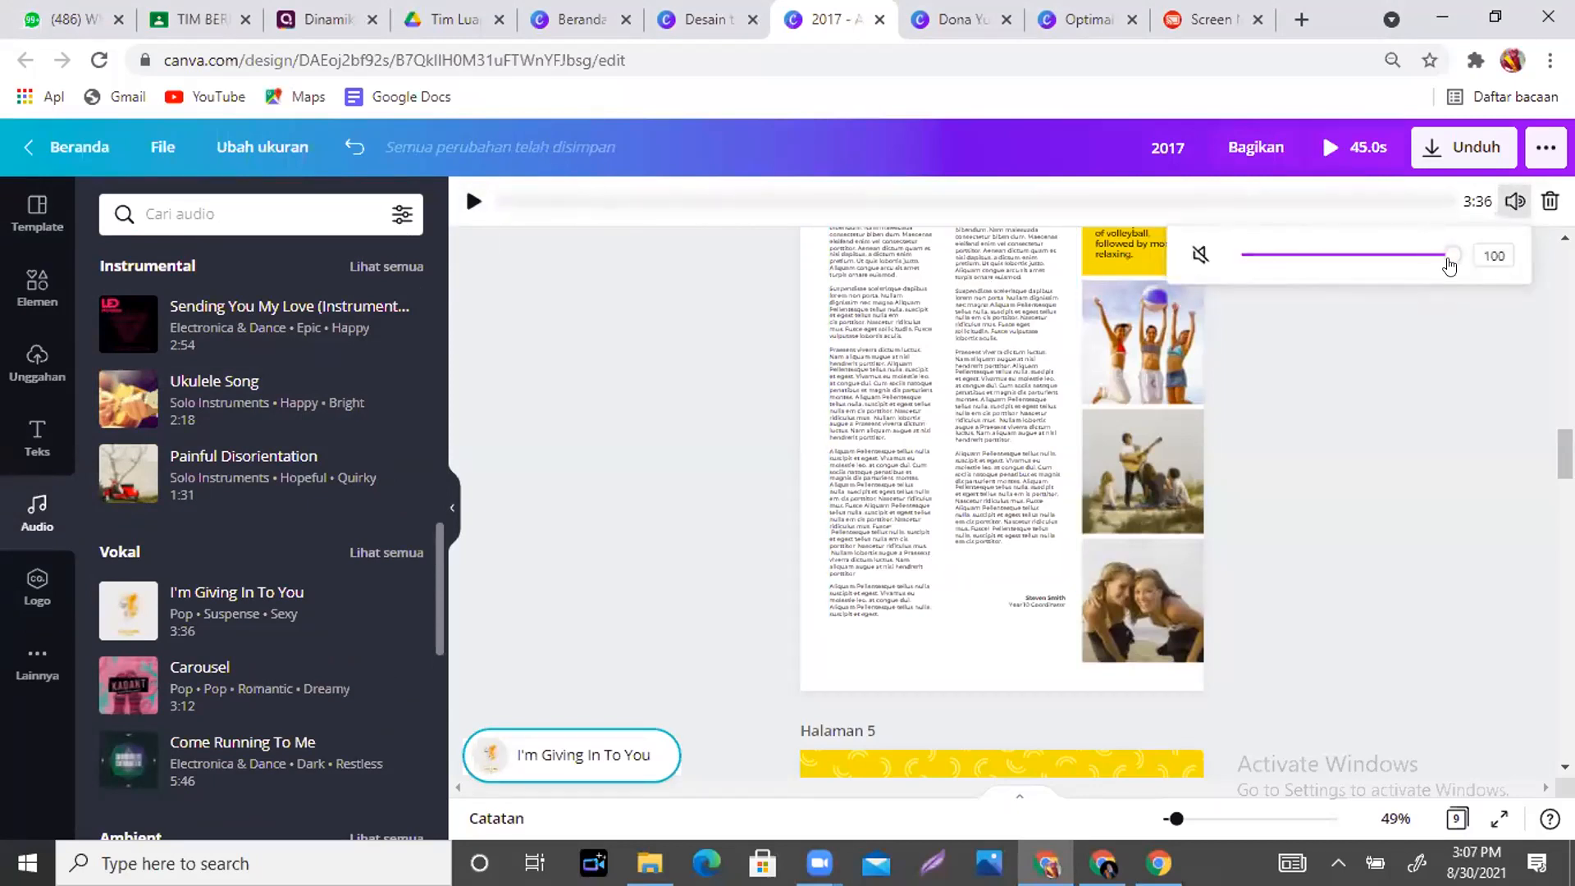
click(1196, 253)
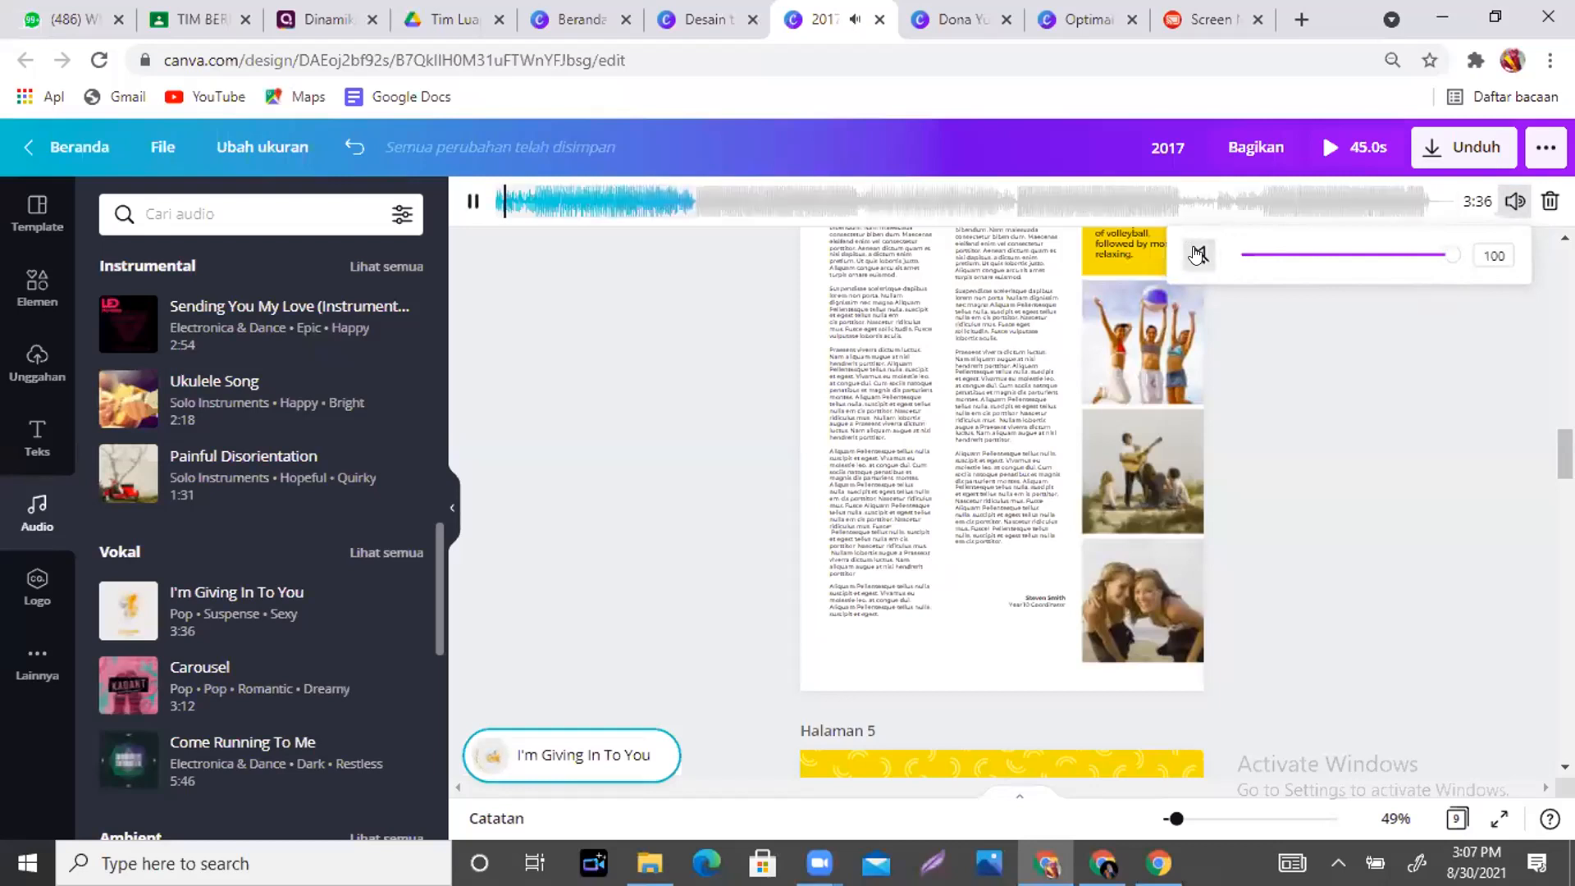
click(1197, 254)
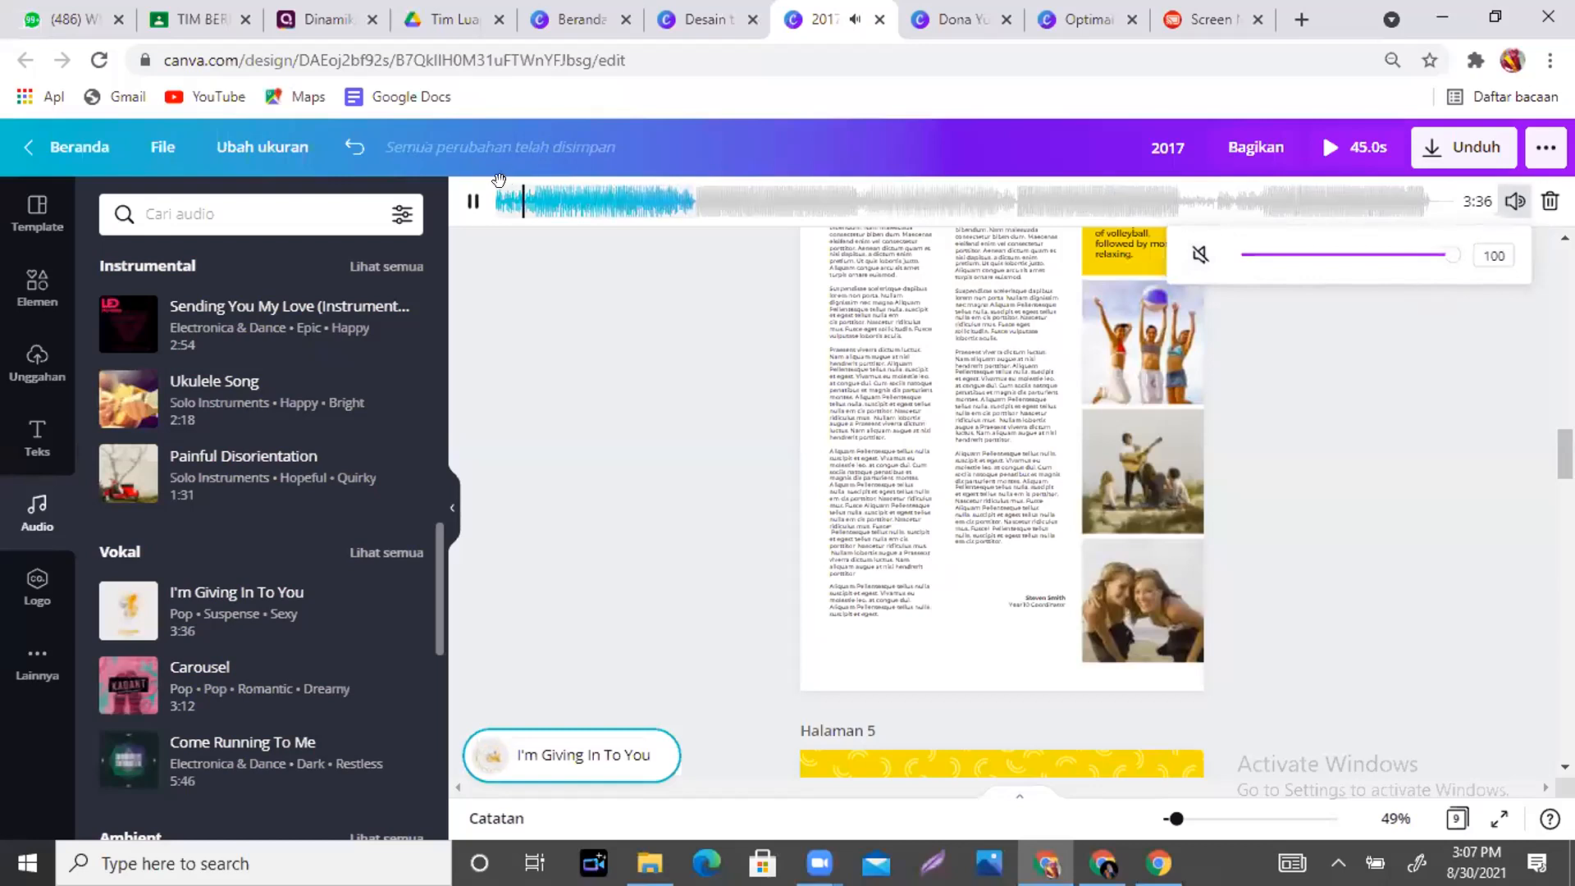
click(472, 205)
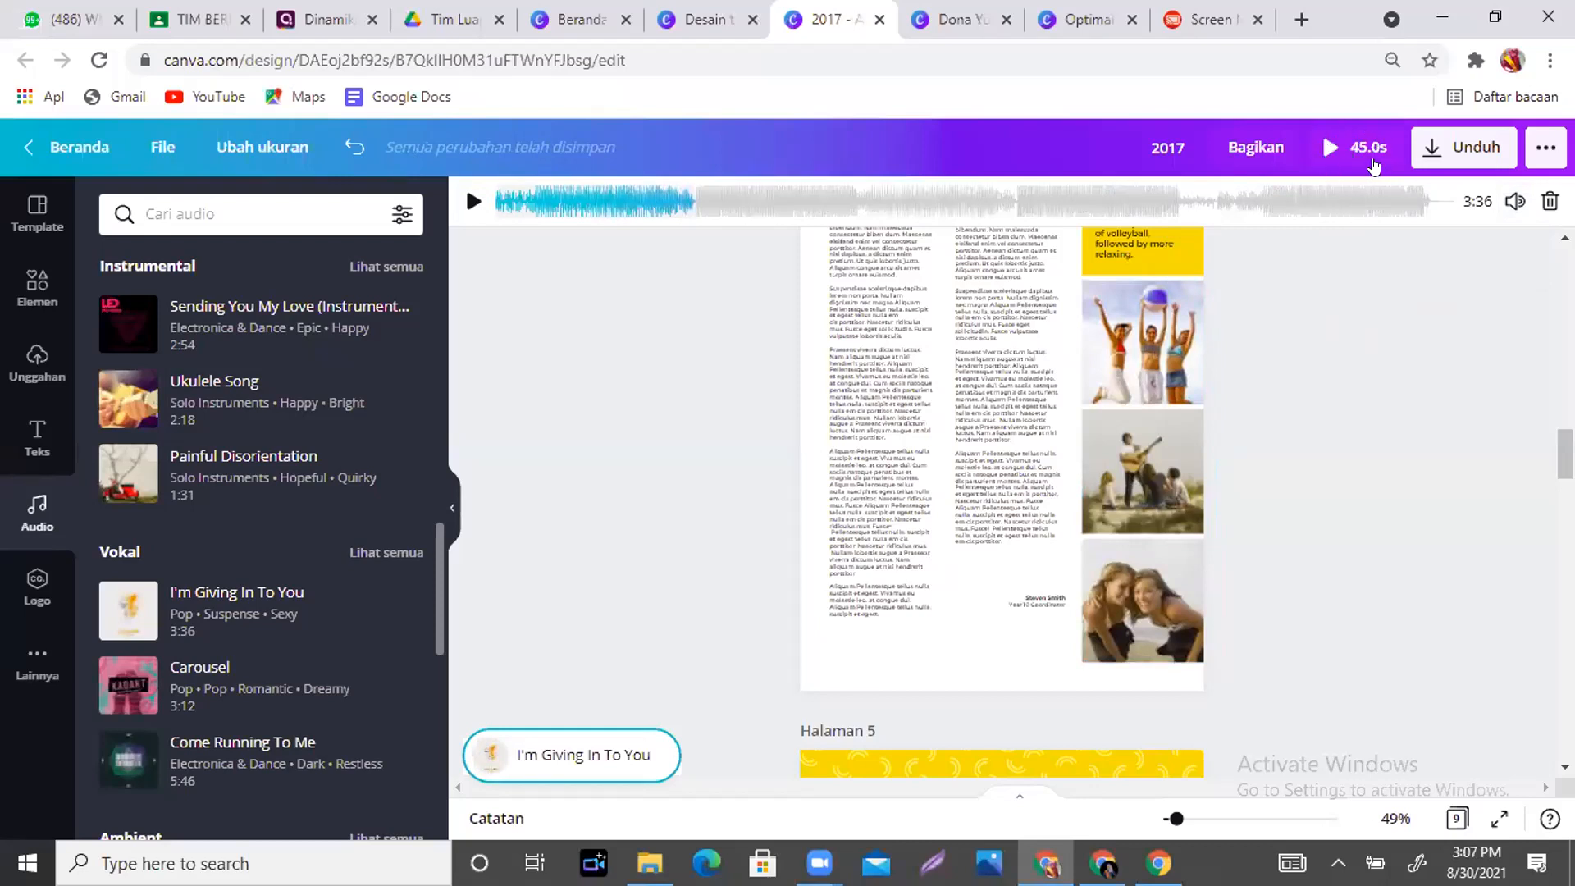
drag(1564, 453, 1564, 279)
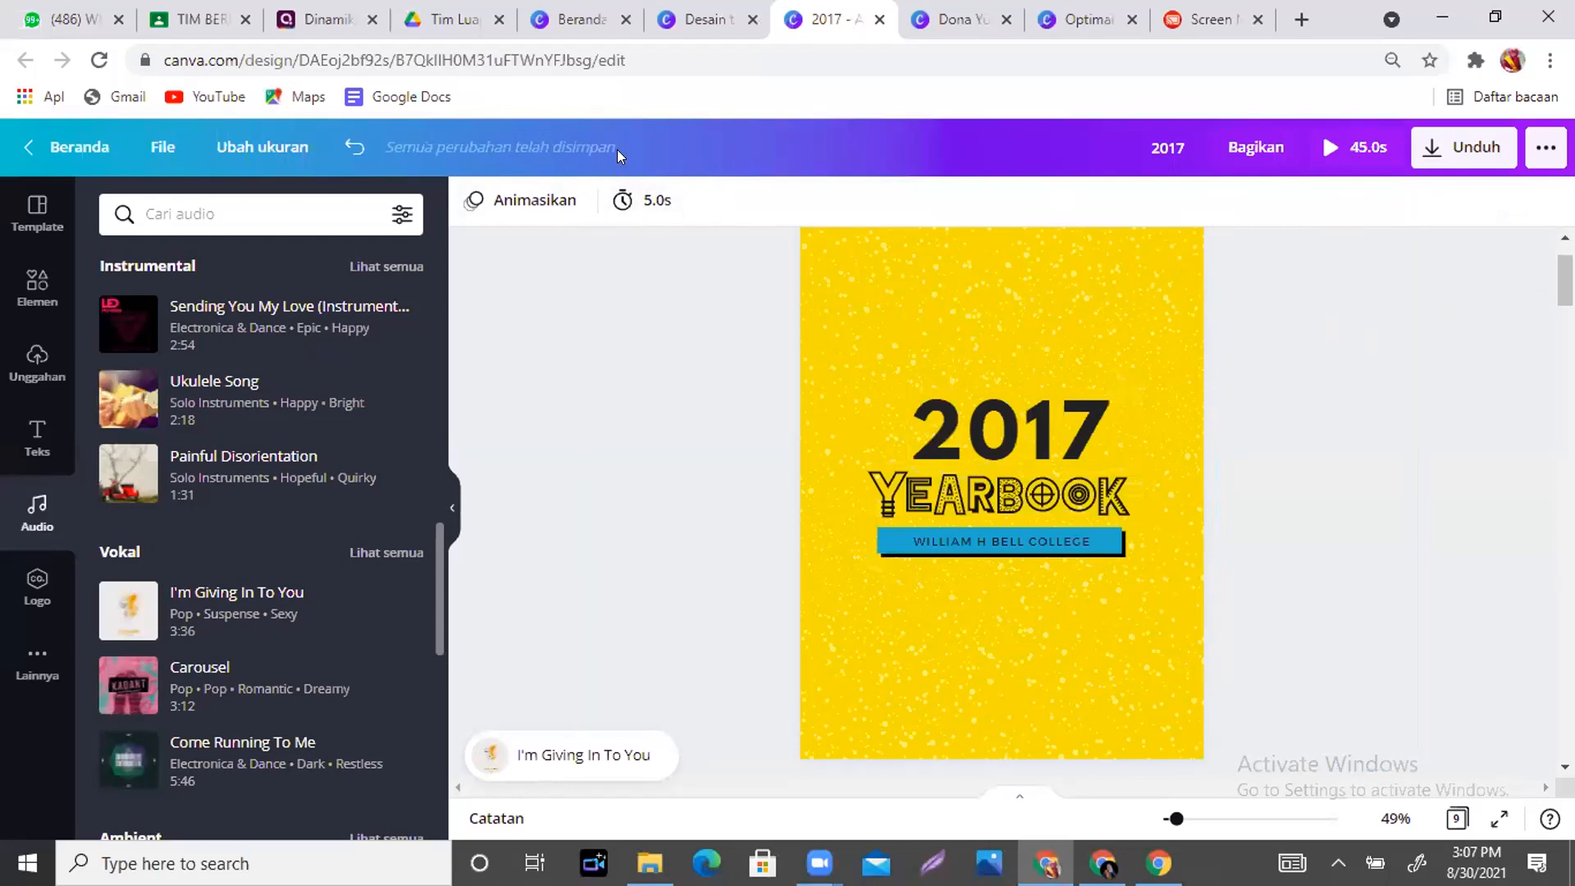
- Lengthen the cover page to 8.5s, bringing the whole design to 48.5s
click(625, 202)
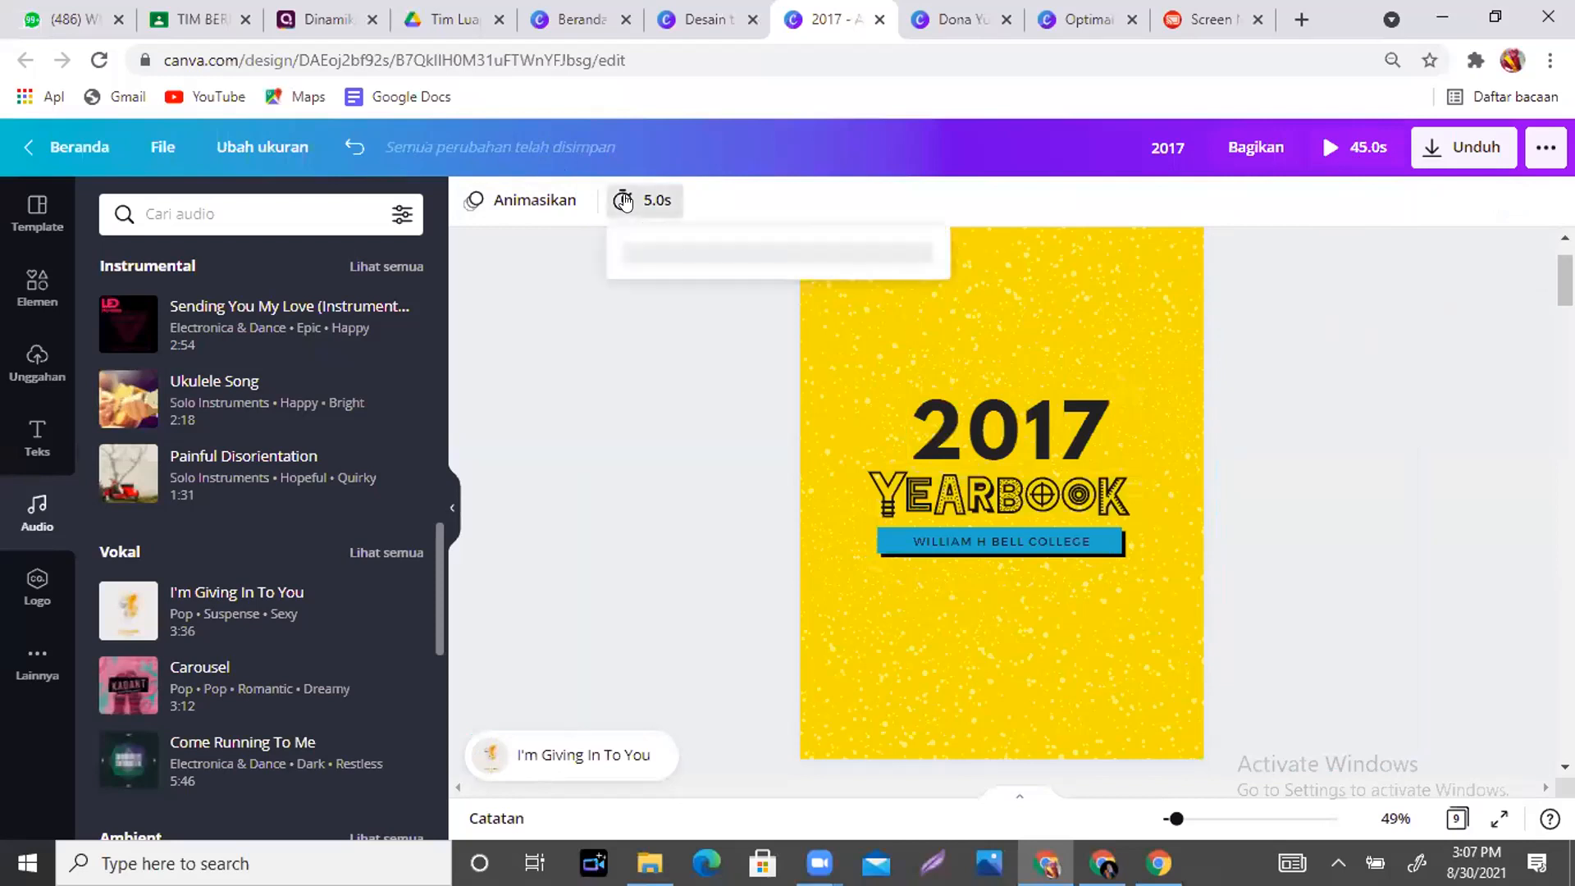
mouse_move(807, 273)
mouse_down()
mouse_move(840, 272)
mouse_move(812, 273)
mouse_move(826, 276)
mouse_up()
click(1224, 198)
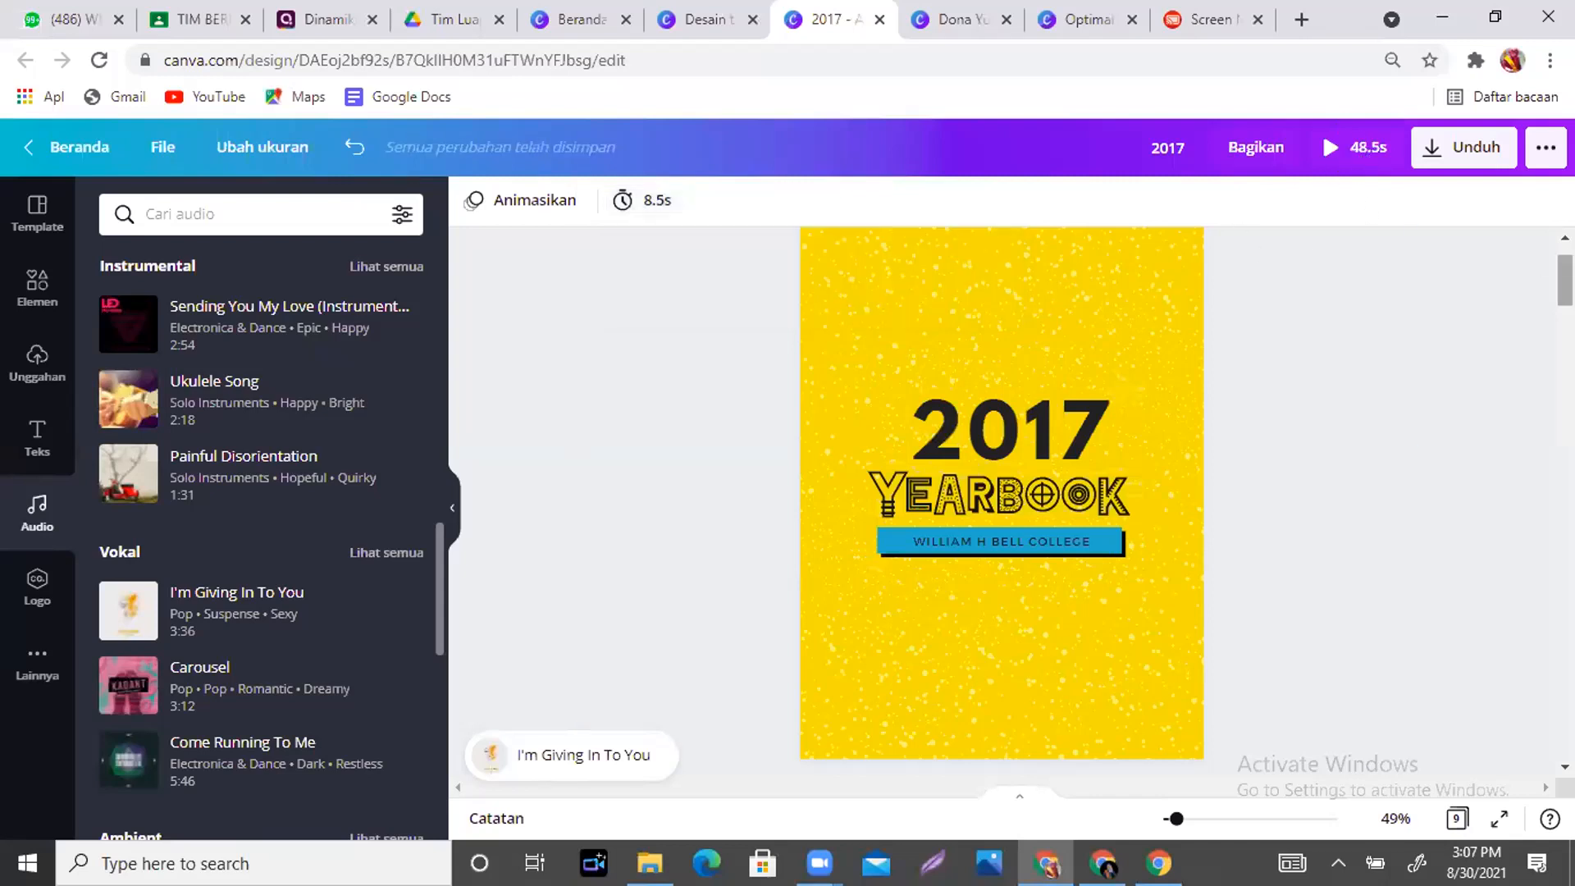
scroll(1001, 500, down, 5)
drag(1564, 328, 1564, 332)
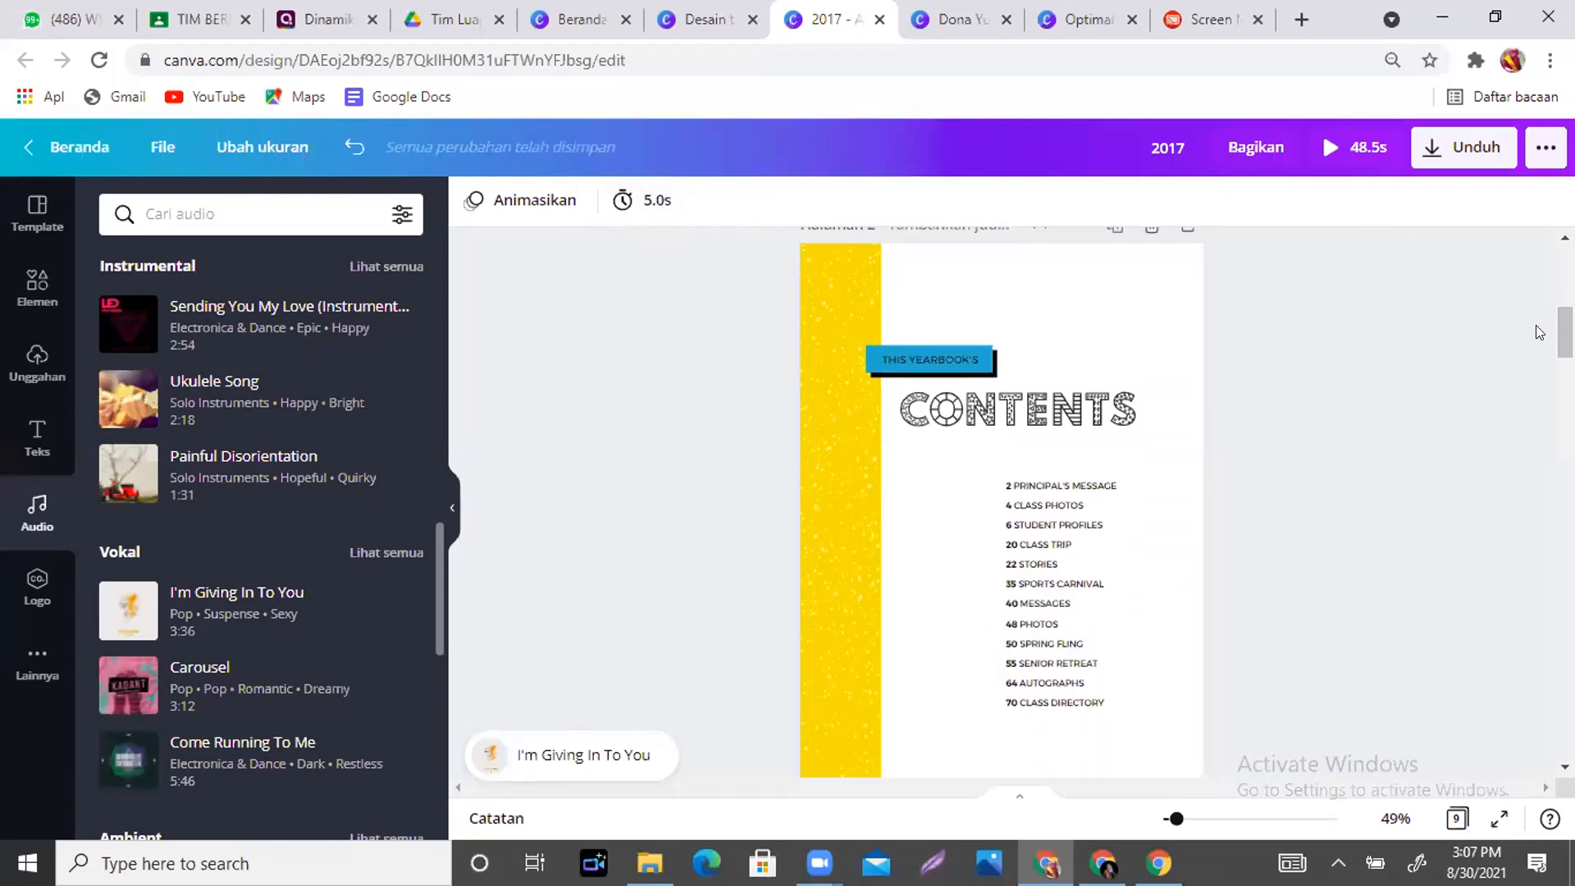
scroll(892, 485, down, 5)
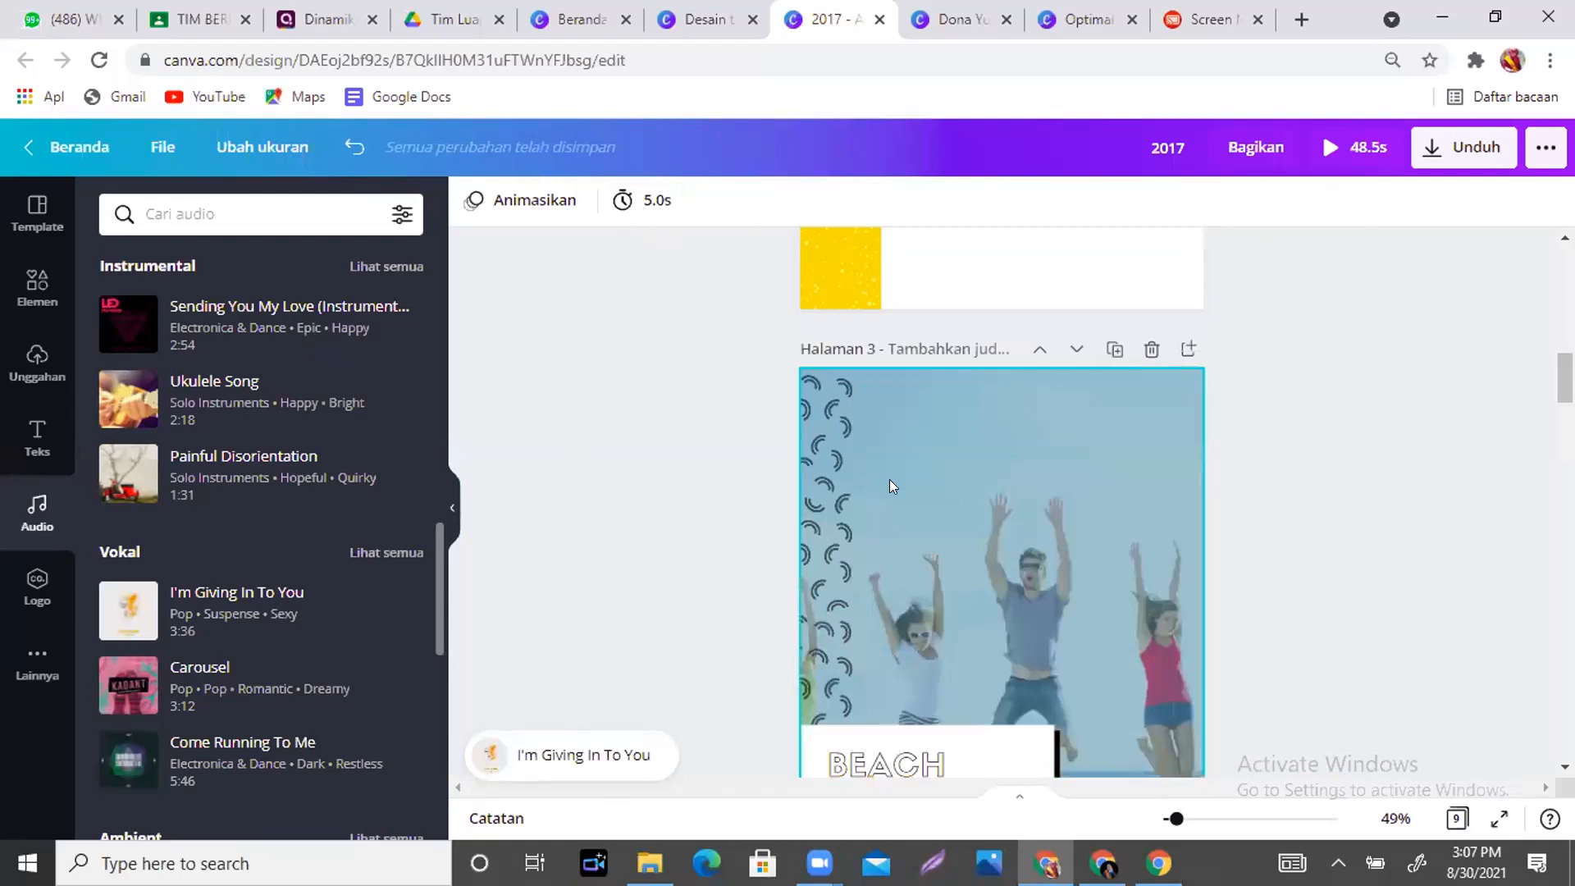
scroll(1002, 502, down, 8)
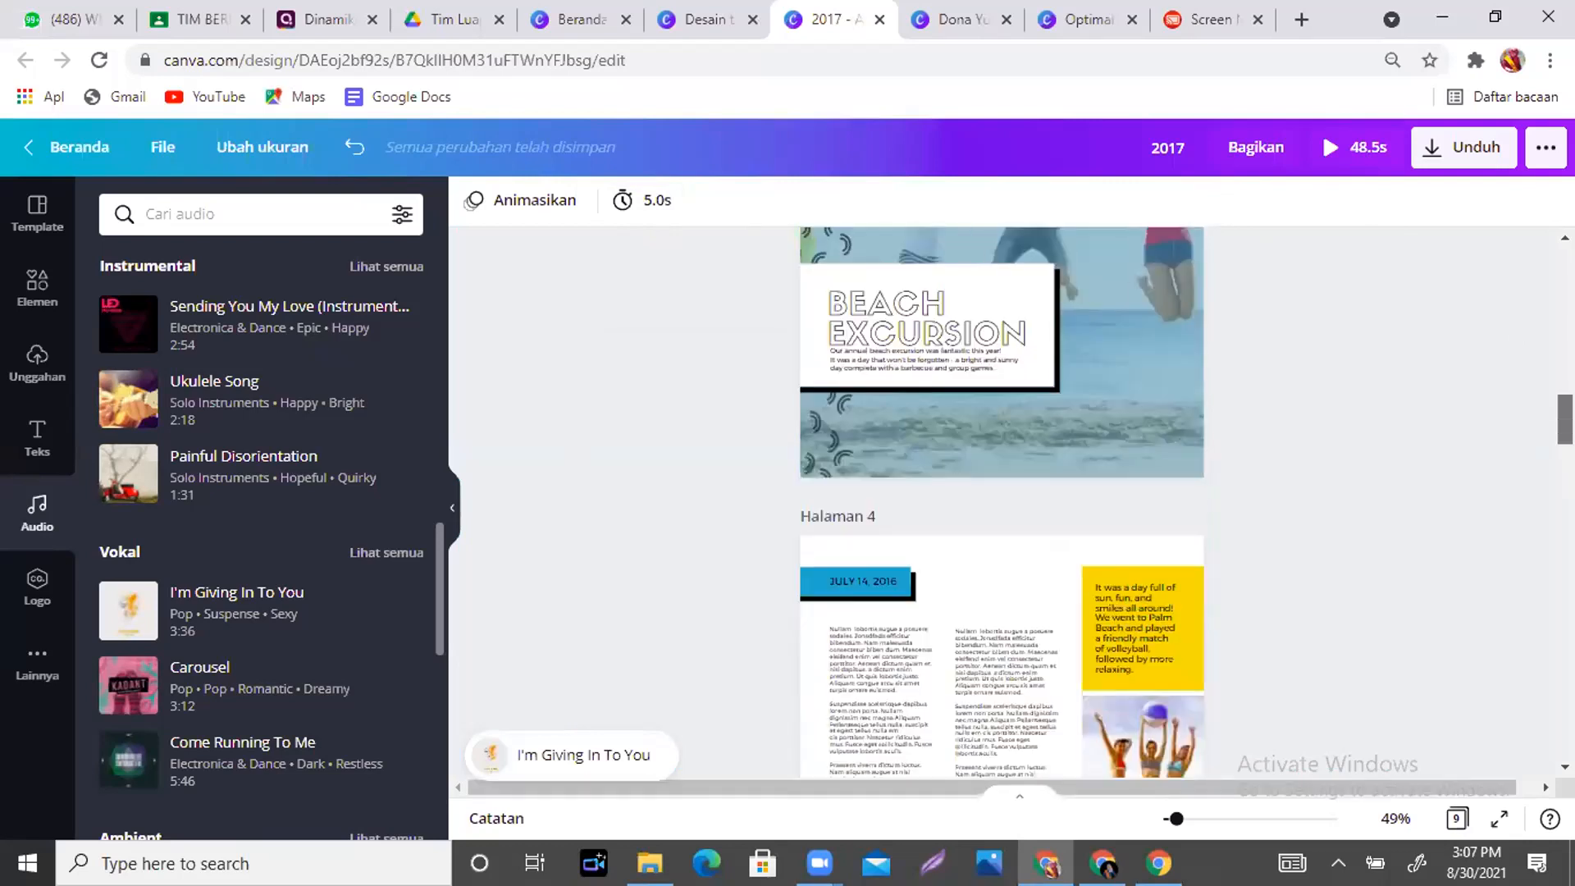
scroll(1002, 502, up, 12)
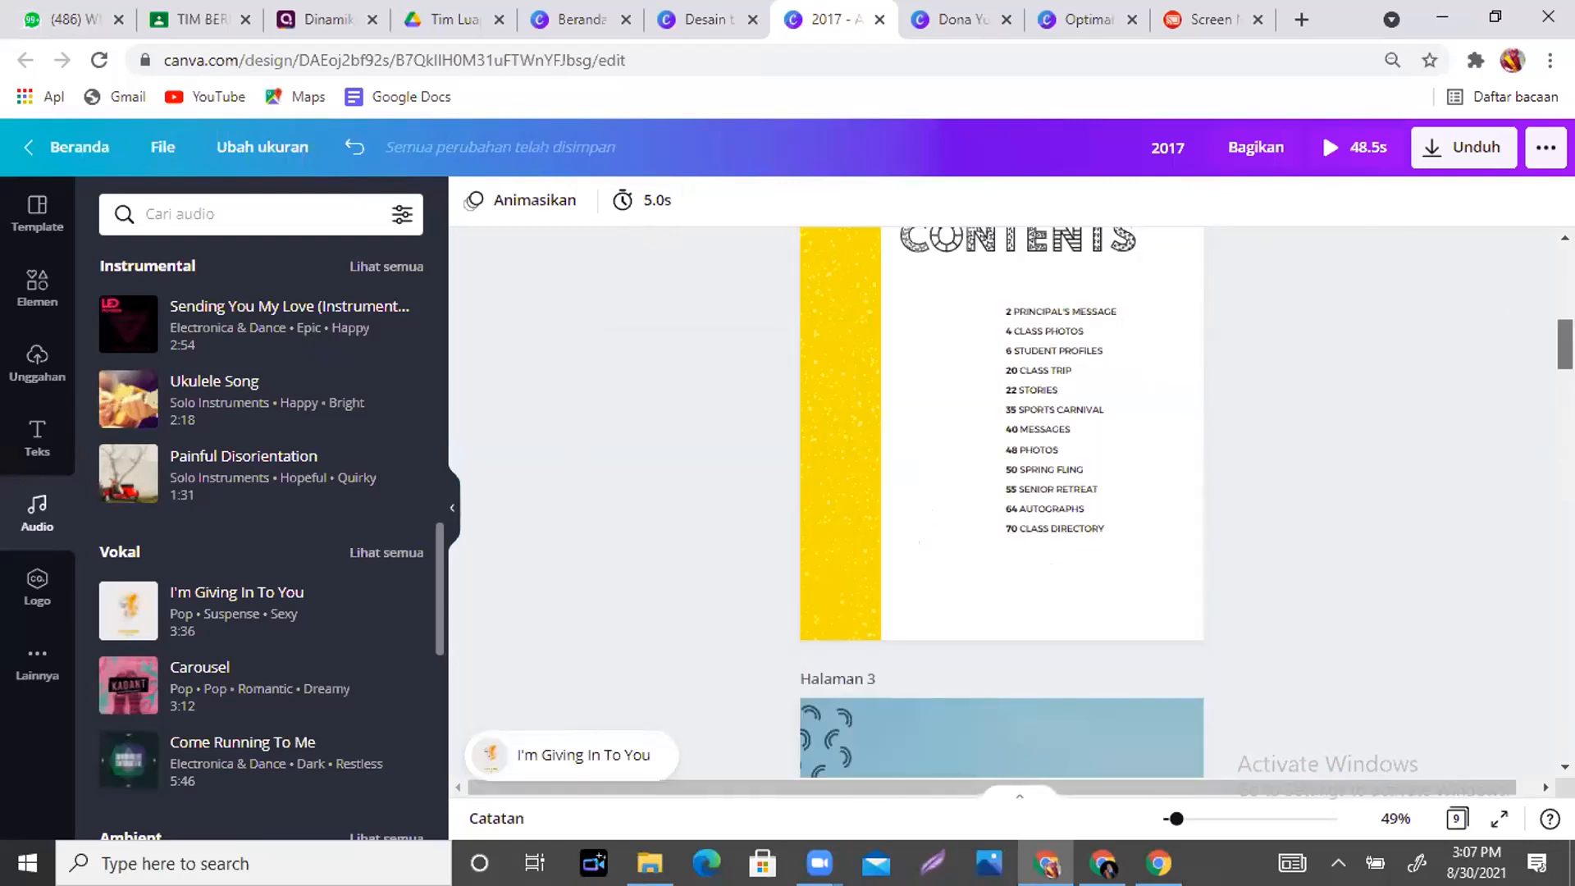
scroll(1001, 501, up, 10)
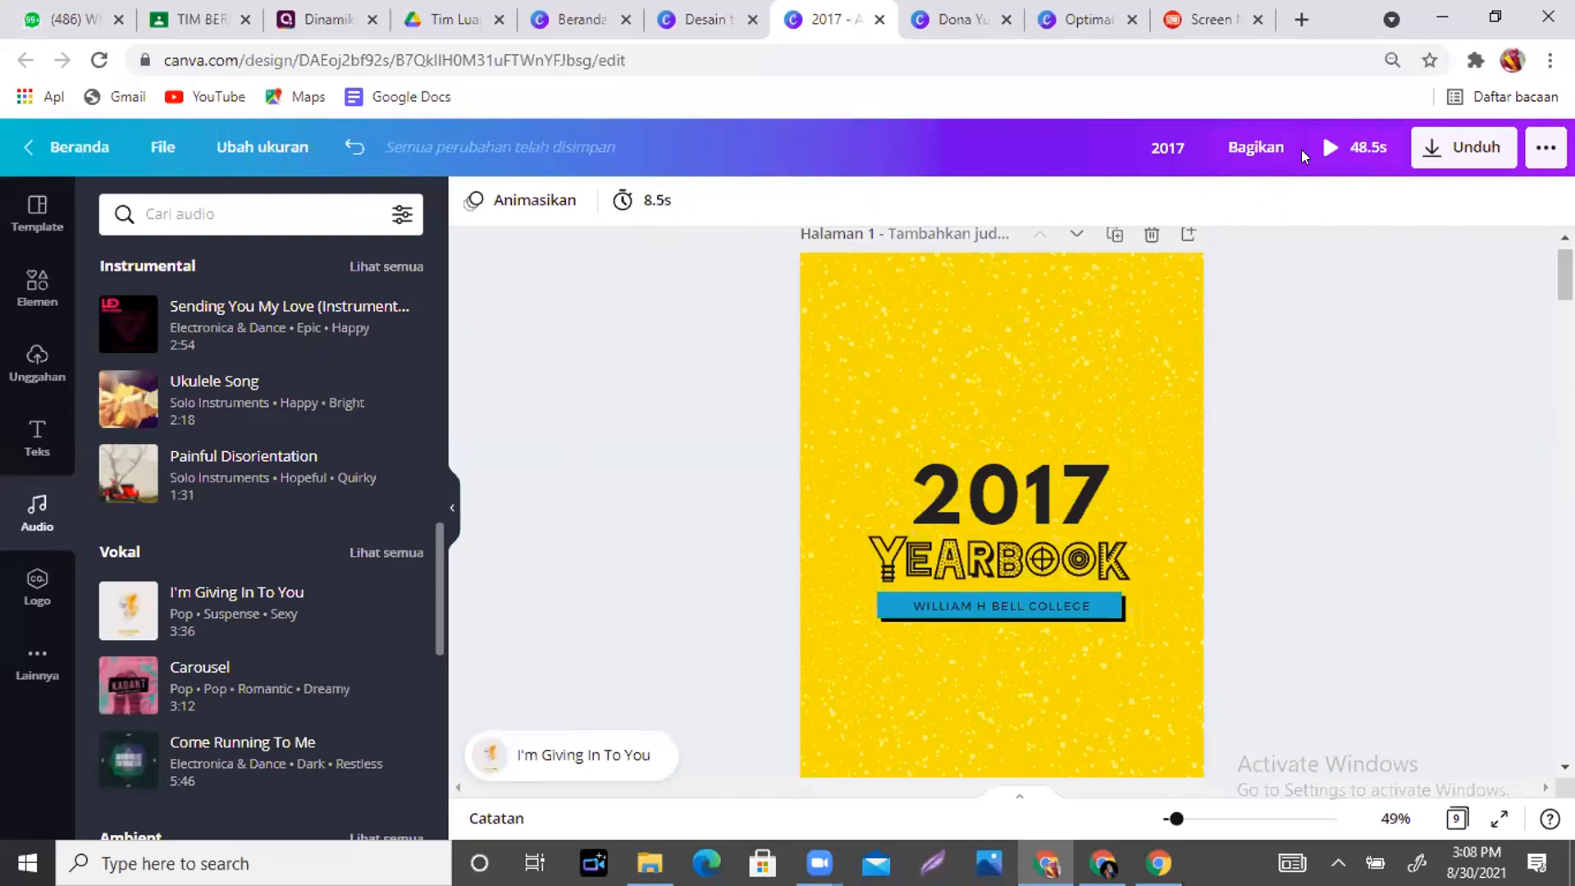
click(560, 748)
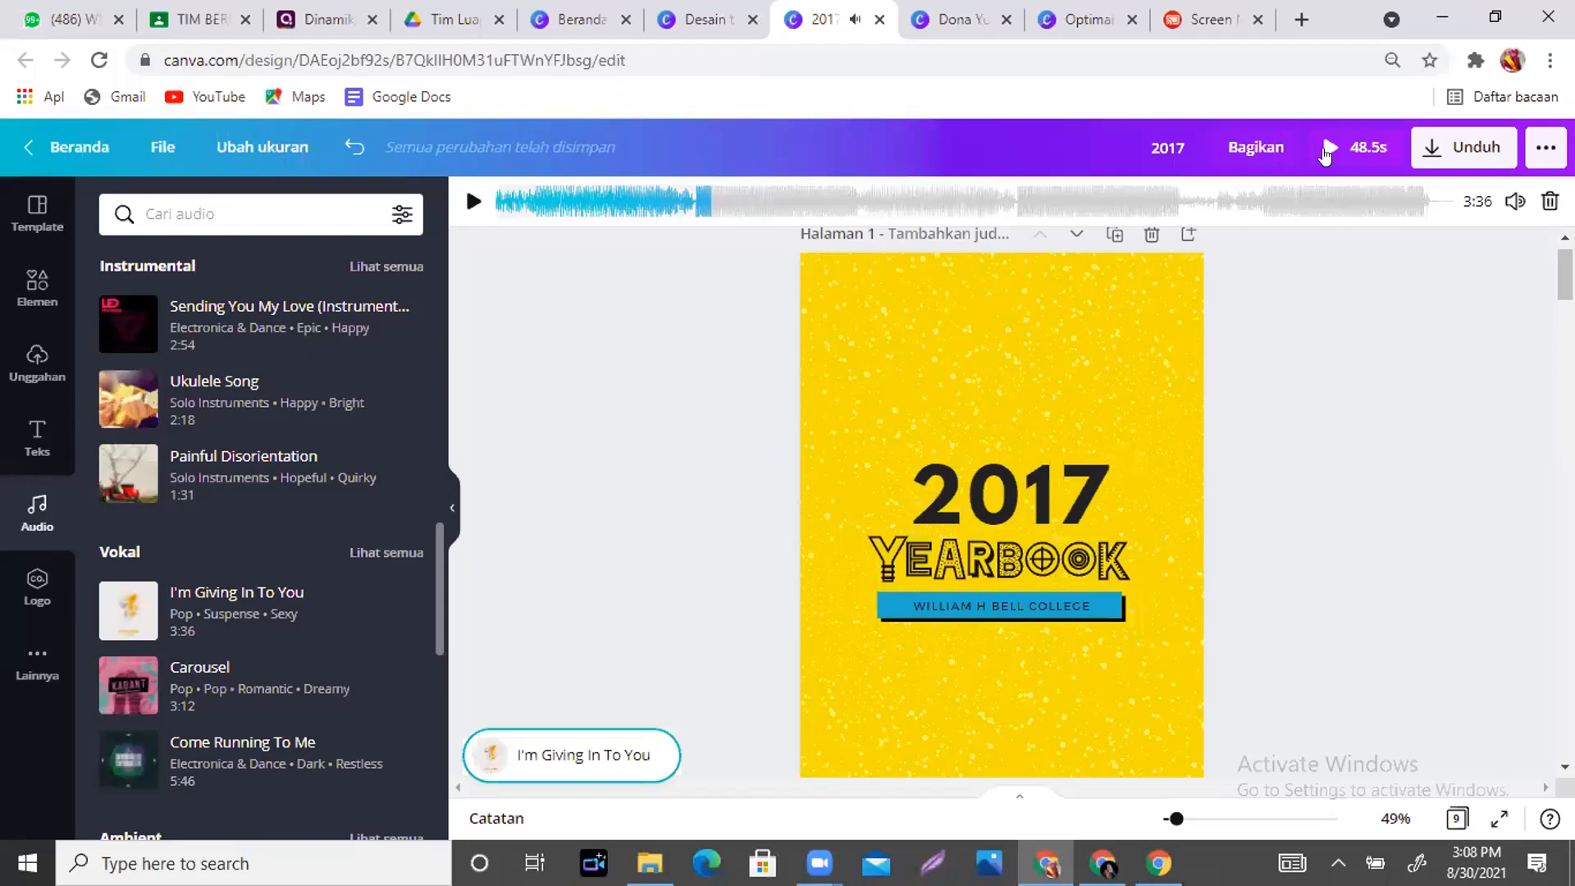
click(1329, 149)
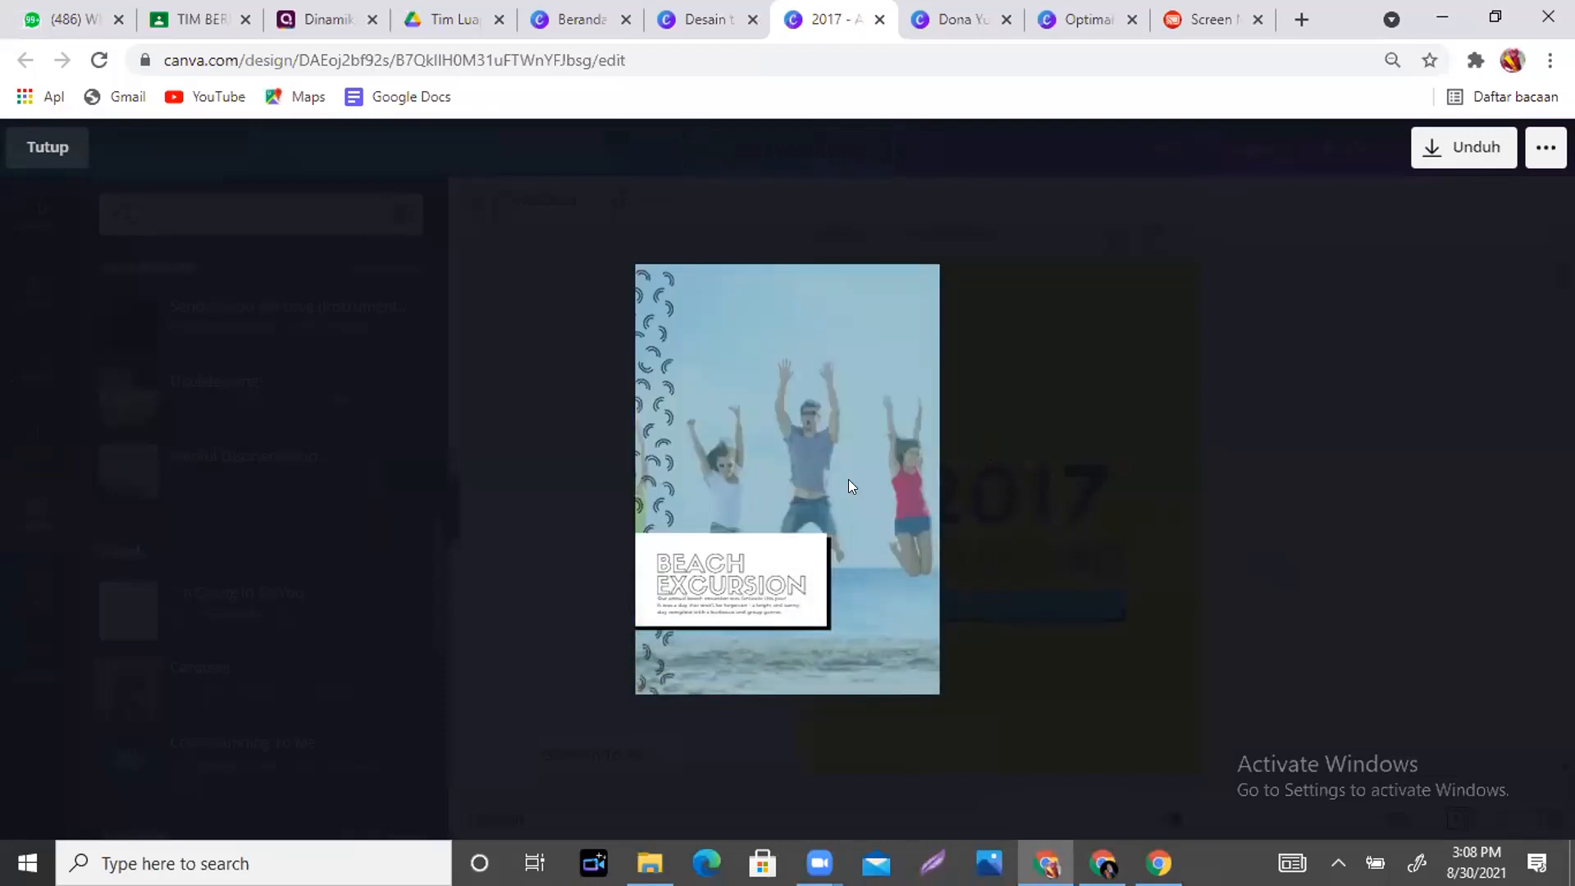
click(45, 149)
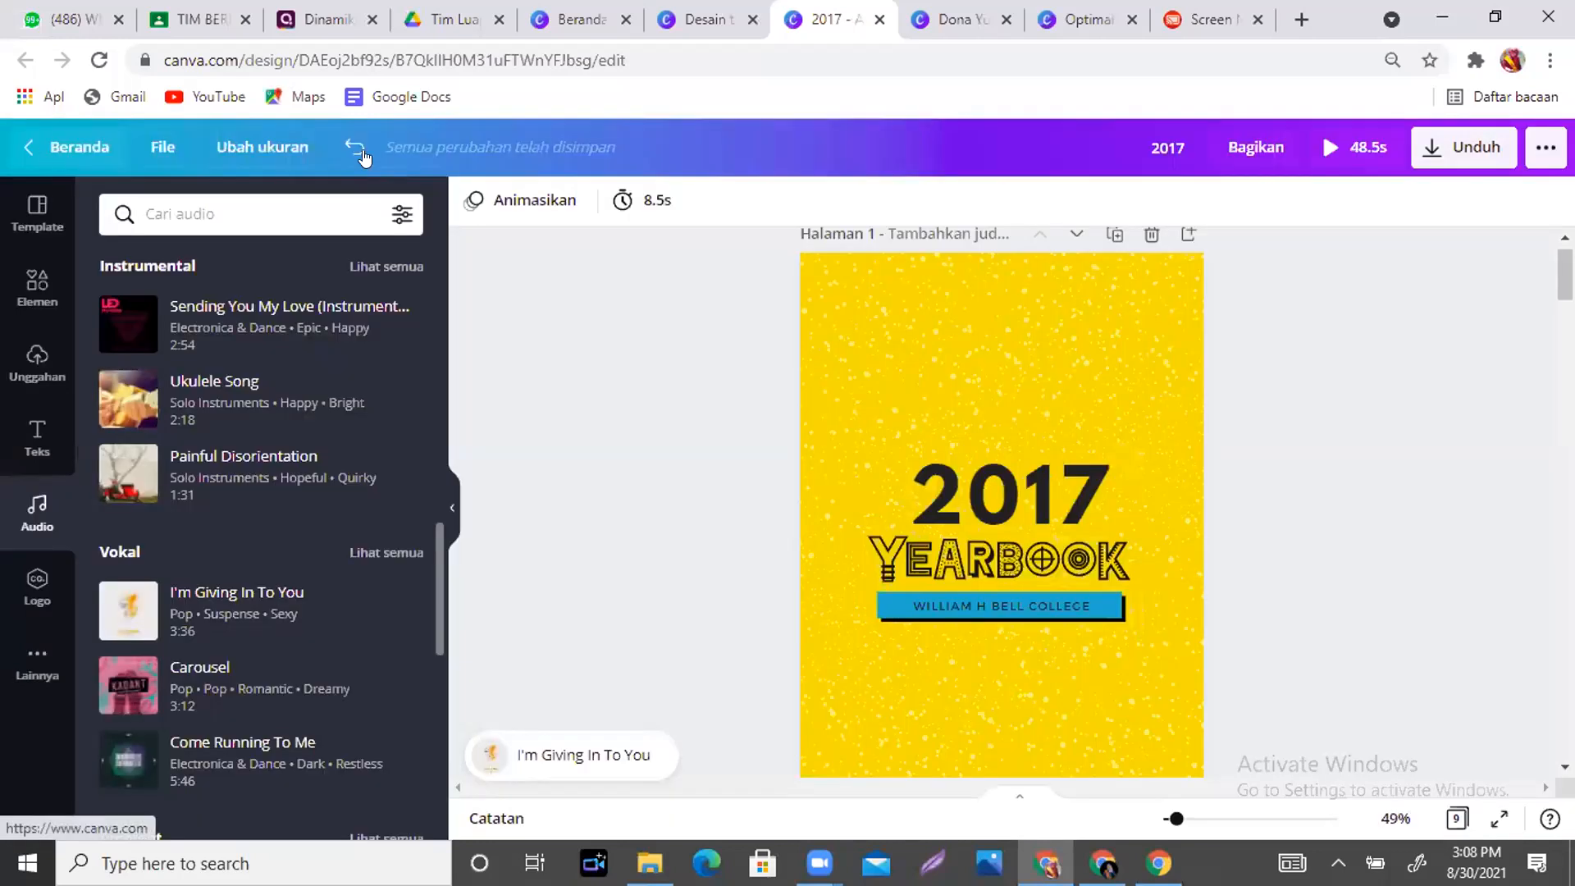
click(515, 731)
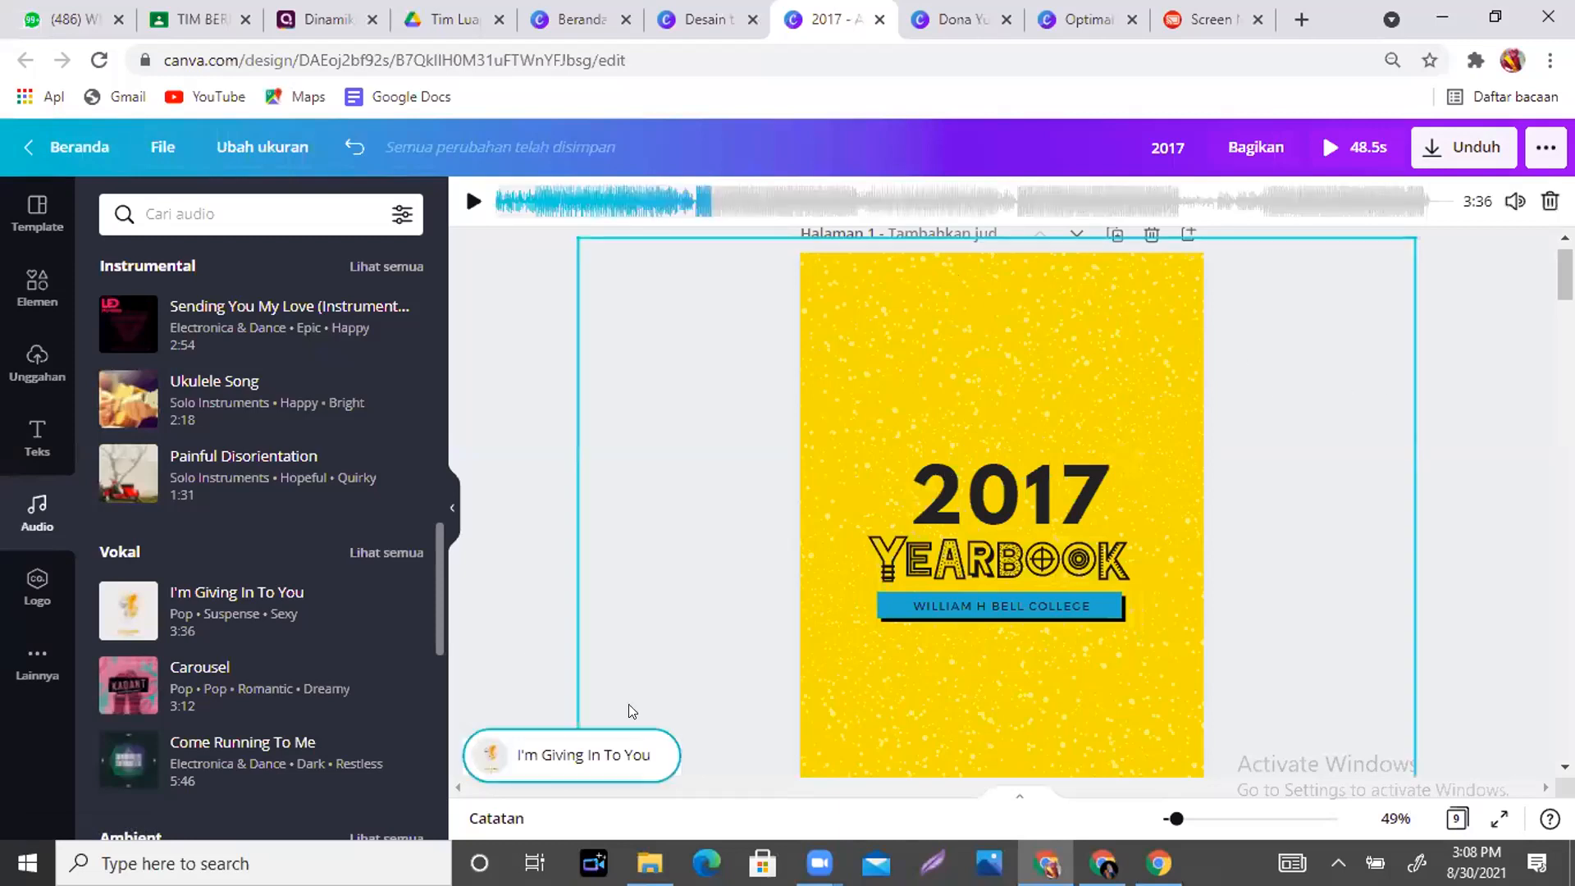
click(579, 588)
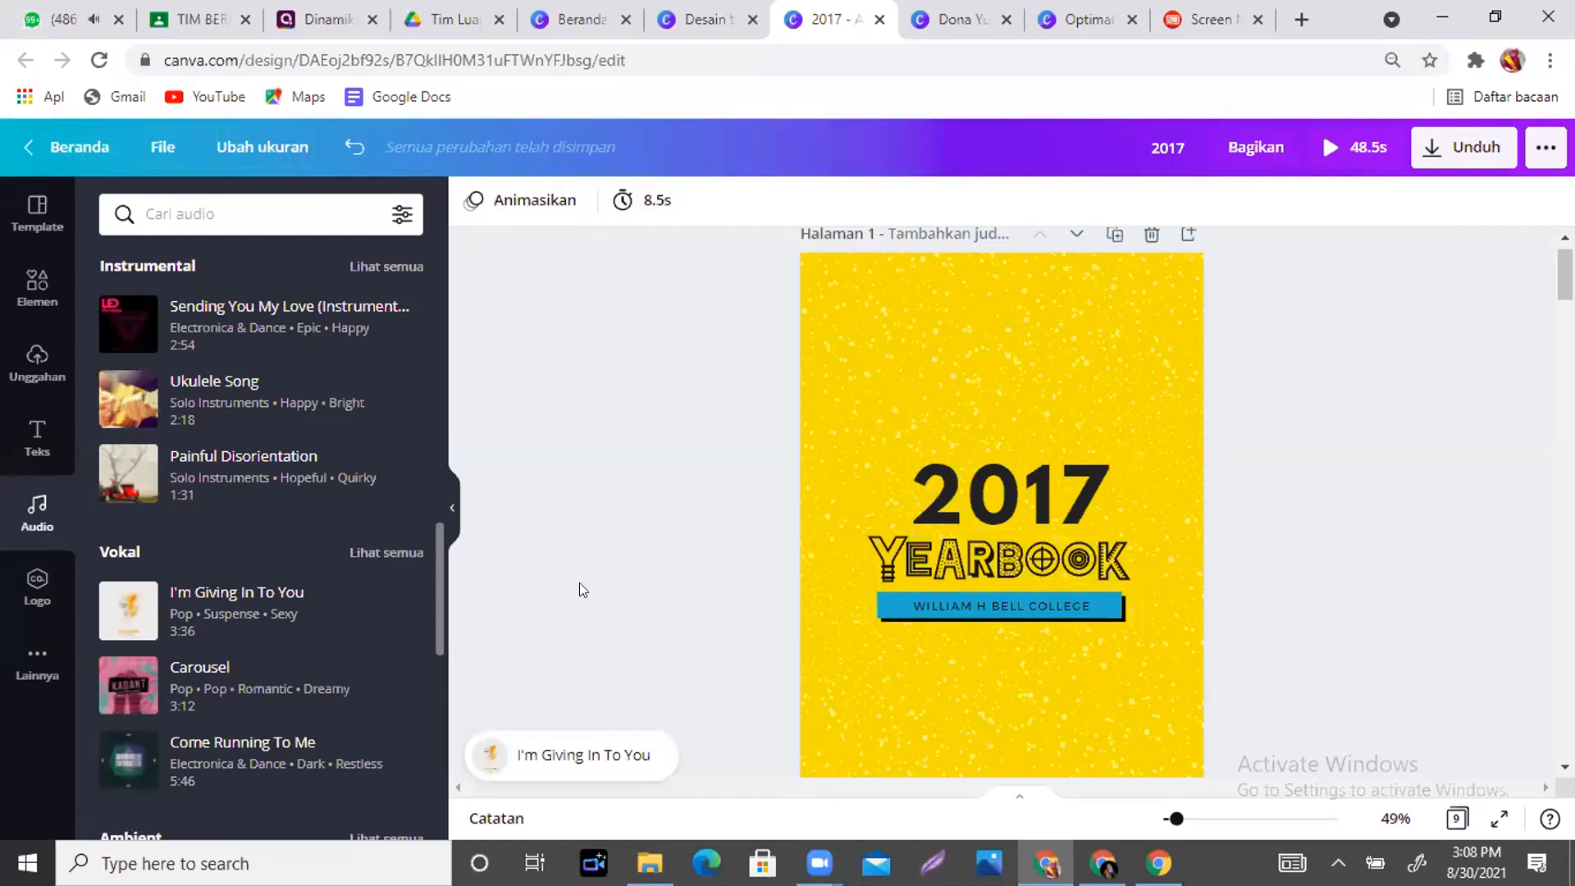
click(525, 738)
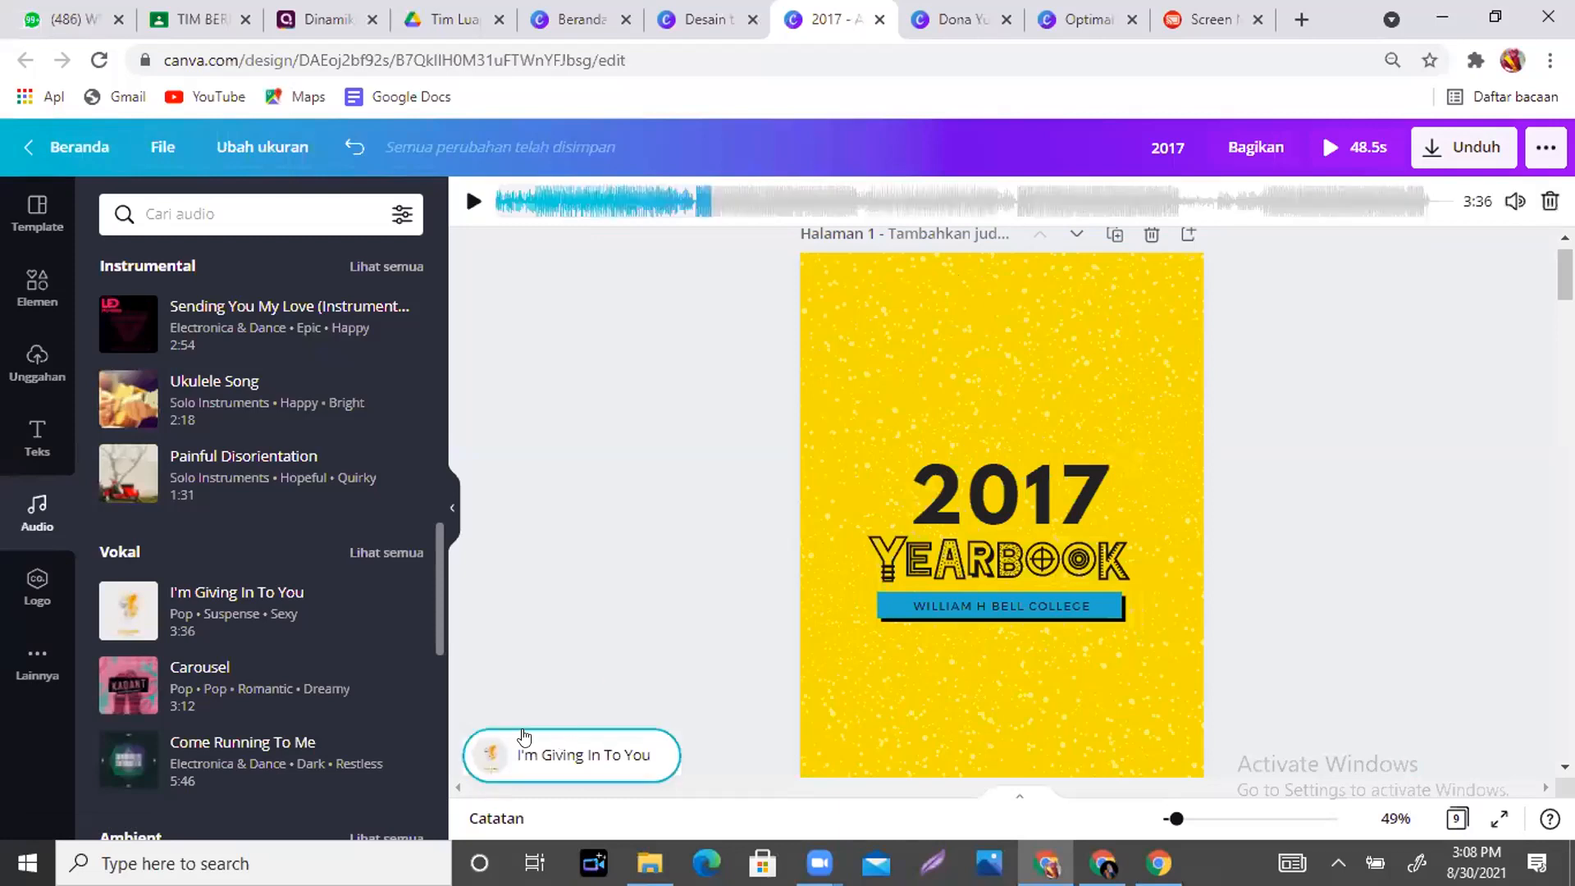
click(1509, 206)
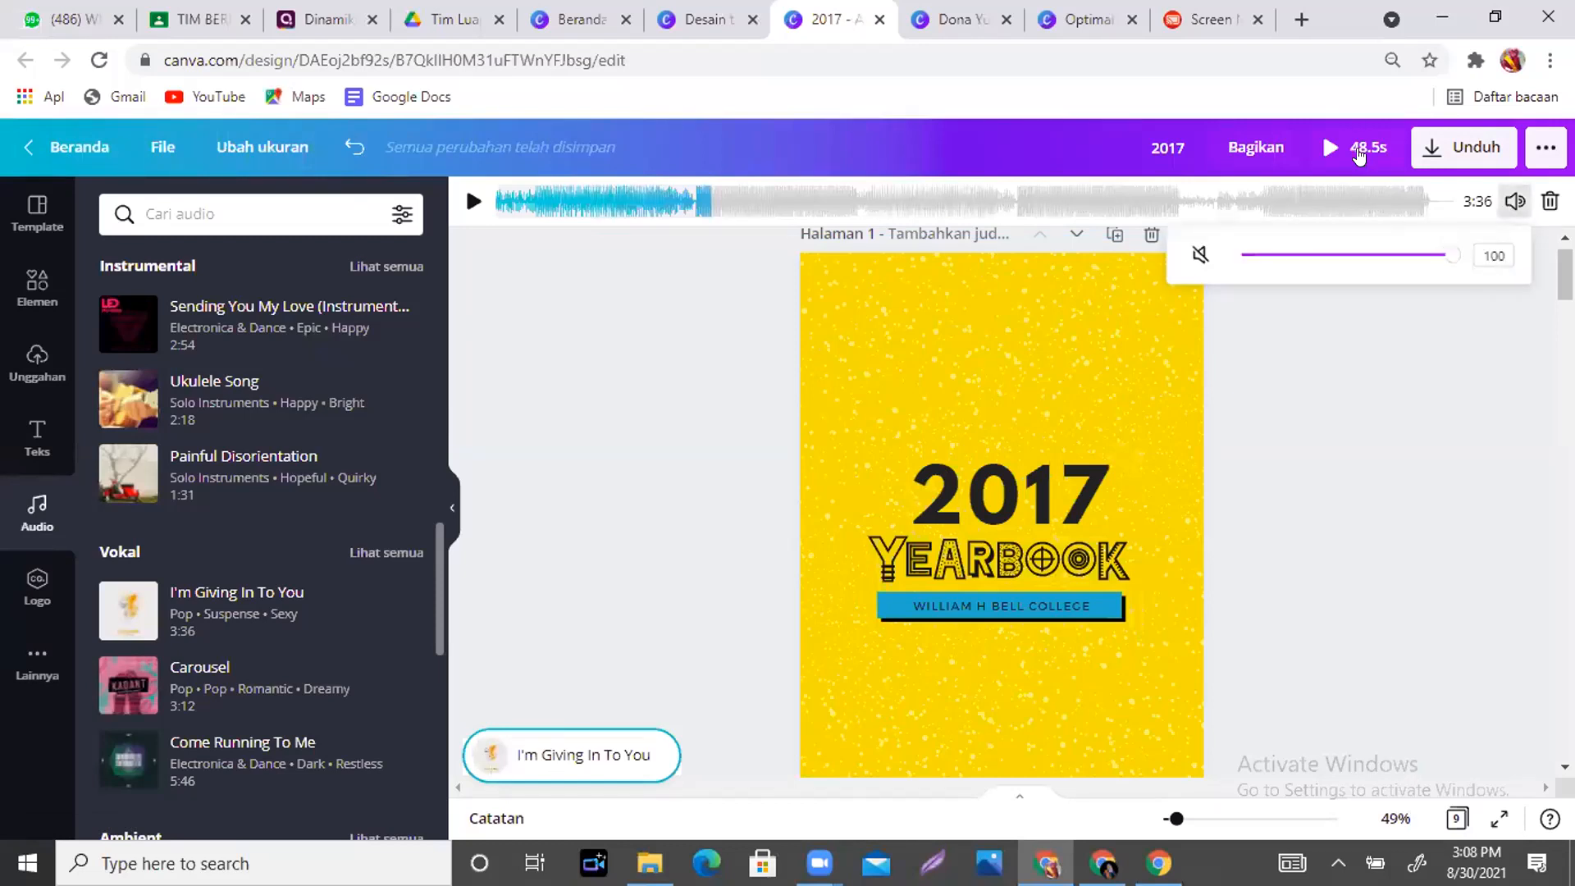
click(1357, 150)
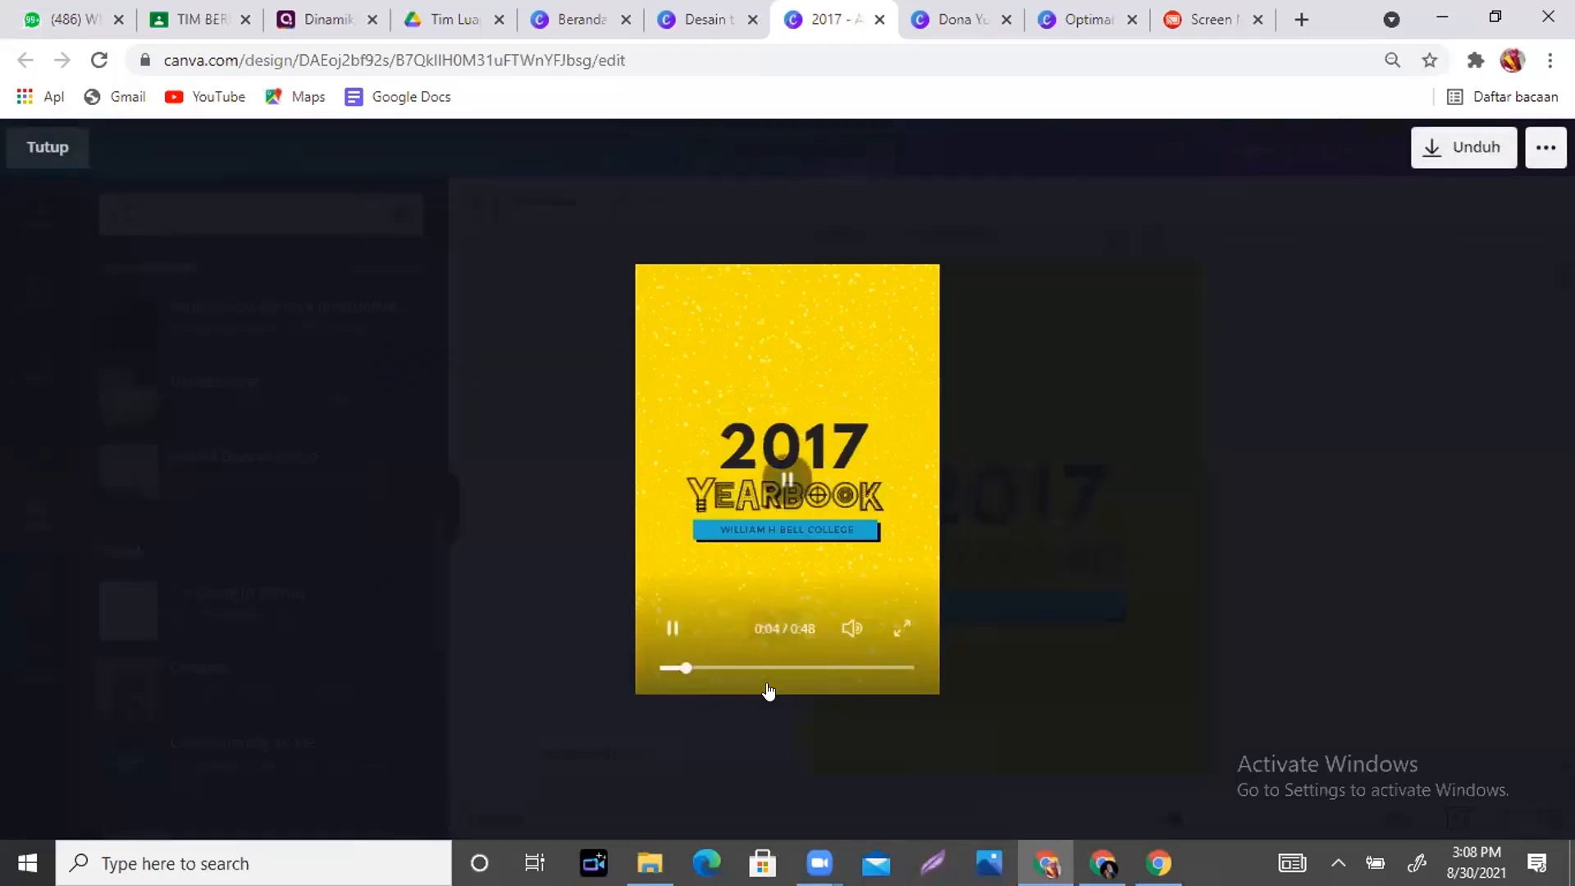
mouse_move(846, 627)
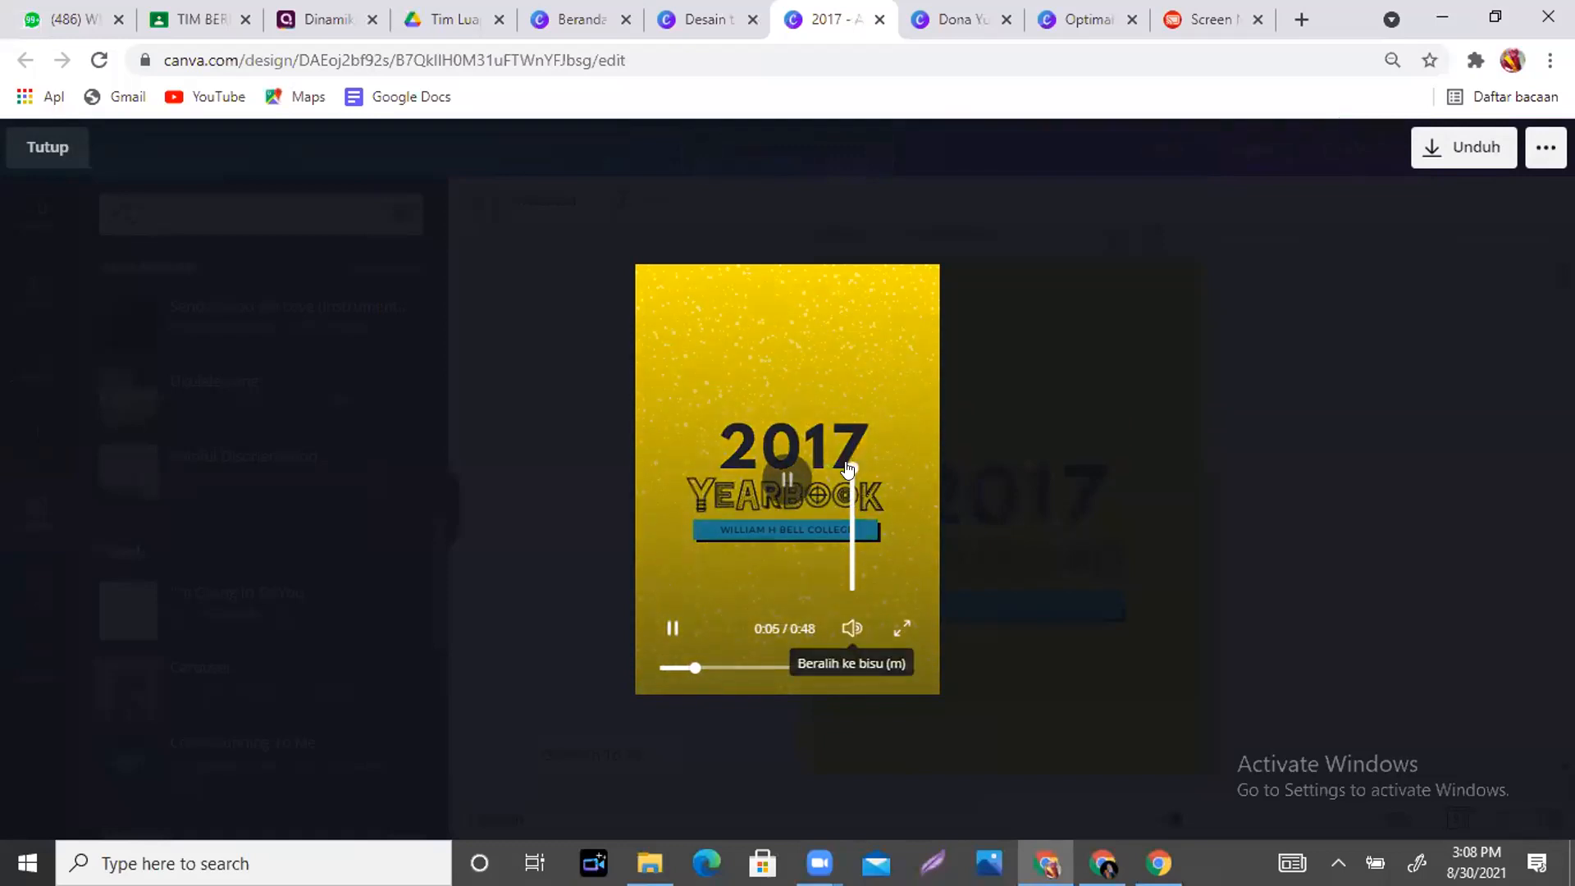
click(845, 526)
click(784, 478)
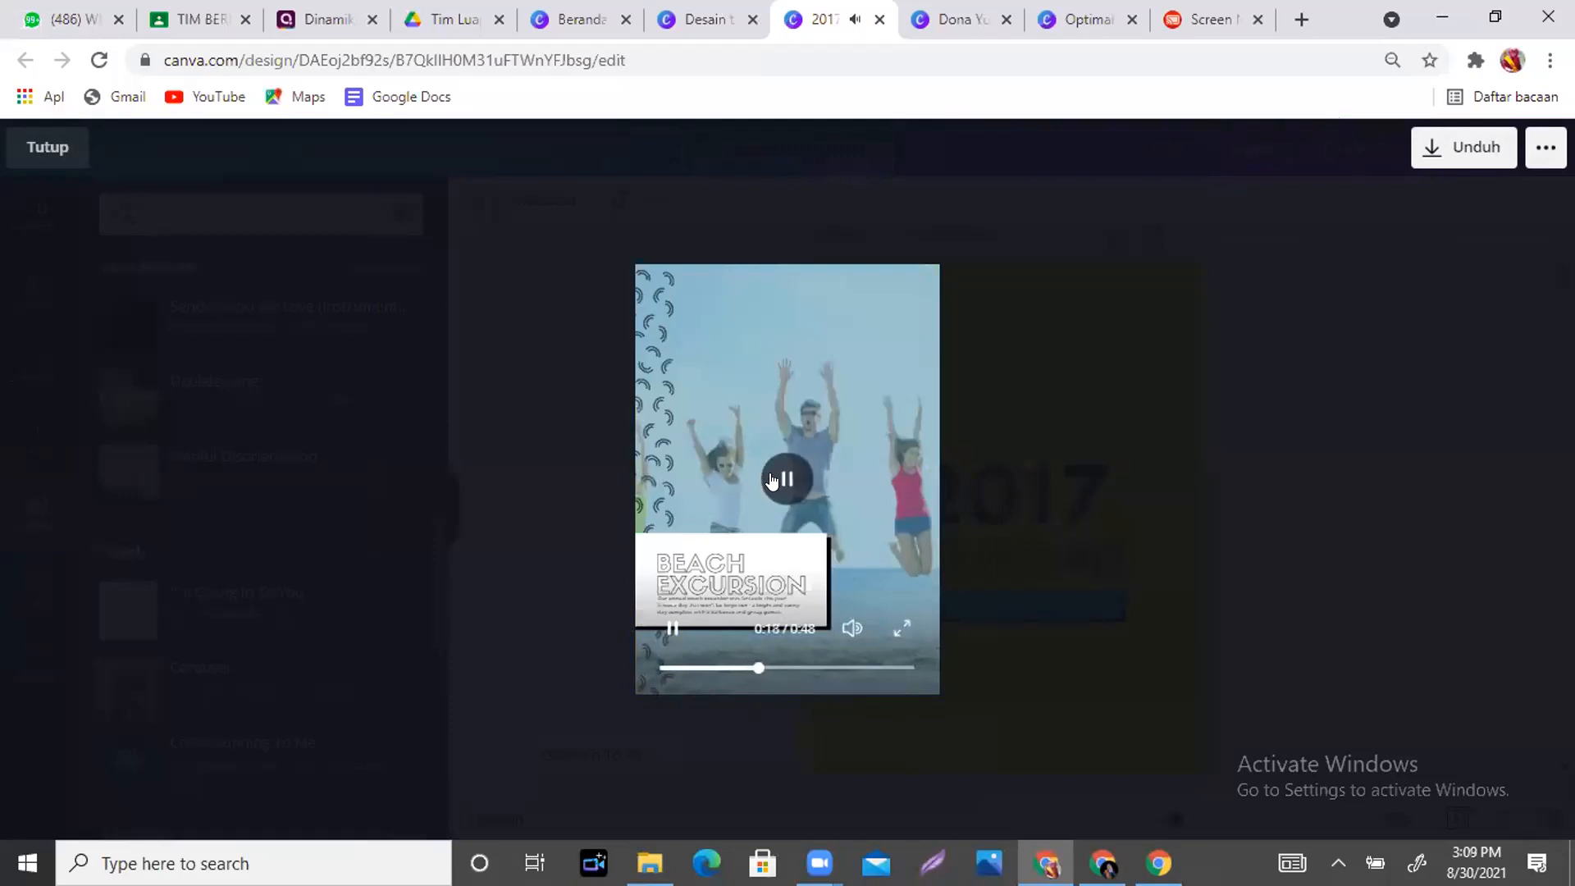
click(787, 477)
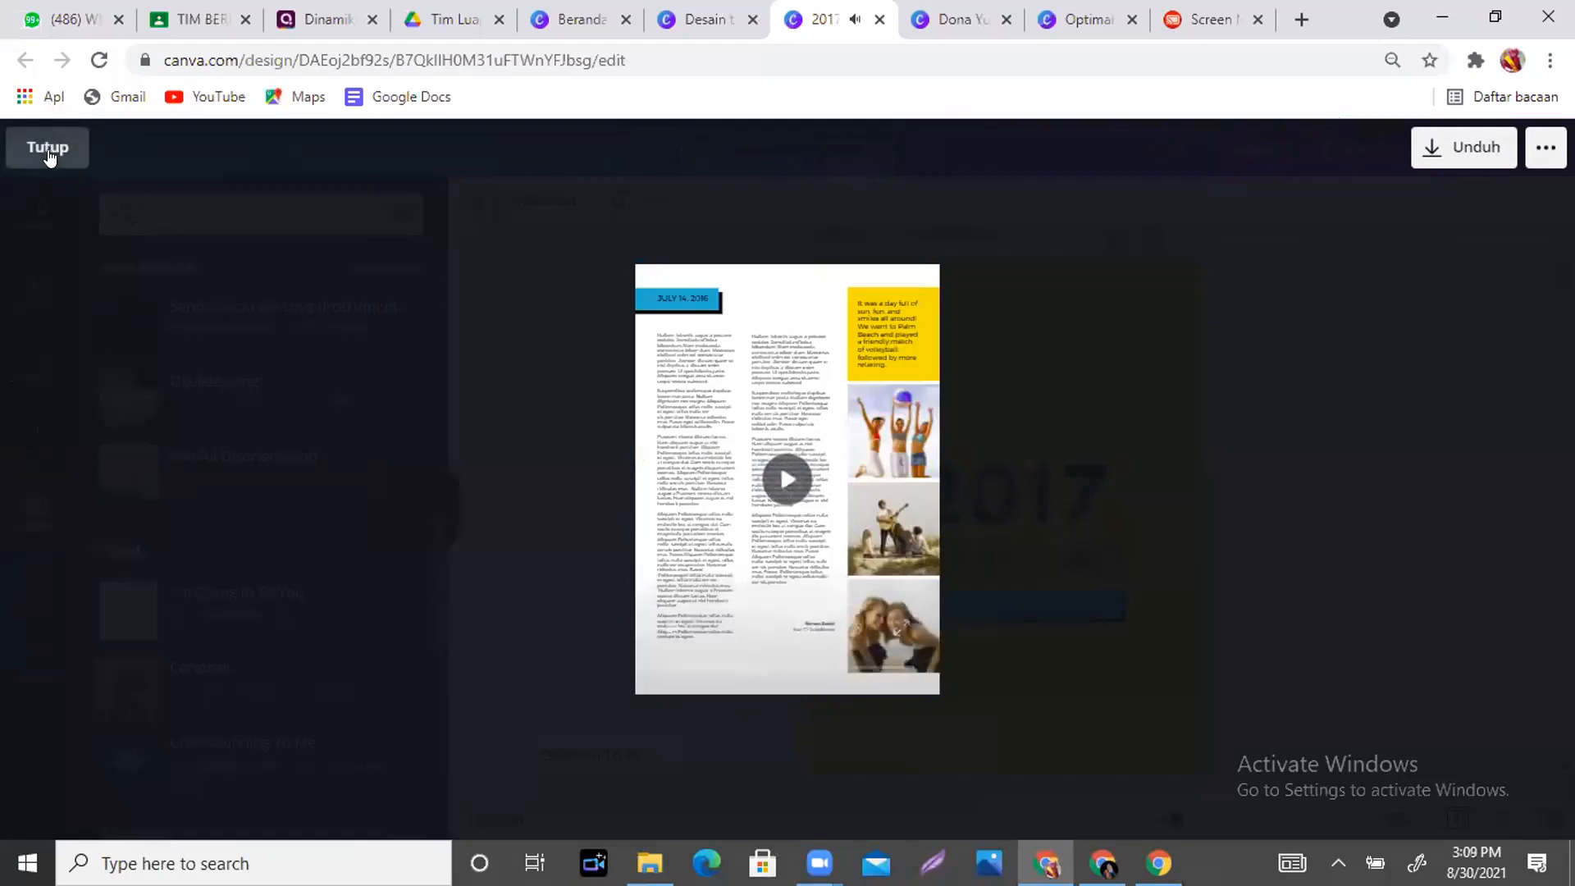
click(47, 149)
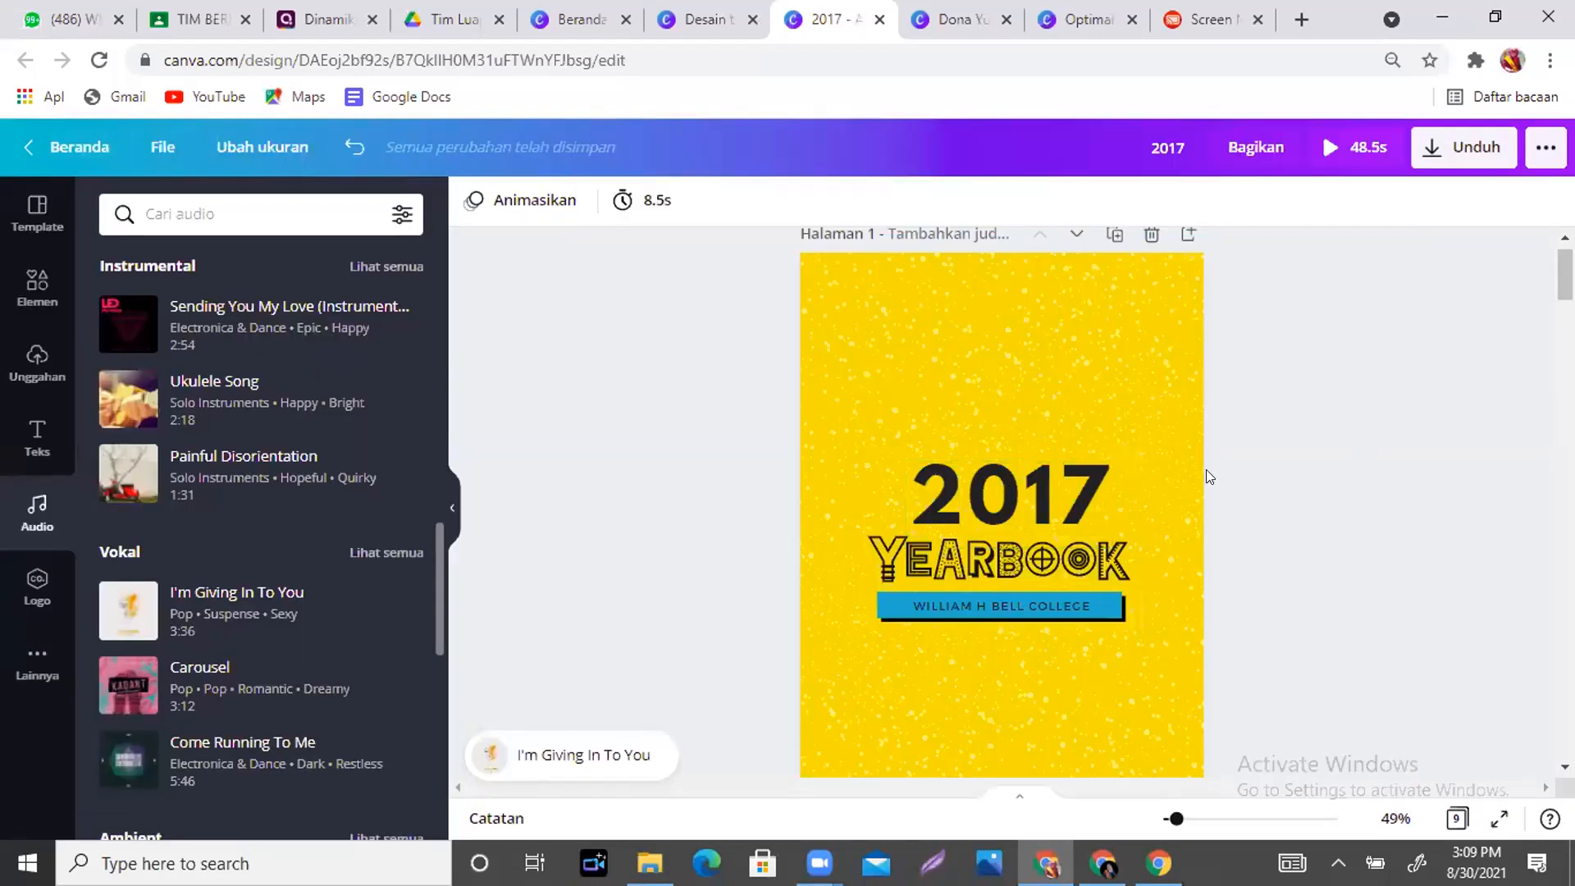
- Give the 2017 title the Timbul effect at intensity 50 after trying Bayangan
mouse_move(1564, 275)
mouse_down()
mouse_move(1564, 306)
mouse_move(1564, 277)
mouse_up()
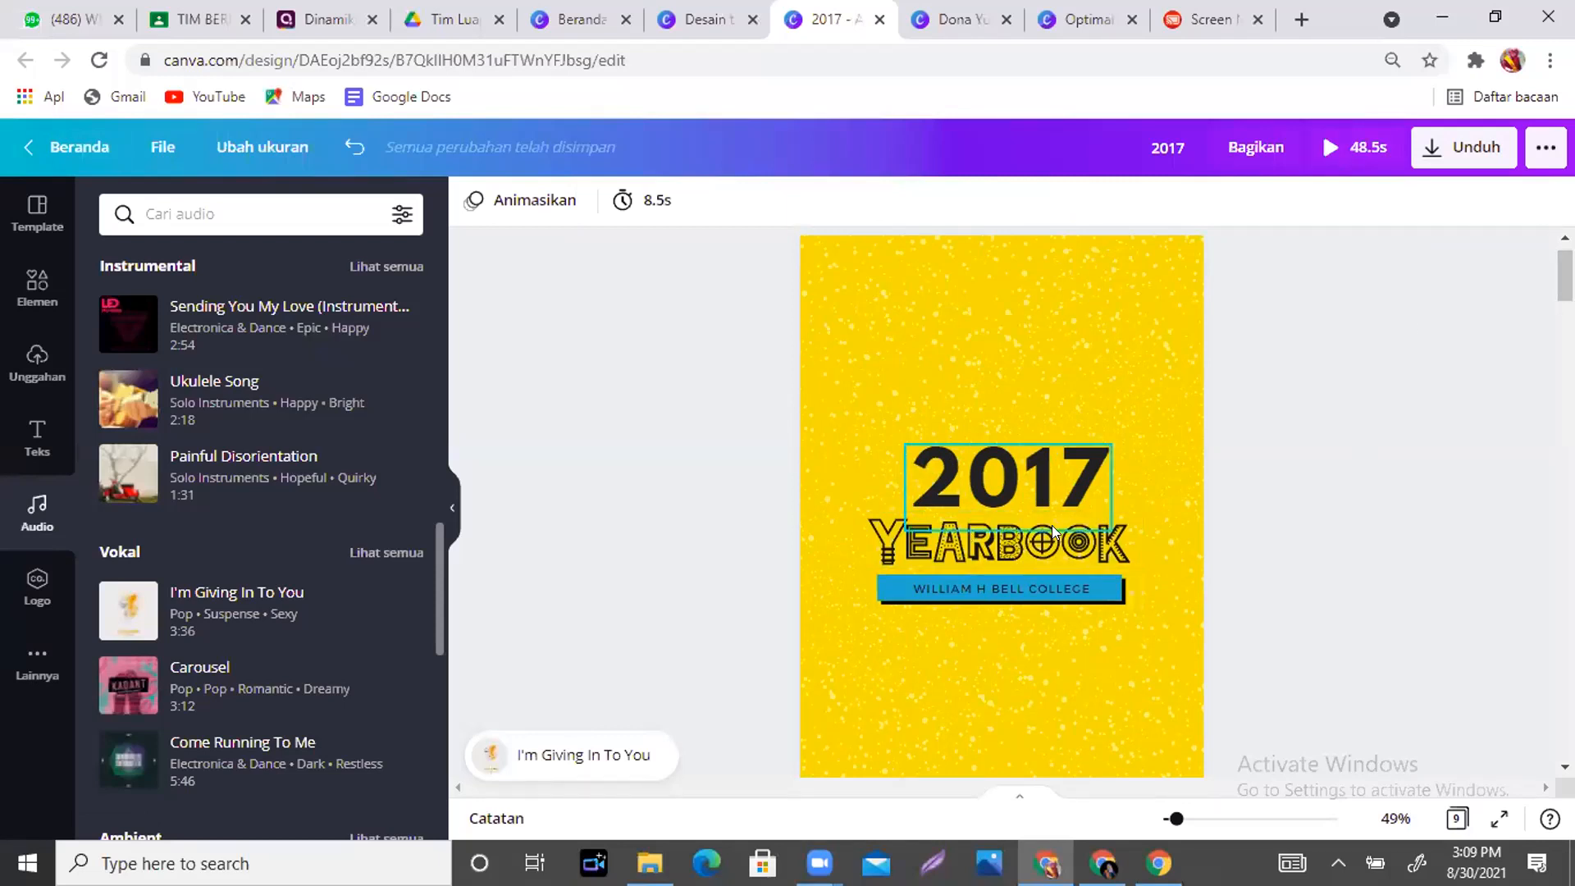
click(1060, 483)
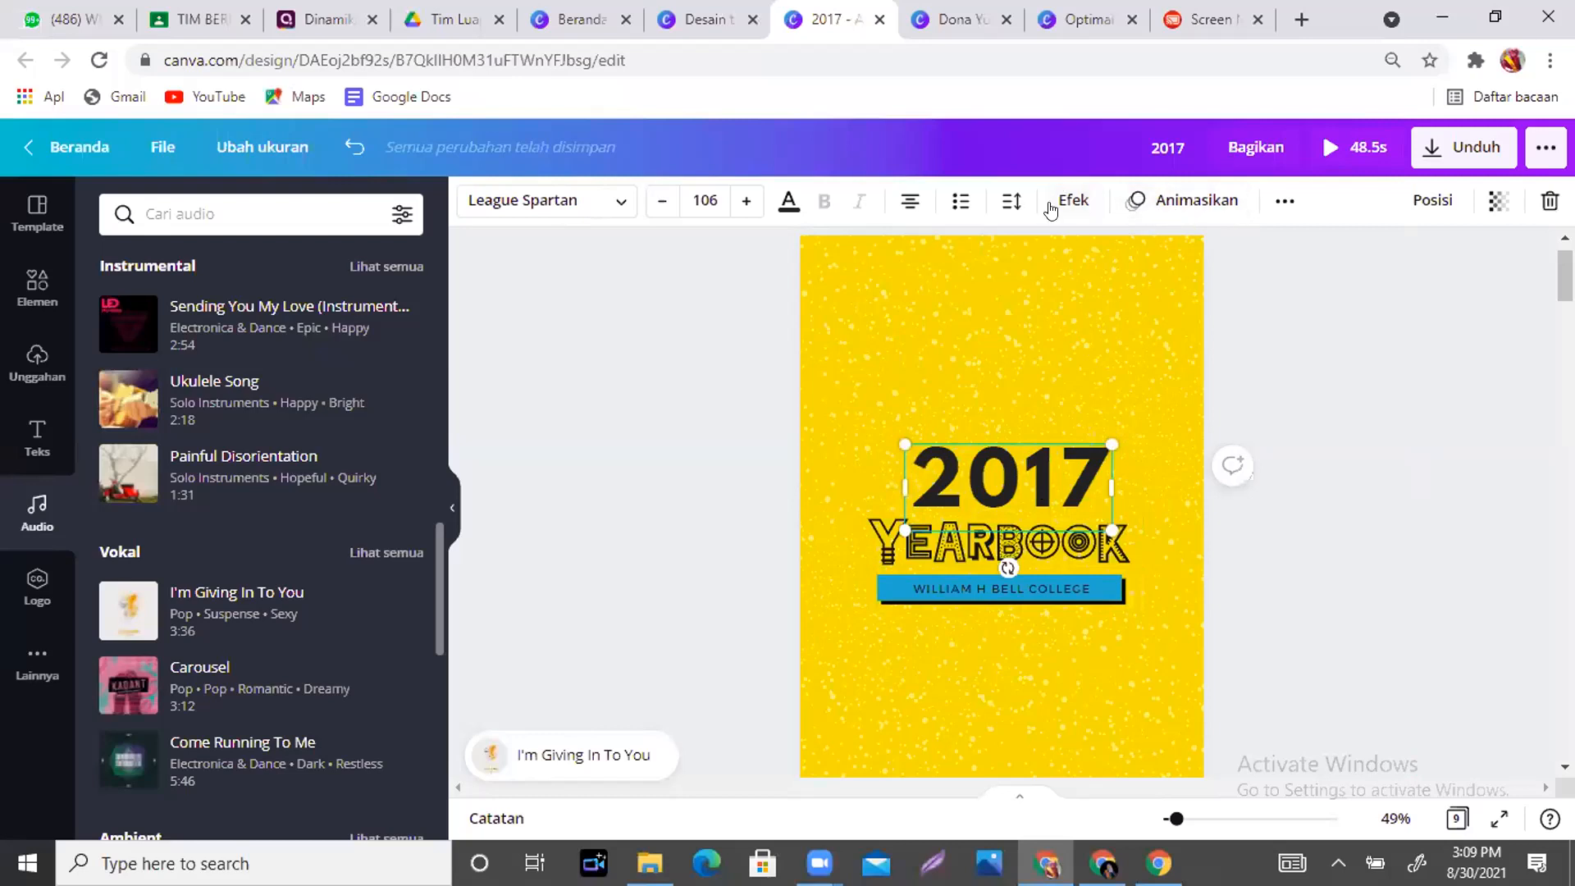
click(1064, 202)
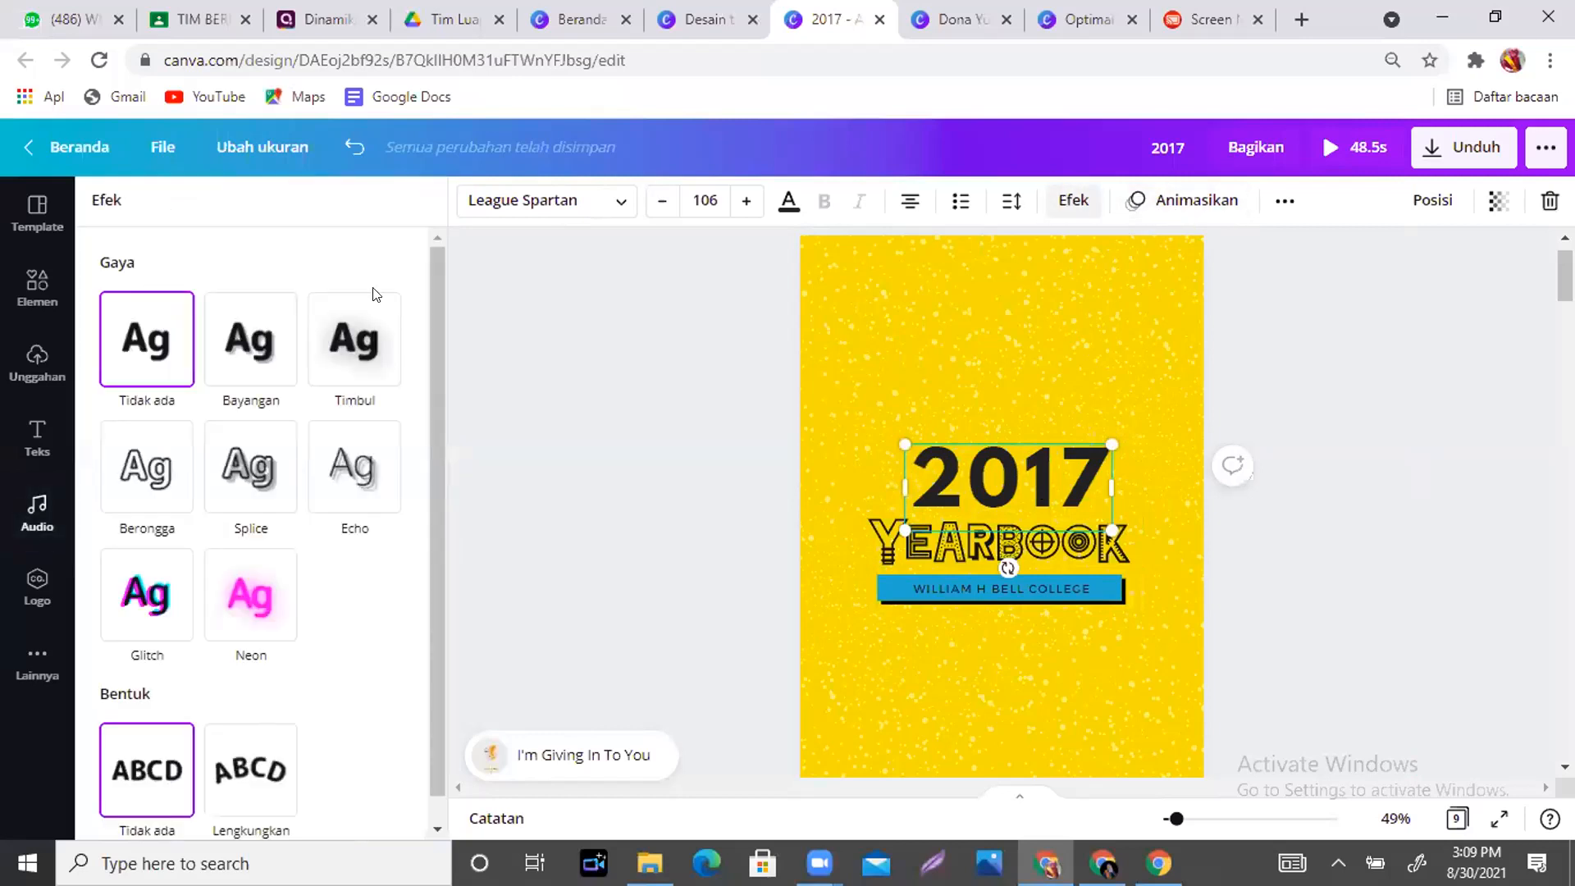
click(234, 362)
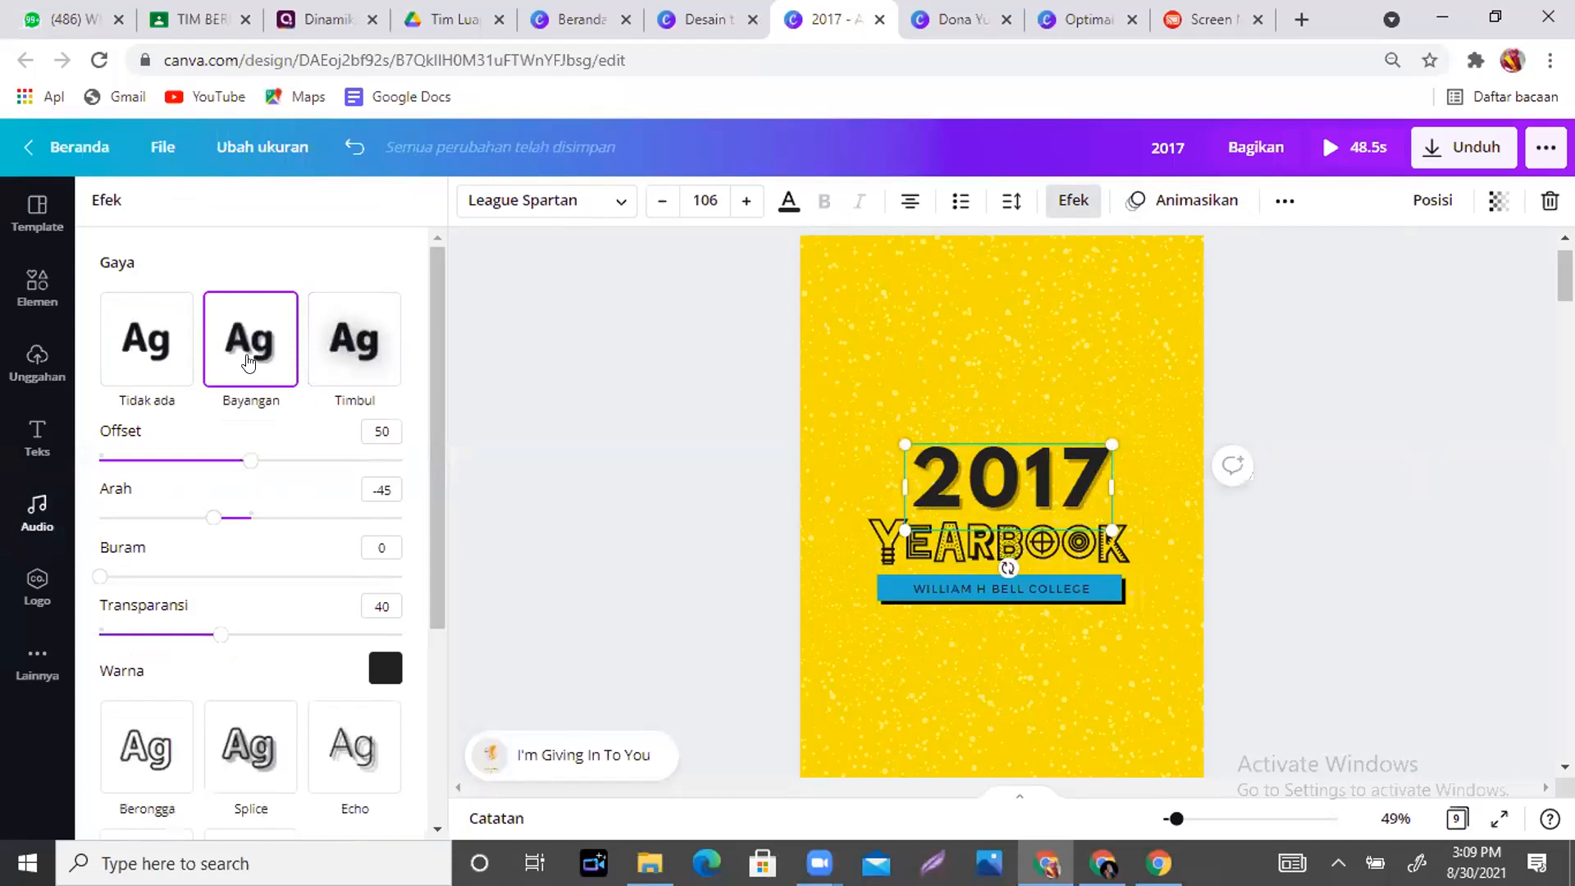
click(343, 359)
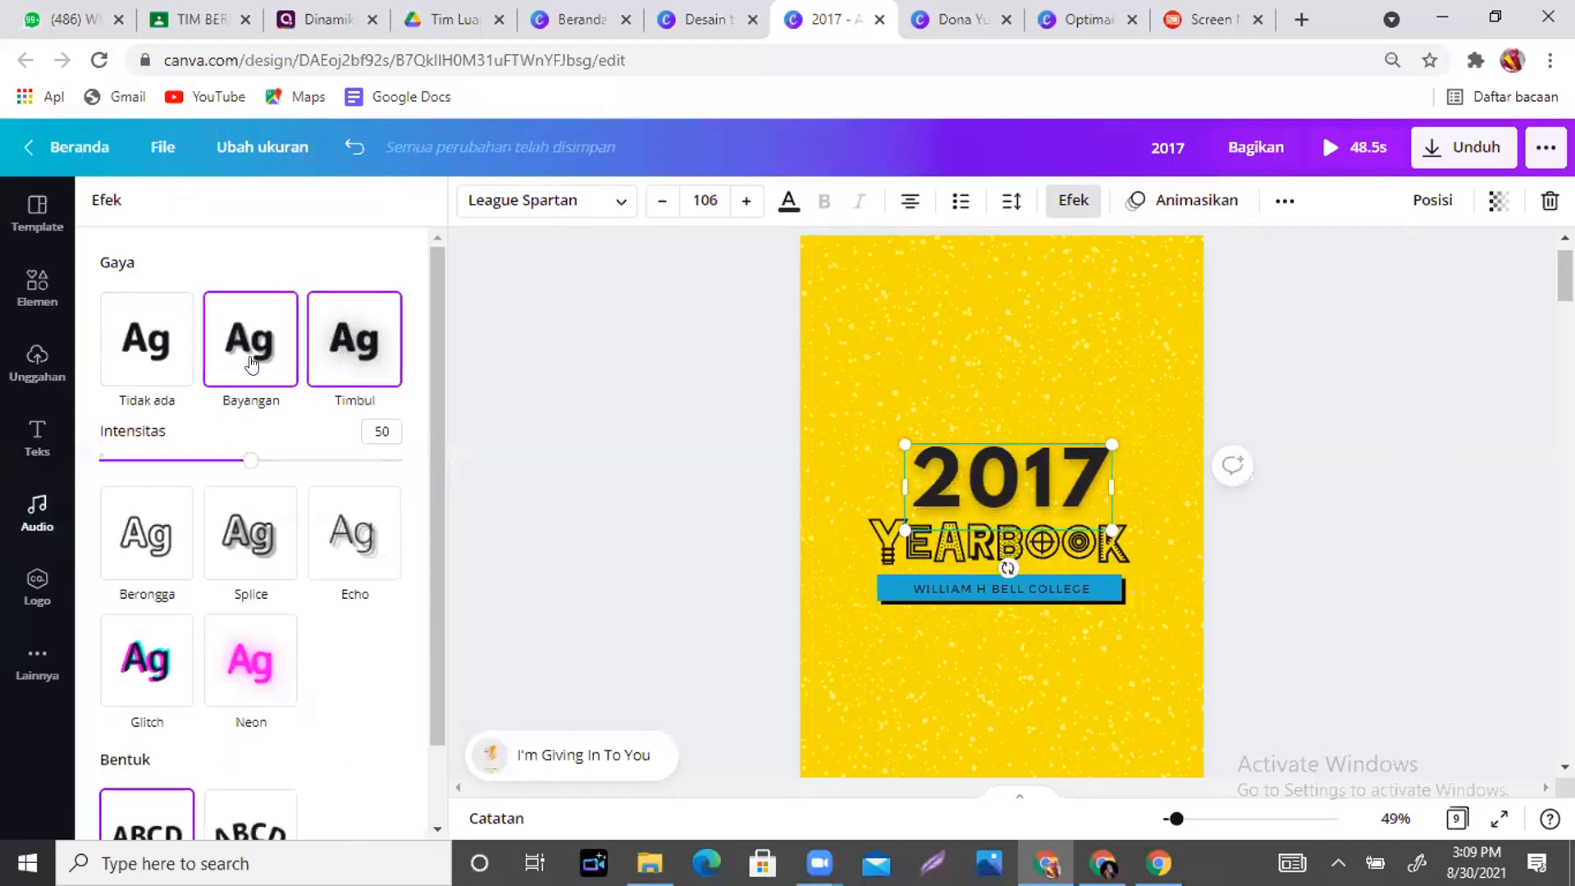
click(251, 363)
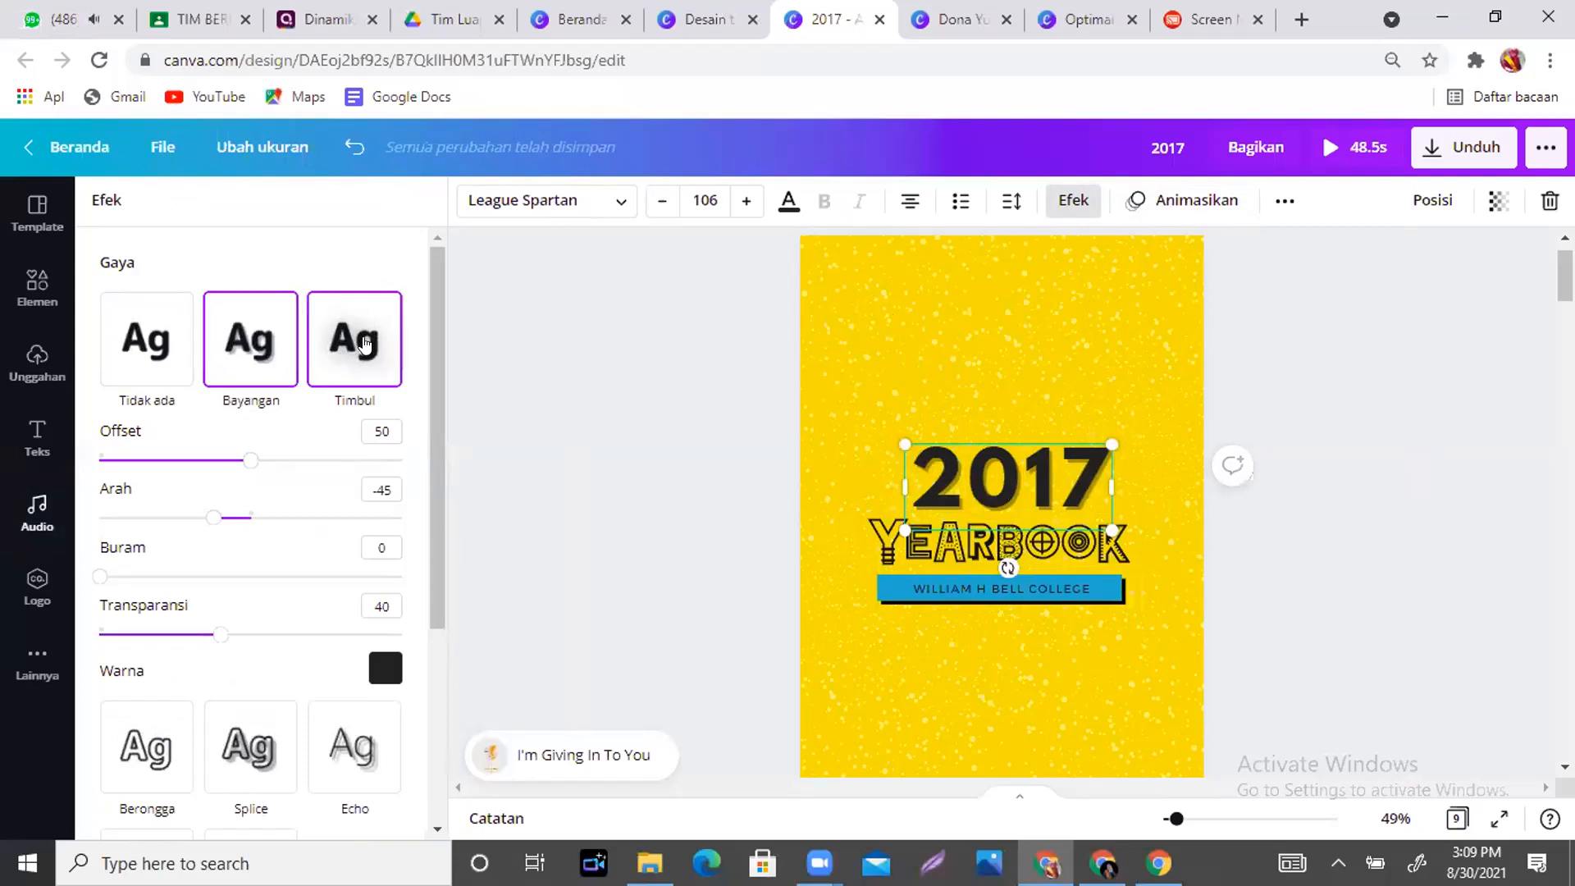
click(366, 343)
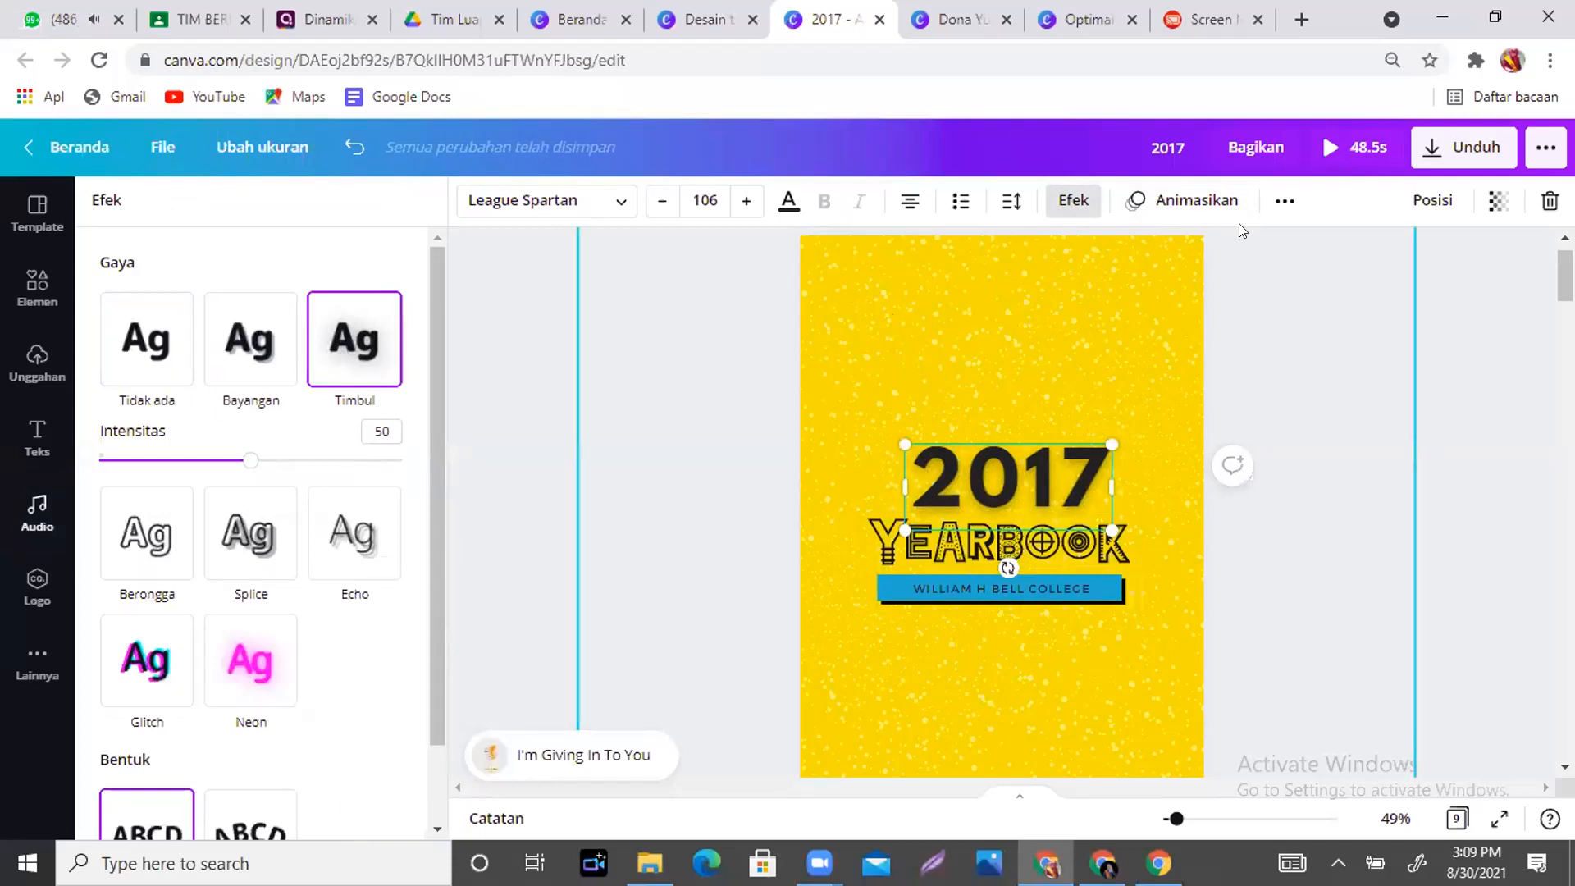
click(1175, 209)
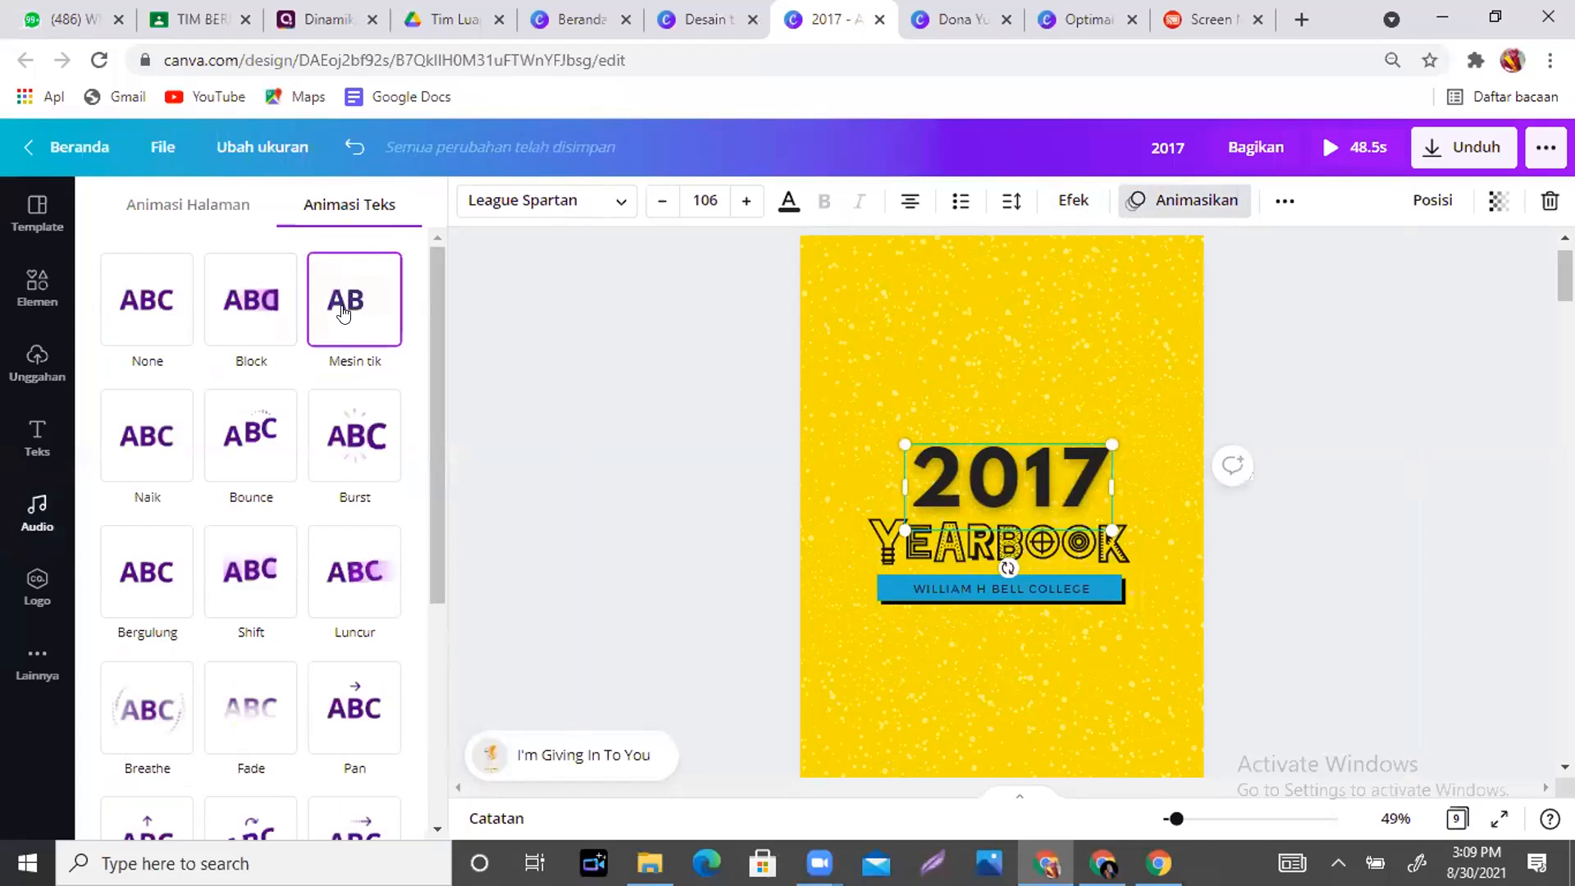
- Animate the 2017 title with Mesin tik, the YEARBOOK graphic with Tumble, and the college name with Burst
click(343, 313)
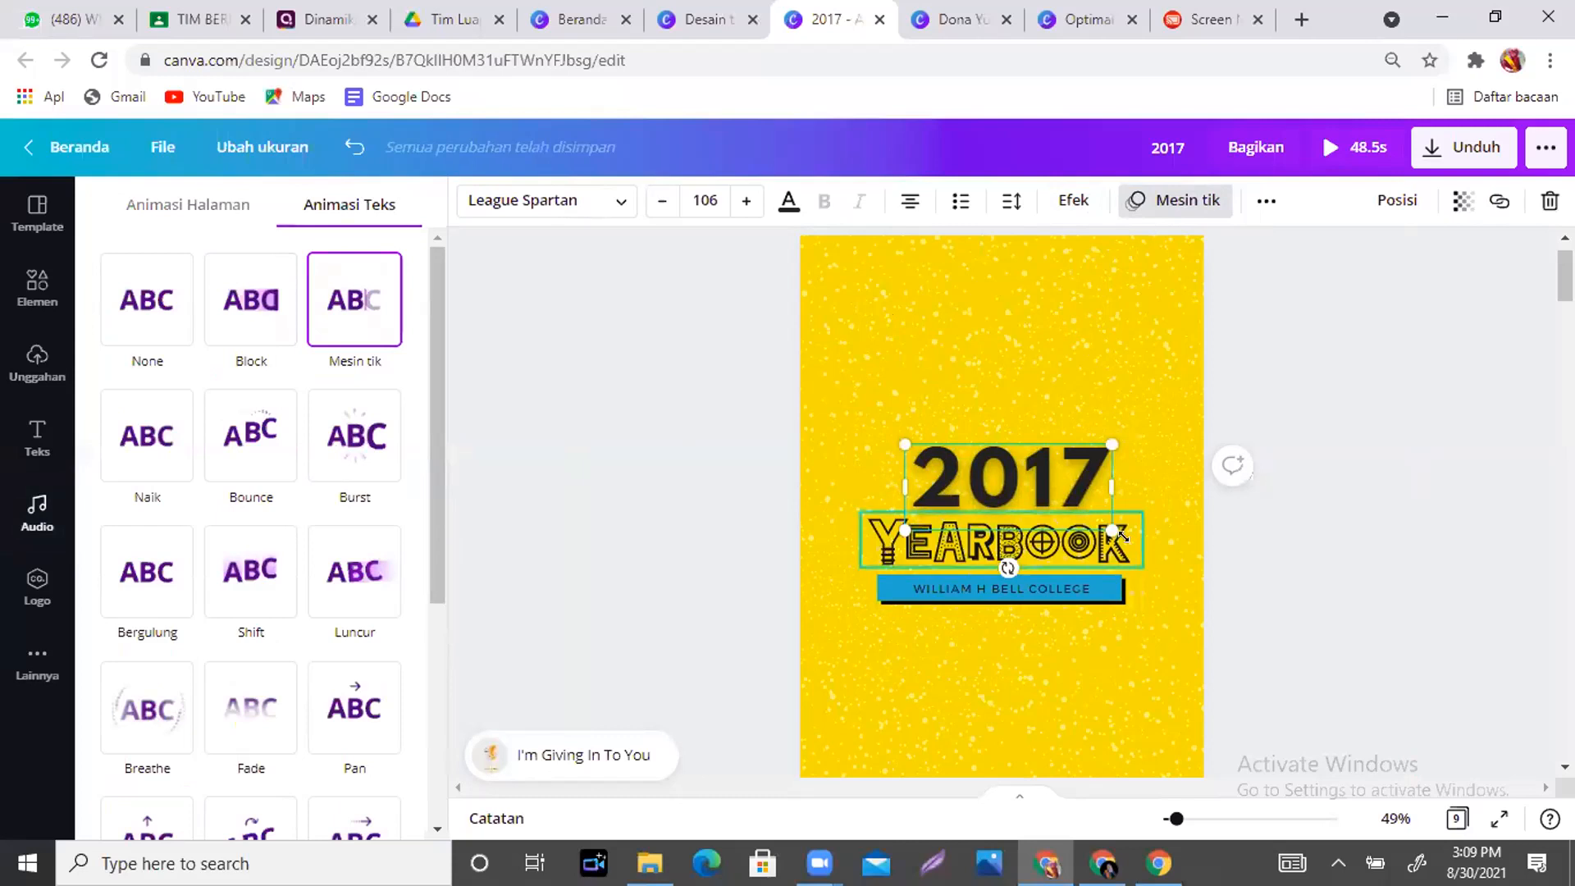
click(1135, 547)
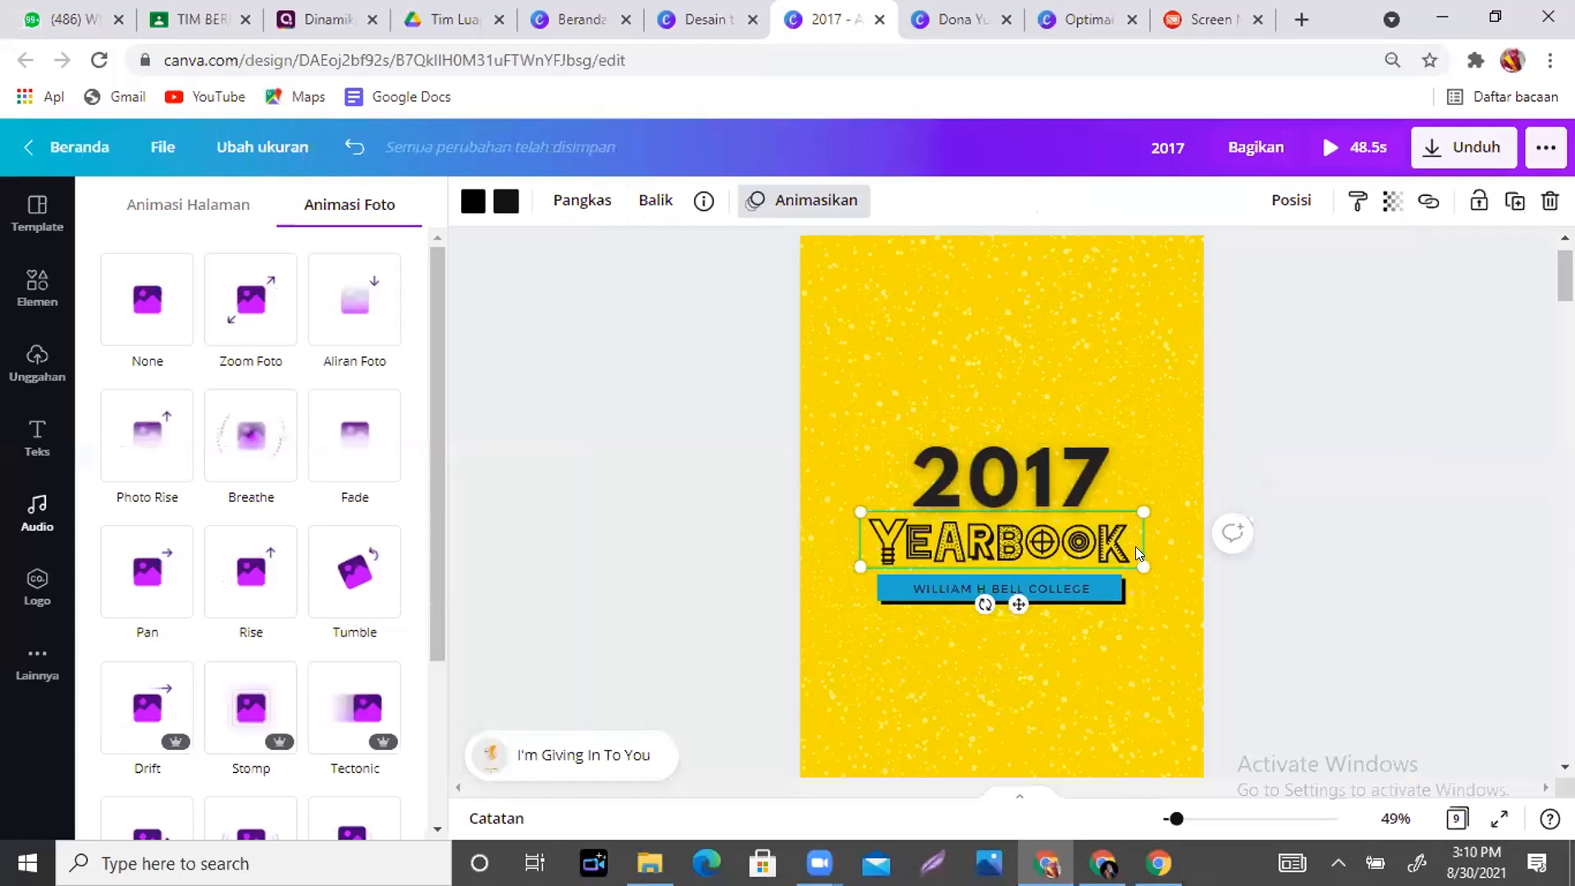
click(828, 205)
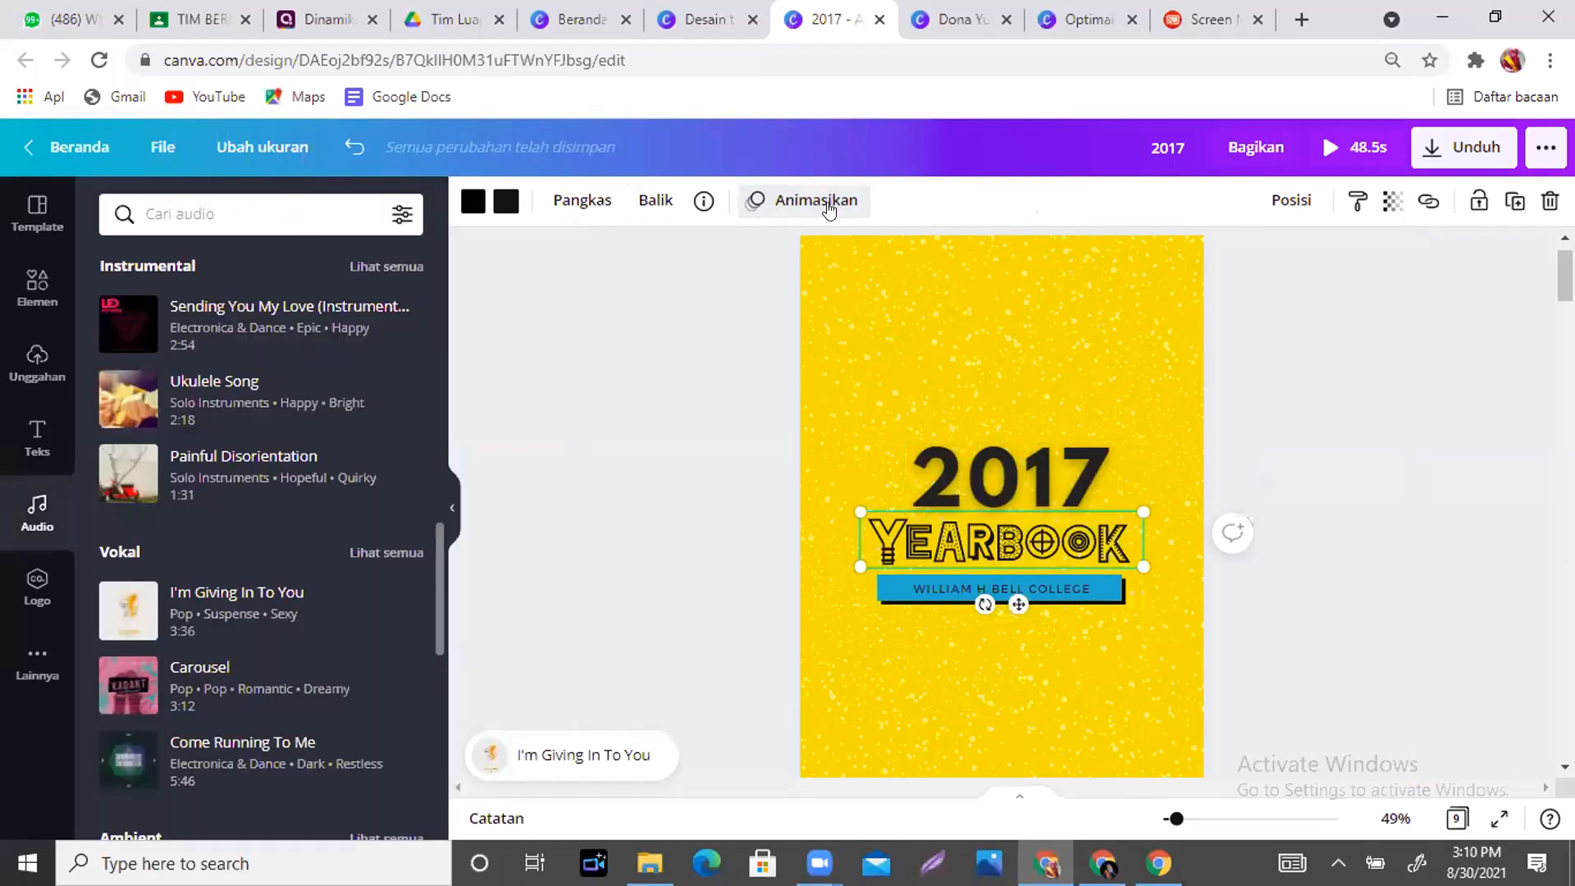
click(829, 205)
click(328, 465)
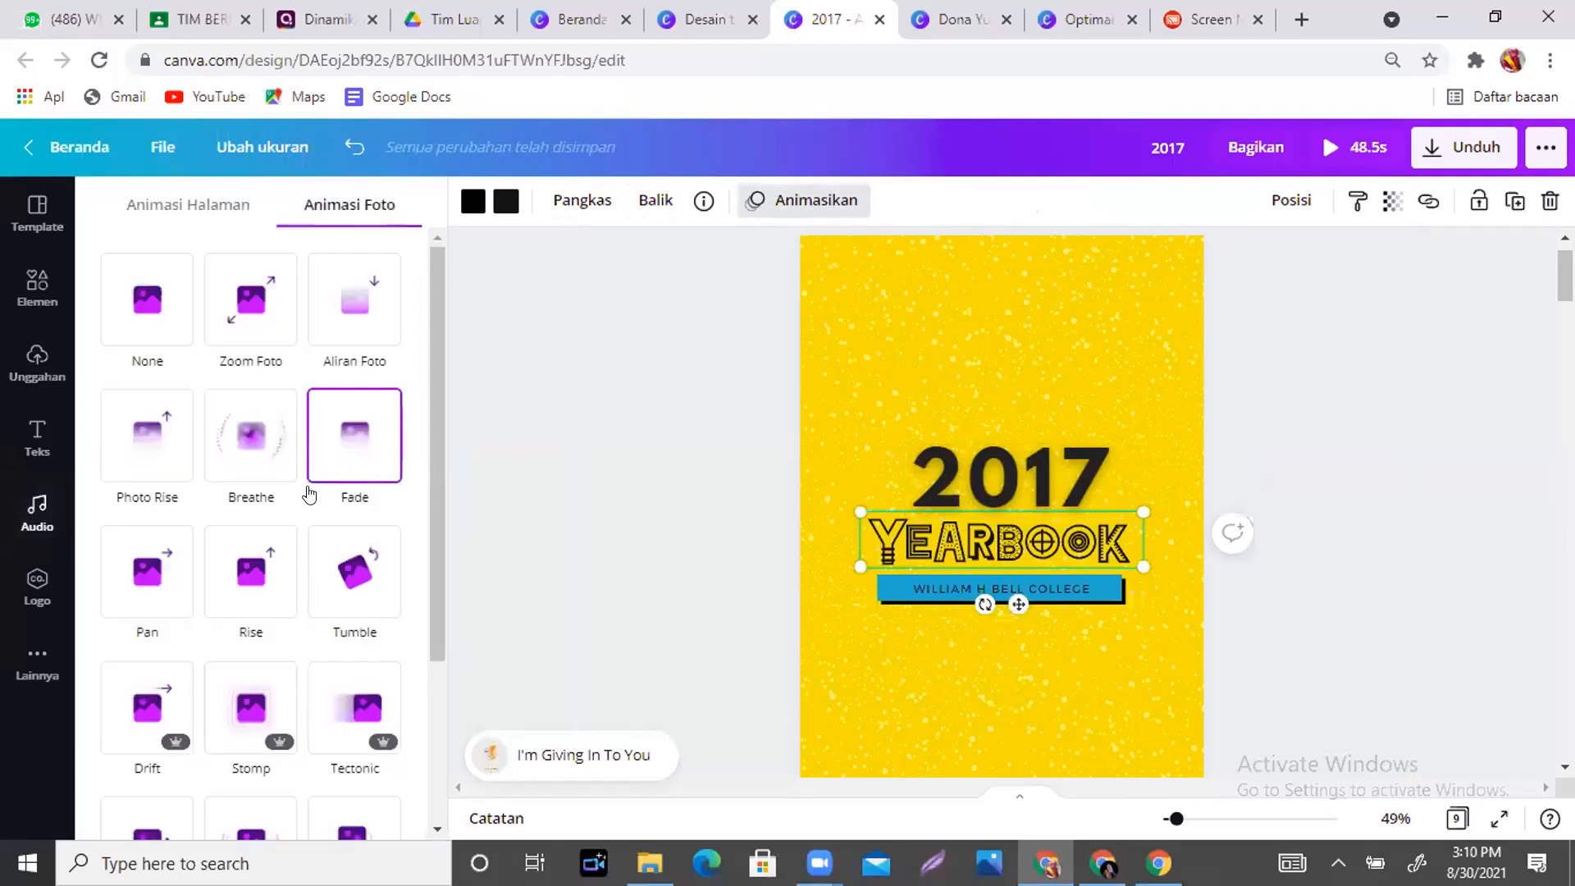
click(331, 555)
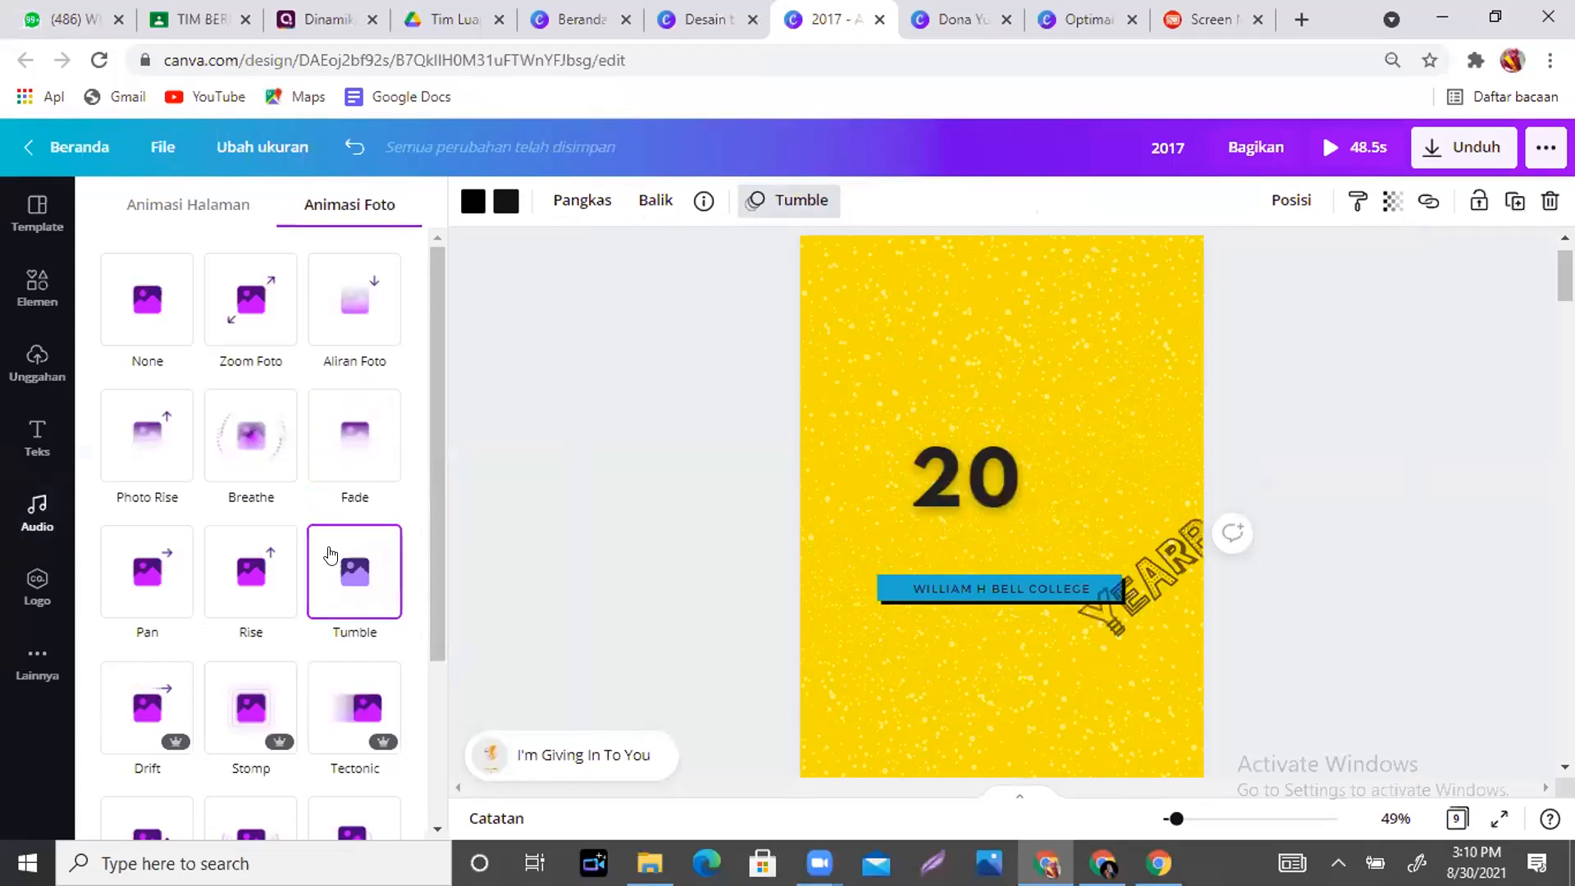
click(933, 586)
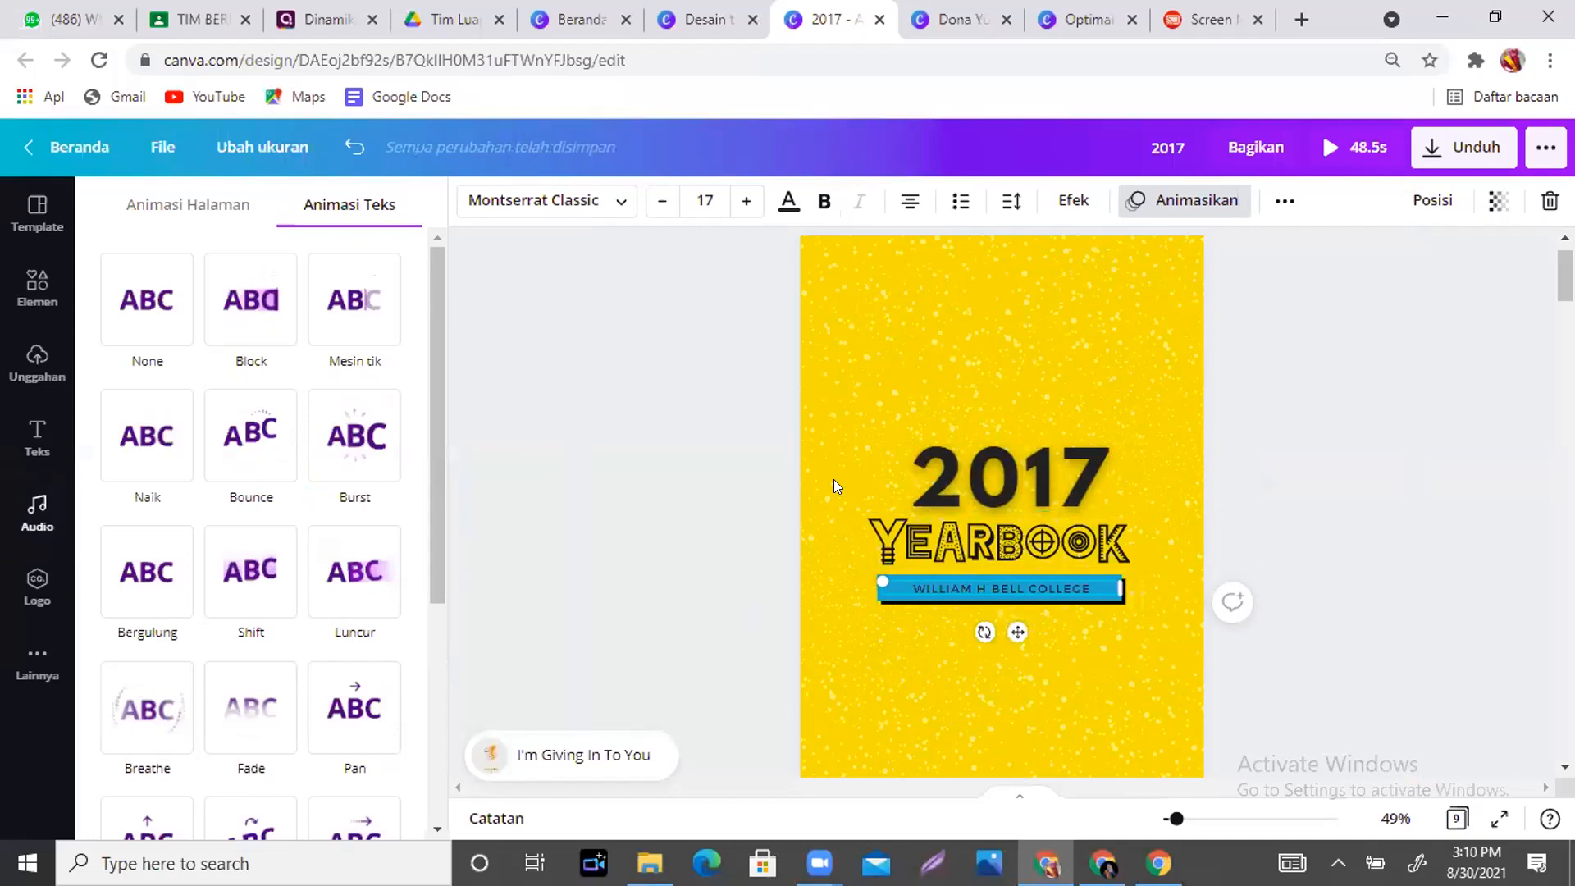
click(346, 439)
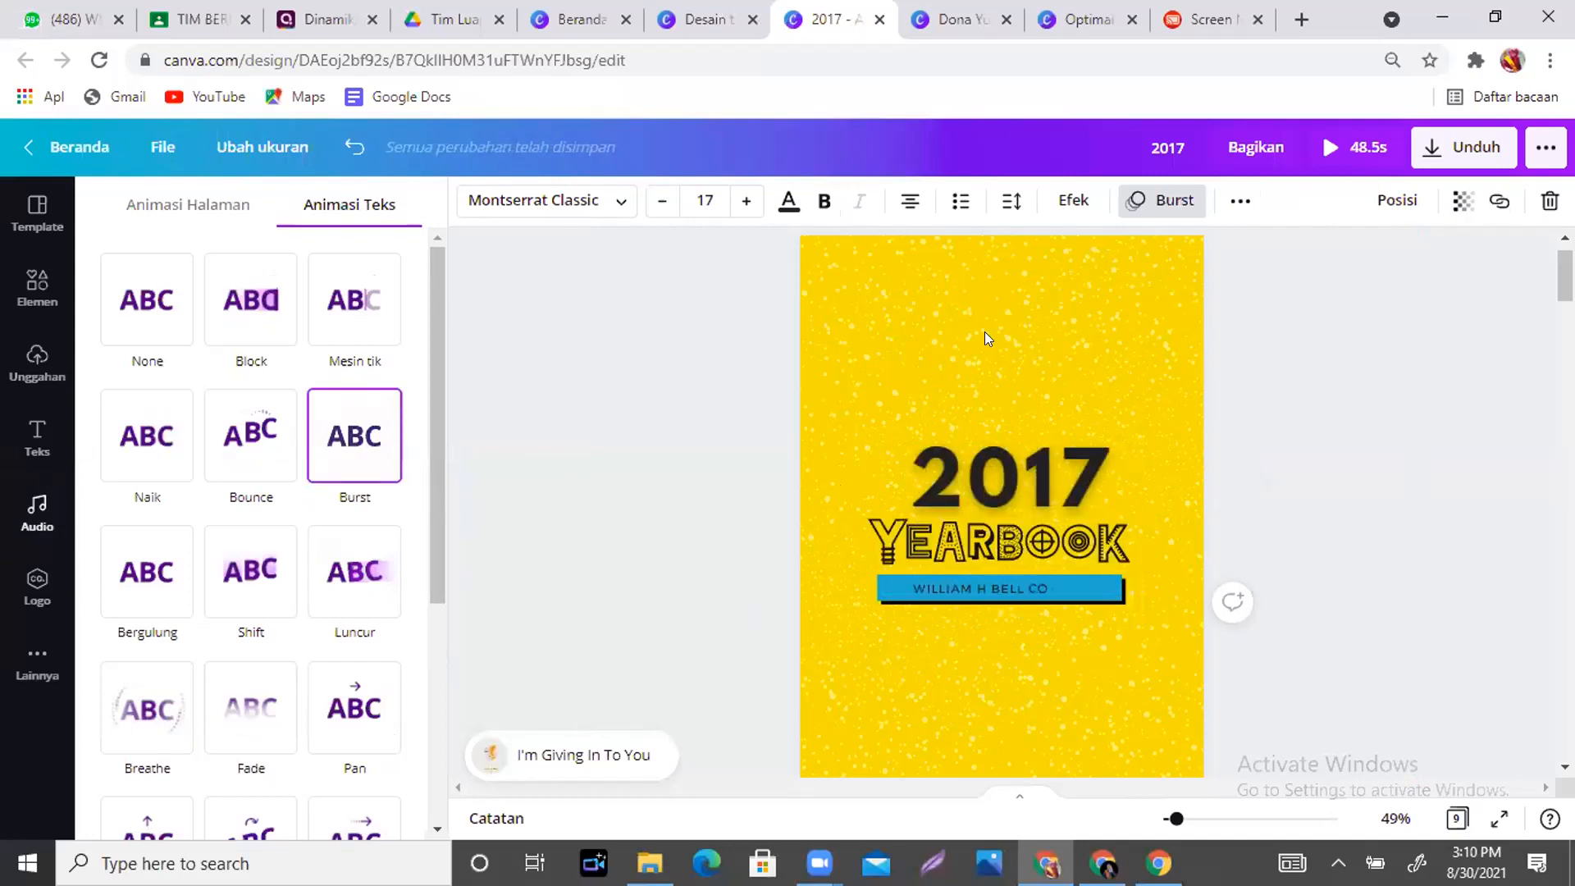
click(1351, 156)
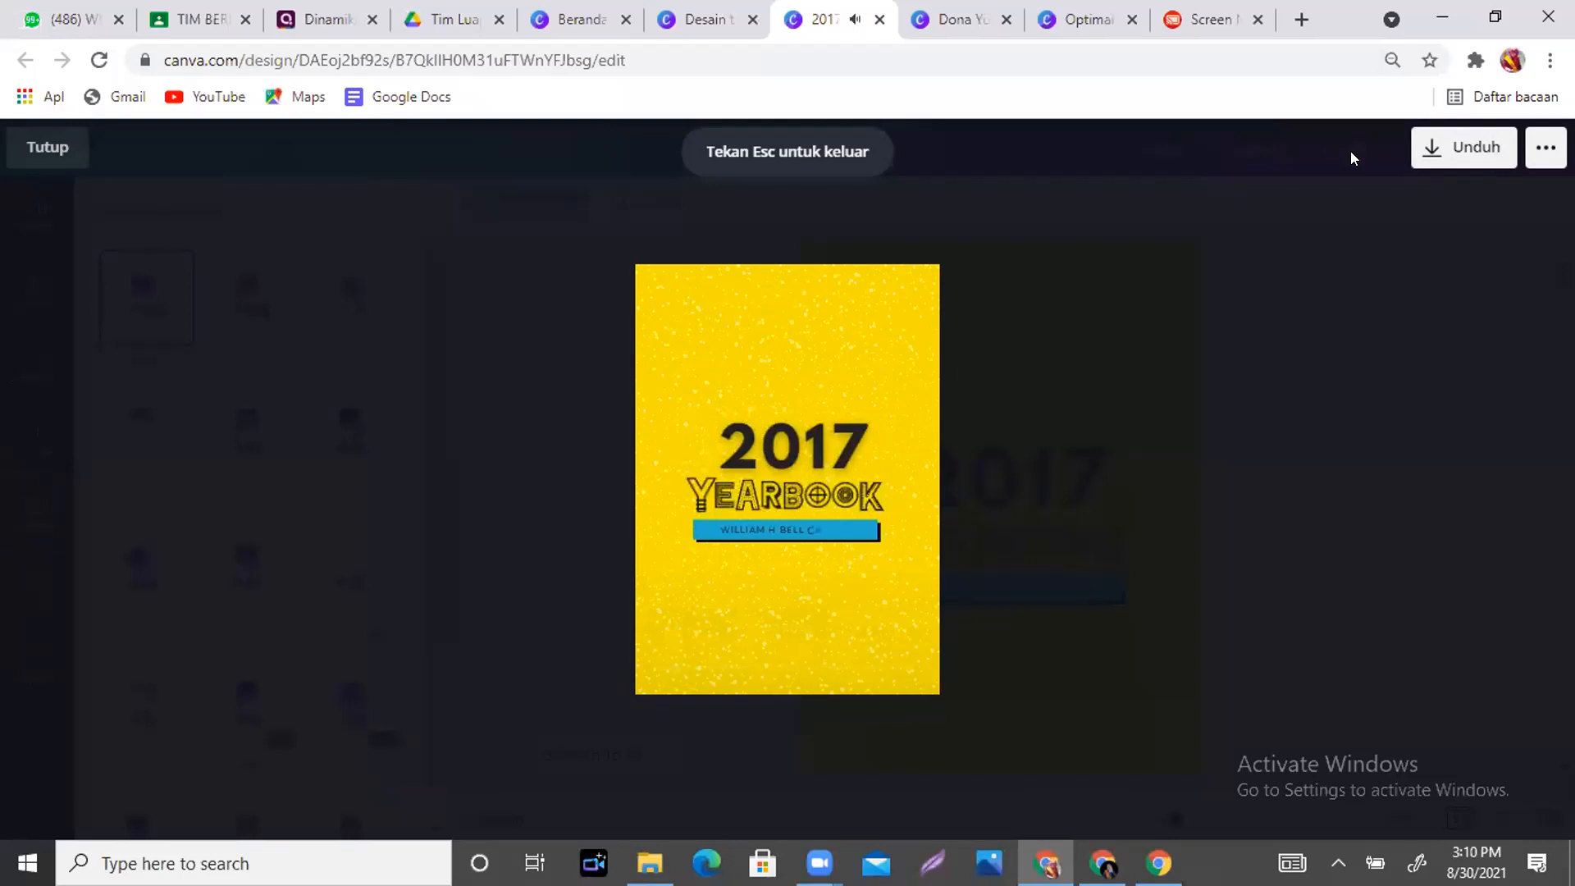
click(671, 628)
click(663, 661)
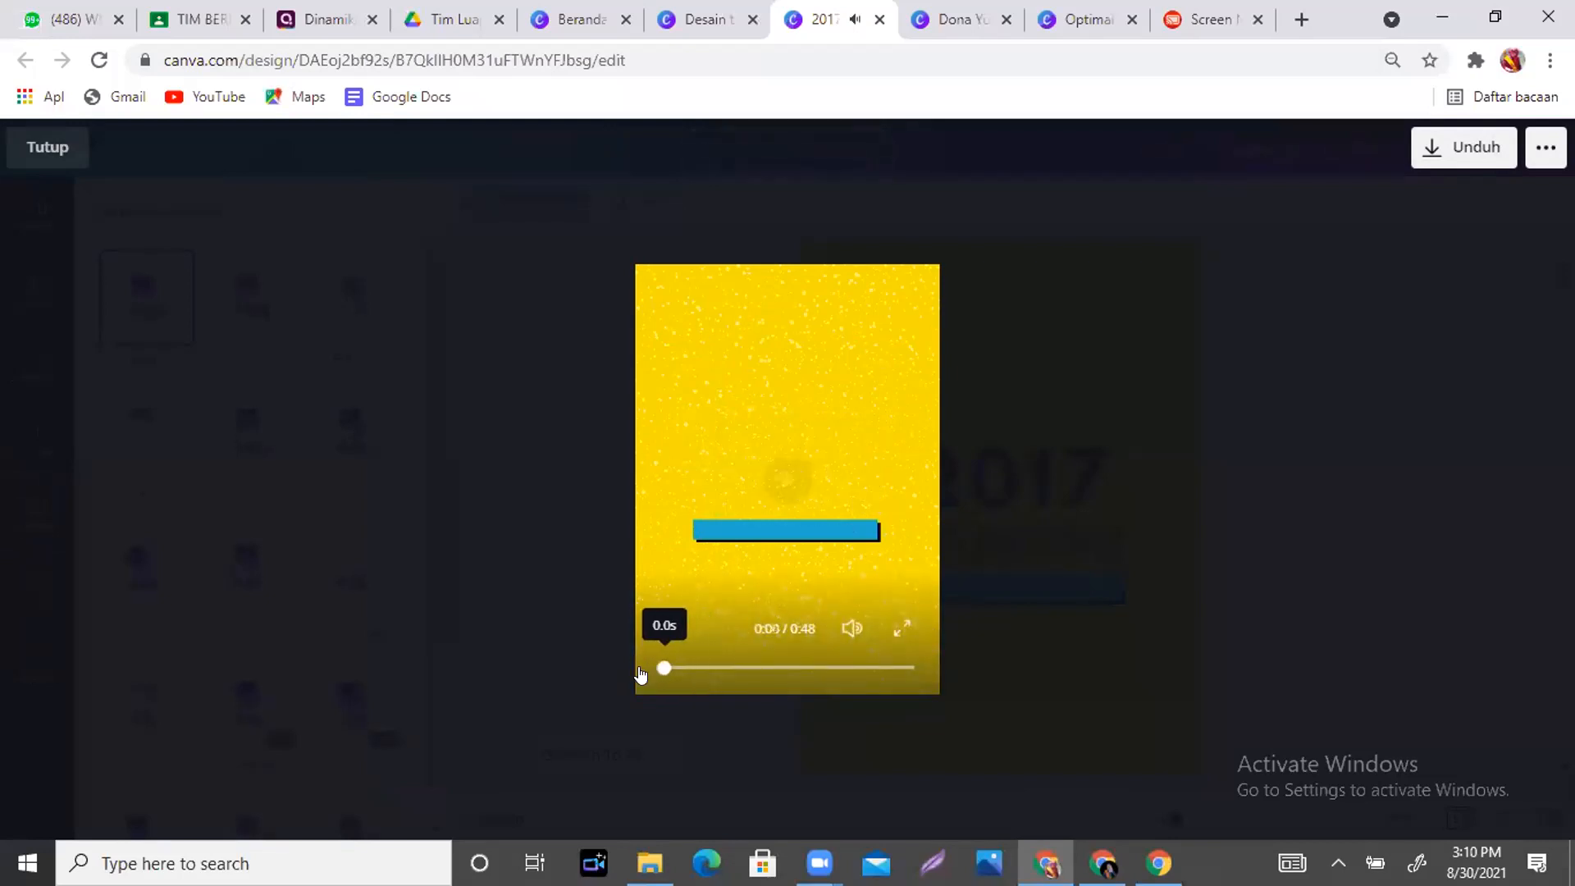
click(662, 628)
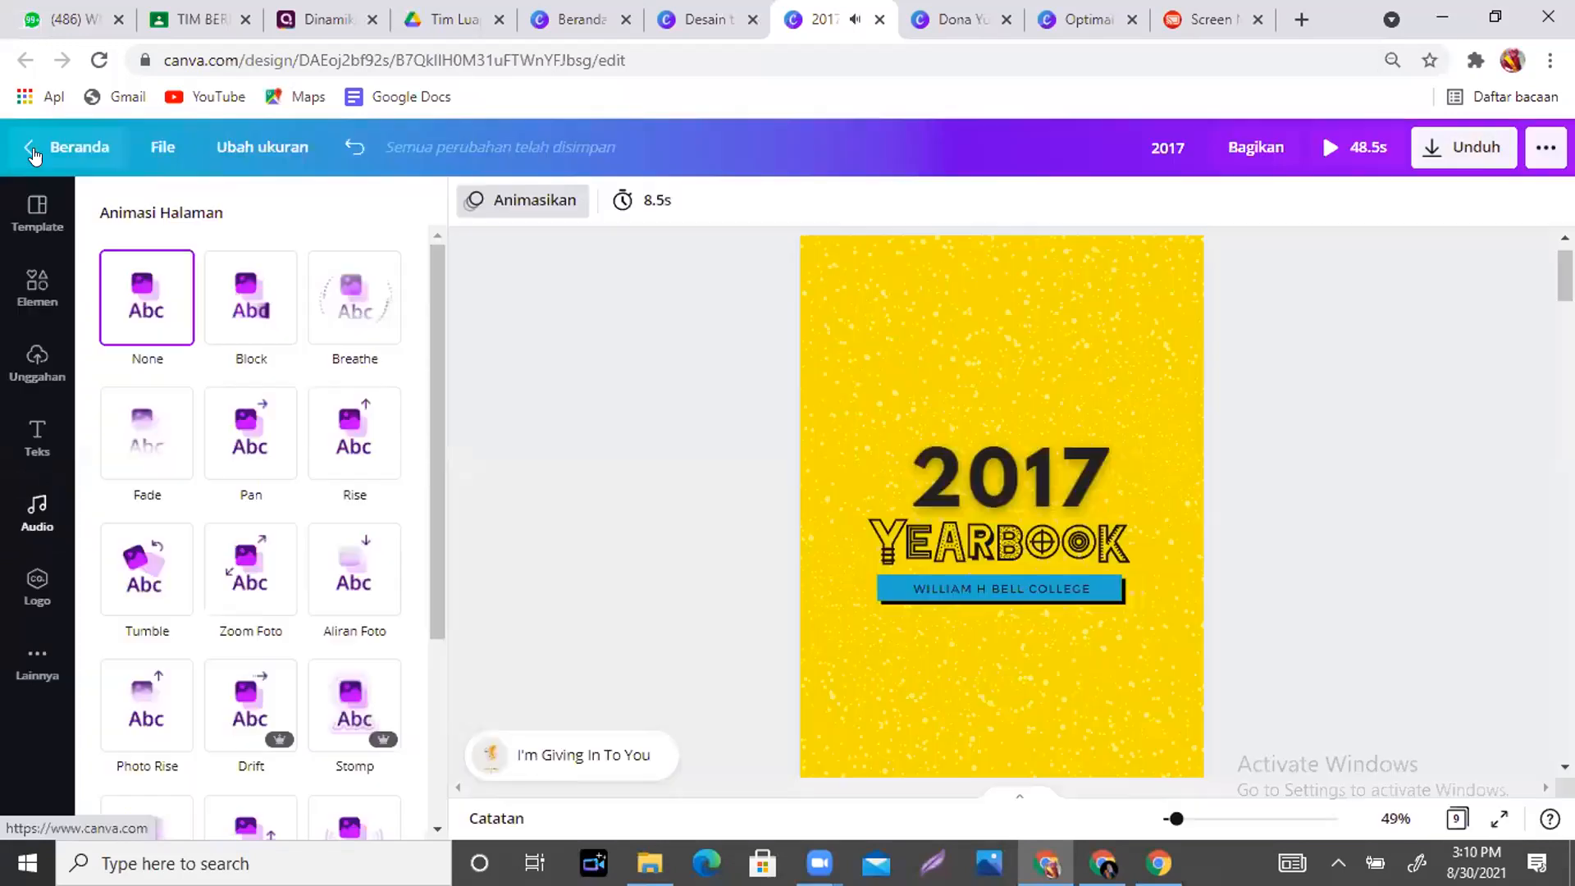
click(34, 155)
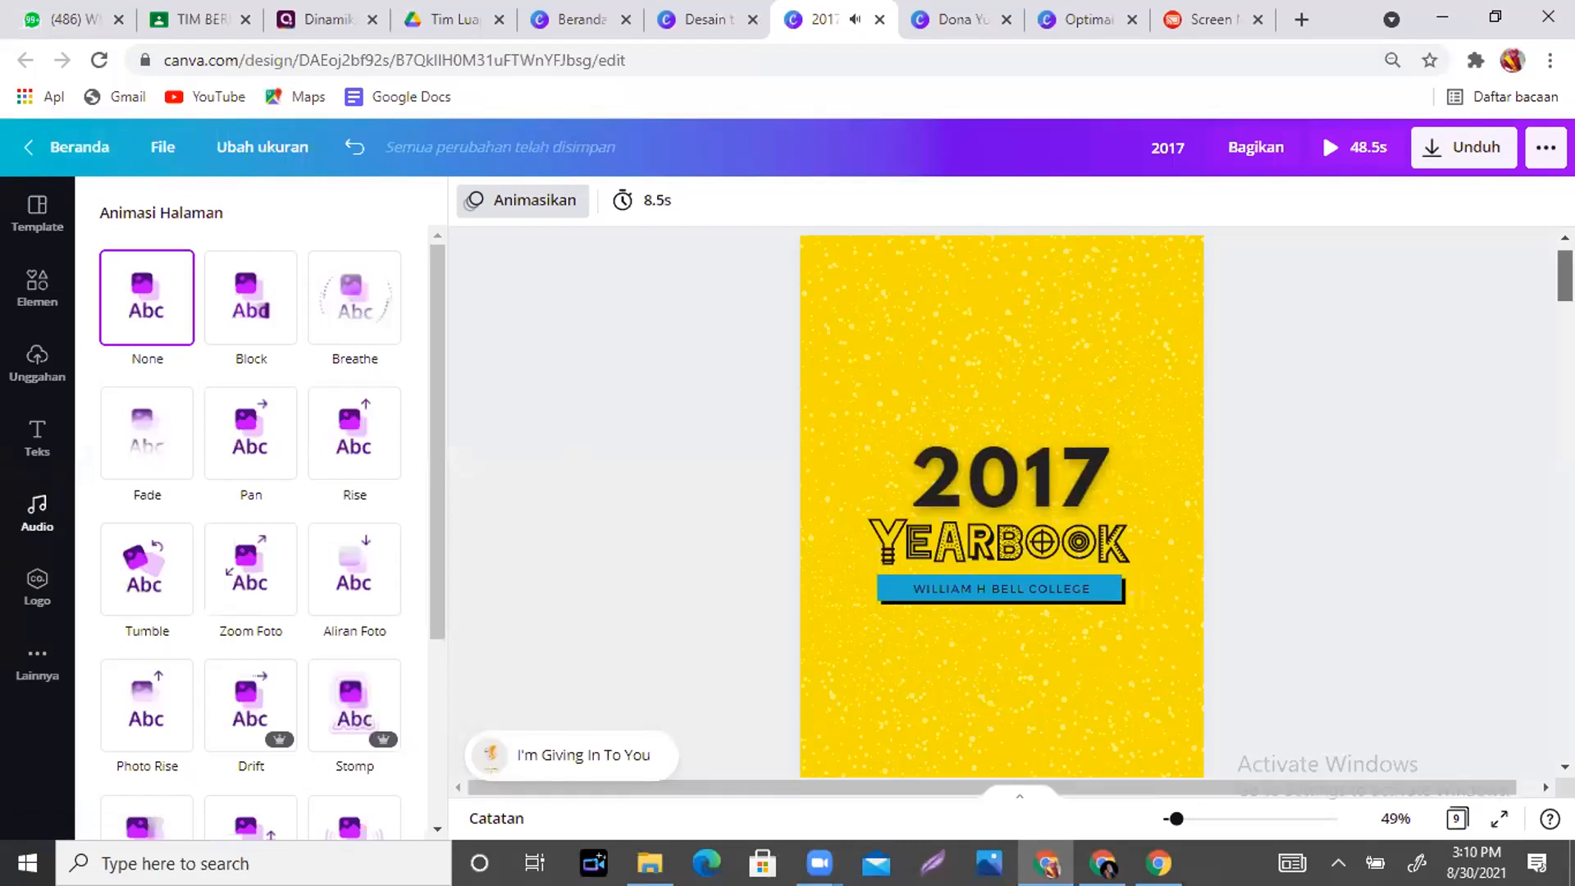
scroll(1114, 258, down, 5)
click(1114, 257)
- Apply the Aliran Foto animation to the cover's yellow background
click(1107, 264)
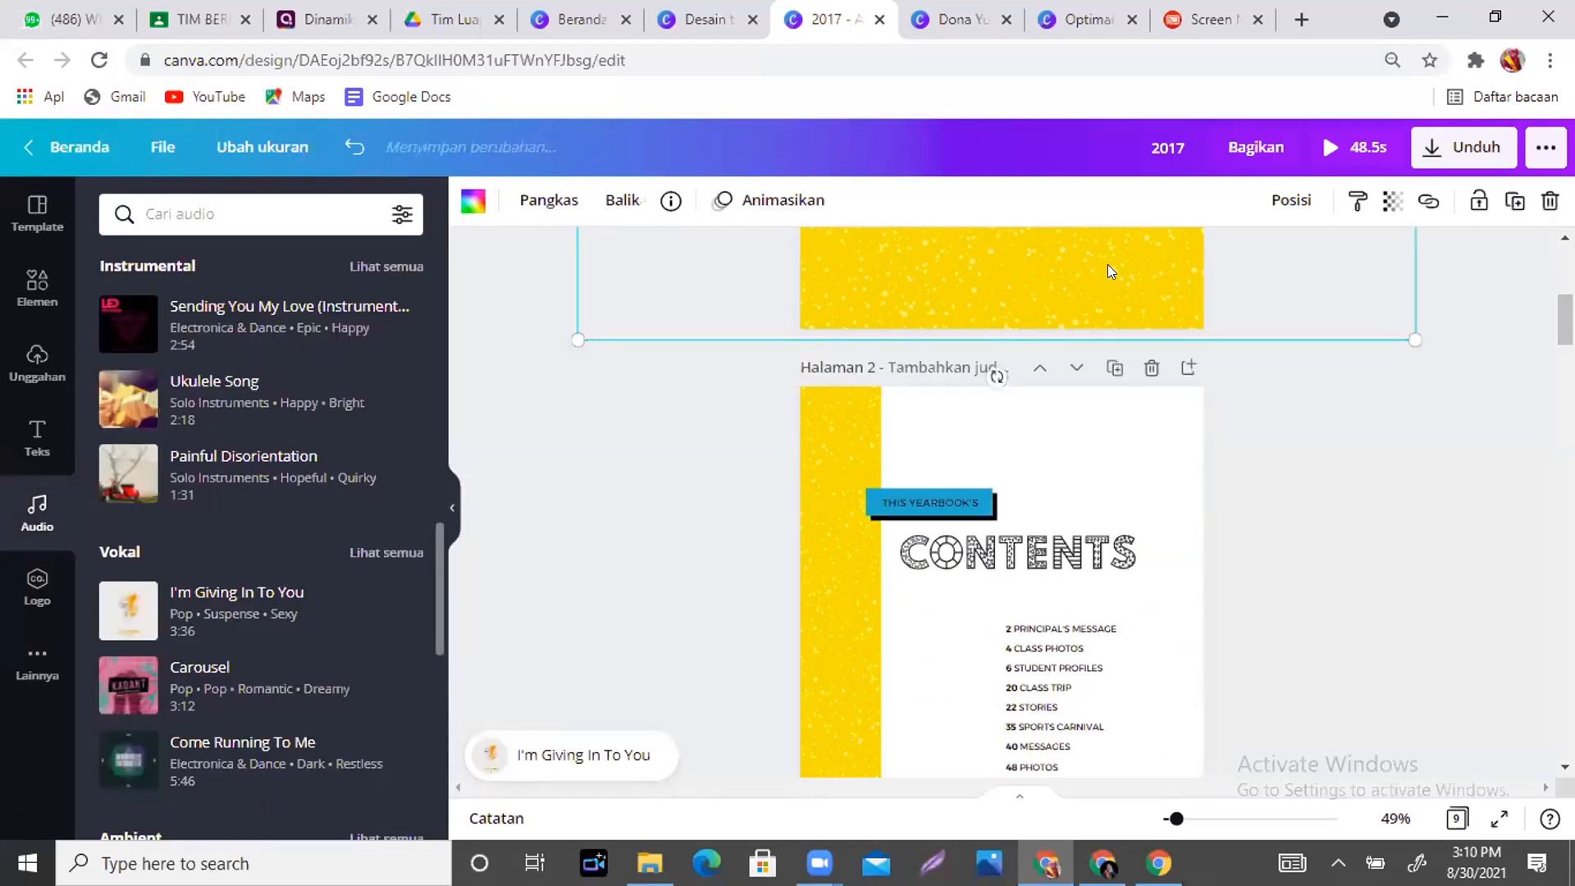
click(800, 209)
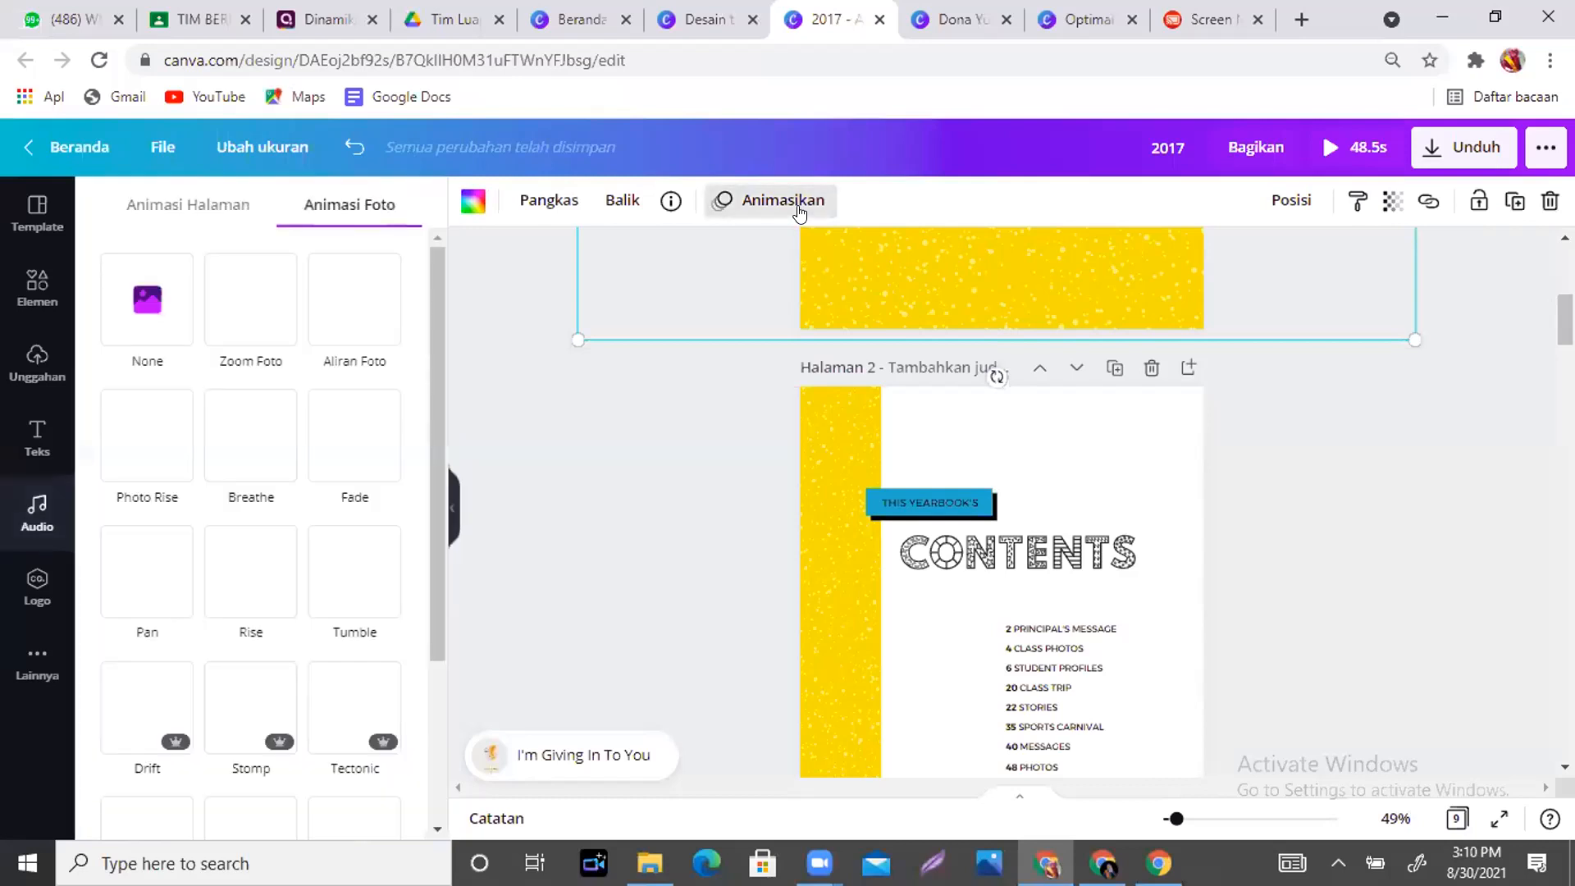
click(331, 329)
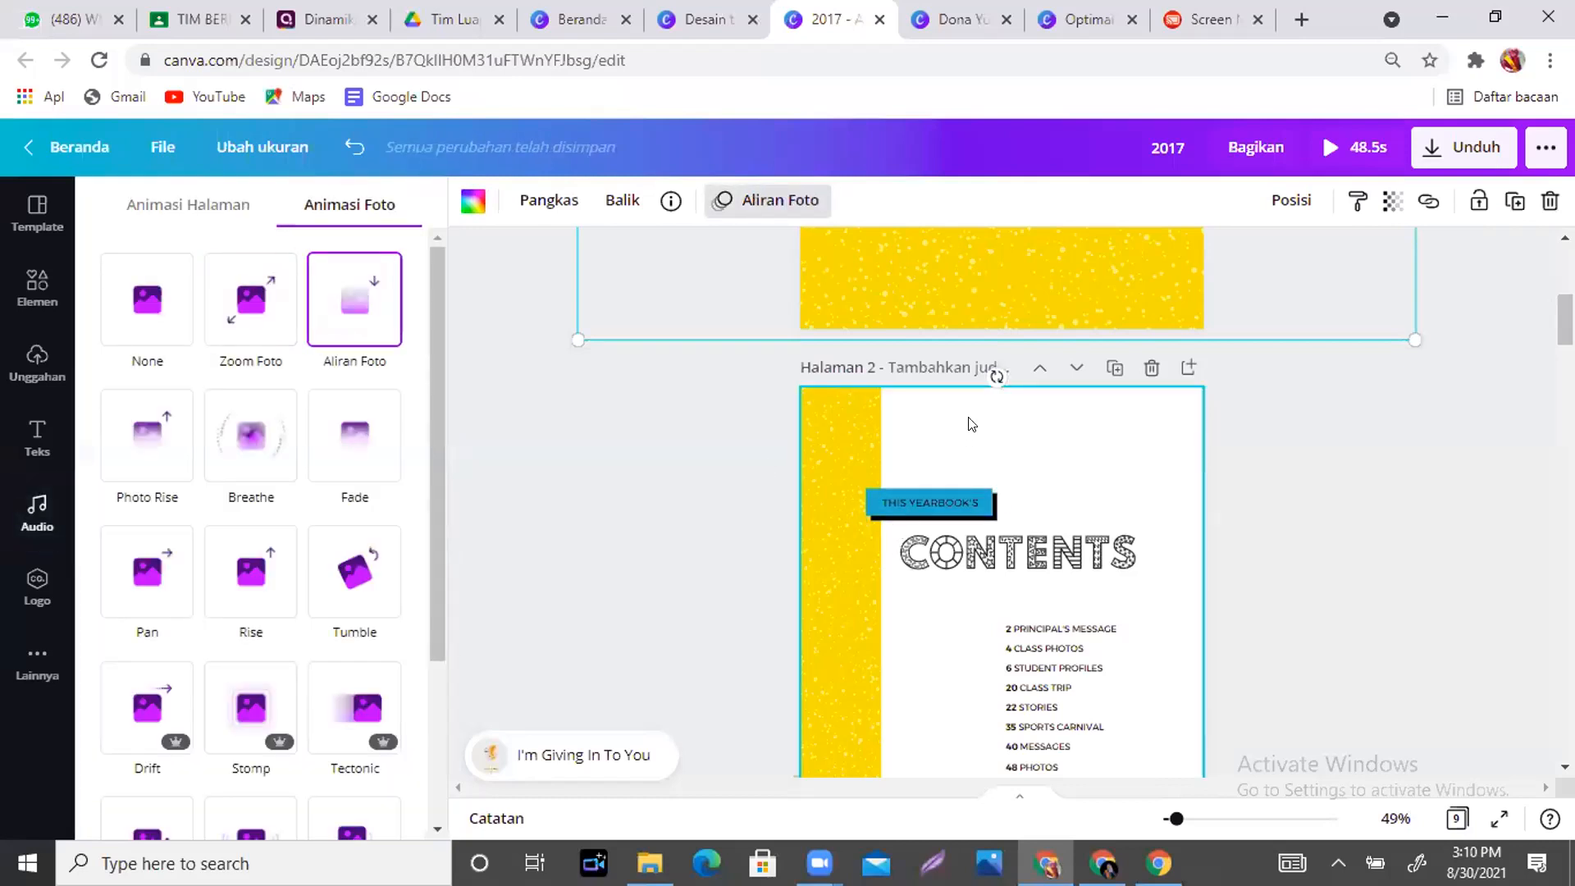
- Give the Contents page (page 2) a Fade page animation
click(37, 512)
click(869, 415)
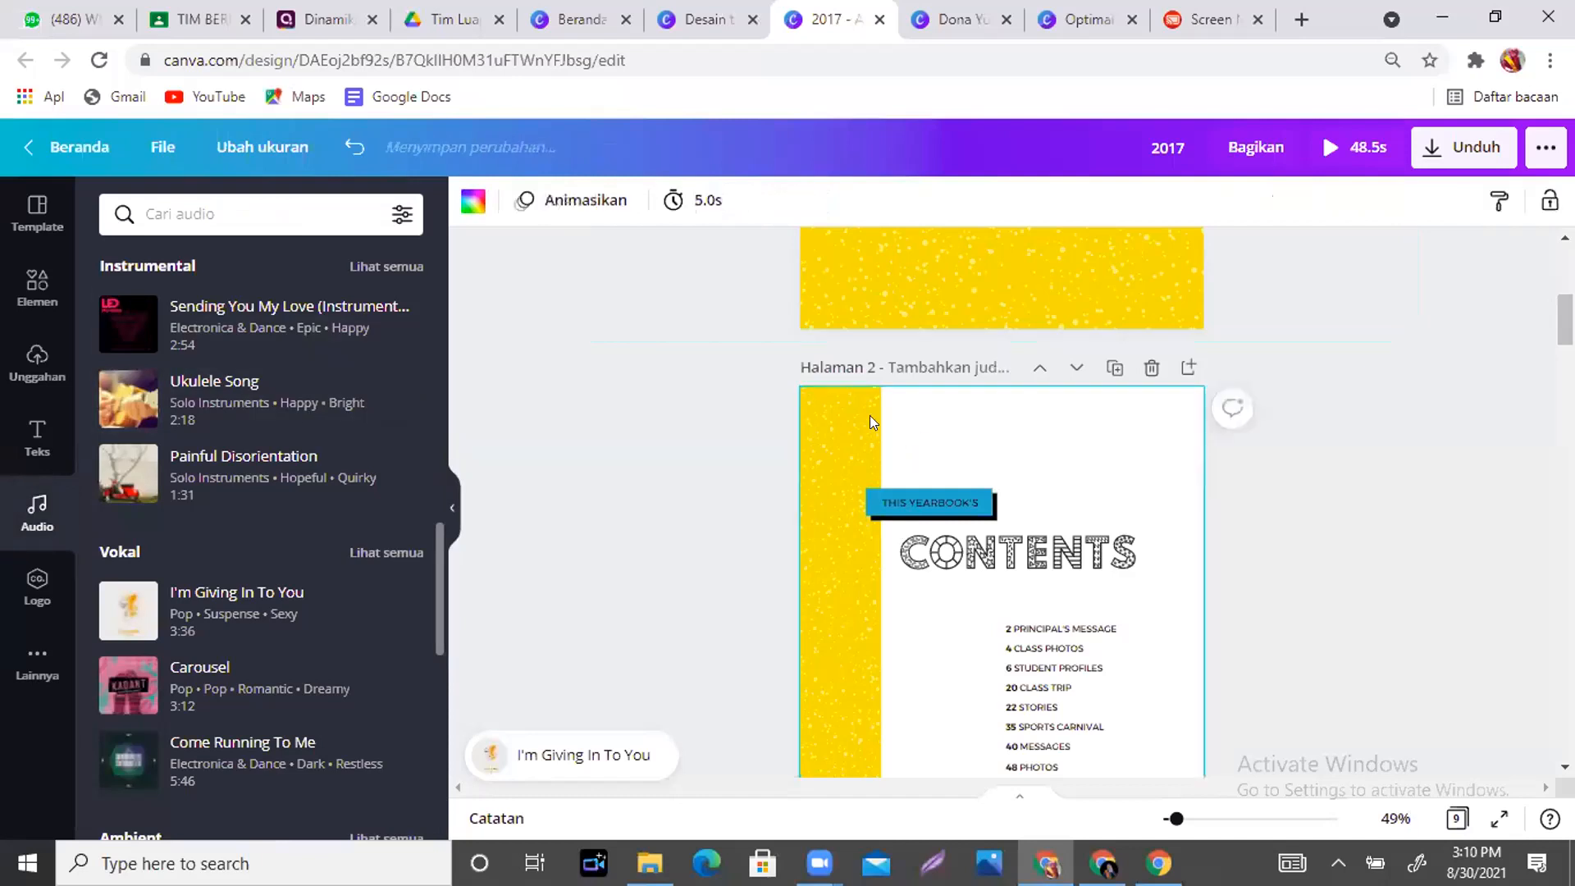
click(568, 205)
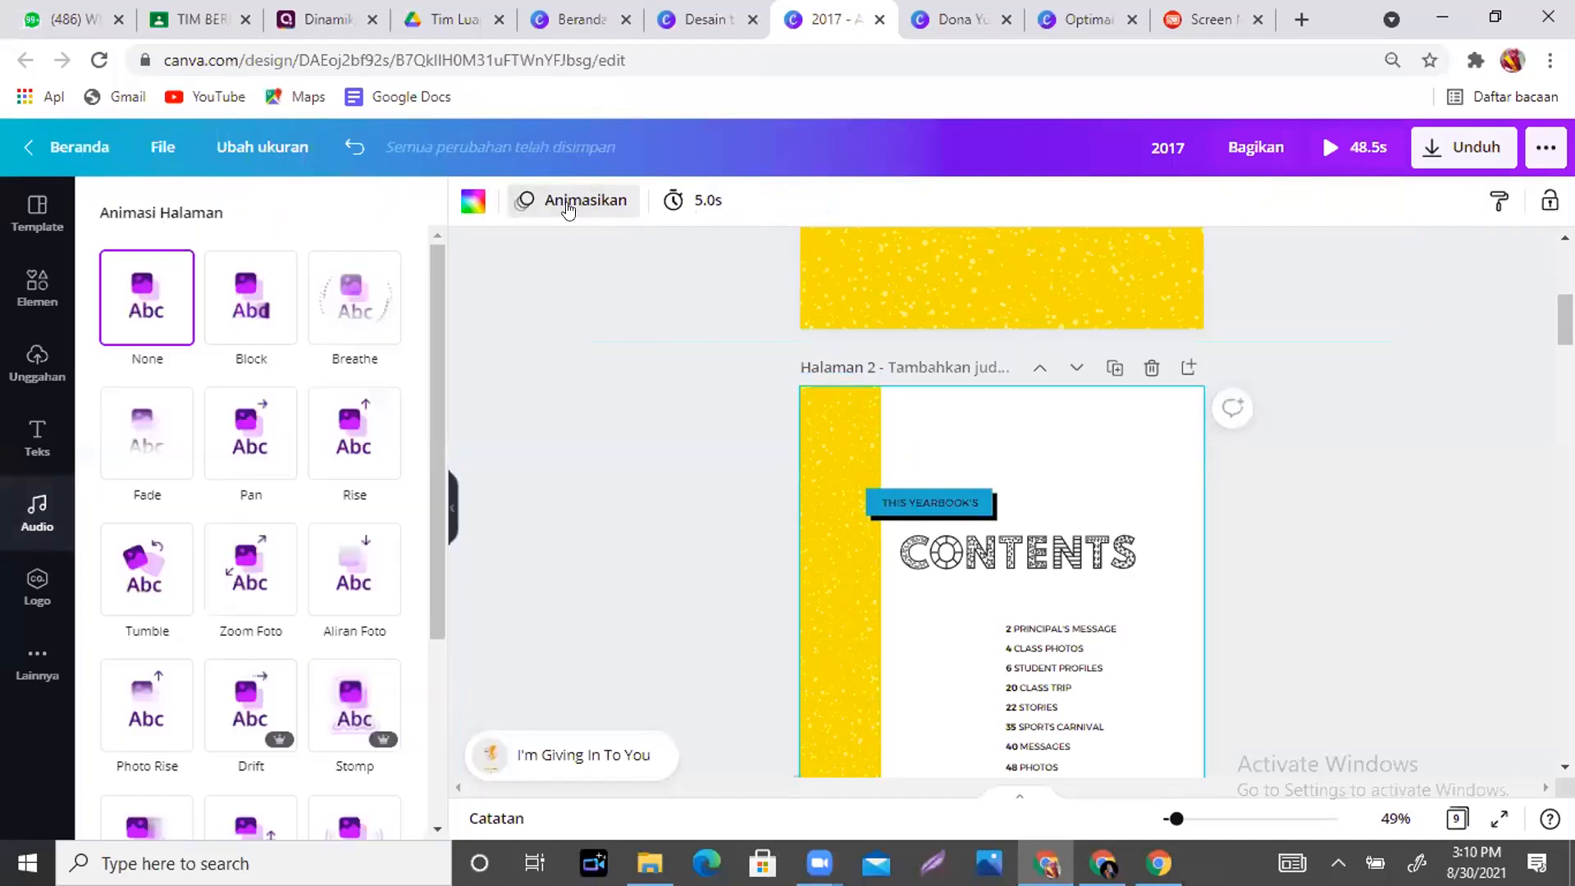
click(160, 453)
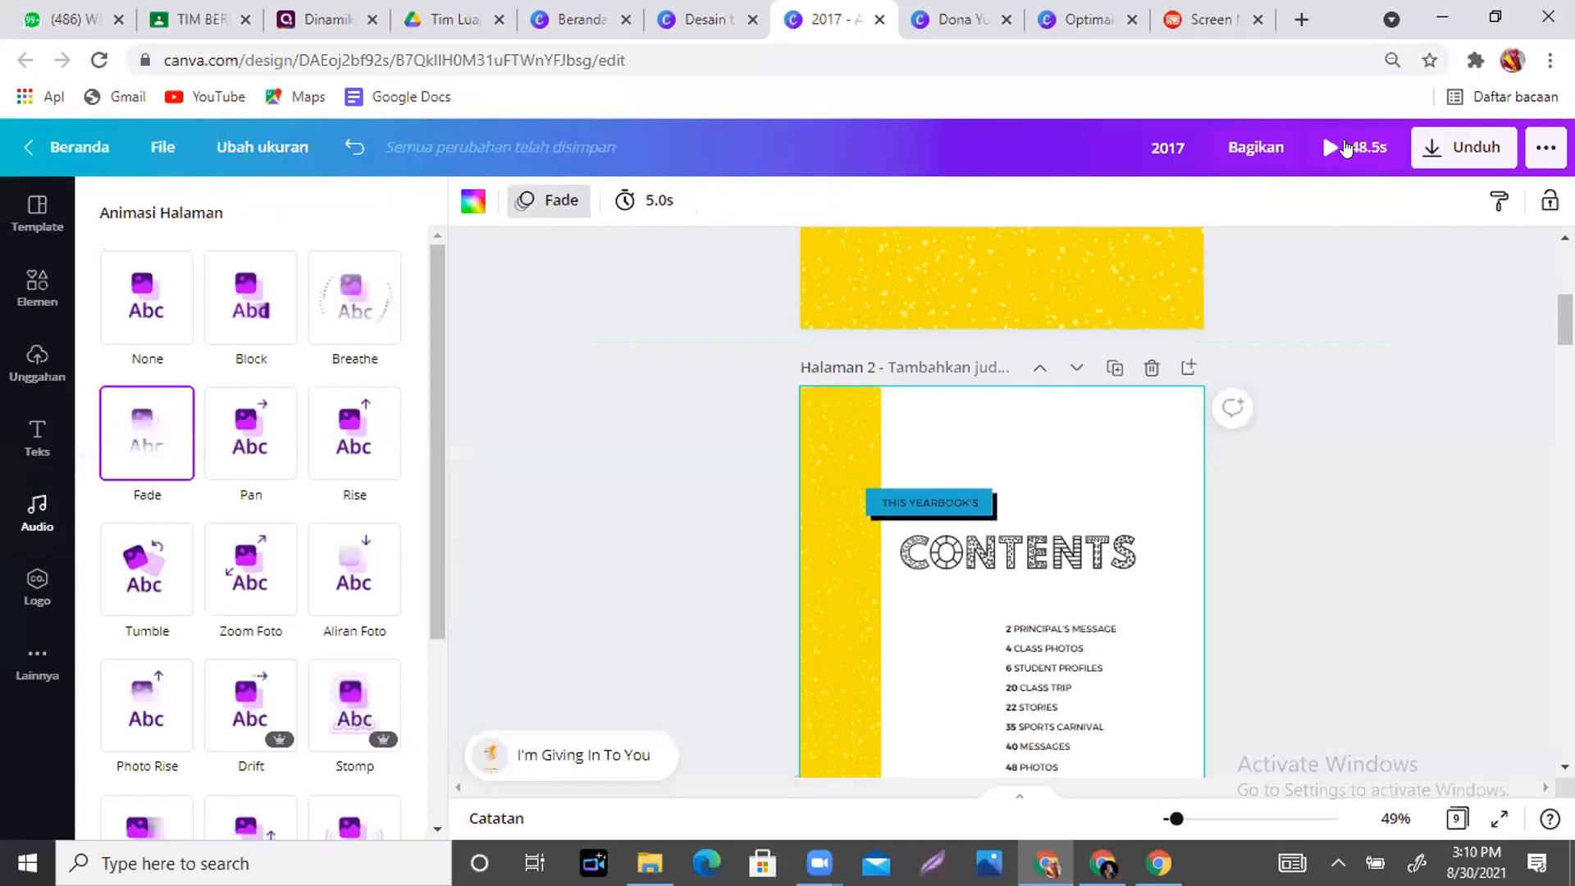
click(1345, 148)
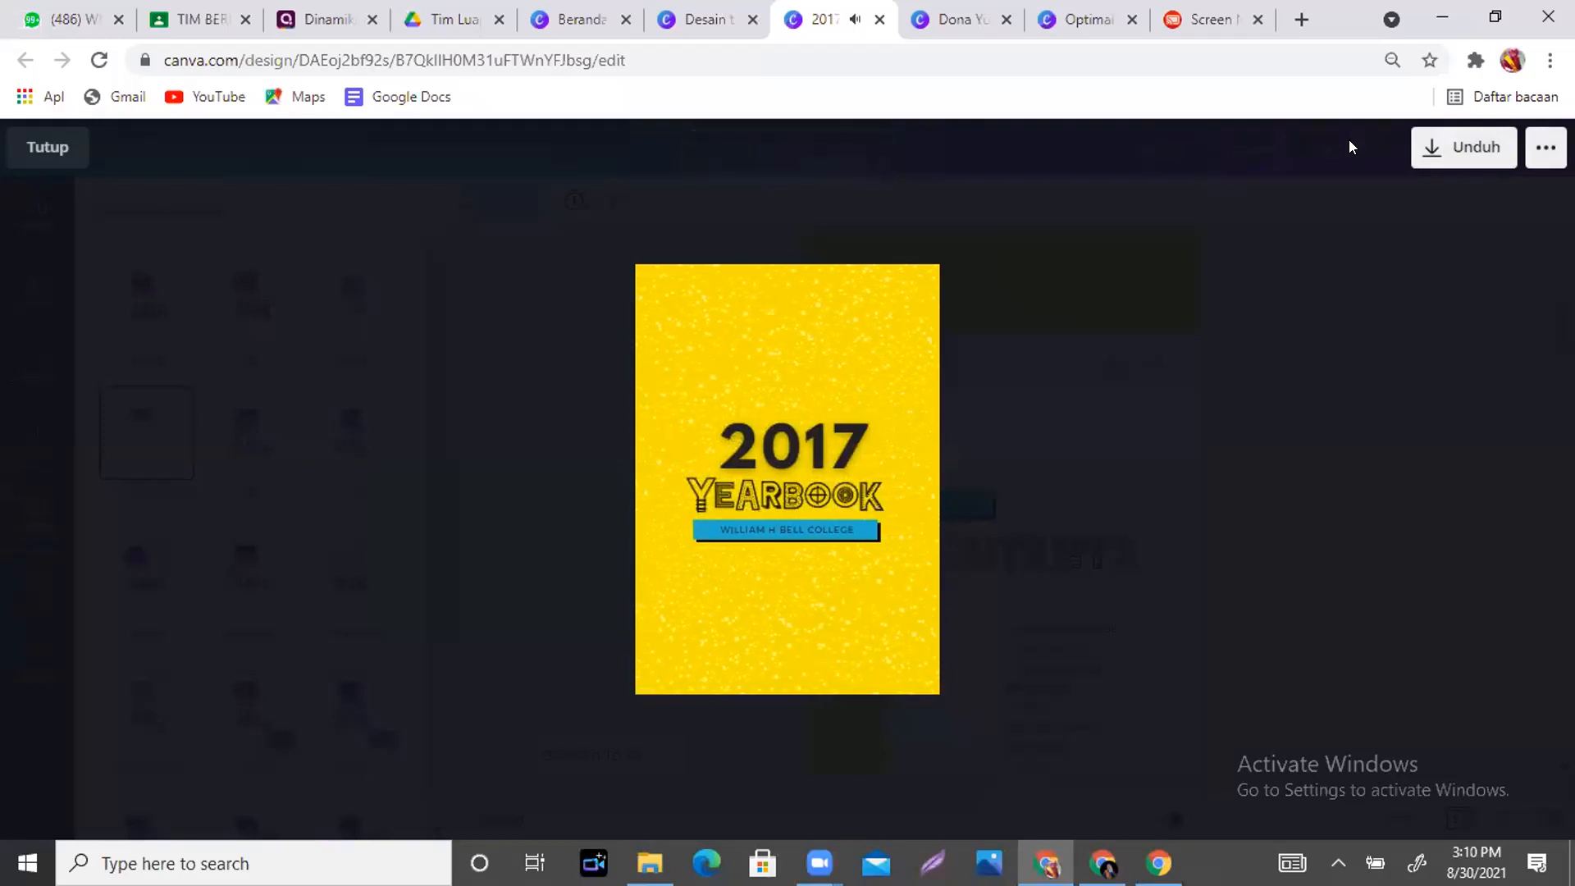
mouse_move(897, 509)
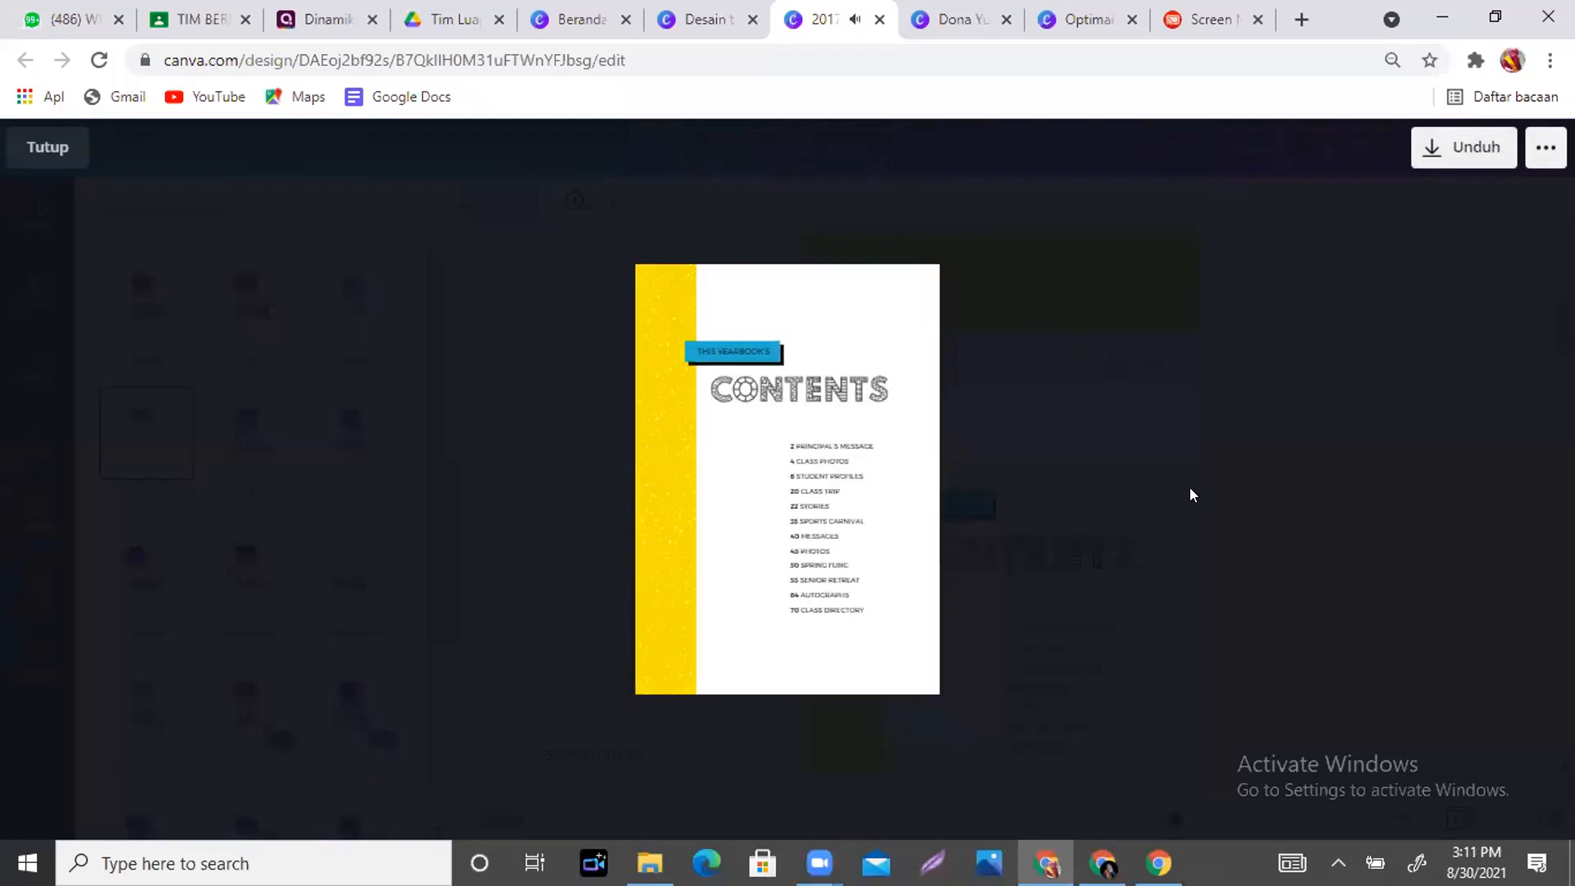
mouse_move(741, 577)
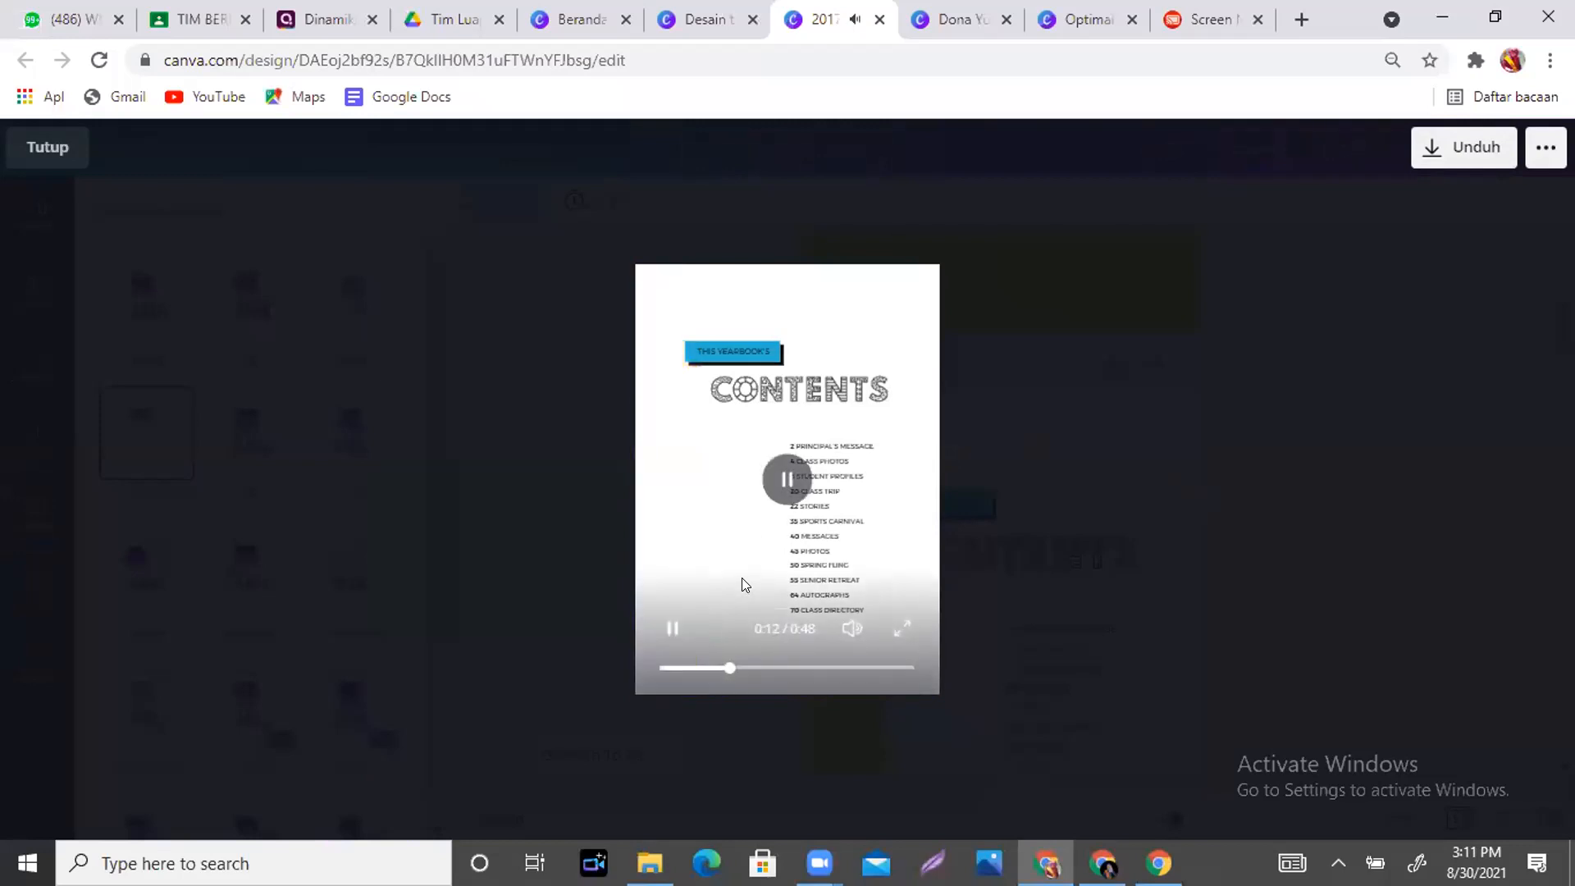
click(783, 480)
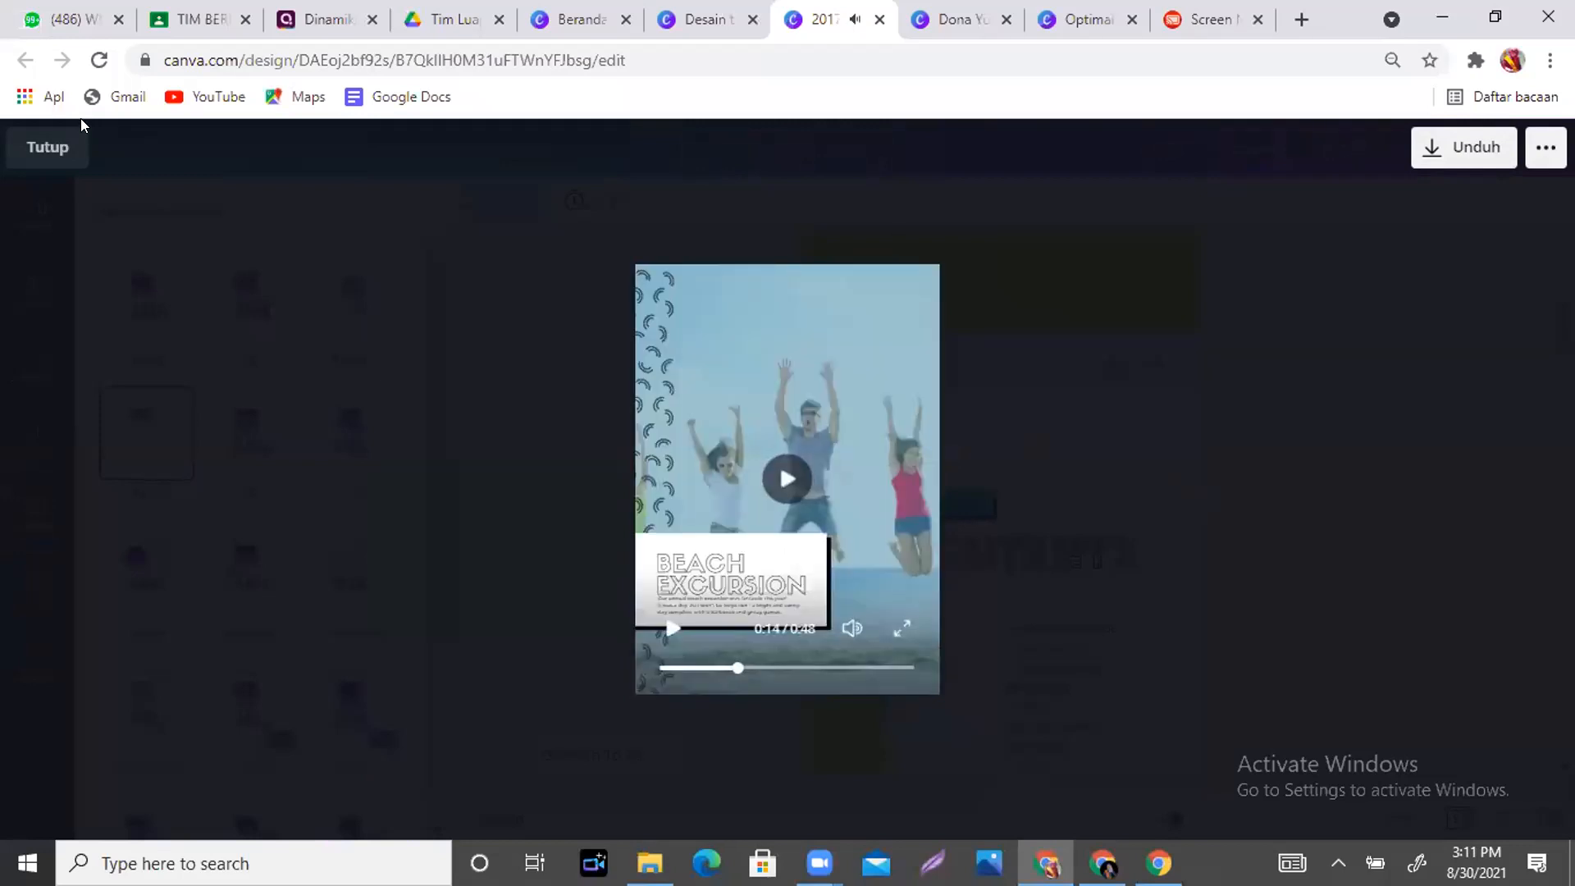
click(47, 148)
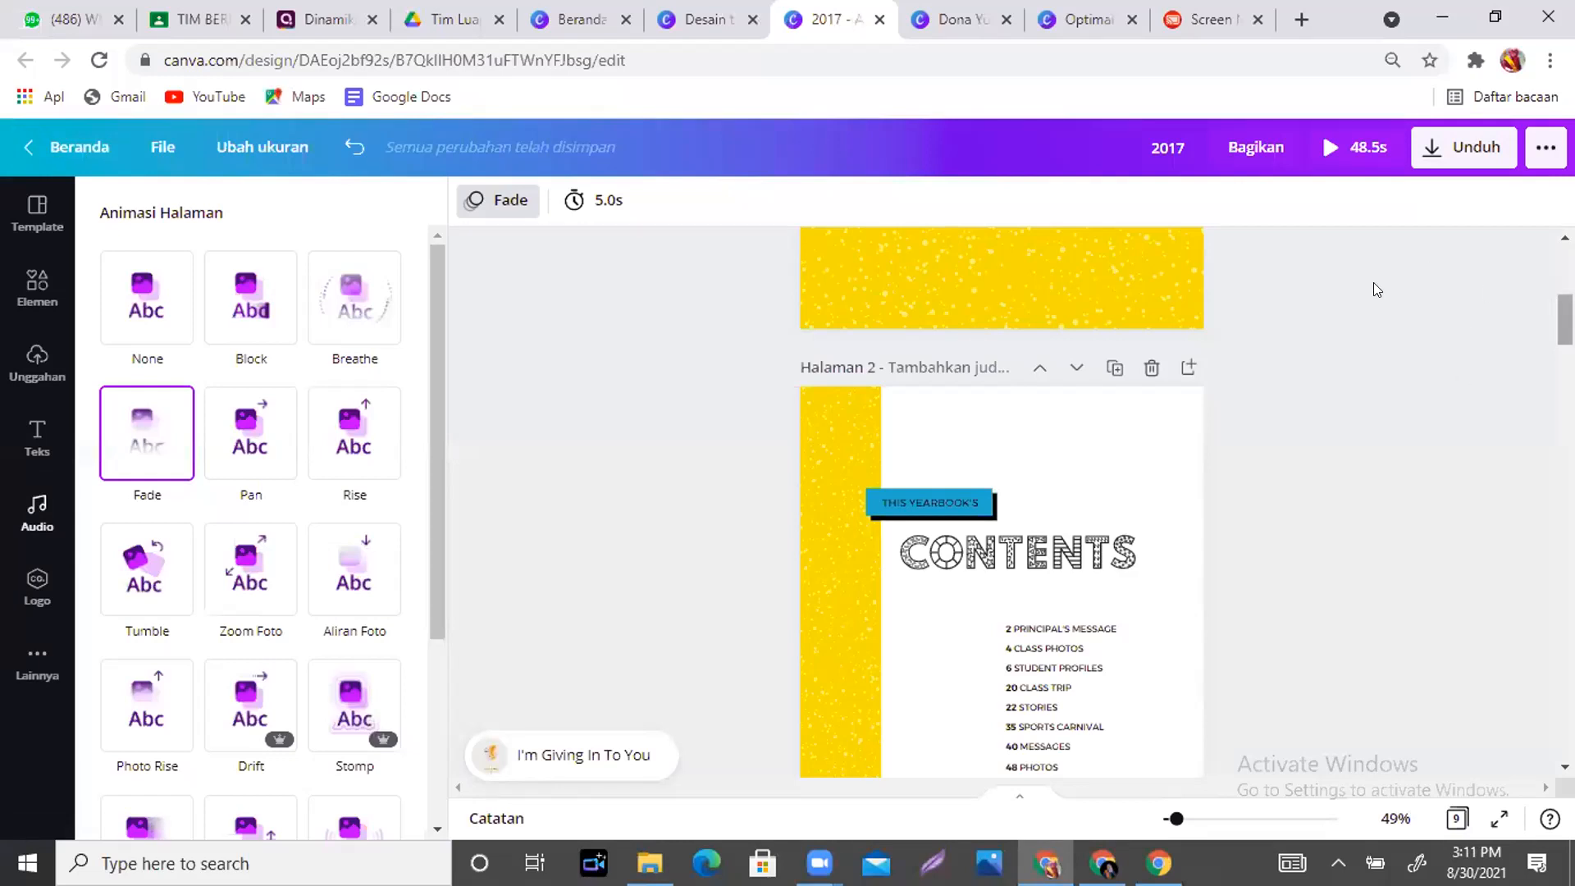
- Look at the design's download options, close them without downloading, and scroll up
click(1482, 165)
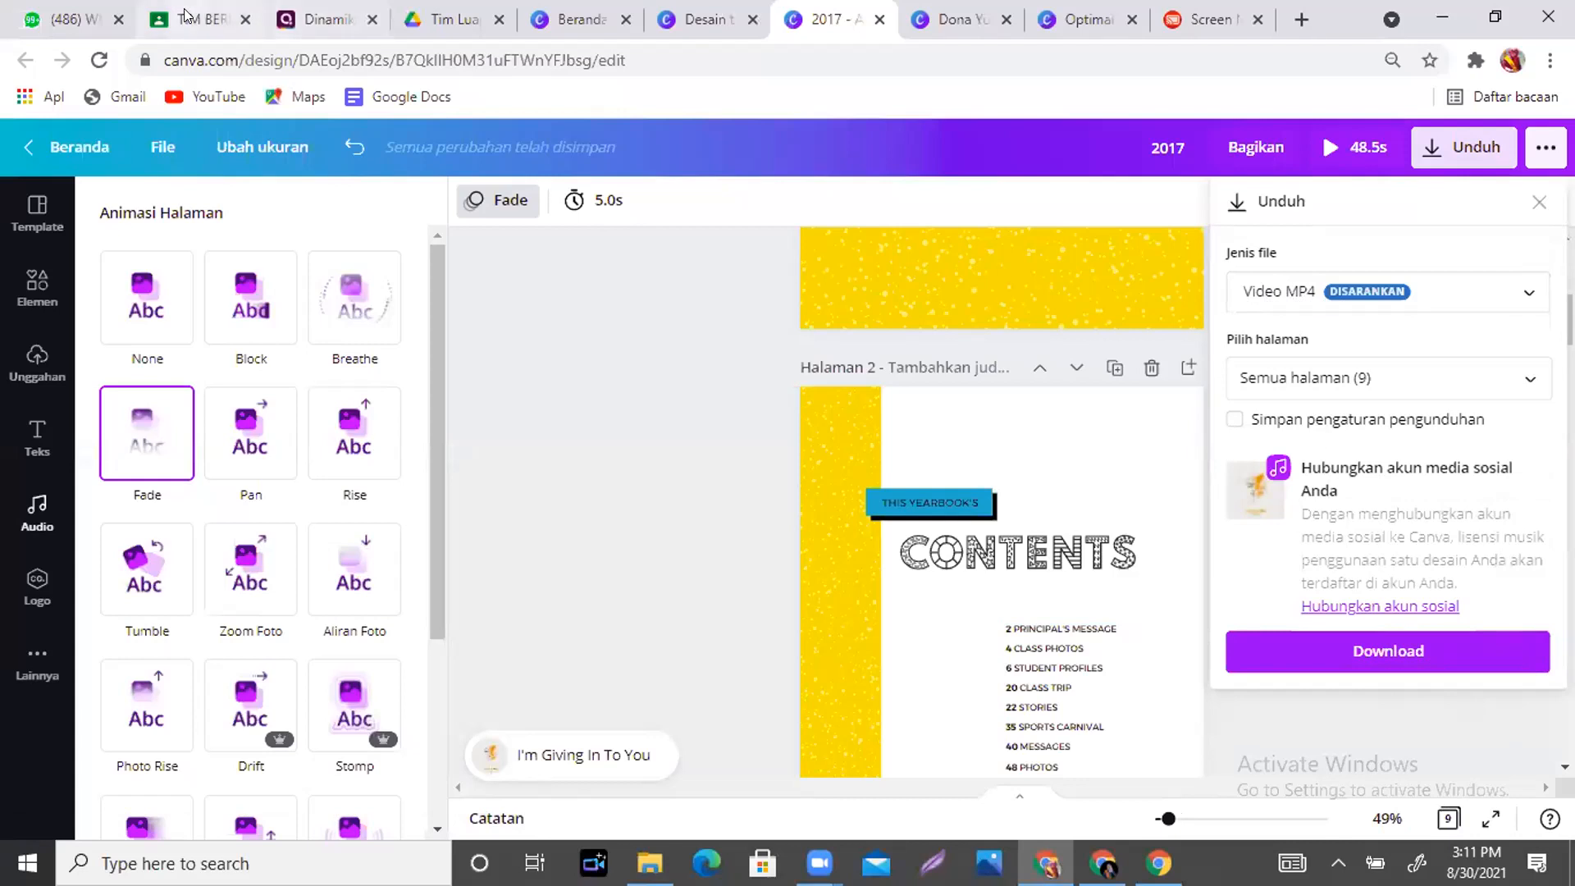
click(654, 358)
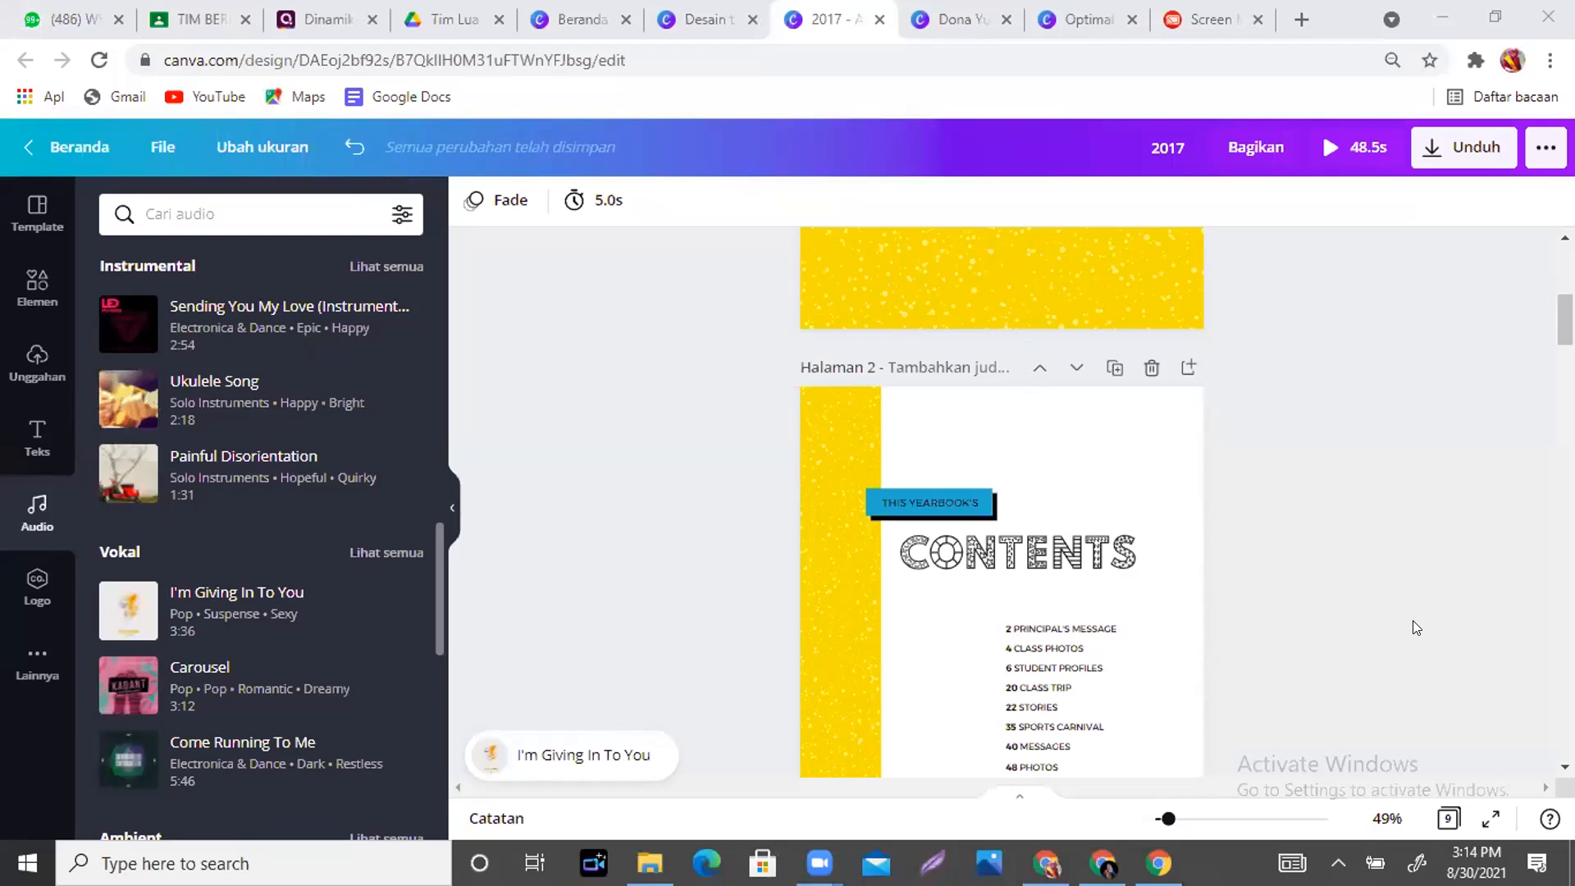
scroll(1439, 398, up, 5)
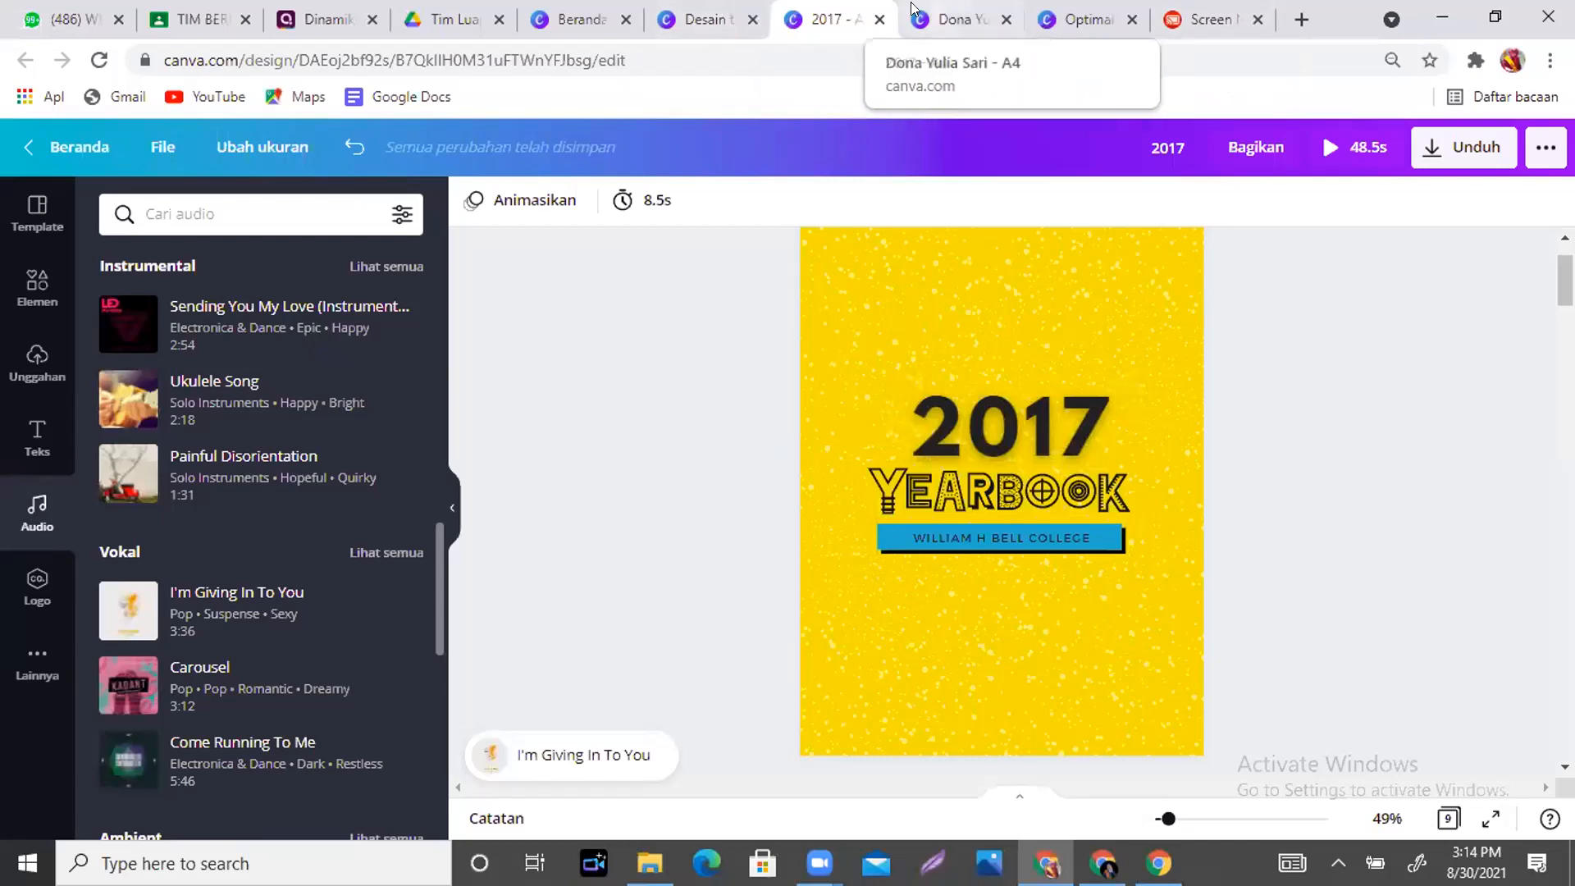
- In the resume design, ungroup the left-column text into separate boxes
click(691, 23)
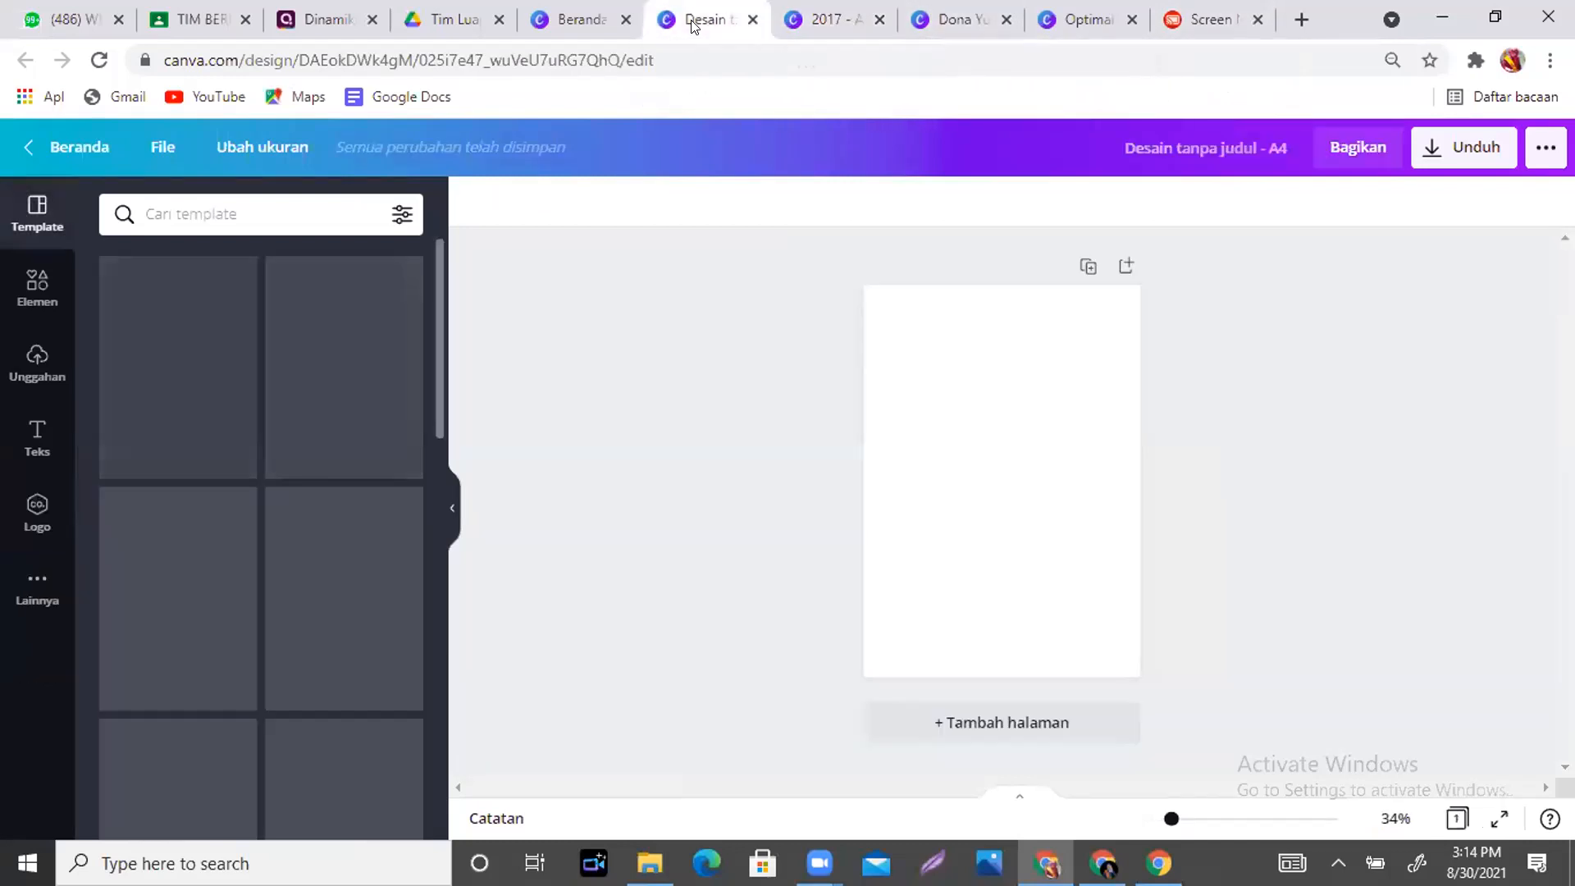
click(967, 13)
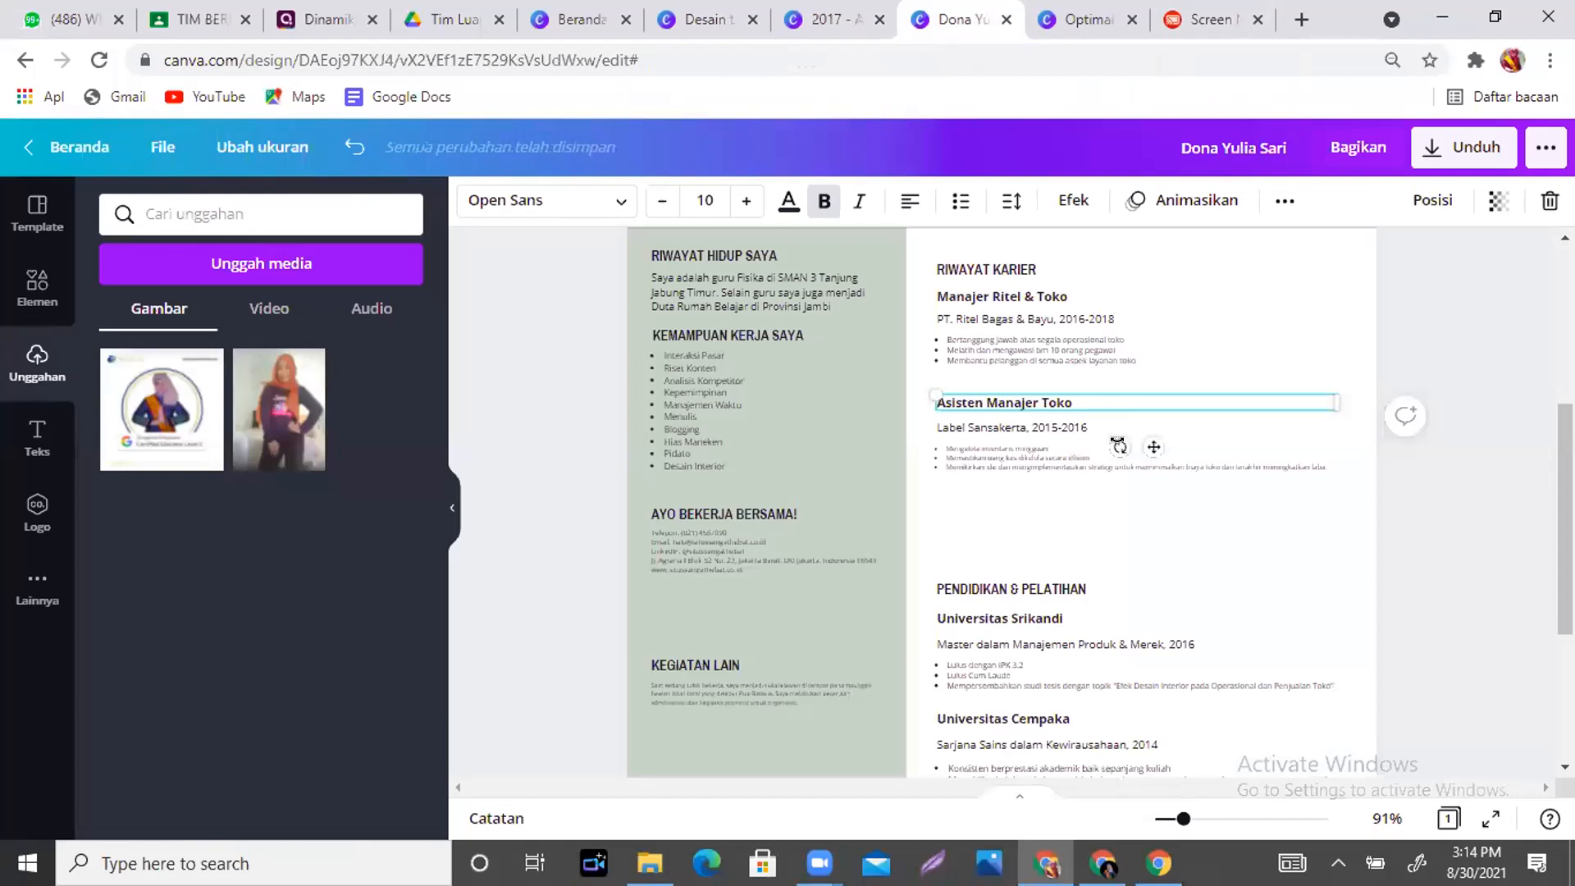
scroll(1000, 500, up, 1)
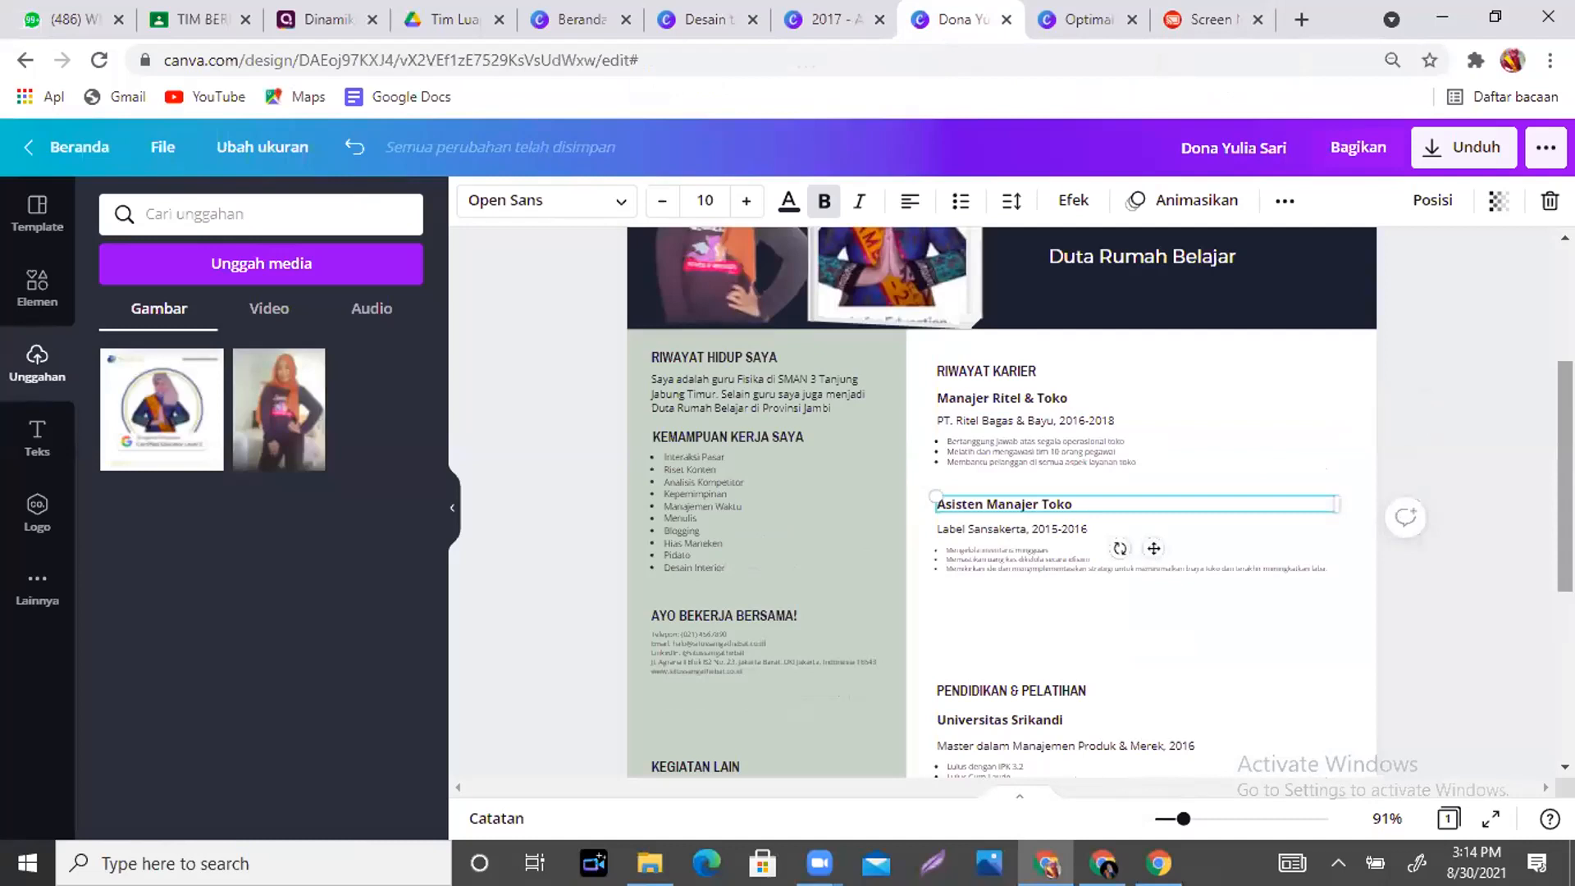
scroll(1001, 500, down, 1)
key(Escape)
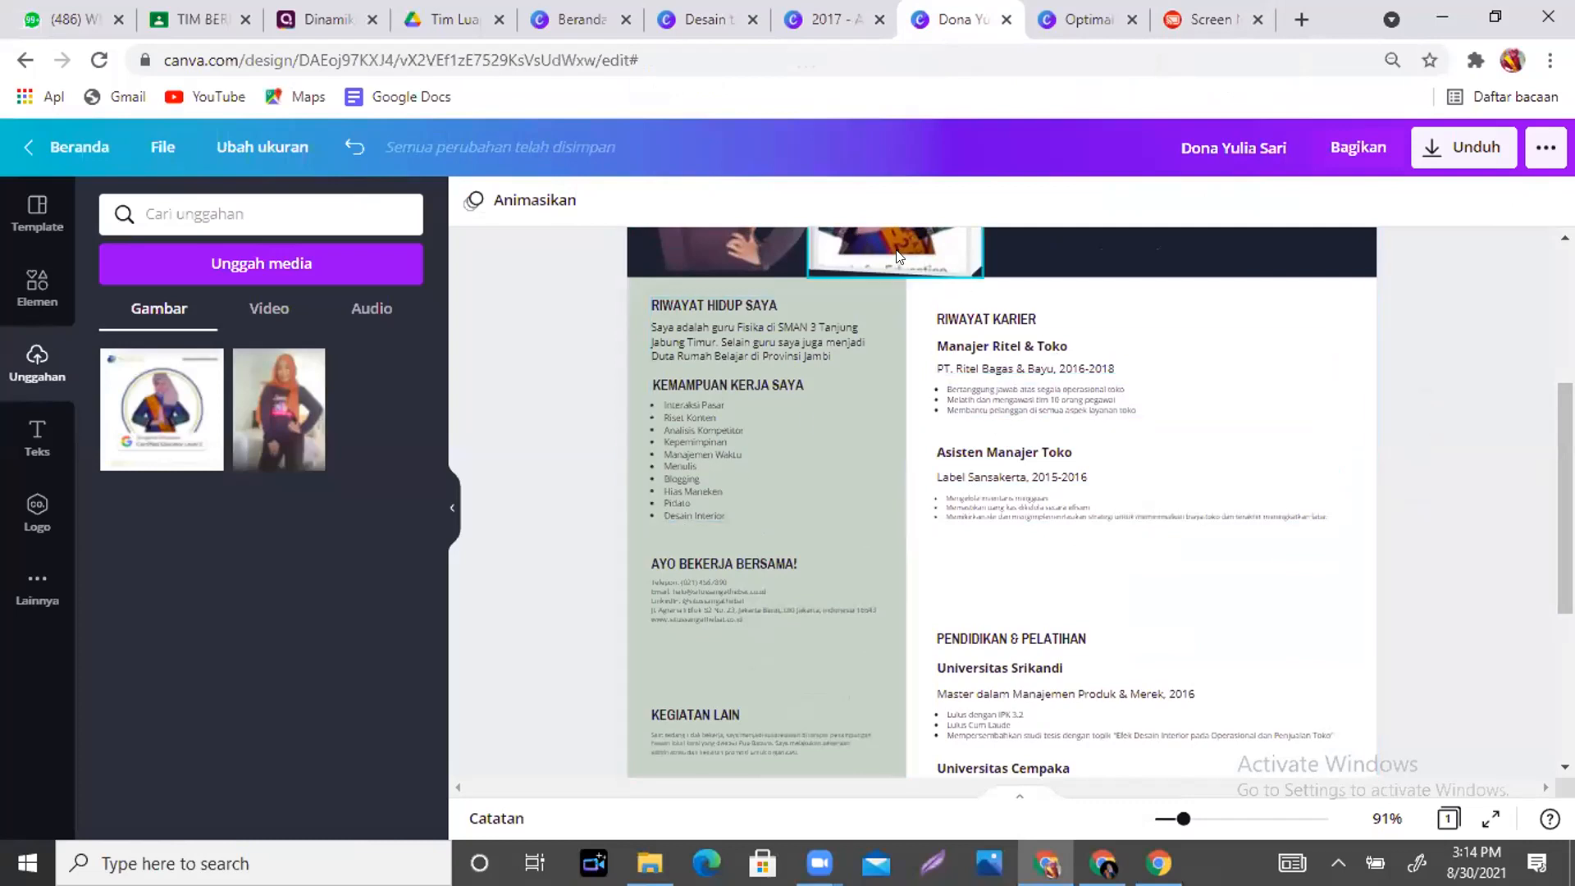
click(719, 407)
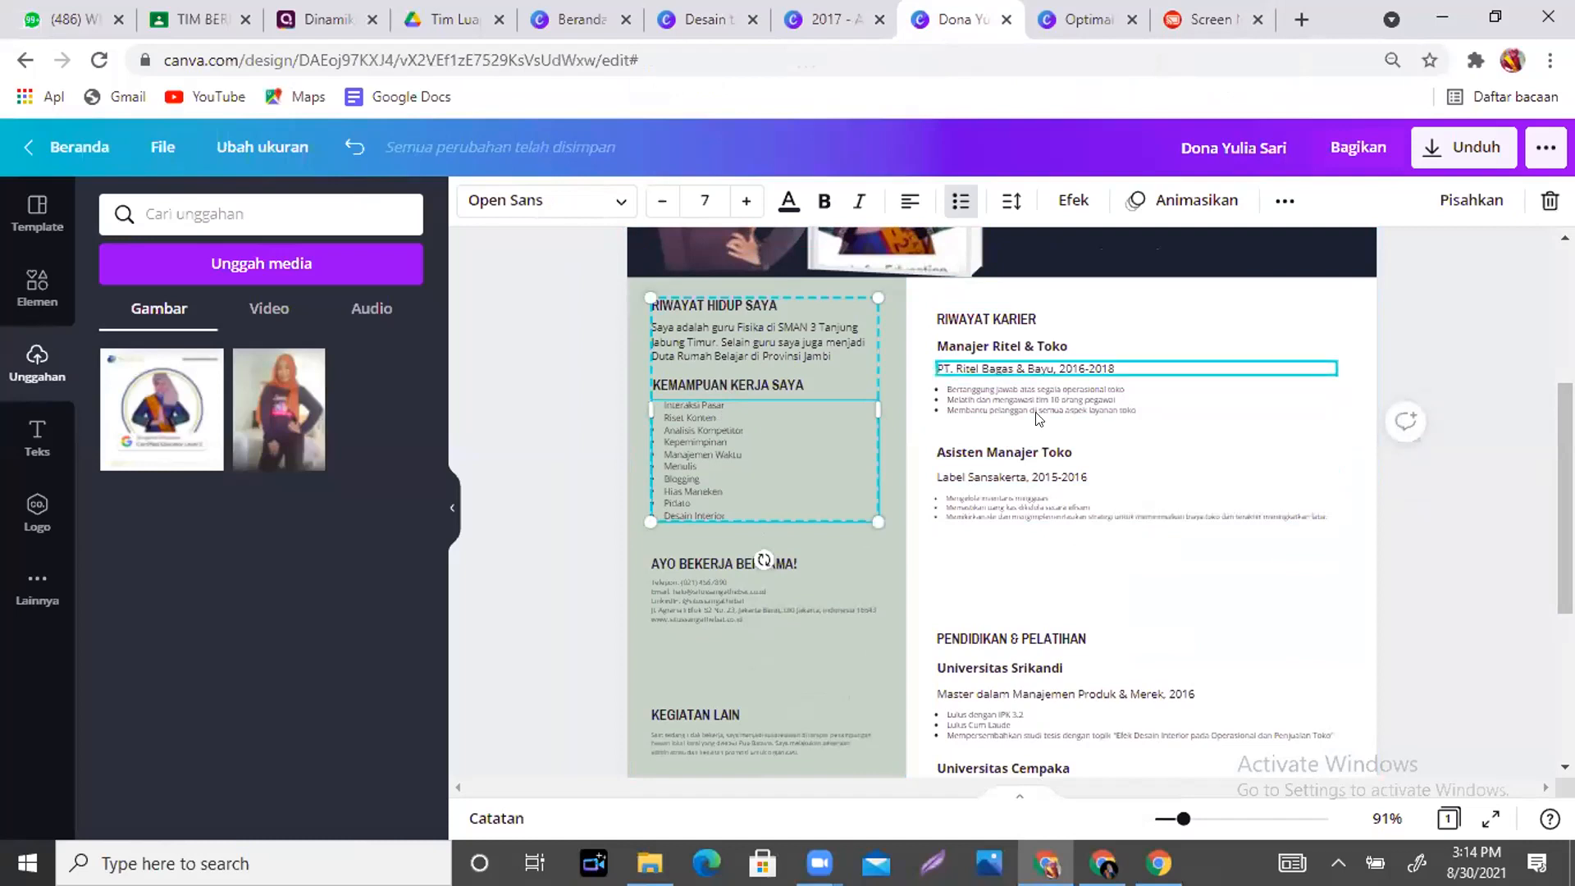
click(1484, 200)
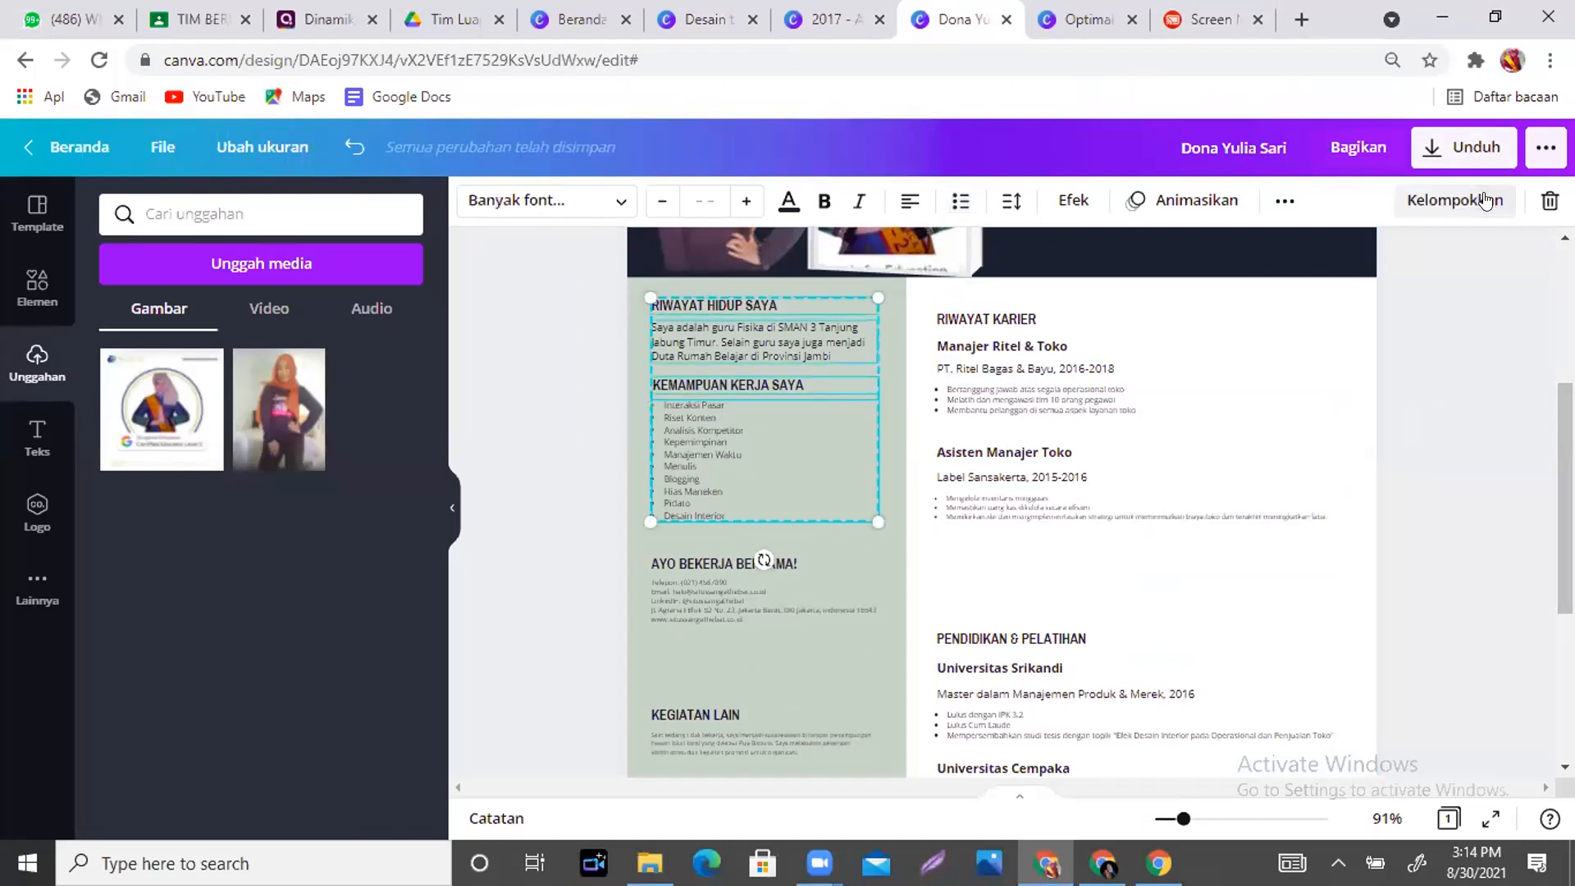
- Group the Asisten Manajer Toko title, date and bullets, ungroup them, and return to the 2017 yearbook
click(1073, 455)
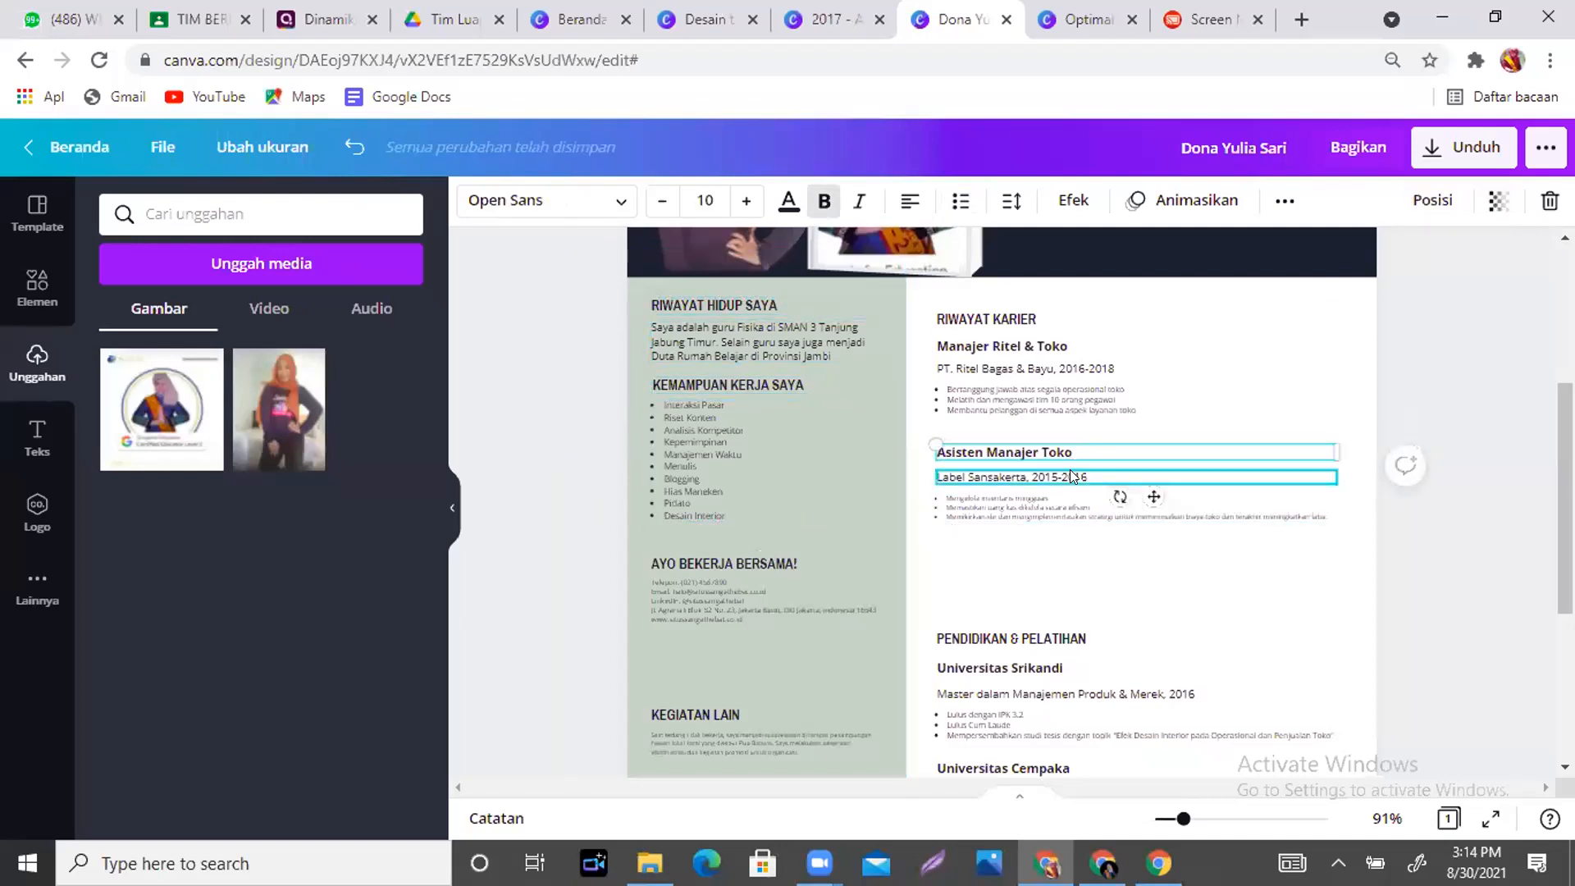
shift+click(1073, 476)
shift+click(1117, 513)
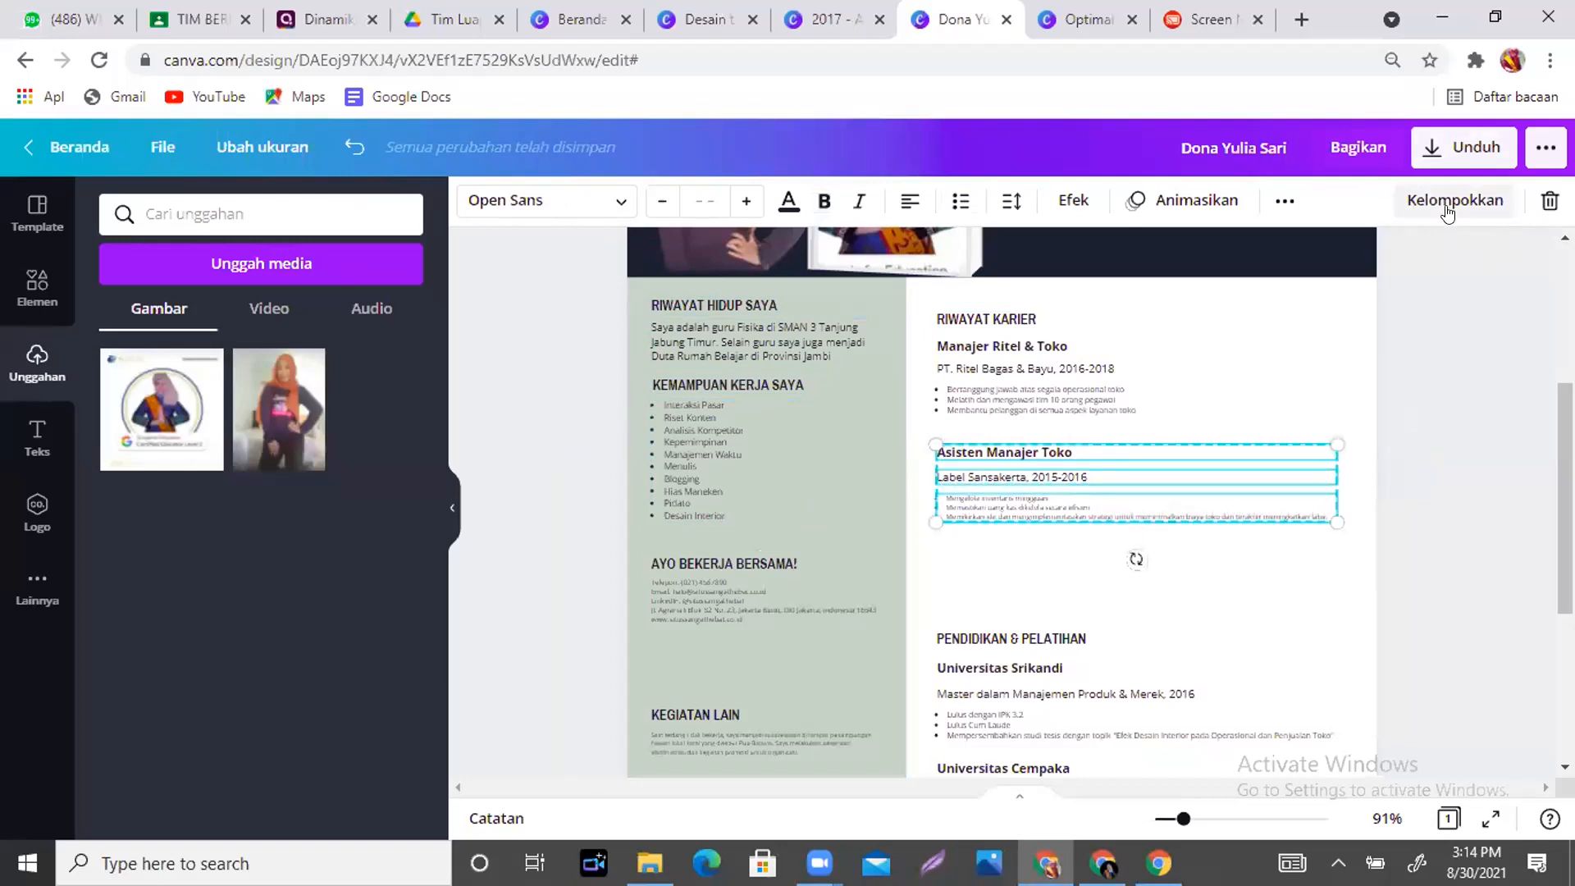
click(1447, 211)
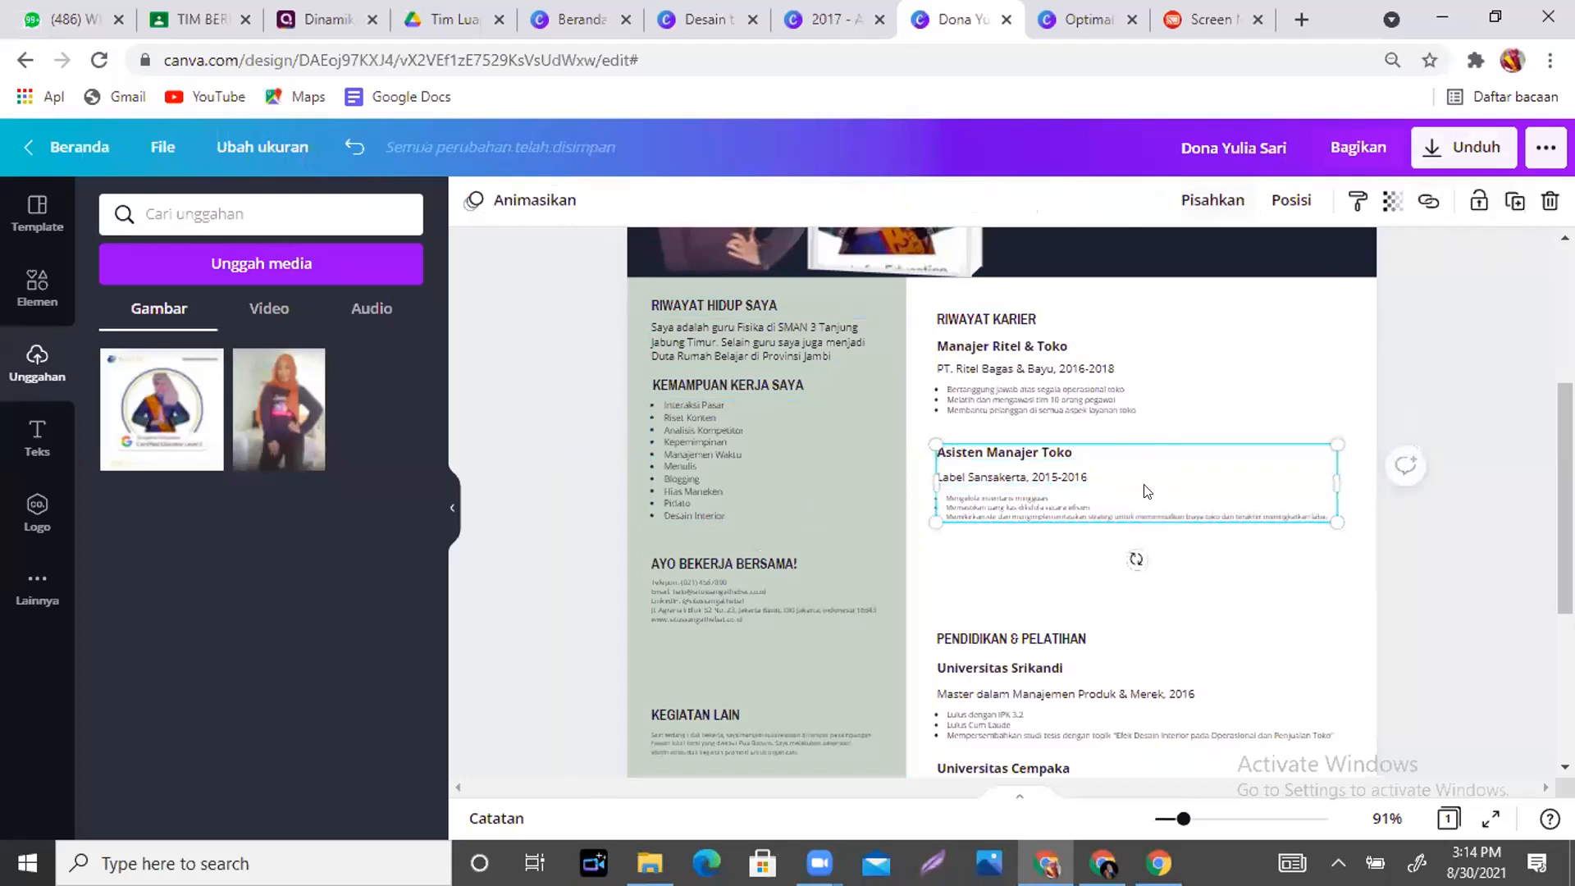
click(1195, 202)
click(824, 19)
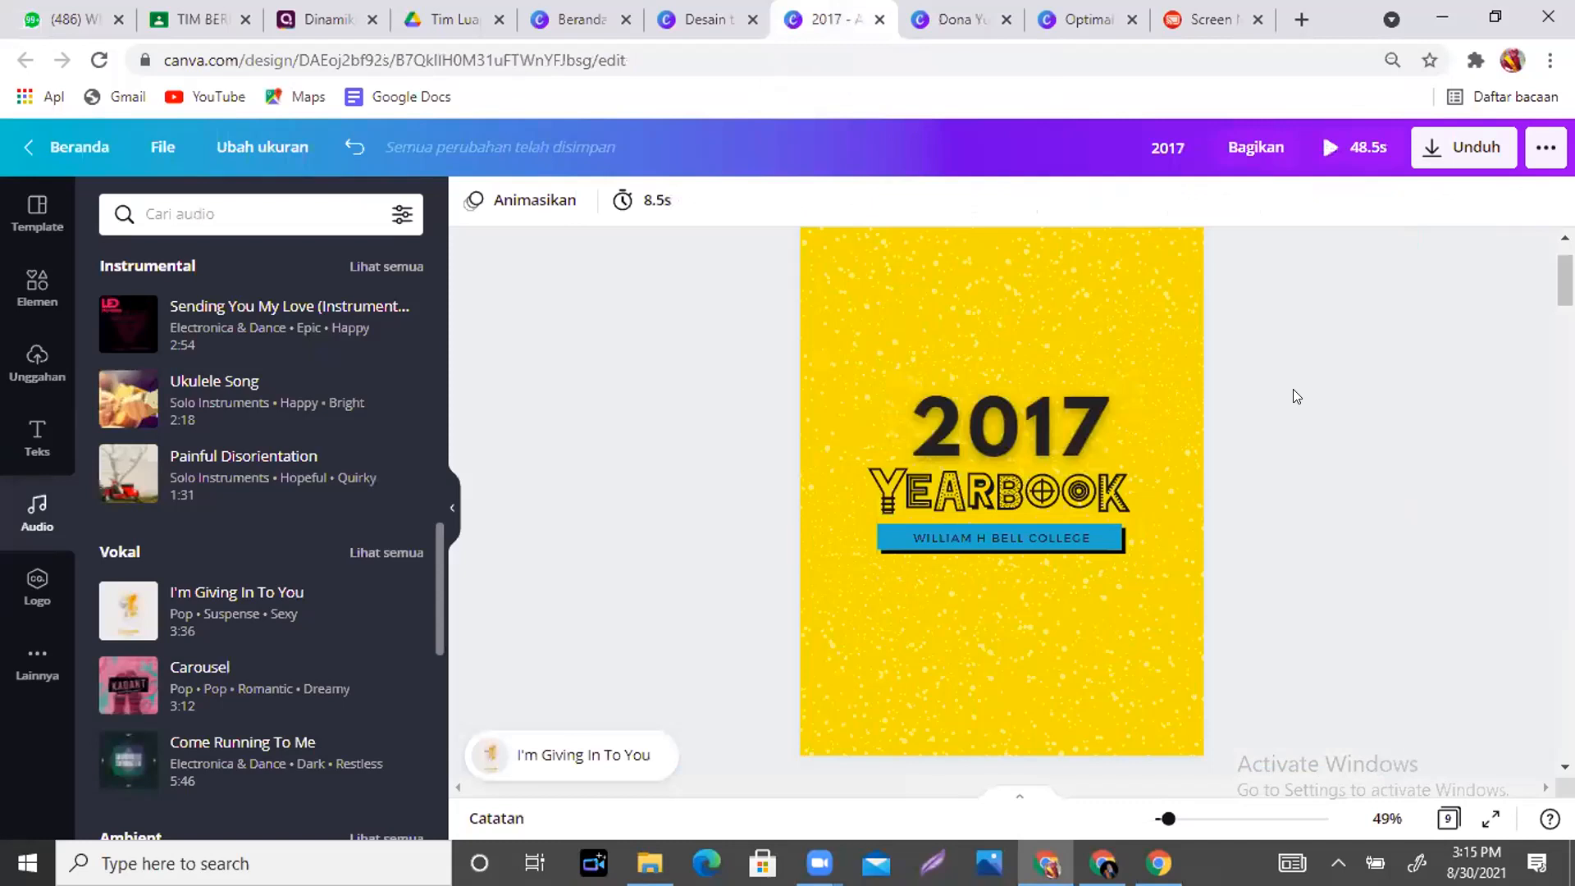
- Play and stop the I'm Giving In To You track, then start the 0:48 yearbook preview
click(589, 725)
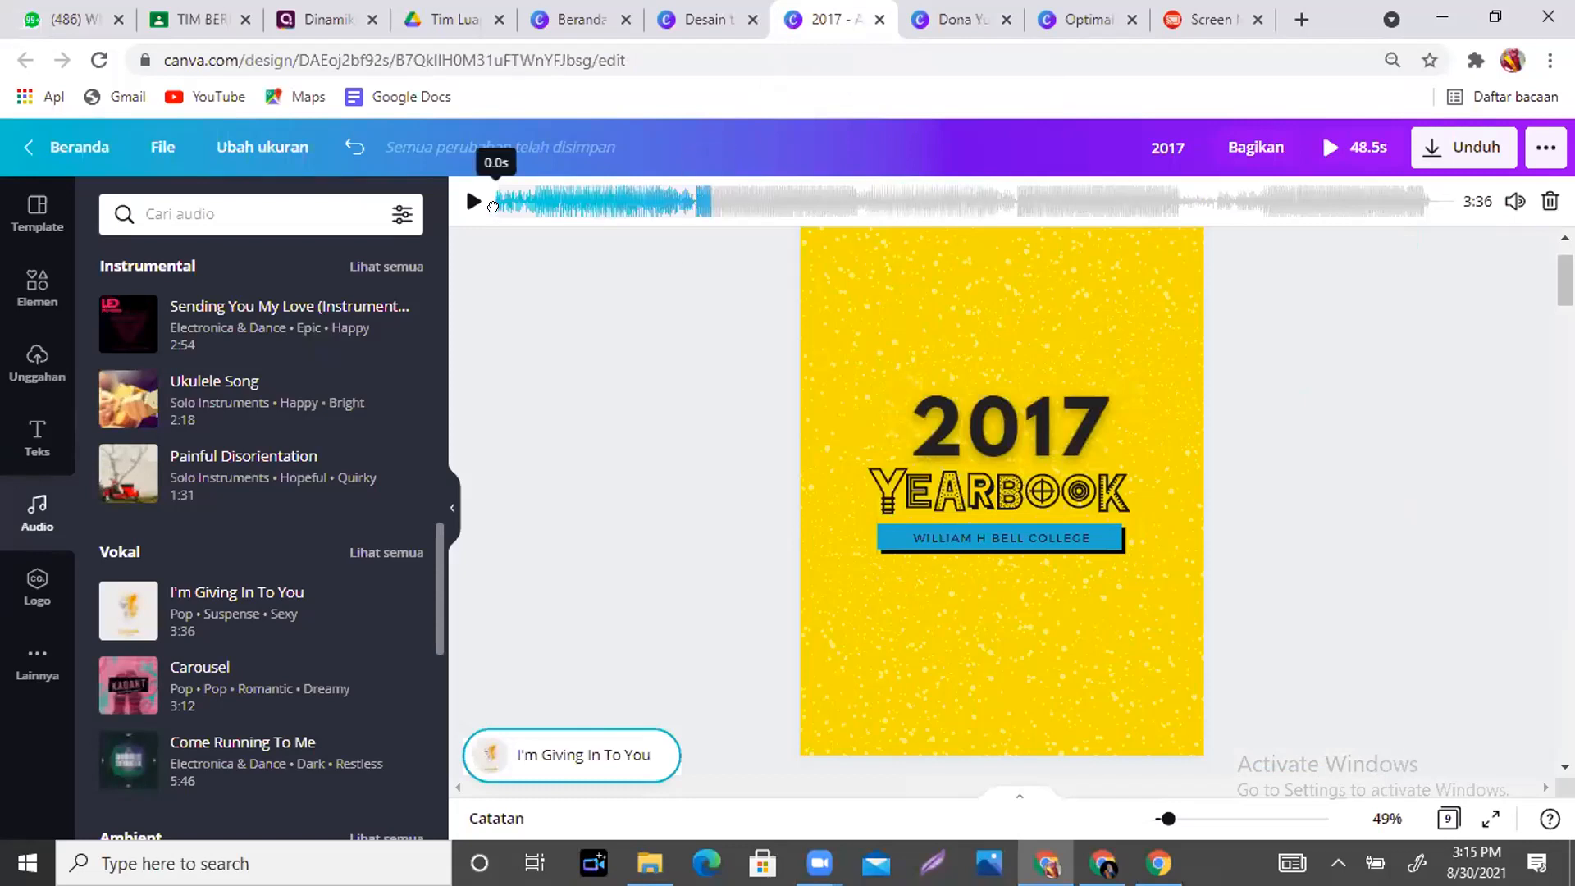
click(474, 200)
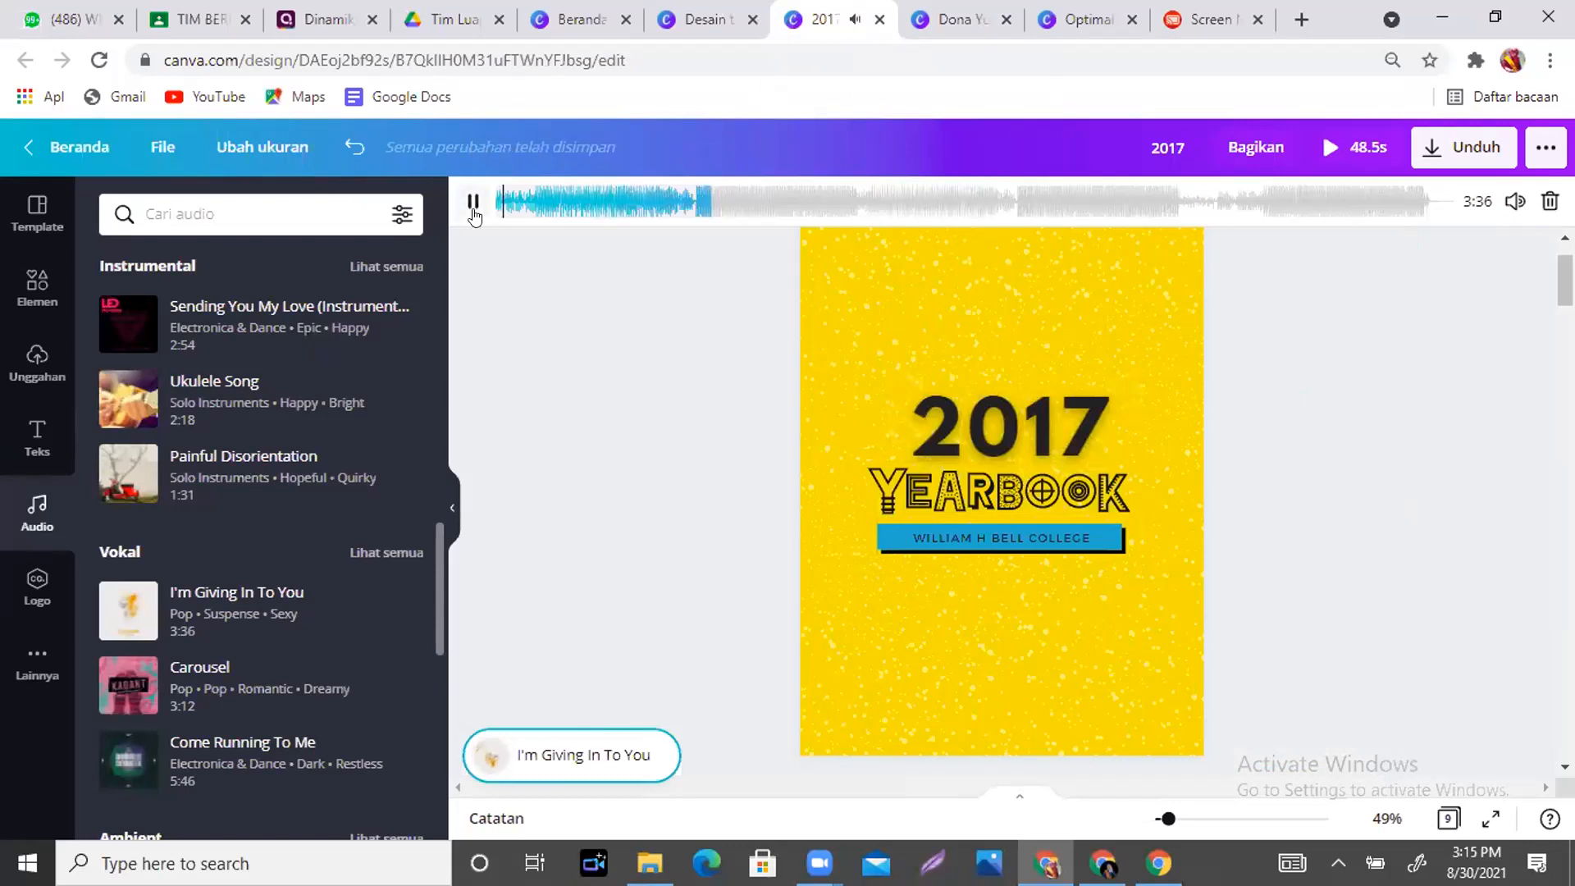
click(472, 201)
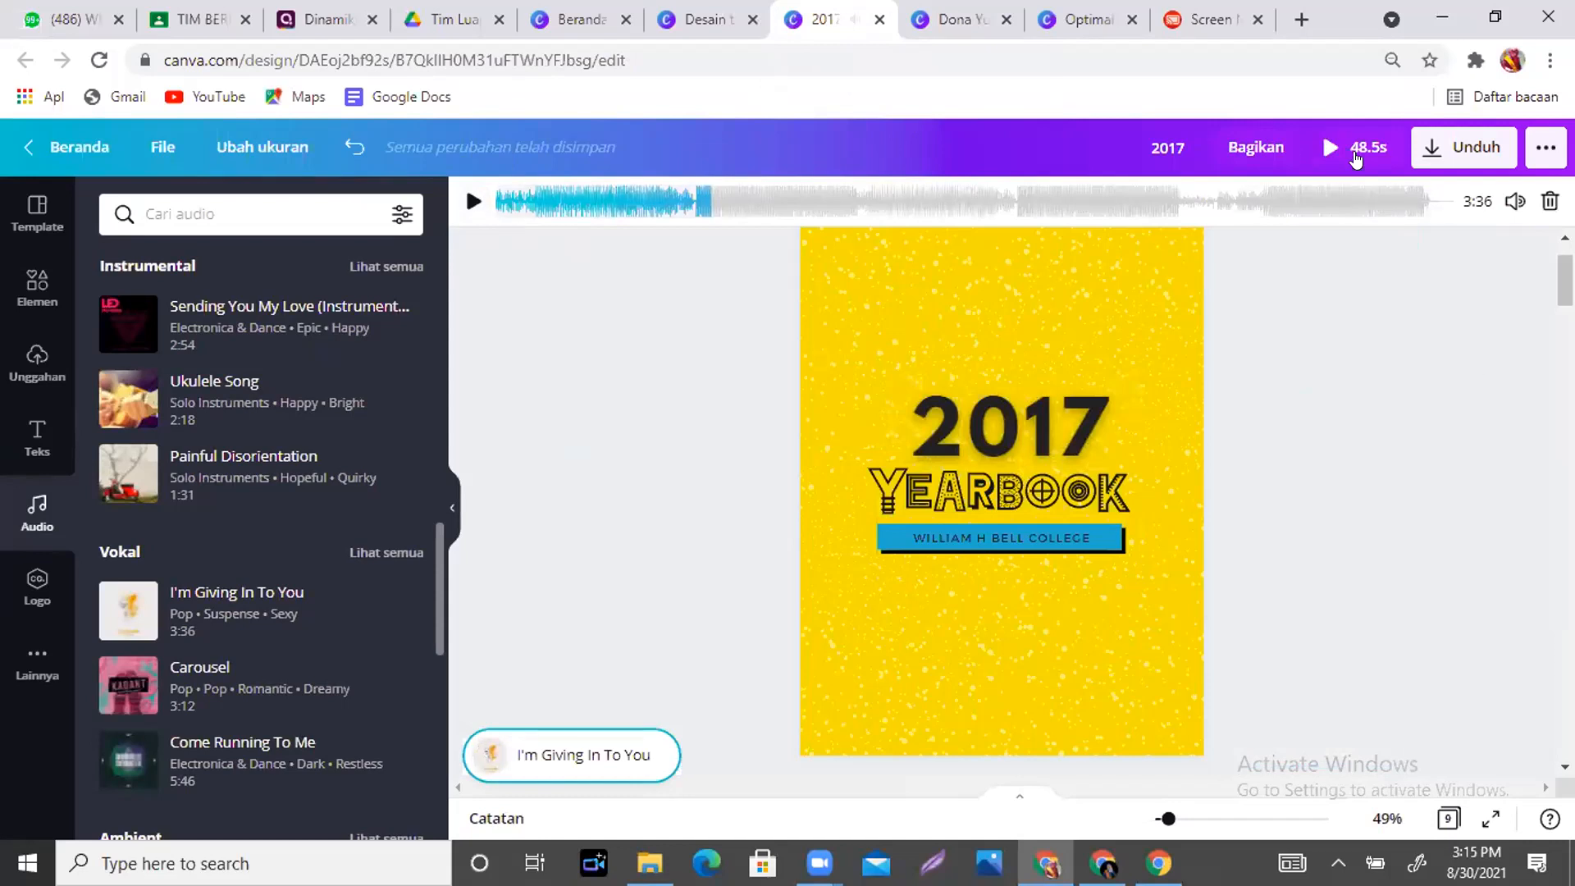
click(1356, 159)
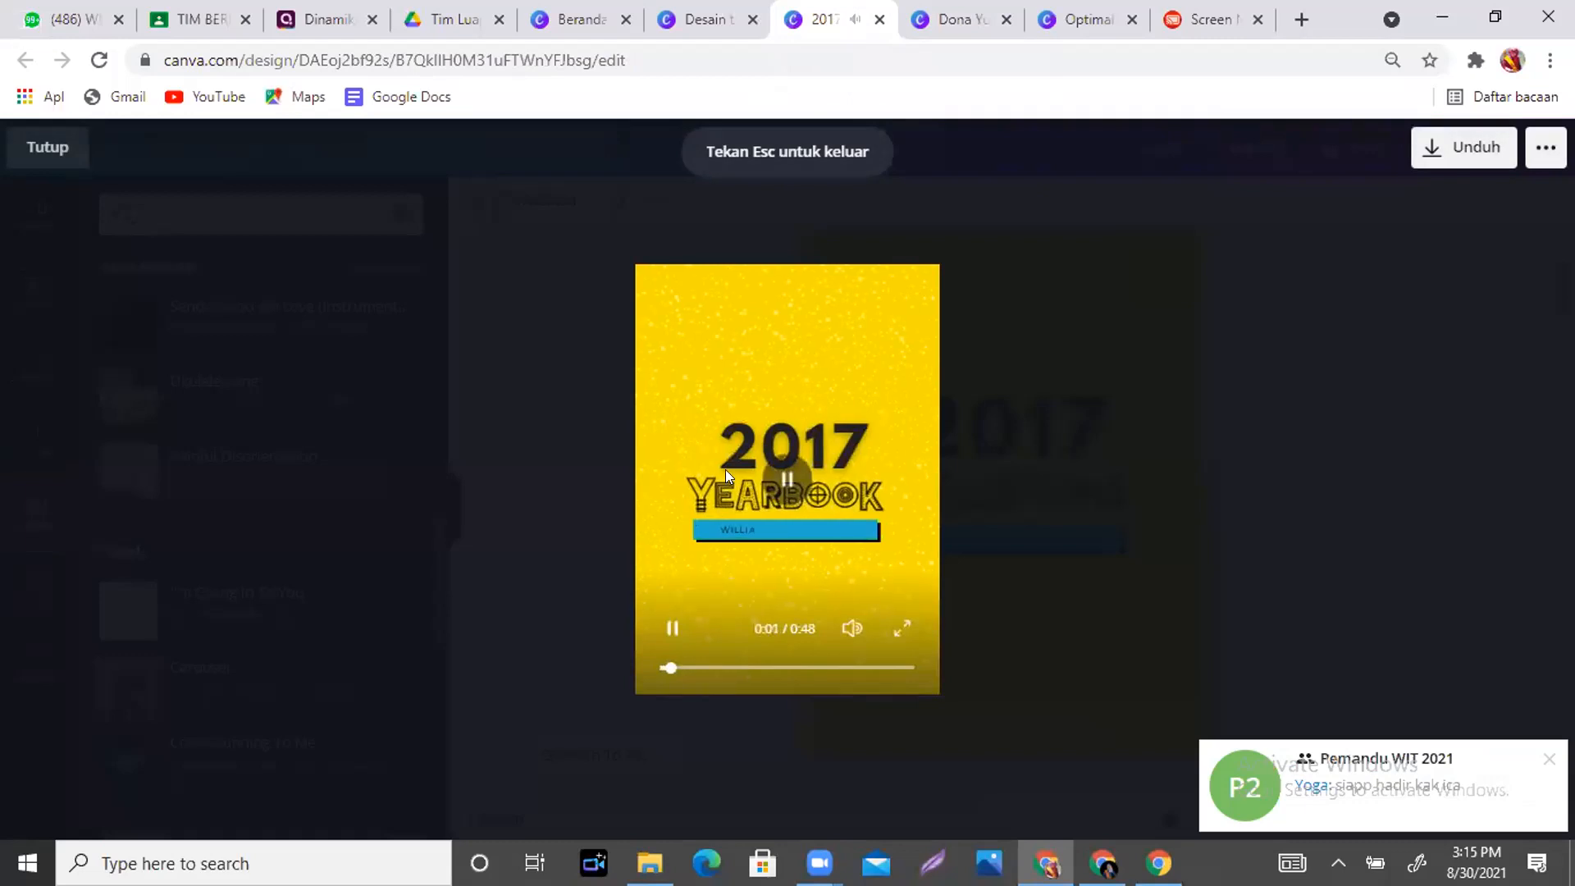
- Watch the yearbook preview, rewind it to 0:00, pause it, and close it
click(785, 491)
click(786, 491)
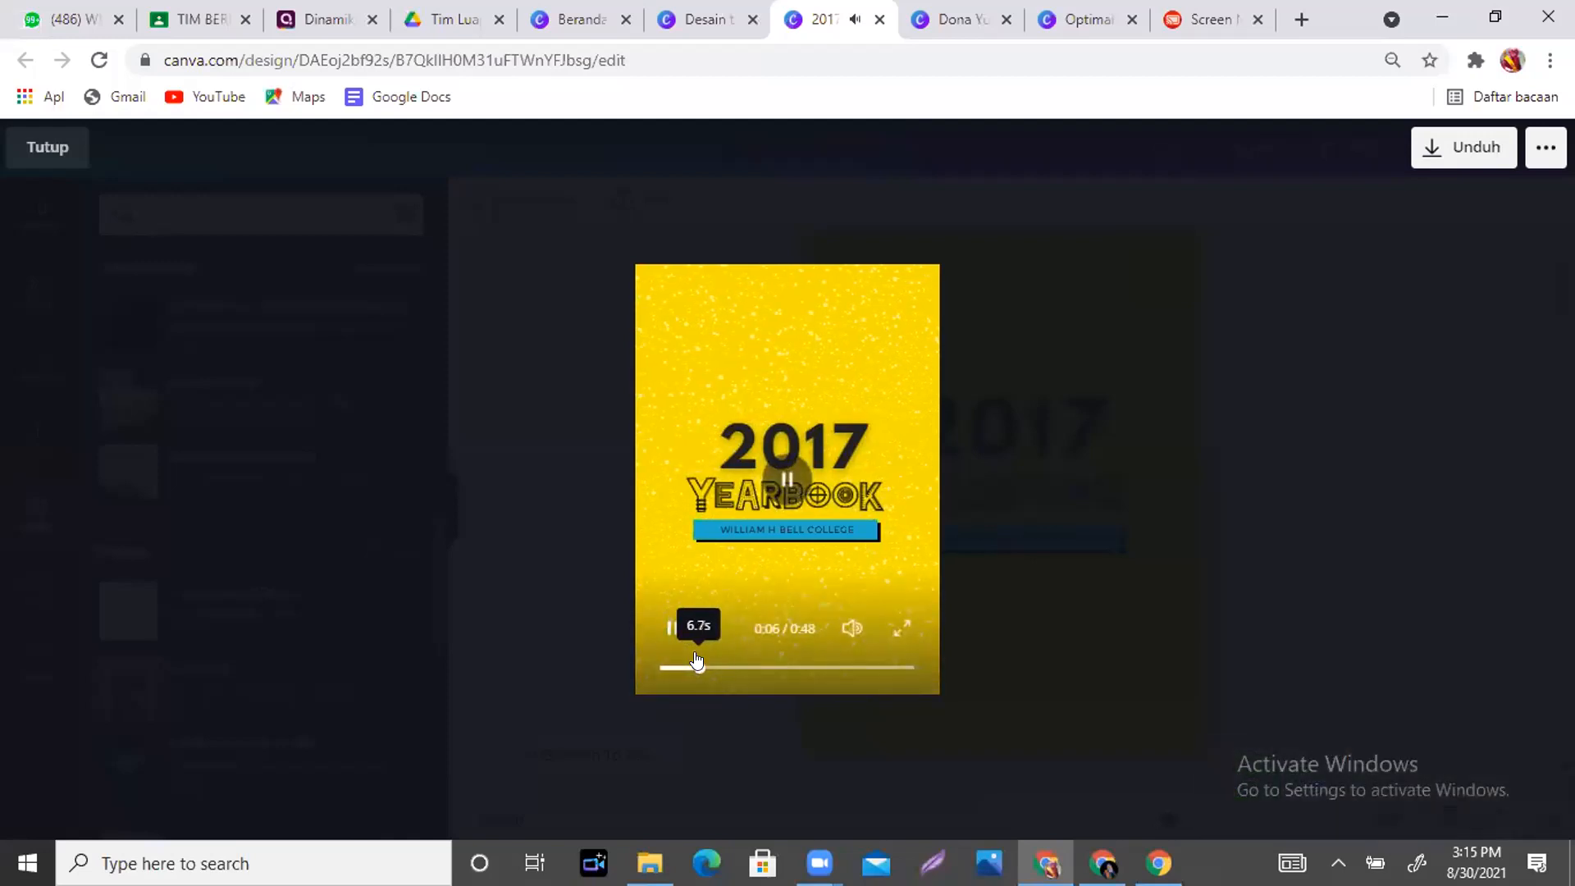
drag(699, 662, 626, 647)
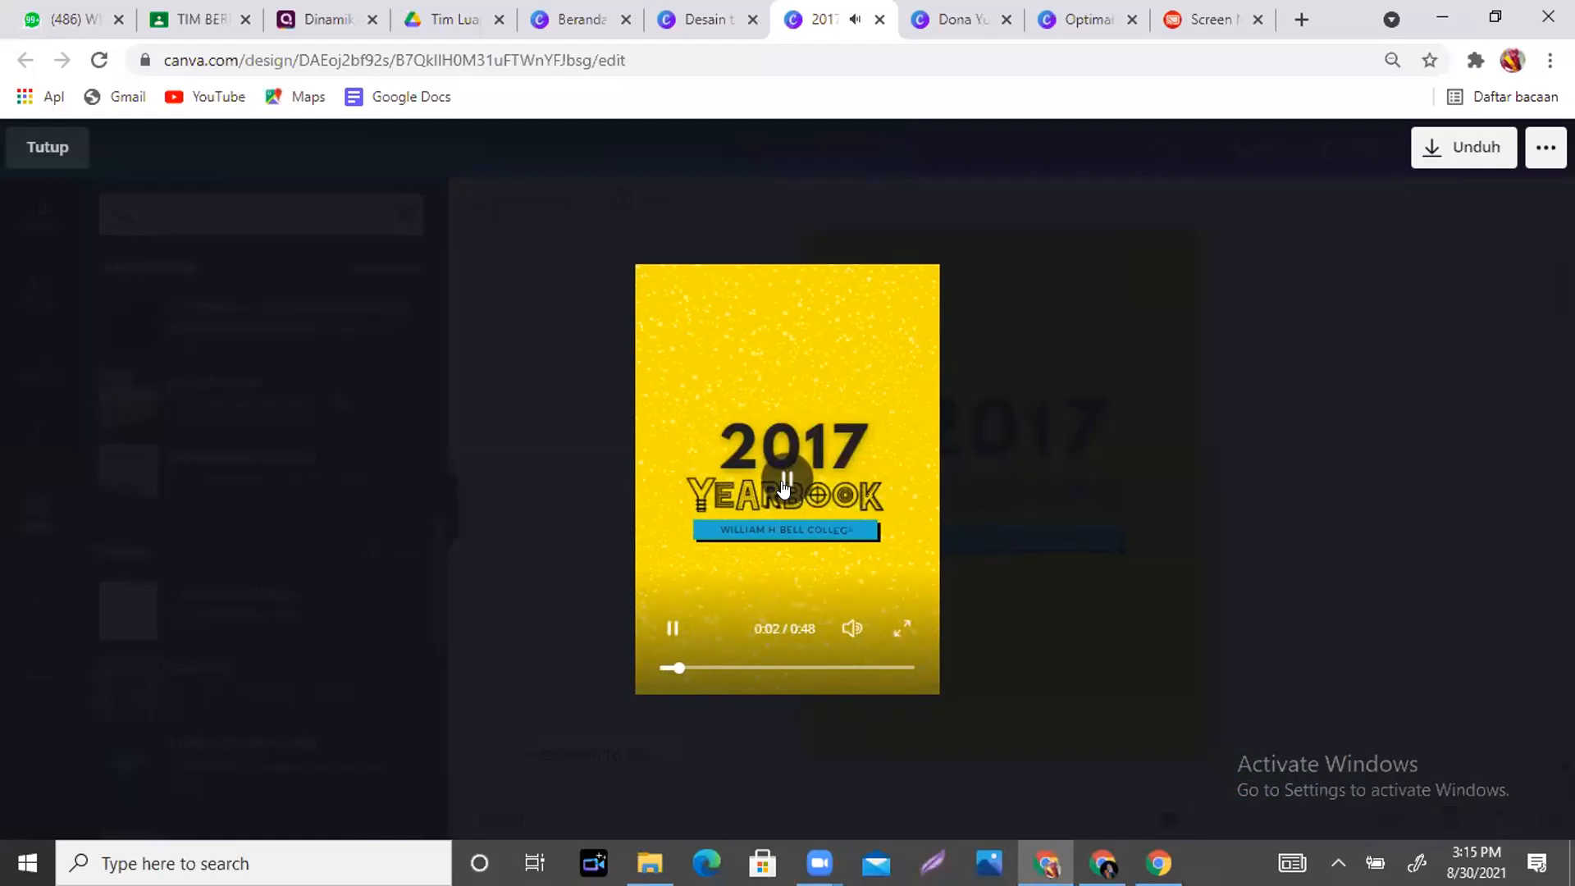
click(784, 483)
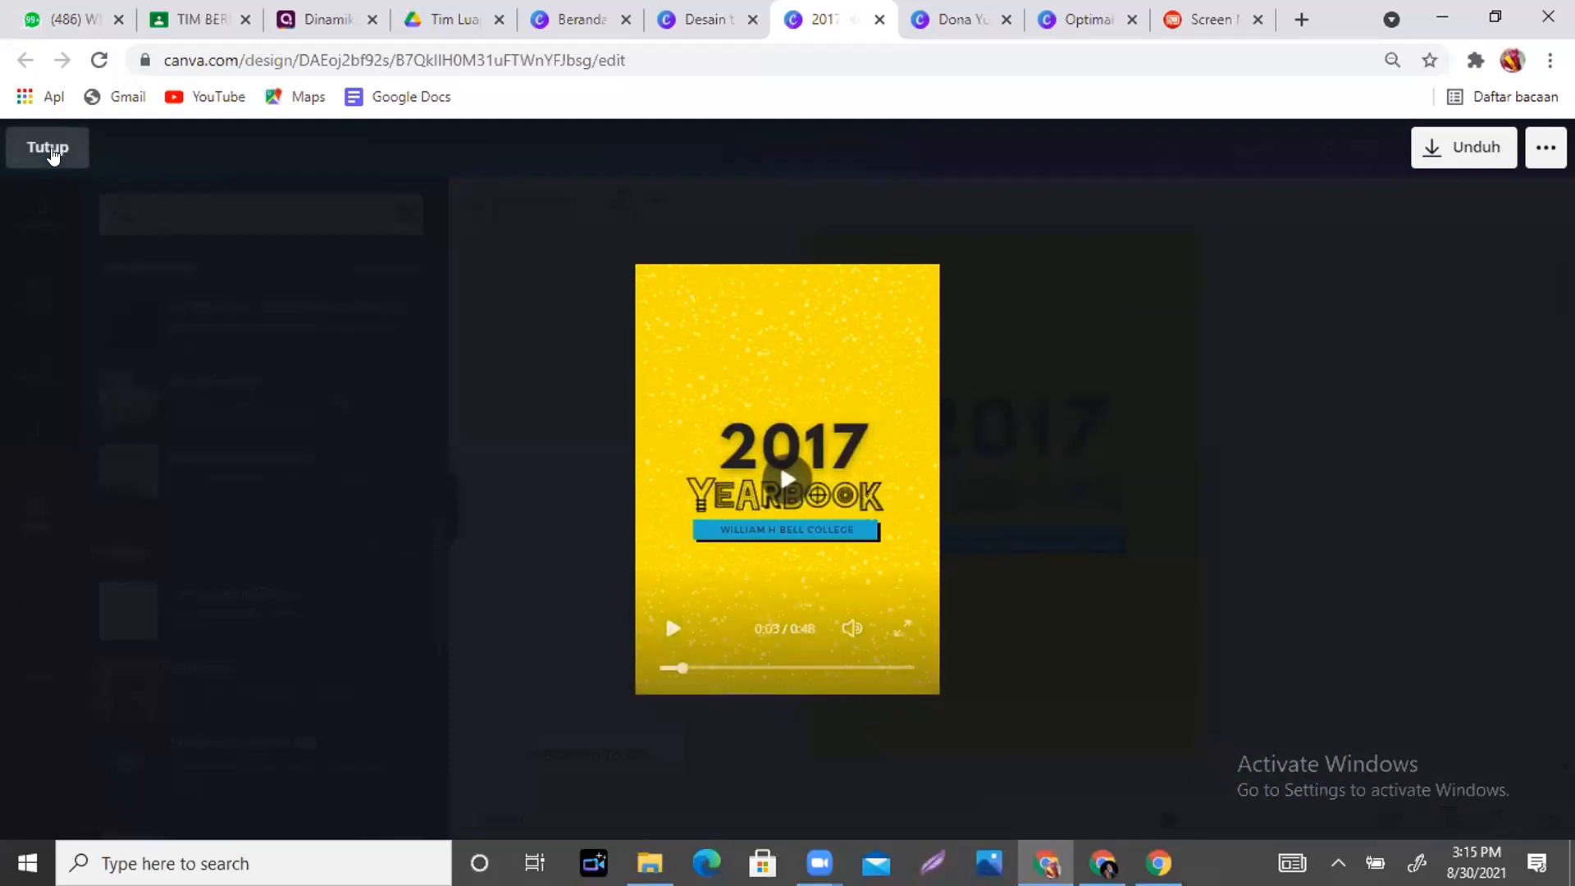
click(48, 148)
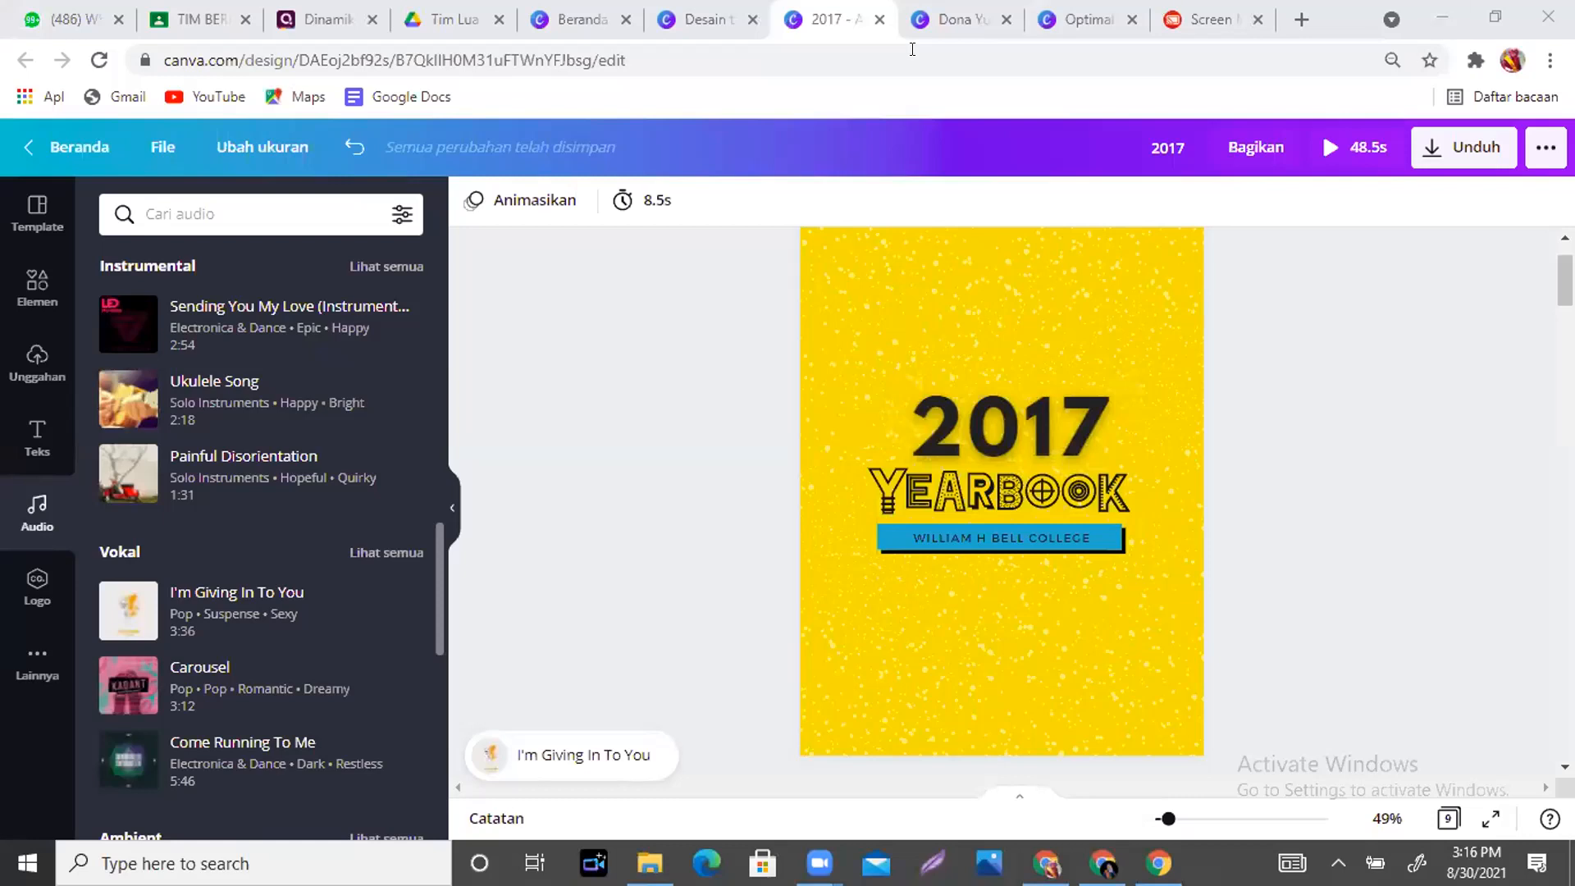
- Back in the résumé, open the Efek options for the header portrait photo
click(967, 14)
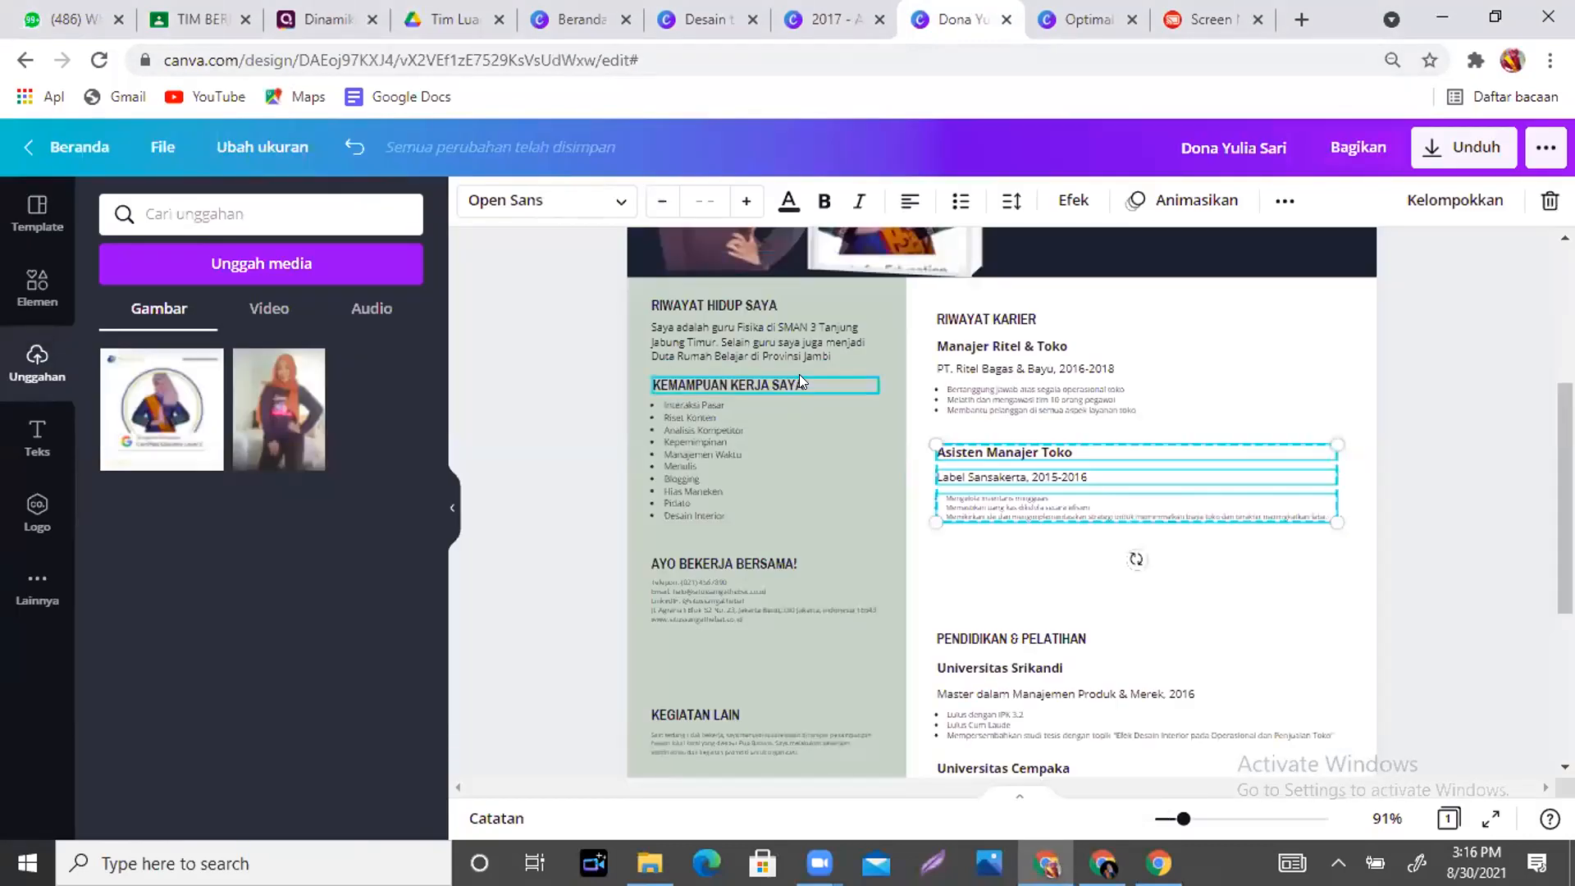
drag(1564, 459, 1564, 383)
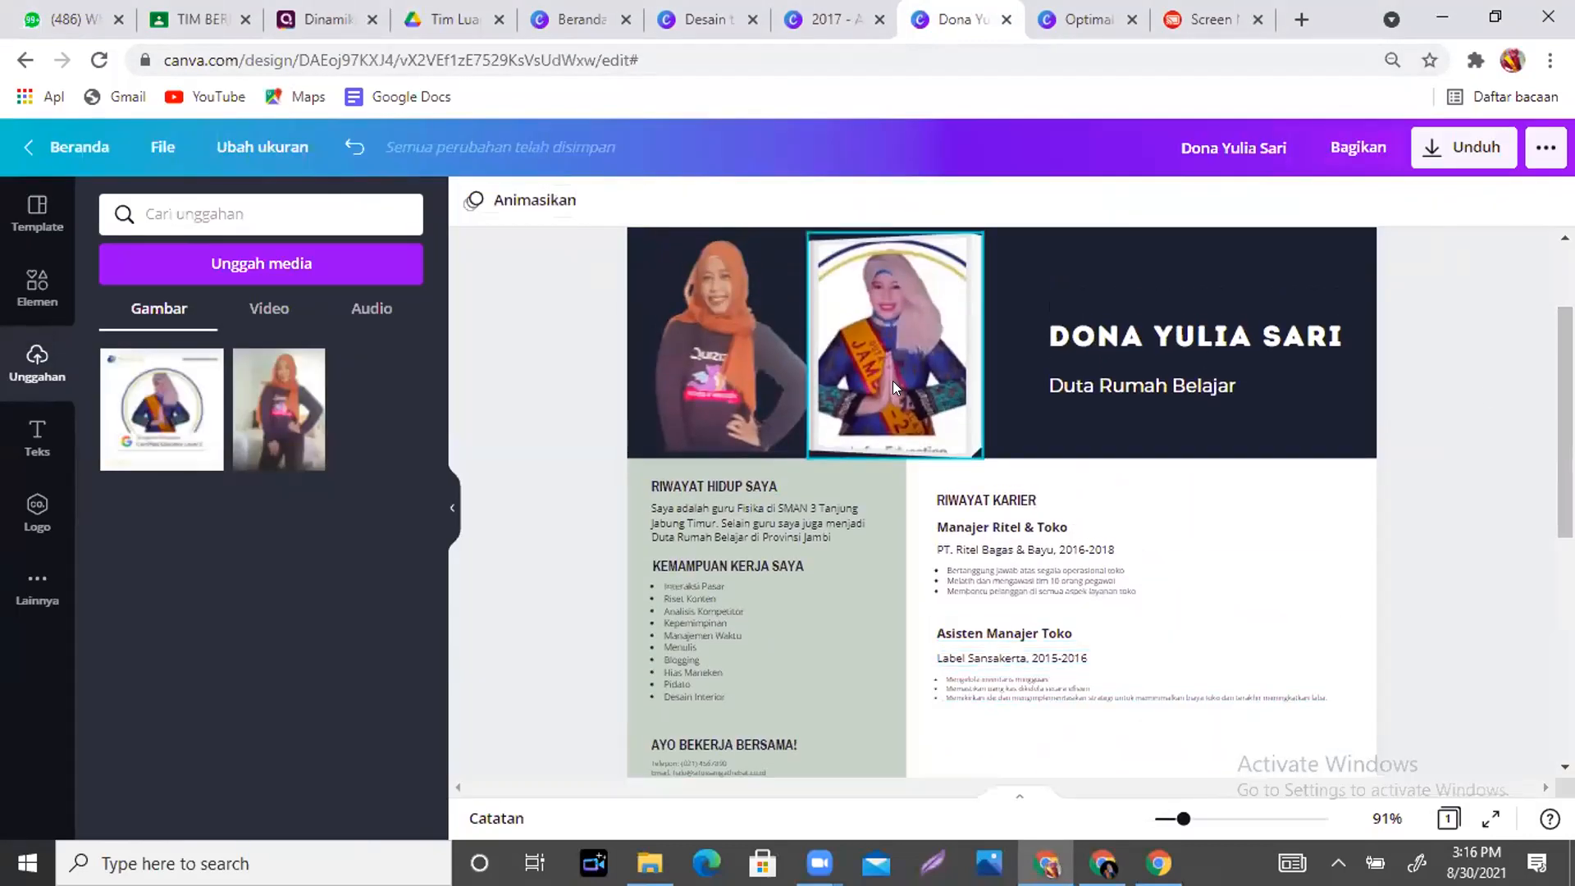
click(893, 380)
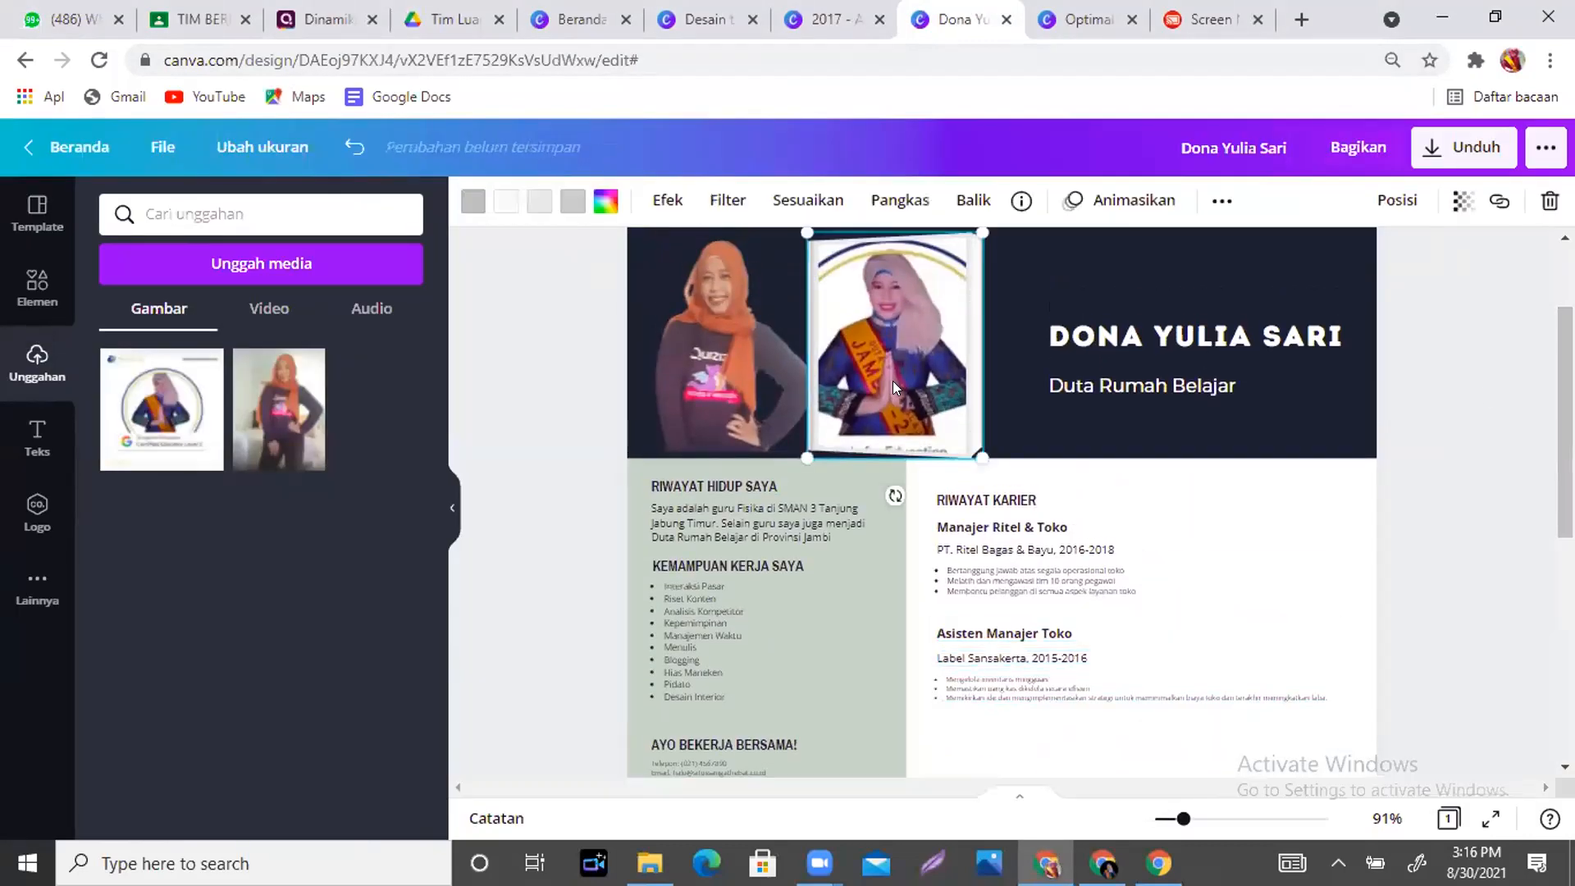
click(654, 201)
click(654, 201)
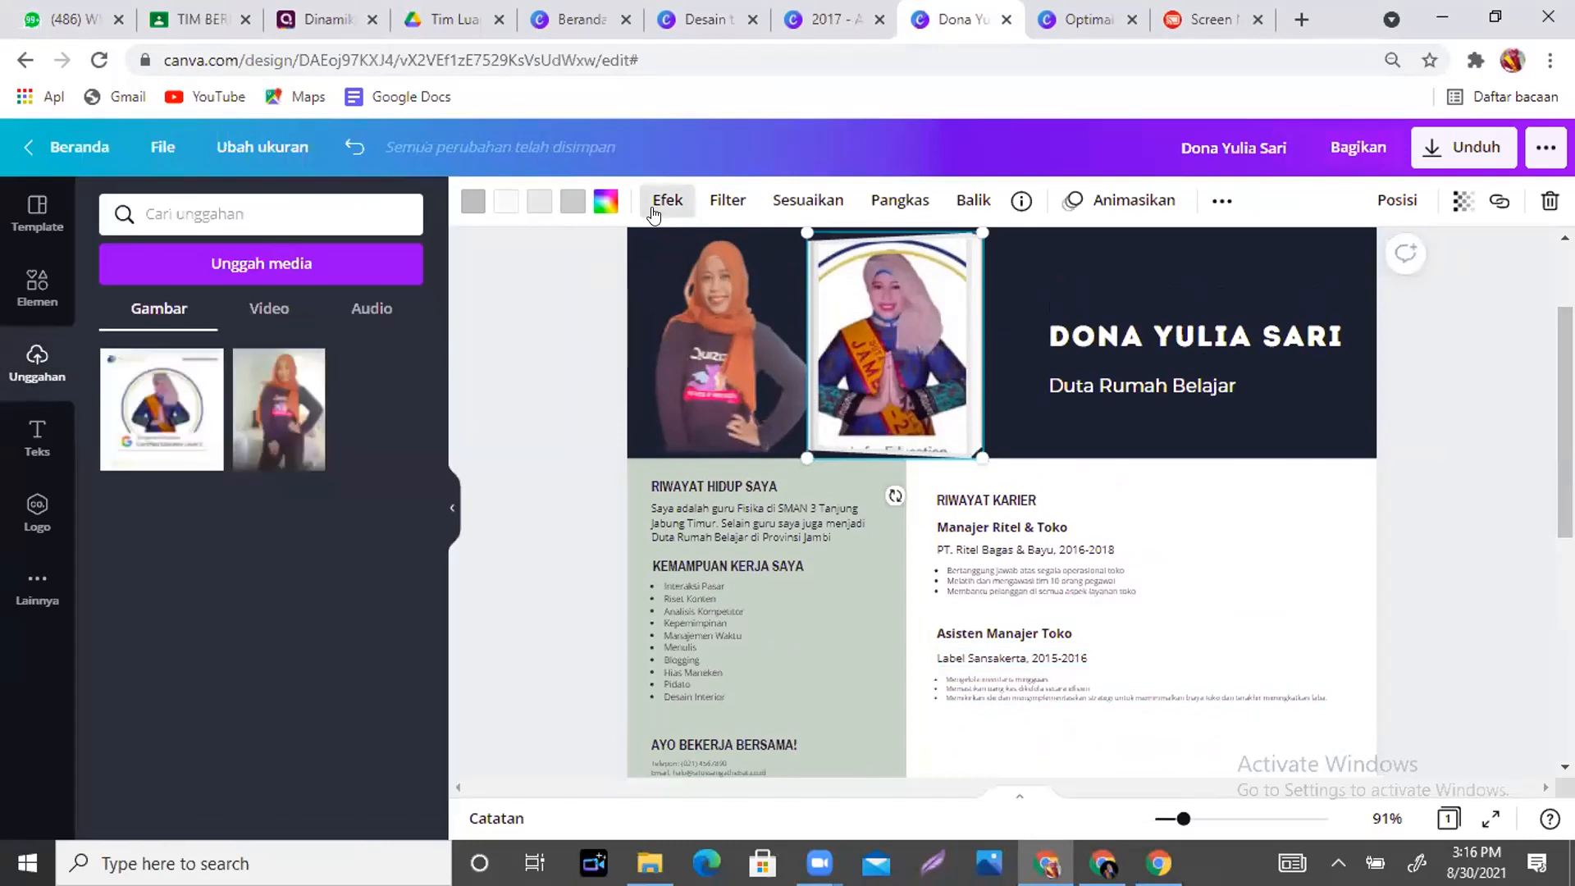
click(654, 201)
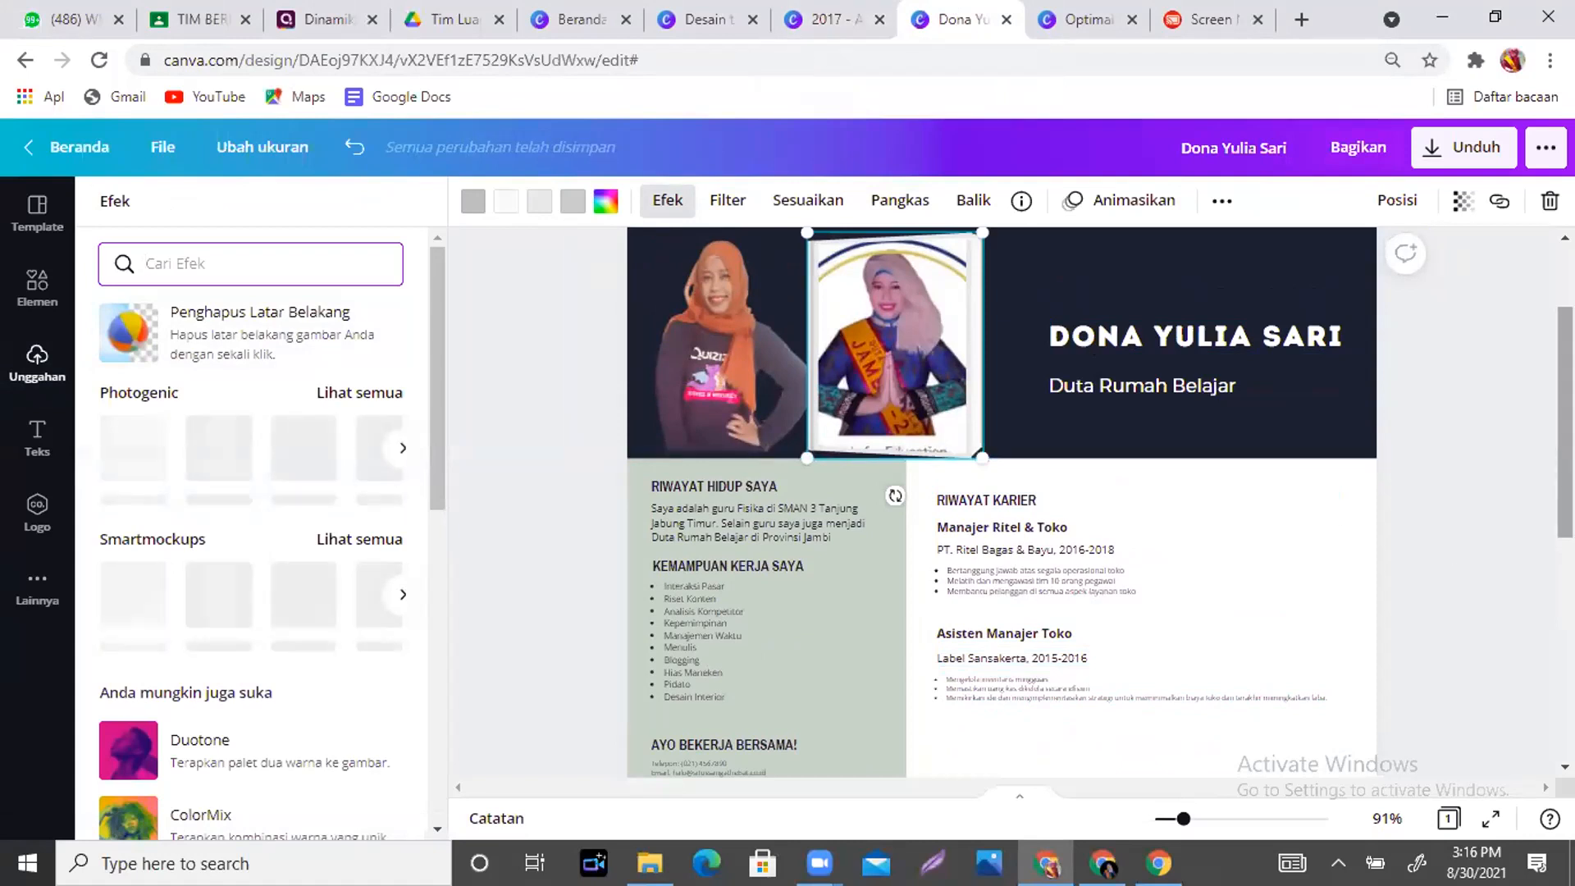
scroll(1000, 501, down, 1)
- Close the Efek panel and switch to the Screen Mirror tab showing the phone
click(1354, 709)
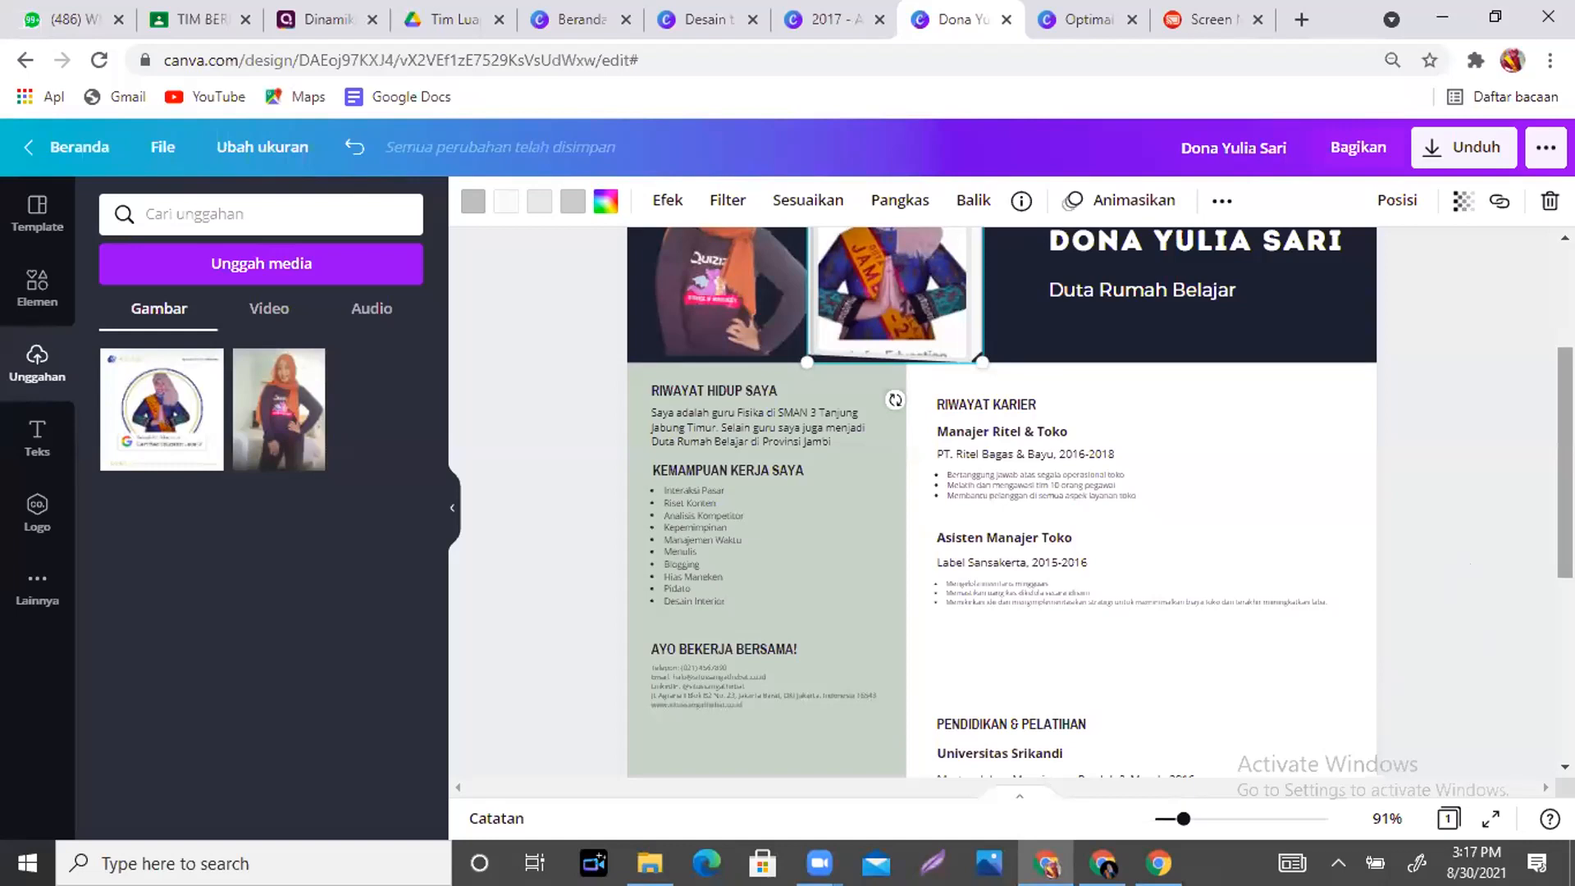
click(1220, 14)
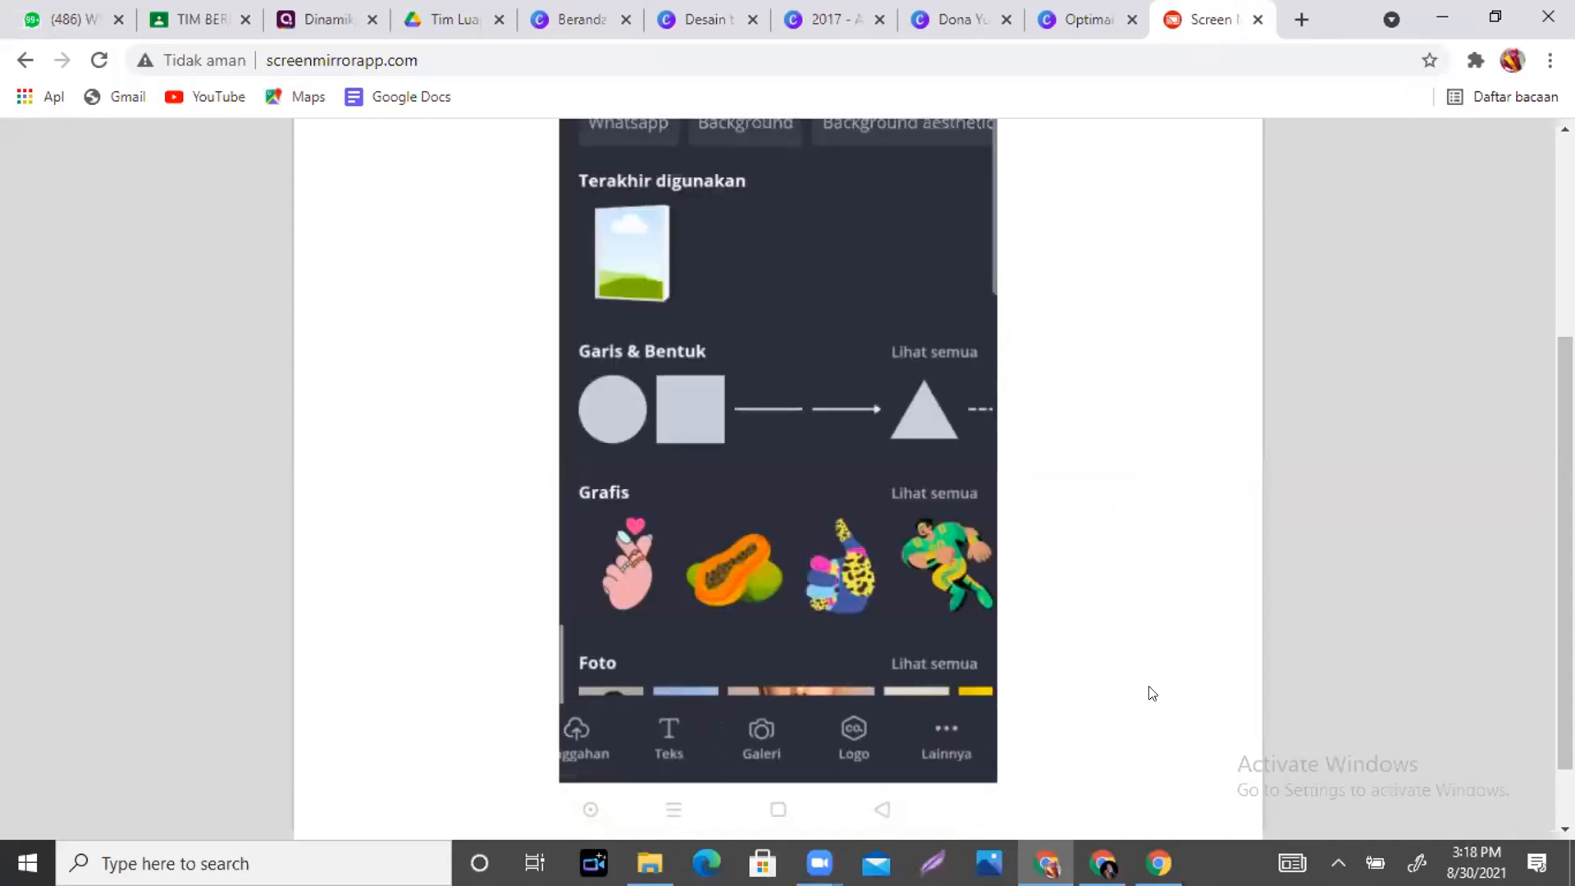
- Scroll the mirrored phone view showing the résumé in Canva's mobile editor
scroll(1066, 689, down, 1)
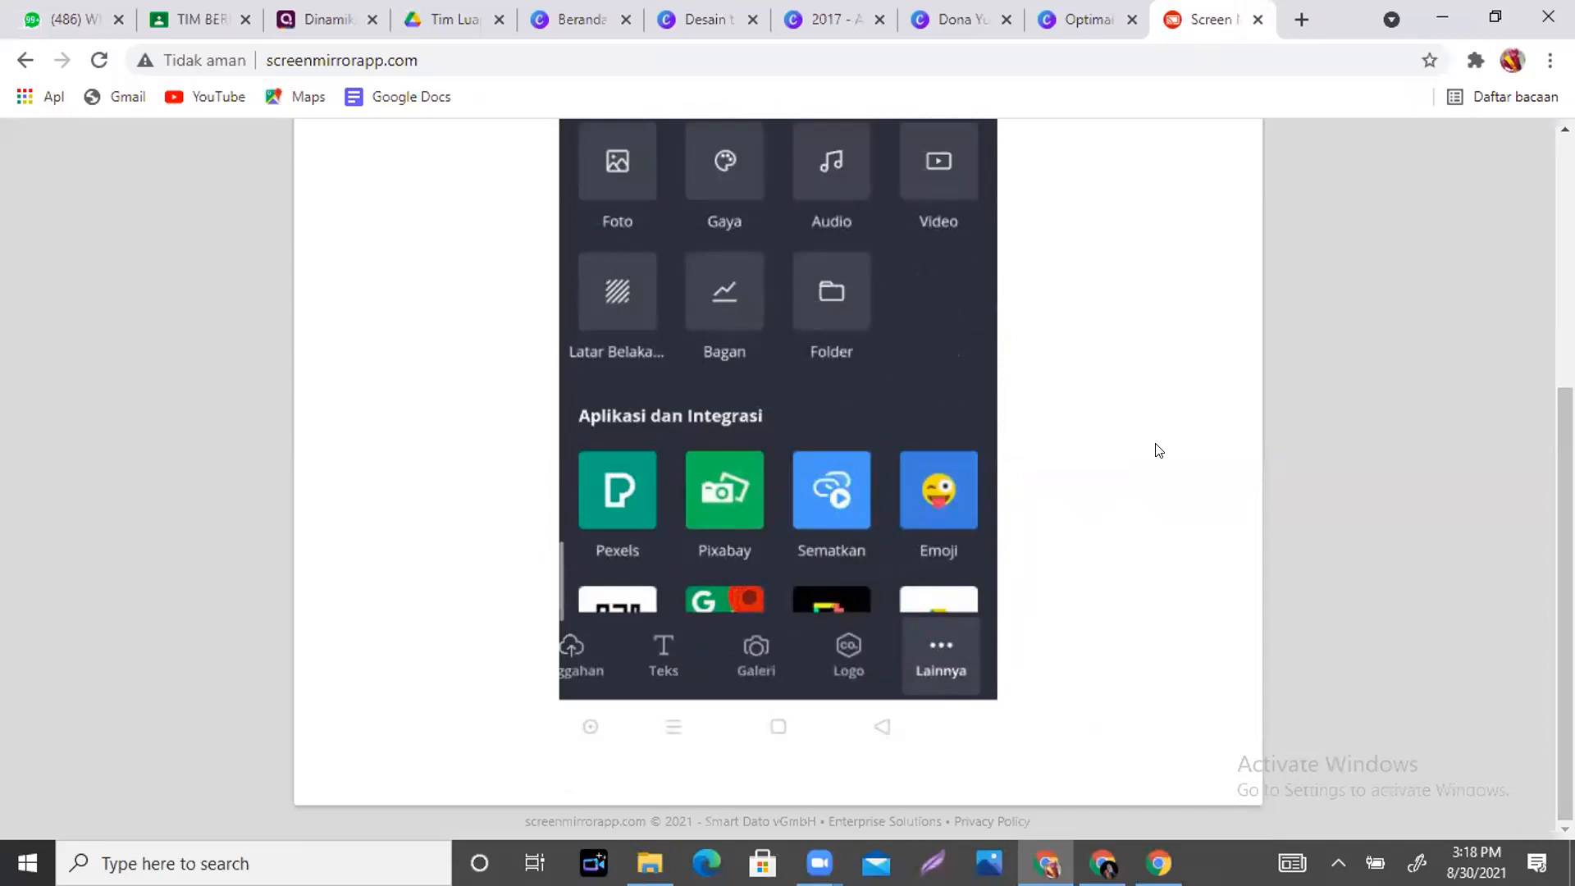
scroll(1162, 385, up, 5)
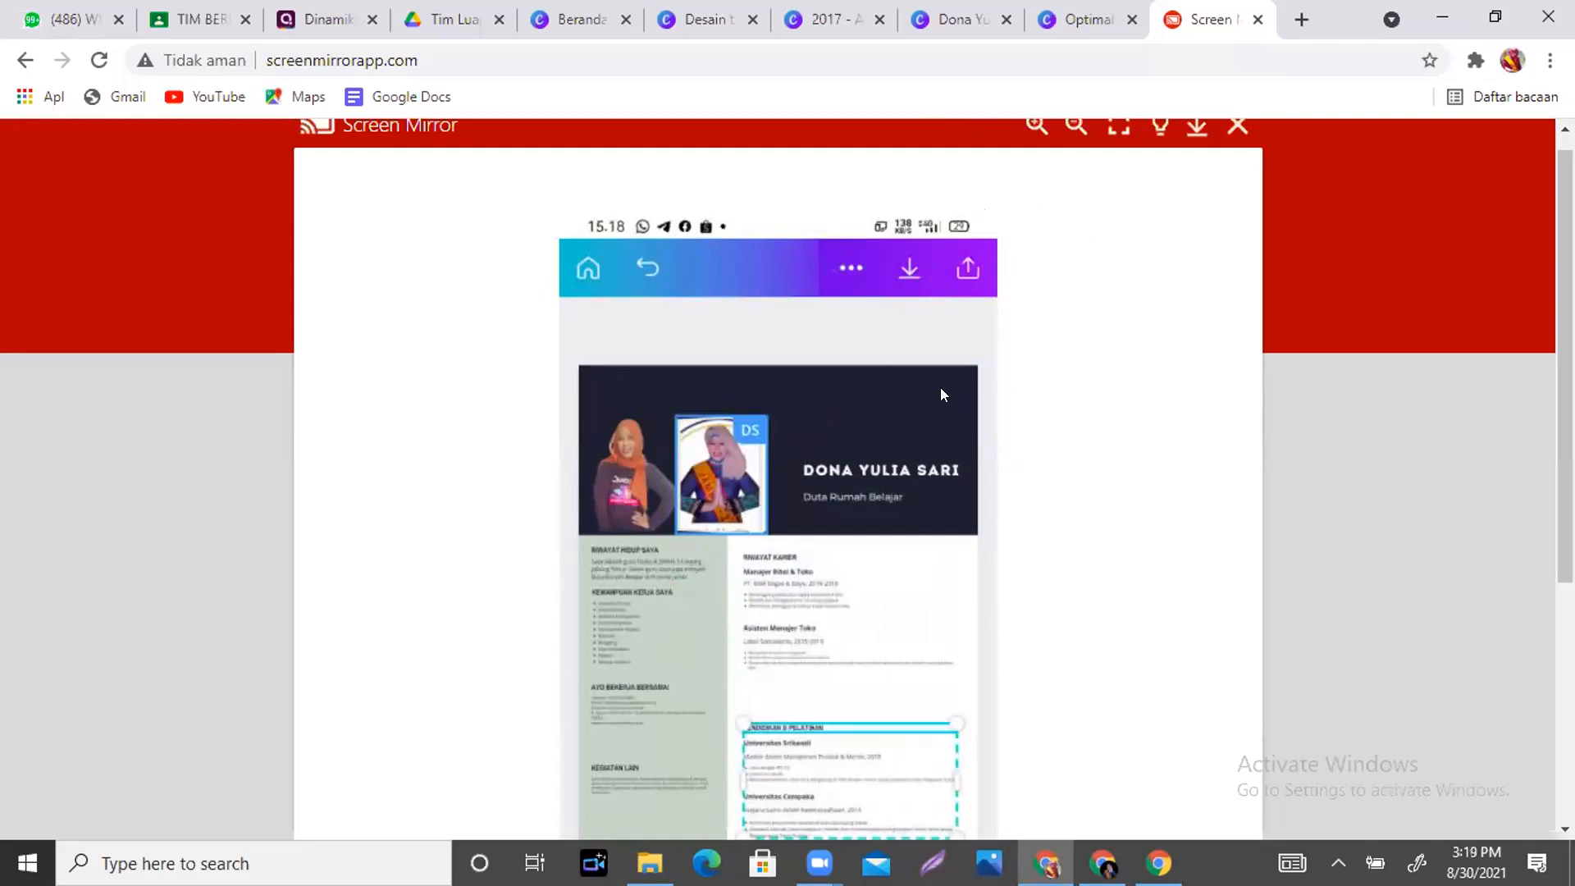
- Scroll the mirrored view down to the phone's design list: résumé, 2017 and Unnamed Design
scroll(940, 388, down, 2)
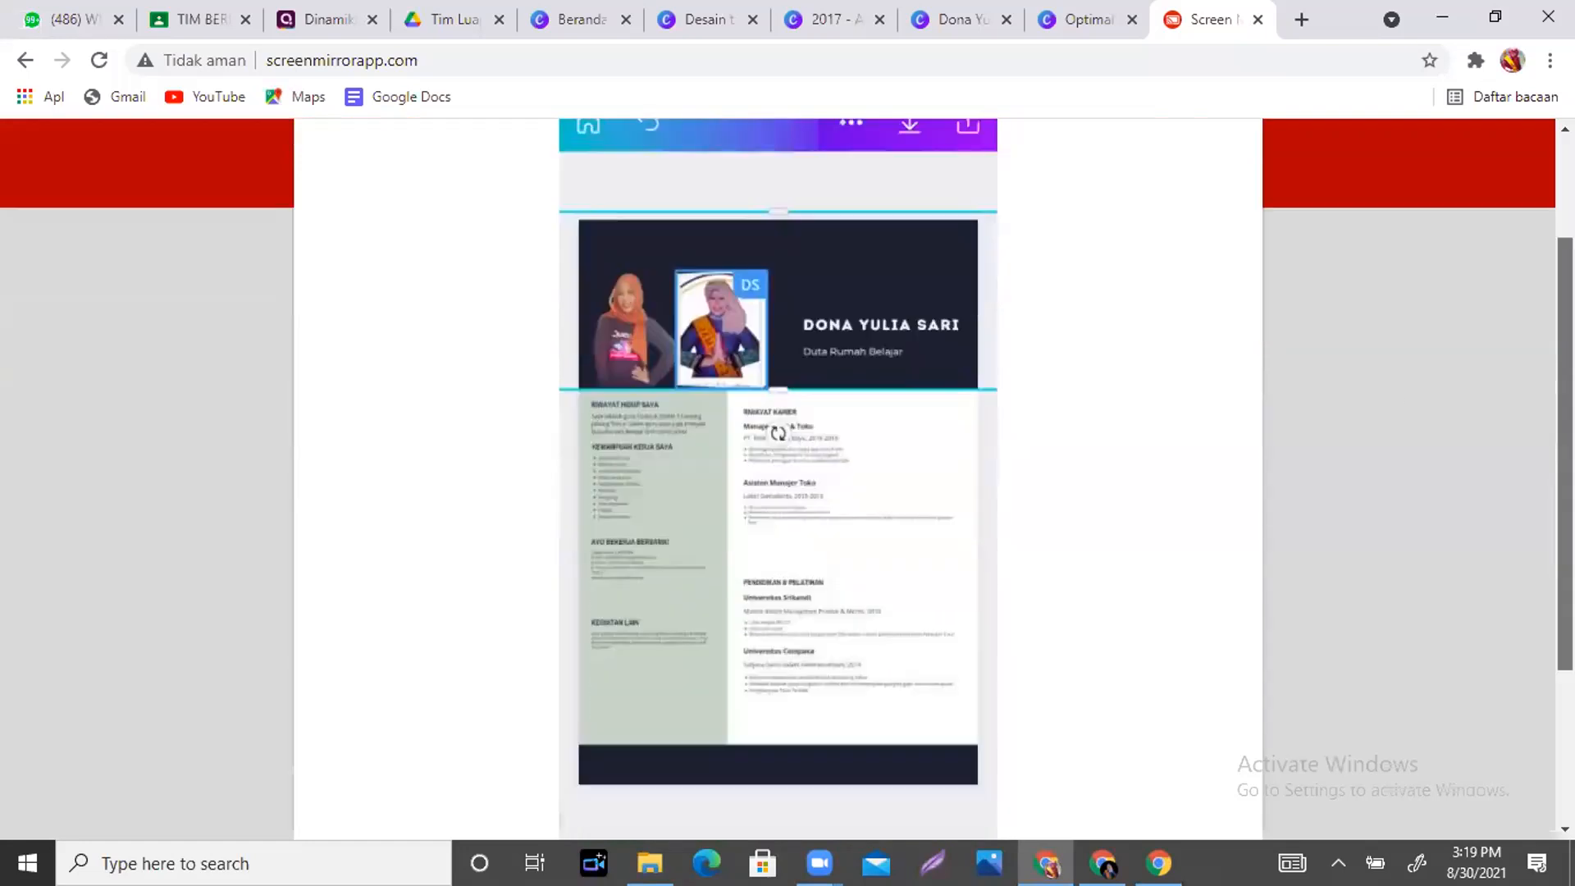
scroll(749, 656, down, 2)
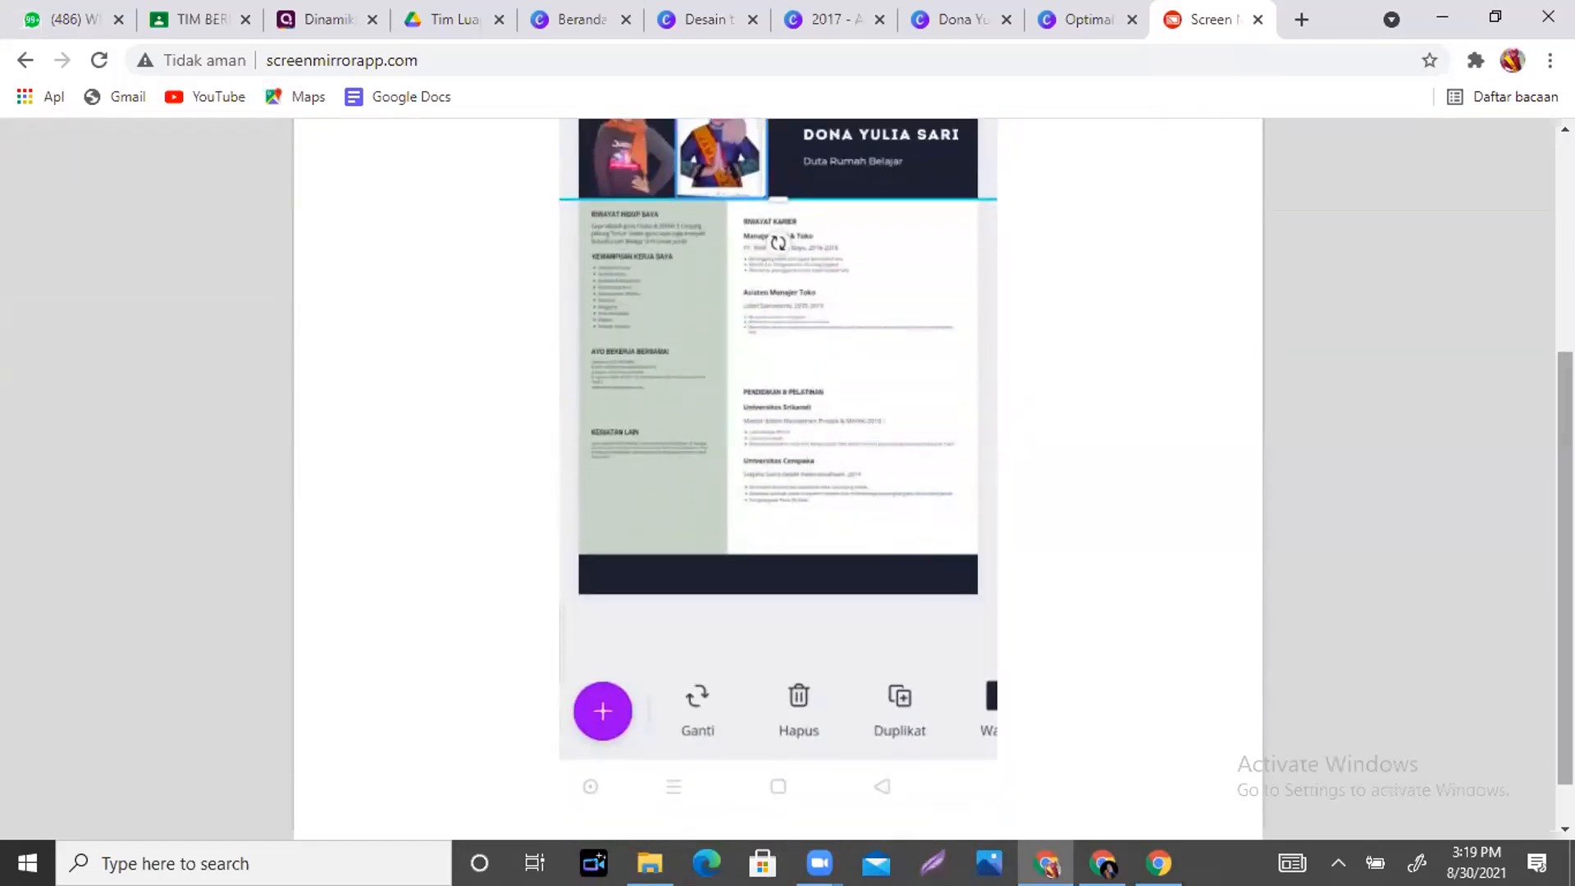
drag(1564, 433, 1564, 218)
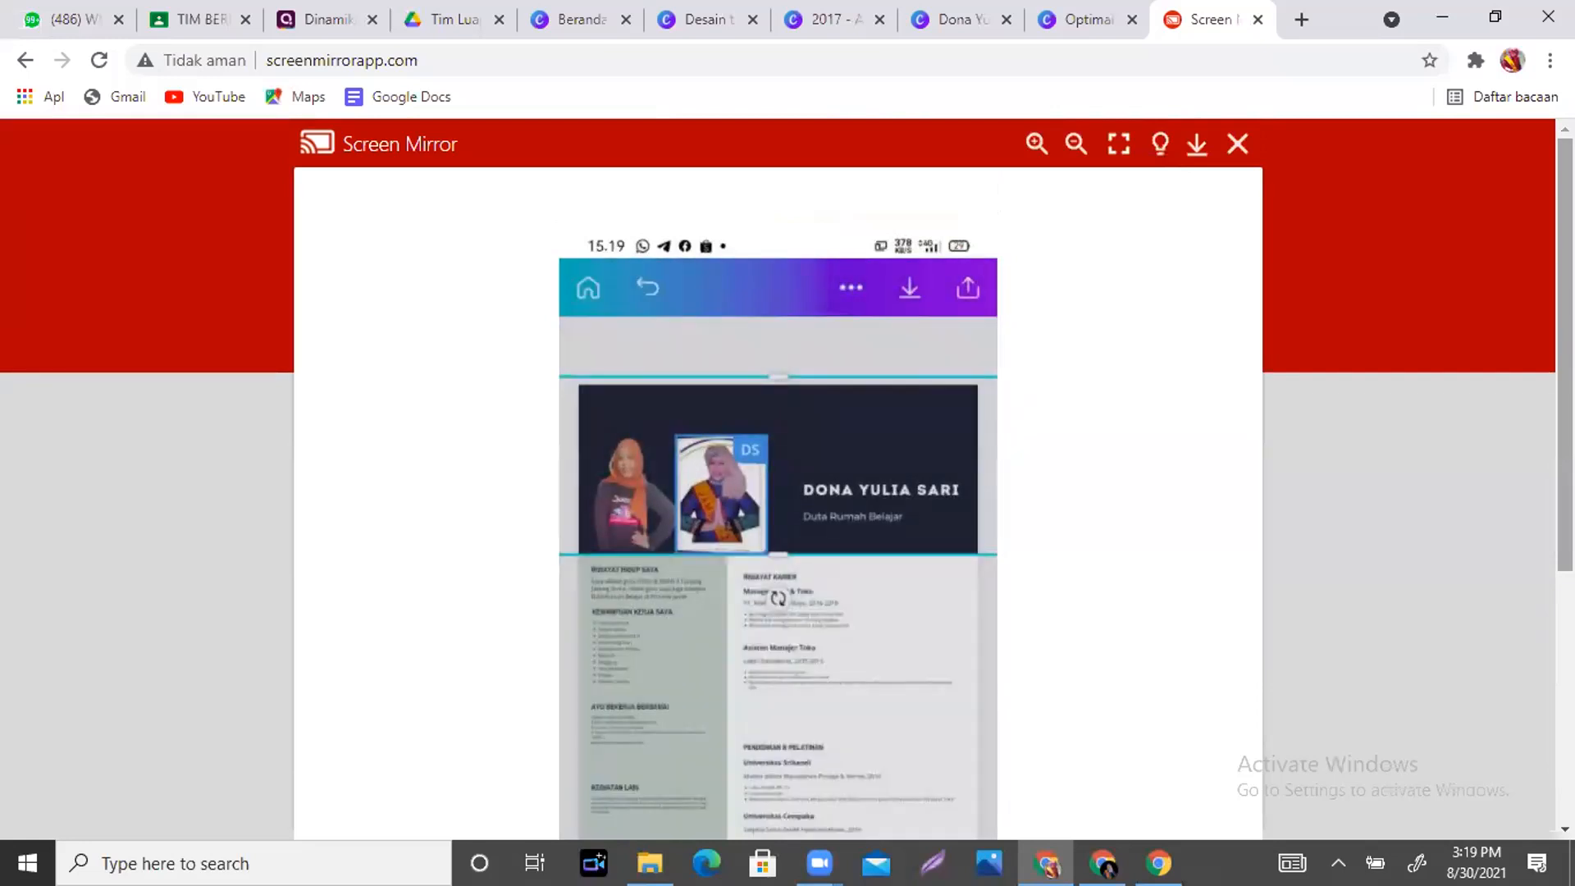
scroll(777, 492, down, 1)
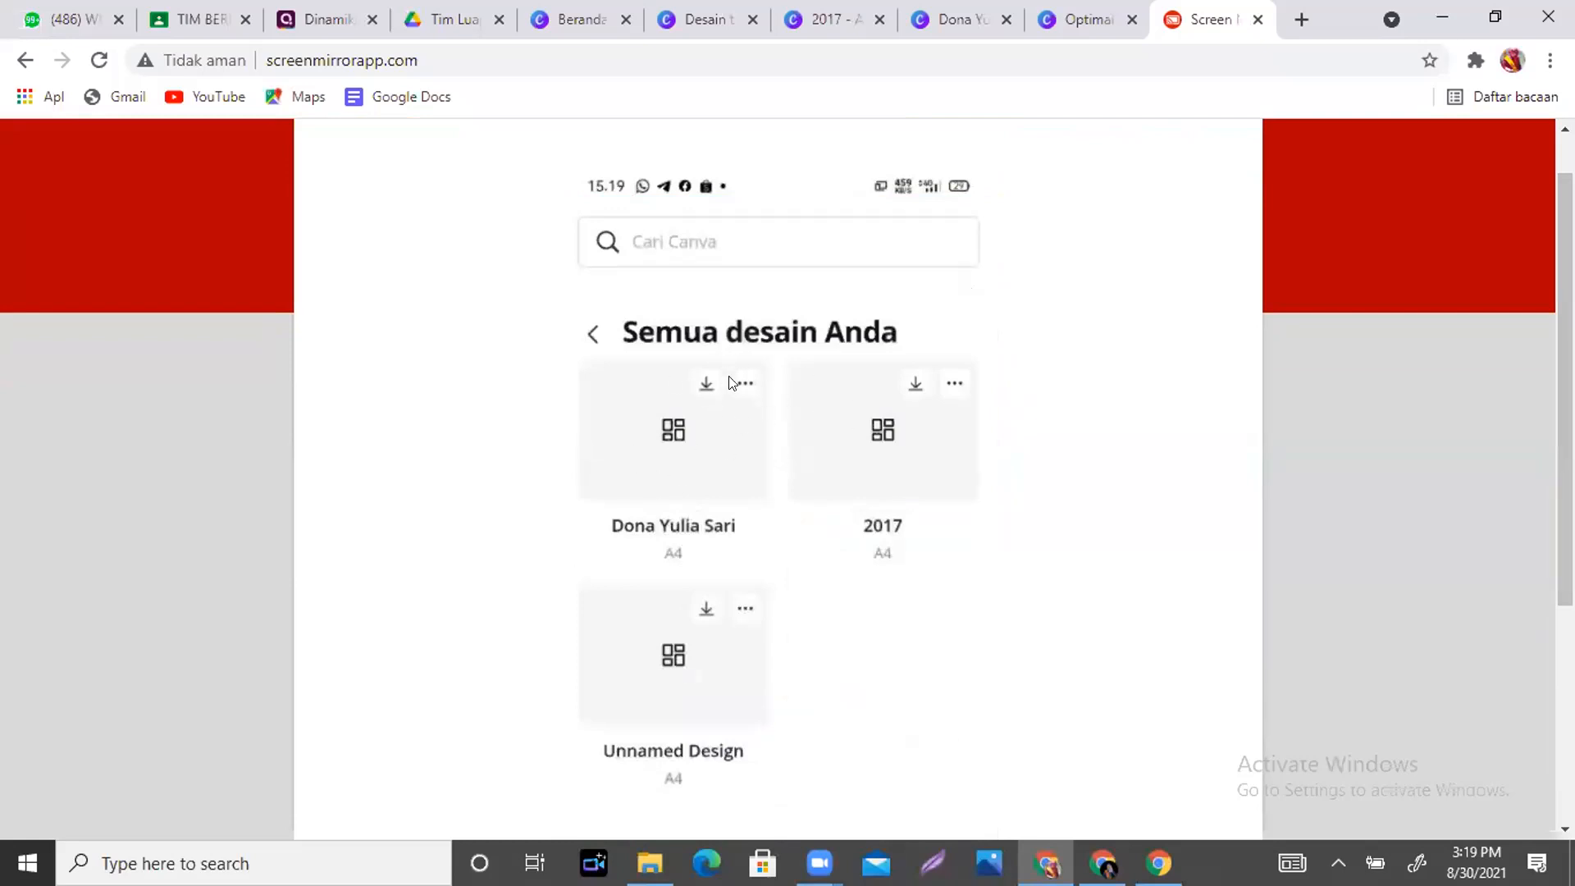
- Look through the résumé design's options on the phone, then return to the desktop Canva résumé tab
click(742, 385)
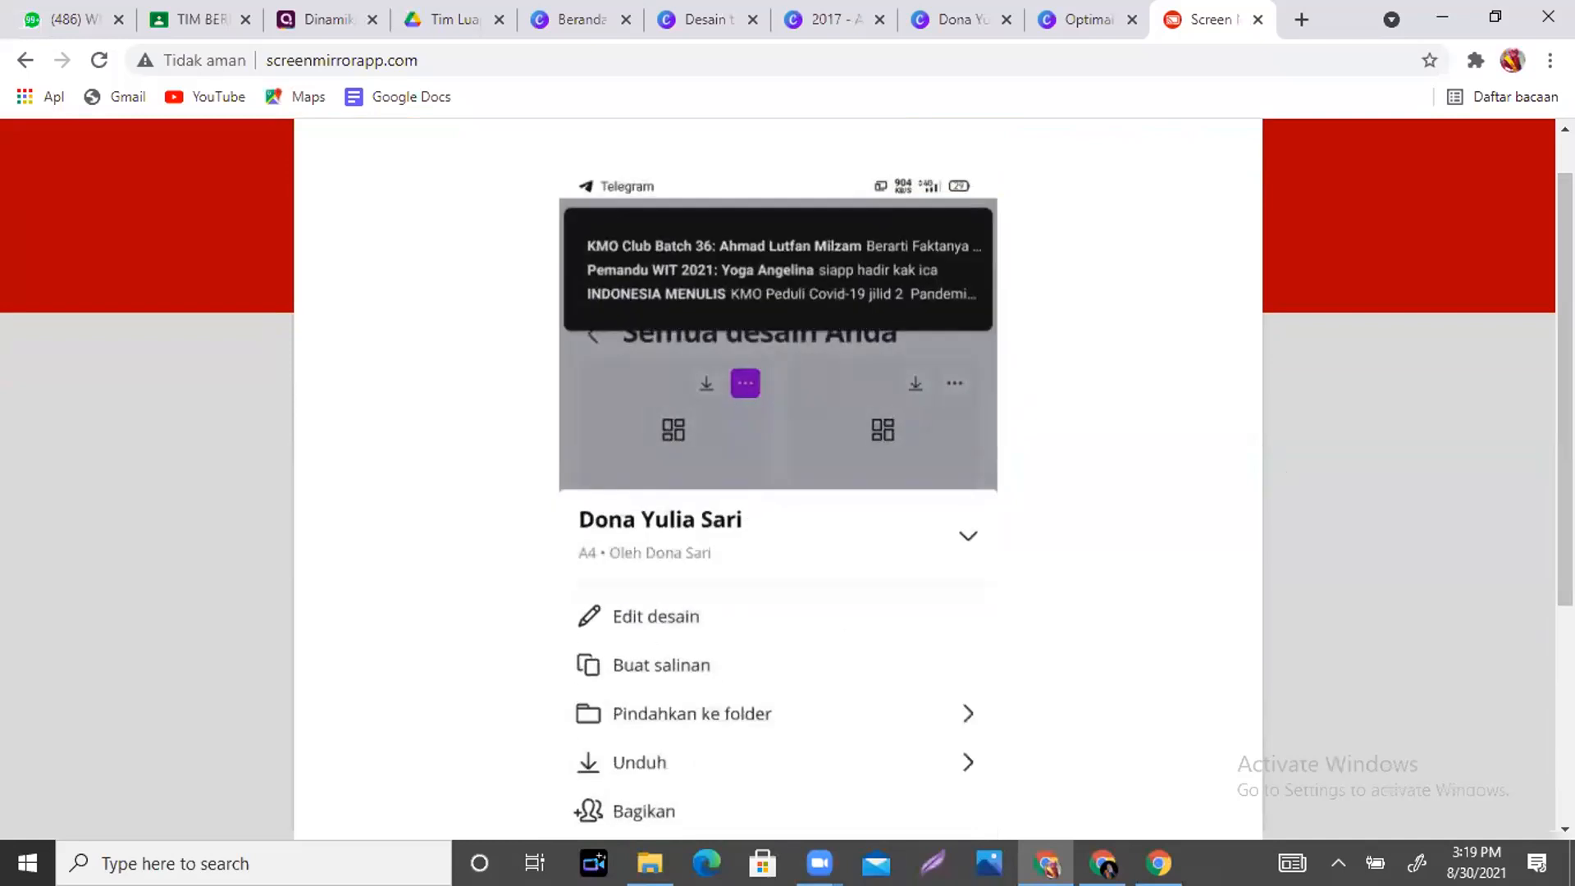
scroll(648, 640, down, 3)
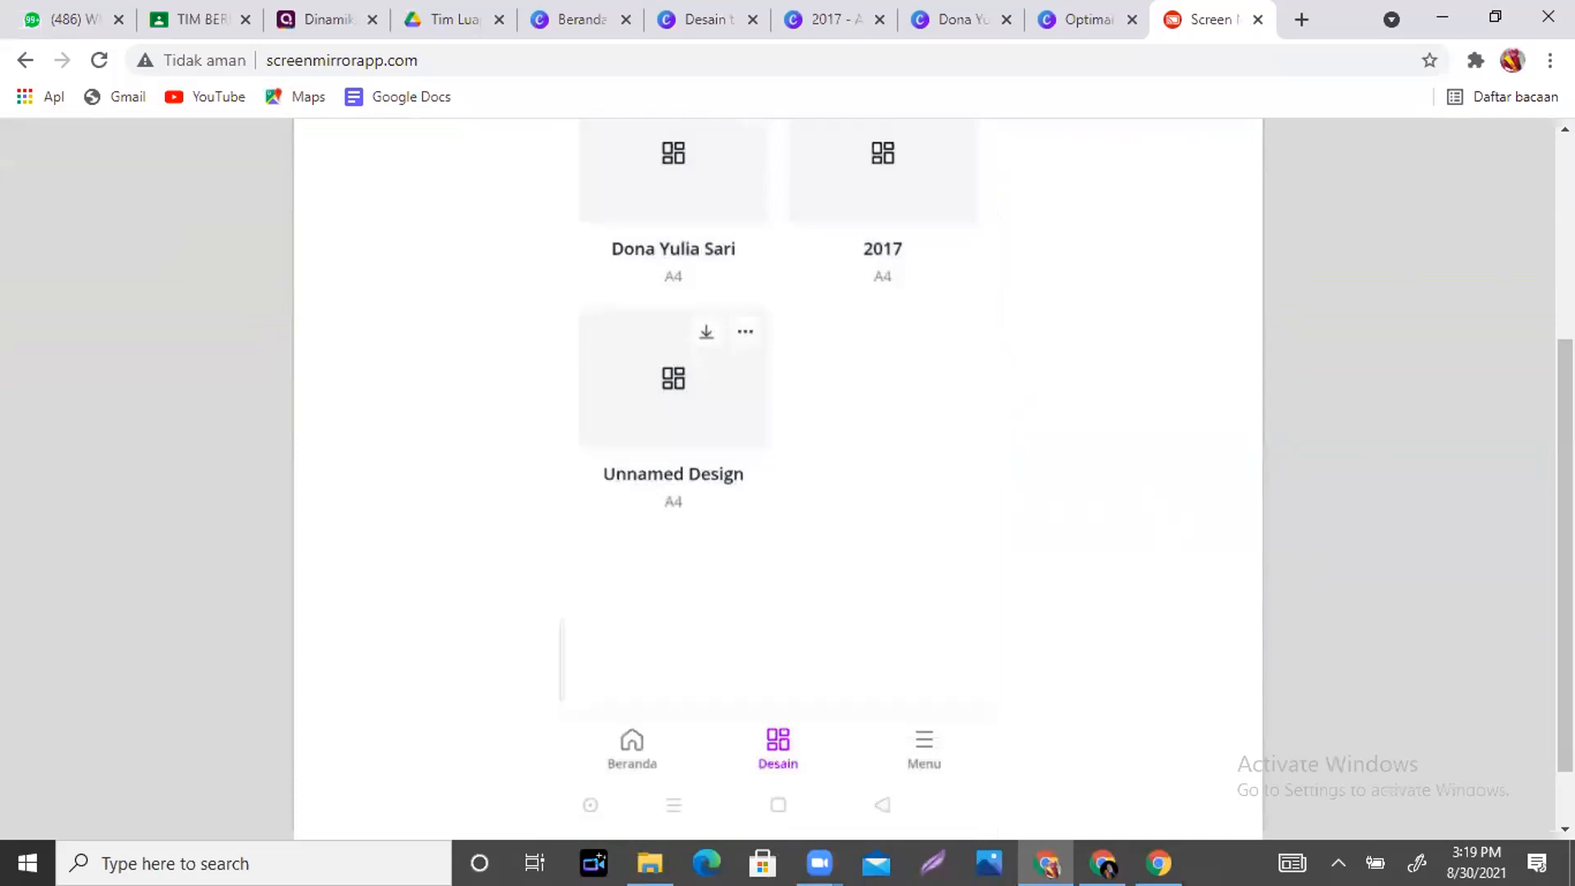
drag(1564, 492, 1564, 288)
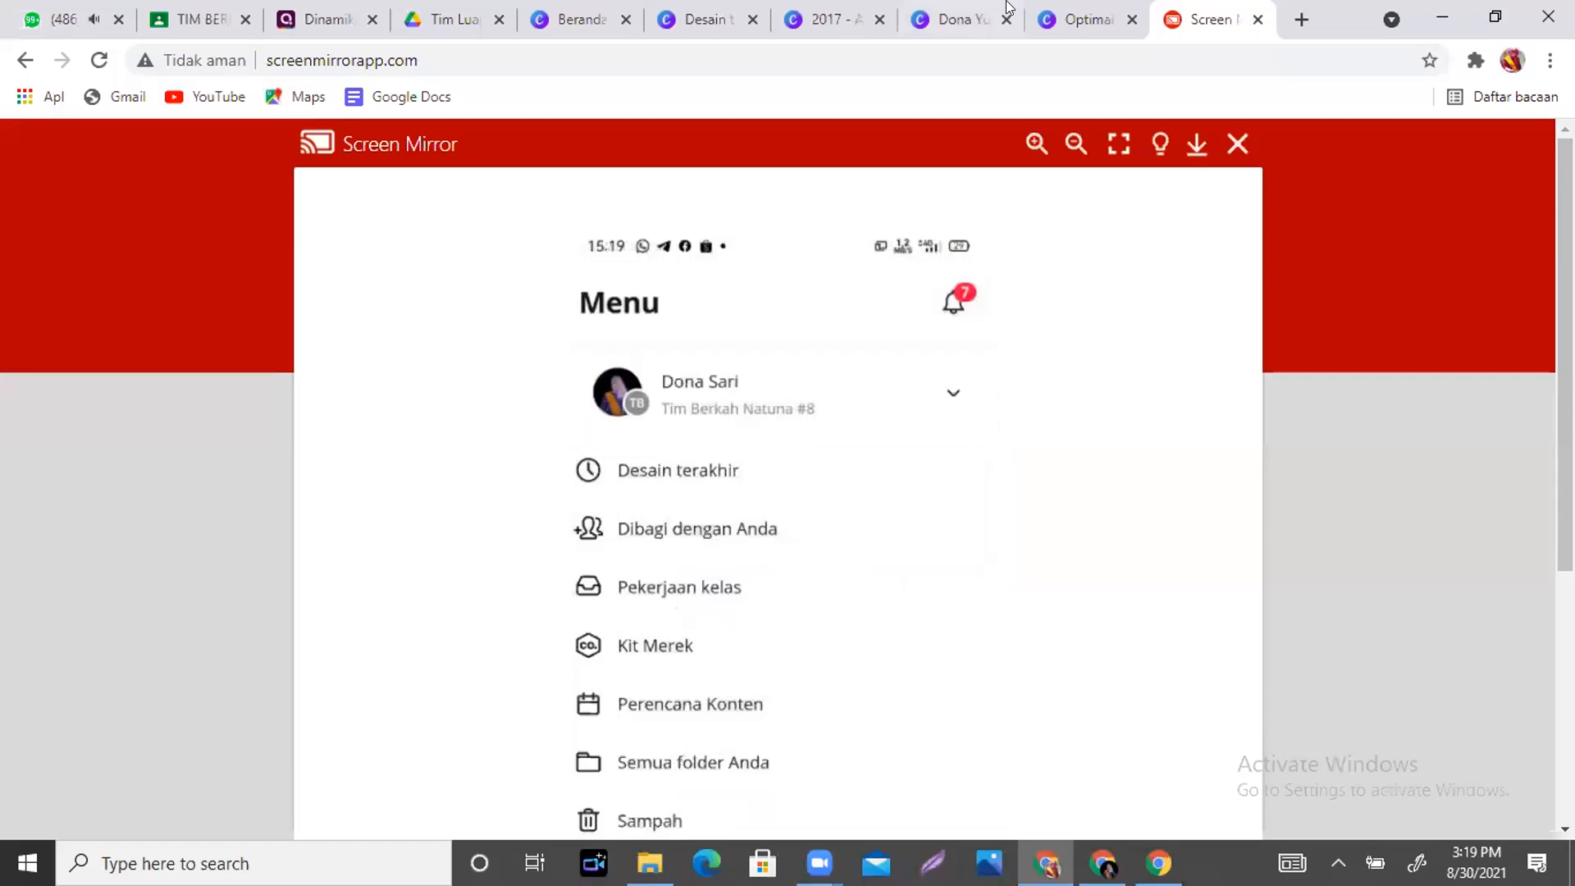
click(950, 23)
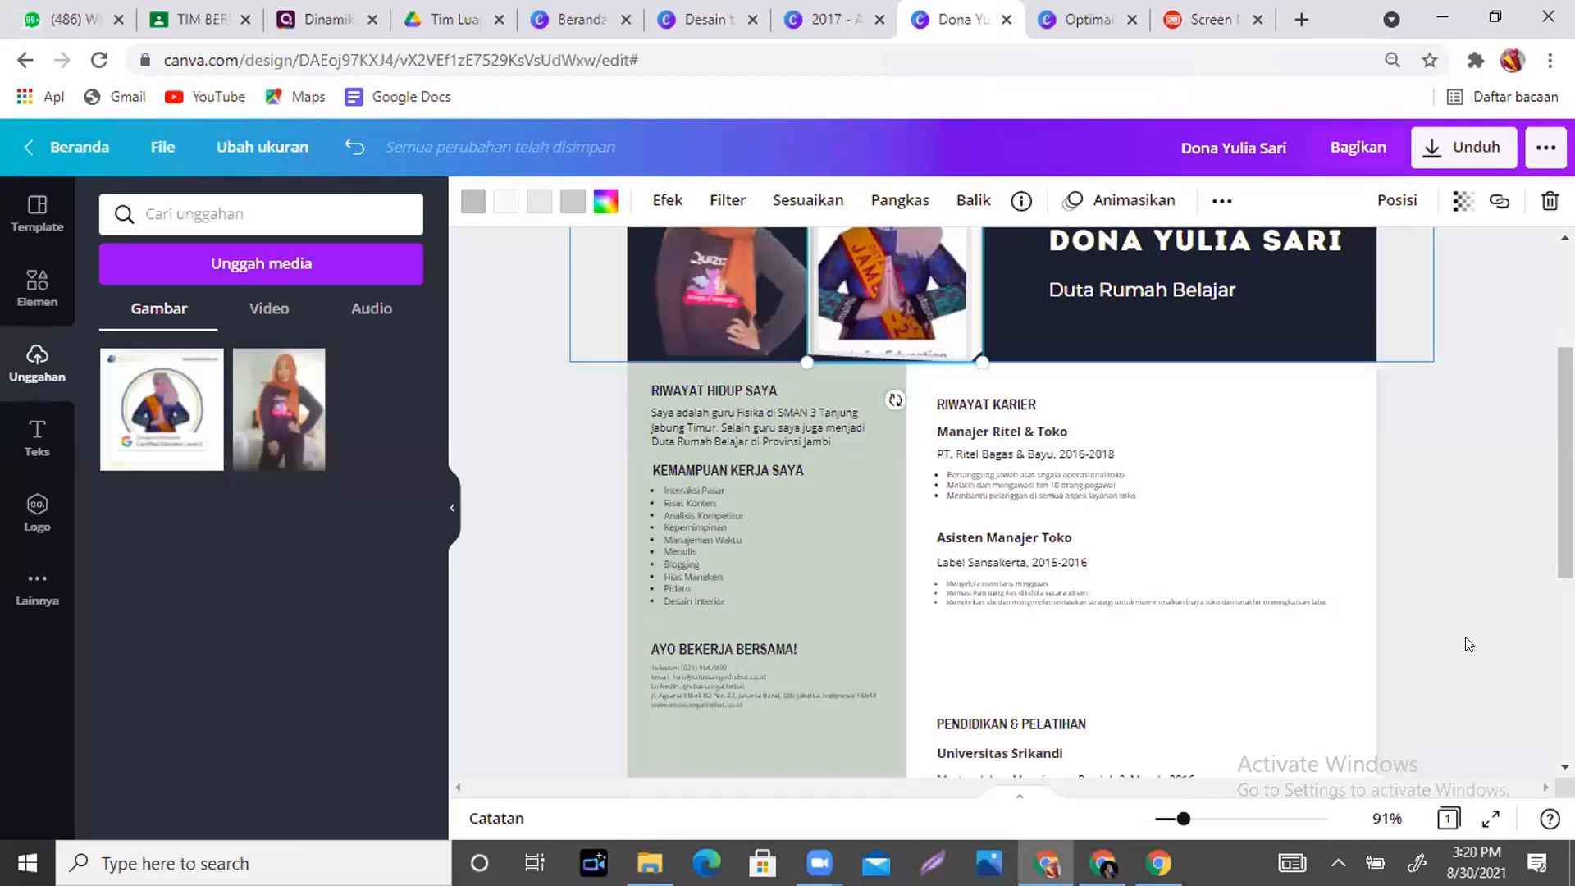
- Switch back to the Screen Mirror tab with the phone's list of all designs
click(1190, 14)
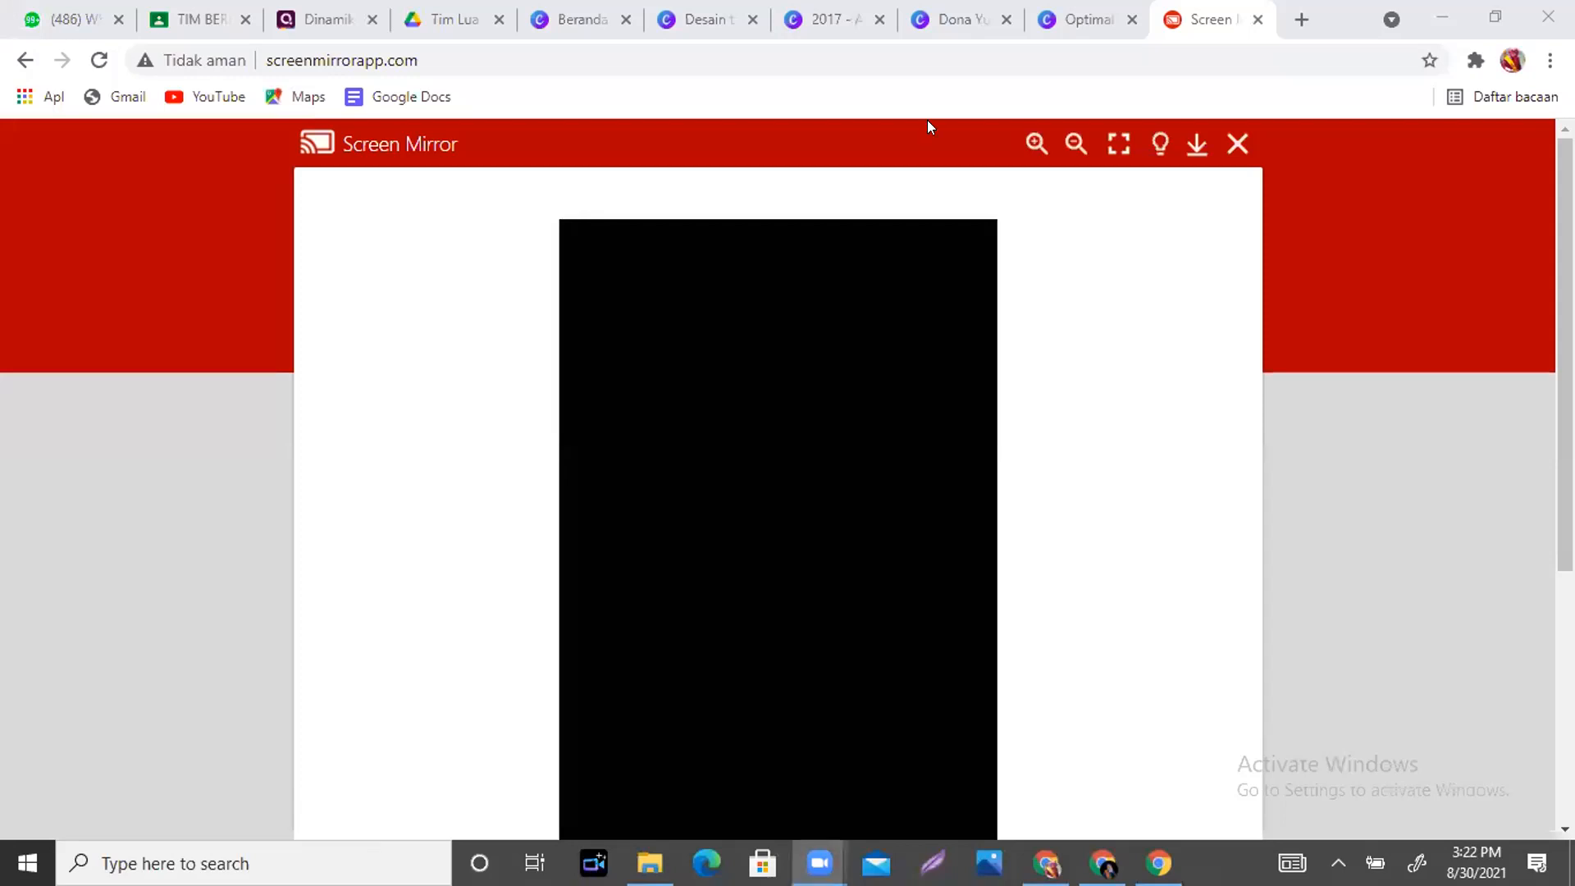
- Go to the 2017 Yearbook design tab in Canva
click(820, 18)
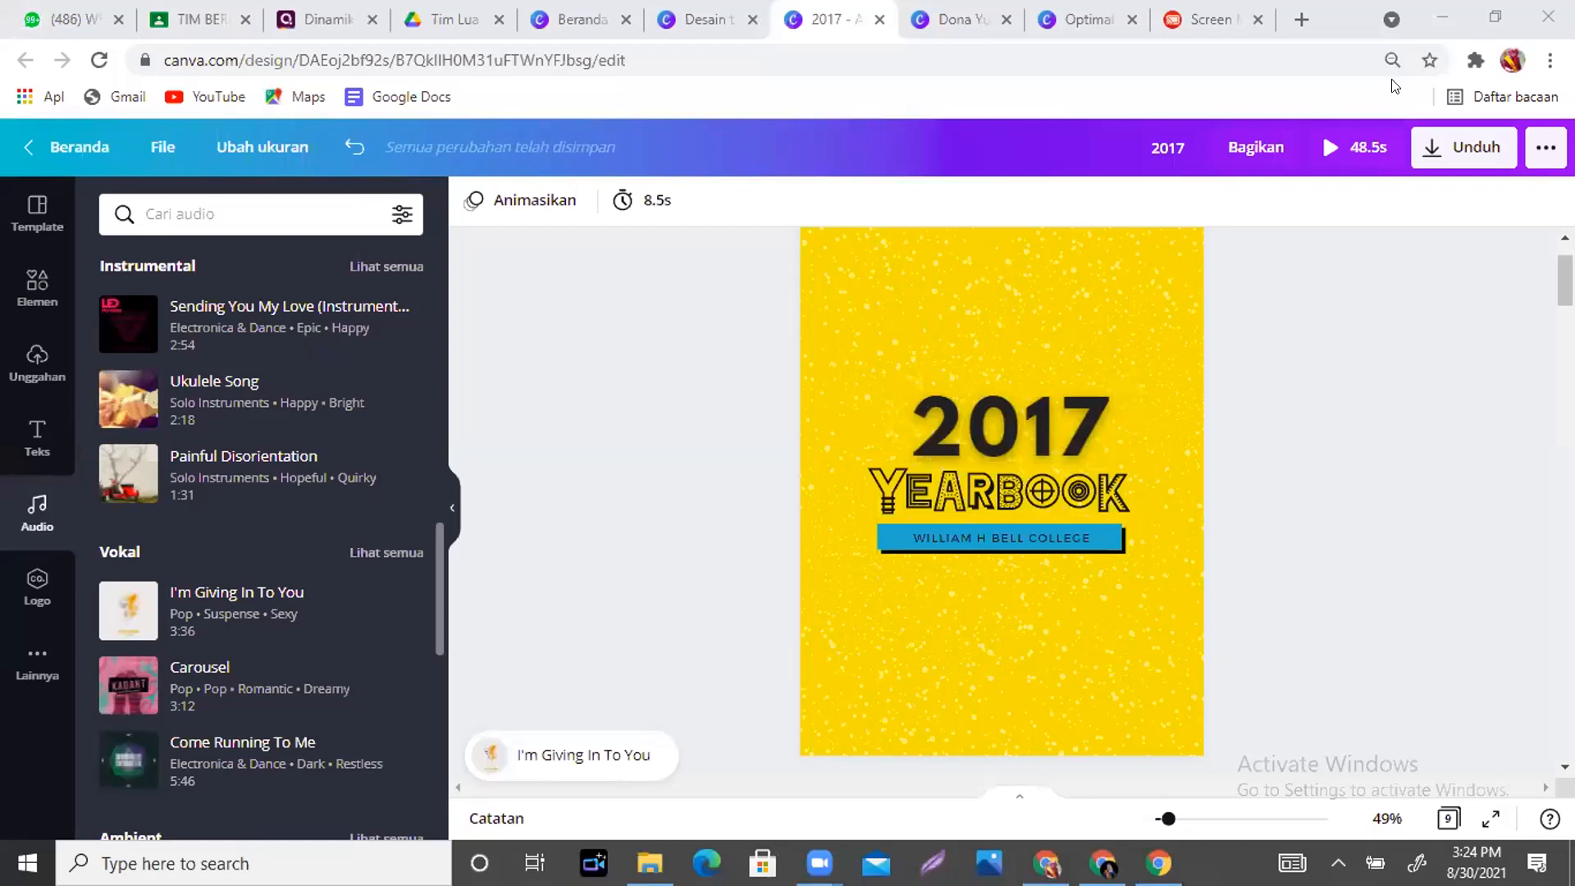
- Switch to Screen Mirror and scroll to the 4 Pilar Negara Kebangsaan Indonesia infographic
click(1188, 25)
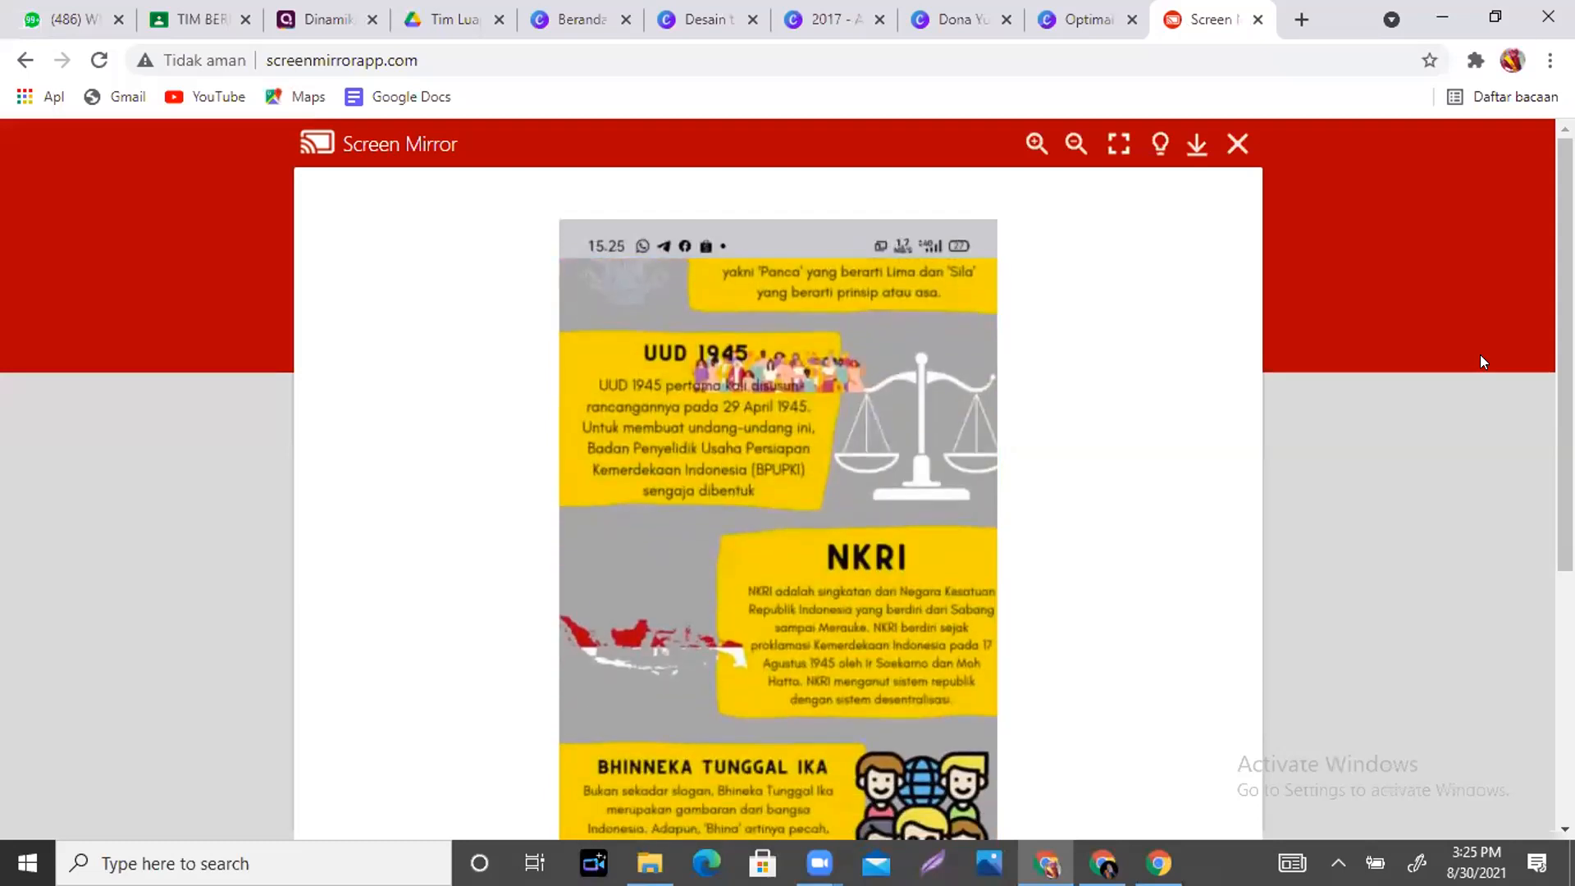
drag(1564, 362, 1564, 446)
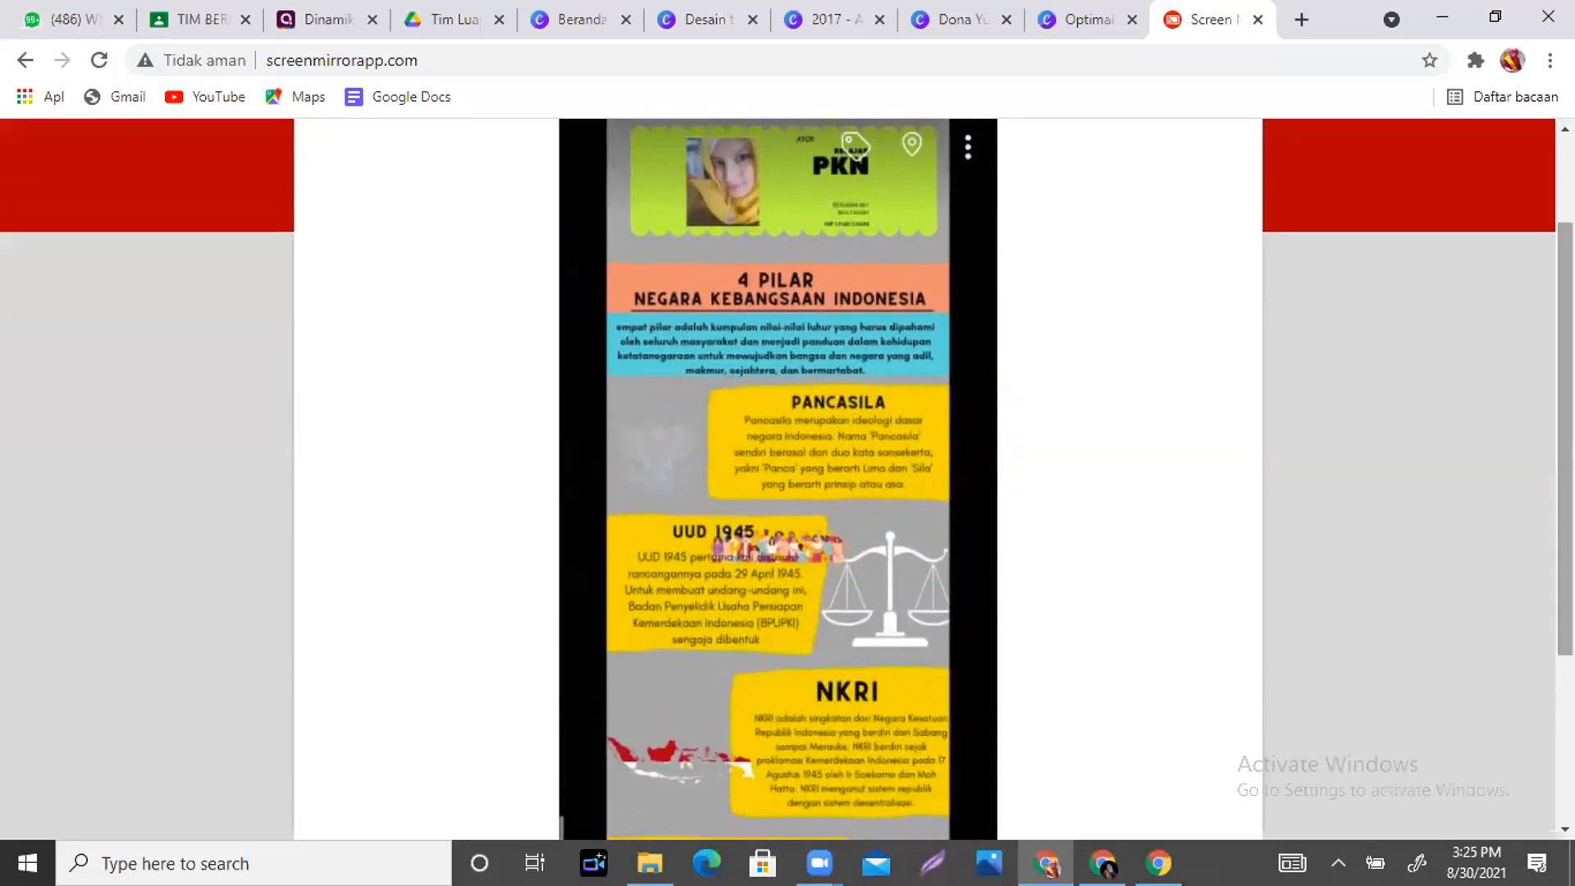
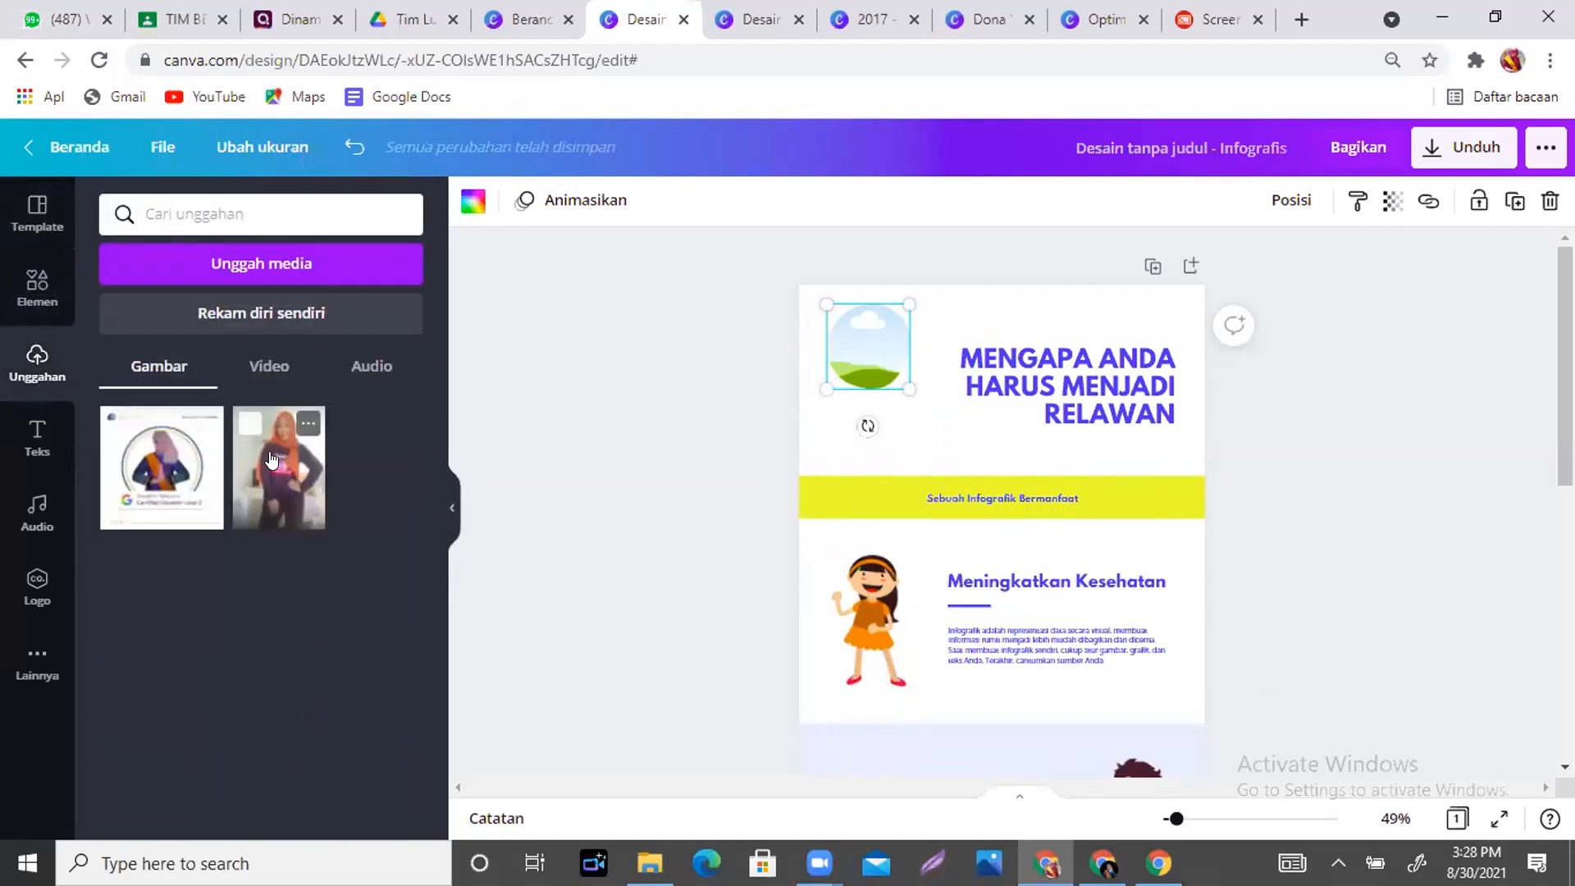
- Put the uploaded portrait into the circle frame, cropped so the woman's face is centred
drag(271, 459, 873, 333)
click(868, 335)
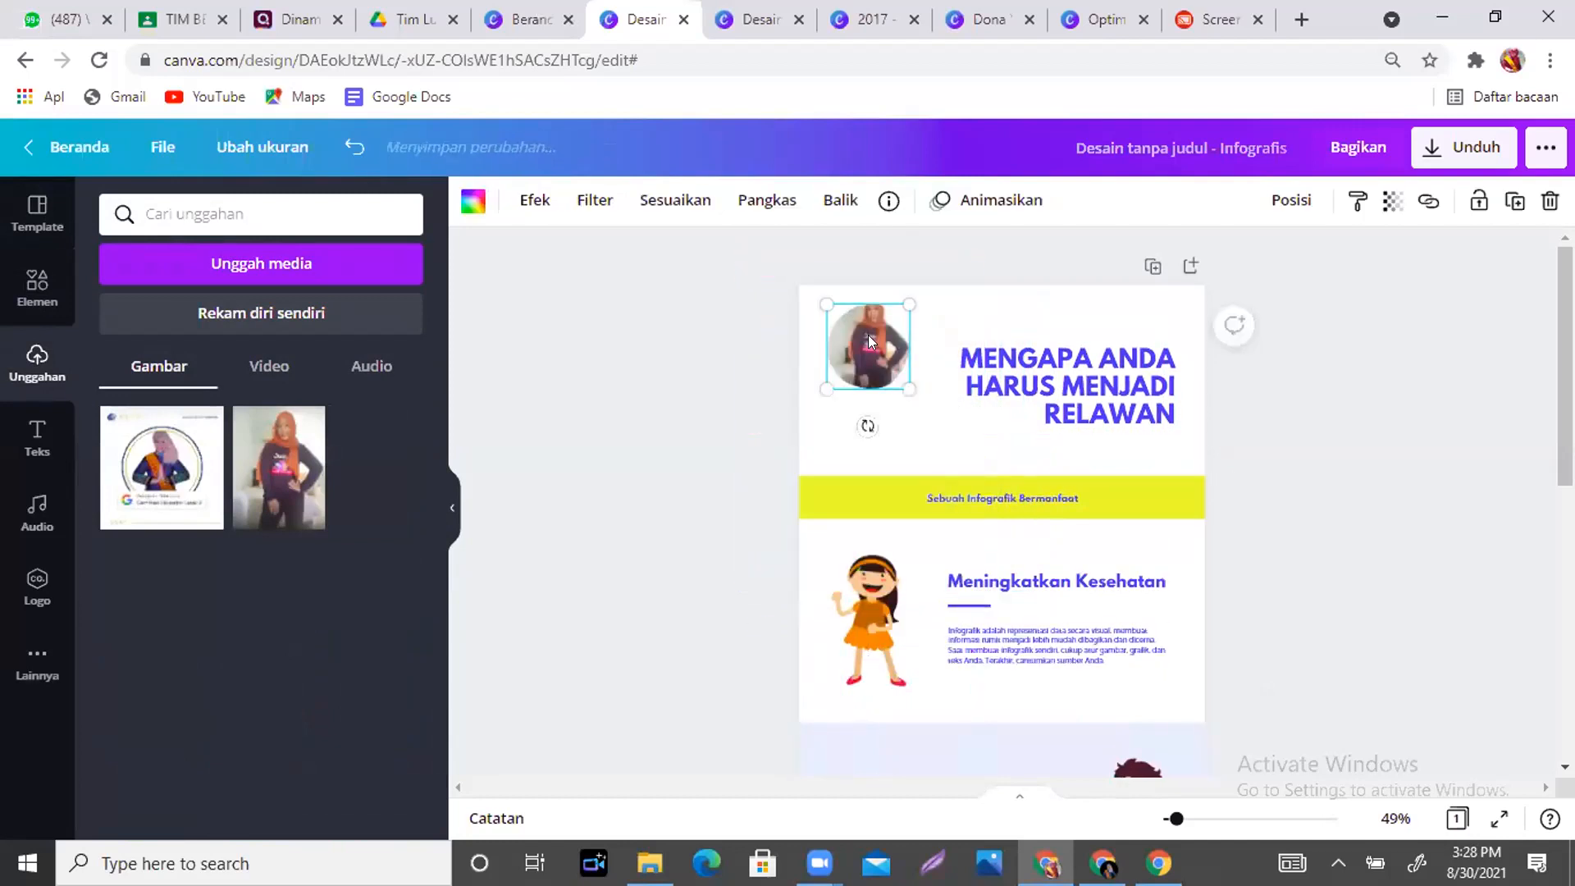
click(753, 210)
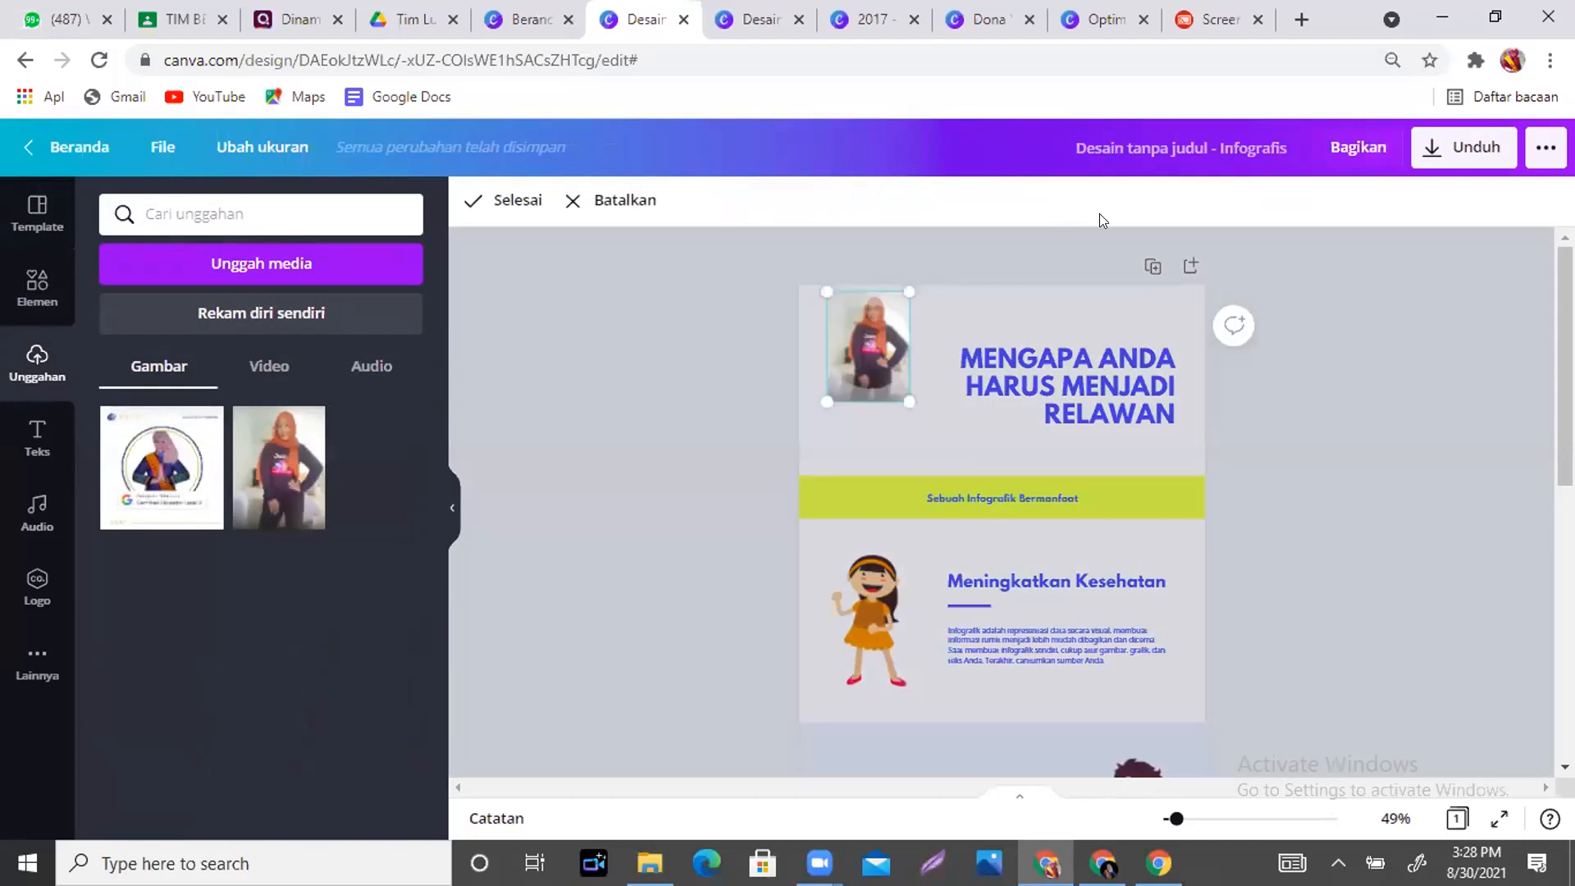
drag(903, 401, 1095, 582)
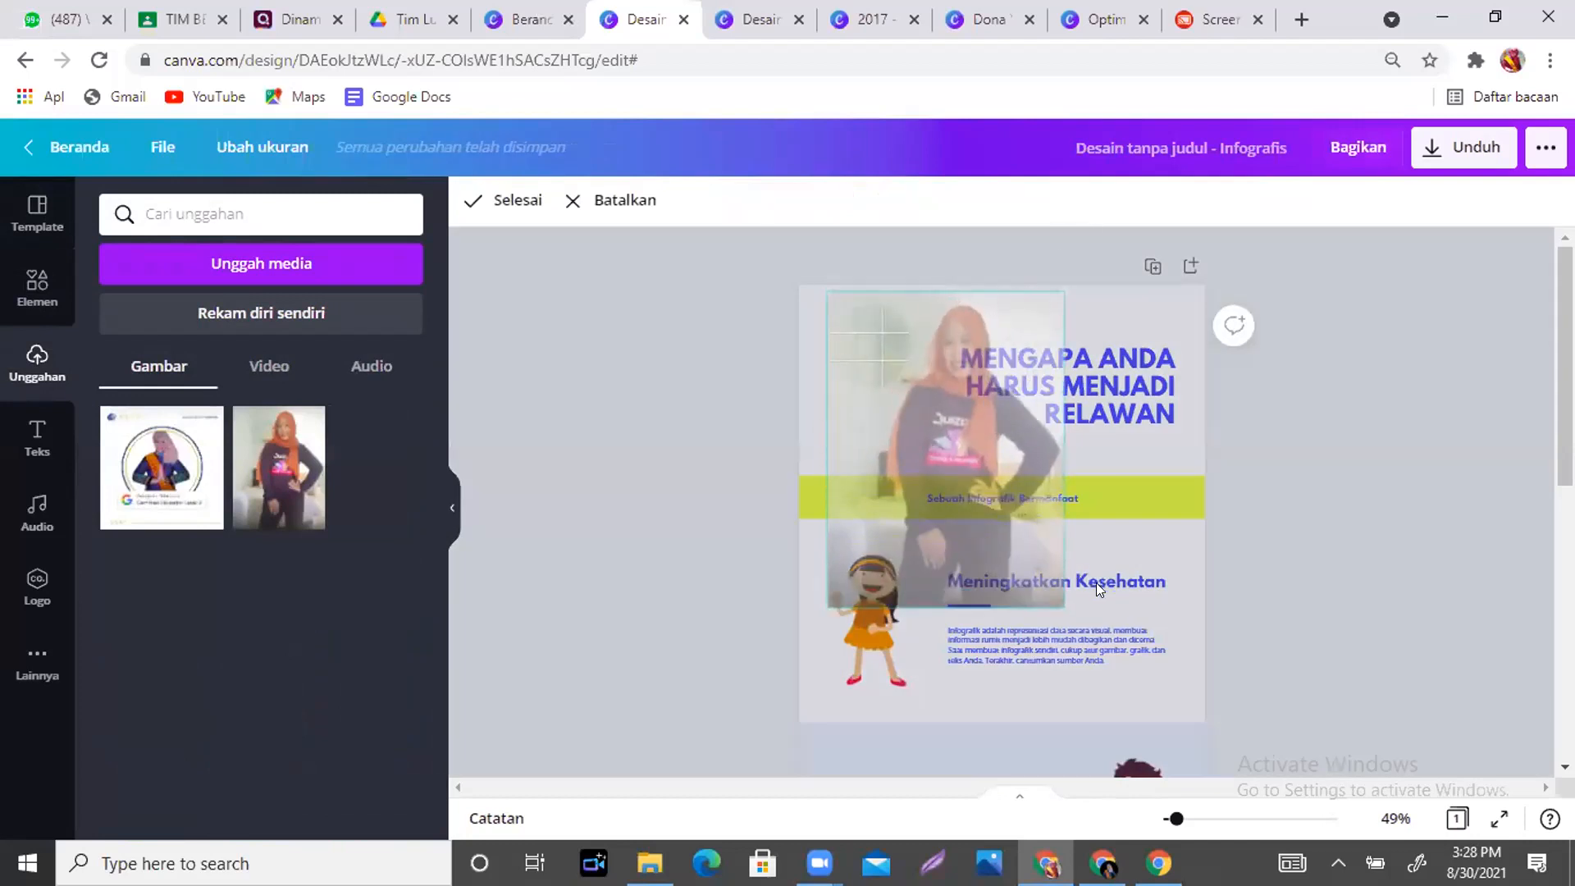
drag(962, 495, 883, 498)
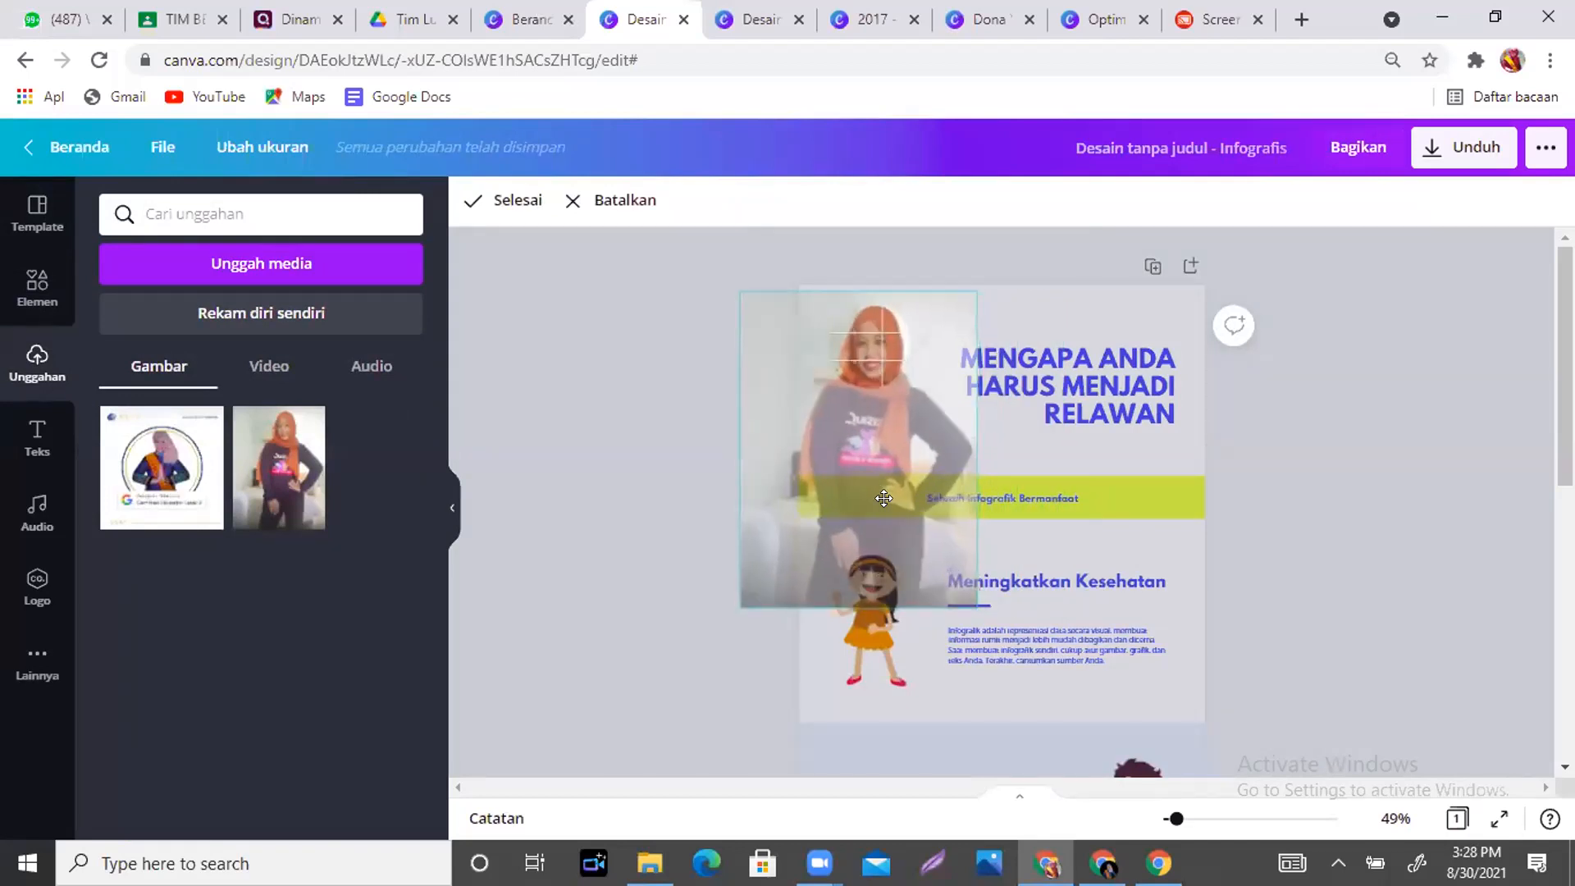
drag(969, 602, 920, 534)
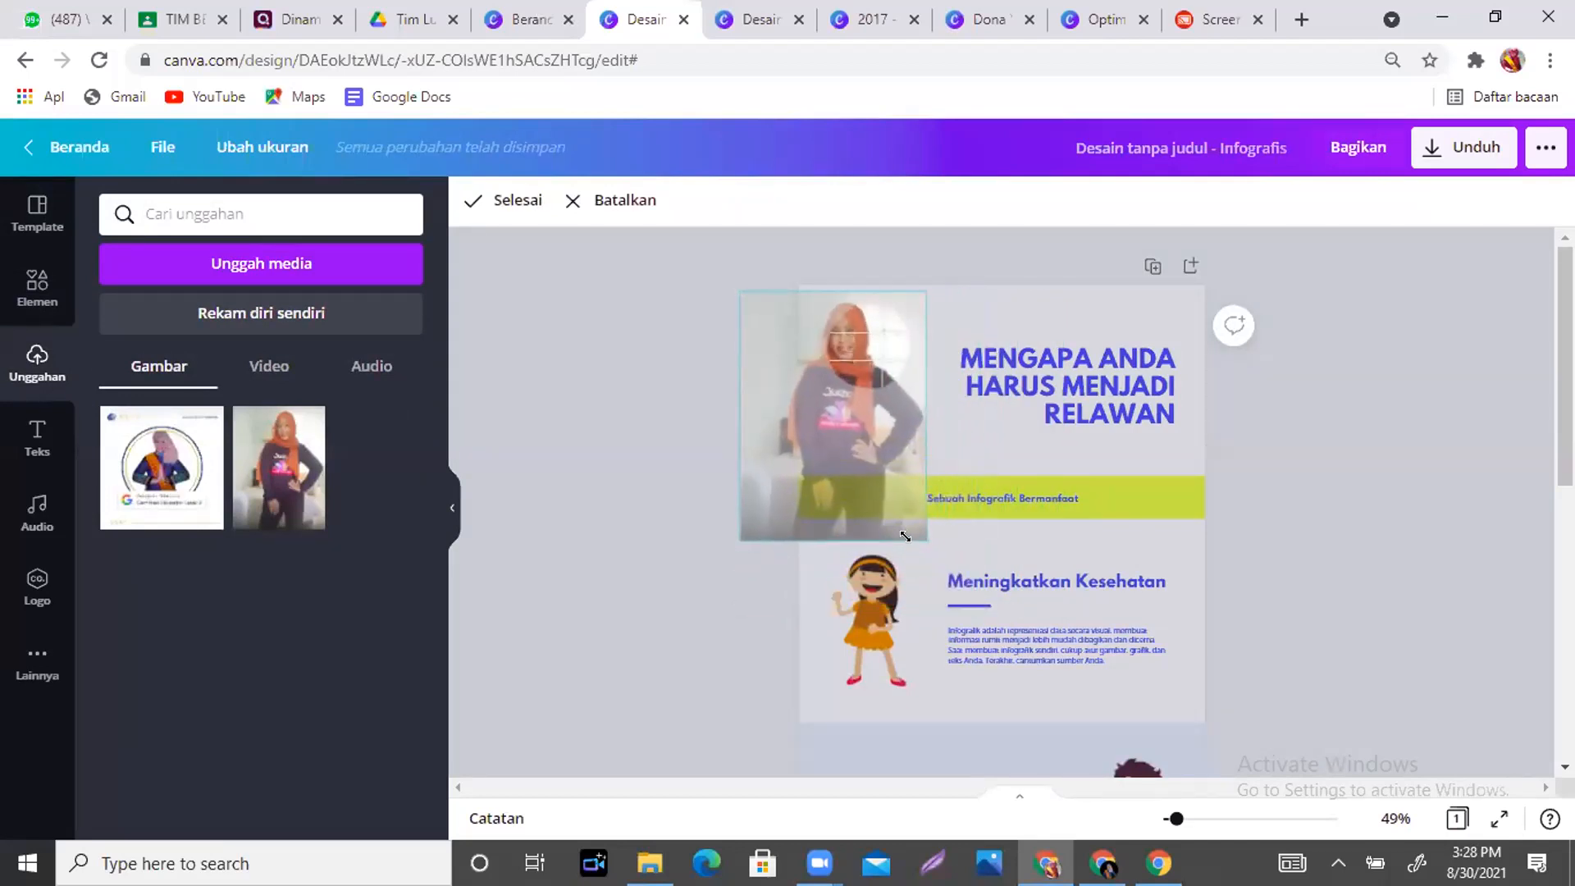
drag(830, 439, 859, 452)
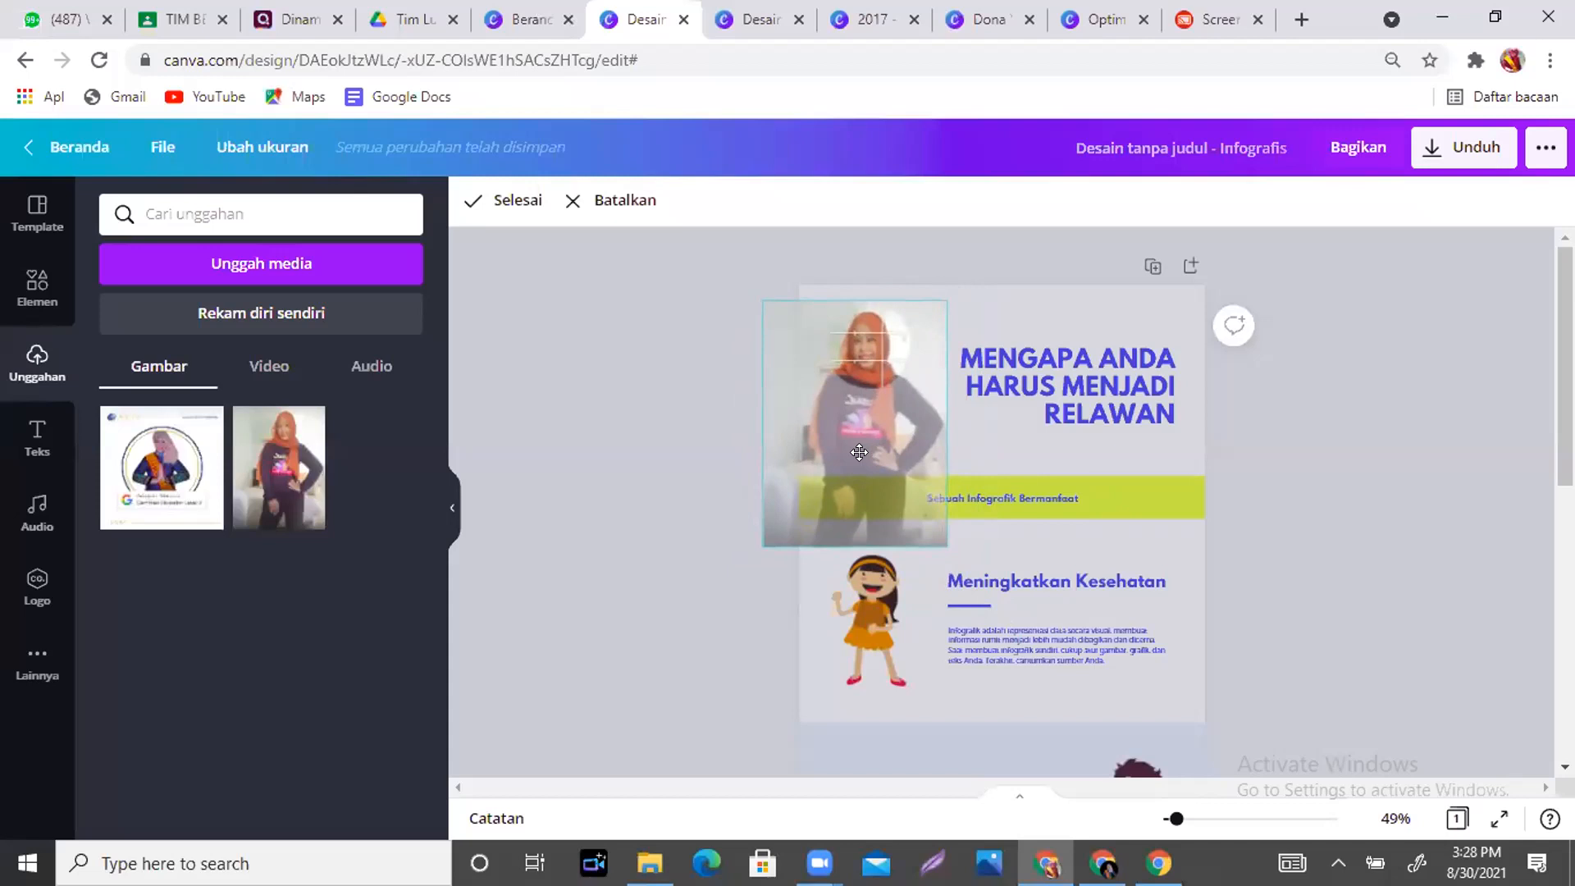
click(1107, 327)
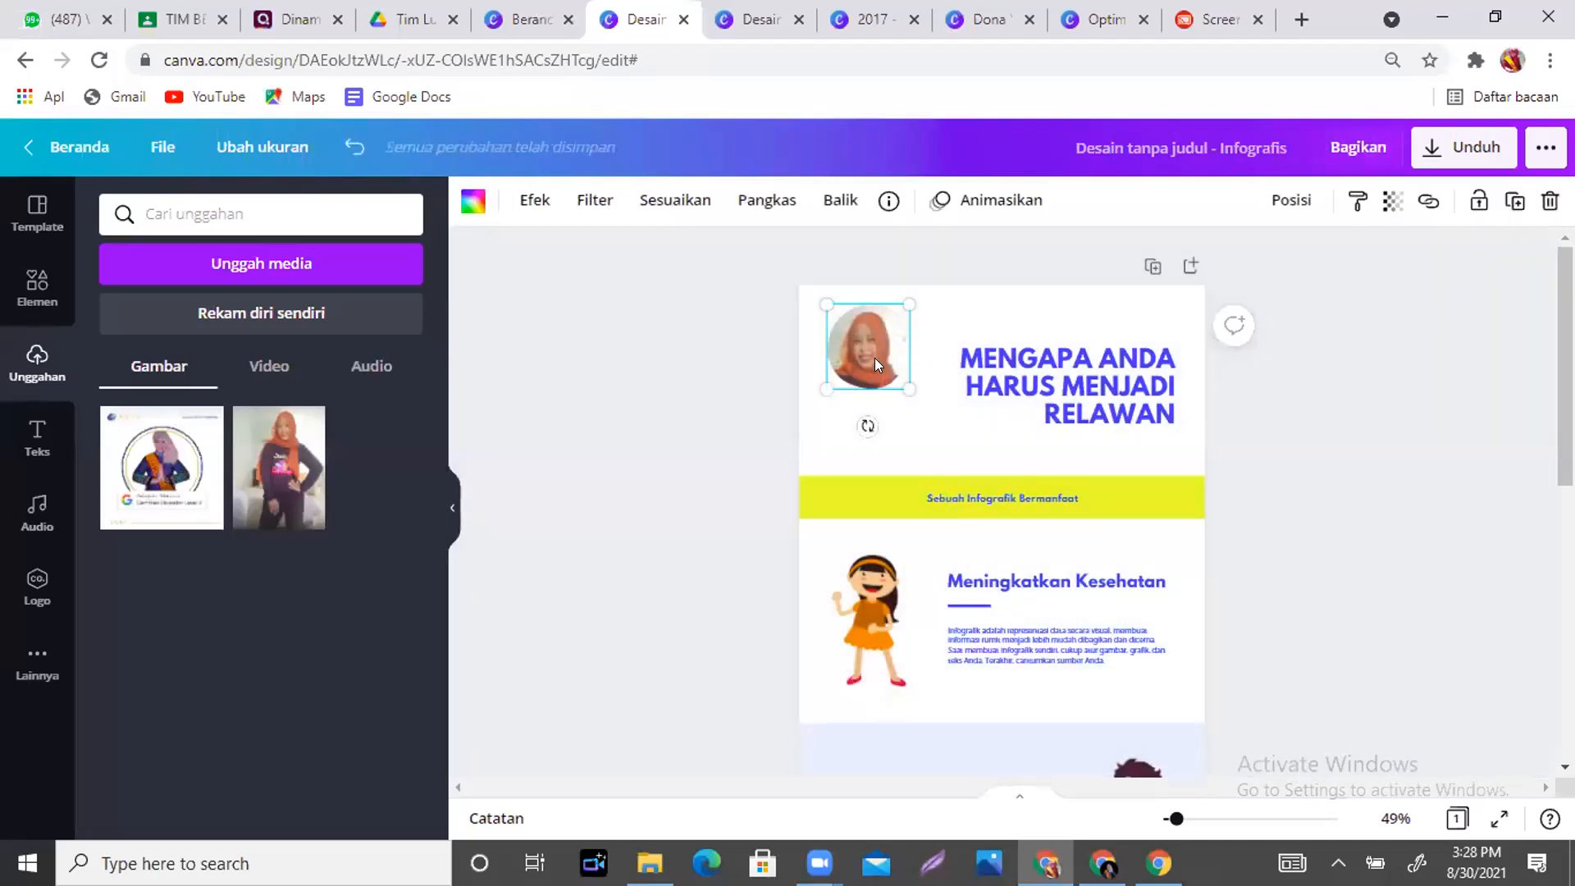
- Duplicate the subtitle and turn it into the author's full name, centred under the circular photo
click(951, 435)
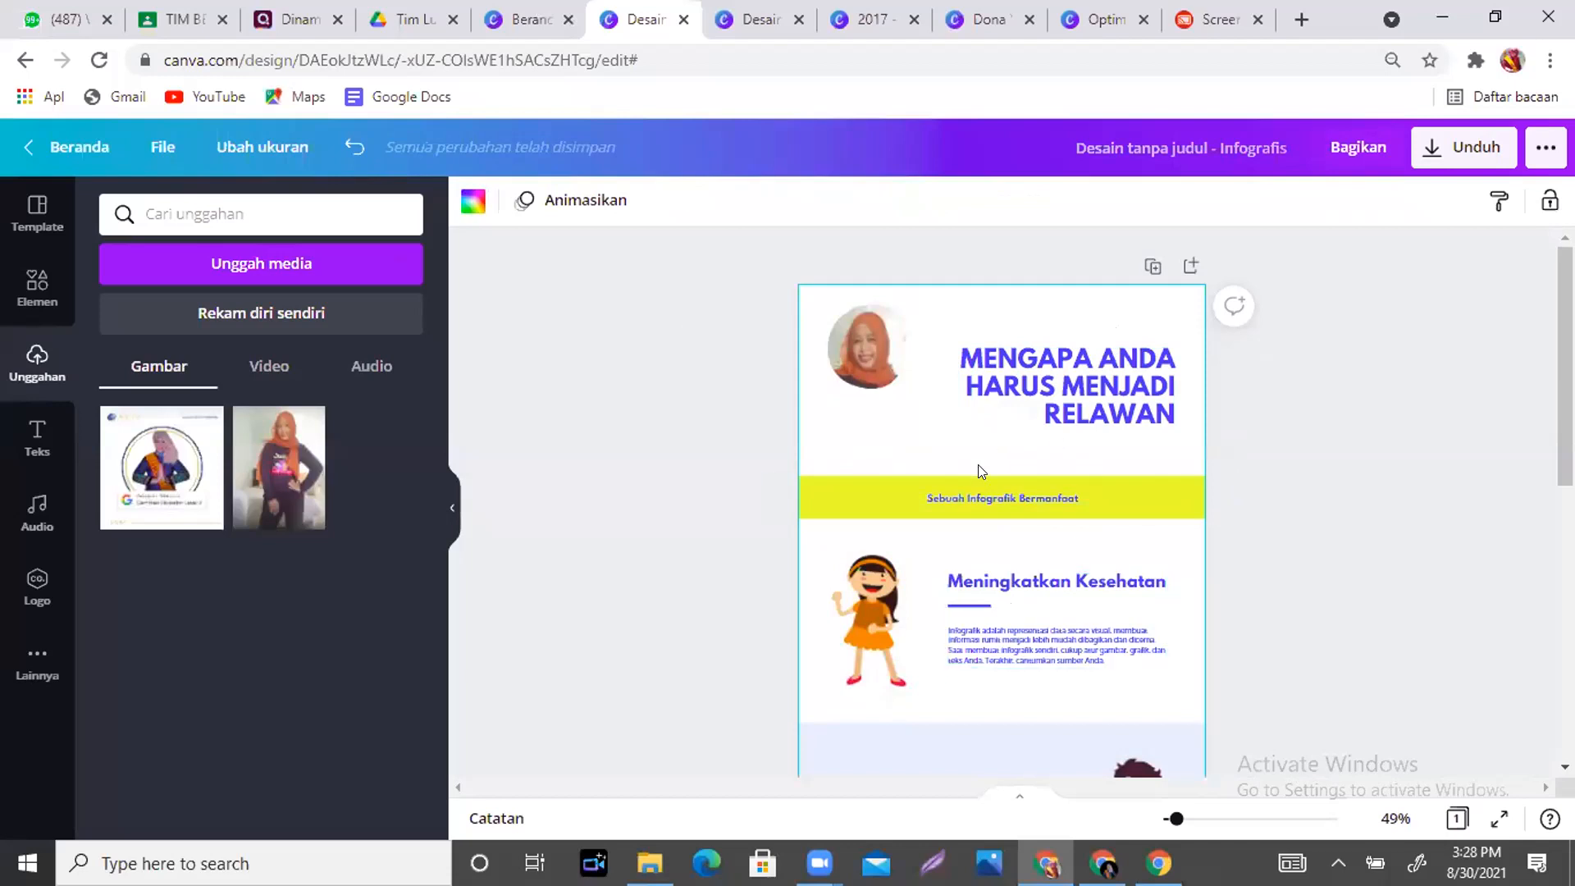
click(1017, 502)
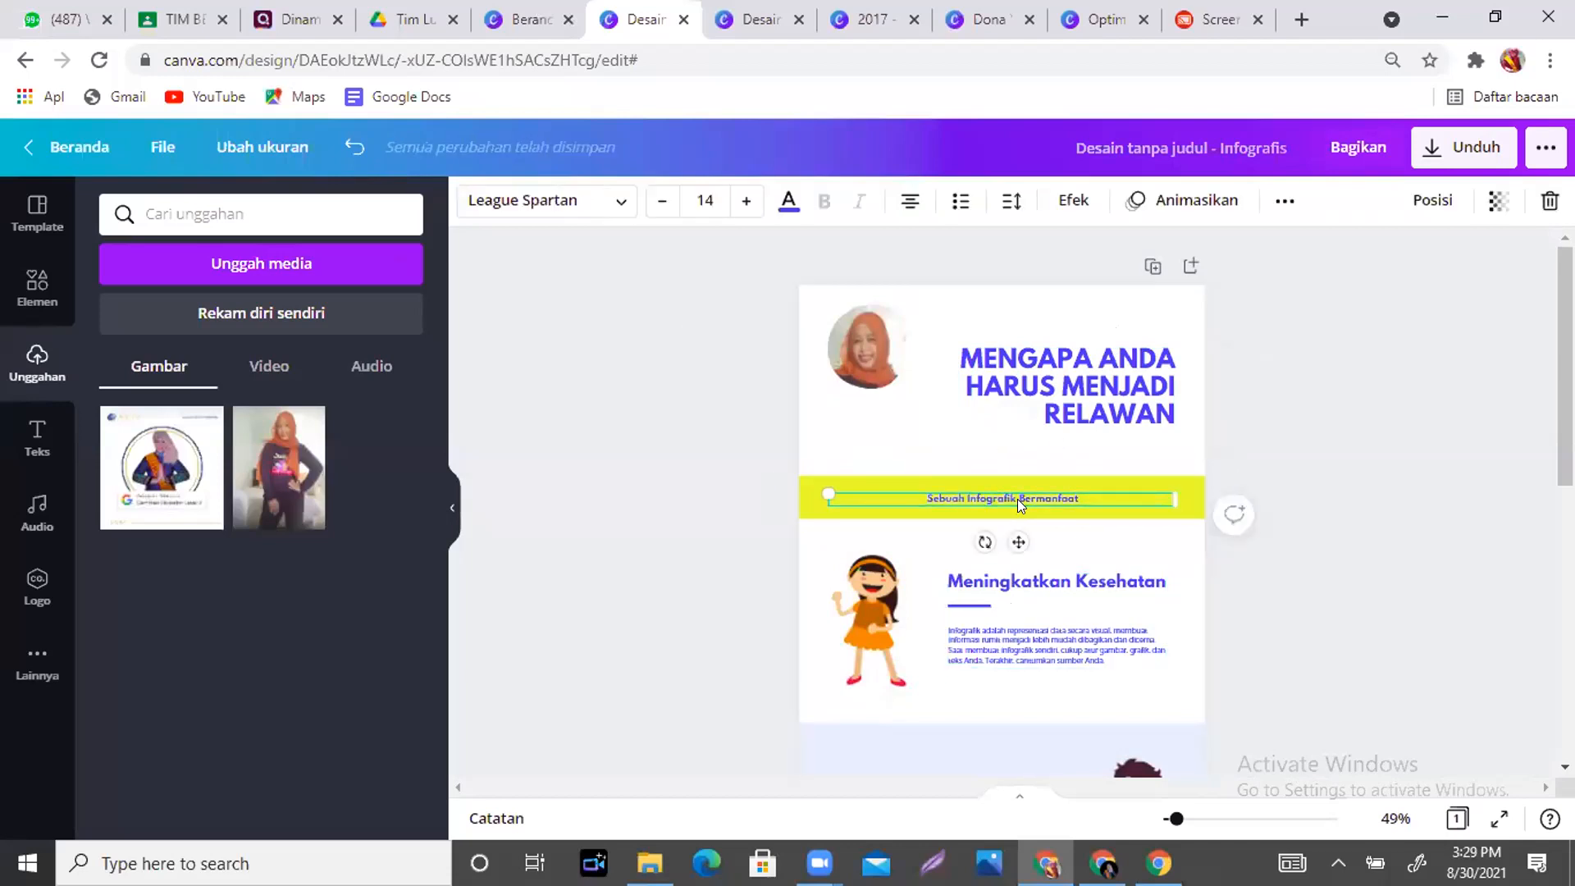
key(ctrl+d)
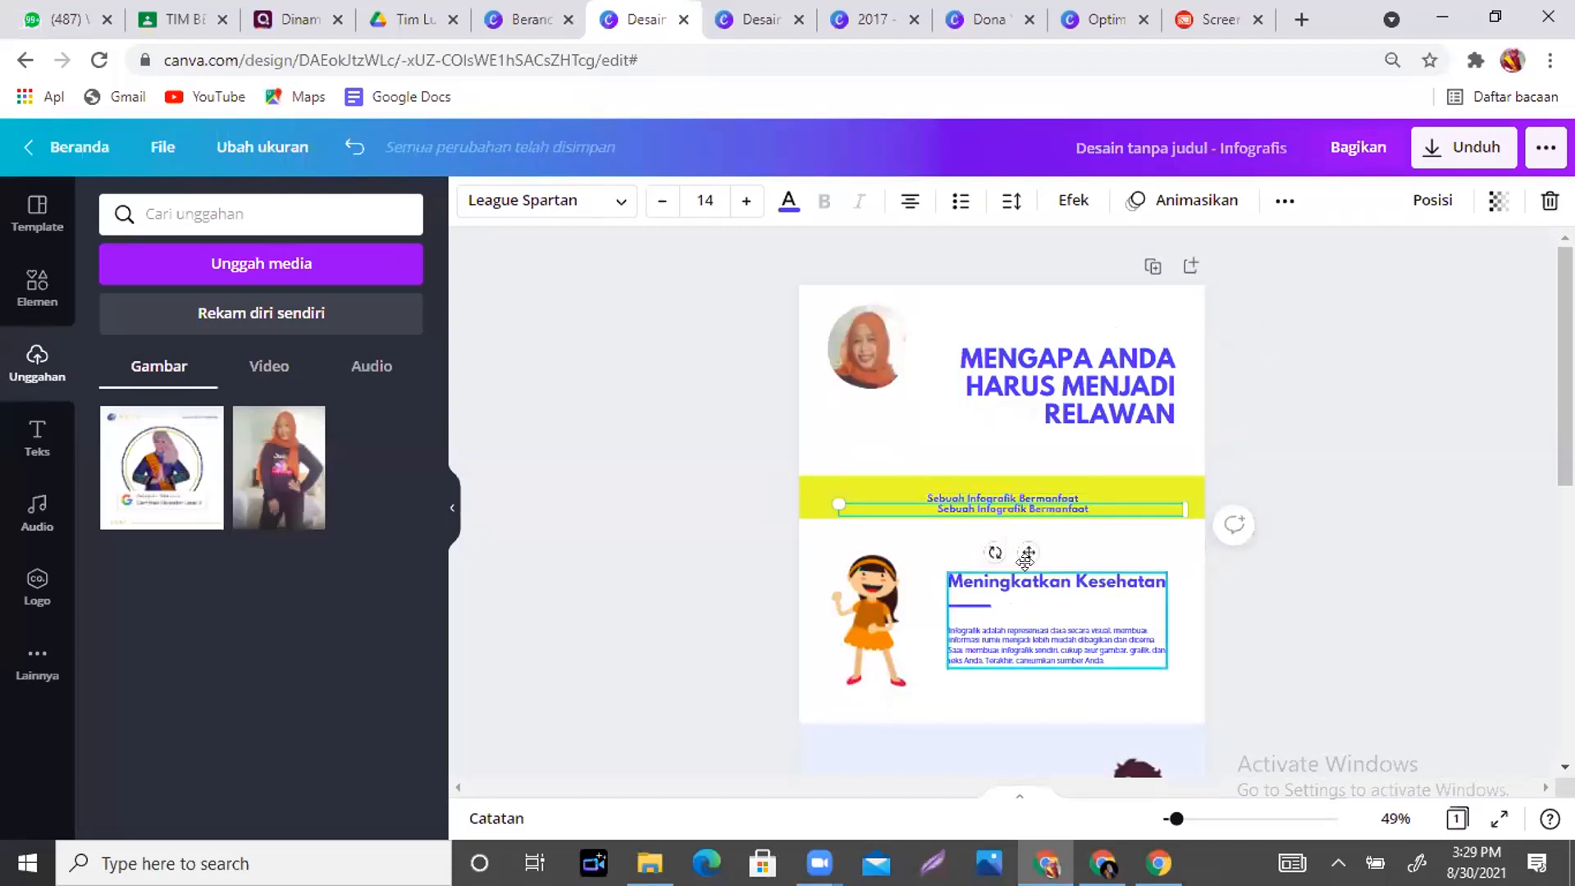
drag(973, 506, 886, 439)
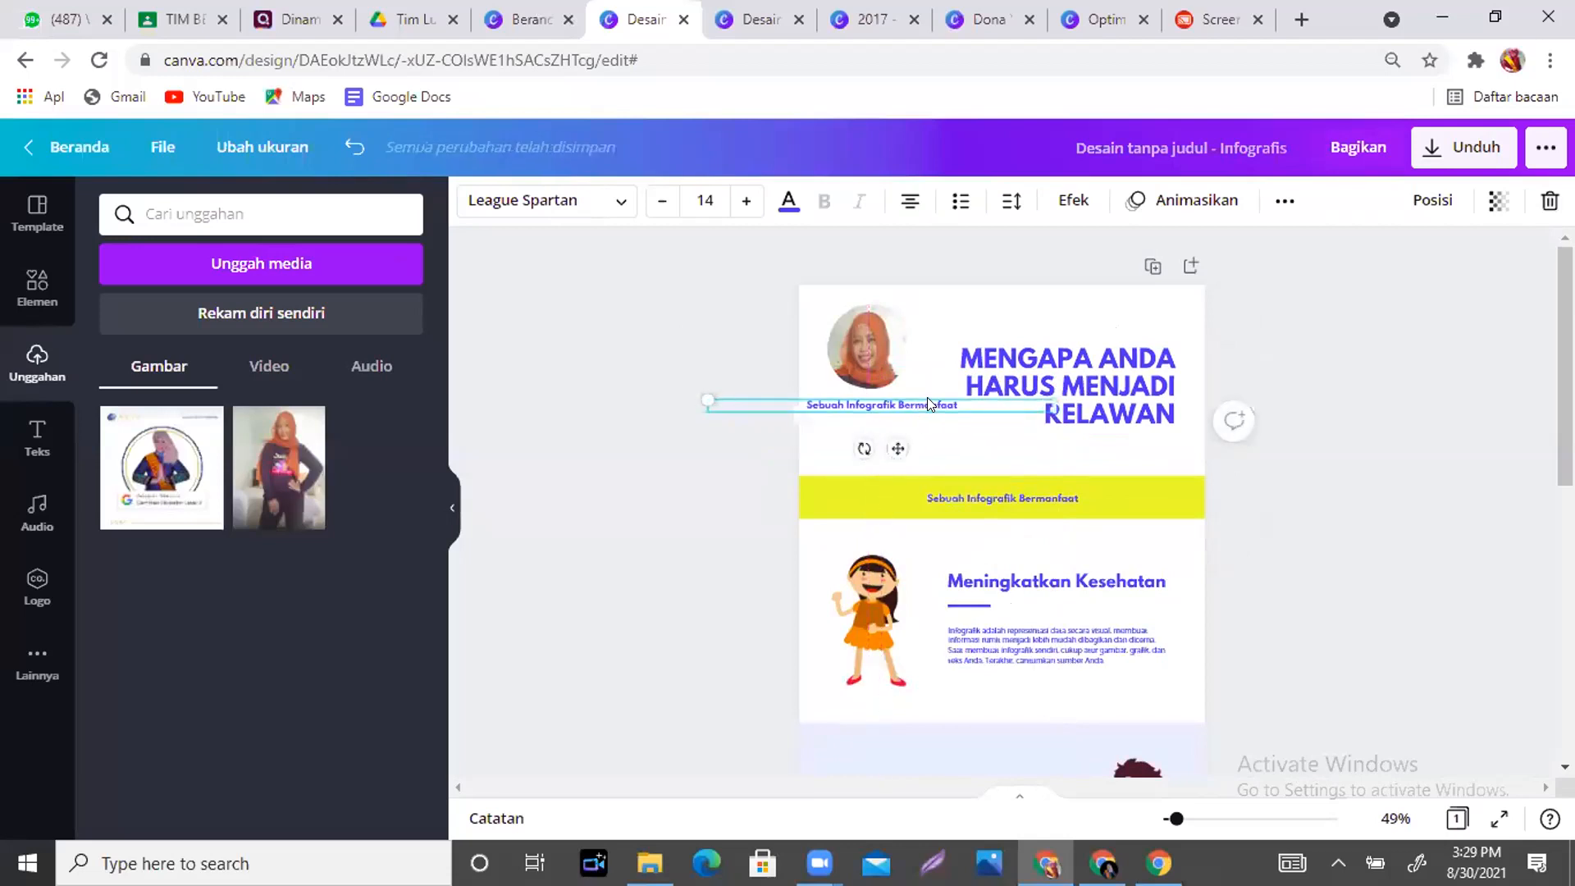
double_click(927, 397)
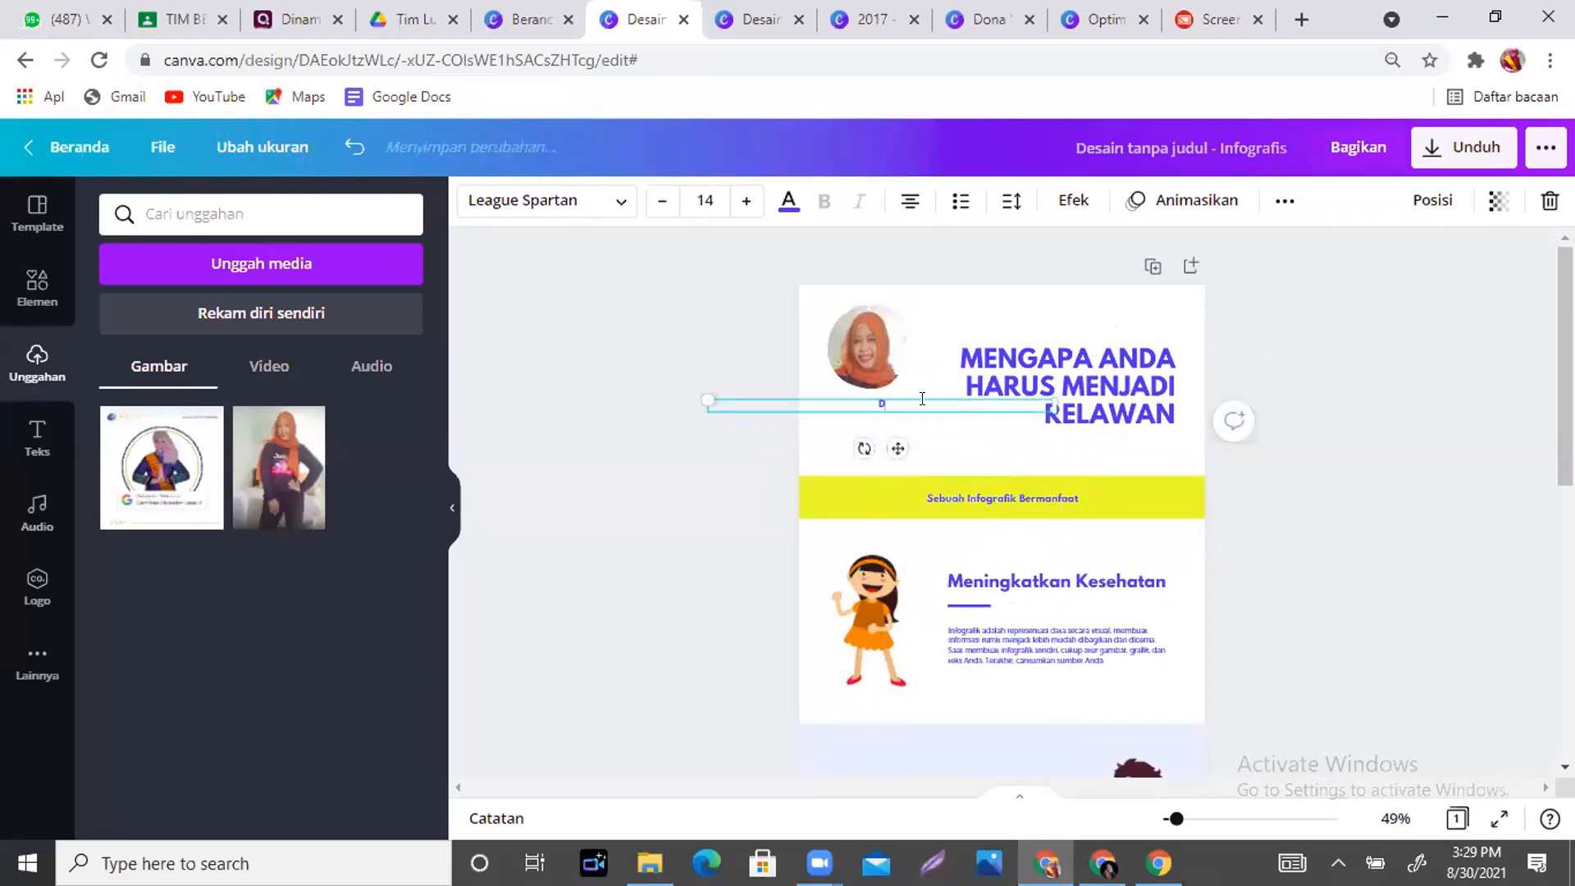
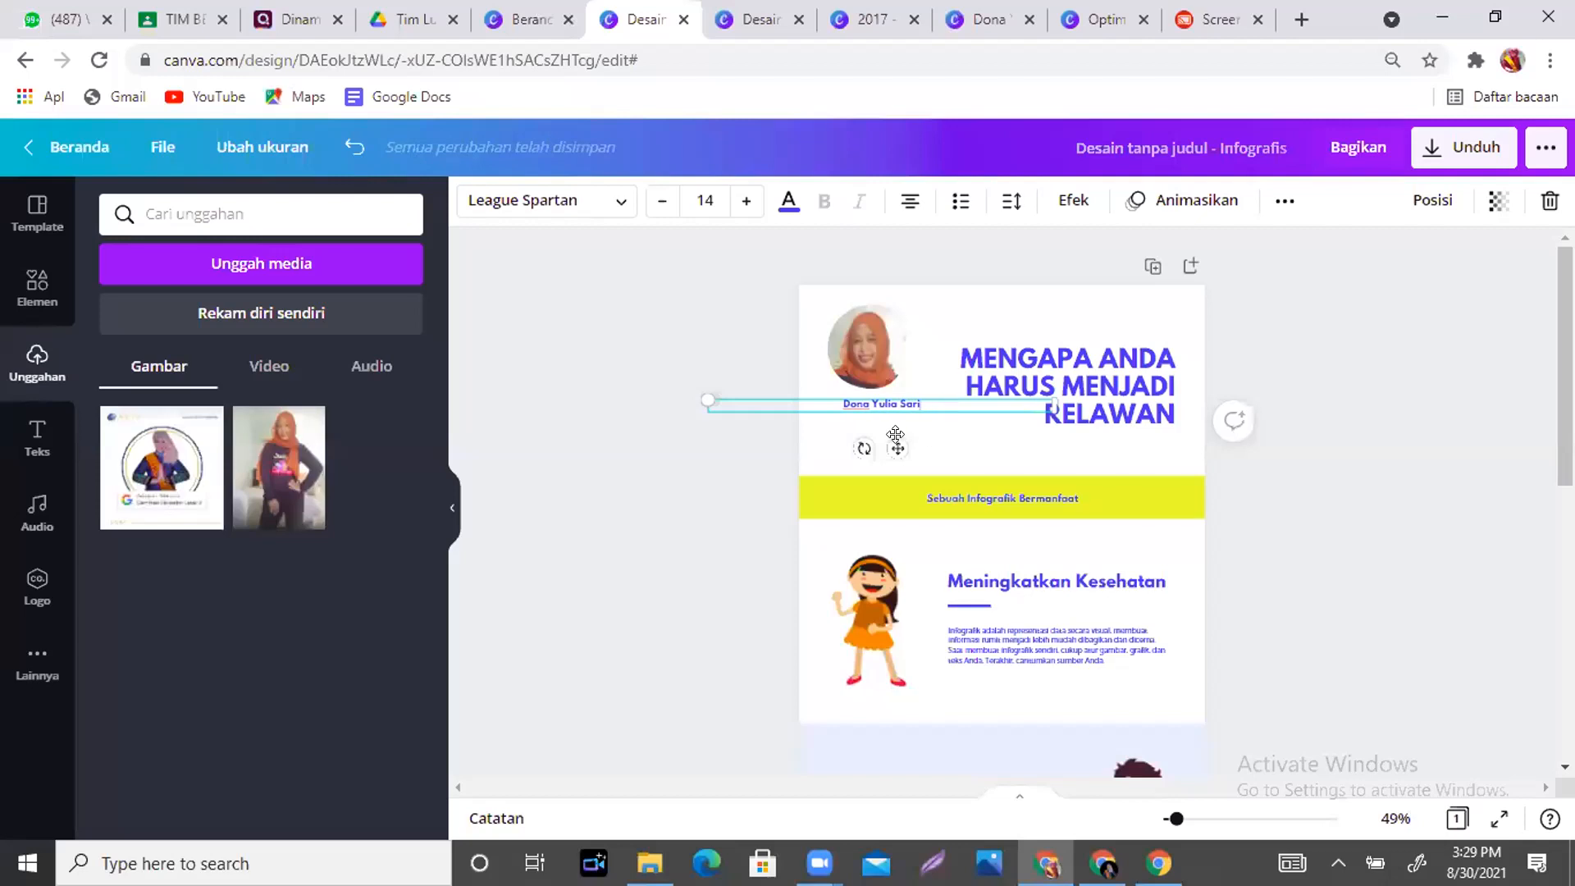
drag(875, 425, 881, 440)
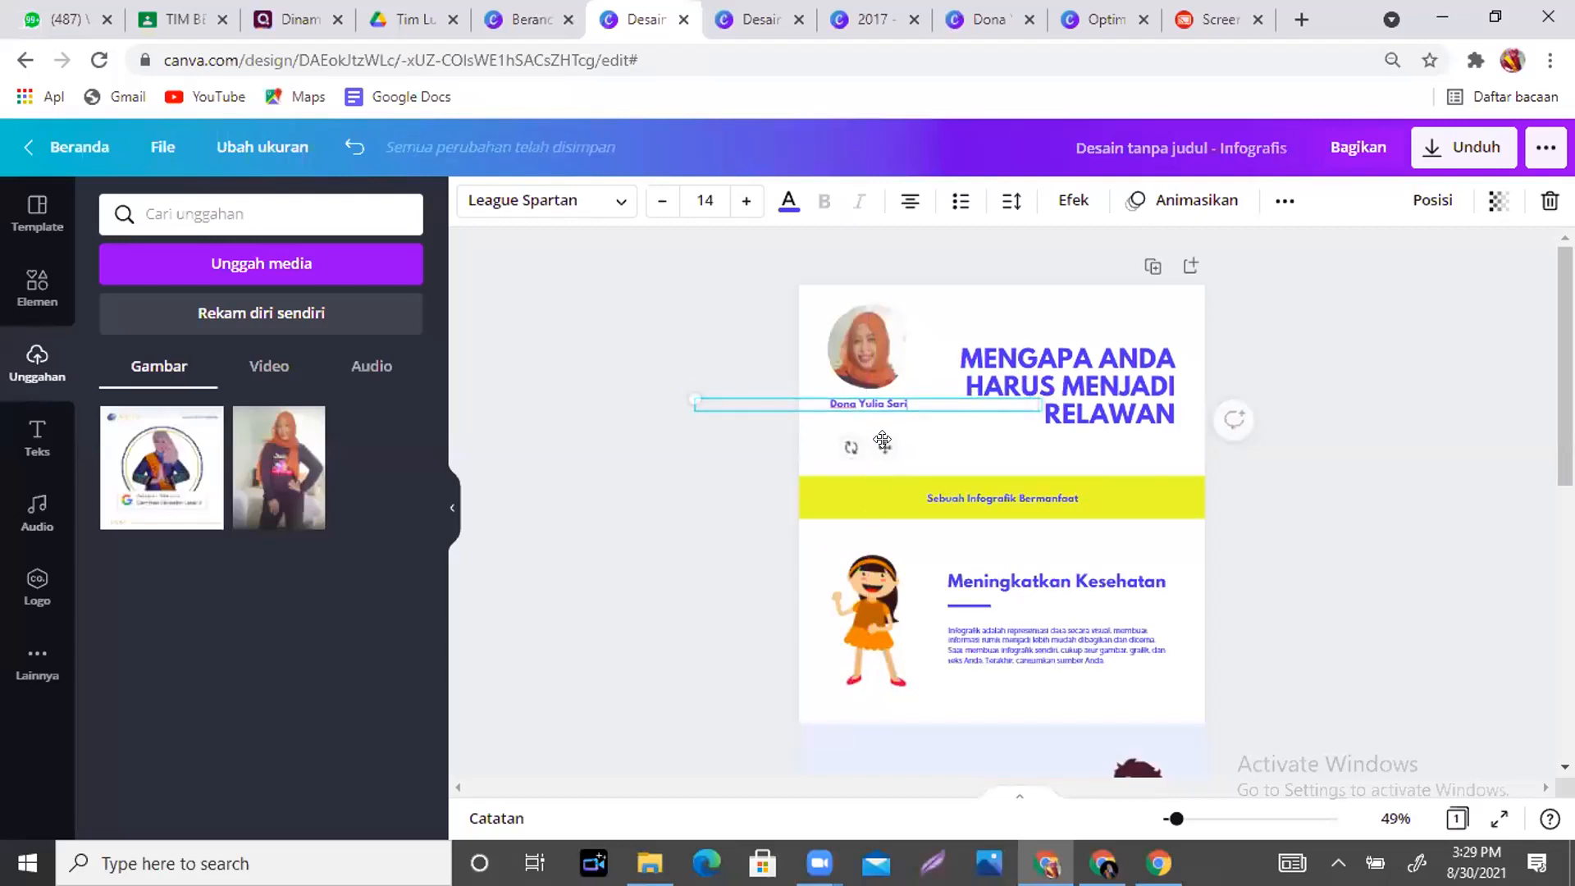
click(963, 468)
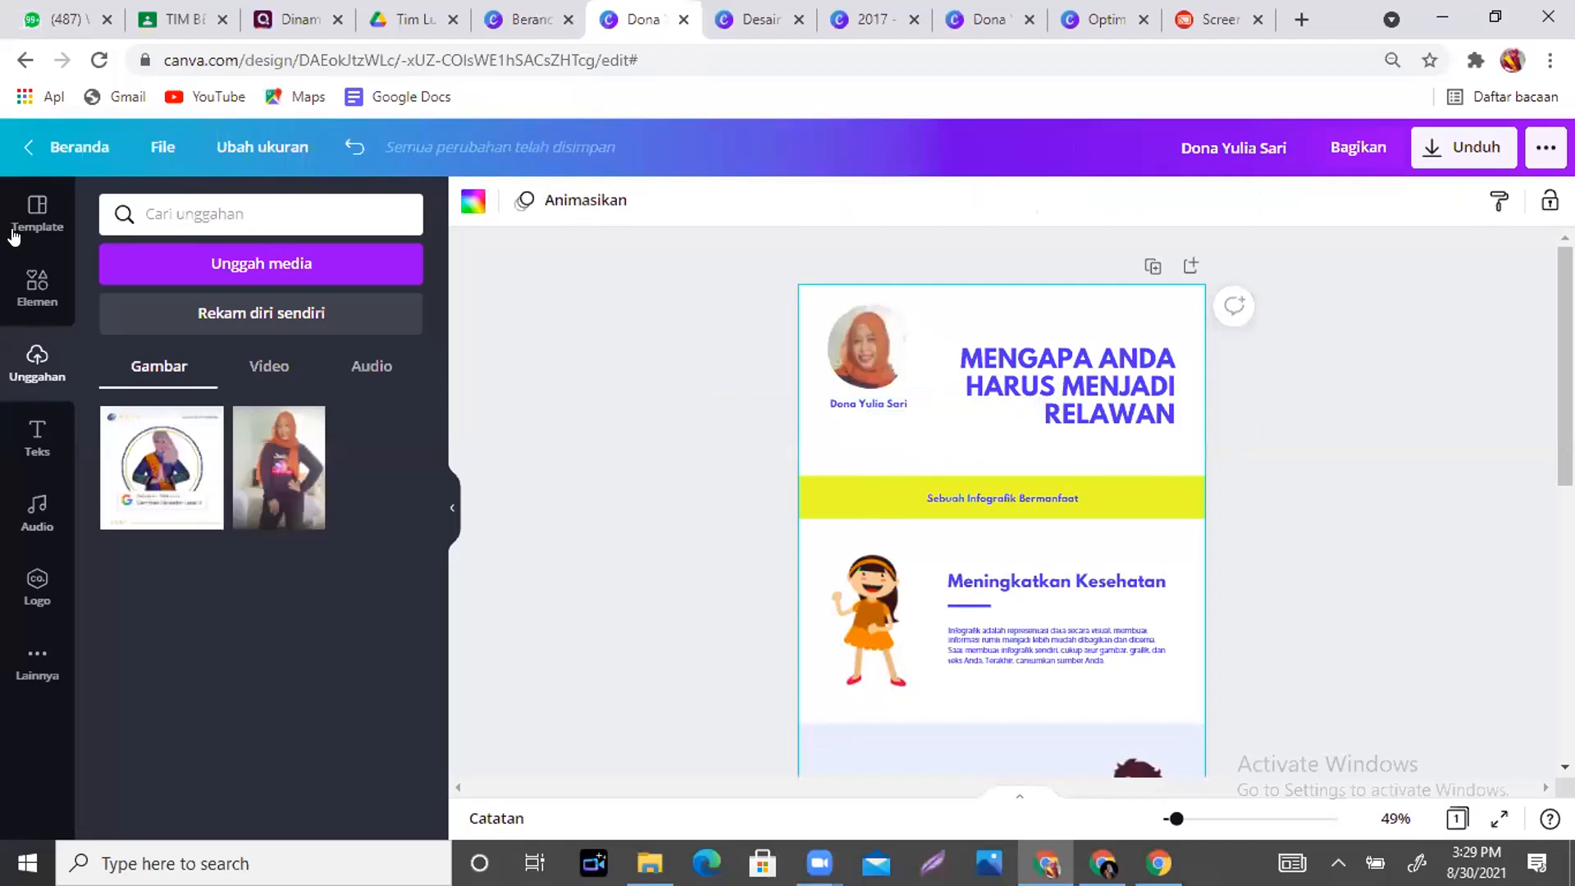
- Add a small body text box and place it beneath the name caption
click(31, 449)
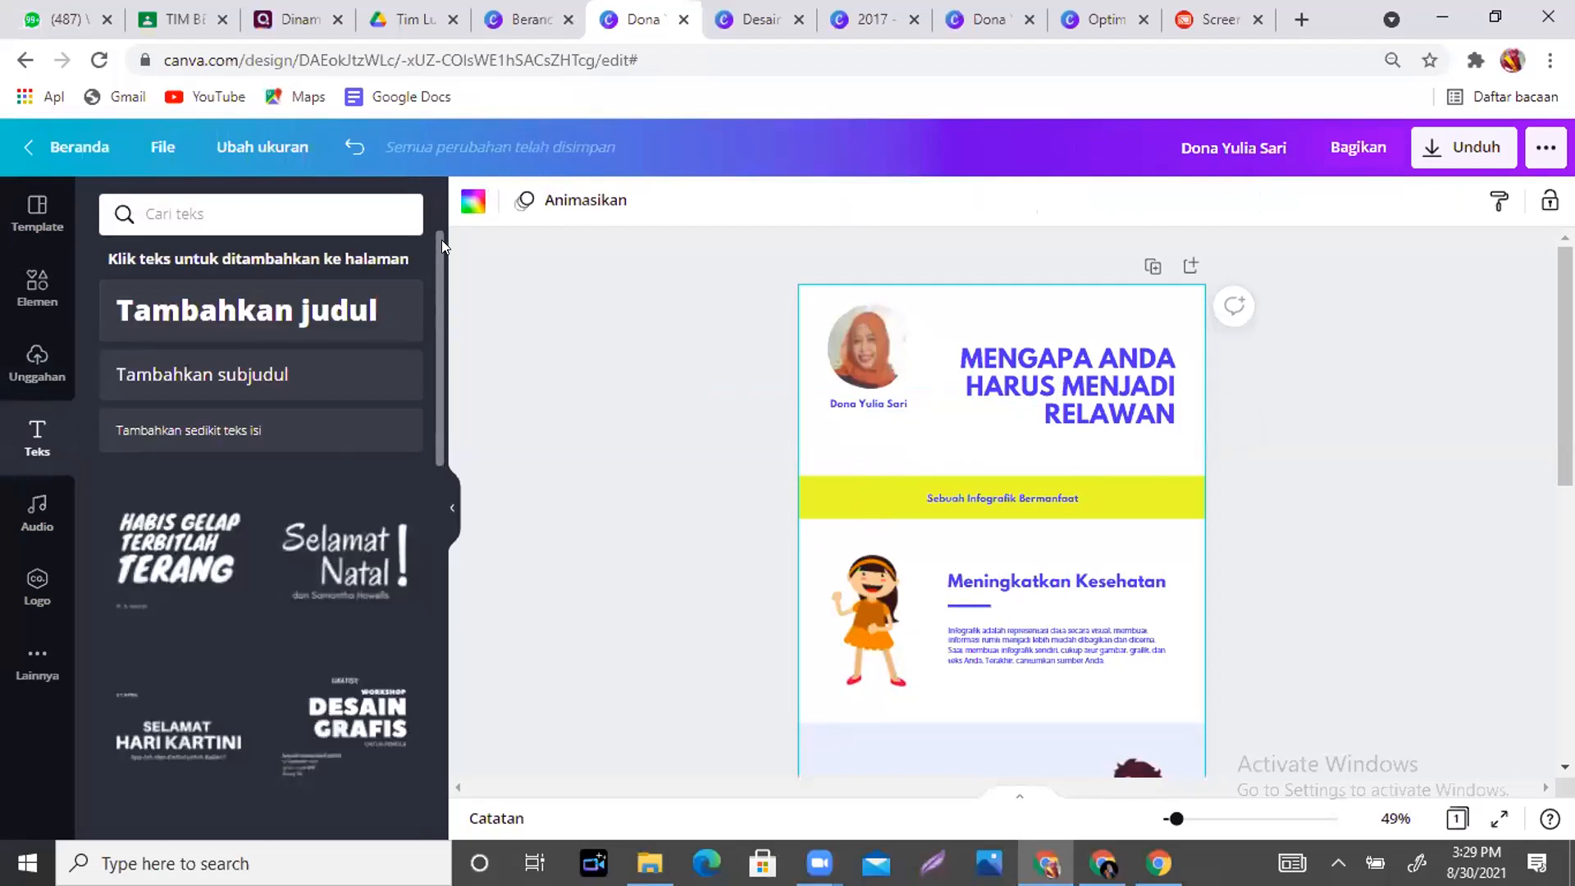
drag(434, 239, 433, 482)
scroll(433, 484, up, 6)
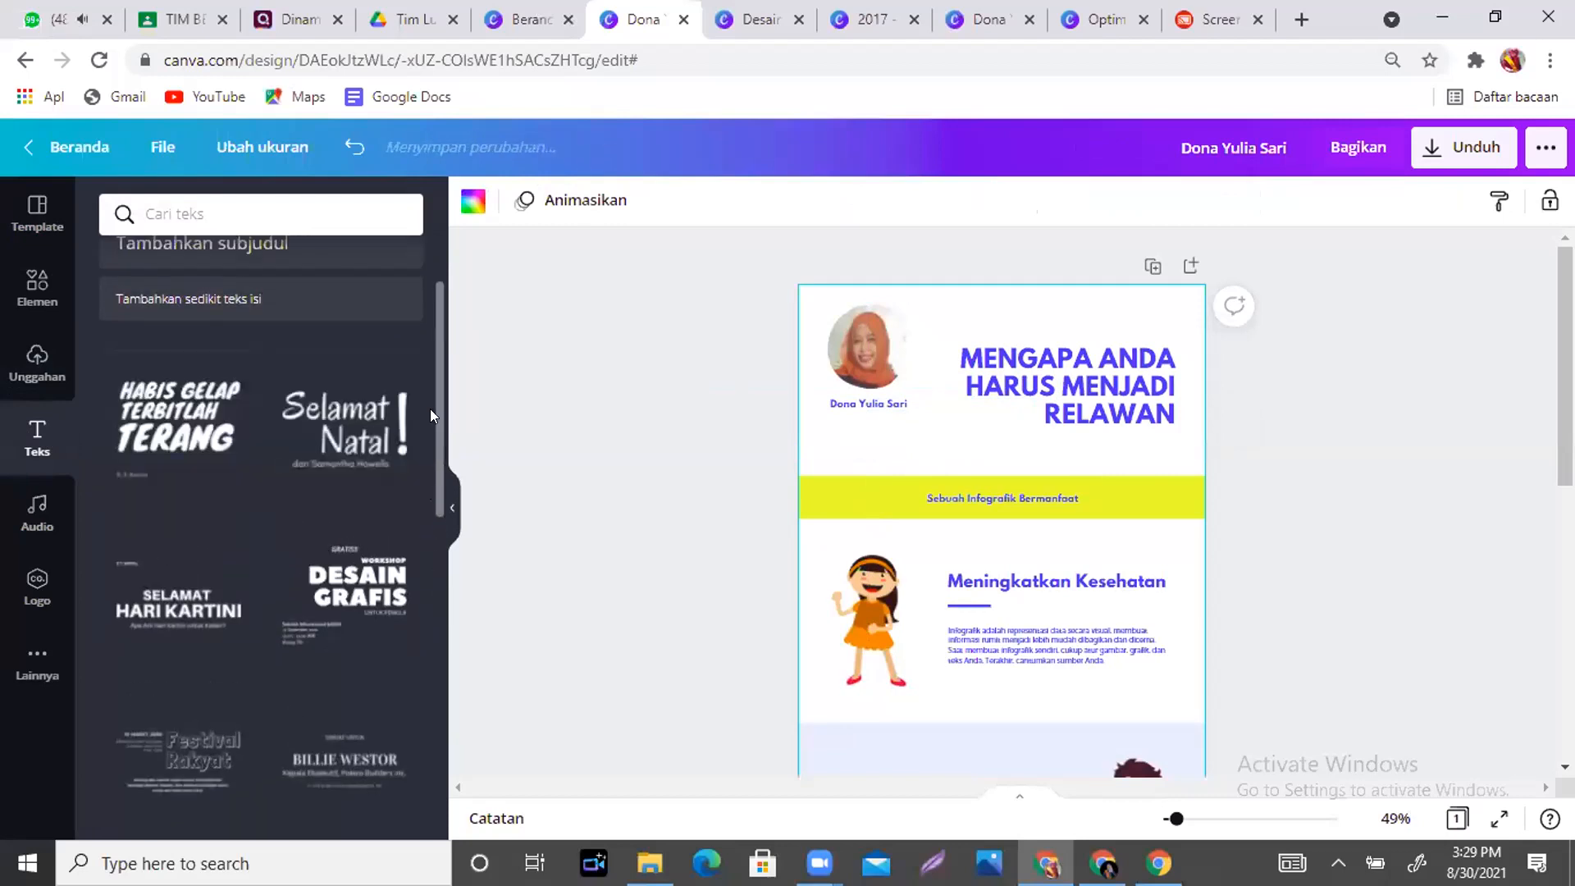
drag(435, 412, 453, 278)
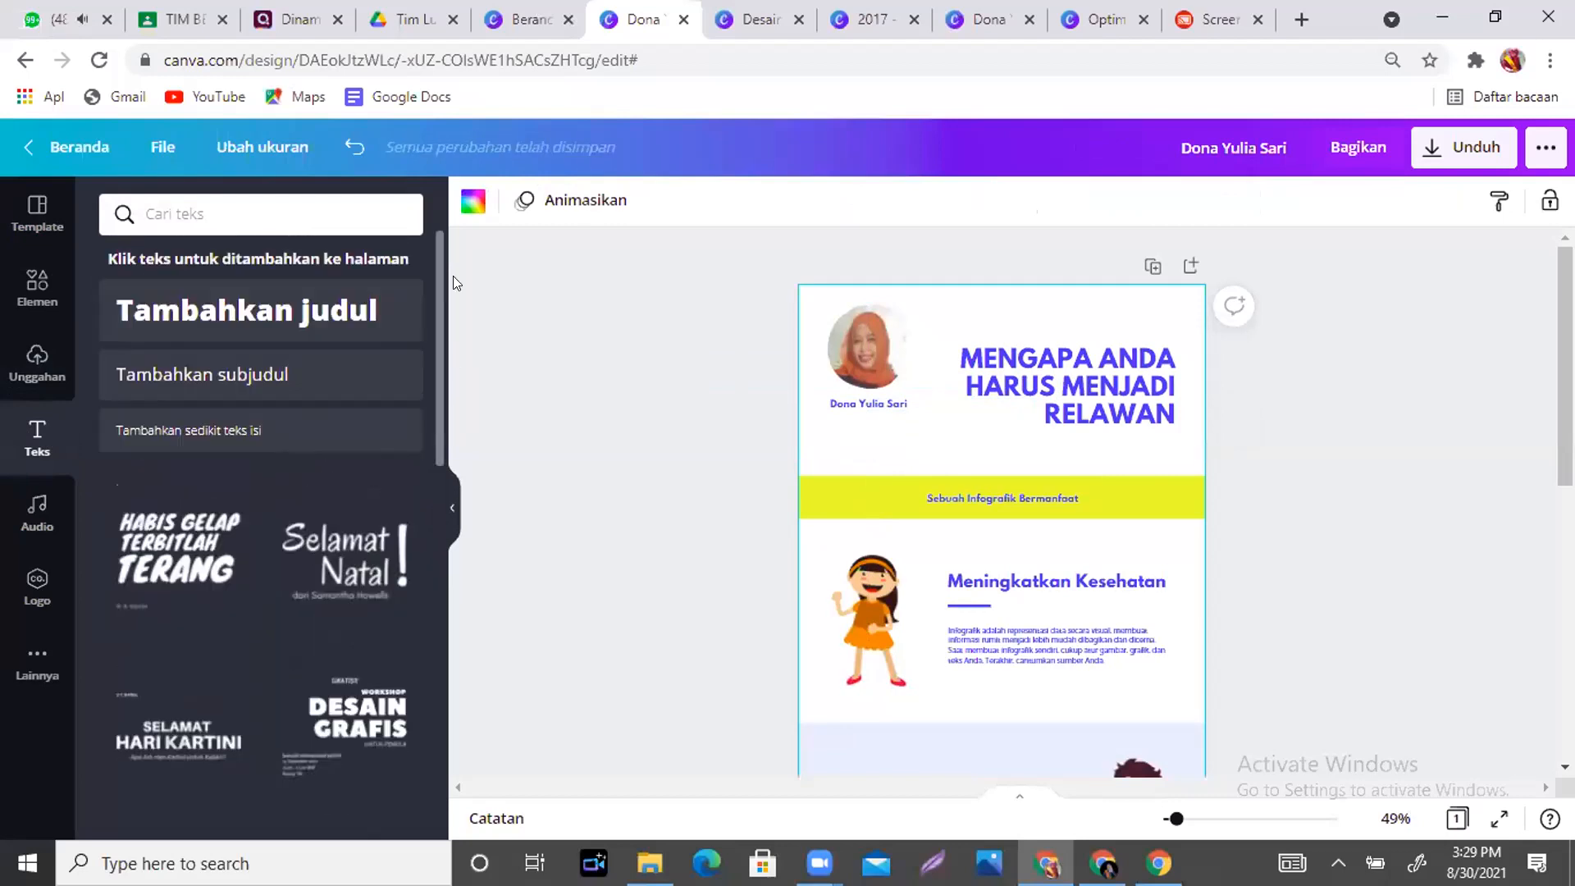
click(193, 433)
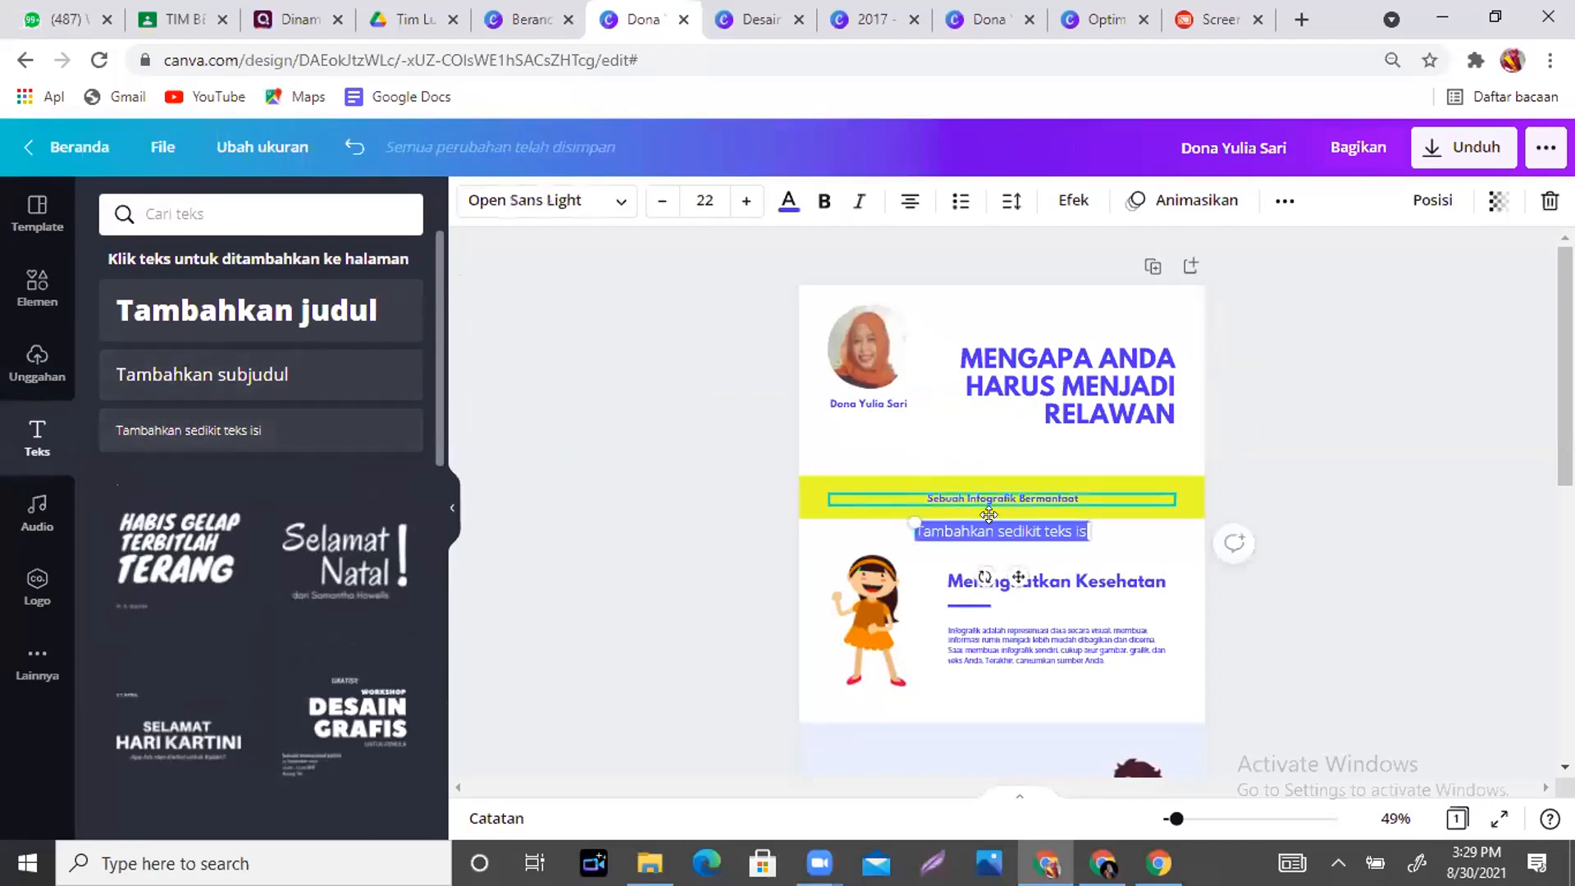
drag(1011, 571, 895, 472)
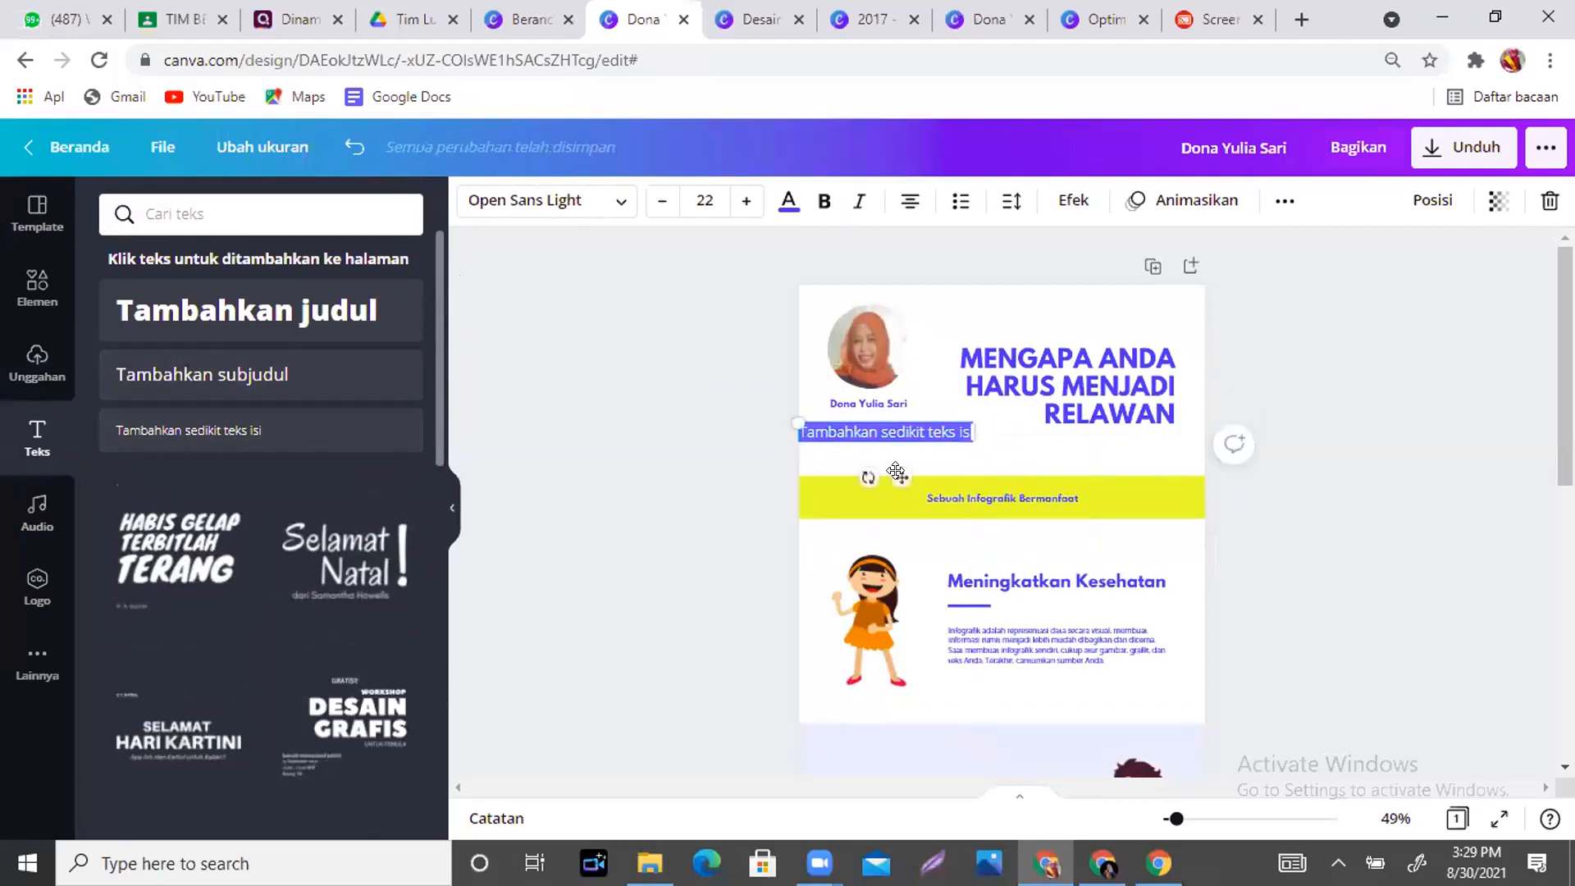
- Write 'SMAN 3 Tanjung Jabung Timur' on one line under the name, and shift the title right
text(SMAN)
text( 3 1)
text(anjung Ja)
text(bung Tim)
text(ur)
drag(969, 456, 931, 451)
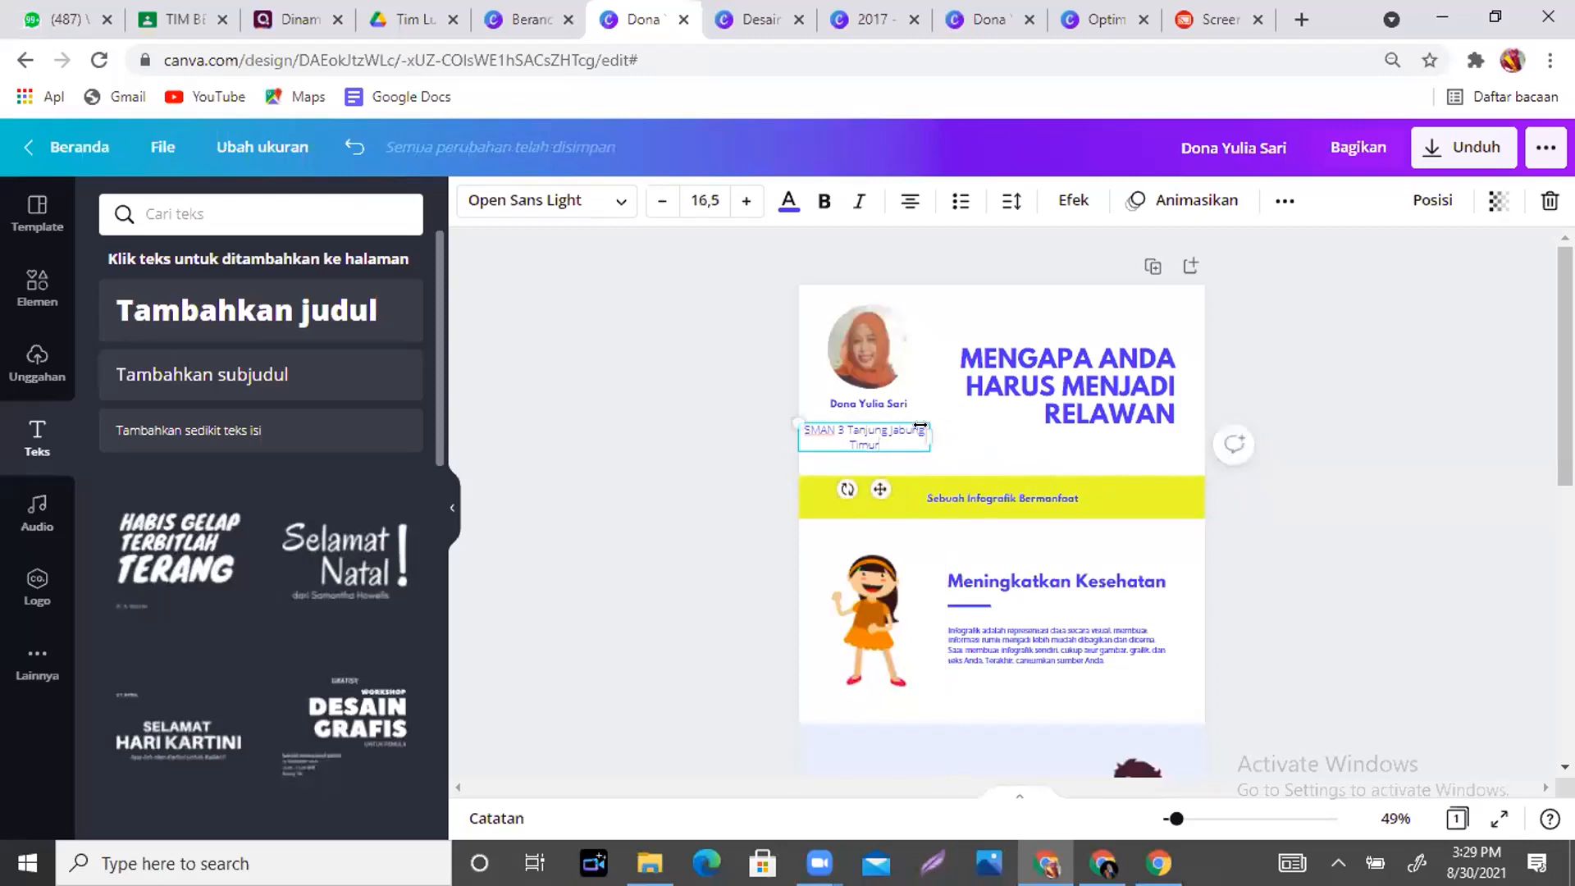
drag(933, 434, 989, 434)
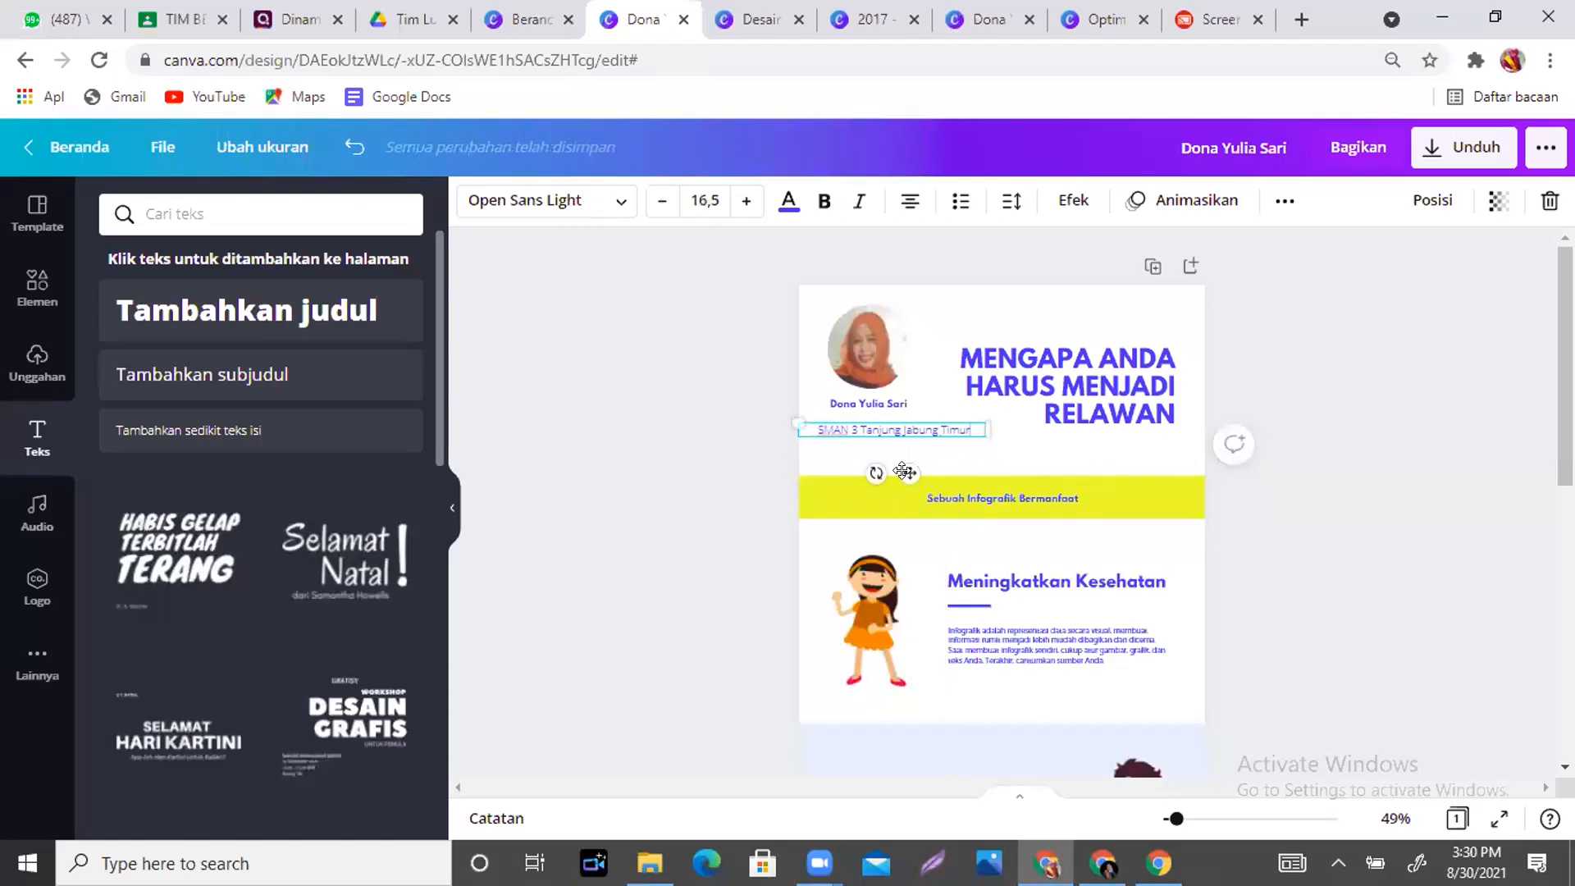
drag(900, 464, 886, 462)
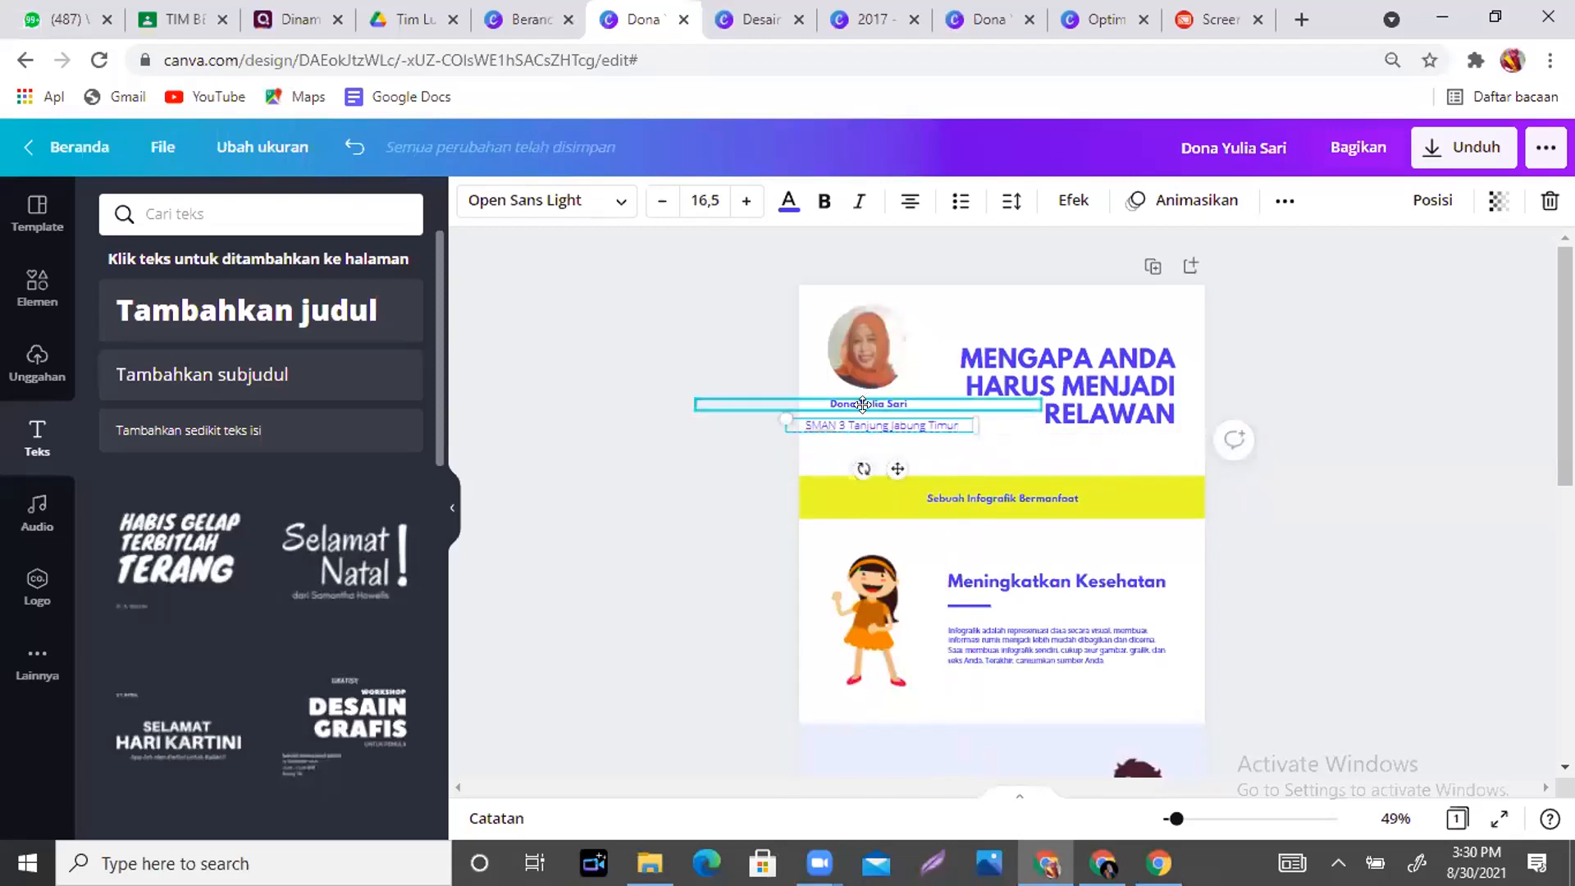
drag(1117, 351, 1111, 364)
- Retitle the heading 'KESETIMBANGAN BENDA TEGAR', widen it, and raise it level with the photo
click(1147, 403)
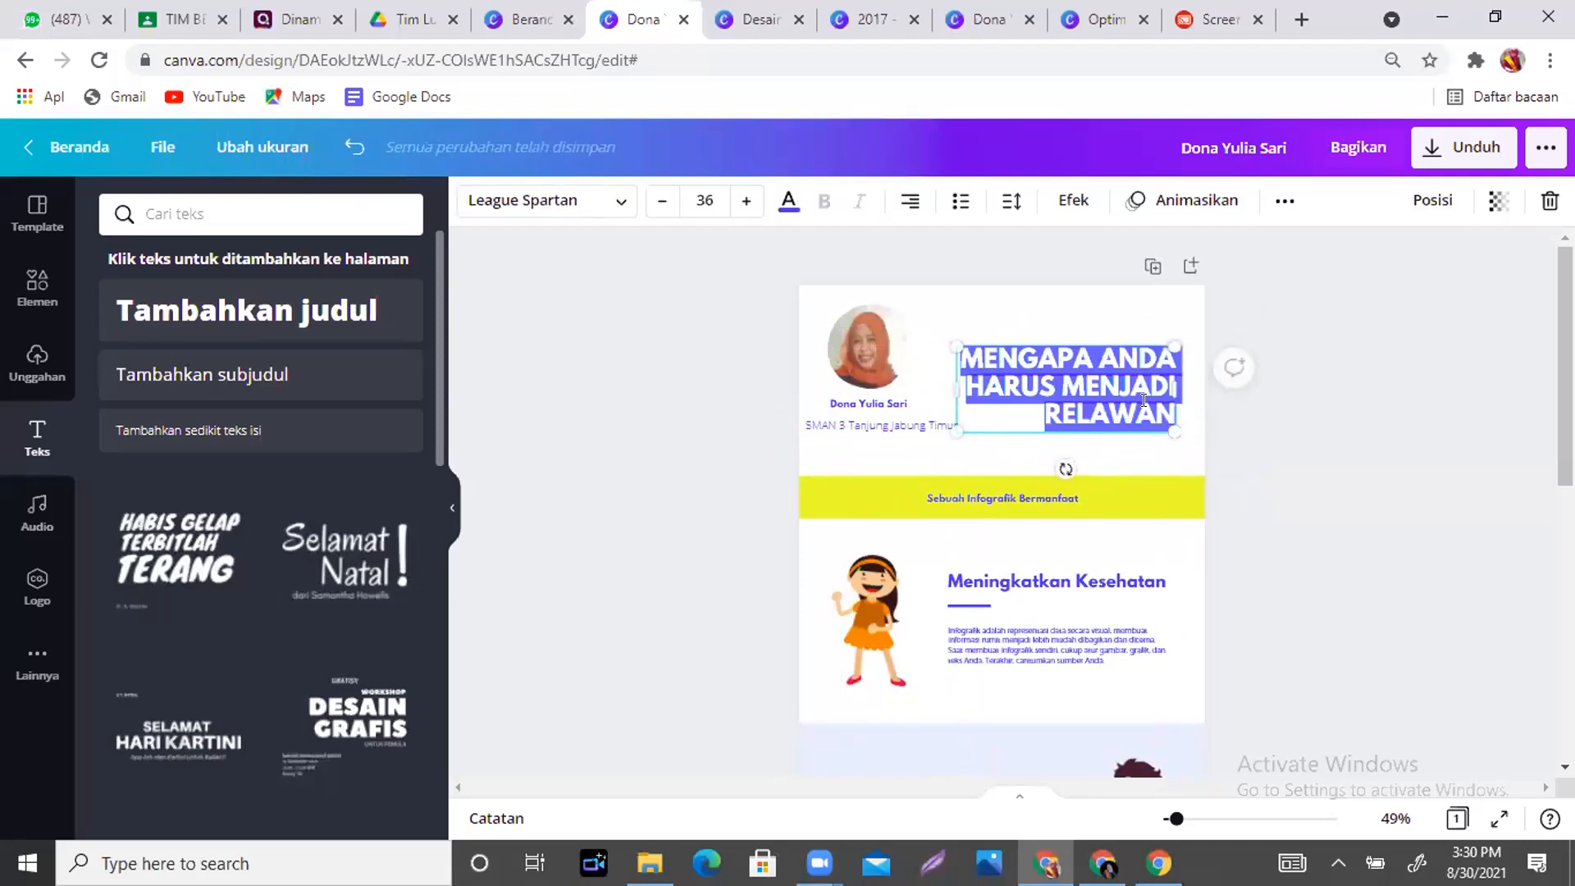
text(DINAM)
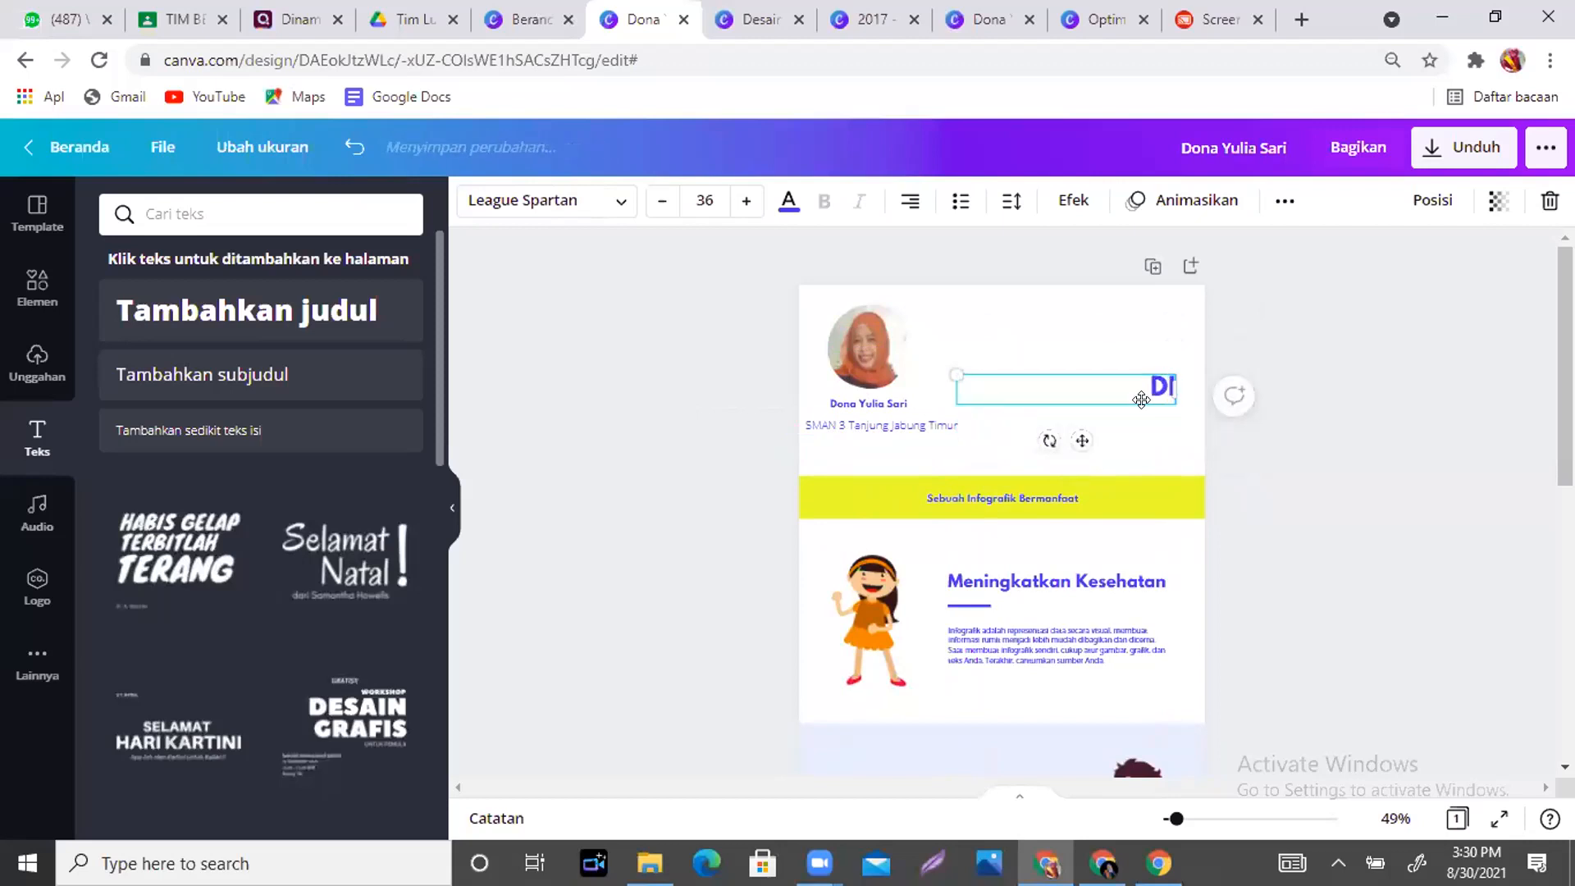
key(BackSpace)
key(BackSpace)
key(BackSpace)
key(BackSpace)
key(BackSpace)
text(KESETIMBAN)
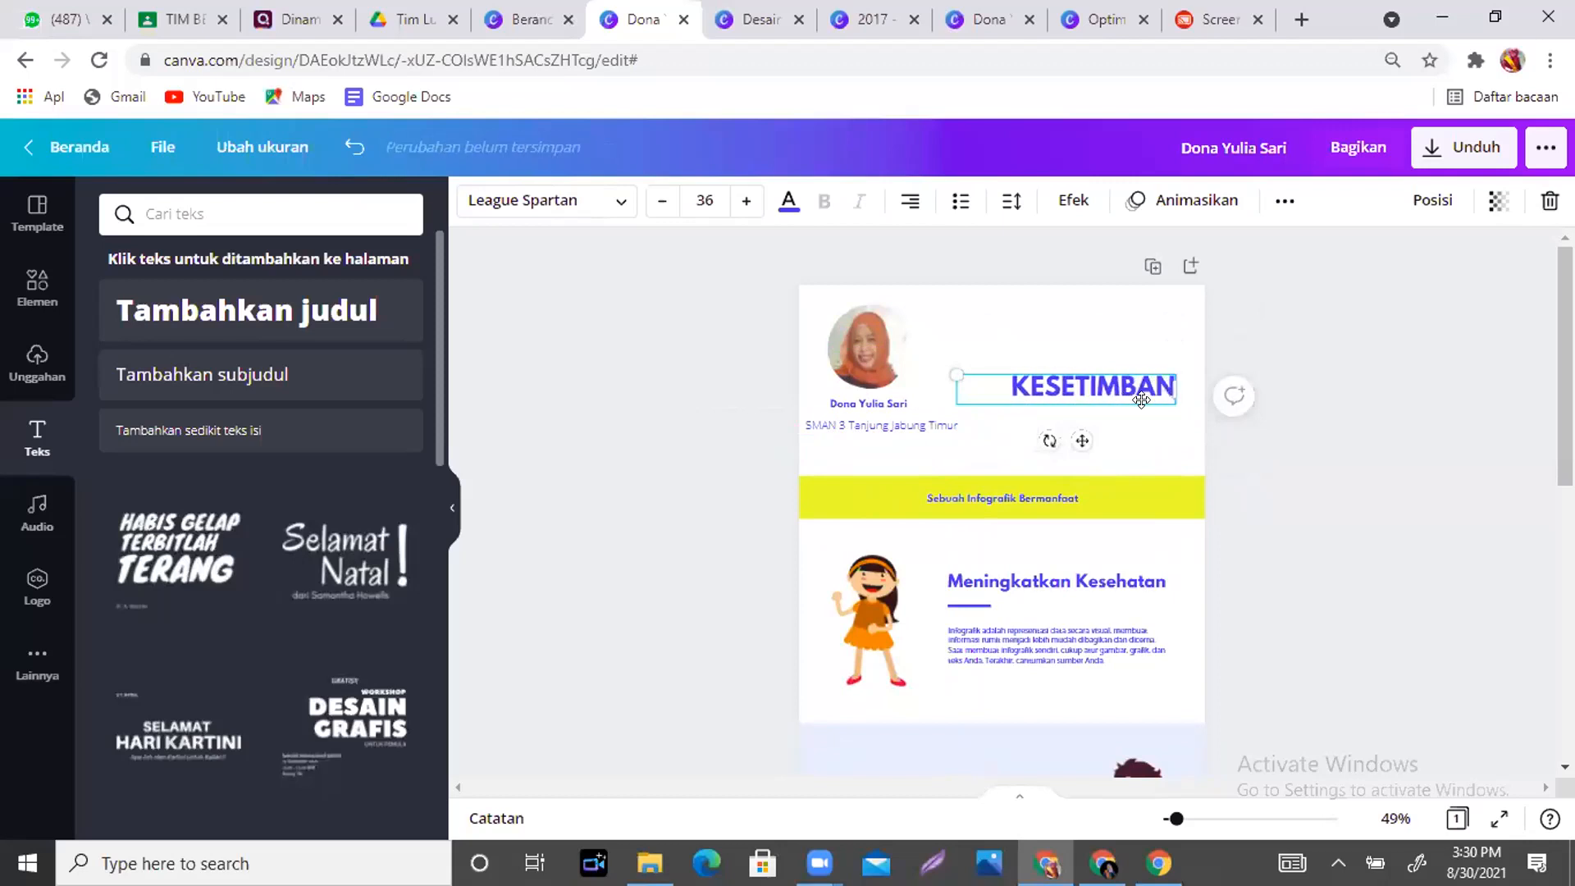
text(GAN BENDA)
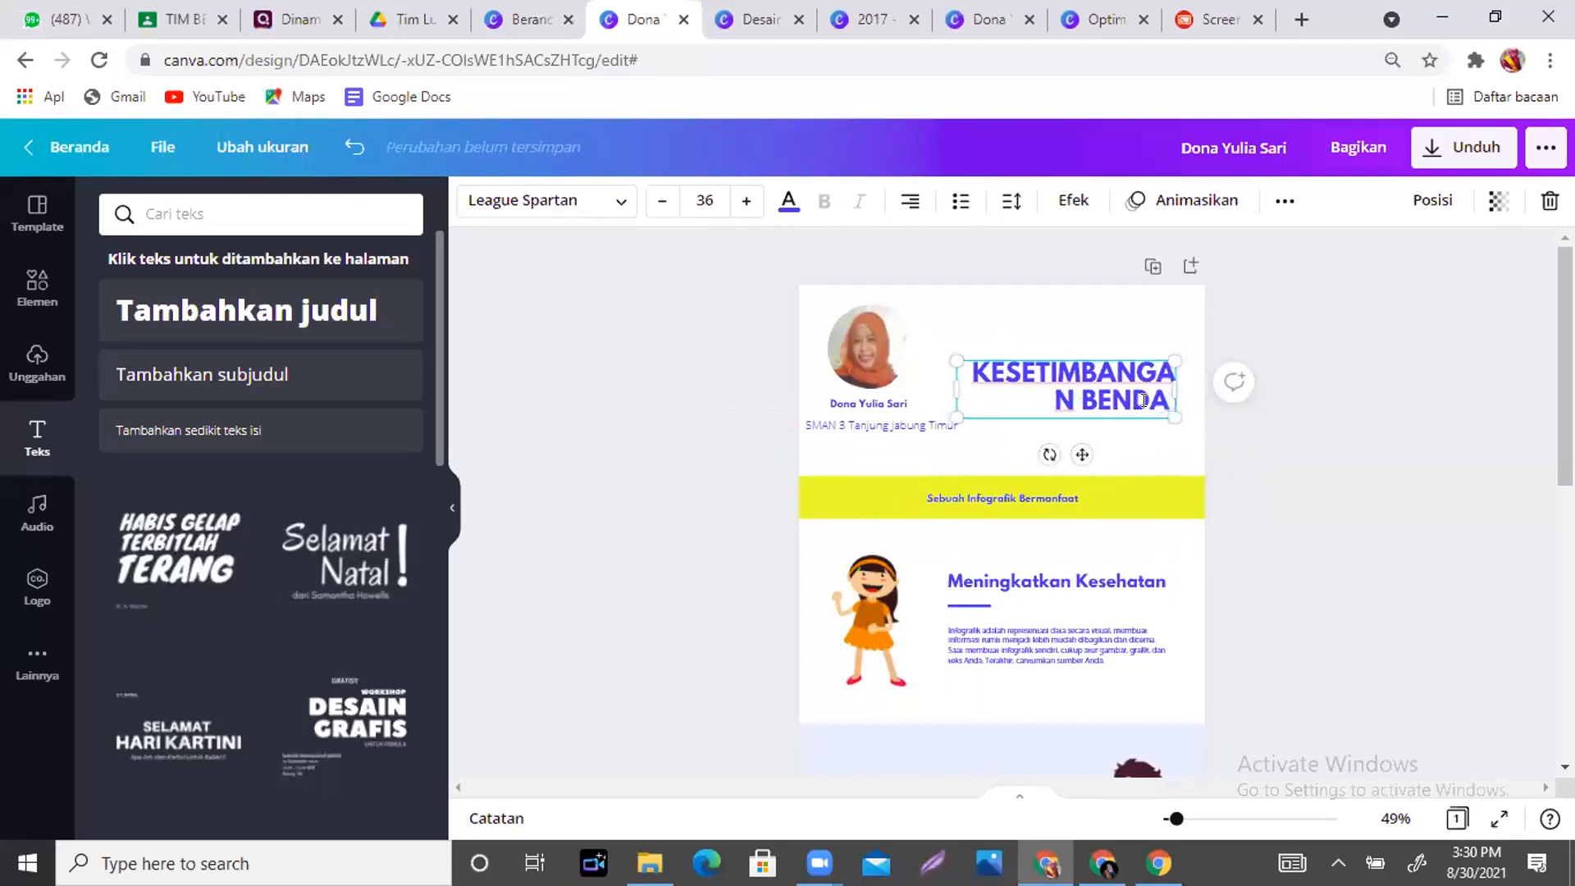
text( TEGAR)
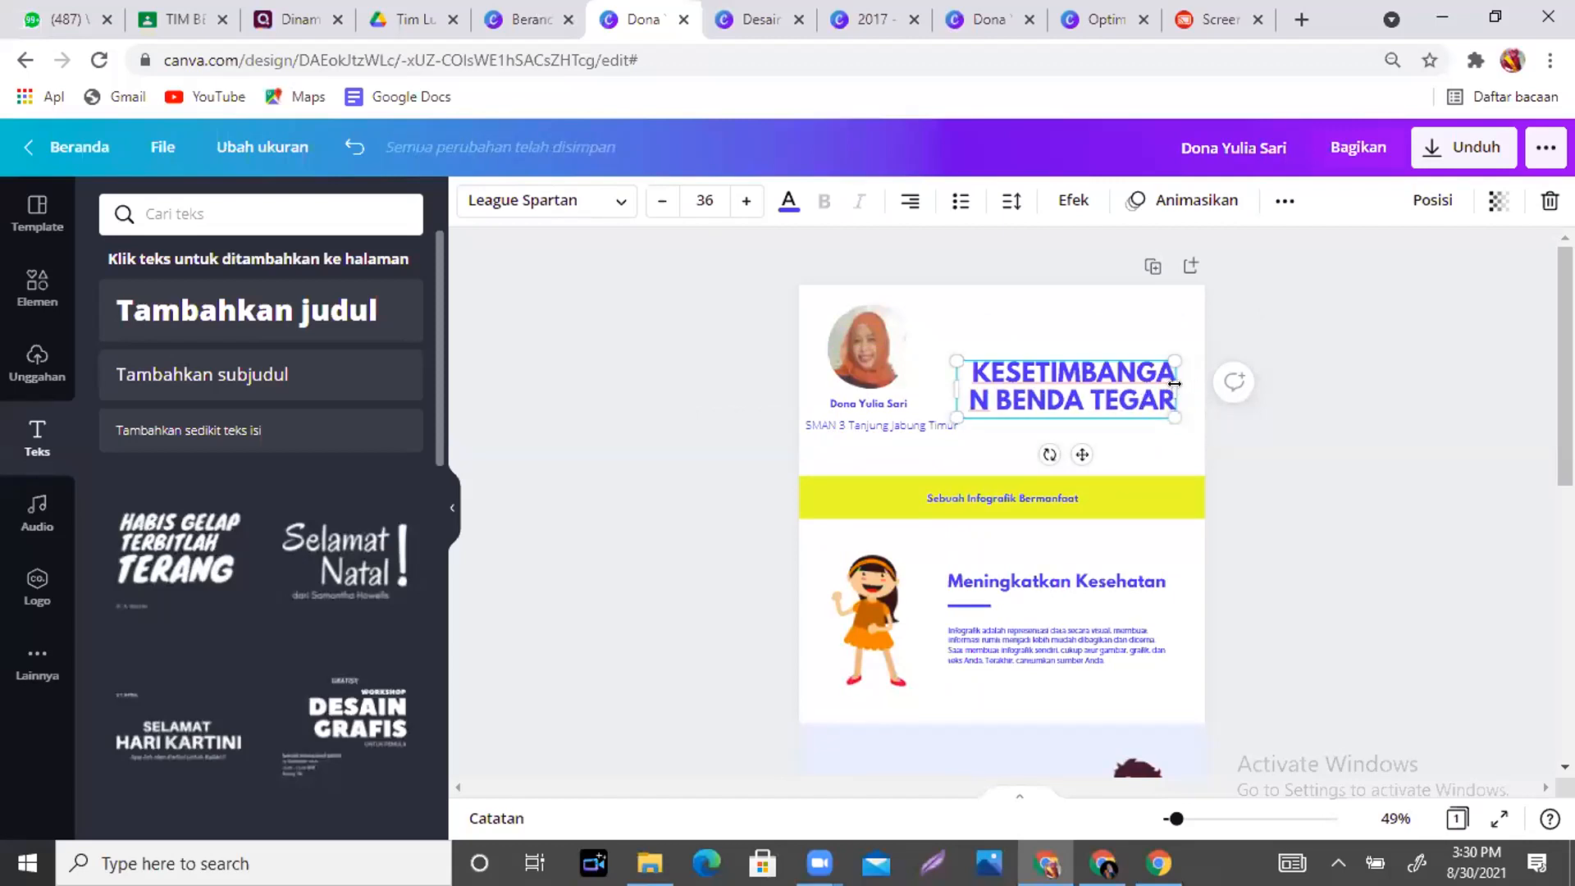
drag(1165, 383, 1194, 413)
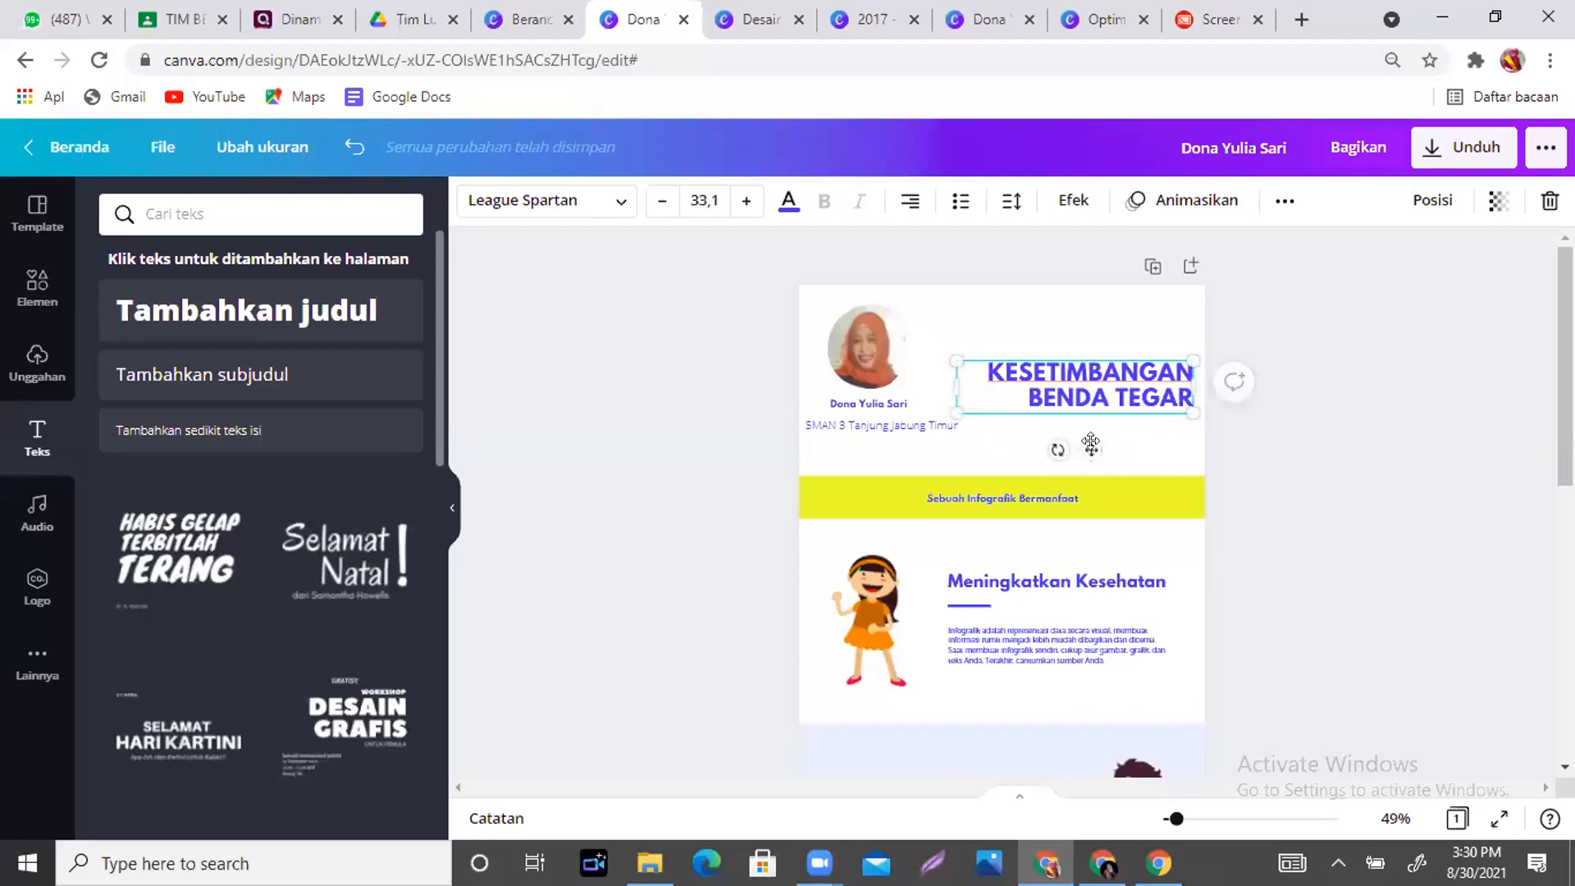
drag(1081, 440, 1080, 399)
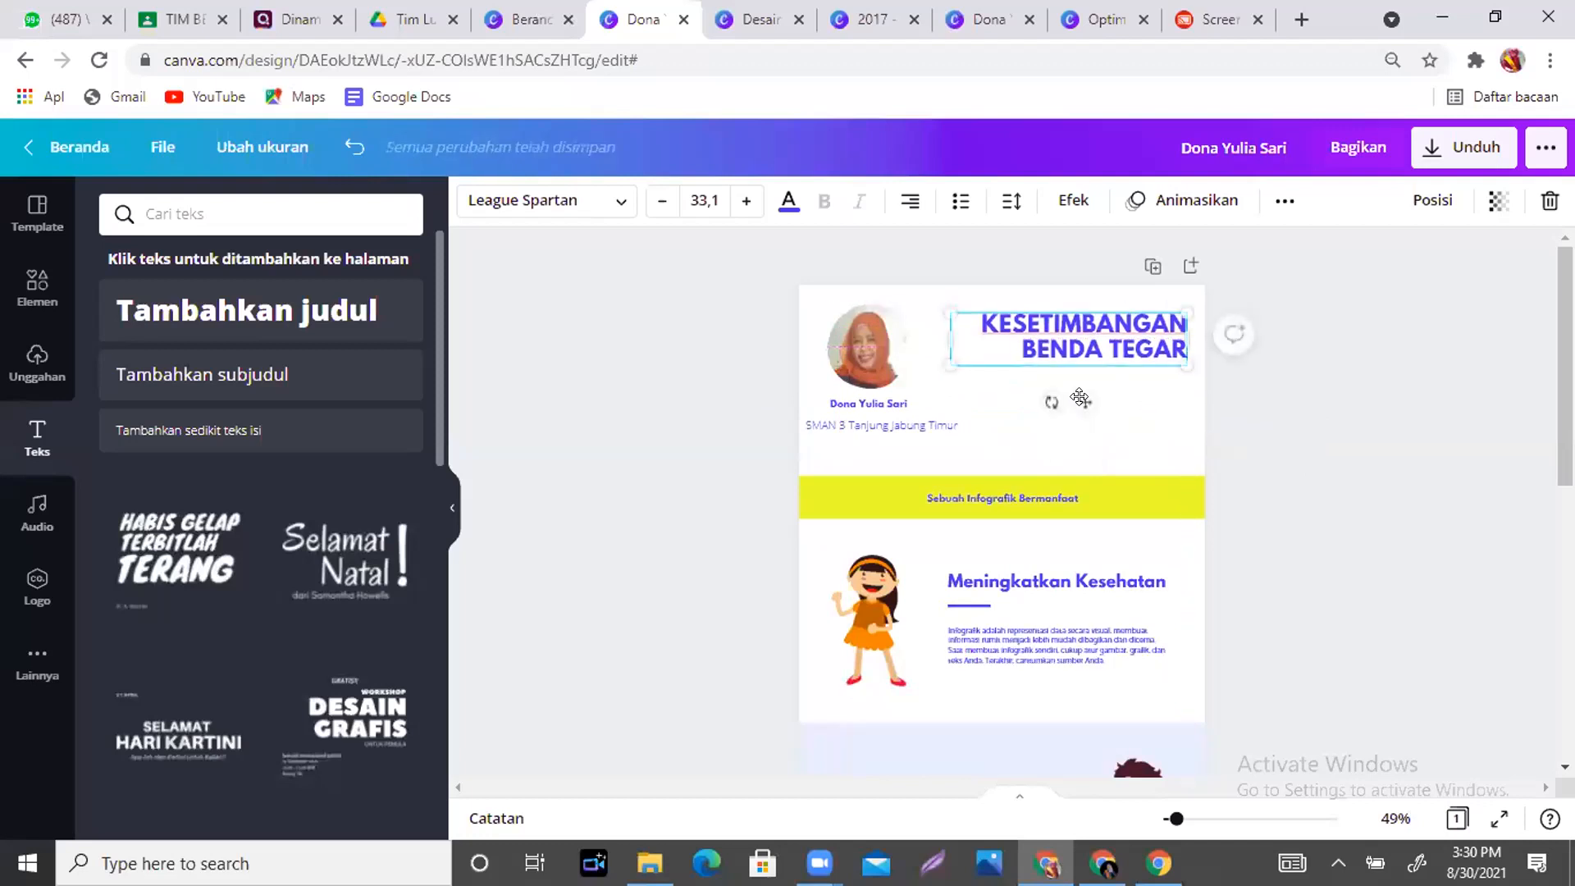
click(1136, 453)
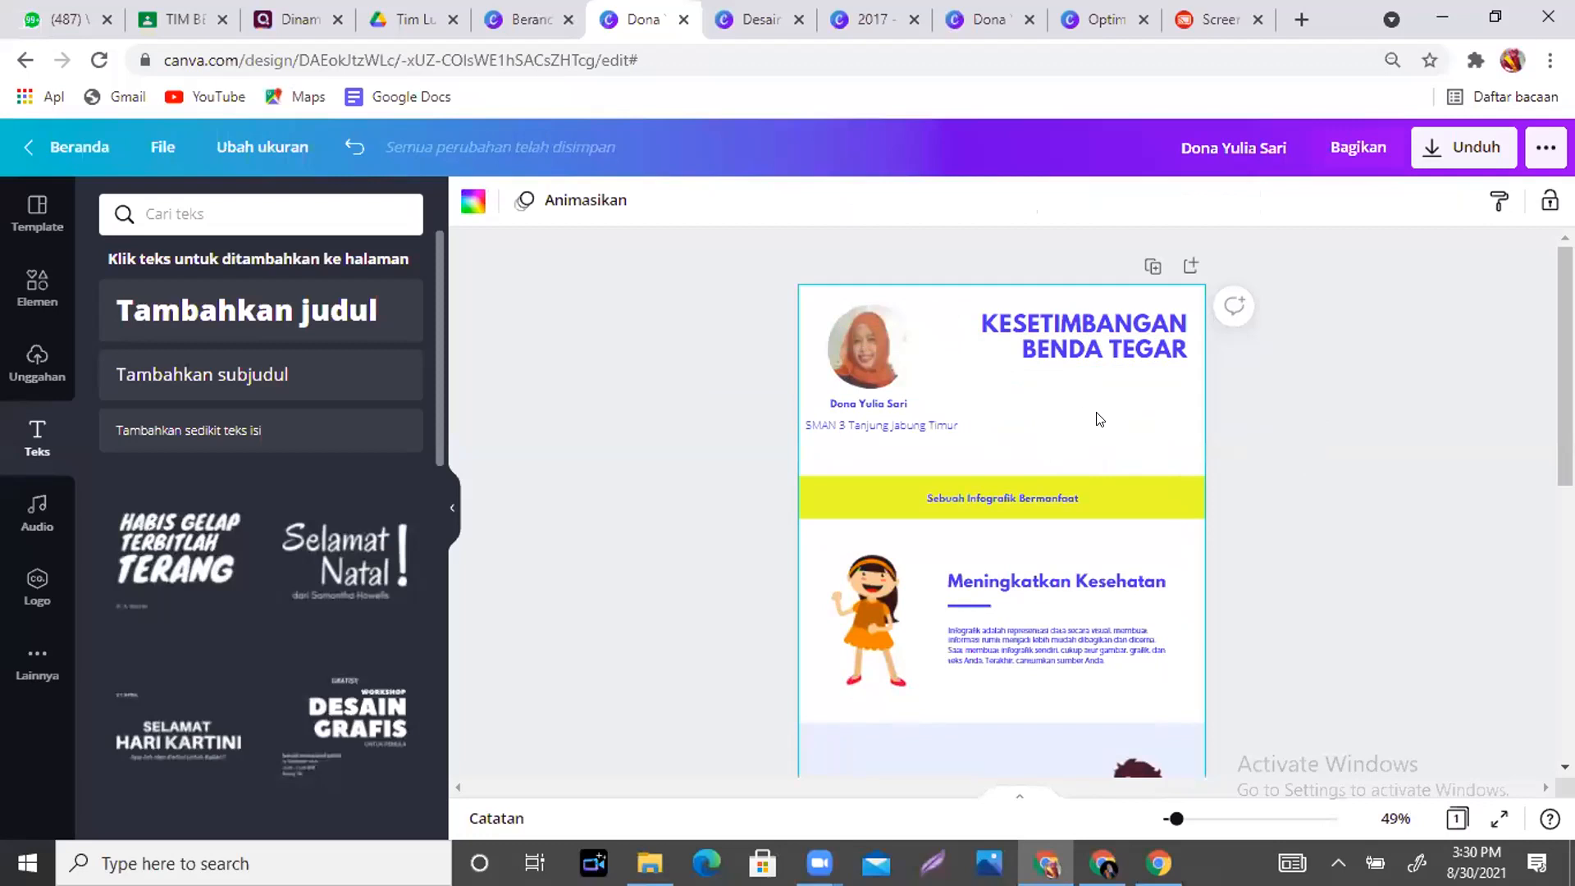
- Copy the name text under the title and rewrite it as 'FISIKA KELAS XI SMA'
click(889, 403)
drag(887, 398, 893, 438)
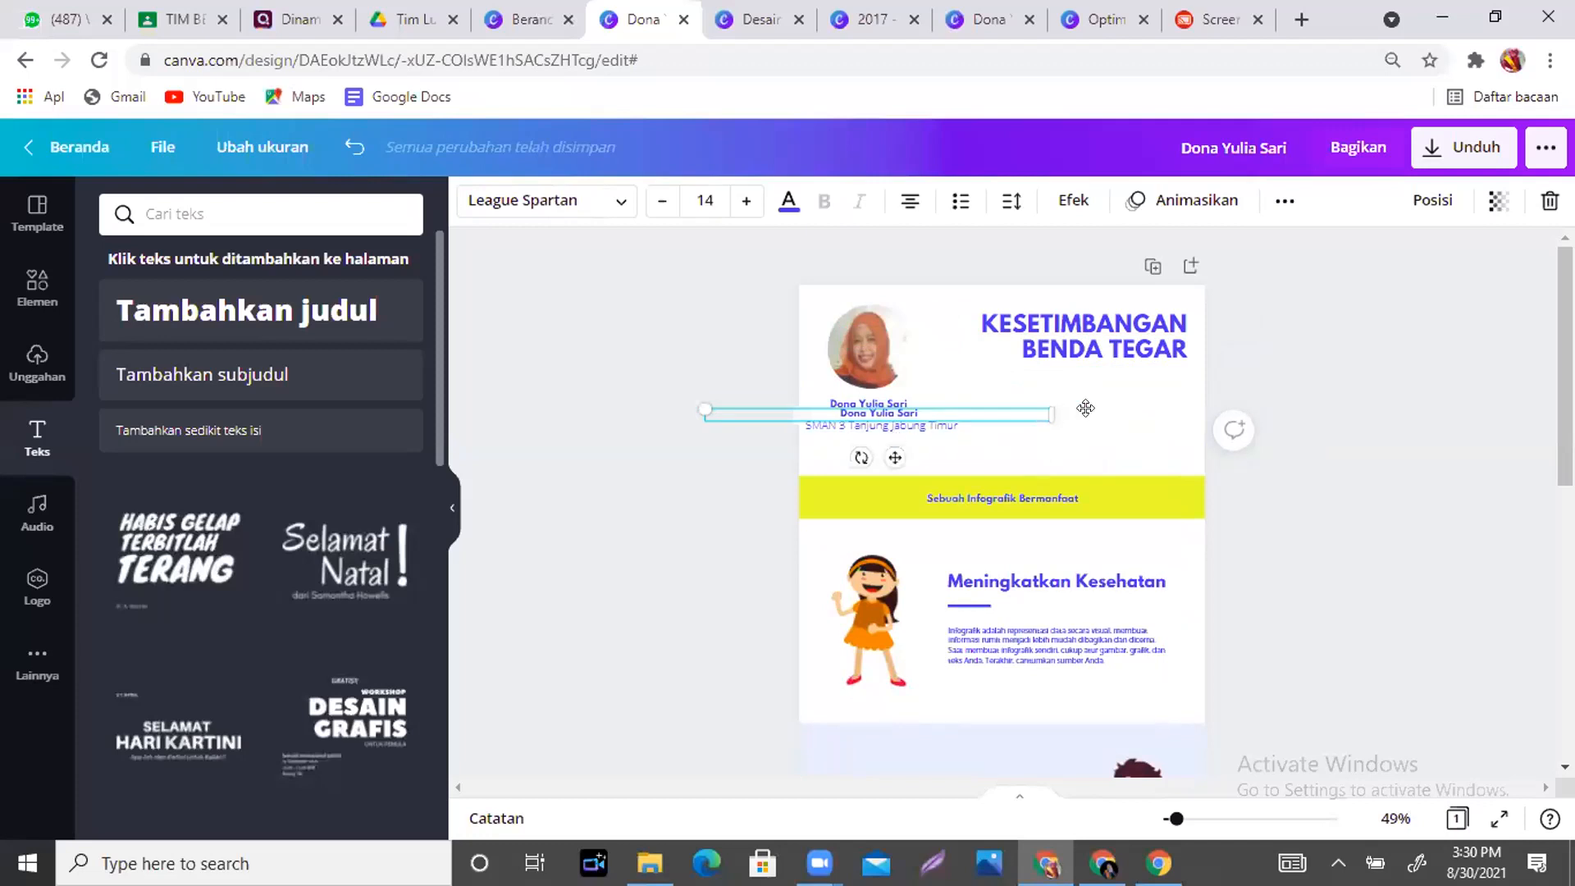
drag(1085, 408, 1107, 384)
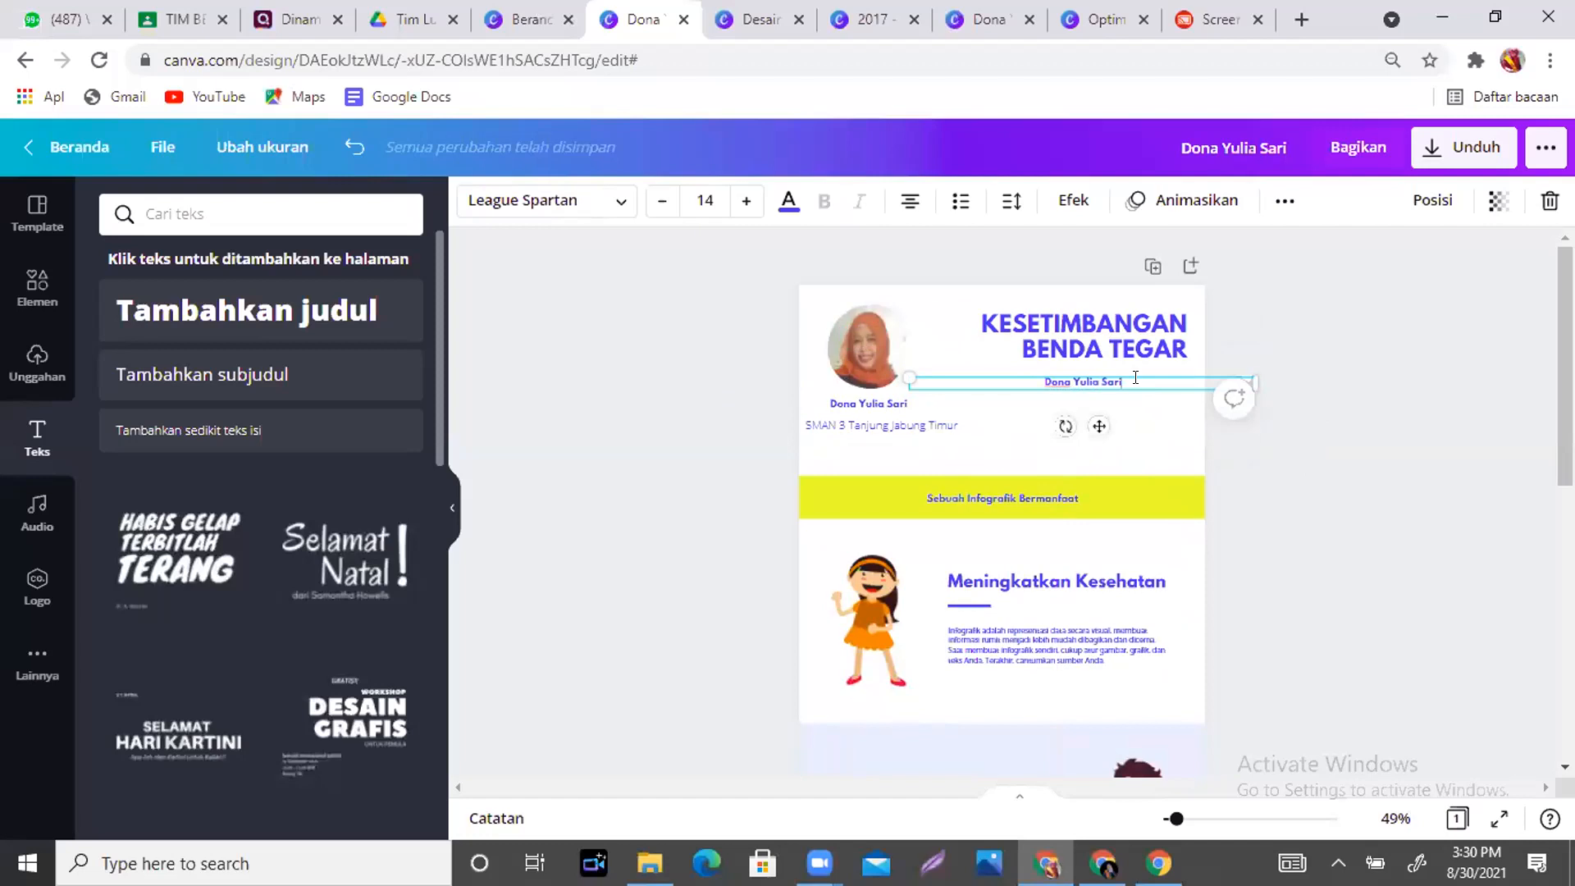
key(BackSpace)
key(BackSpace)
key(BackSpace)
text(FISIKA)
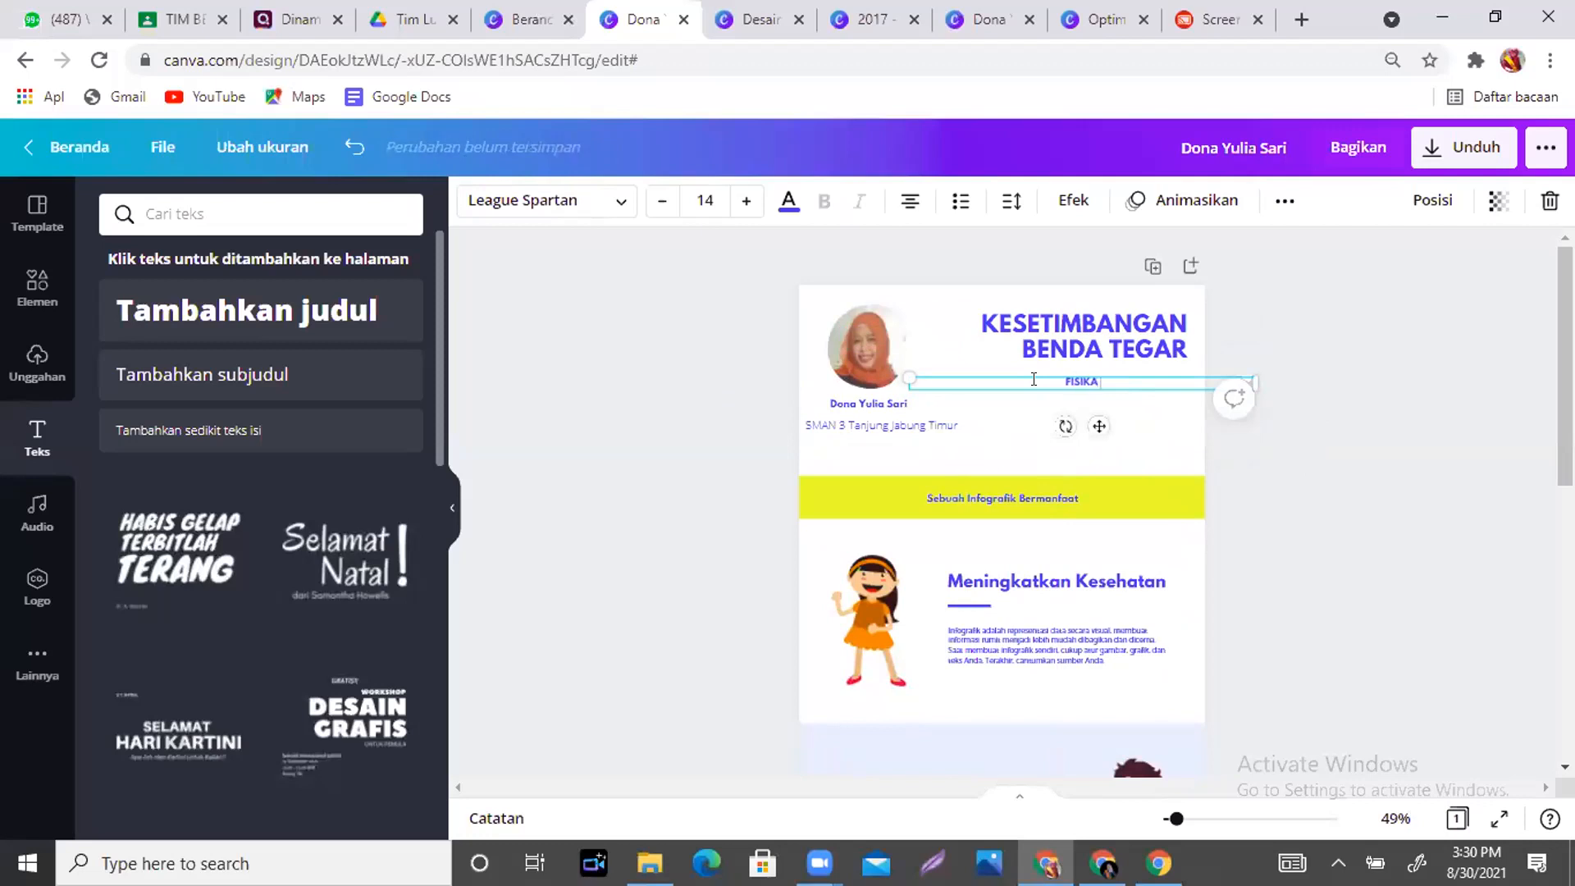
text( KELAS X SMA)
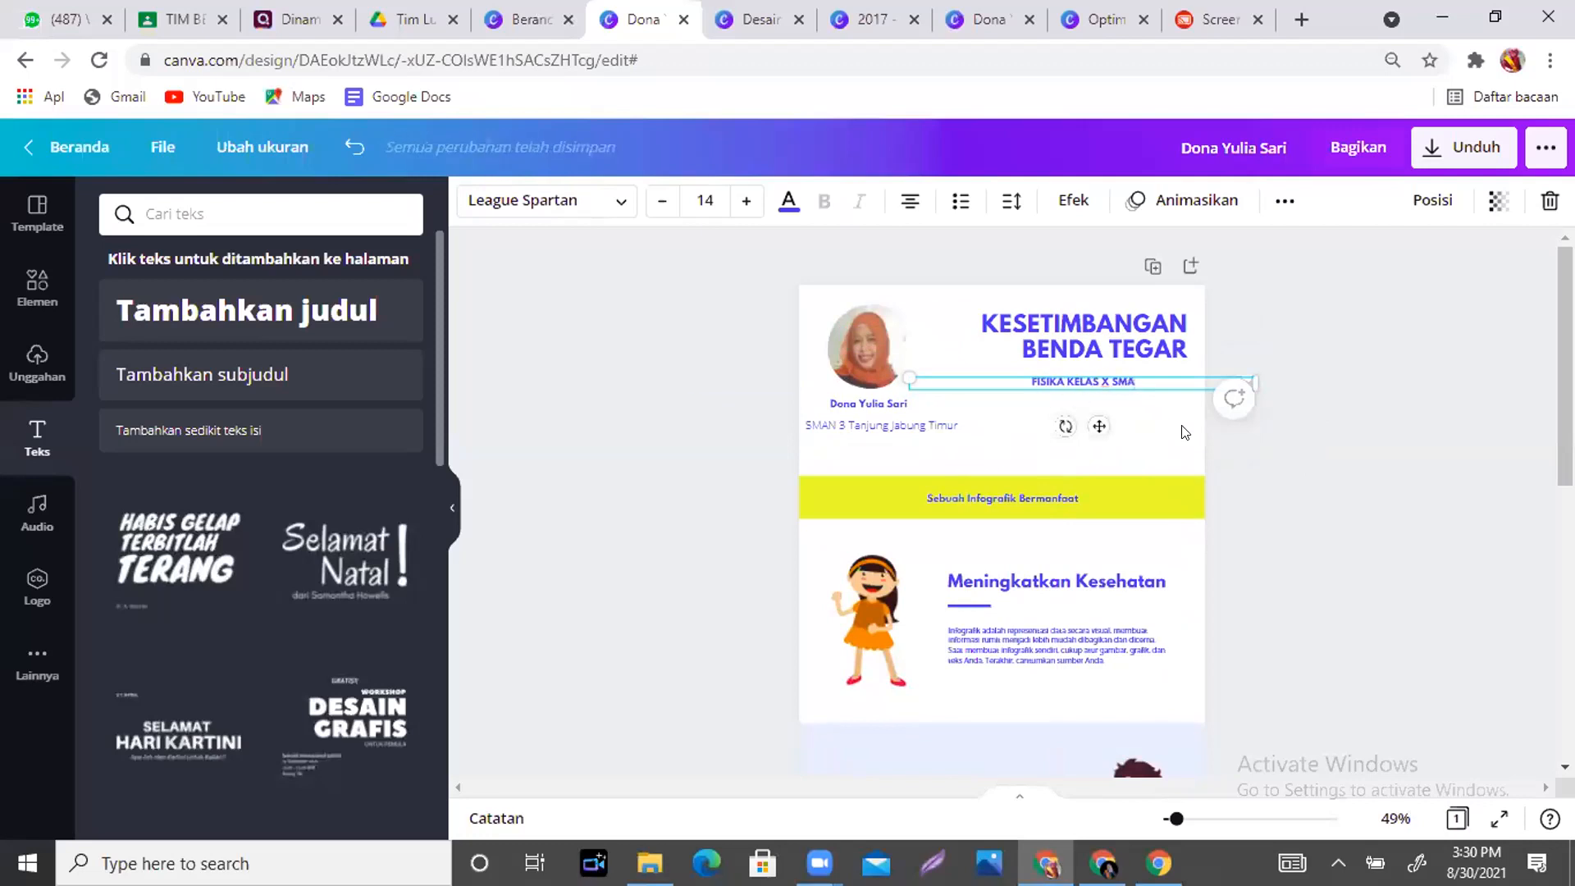
key(BackSpace)
key(BackSpace)
key(BackSpace)
key(BackSpace)
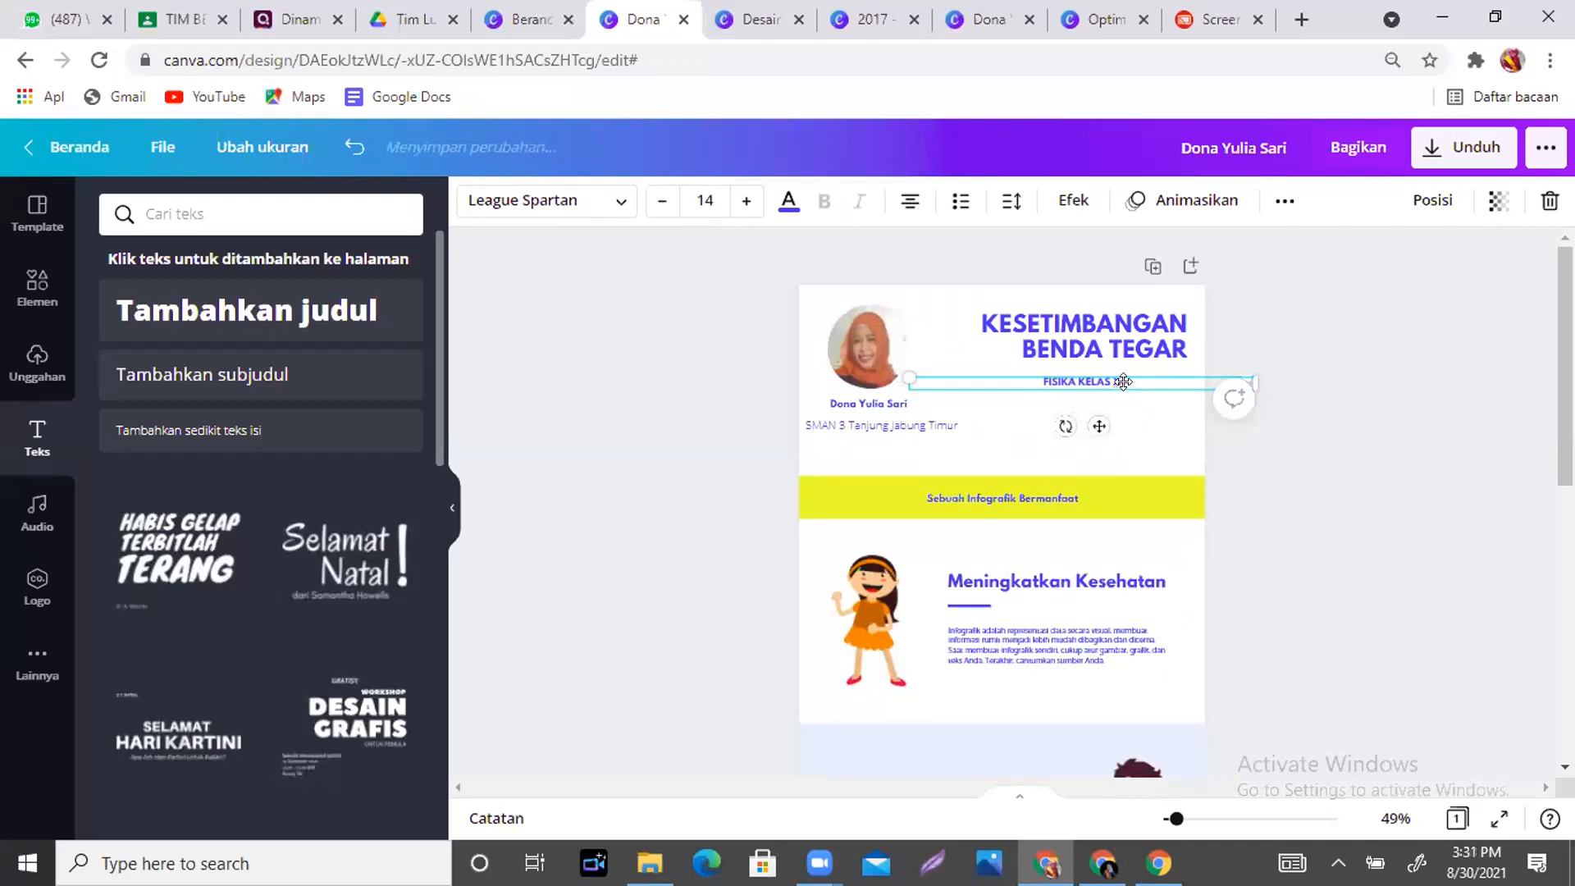
text(I SMA)
click(1128, 458)
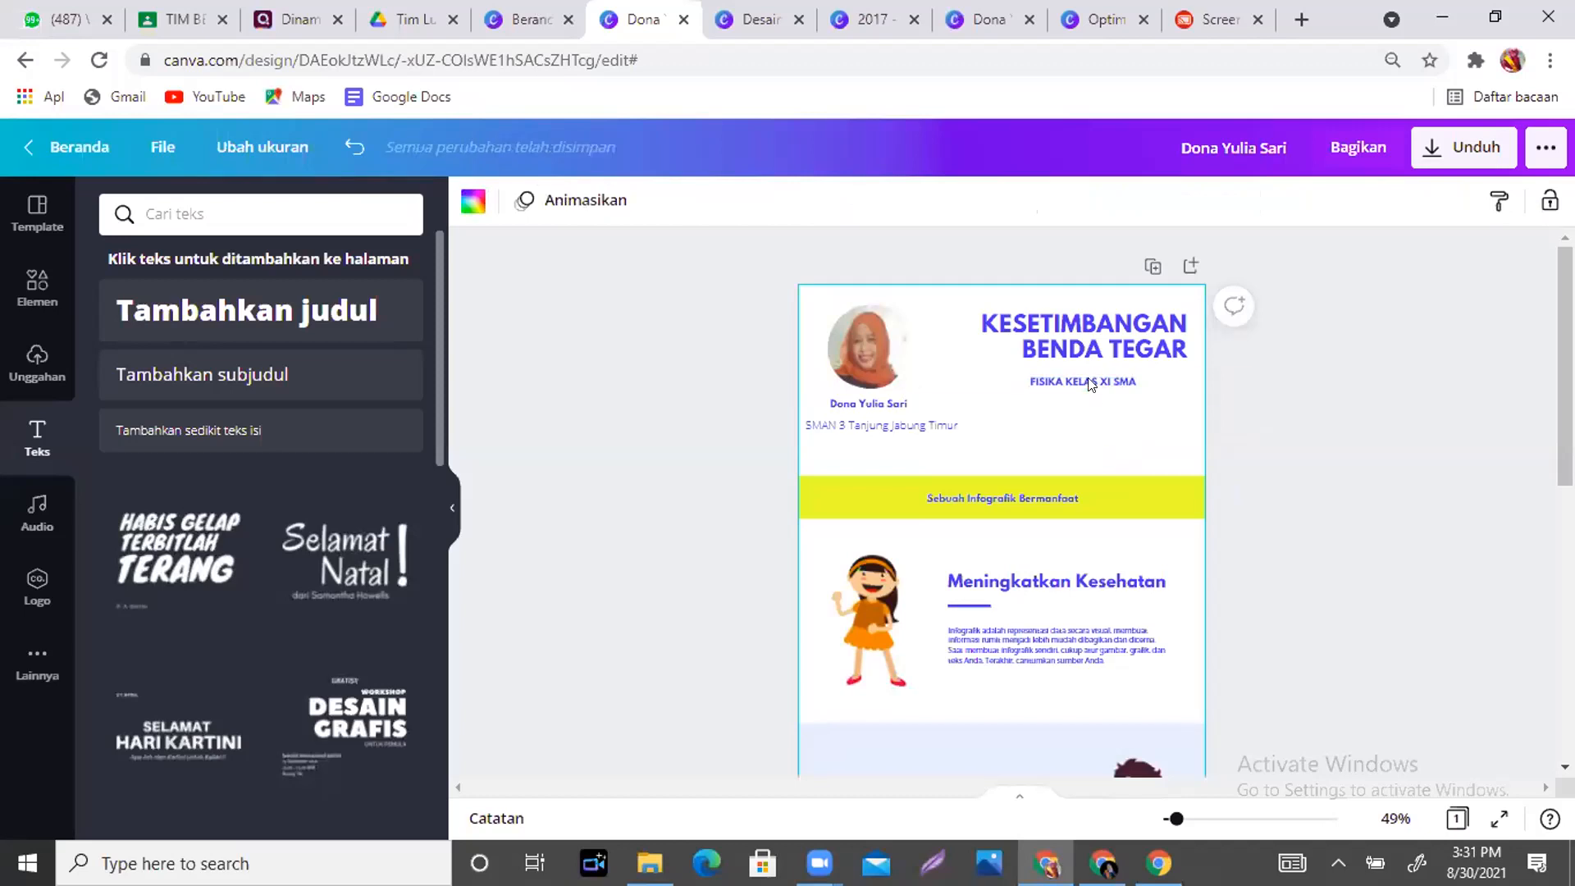
drag(1088, 377, 1081, 412)
- Lower the KESETIMBANGAN BENDA TEGAR title slightly and centre-align it
drag(1077, 327, 1065, 344)
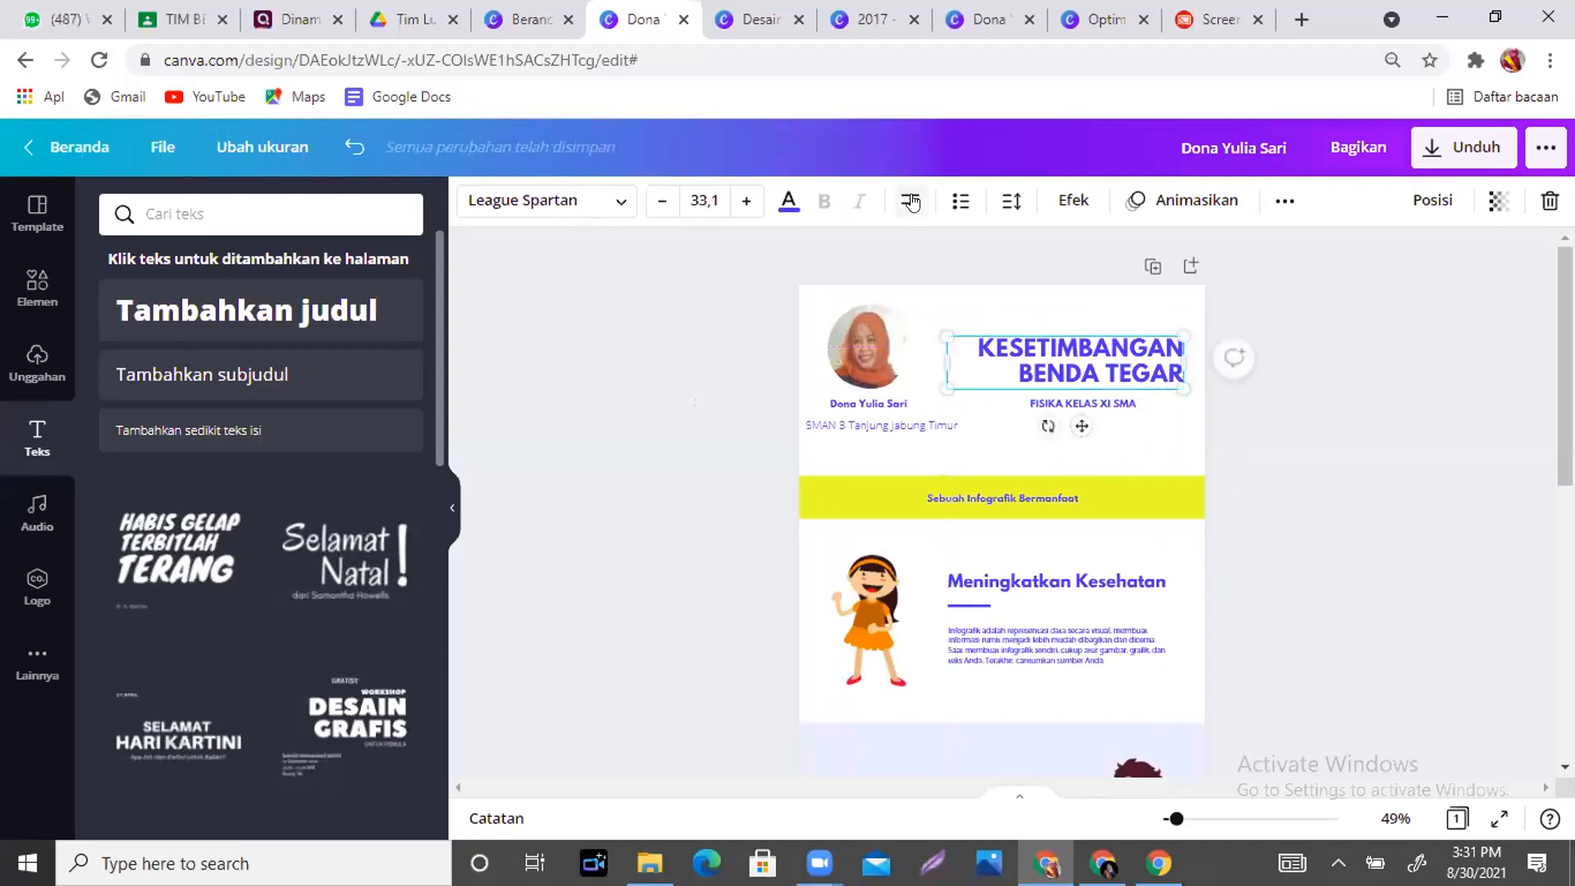
click(910, 201)
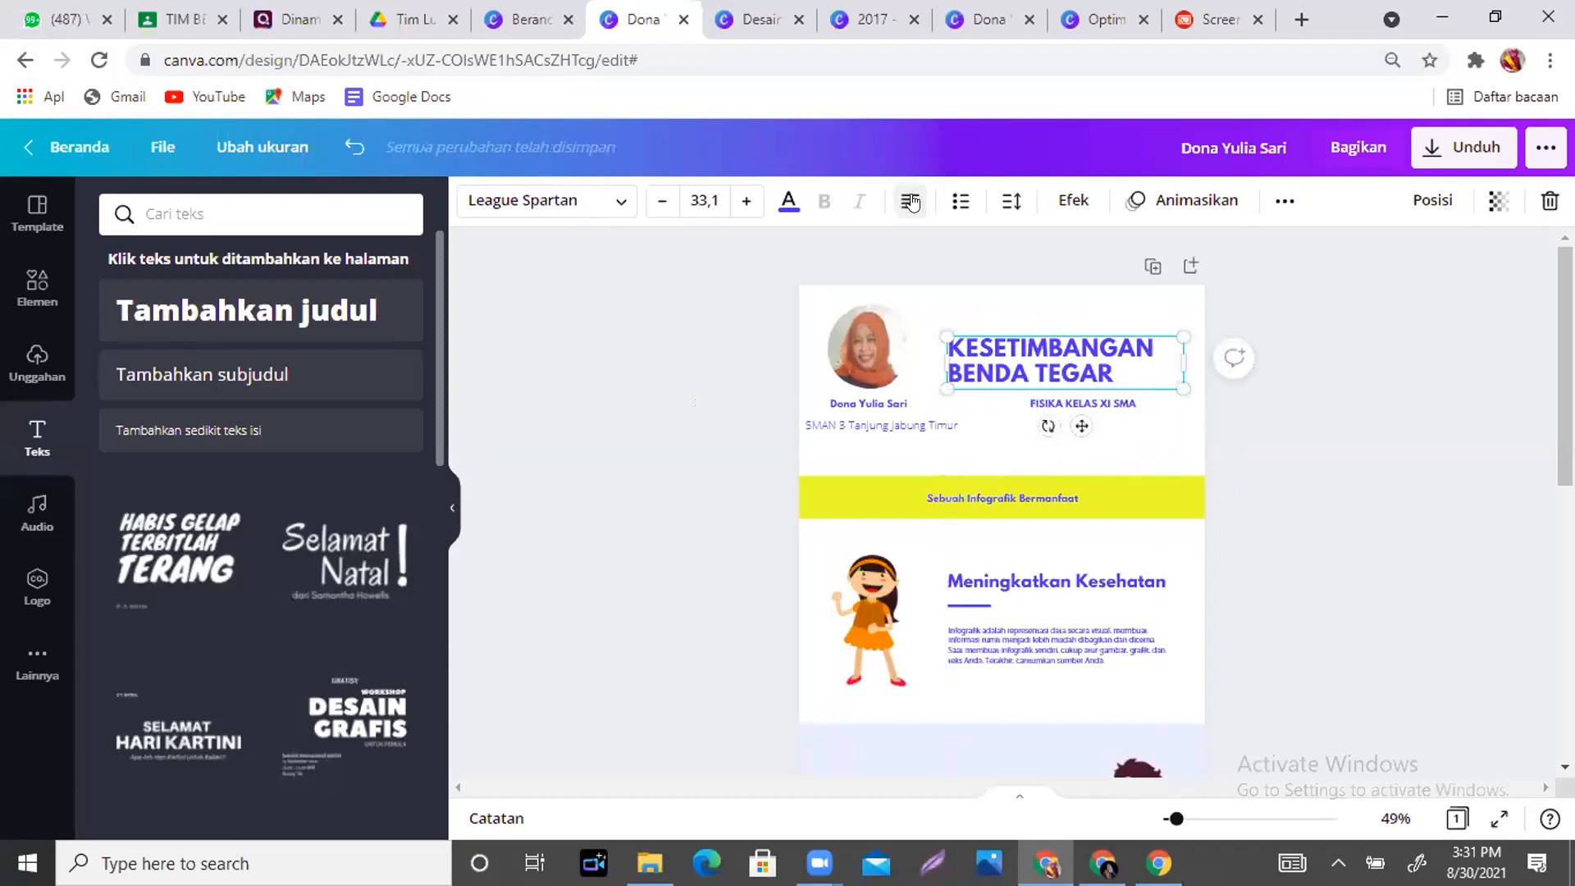
click(910, 201)
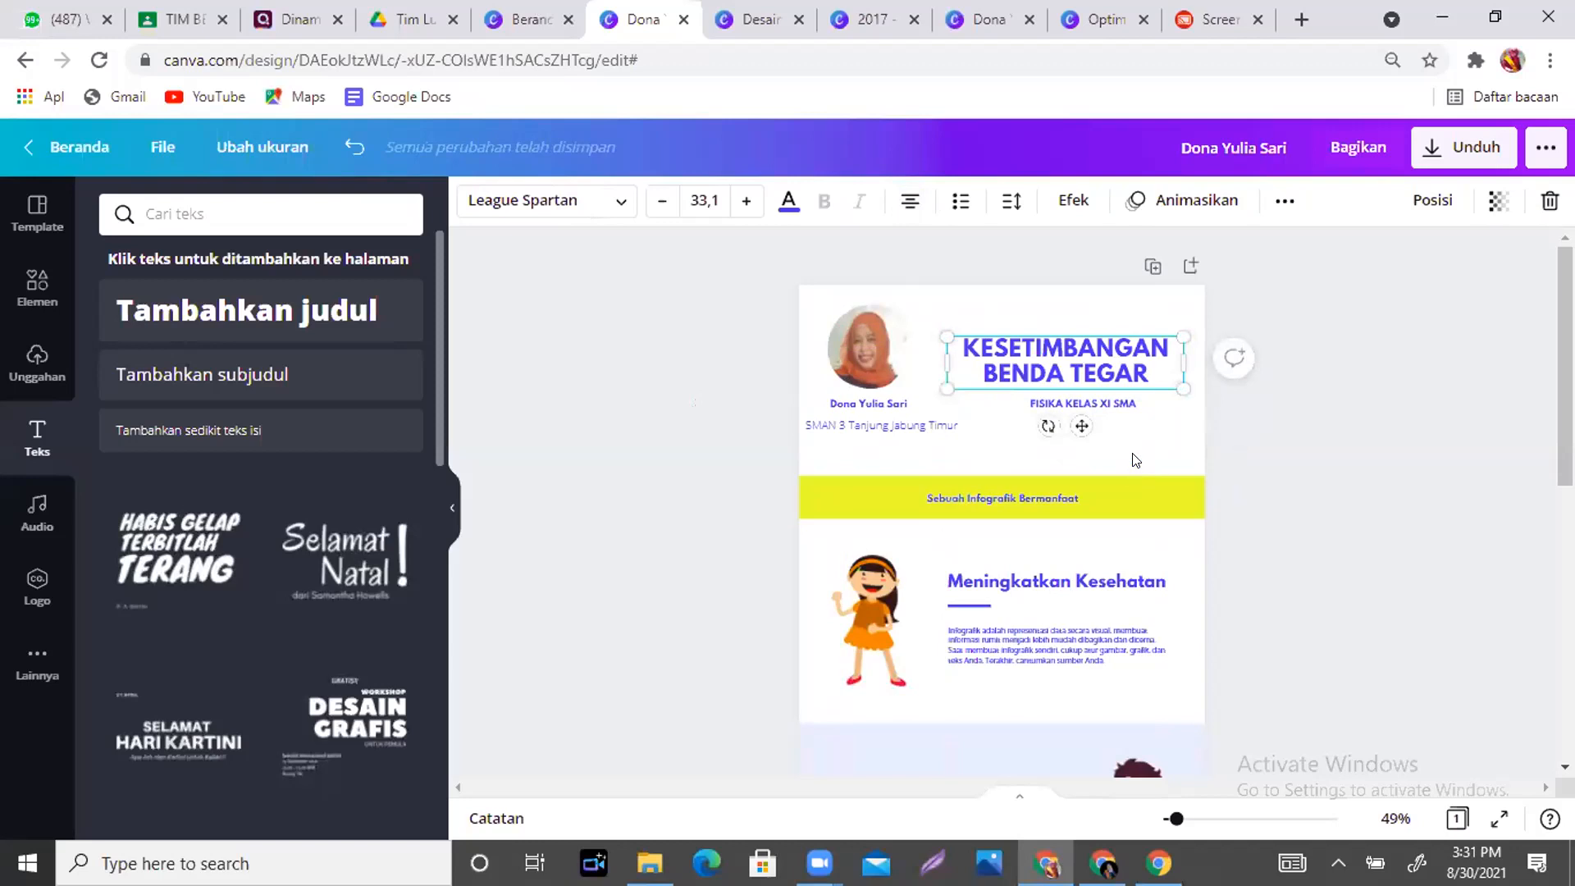
click(1259, 432)
click(1112, 398)
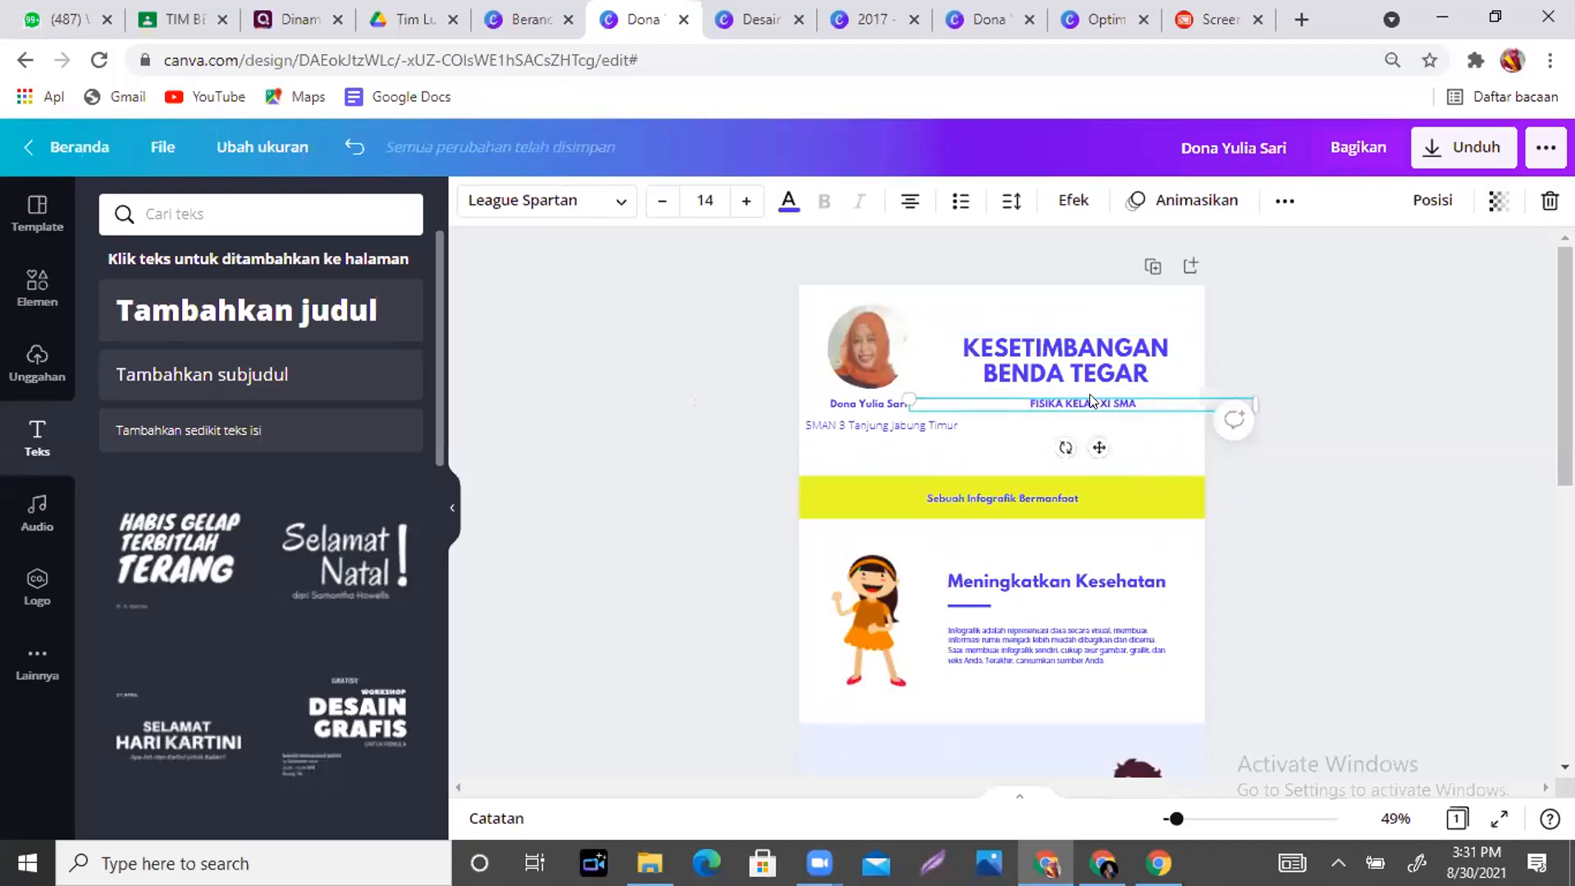
- Align the subtitle, then lift the yellow banner and its 'Sebuah Infografik Bermanfaat' caption higher
drag(1082, 432, 1081, 440)
scroll(1081, 440, down, 2)
scroll(1216, 343, up, 2)
click(1215, 343)
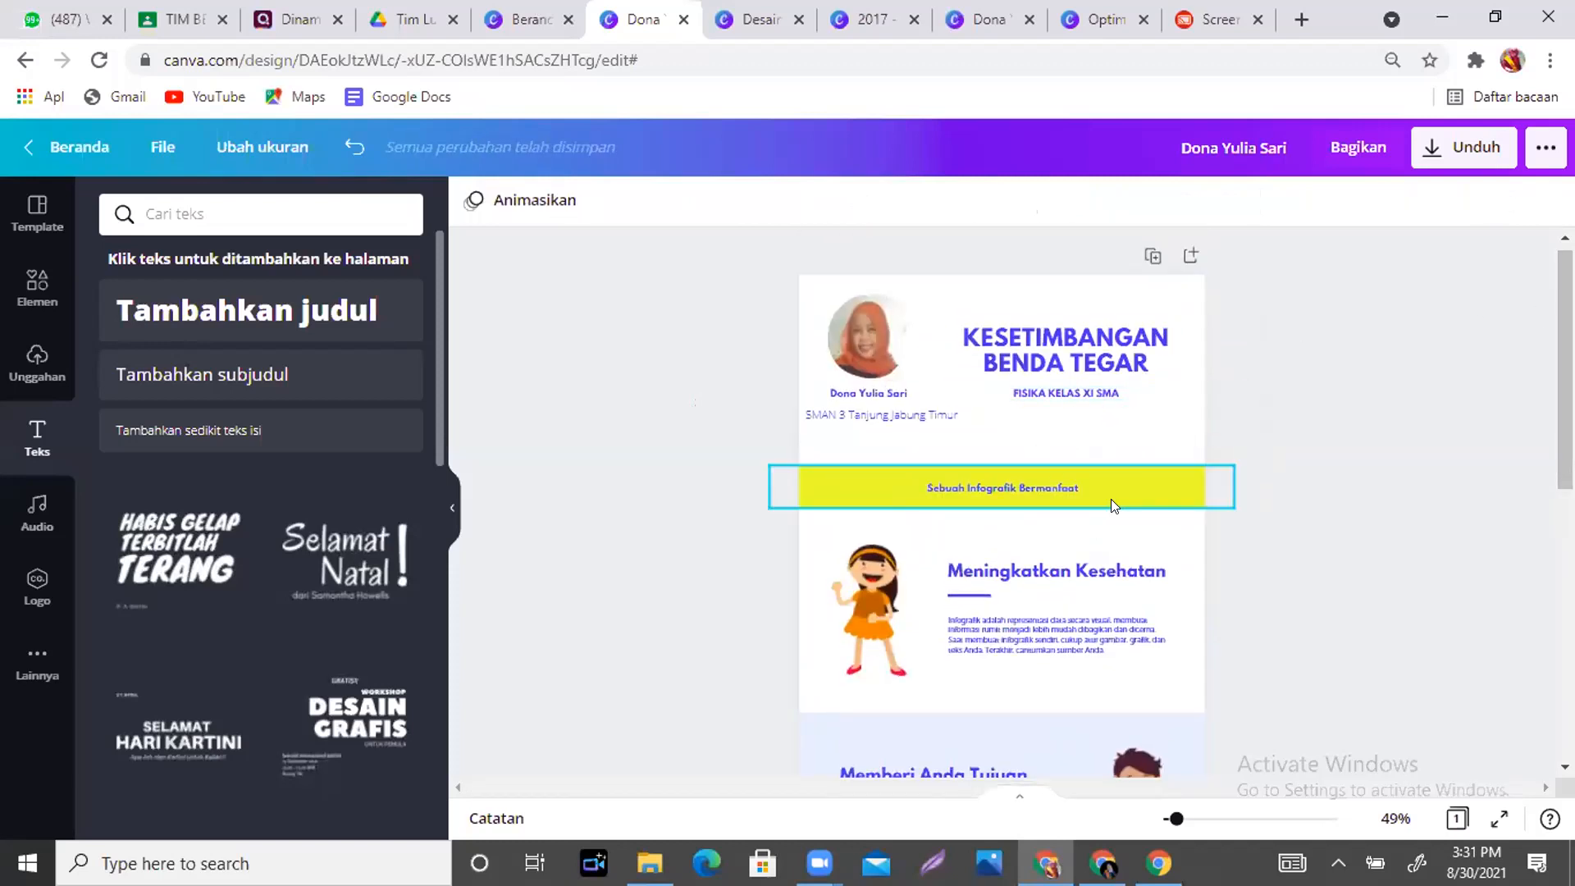
click(1107, 471)
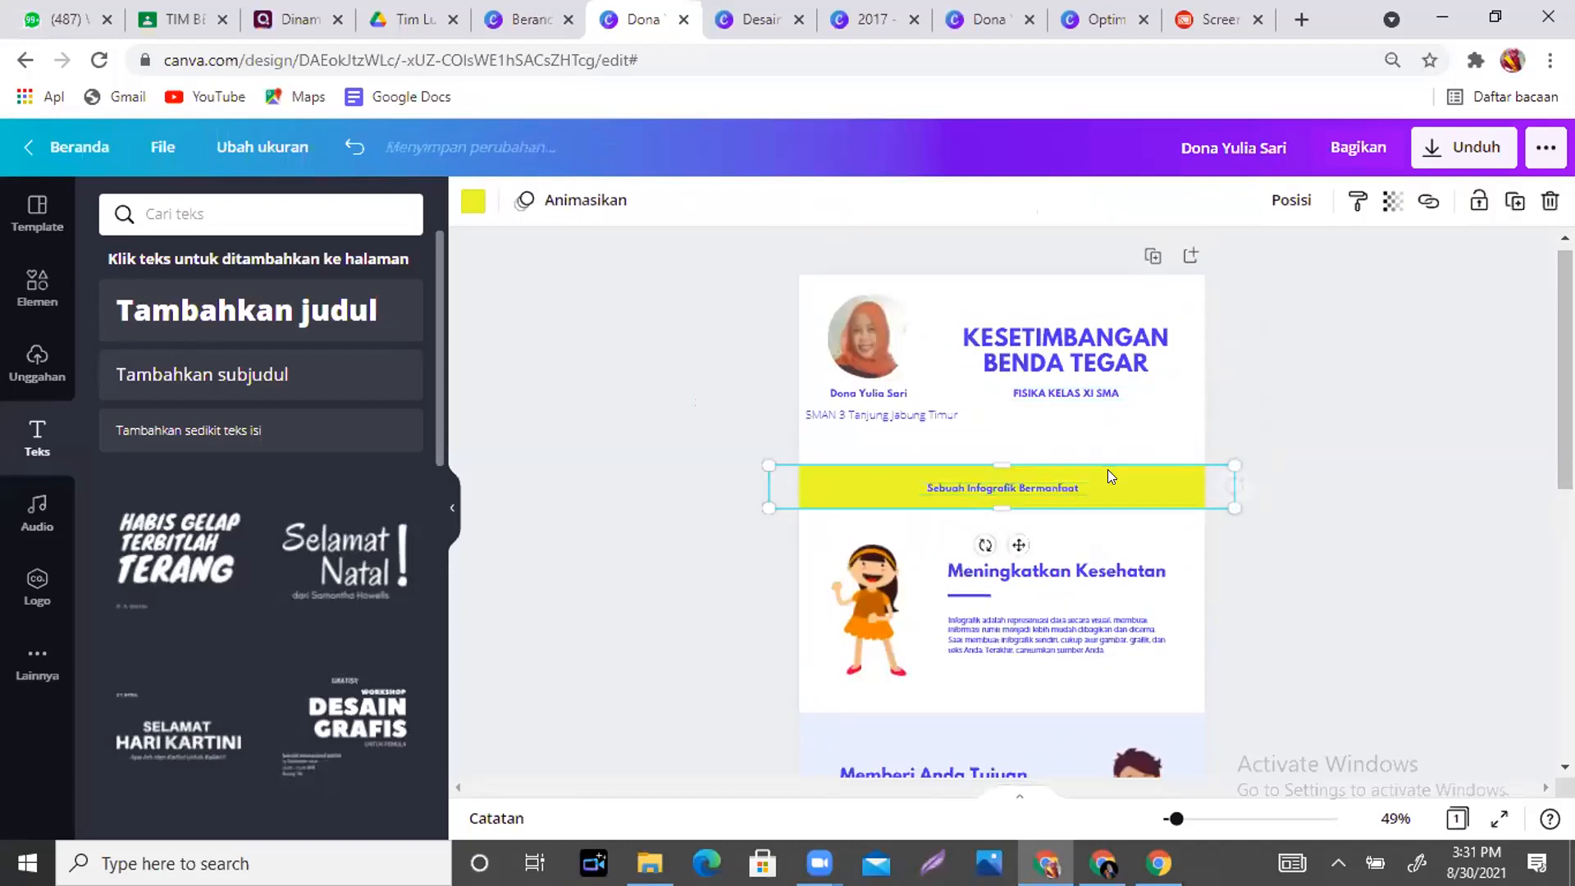
drag(1107, 471, 1096, 436)
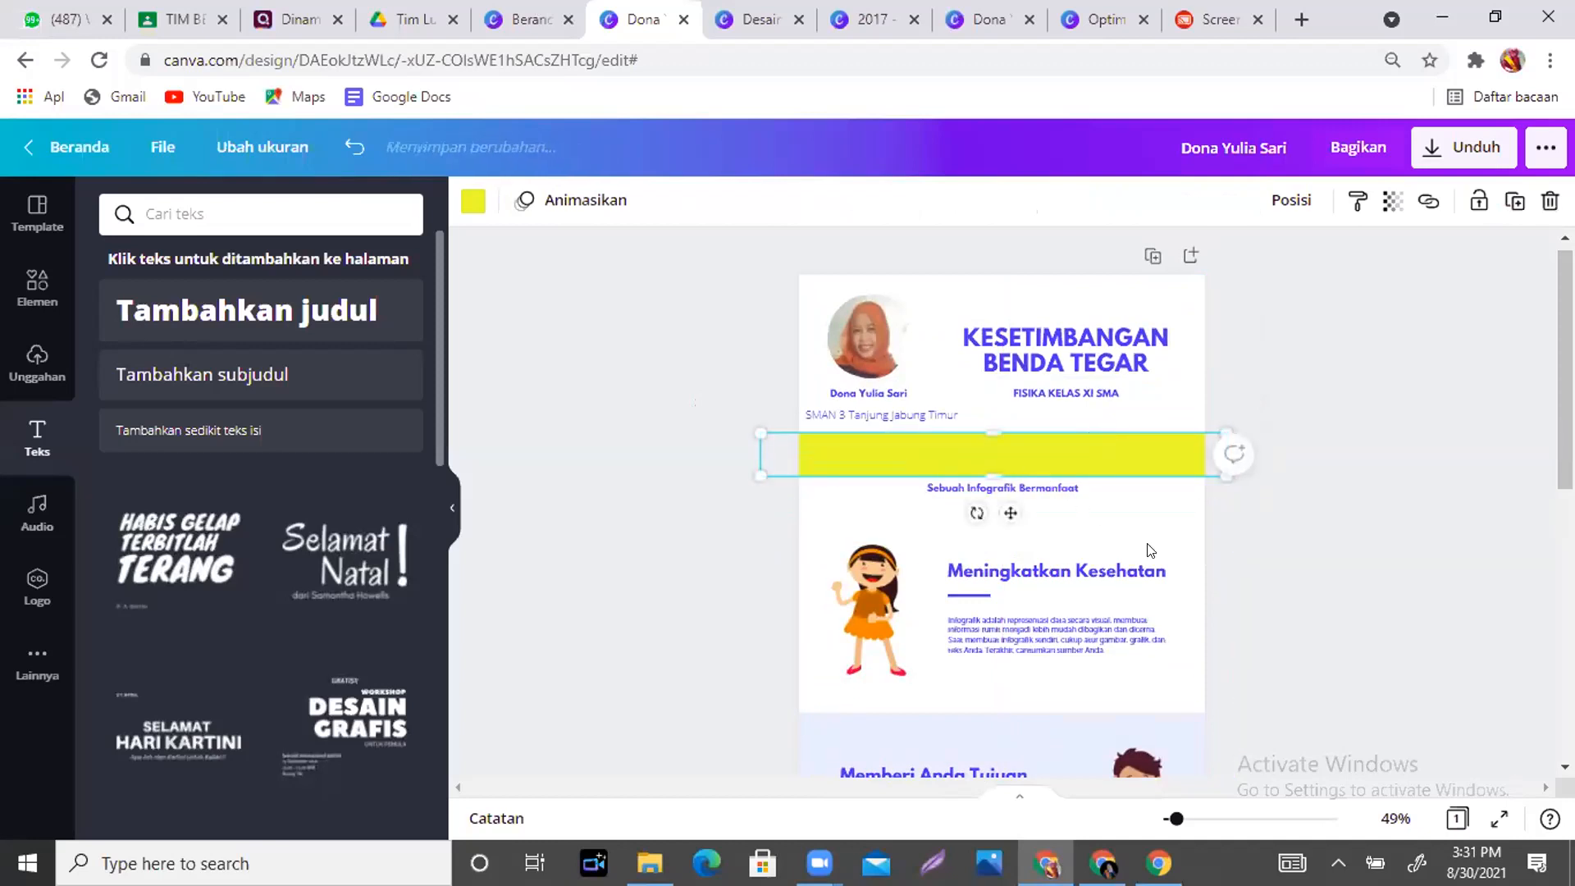
click(1042, 482)
drag(1038, 486, 1035, 435)
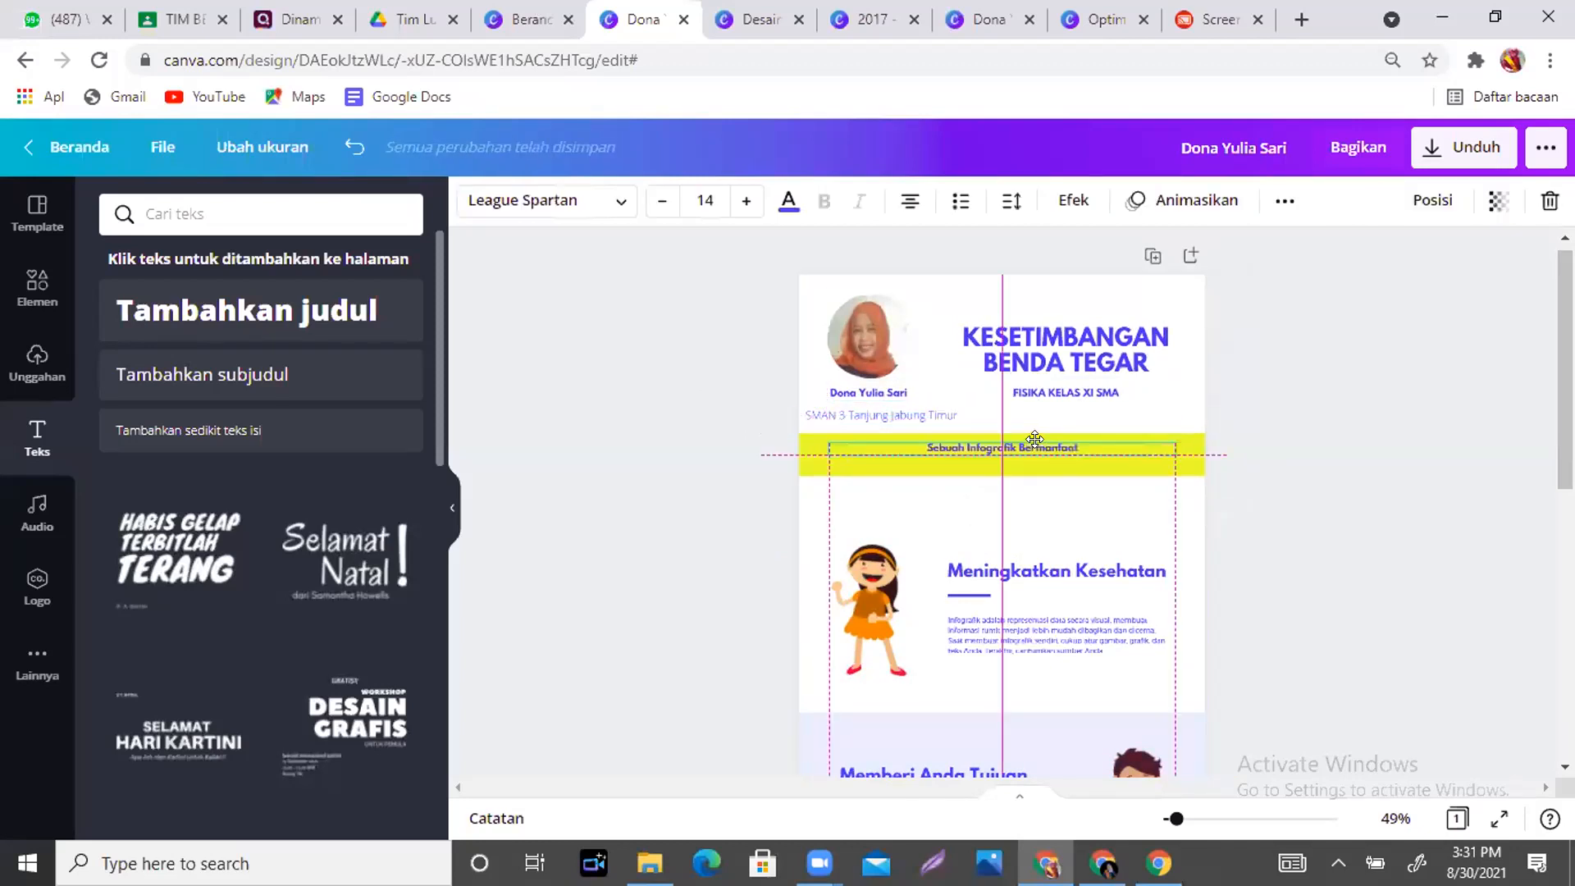
- Nudge the yellow banner into line and rewrite its caption as 'Sebuah Infografik Pembelajaran'
click(1137, 523)
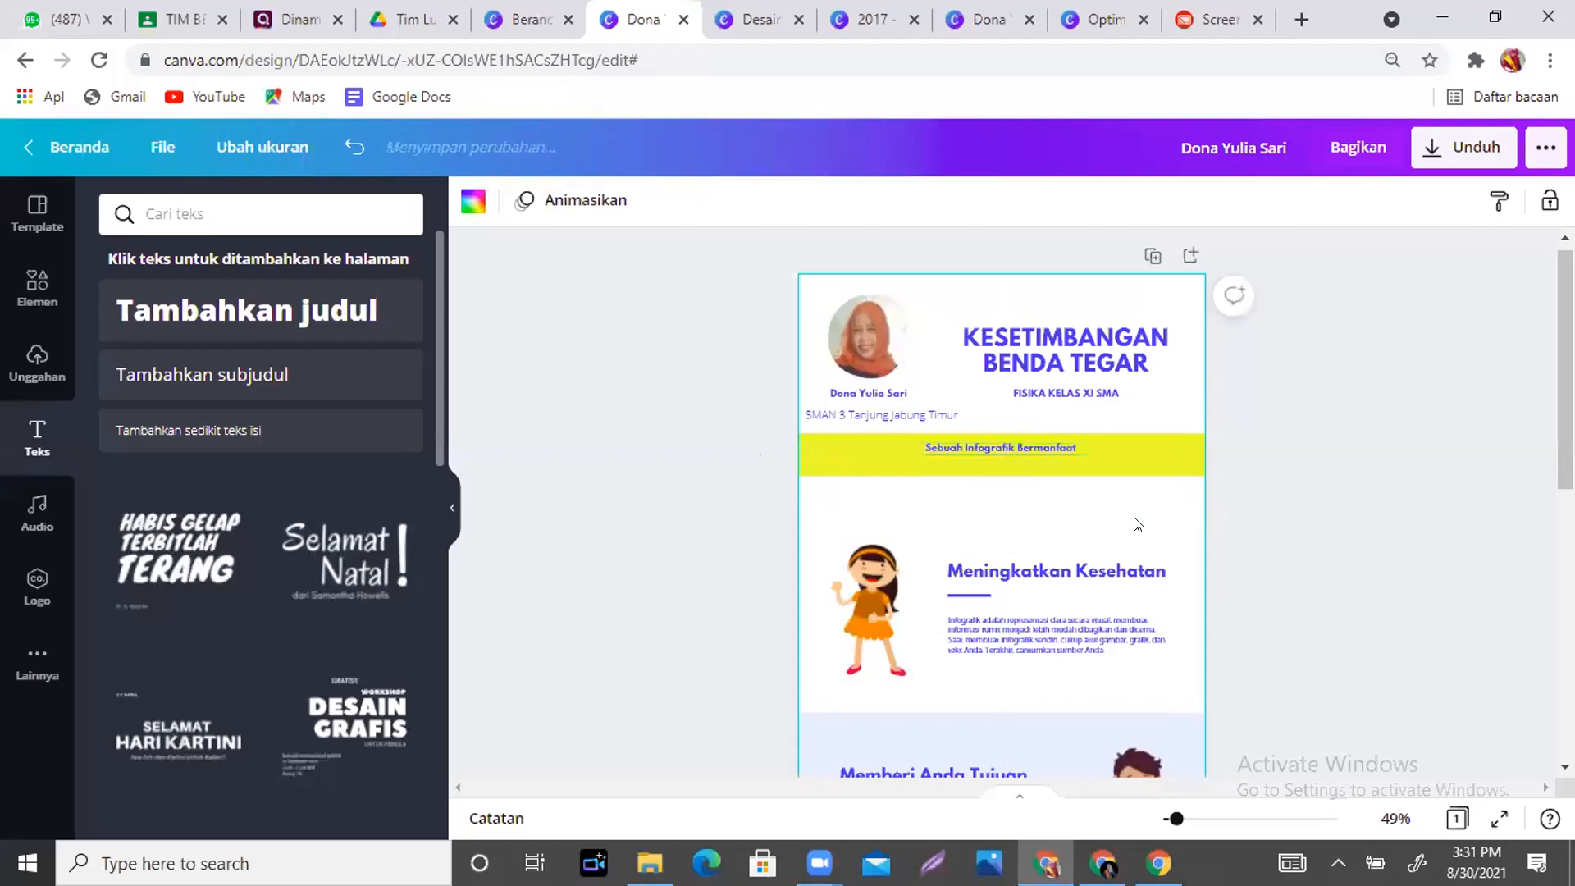
drag(1050, 461, 986, 466)
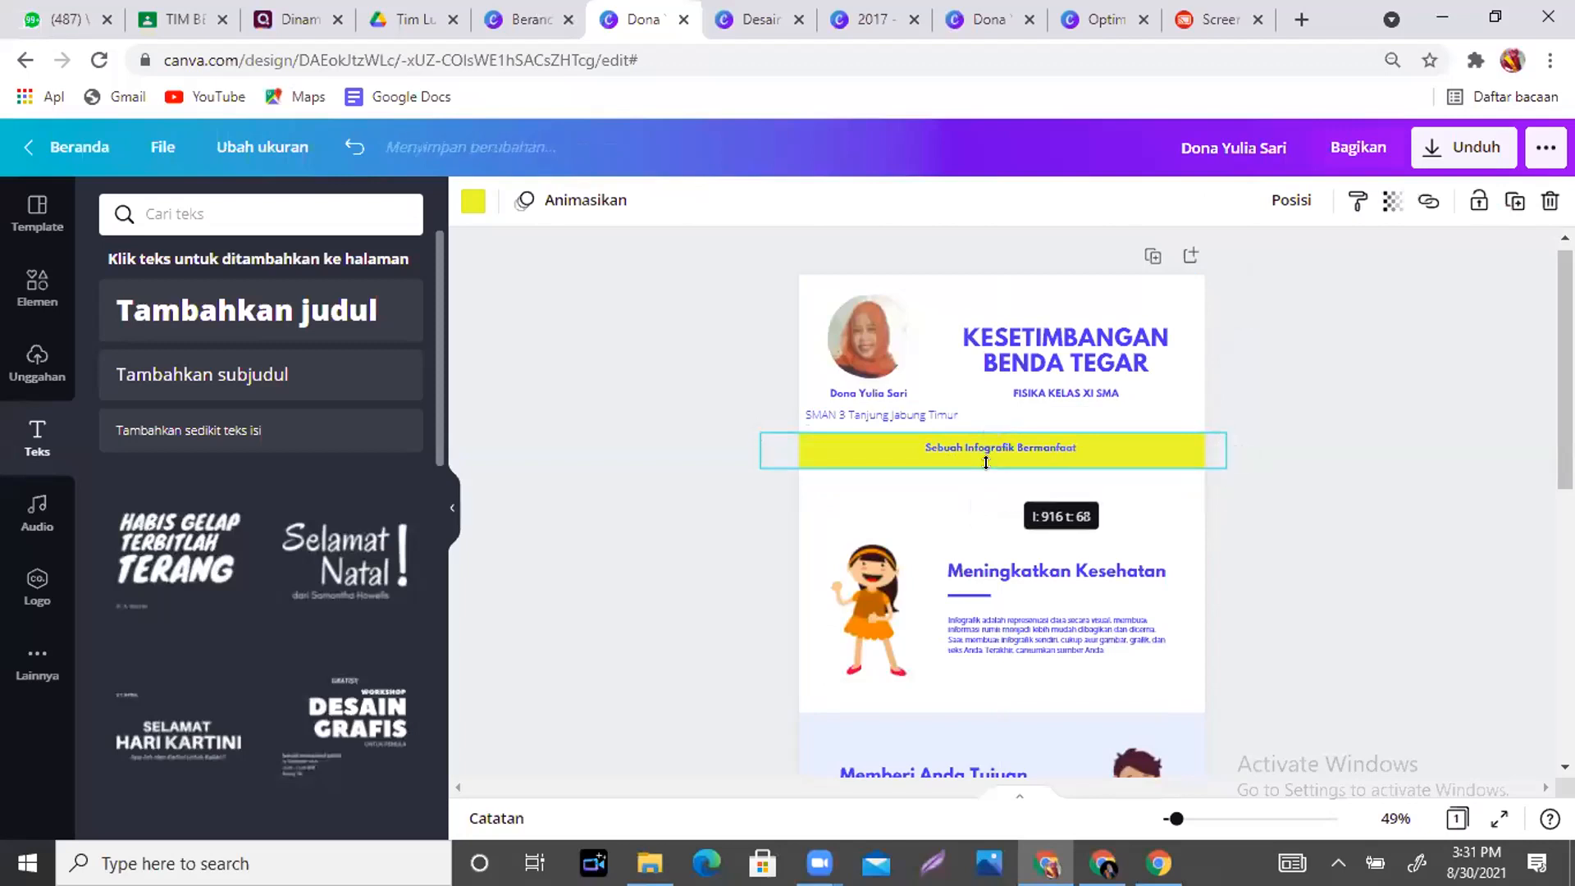
double_click(1081, 446)
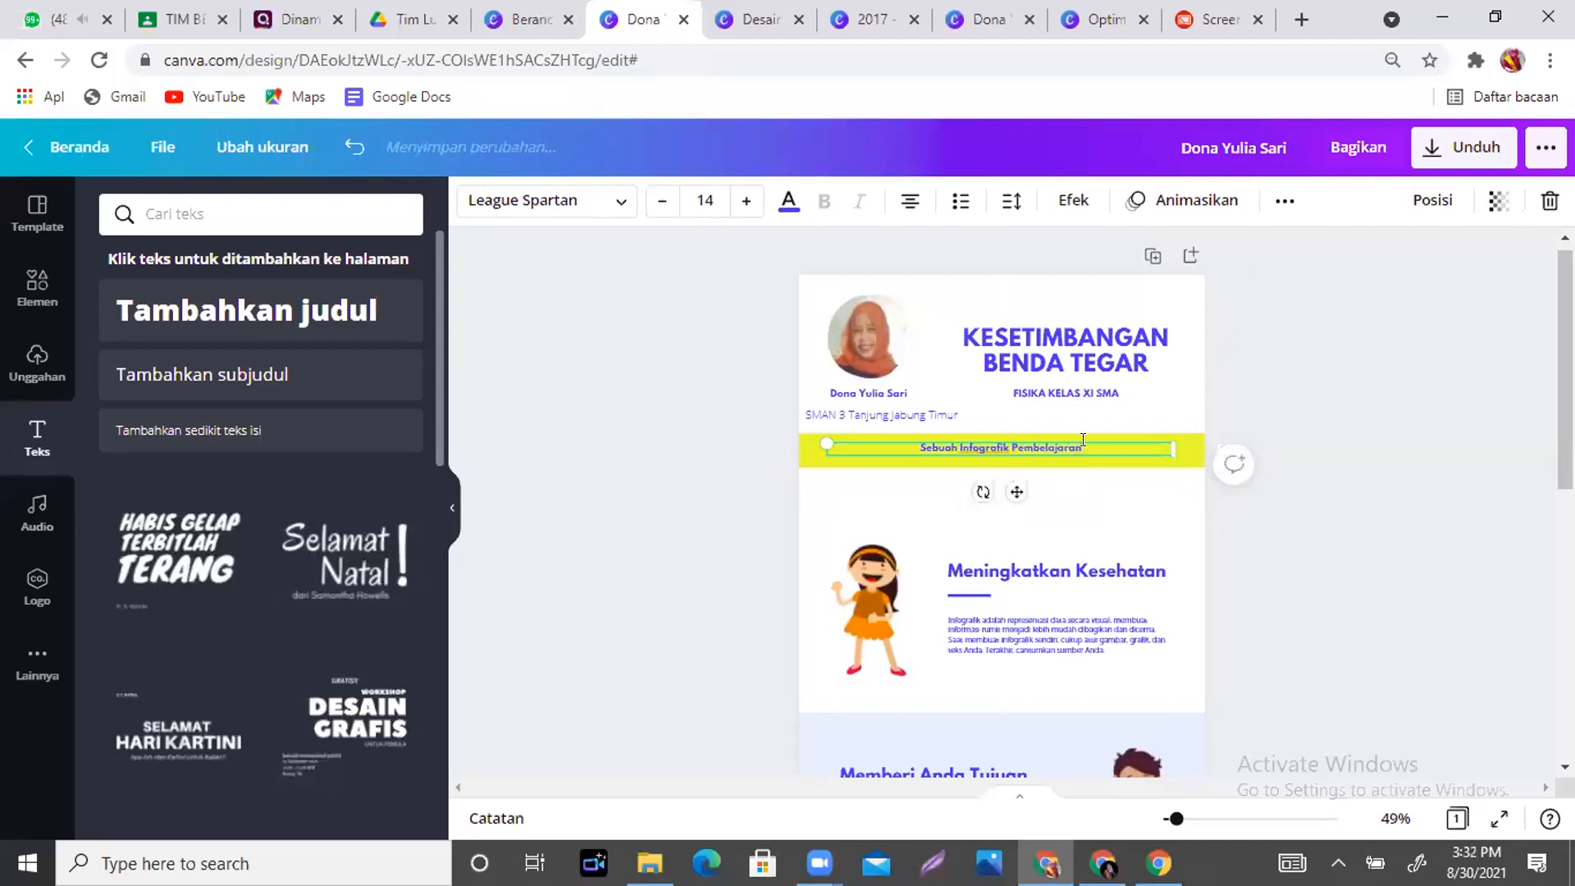
click(1112, 504)
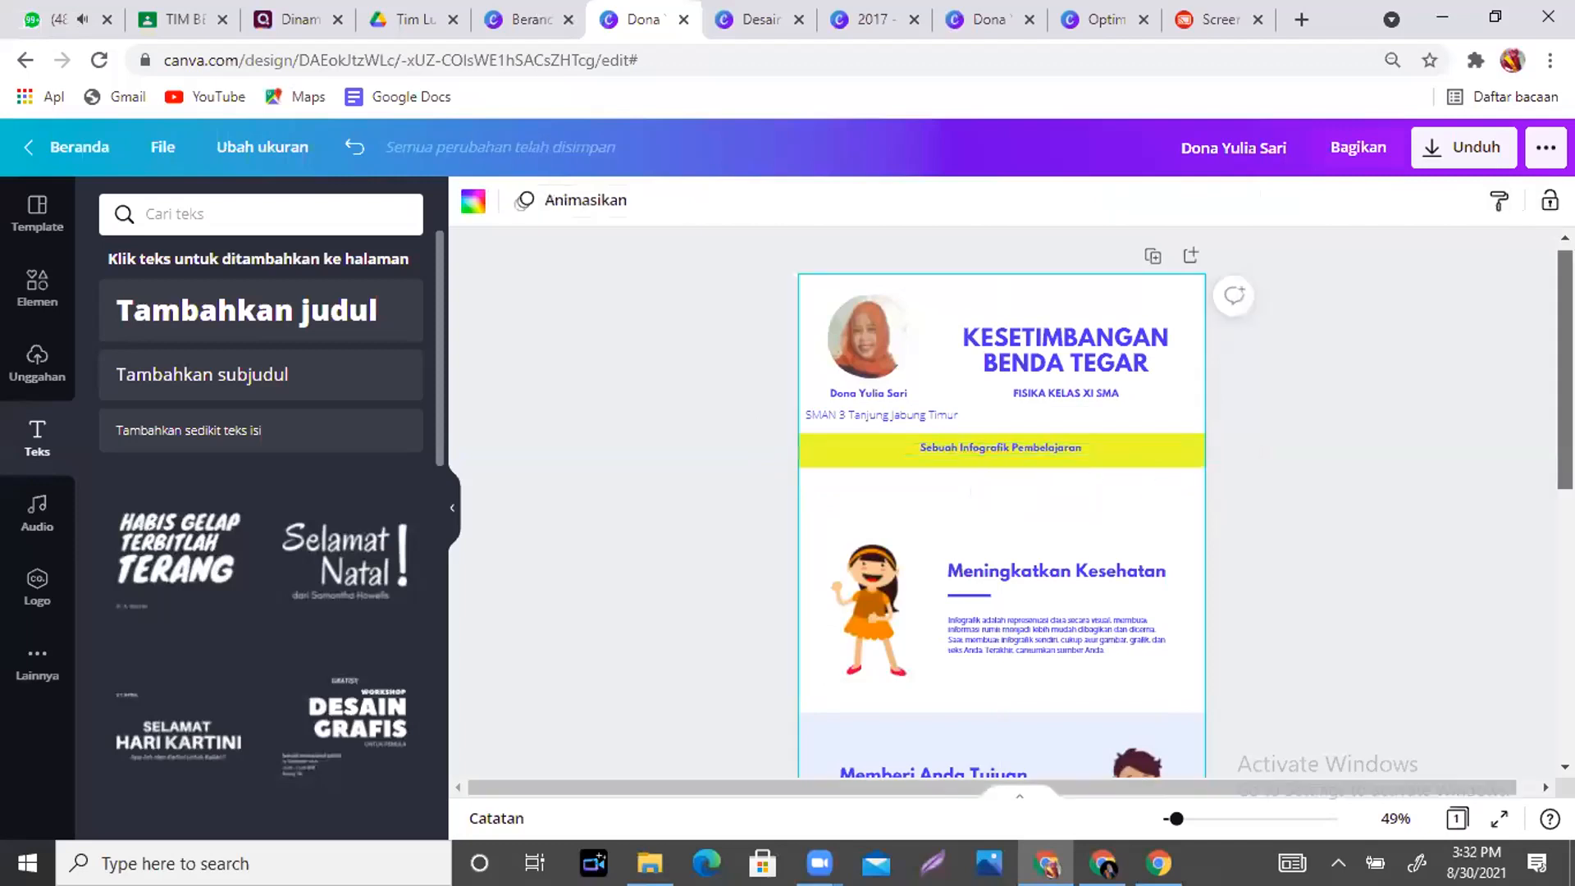
scroll(1112, 503, down, 2)
- Delete the girl illustration from the infographic
scroll(1389, 274, up, 1)
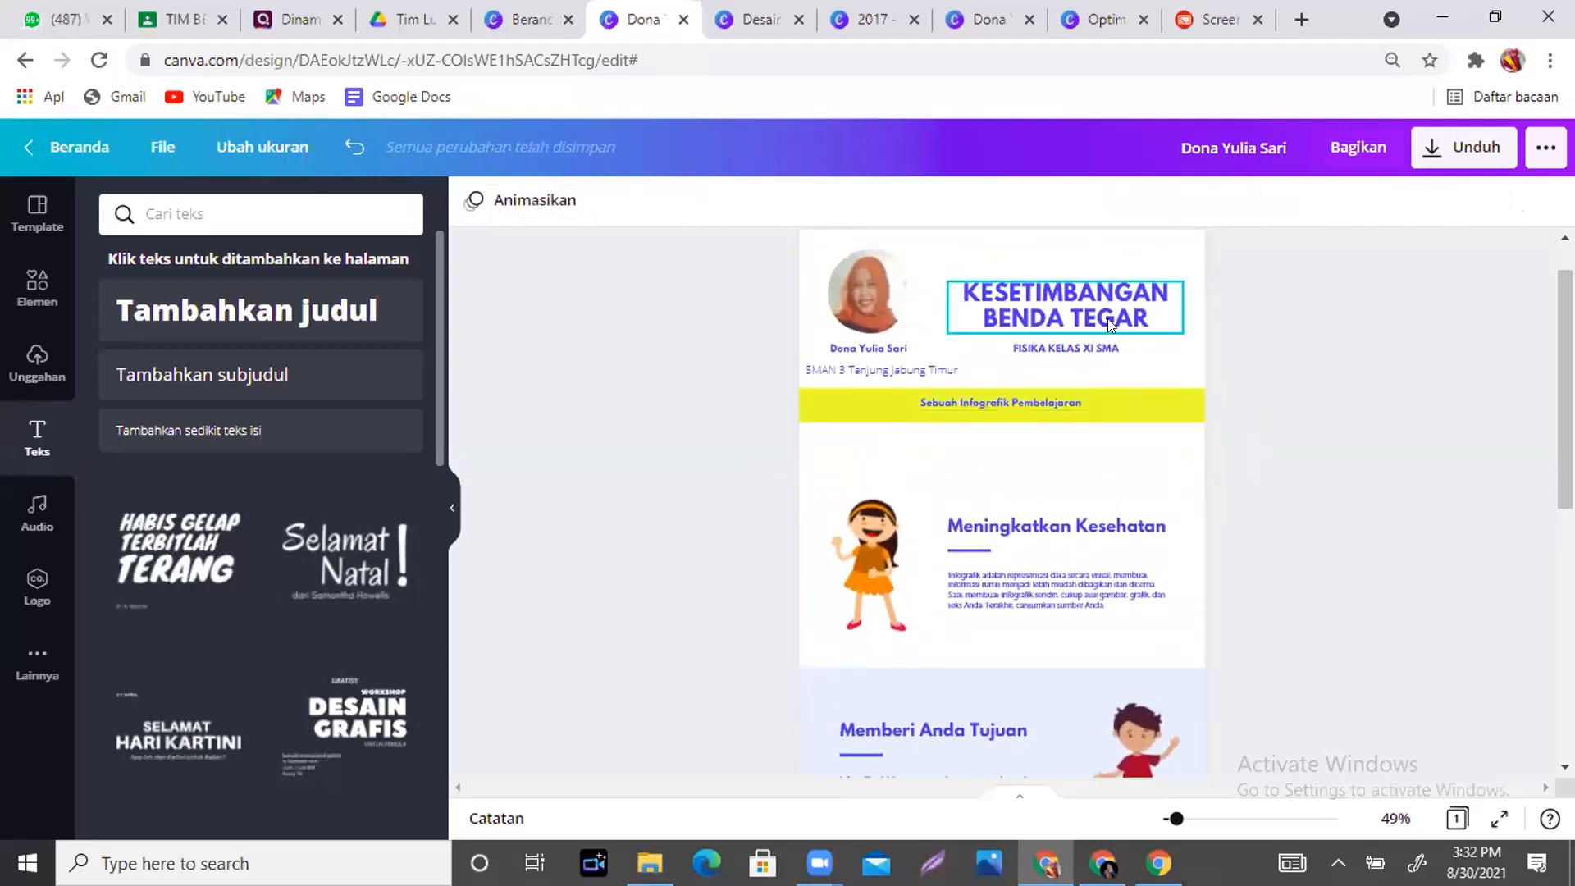
click(884, 556)
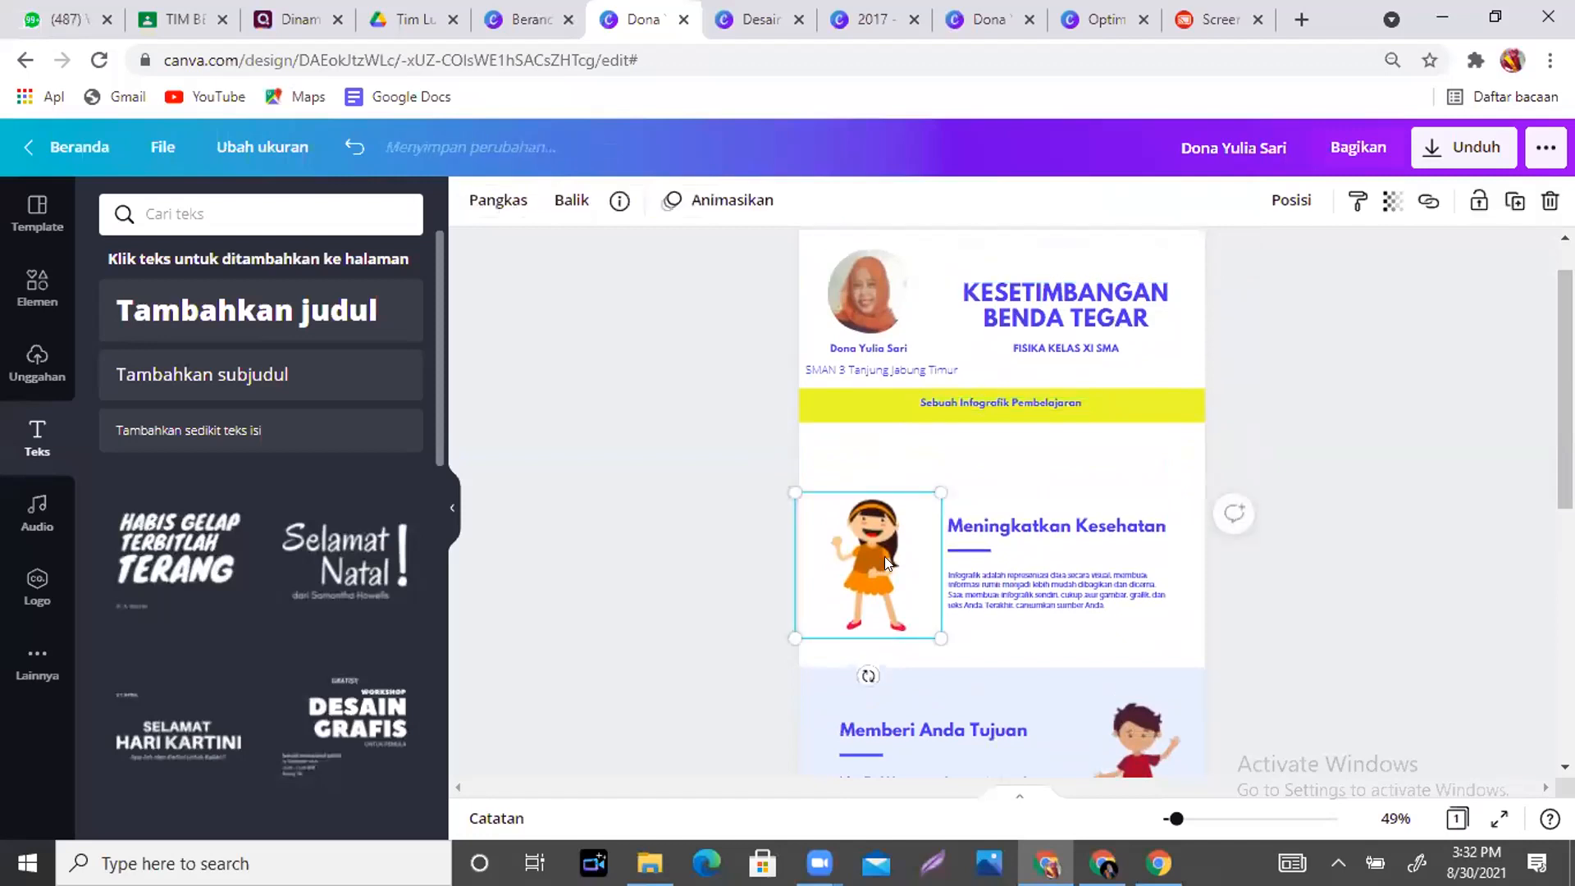
drag(884, 556, 877, 507)
key(Delete)
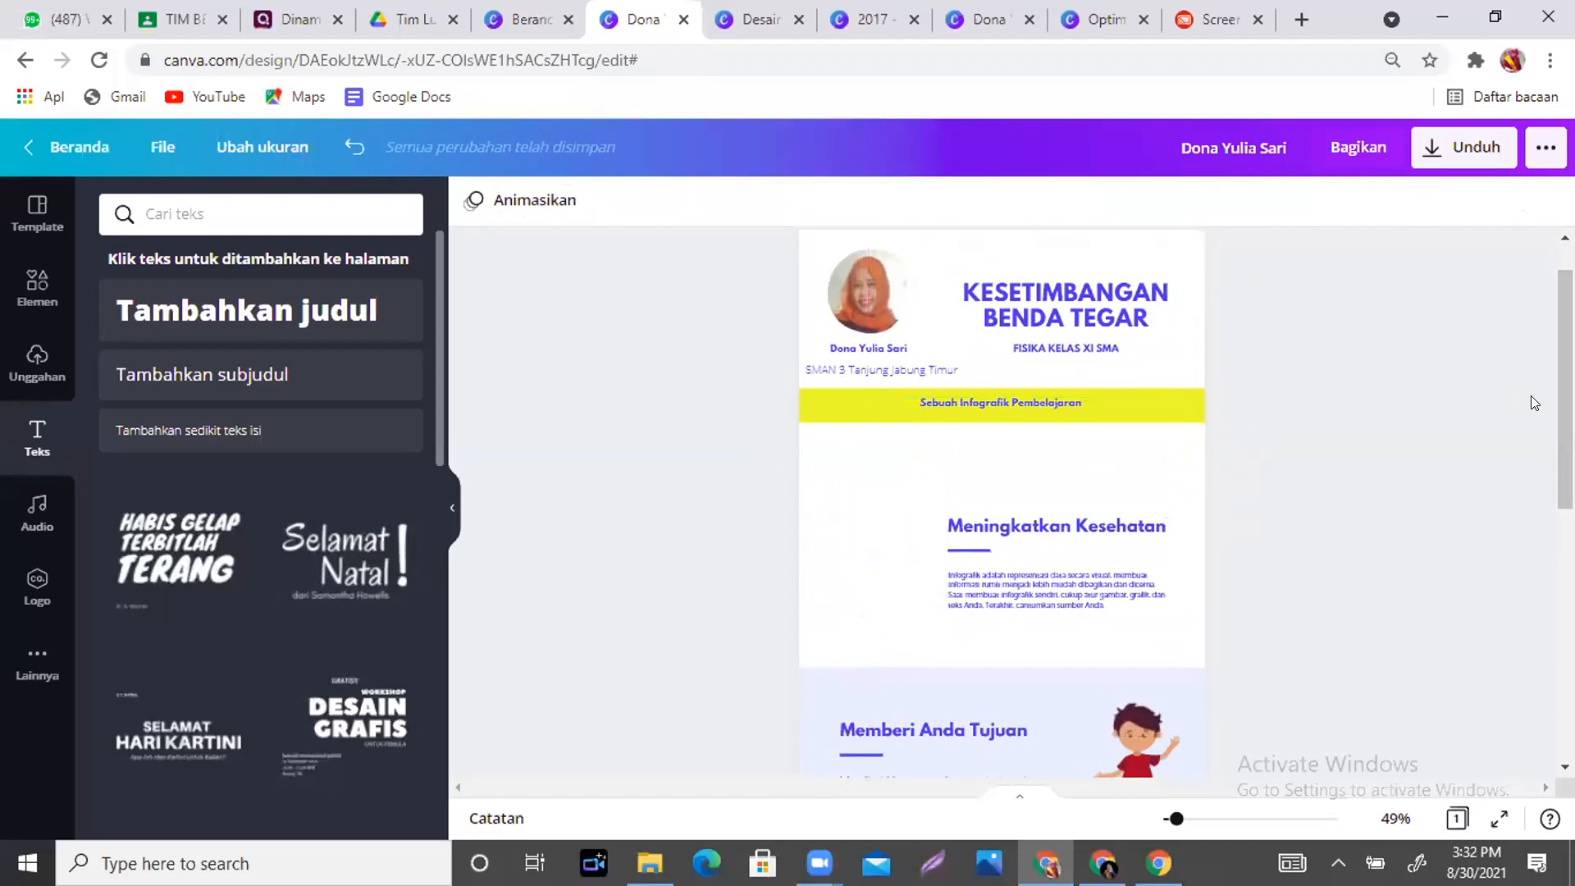
- Search Elements for 'kesetimbangan benda tegar' and scroll down to the balance-shape graphics
click(30, 290)
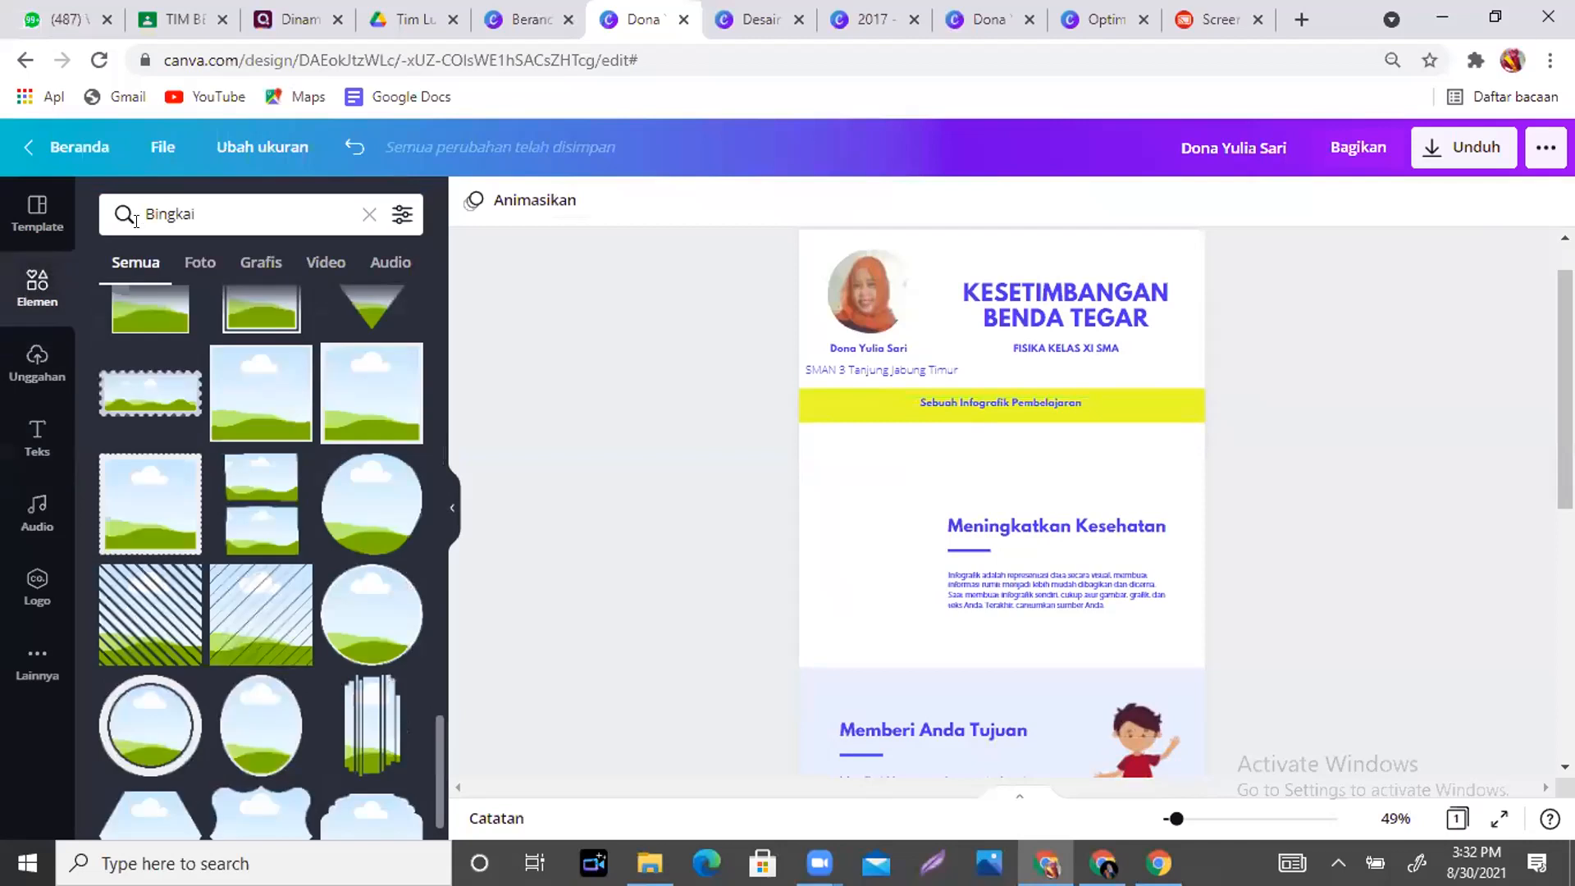
click(369, 214)
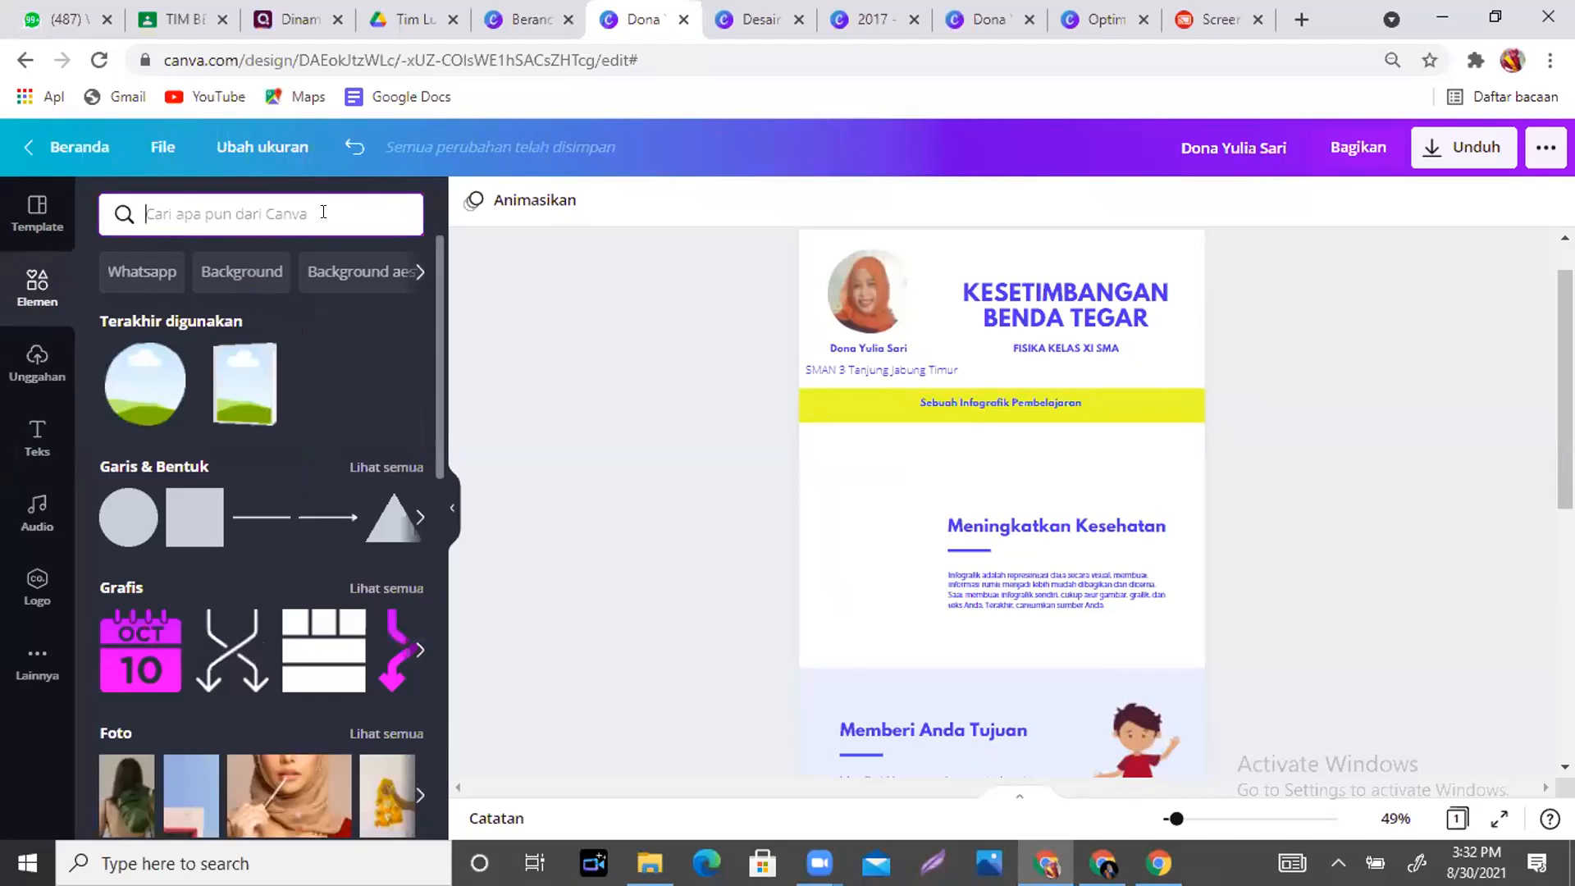
text(kesetimb)
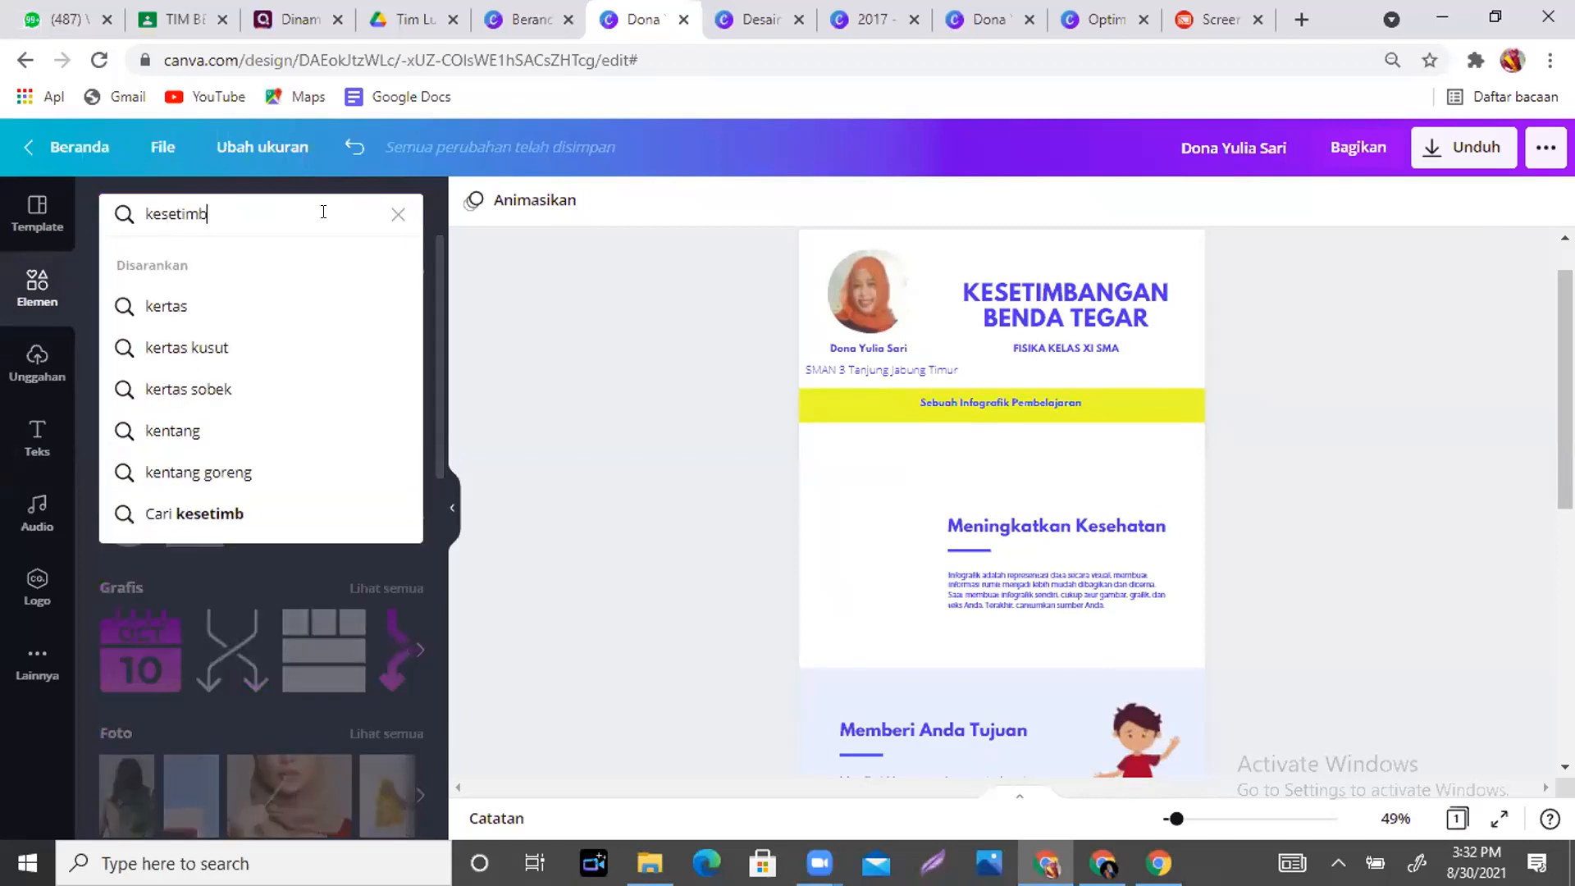
text(angan benda )
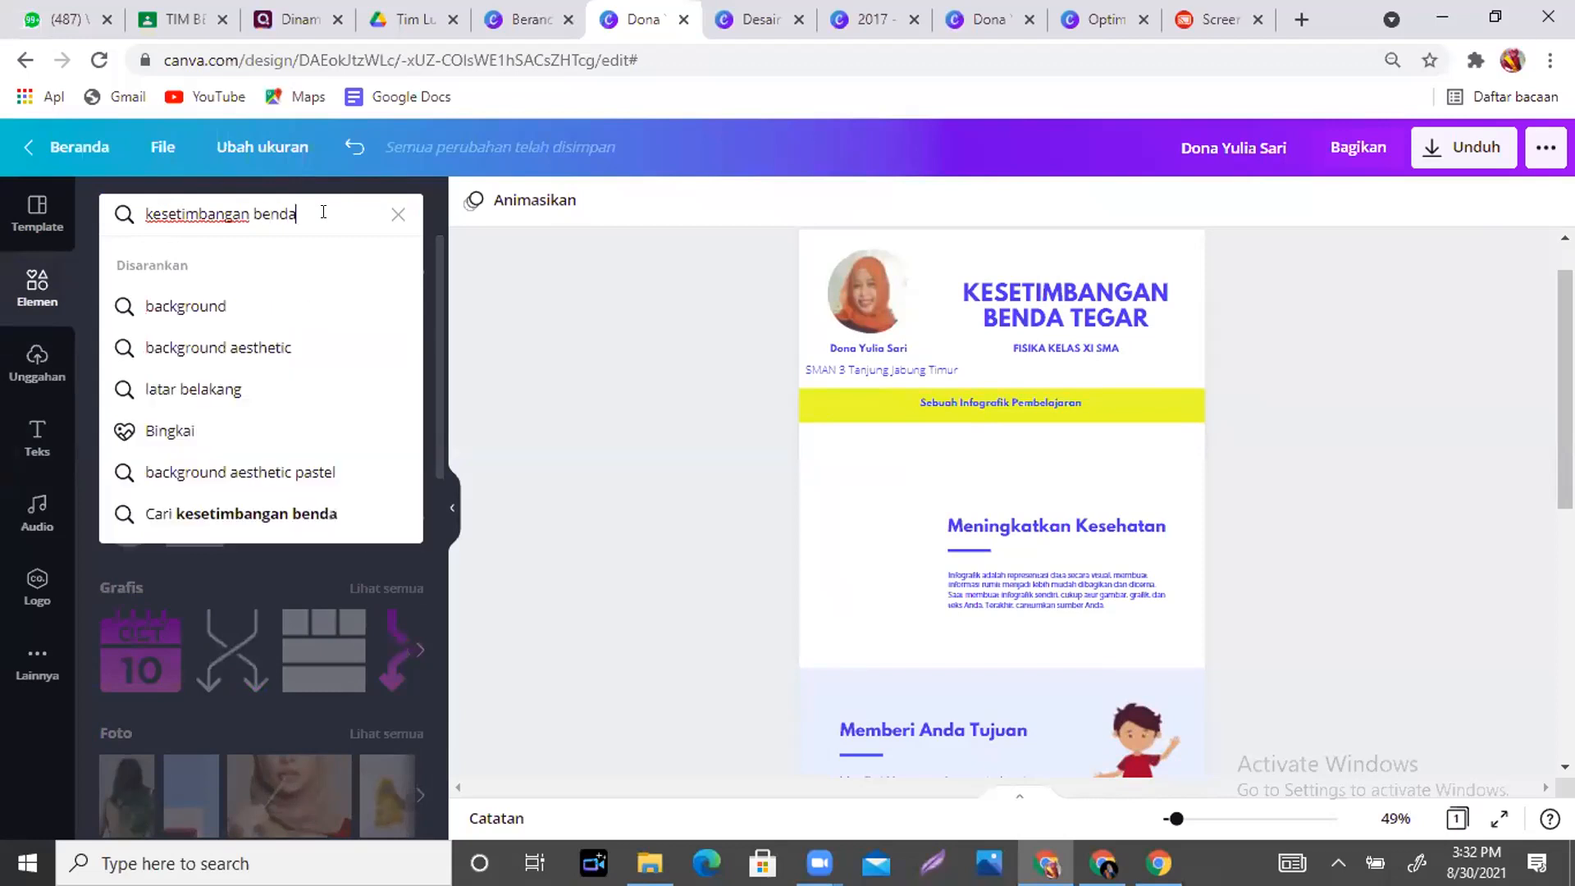
text(tegar)
key(Return)
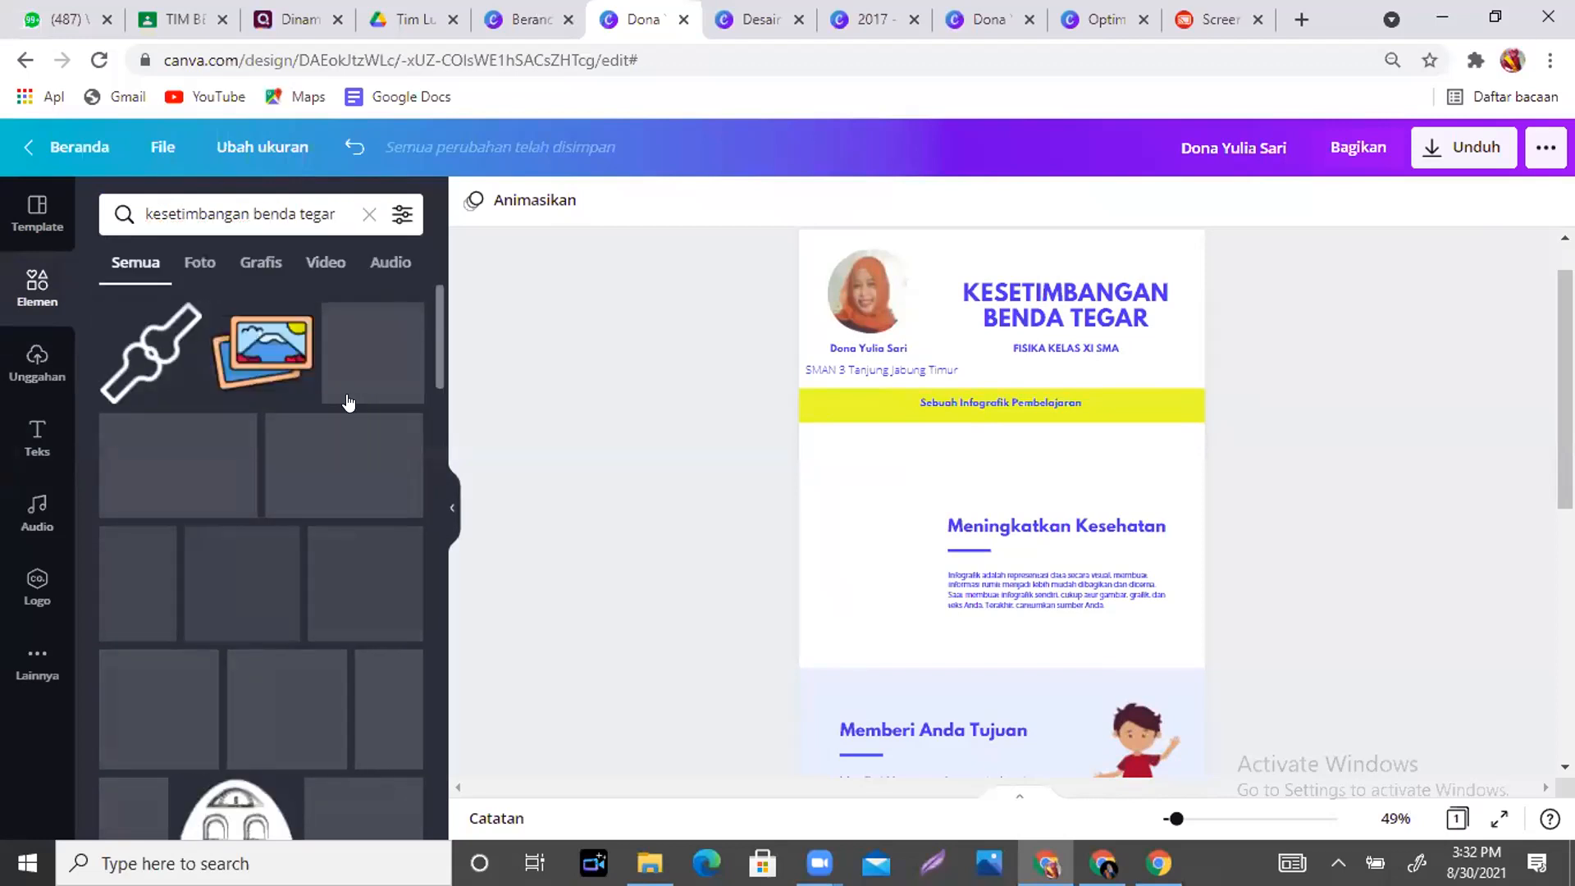
drag(435, 317, 442, 390)
scroll(332, 383, down, 3)
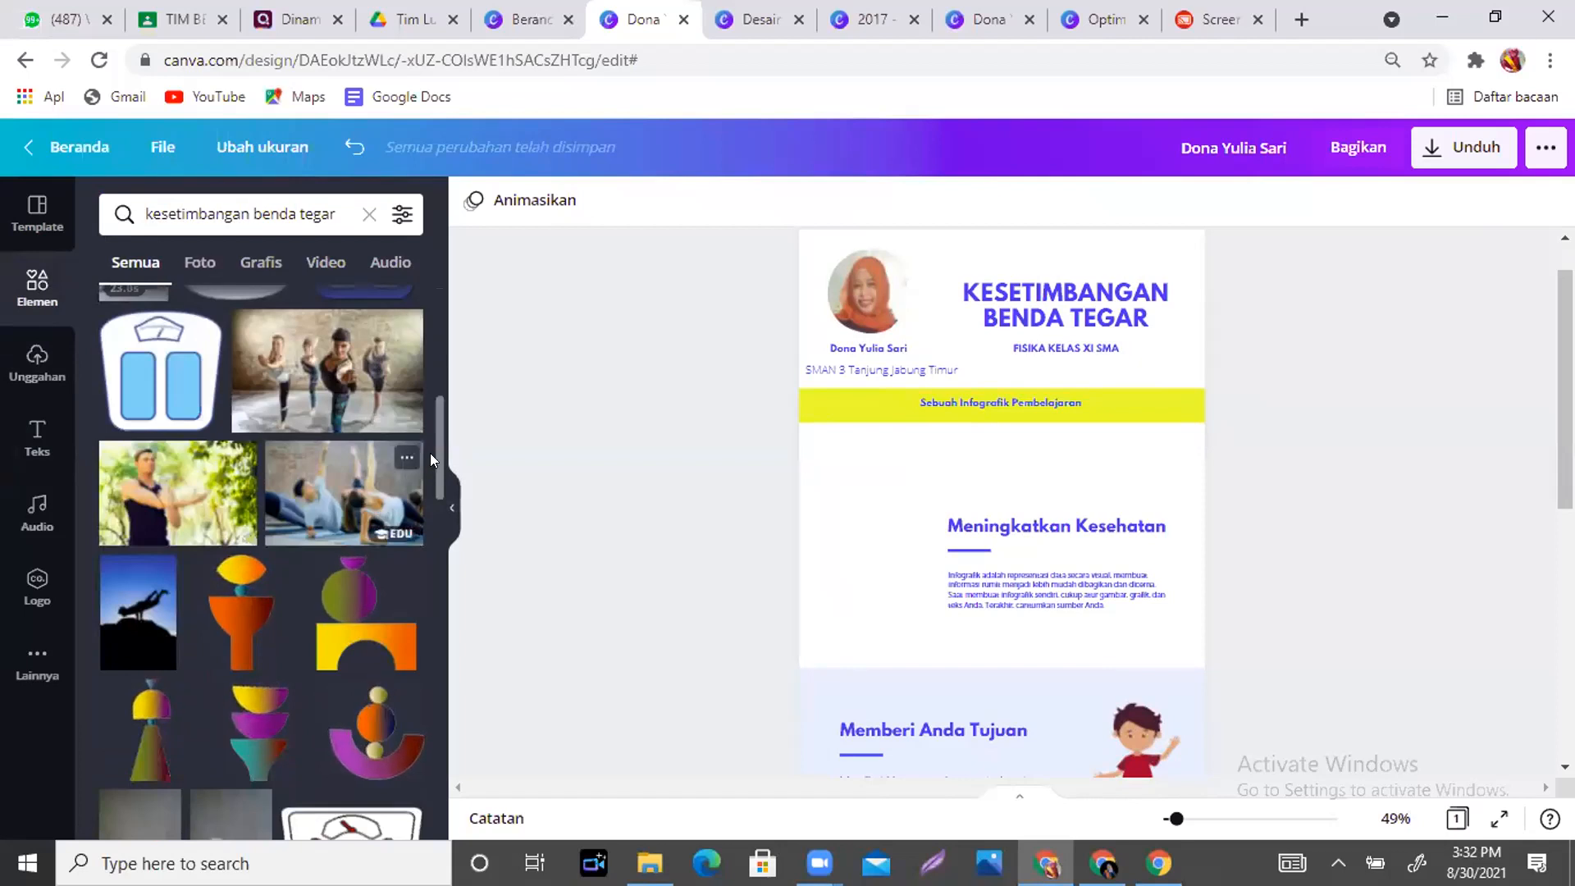
drag(431, 450, 435, 472)
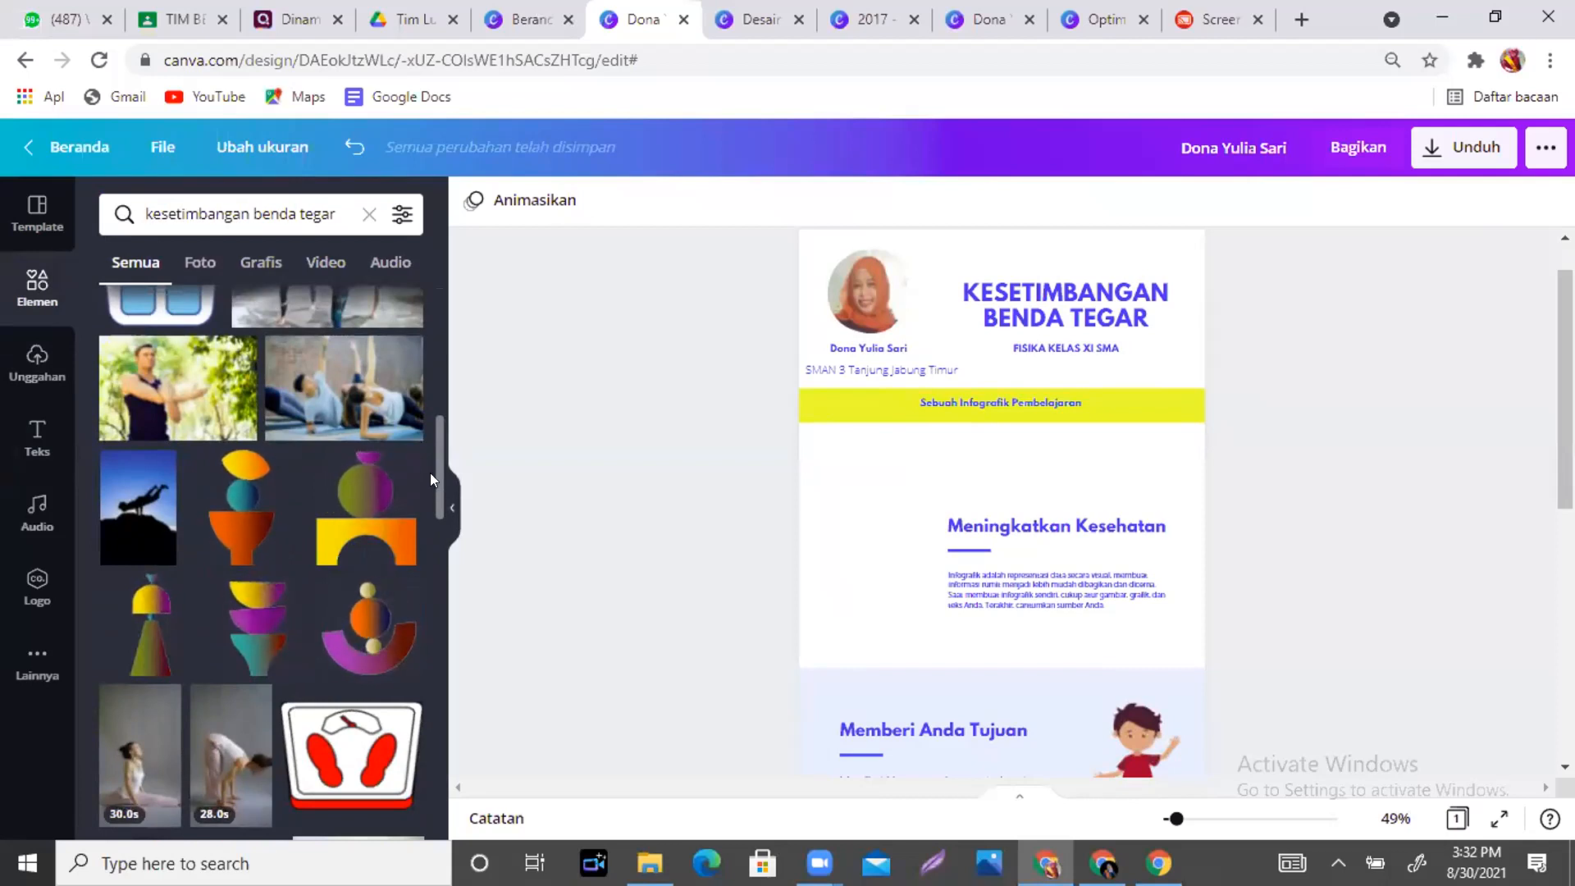
drag(433, 472, 431, 509)
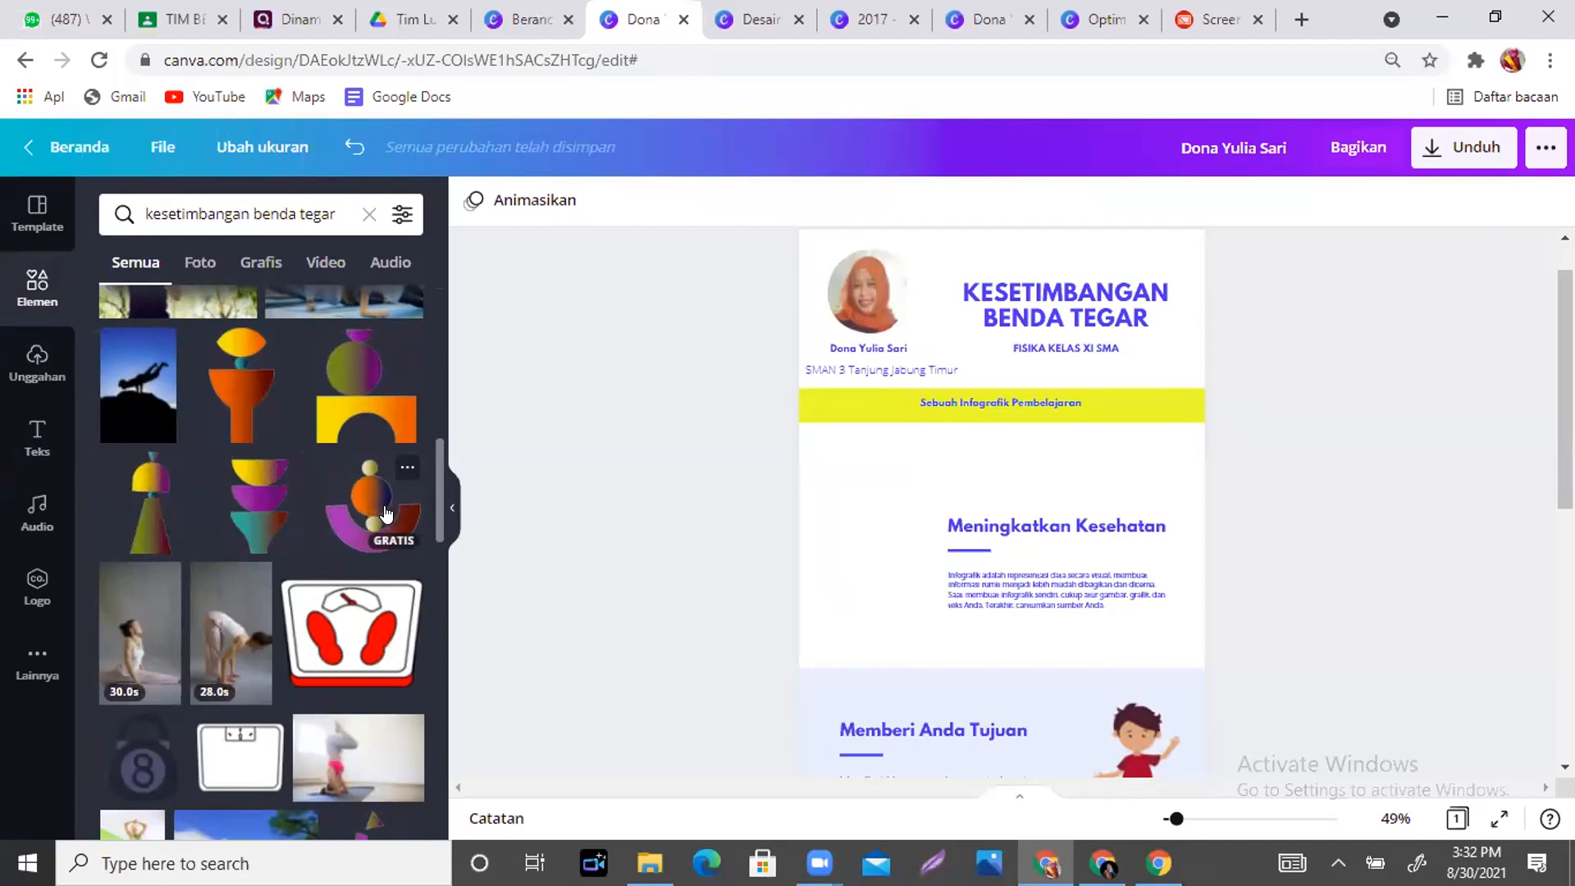
- Insert the balance-shape graphic, shrink it to an icon, and place it beside Meningkatkan Kesehatan
click(348, 526)
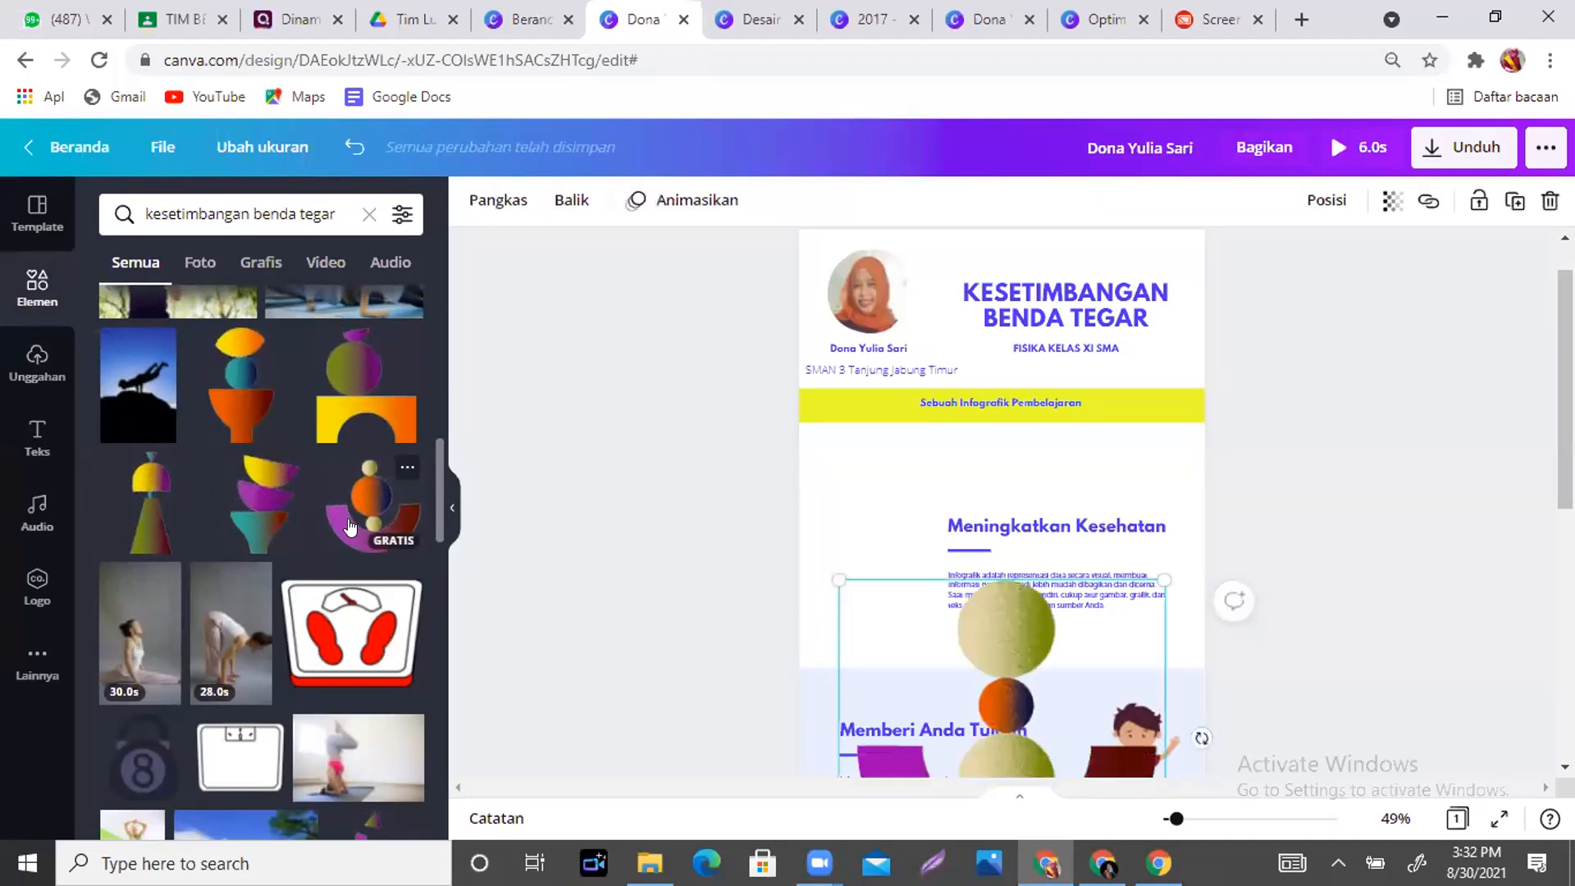
scroll(1132, 635, down, 5)
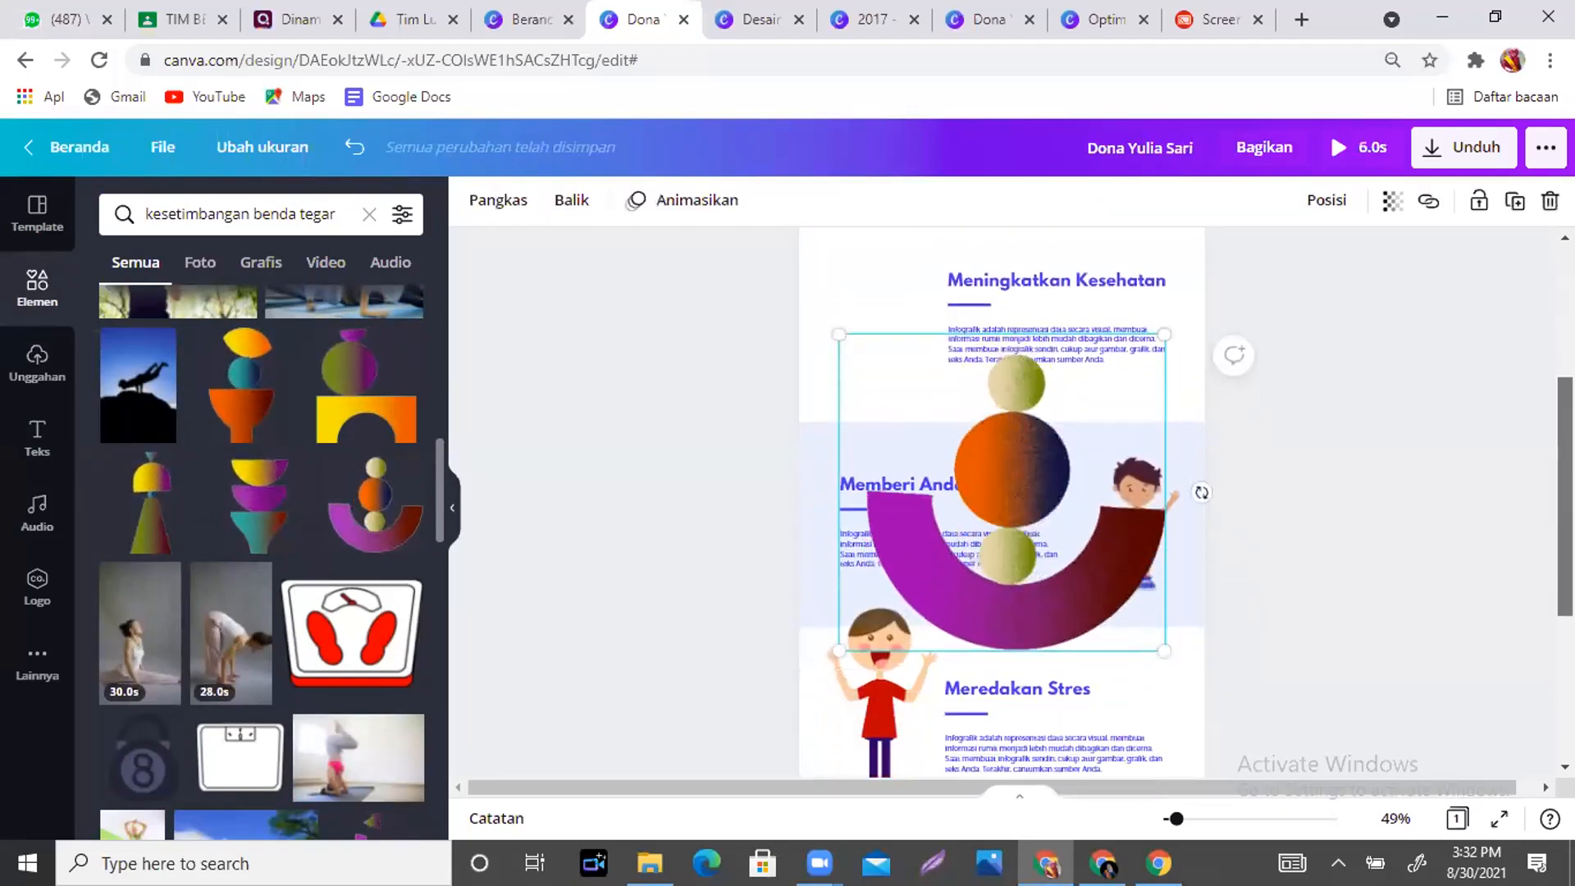
click(1132, 635)
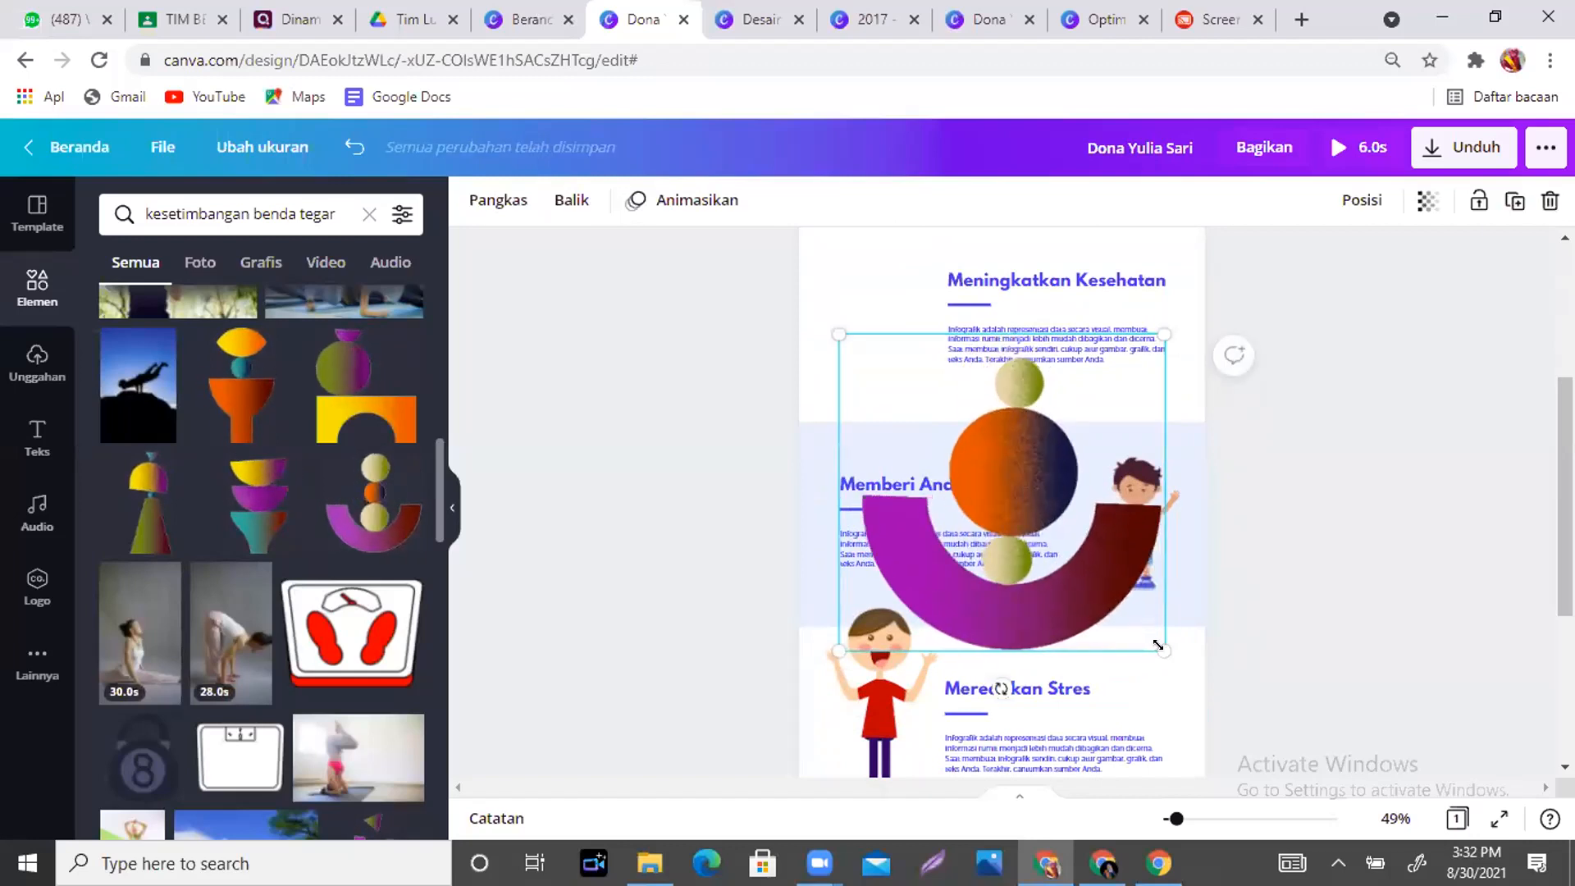
drag(1163, 645, 935, 329)
scroll(902, 410, up, 3)
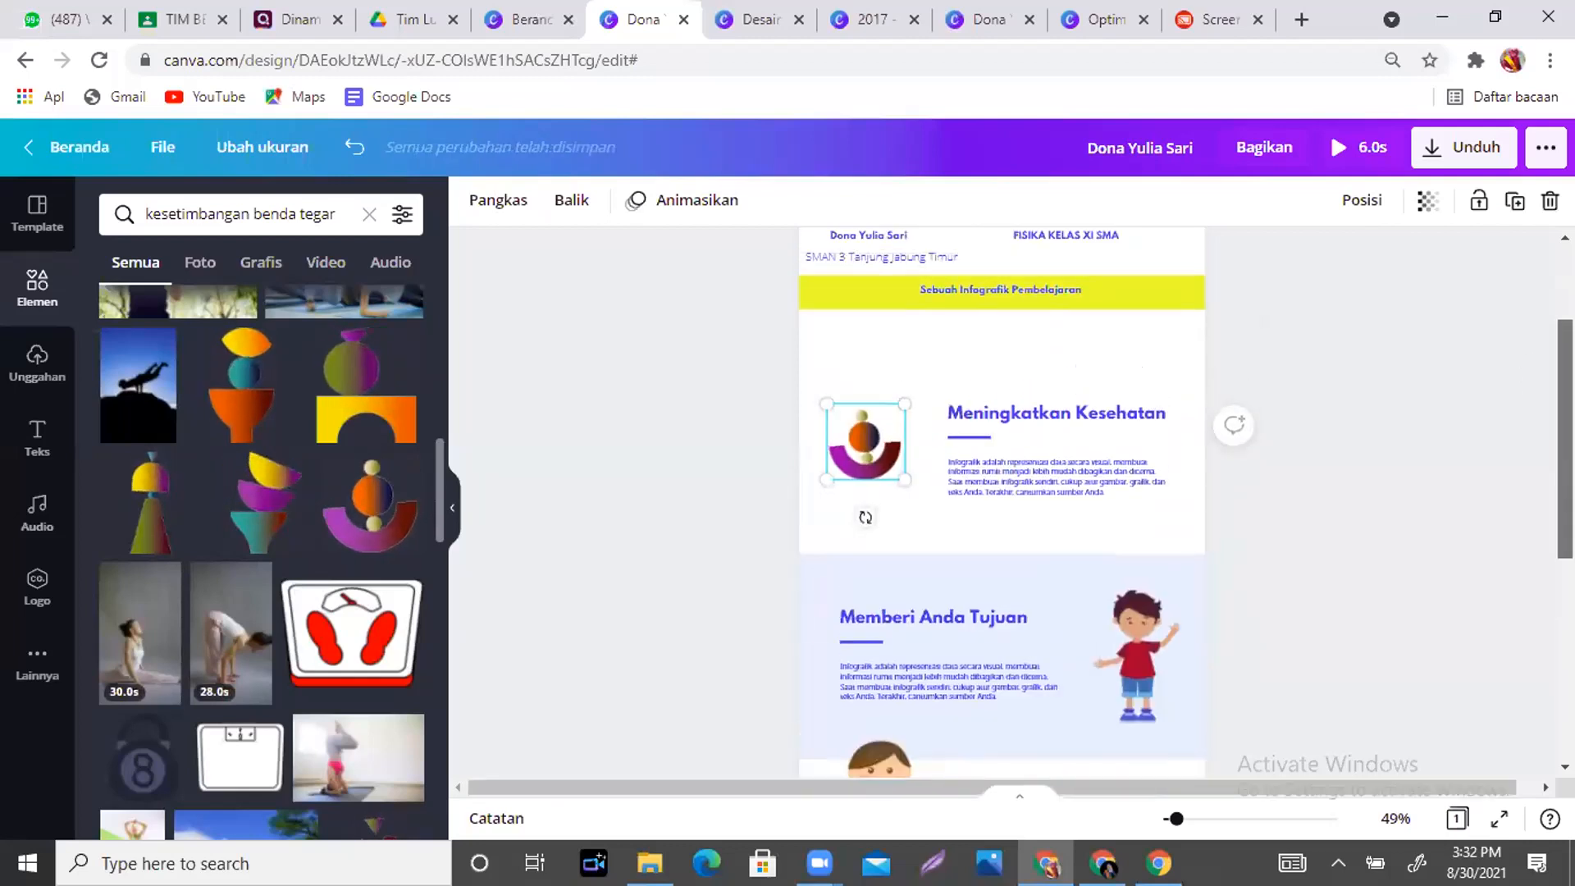
drag(871, 482, 857, 413)
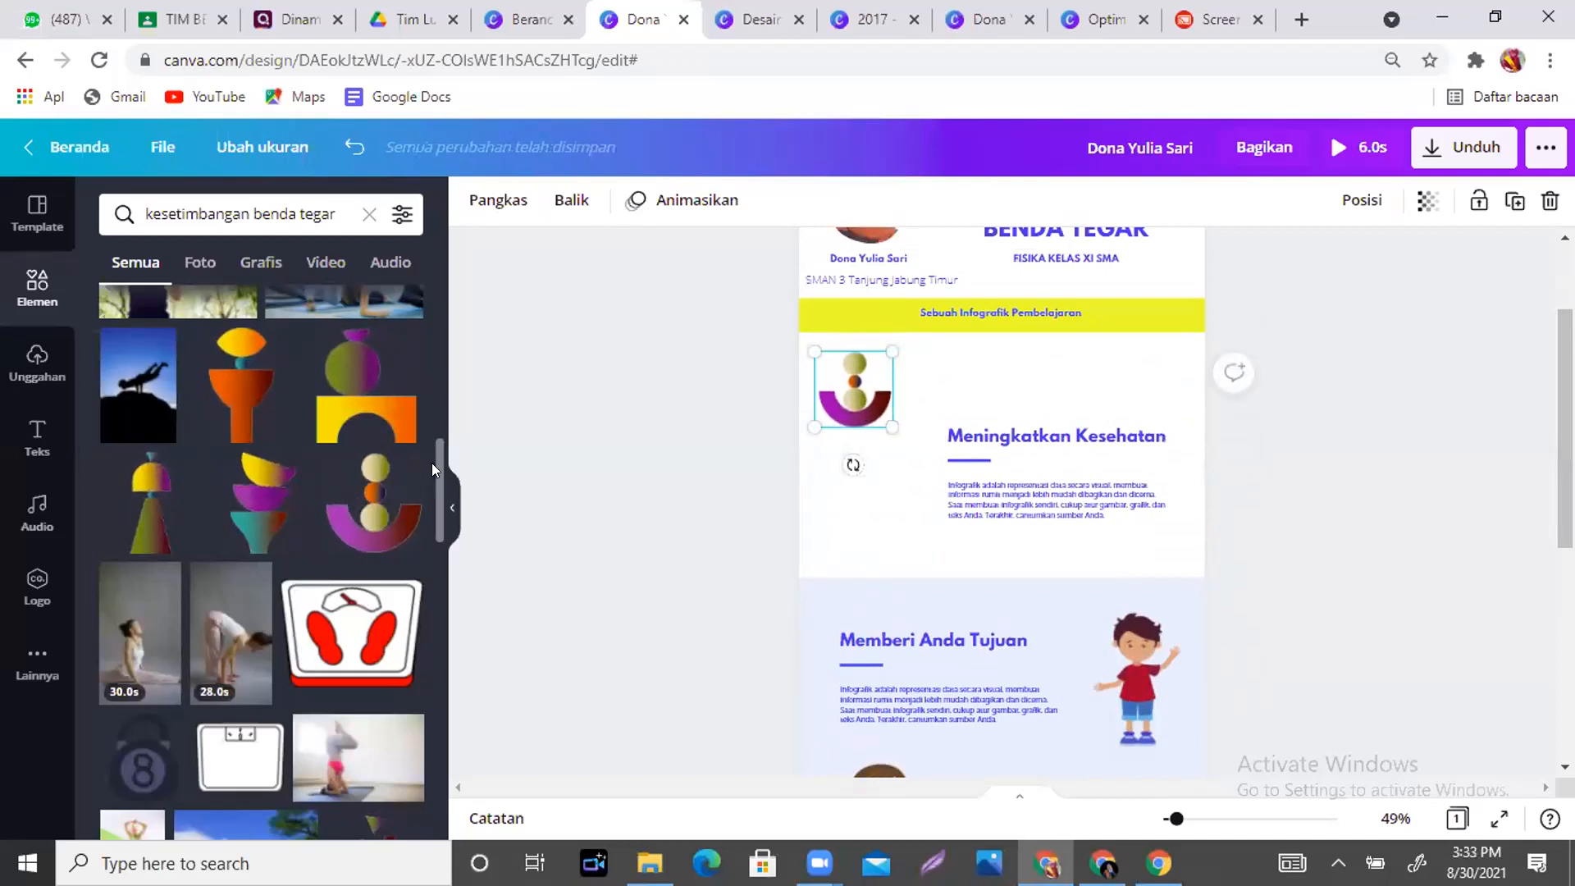
- Move the Meningkatkan Kesehatan heading and text block up level with the graphic
drag(437, 458, 438, 539)
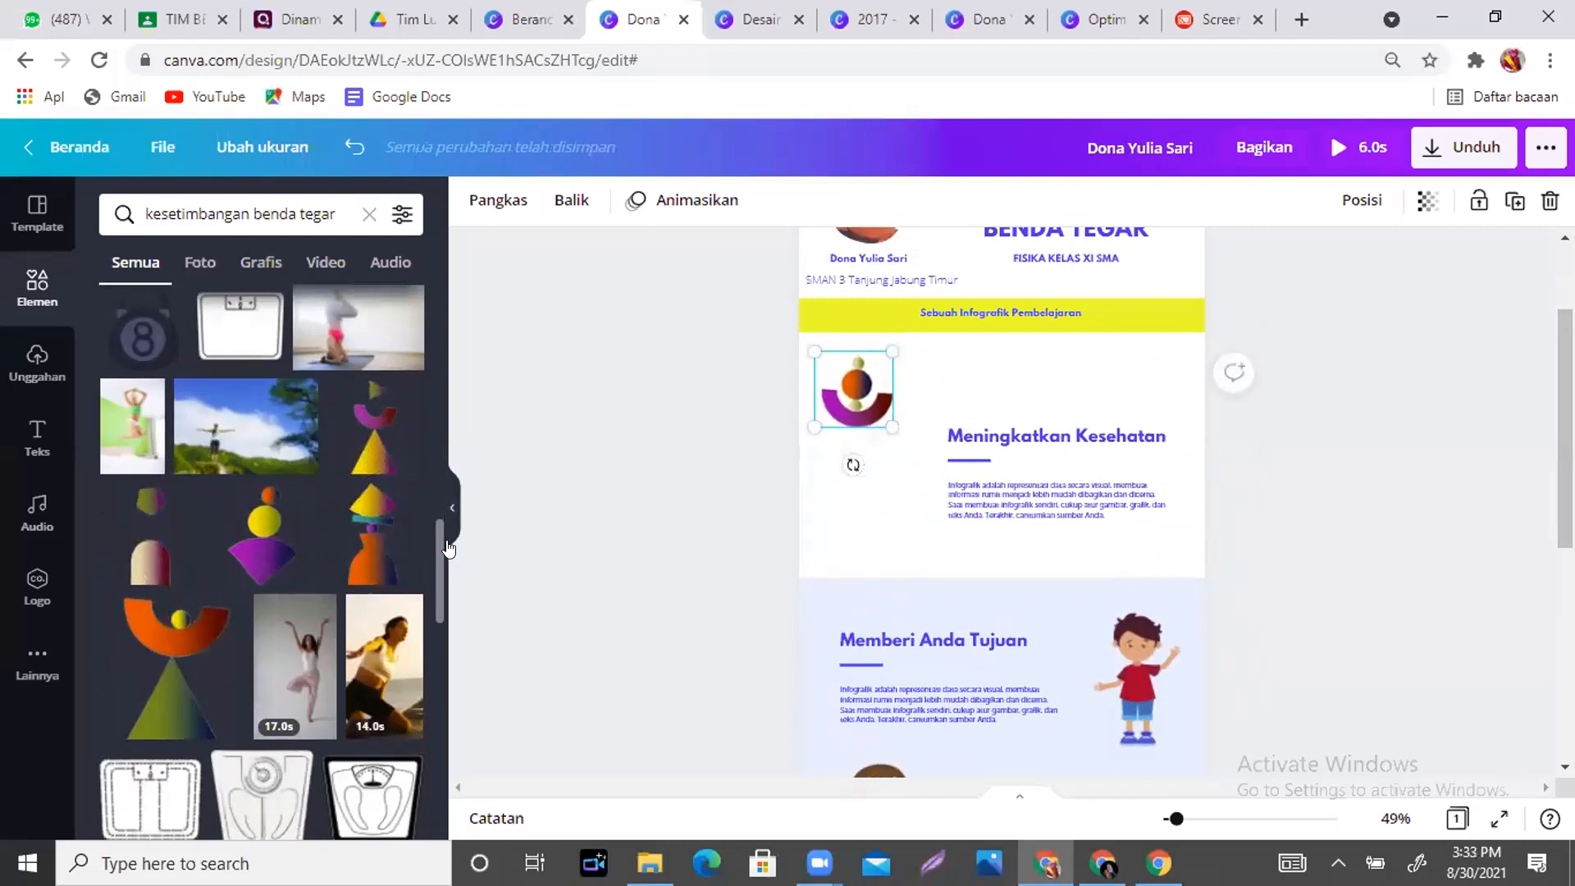
drag(441, 535, 434, 694)
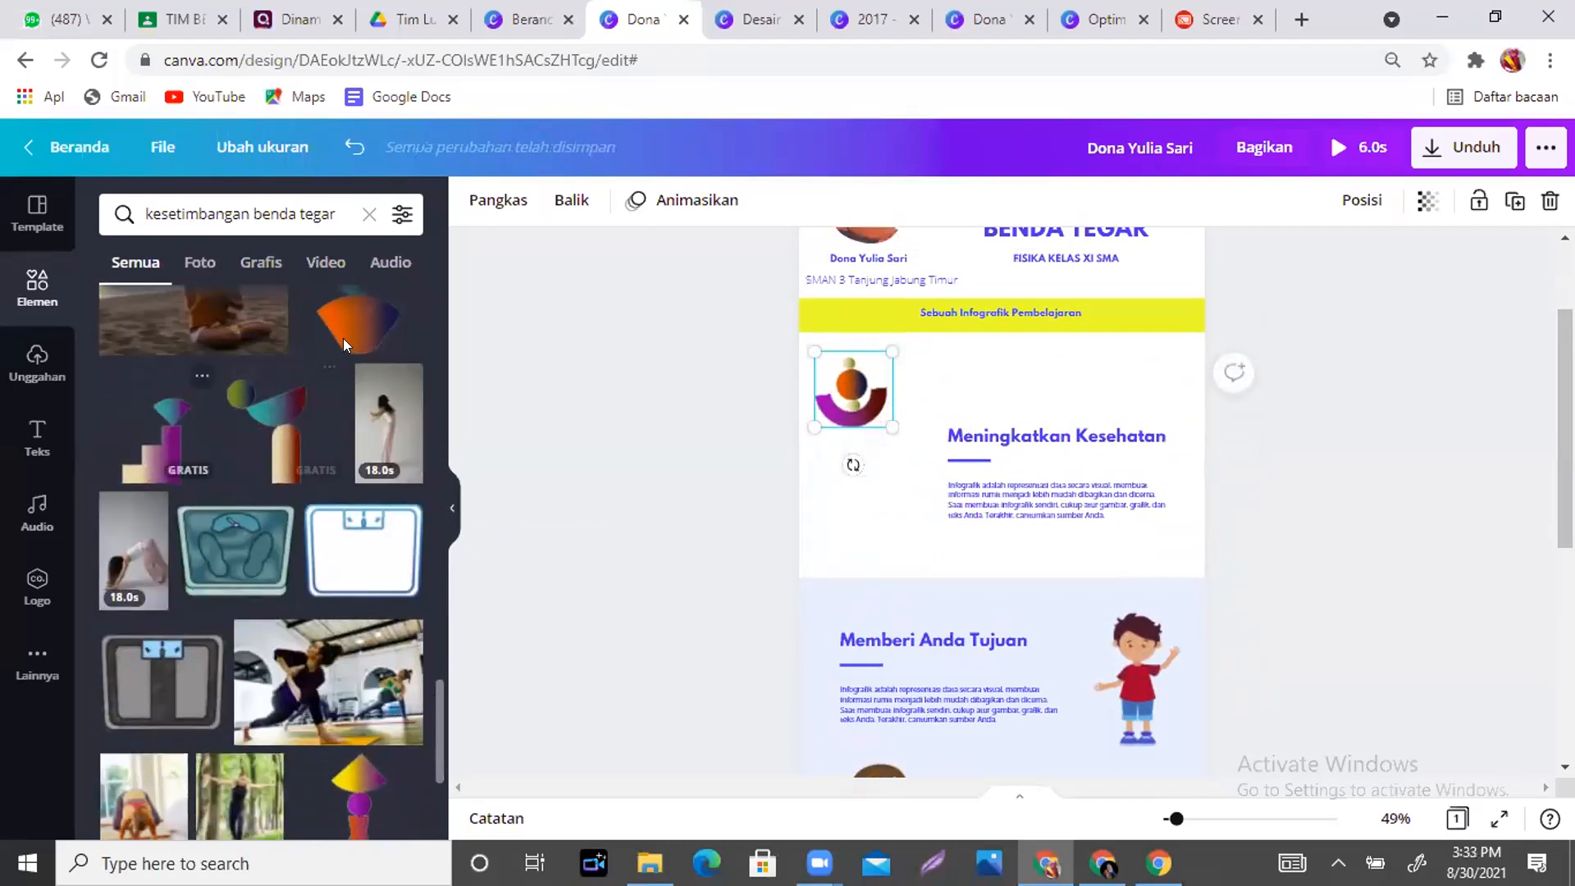
drag(433, 684, 433, 691)
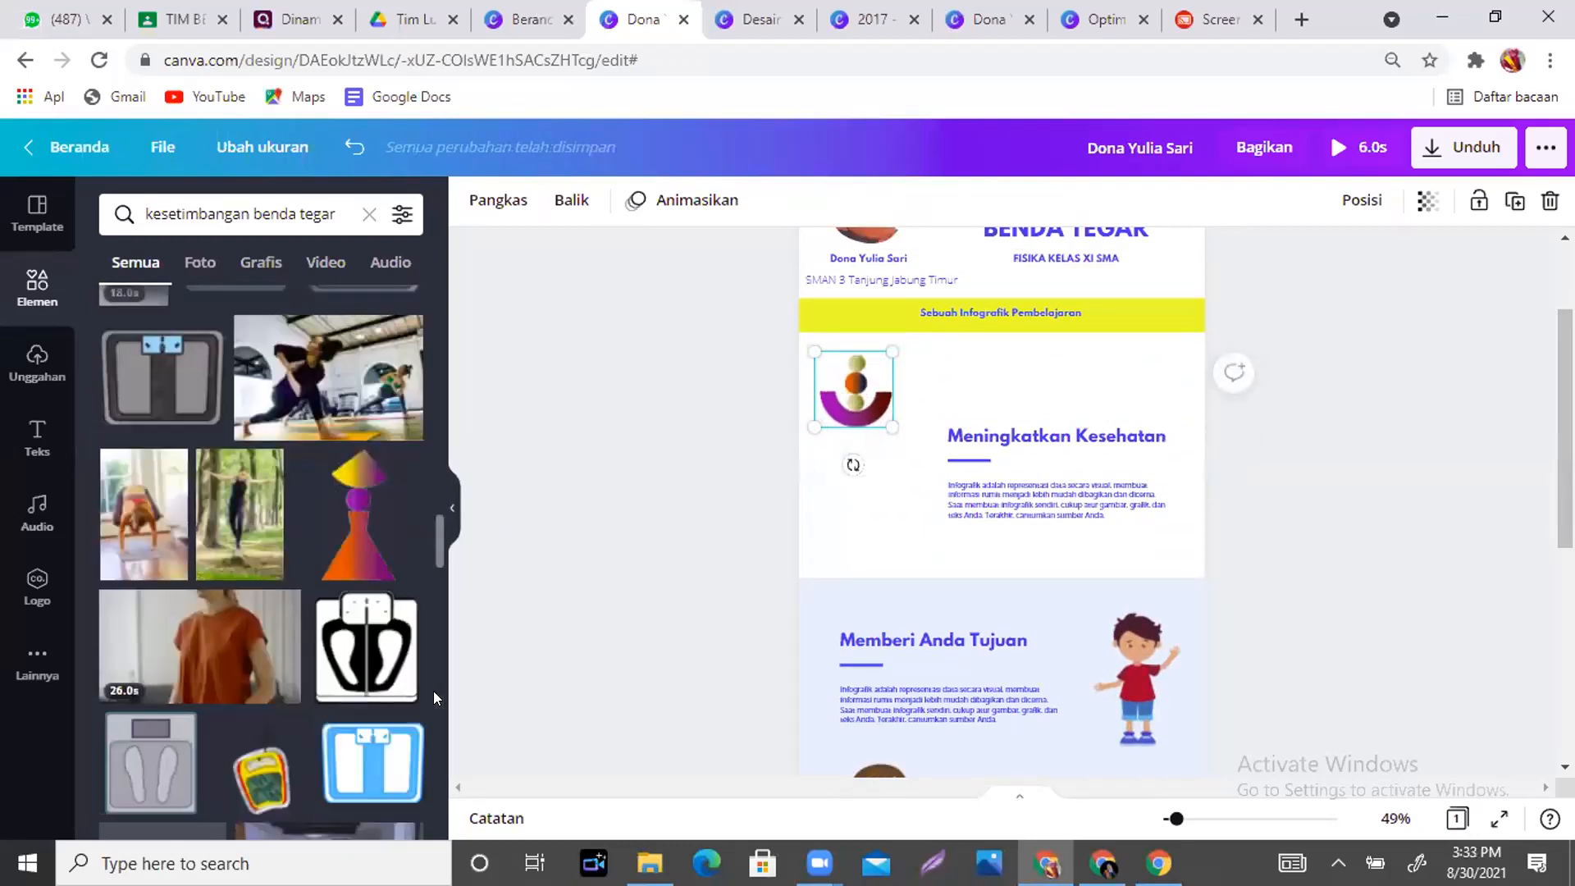
scroll(433, 691, down, 5)
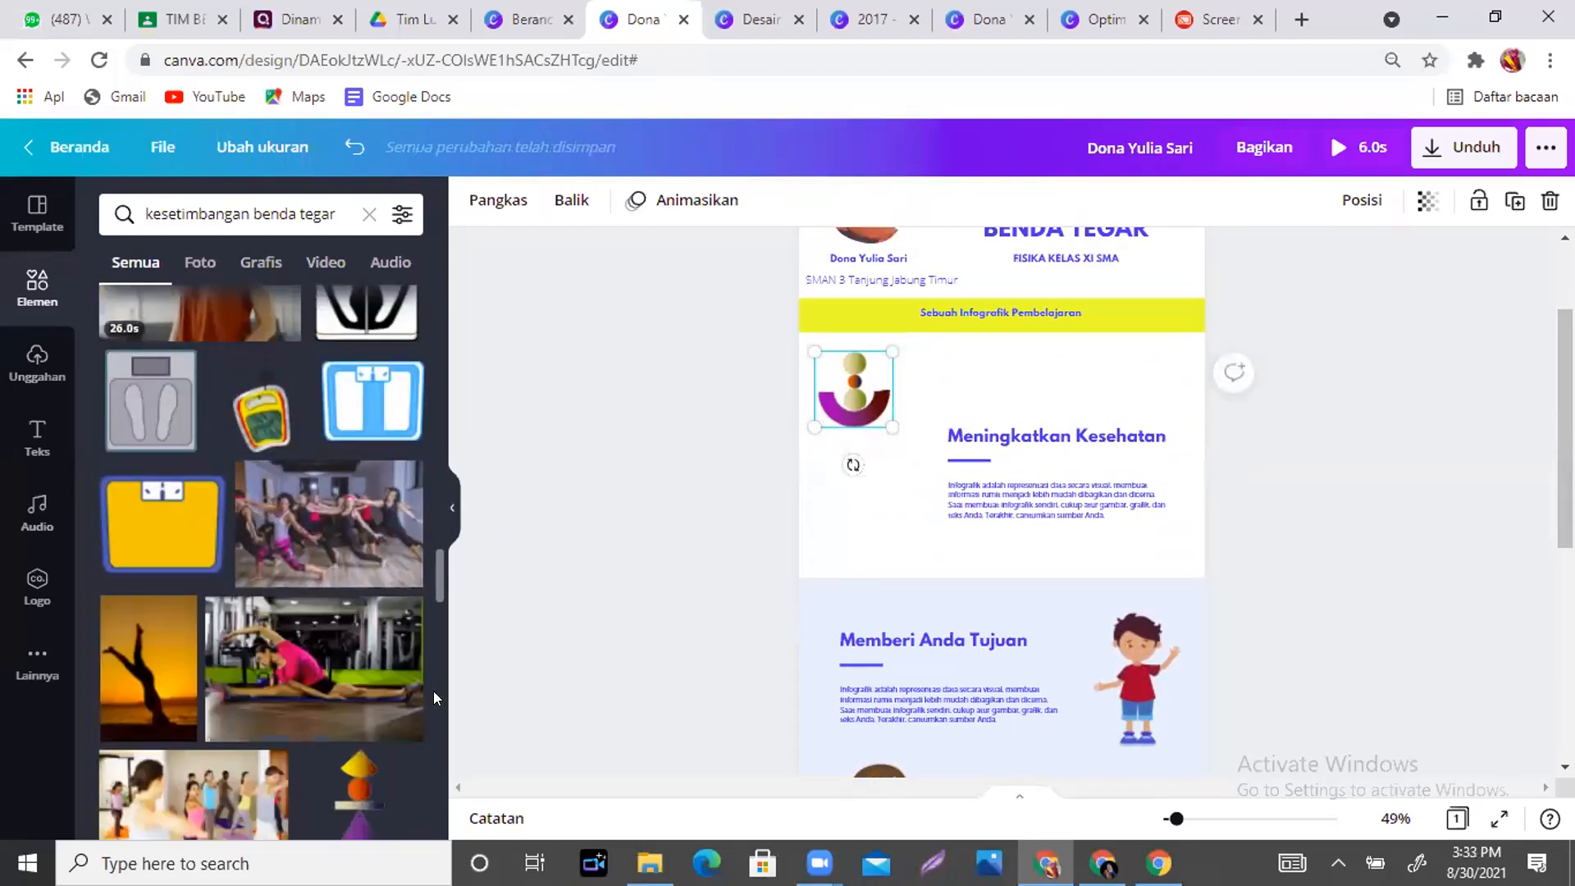
drag(1093, 484, 1099, 413)
- Rename the first section heading to 'Definisi Kesetimbangan Benda Tegar'
click(1144, 366)
click(1140, 359)
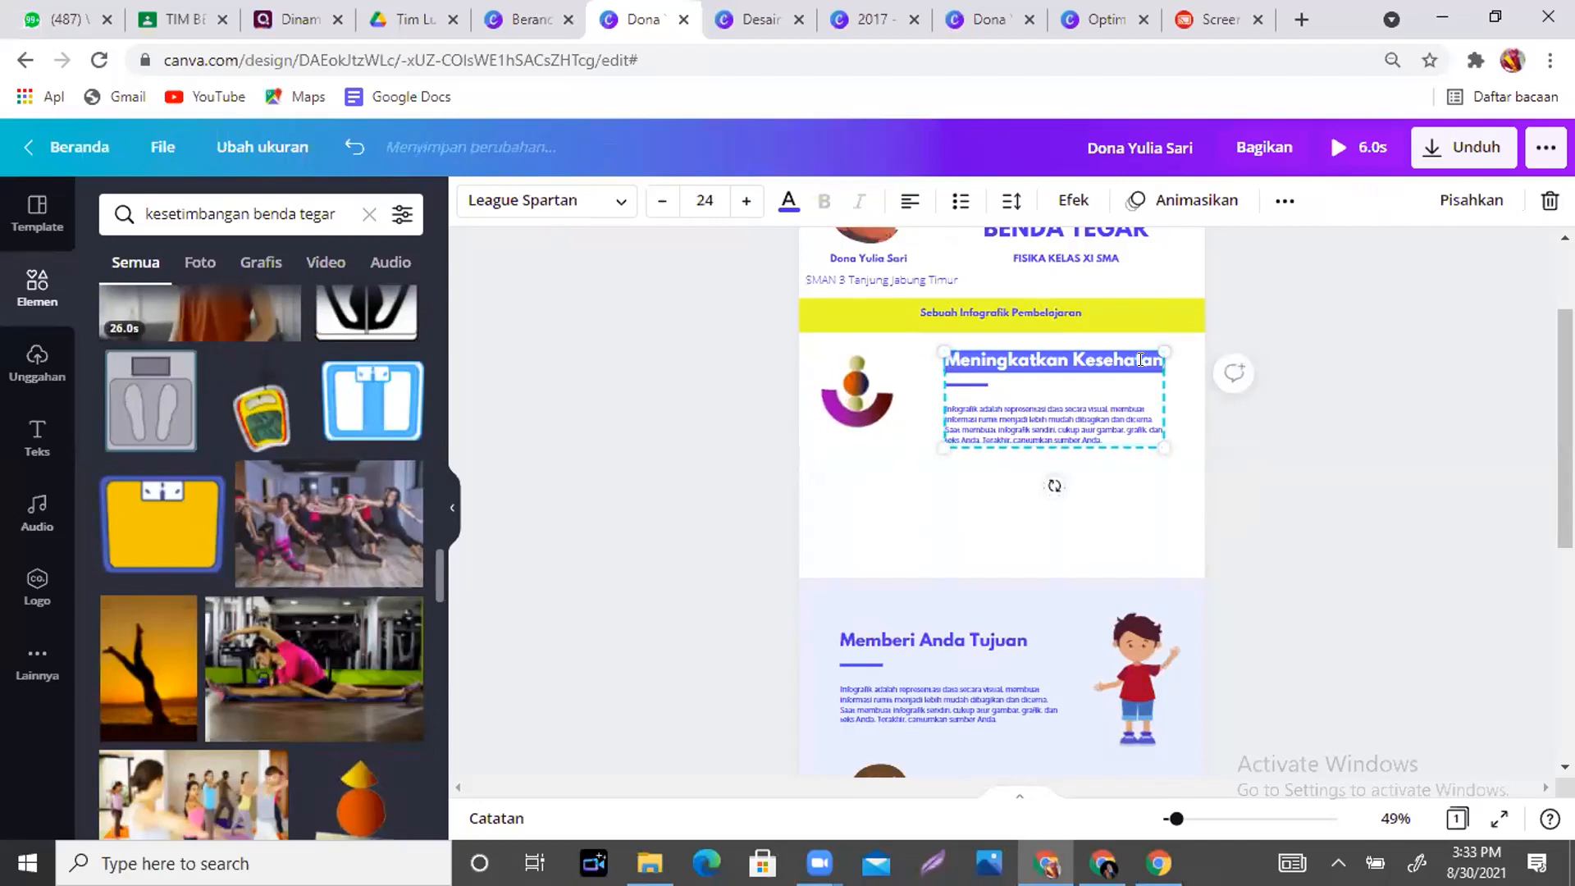
text(DE)
key(BackSpace)
text(efinisi Kesetimbangan Benda)
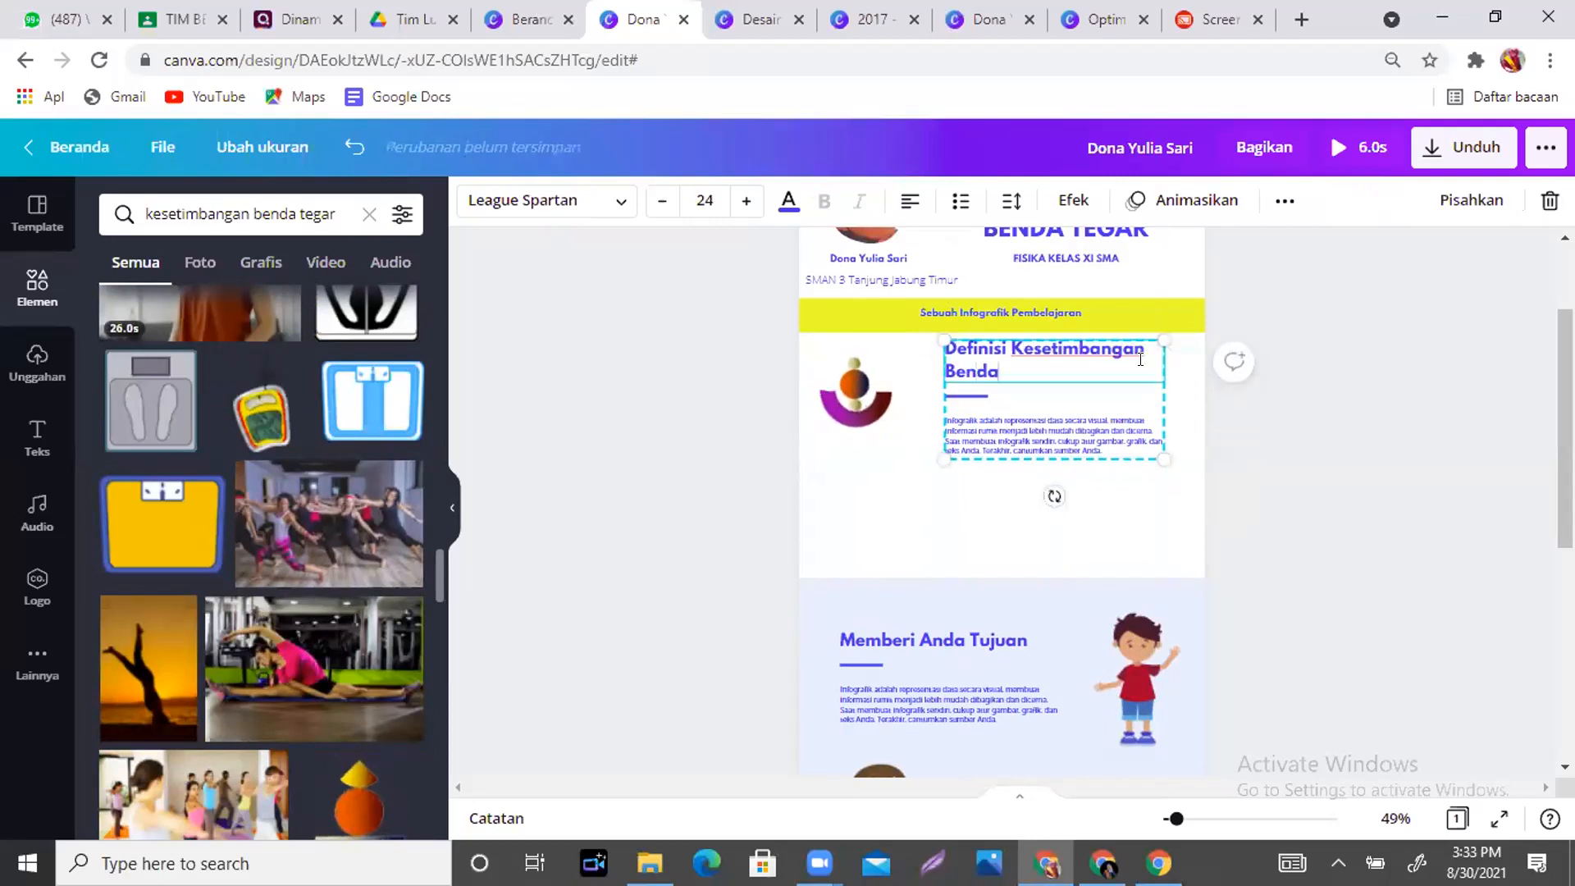
text( Tegar)
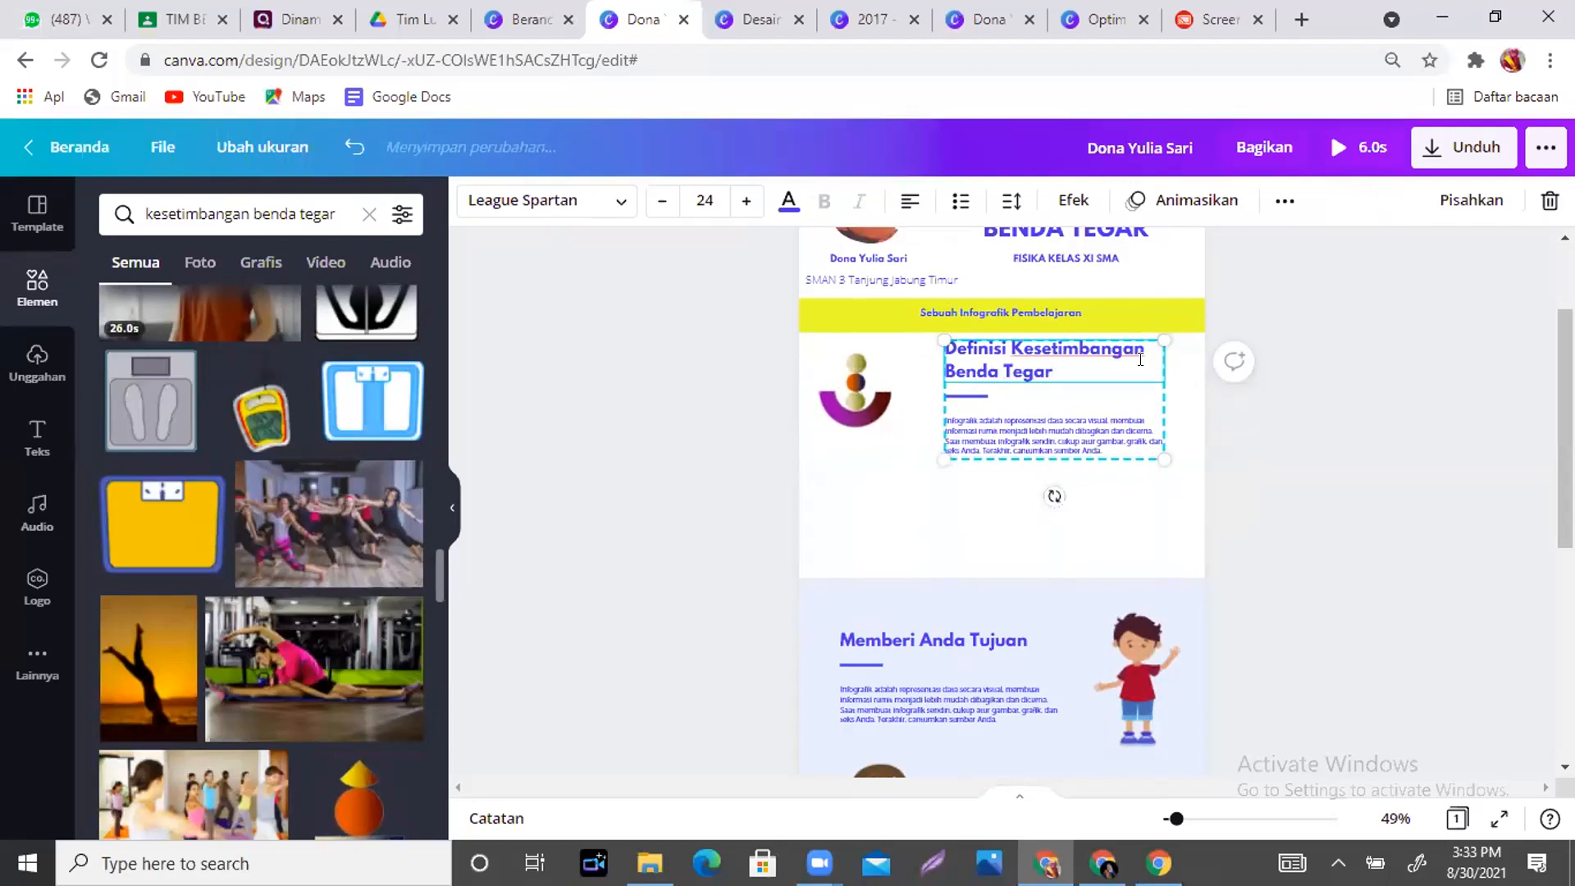
double_click(1114, 440)
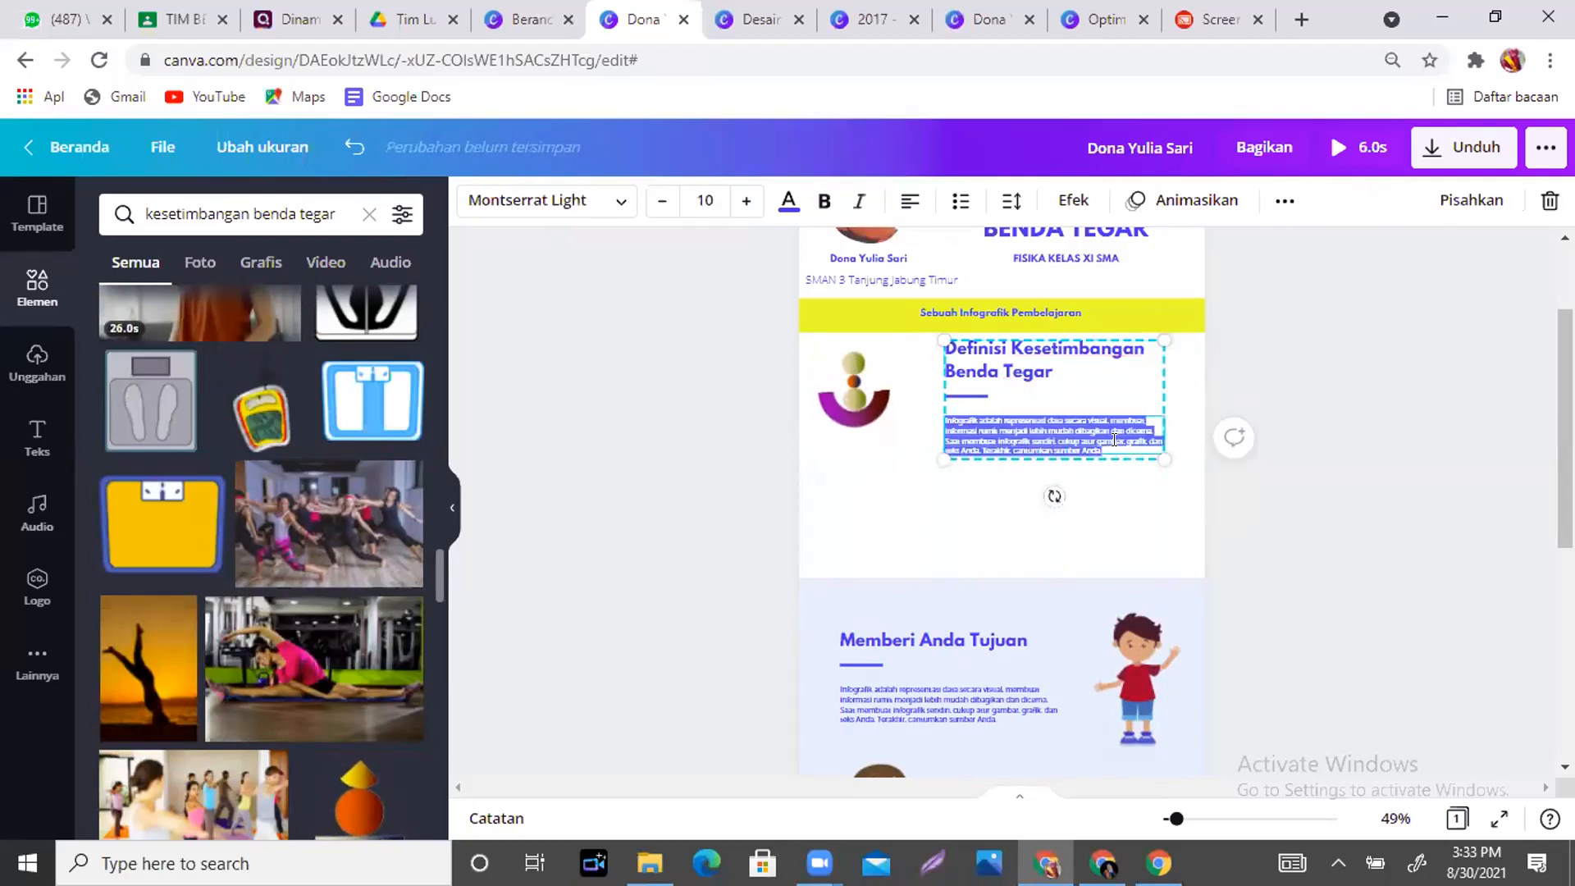
click(1134, 533)
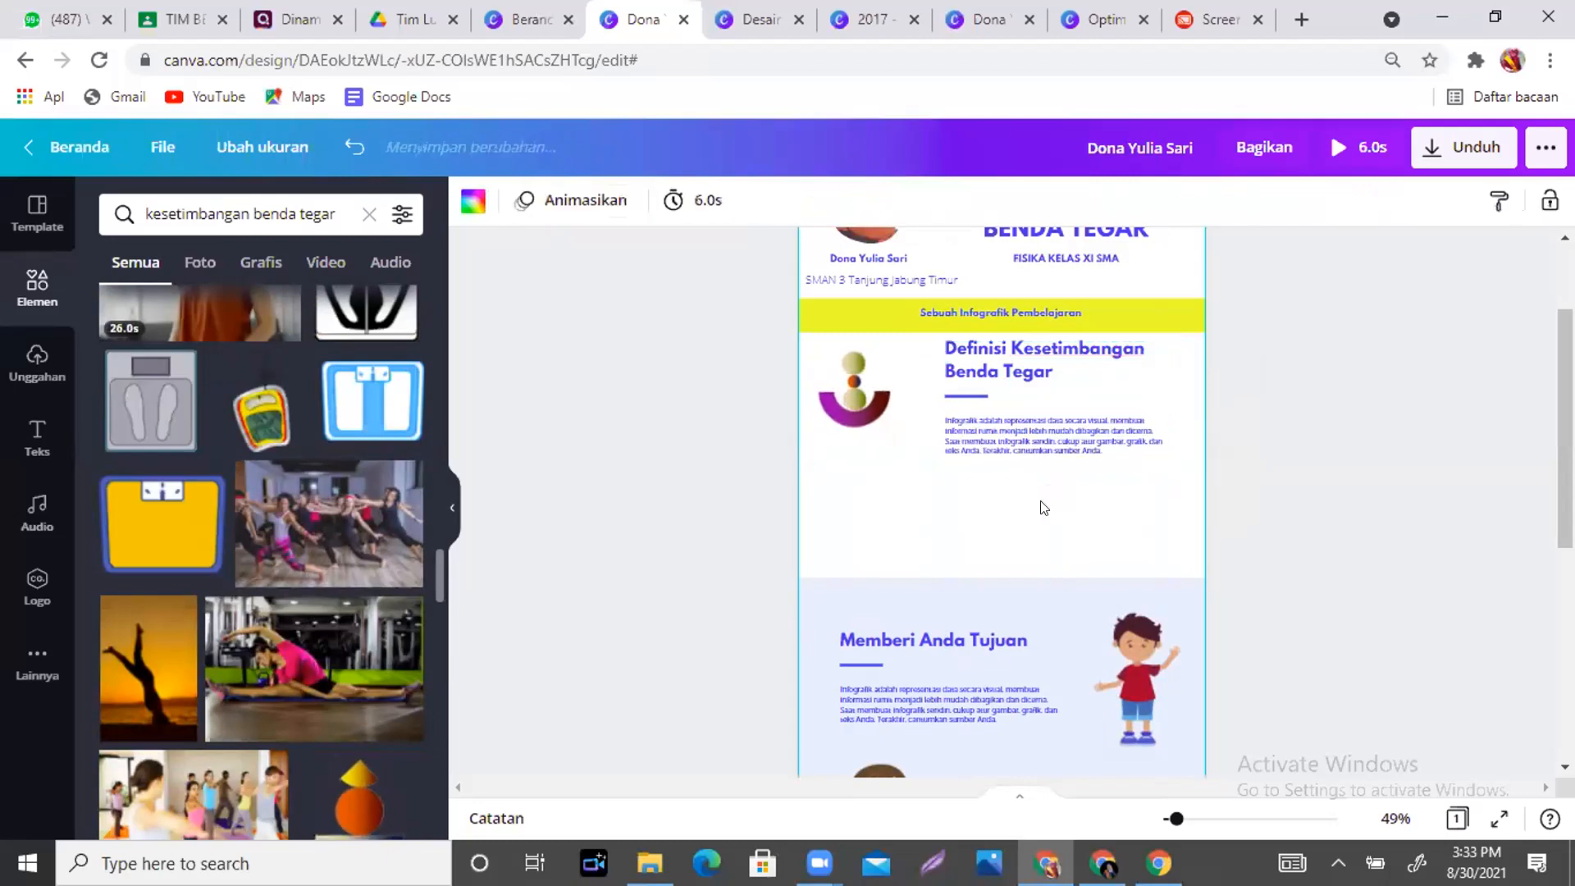
- Enlarge the balance graphic beside the heading and nudge the text box slightly
click(837, 409)
drag(893, 427, 924, 458)
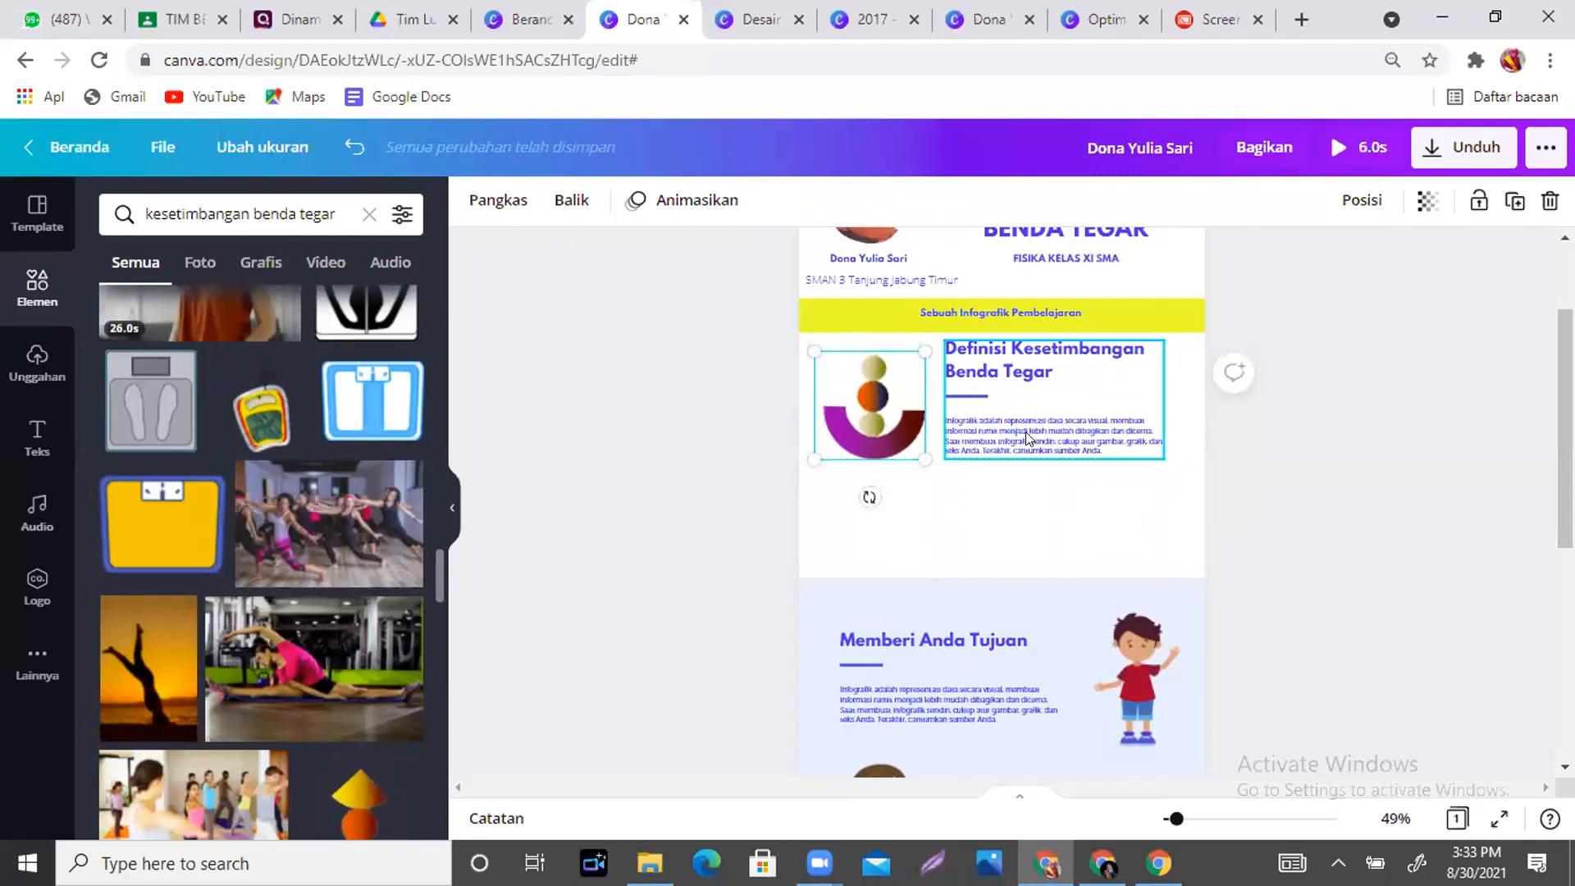
click(1026, 439)
drag(1026, 439, 1026, 435)
- Search Google for 'definisi kesetimbangan benda tegar' and copy the top result's first definition sentence
click(1301, 19)
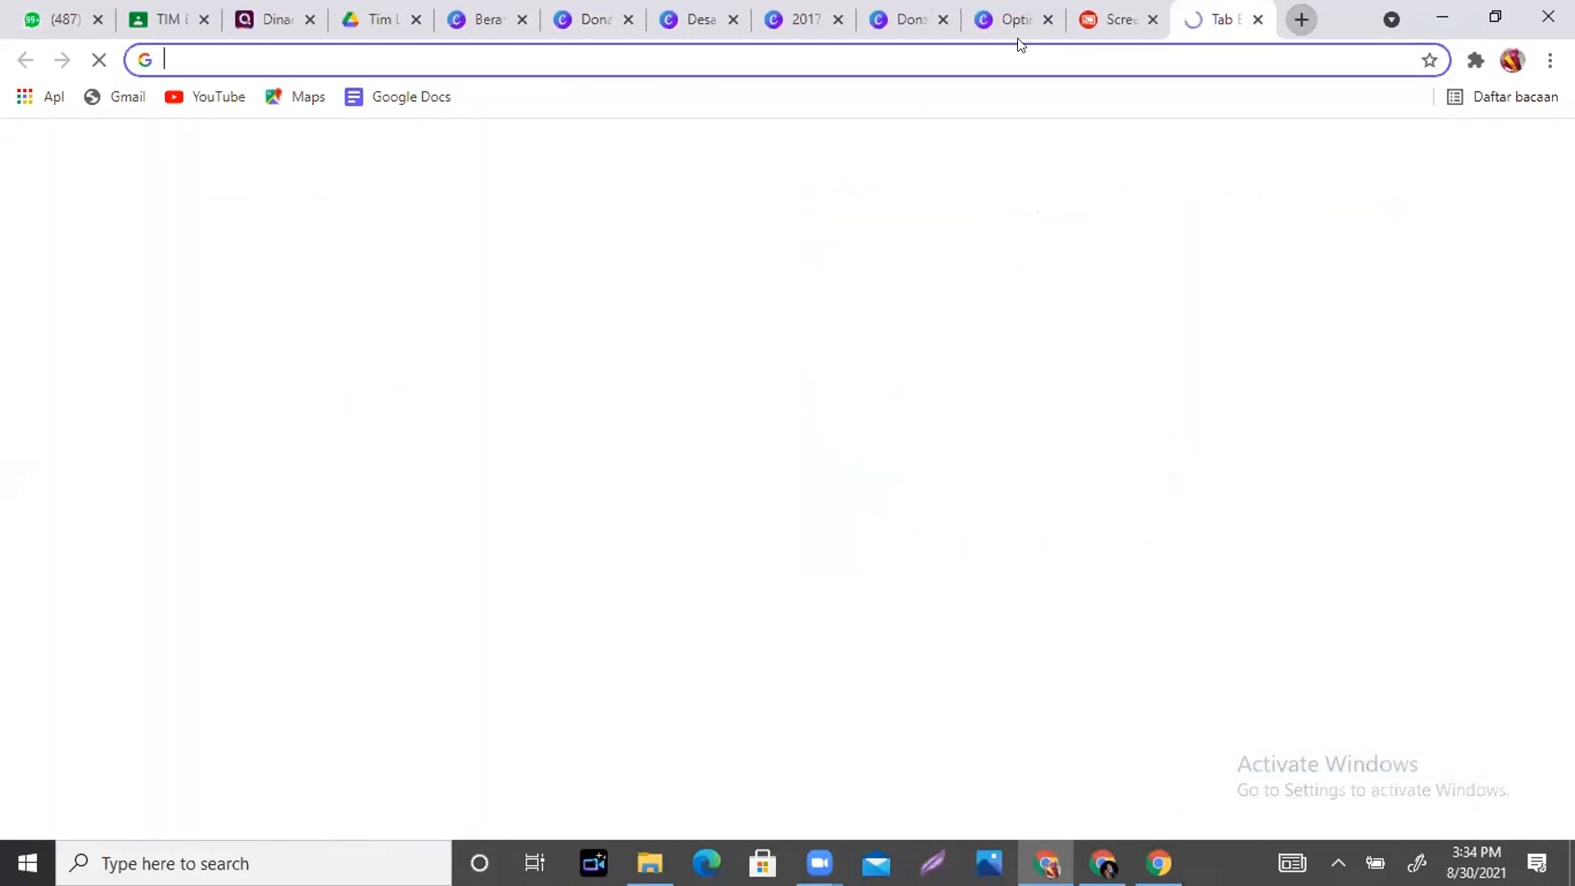
text(defin)
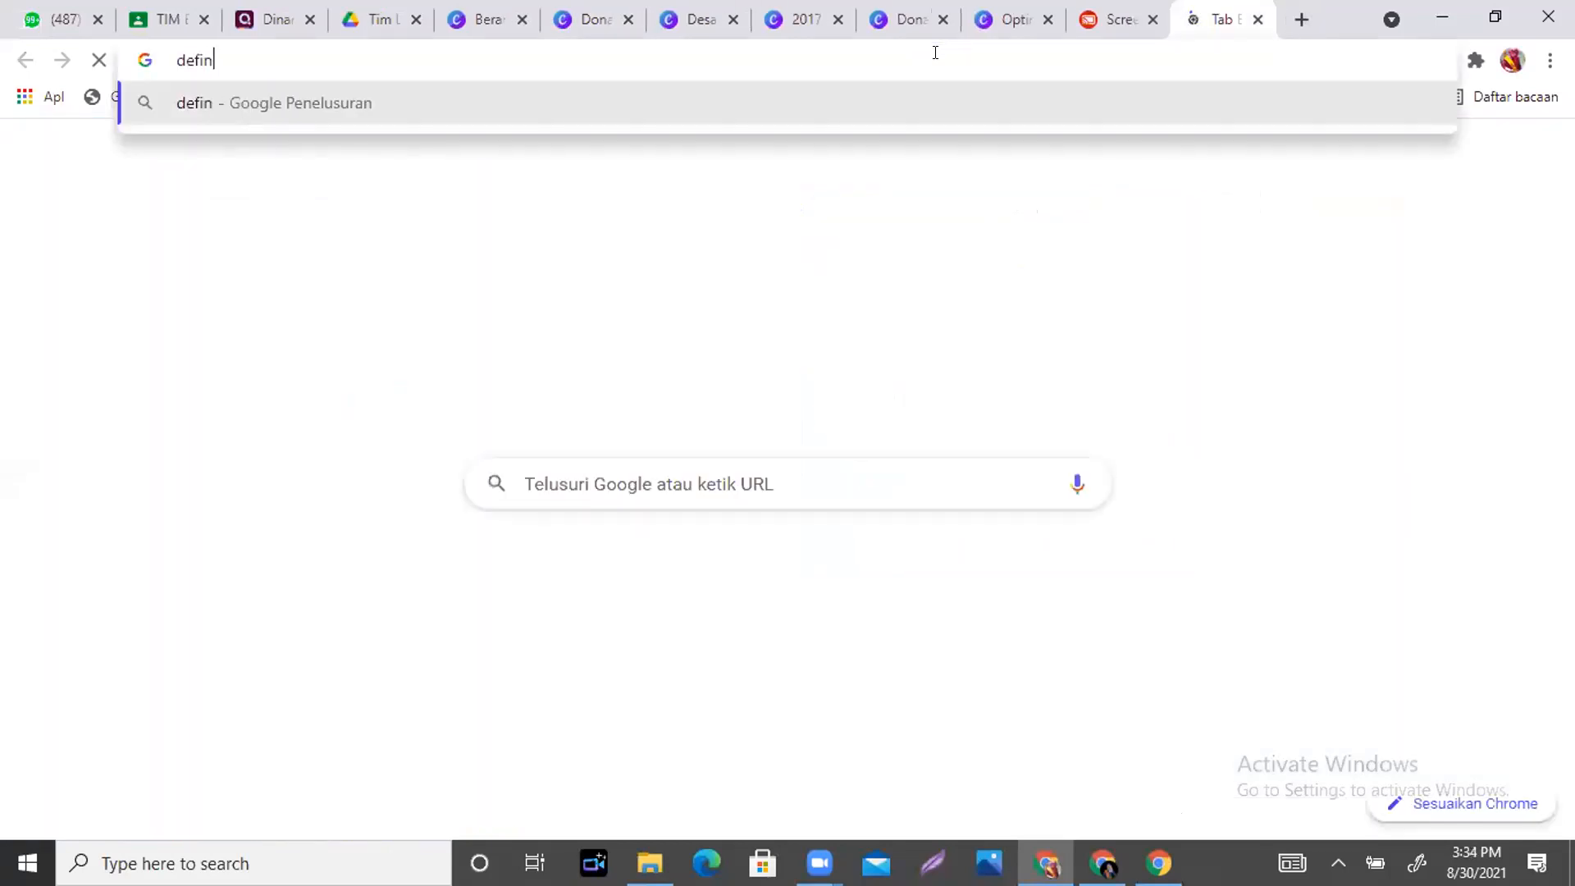
text(isi kesetim)
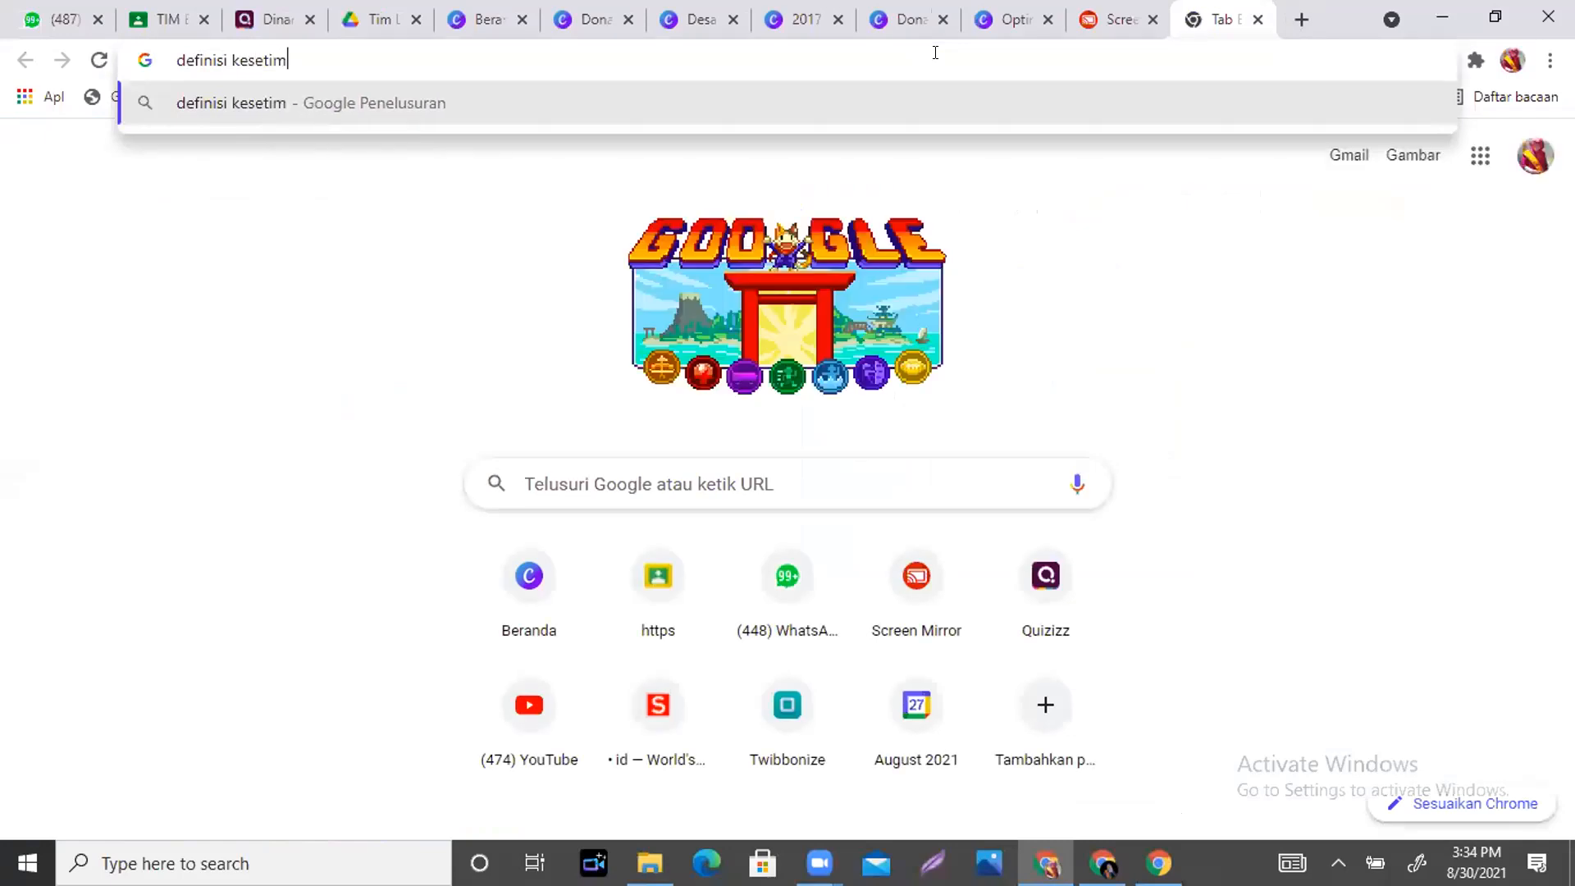
text(bangan benda tegar)
key(Return)
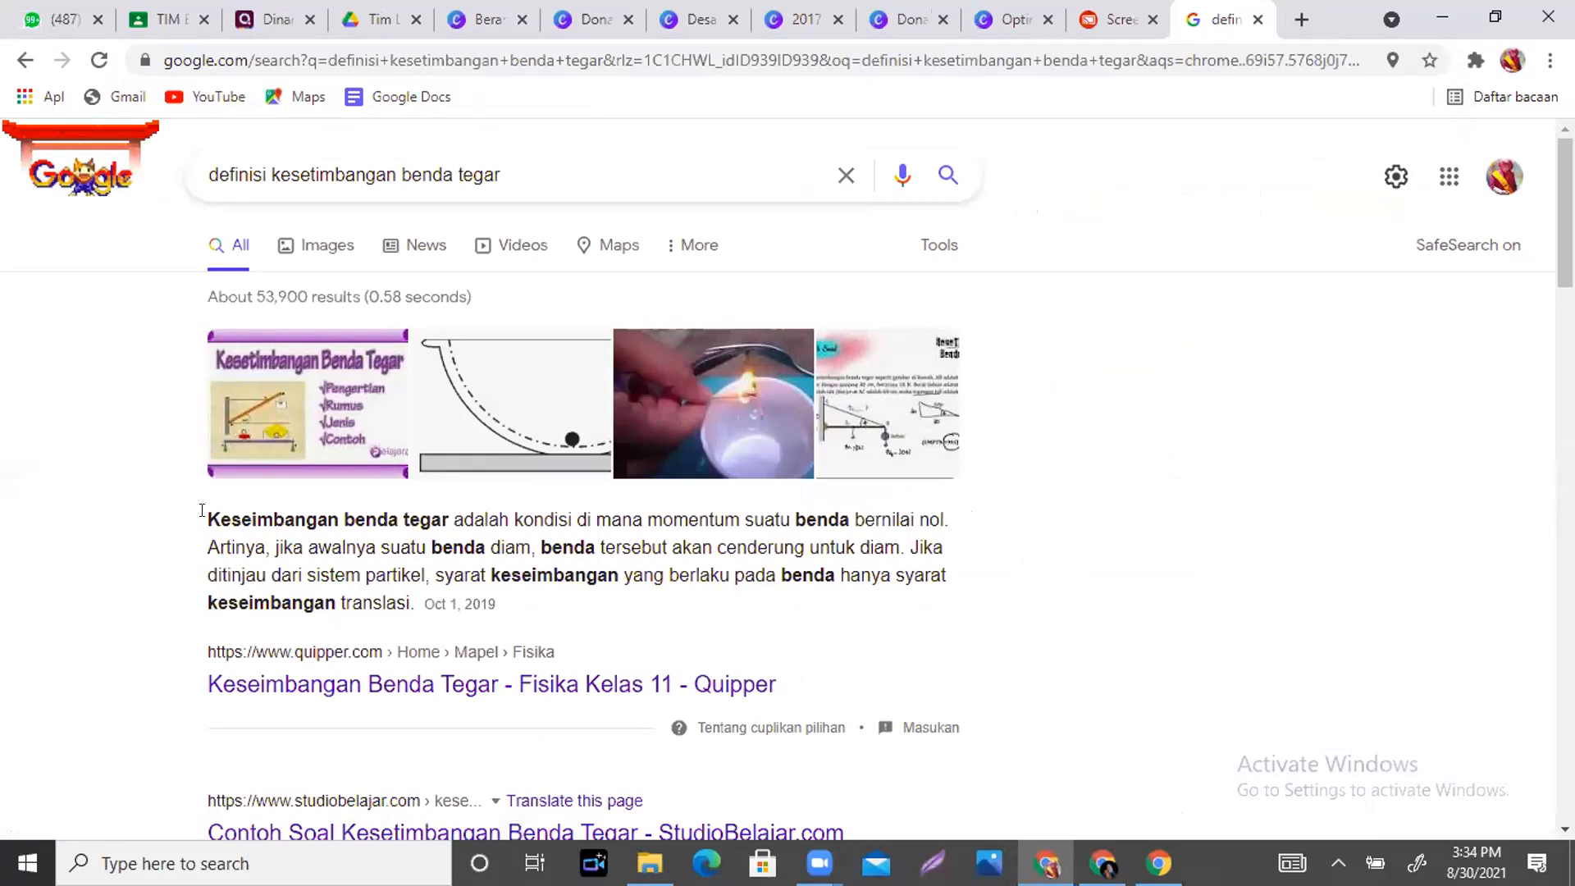
drag(284, 515, 951, 529)
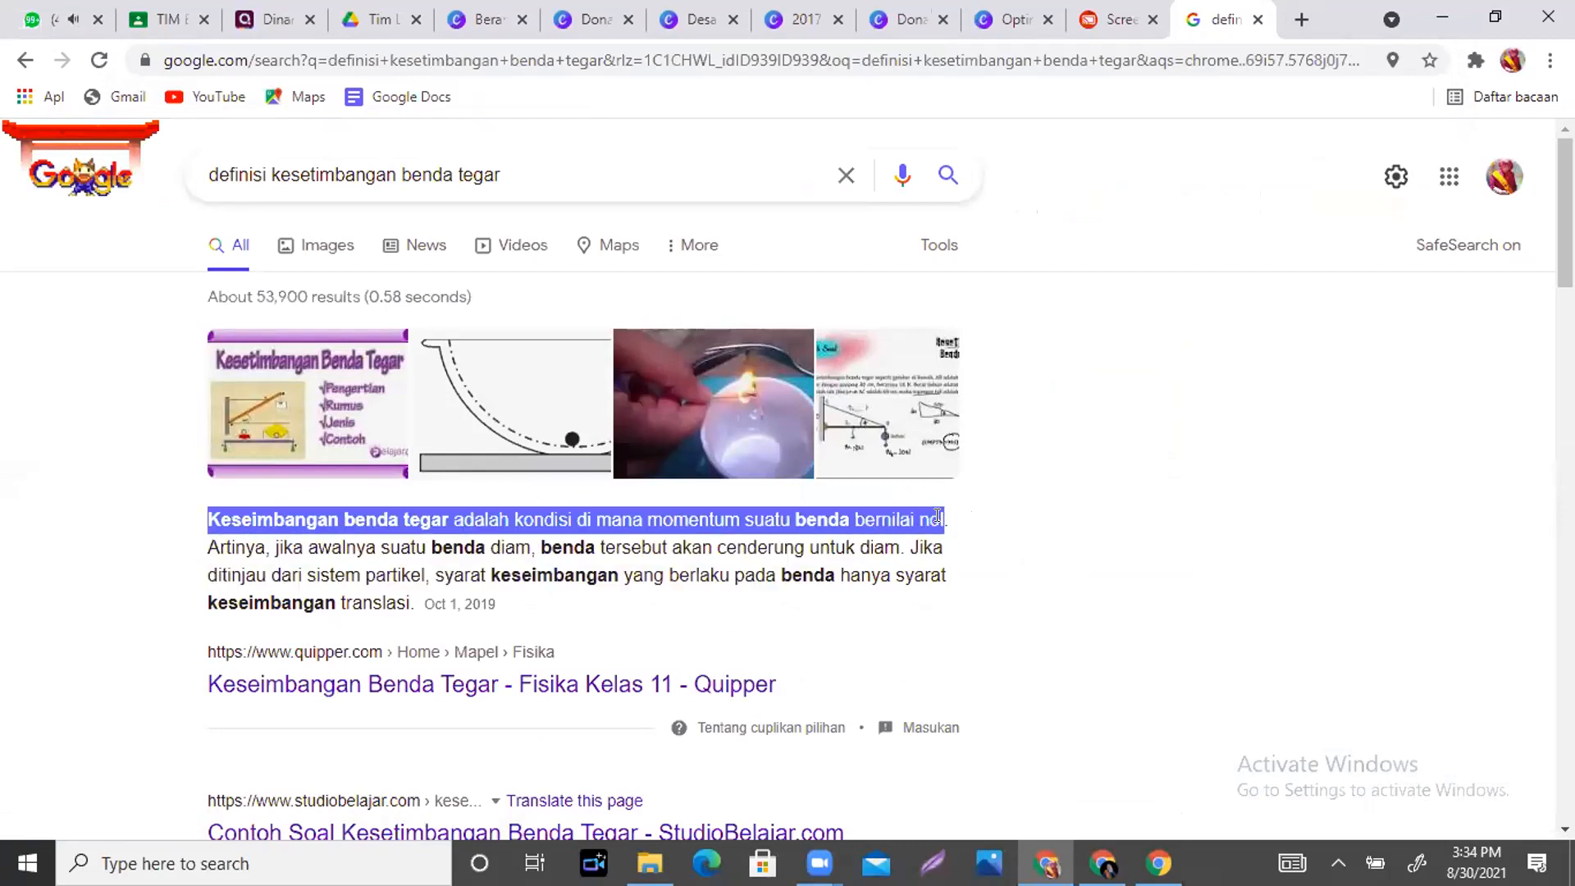
click(910, 23)
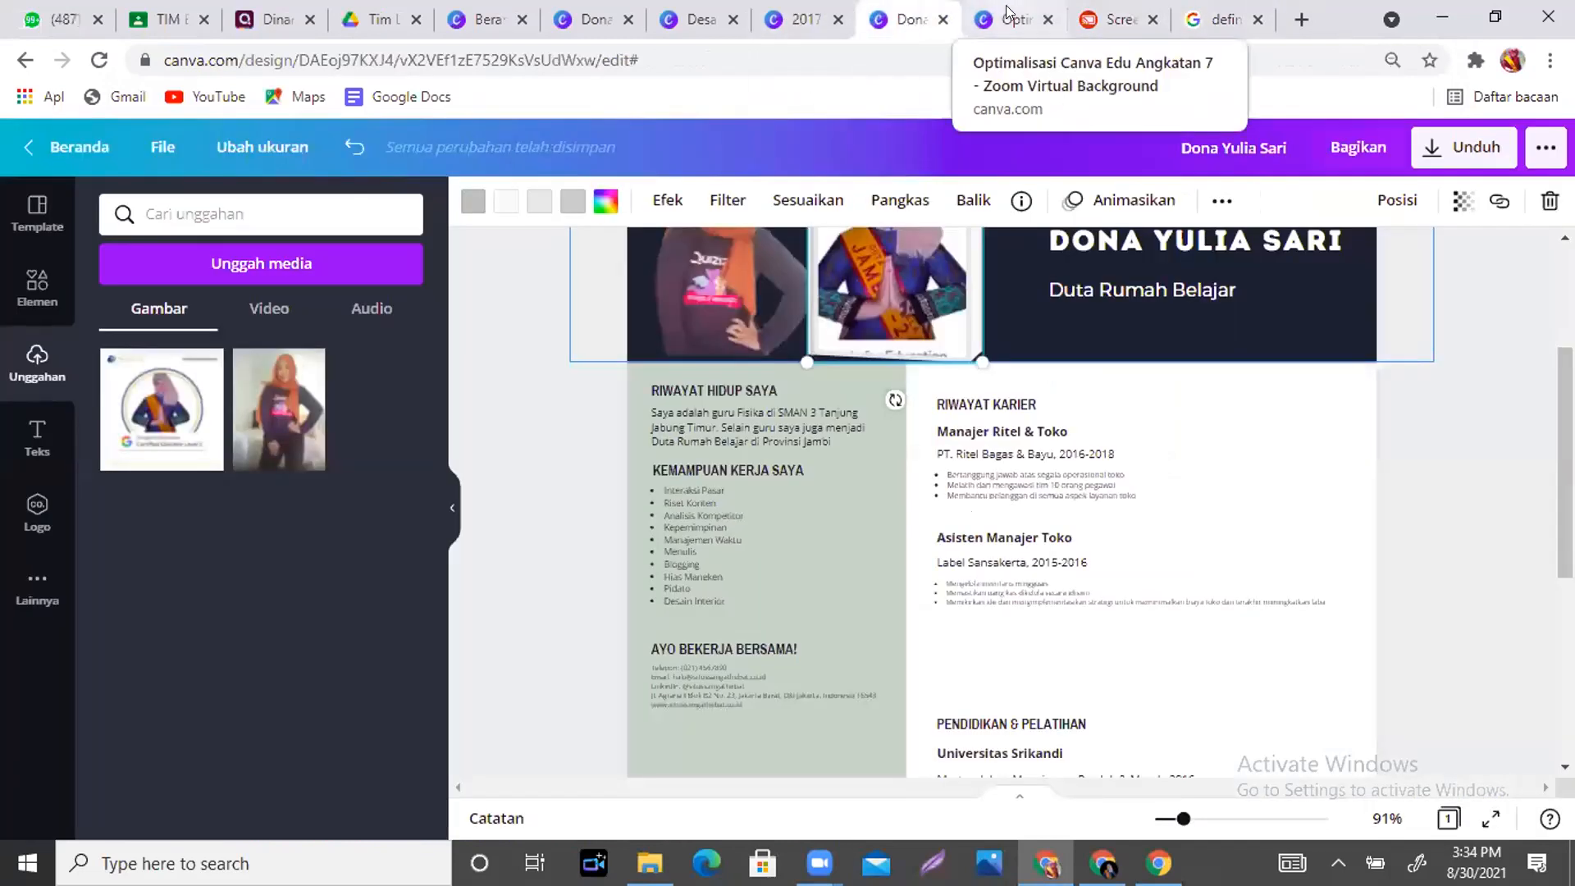
- In the infographic, replace the placeholder body paragraph with the copied definition
click(804, 18)
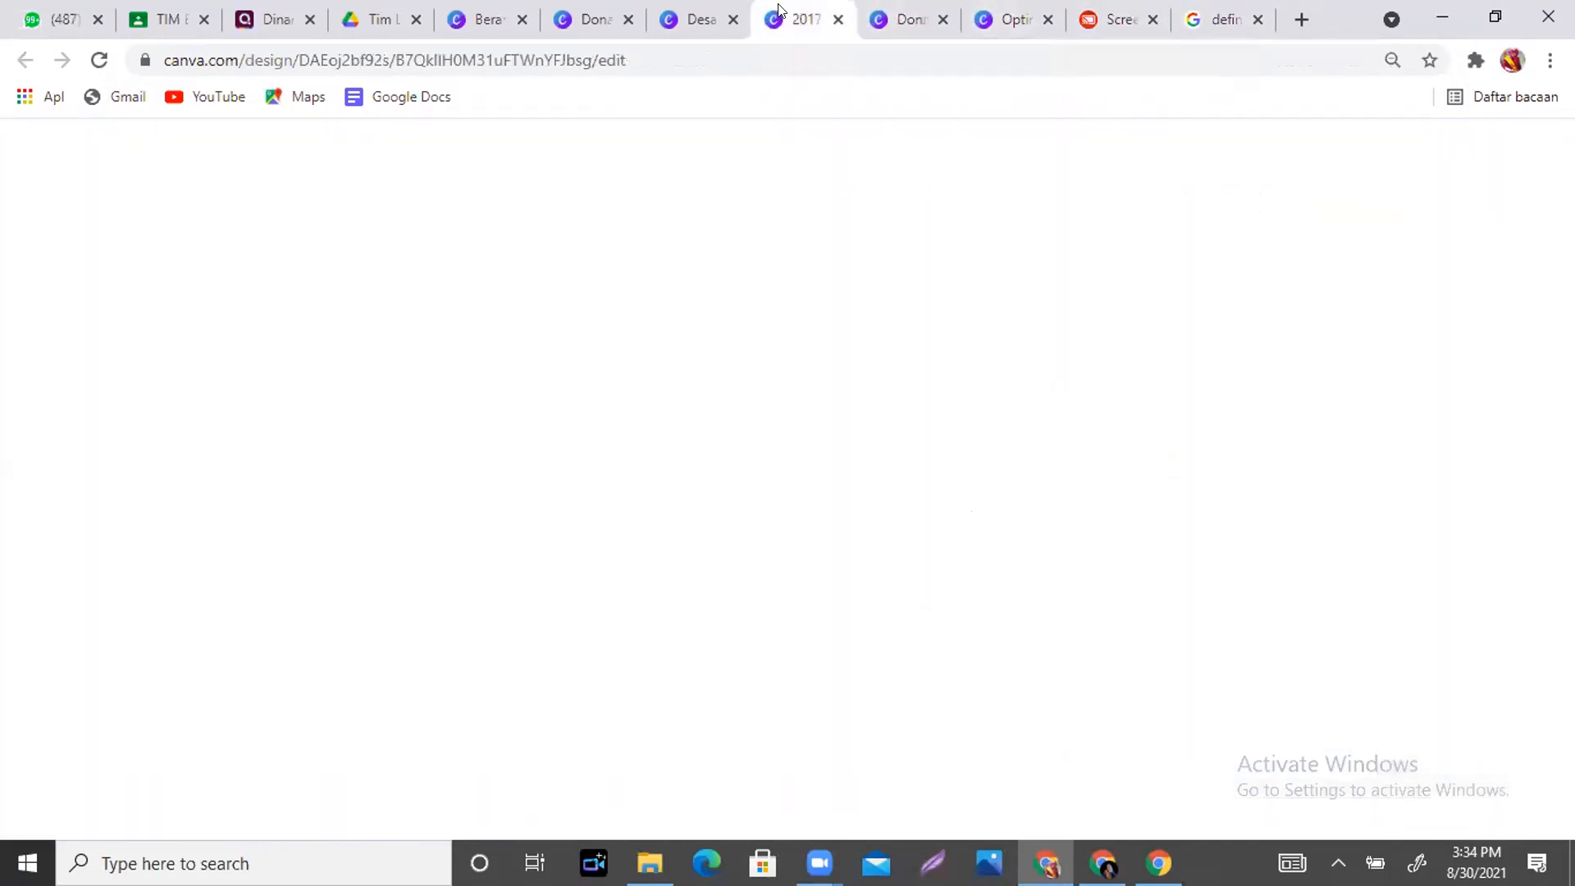
click(687, 11)
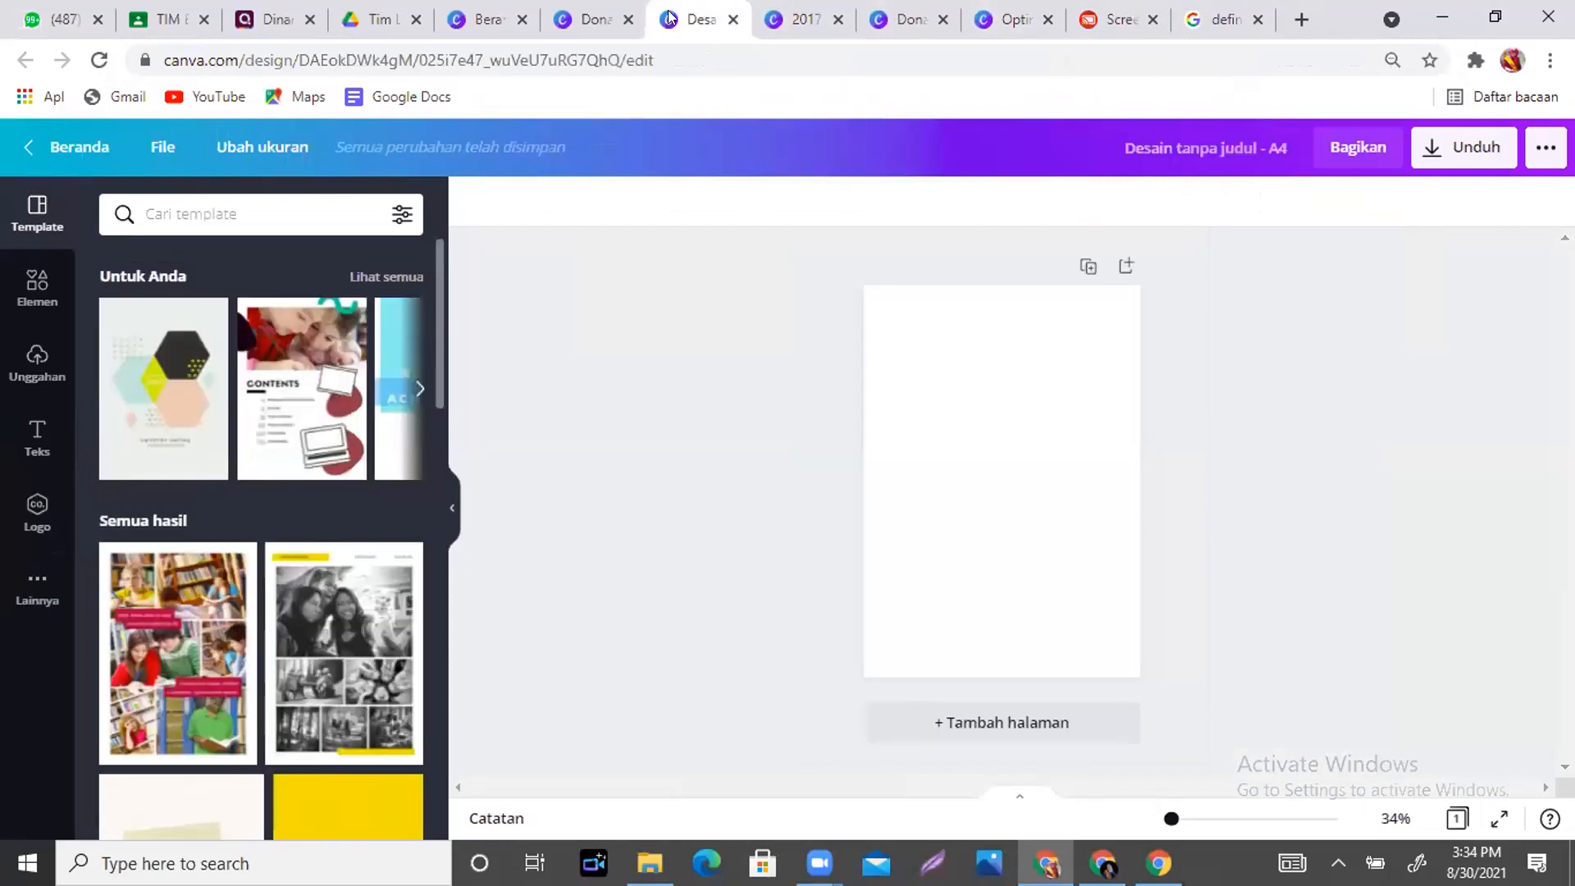
click(580, 31)
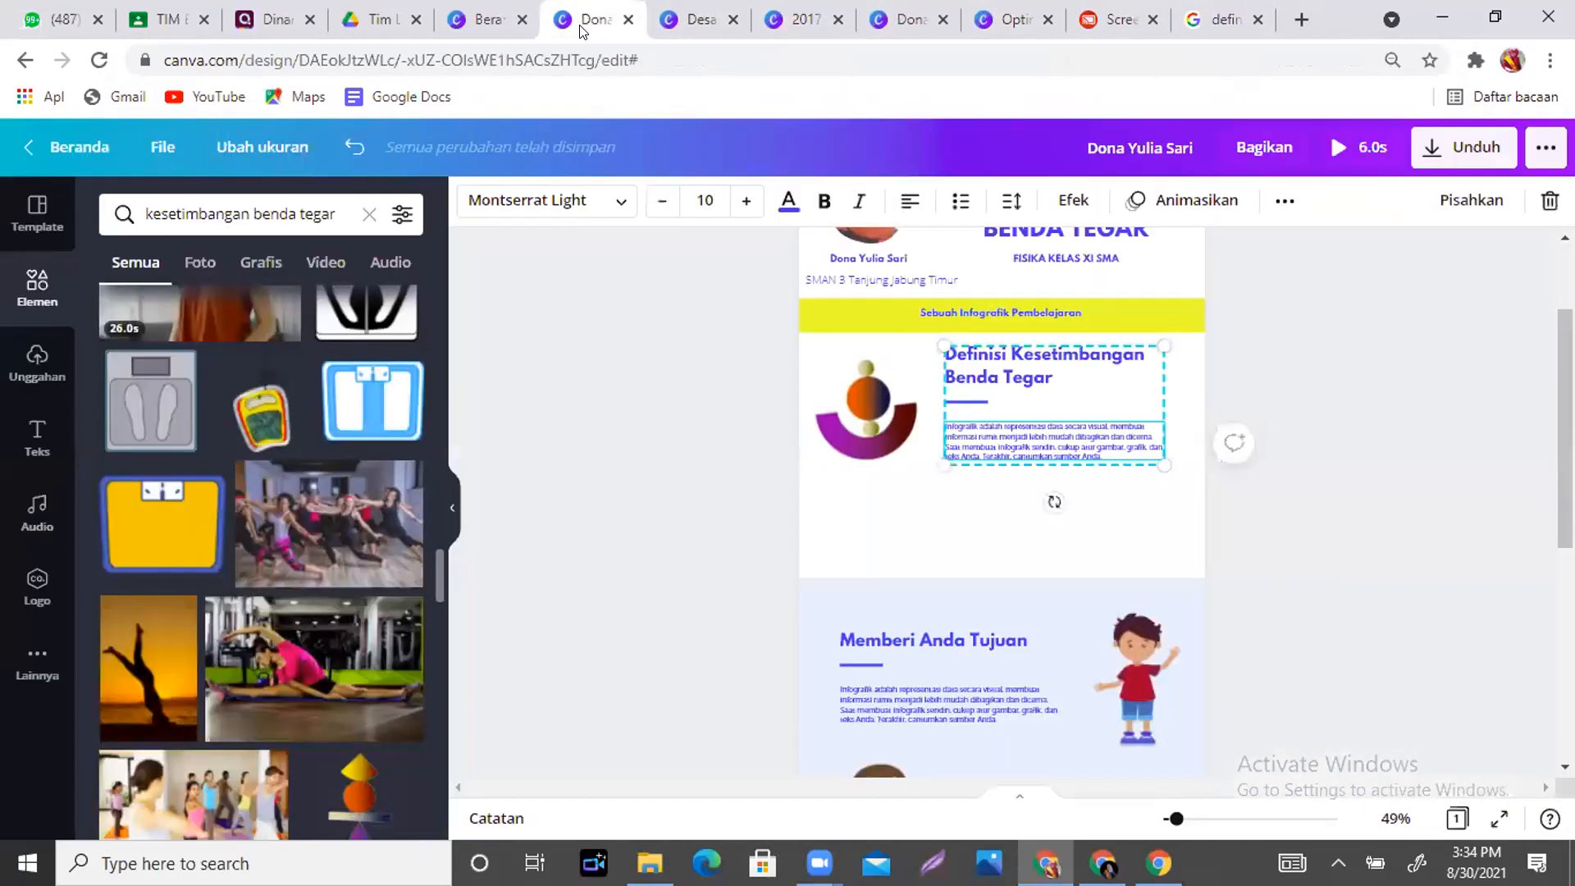
triple_click(1115, 441)
key(BackSpace)
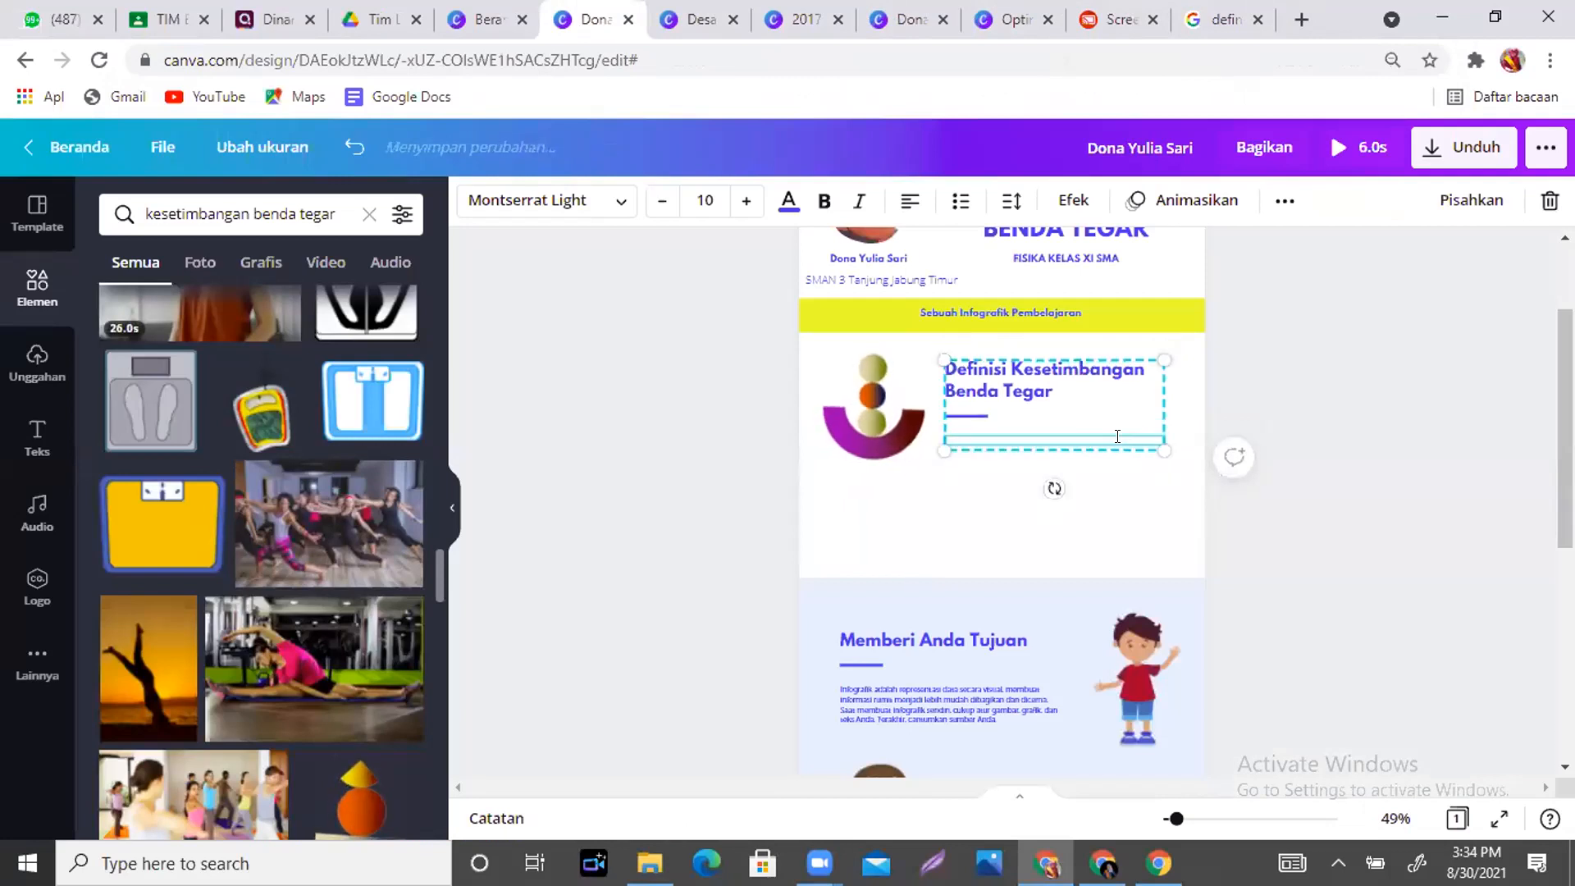
text(Kesetimbangan benda tegar adalah kondisi di mana momentum suatu benda bernilai nol)
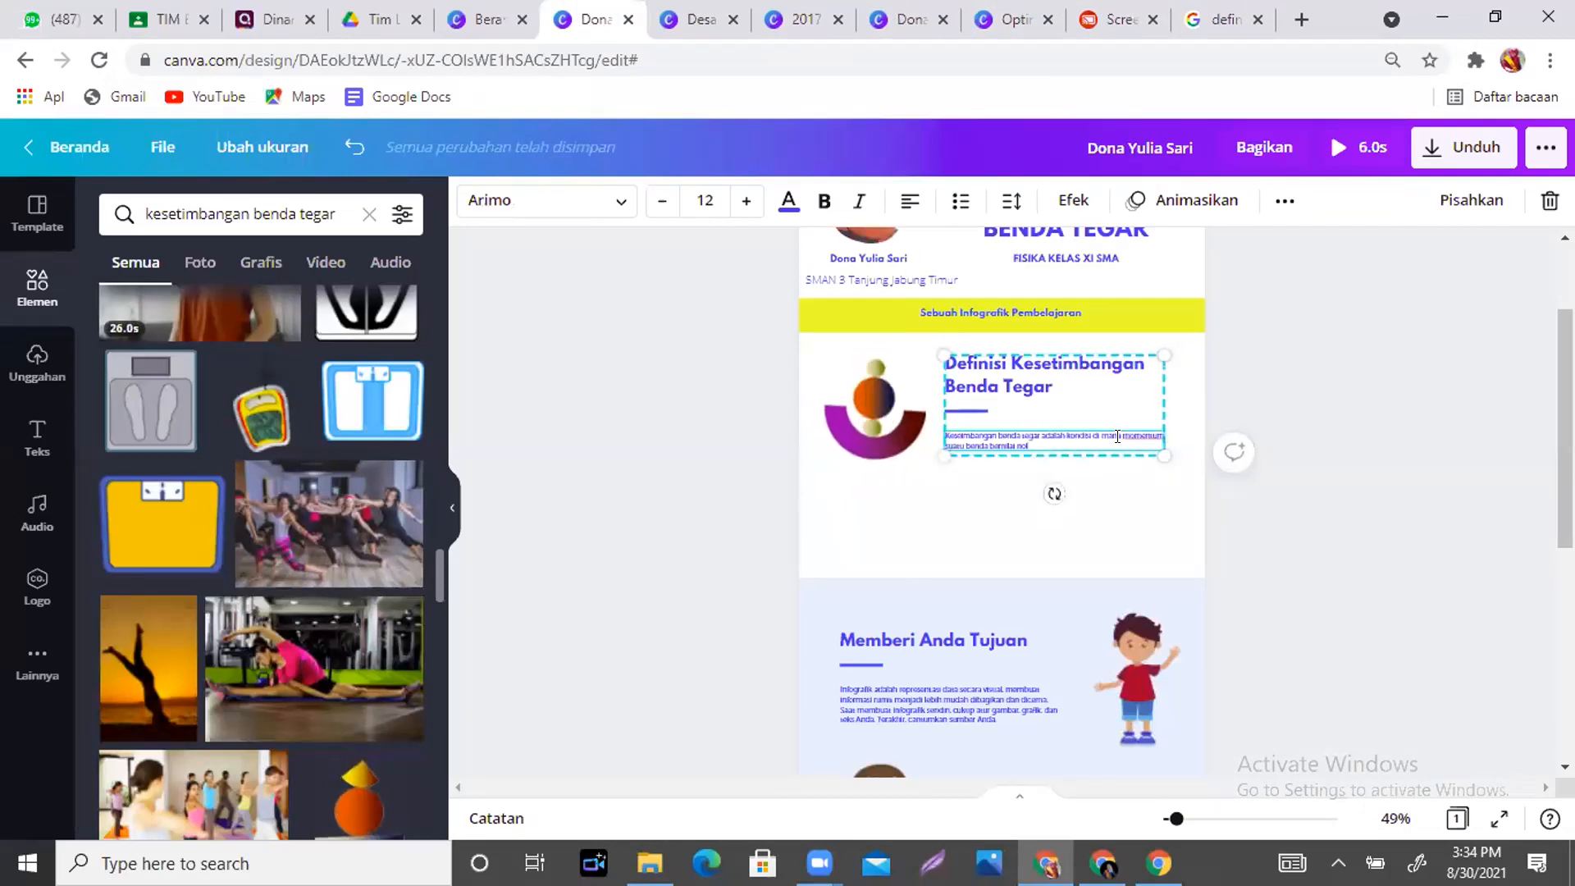
- Increase the definition paragraph's font size four steps so it spans three lines
click(1116, 509)
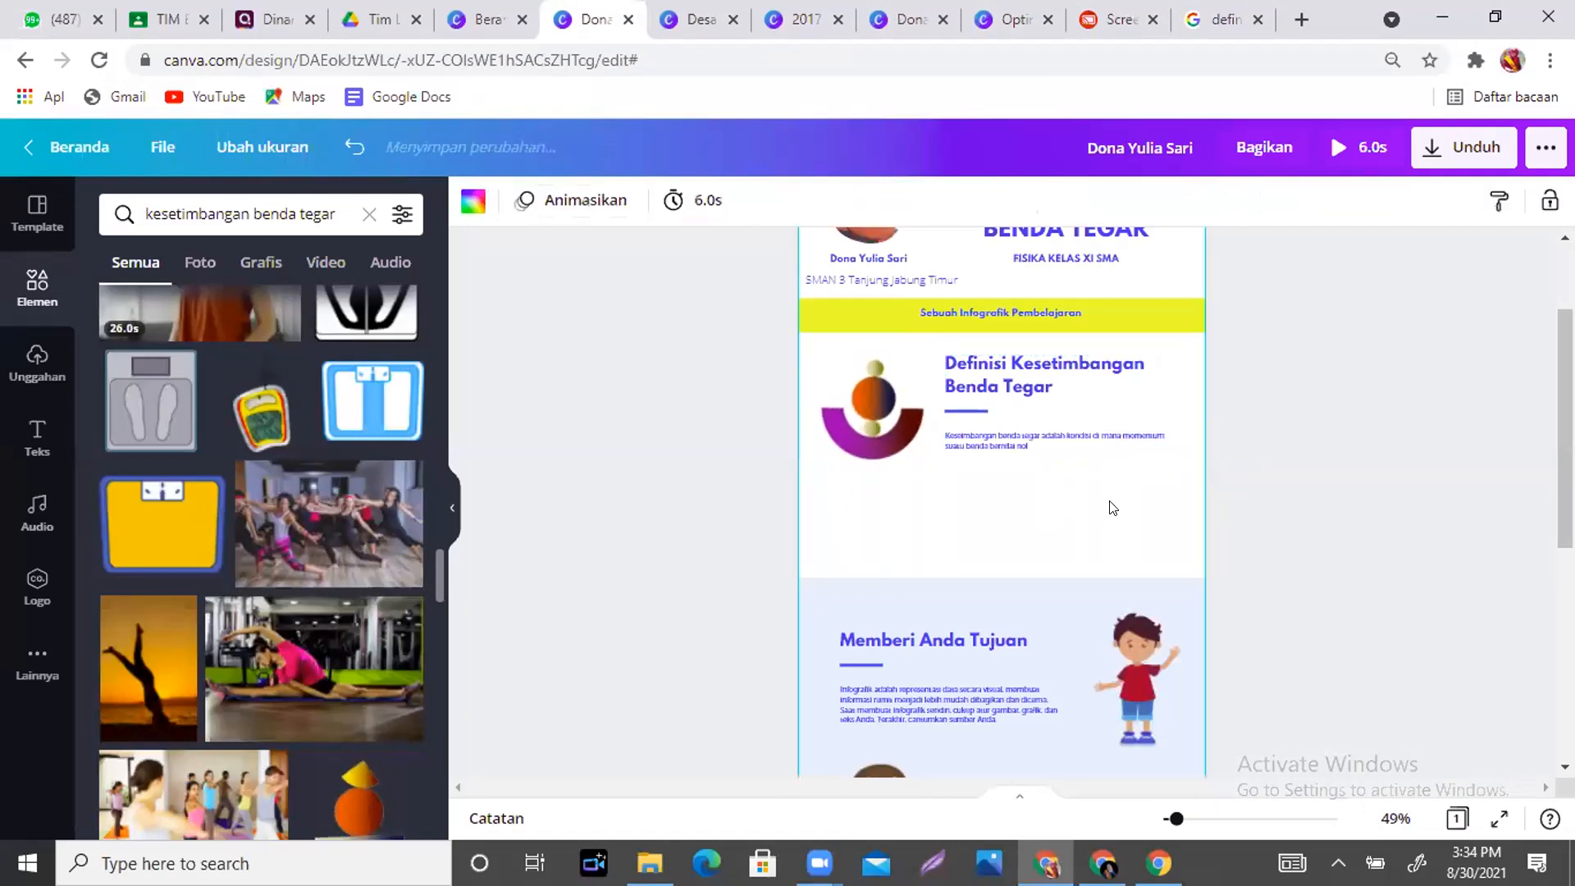
click(1025, 449)
click(1025, 447)
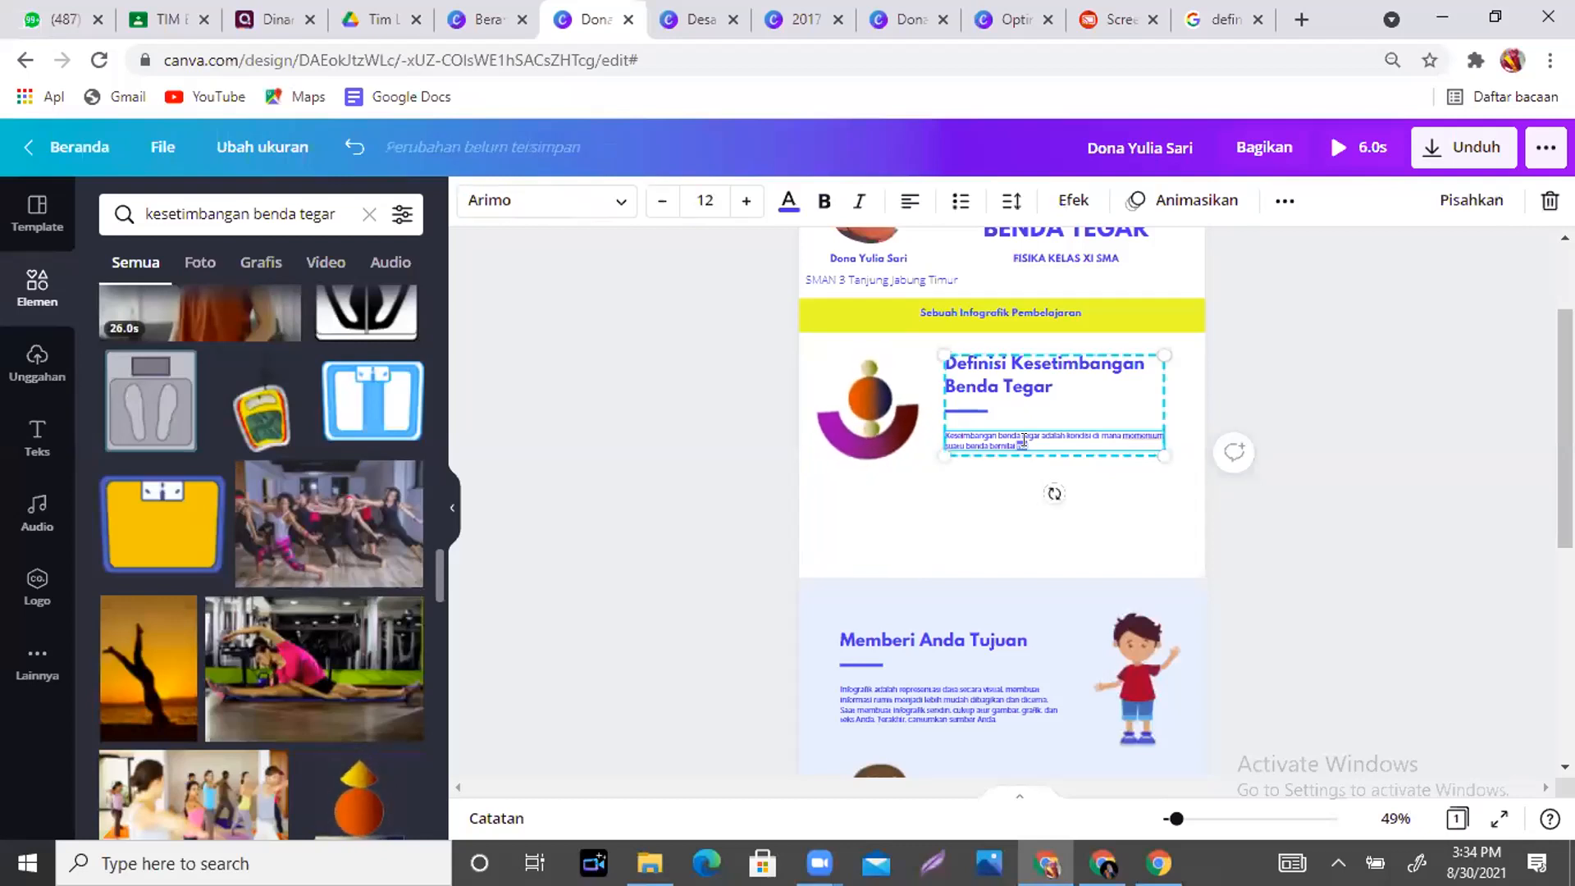
drag(1041, 444, 938, 432)
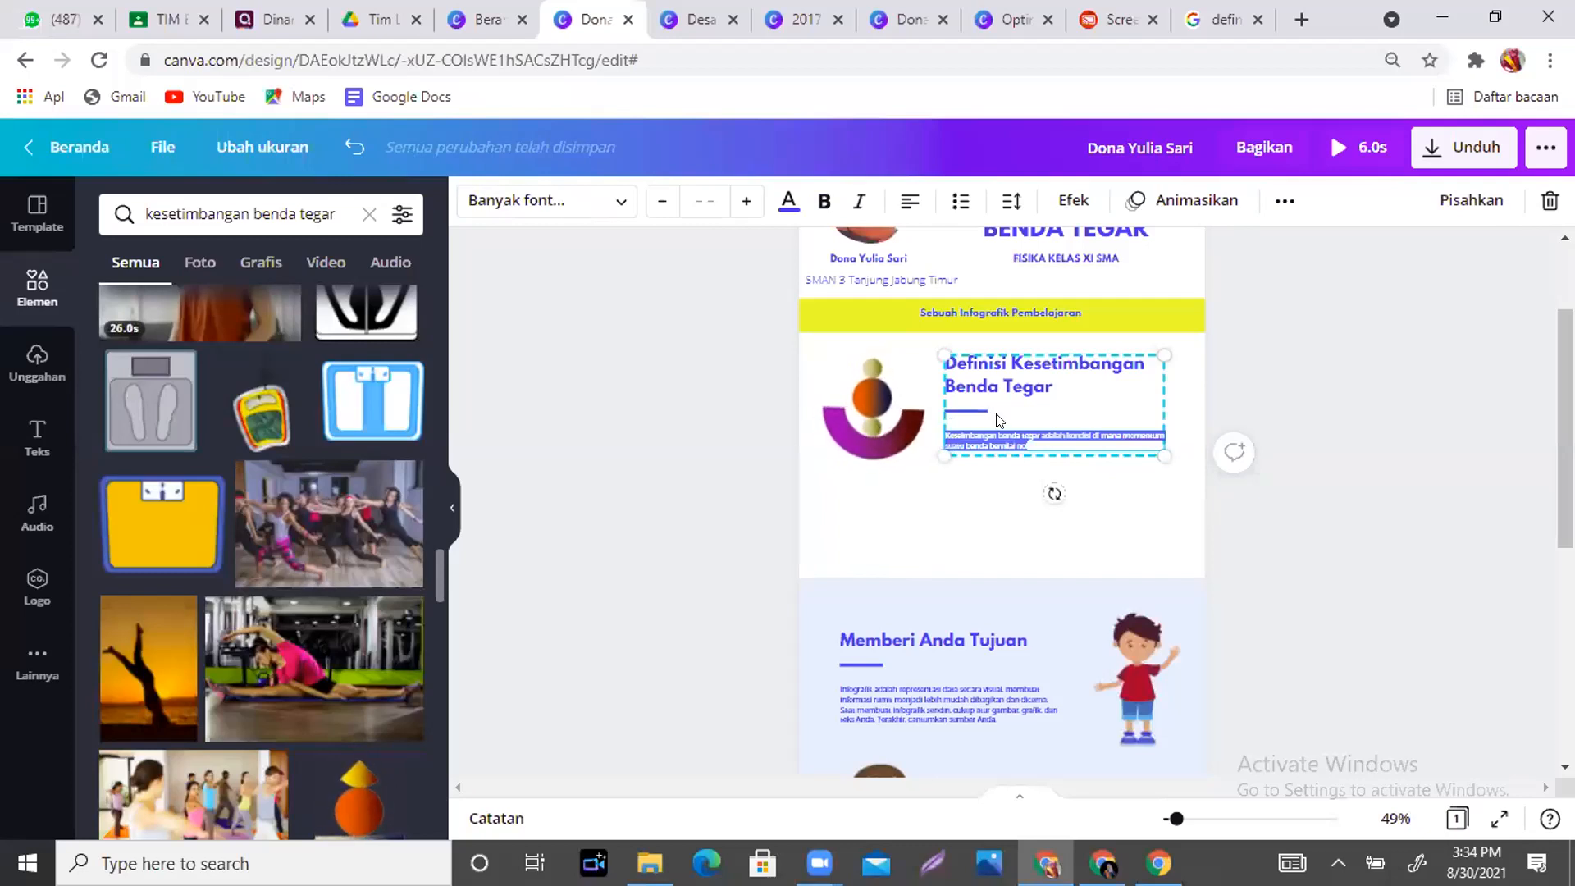
click(744, 205)
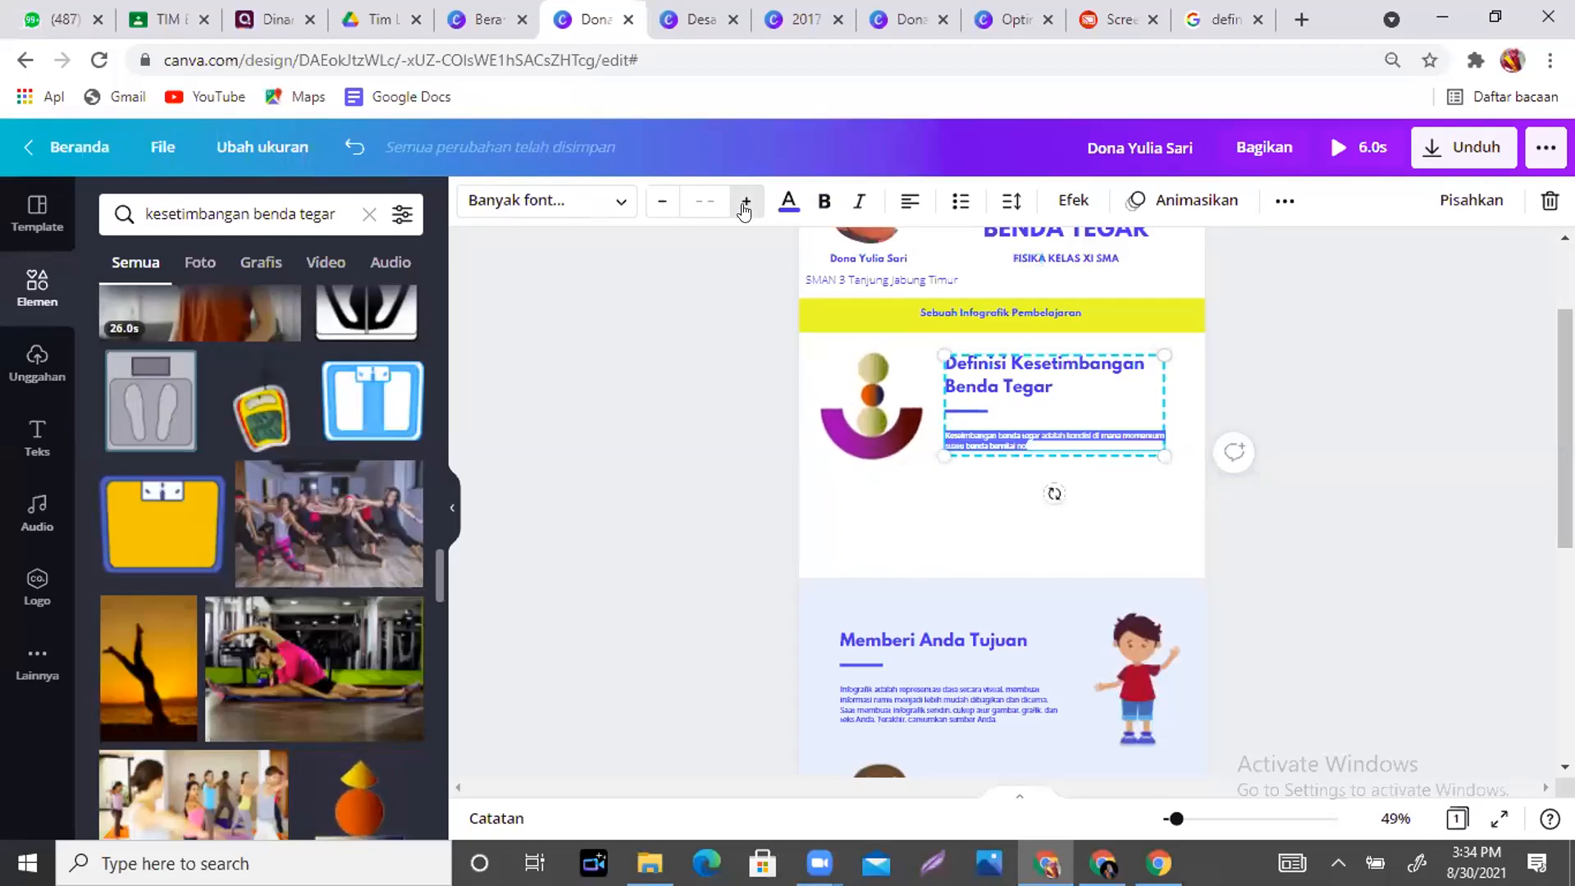
click(744, 205)
click(743, 205)
click(744, 205)
click(743, 205)
click(744, 205)
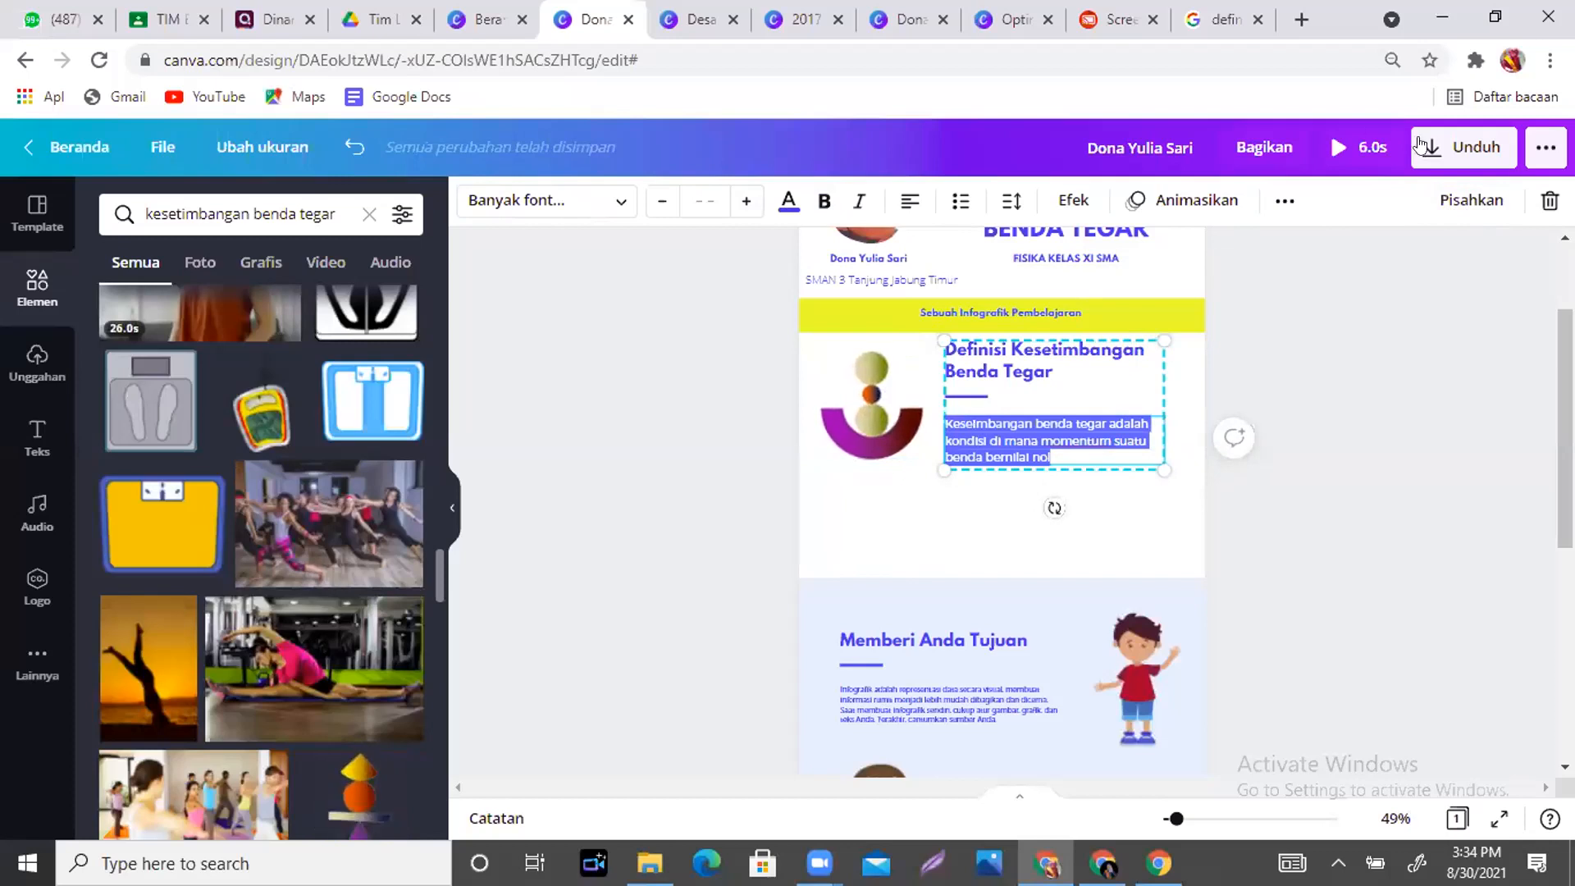
key(Escape)
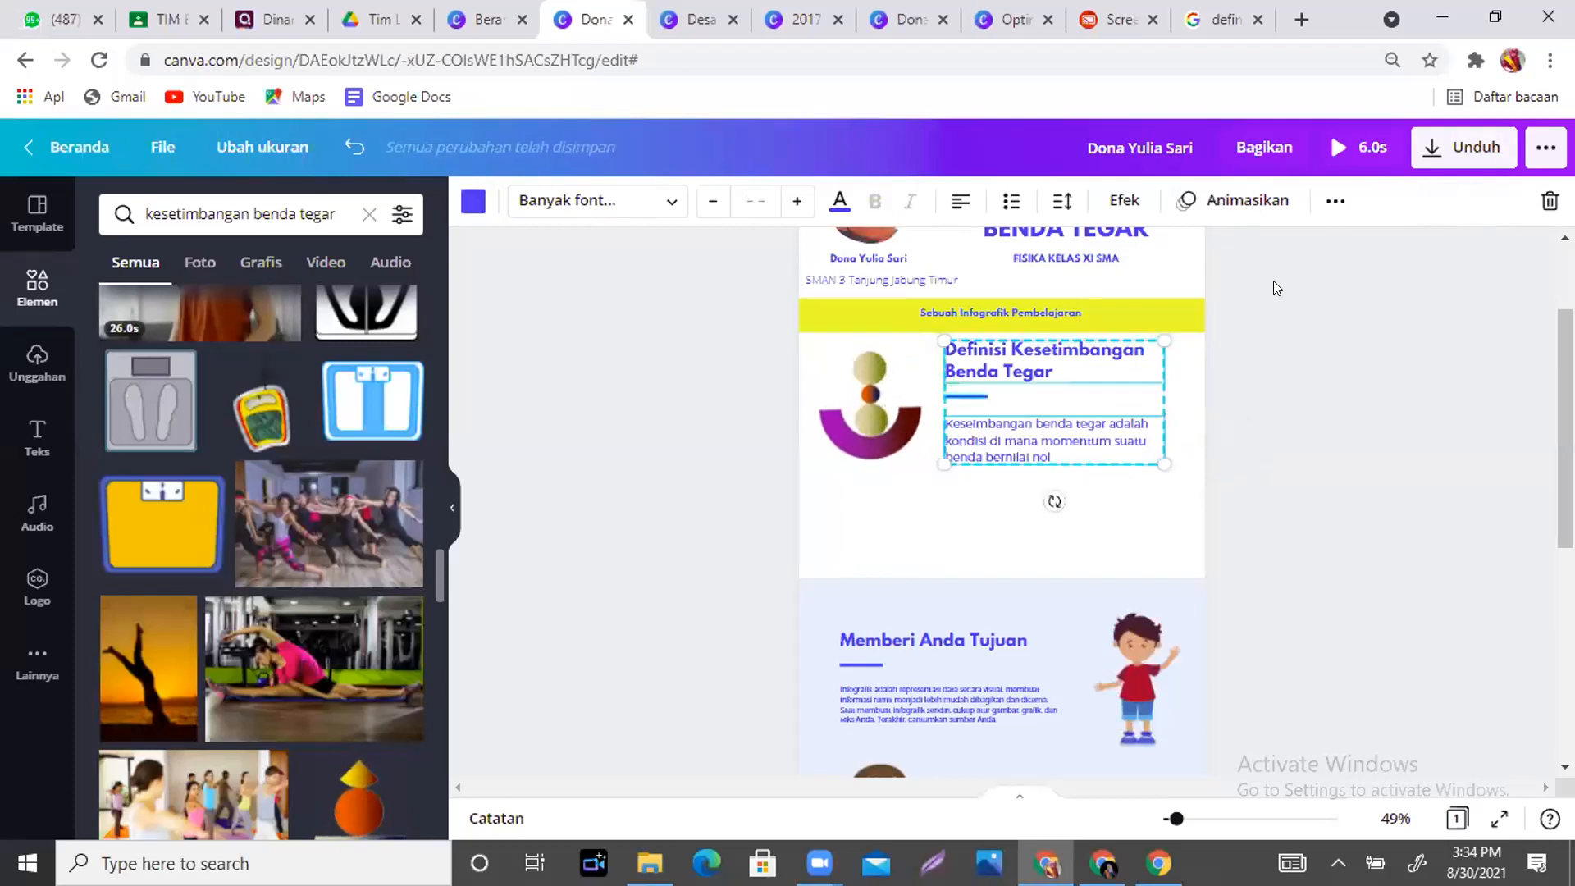
- Reposition the definition text box and move the Definisi Kesetimbangan Benda Tegar heading down
click(1000, 514)
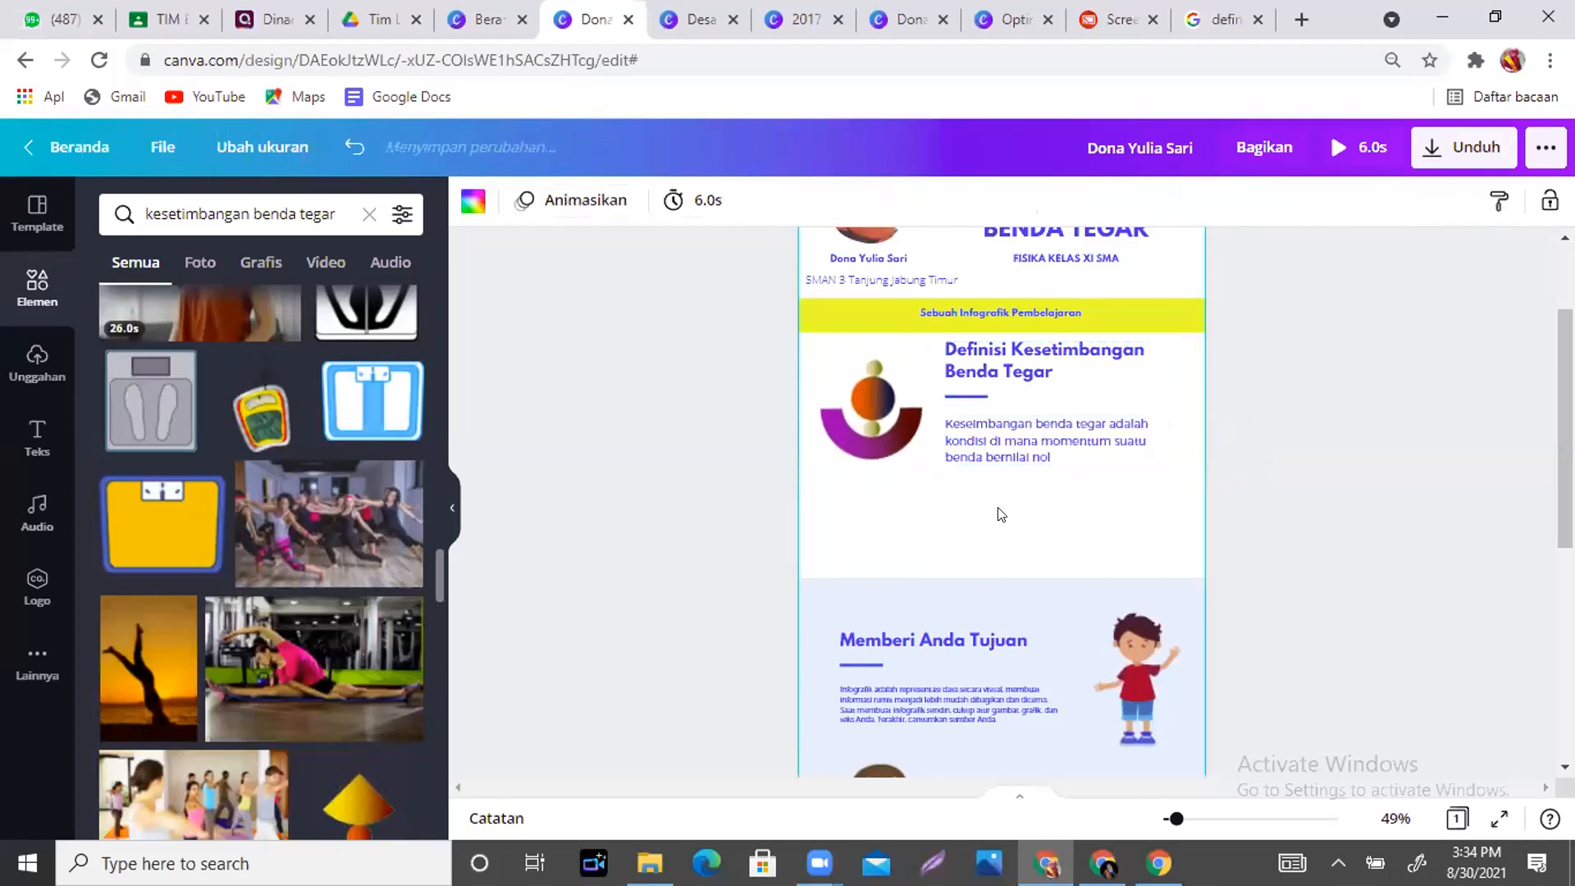
click(968, 397)
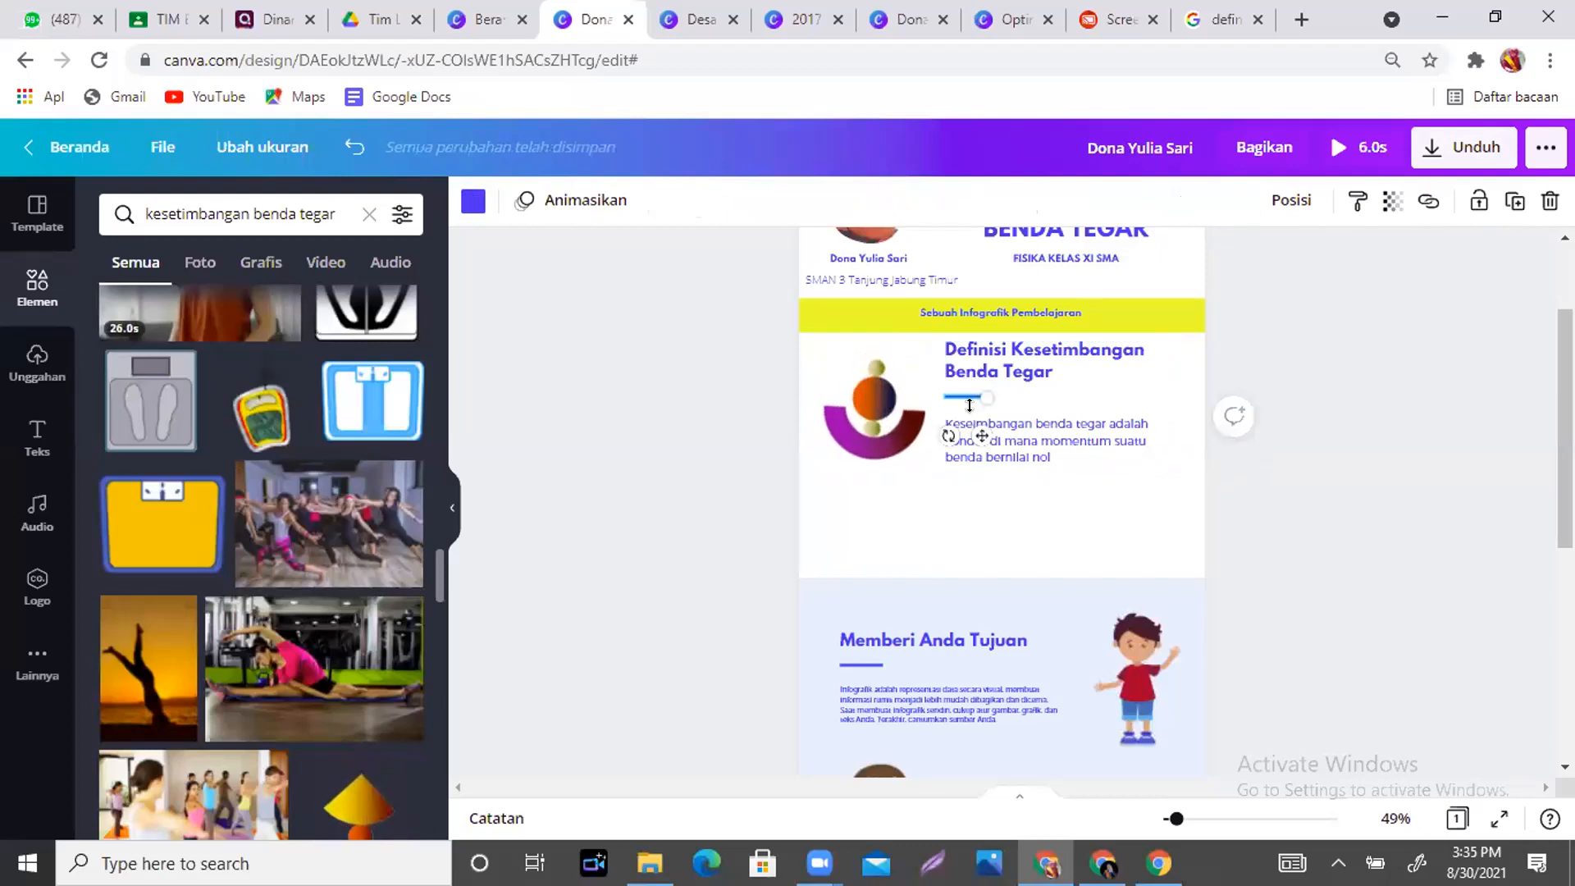
drag(976, 437, 977, 442)
mouse_move(1002, 375)
mouse_down()
mouse_move(990, 382)
mouse_move(1002, 393)
mouse_up()
- Raise the Memberi Anda Tujuan background, text block and boy illustration directly beneath the definition section
click(1133, 514)
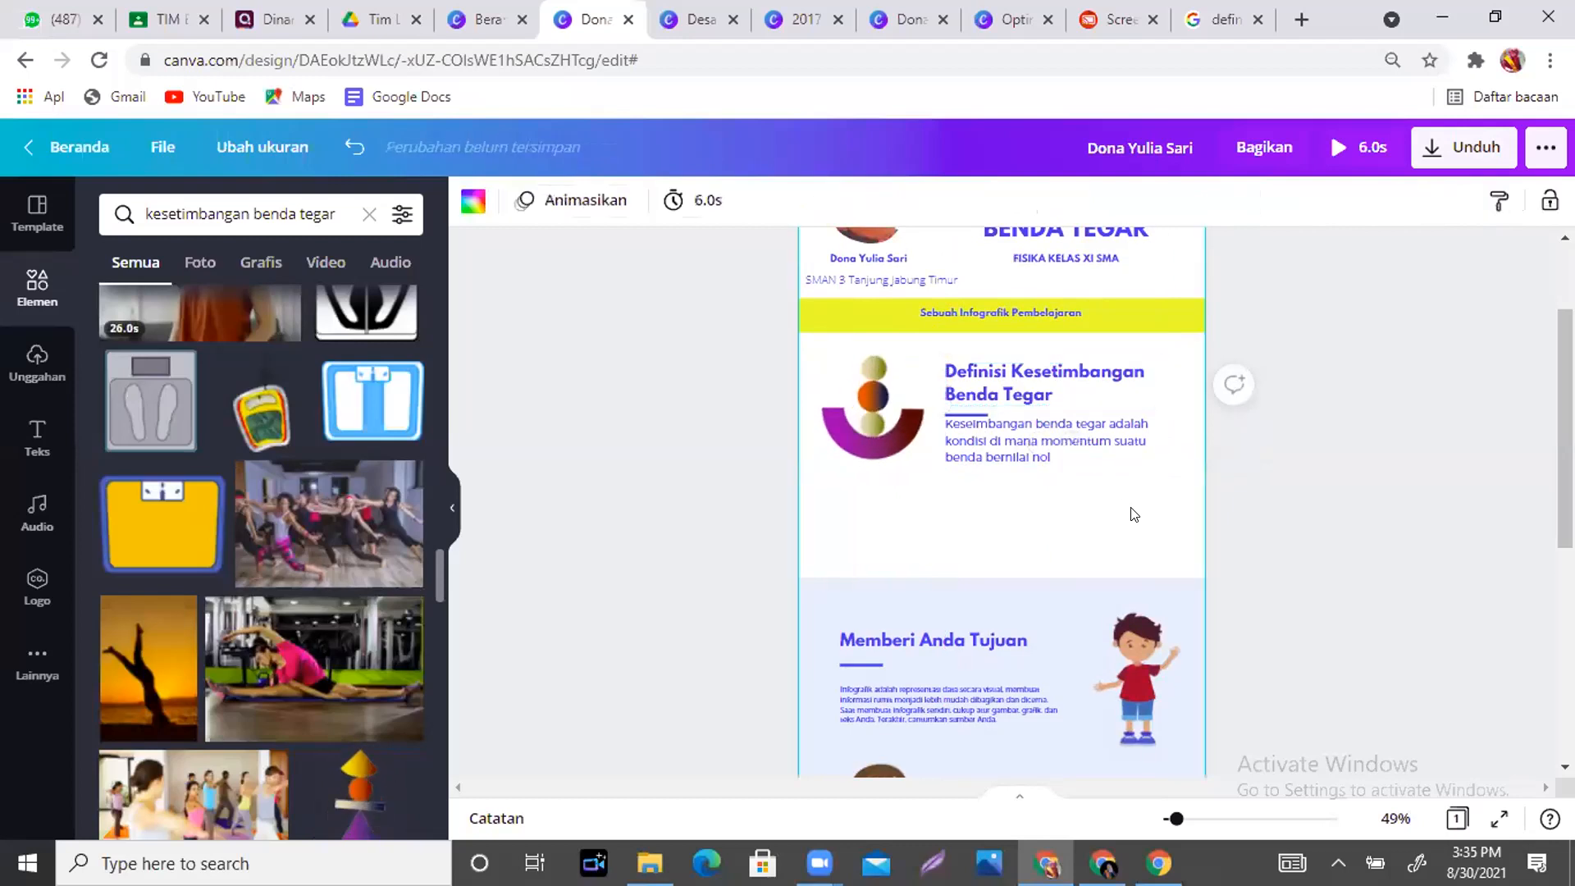
scroll(1134, 514, down, 3)
scroll(1001, 501, up, 2)
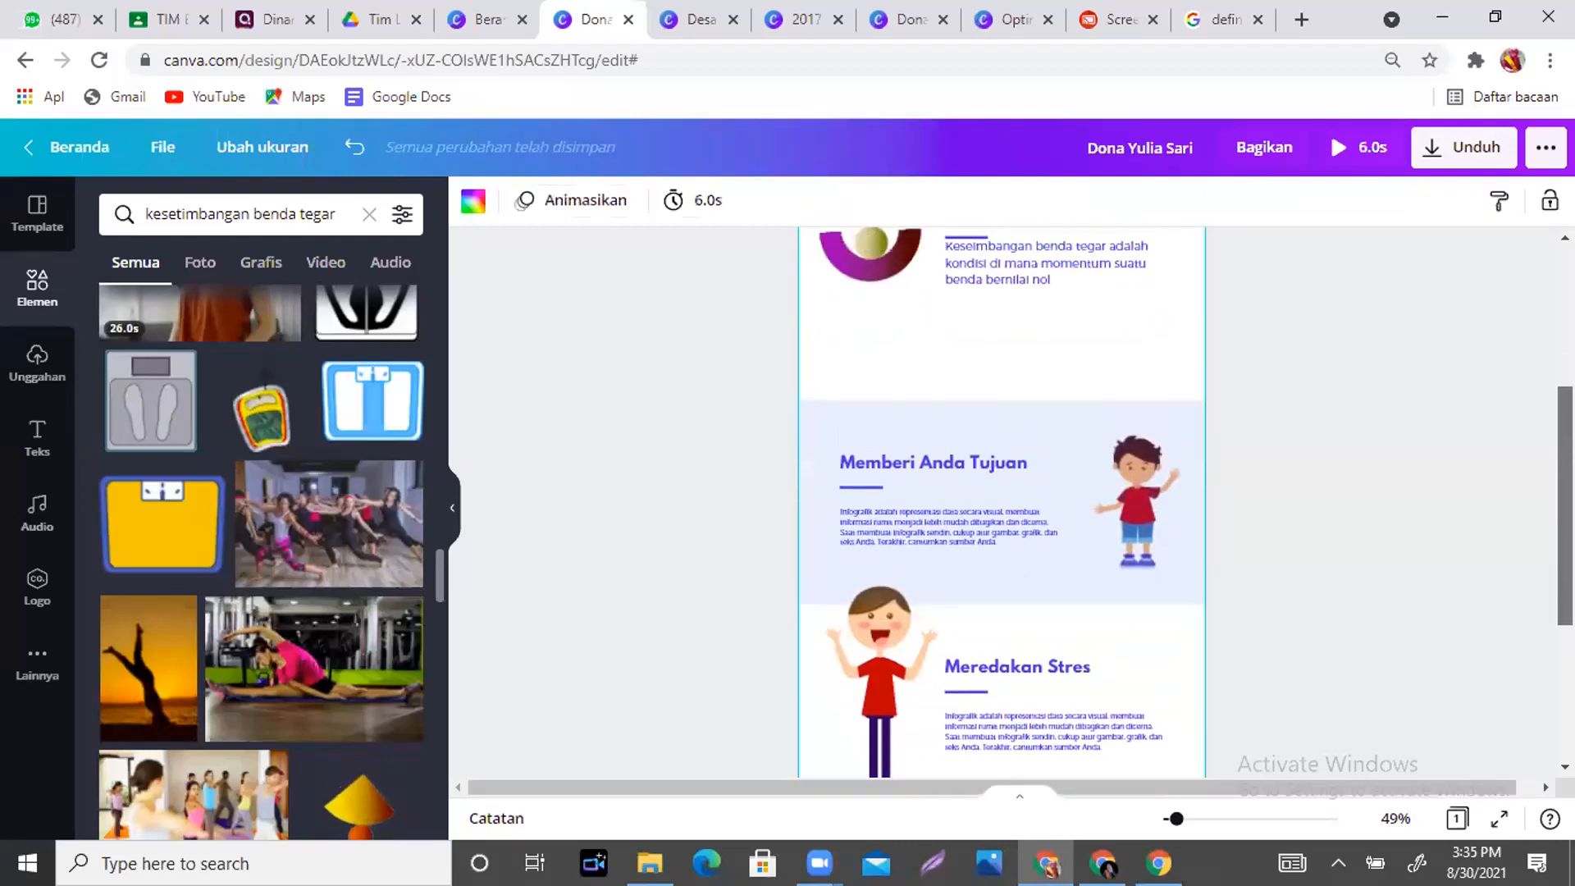
scroll(1000, 501, down, 3)
scroll(1034, 399, up, 2)
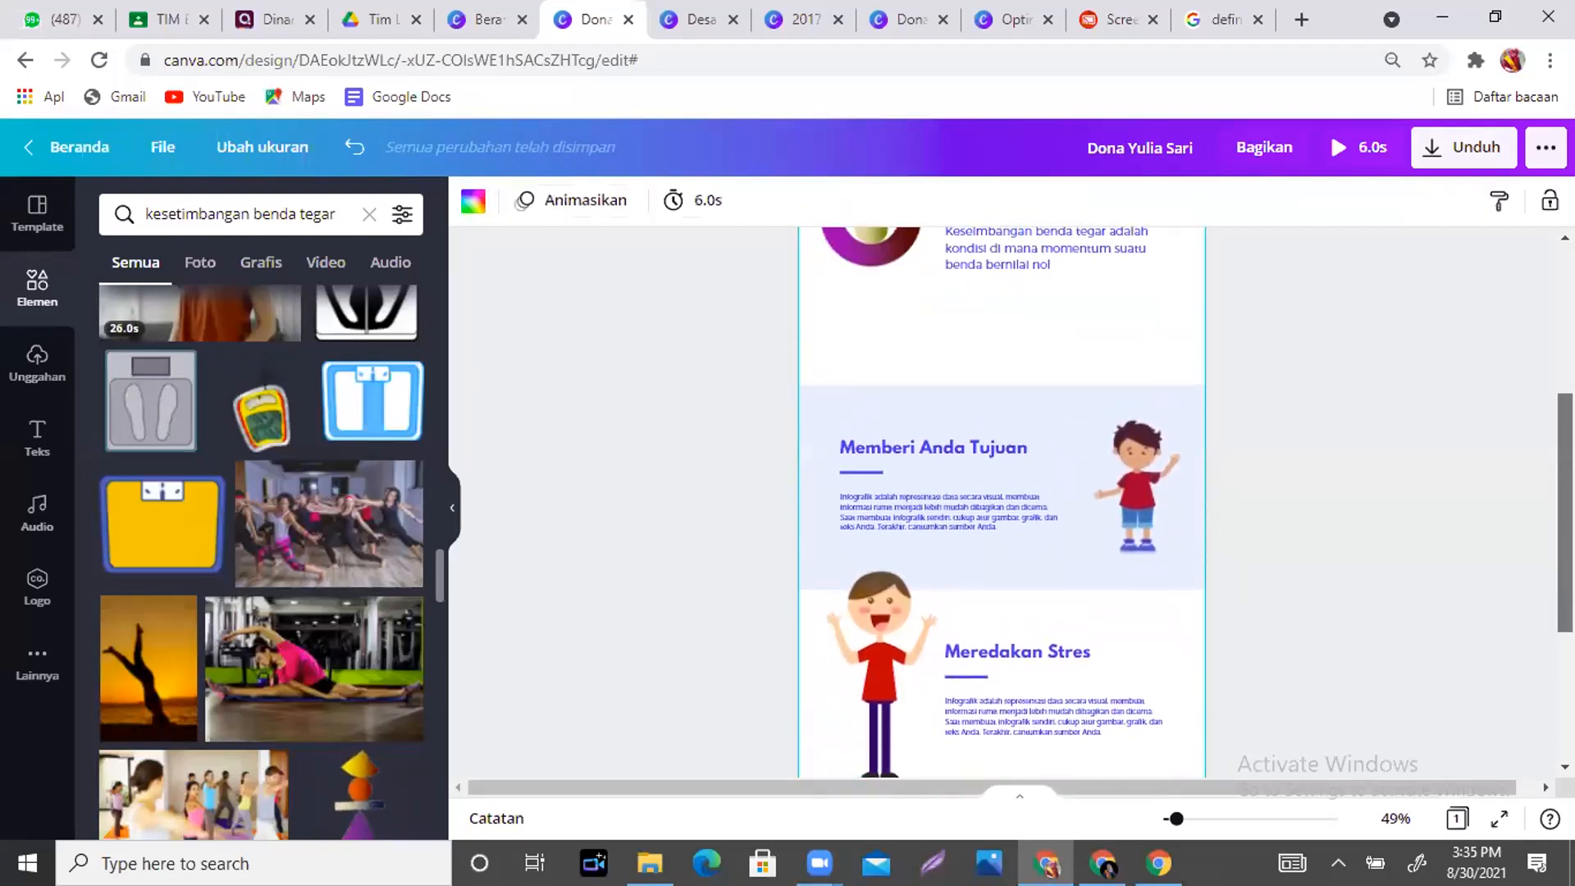
drag(1033, 399, 1001, 362)
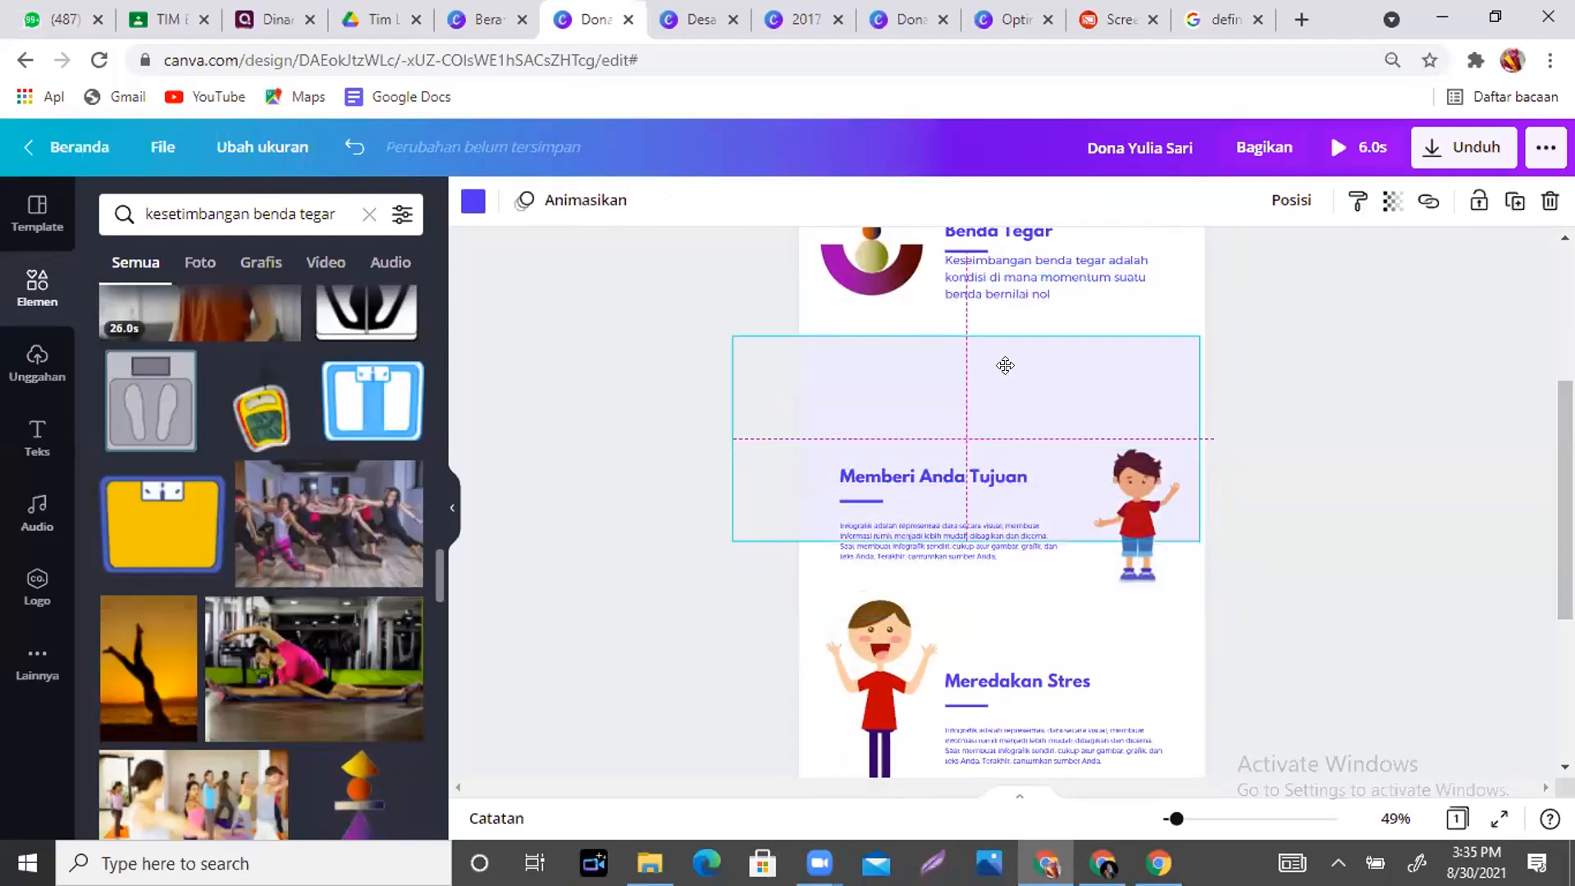
drag(976, 484, 952, 404)
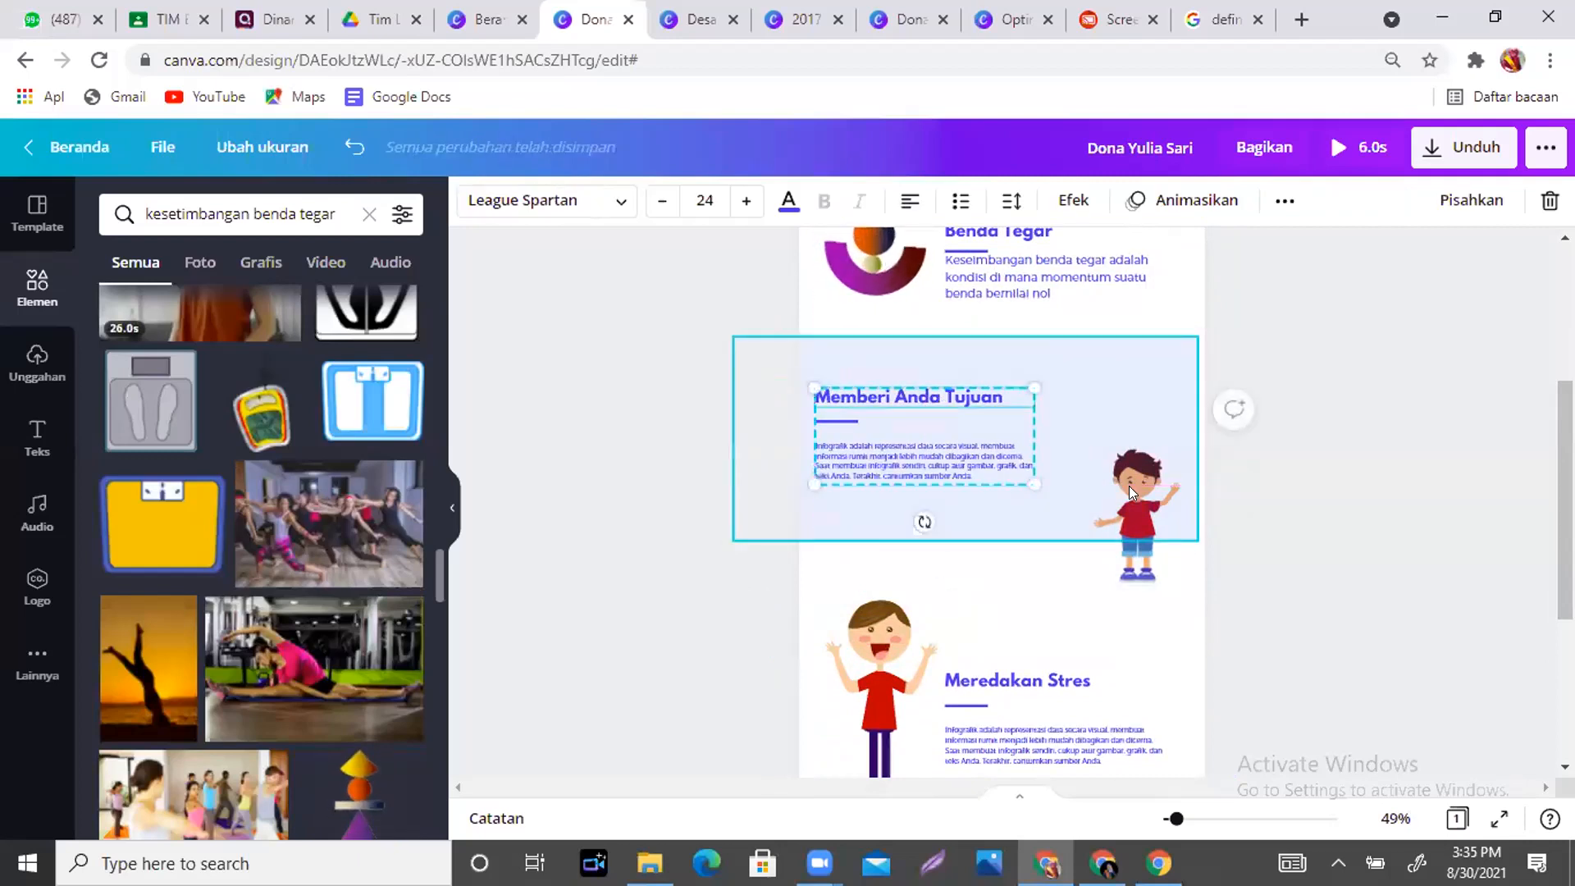
click(1129, 485)
drag(1134, 560, 1120, 481)
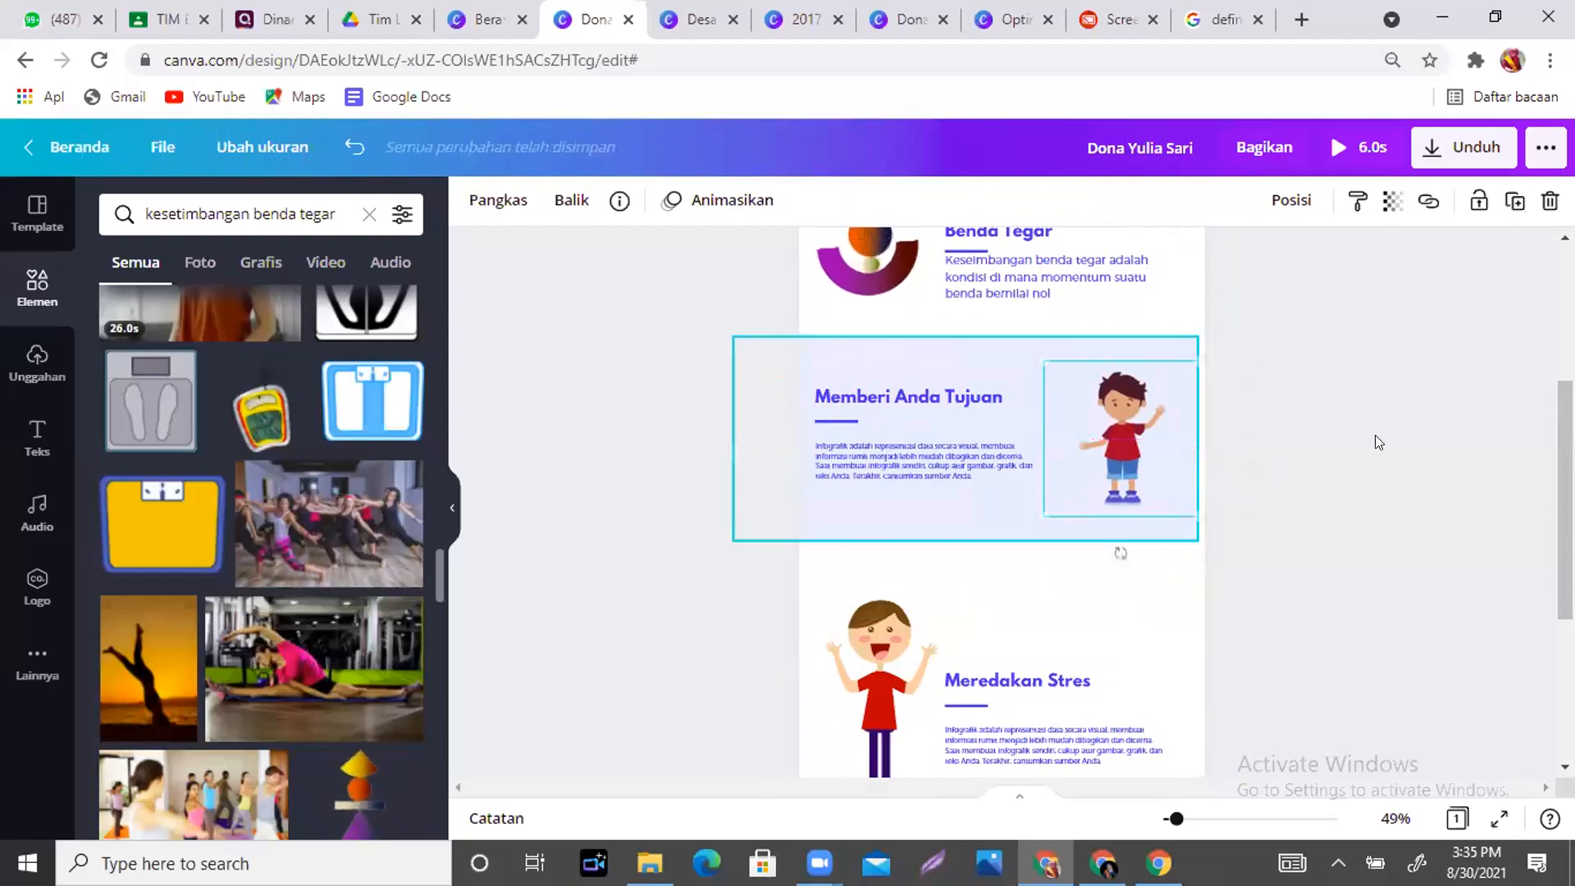
scroll(1117, 570, up, 4)
scroll(1117, 569, down, 2)
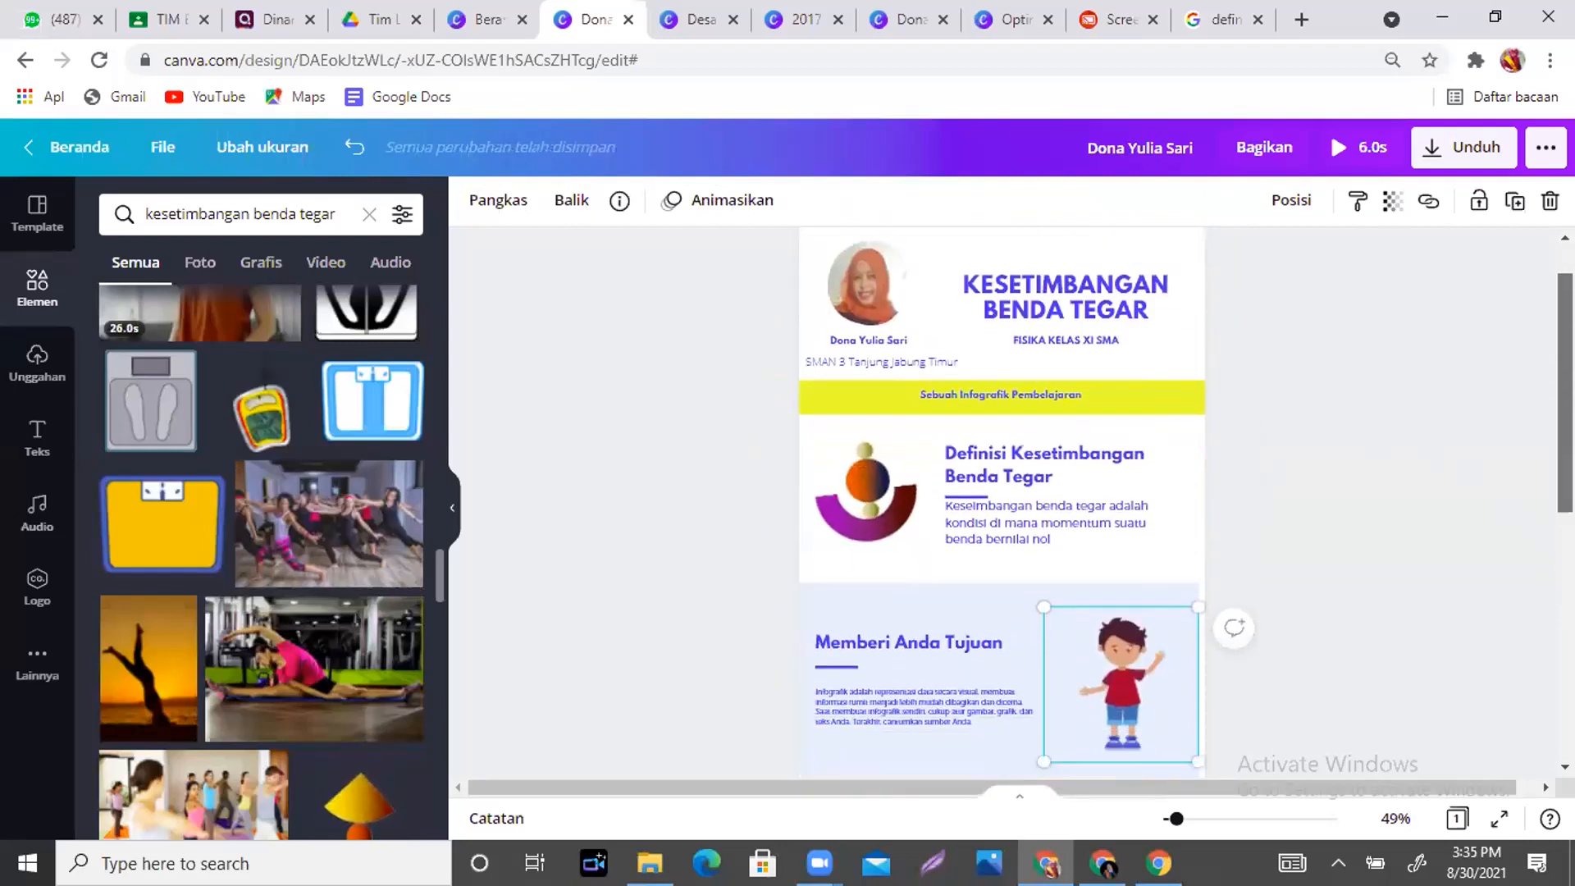
click(1230, 510)
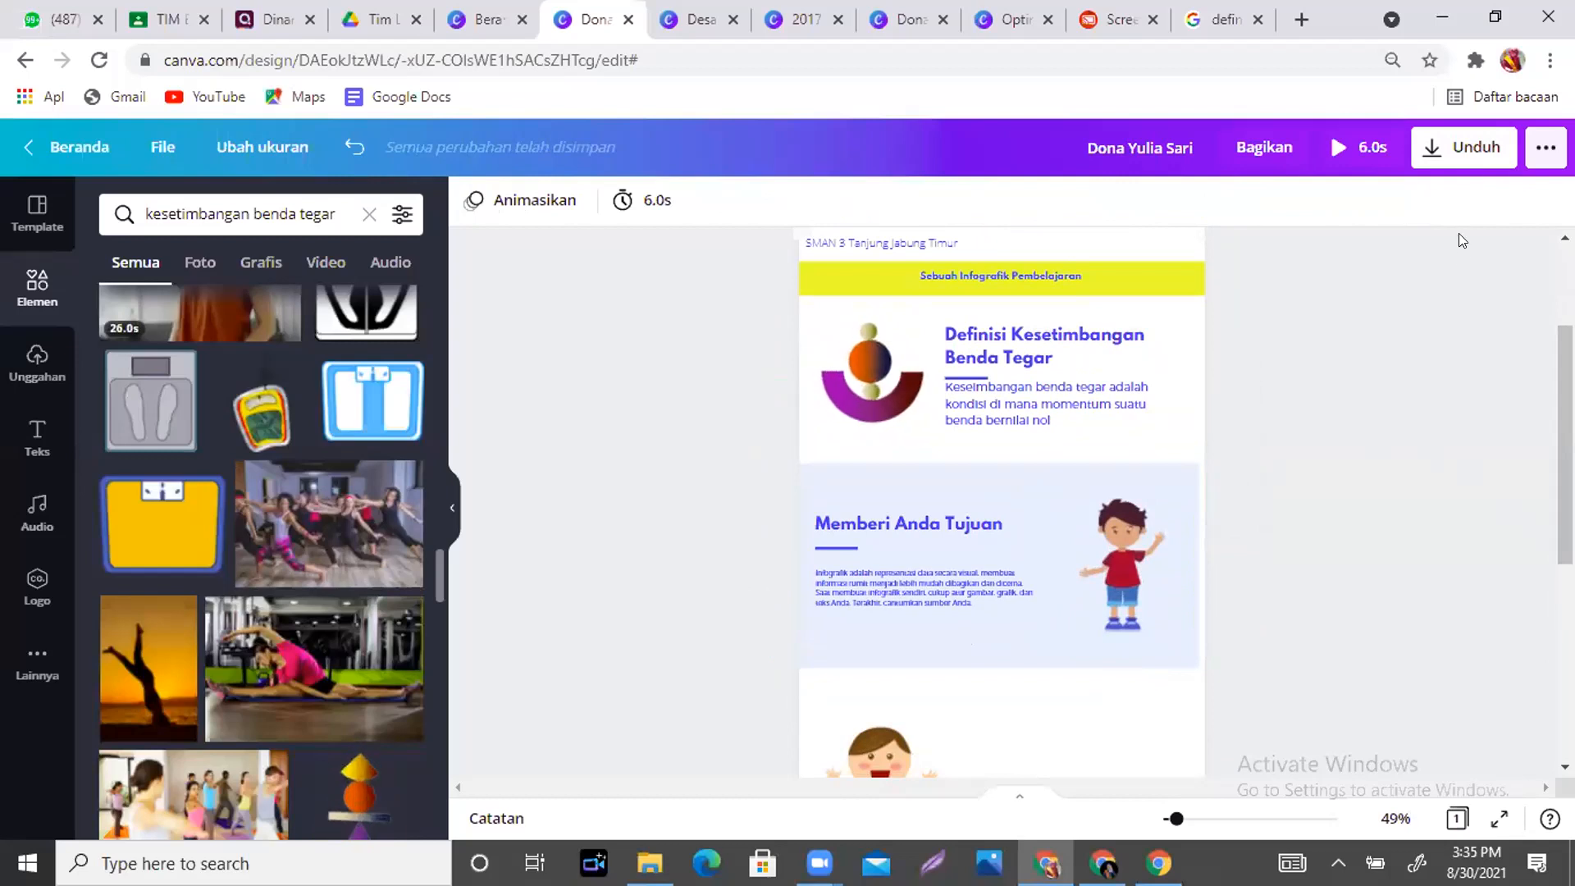
- Download the infographic design with JPG as the file type
click(1464, 156)
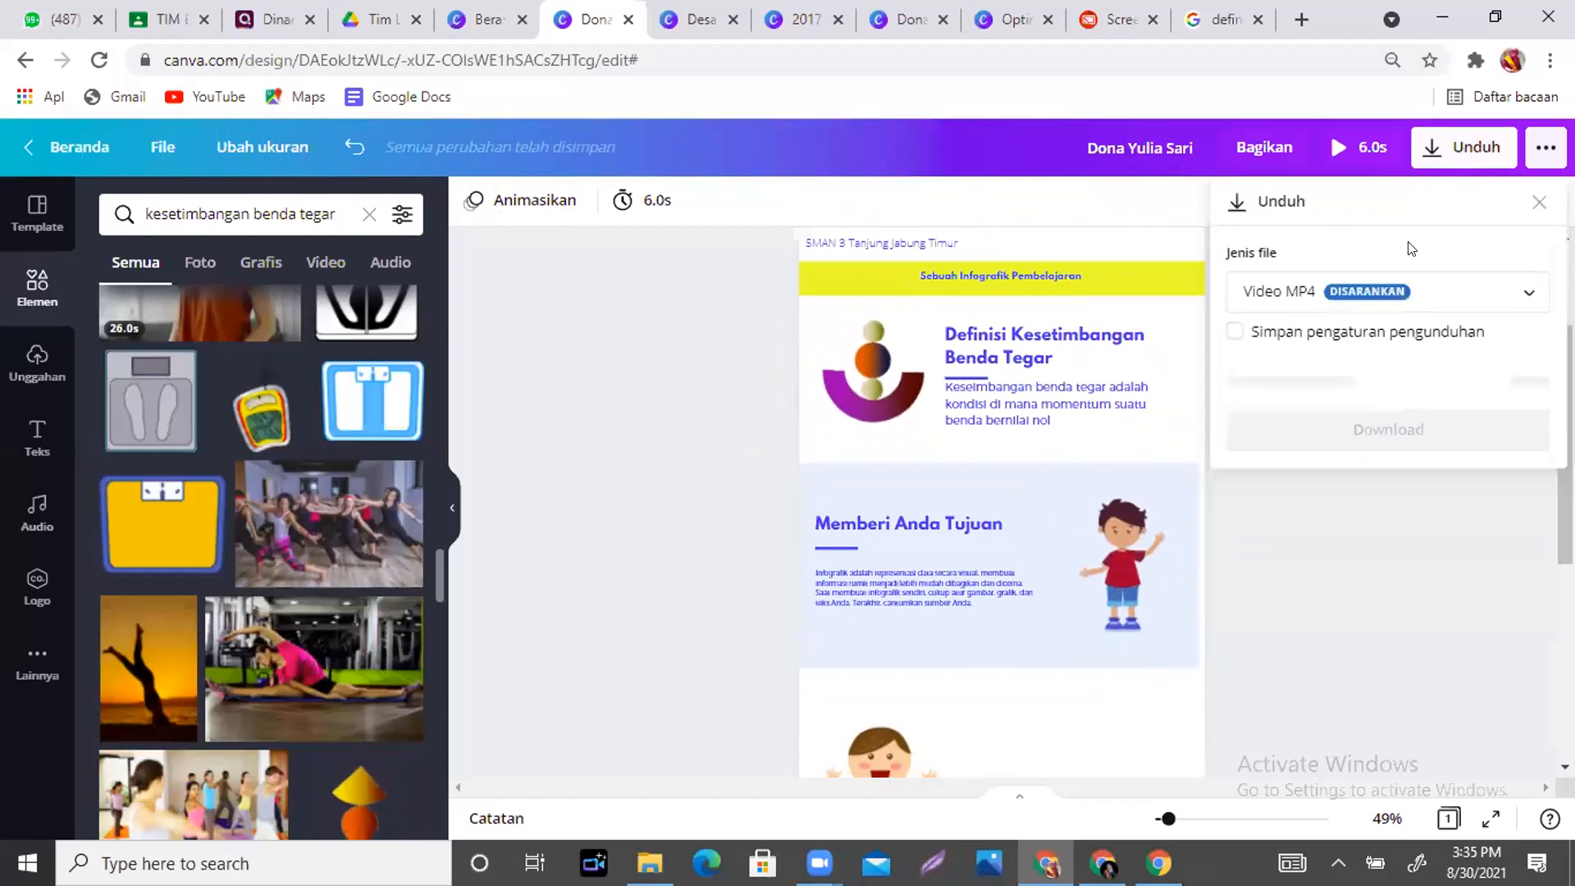
click(1516, 293)
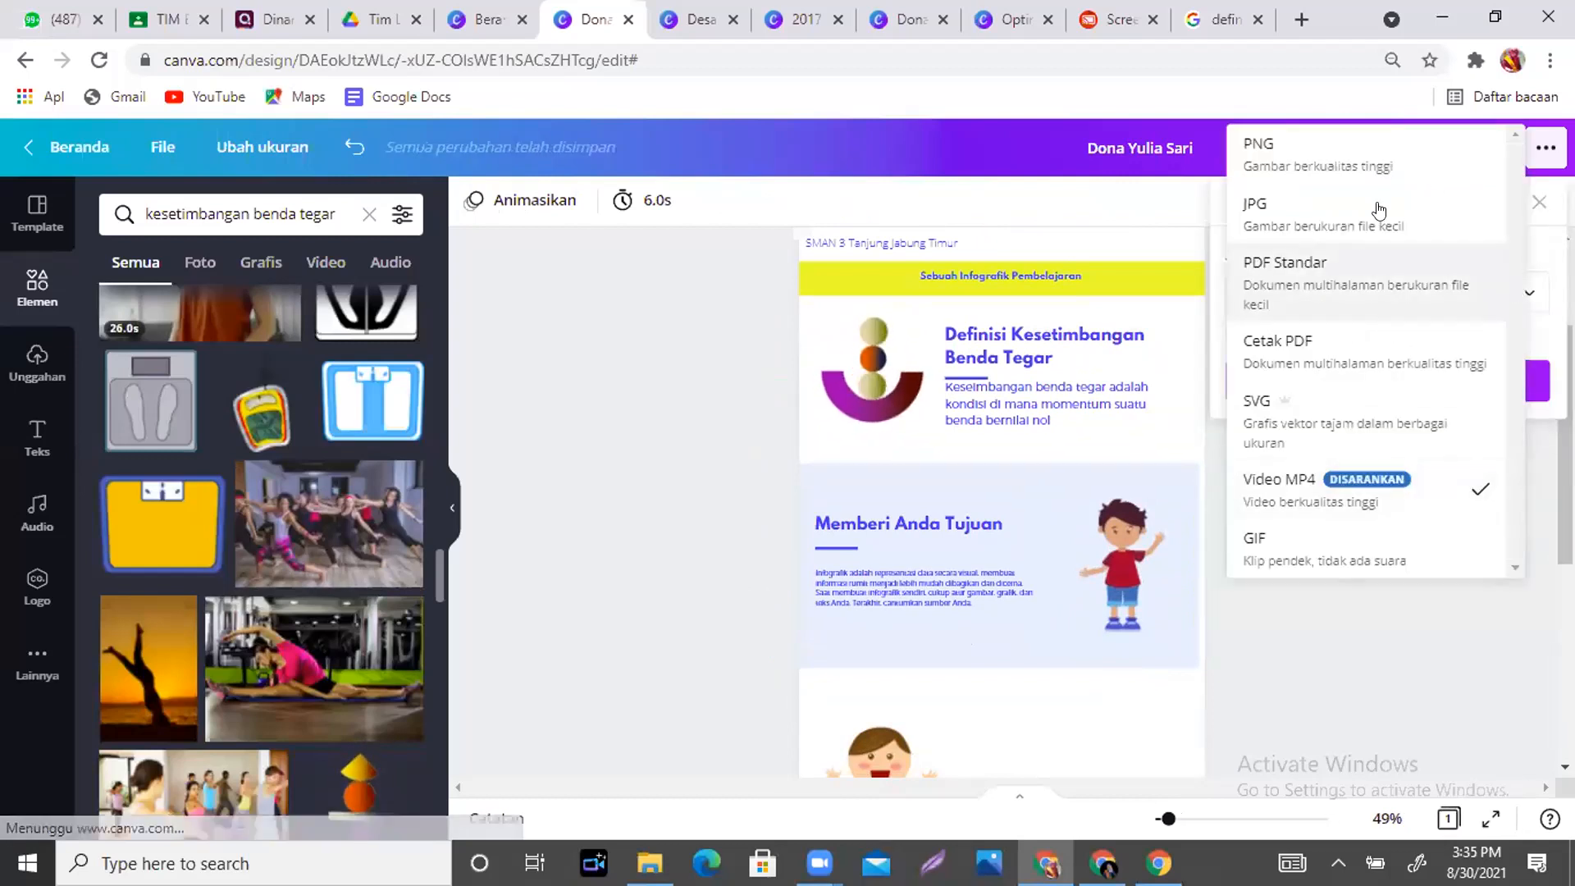
click(1346, 212)
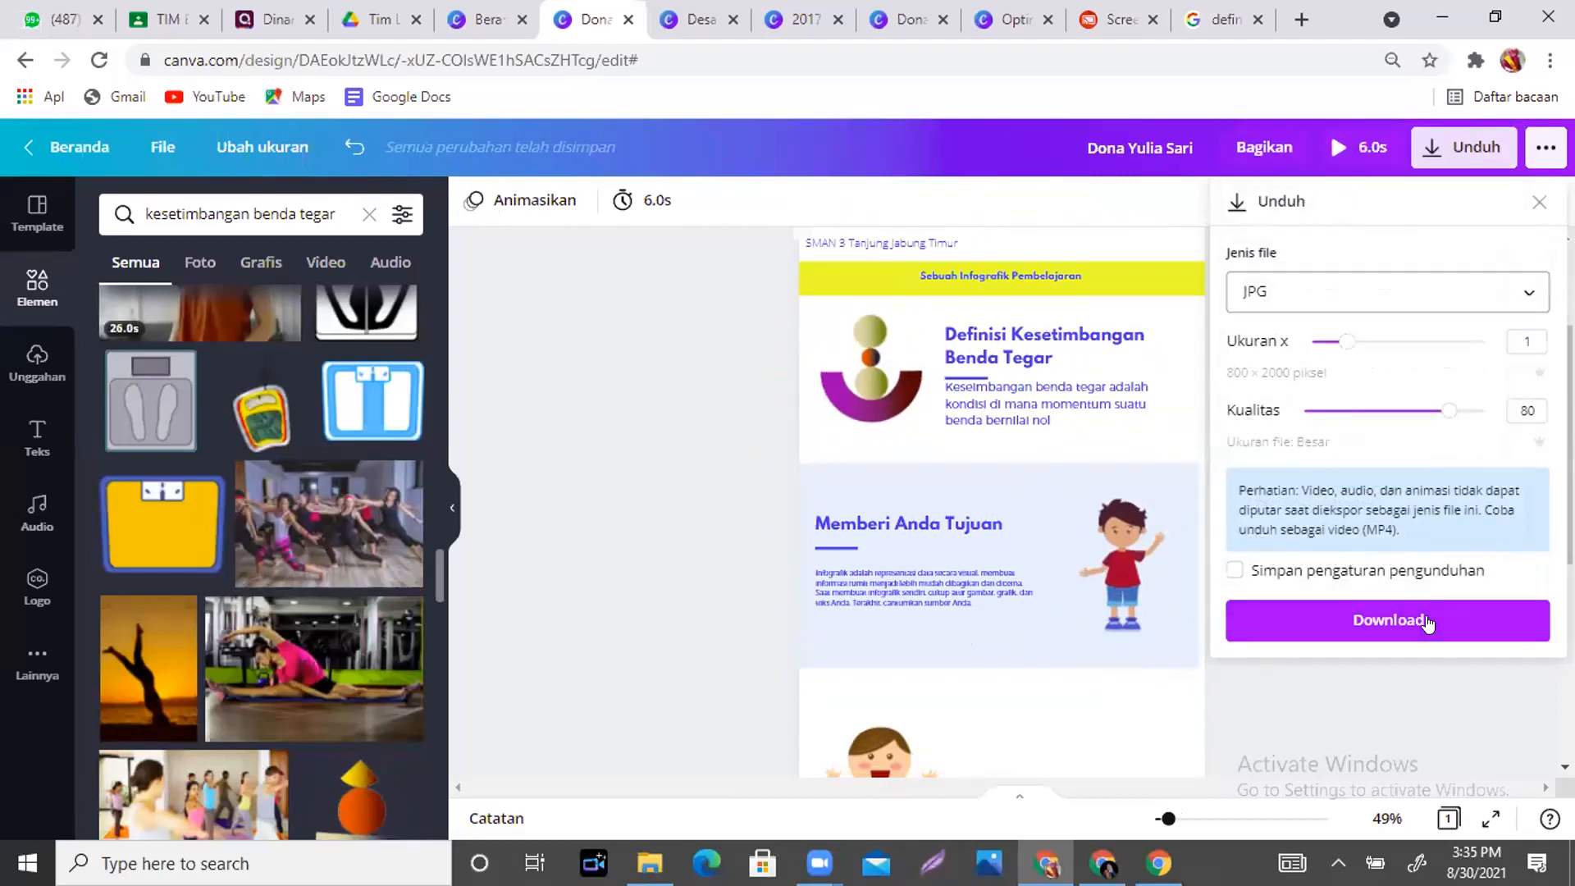
click(1131, 698)
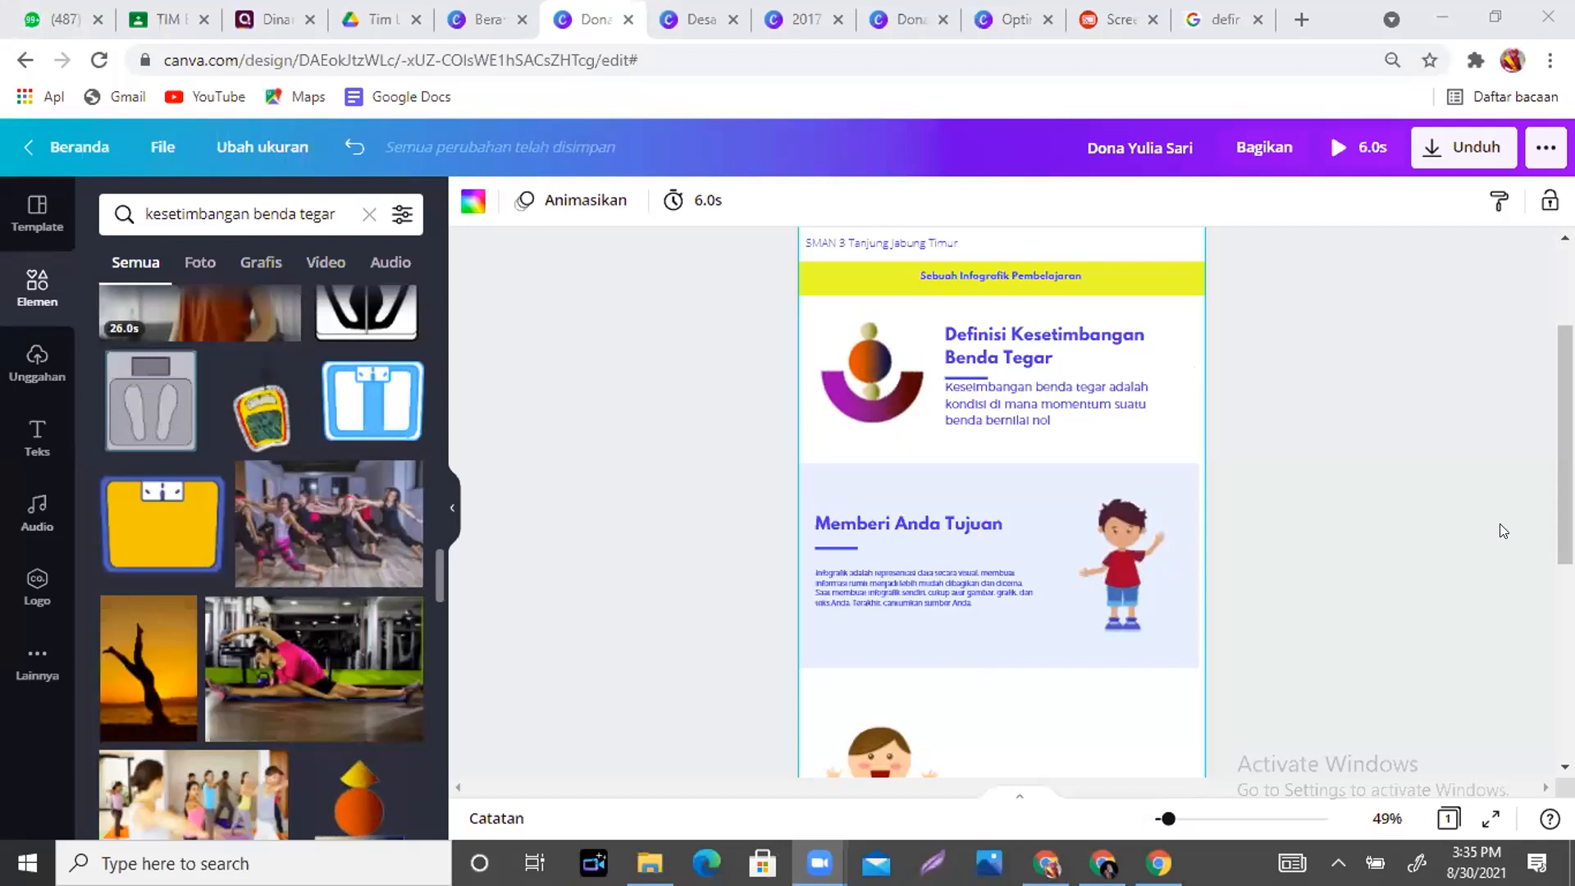
- Zoom the infographic out to 34% and switch to the WhatsApp Web tab
click(1159, 819)
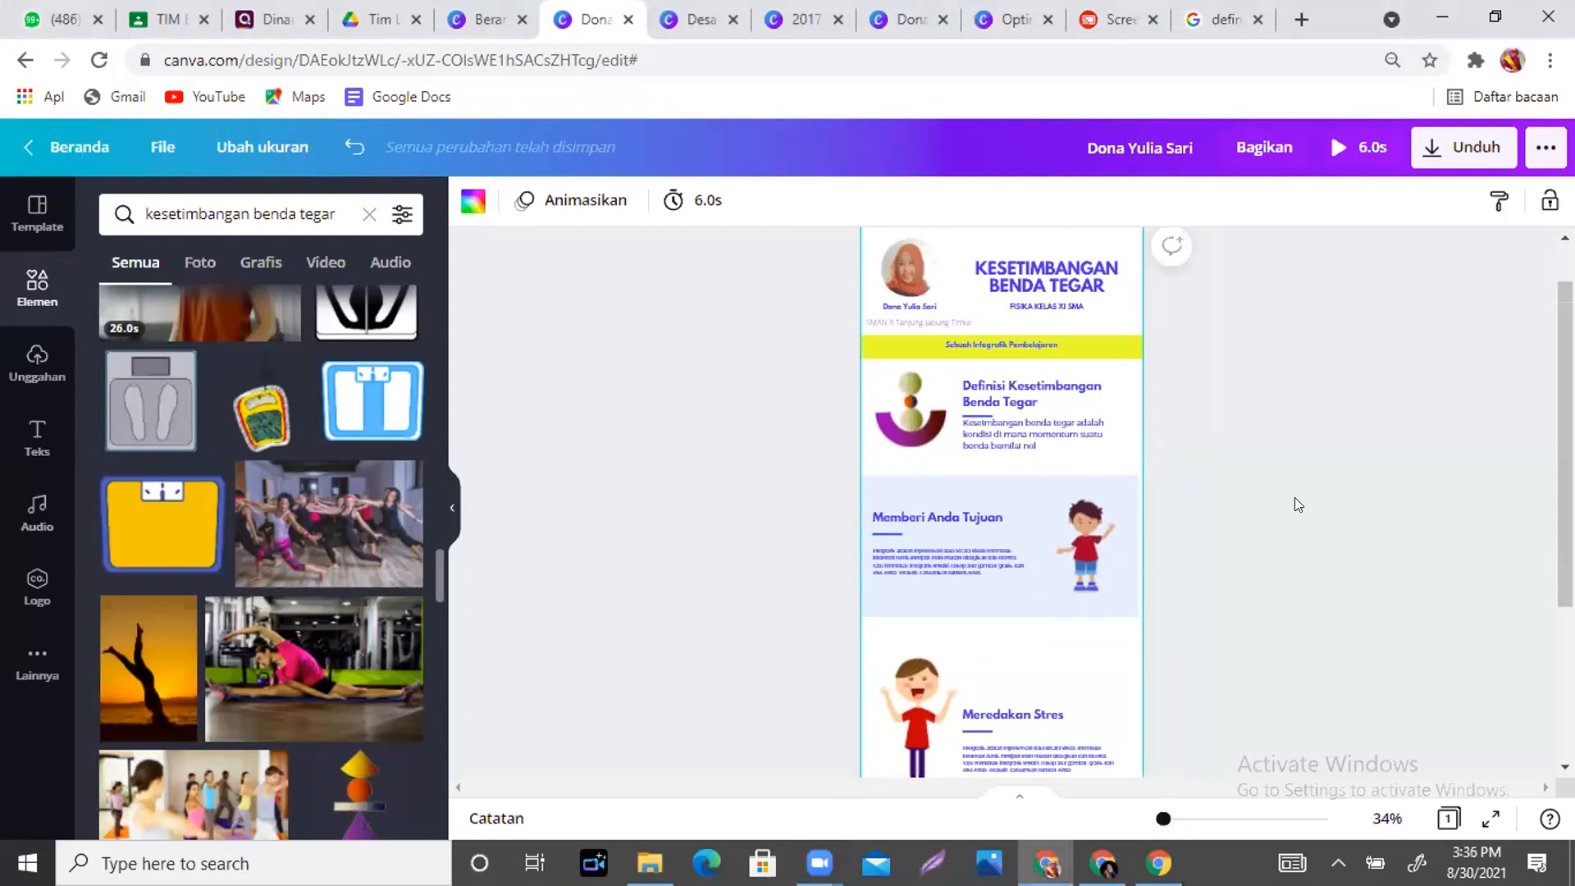
click(56, 20)
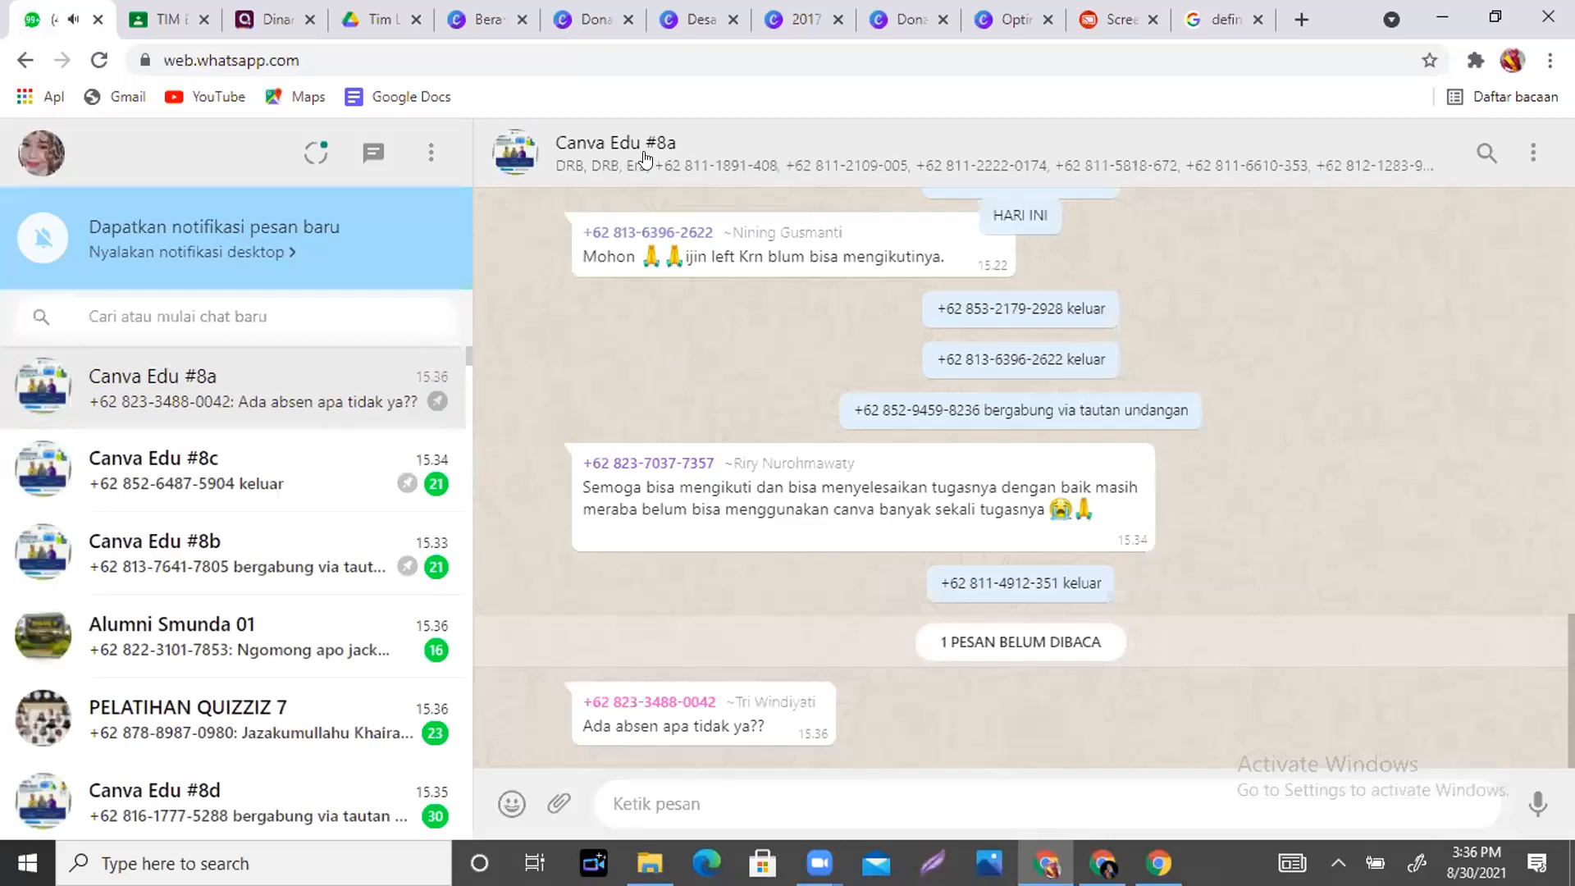
- Copy the Canva Edu #8a group's invite link from its group info, then return to the blank A4 design
click(646, 158)
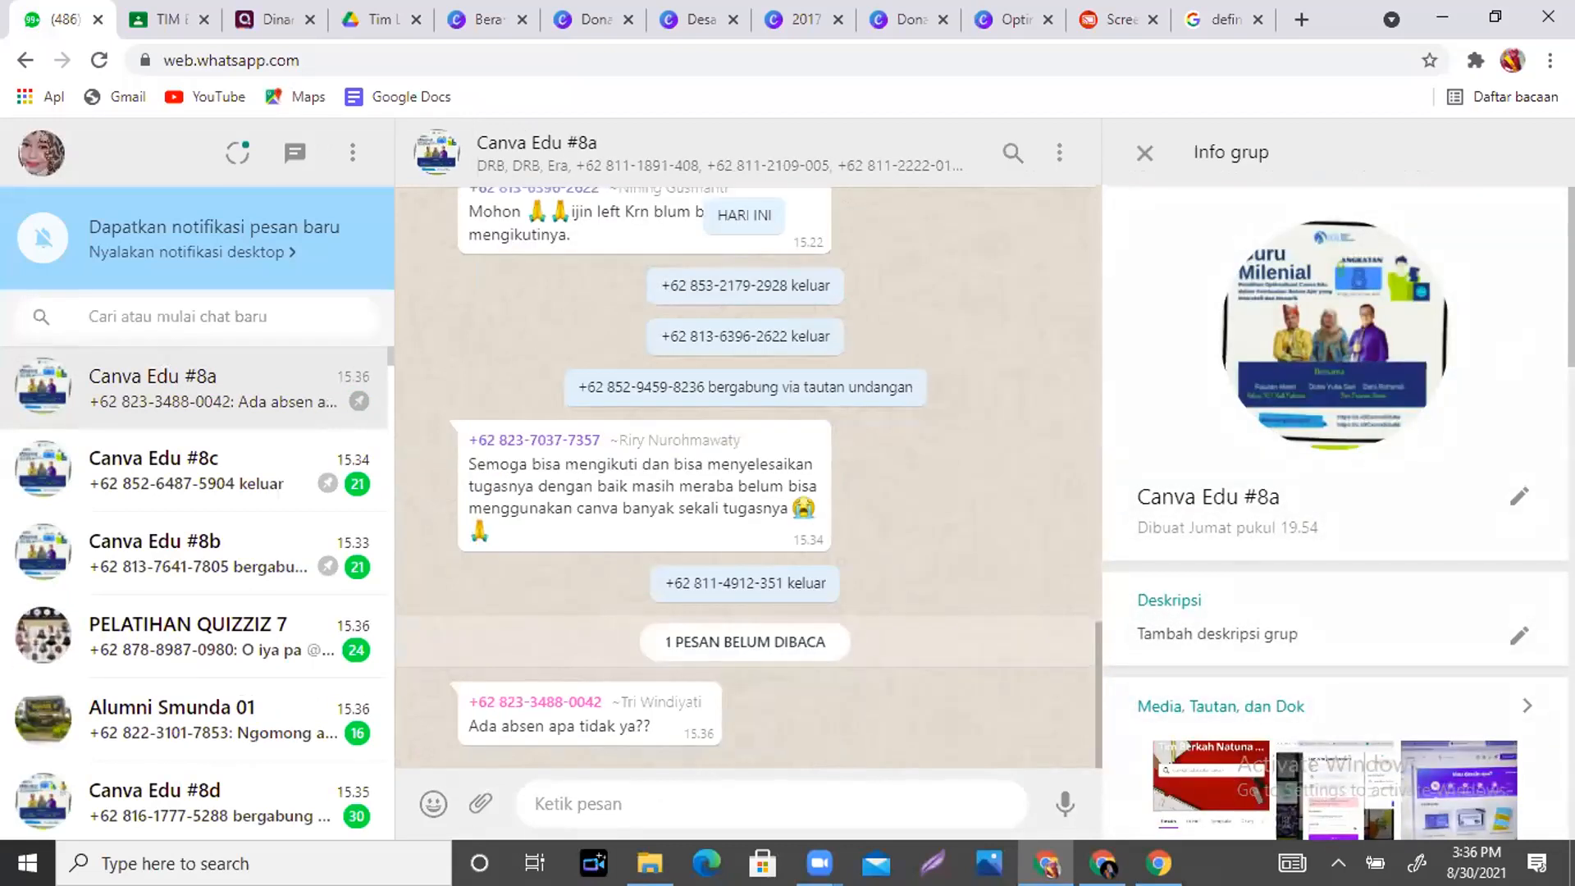
scroll(1334, 509, down, 5)
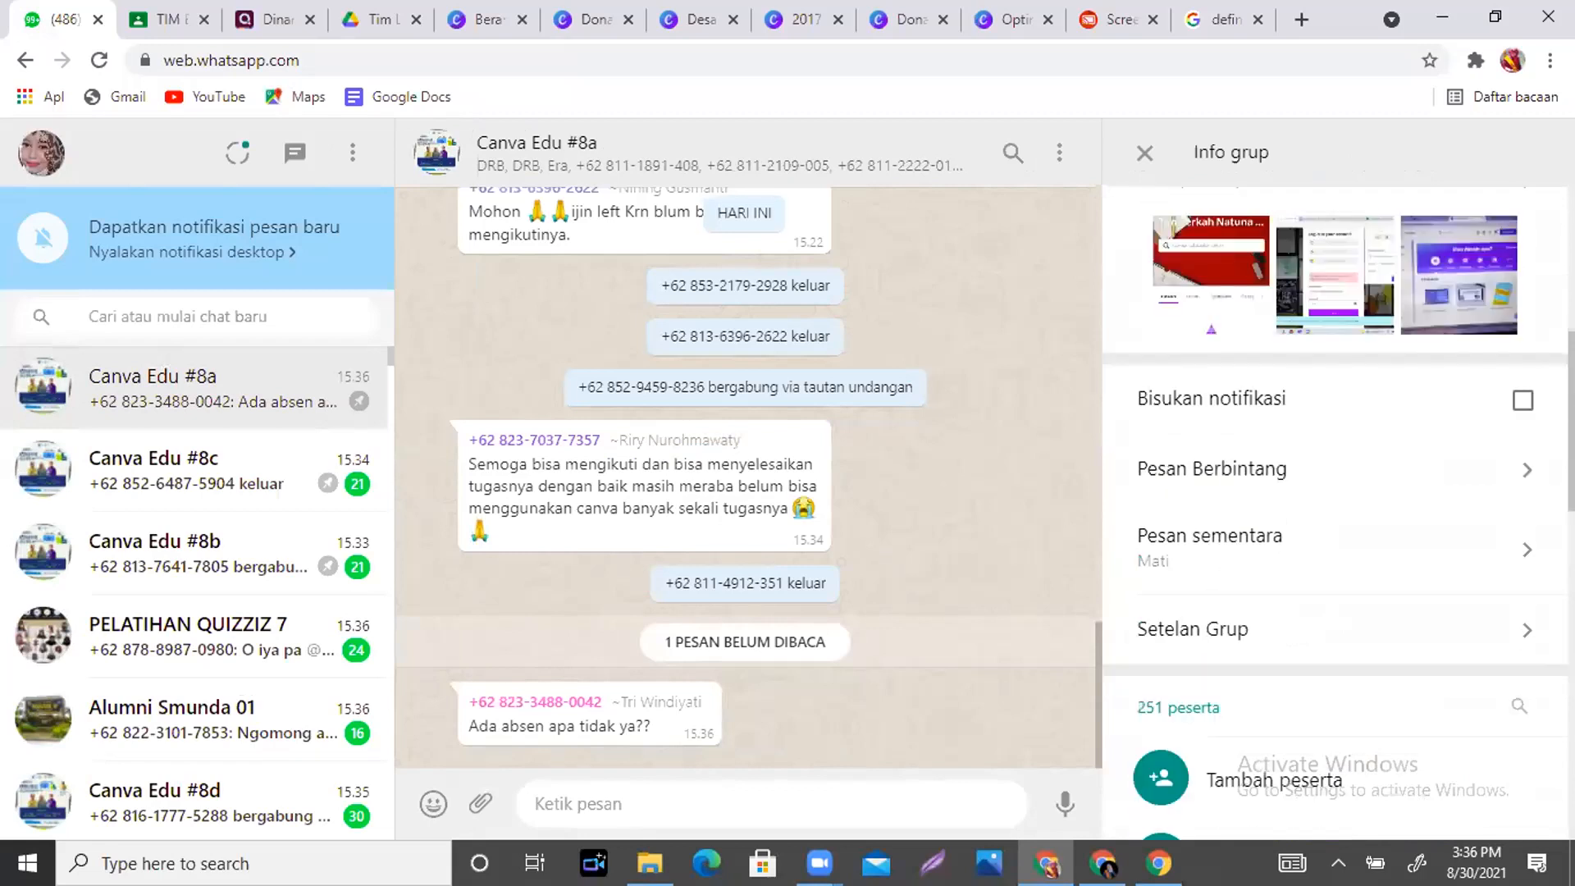
scroll(1248, 350, down, 2)
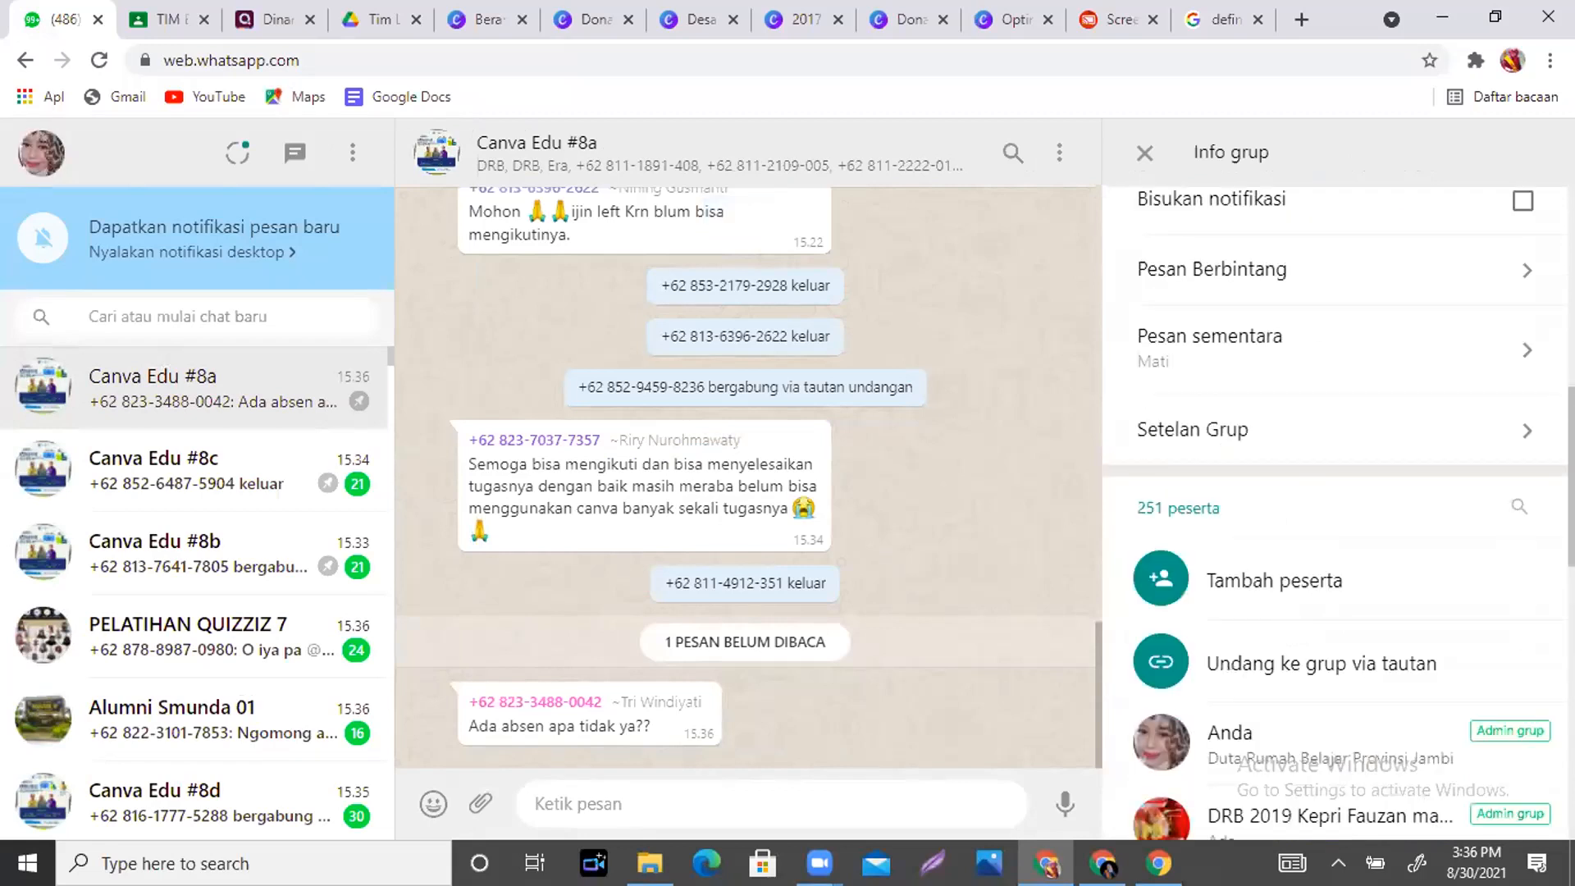
scroll(1316, 509, down, 2)
click(1316, 510)
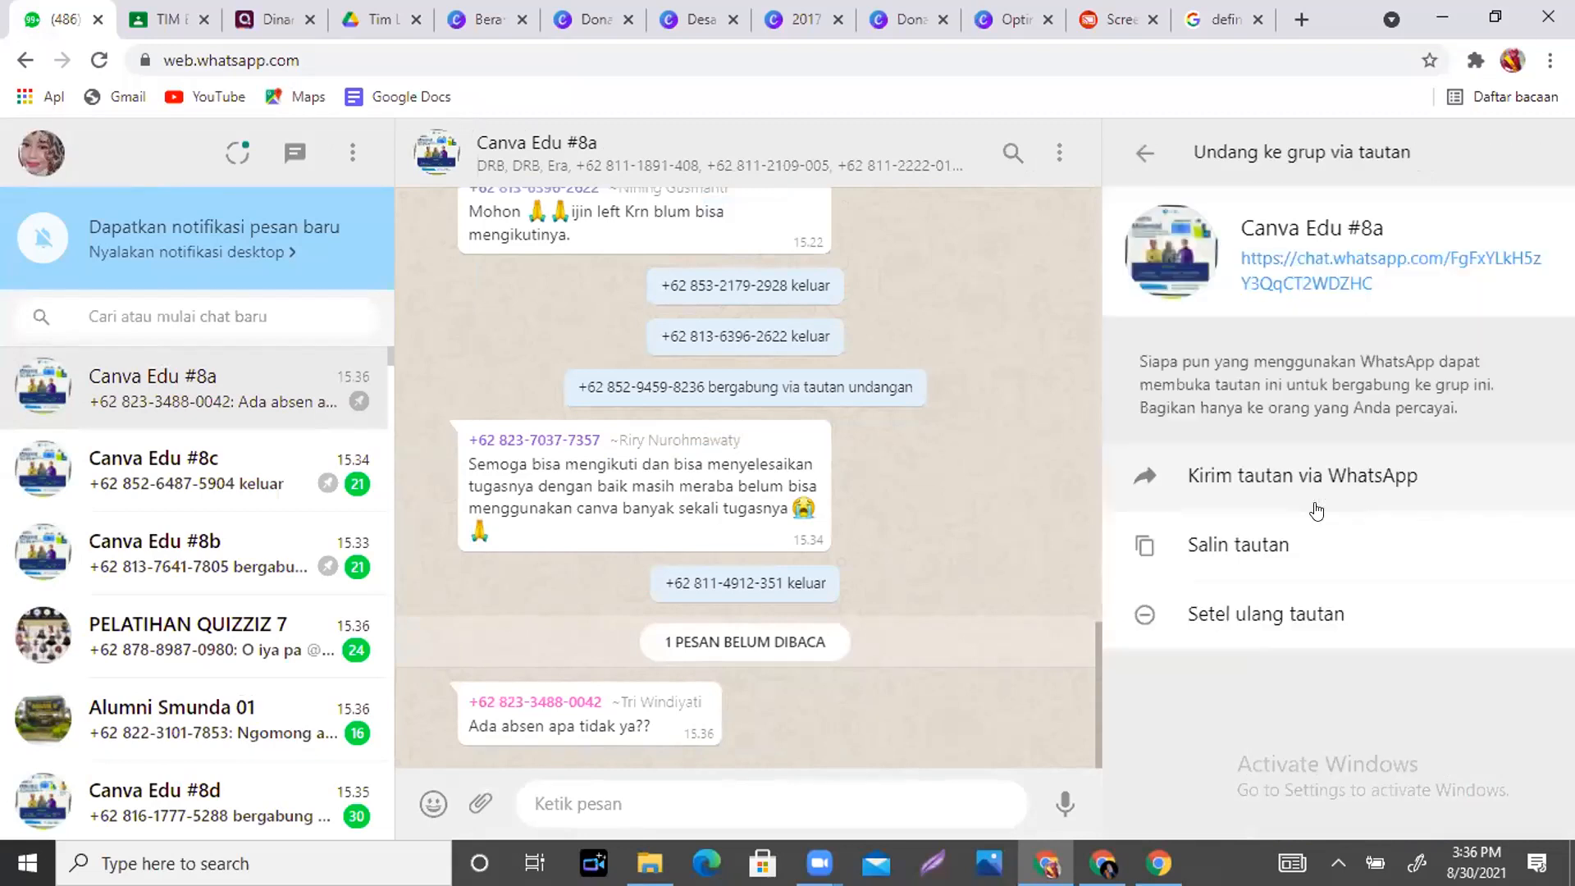
click(1265, 547)
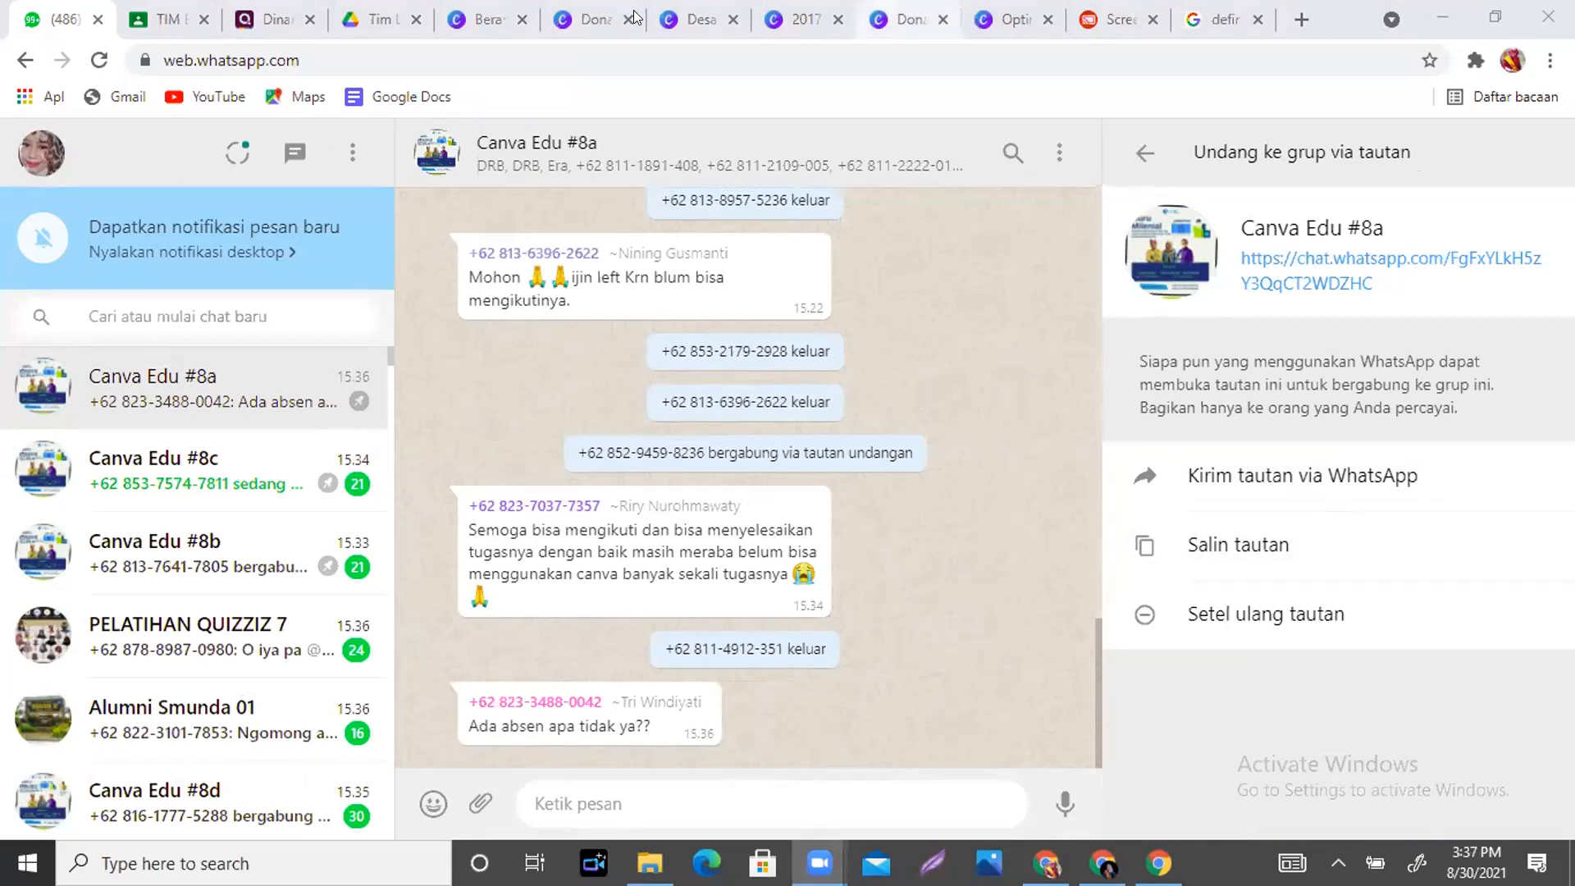
click(693, 20)
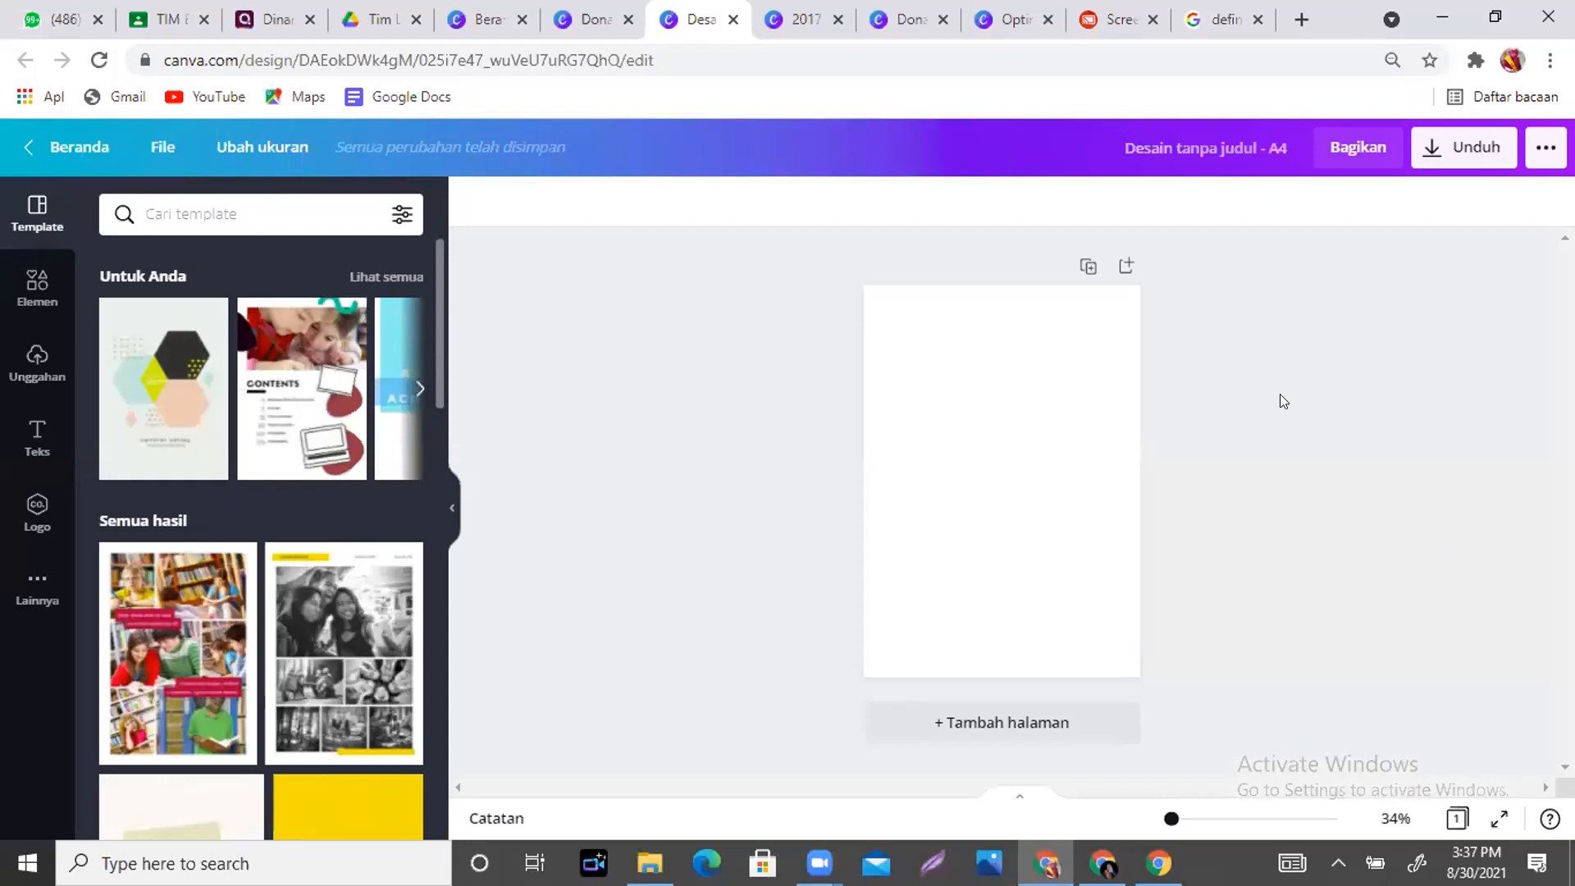
- Browse the résumé, 2017 yearbook, Optimalisasi and blank A4 designs, ending on the Kesetimbangan infographic
click(888, 18)
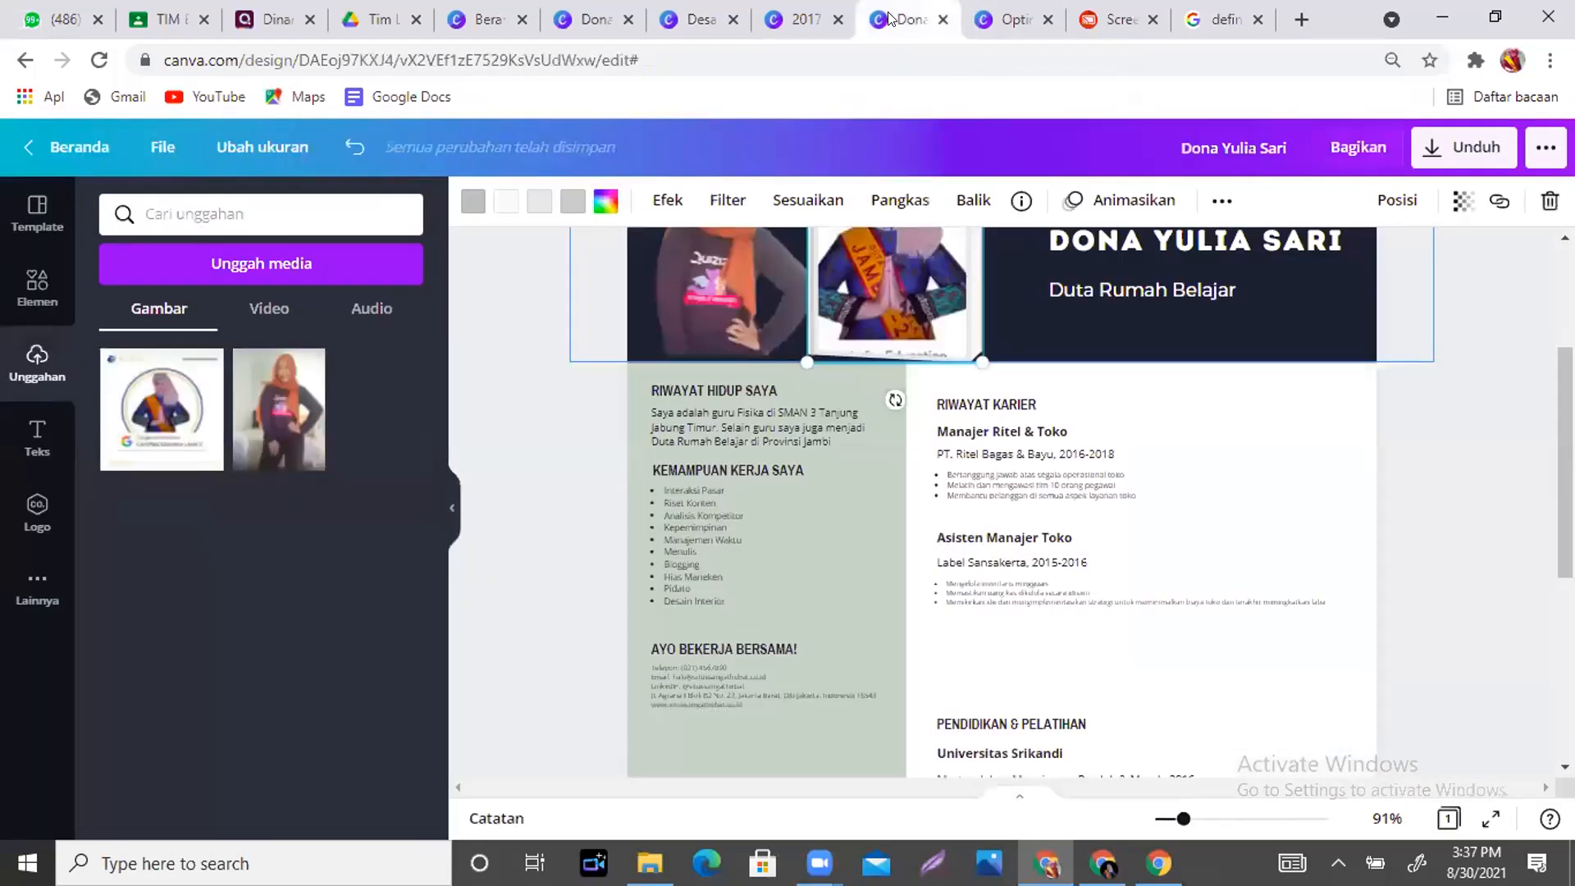
click(800, 12)
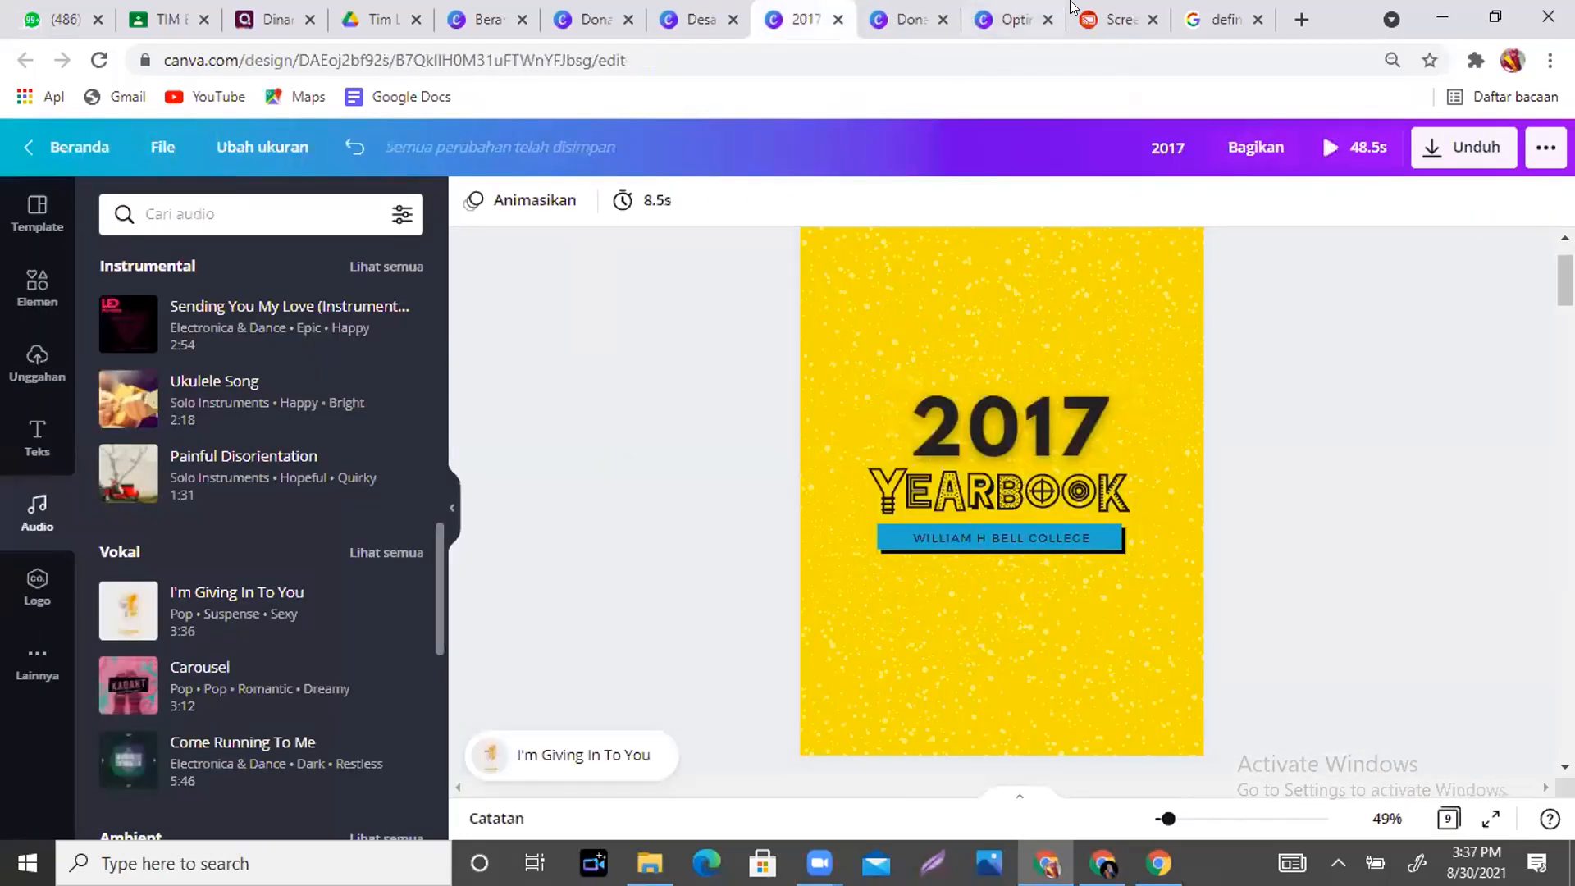
click(1009, 23)
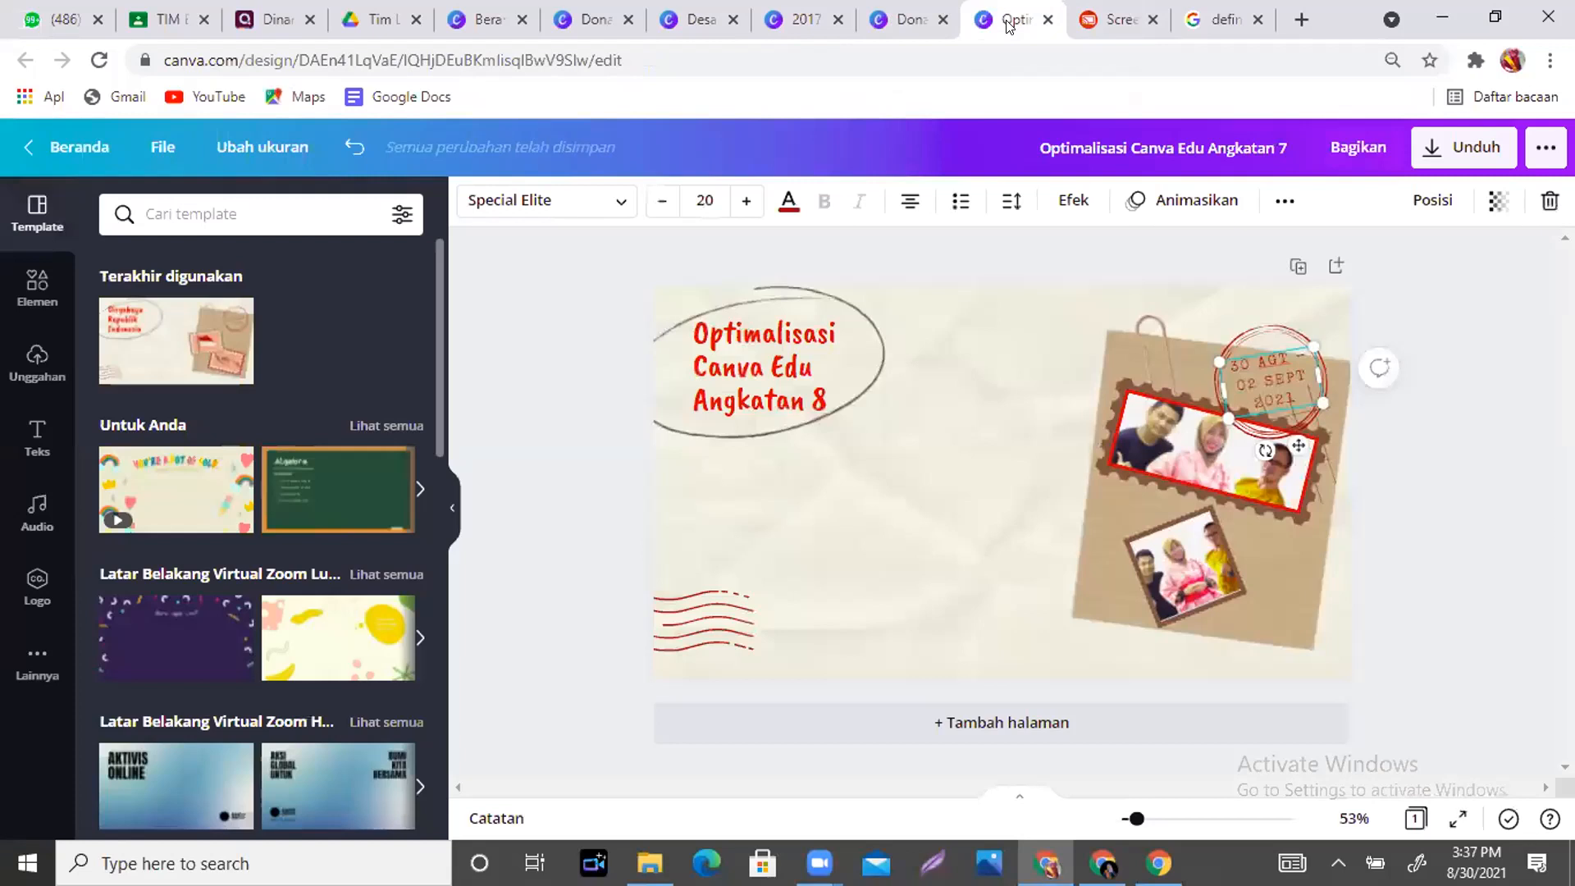
click(702, 18)
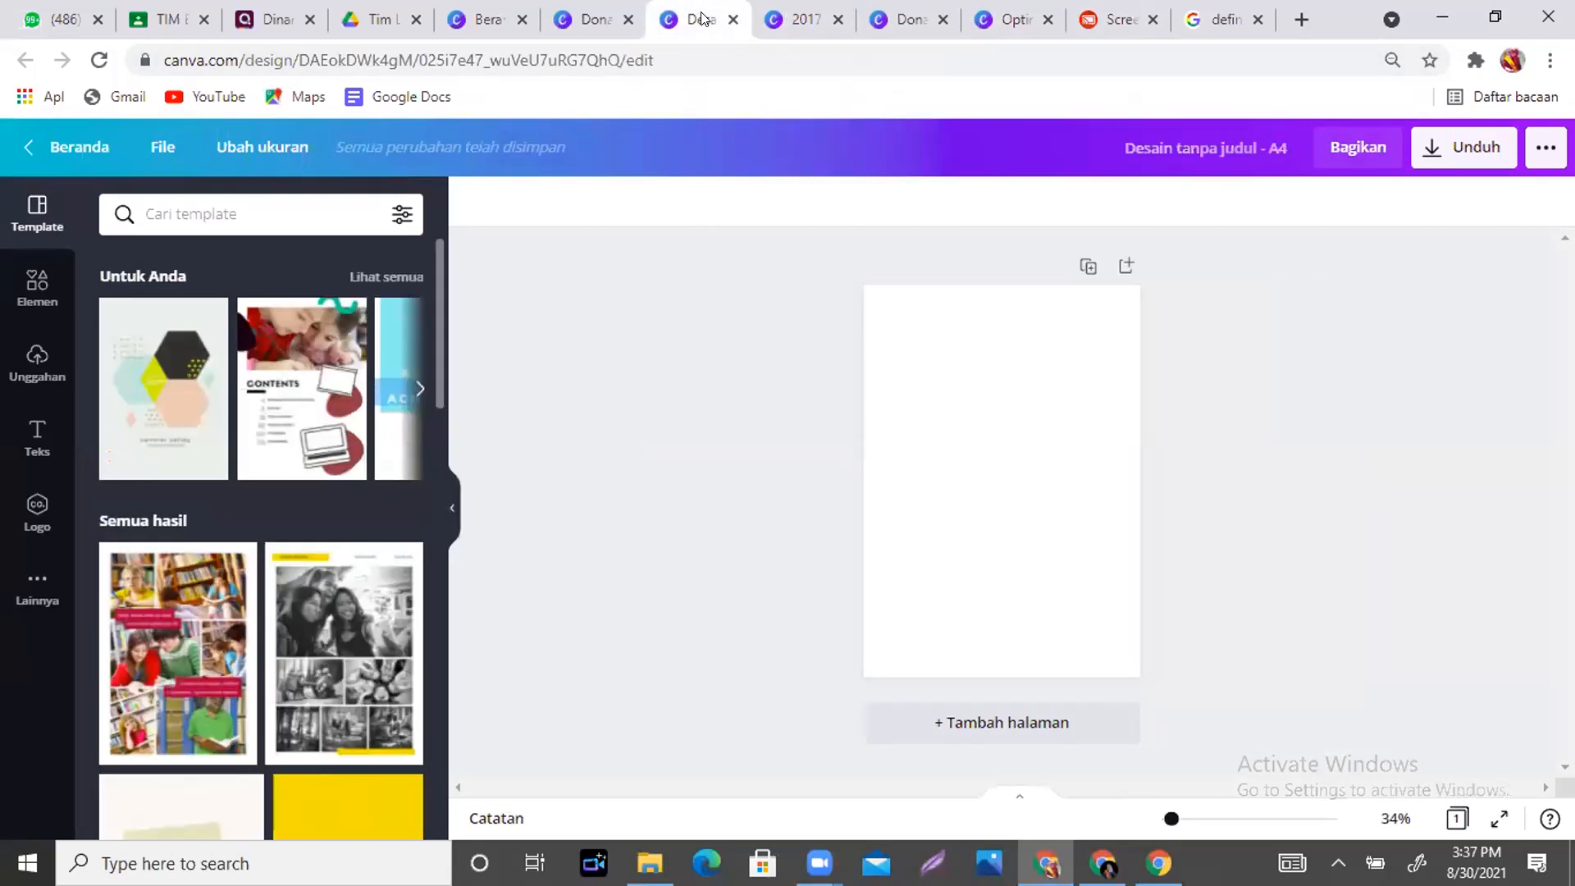
click(794, 15)
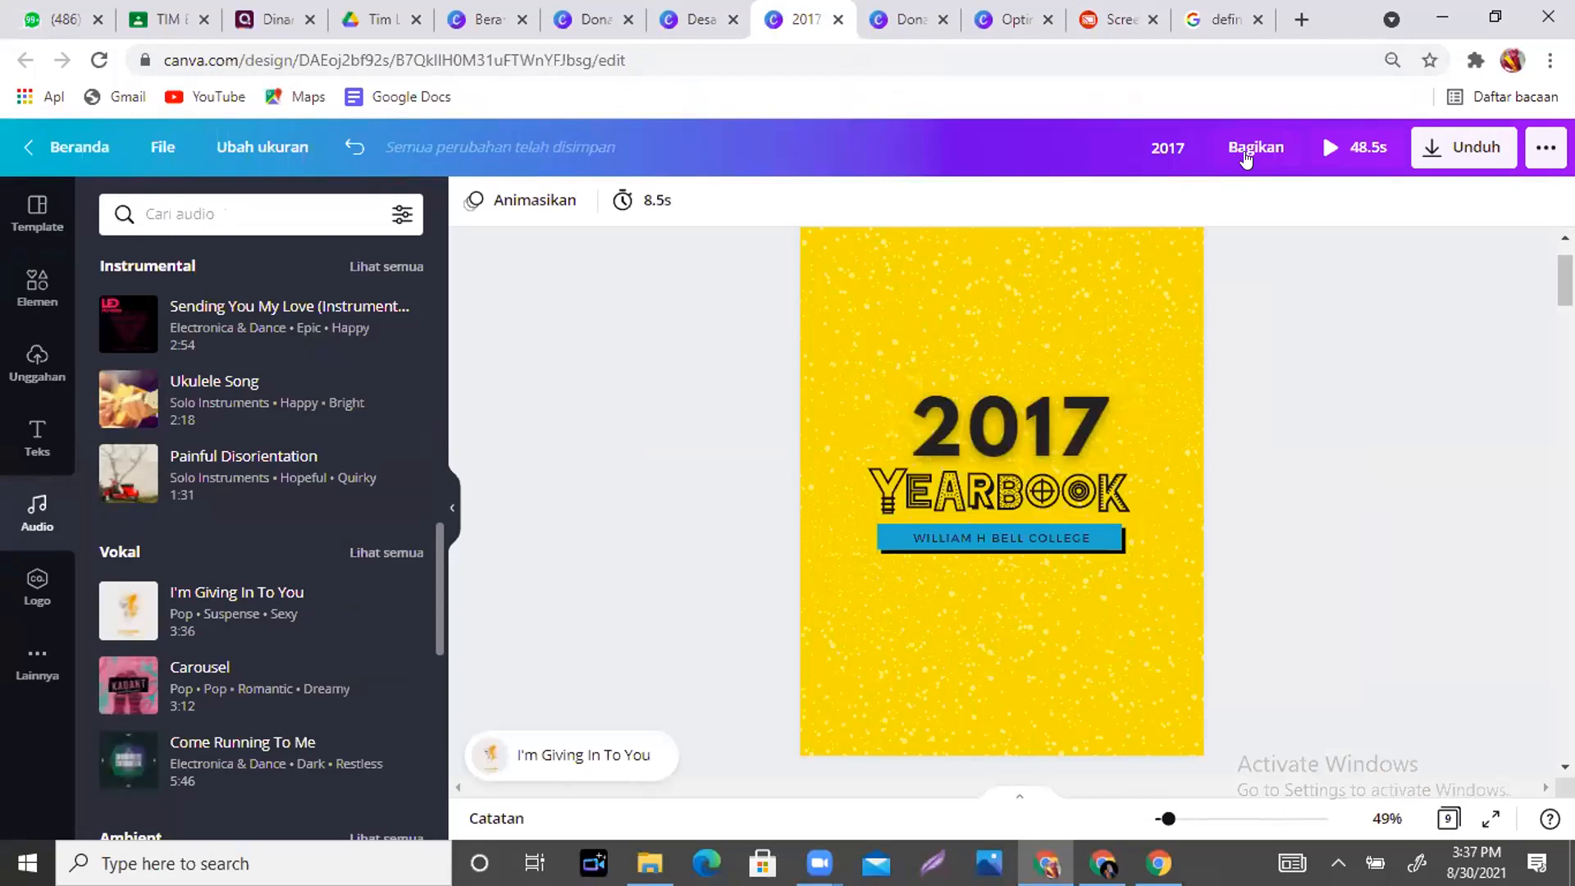
click(689, 21)
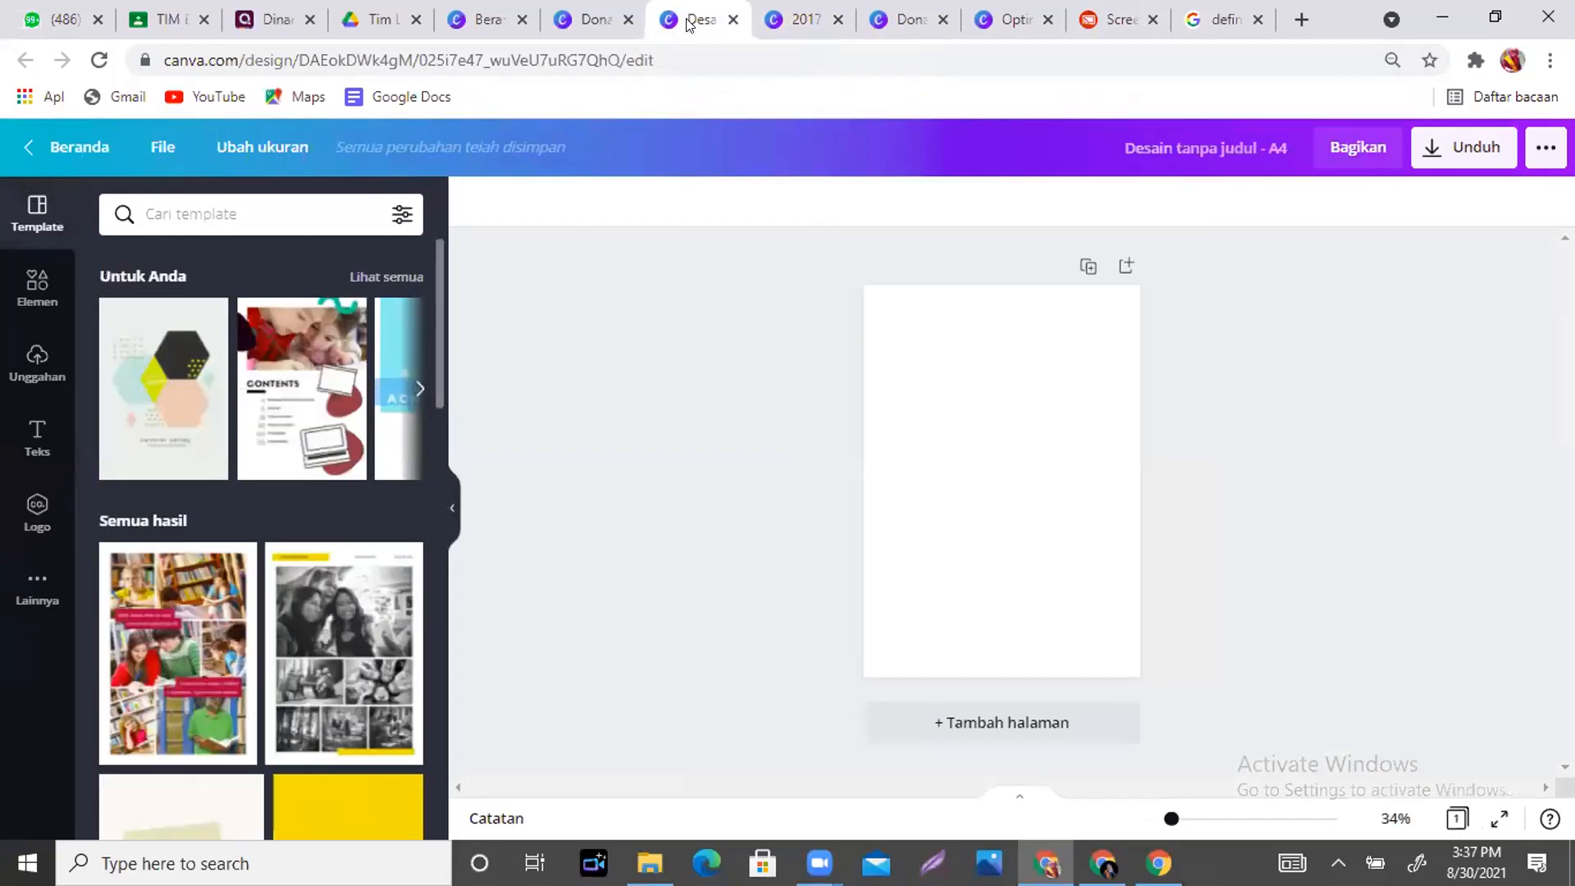
click(591, 22)
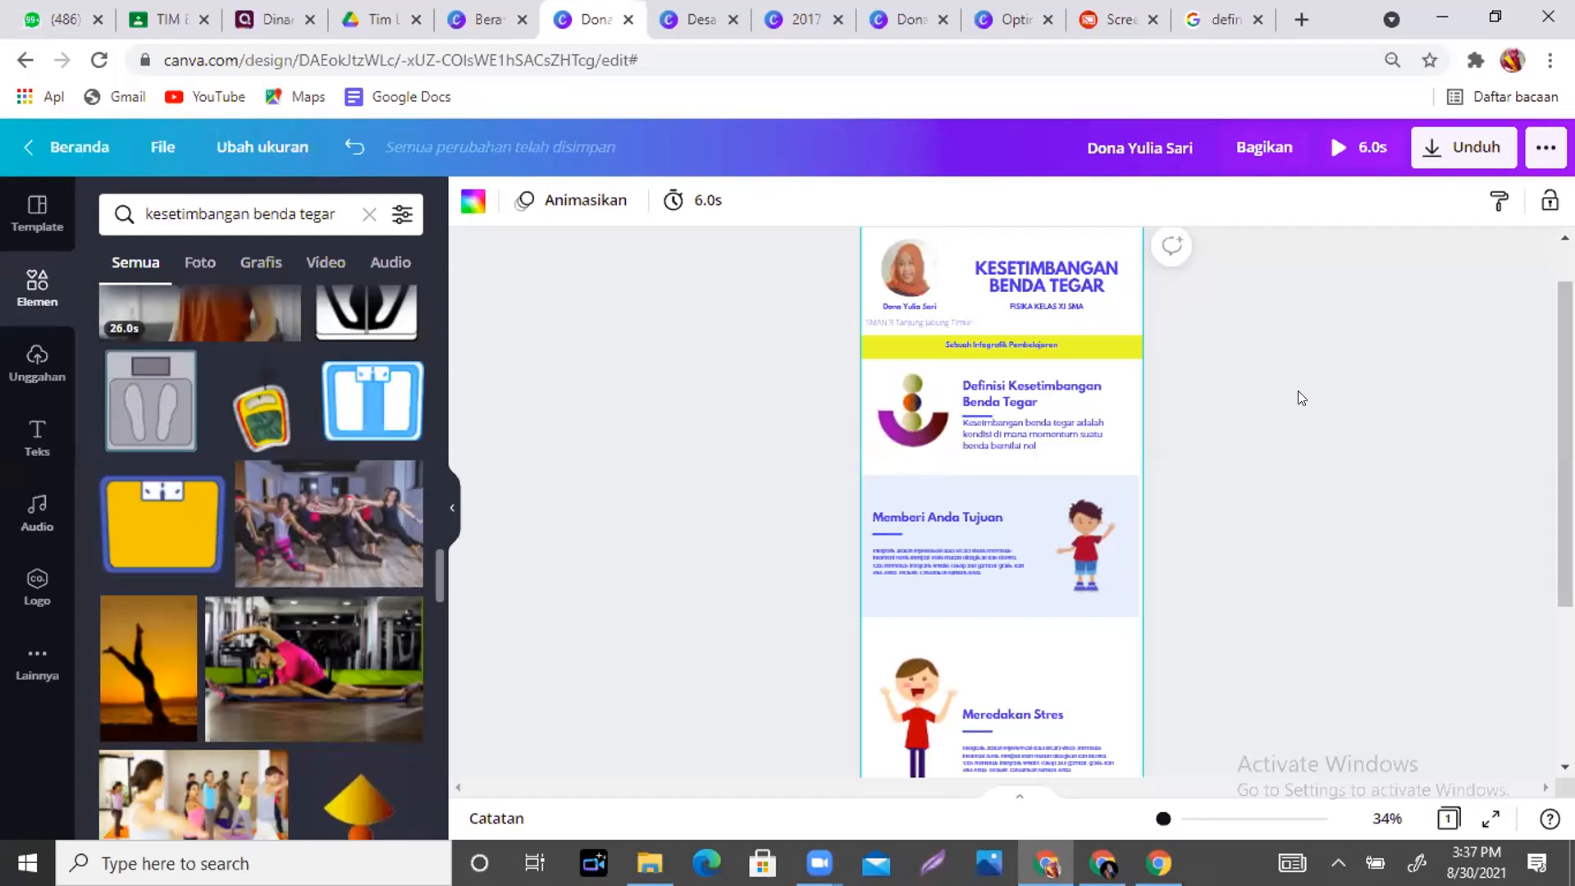
- Zoom in to 99% and ungroup the Memberi Anda Tujuan text group
scroll(1413, 604, down, 2)
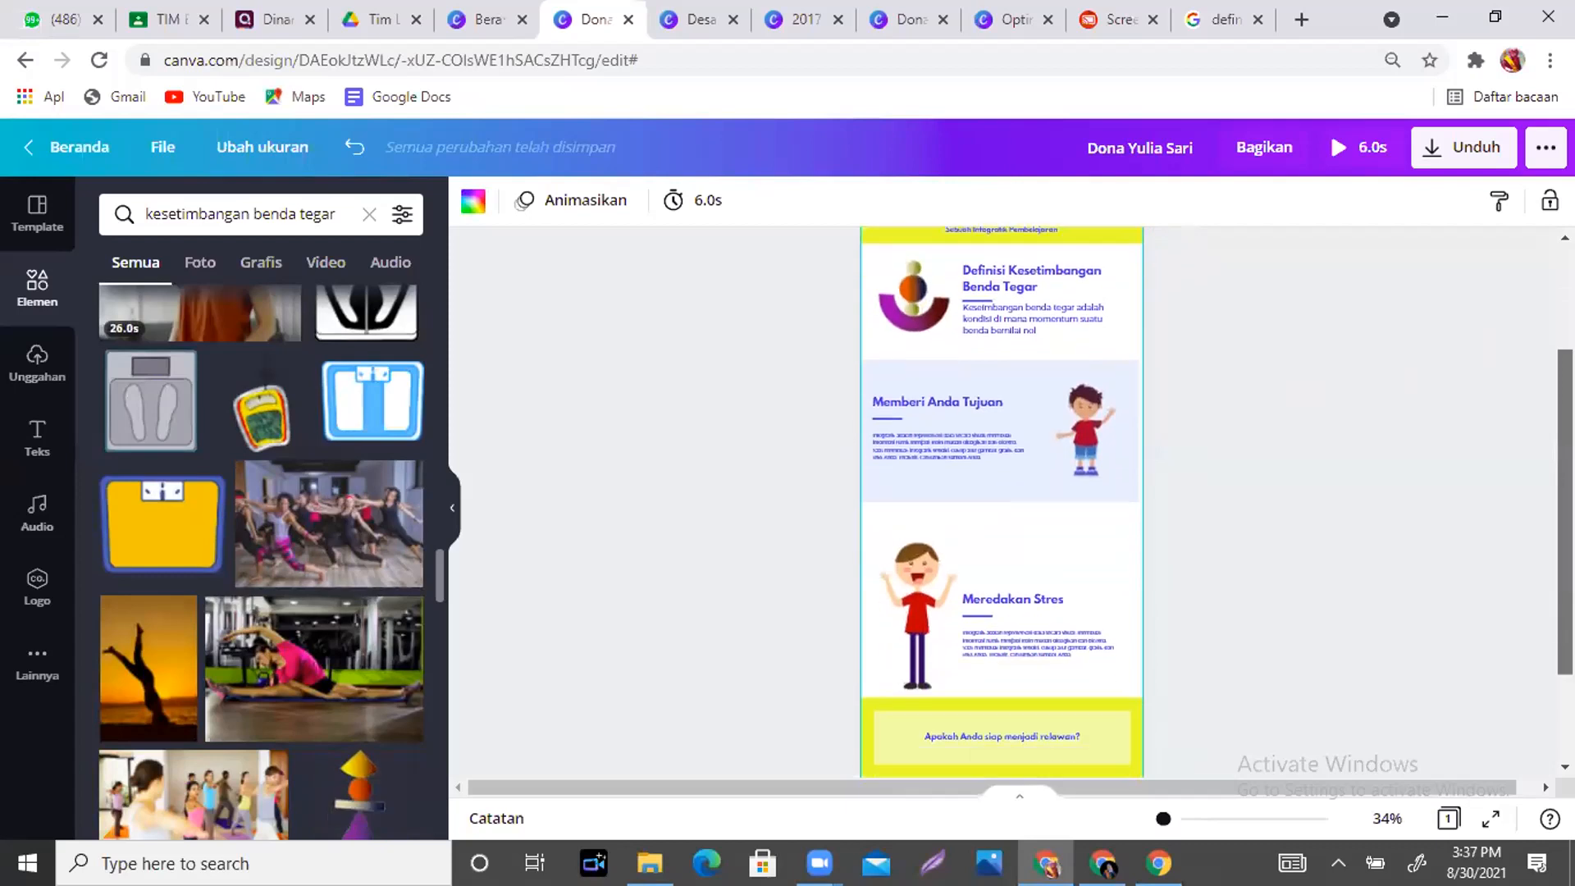
drag(1163, 819, 1186, 819)
scroll(786, 451, up, 1)
click(786, 451)
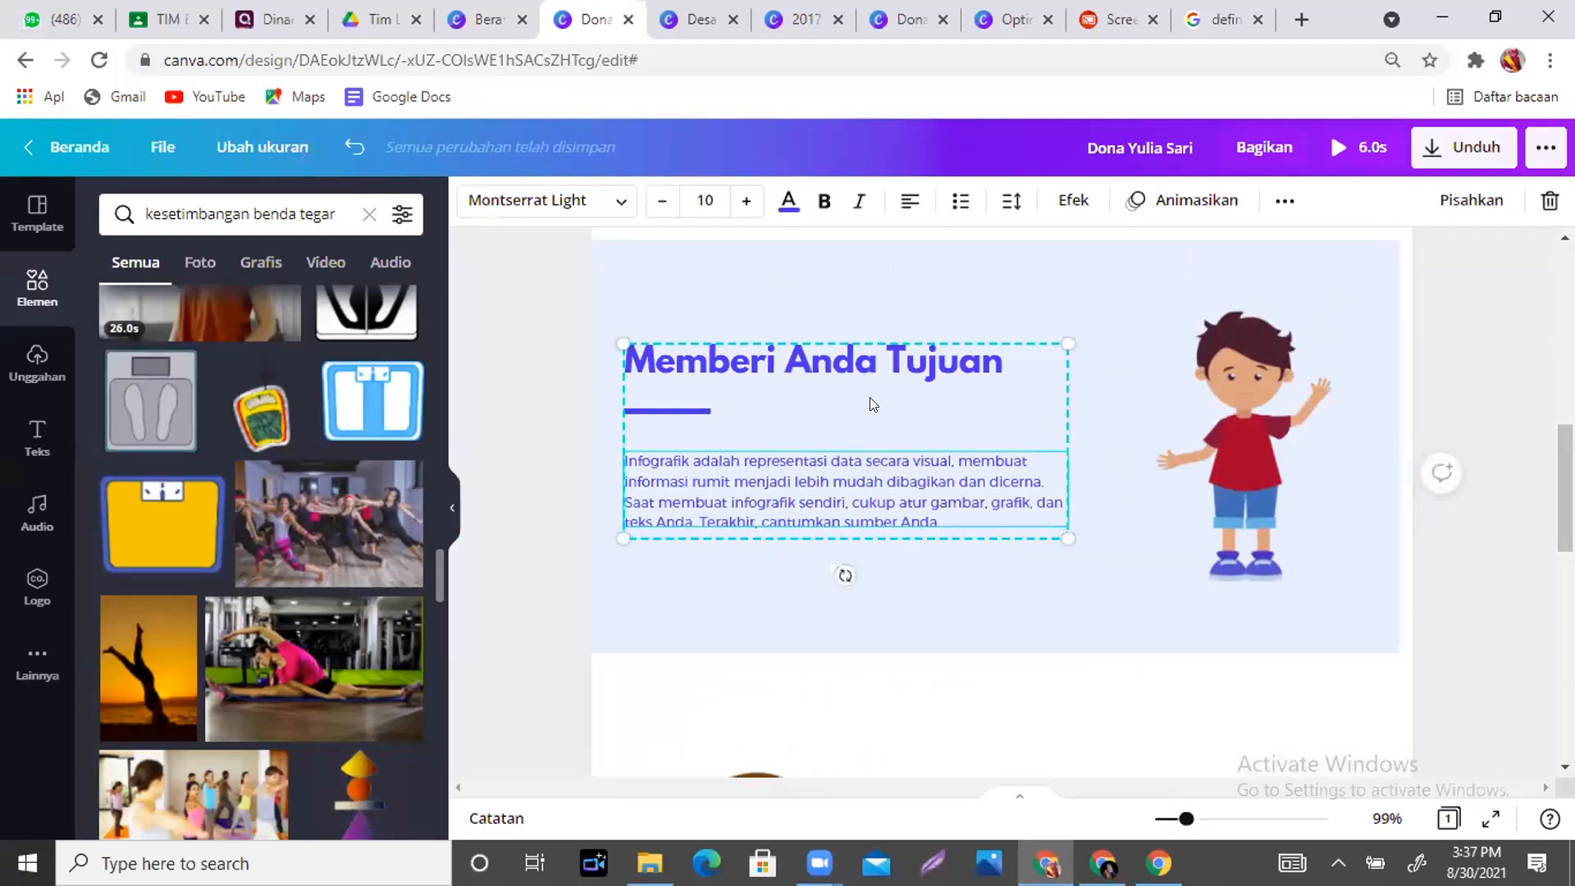
click(1455, 204)
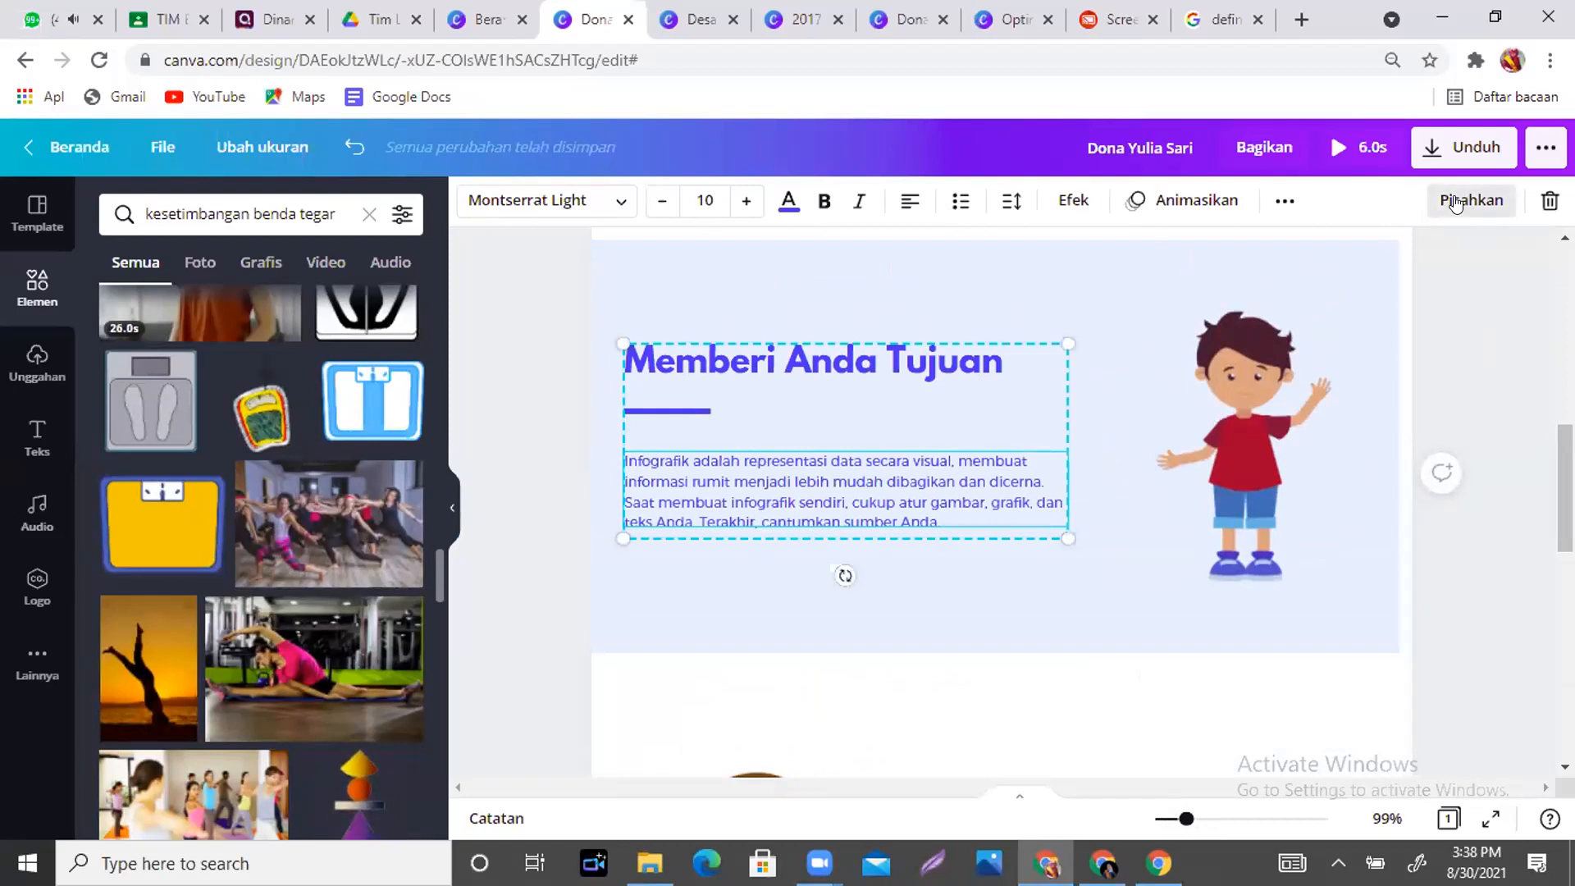
- Group the Memberi Anda Tujuan heading, underline bar and paragraph into one unit
click(1128, 456)
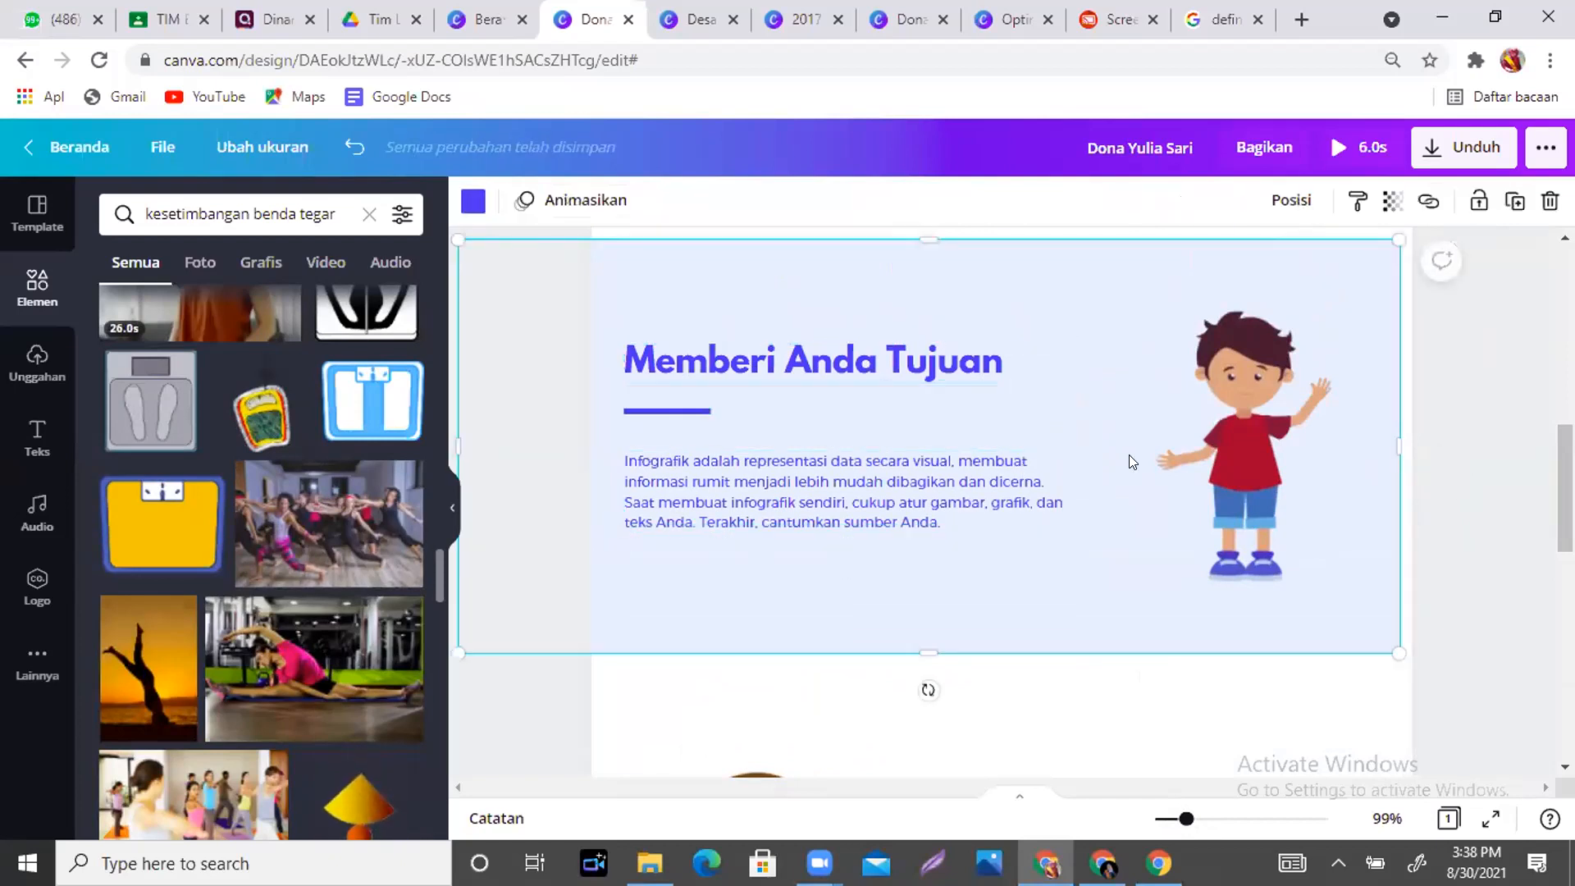
click(943, 369)
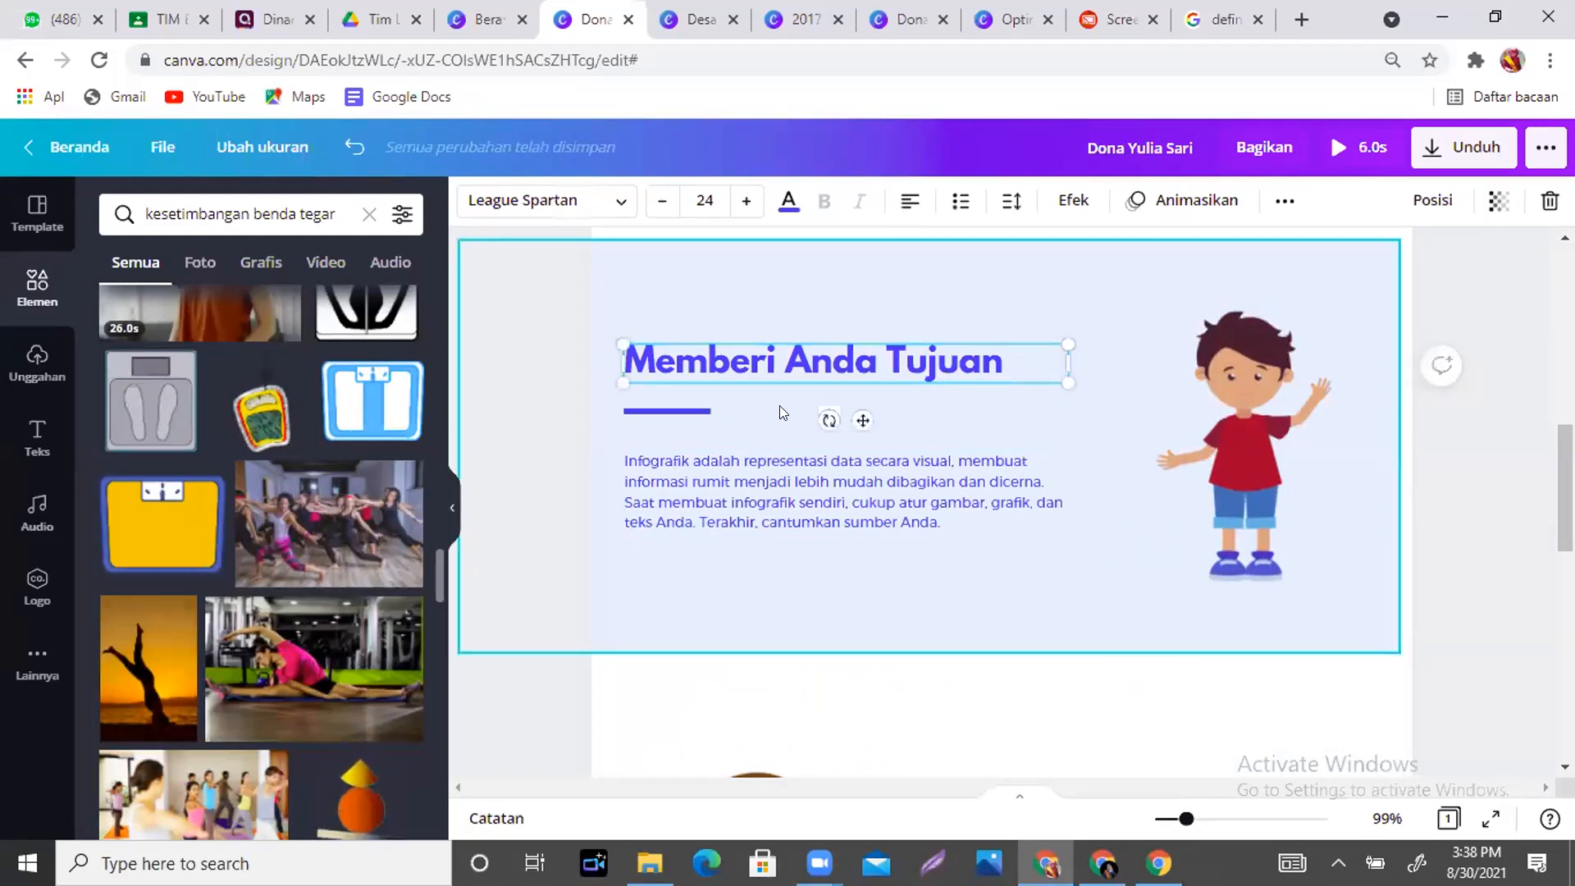
shift+click(666, 411)
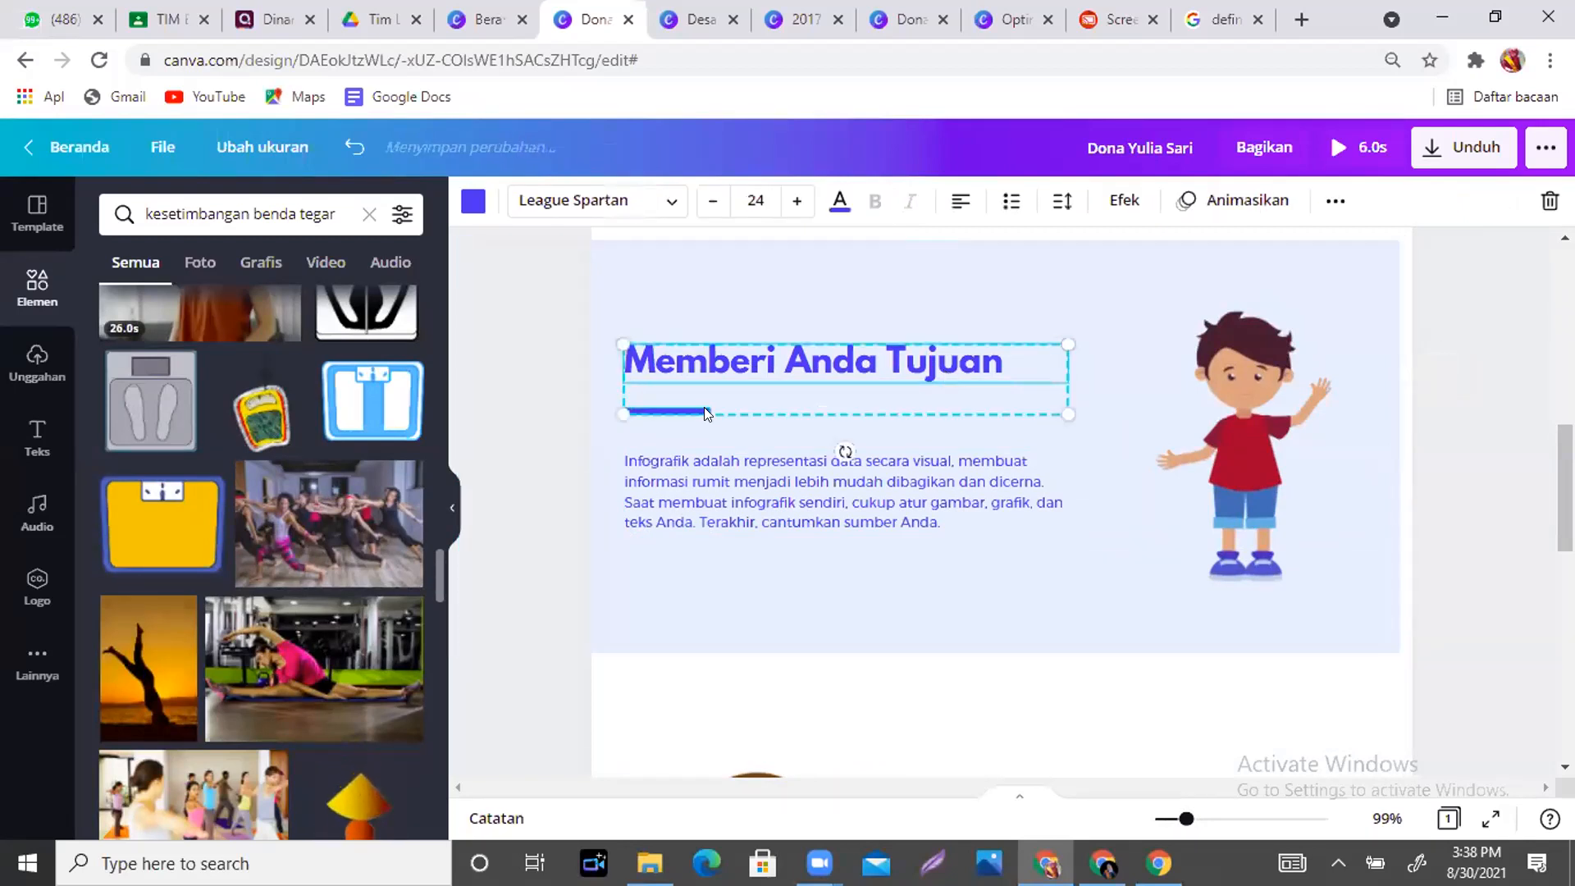
shift+click(746, 472)
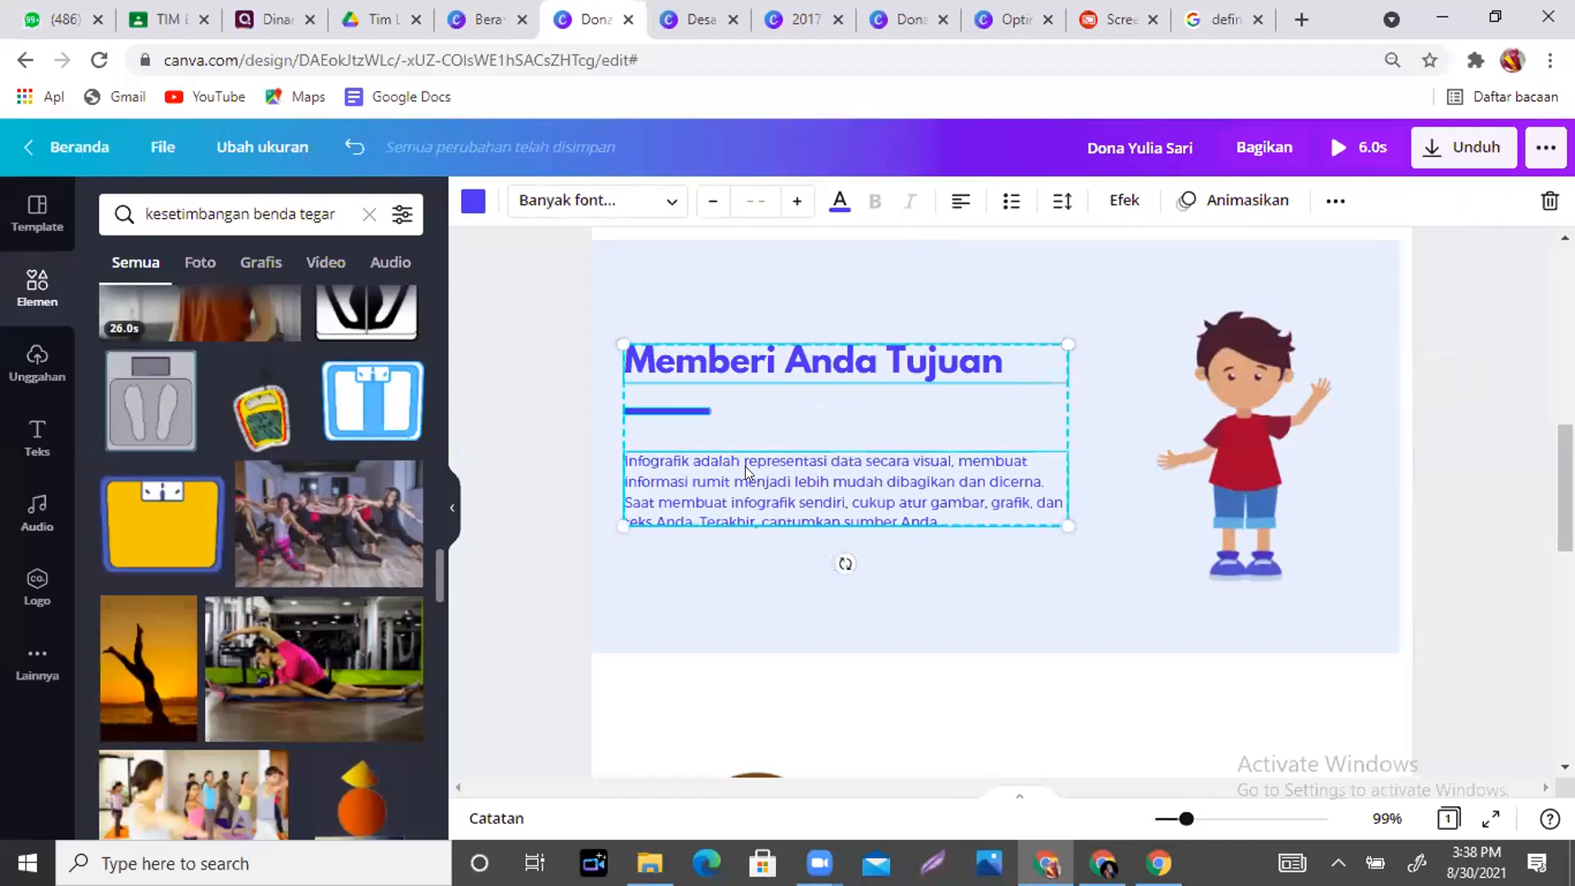
click(1335, 201)
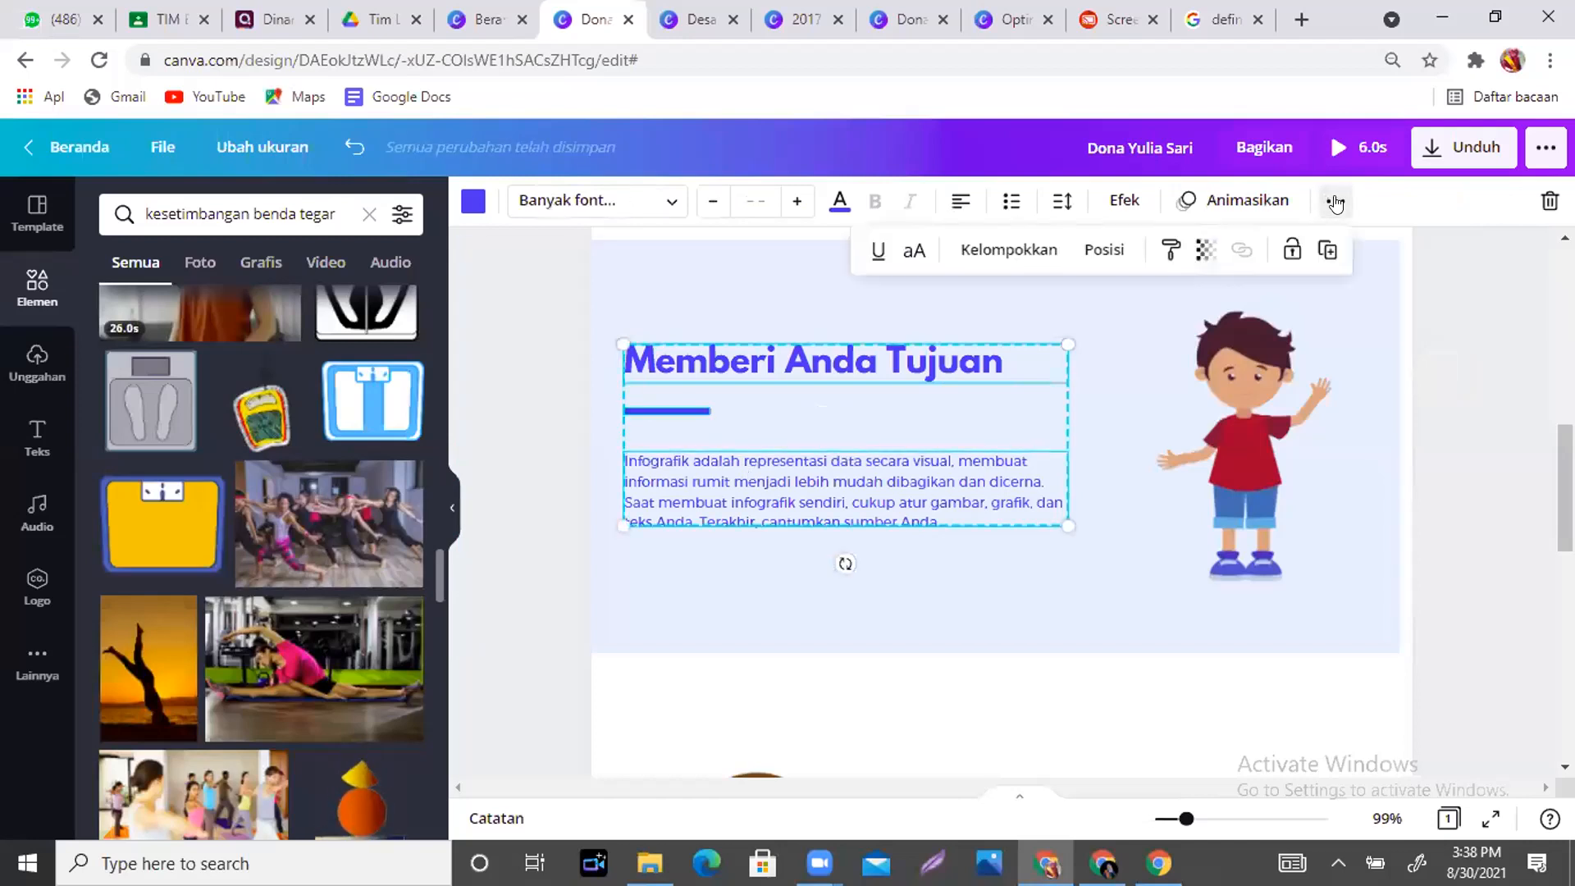
click(1006, 251)
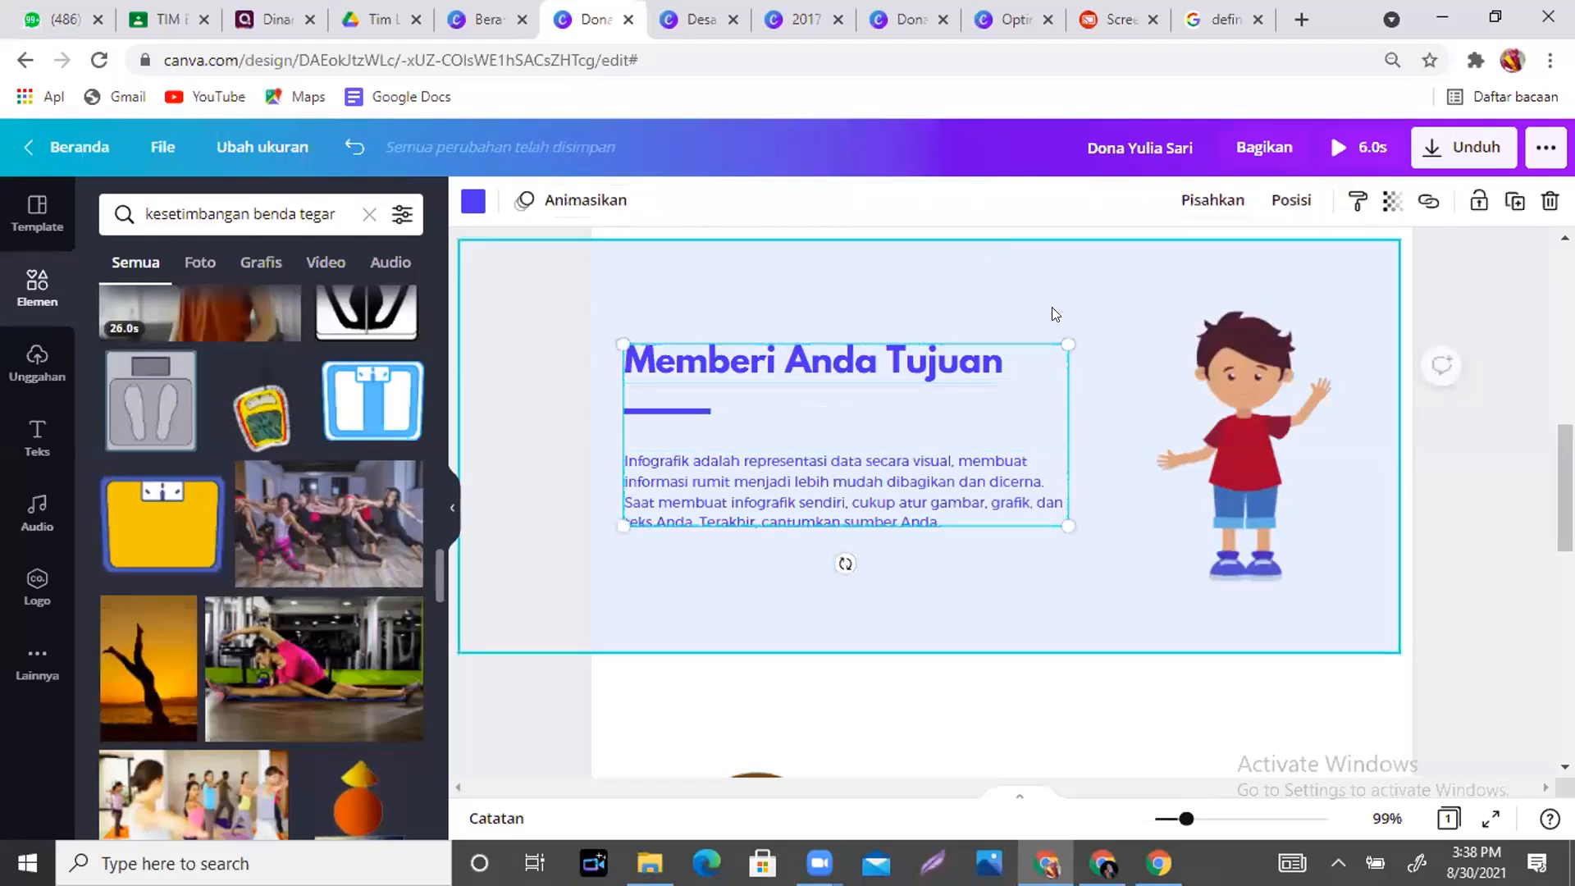
click(1130, 497)
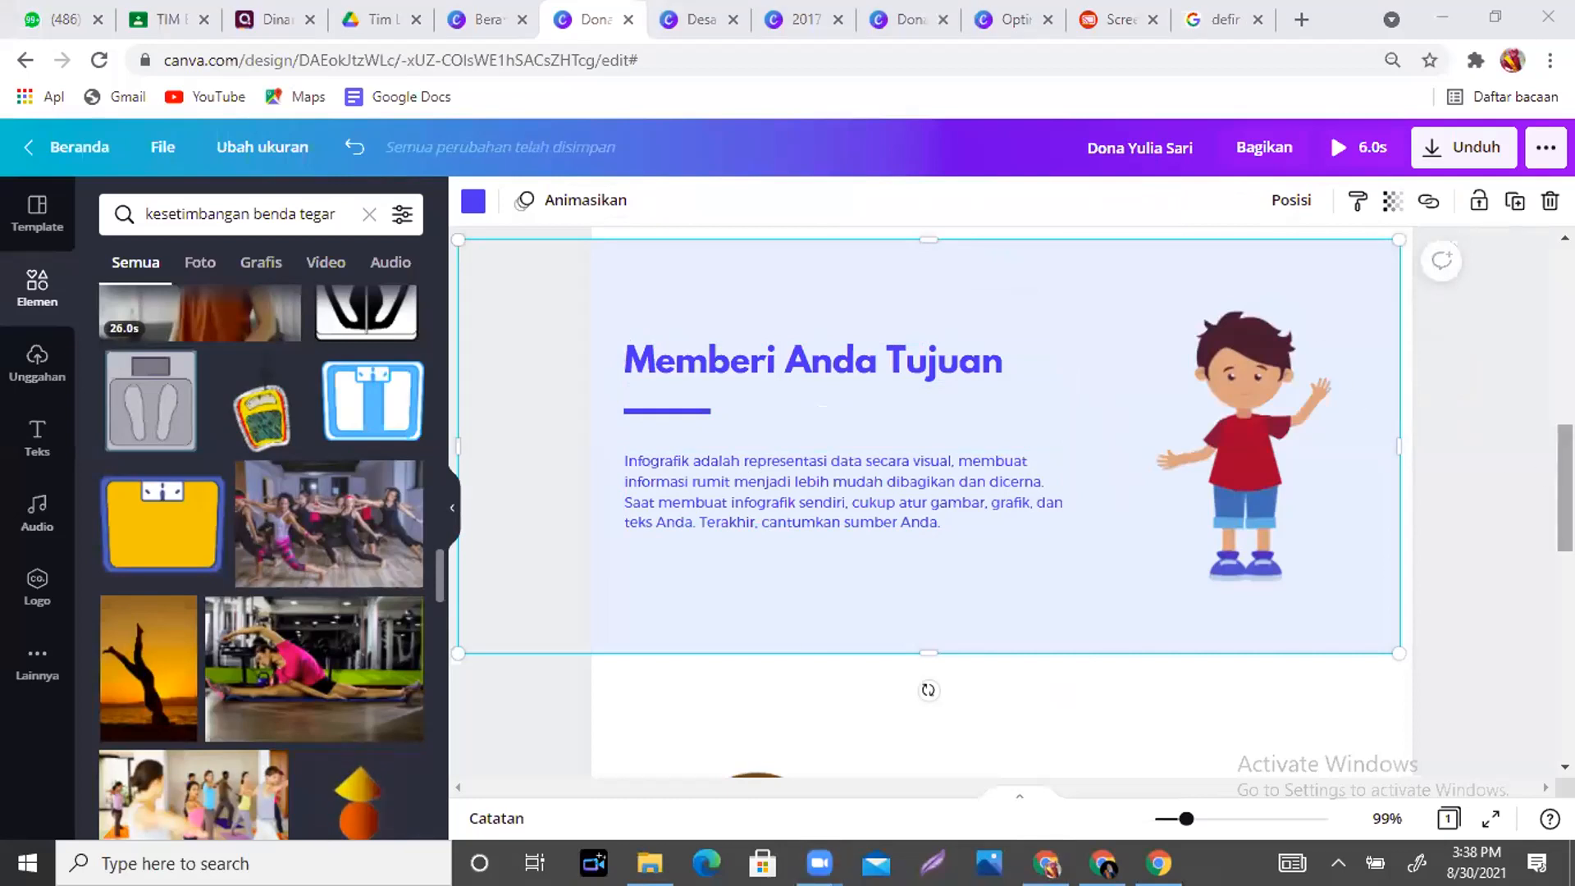
drag(1186, 819, 1178, 818)
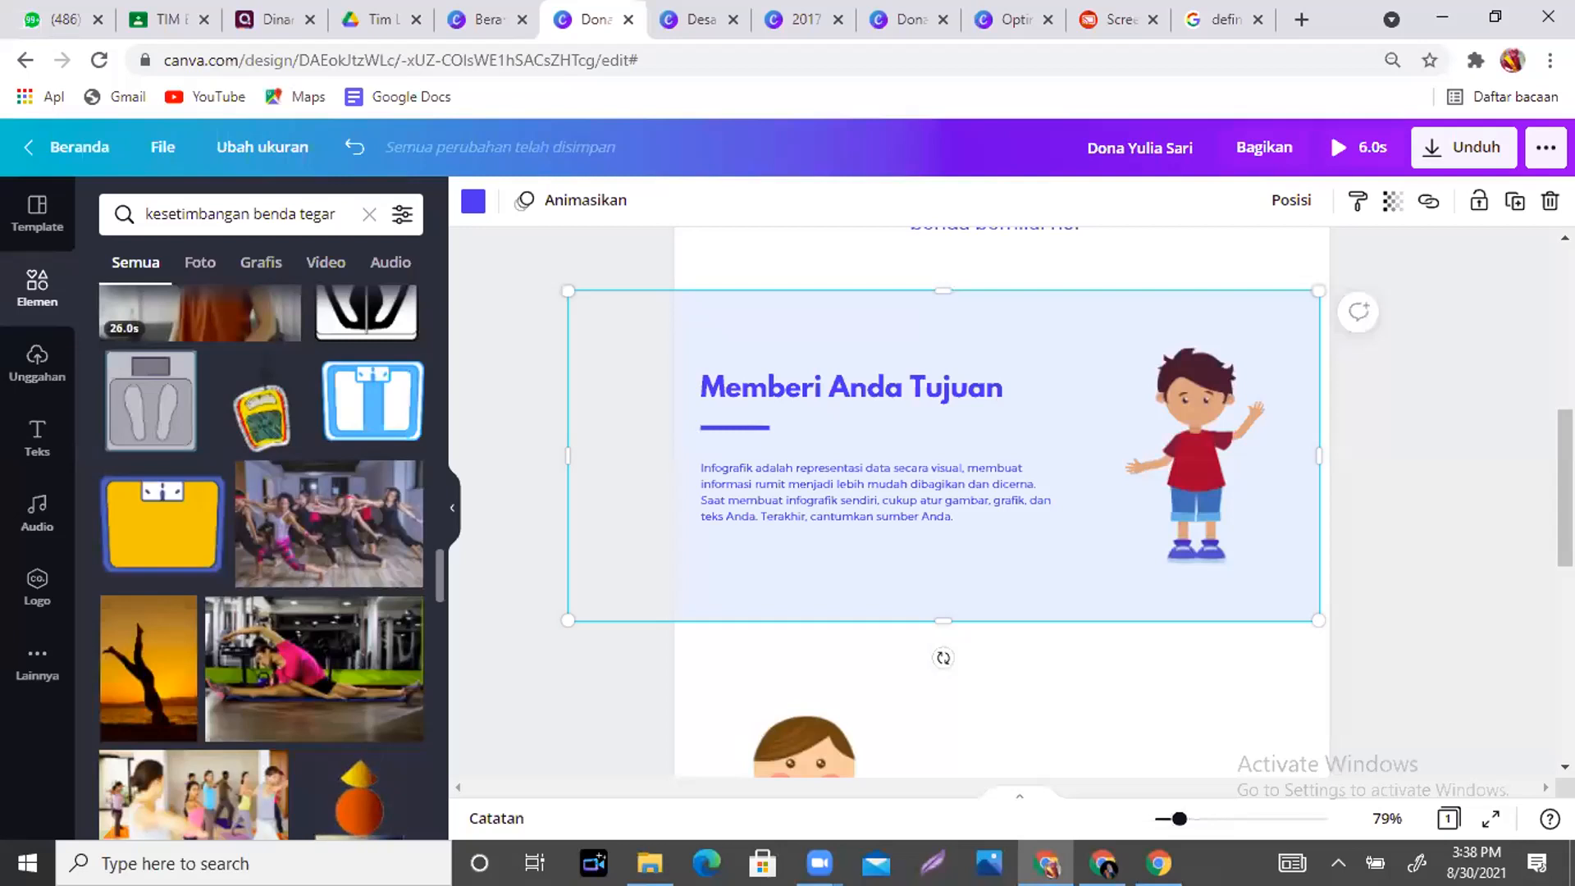
scroll(1521, 749, up, 10)
scroll(1000, 501, up, 1)
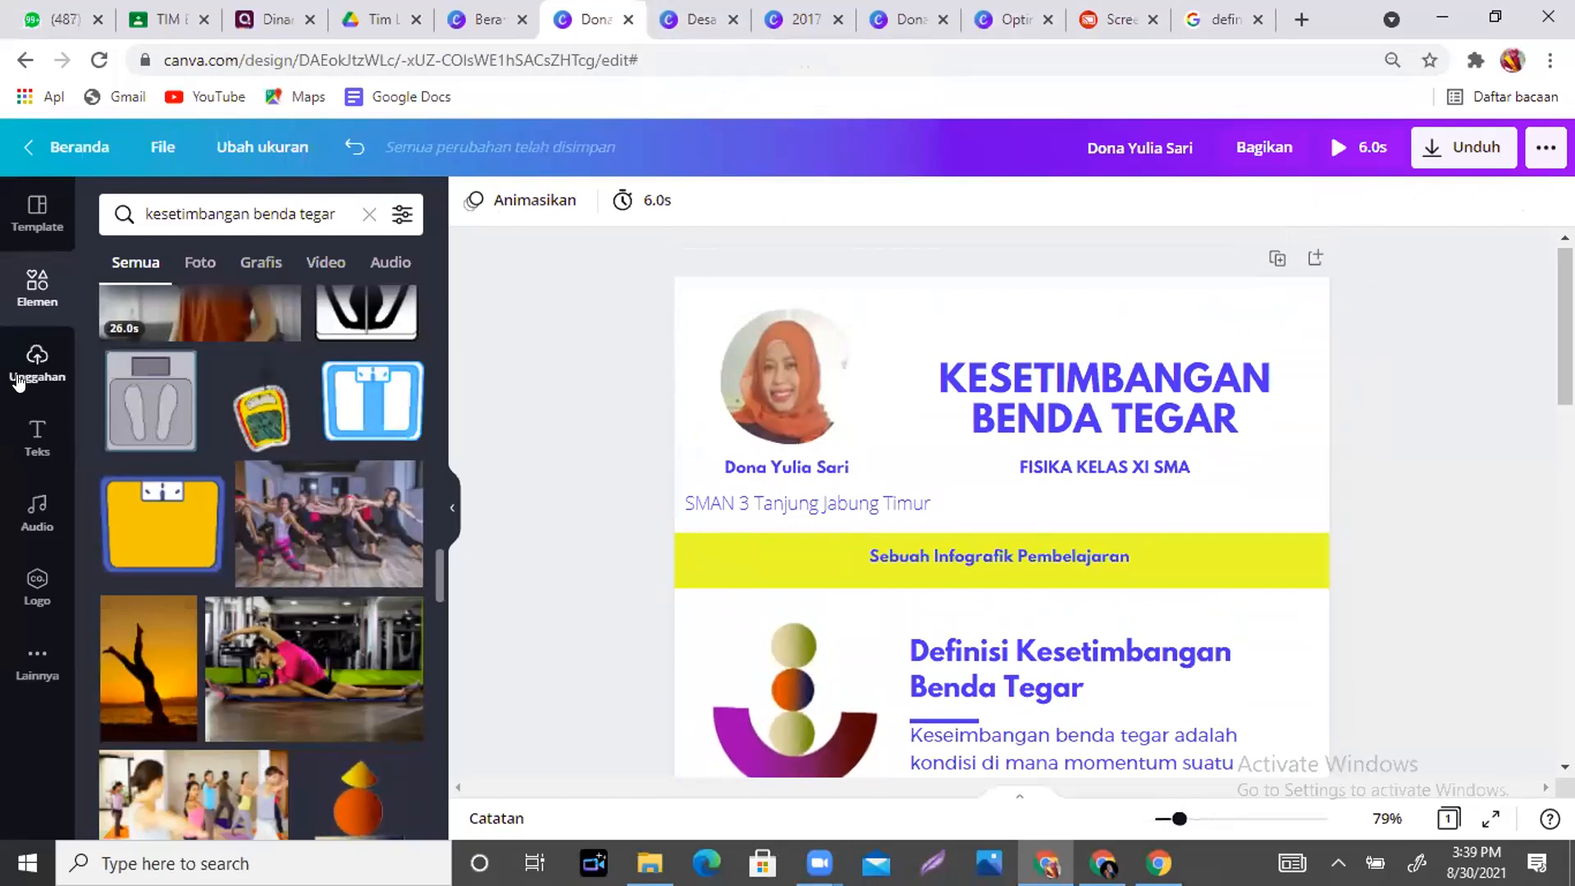
- Upload five WhatsApp photos from the computer's Downloads folder into Canva's Unggahan library
click(40, 361)
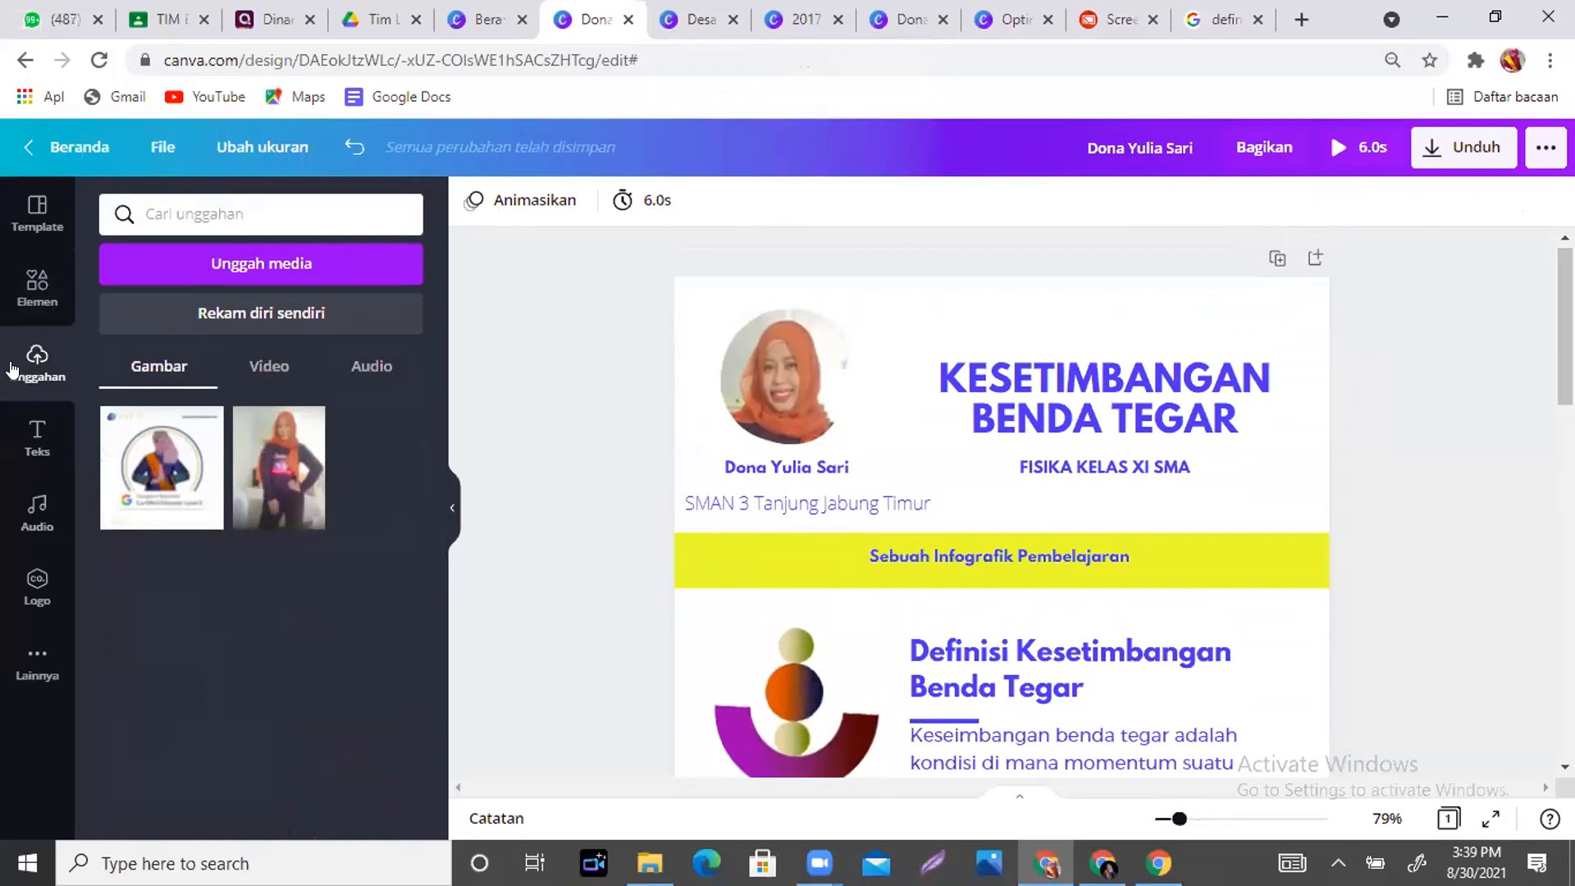
click(292, 283)
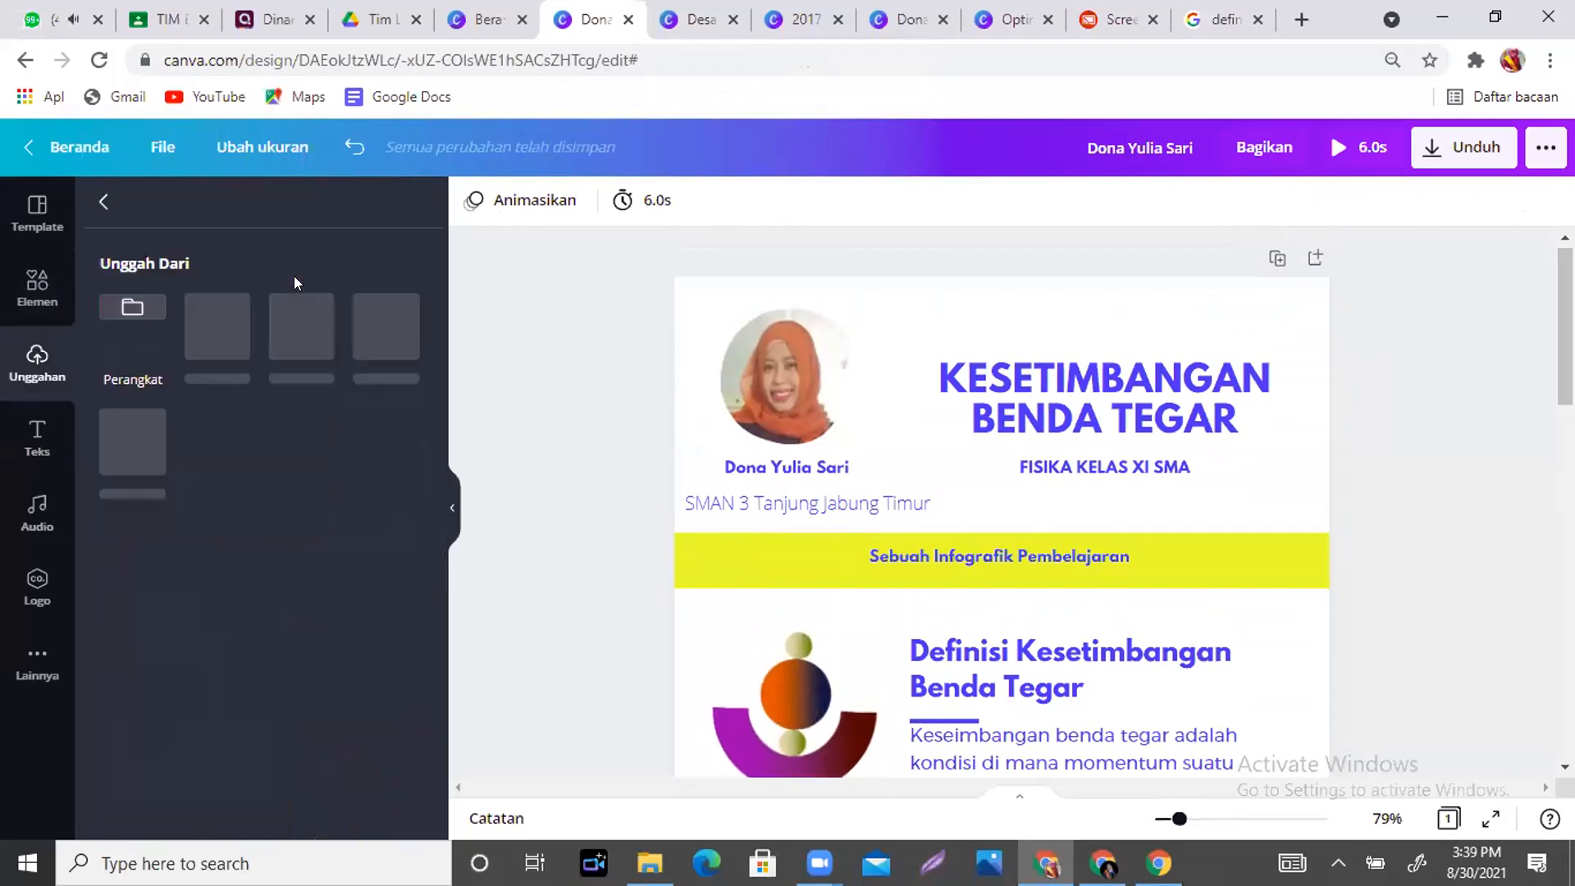
click(121, 320)
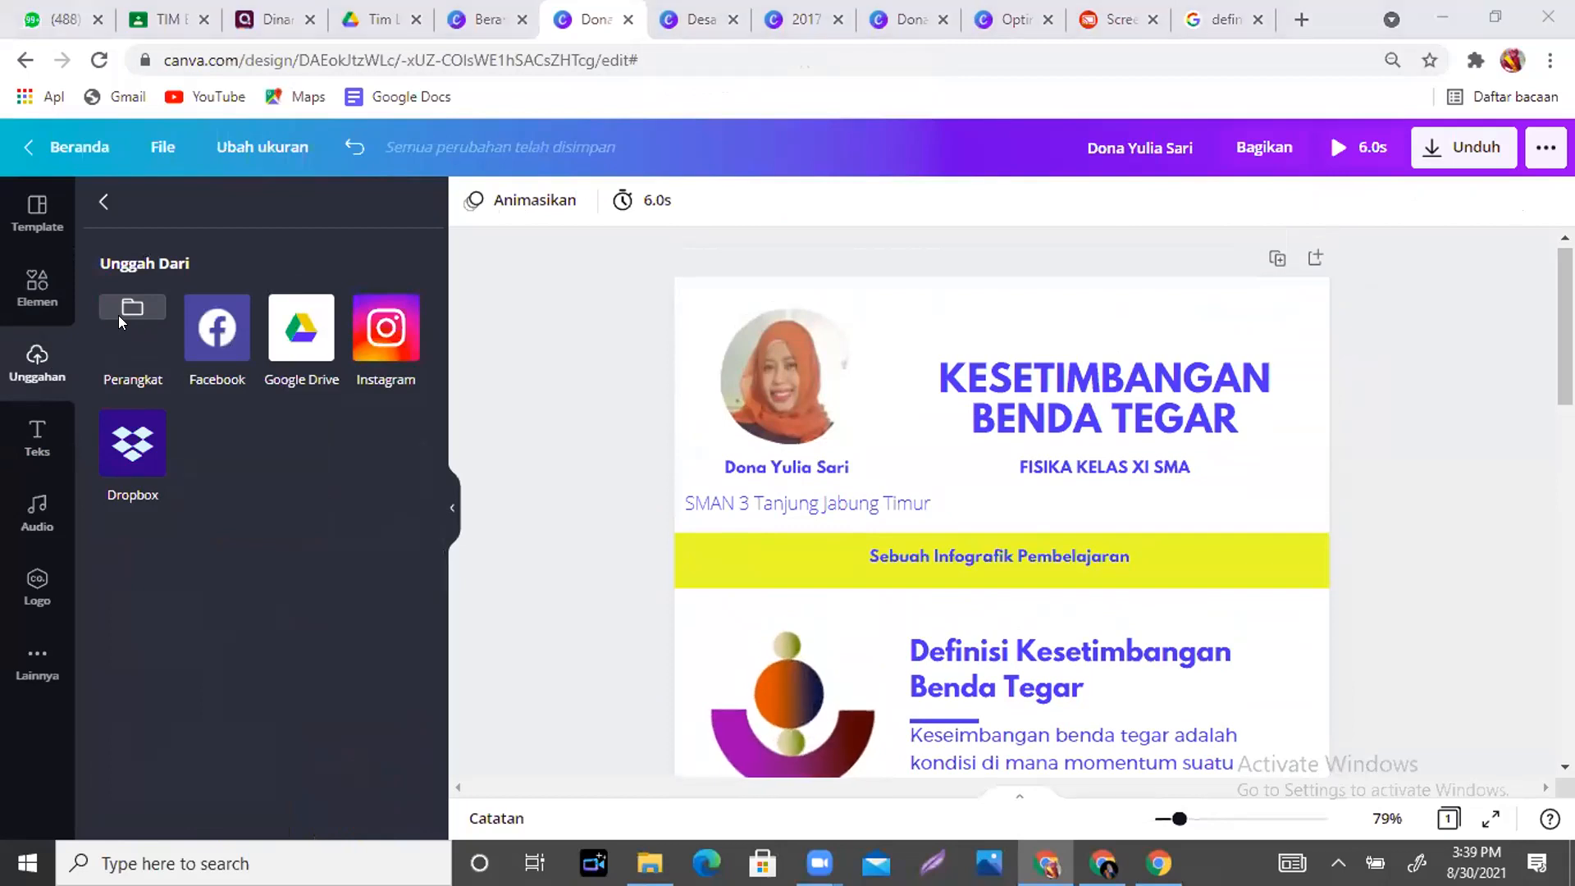
drag(756, 176, 759, 353)
click(547, 223)
ctrl+click(700, 188)
ctrl+click(269, 394)
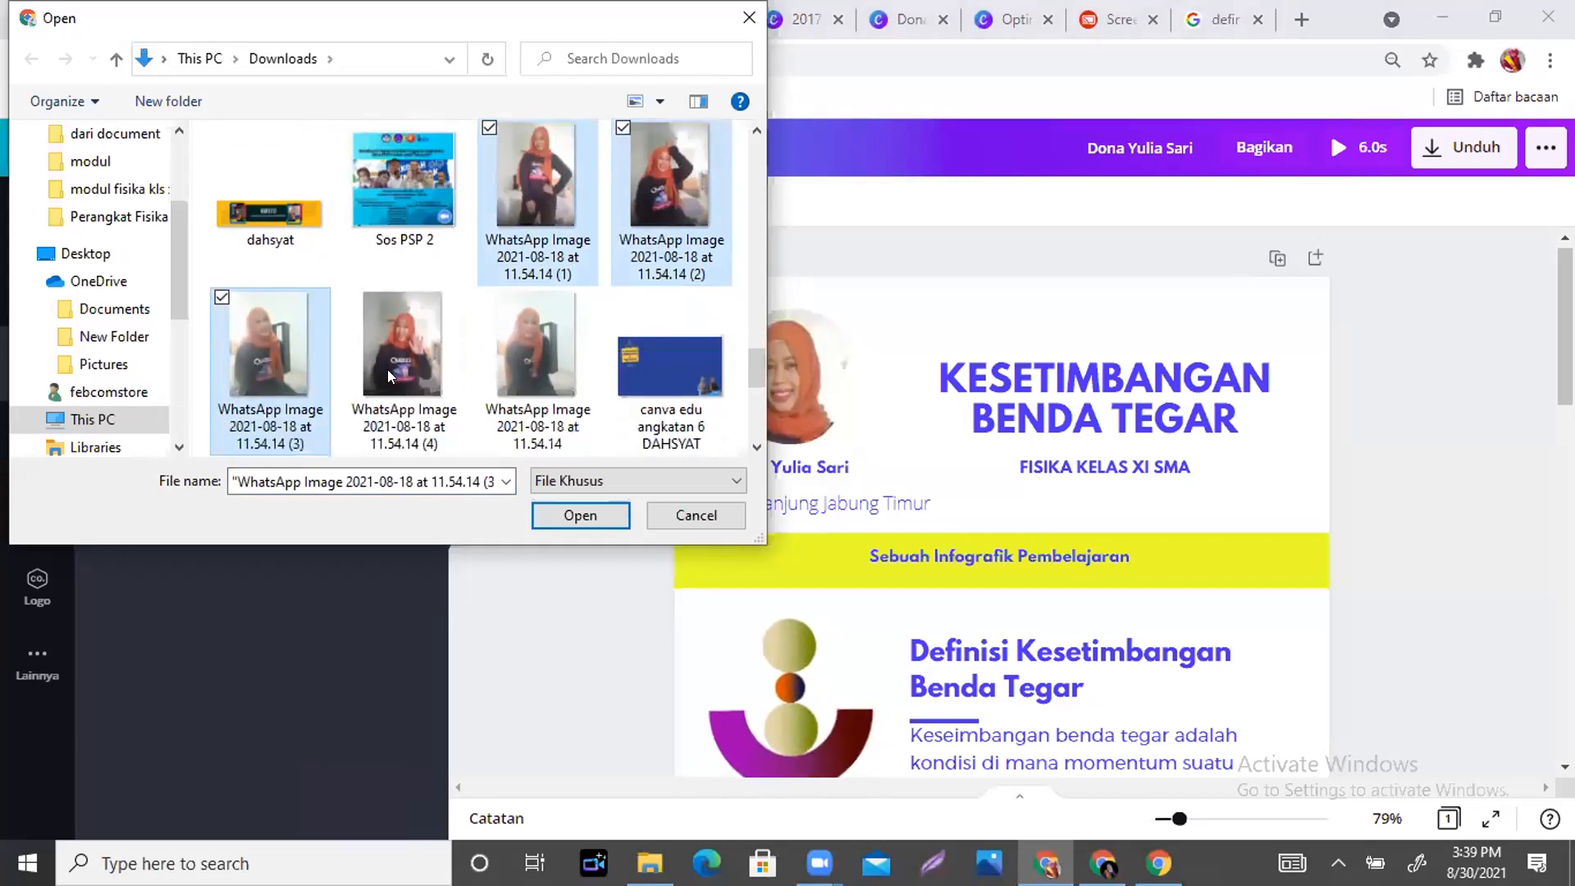
ctrl+click(409, 356)
ctrl+click(486, 321)
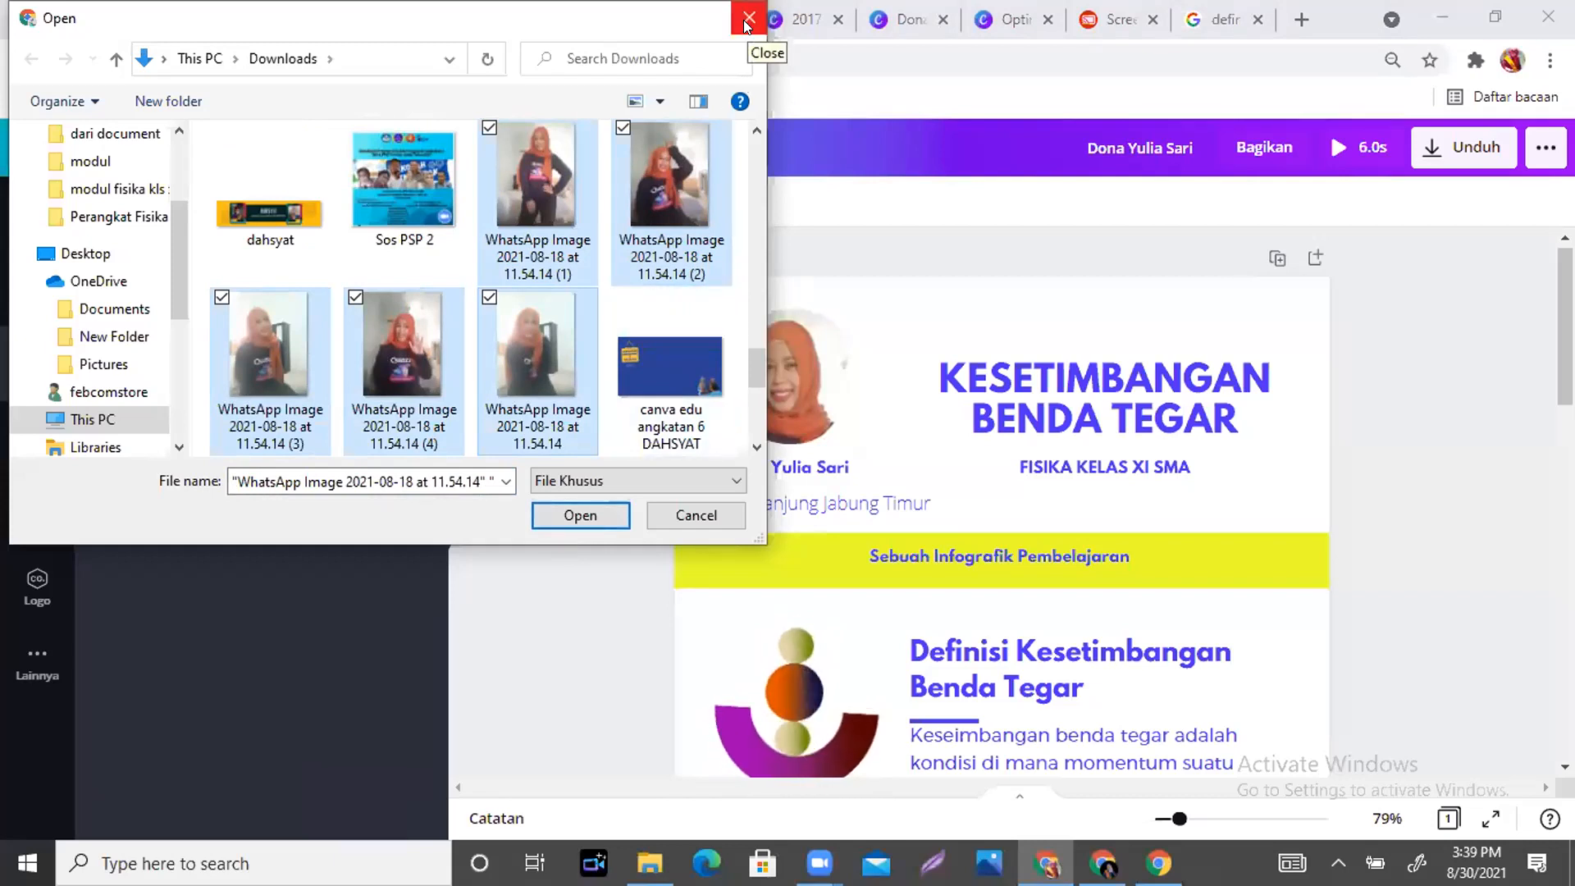
click(589, 517)
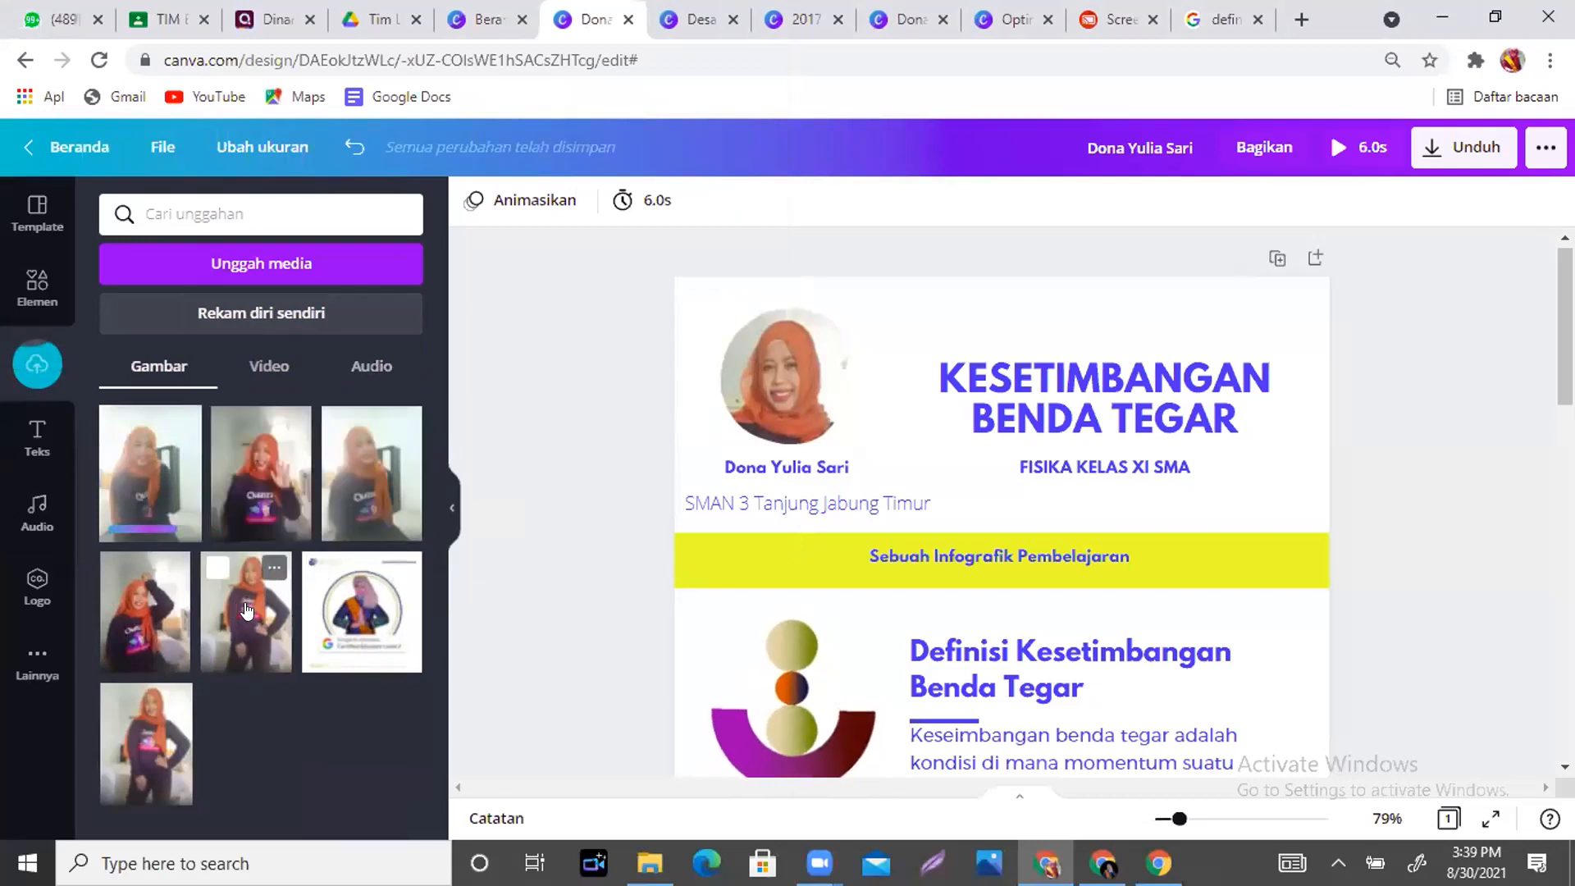
click(258, 477)
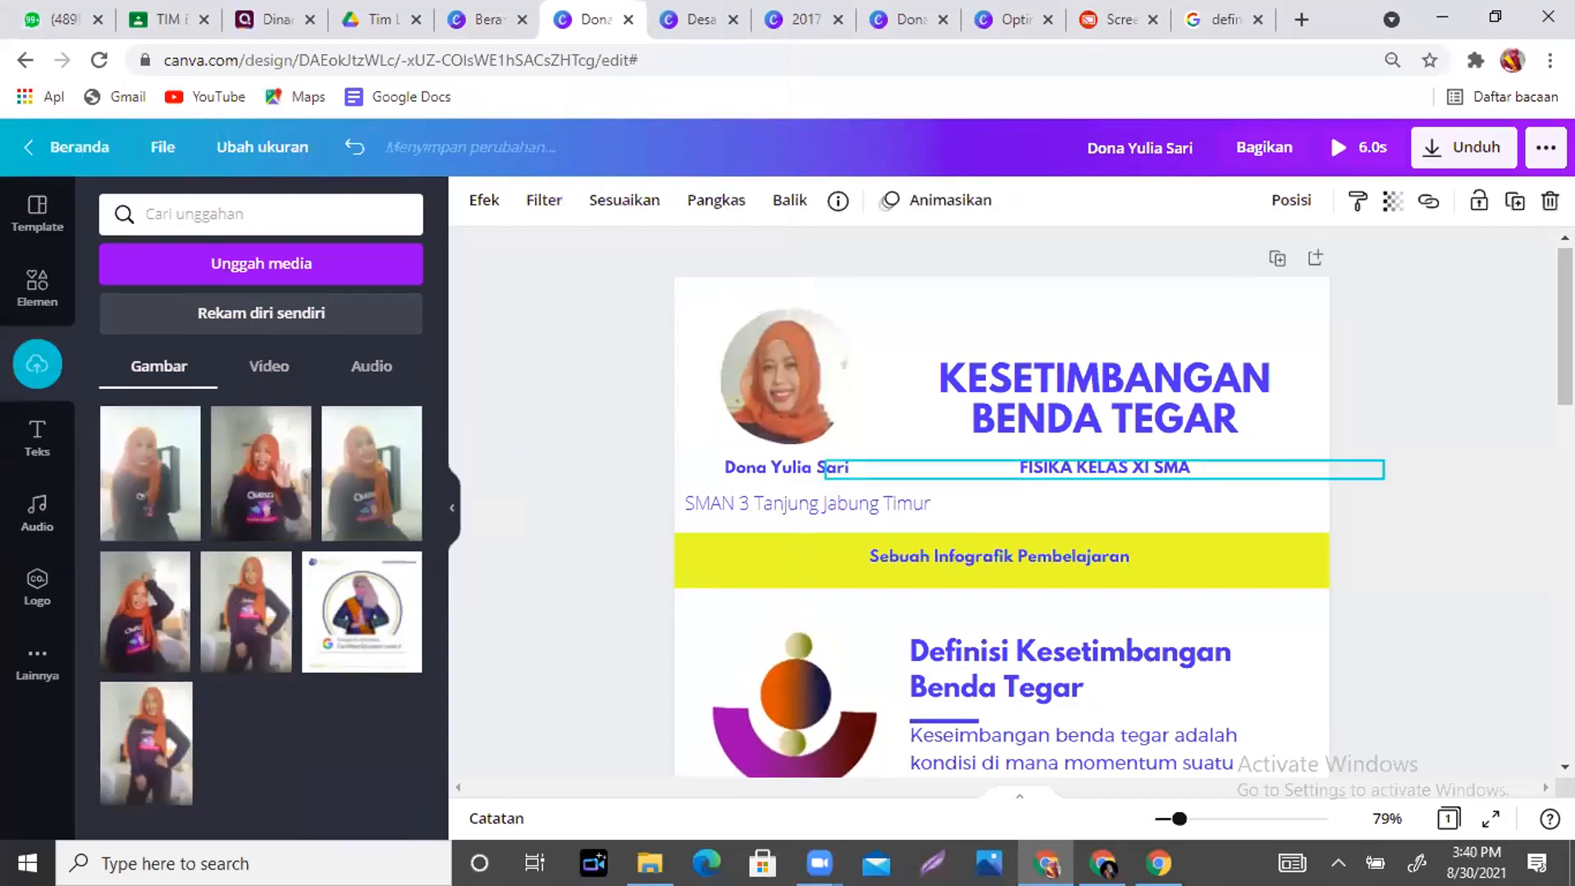
scroll(952, 425, down, 7)
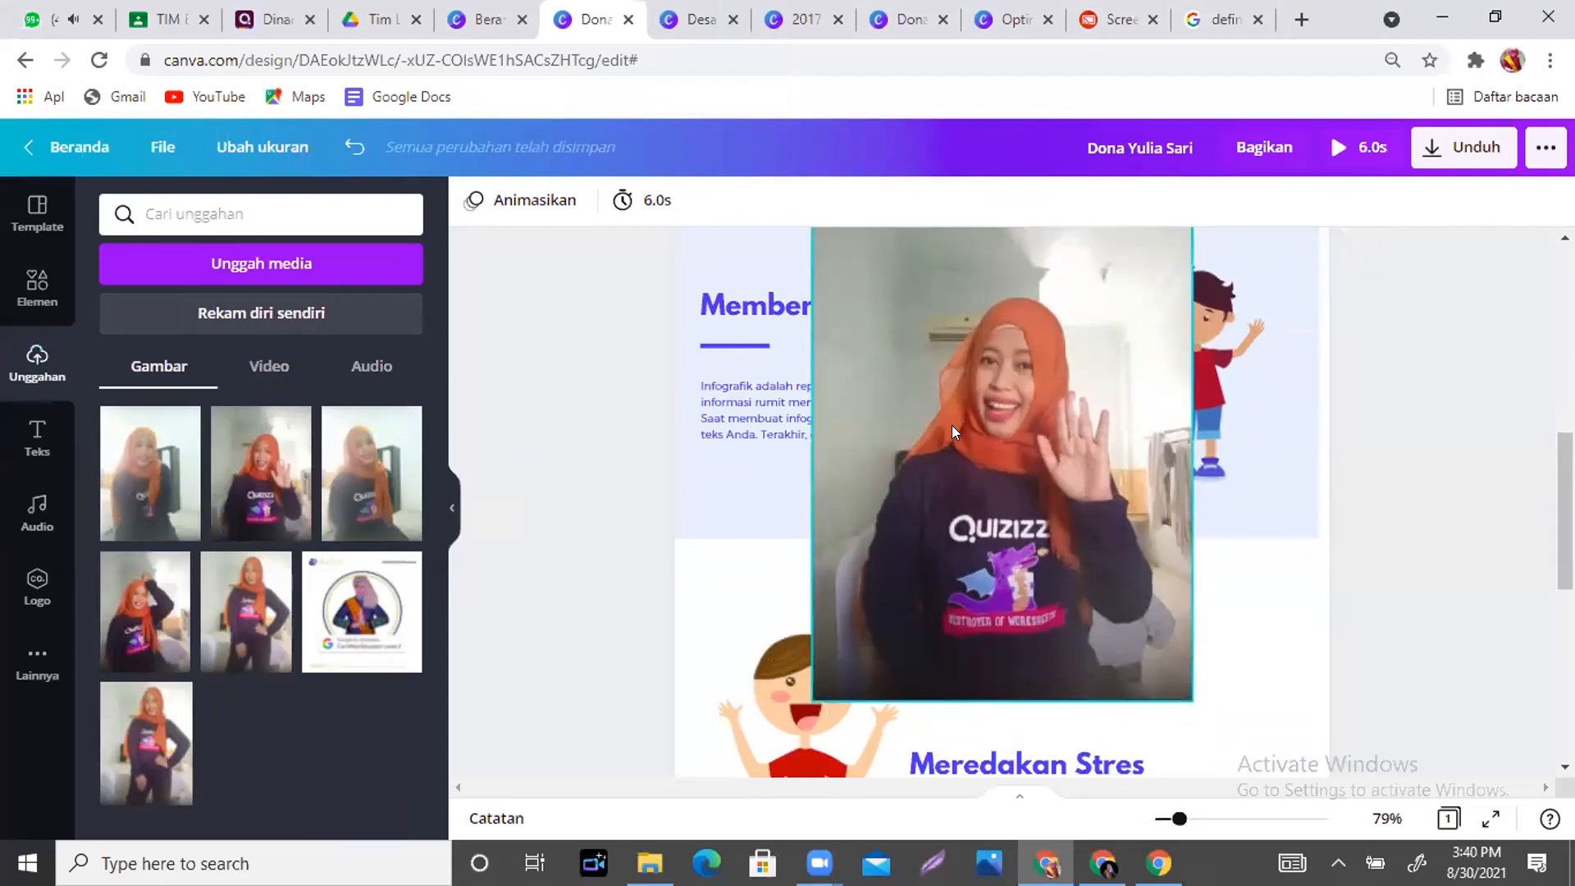
click(952, 425)
key(Delete)
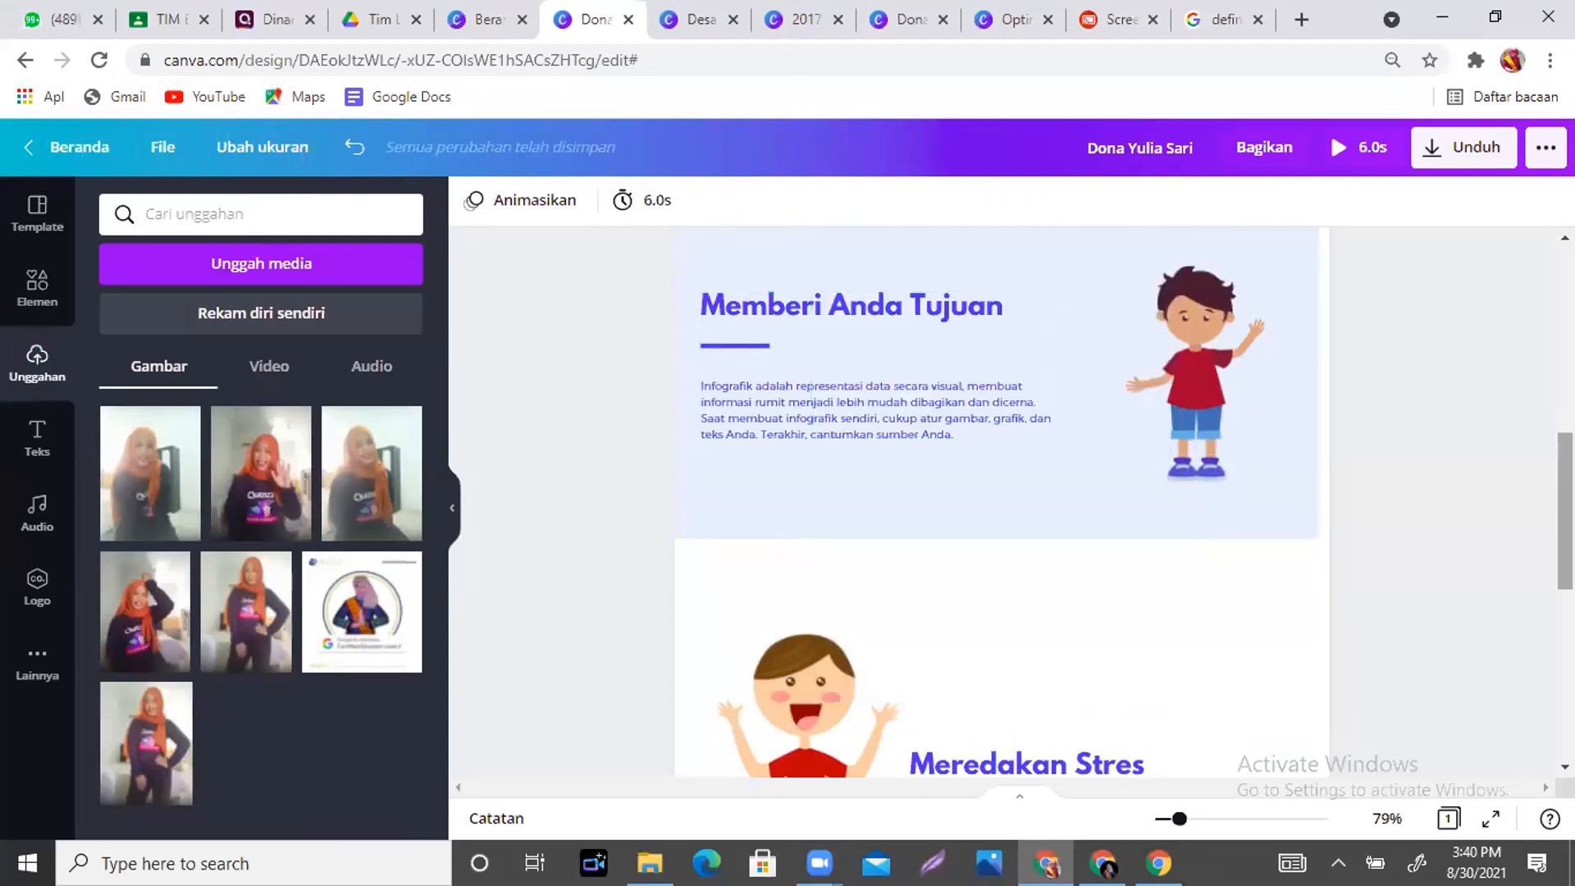
scroll(1496, 387, up, 8)
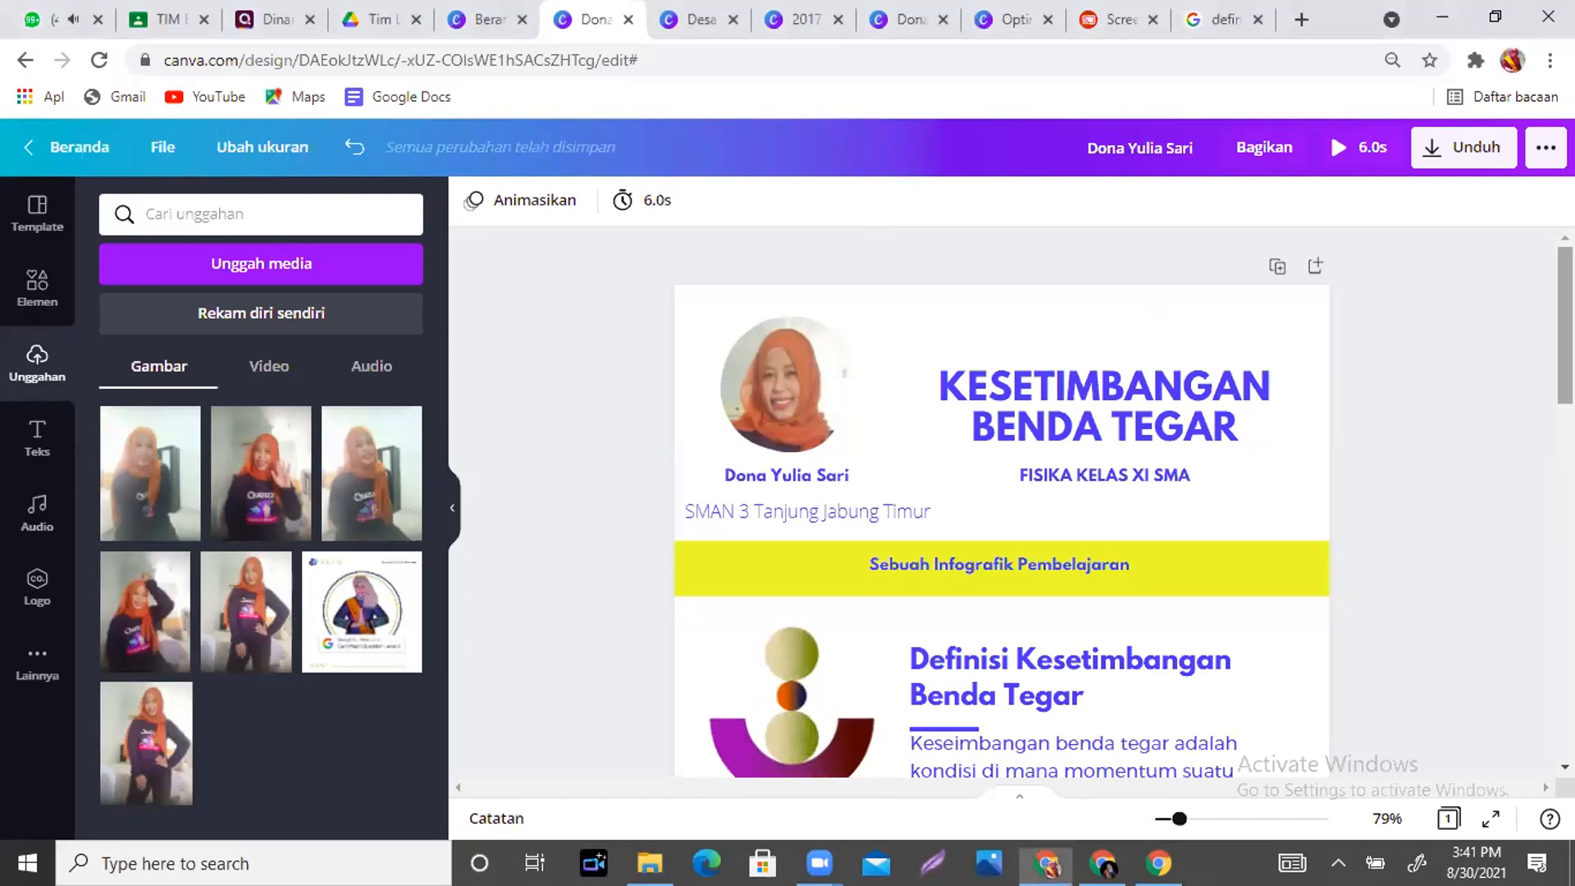
- Search Google for 'rumus phytagoras' in place of the previous query
scroll(880, 234, down, 3)
click(1222, 19)
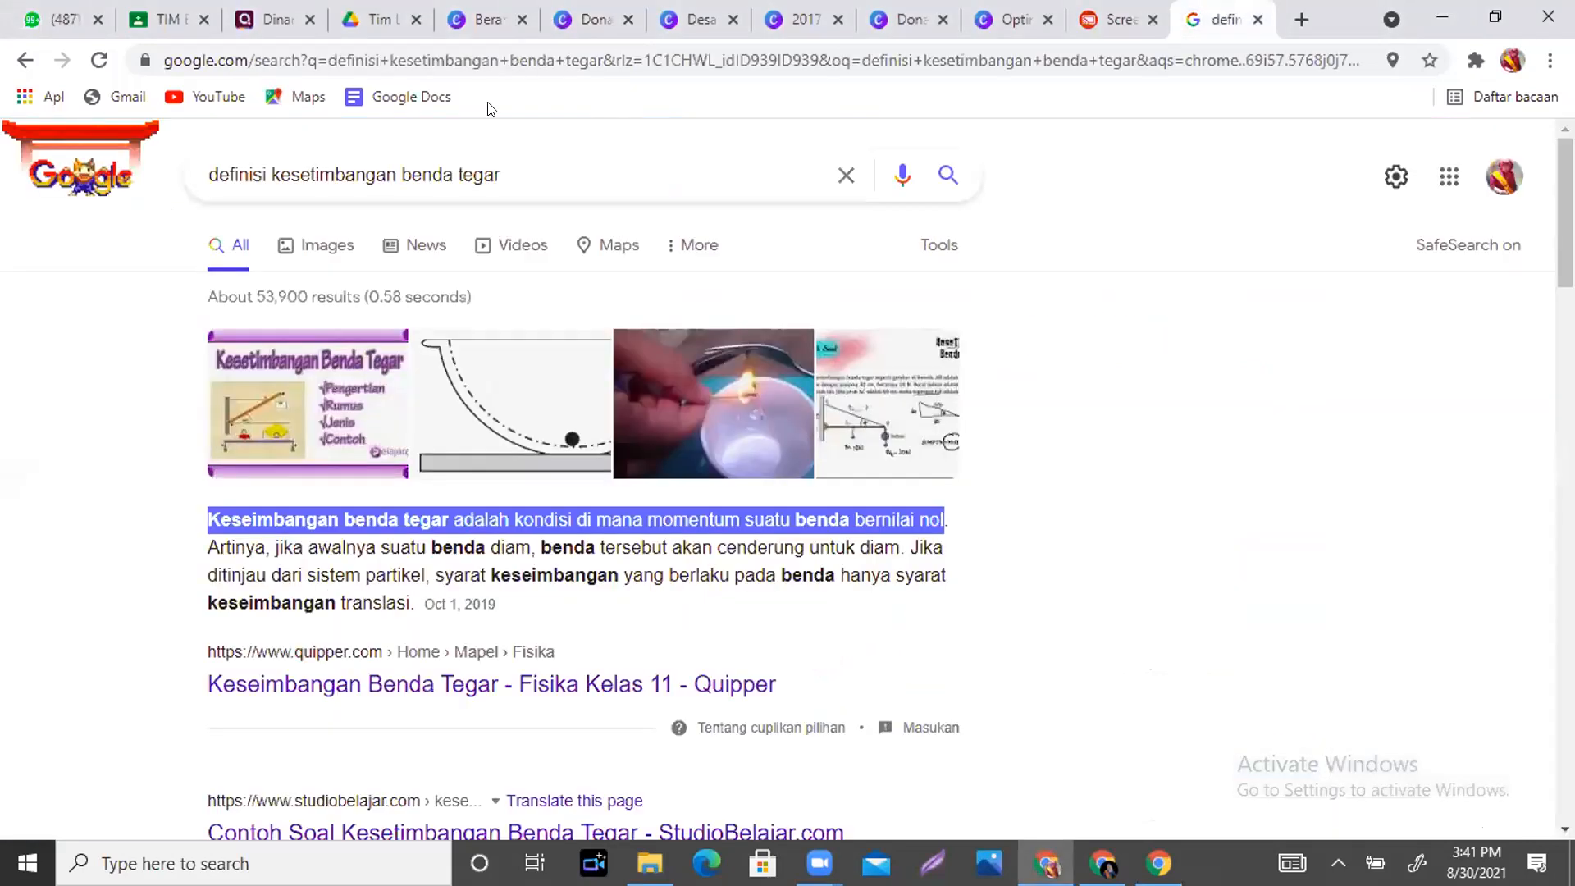
drag(544, 168, 173, 176)
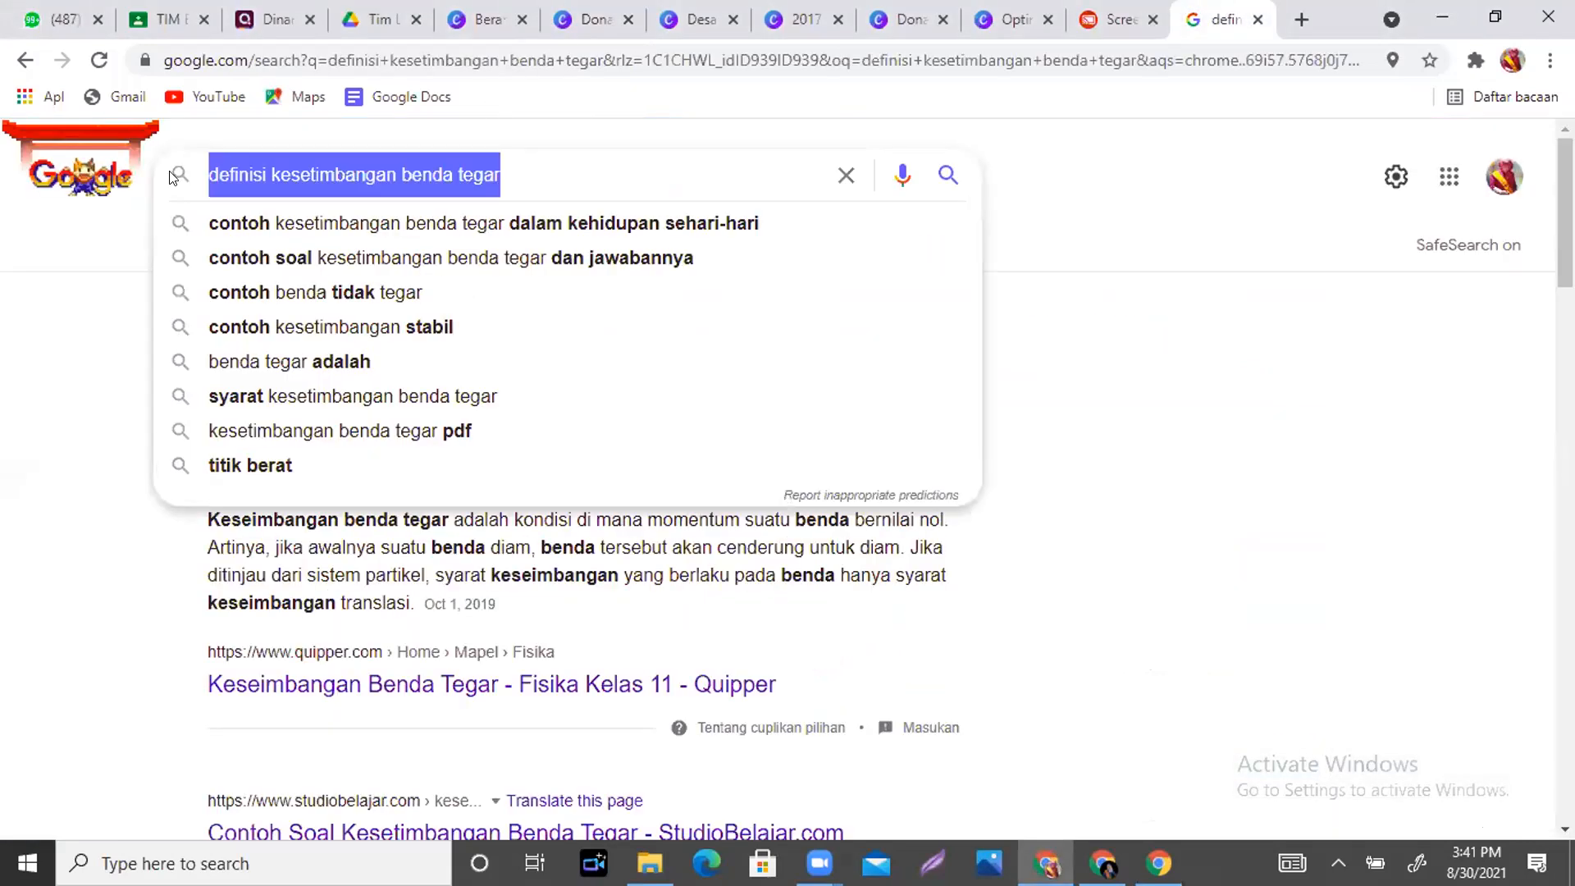
text(rumus)
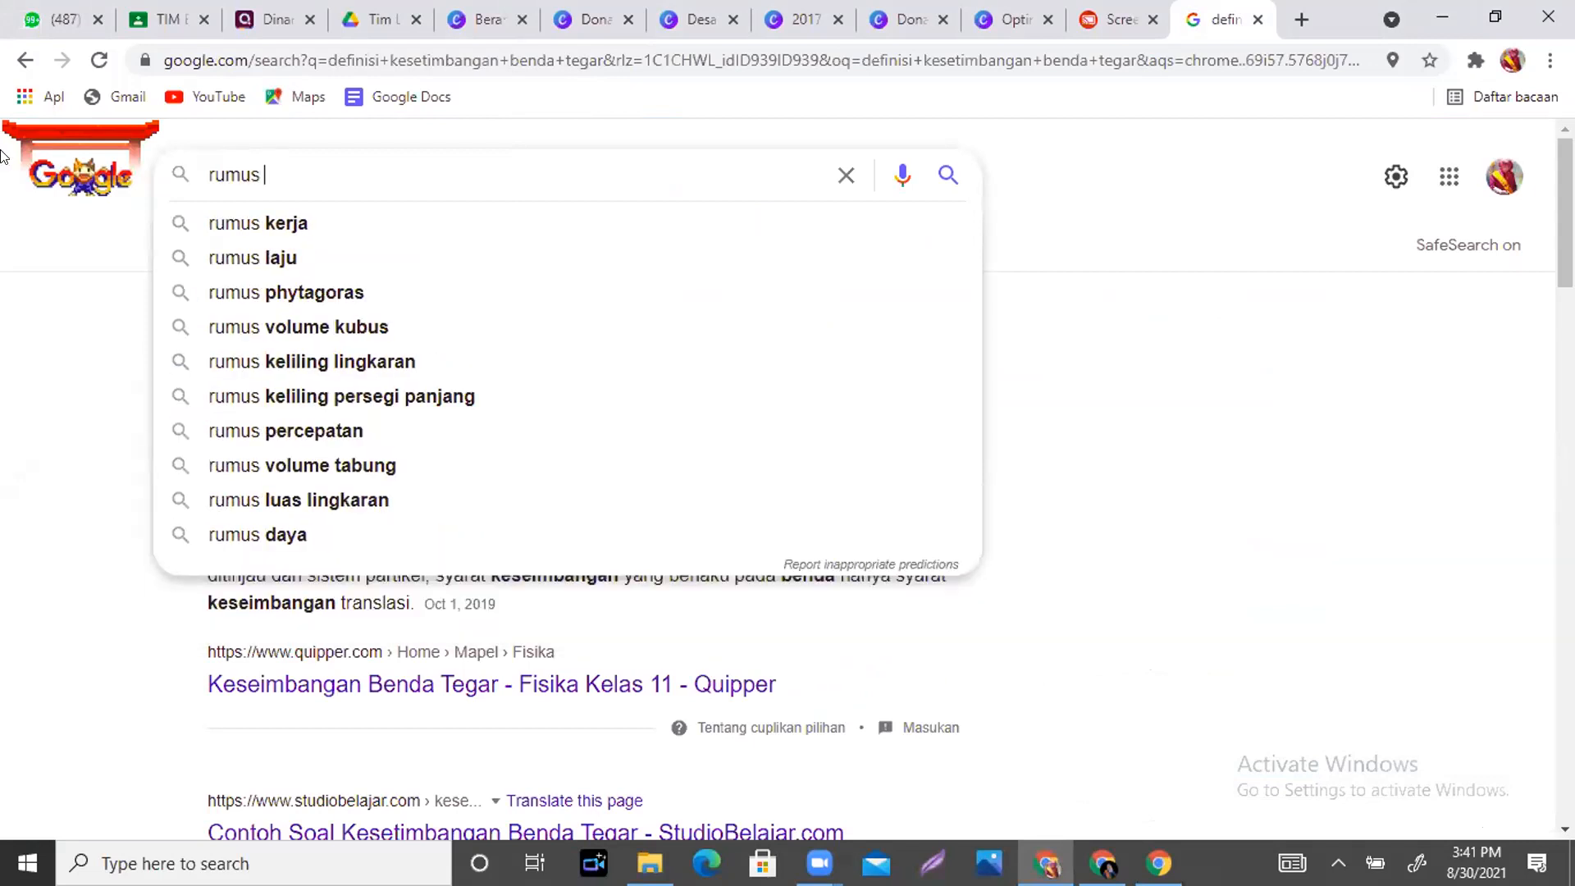
click(369, 292)
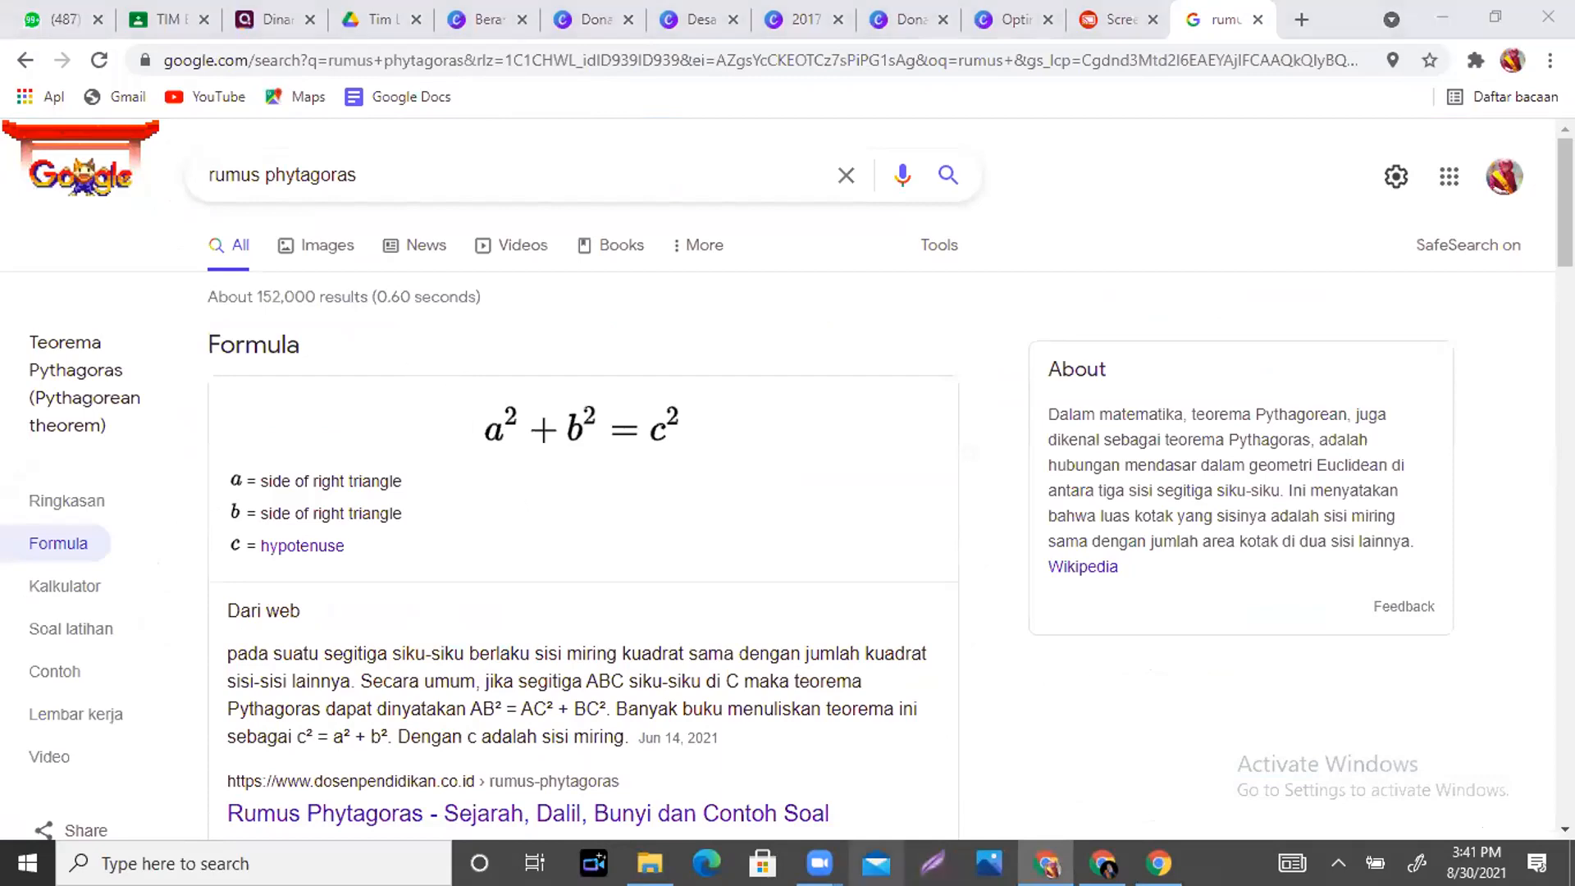
- Capture the a²+b²=c² formula with Lightshot and save it as an image
click(932, 863)
drag(426, 370, 746, 473)
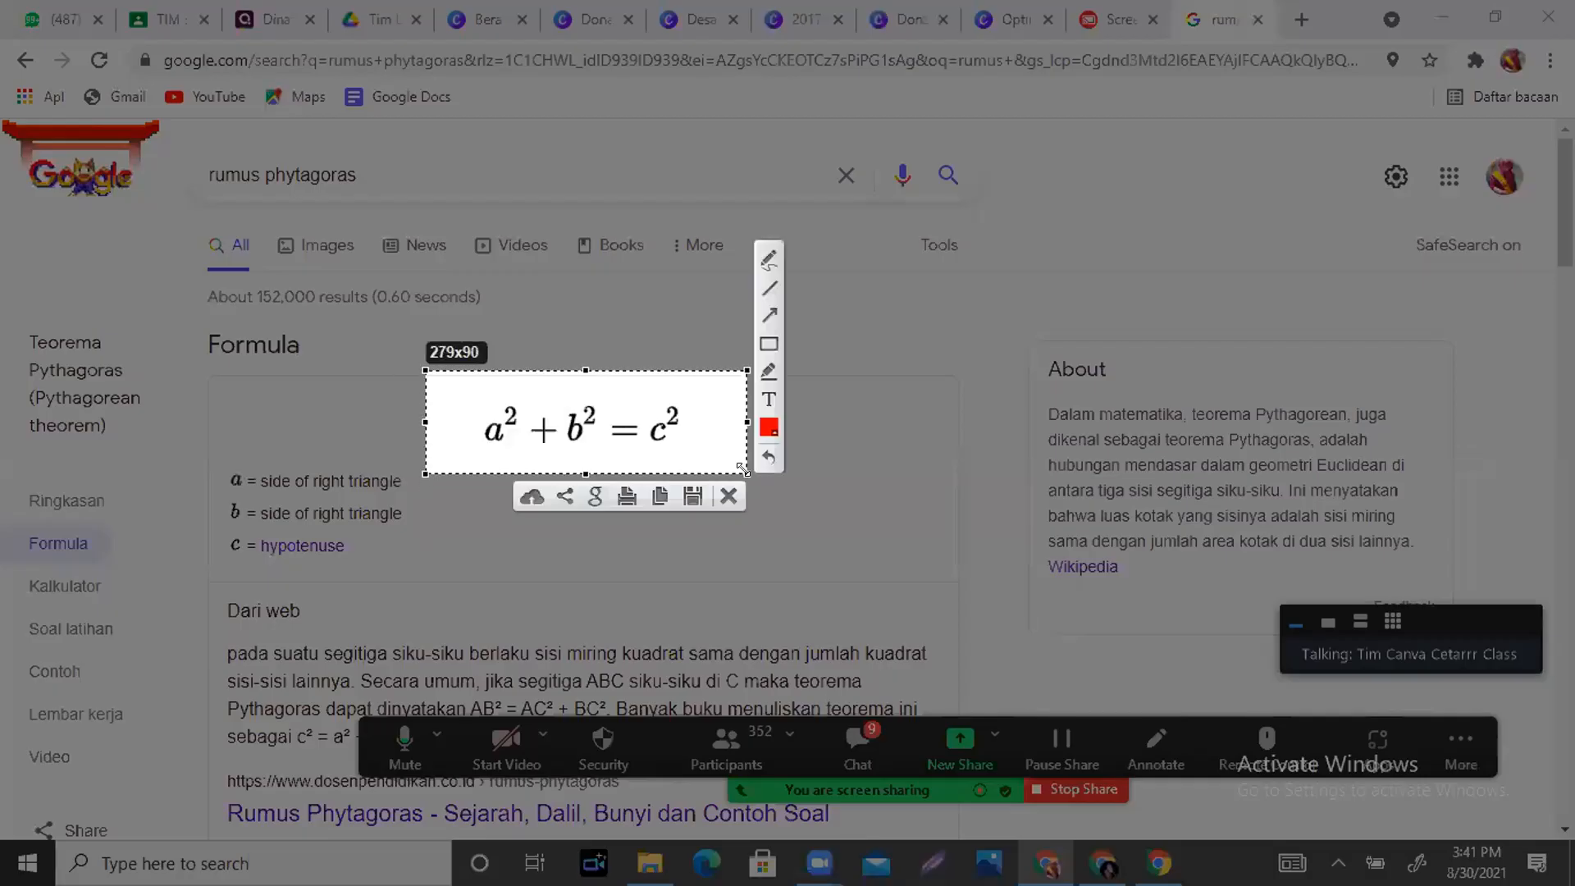
click(691, 496)
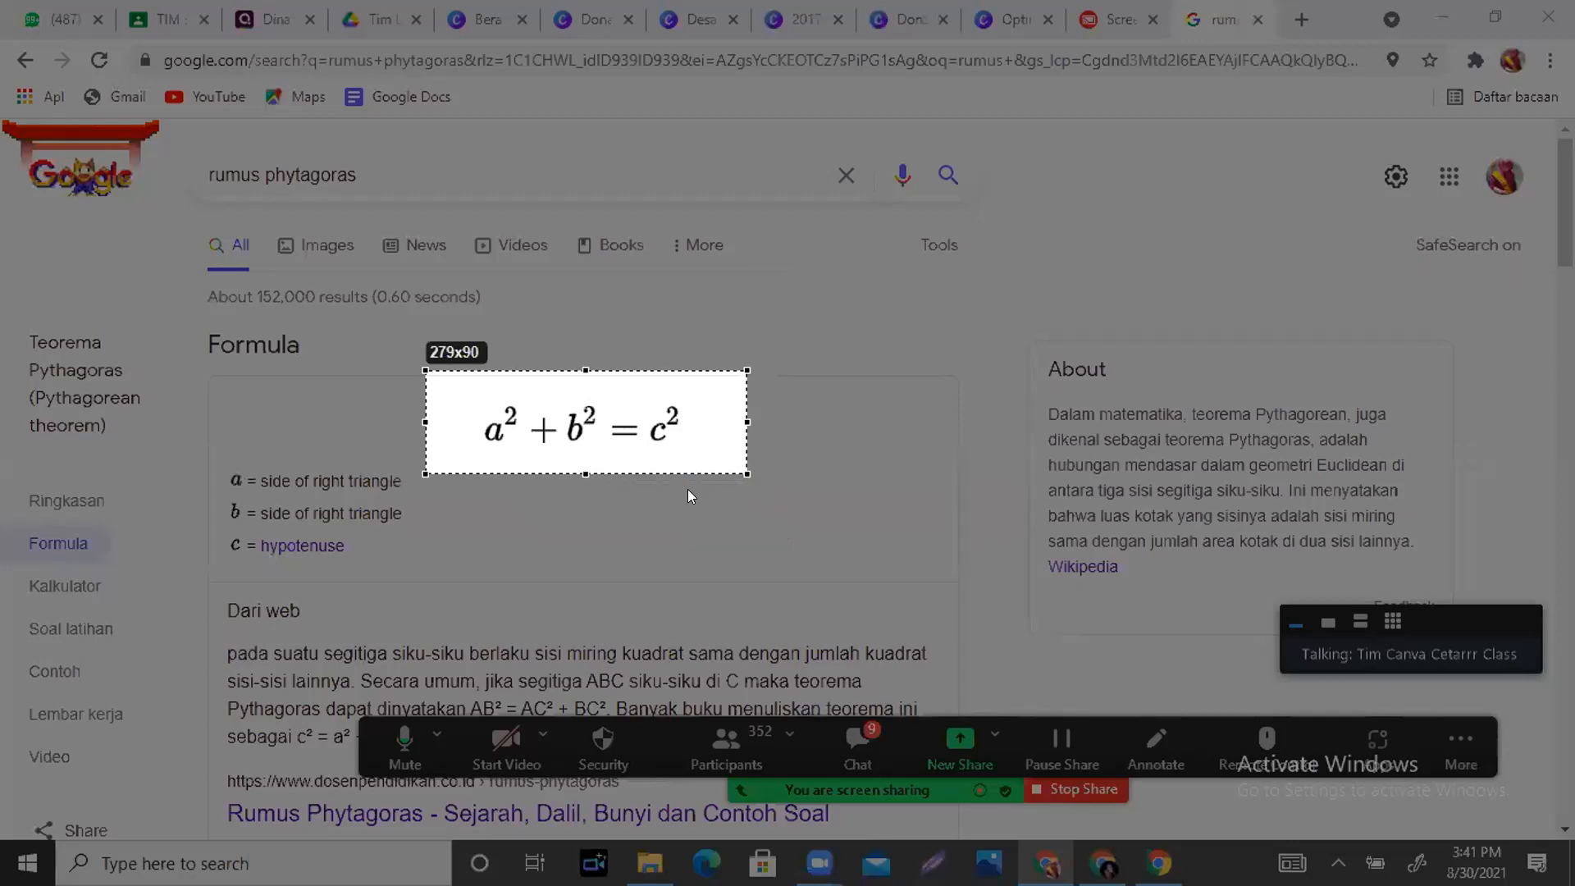
click(923, 575)
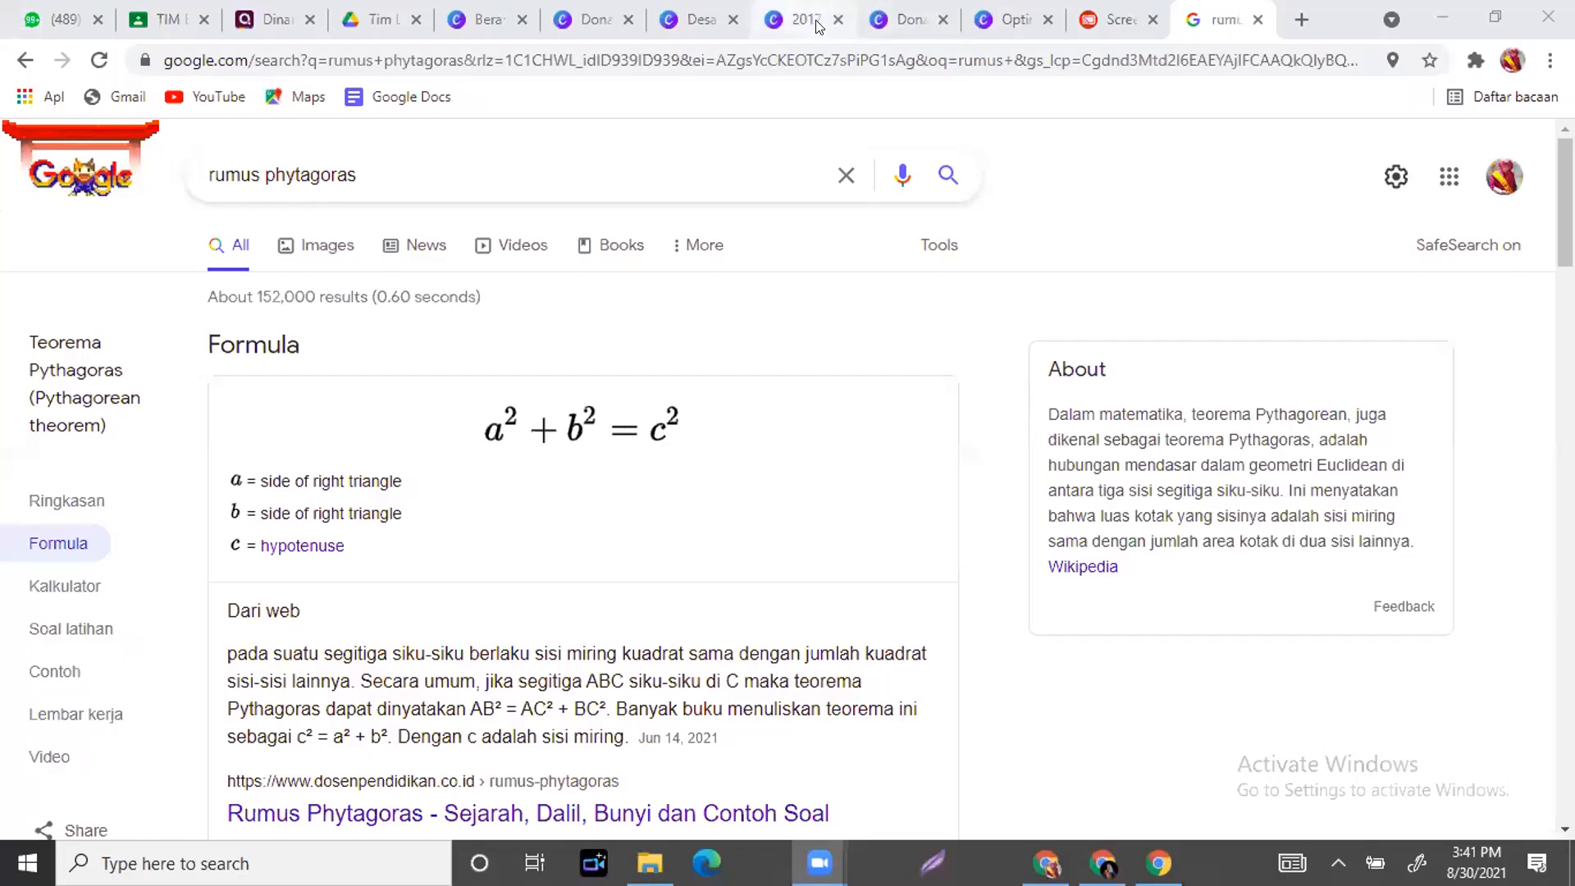
- Go to the Kesetimbangan Benda Tegar infographic and delete an accidentally pasted link card
click(906, 18)
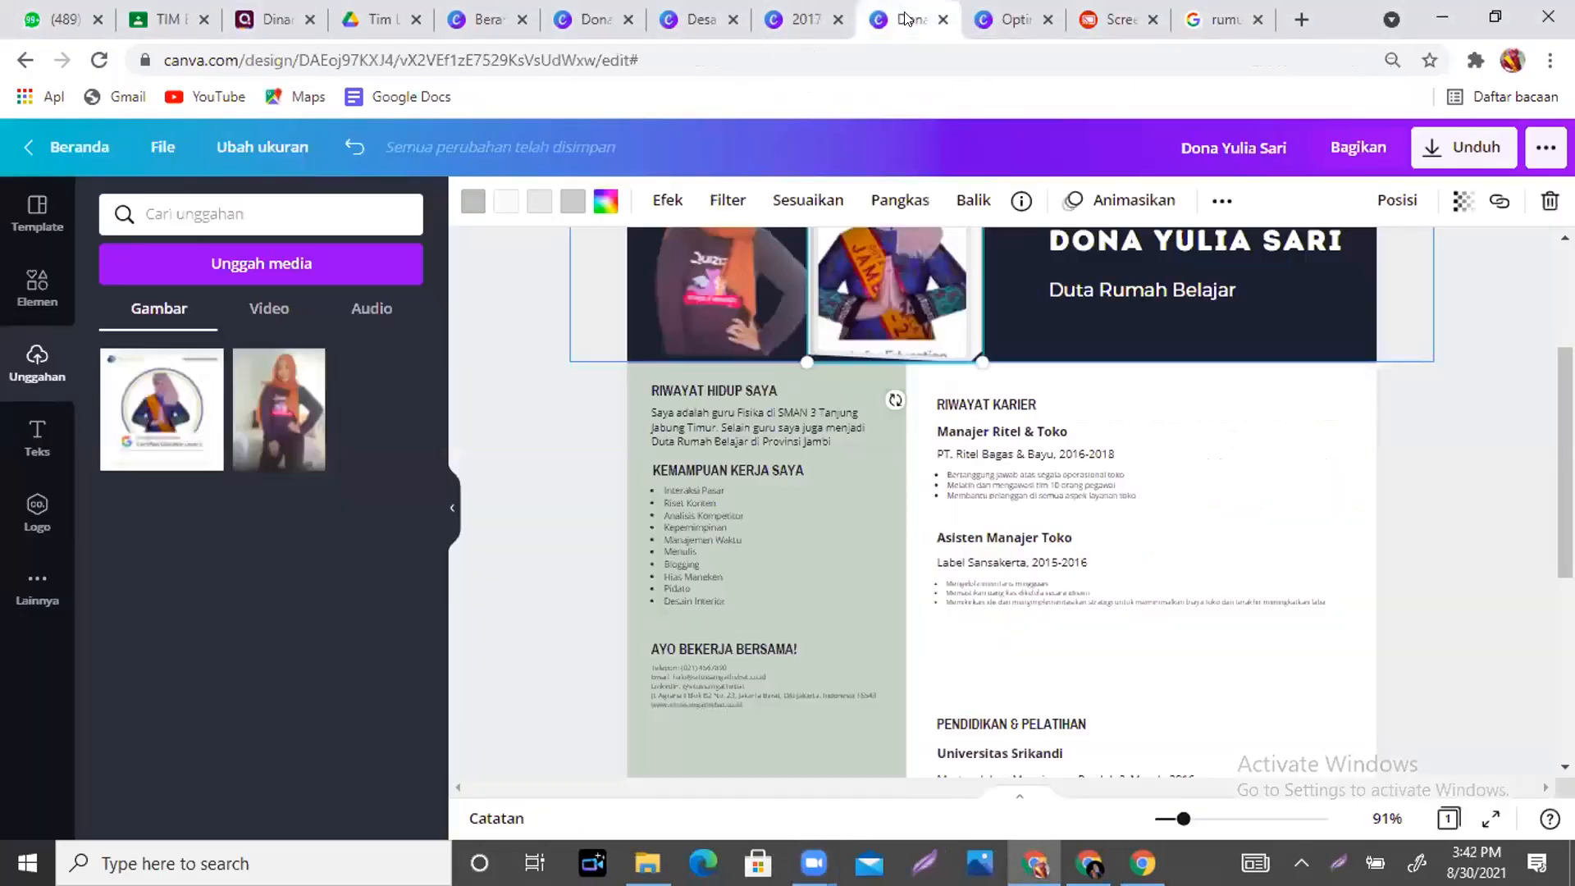
click(1010, 27)
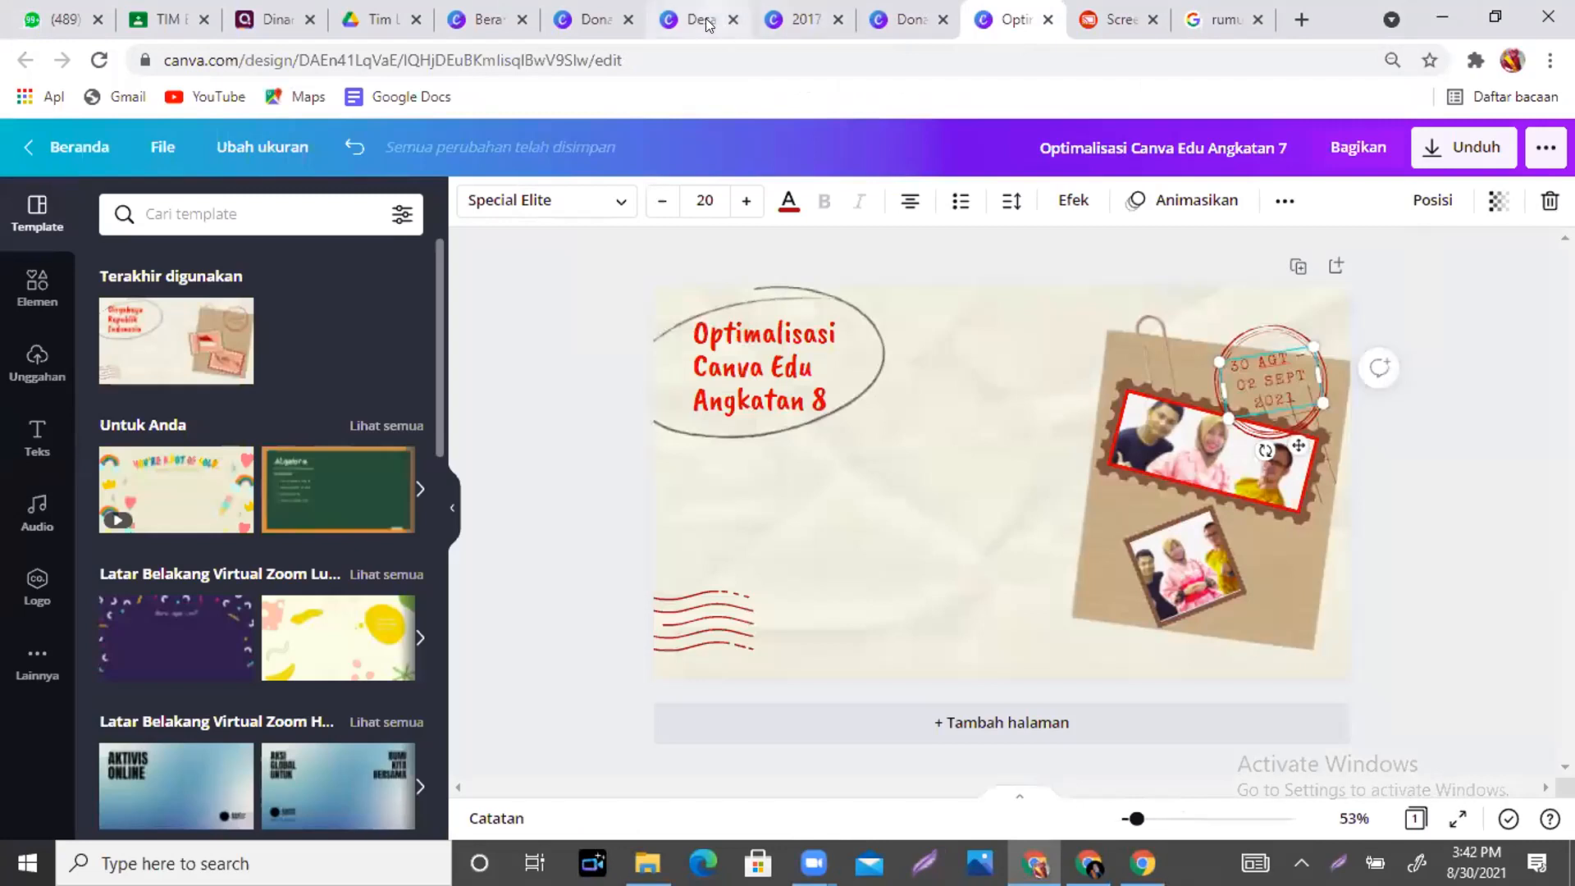
click(707, 25)
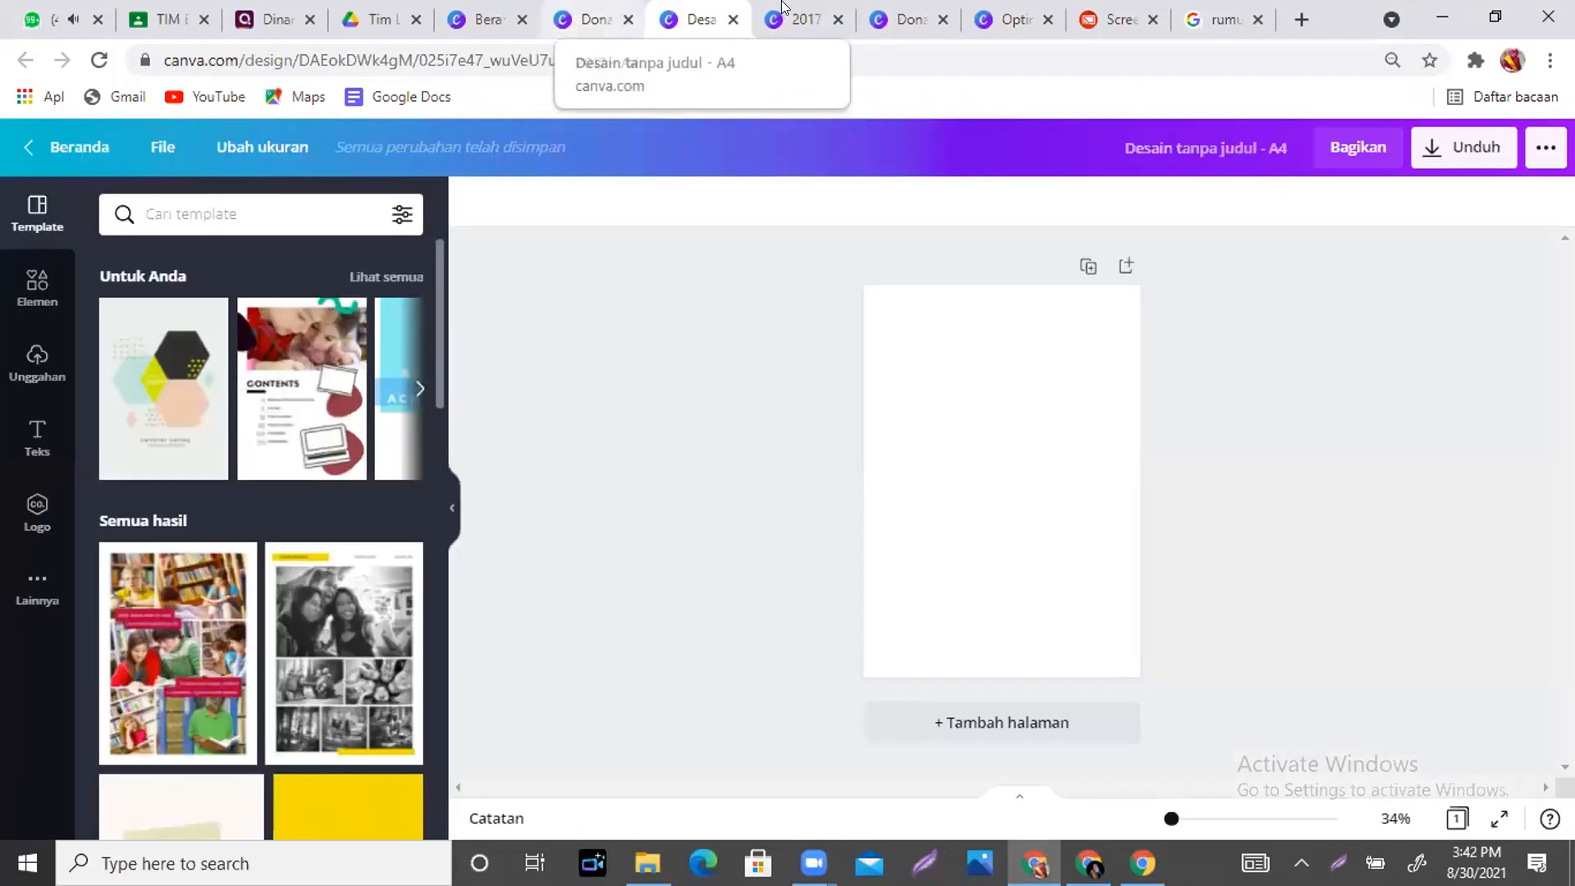
click(578, 23)
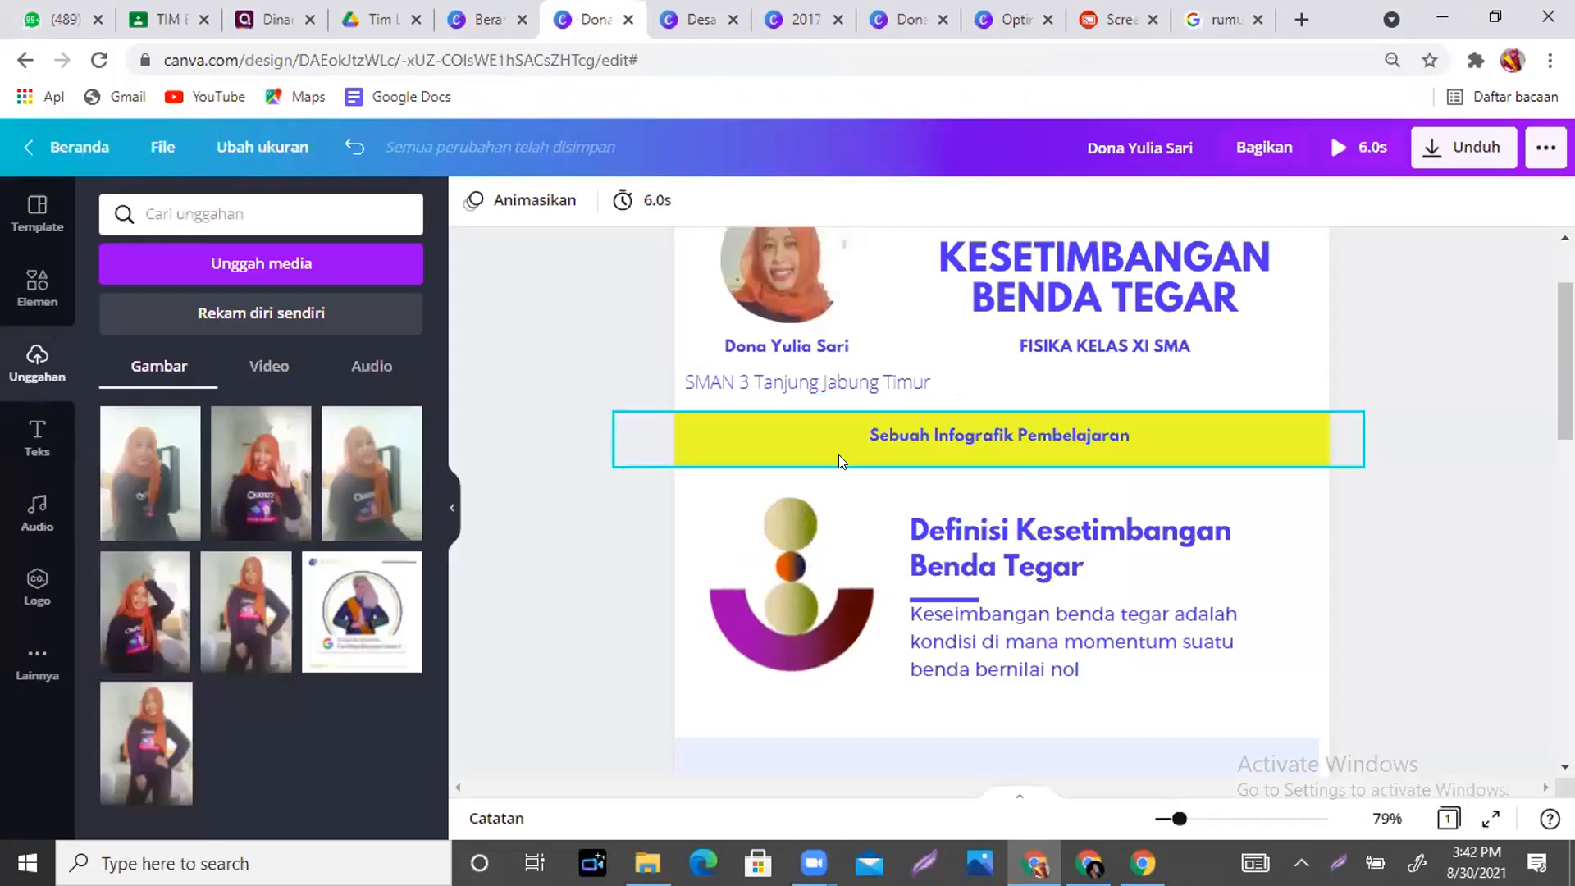
scroll(1230, 410, down, 5)
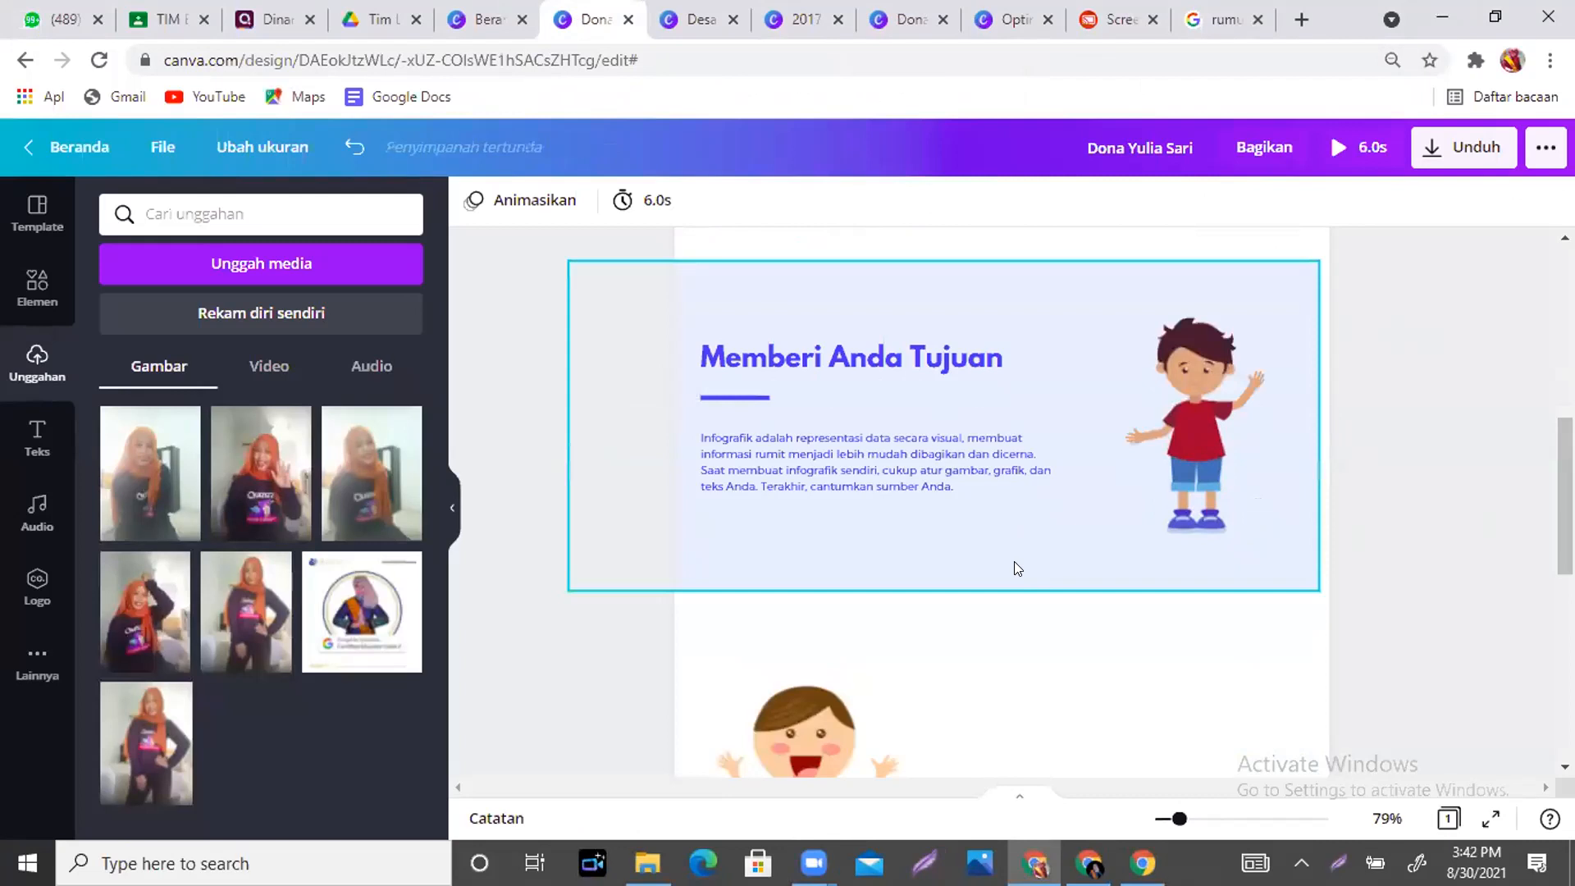
key(ctrl+v)
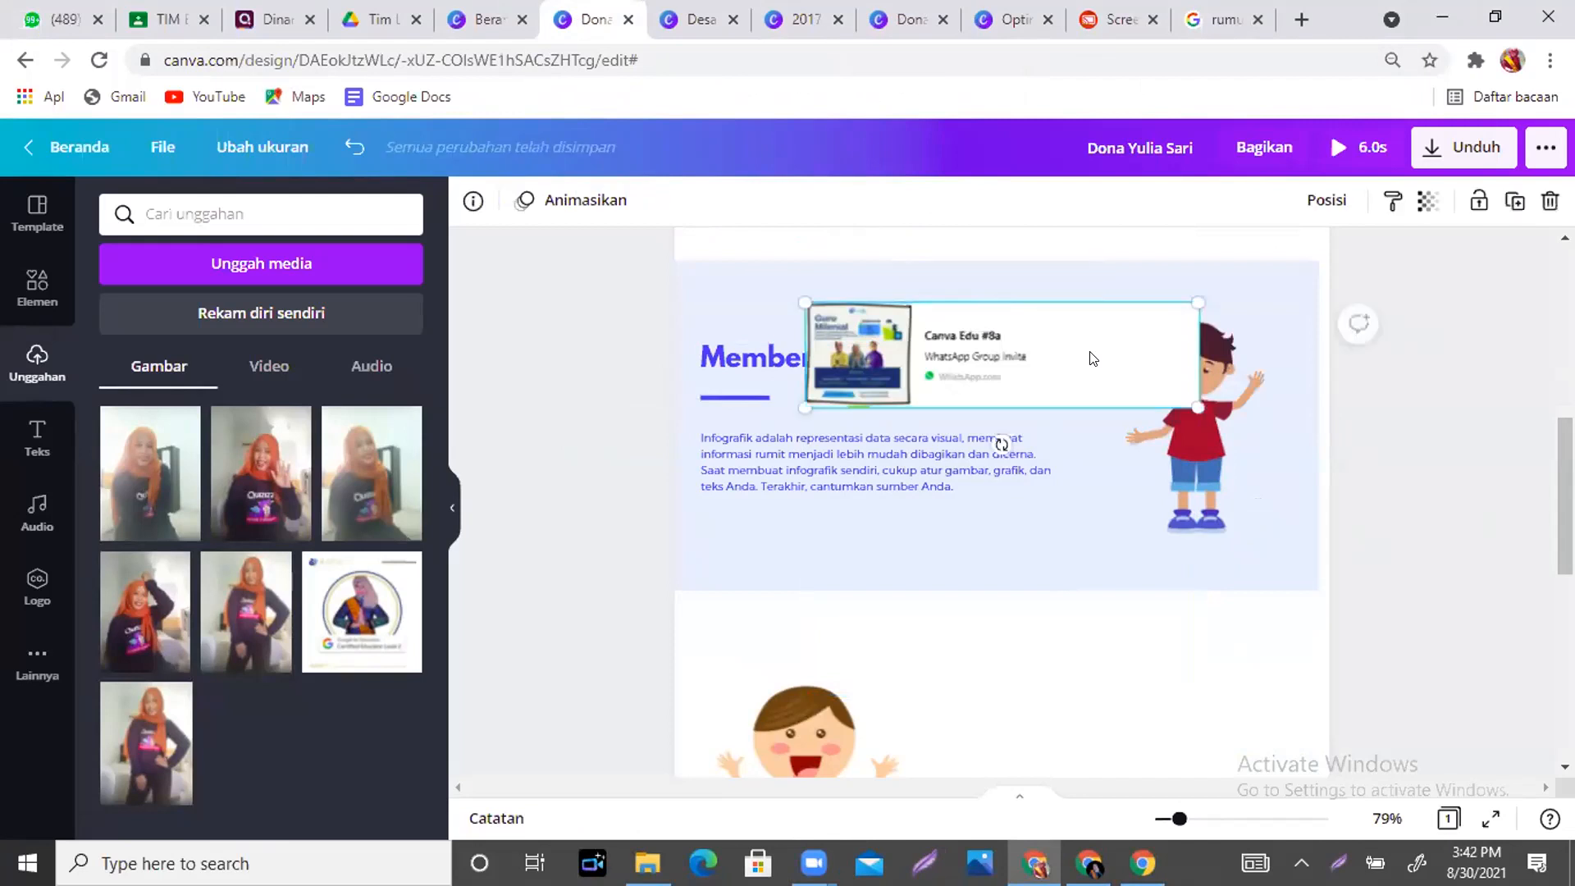
key(Delete)
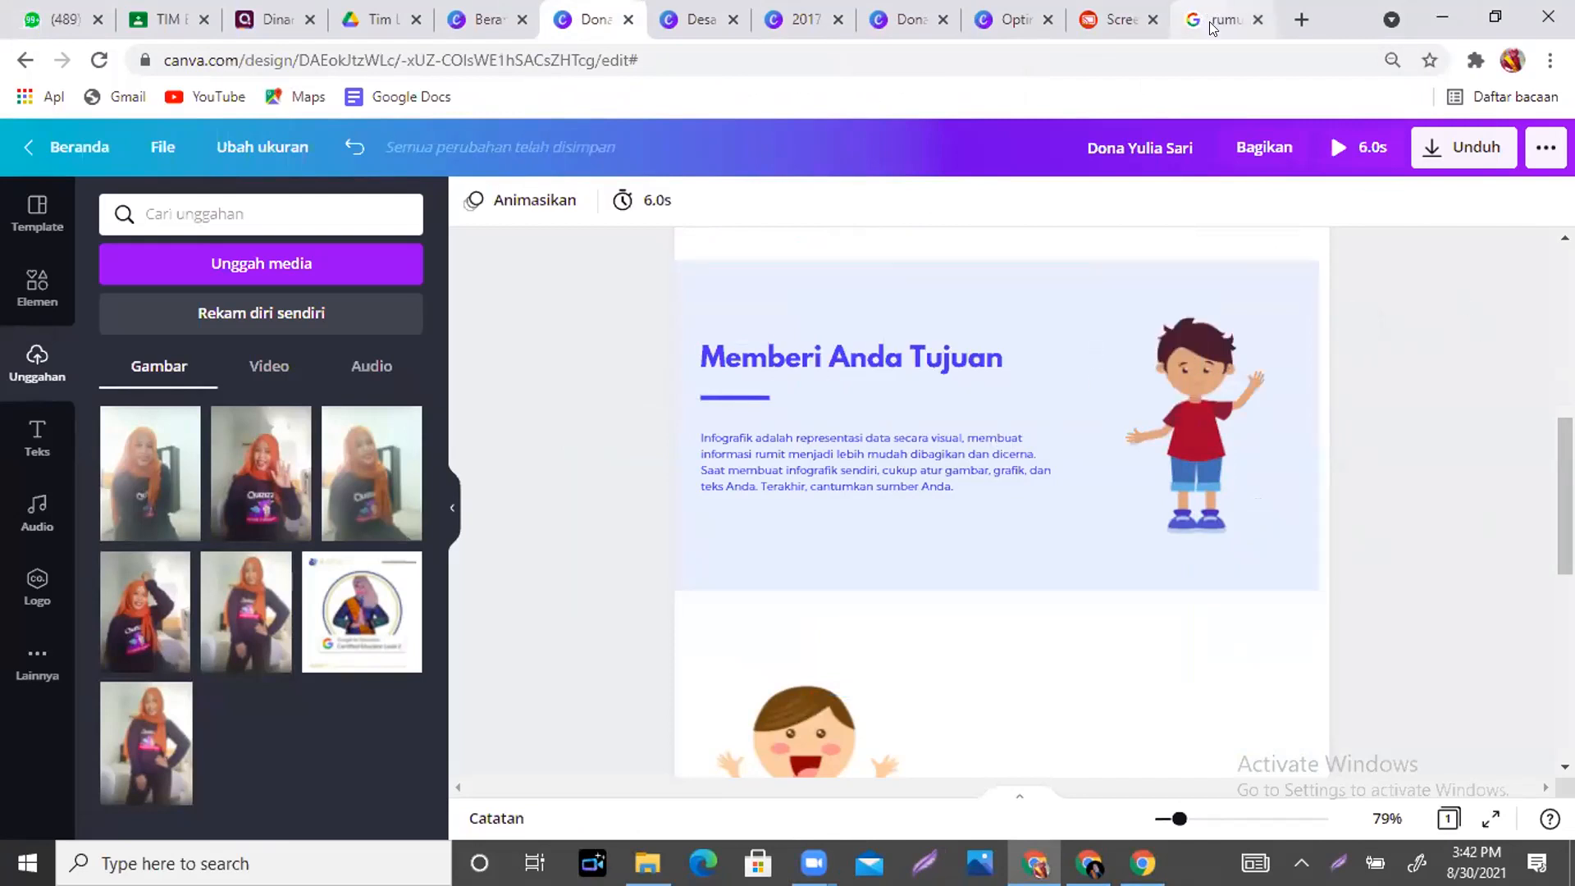
- Capture the a²+b²=c² formula from the Pythagoras search results with Lightshot and paste it into the infographic
click(1211, 28)
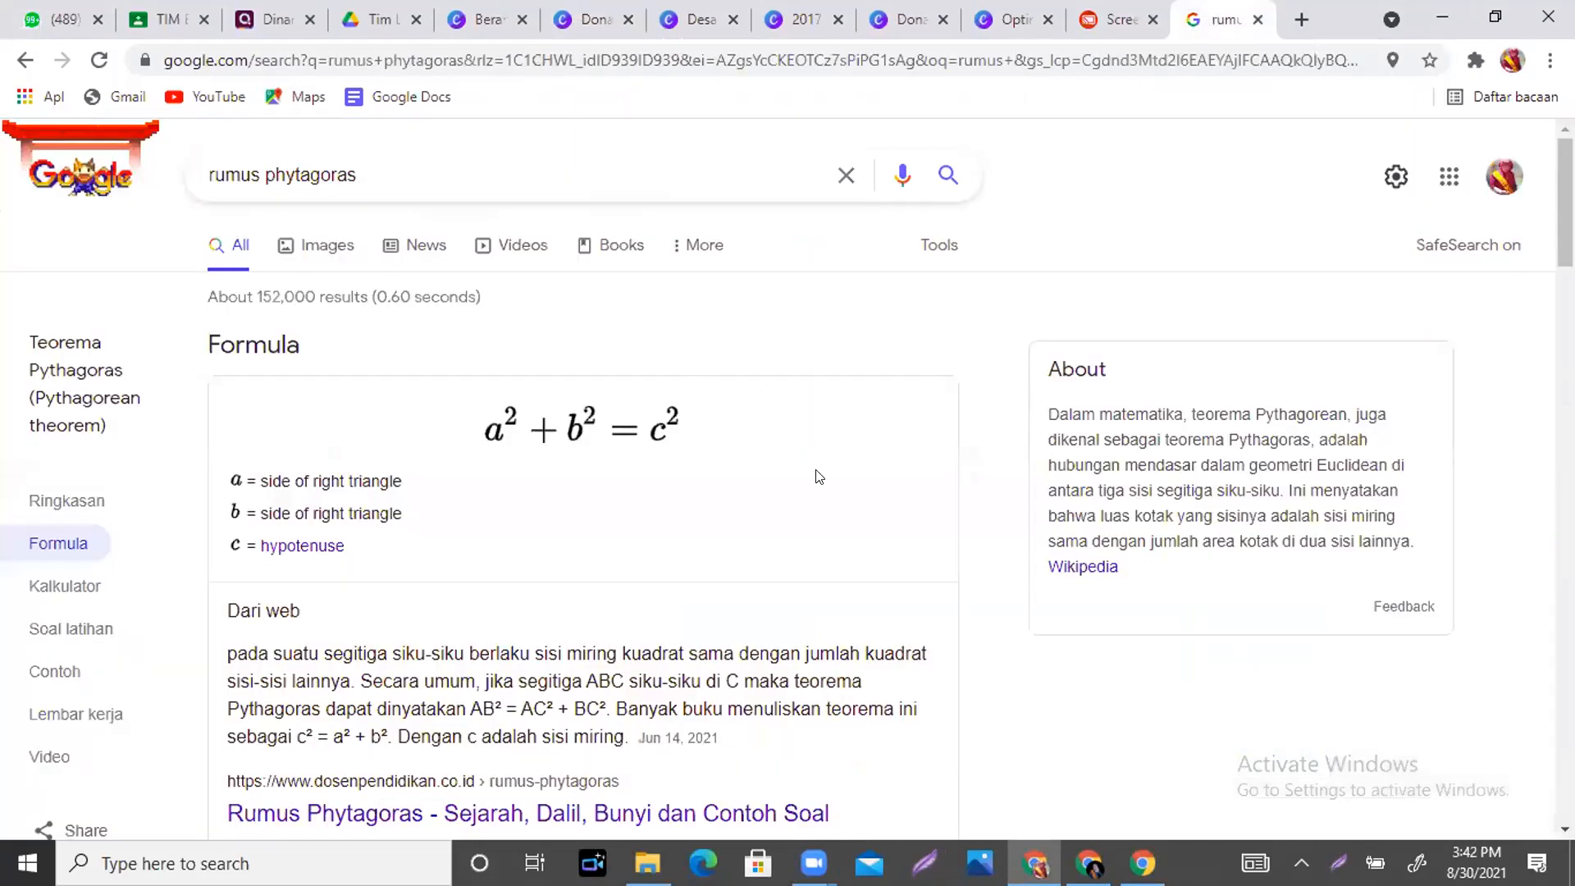
key(Print)
drag(436, 380, 739, 474)
click(652, 496)
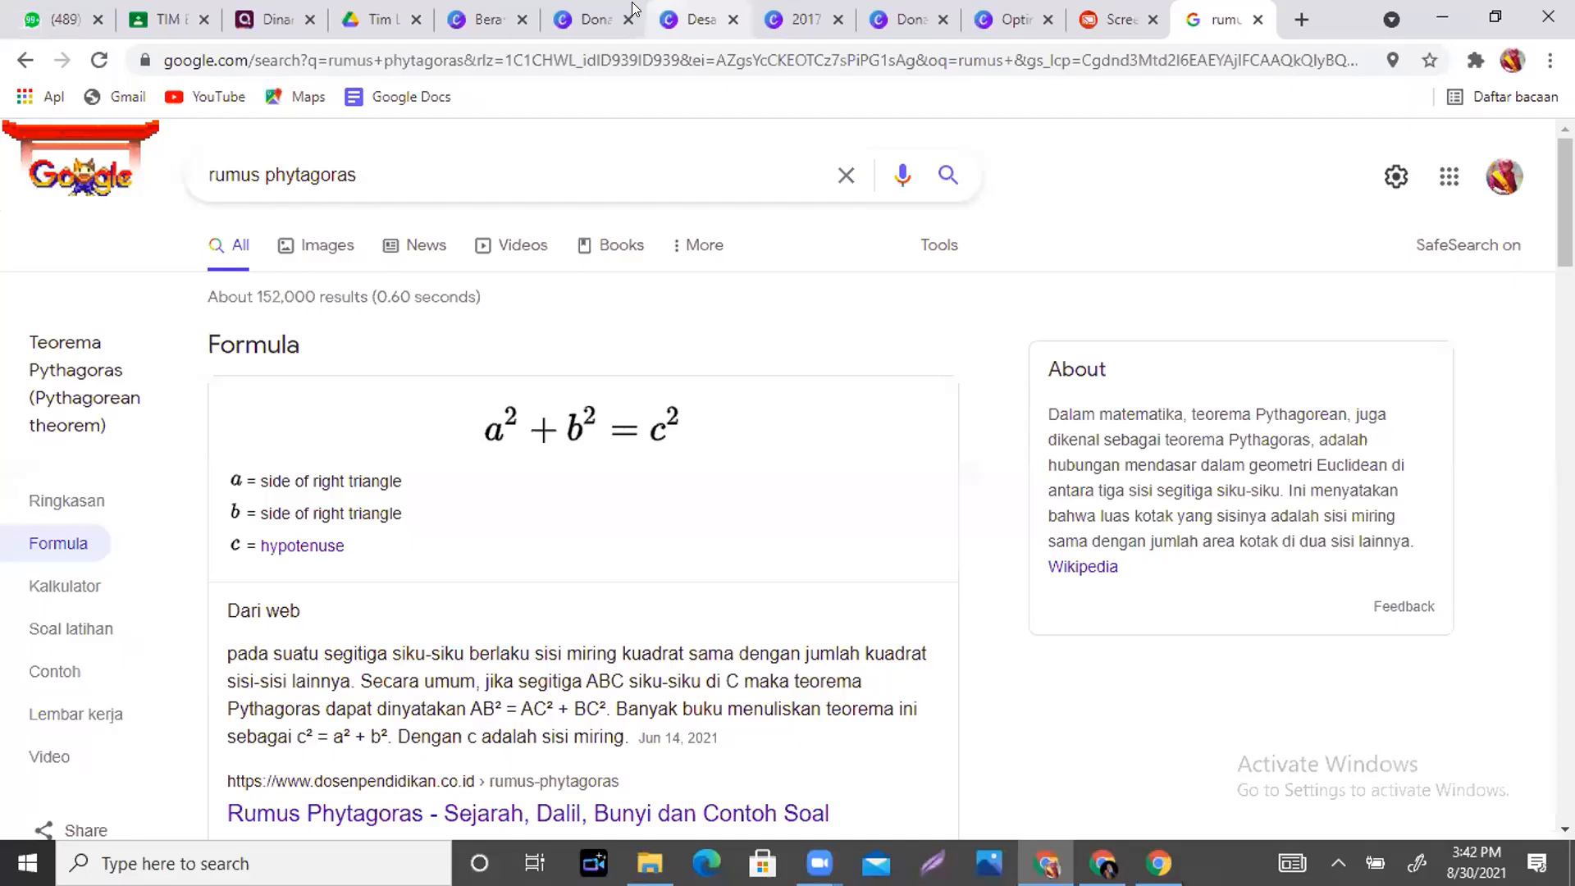
click(581, 19)
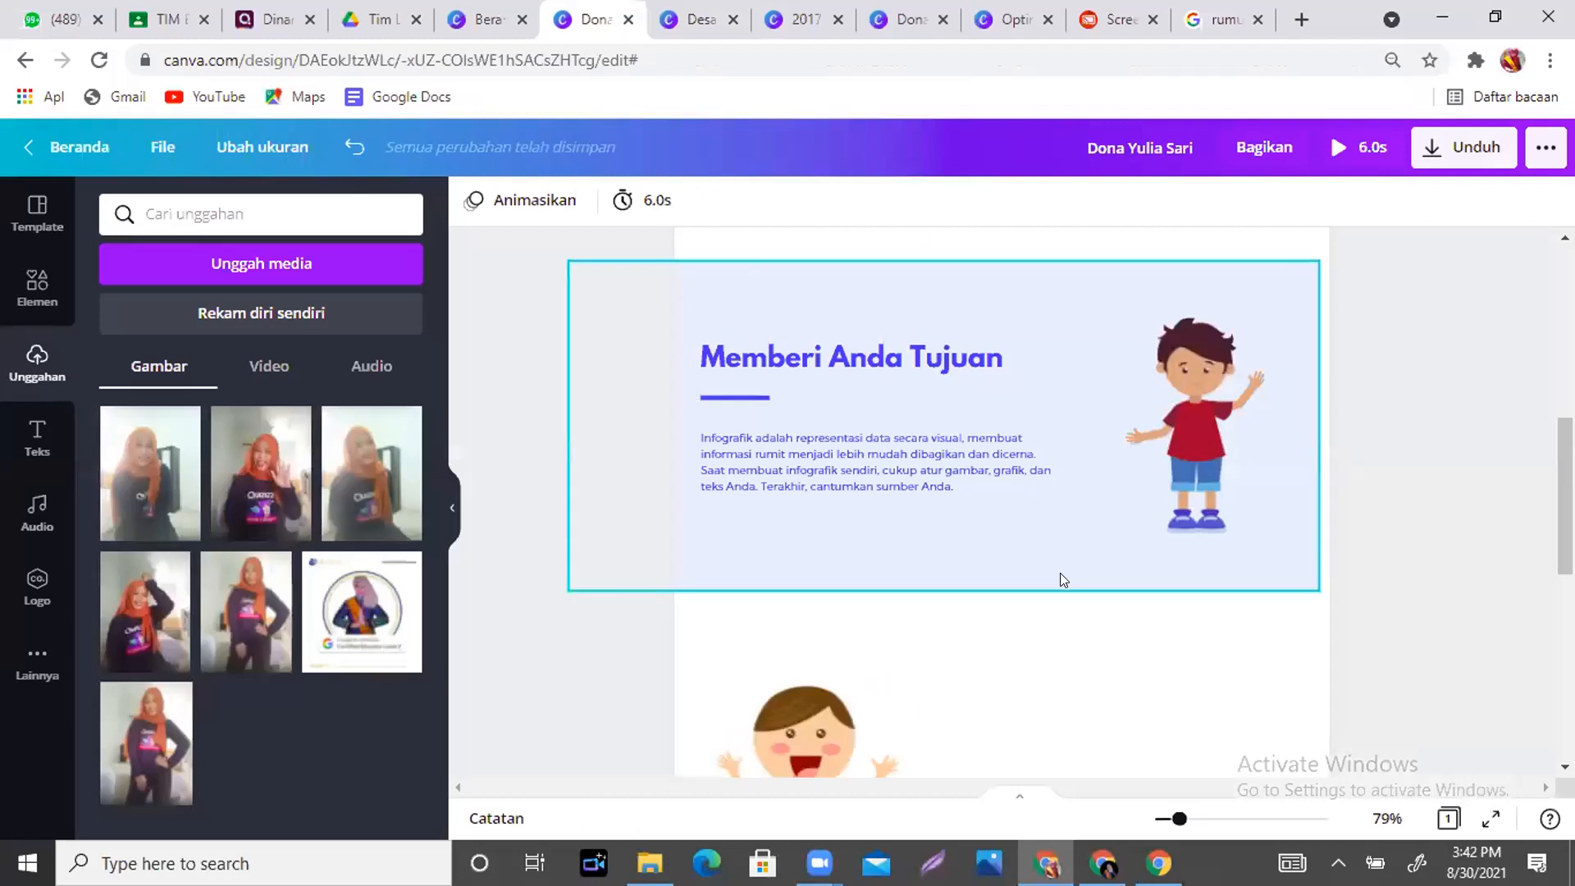
key(ctrl+v)
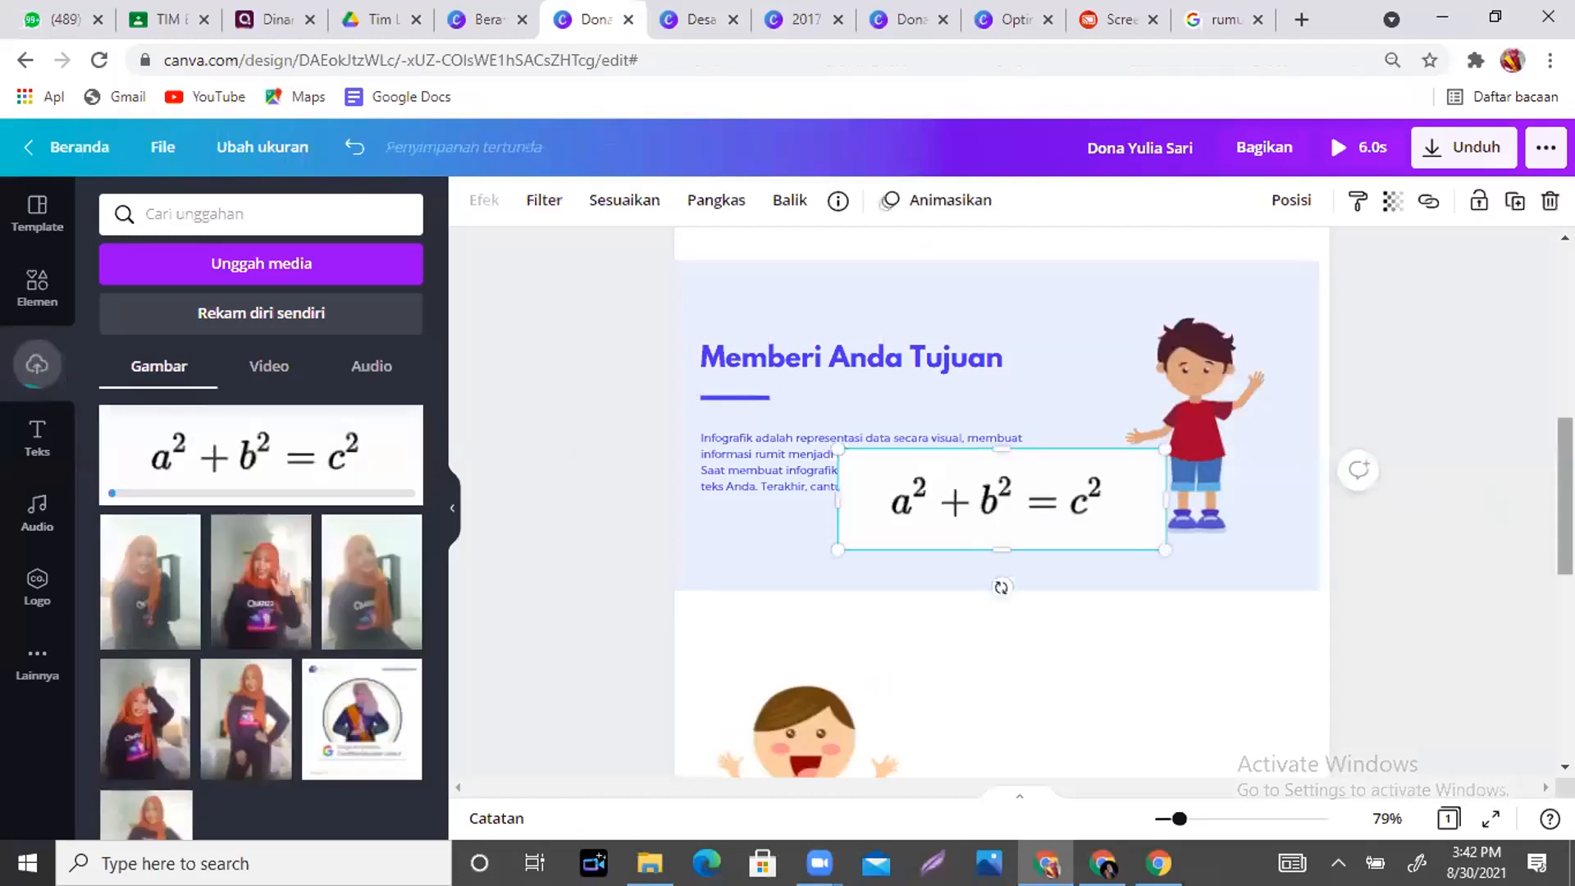
- Place the formula image below the Memberi Anda Tujuan section, above Meredakan Stres
drag(997, 563, 1015, 660)
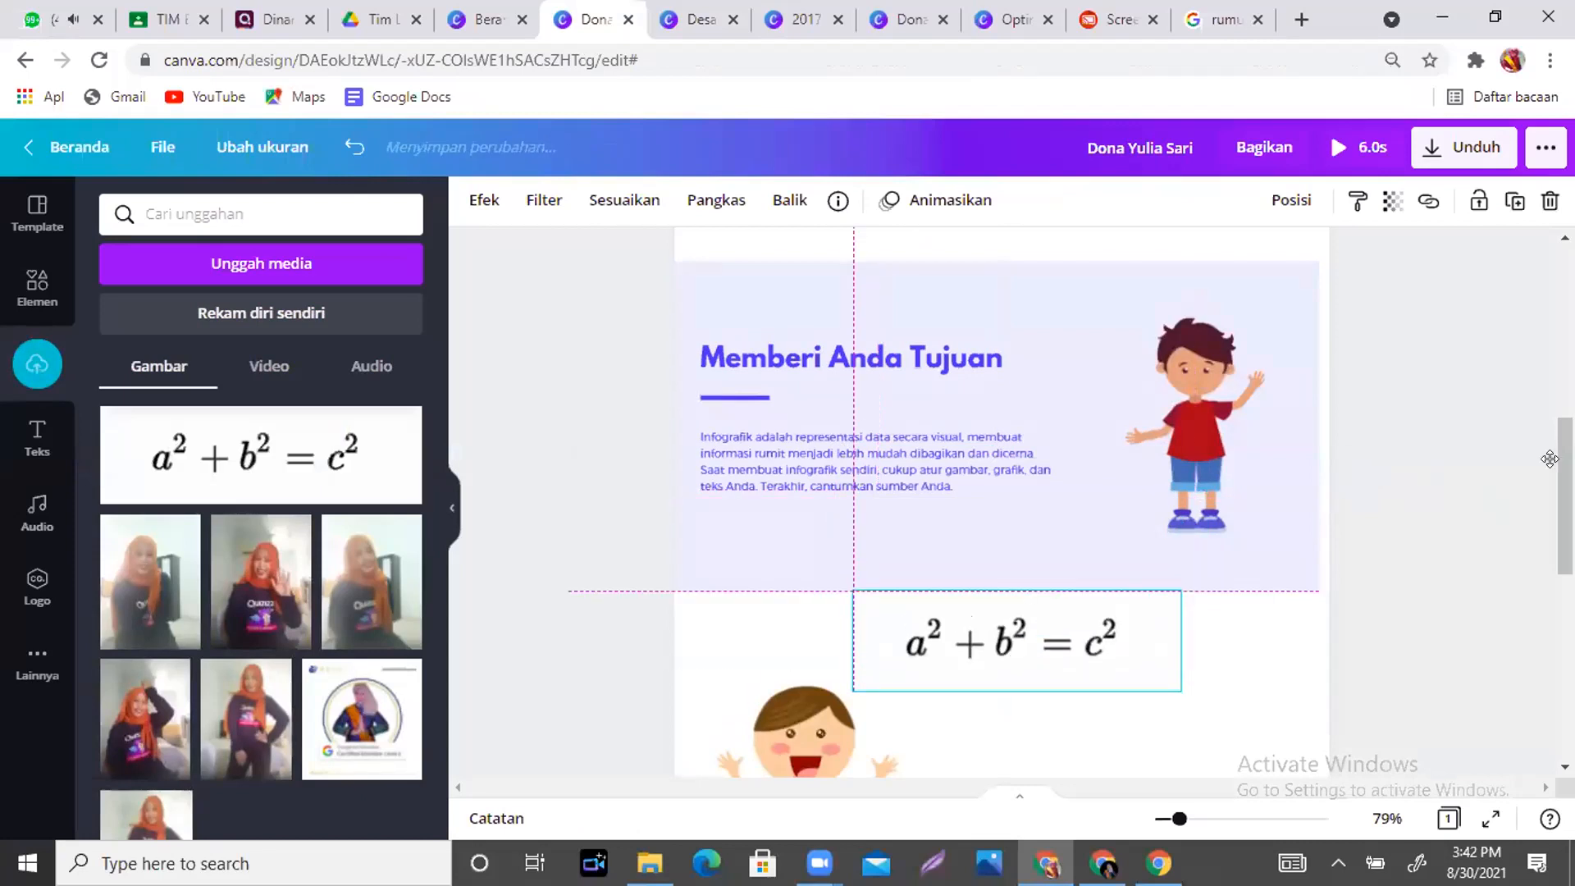
scroll(1012, 660, down, 2)
click(1187, 615)
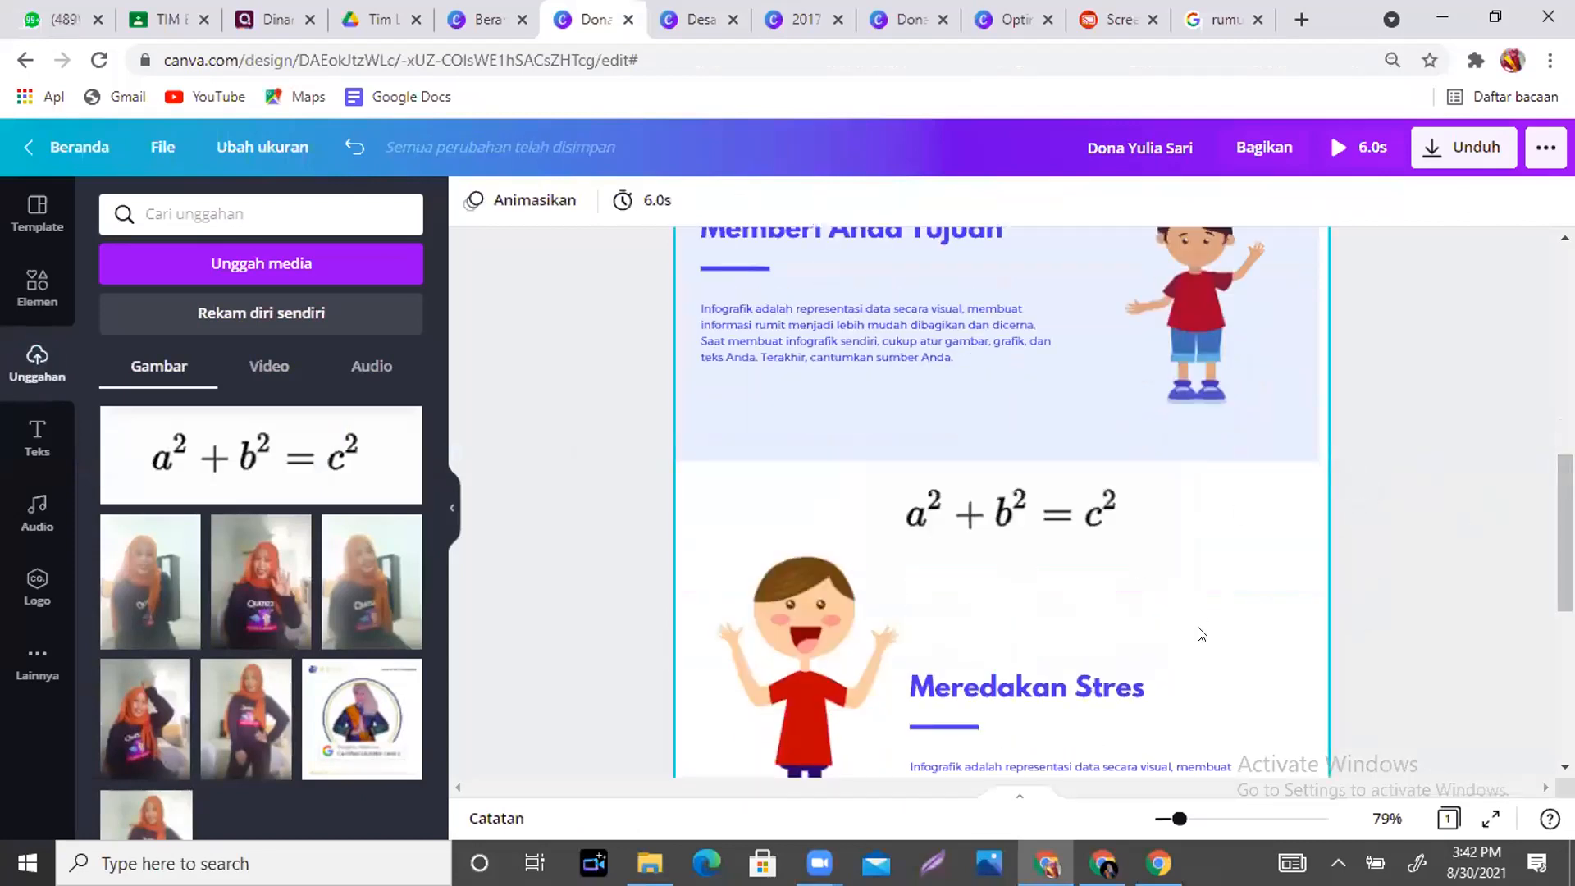
click(581, 410)
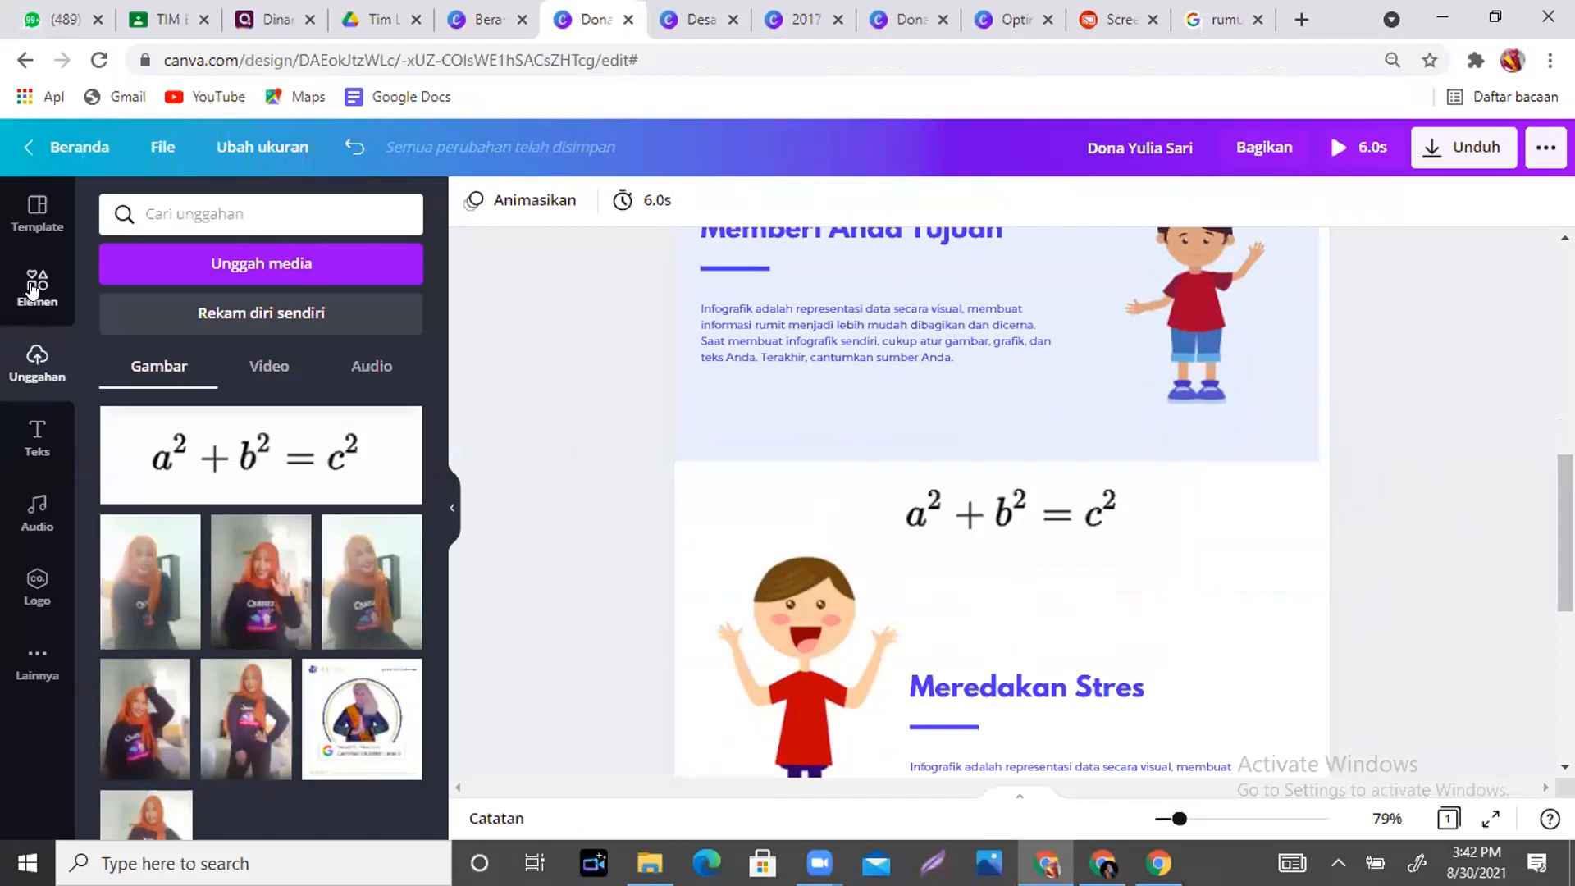
click(33, 288)
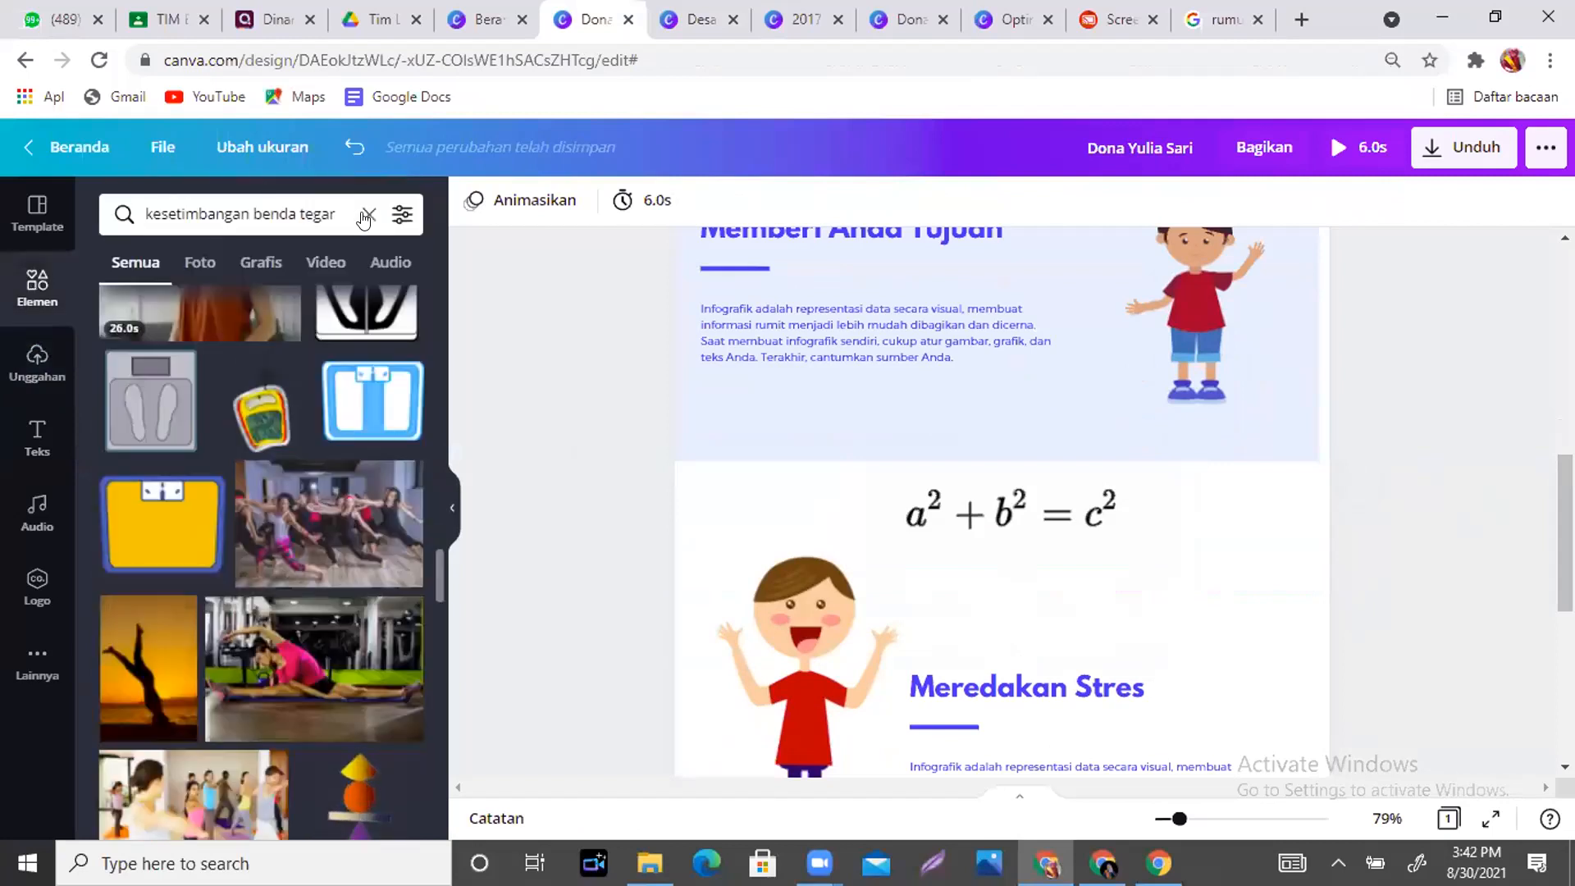
click(367, 216)
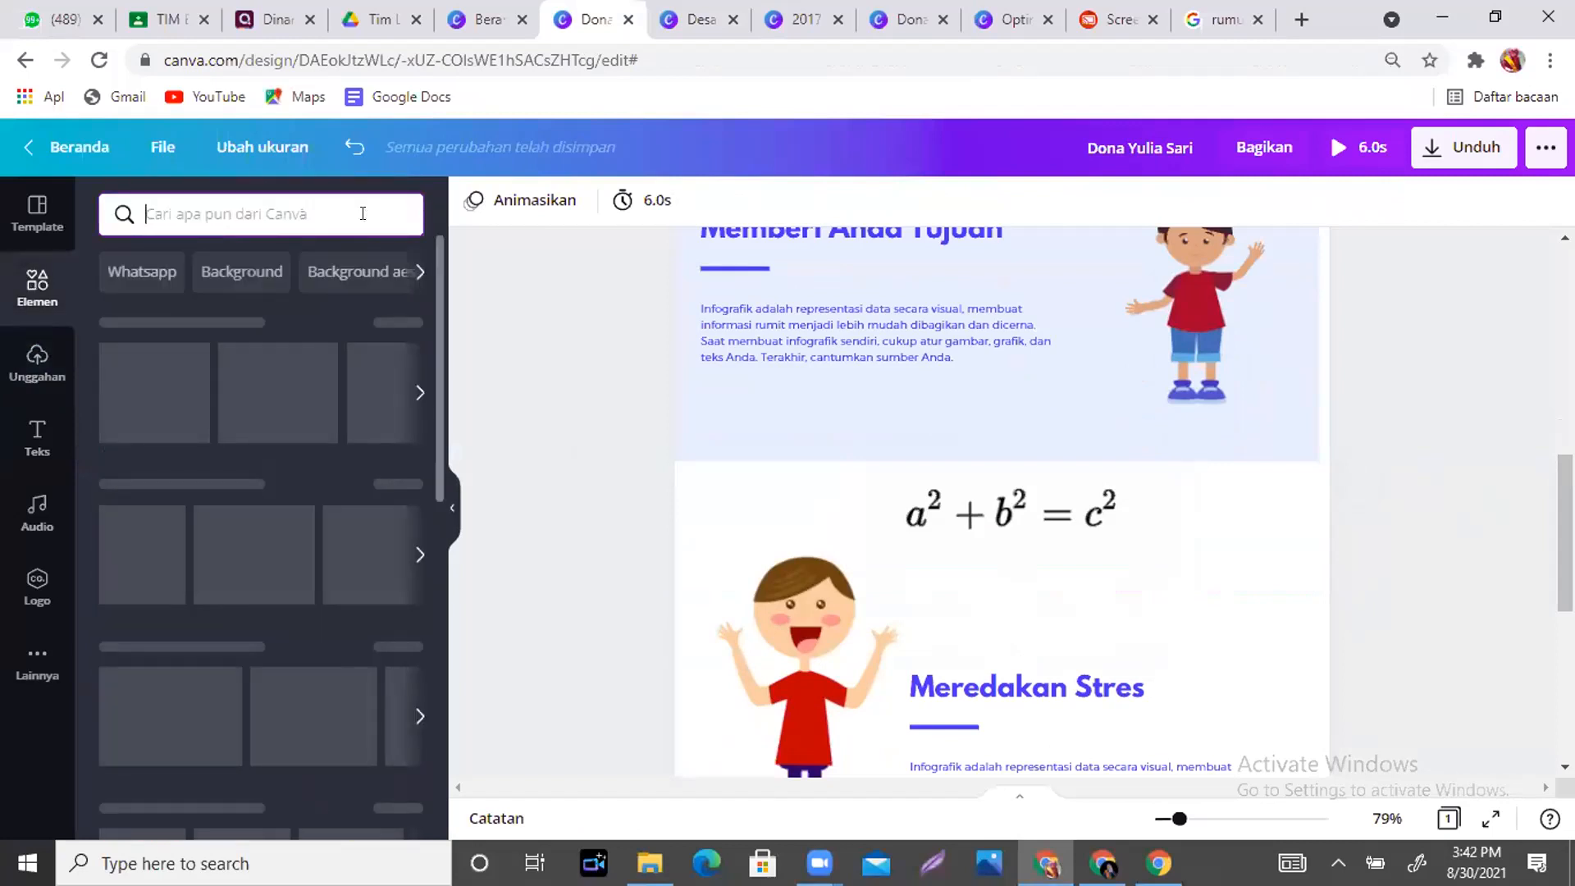
text(equation)
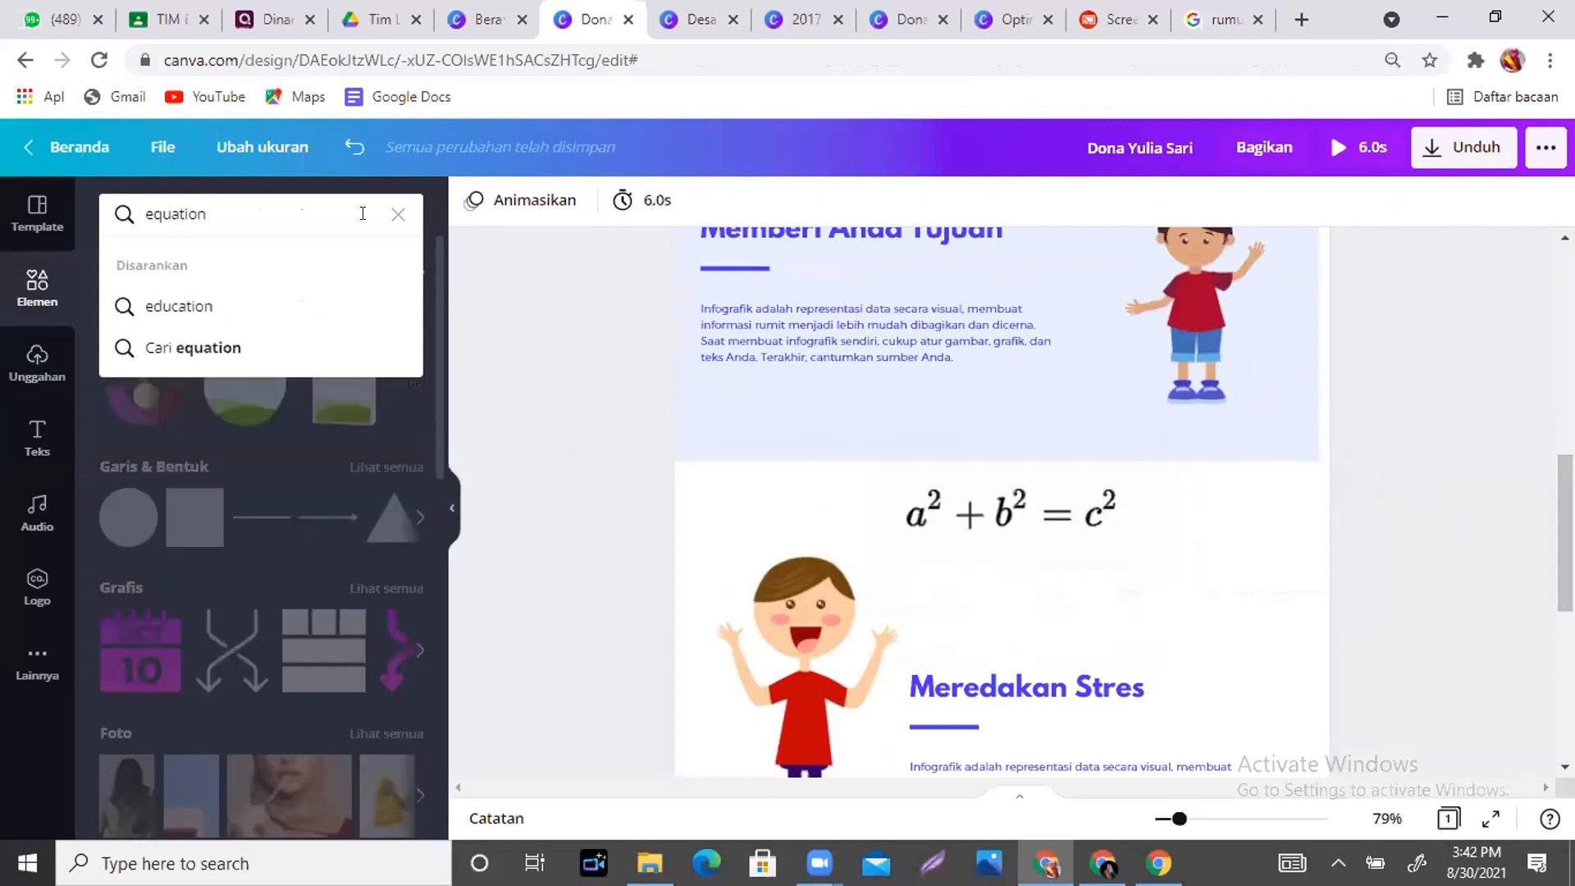
key(Return)
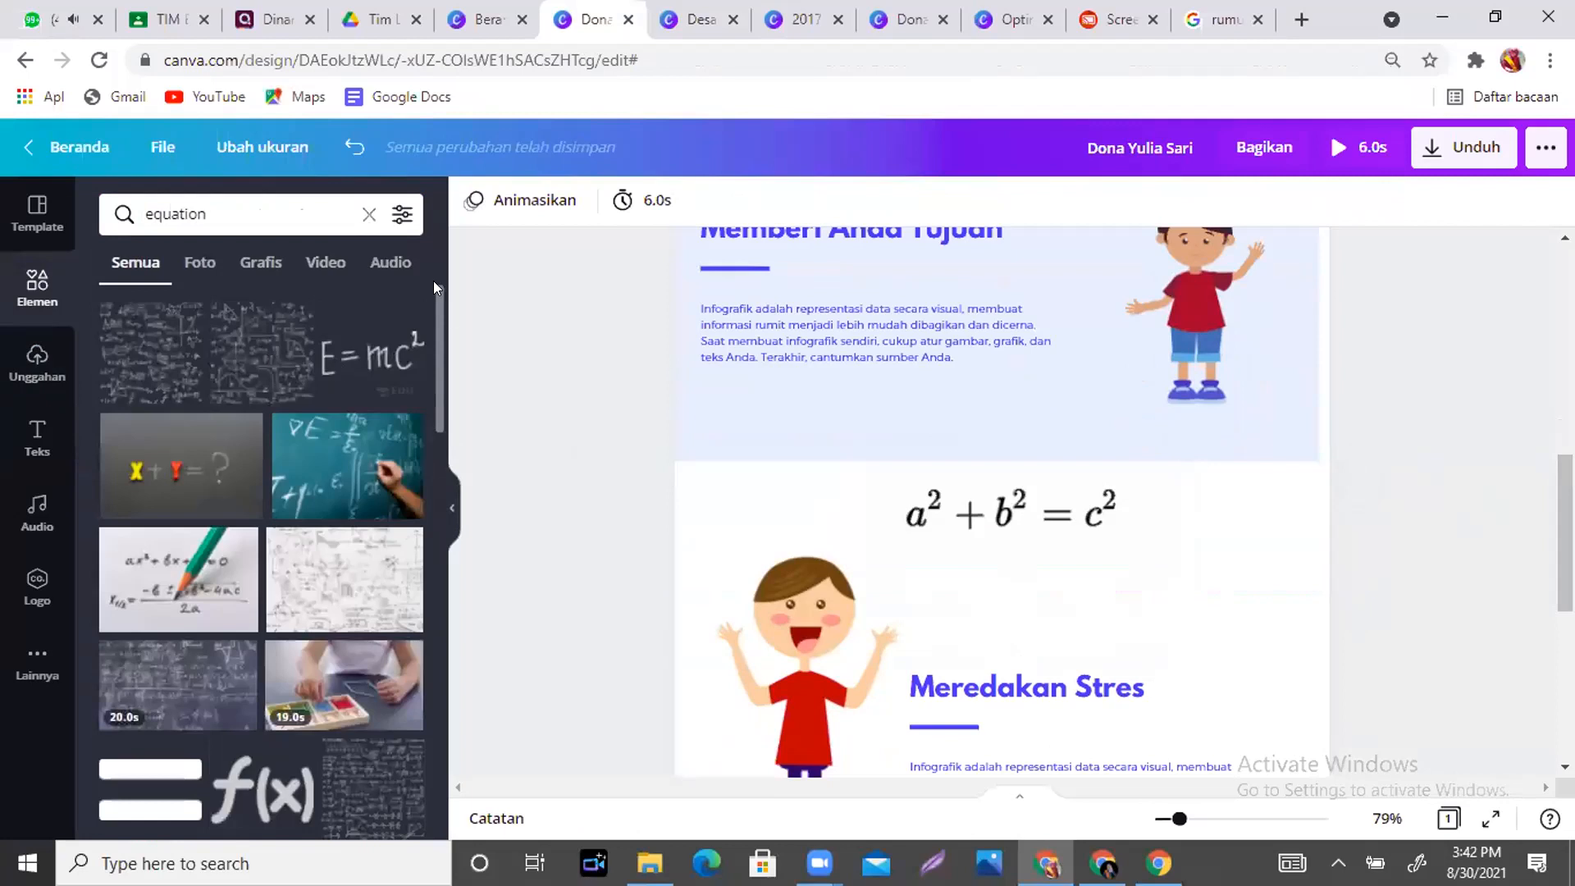
drag(432, 286, 442, 666)
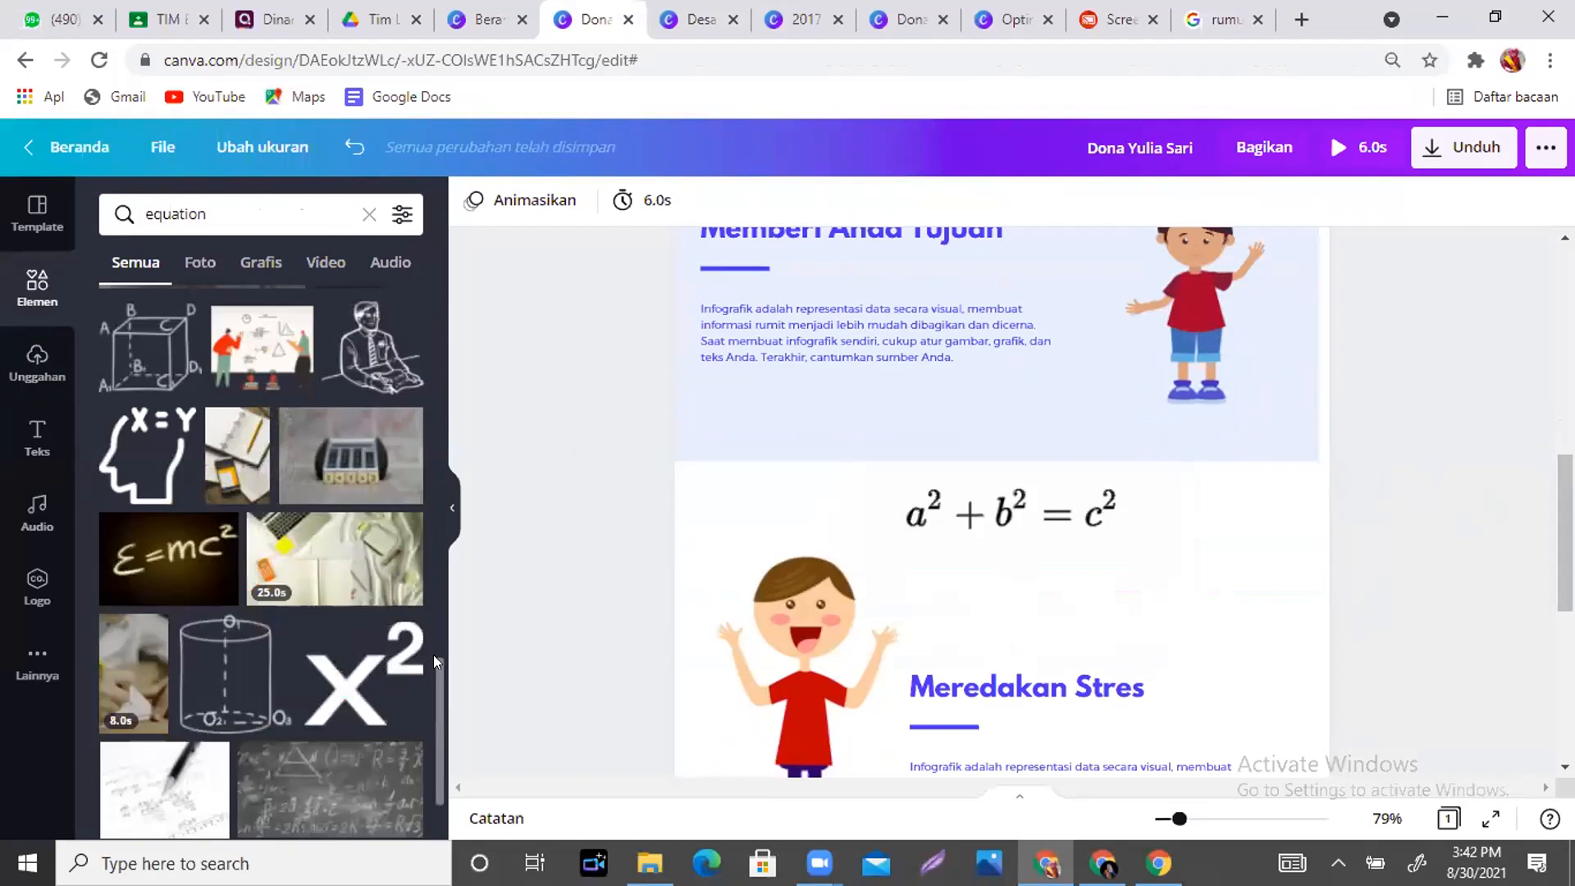
scroll(435, 668, down, 8)
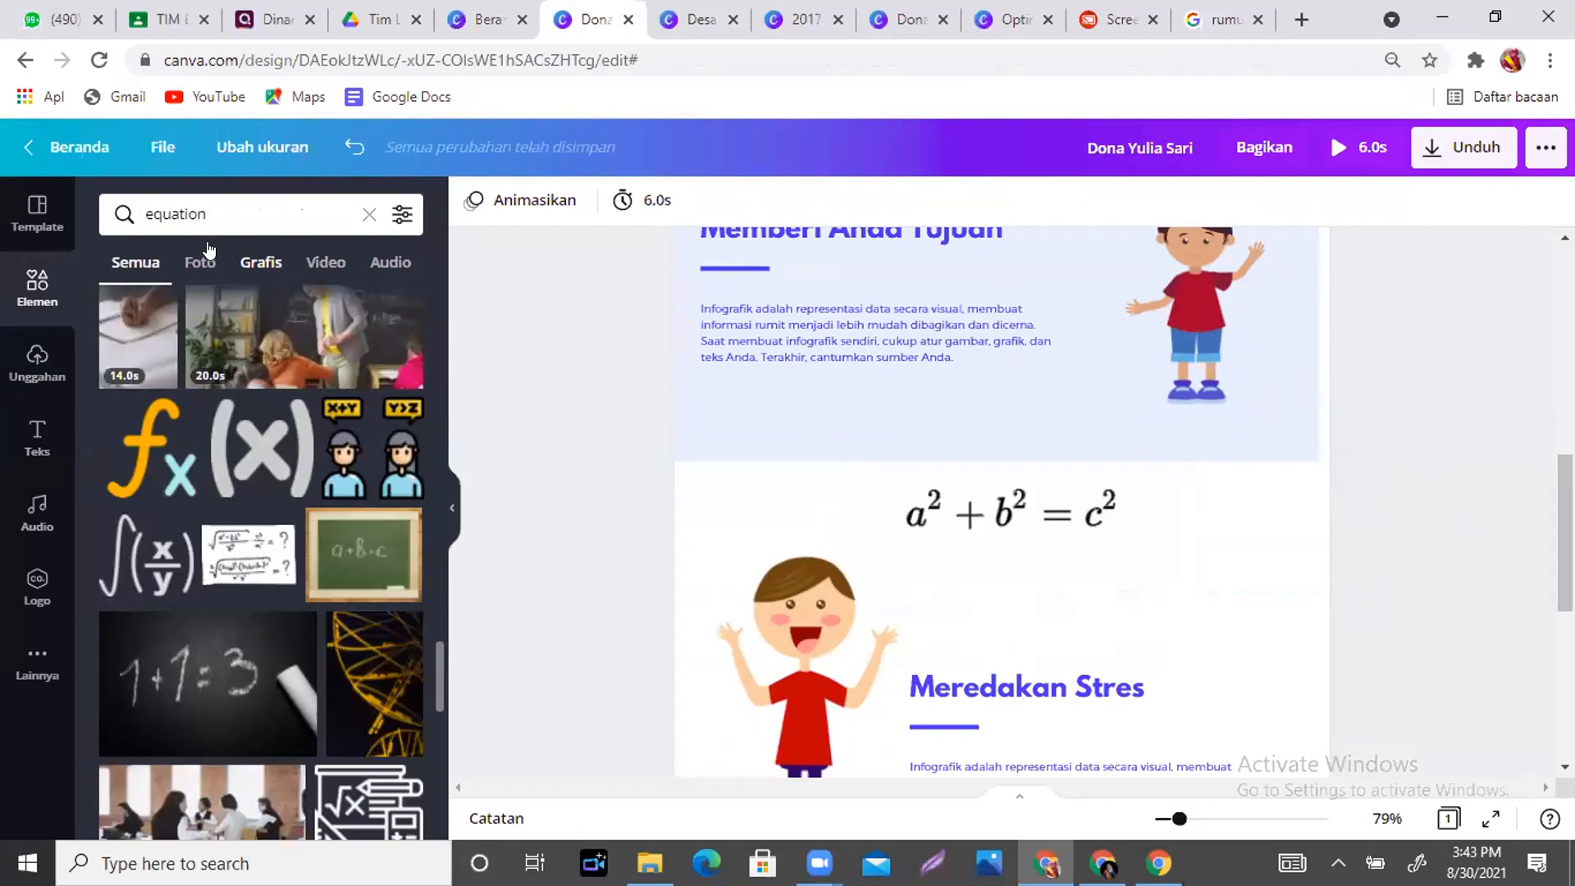
click(273, 270)
drag(436, 305, 435, 354)
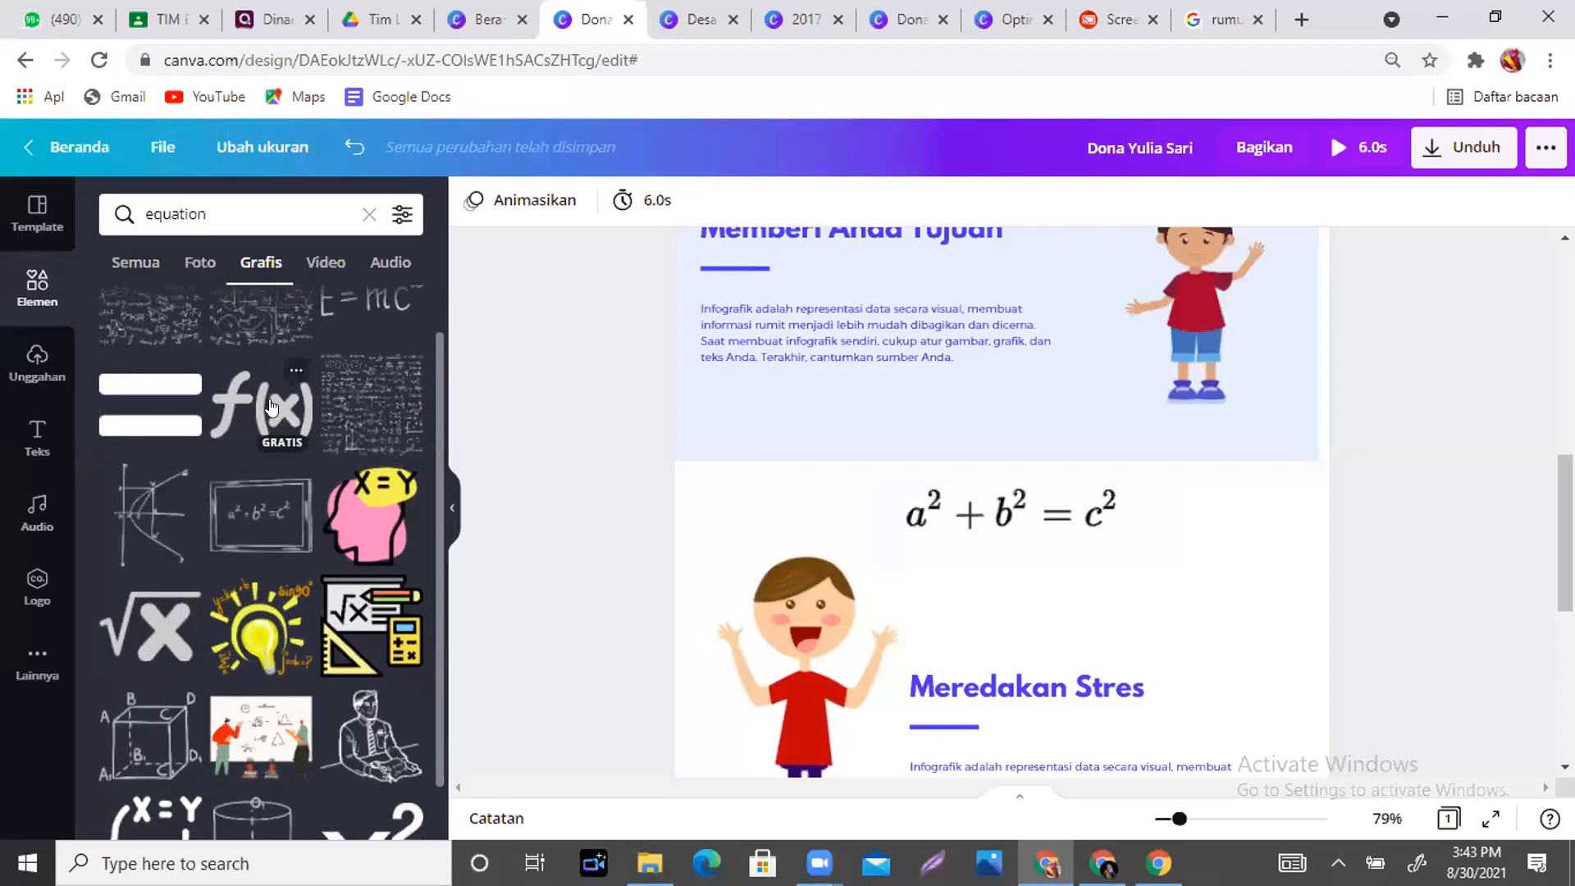
drag(433, 372, 431, 669)
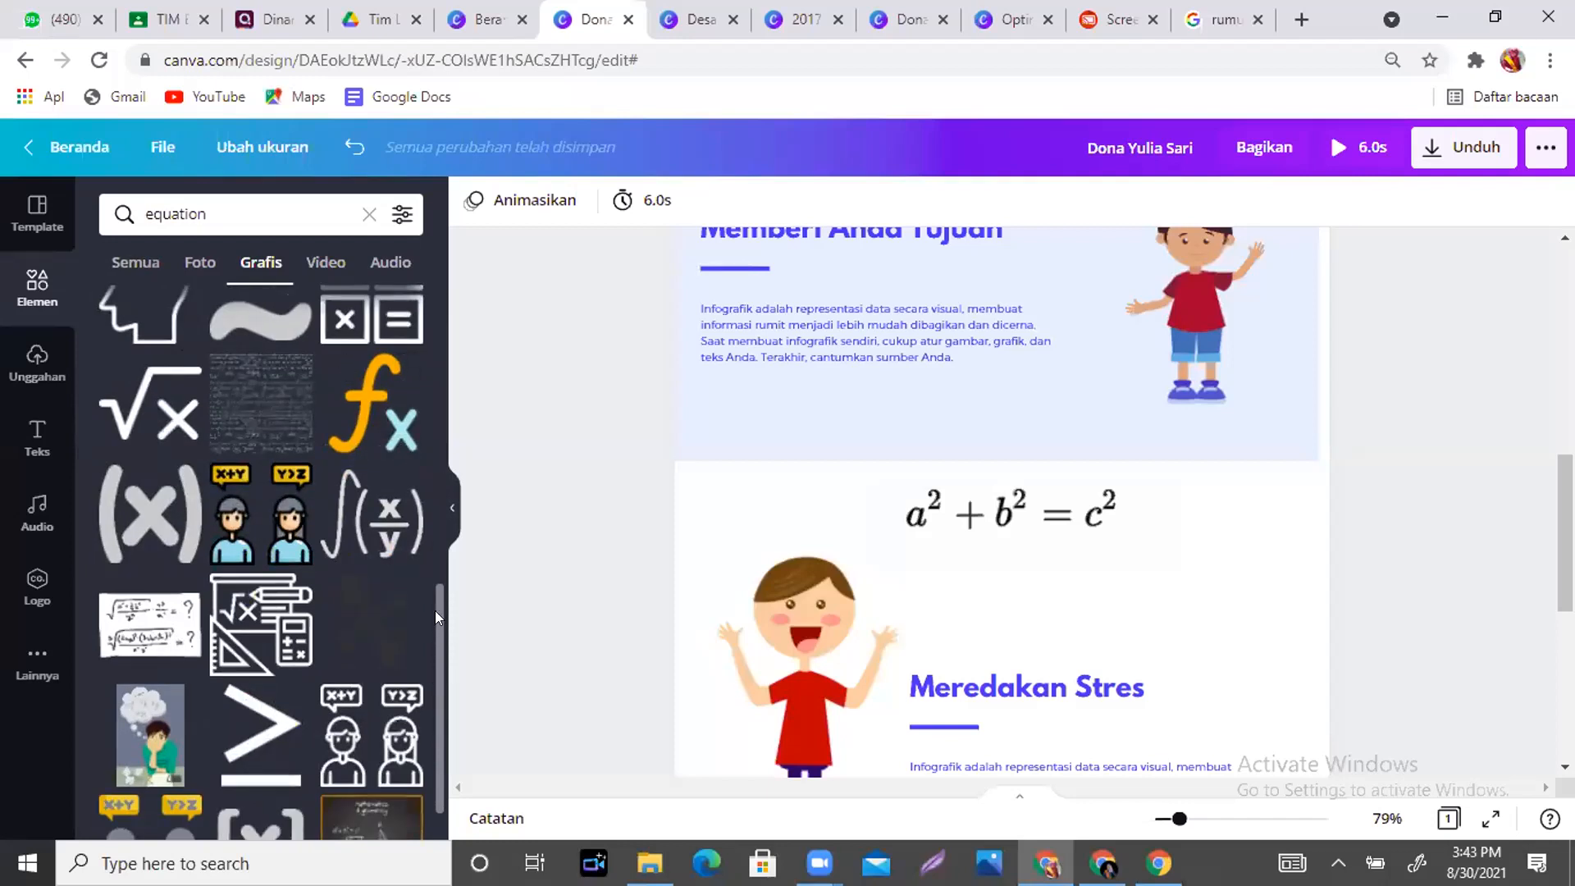
drag(435, 610, 441, 694)
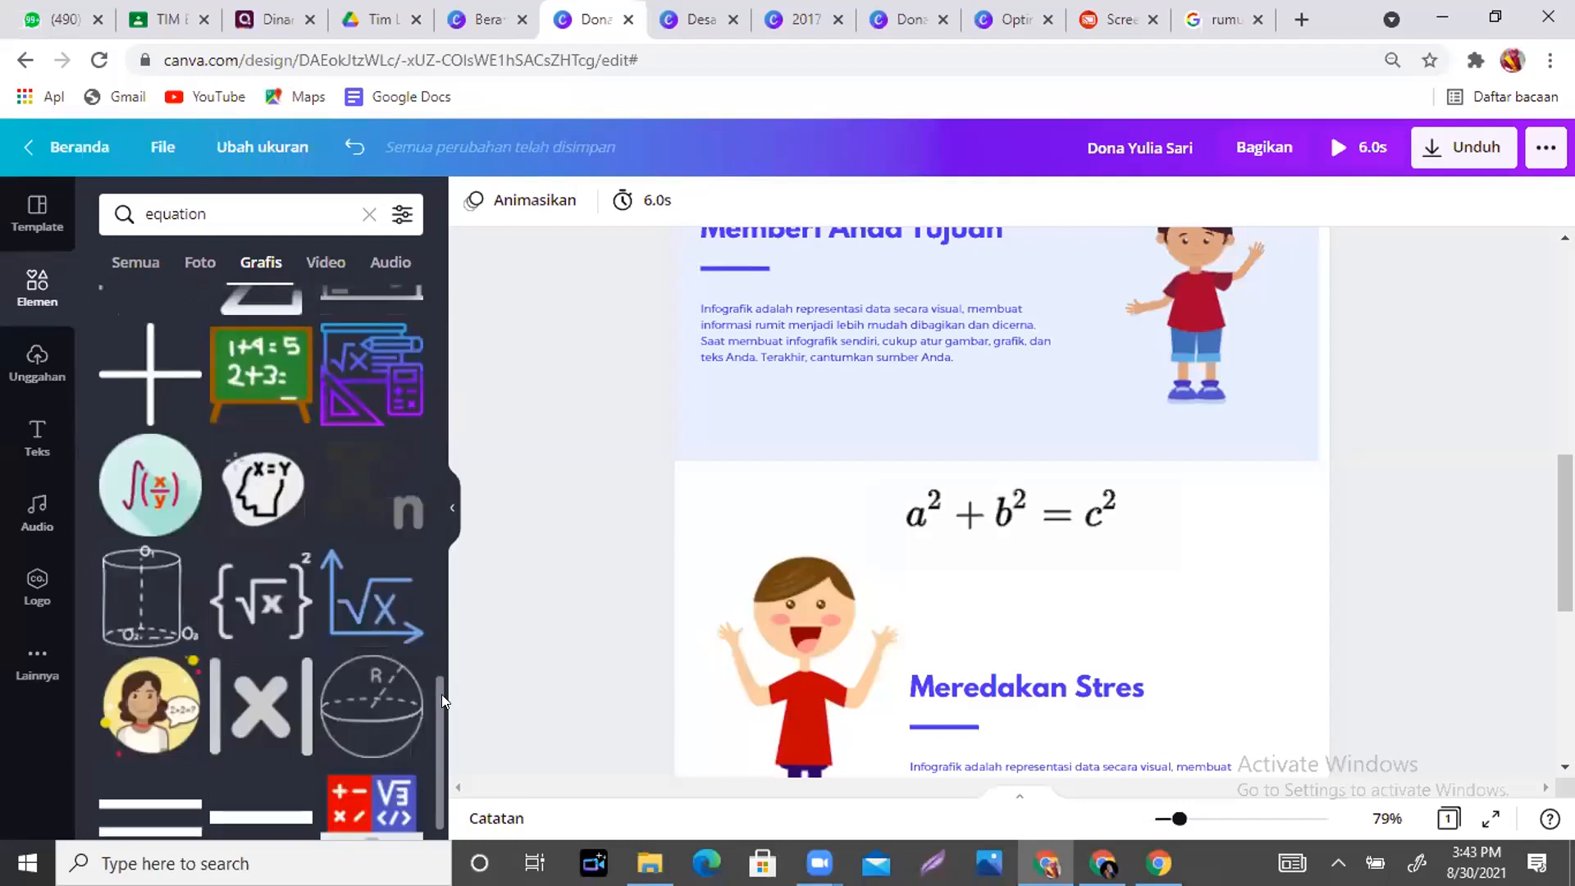
scroll(435, 685, down, 8)
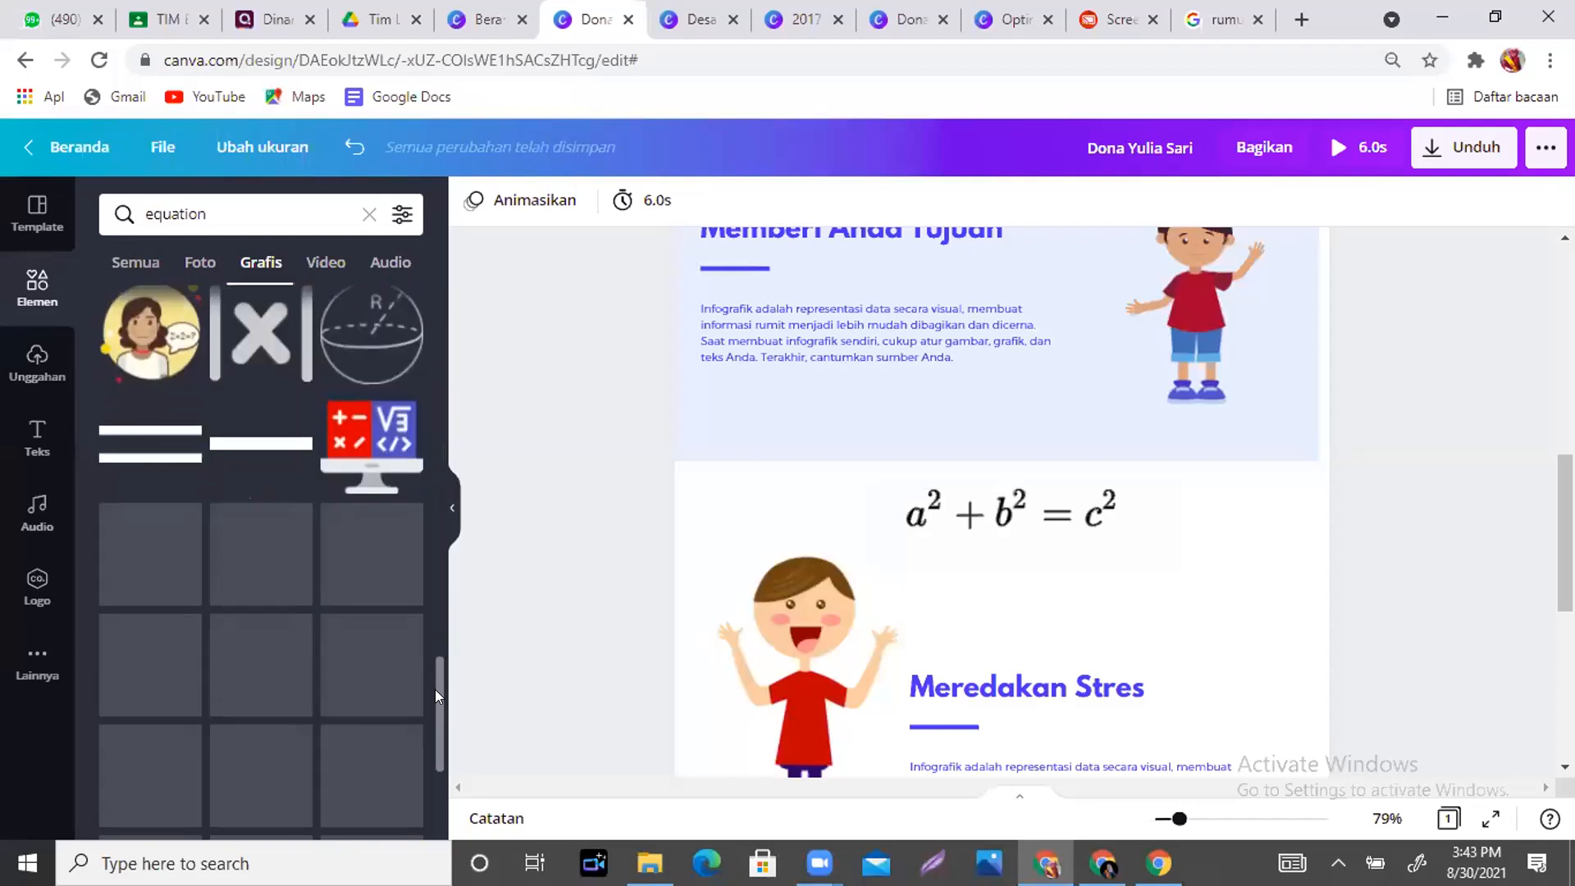
scroll(434, 695, down, 5)
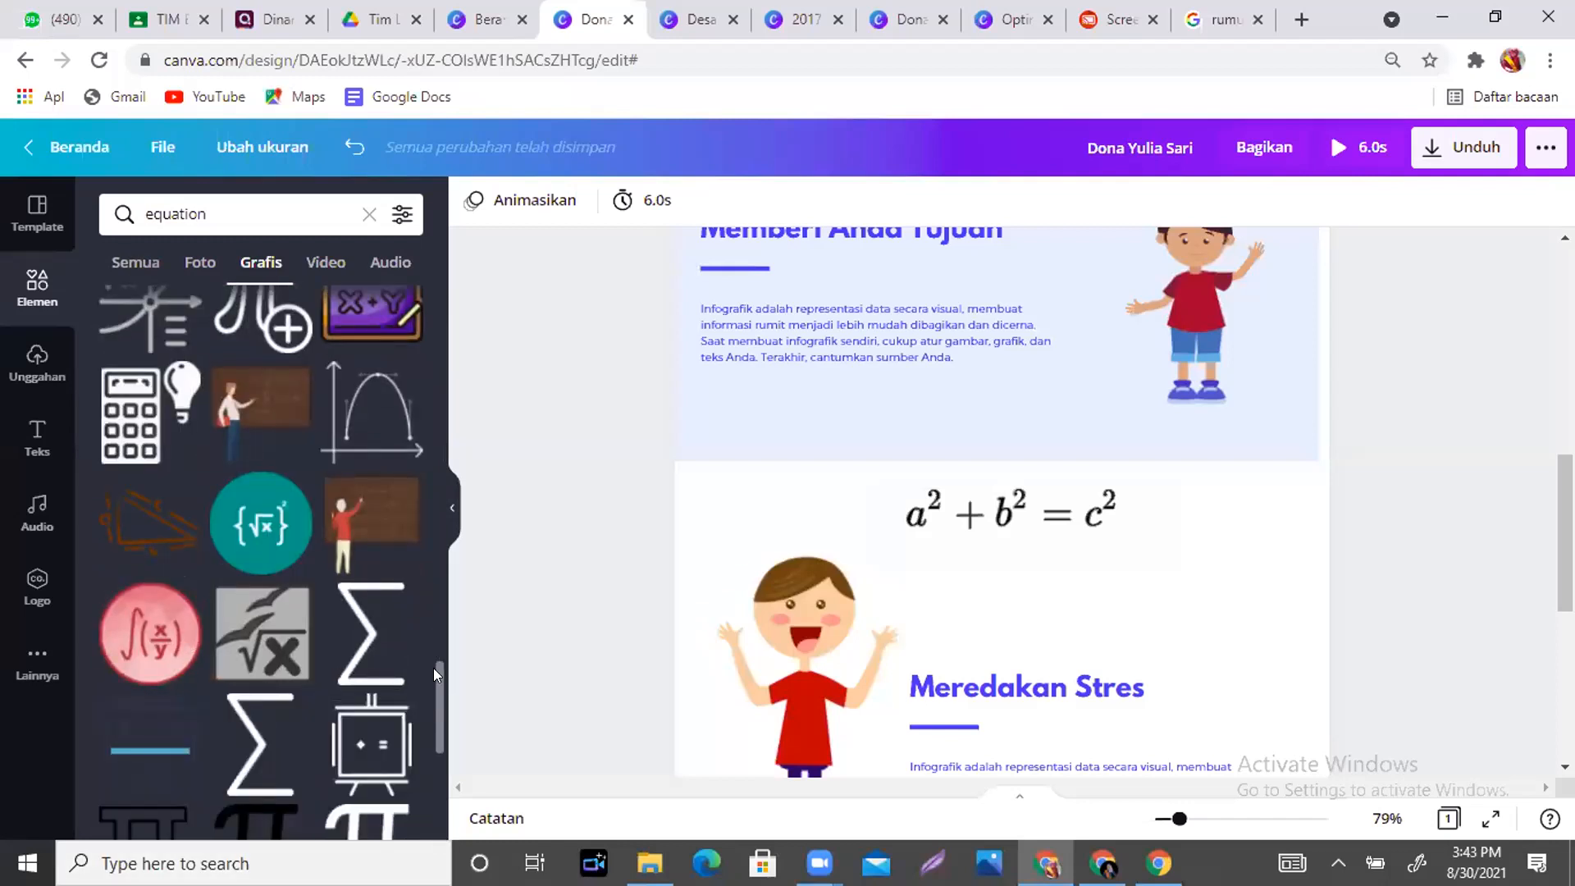
scroll(433, 668, down, 6)
scroll(434, 692, down, 2)
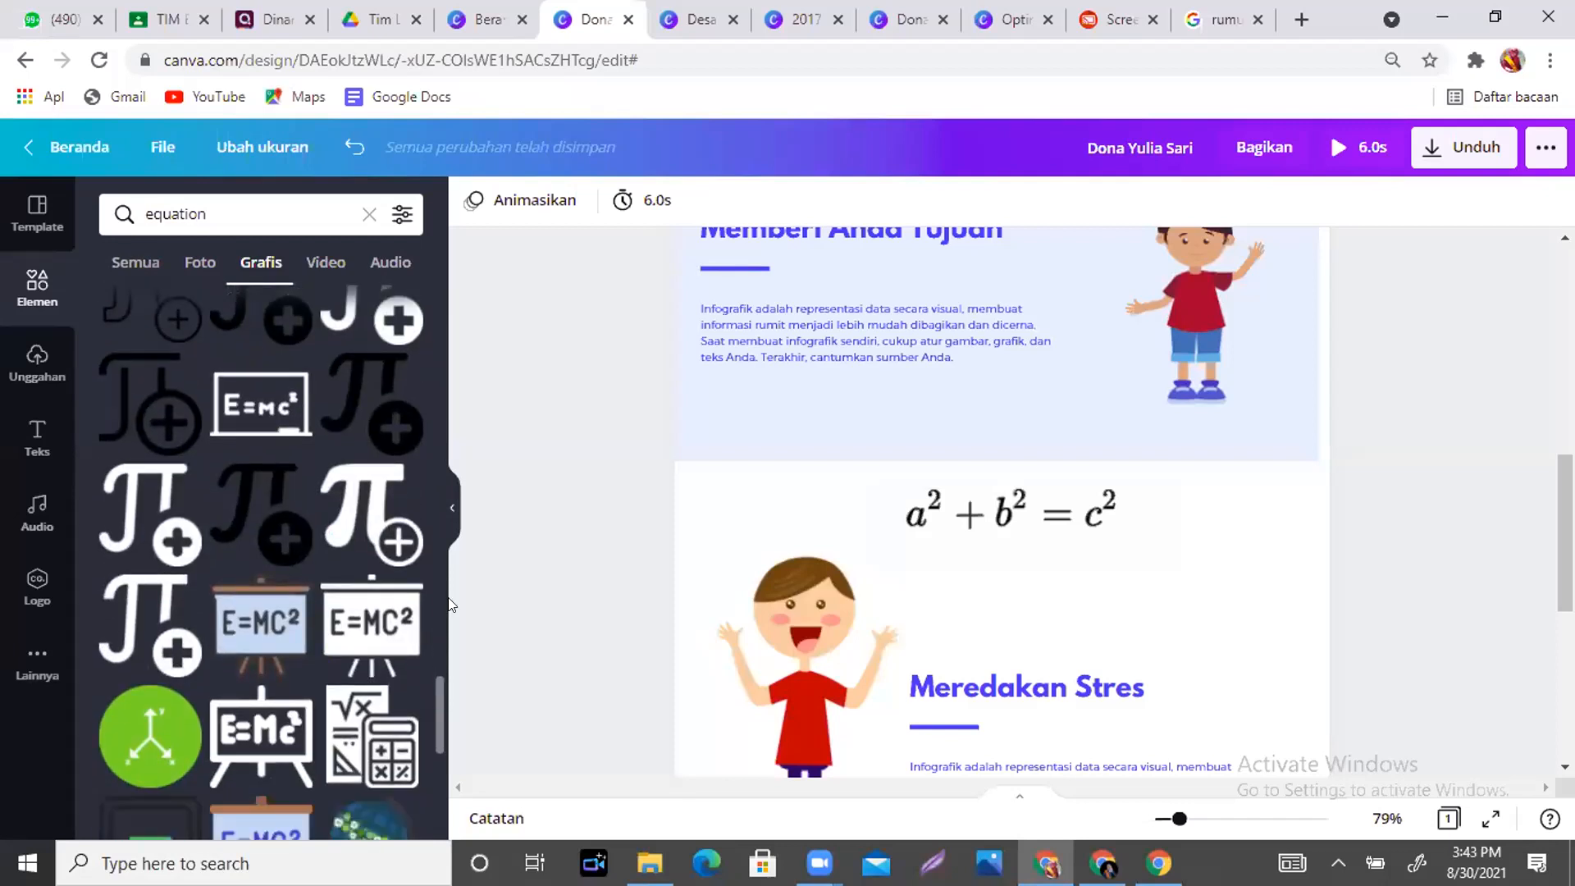
- Select the a²+b²=c² formula image and delete it, leaving space above Meredakan Stres
click(1033, 515)
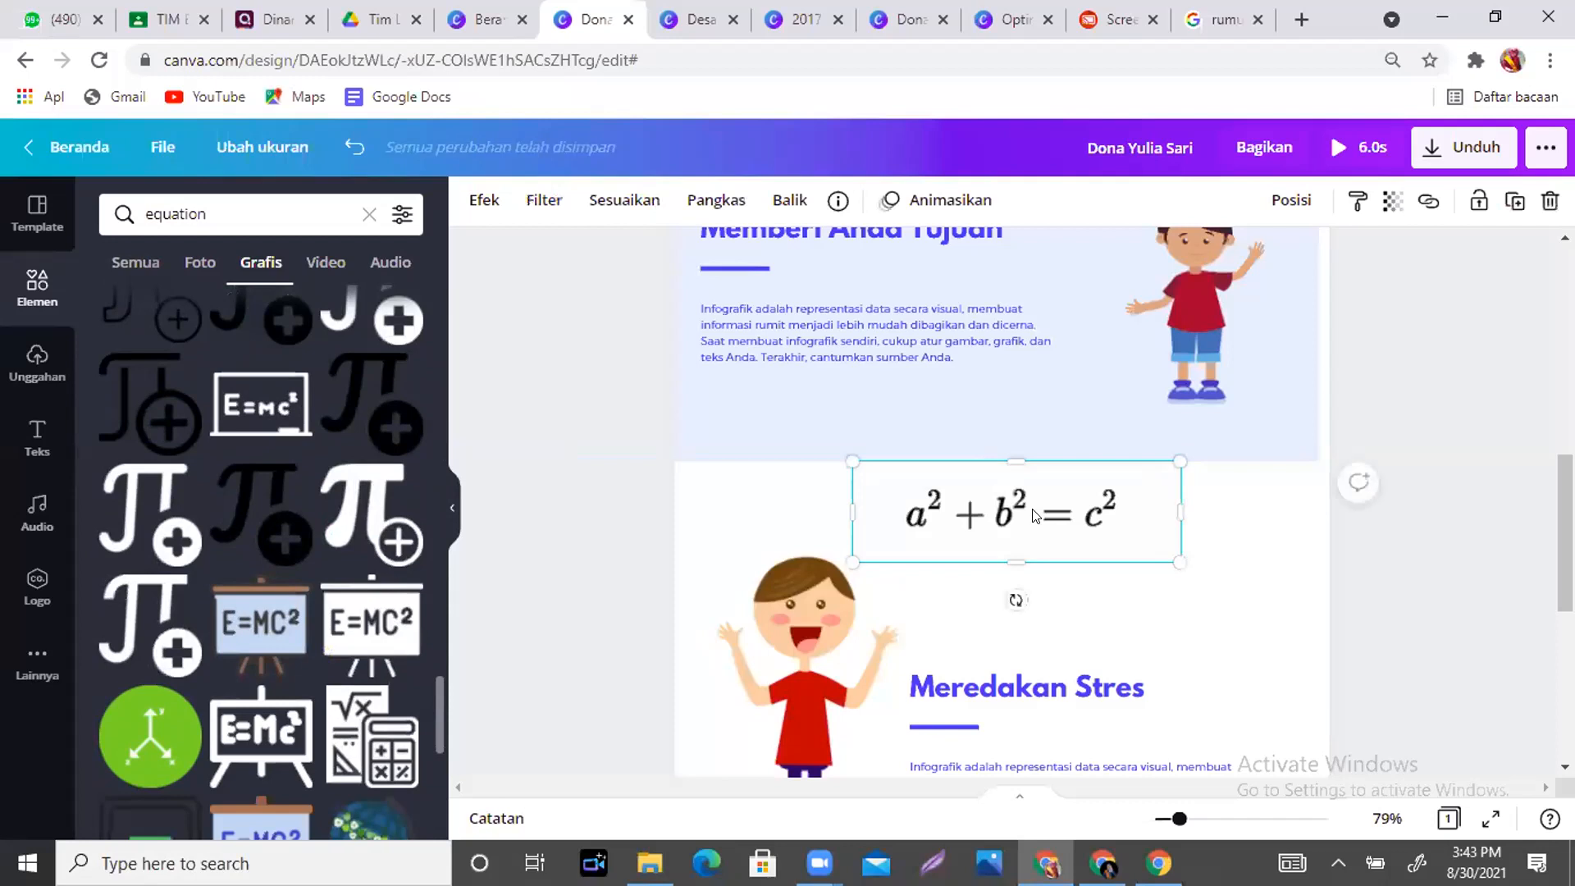
key(Delete)
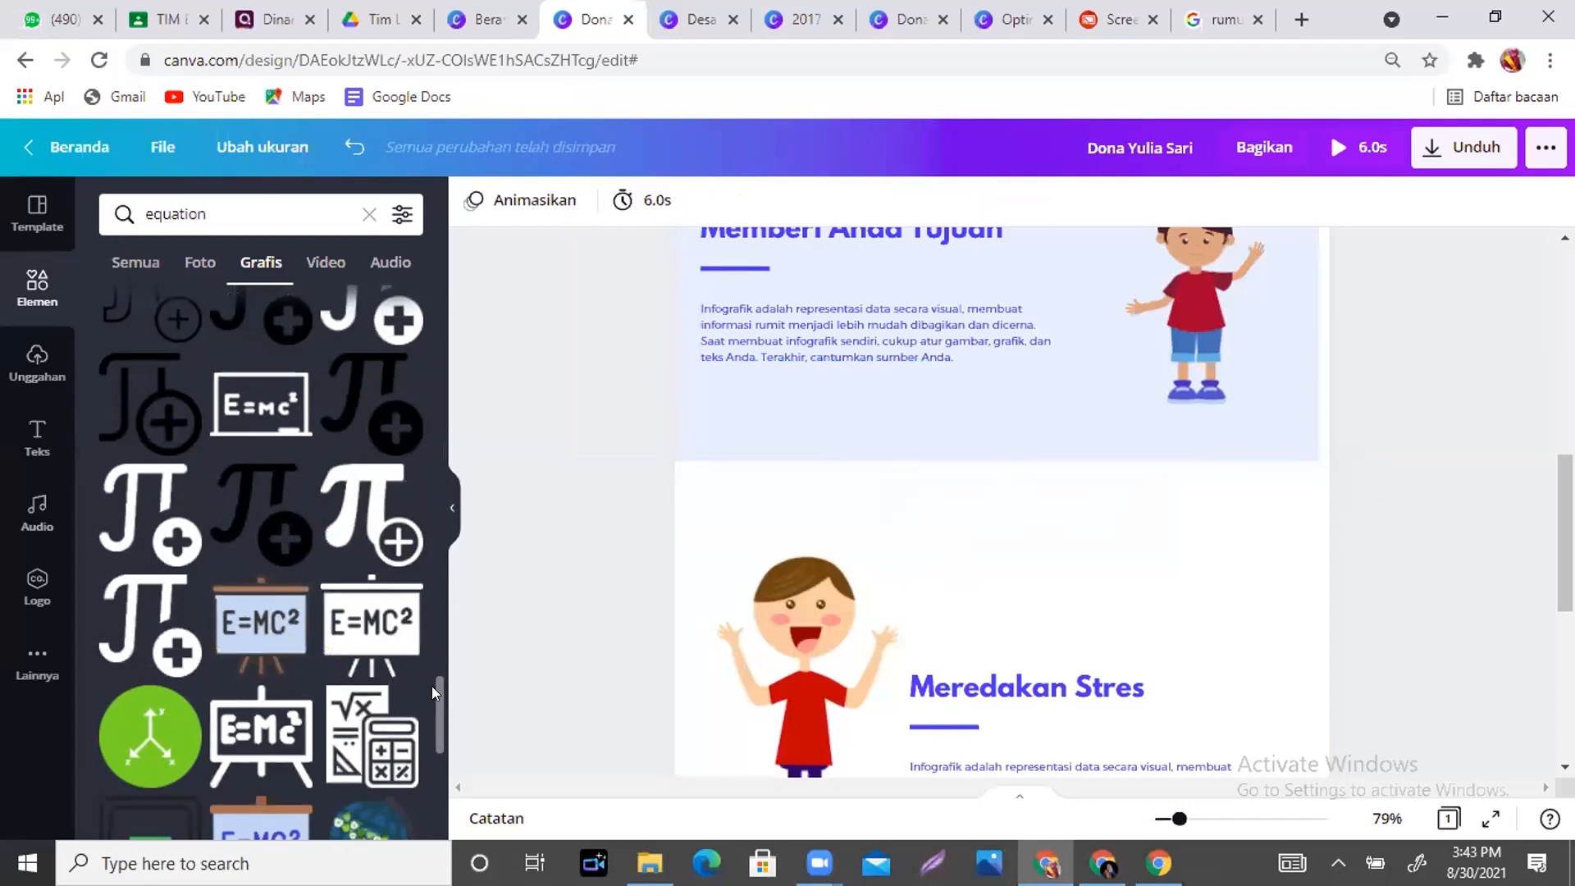
scroll(431, 688, down, 6)
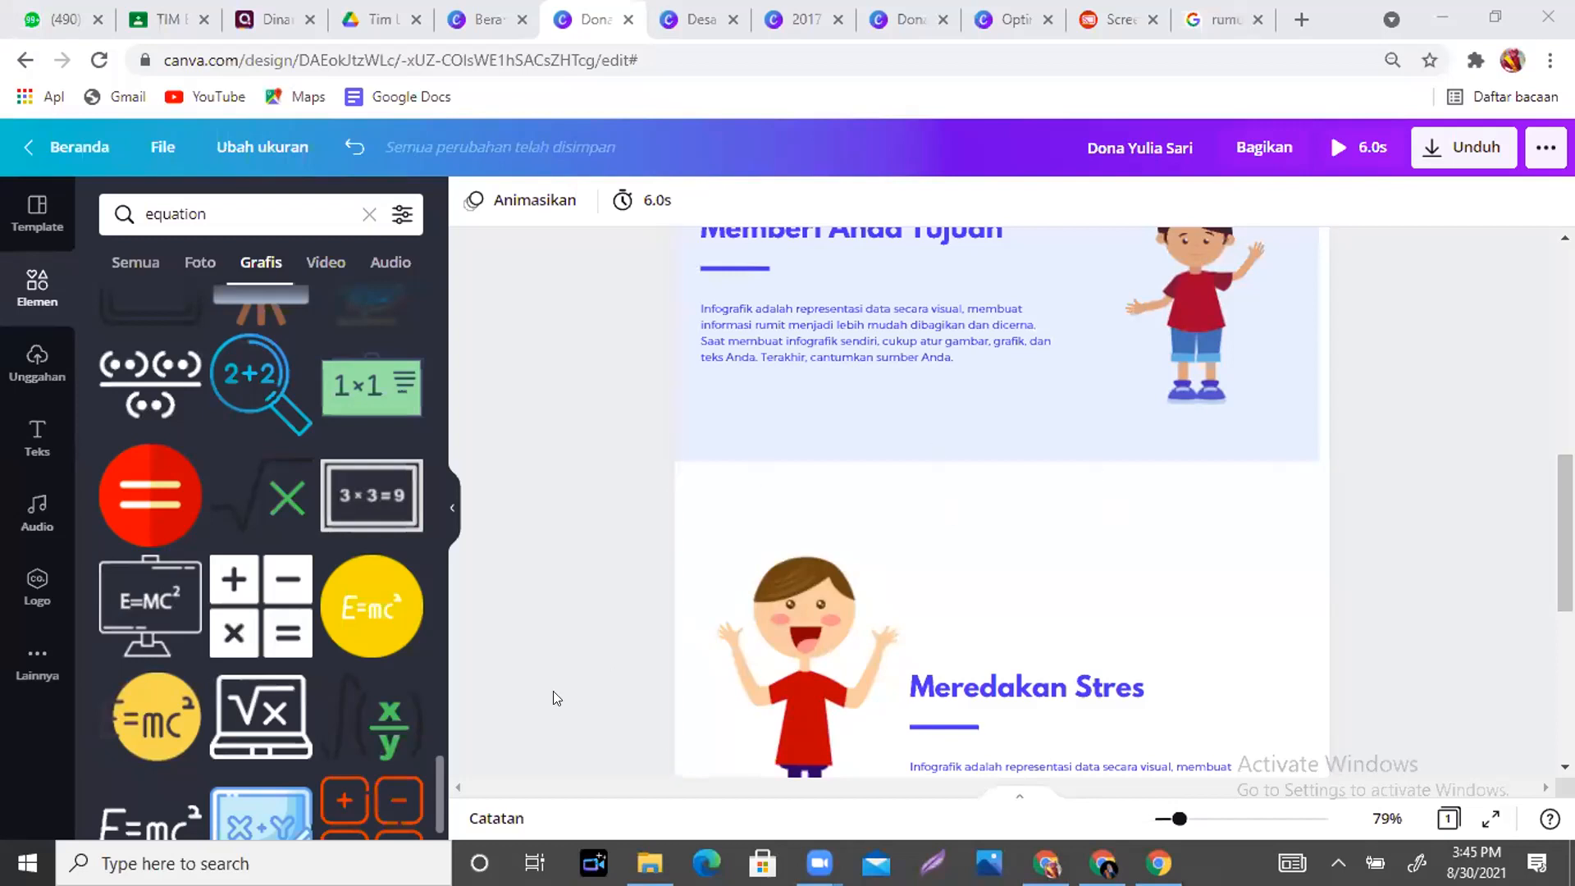
drag(1564, 533, 1563, 324)
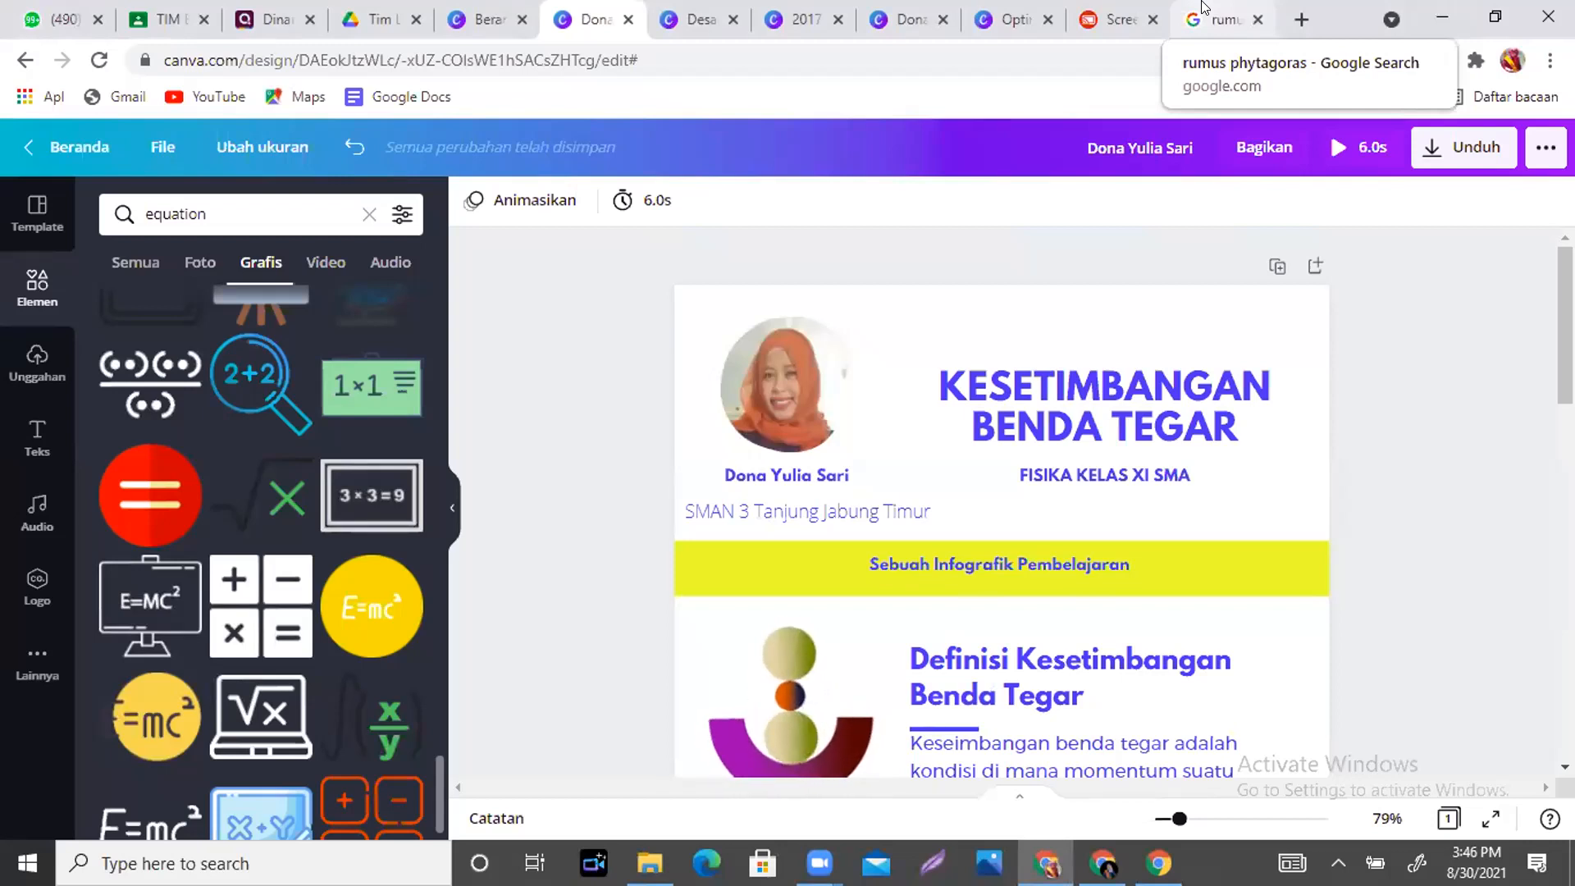
click(1301, 19)
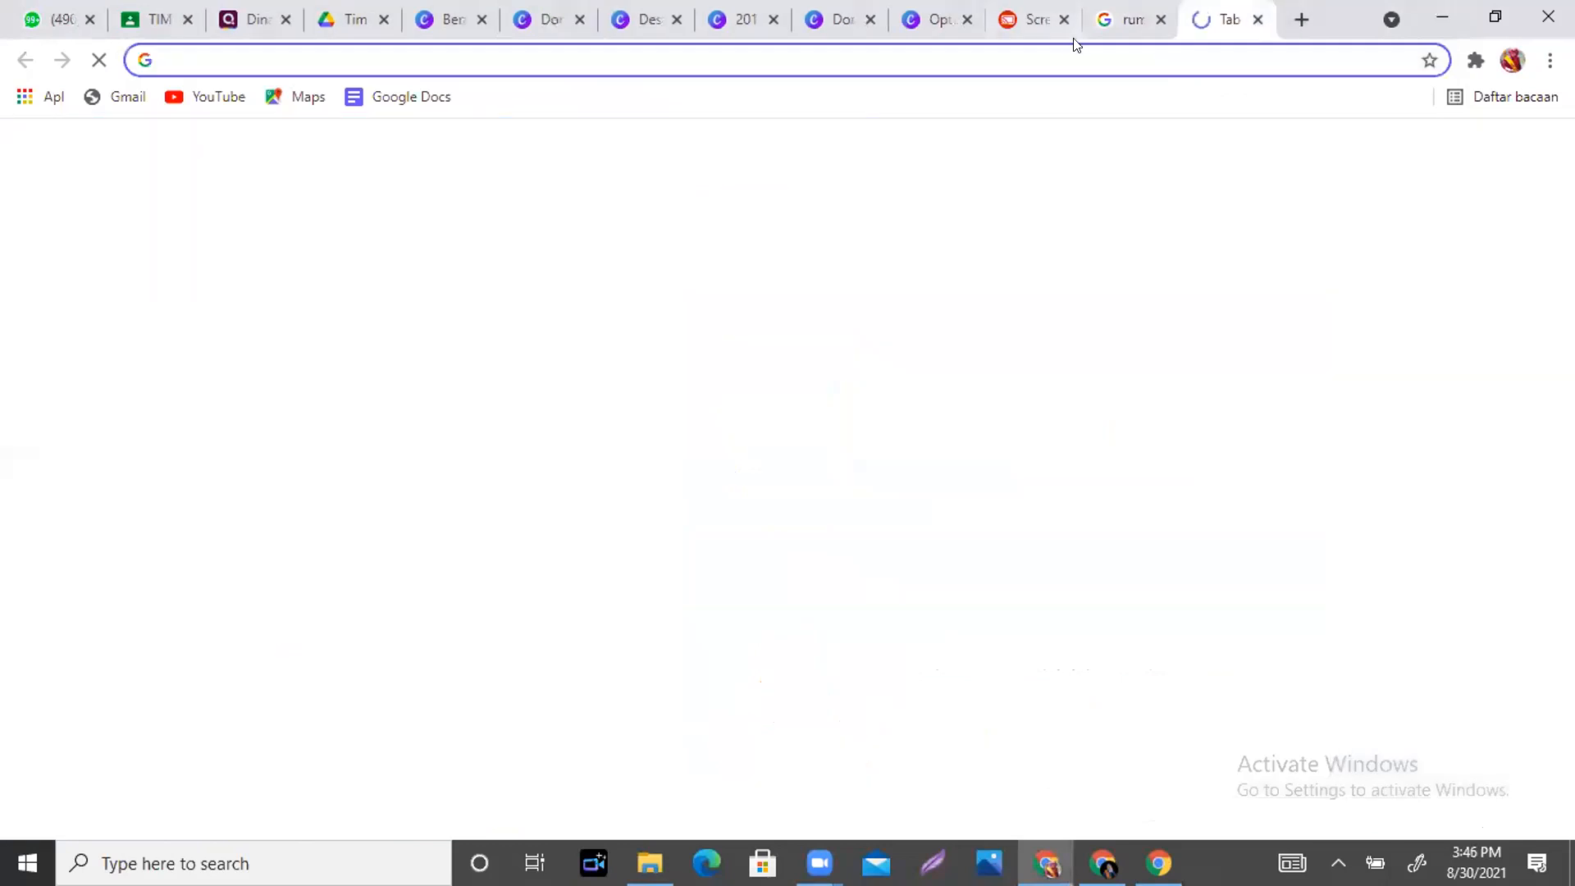
click(1061, 52)
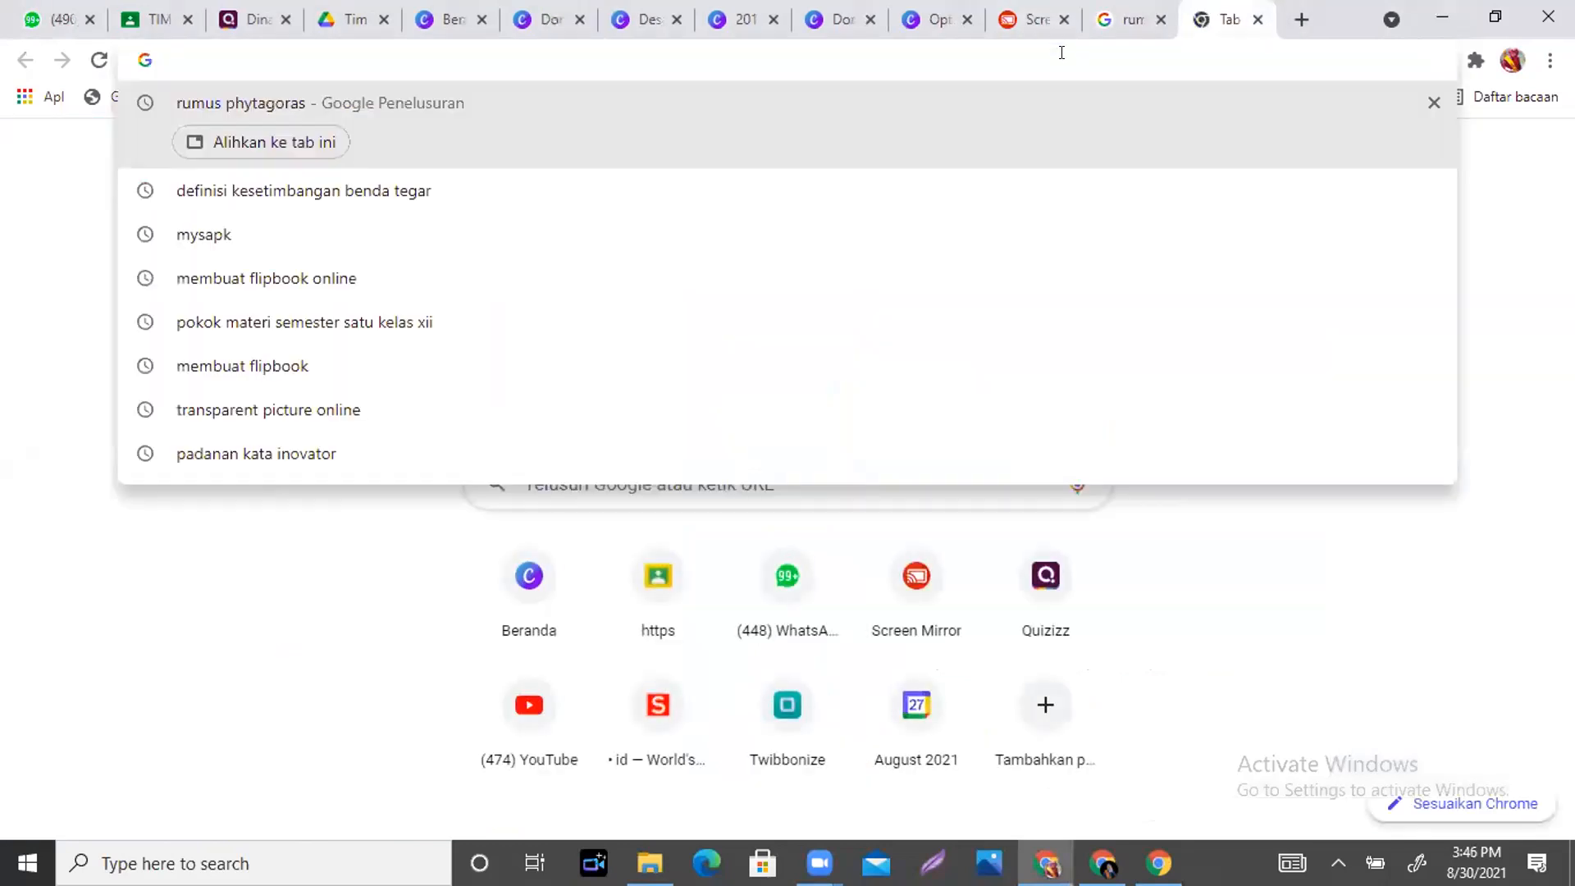
text(canva.com)
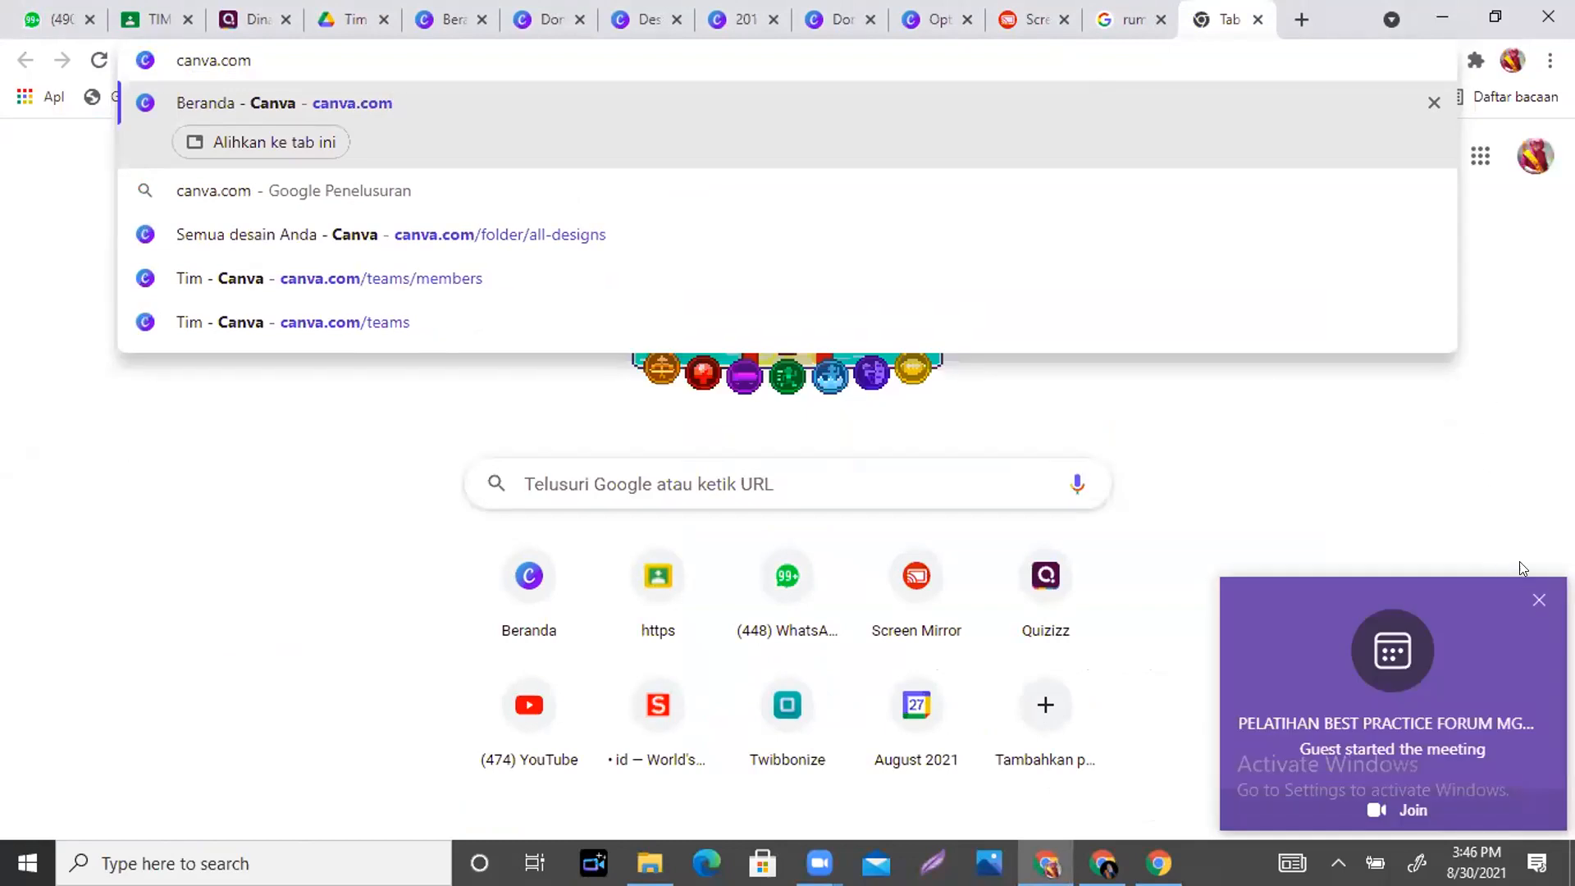
click(1538, 603)
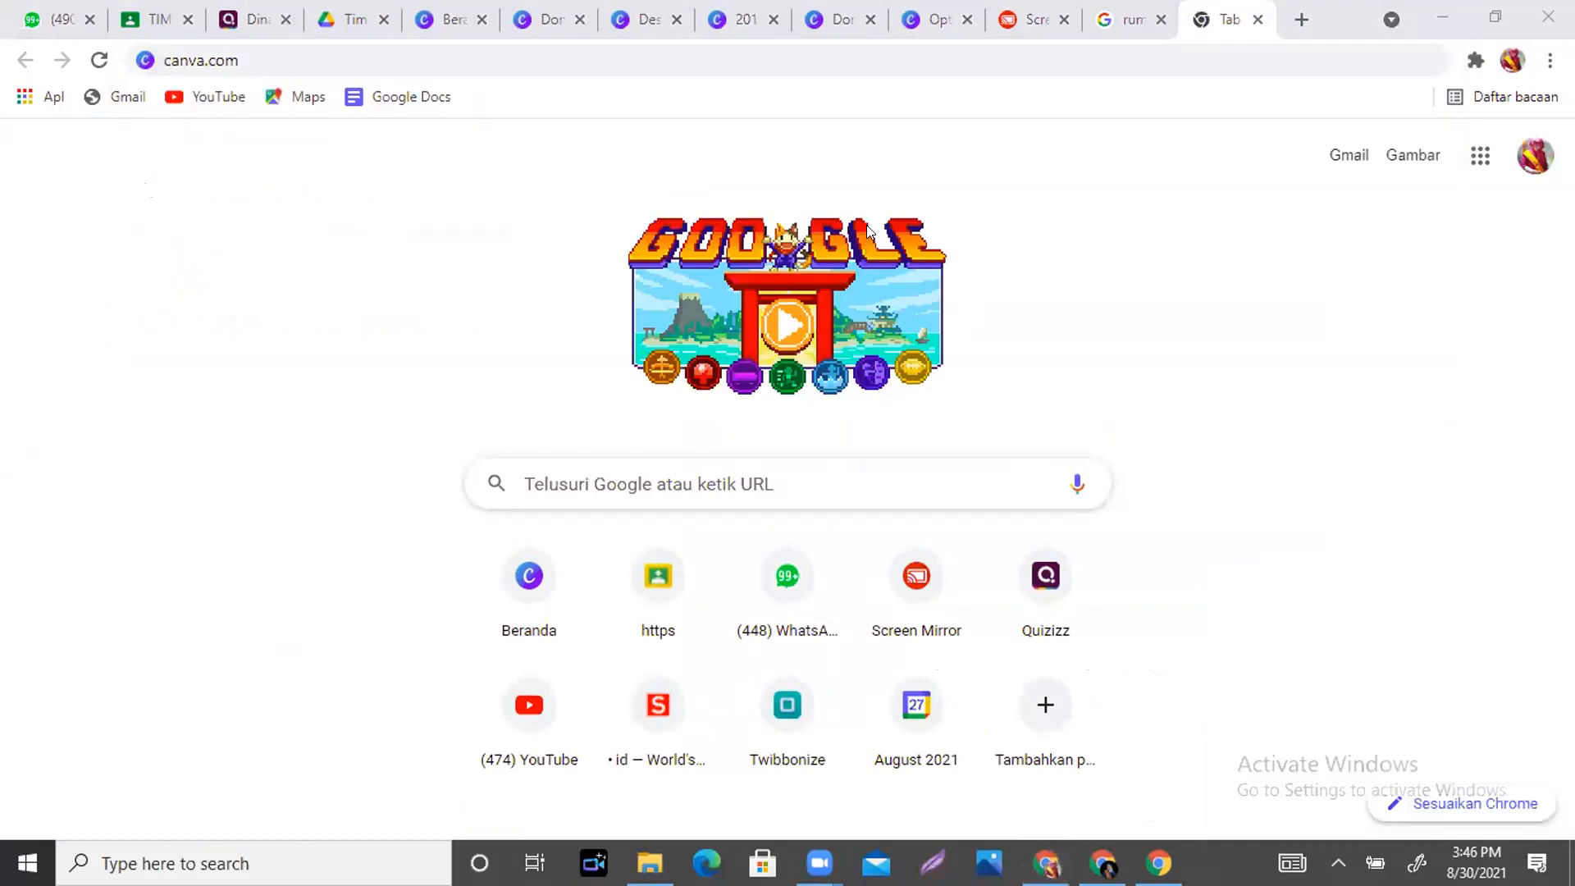
click(957, 61)
key(Return)
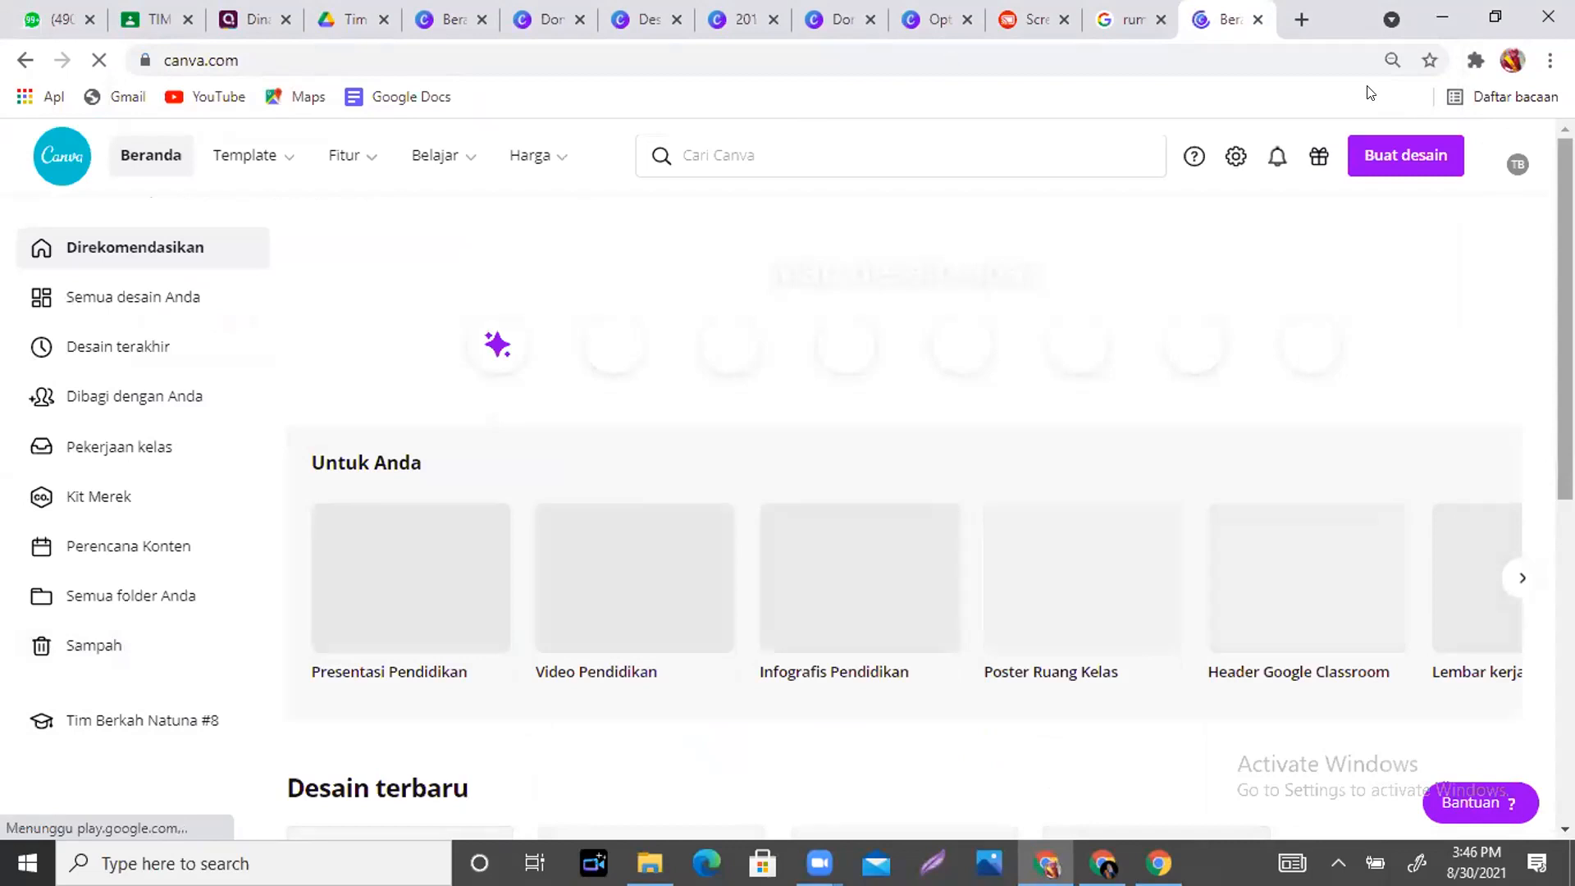
click(1257, 18)
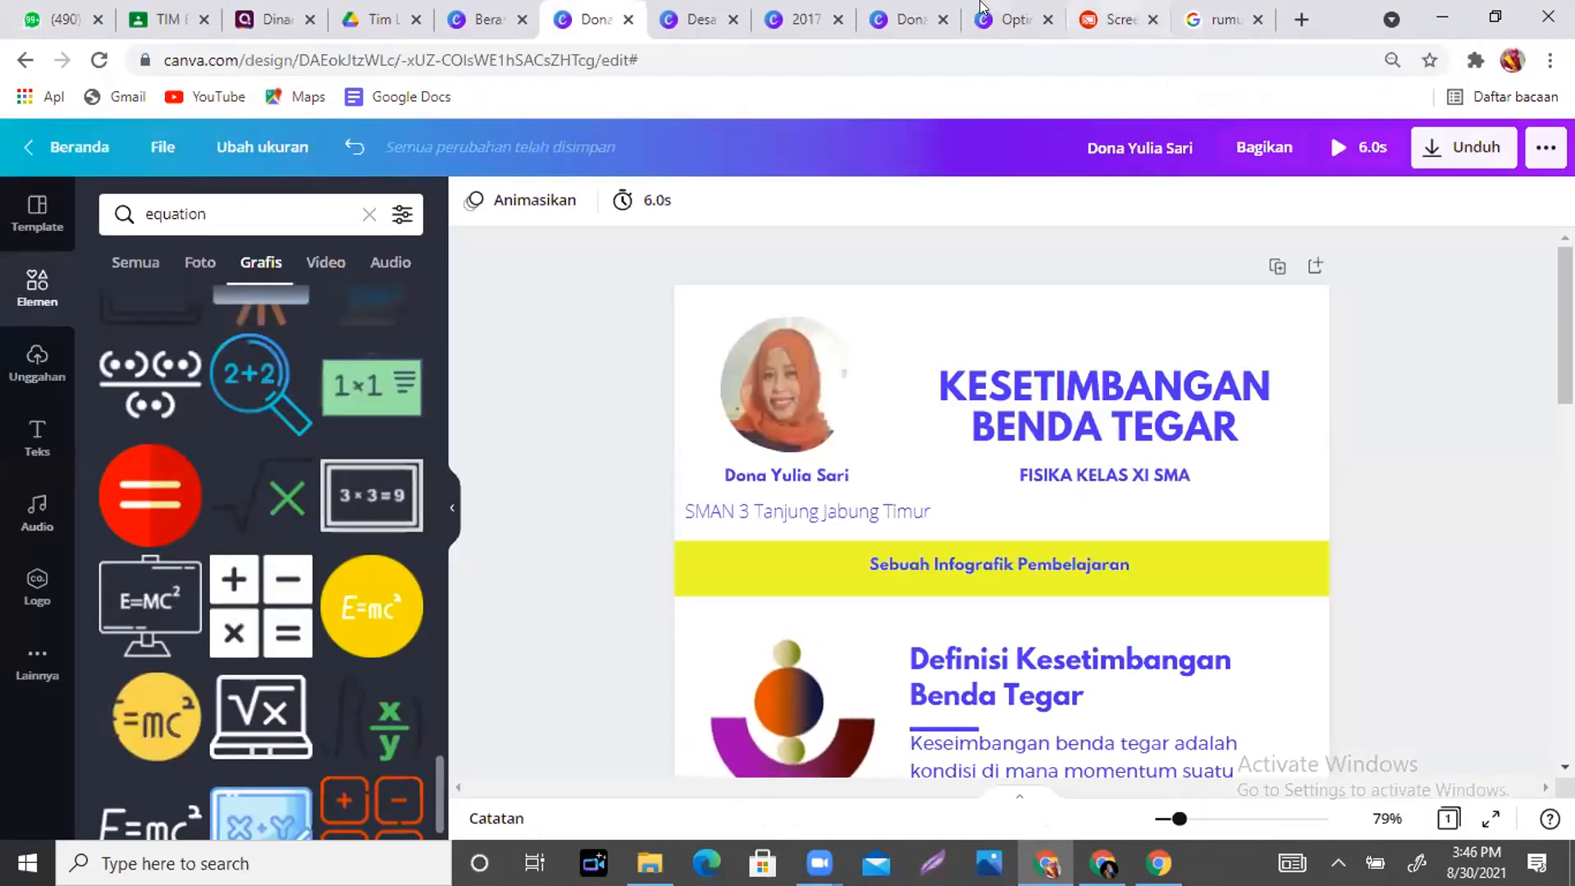
- Visit the Canva home page, then return to the 'Desain tanpa judul - A4' design
click(691, 31)
click(472, 29)
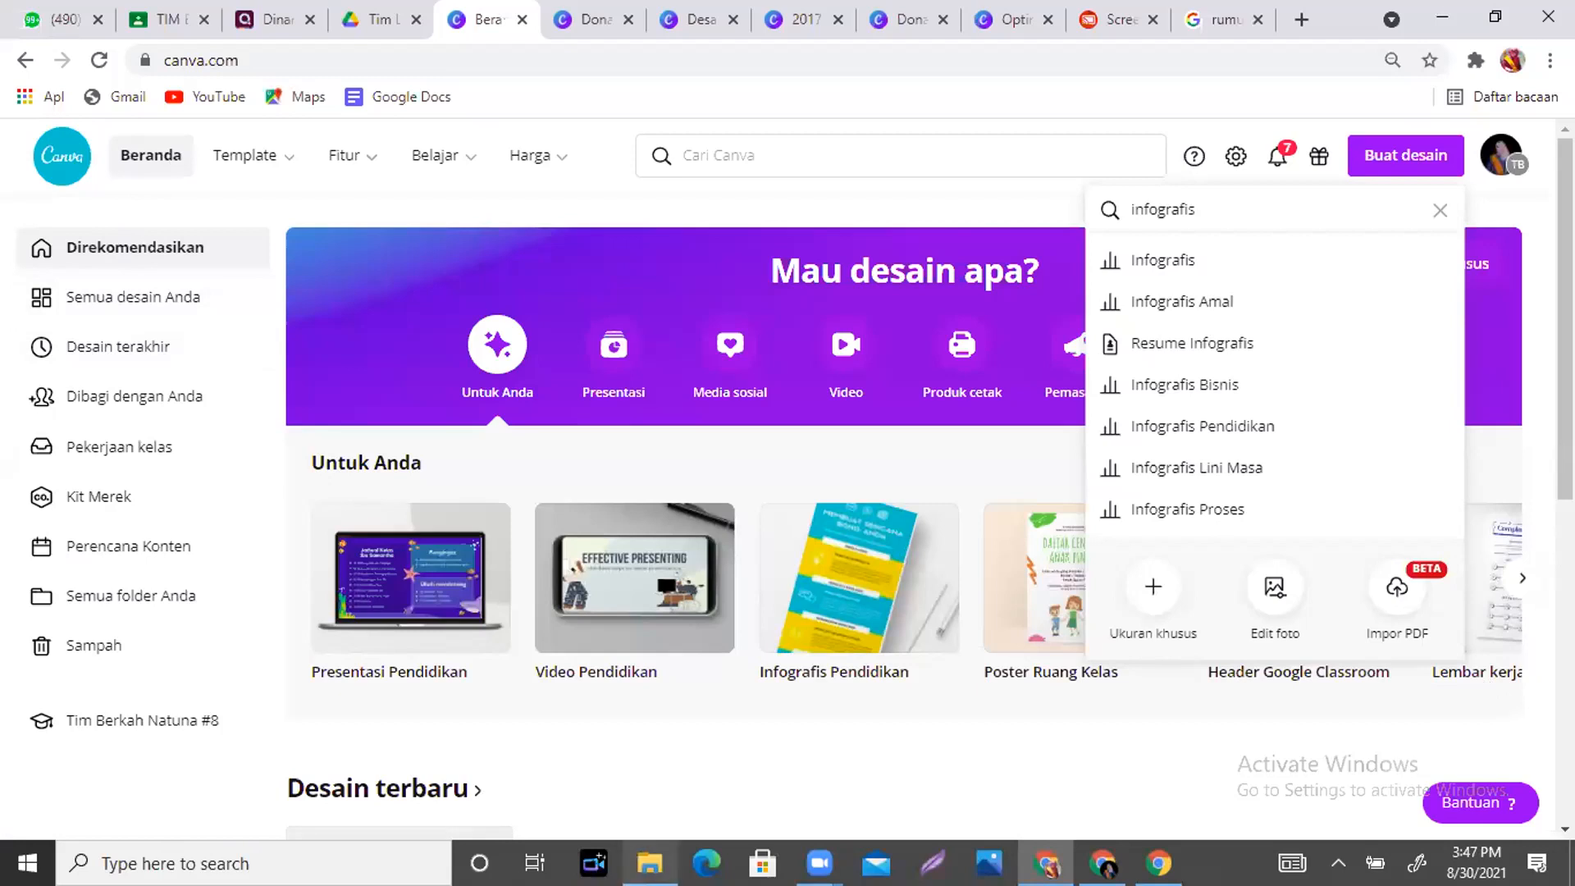
click(818, 863)
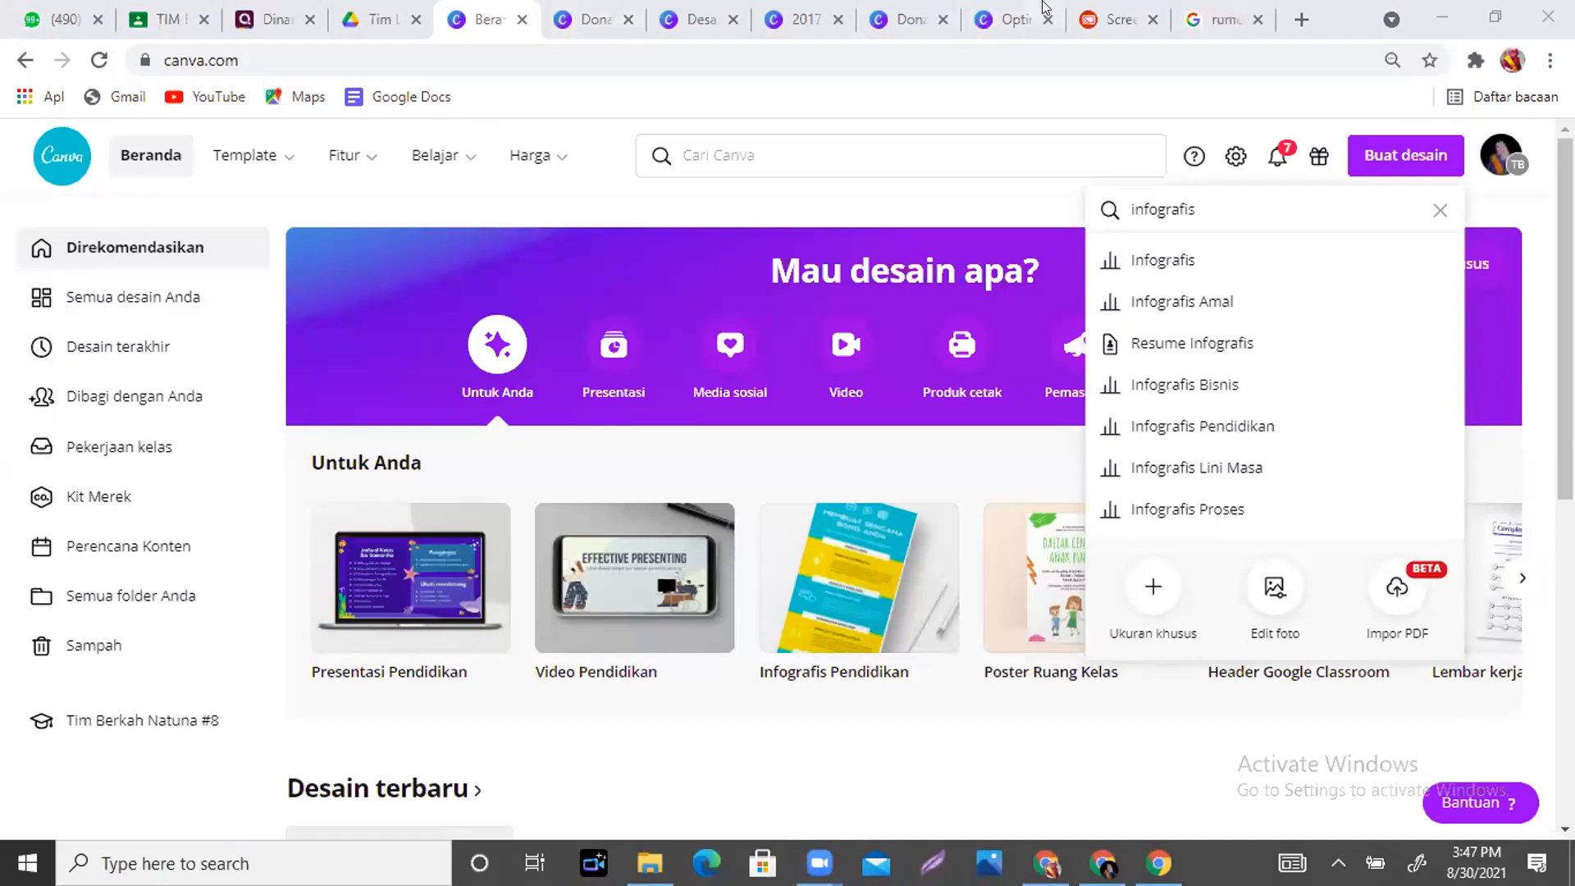
click(668, 18)
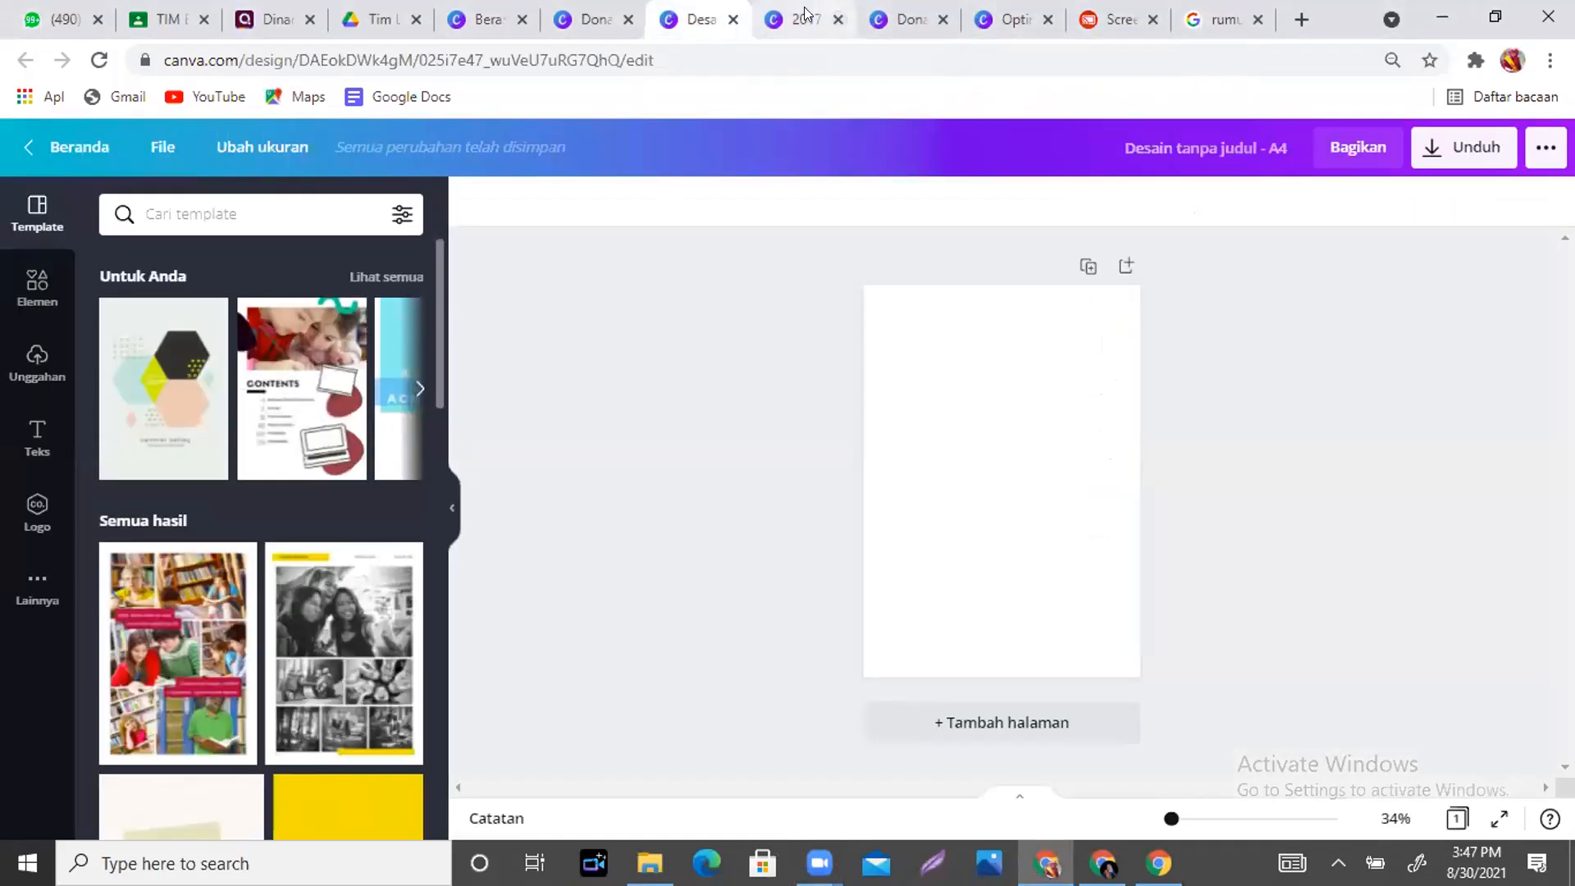
- Switch to the 2017 tab to show the Yearbook design
click(804, 10)
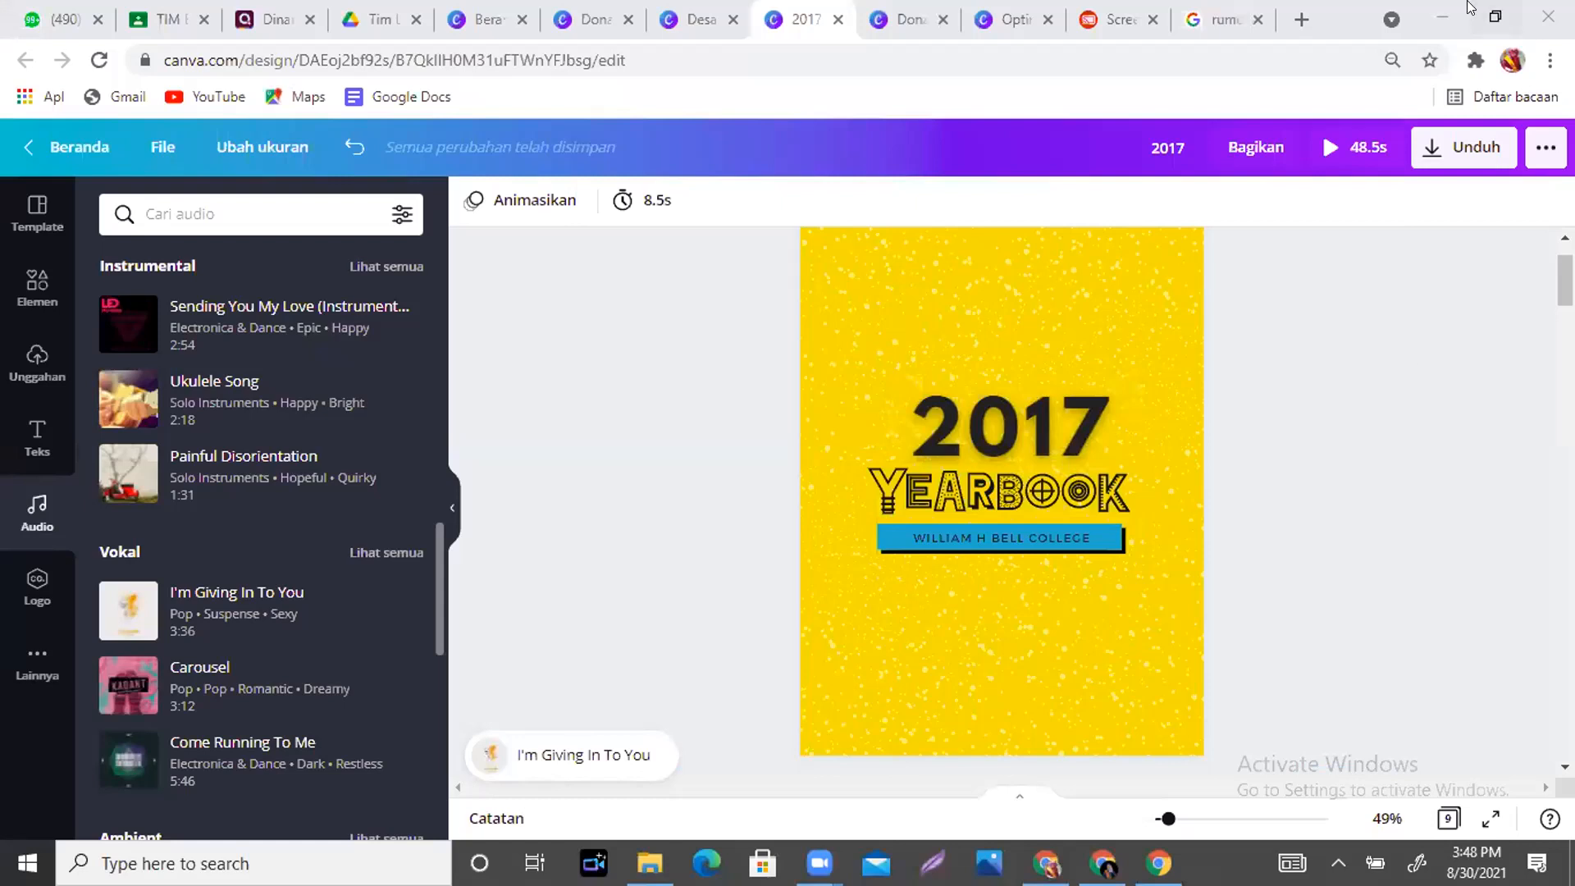
- Switch to the Screen Mirror tab showing the phone's home screen
click(1113, 18)
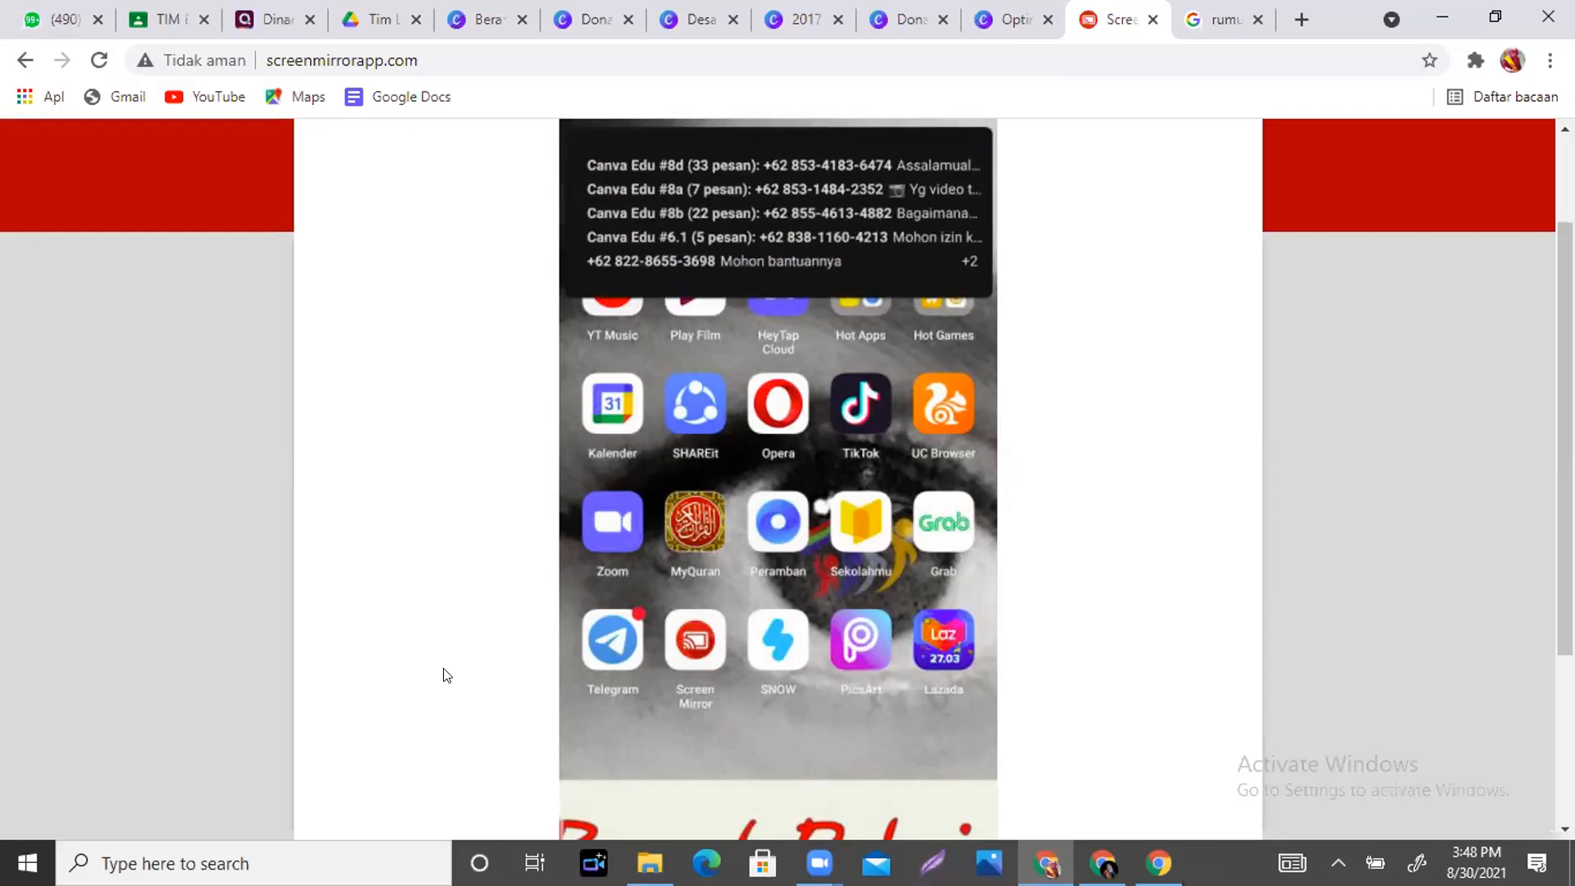
- Check the KESETIMBANGAN BENDA TEGAR title's animation choices without applying any, then go to the 2017 Yearbook
click(692, 23)
click(607, 25)
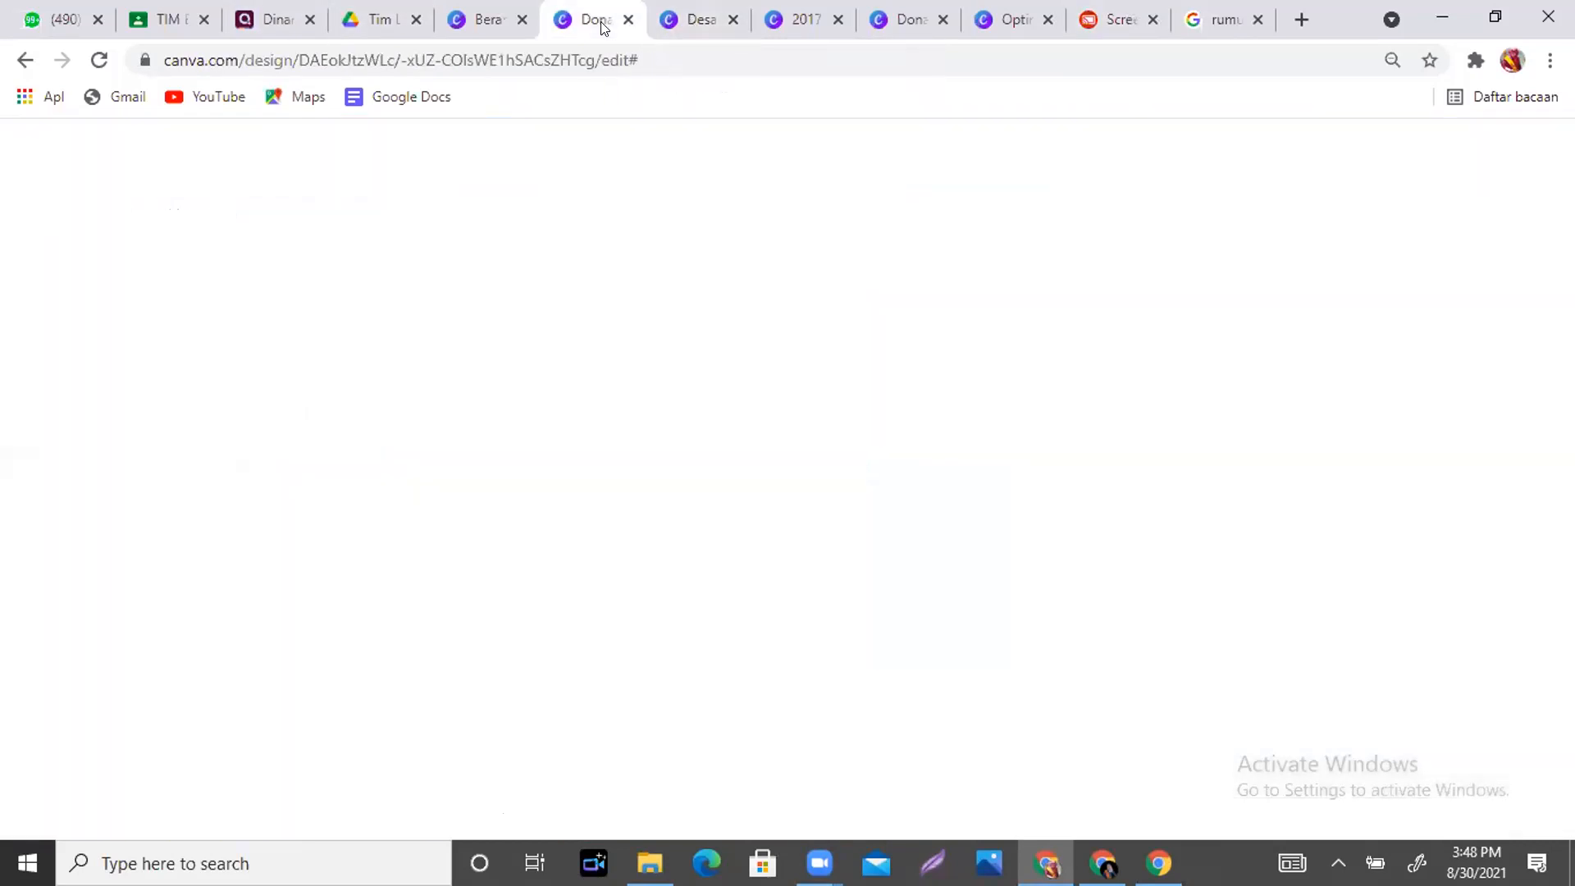
click(1146, 398)
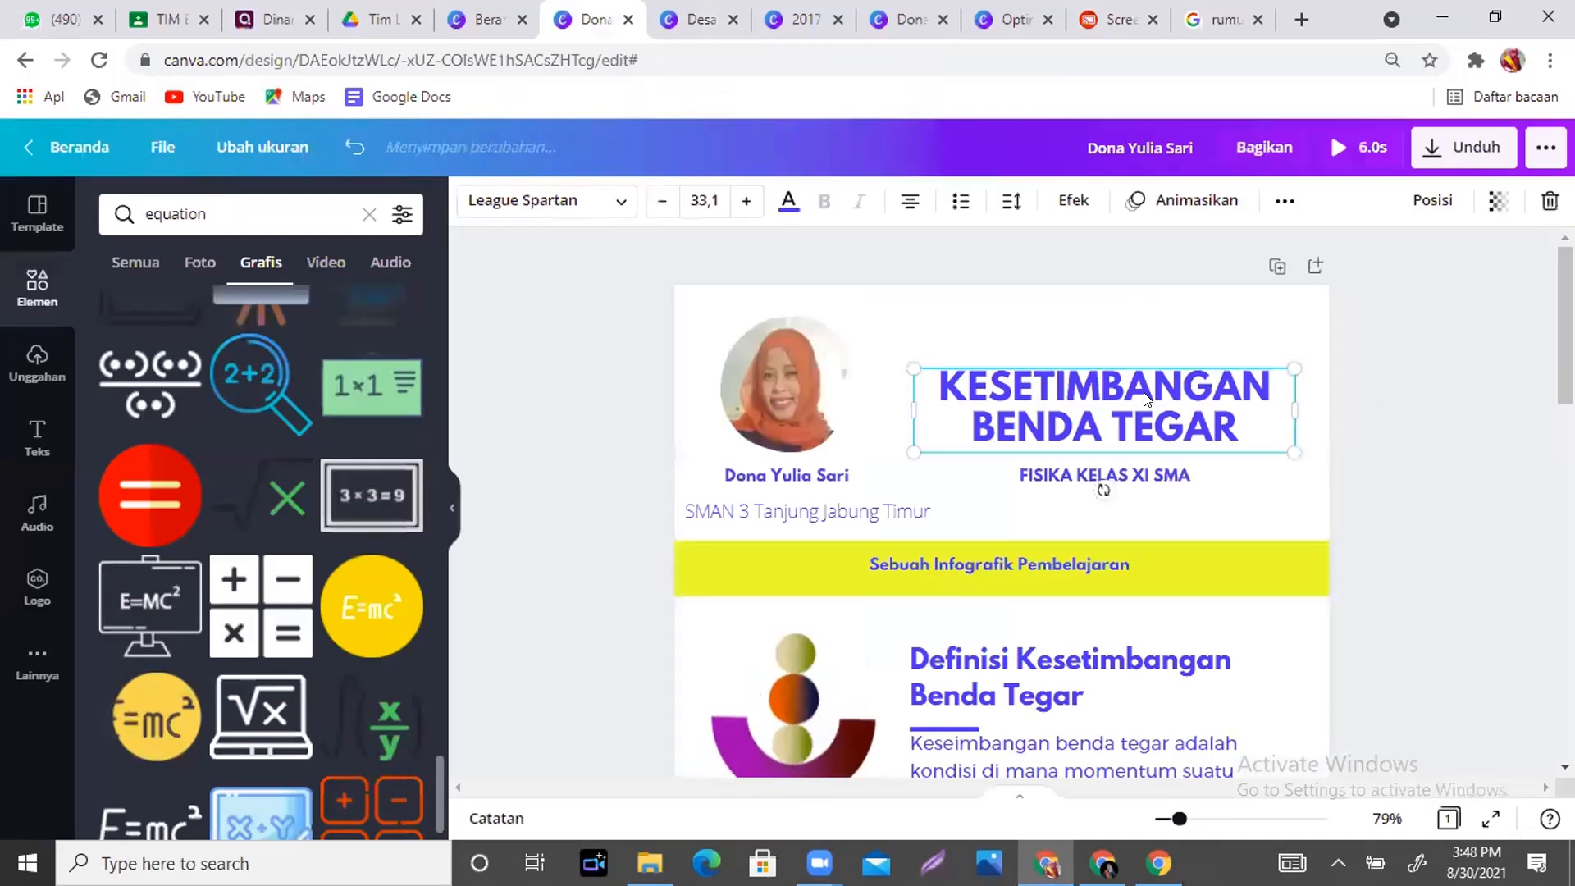
click(1136, 200)
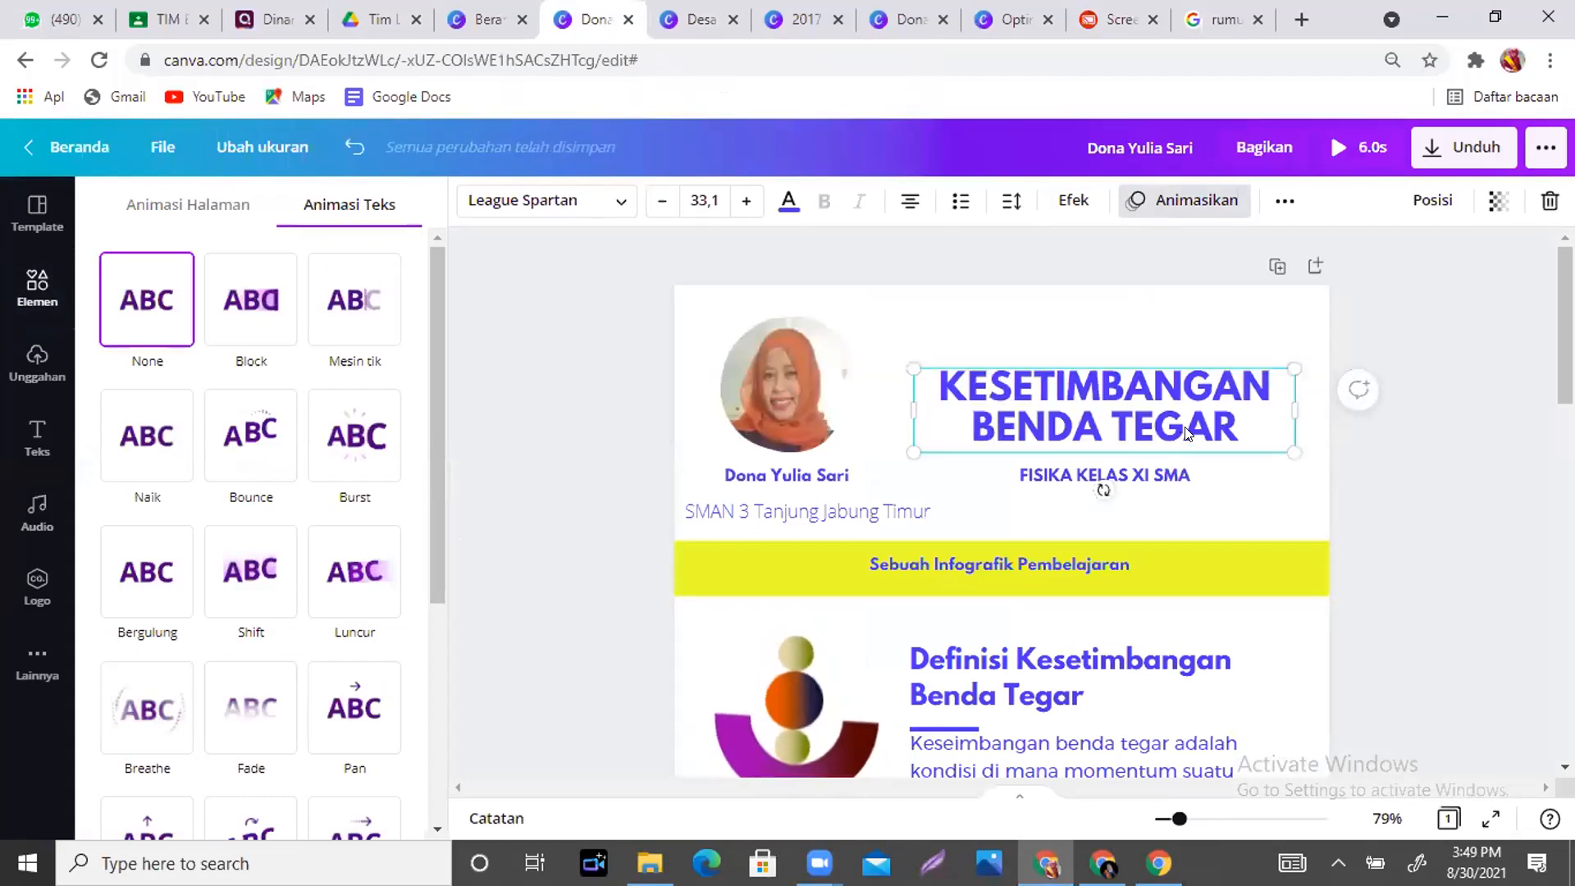
click(1200, 410)
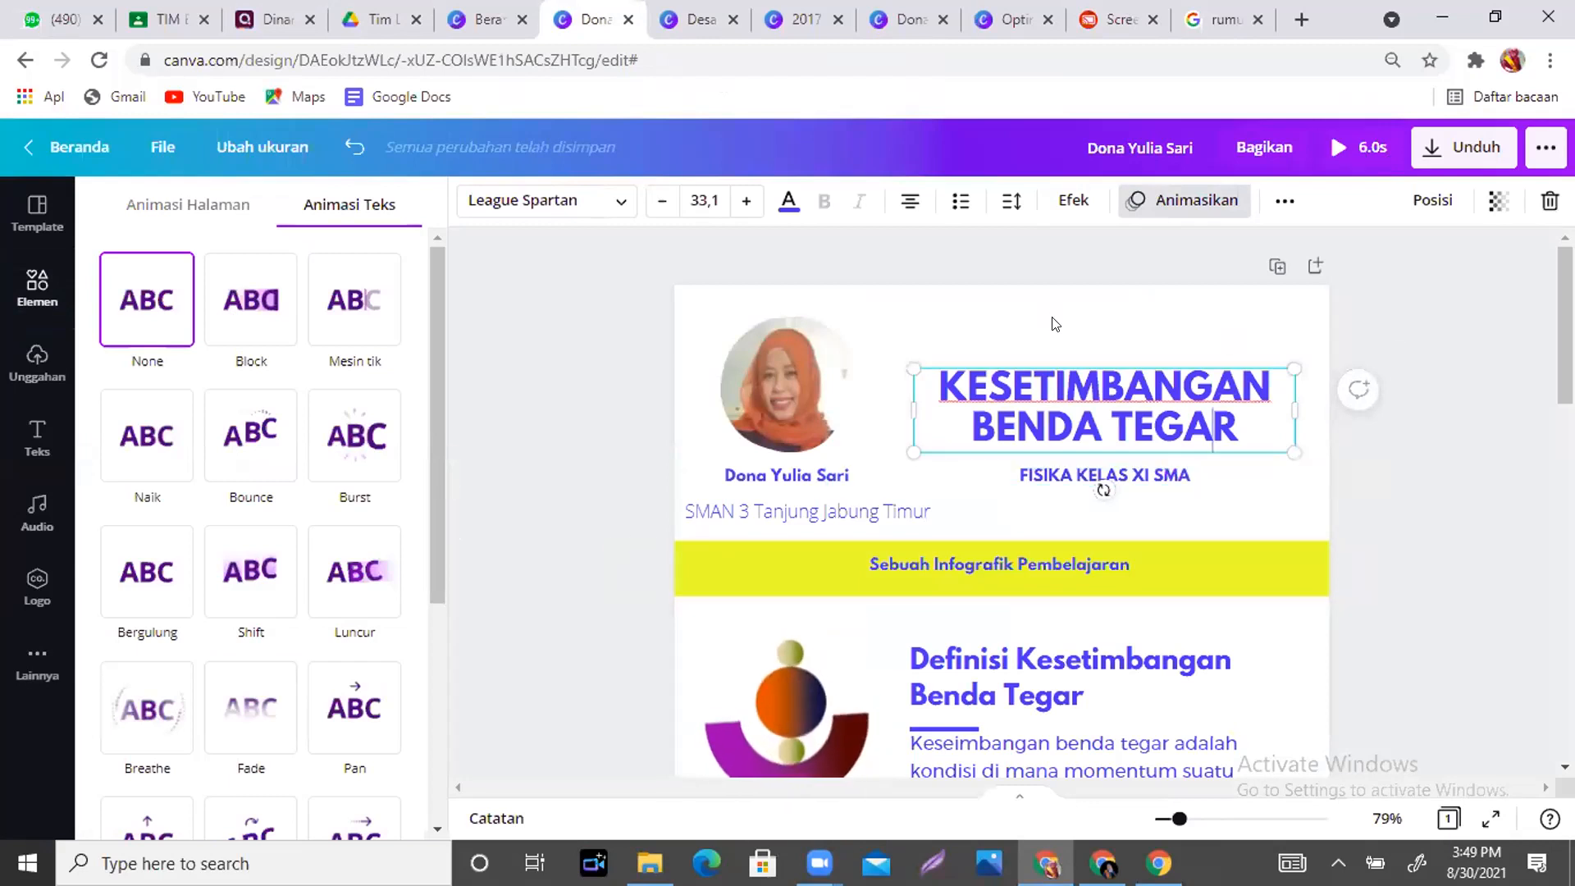
key(Escape)
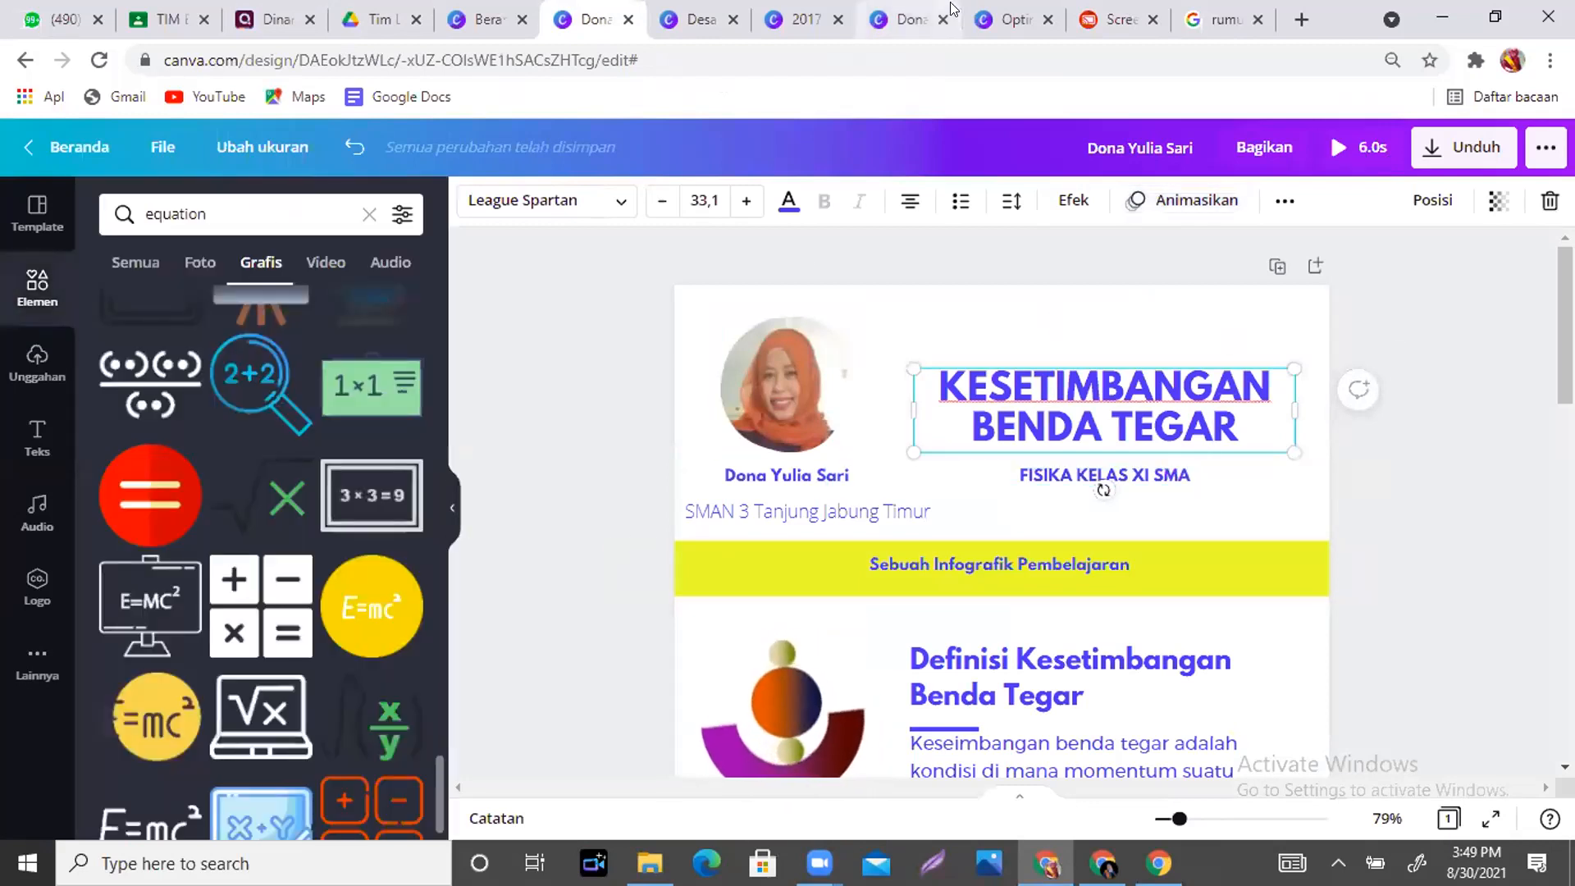
click(703, 23)
click(806, 23)
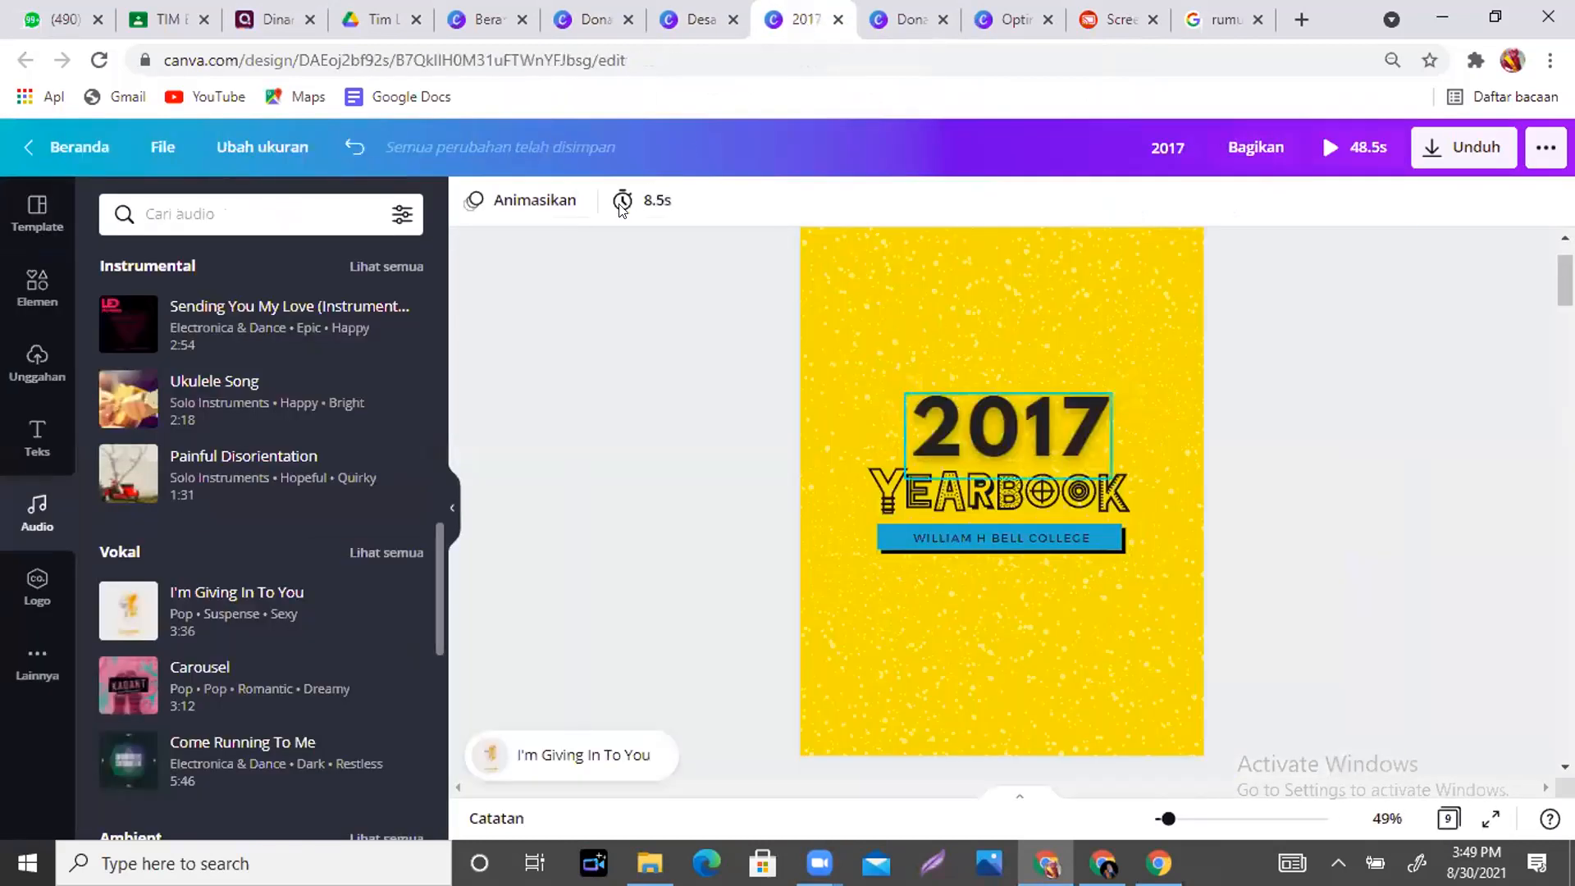
- Select the 2017 text and look through its extra formatting options without changing anything
click(1009, 426)
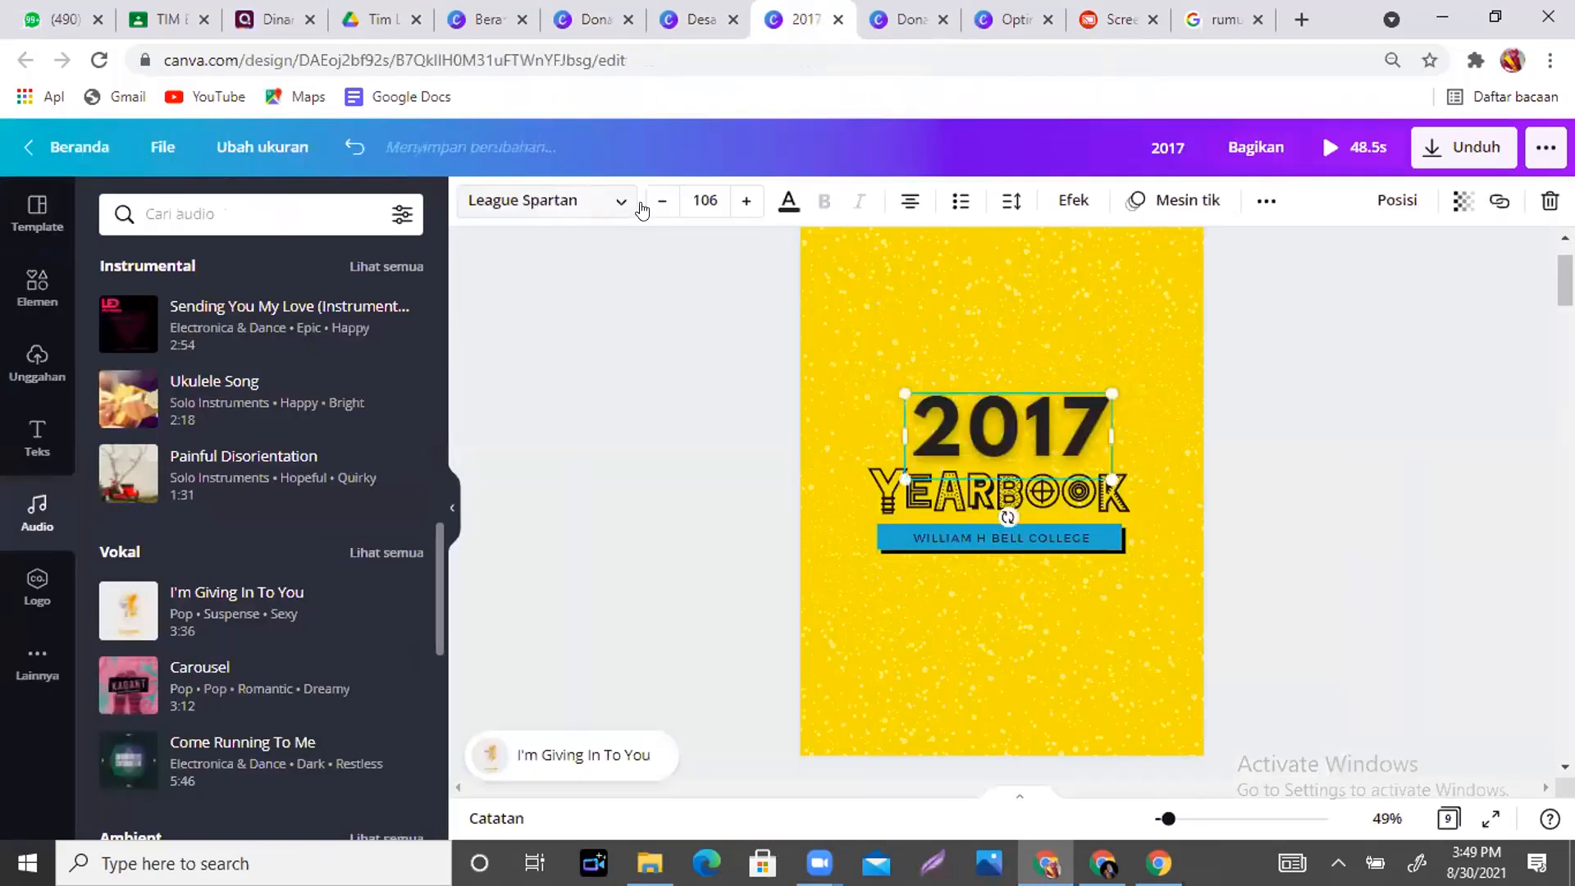
double_click(1053, 428)
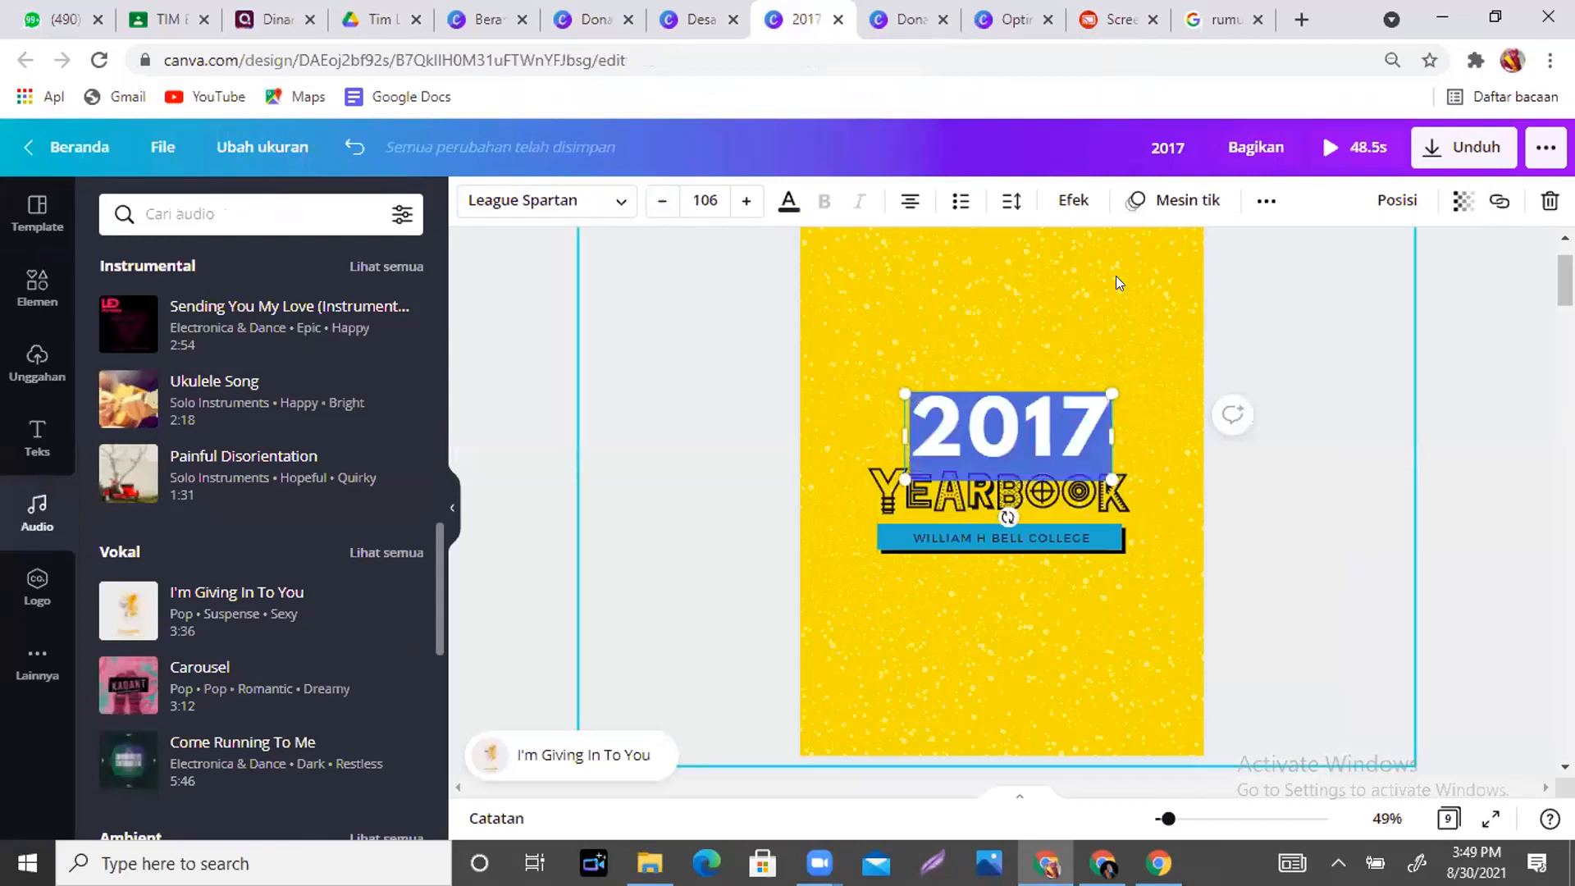
click(1115, 276)
click(1059, 425)
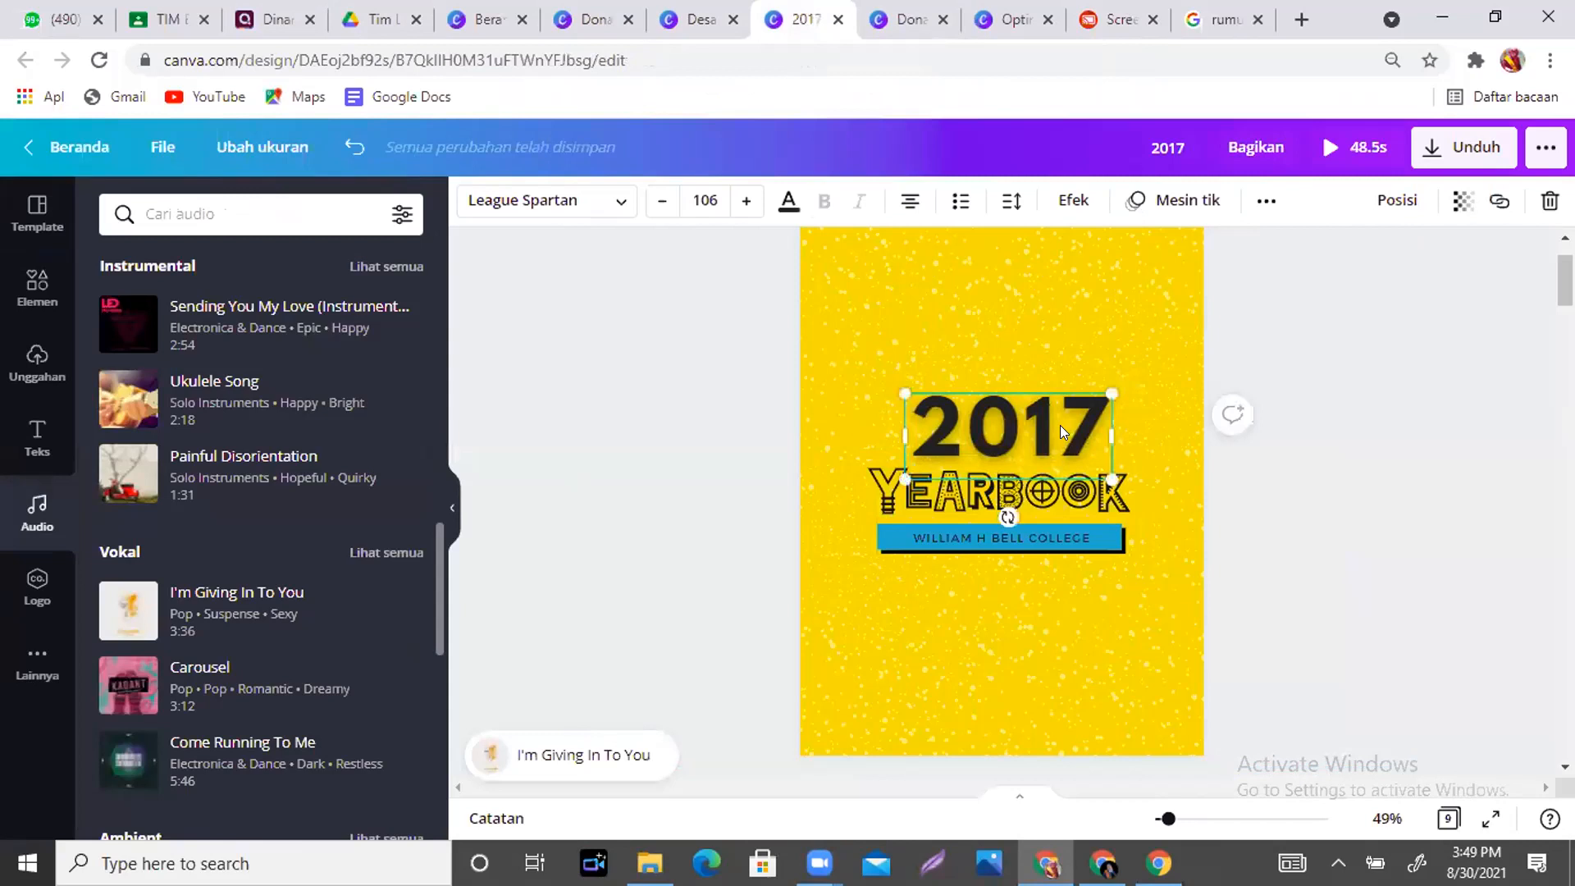
click(1265, 200)
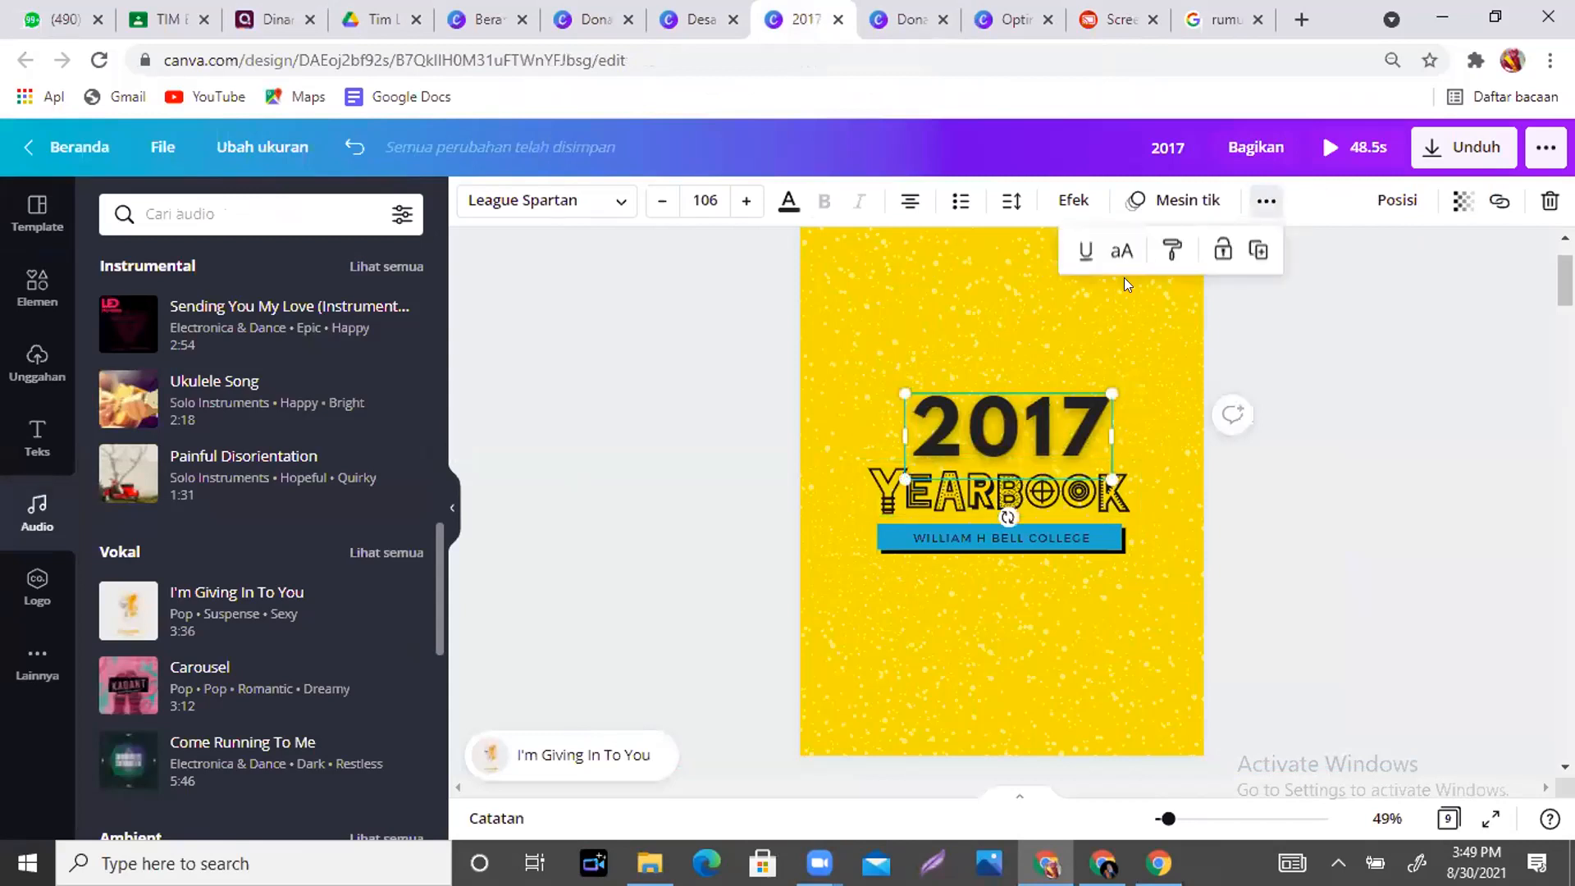
click(1192, 562)
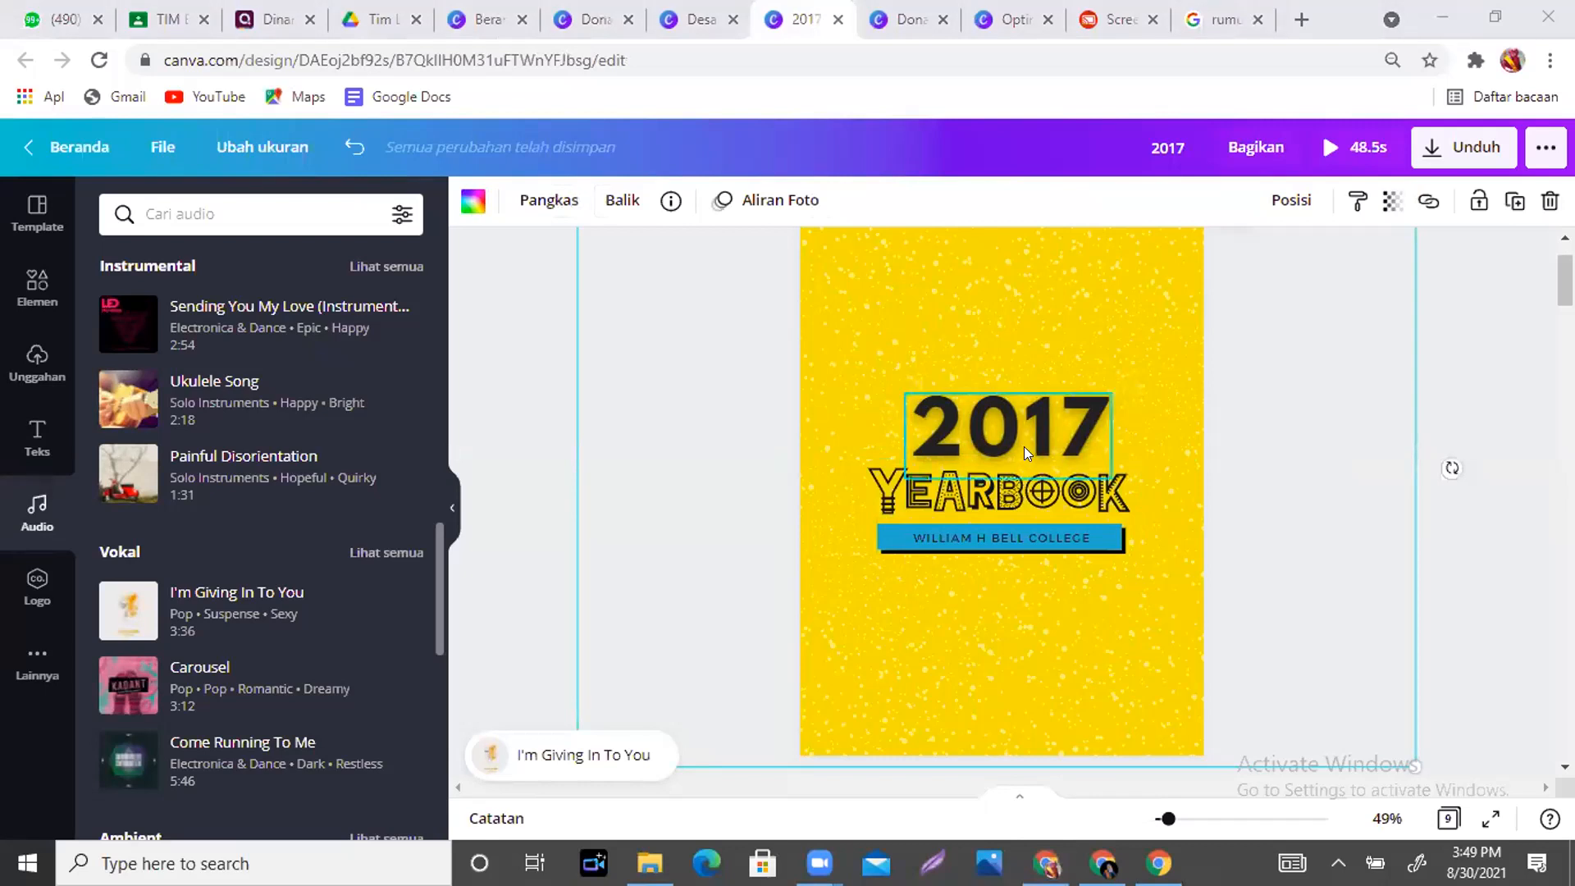
click(1024, 491)
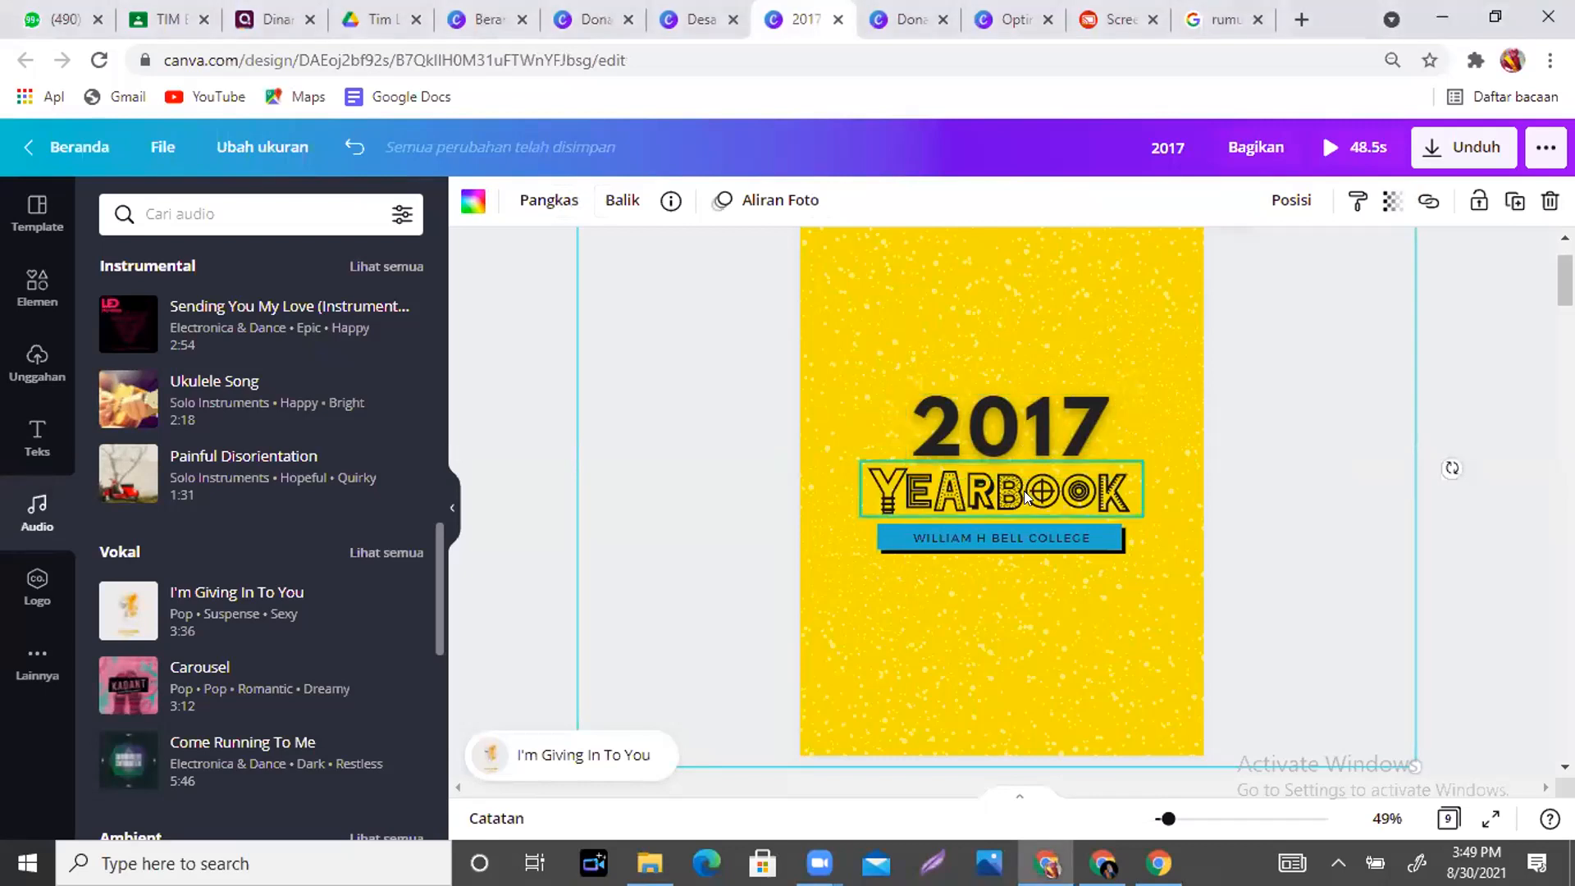
- Give the YEARBOOK title the Aliran Foto animation in place of Tumble
click(1017, 533)
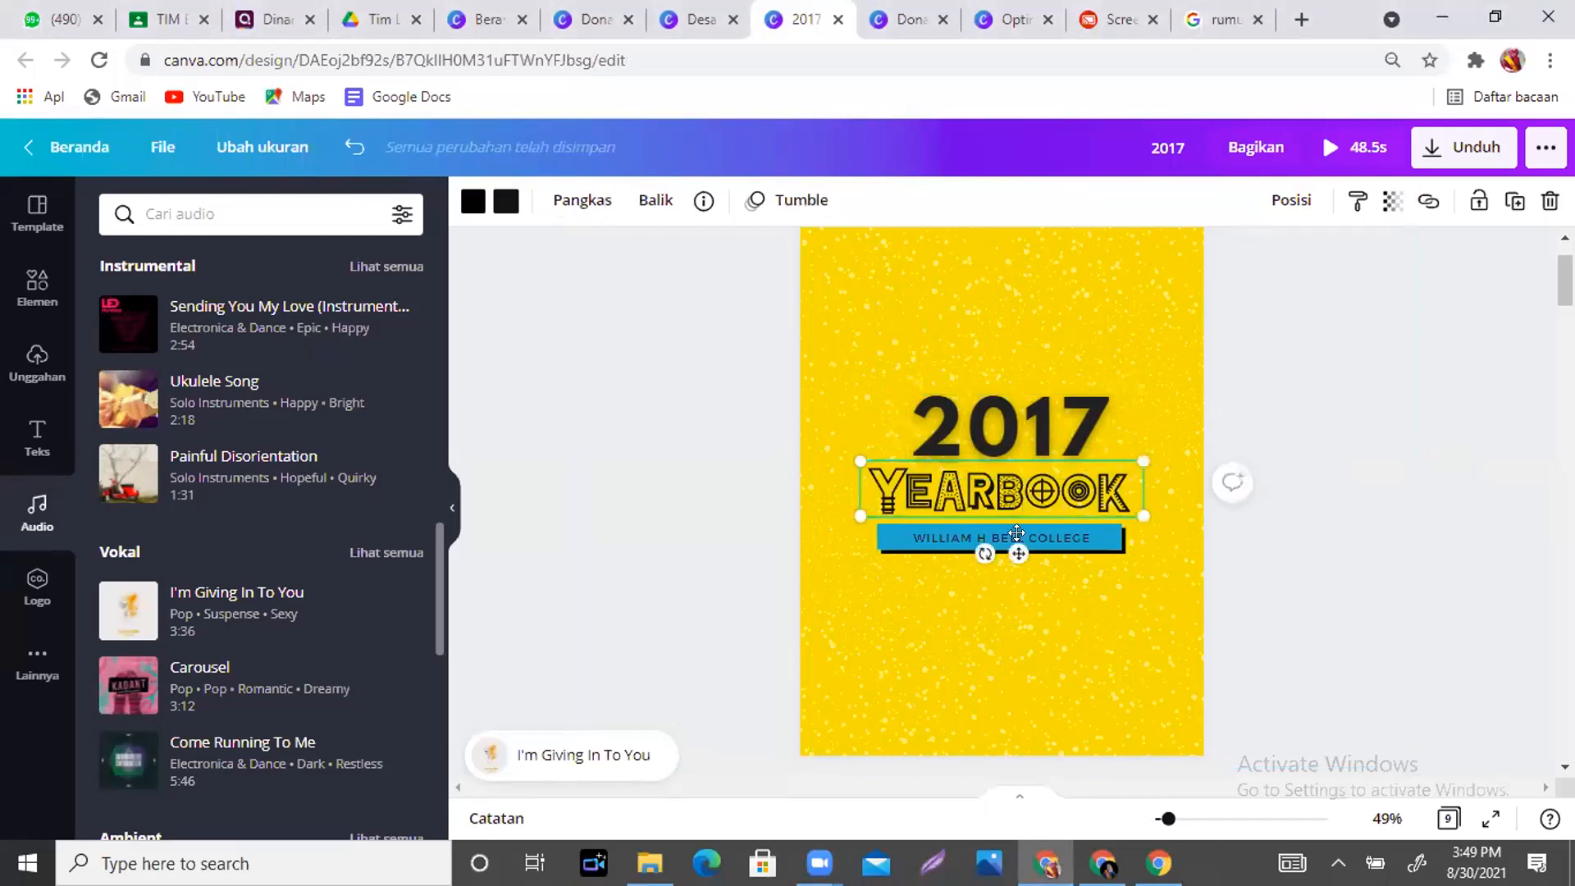
click(799, 200)
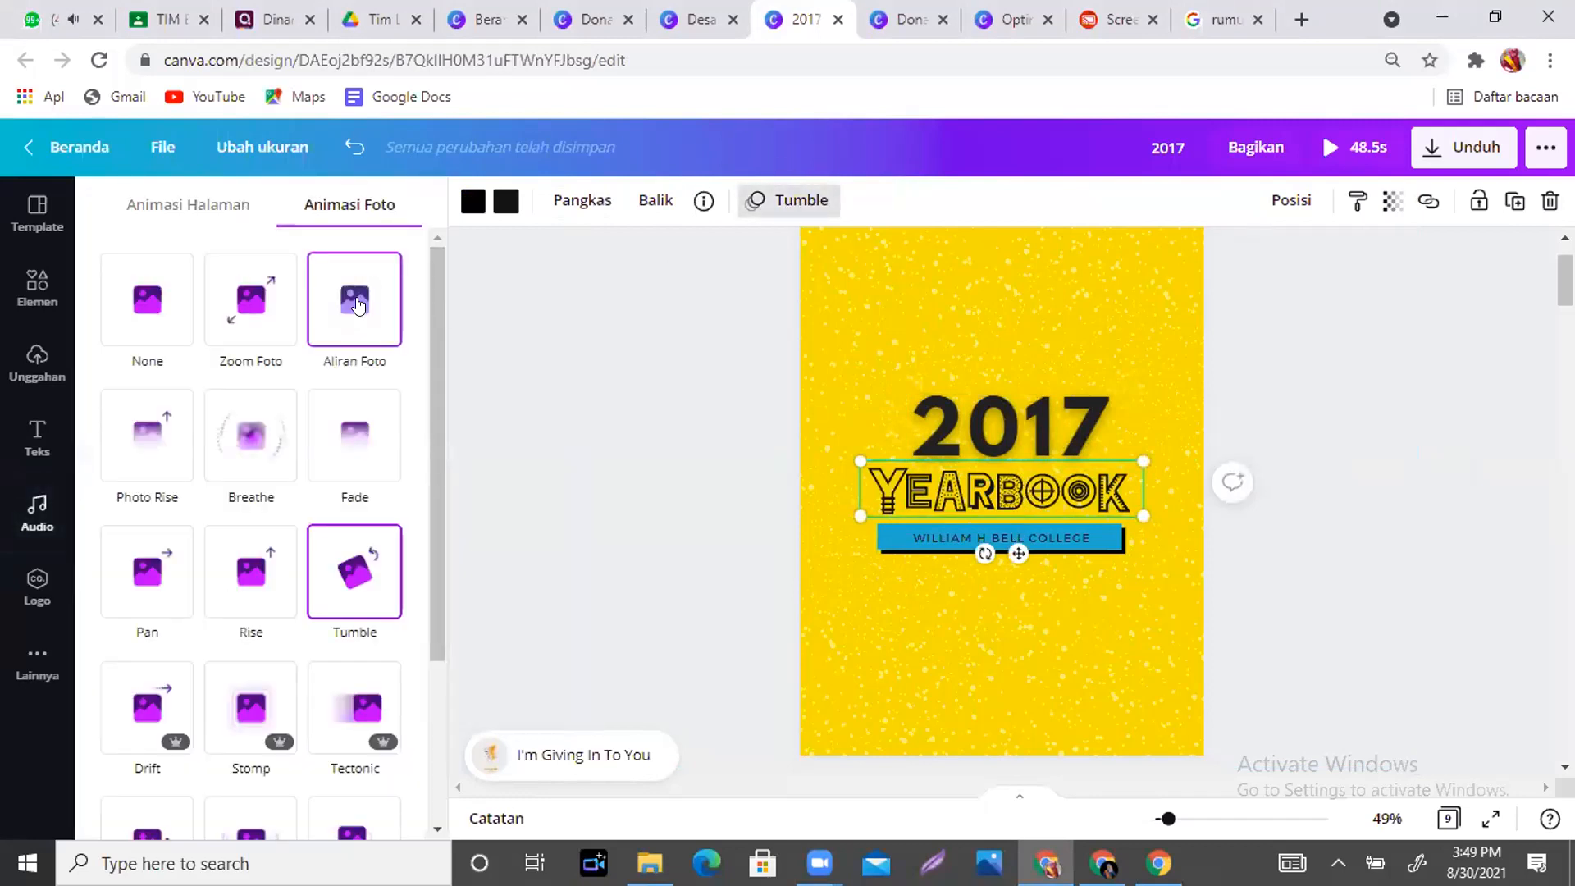
click(358, 305)
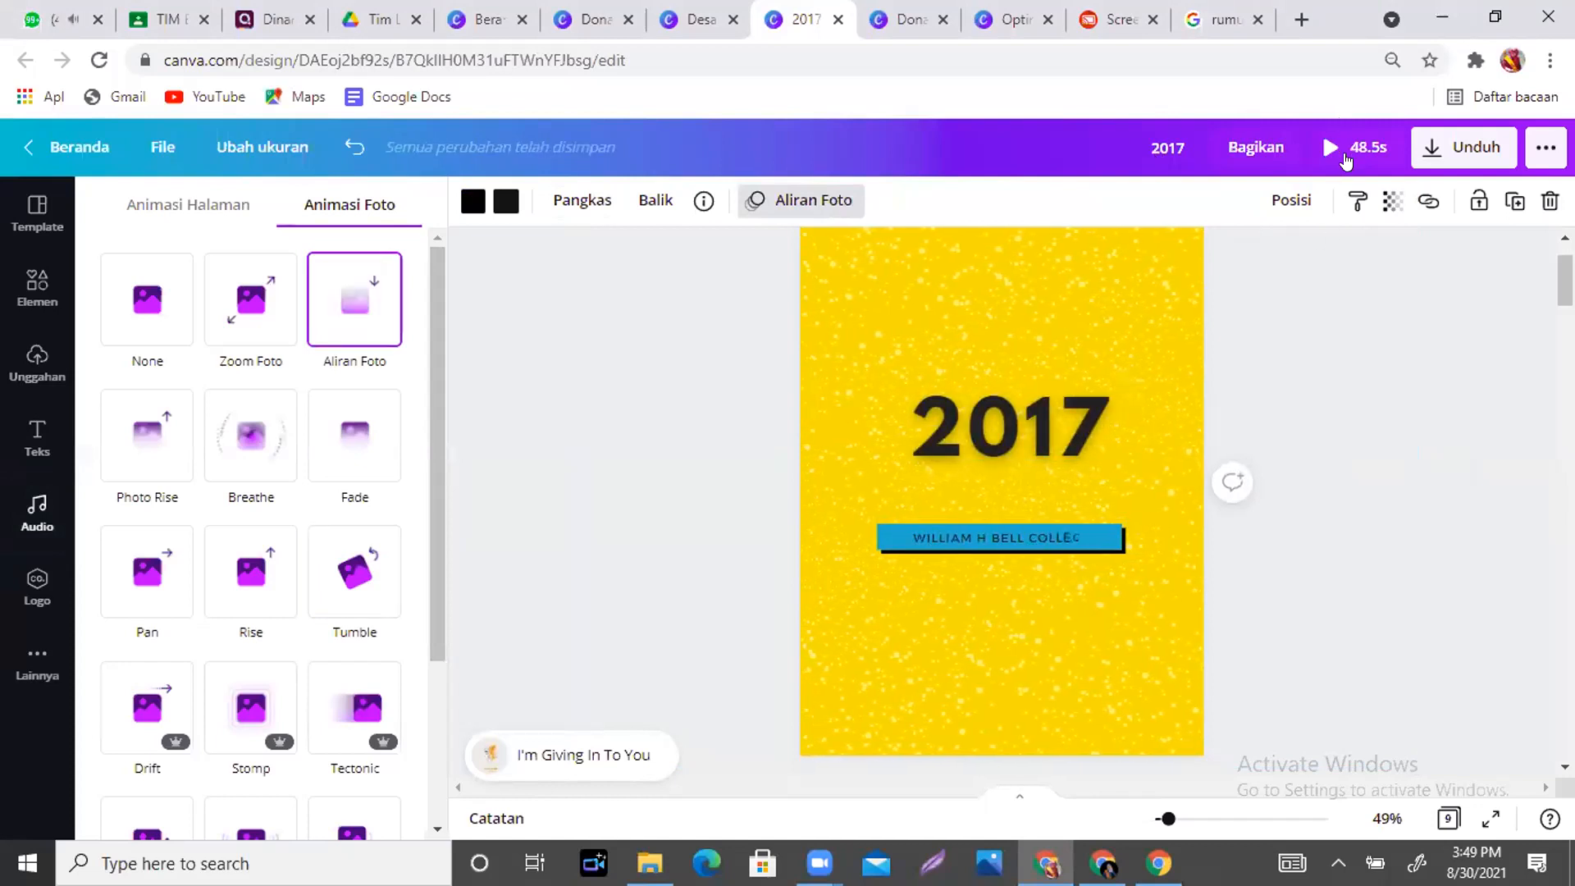
scroll(1226, 395, up, 2)
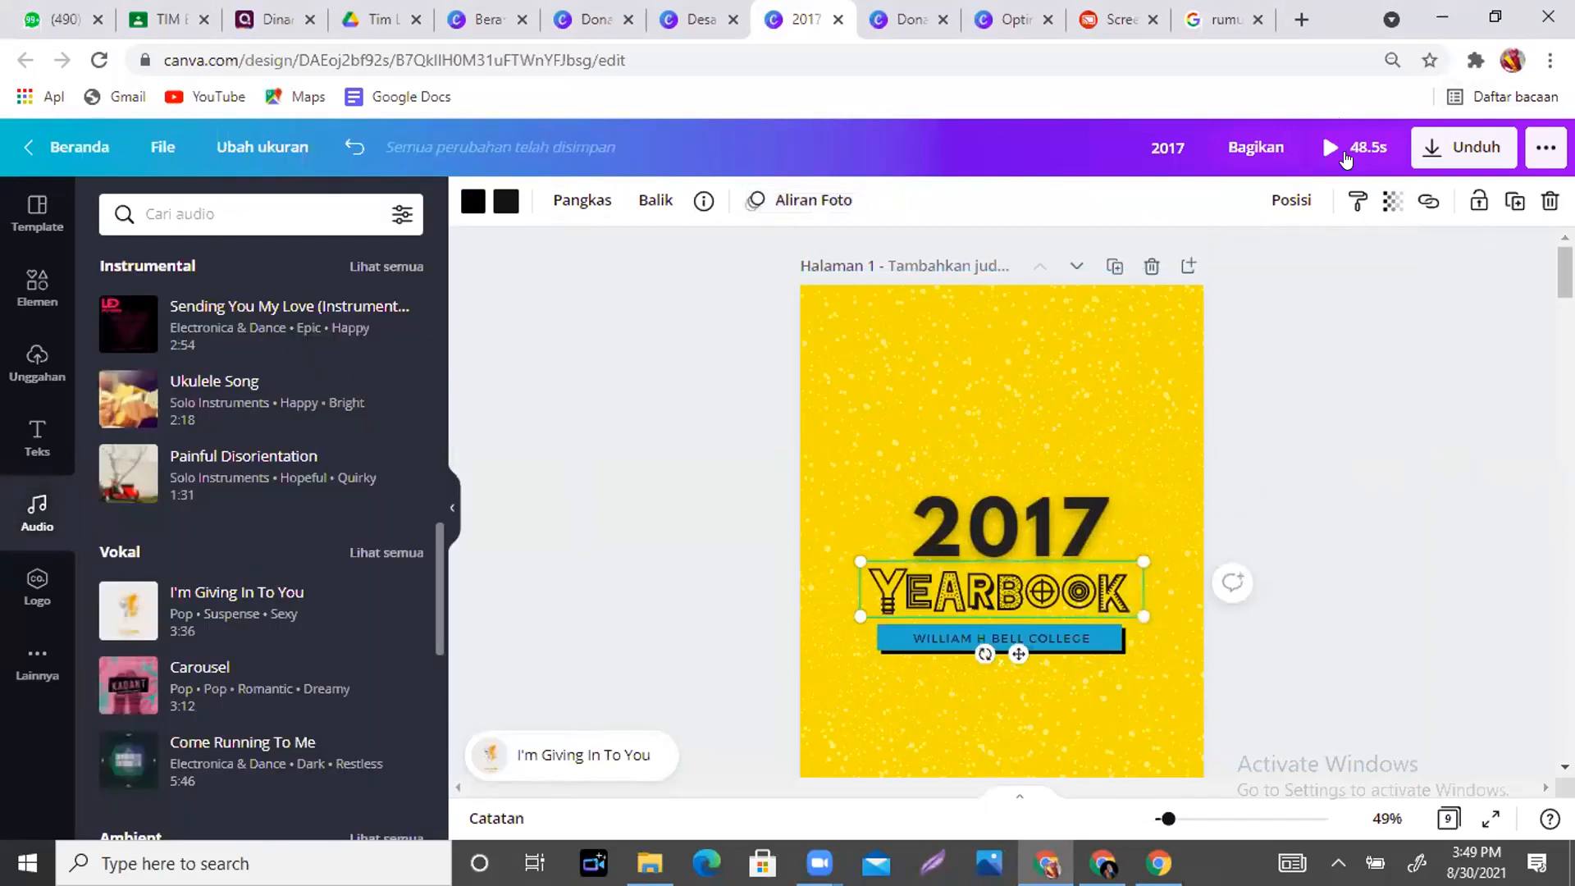
click(1345, 154)
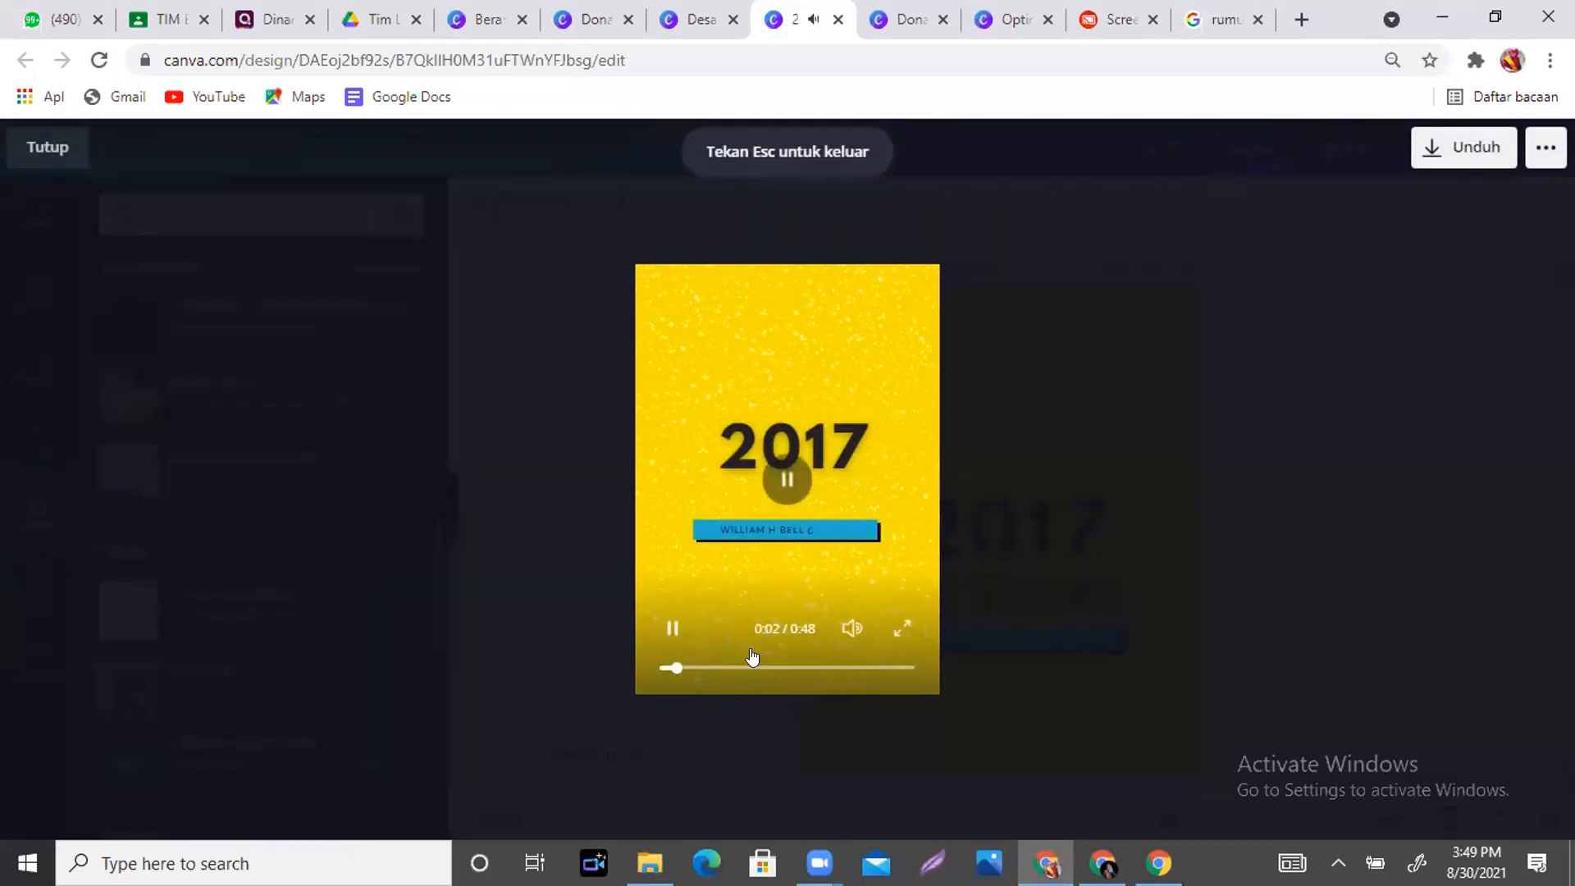
click(785, 489)
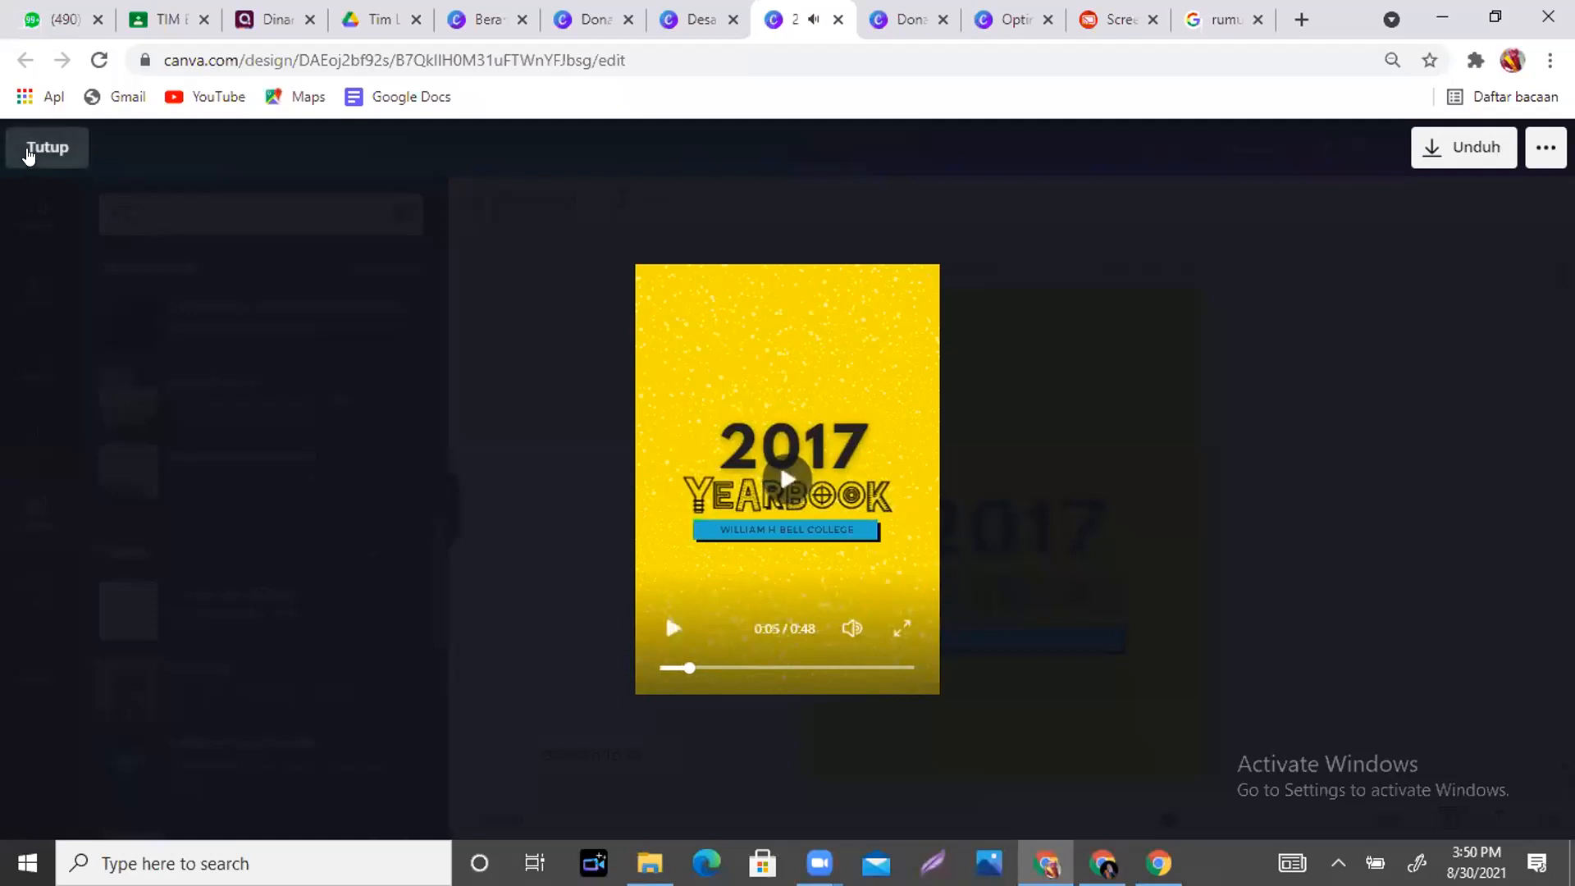
click(28, 155)
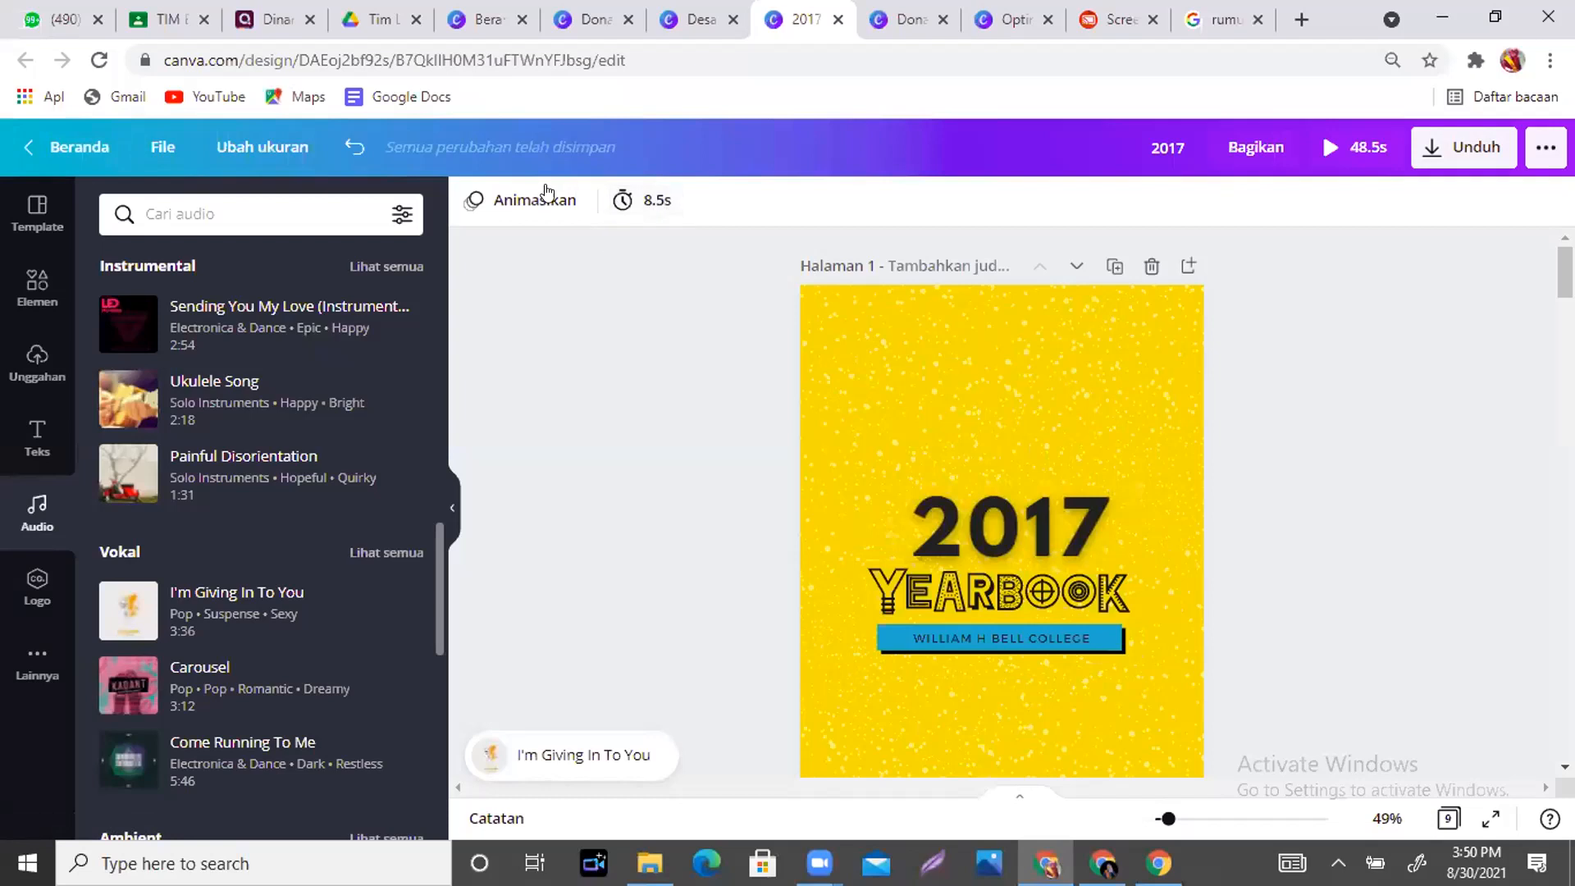
- Drag the page timer from 8.5s to 12.0s, bringing the design to 52.0s
click(647, 202)
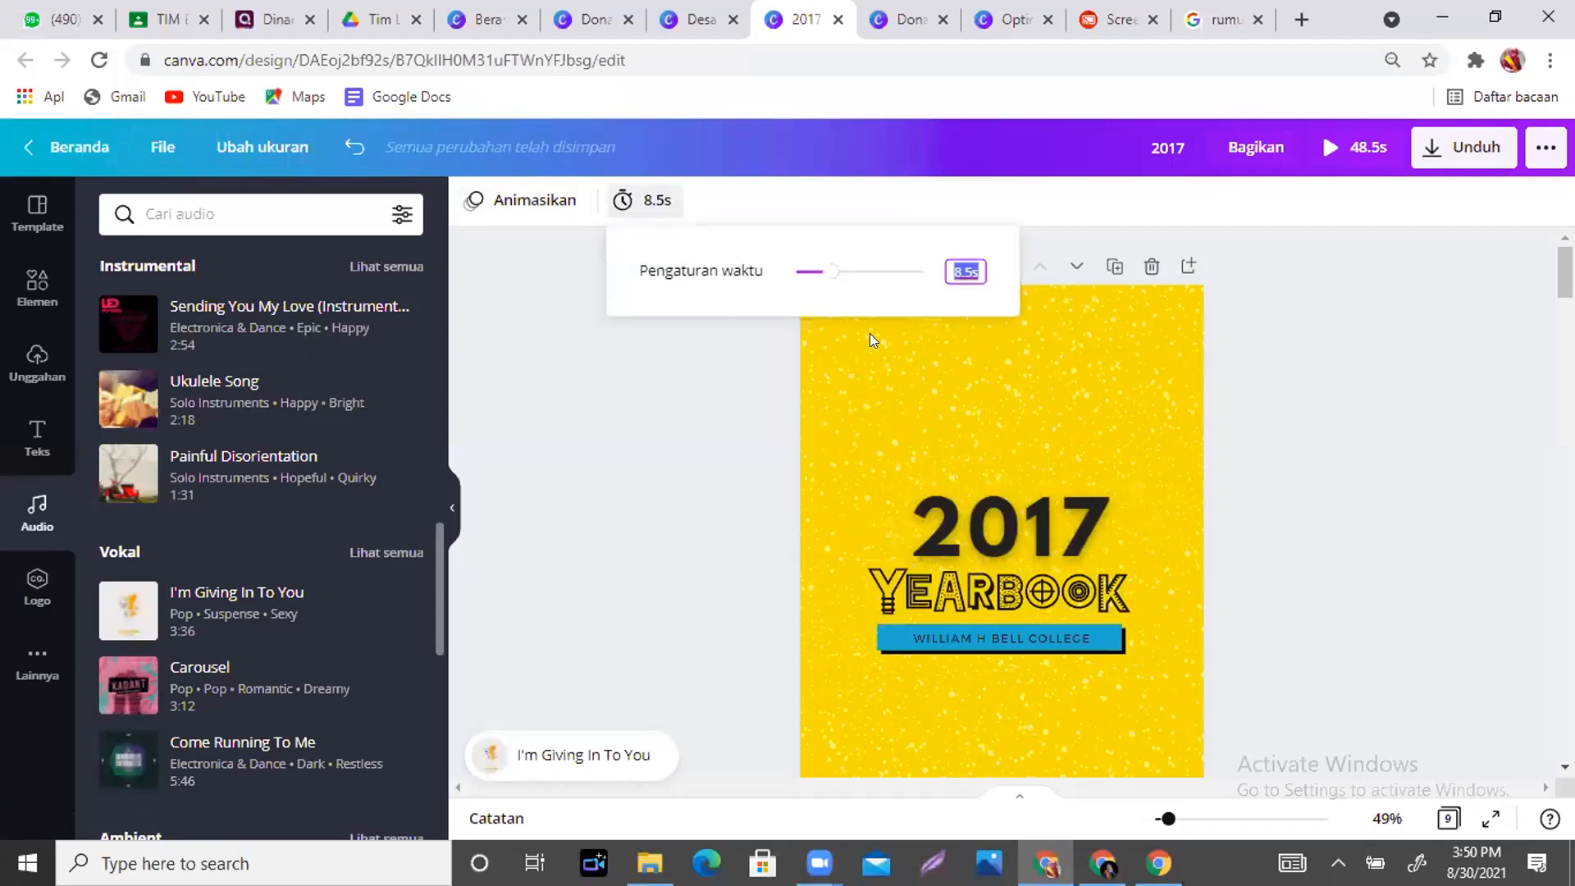
click(825, 272)
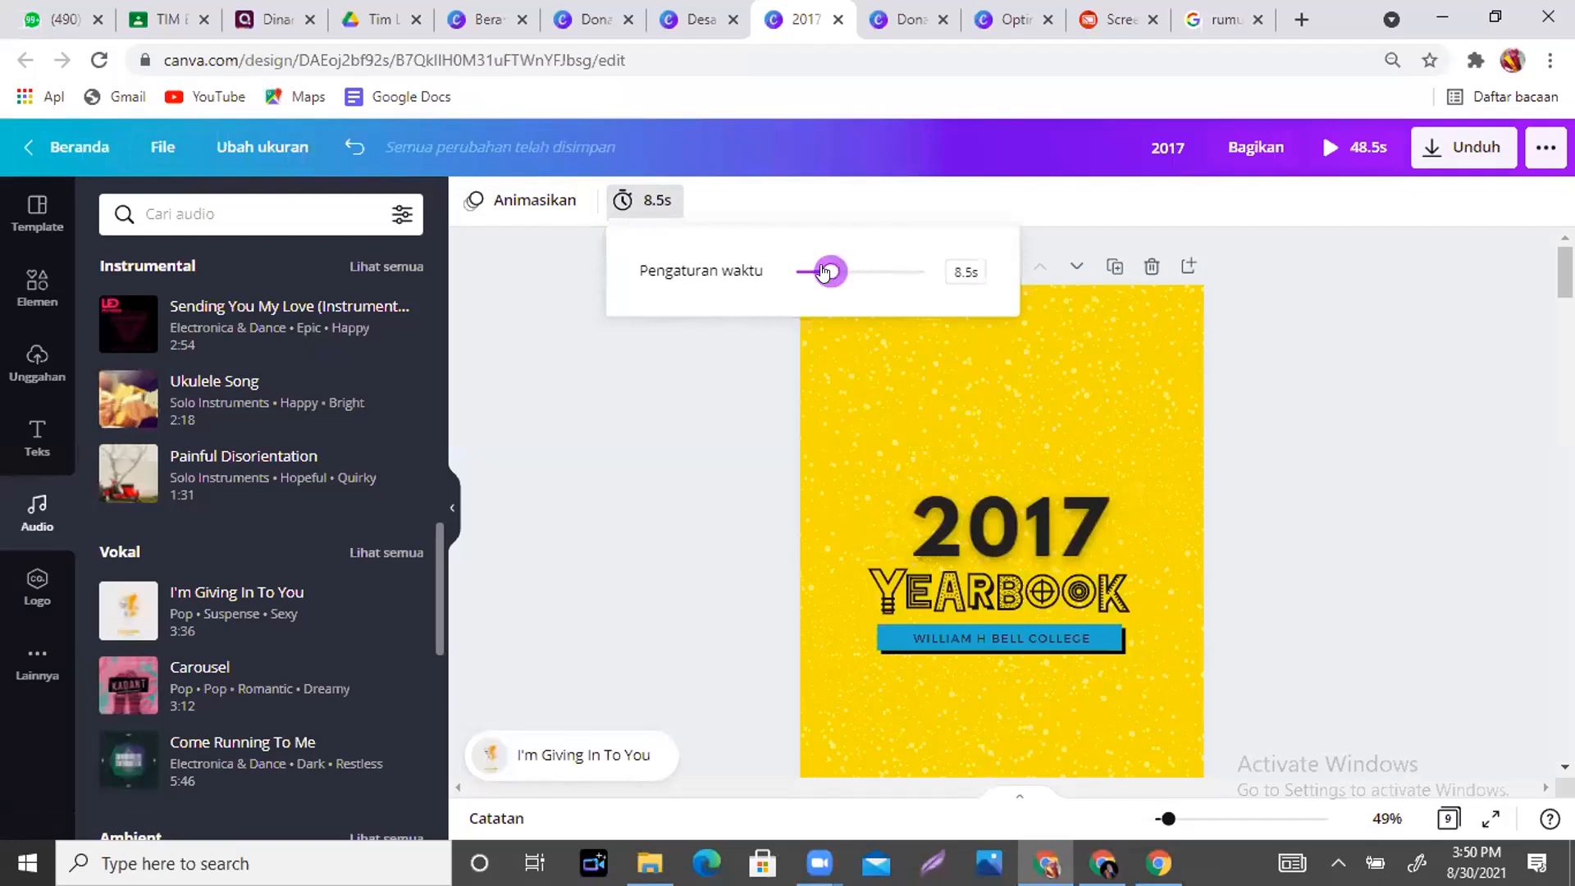
mouse_move(830, 271)
mouse_down()
mouse_move(862, 272)
mouse_move(845, 272)
mouse_up()
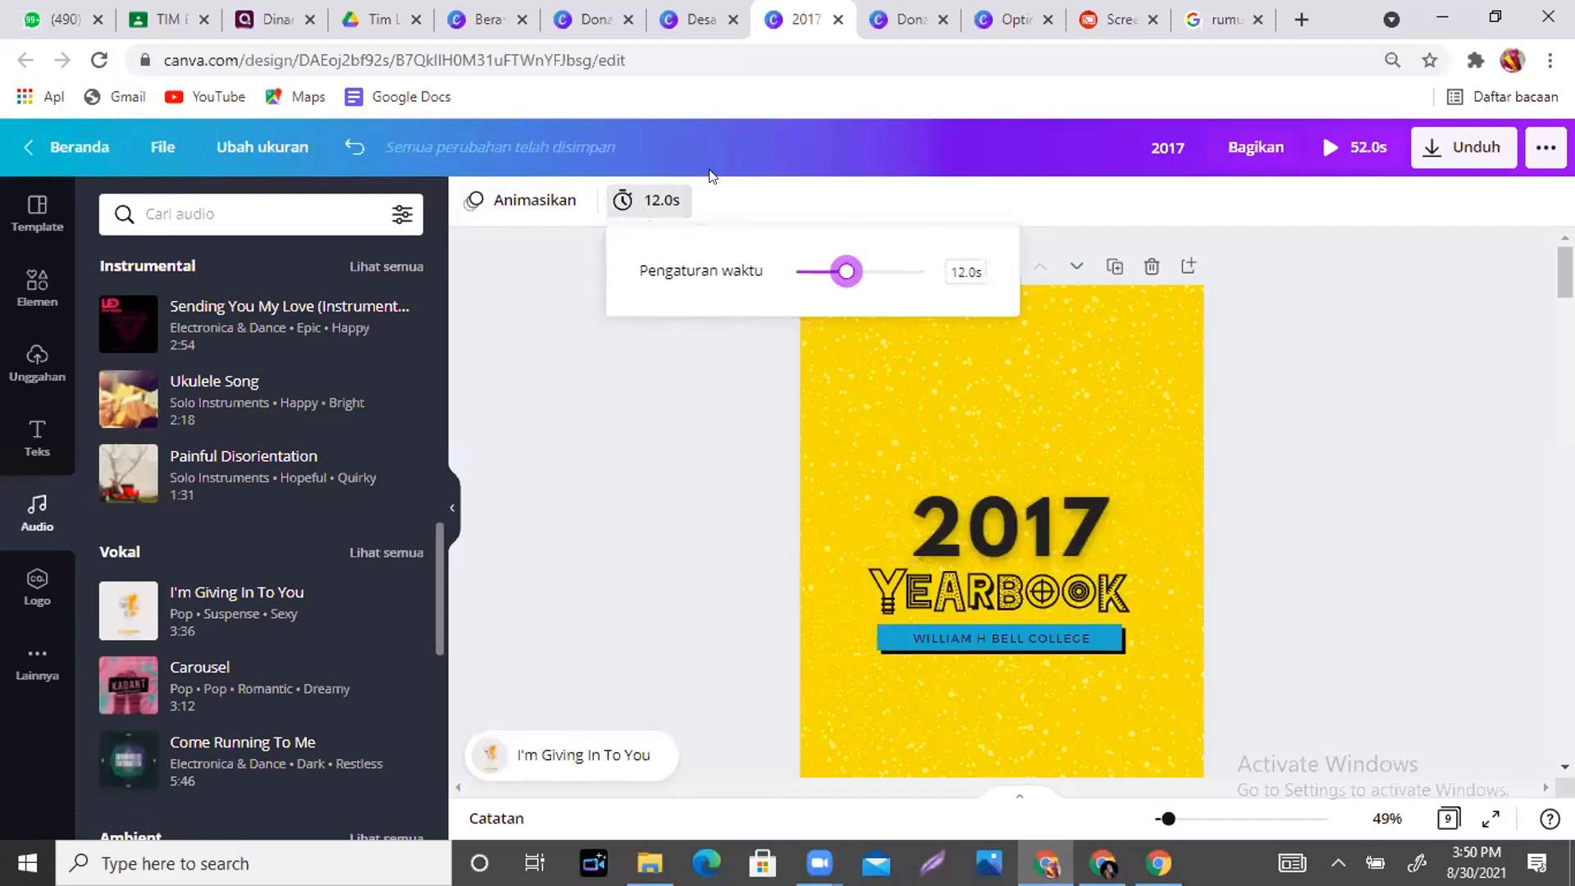
click(695, 430)
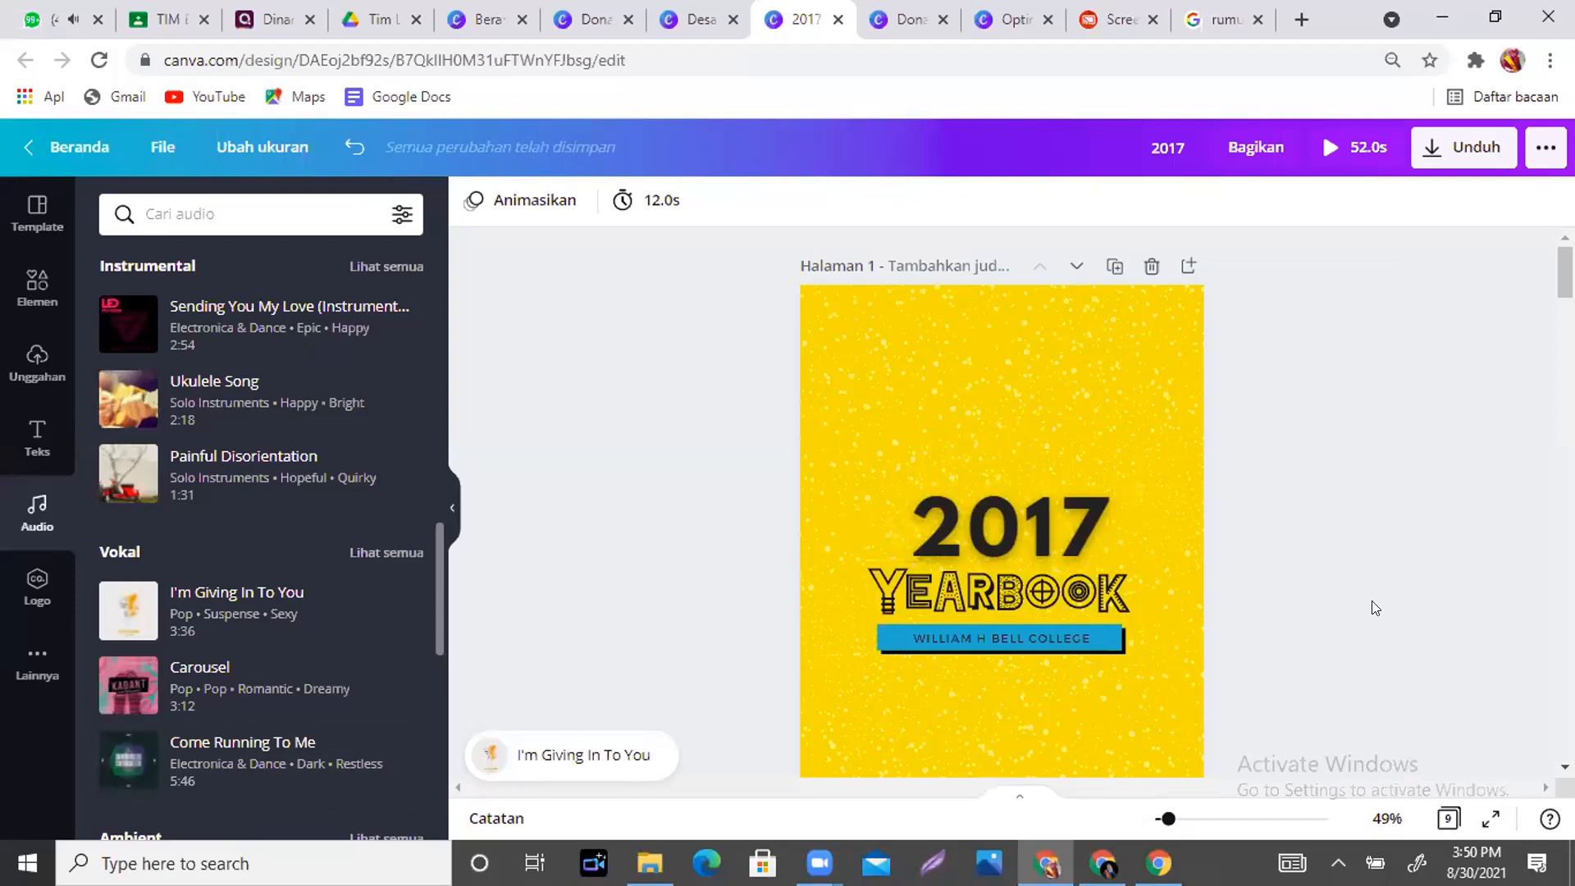
click(1337, 862)
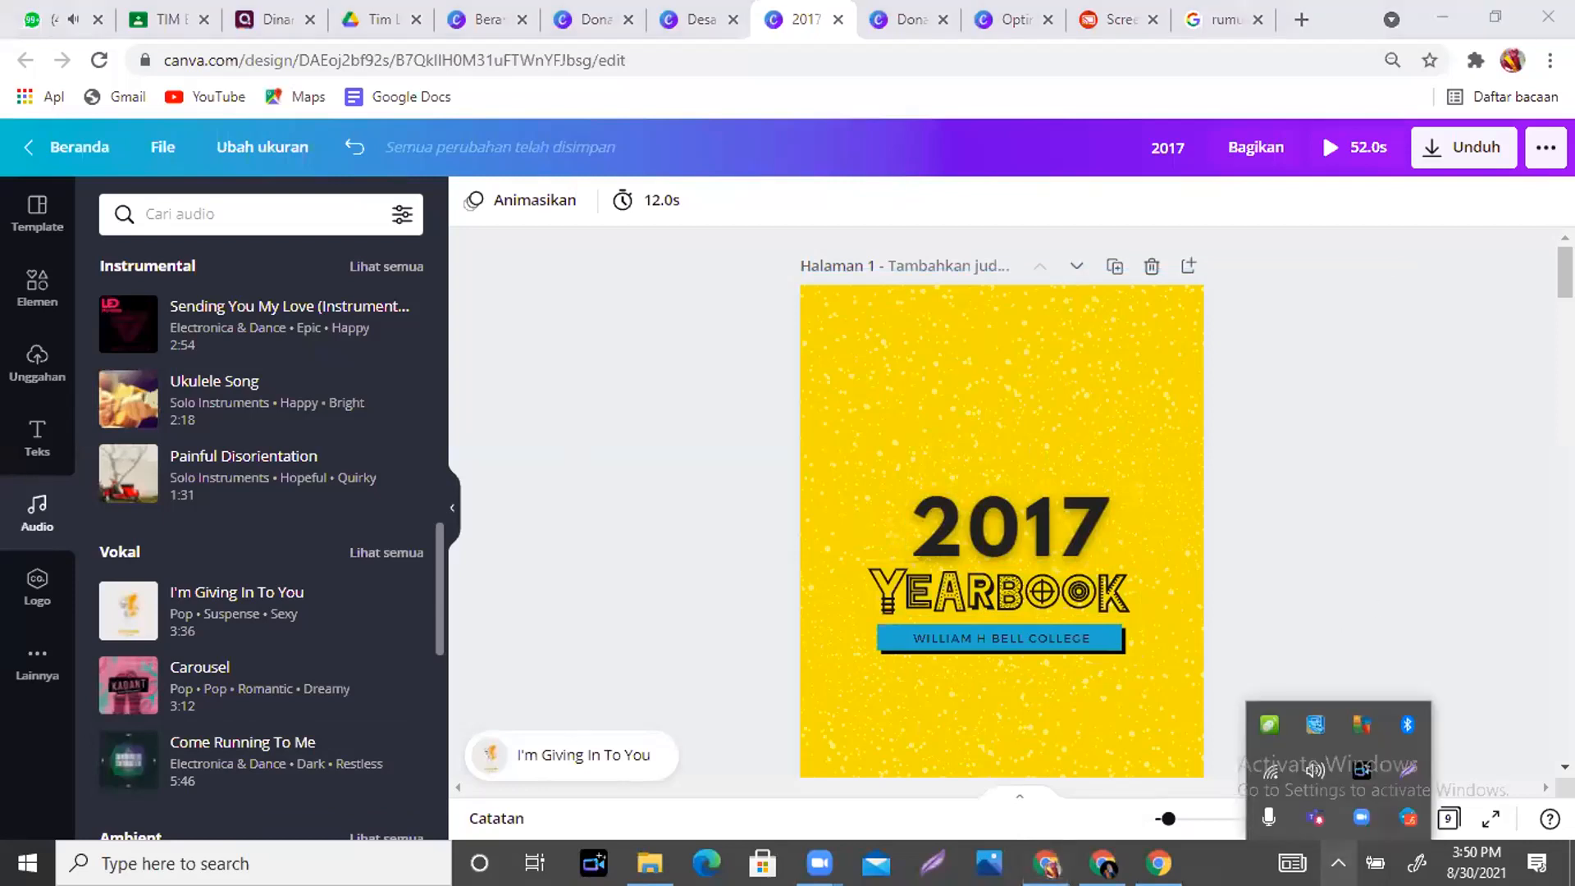
click(1364, 666)
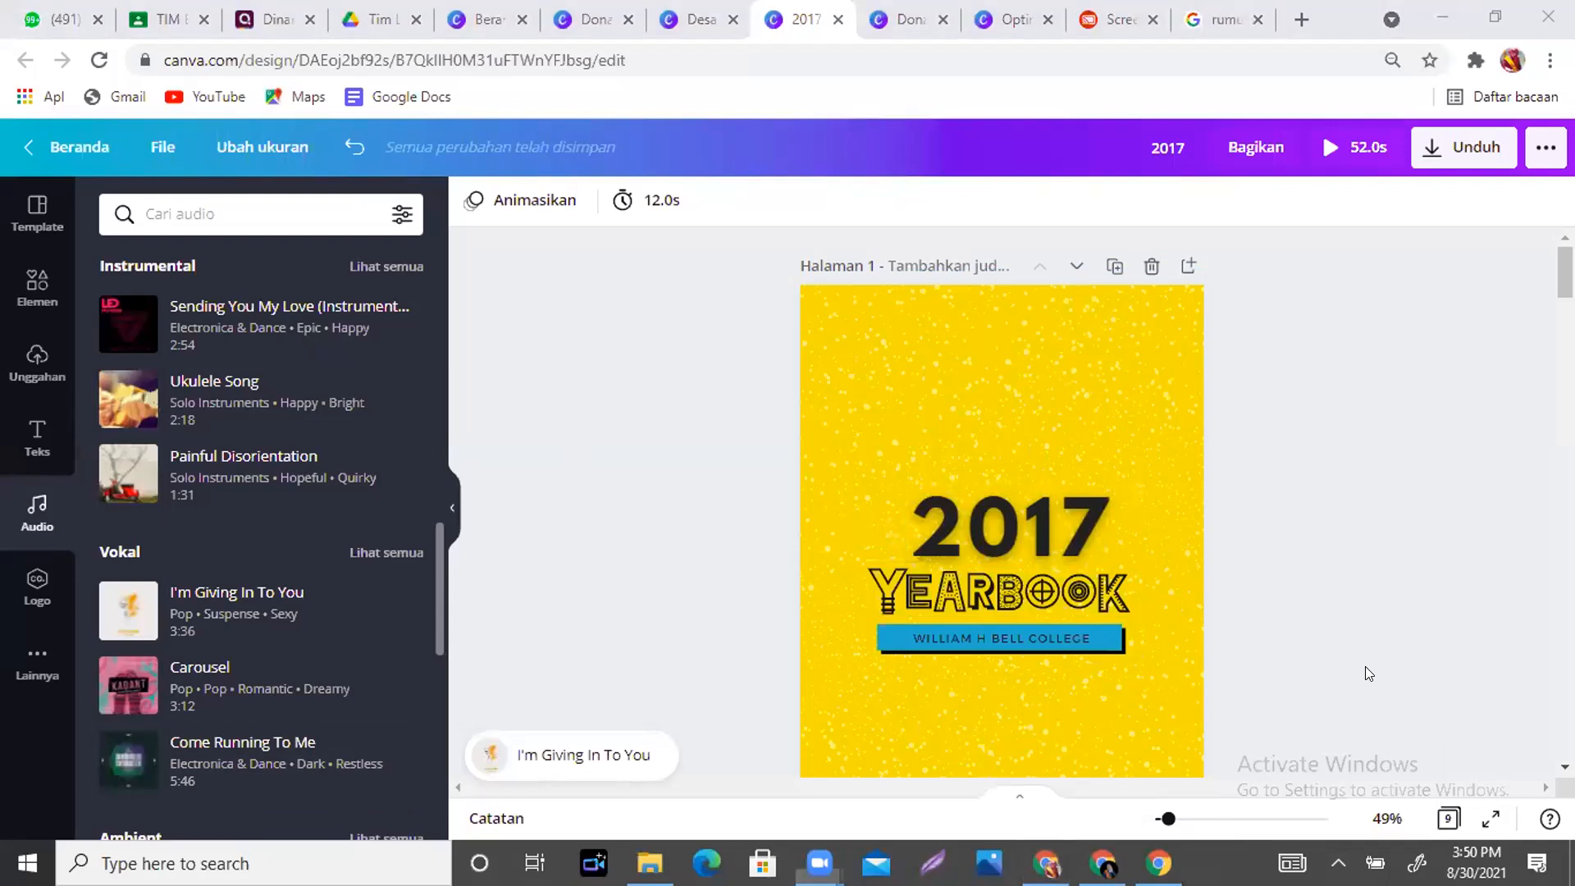
click(1338, 862)
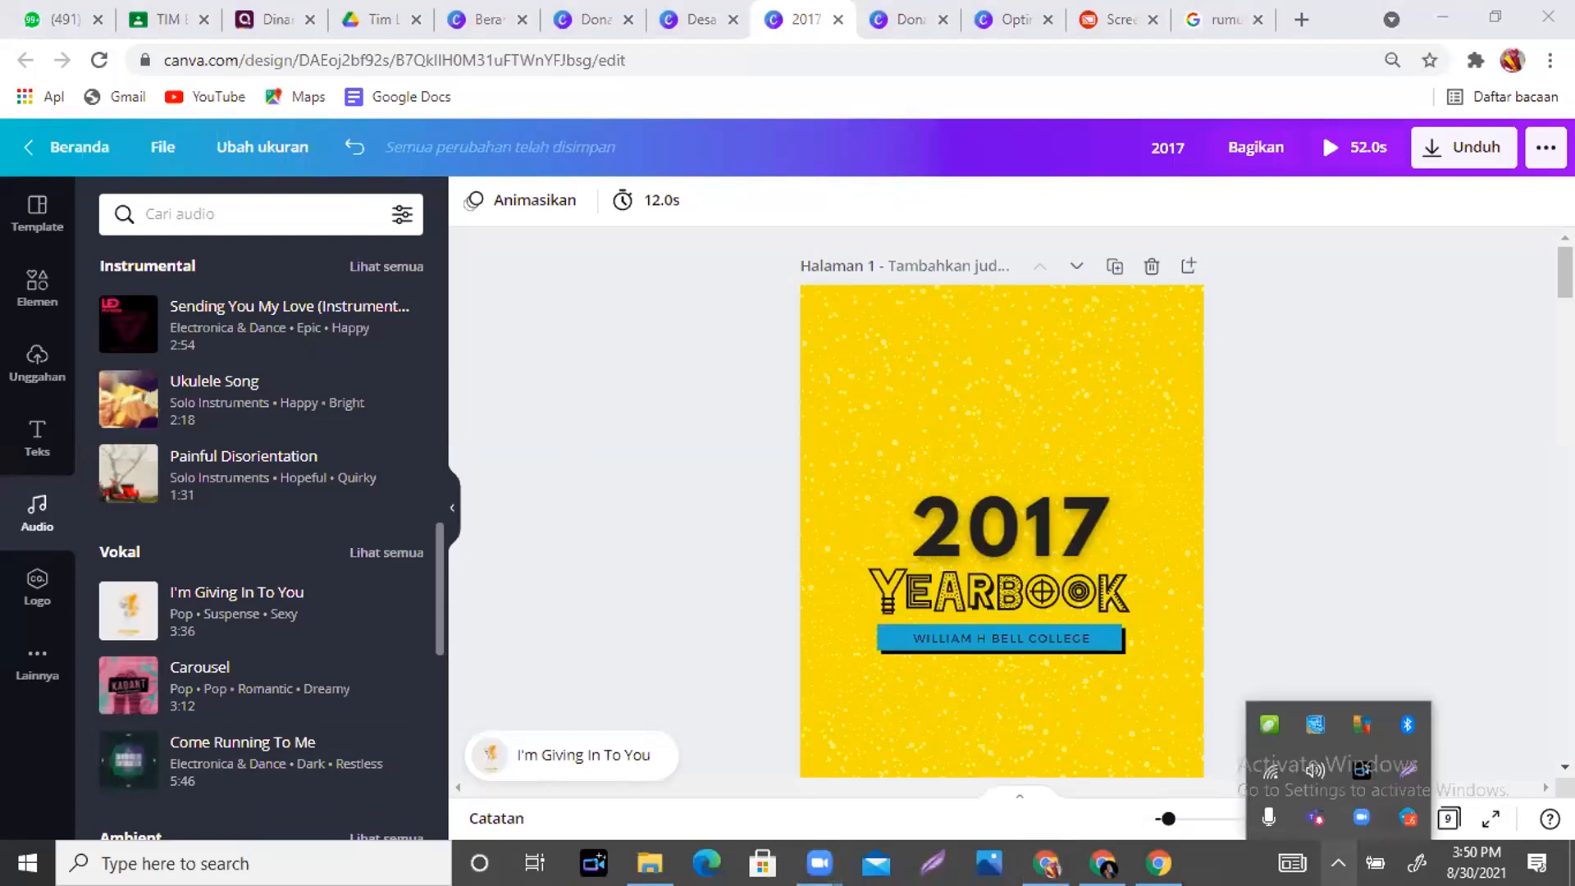
click(1245, 815)
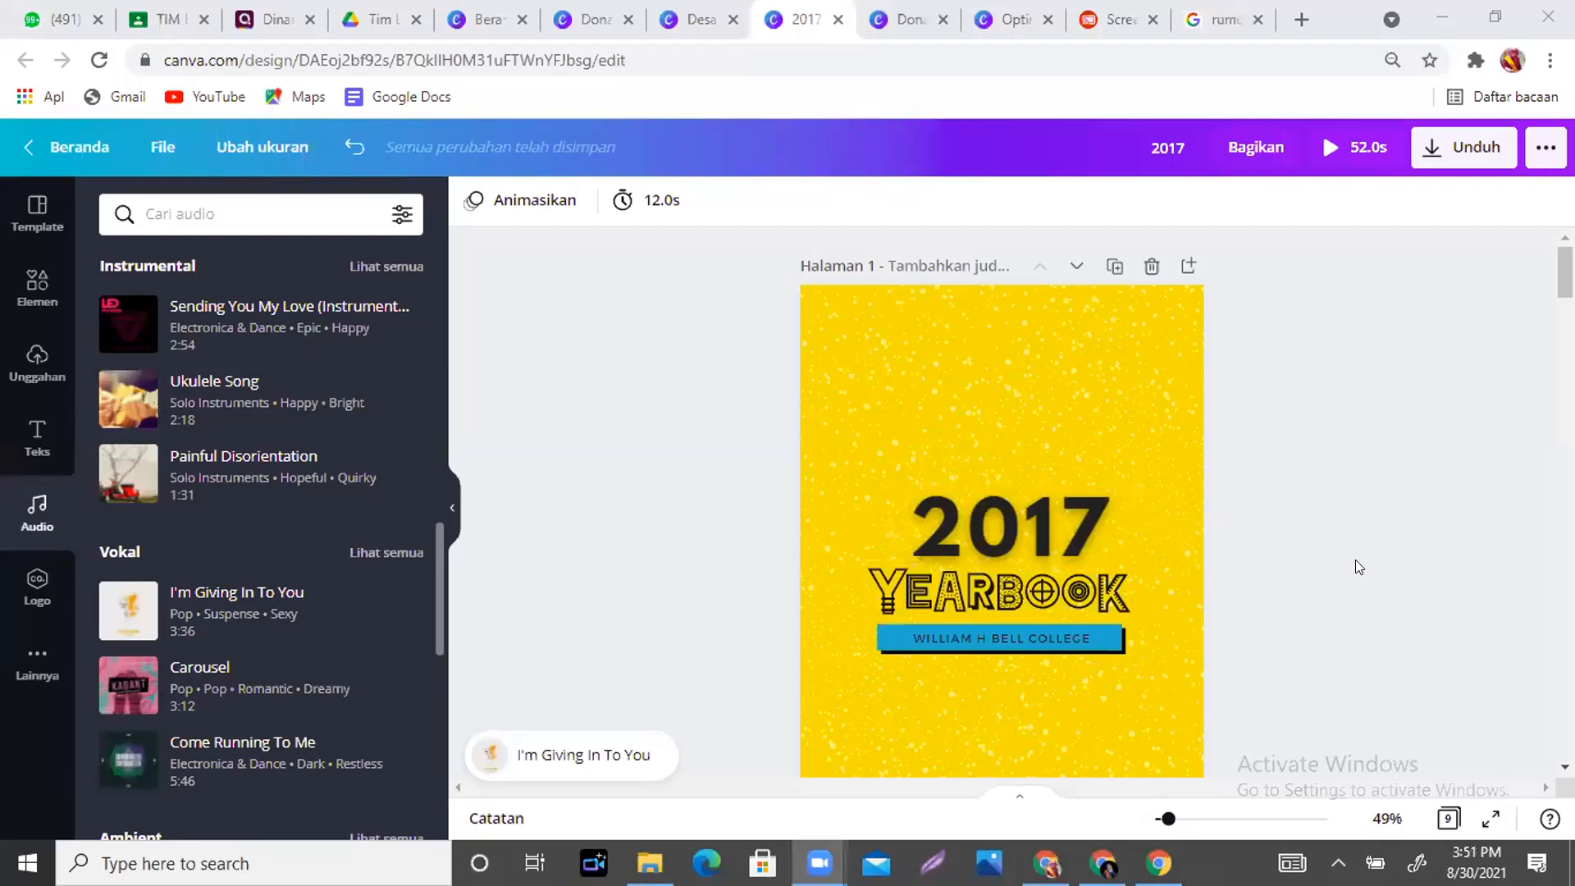
- Scroll the Screen Mirror page until the phone shows the 2017 Yearbook with 'I'm Giving In To You'
click(1100, 25)
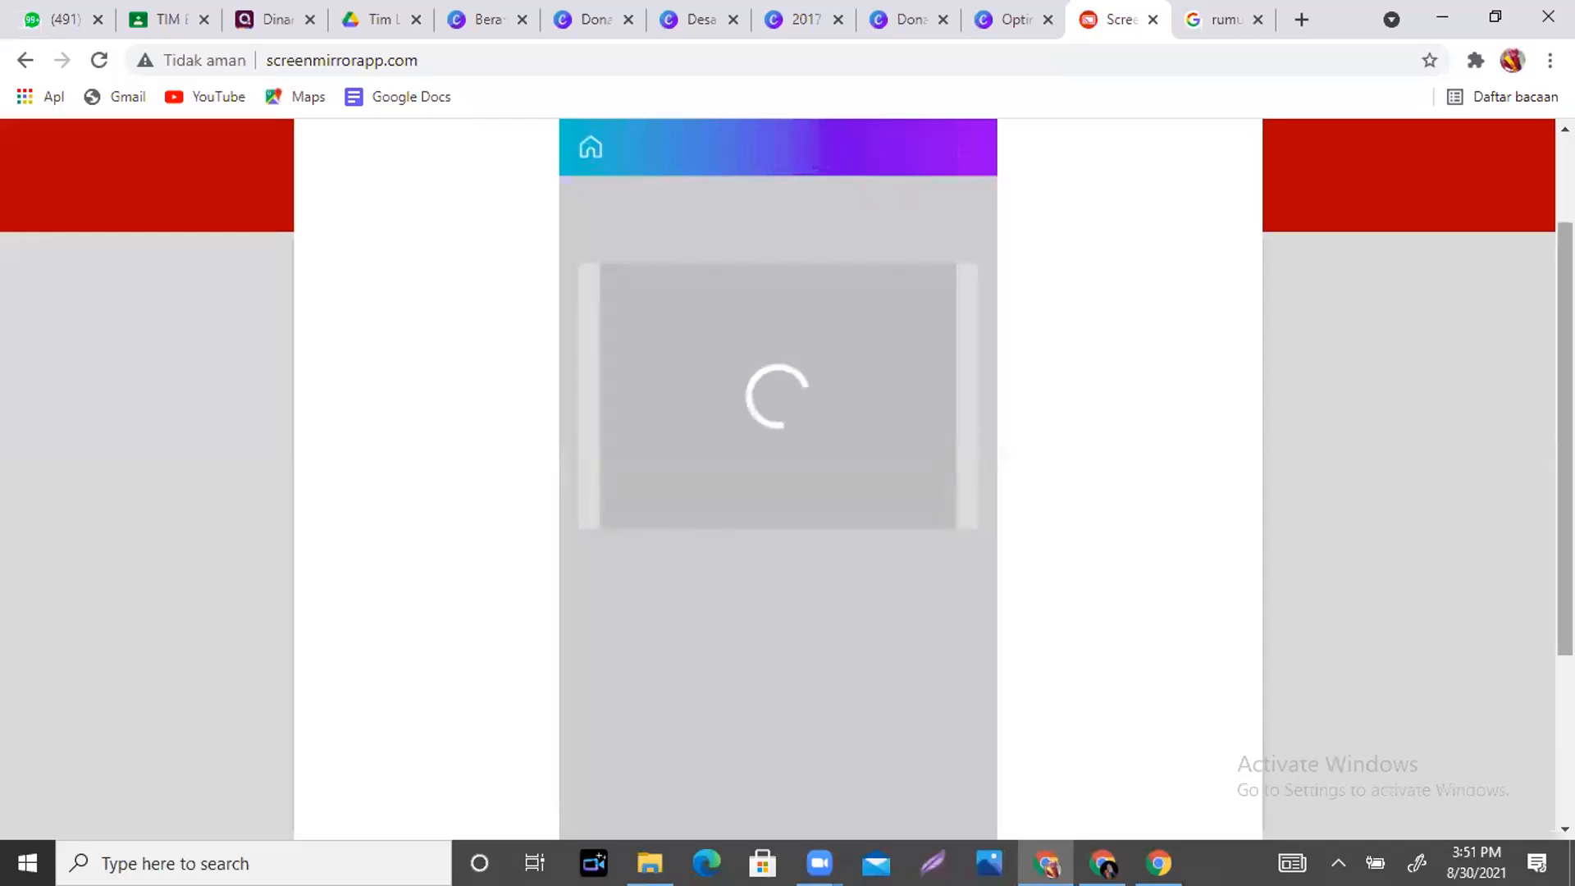
drag(1564, 439, 1563, 528)
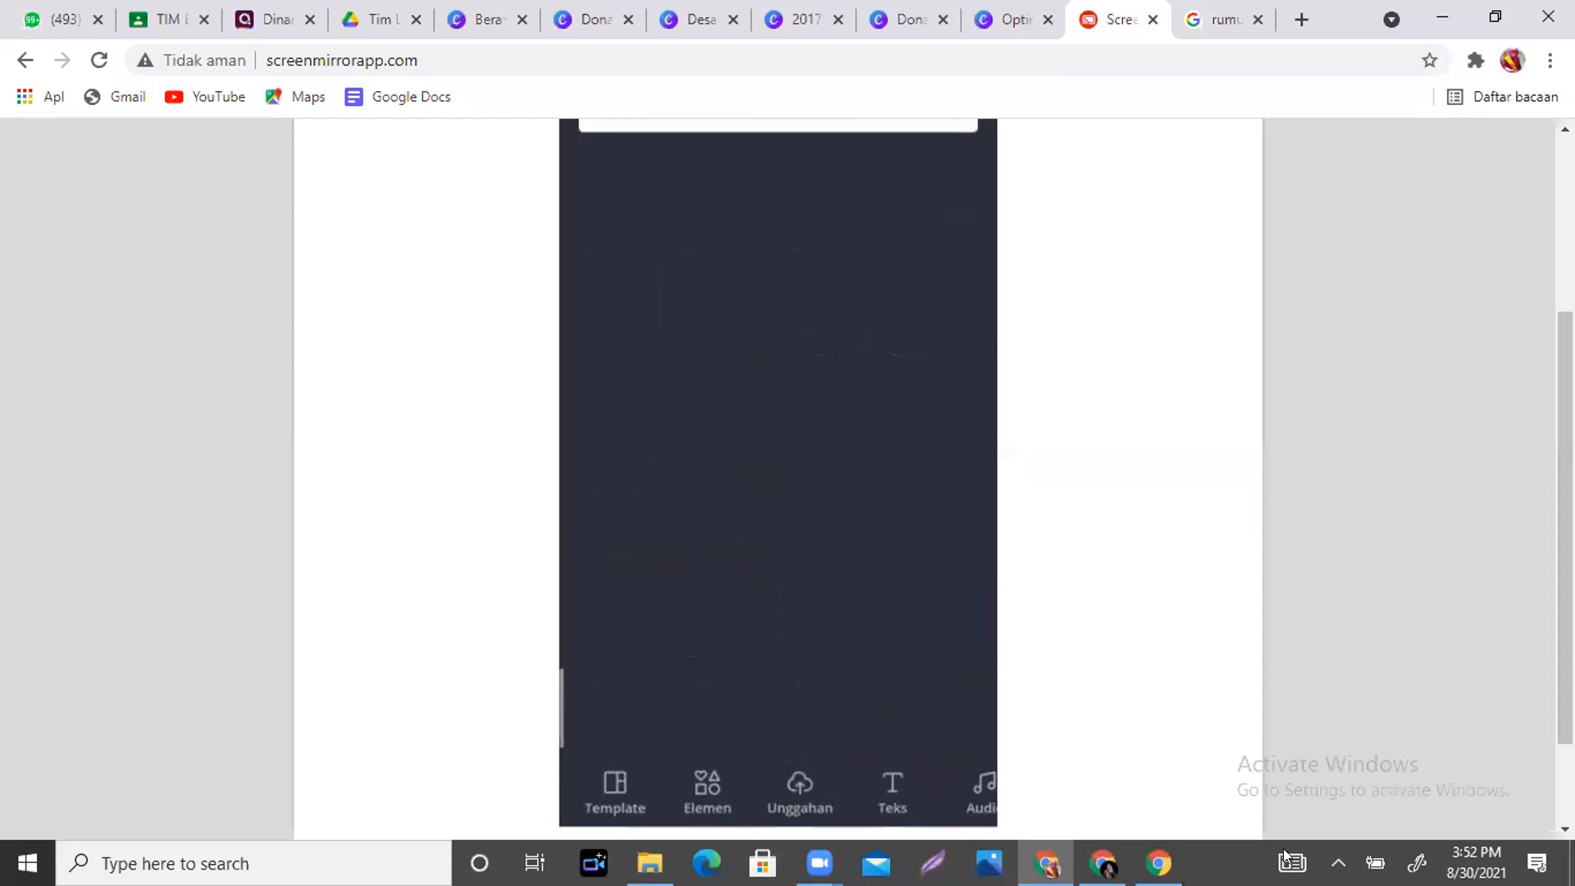
click(1338, 862)
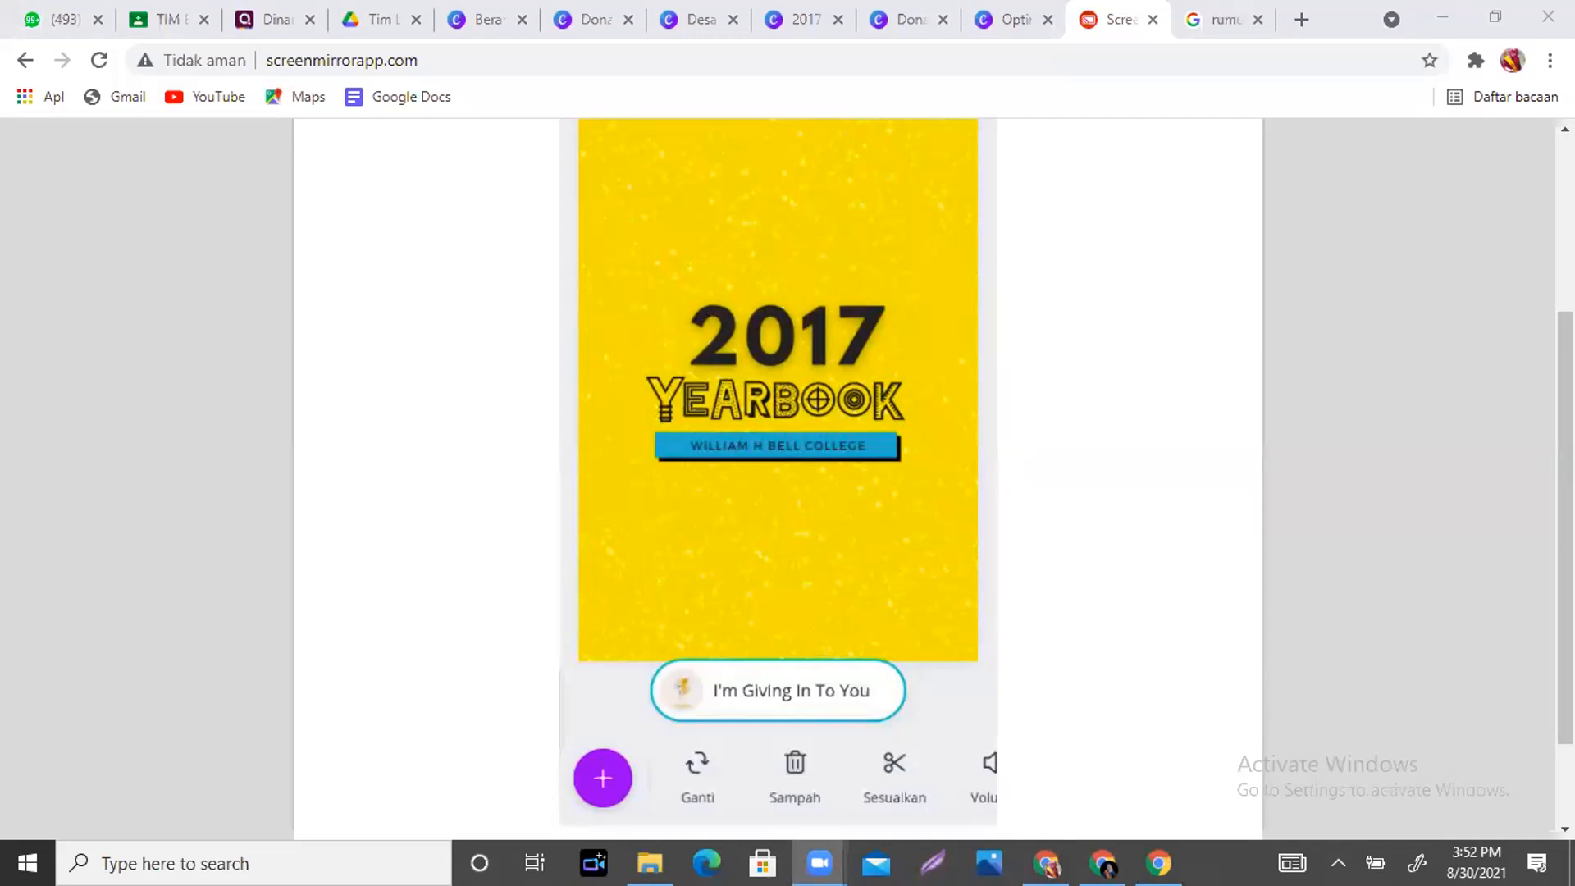
- Tap Sesuaikan on the 'I'm Giving In To You' track to bring up its waveform trimmer
click(895, 771)
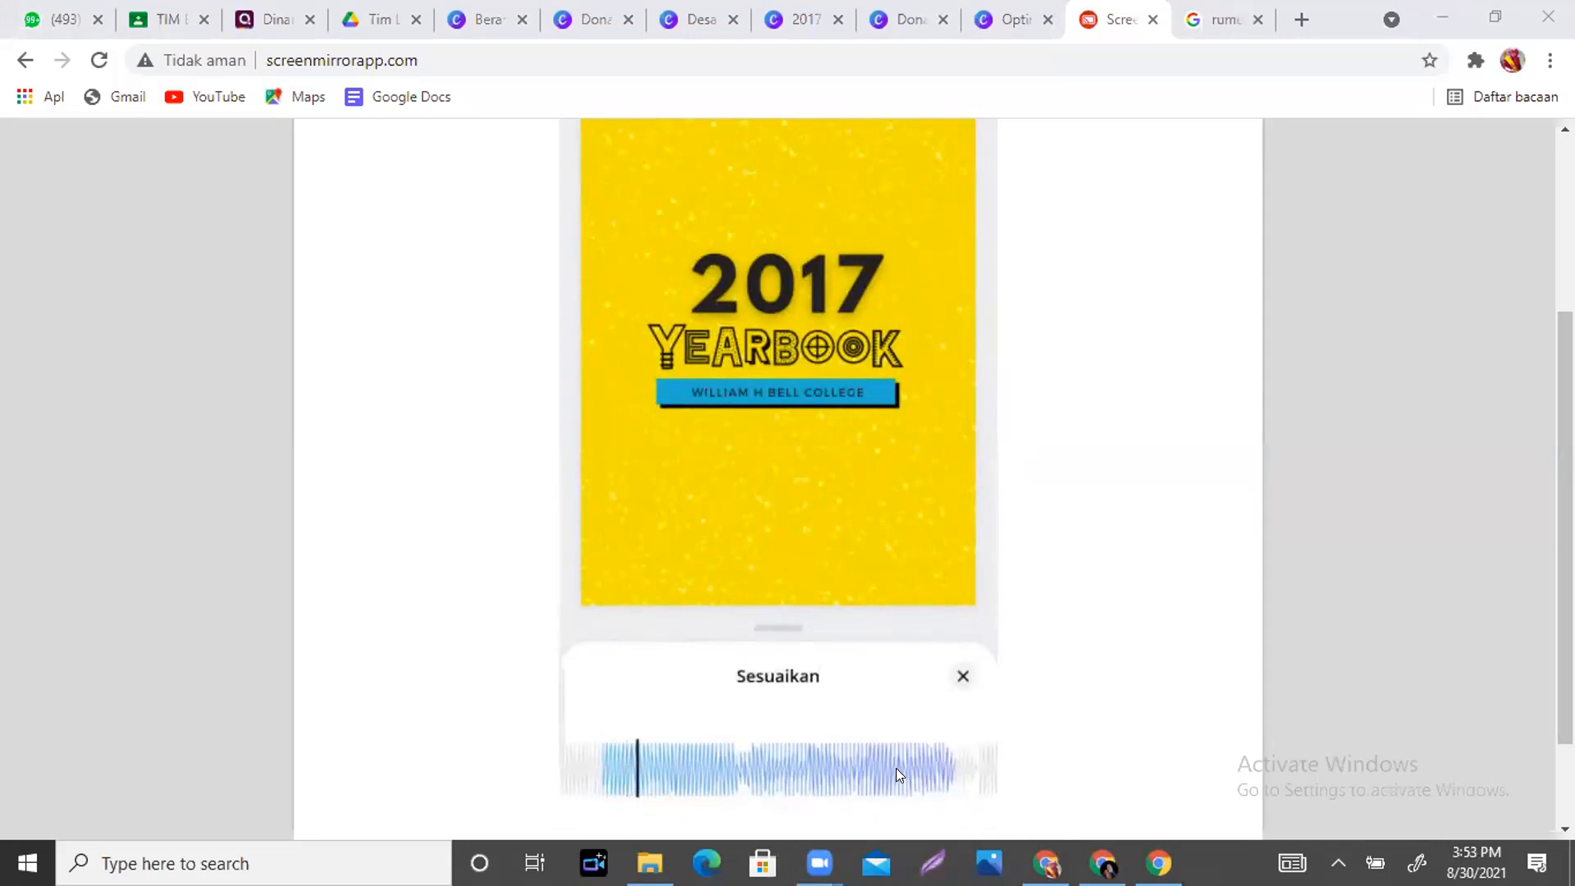
drag(1565, 527, 1565, 373)
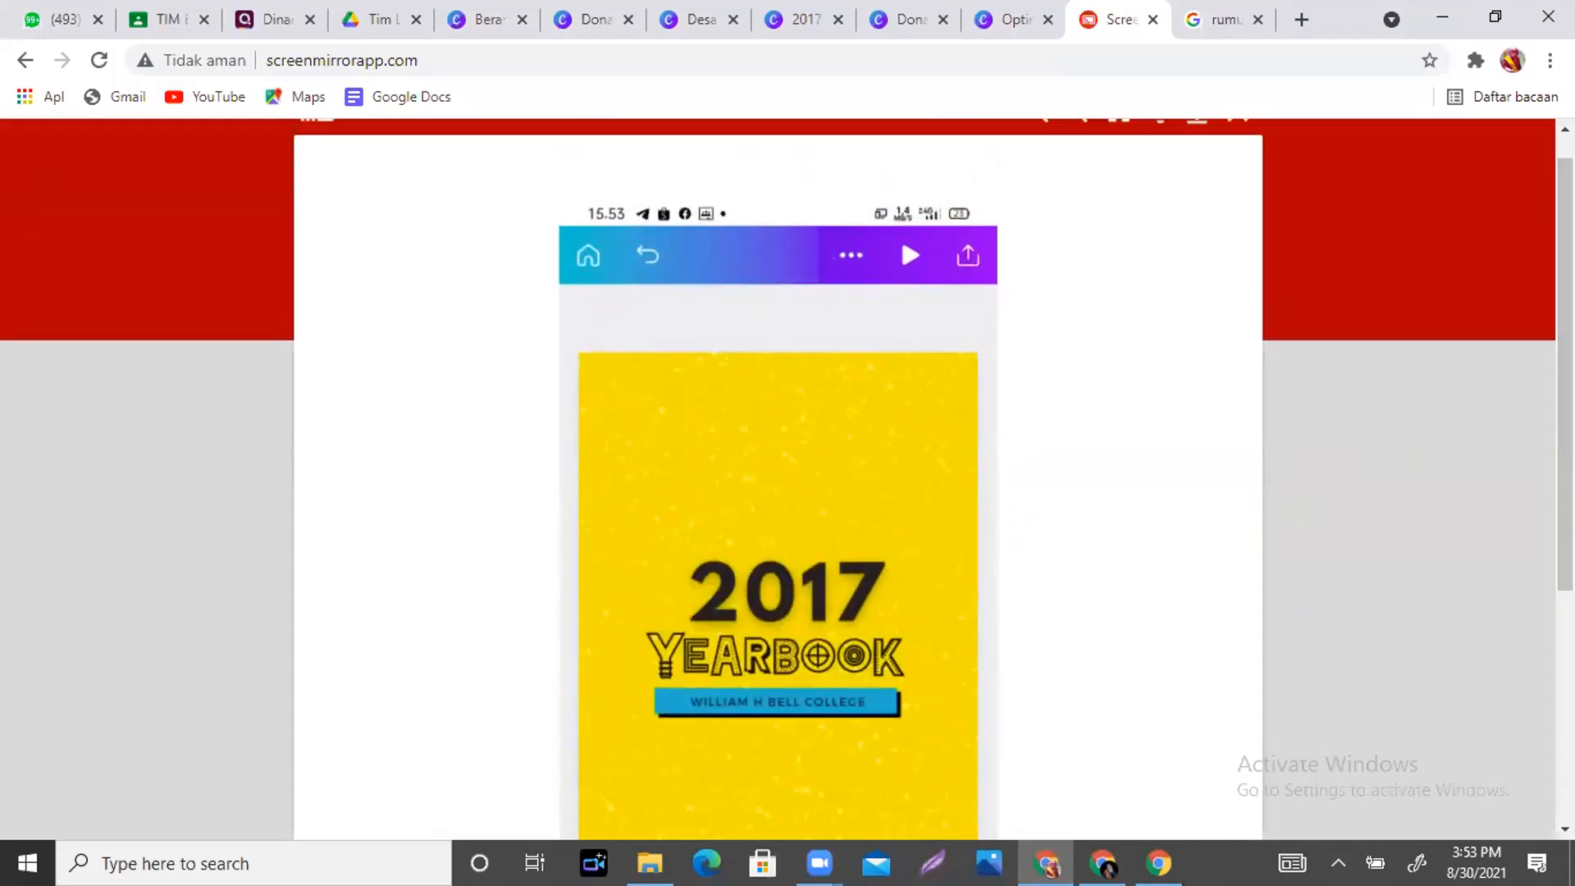
- Leave the phone Screen Mirror page for the Canva résumé design tab showing its career history section
drag(1564, 373, 1564, 385)
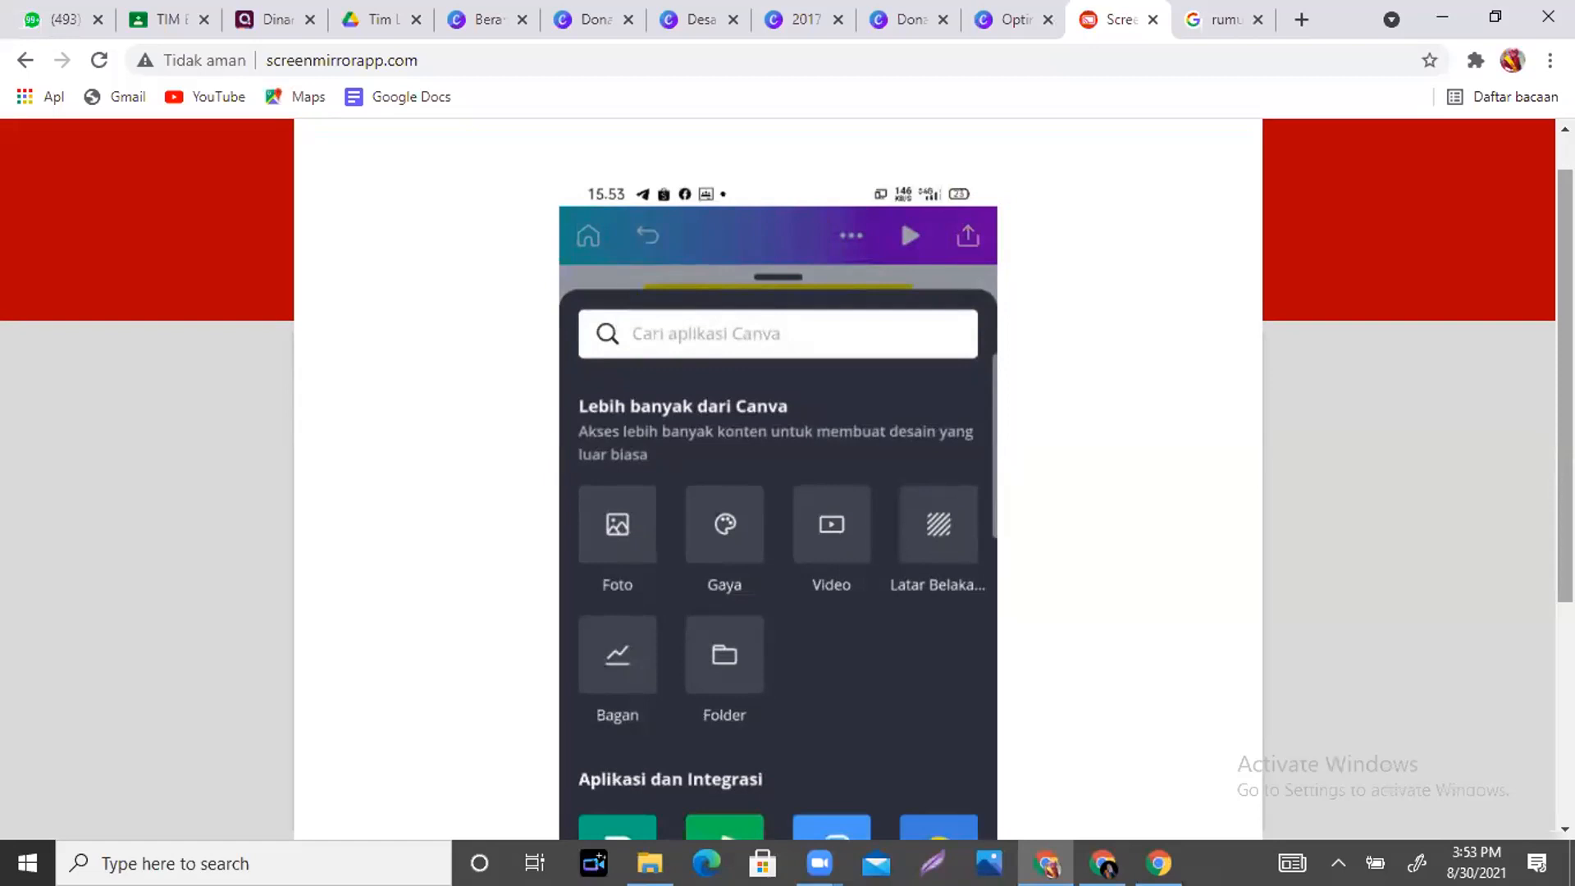
click(907, 23)
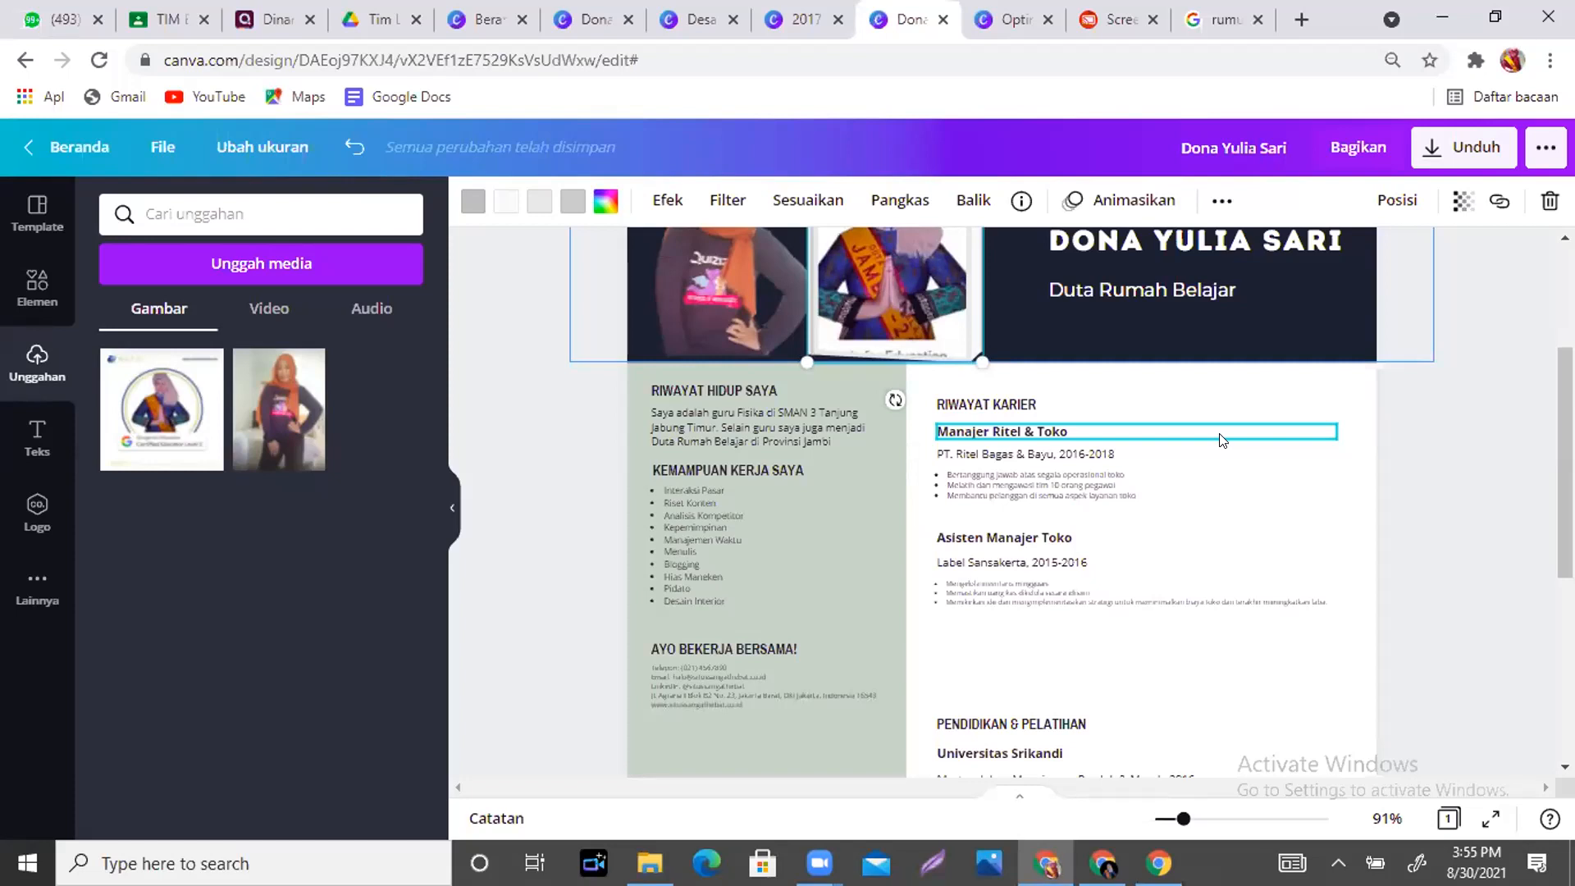
- Switch from the Canva résumé to the 'rumus phytagoras' Google search results tab
click(1224, 16)
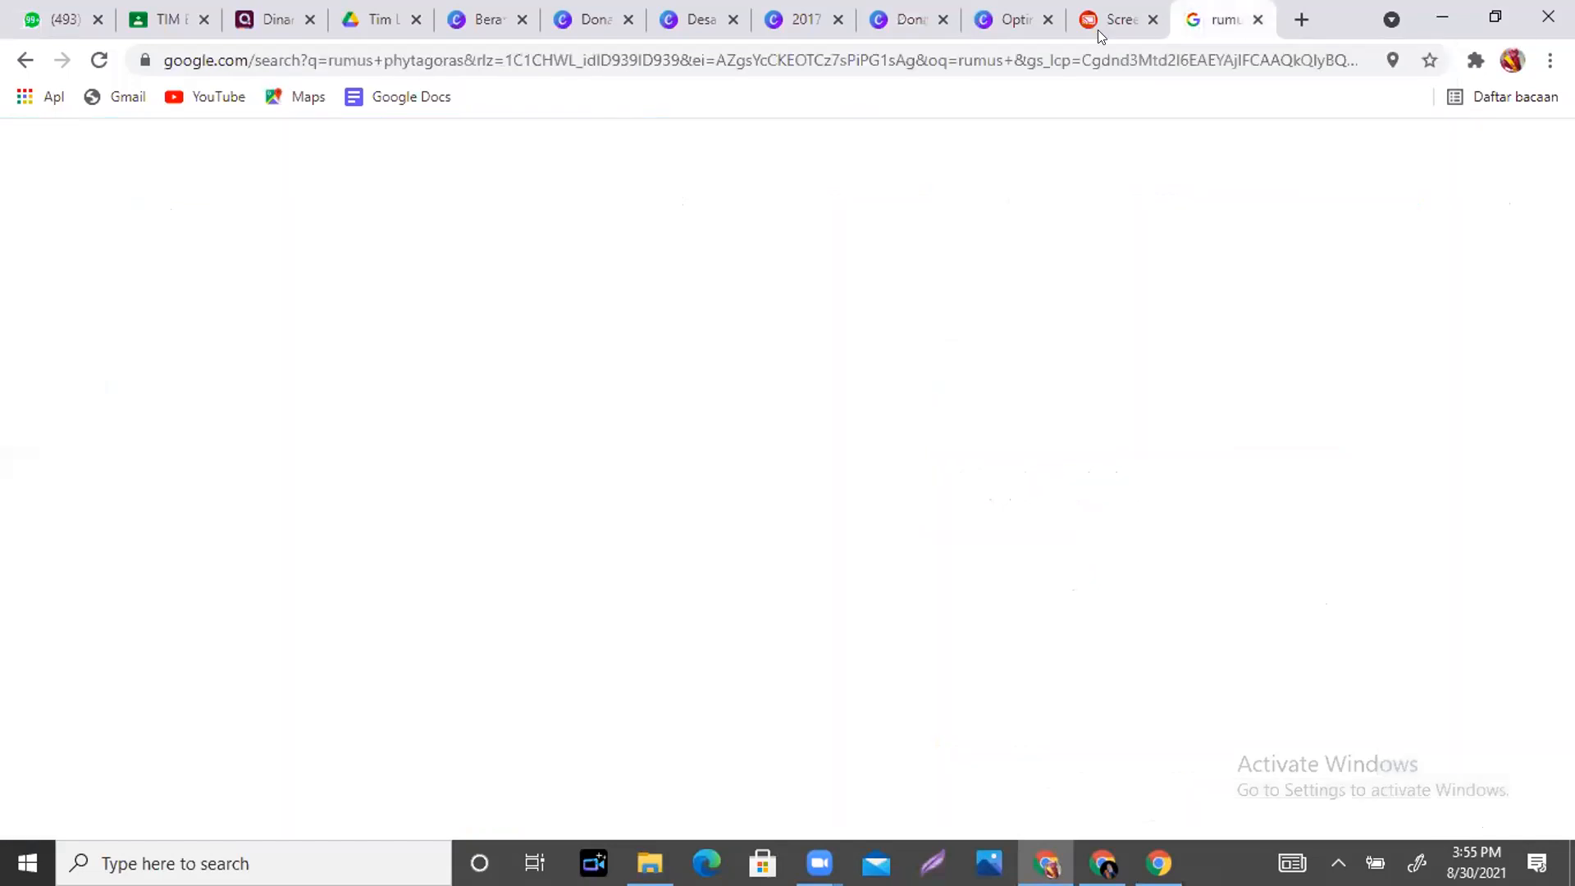
- Go to bensound.com, the royalty-free music site, from the address bar suggestion
click(1097, 46)
text(be)
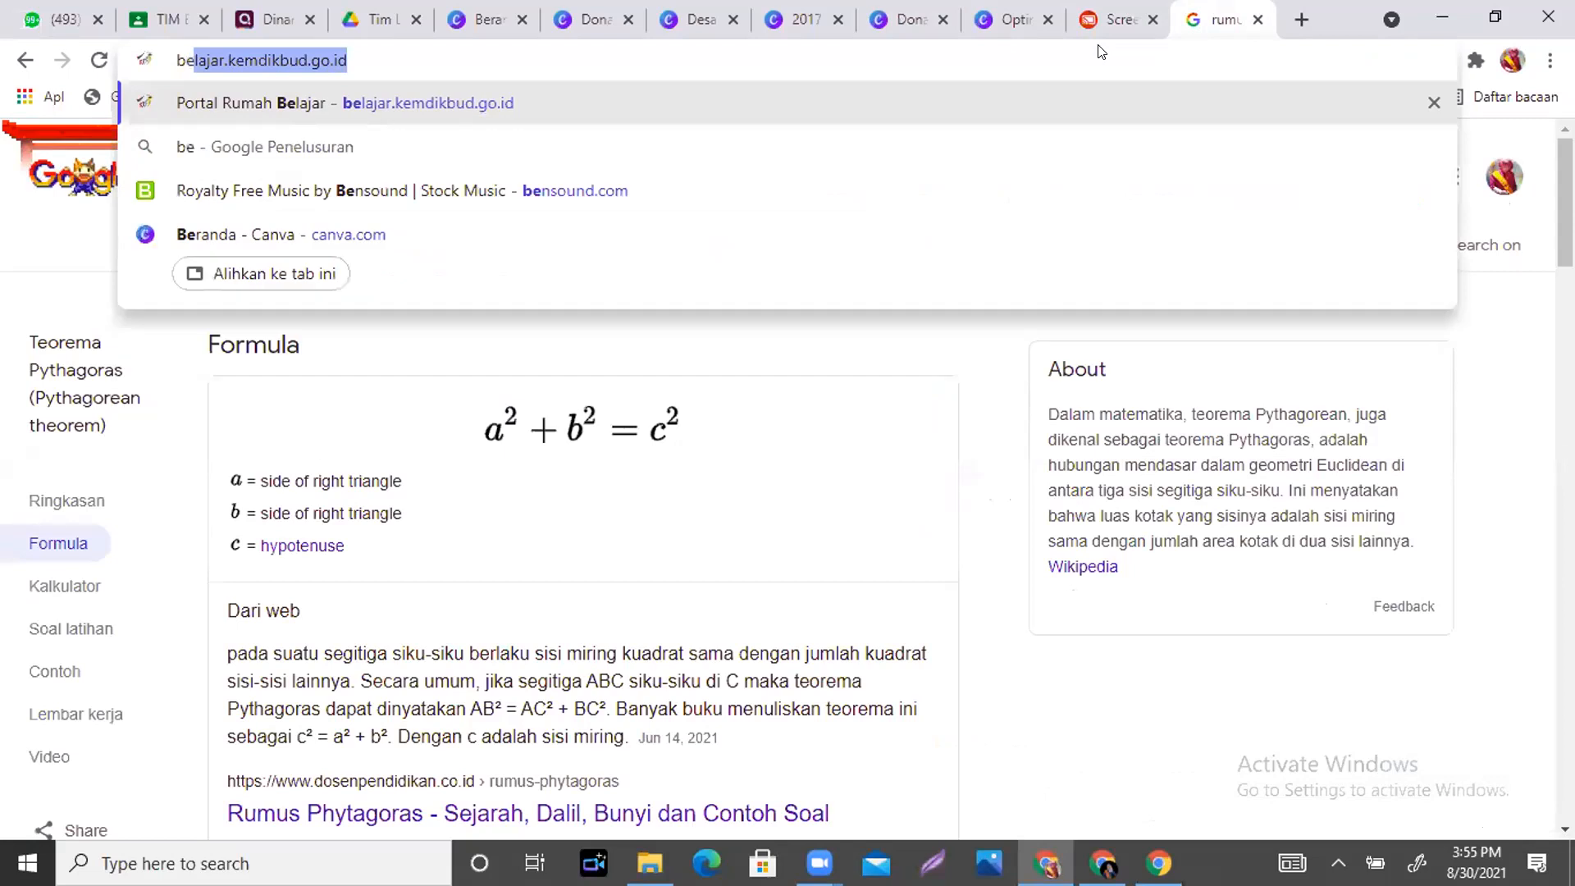
text(nsou)
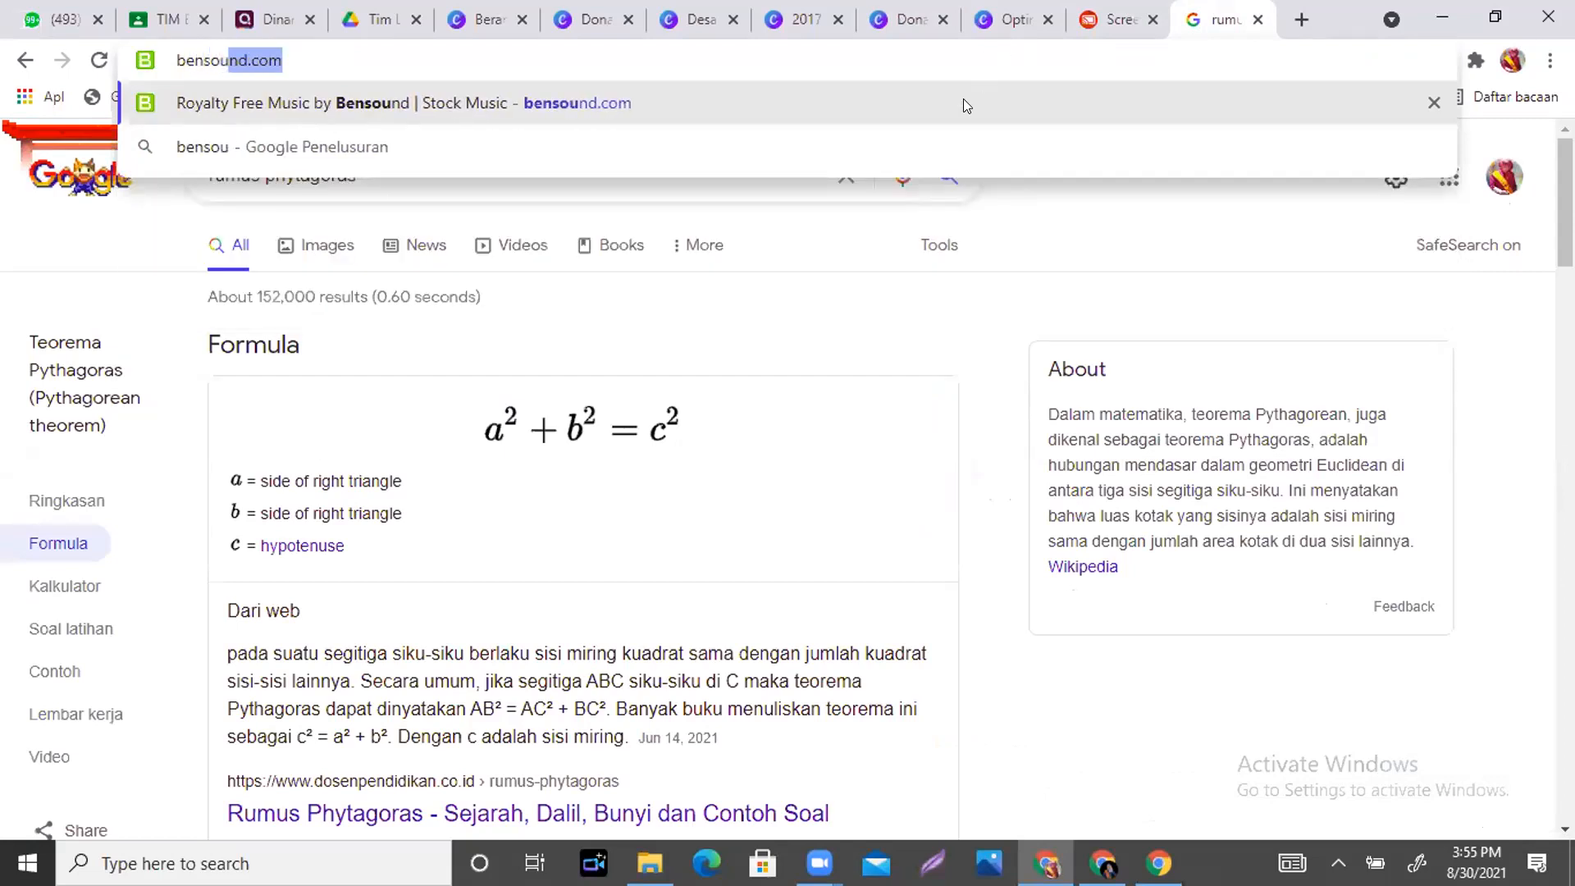
click(963, 99)
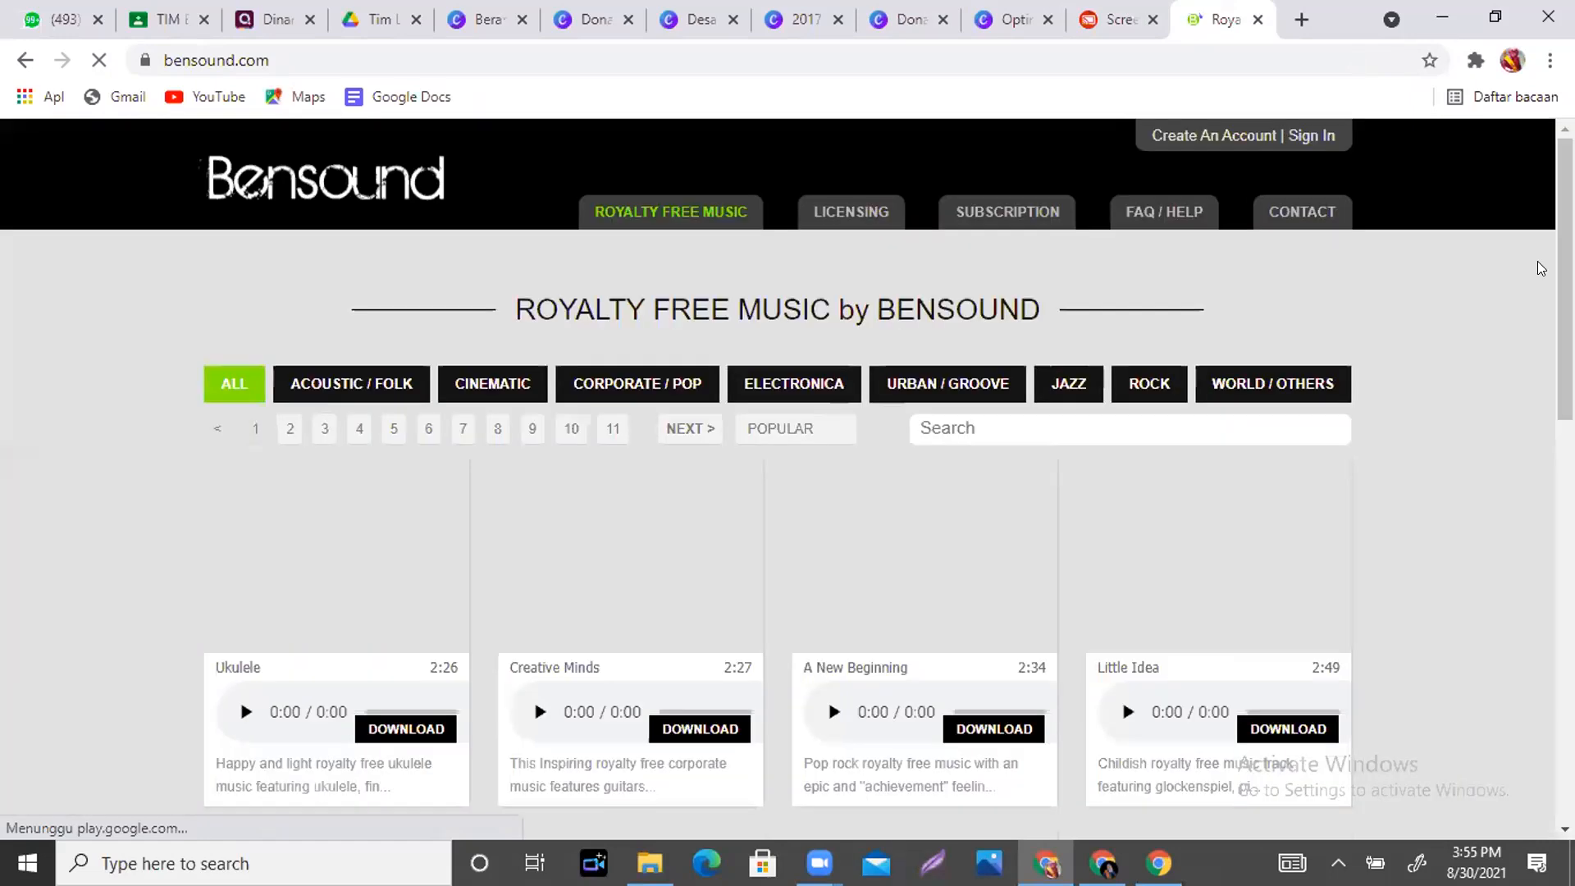
- Preview Creative Minds briefly, then browse down to tracks like Jazzy Frenchy, Happy Rock and Buddy
scroll(525, 492, down, 2)
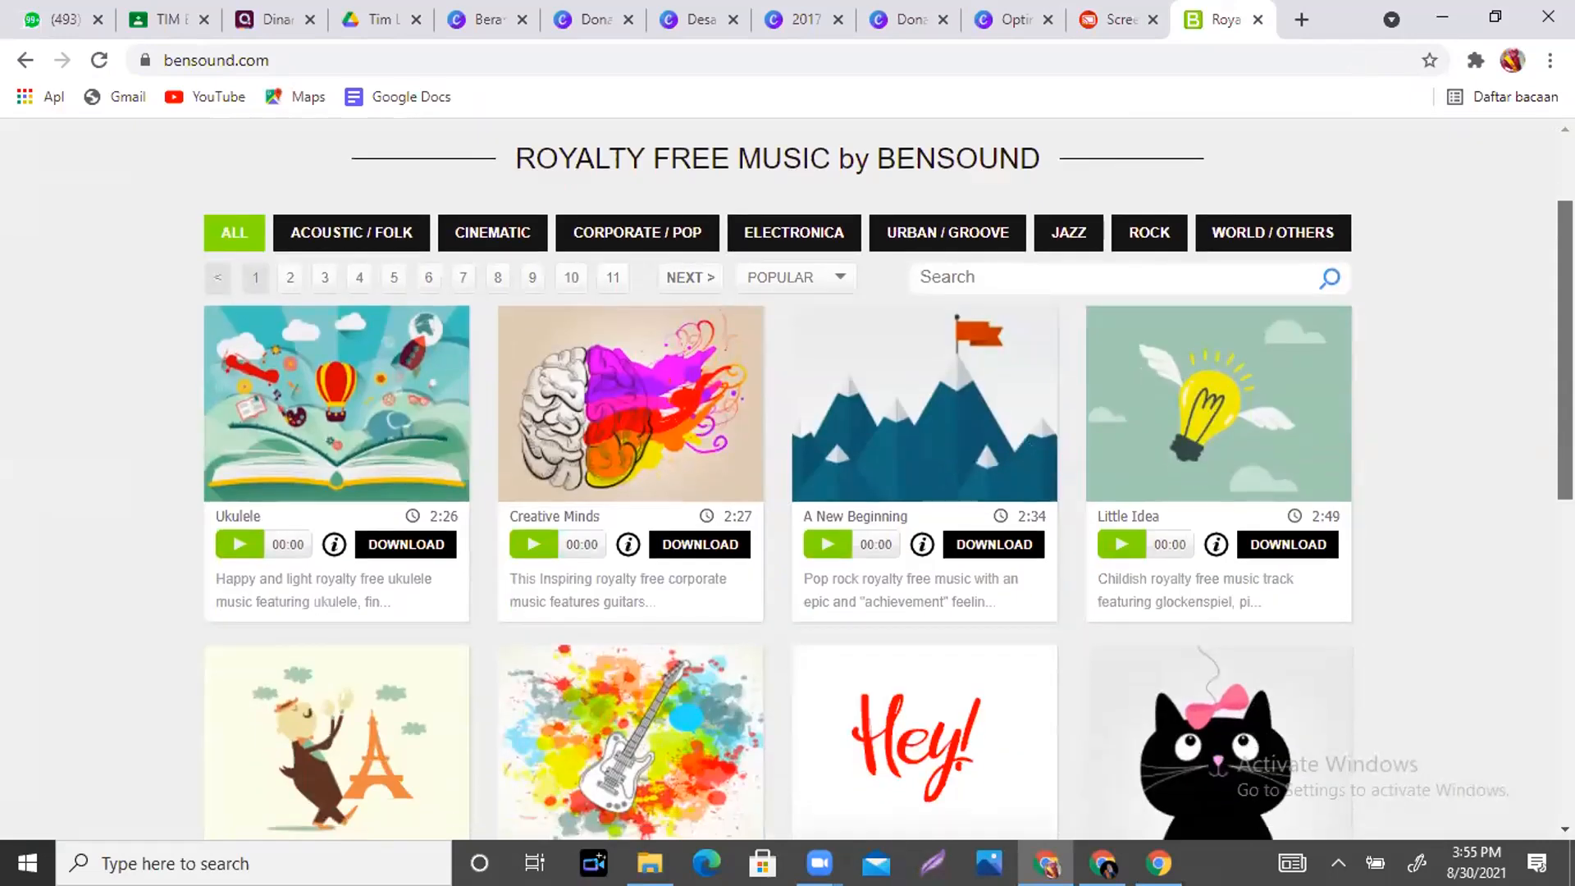
click(522, 545)
click(532, 546)
drag(1565, 434, 1565, 647)
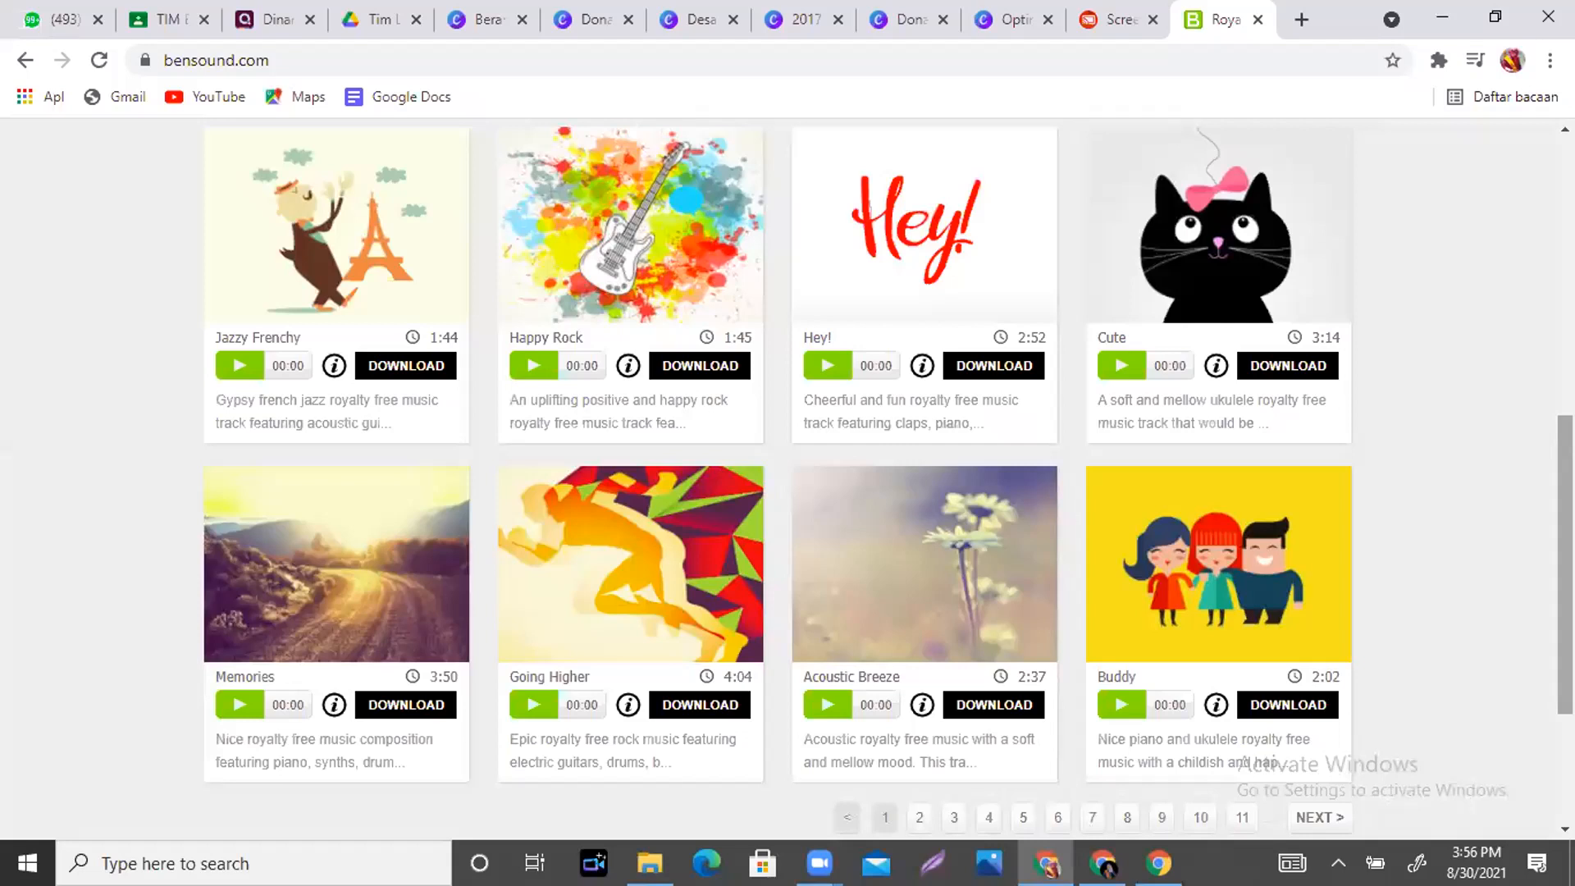
- Visit the Canva home page, dismiss the infografis suggestions, and return to the CV design editor
click(486, 19)
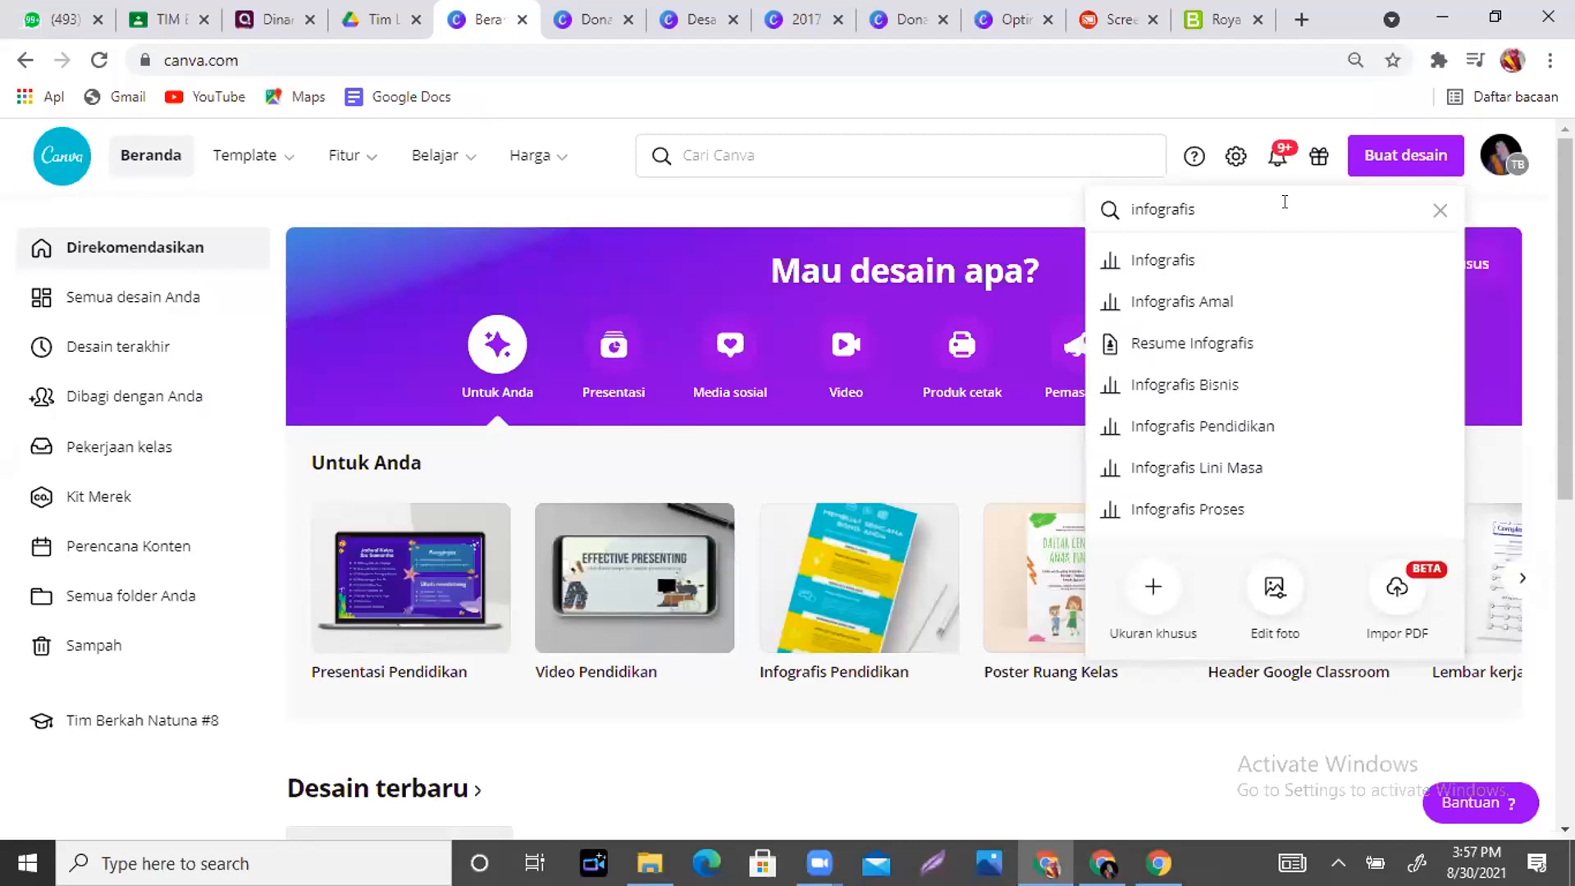
click(1026, 197)
click(905, 17)
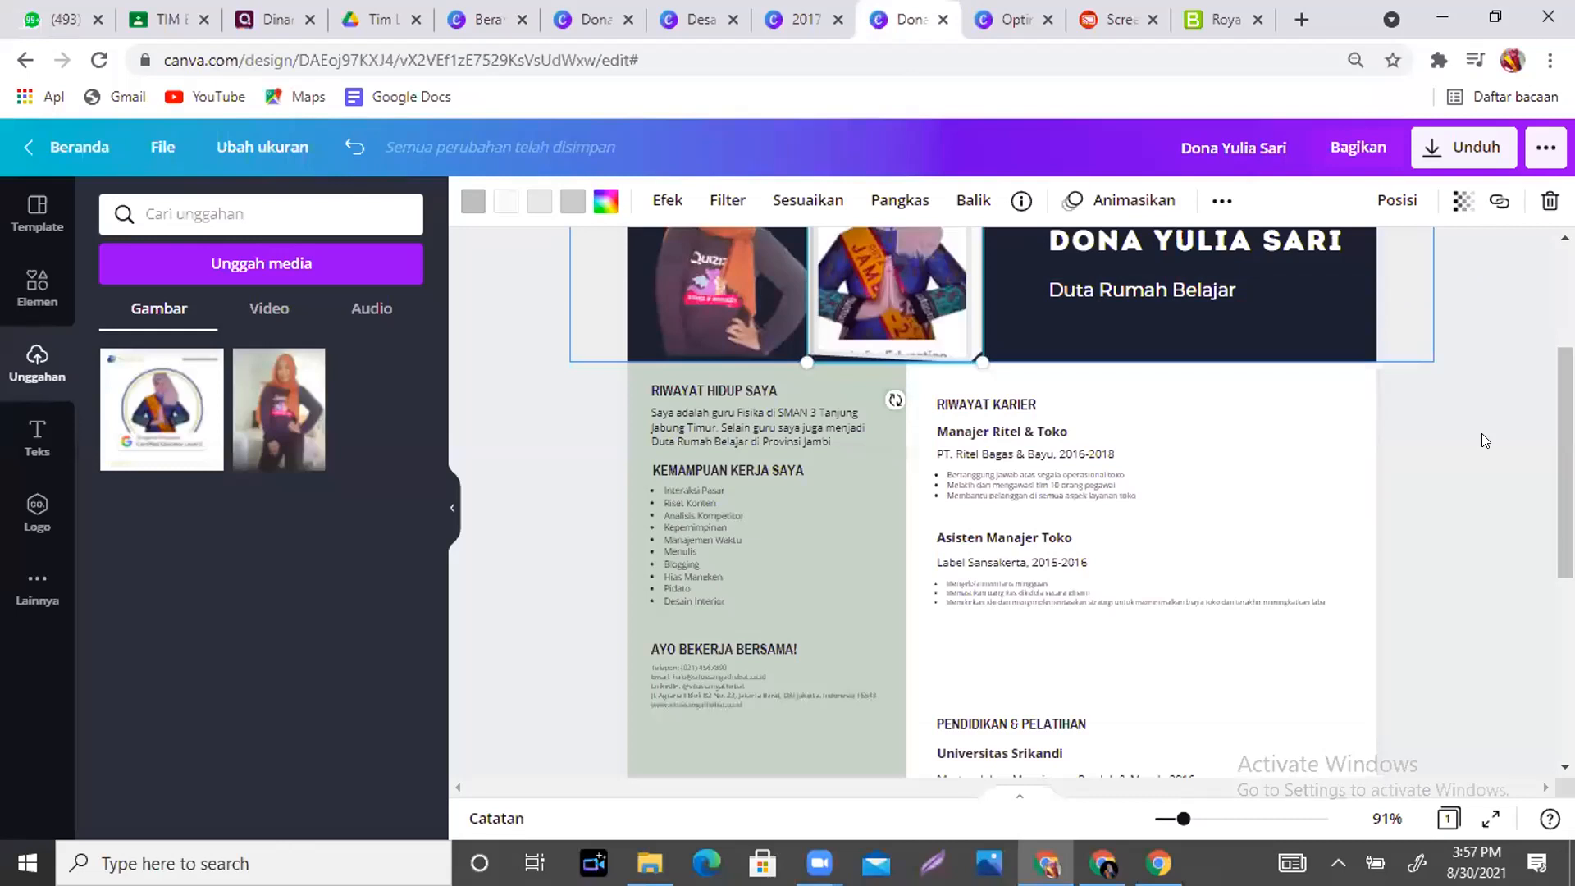
- In Bagikan, switch the team's access from Bisa lihat to Bisa edit, ending on Tak dibagi
click(1340, 154)
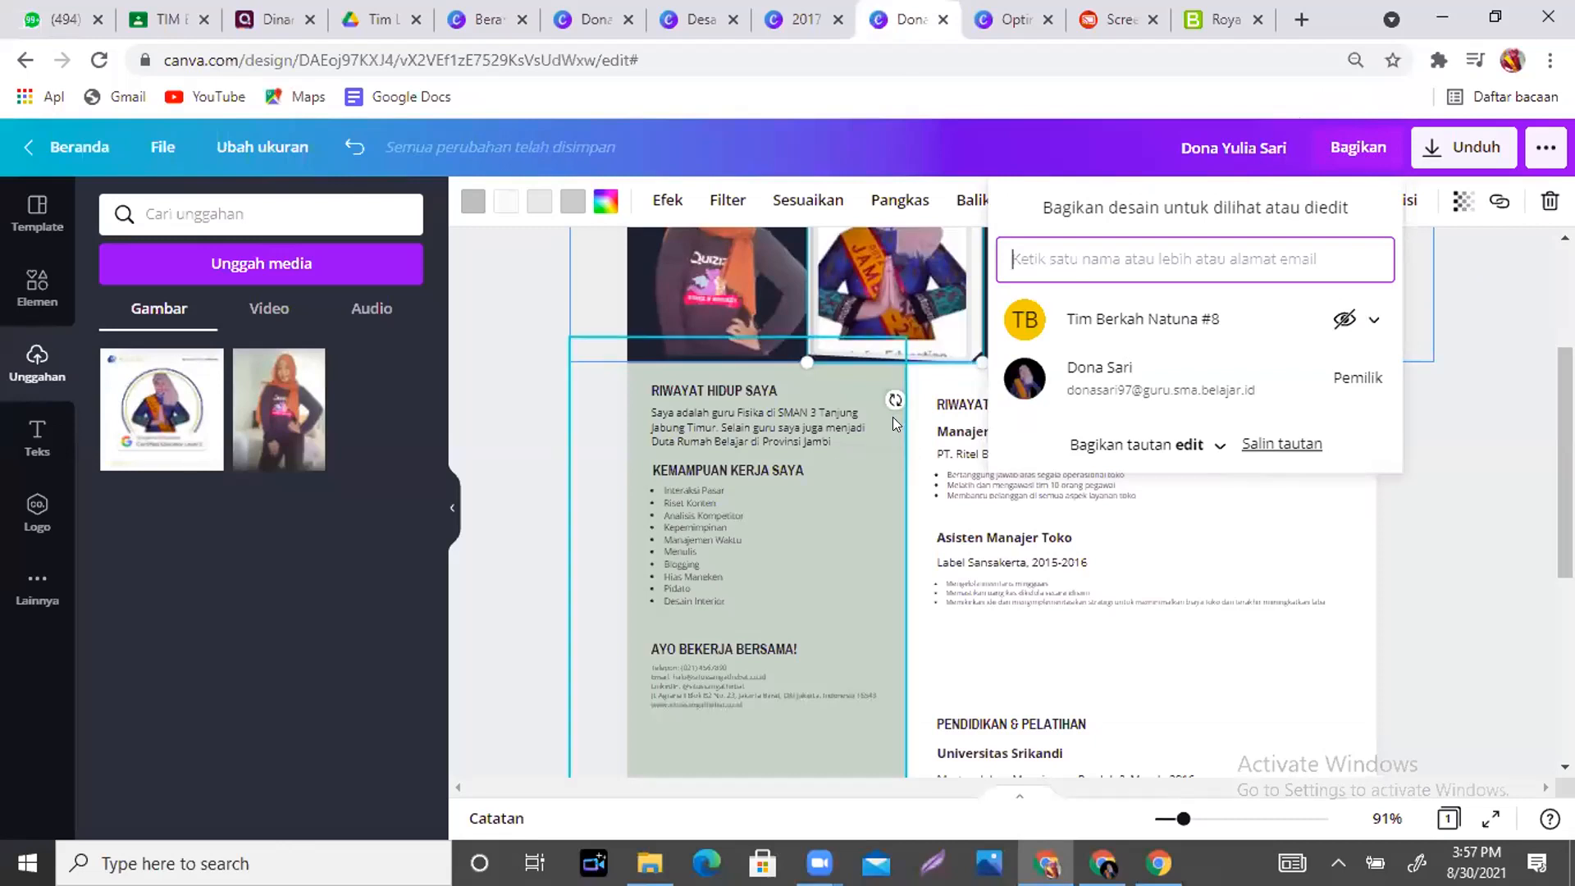
click(1344, 320)
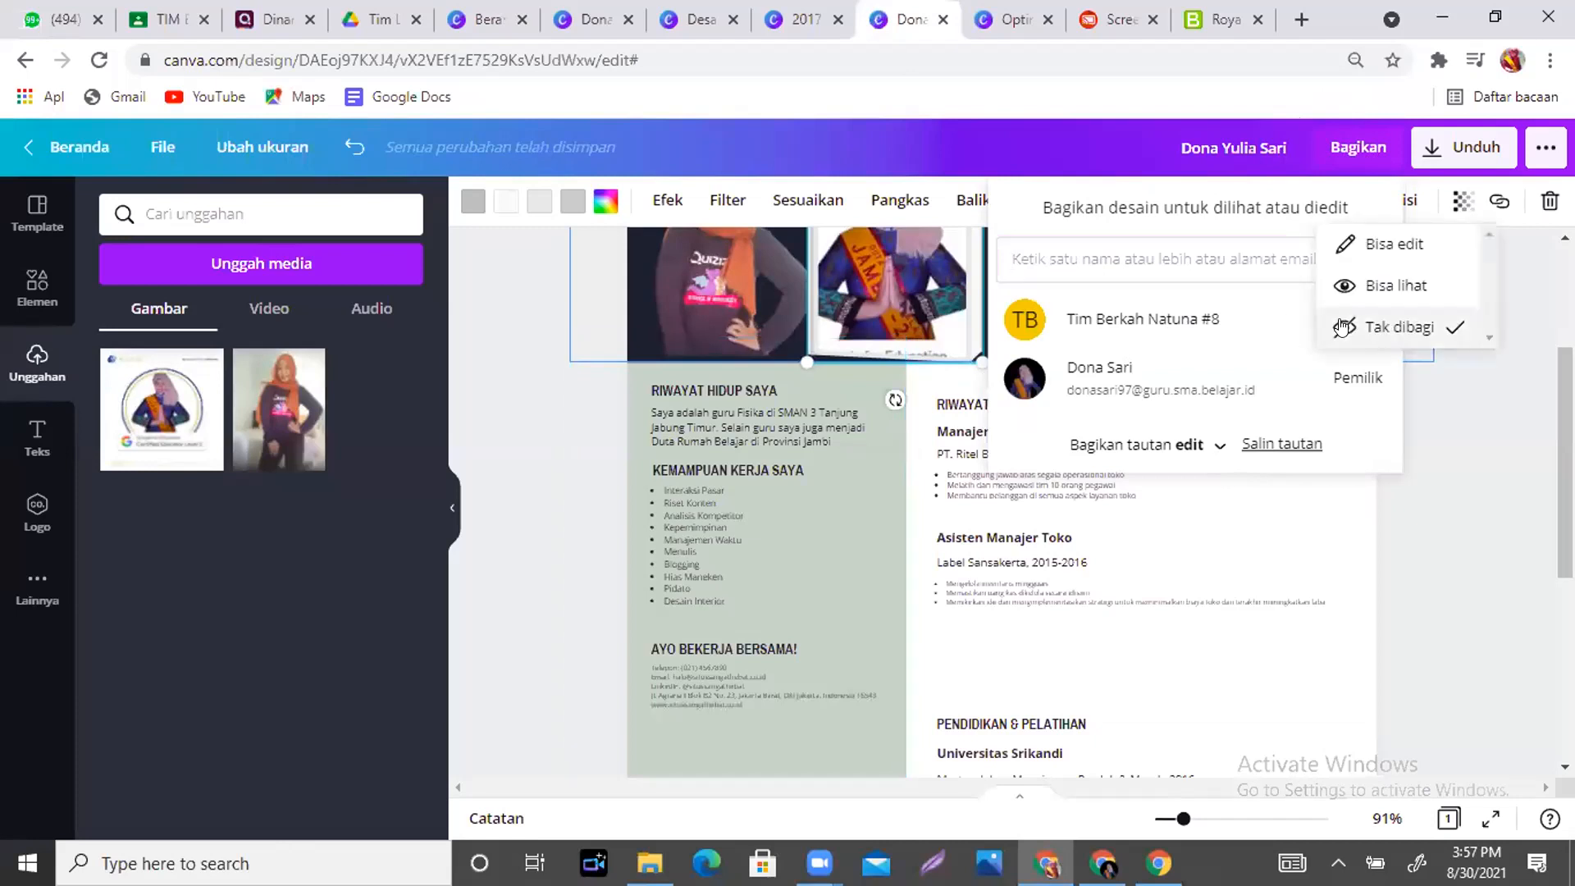
click(1394, 285)
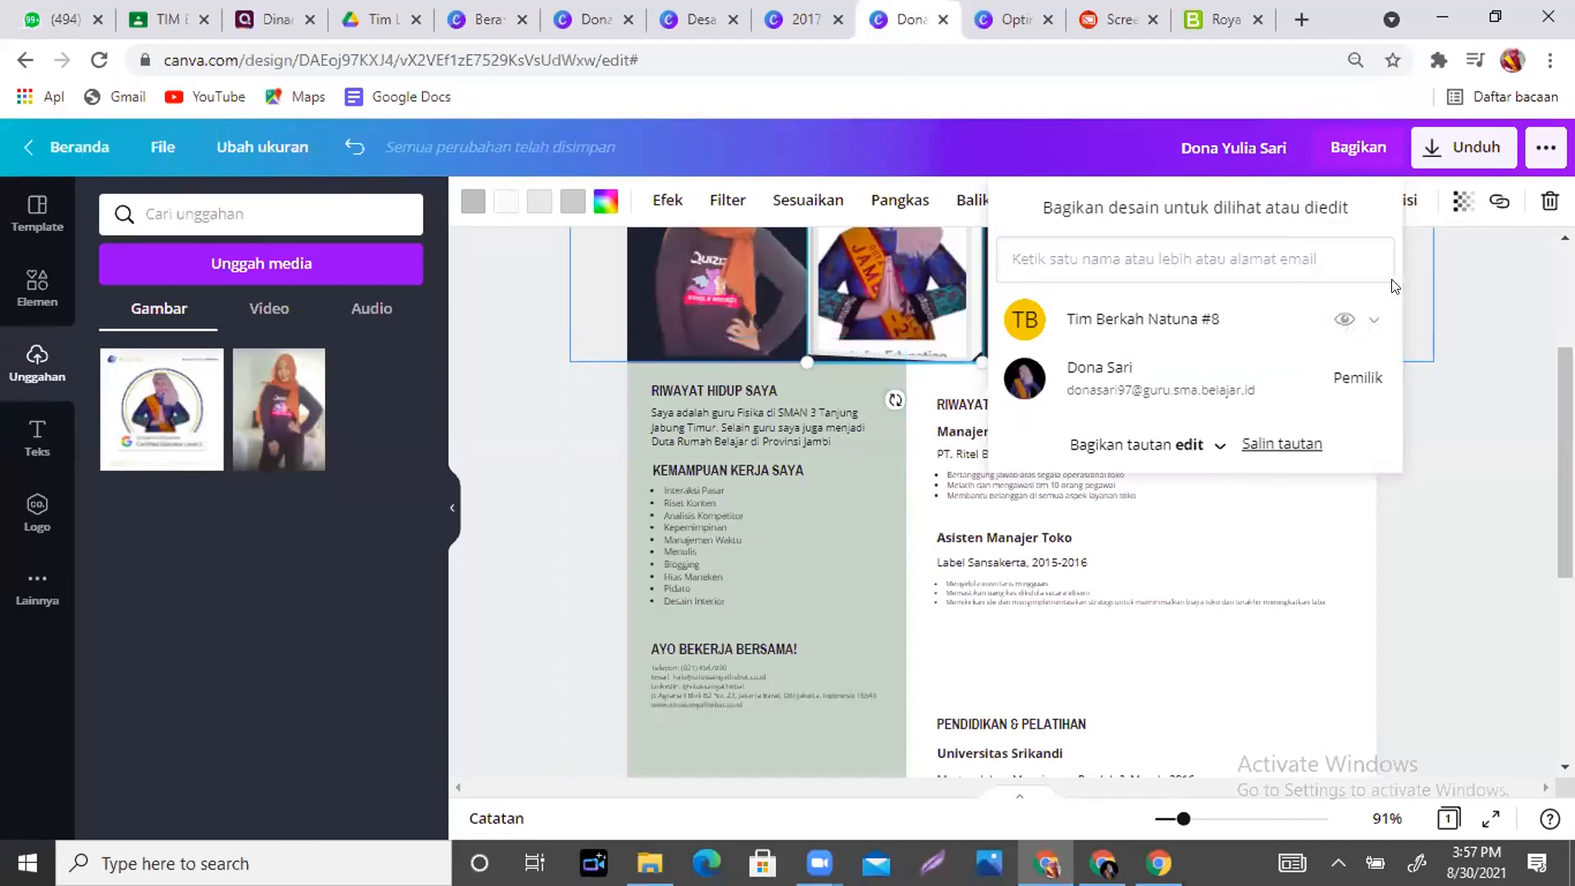
click(1342, 322)
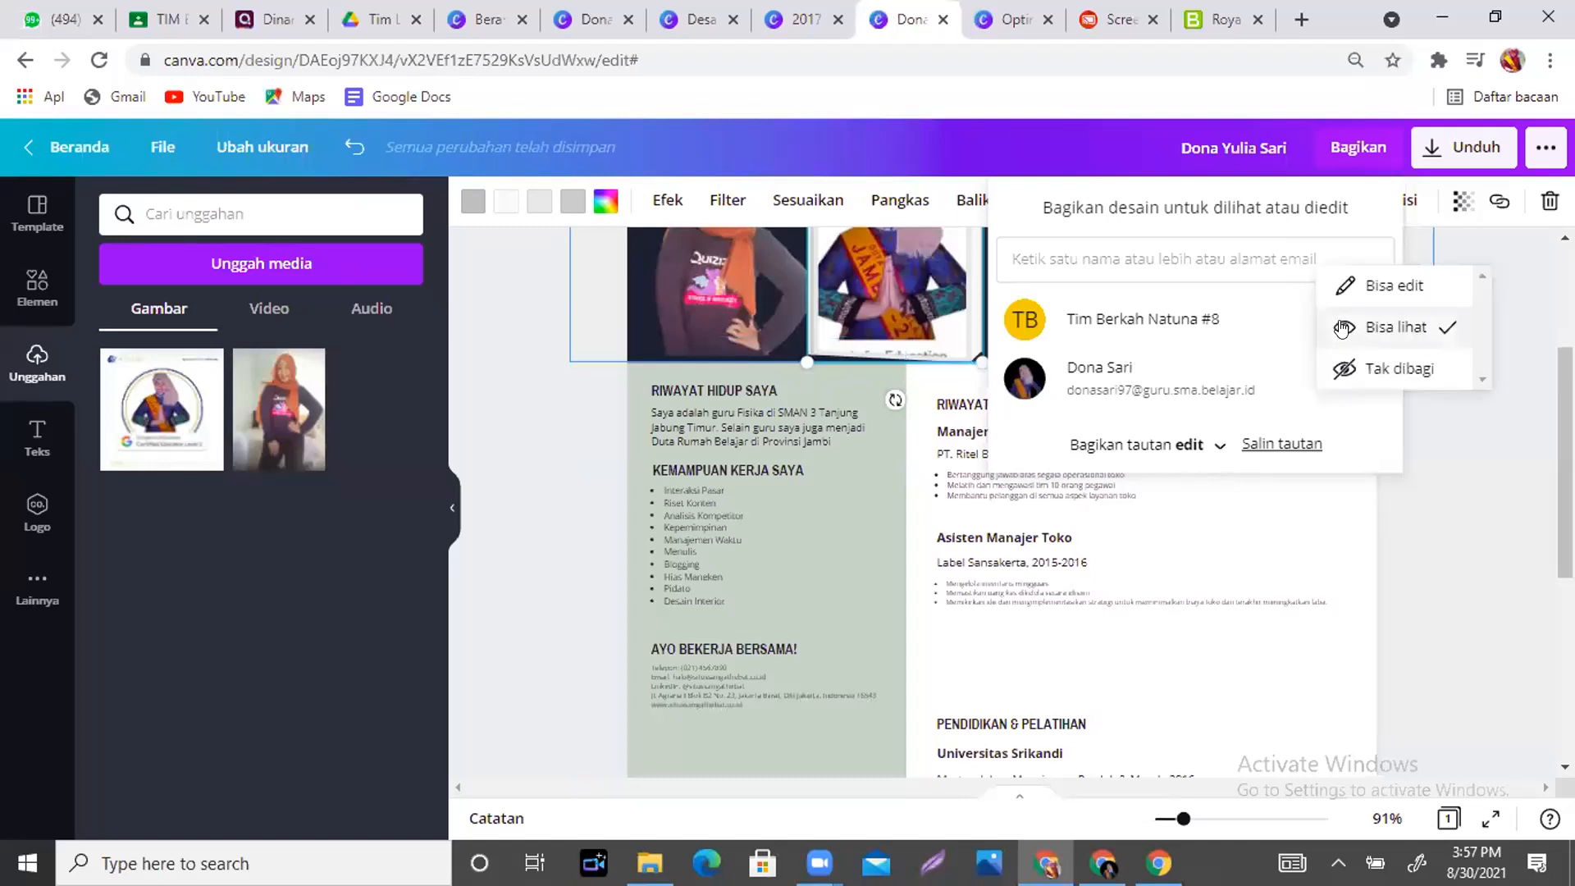
click(1394, 286)
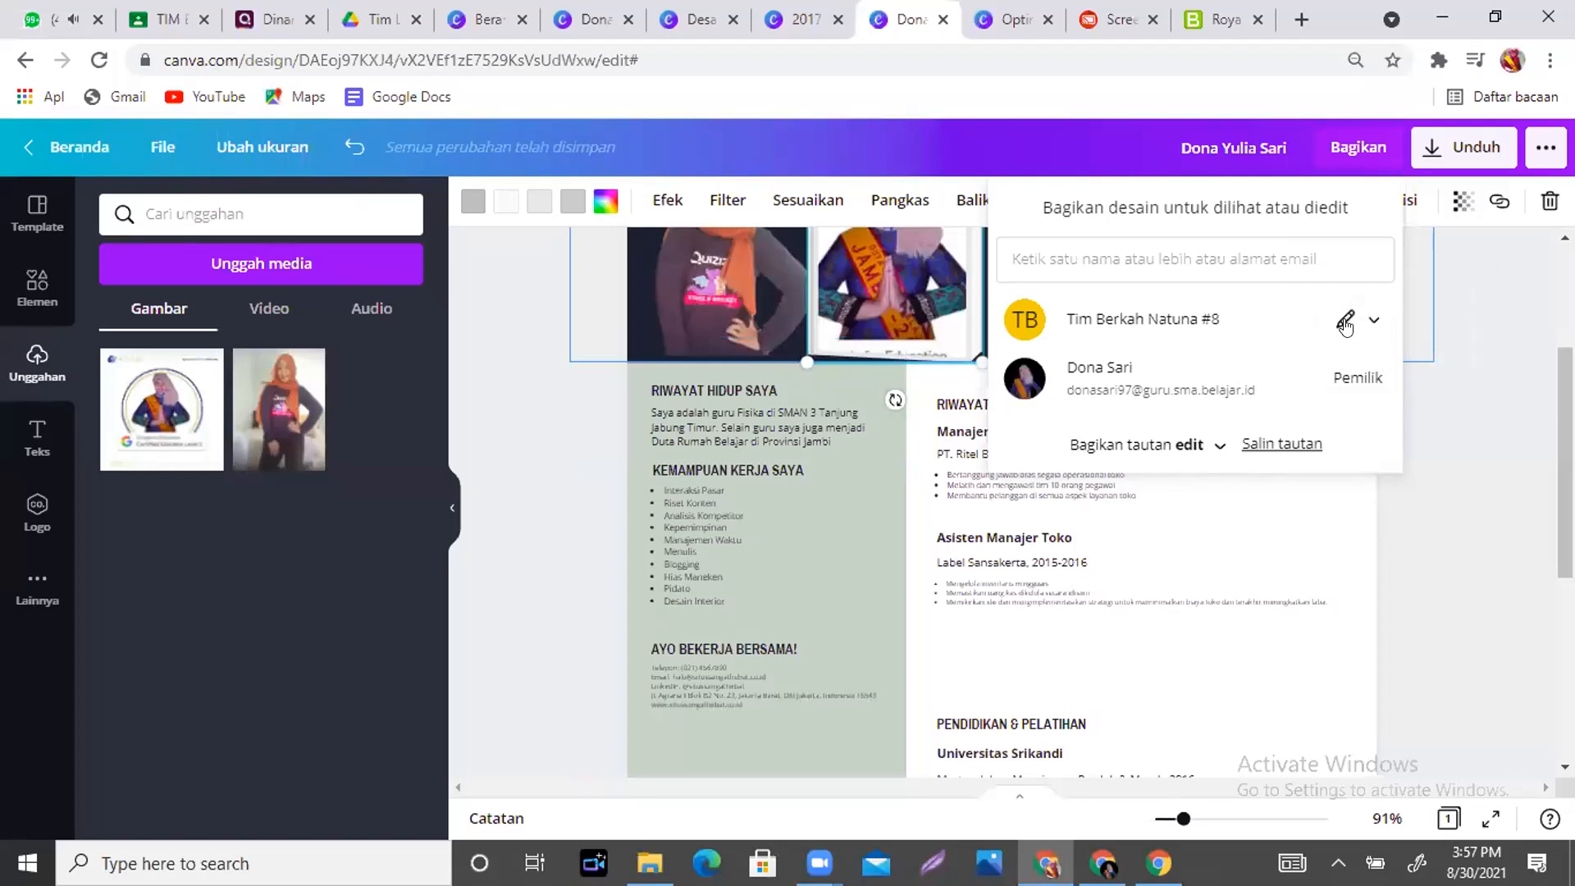
click(1345, 324)
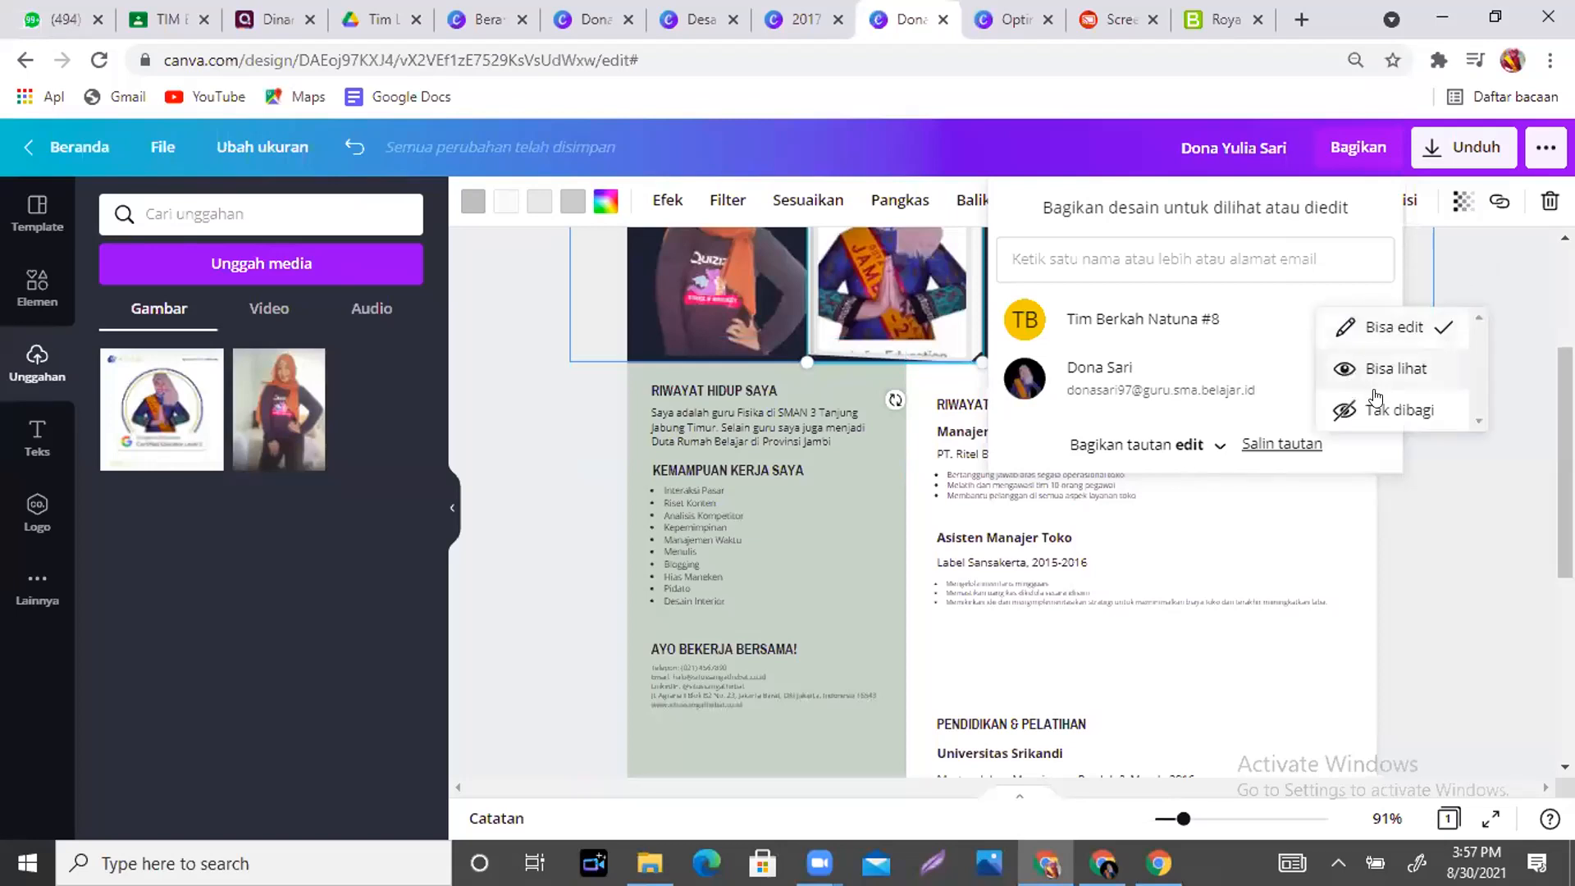
click(1380, 415)
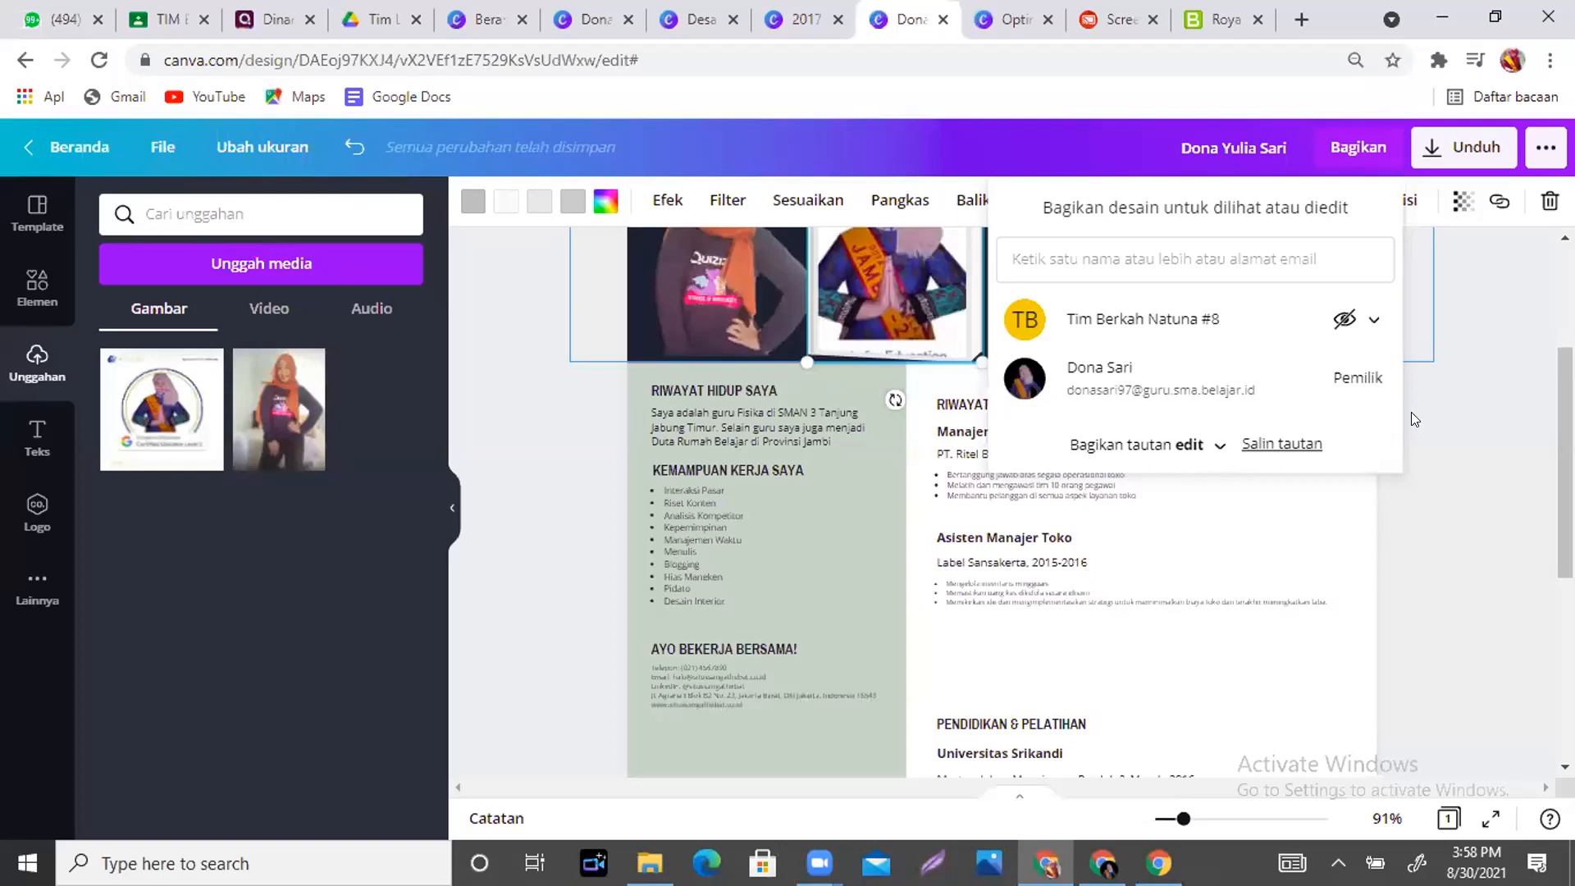
click(1420, 415)
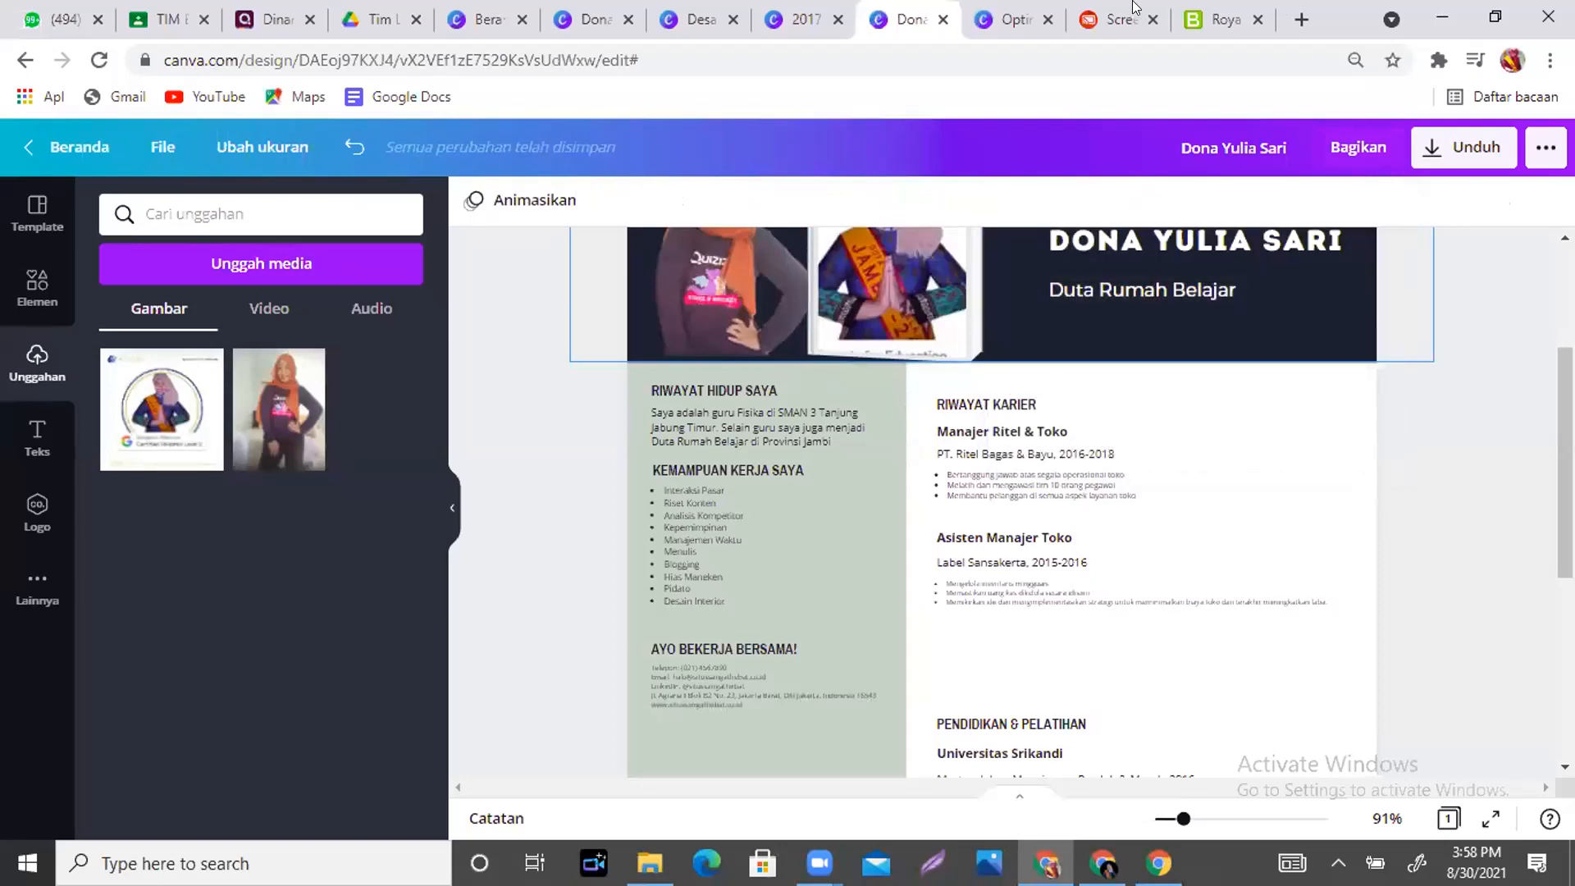
- Check the Bensound, new, Optimalisasi and CV tabs, then open the 2017 Yearbook design
click(1219, 25)
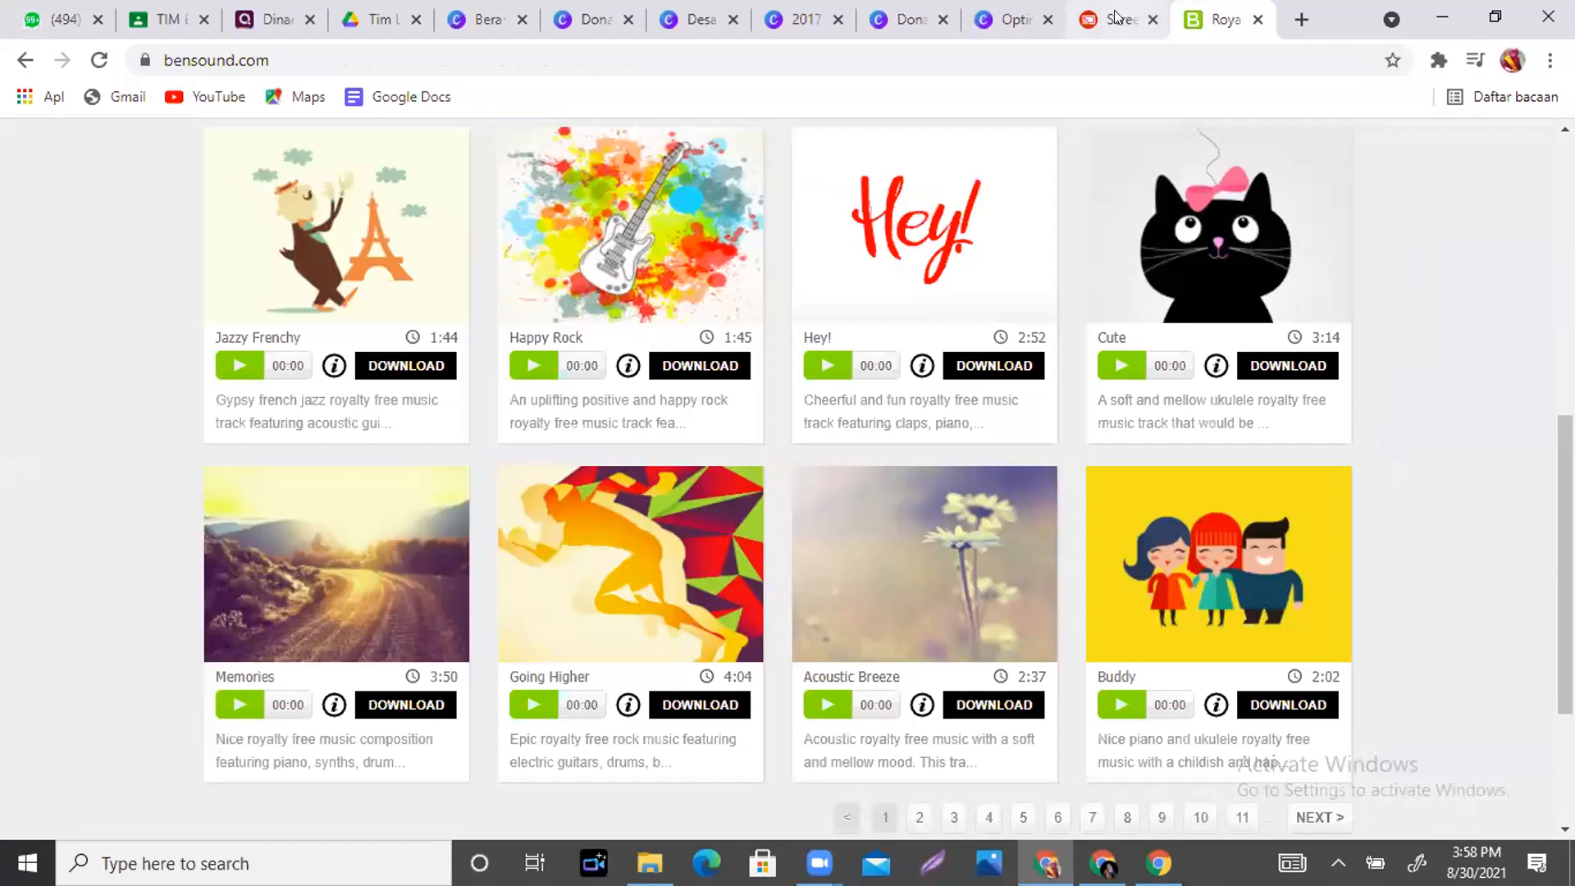
click(1299, 18)
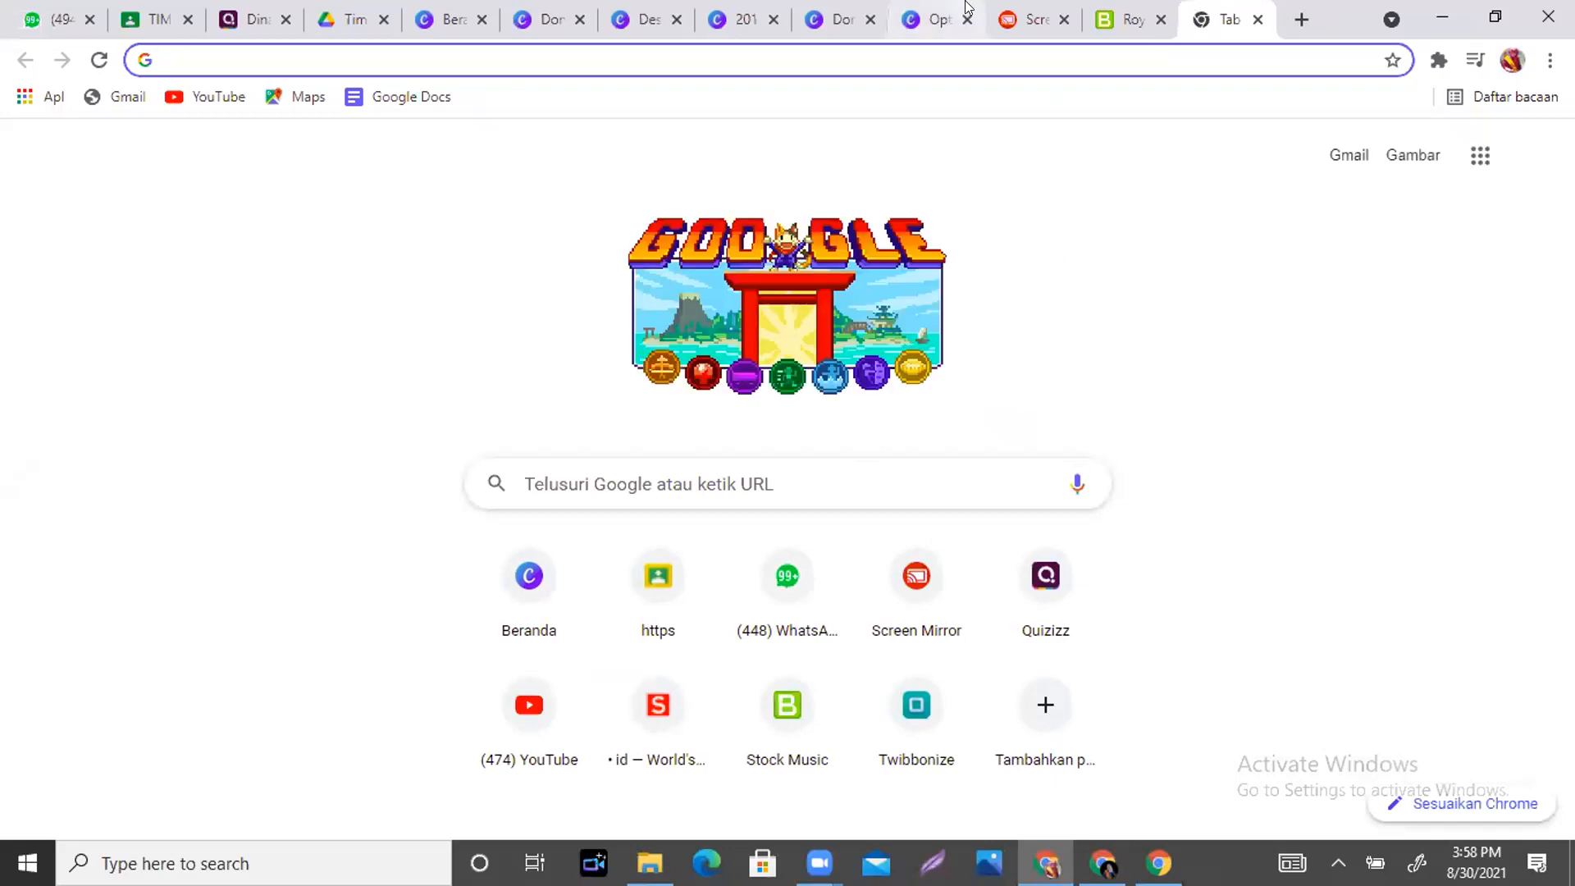
click(926, 18)
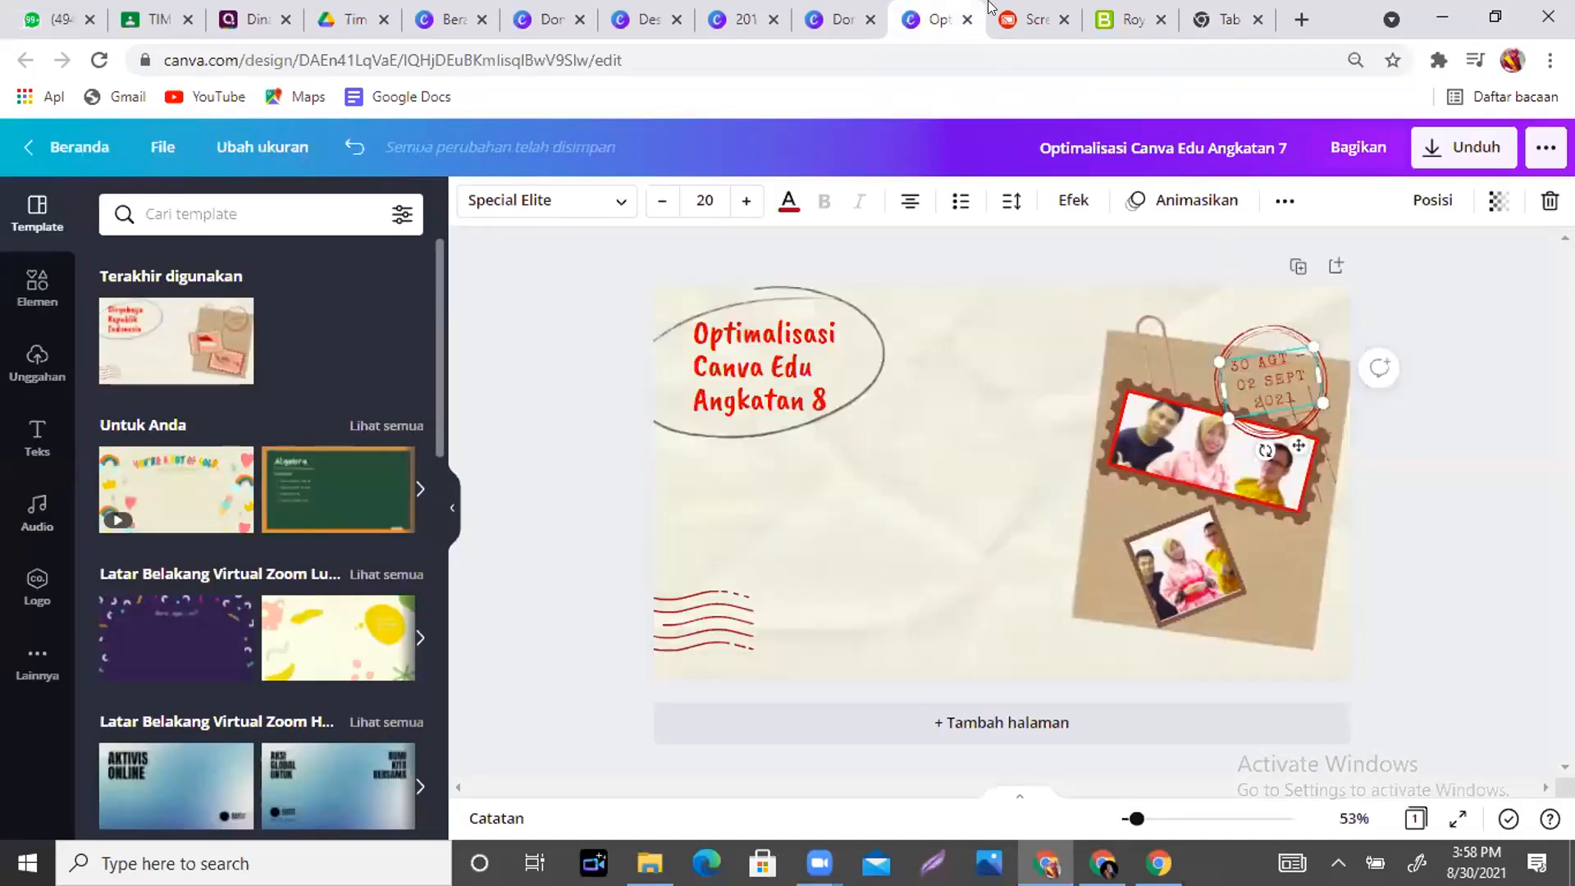
click(821, 29)
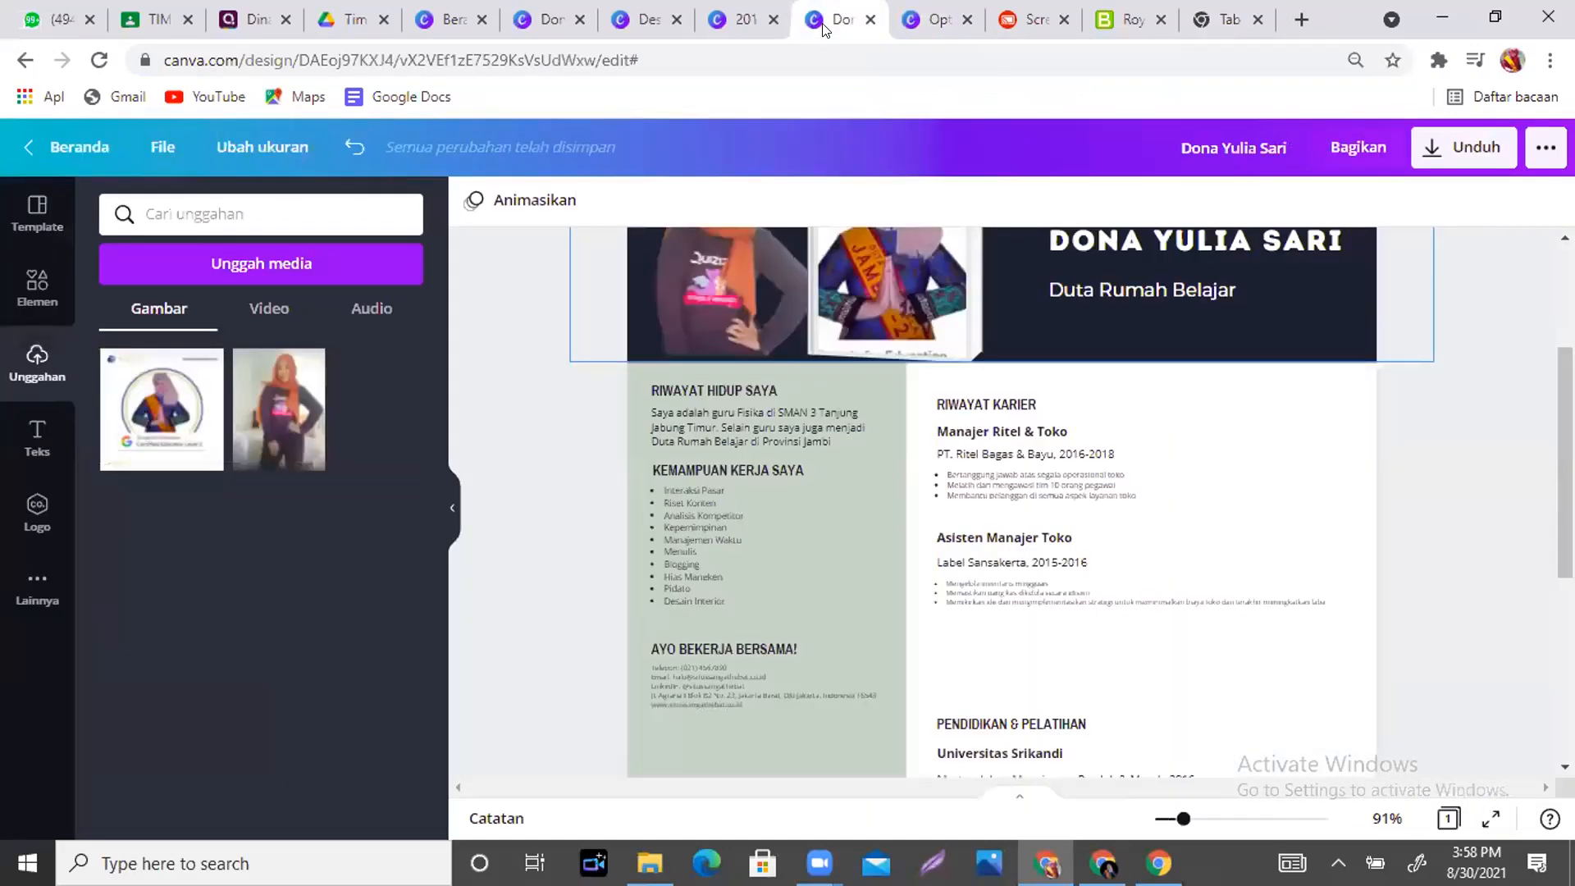
click(746, 25)
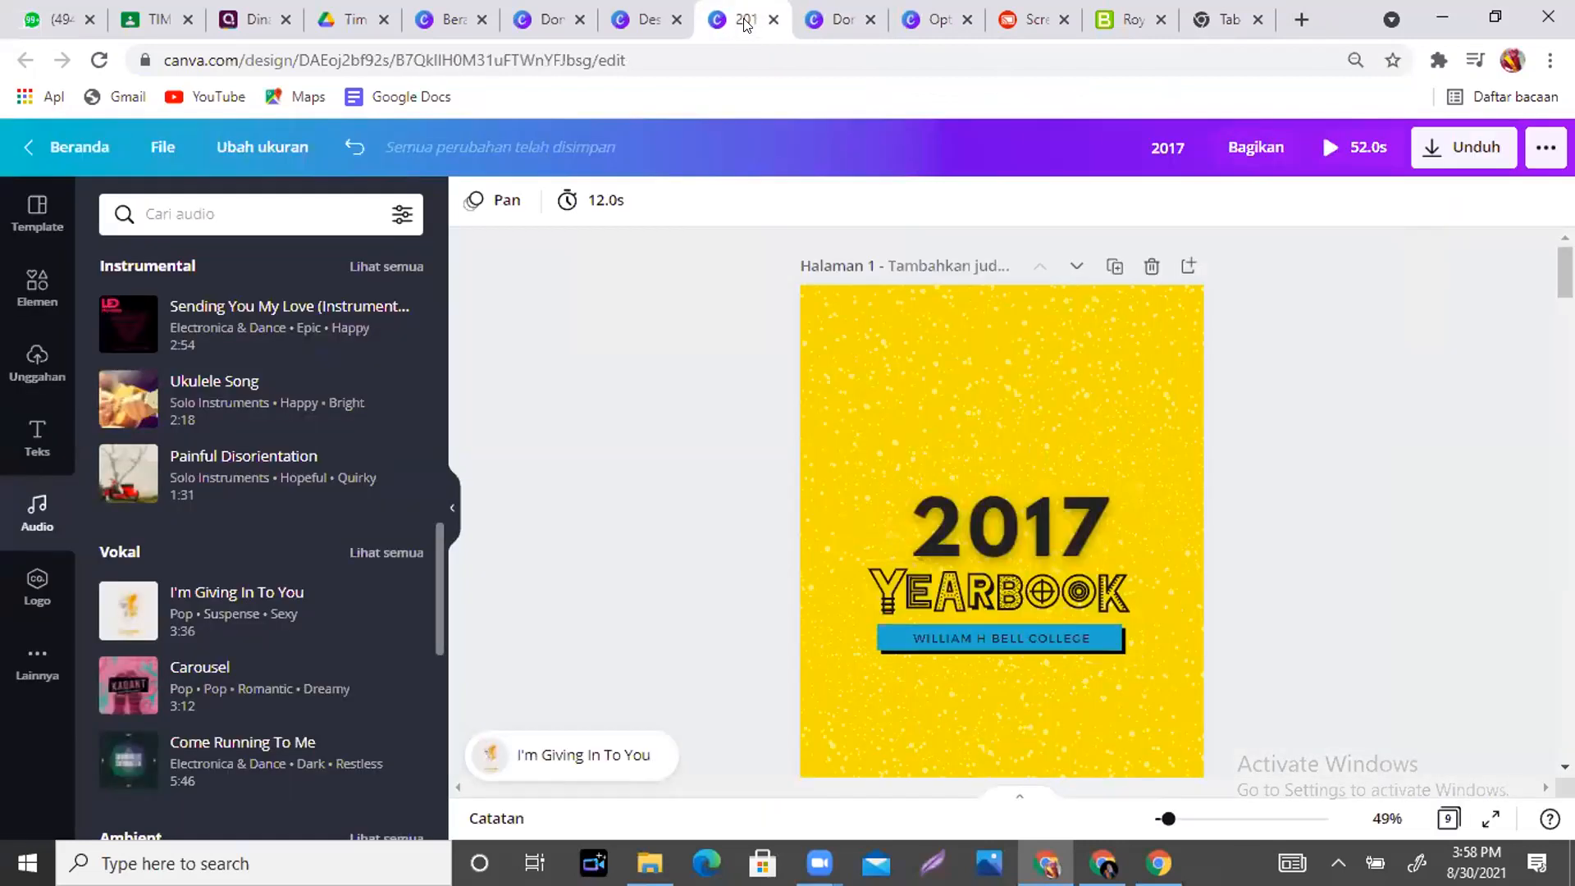